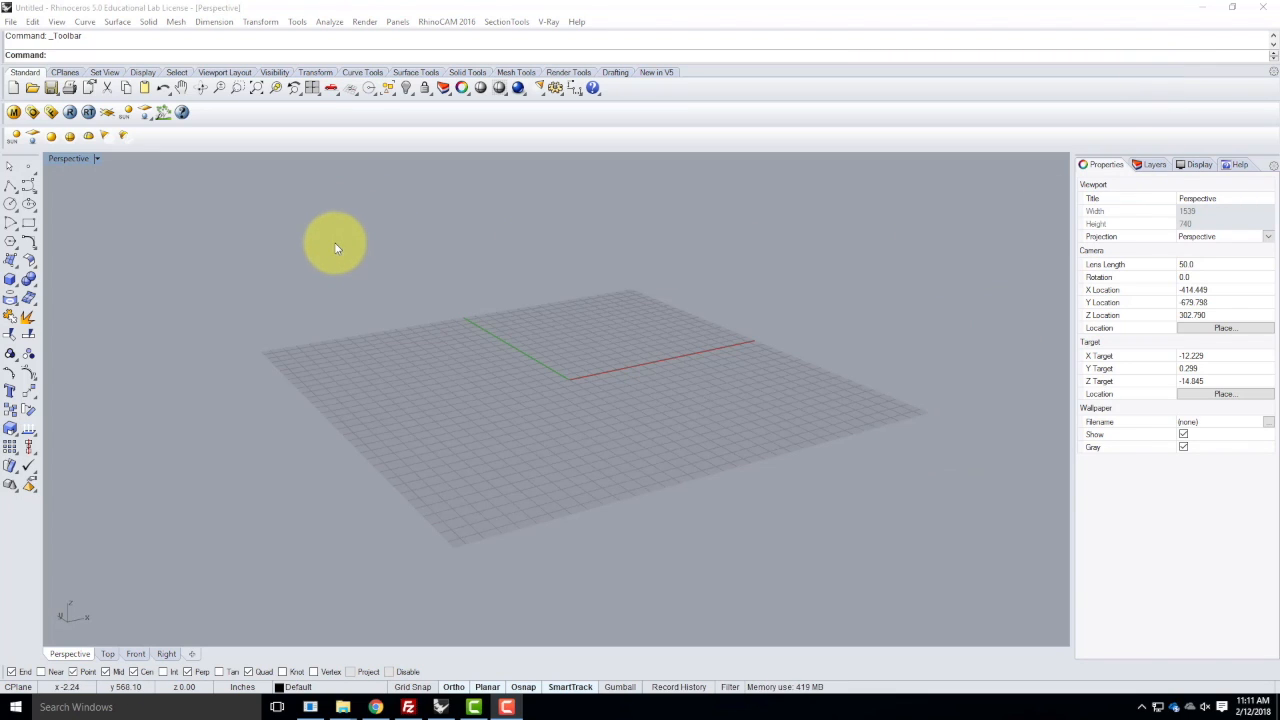
- Rename the last layer in the list, Layer 07, to Environment
left_click(305, 8)
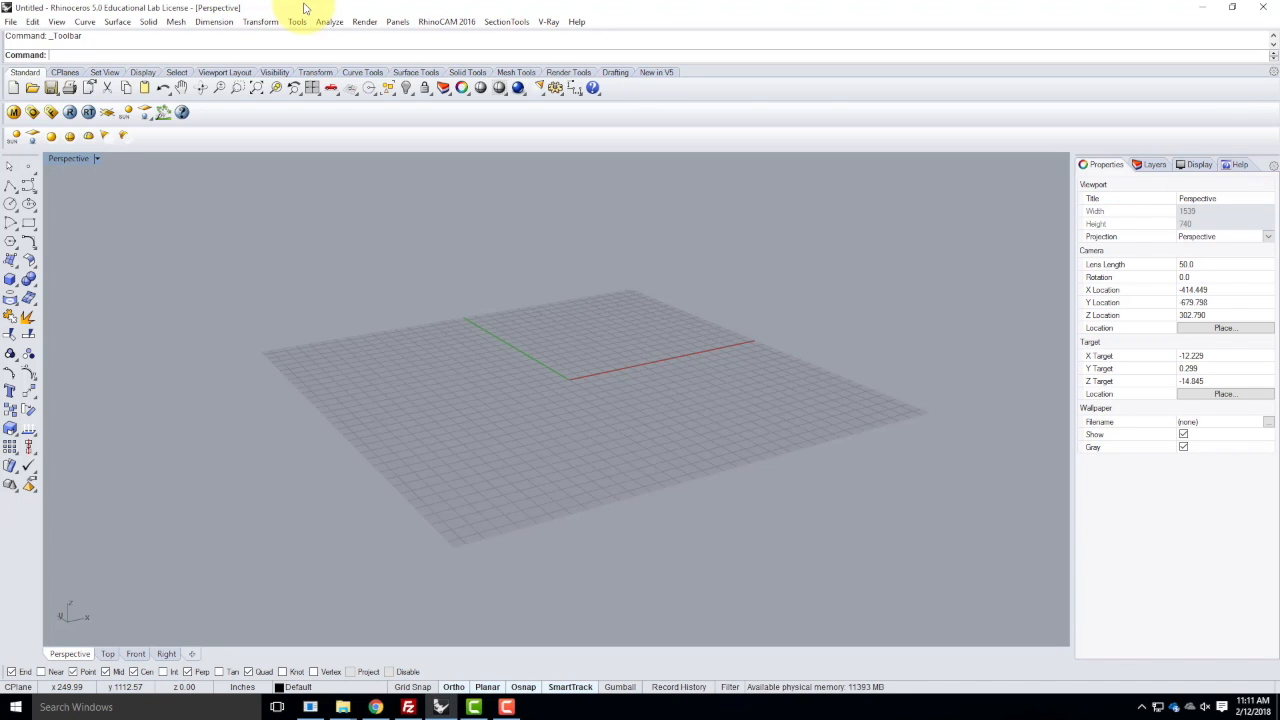
left_click(1153, 165)
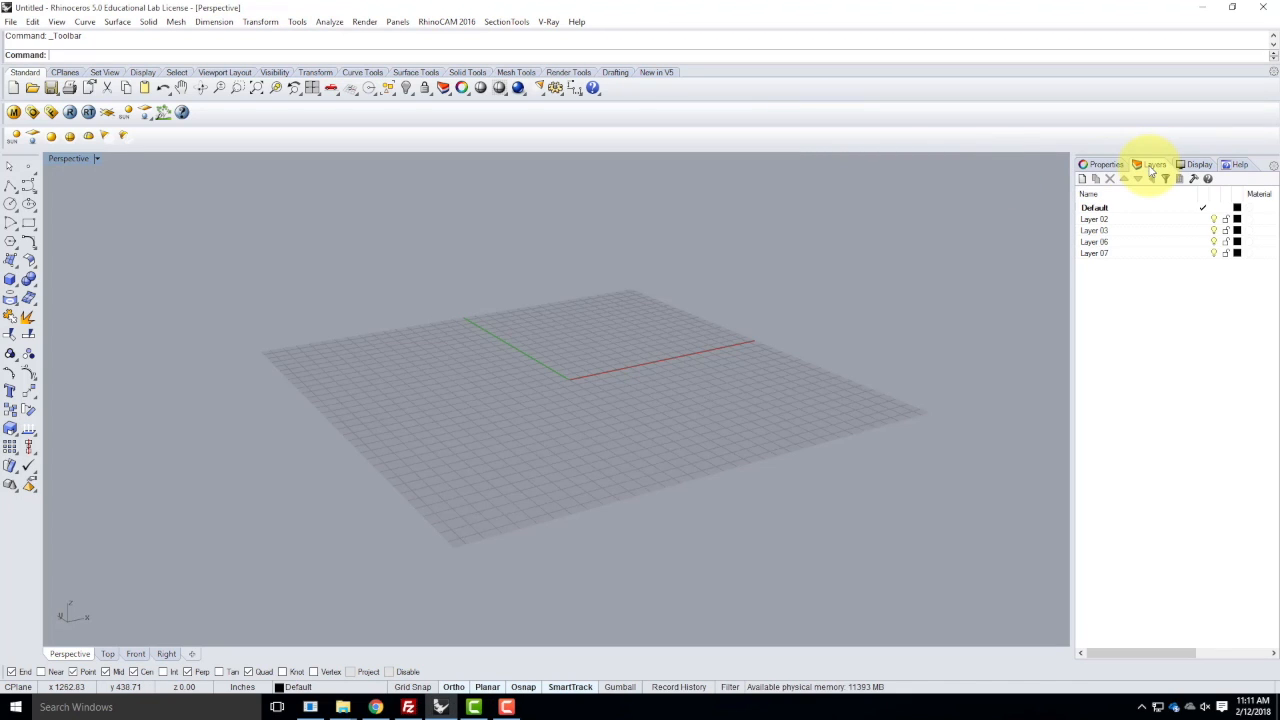
left_click(1106, 255)
left_click(1098, 254)
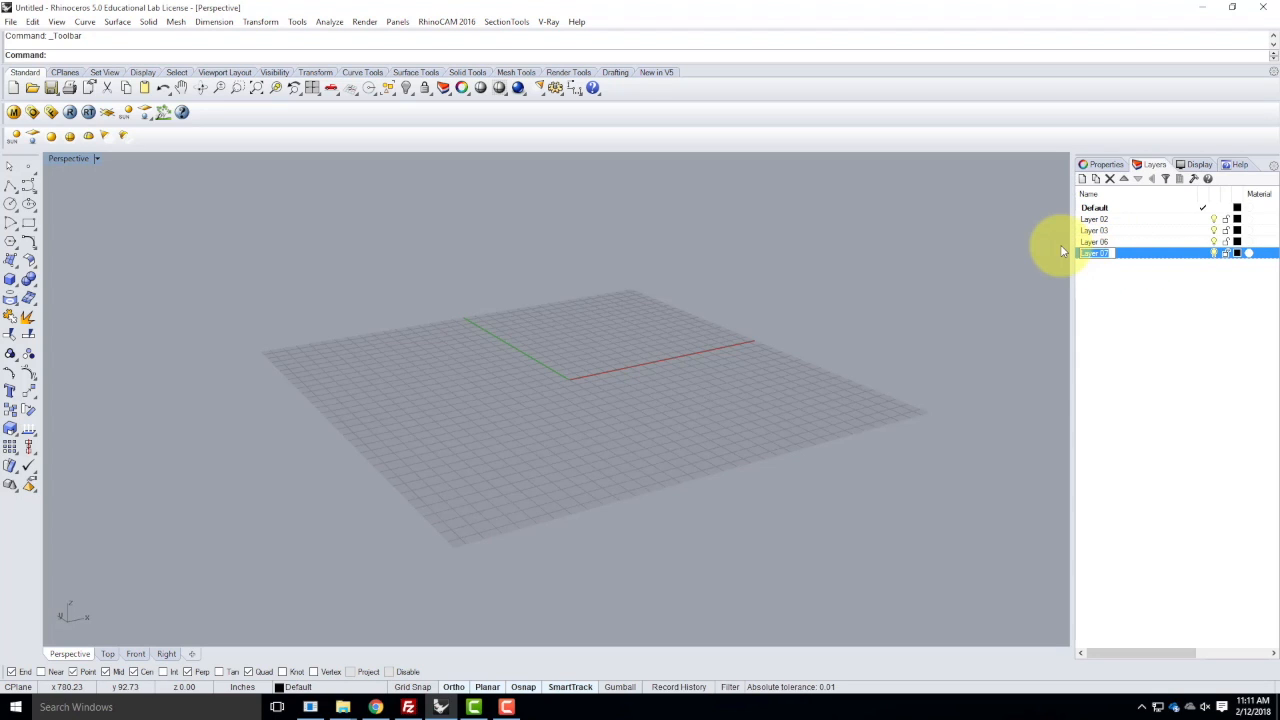
type("Environment")
left_click(1155, 258)
- Add two sublayers named Light and Infinite Plane under the Environment layer
left_click(1095, 178)
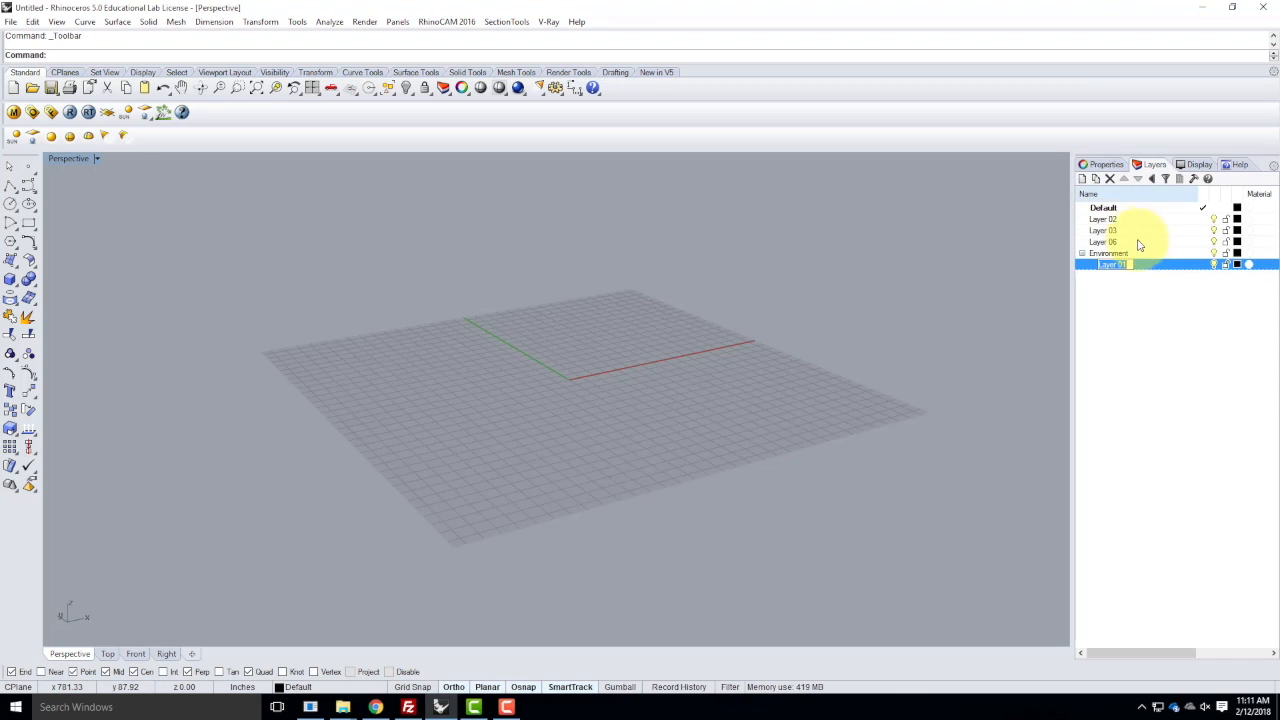
type("Light")
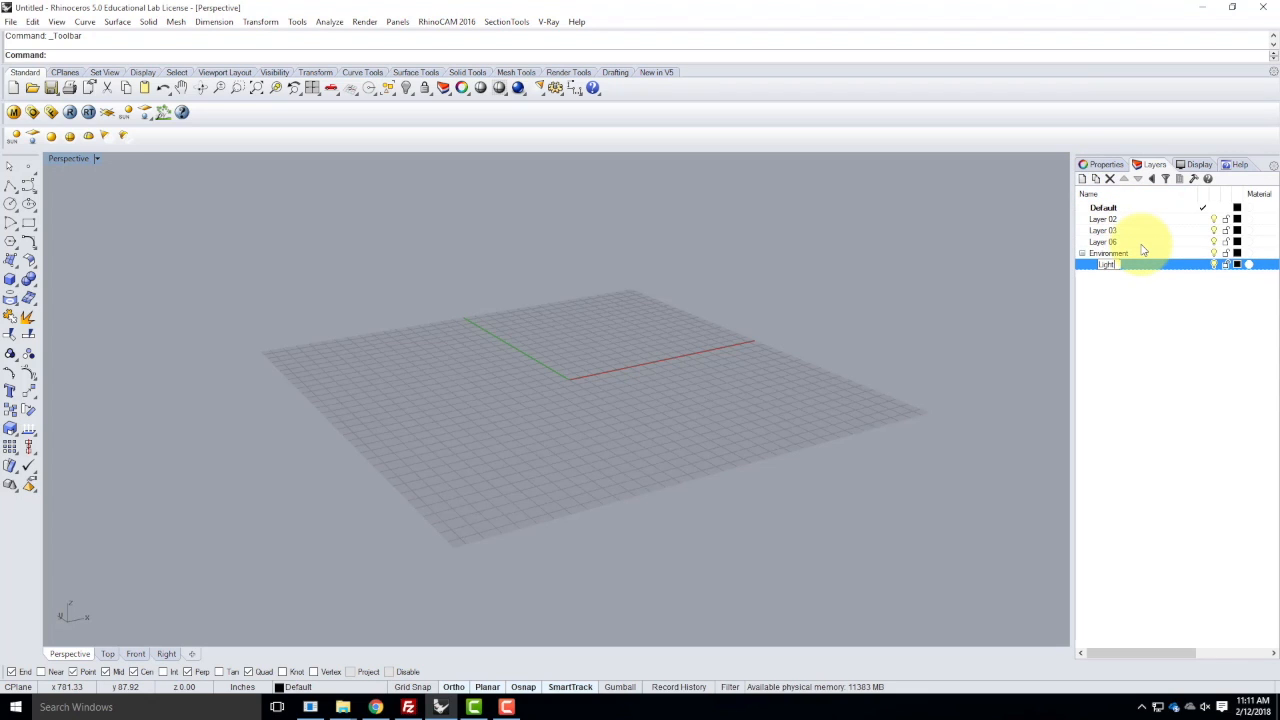
left_click(1120, 253)
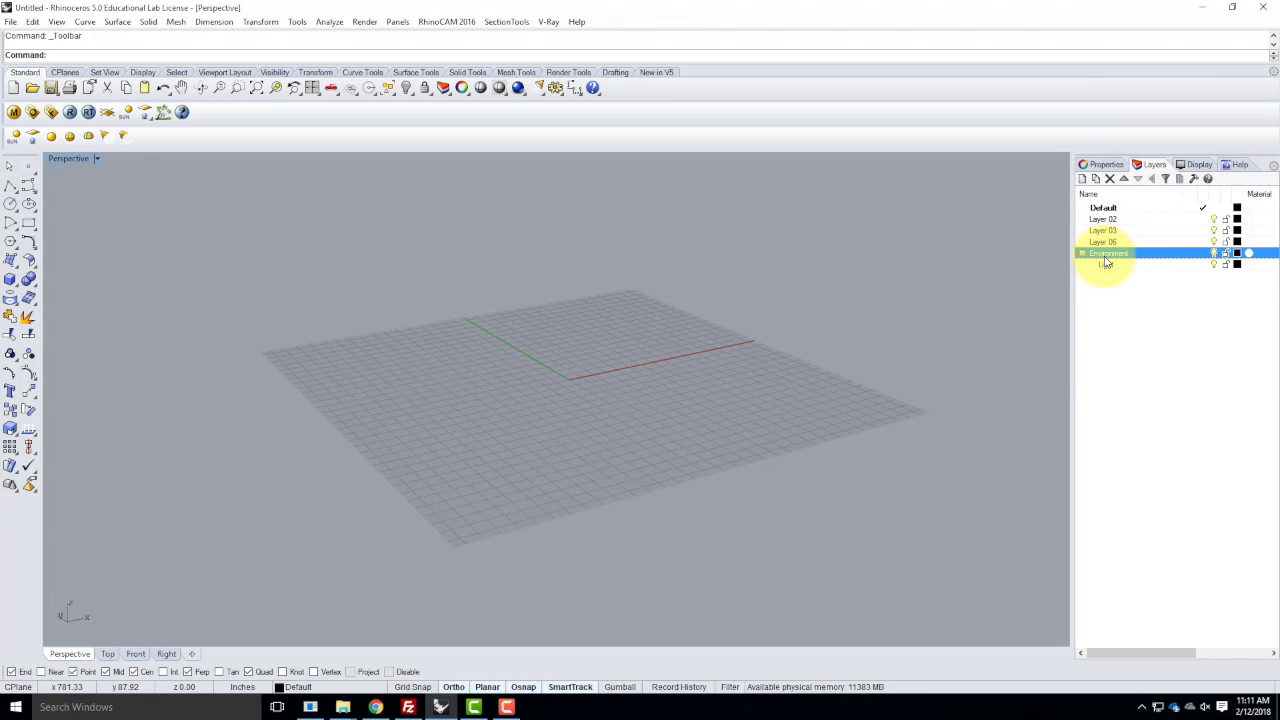
left_click(1097, 184)
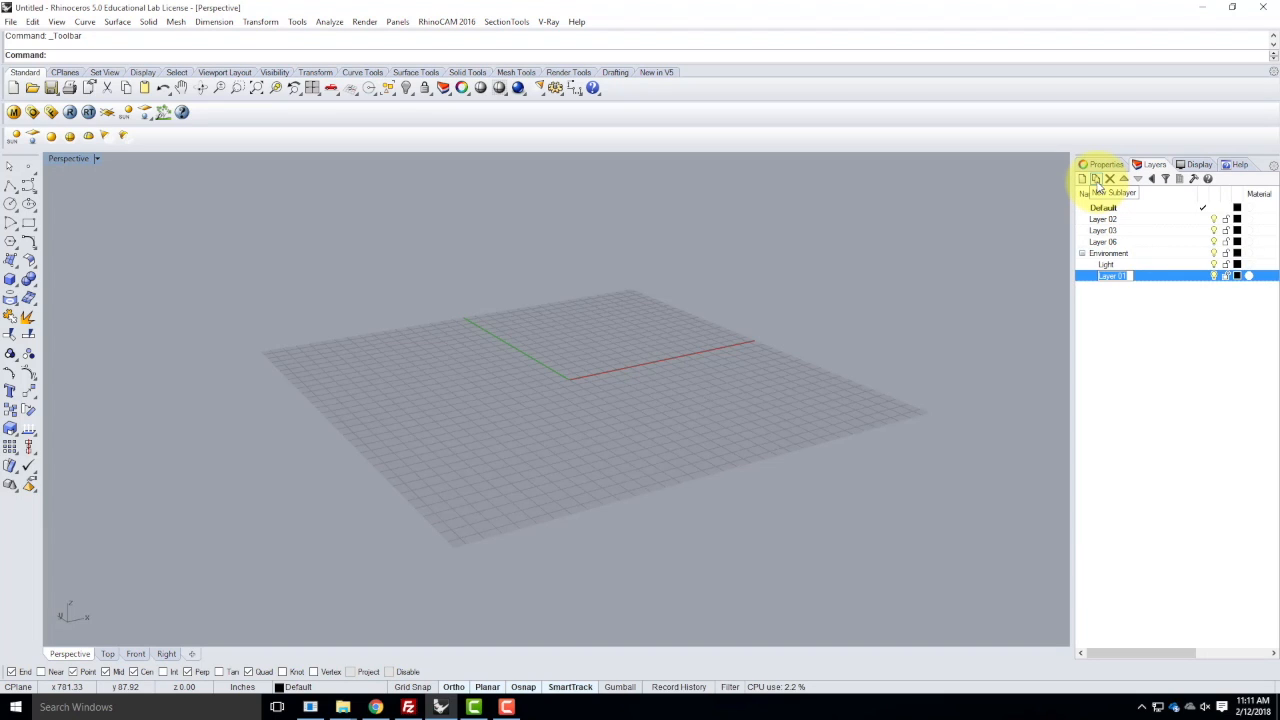
type("Infinite Plane")
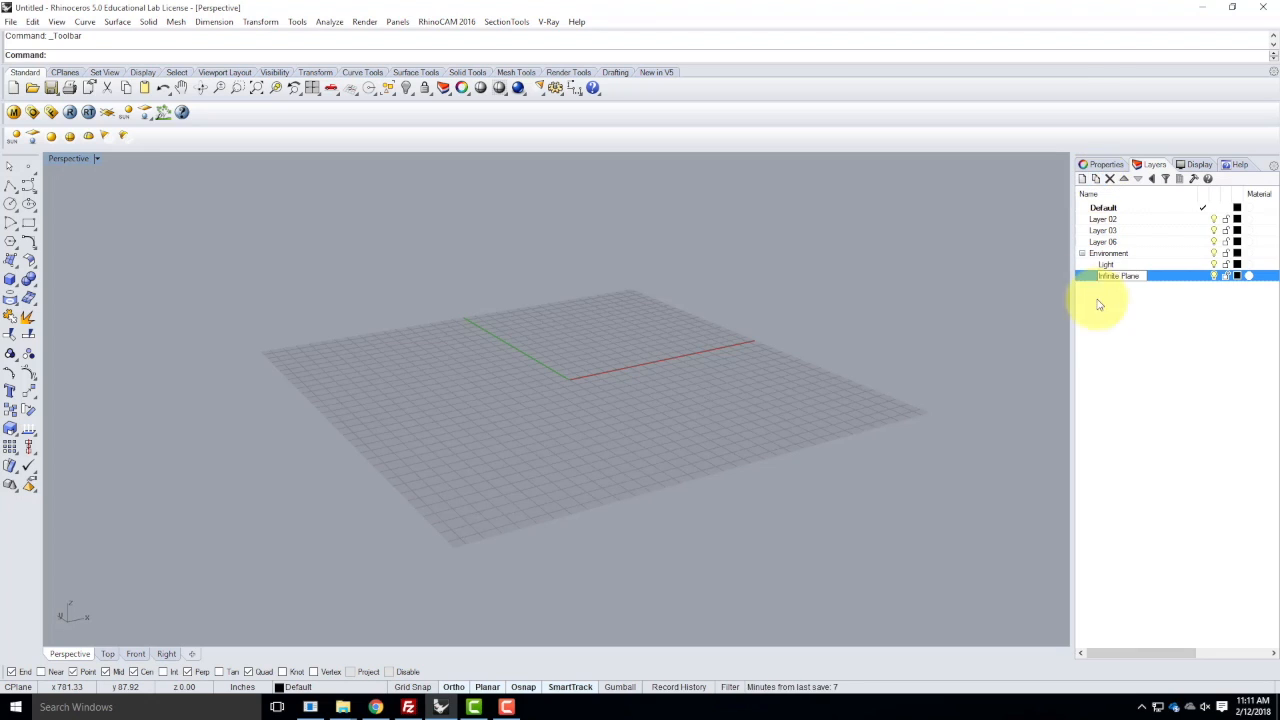
- Make the Infinite Plane layer current and add a V-Ray infinite plane to the scene
left_click(1153, 279)
double_click(1151, 277)
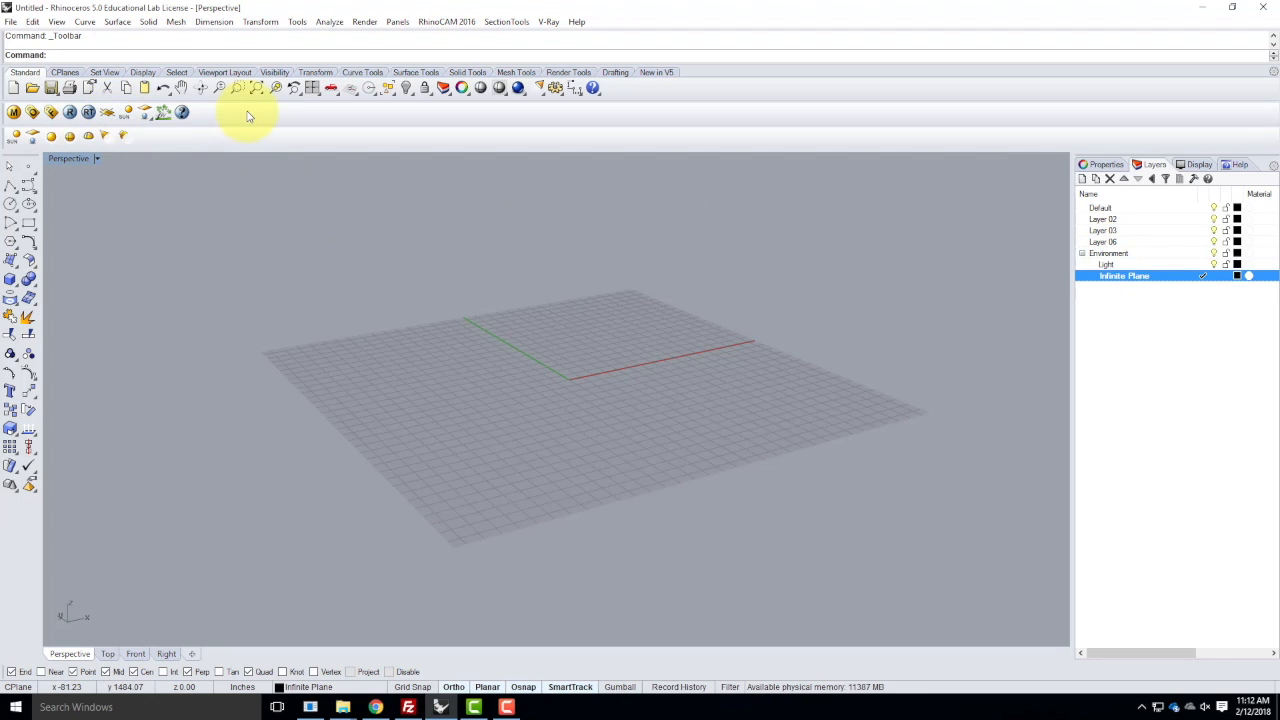
left_click(110, 120)
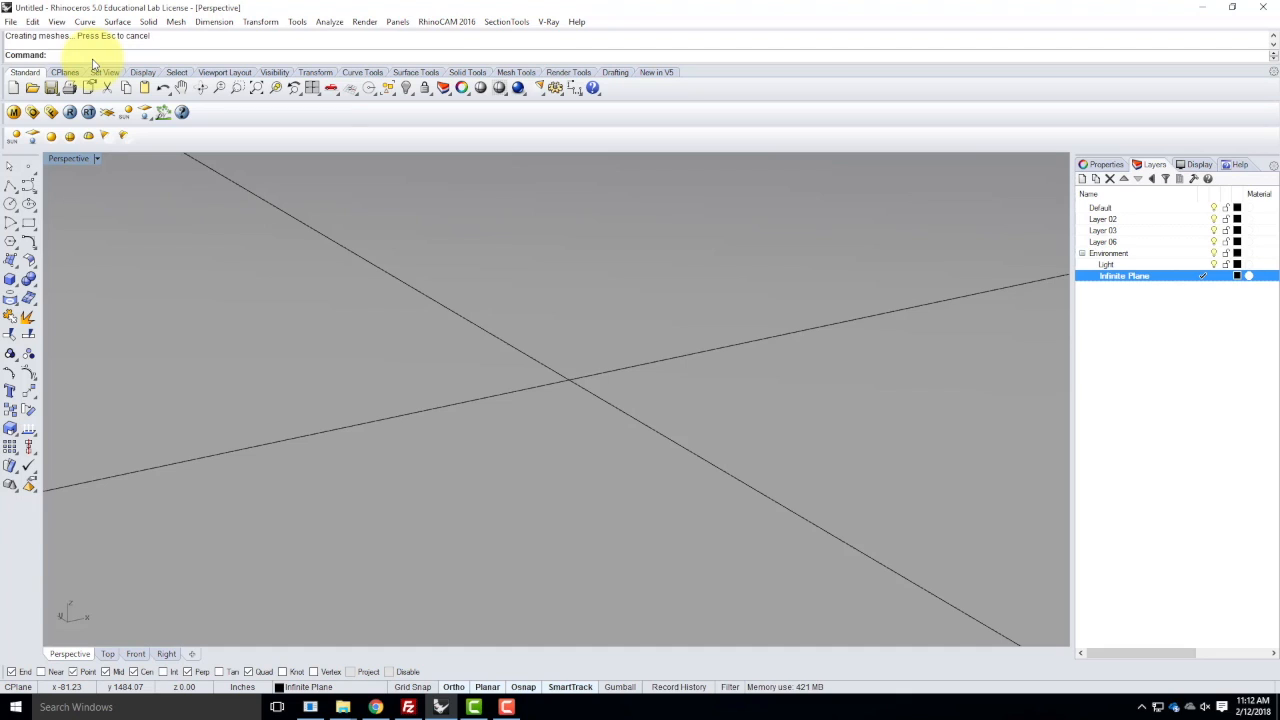
- Look up the V-Ray commands beginning with vis and check which renderer is set as current
type("is")
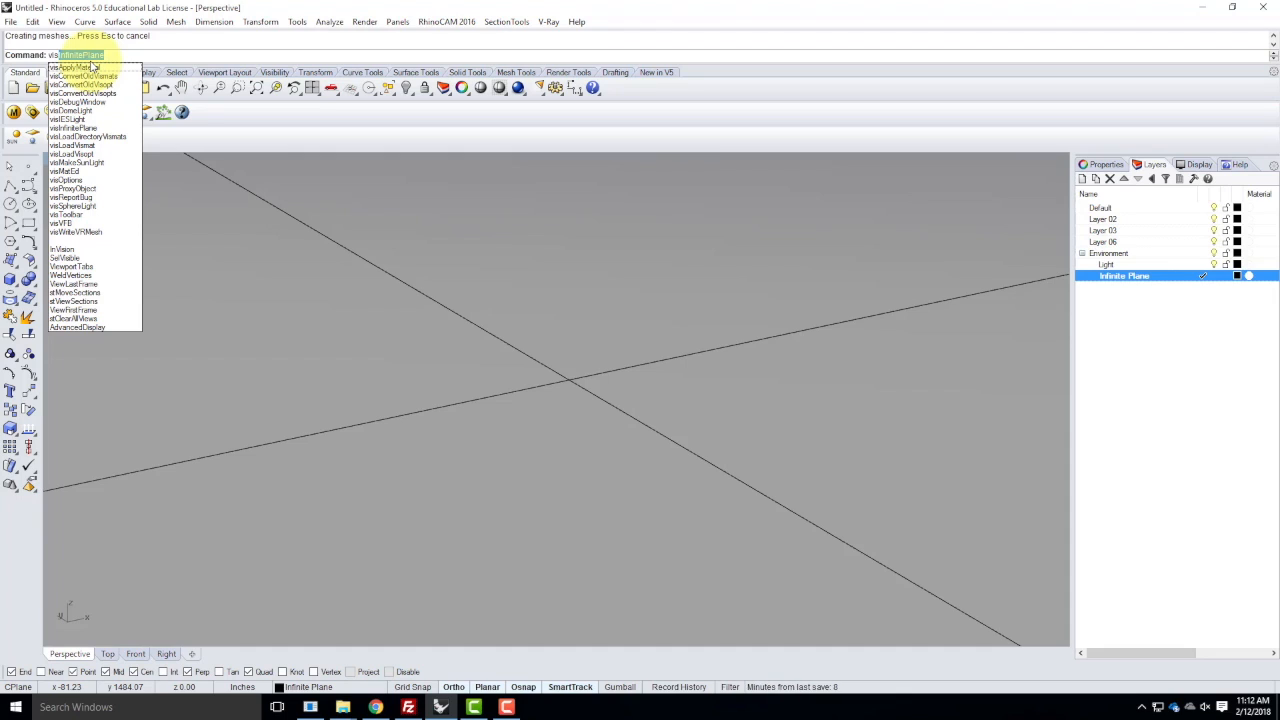
key("Escape")
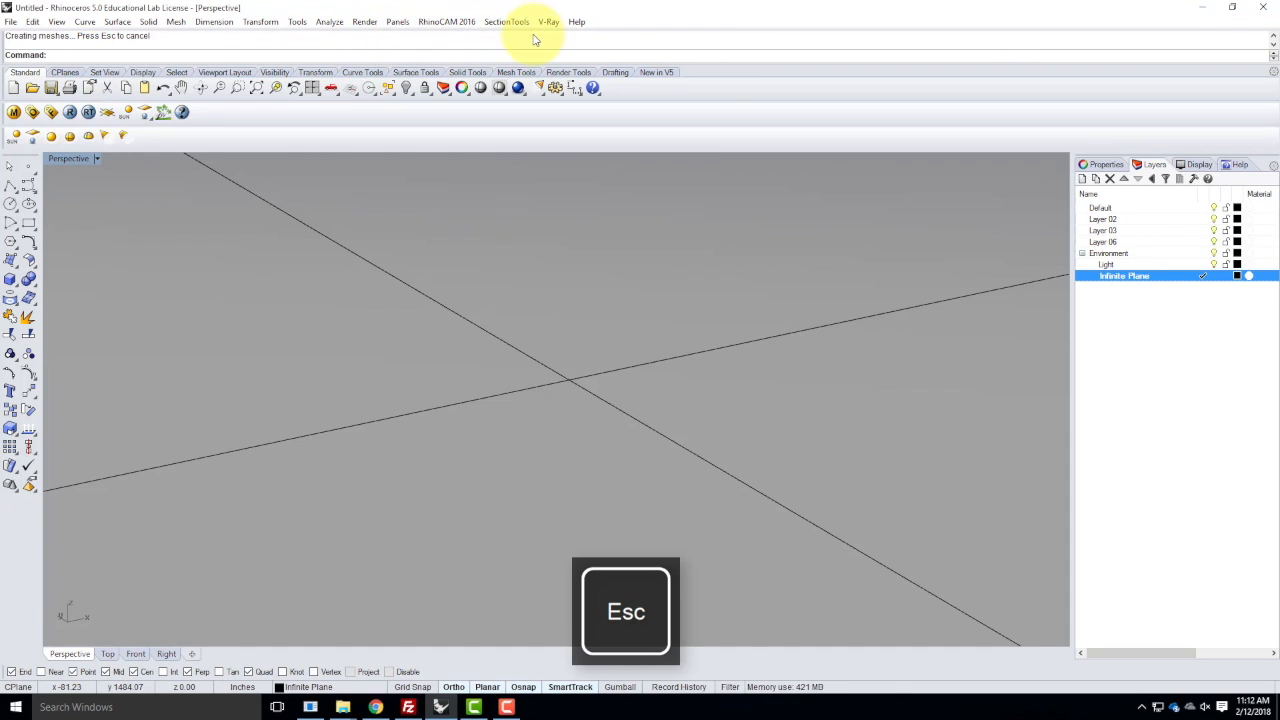
left_click(366, 22)
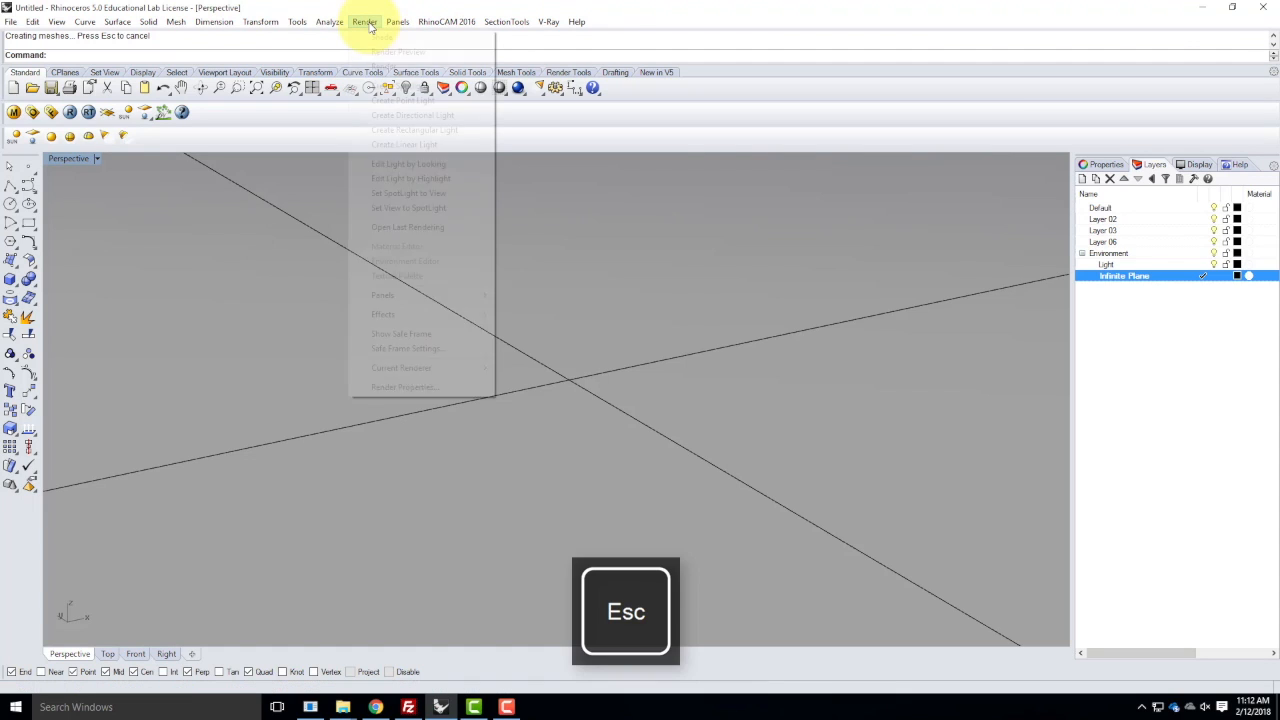
mouse_move(437, 370)
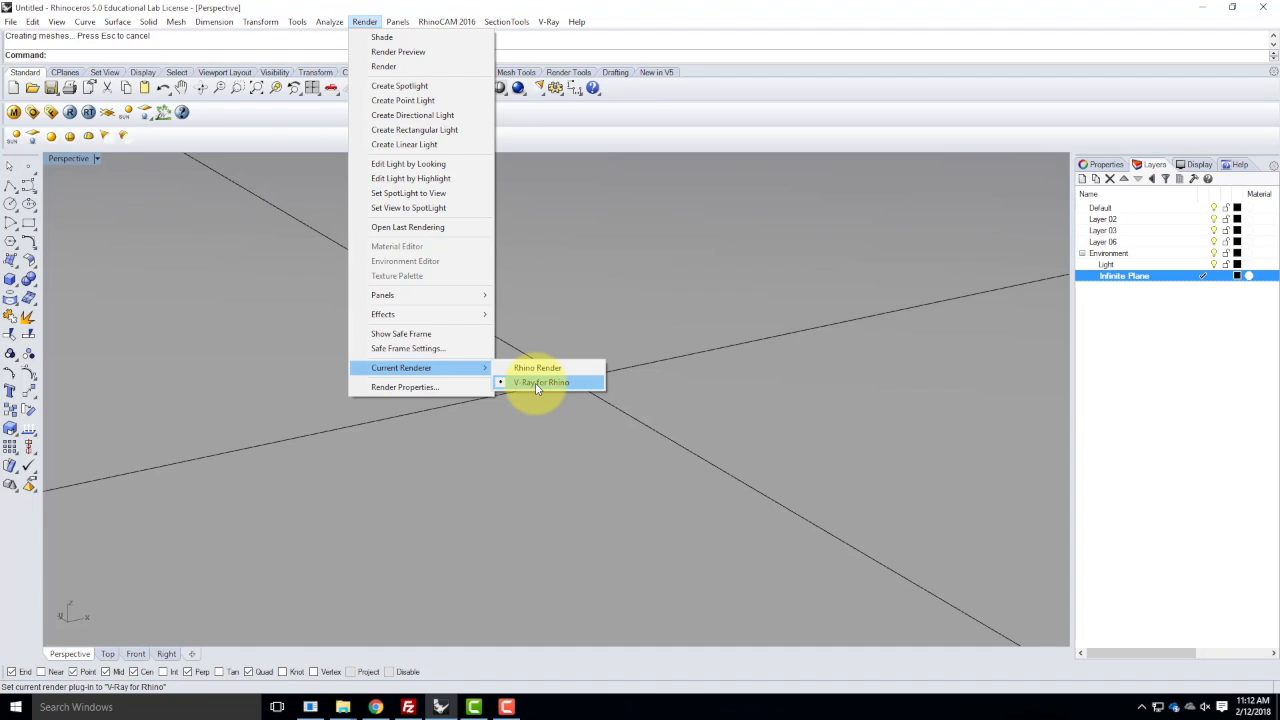
left_click(605, 14)
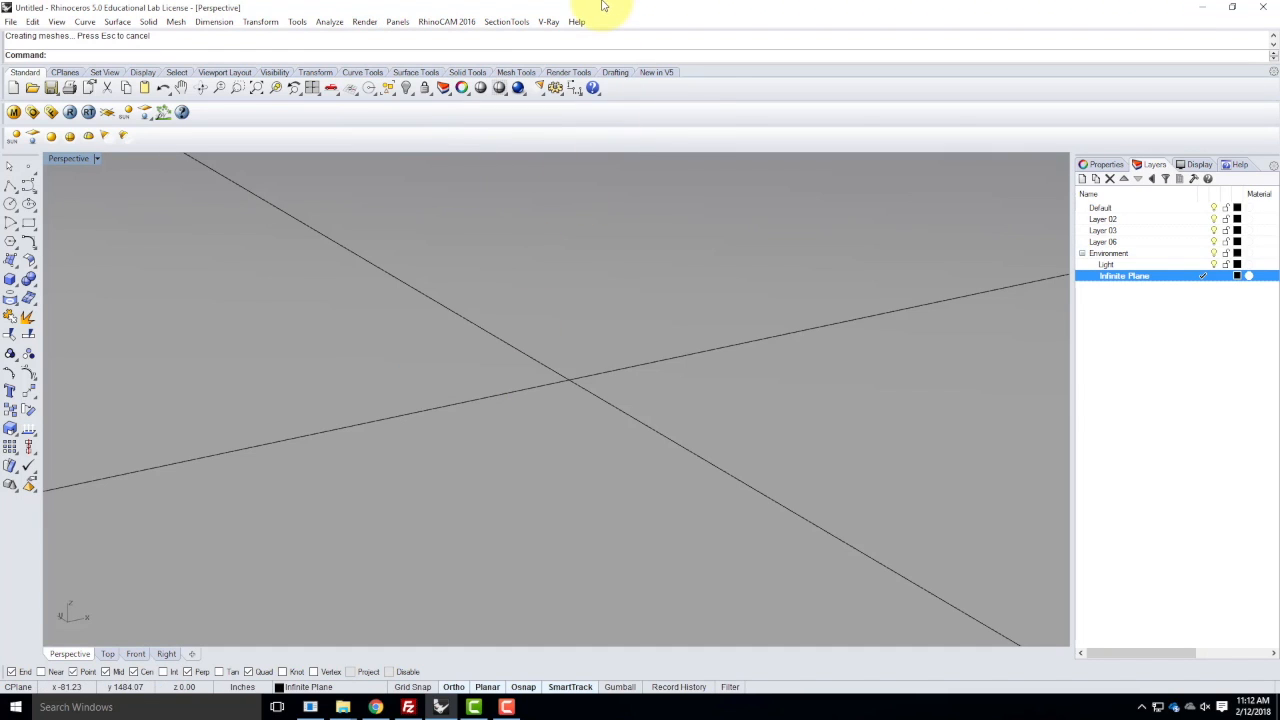
- Make the Light sublayer current and lock the Infinite Plane sublayer
left_click(1115, 253)
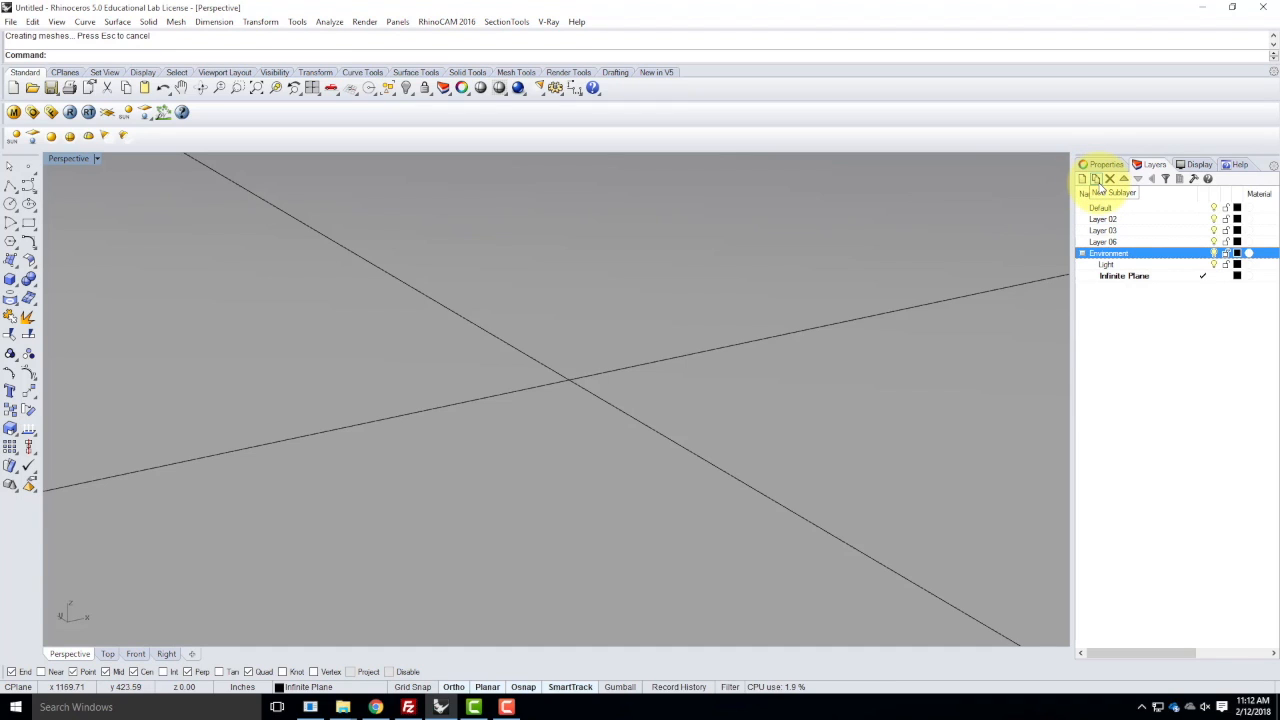
left_click(1133, 336)
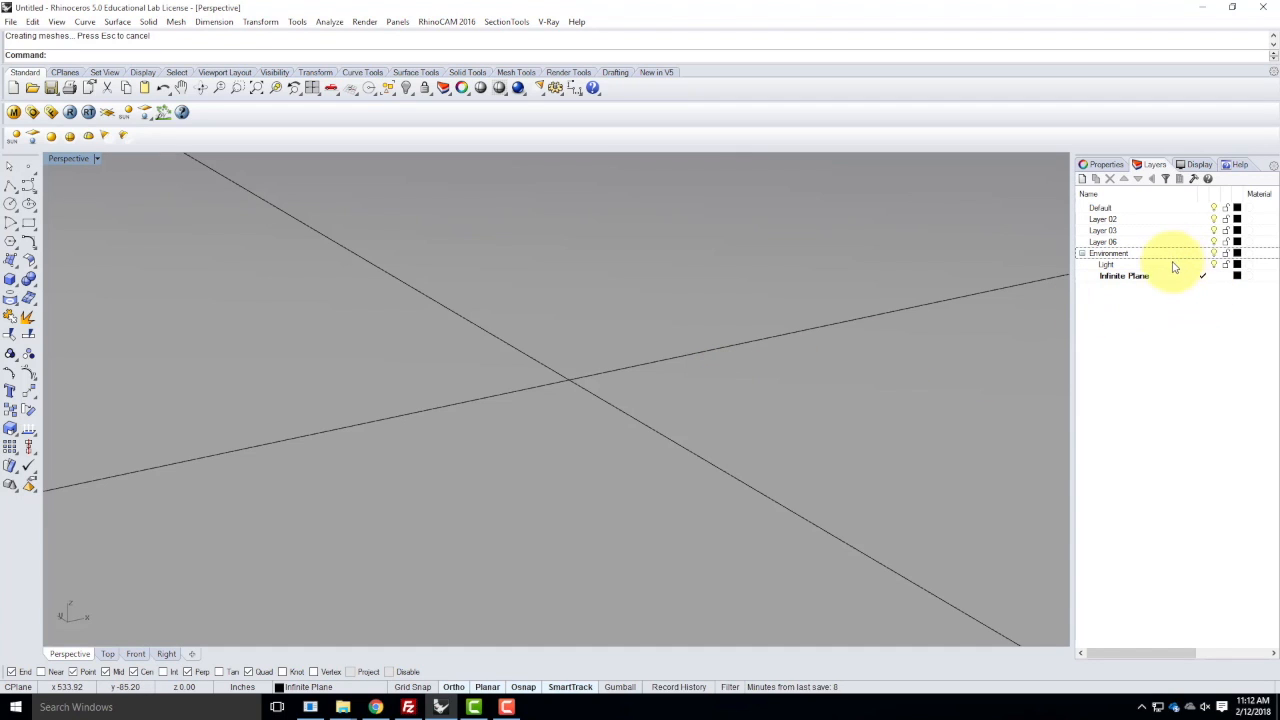
left_click(1137, 266)
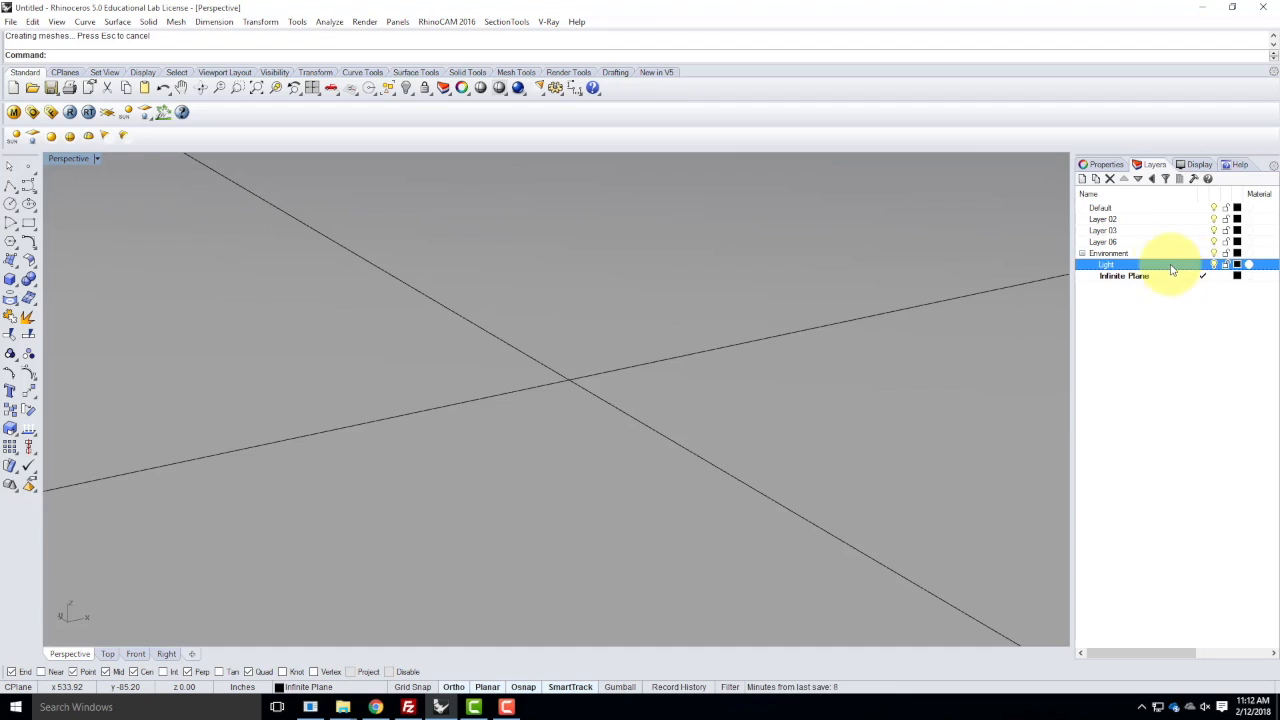
double_click(1164, 268)
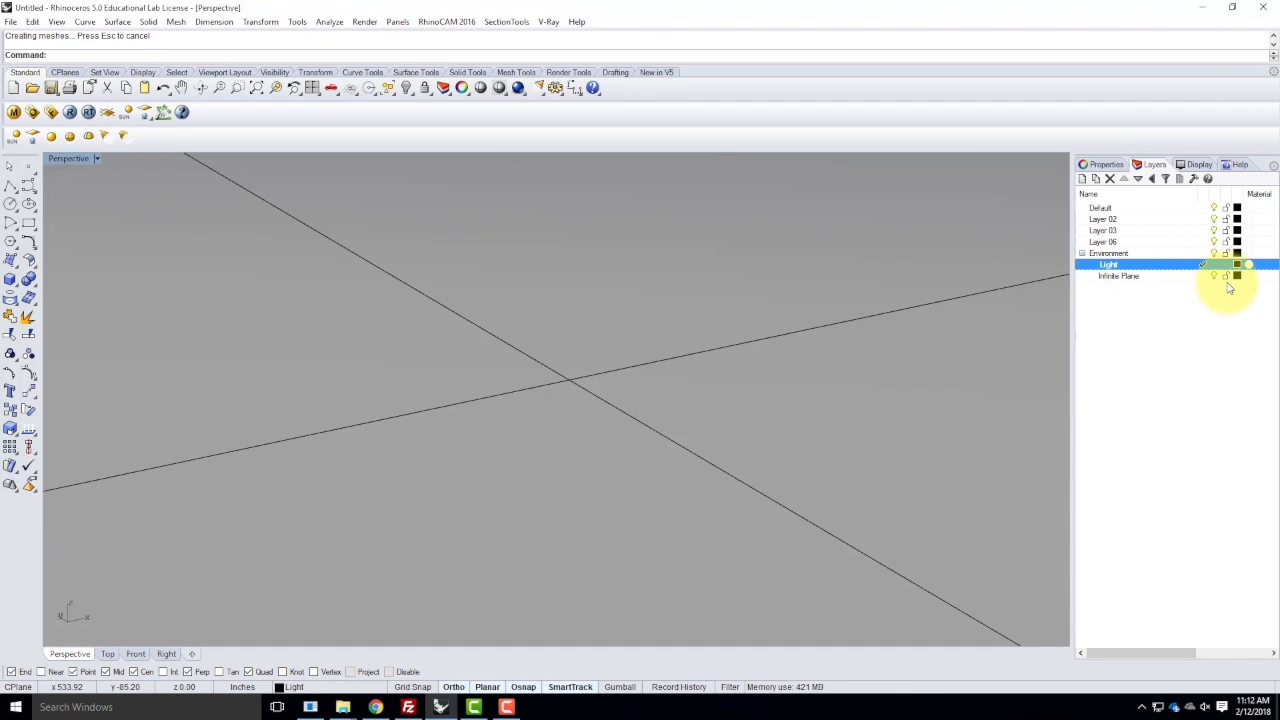
left_click(1229, 279)
- Test with crossing selections in the Perspective view whether the infinite plane can still be selected
left_click_drag(700, 313, 458, 580)
left_click_drag(663, 323, 415, 535)
left_click_drag(586, 295, 379, 592)
left_click_drag(577, 386, 349, 600)
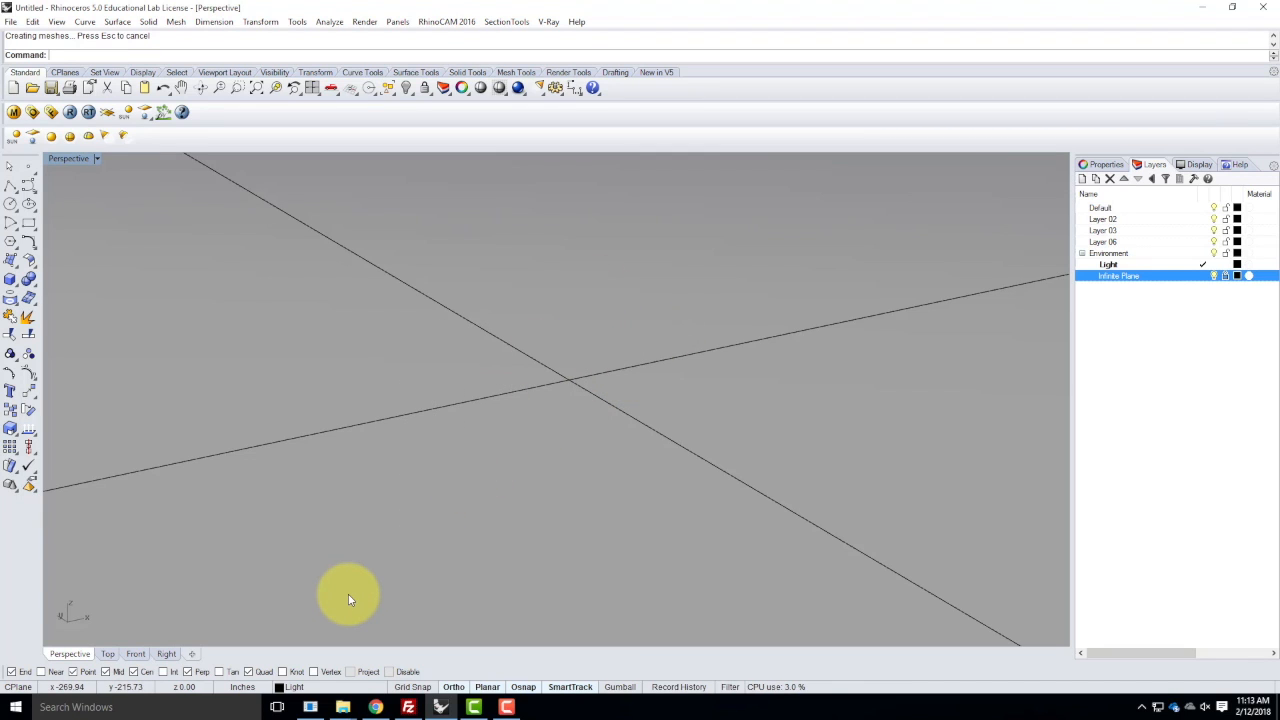
- Draw a freehand reference box on the ground plane beside the origin using corner to corner and height
right_click_drag(346, 546, 502, 488)
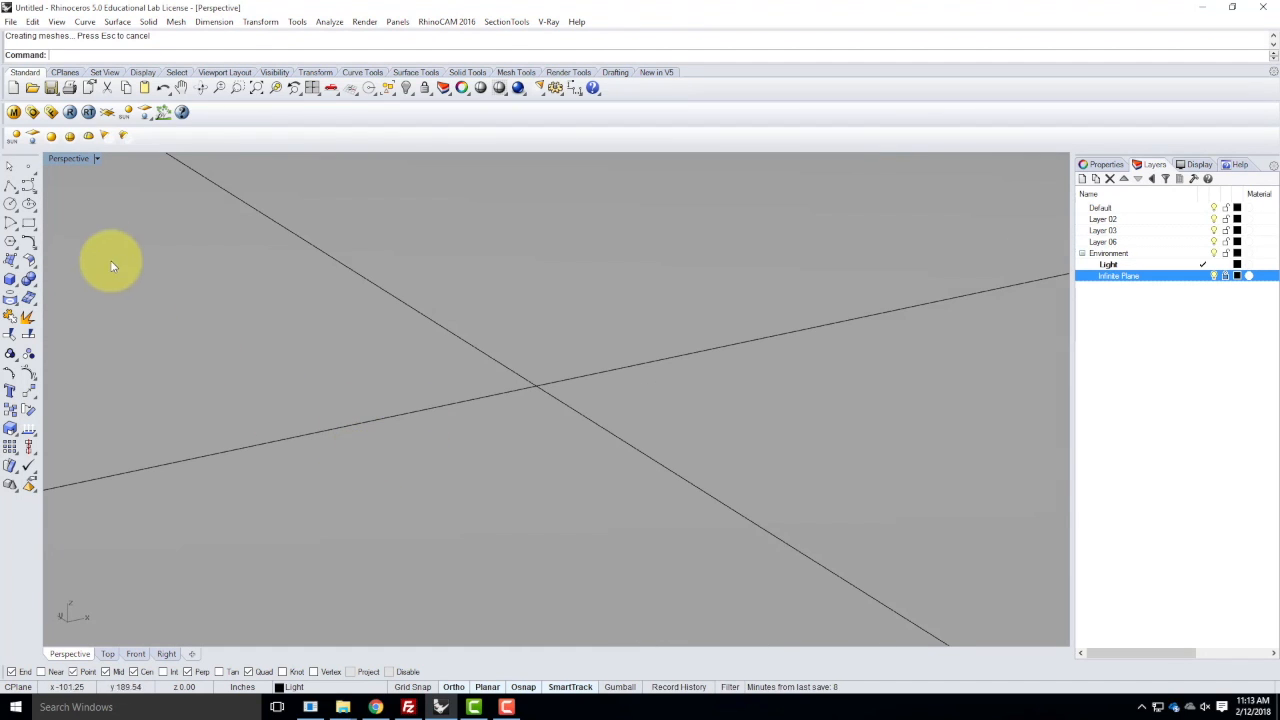
left_click(10, 279)
left_click(355, 388)
left_click(276, 516)
left_click(277, 388)
mouse_move(563, 454)
right_mouse_down()
mouse_move(397, 466)
mouse_move(561, 494)
mouse_move(497, 490)
right_mouse_up()
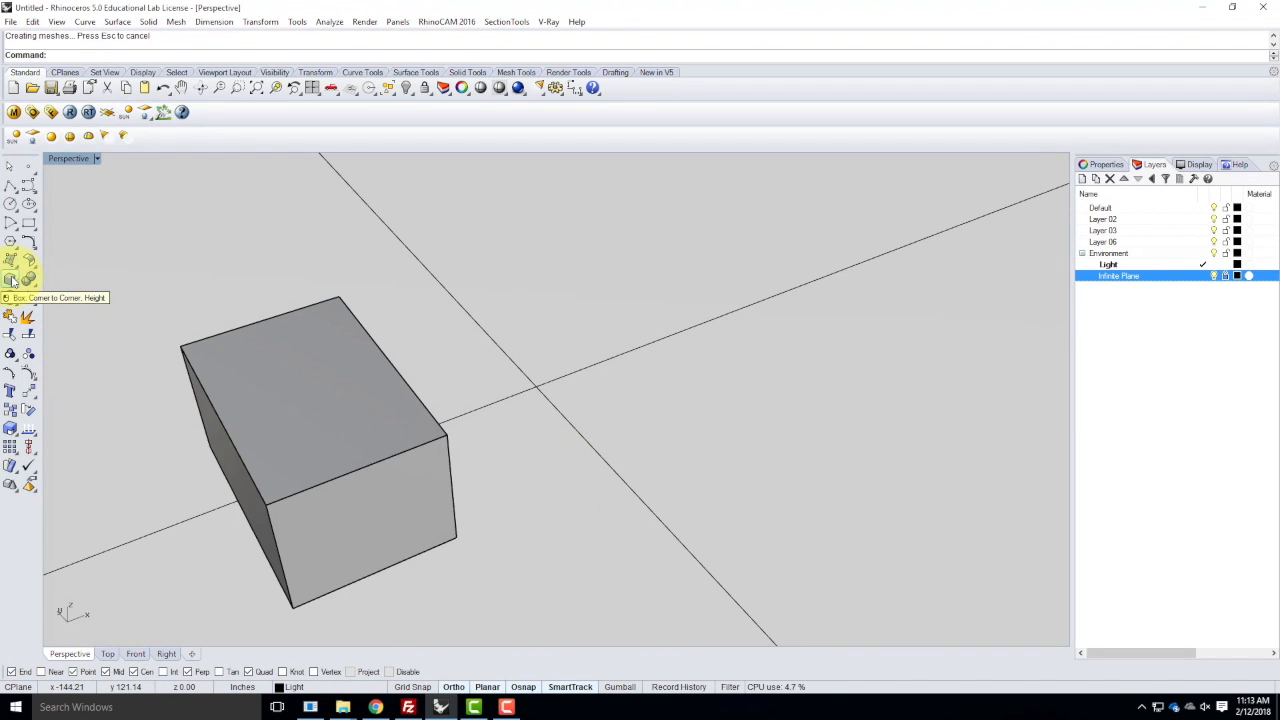
- Add a directional light running diagonally through the reference box, from a top corner down to the opposite base corner
right_click_drag(686, 429, 543, 386)
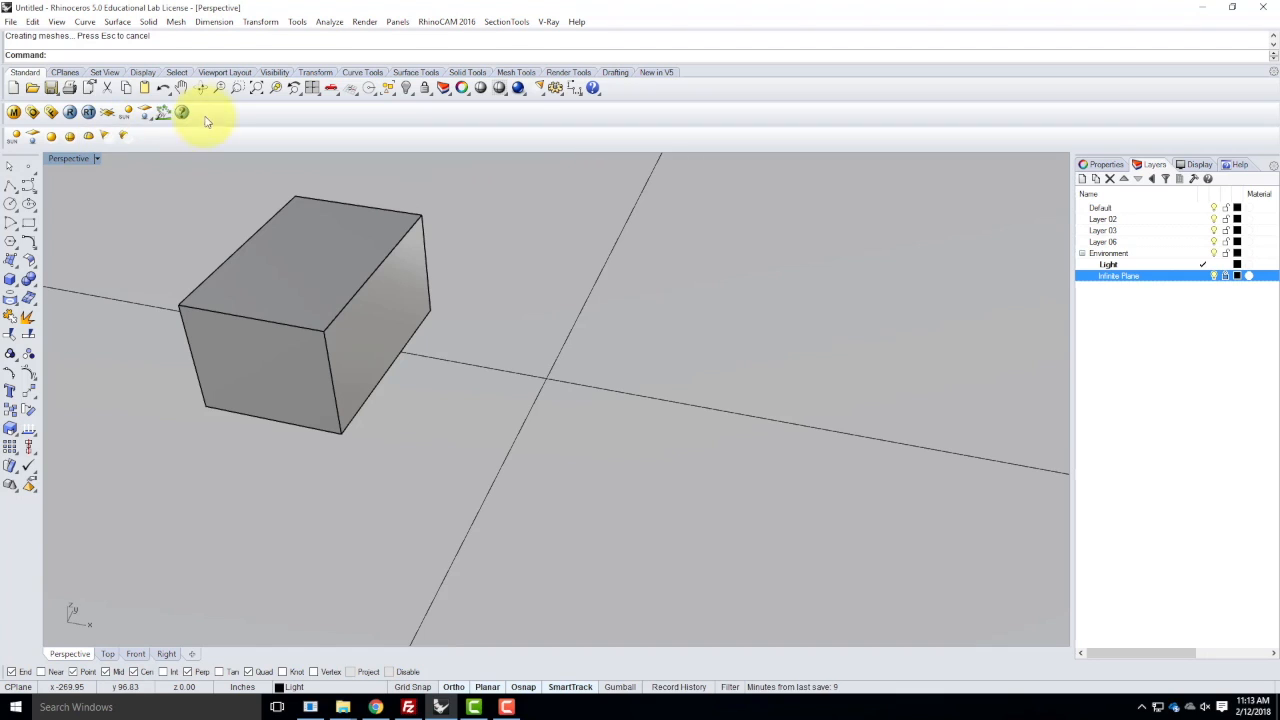
left_click(144, 138)
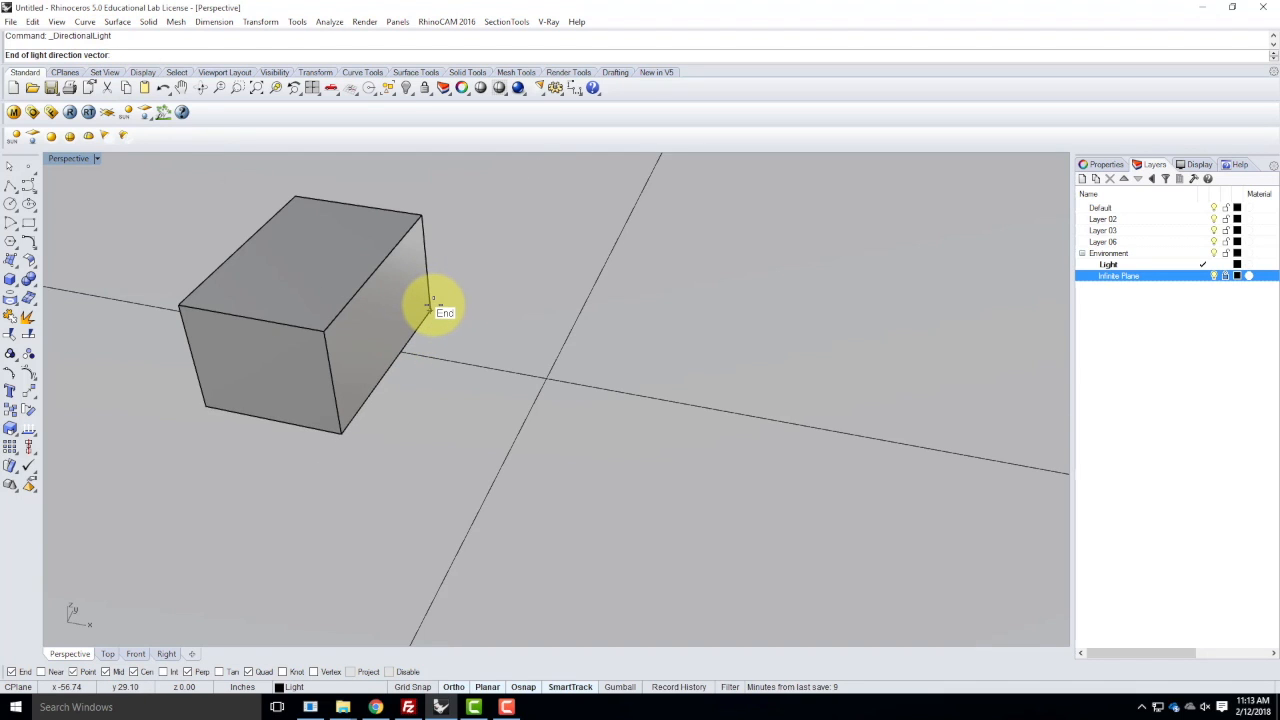
left_click(430, 306)
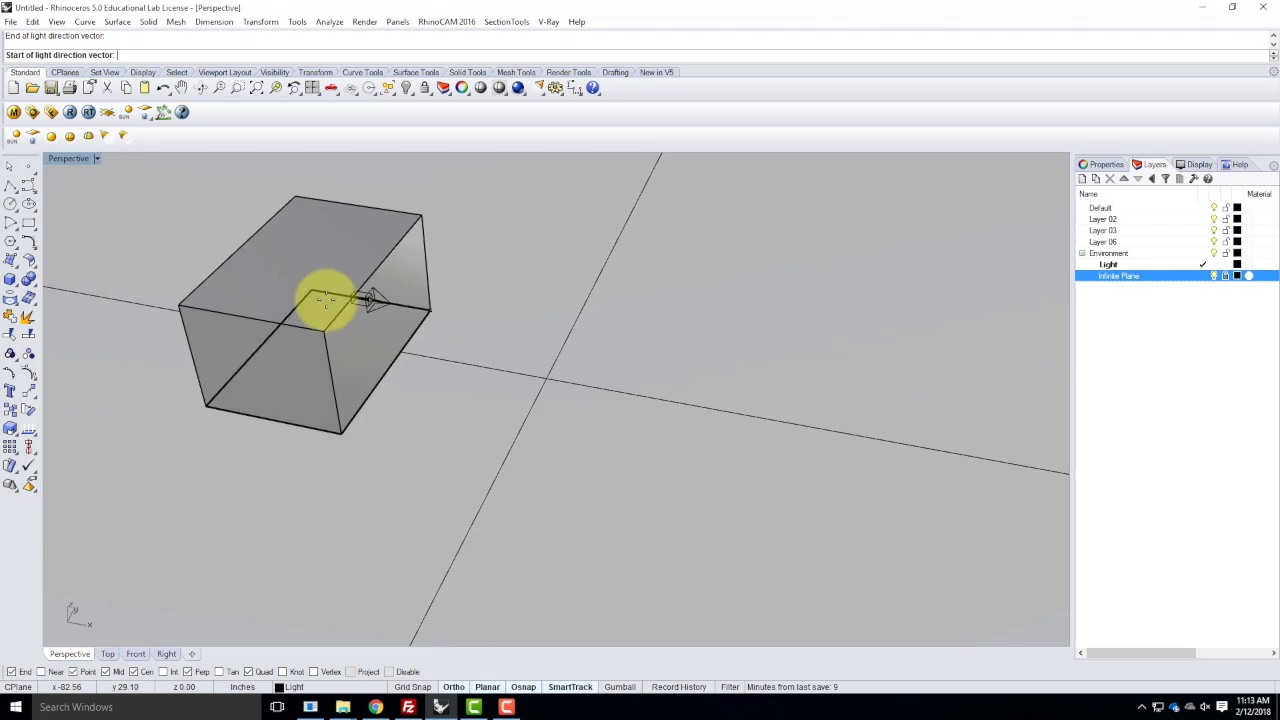
left_click(176, 305)
right_click_drag(243, 363, 328, 307)
right_click_drag(283, 309, 240, 349)
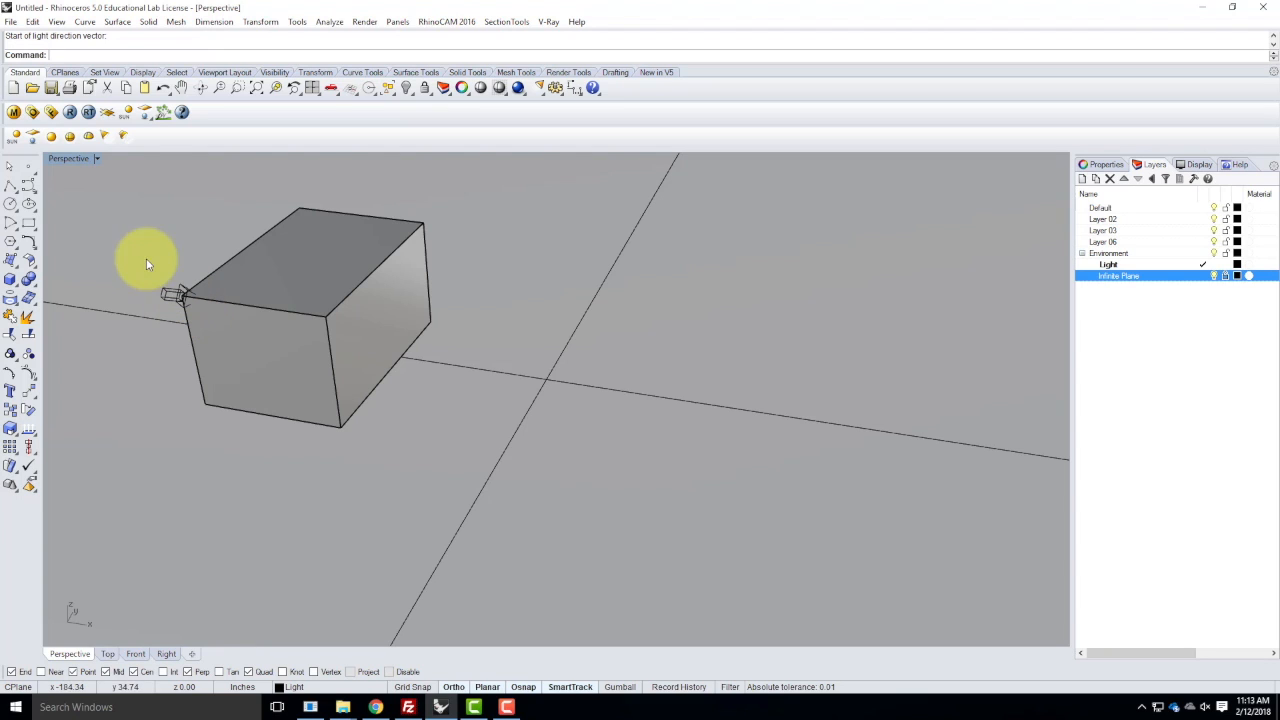
type("Direc")
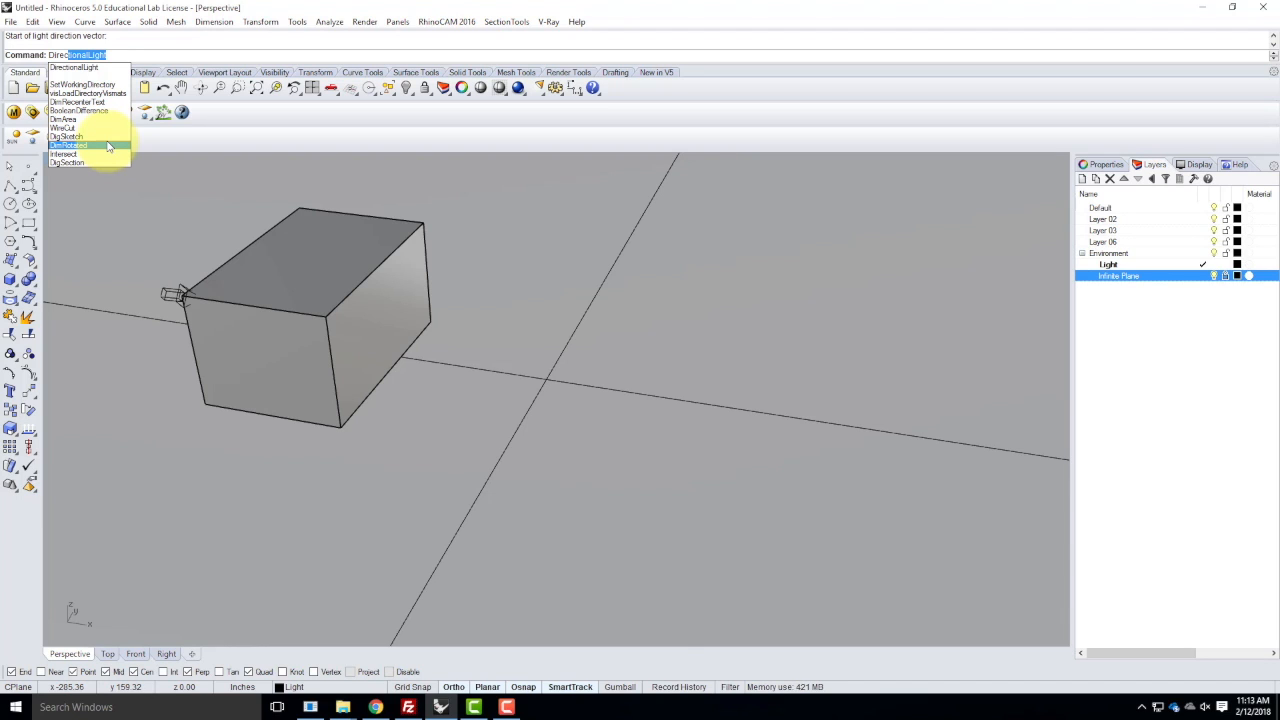
key("Escape")
- Delete the reference box and keep the directional light
left_click(334, 259)
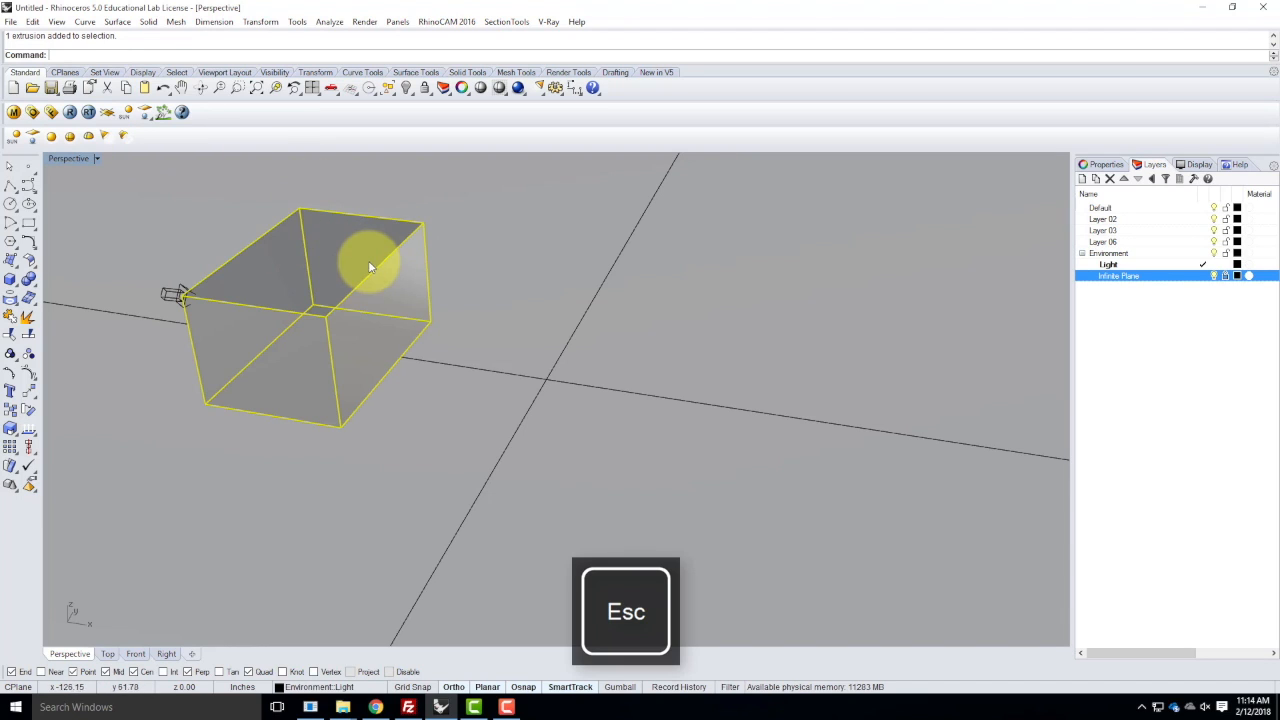
key("Delete")
right_click_drag(280, 337, 607, 405)
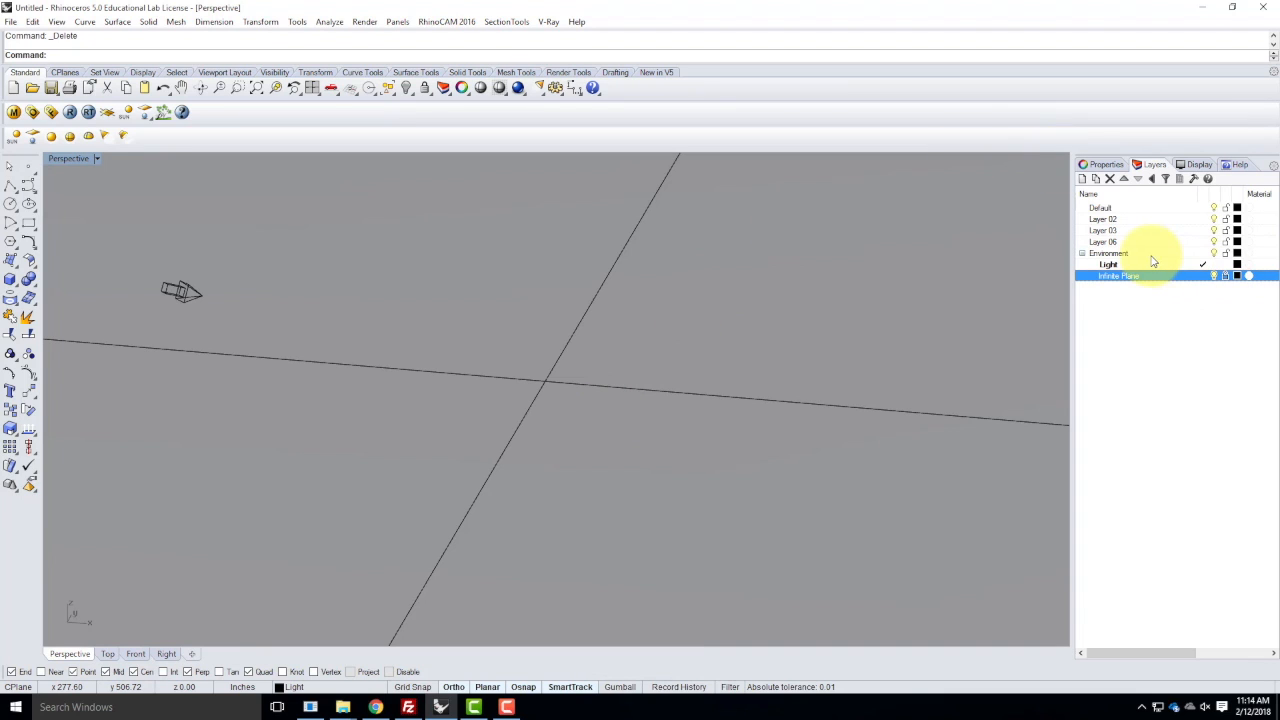
- Make the Default layer current
left_click(1225, 275)
left_click(1172, 314)
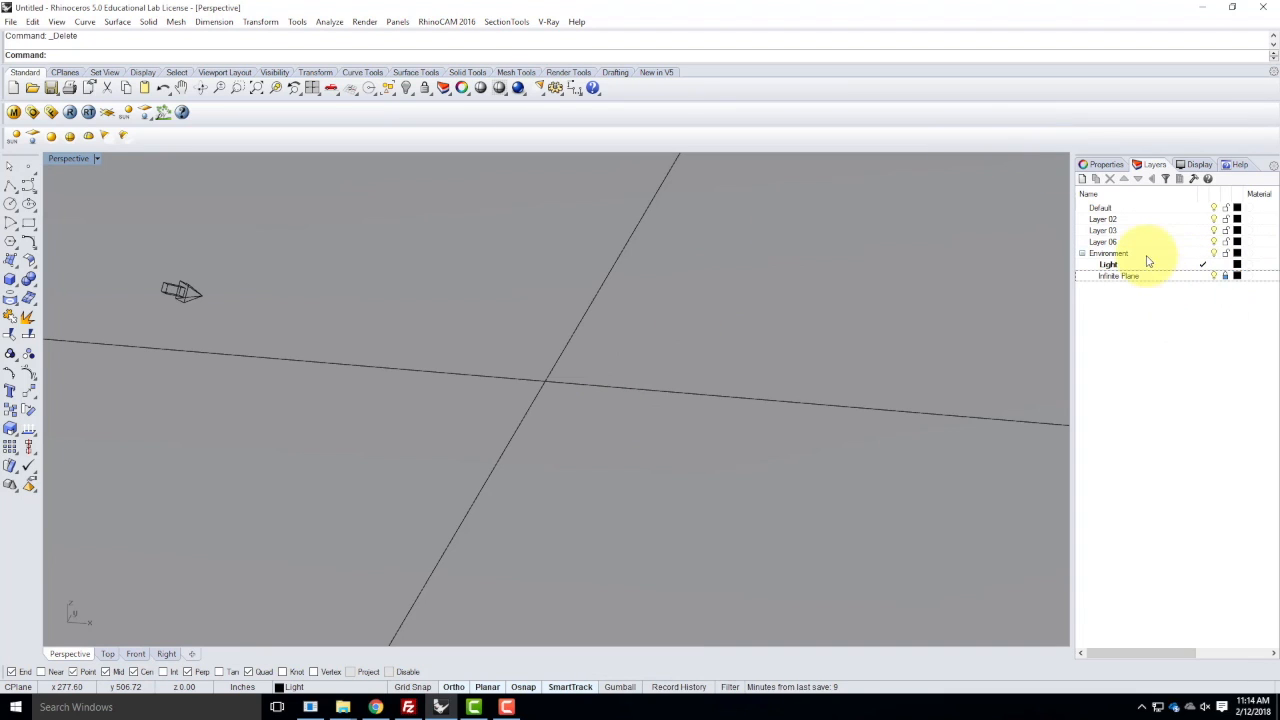
double_click(1133, 209)
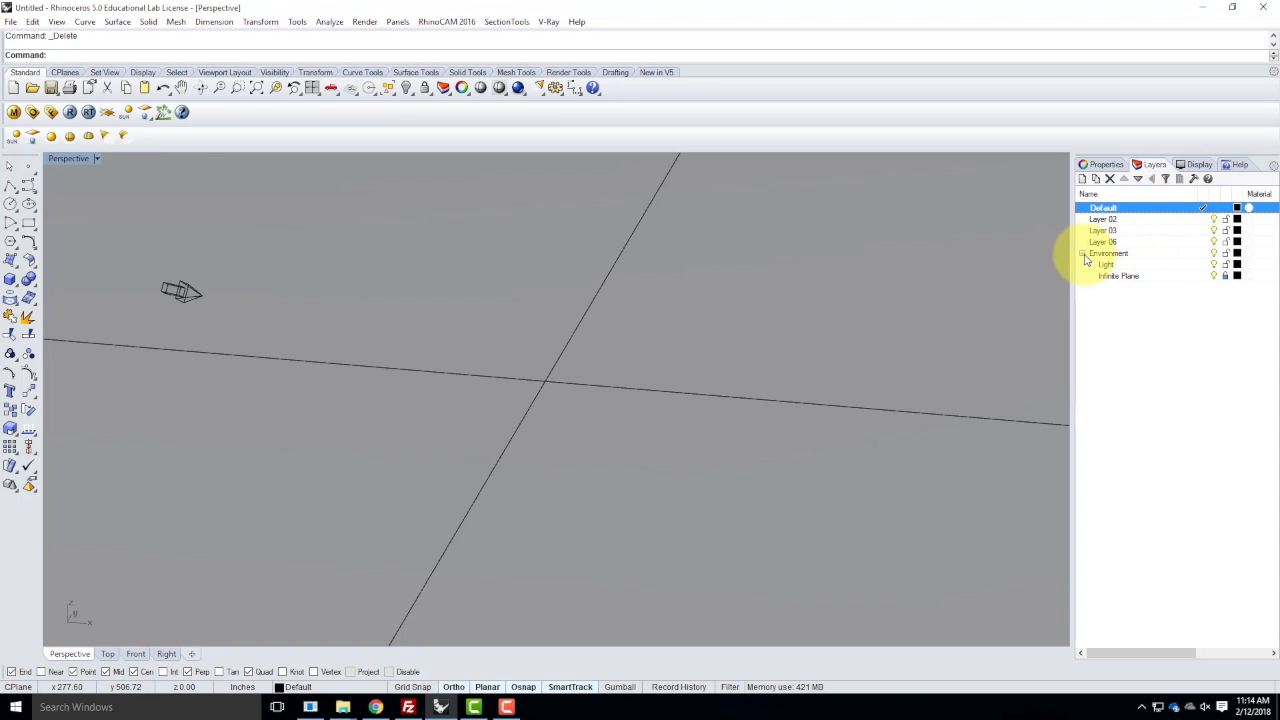
- Draw an upright wall box with a 12' by 1' base on the ground plane, placed near the origin
right_click_drag(375, 388, 389, 449)
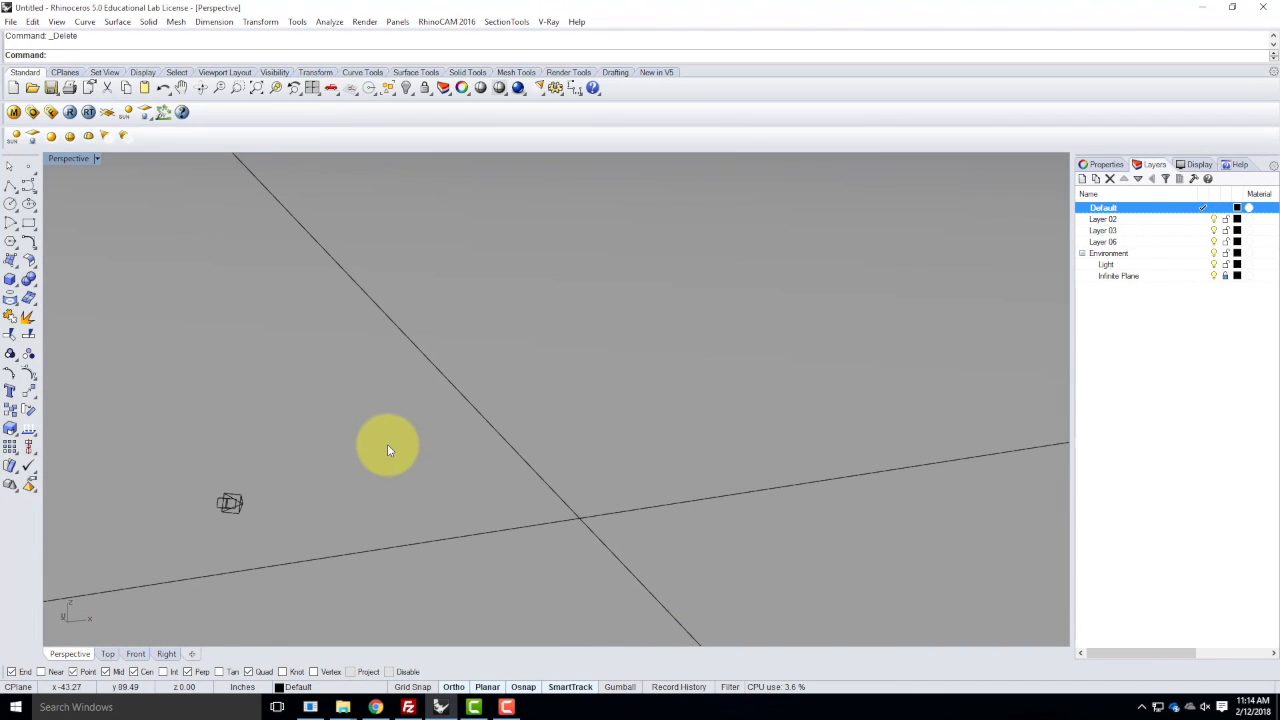
left_click(9, 282)
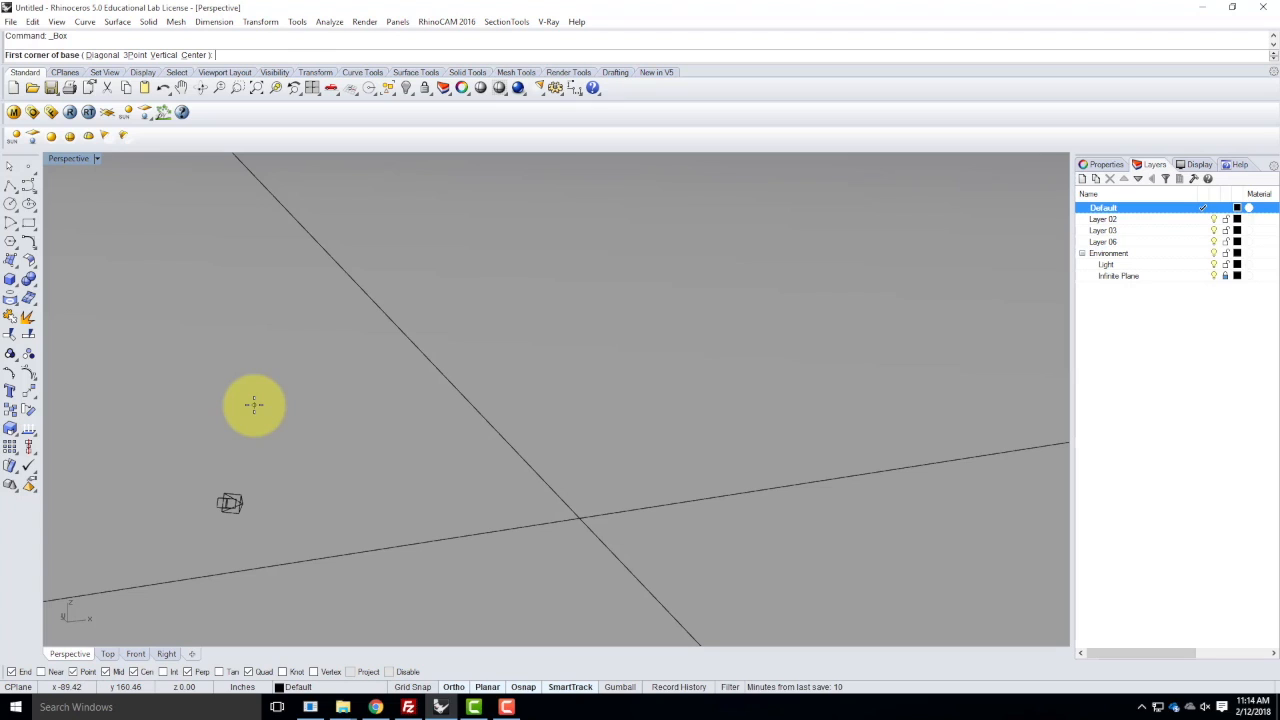
left_click(249, 403)
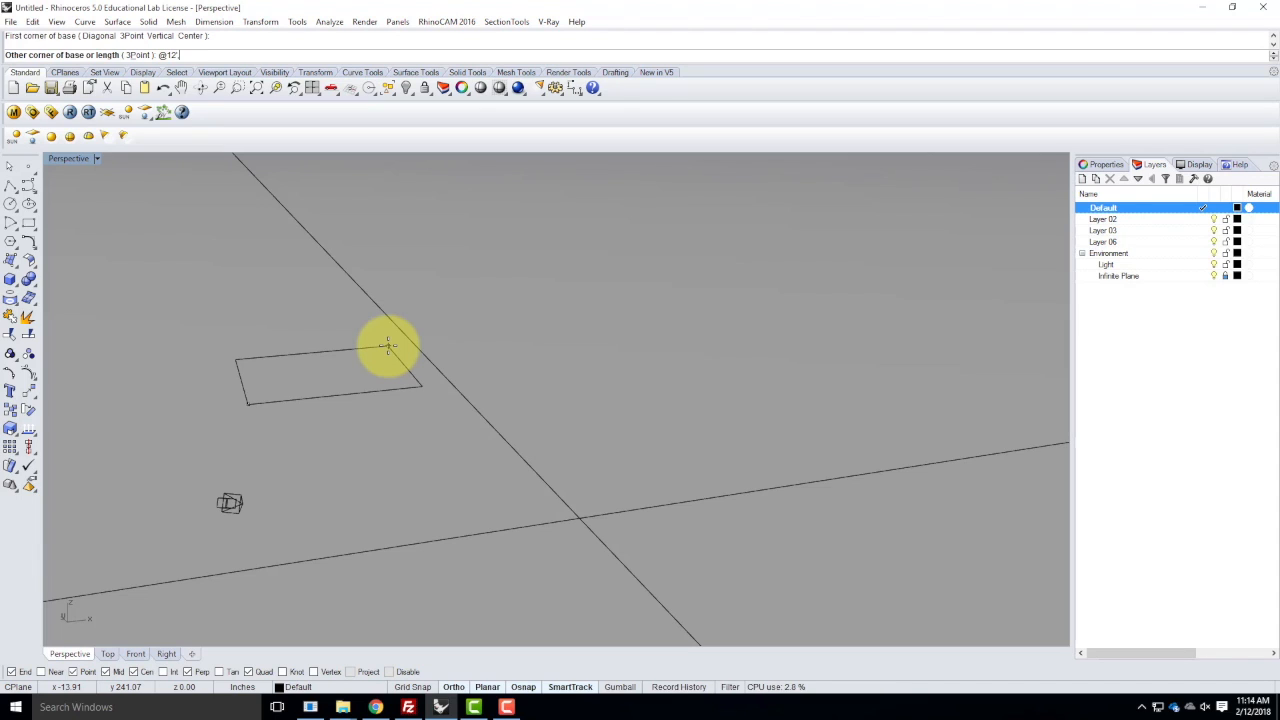
key("Return")
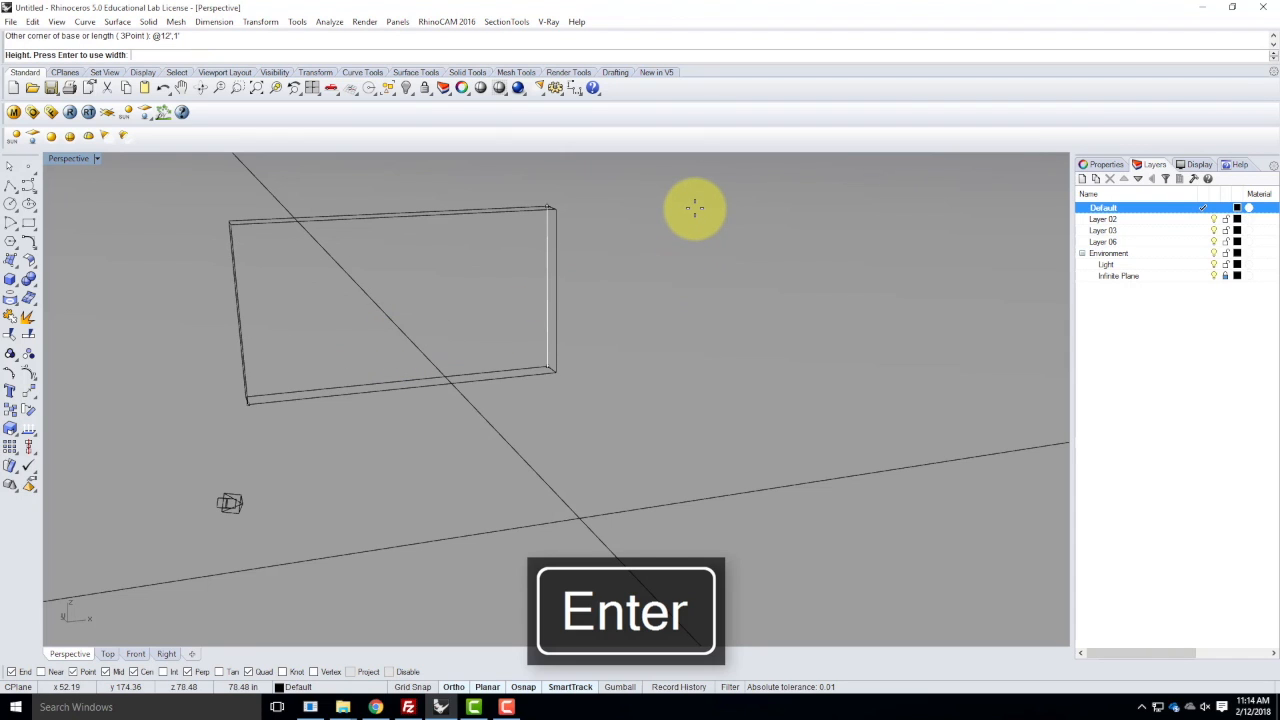
key("Return")
scroll(716, 293, "down", 3)
right_click_drag(716, 293, 534, 317)
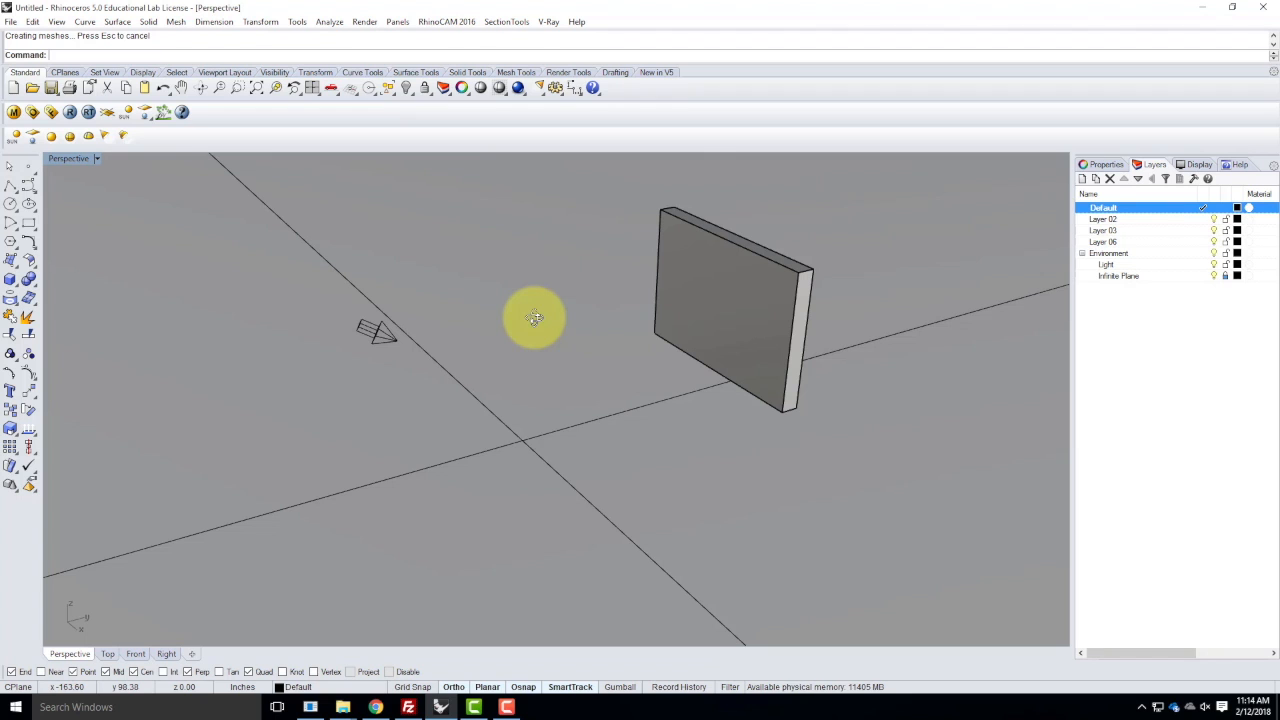
right_click_drag(417, 389, 595, 401)
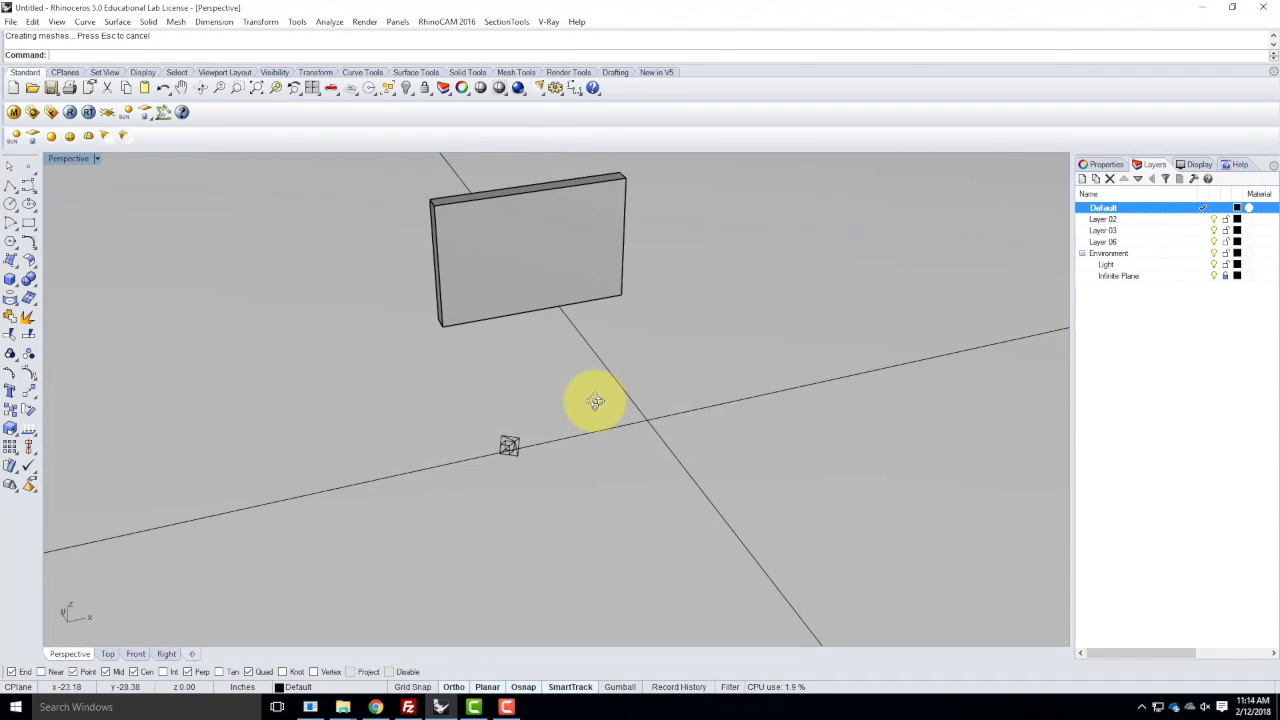
- Draw a 4' cube on the ground plane in front of the wall, starting from a 4' by 4' base
left_click(12, 284)
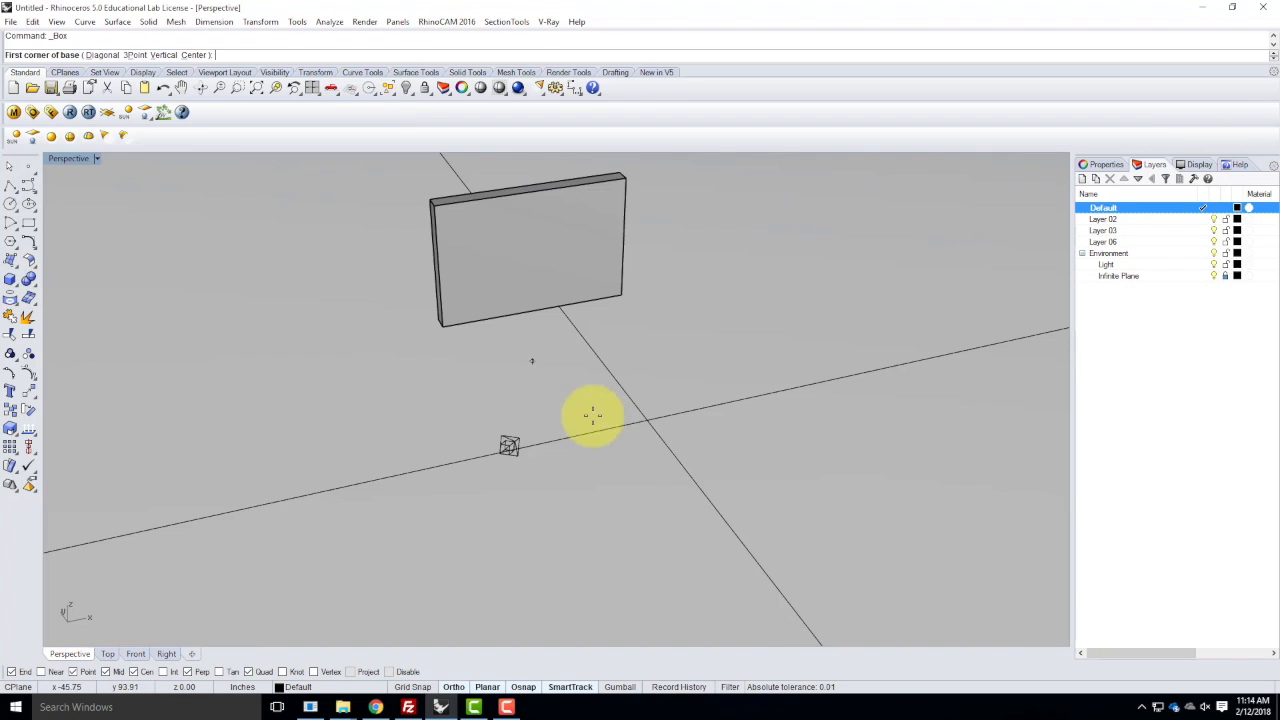
left_click(463, 398)
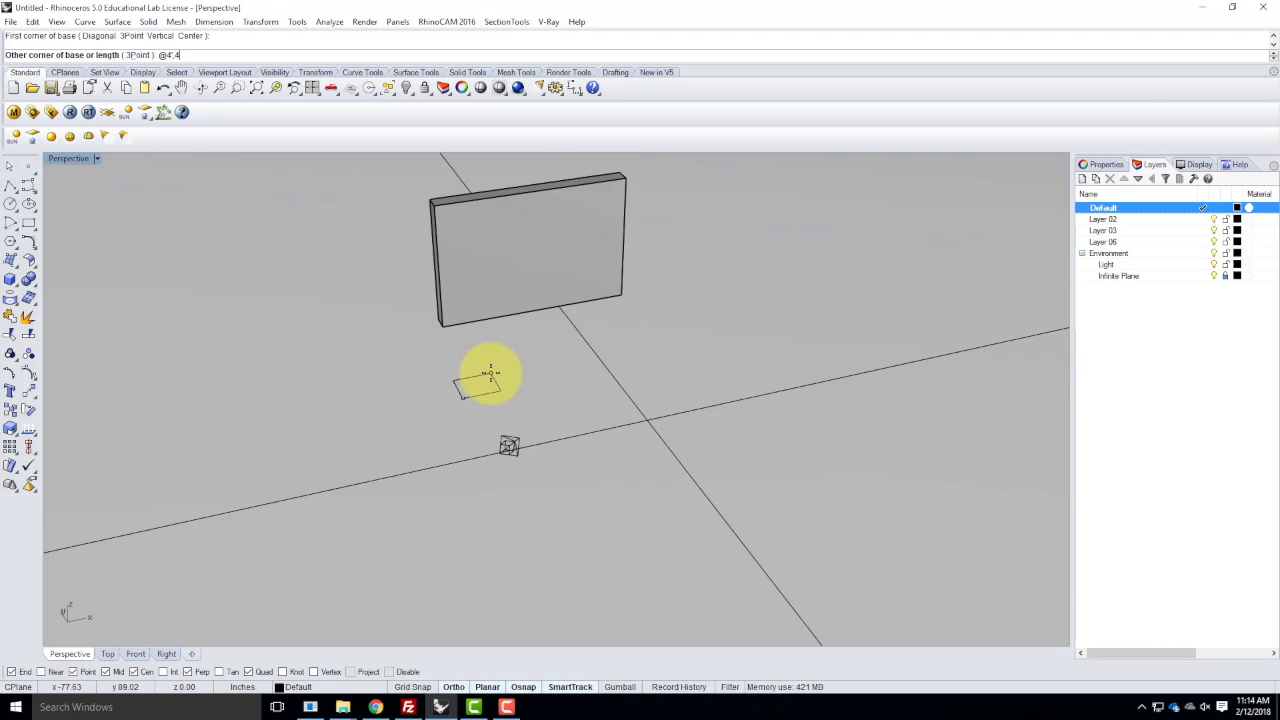
key("Return")
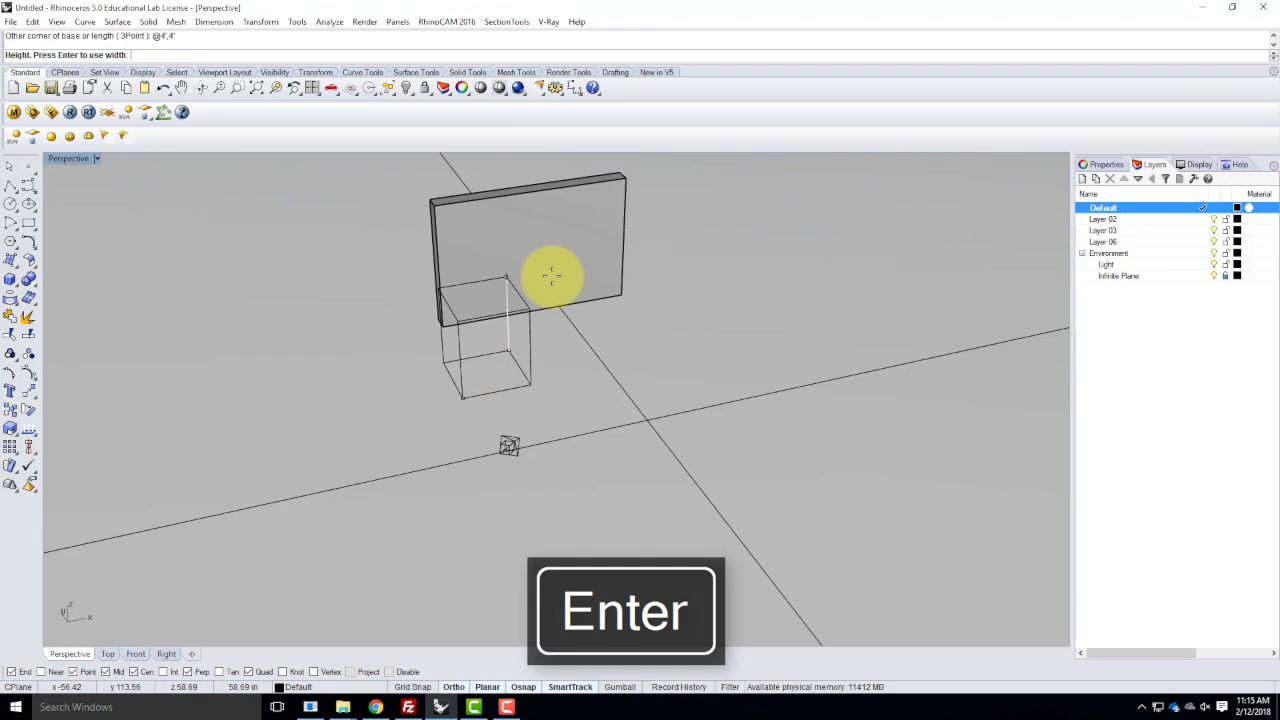
key("Return")
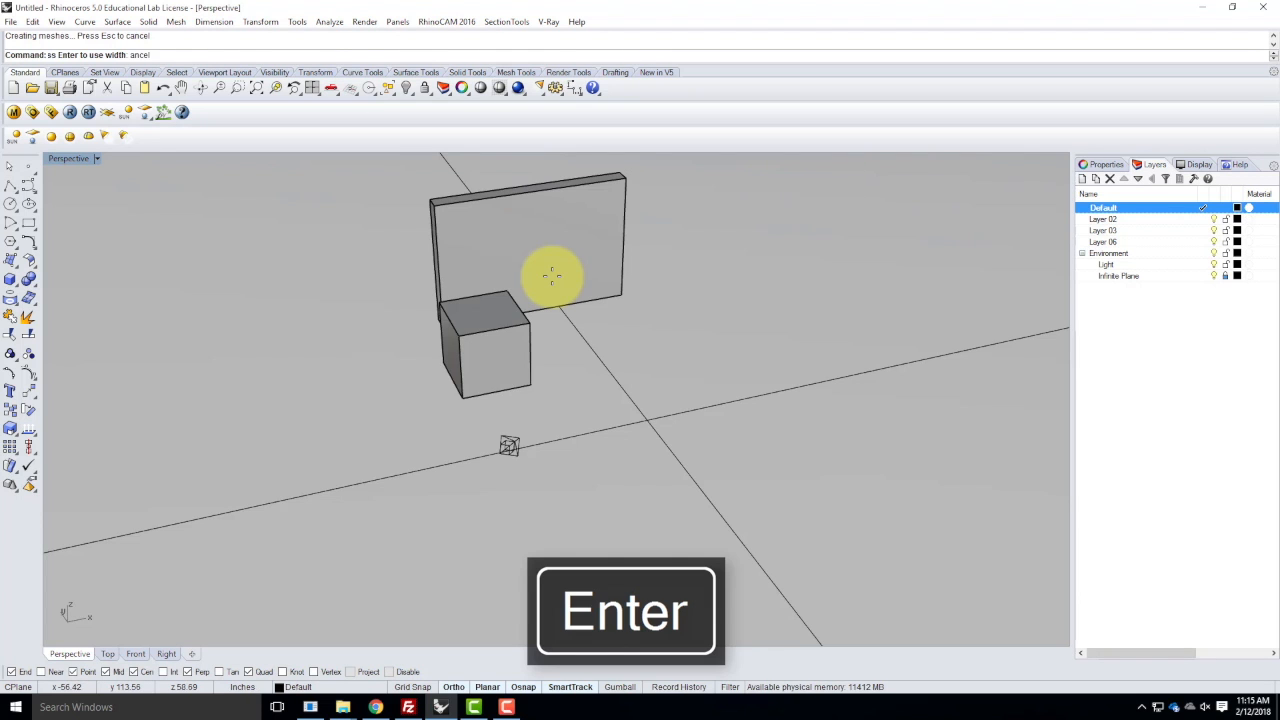
right_click_drag(728, 337, 614, 343)
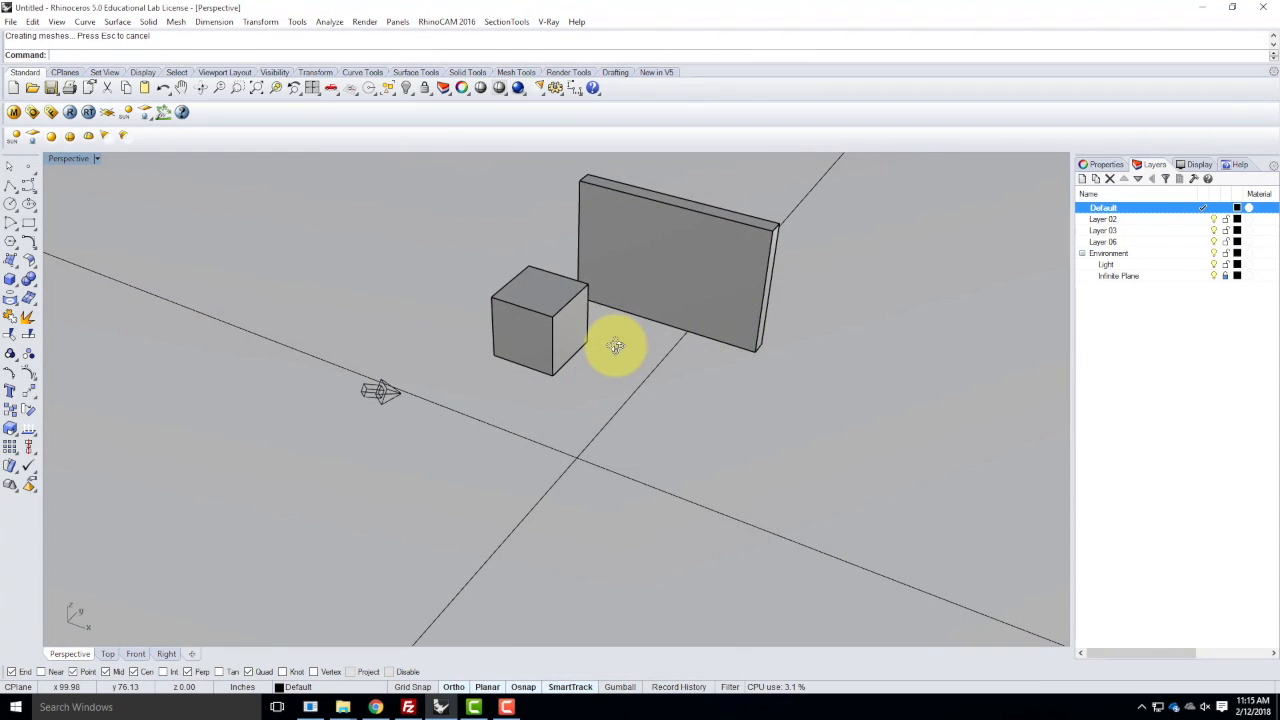
- Create a sphere with a 4' diameter beside the cube, centred on the ground plane in front of the wall
left_click(680, 238)
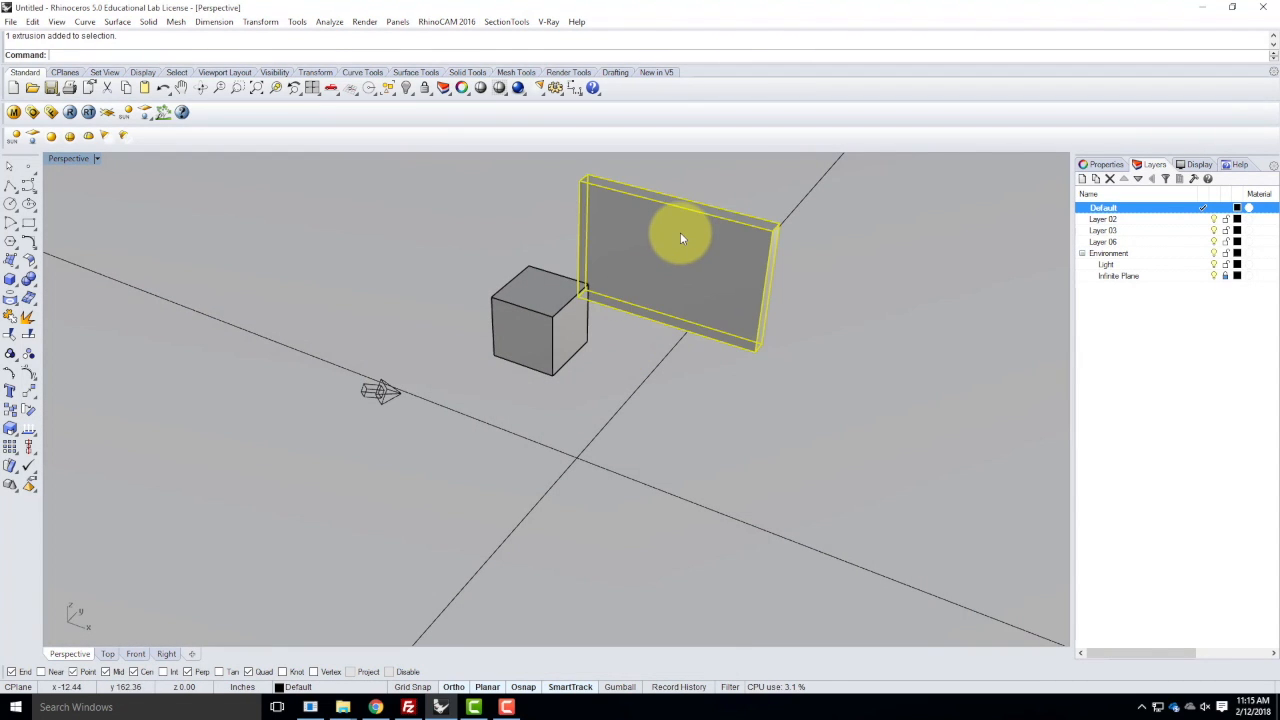
left_click(523, 321)
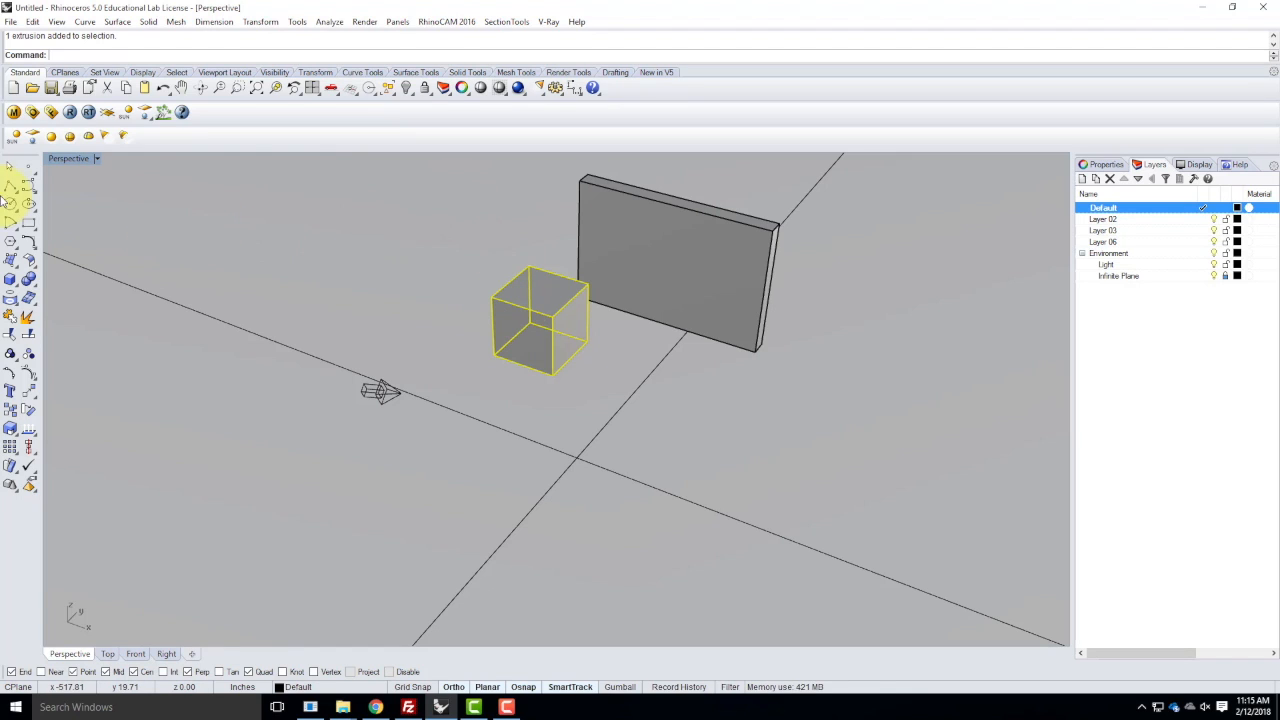
left_click(12, 284)
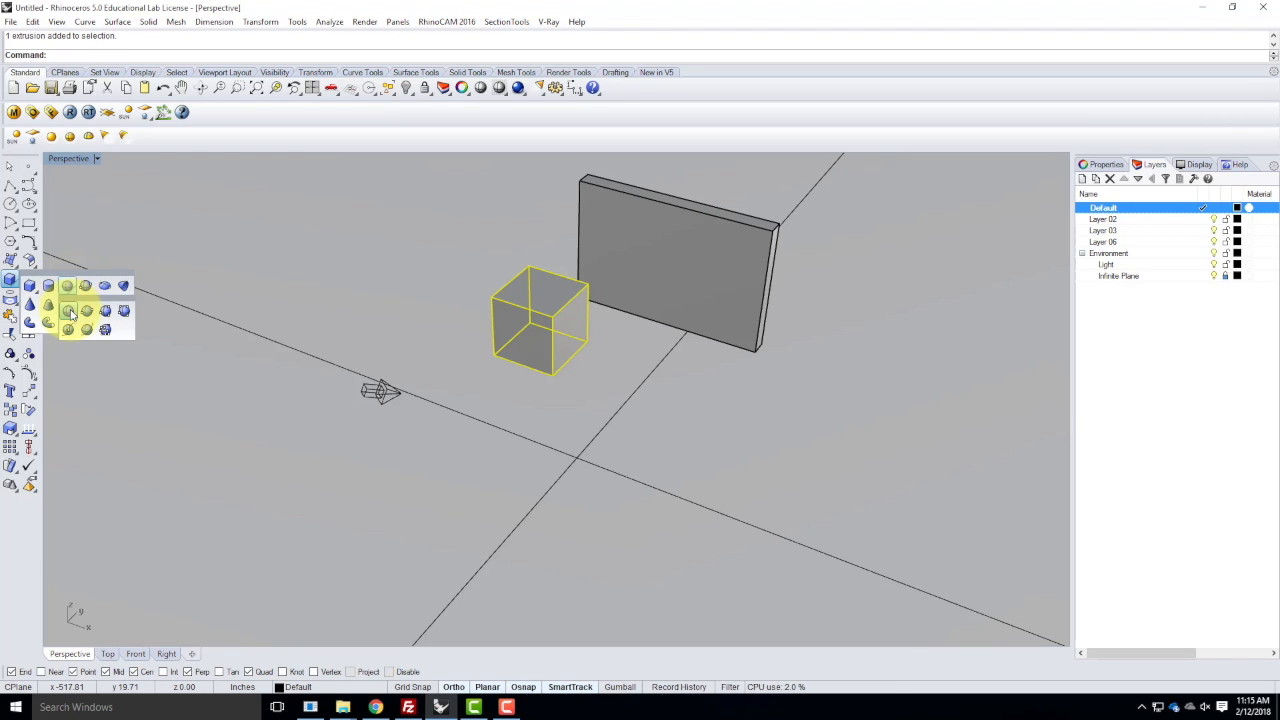
left_click(69, 312)
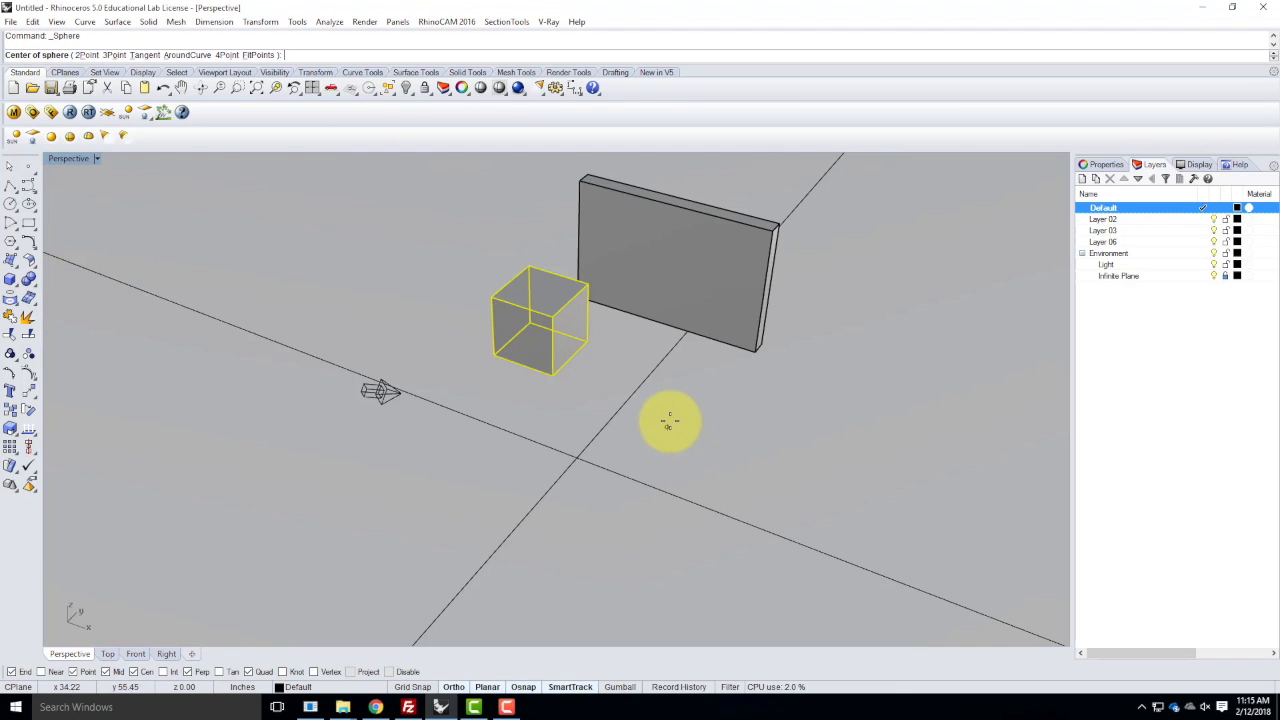
left_click(624, 390)
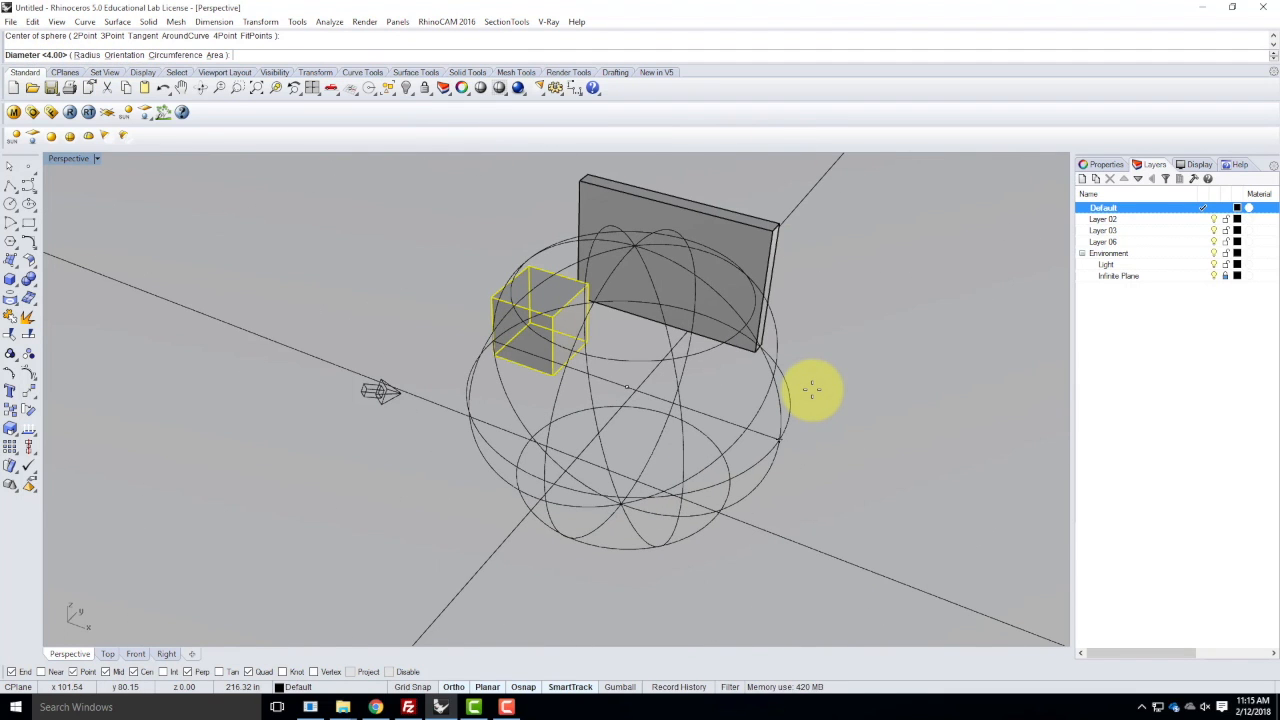
type("4")
key("Return")
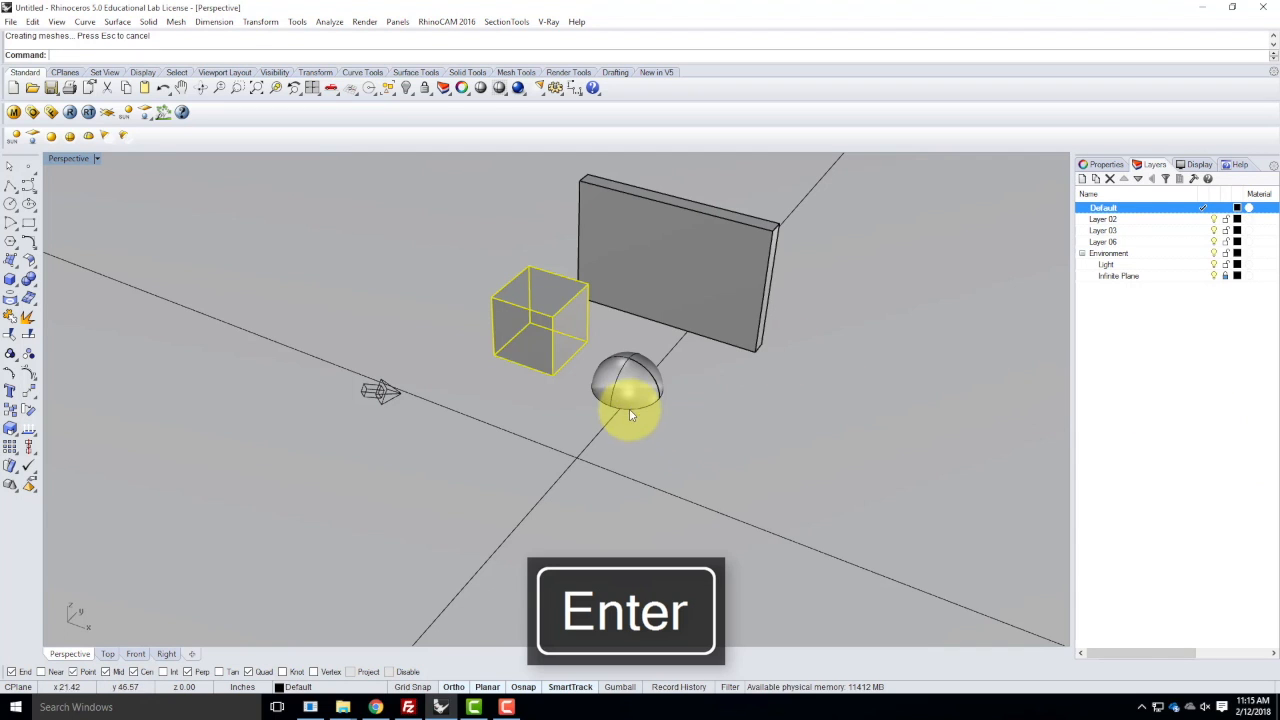
- Move the sphere straight up about 25 inches in the Front view so it rests on the ground plane, and deselect it
left_click(625, 382)
right_click_drag(707, 446, 710, 381)
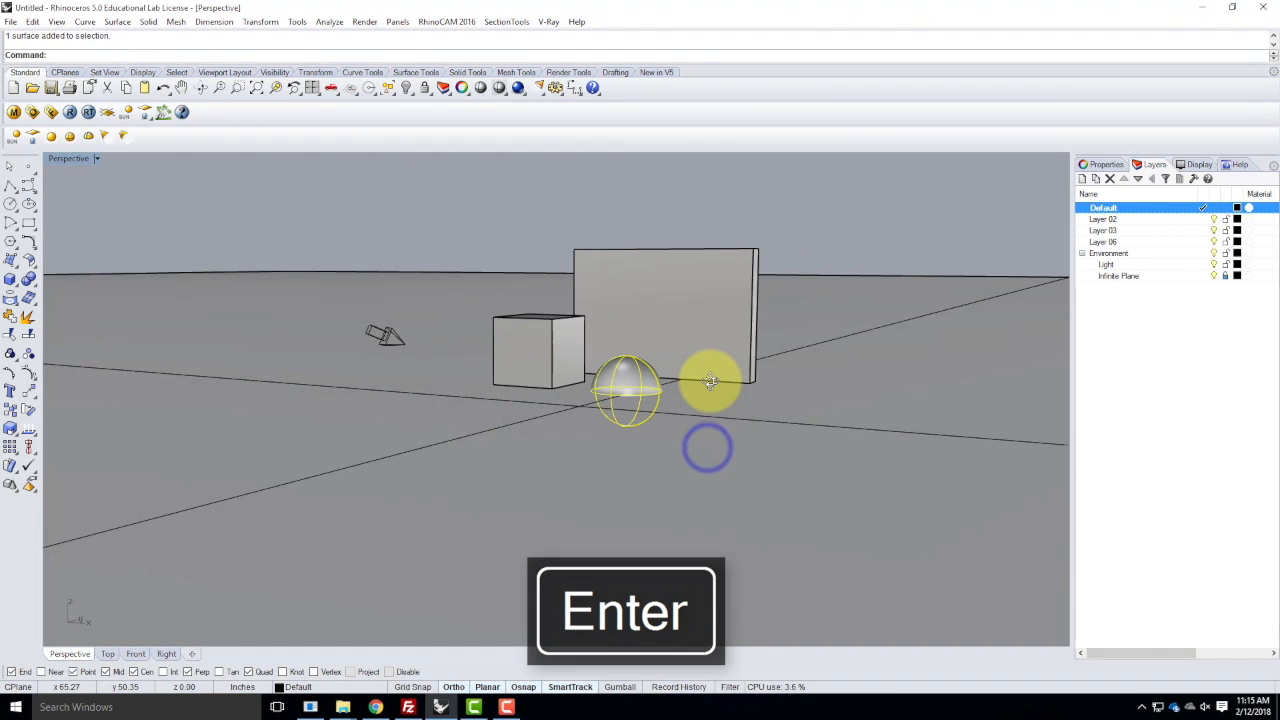
right_click_drag(710, 381, 694, 409)
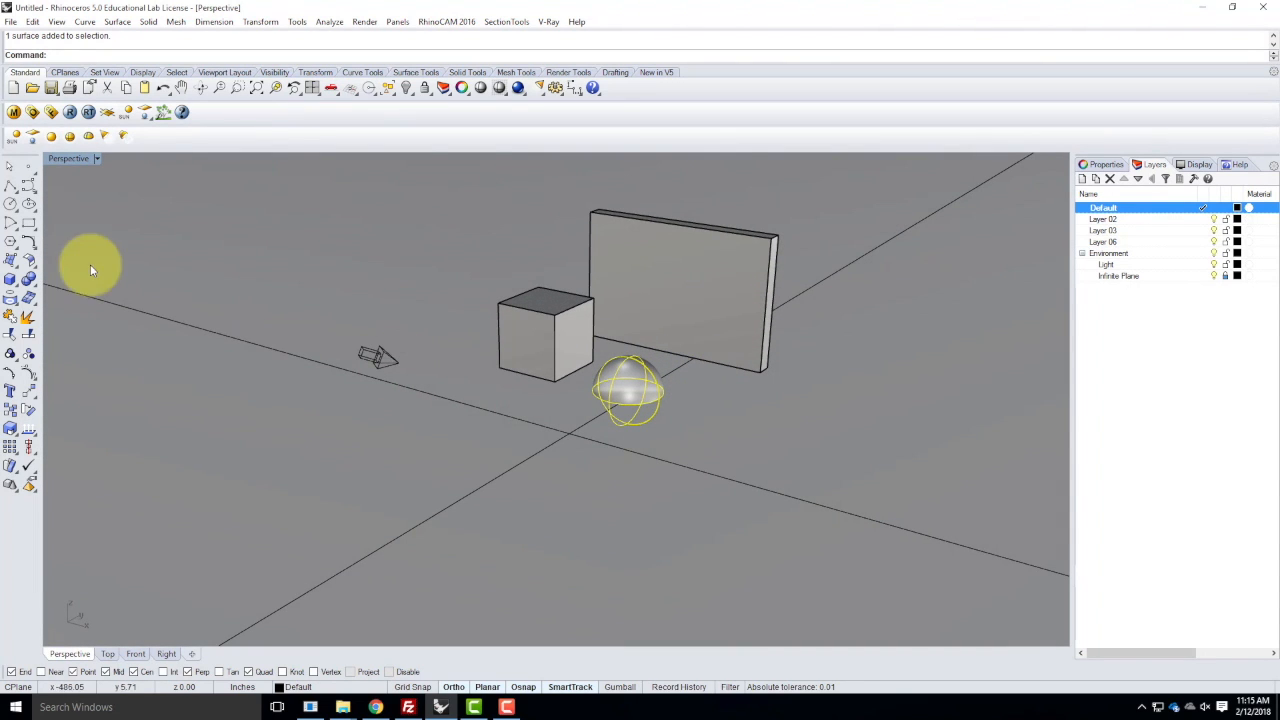
double_click(71, 158)
scroll(514, 482, "down", 5)
scroll(405, 462, "up", 3)
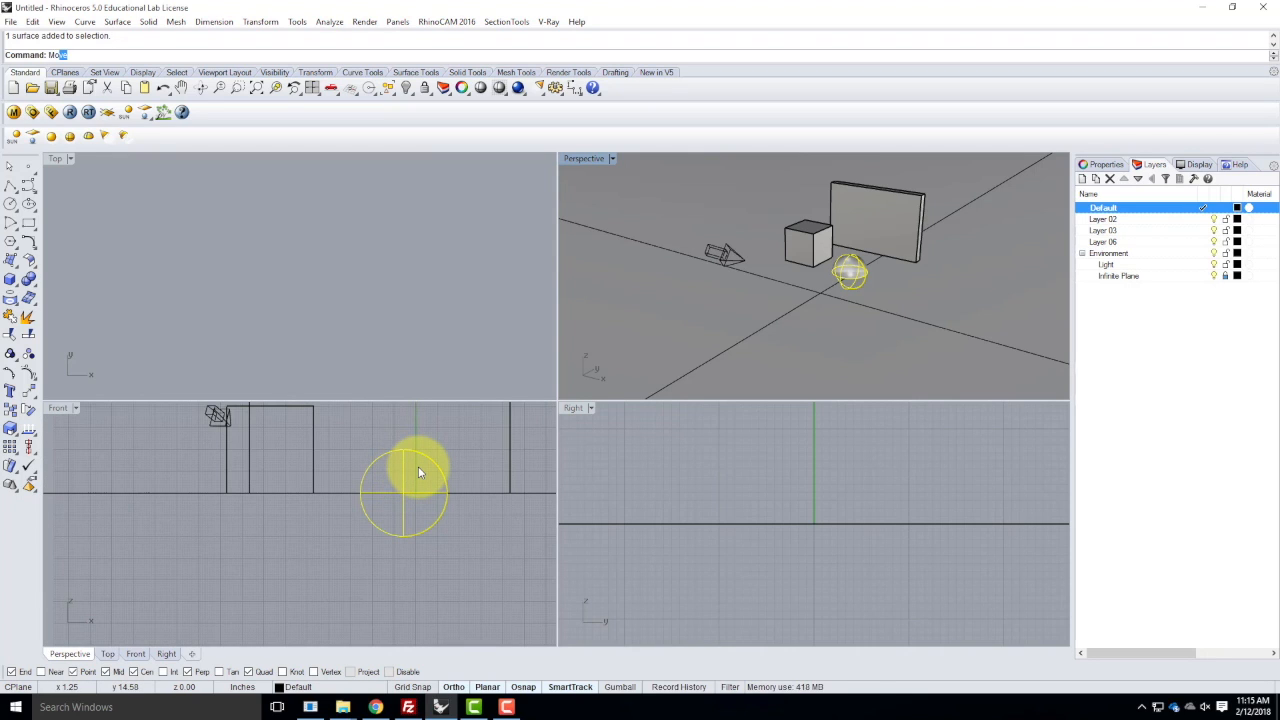
key("Return")
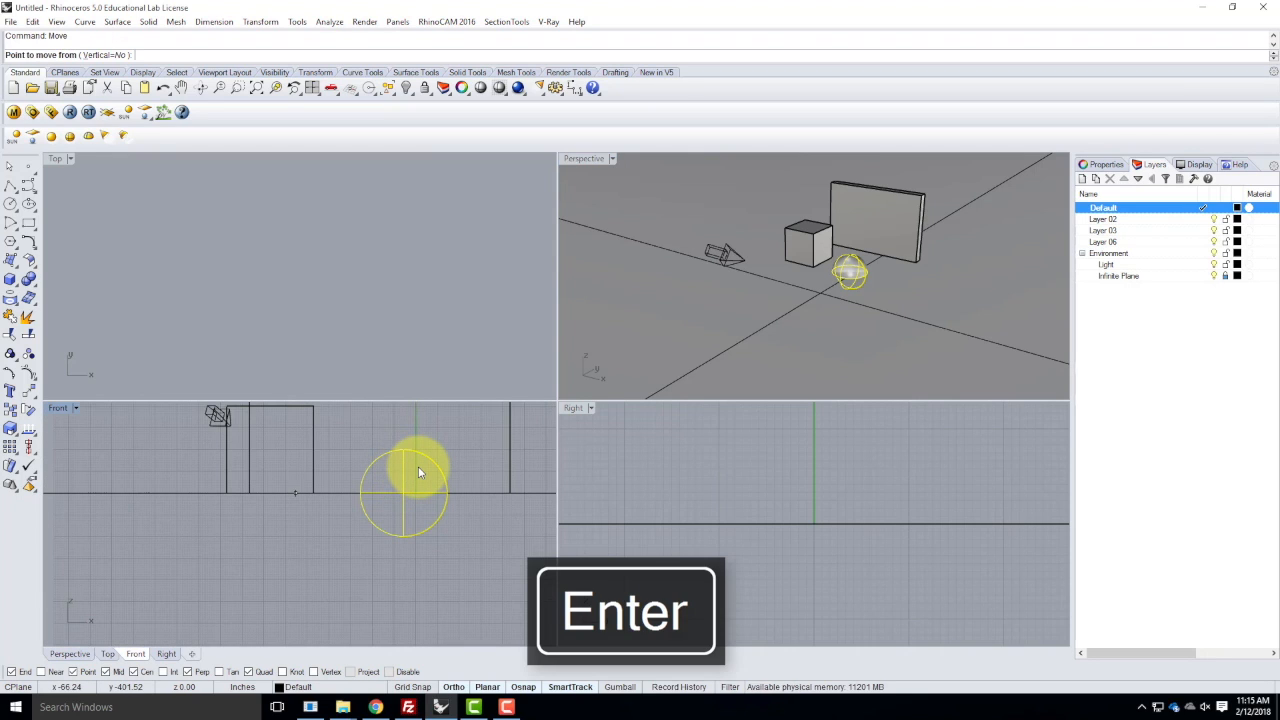
left_click(321, 608)
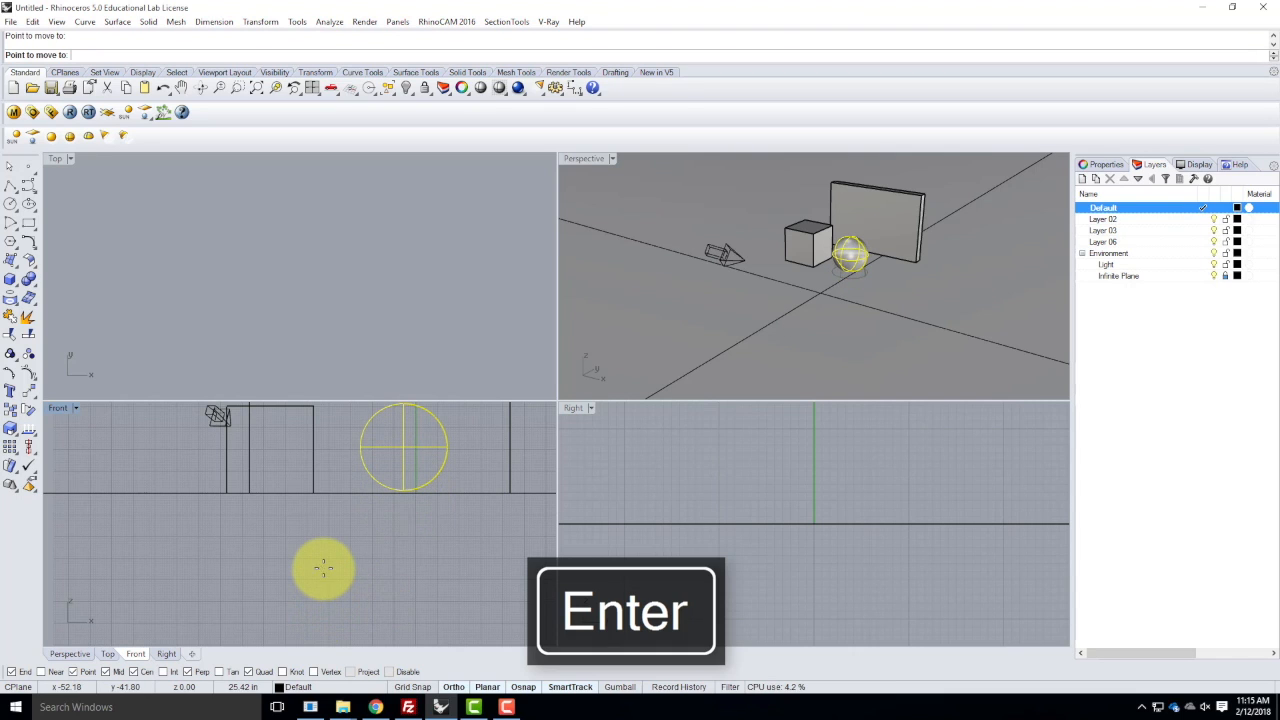
left_click(323, 568)
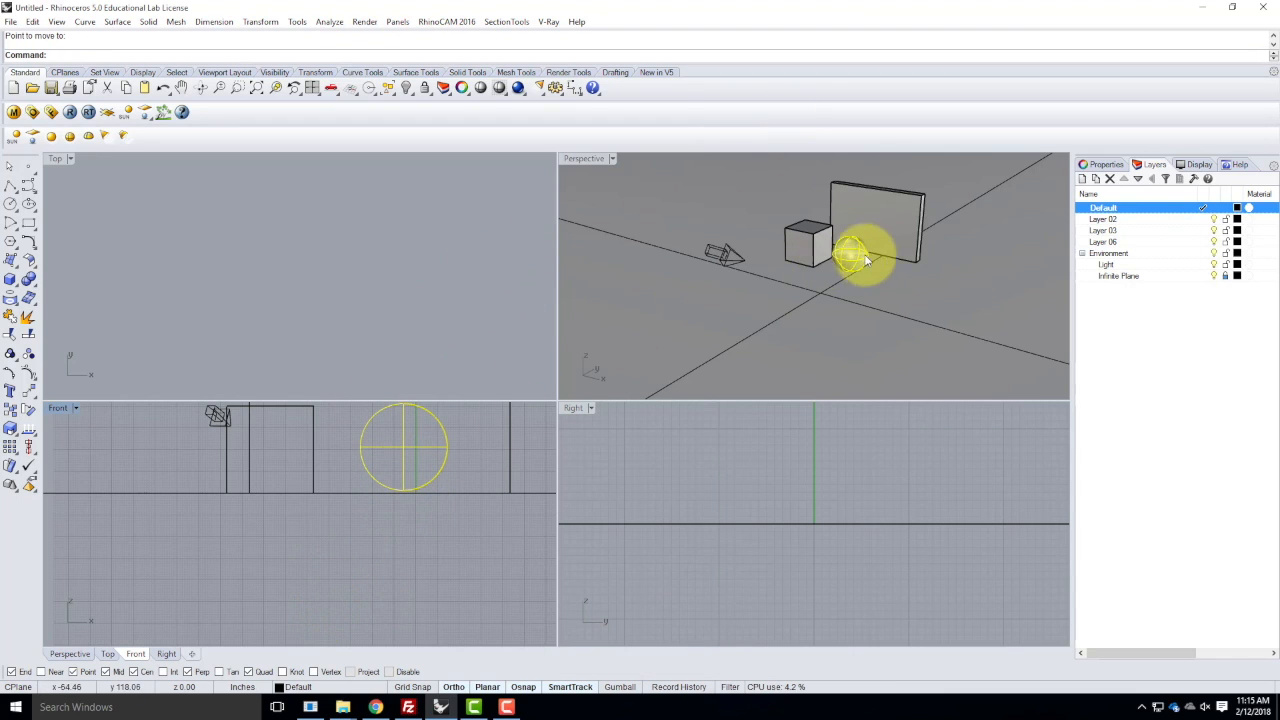
scroll(866, 257, "up", 6)
right_click_drag(860, 255, 814, 268)
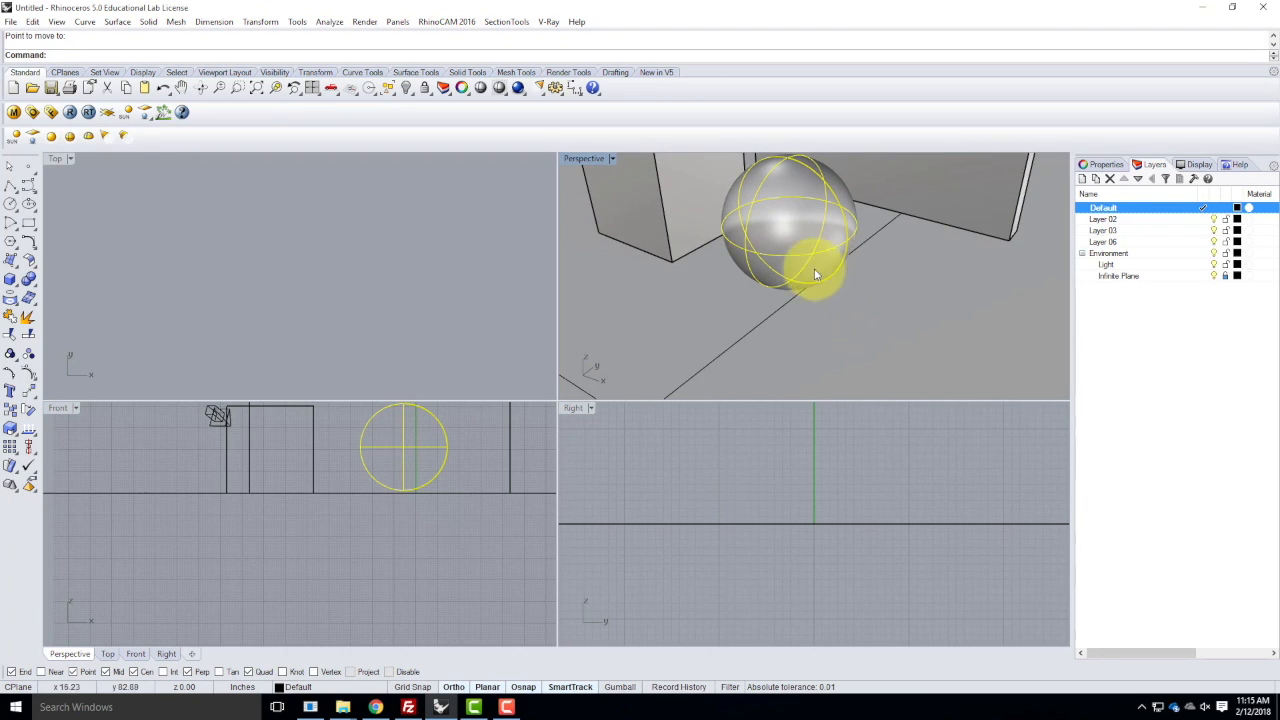
double_click(583, 158)
scroll(460, 340, "down", 5)
right_click_drag(491, 367, 479, 349)
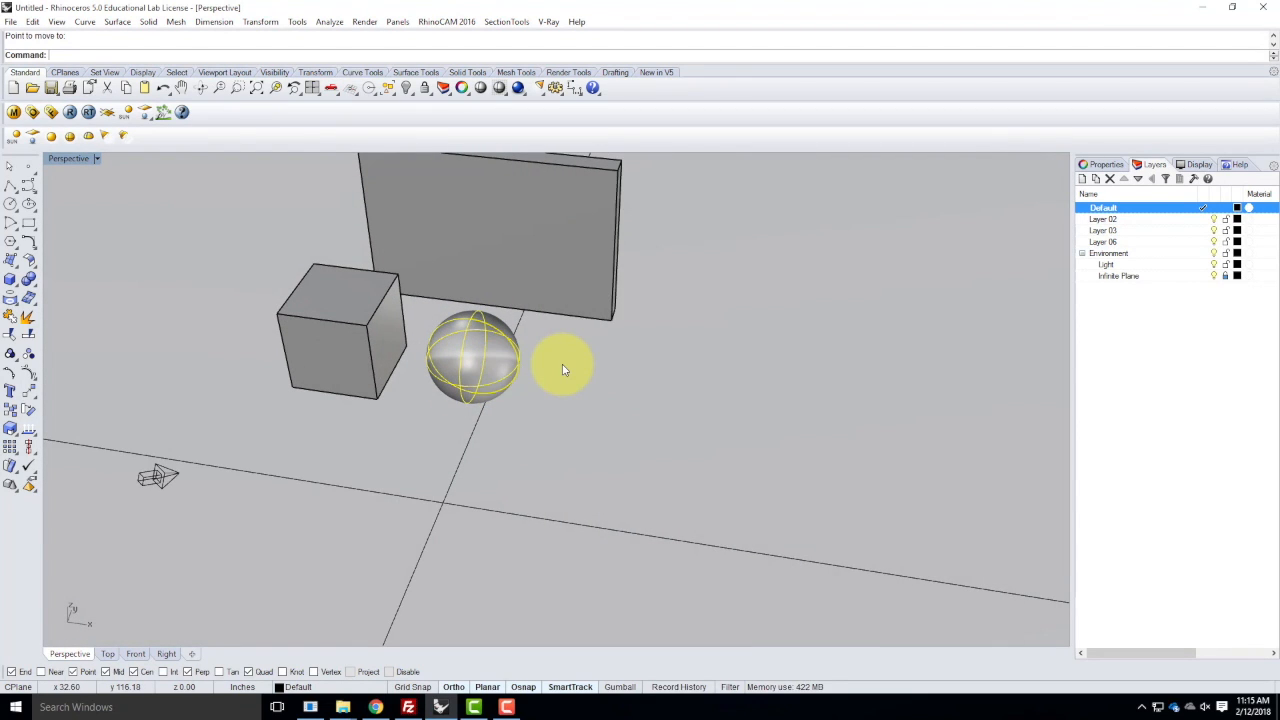
key("Escape")
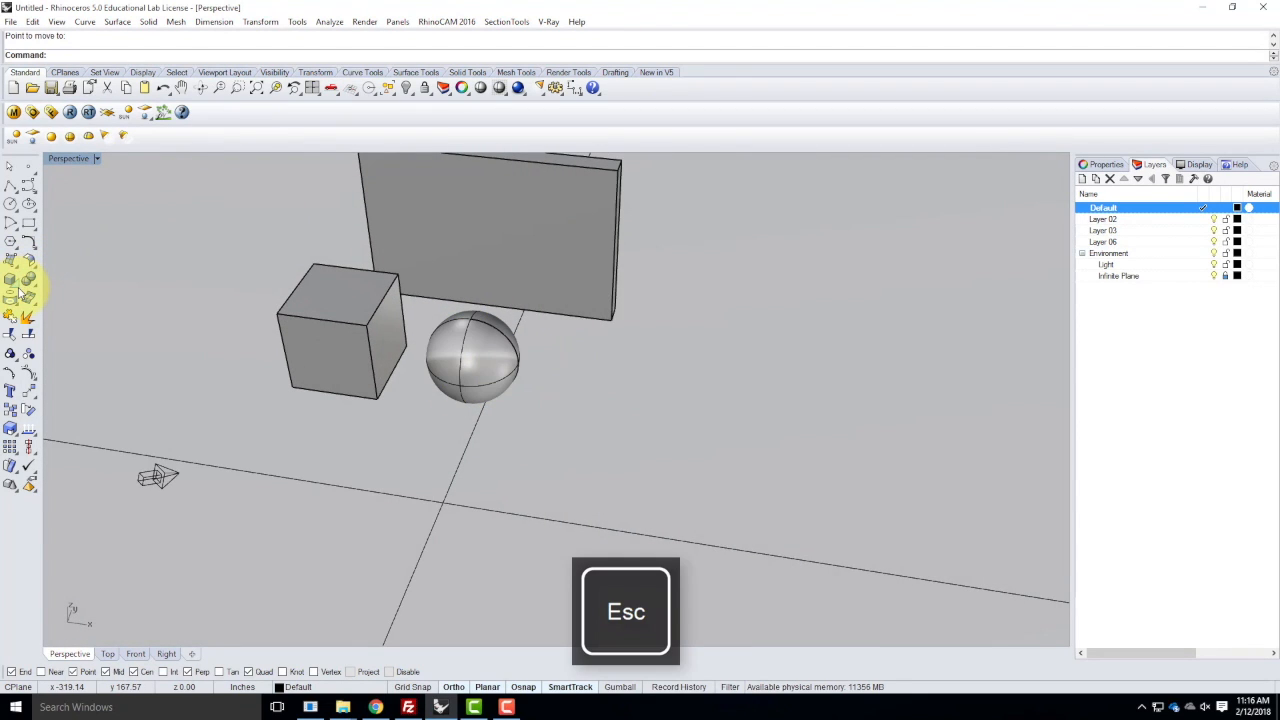
left_click(15, 285)
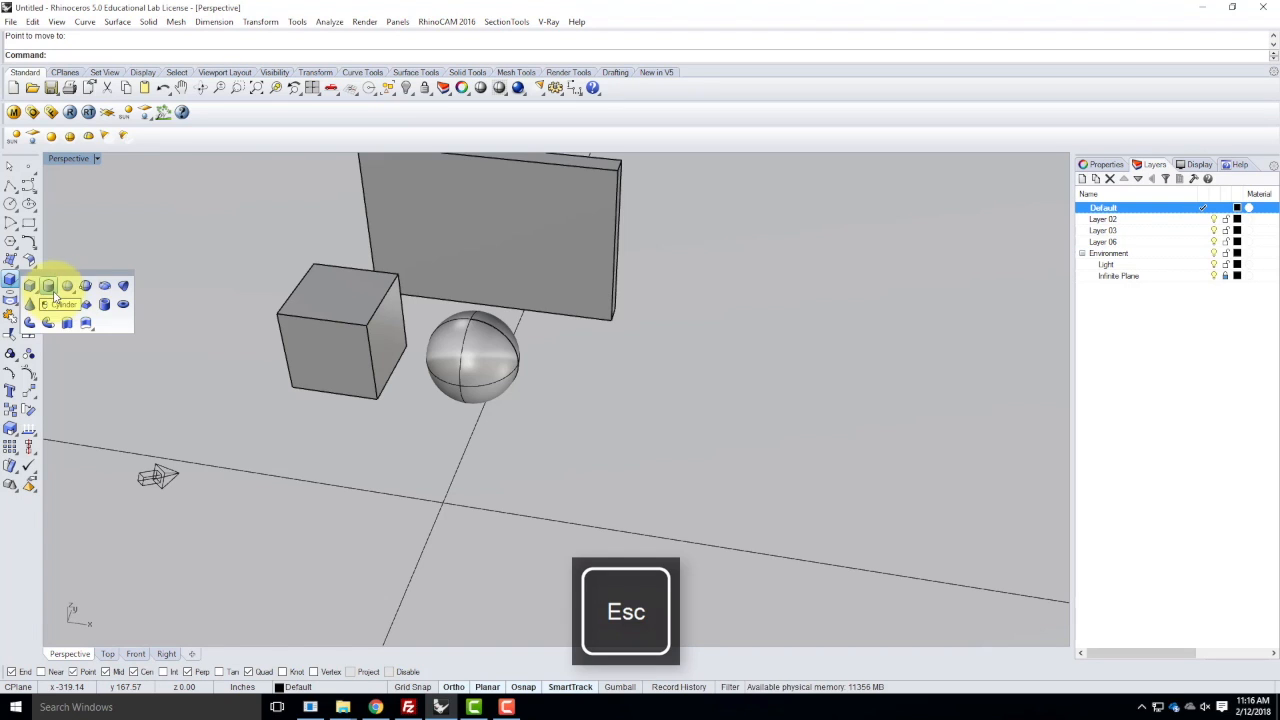
left_click(48, 286)
left_click(603, 391)
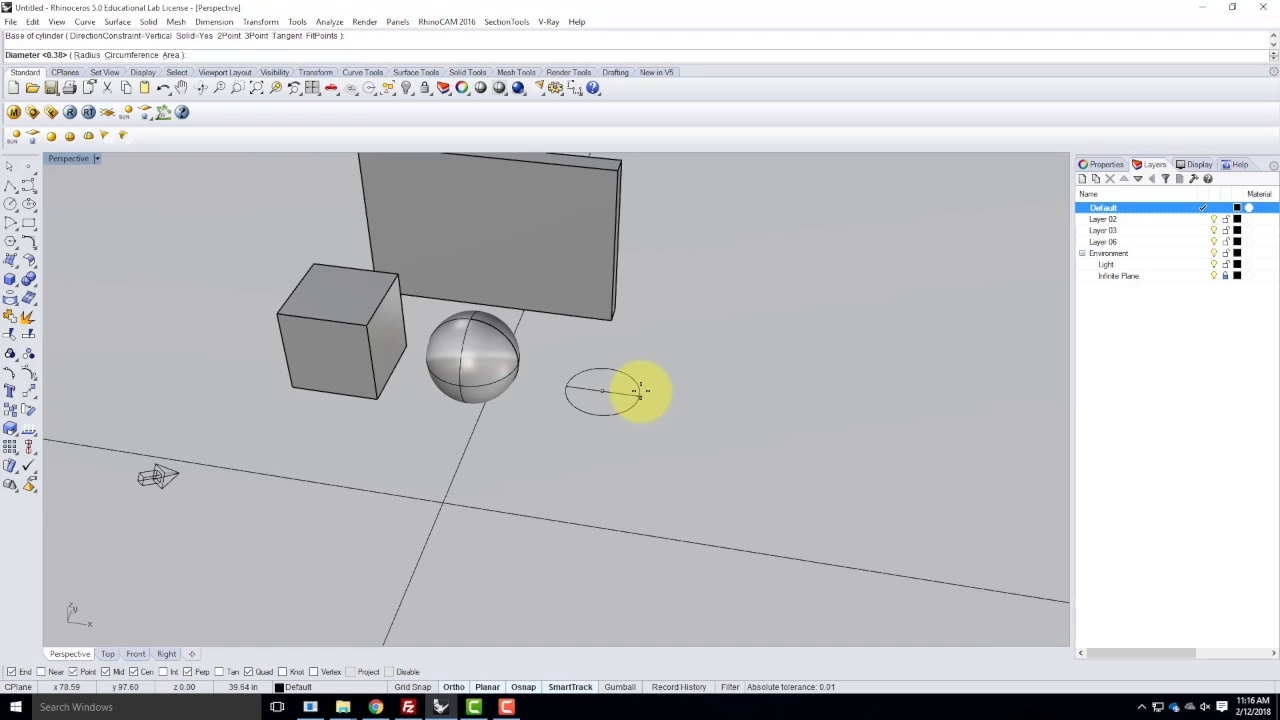
type("4'")
key("Return")
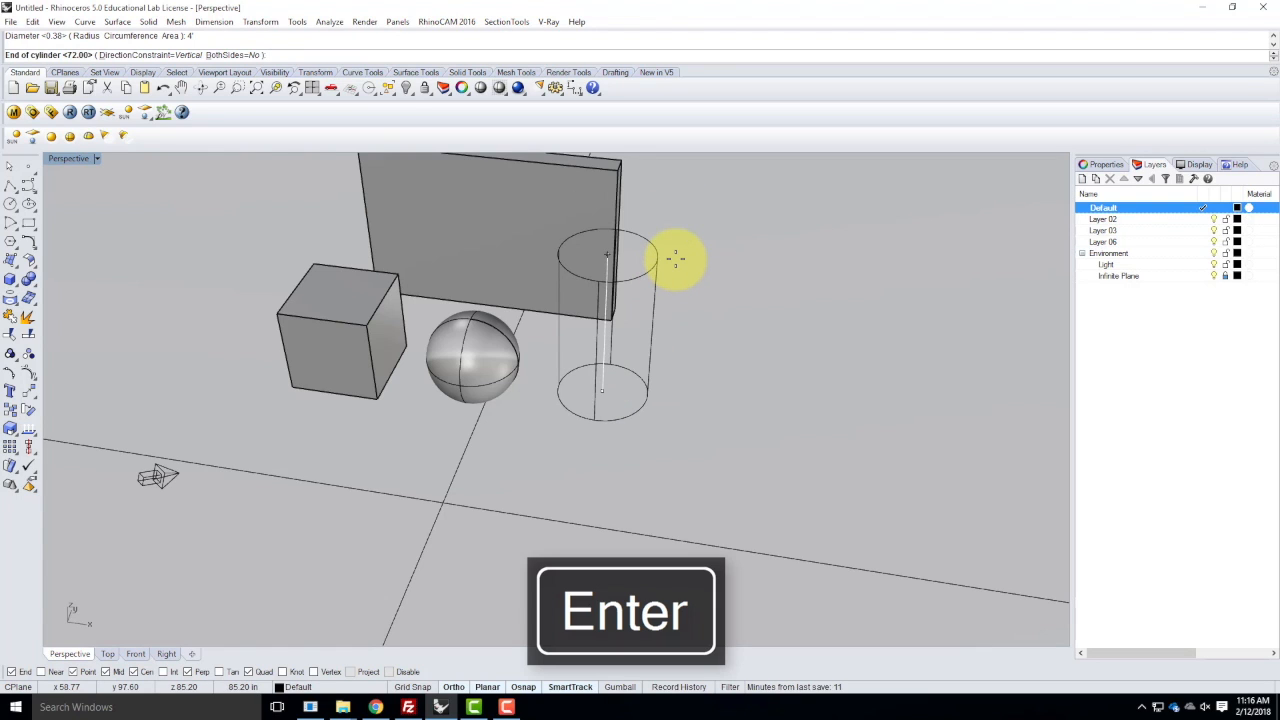
type("44")
key("Return")
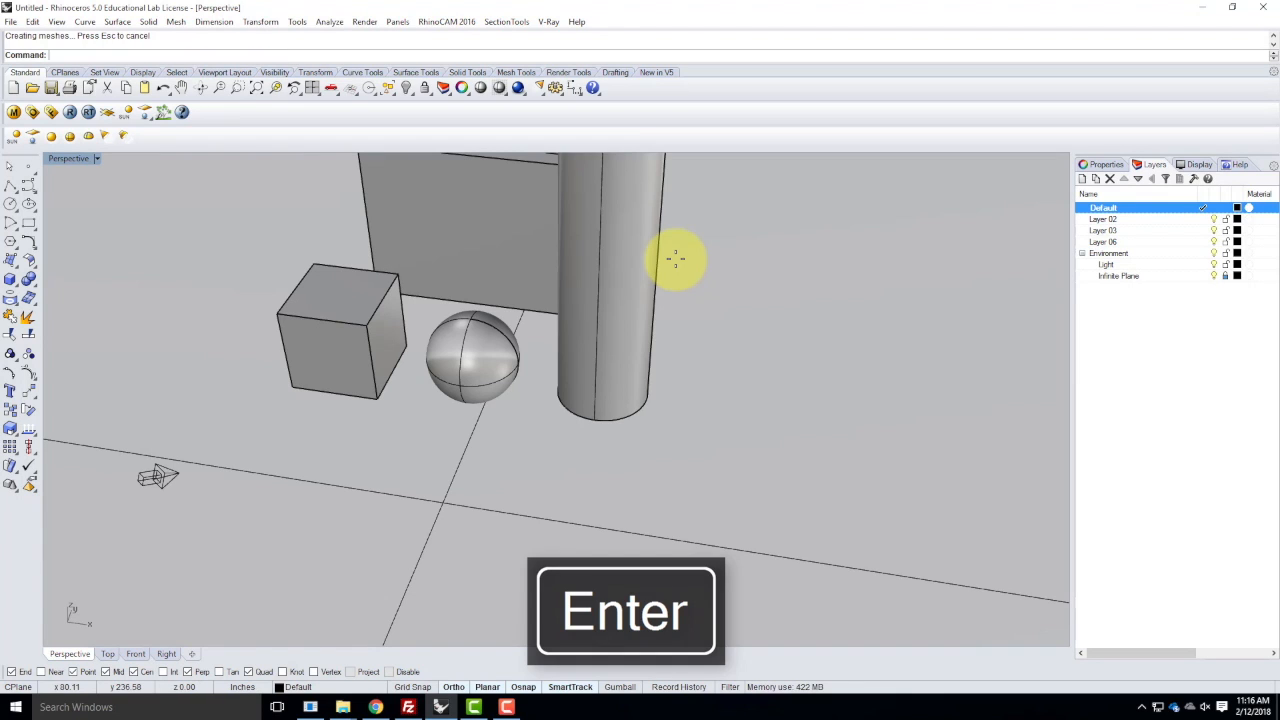
left_click(597, 306)
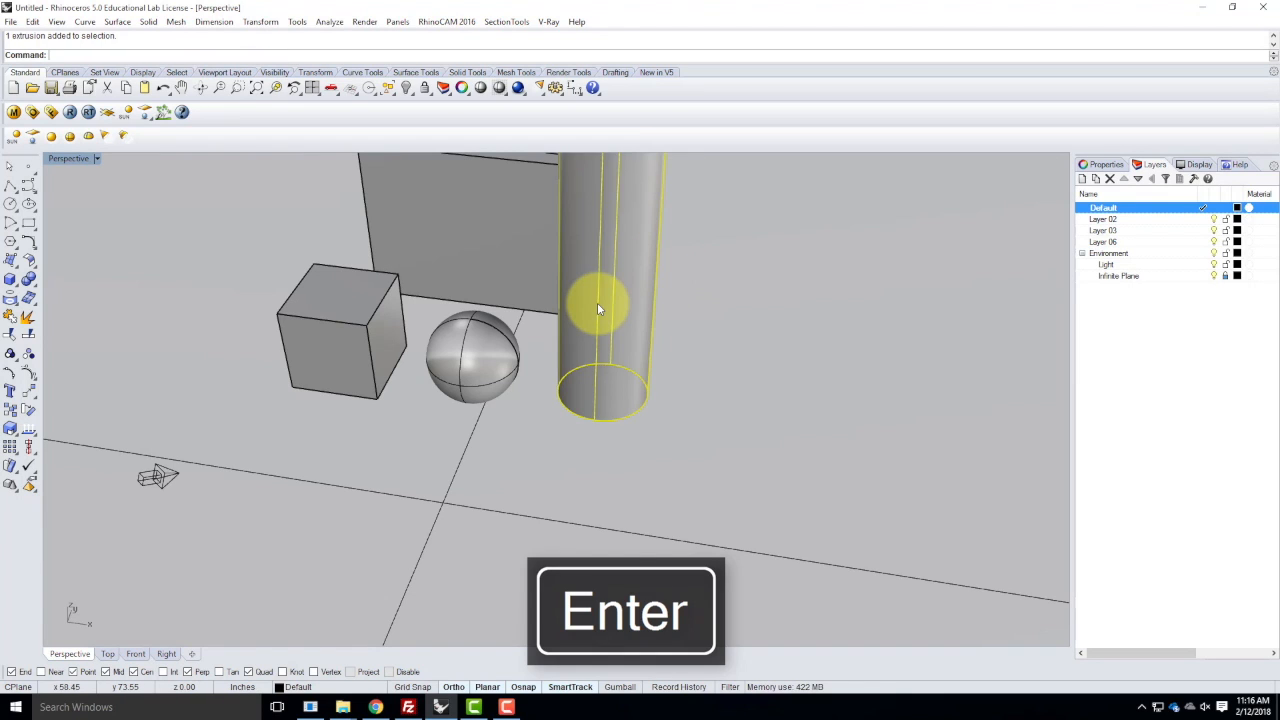
key("Delete")
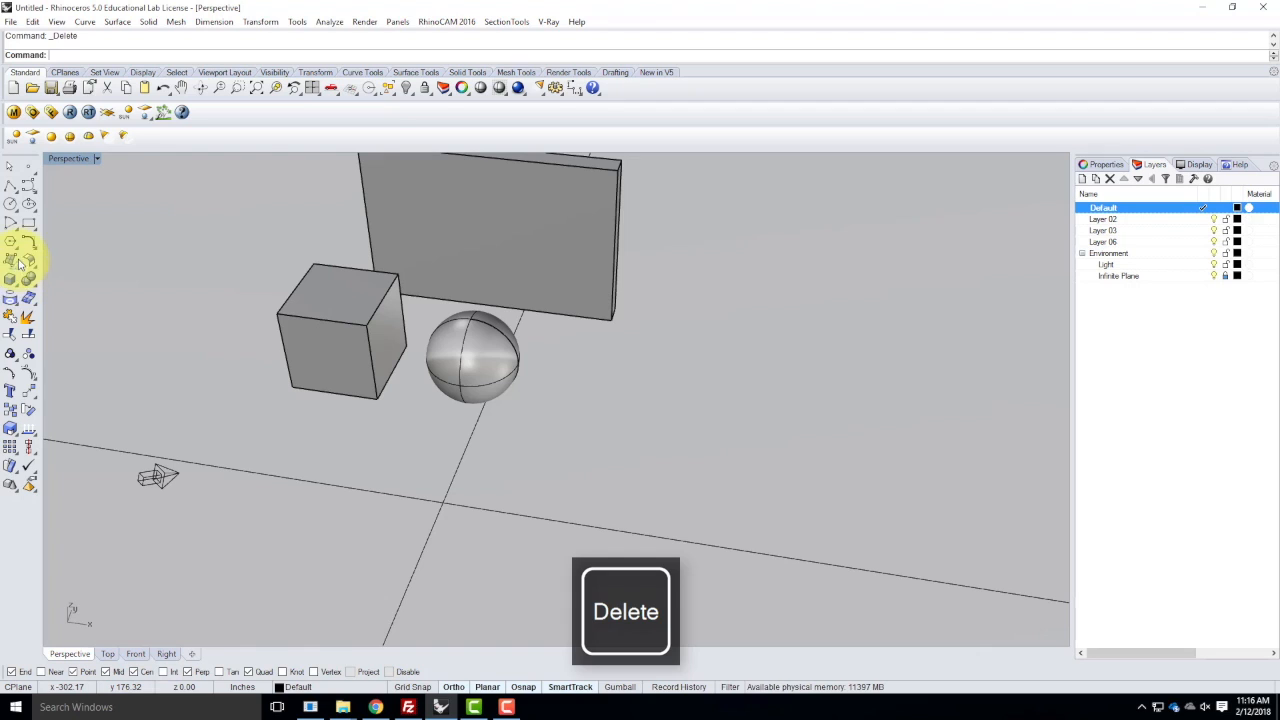
- Create a solid cylinder with a 4' diameter and 4' height on the ground plane beside the sphere
left_click(10, 281)
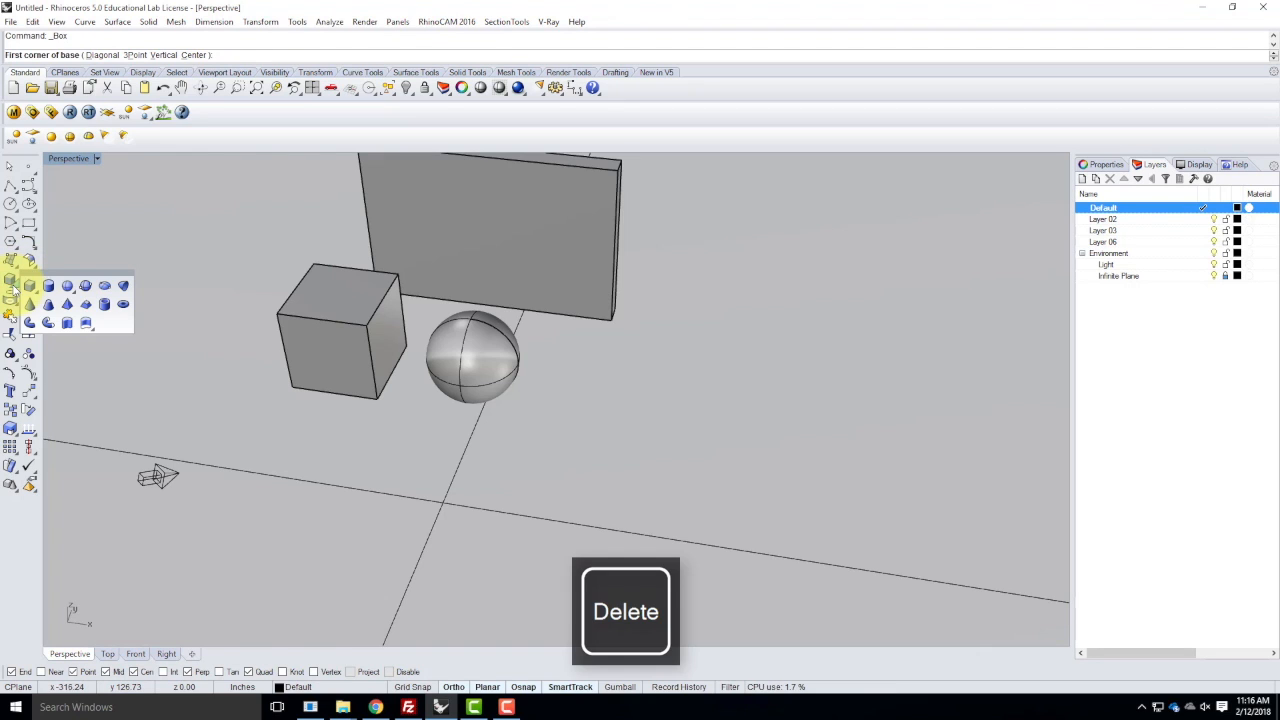
left_click(48, 286)
left_click(606, 404)
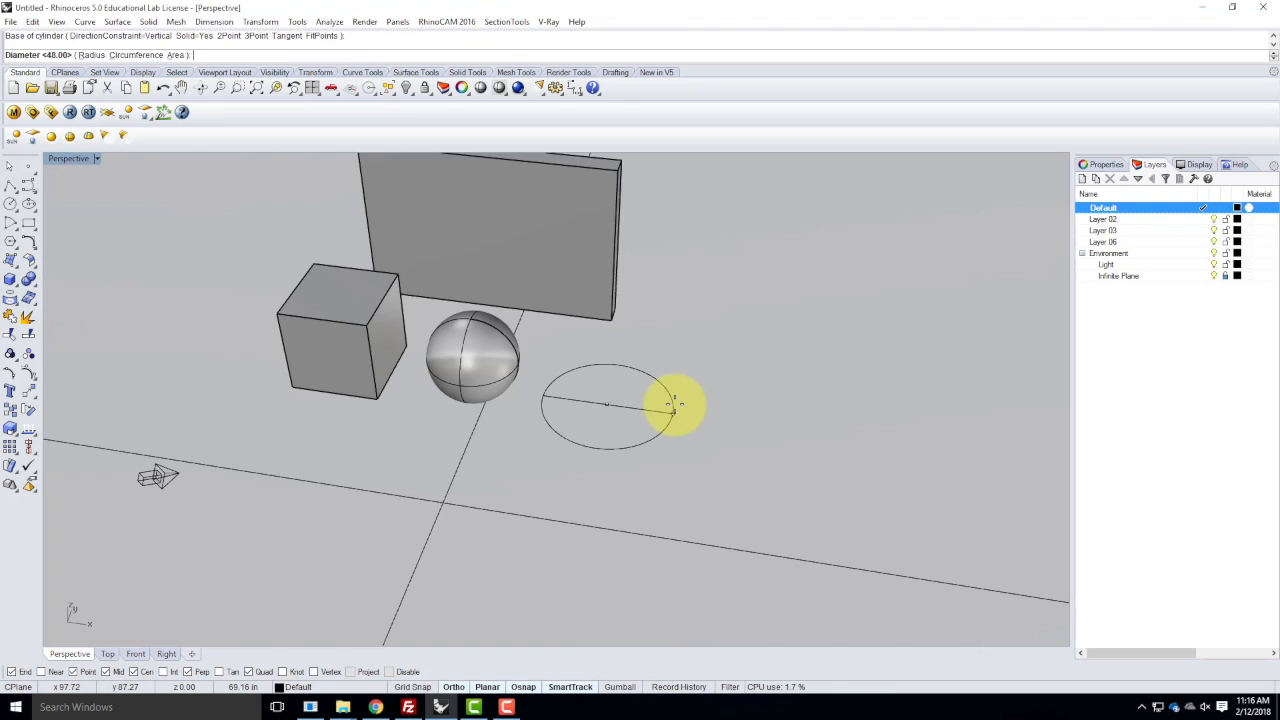
type("4'")
key("Return")
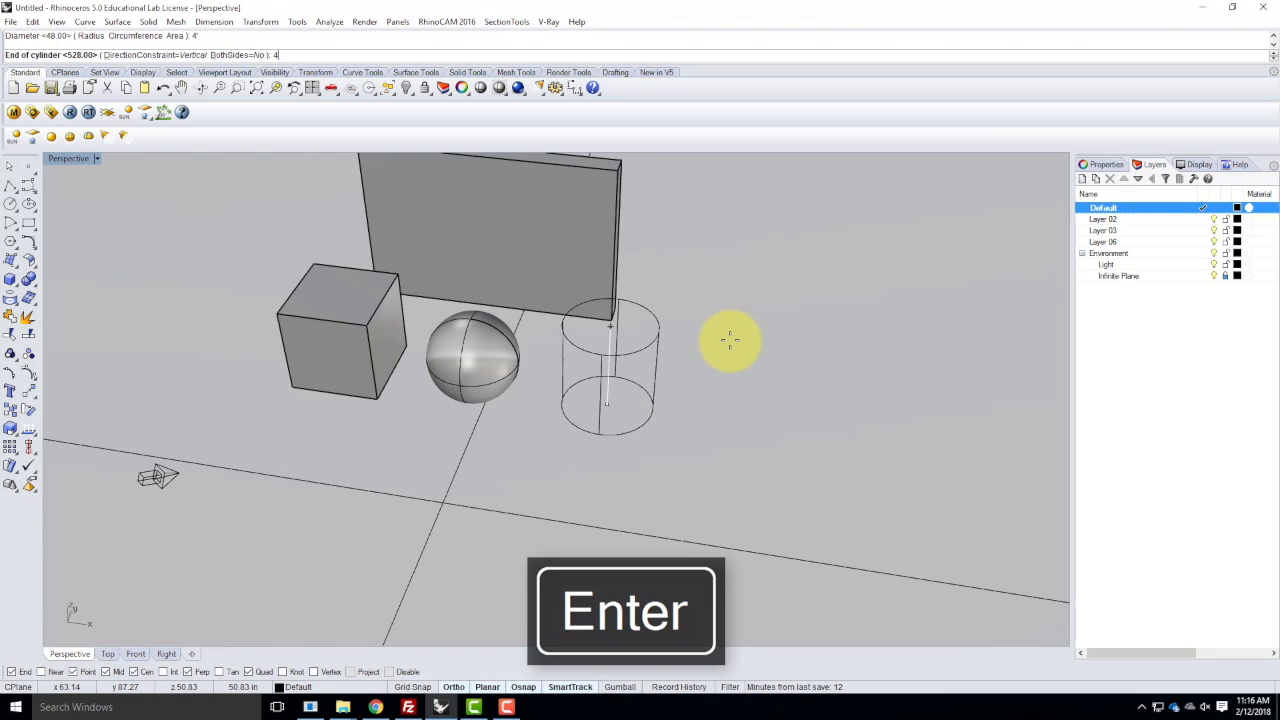
key("Return")
right_click_drag(667, 412, 488, 244)
left_click(490, 238)
left_click(356, 306)
left_click(465, 335)
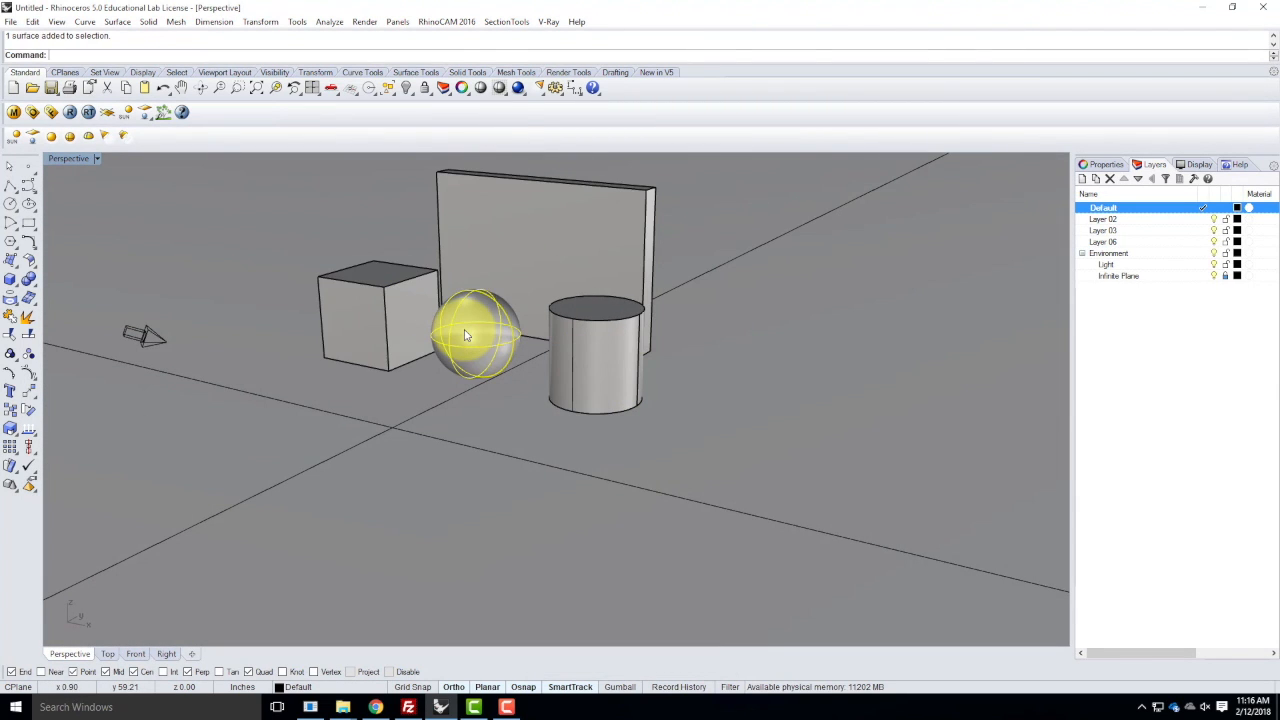
left_click(597, 346)
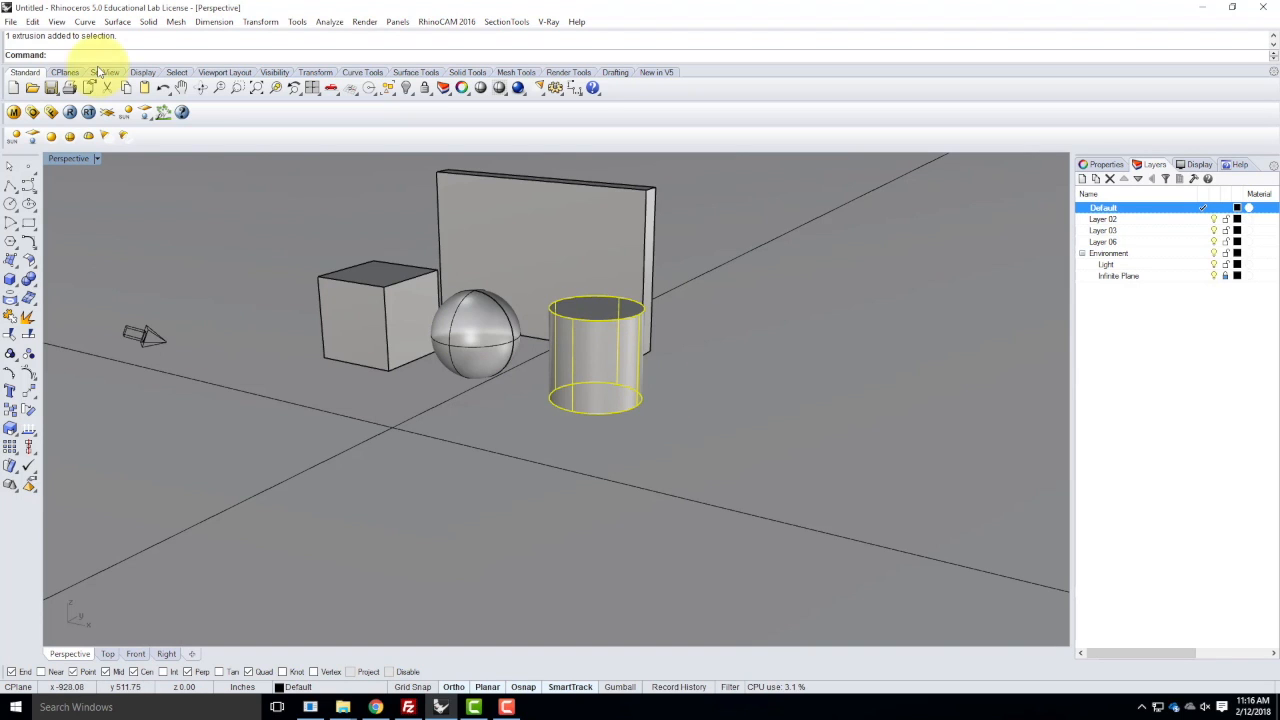
- Draw a four-sided pyramid on the ground plane beside the cylinder, its corners about 35 inches from the centre, and nudge it slightly
left_click(14, 283)
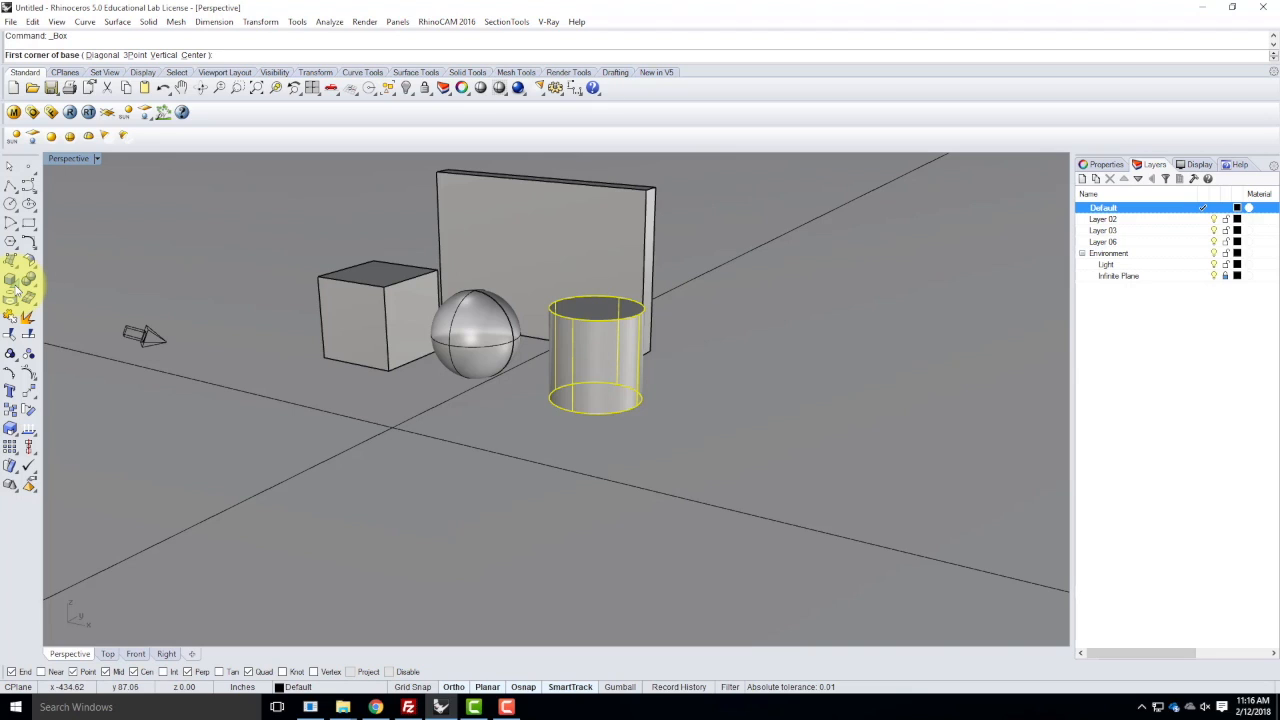
left_click(16, 288)
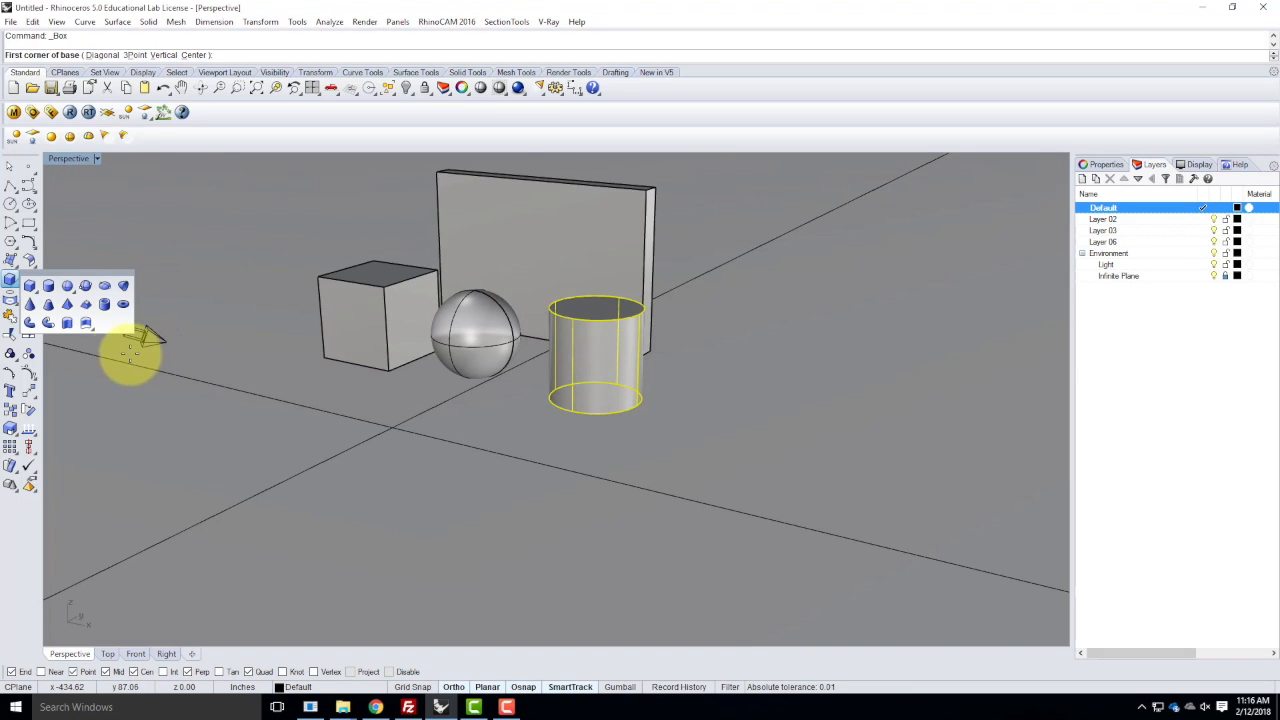
left_click(67, 305)
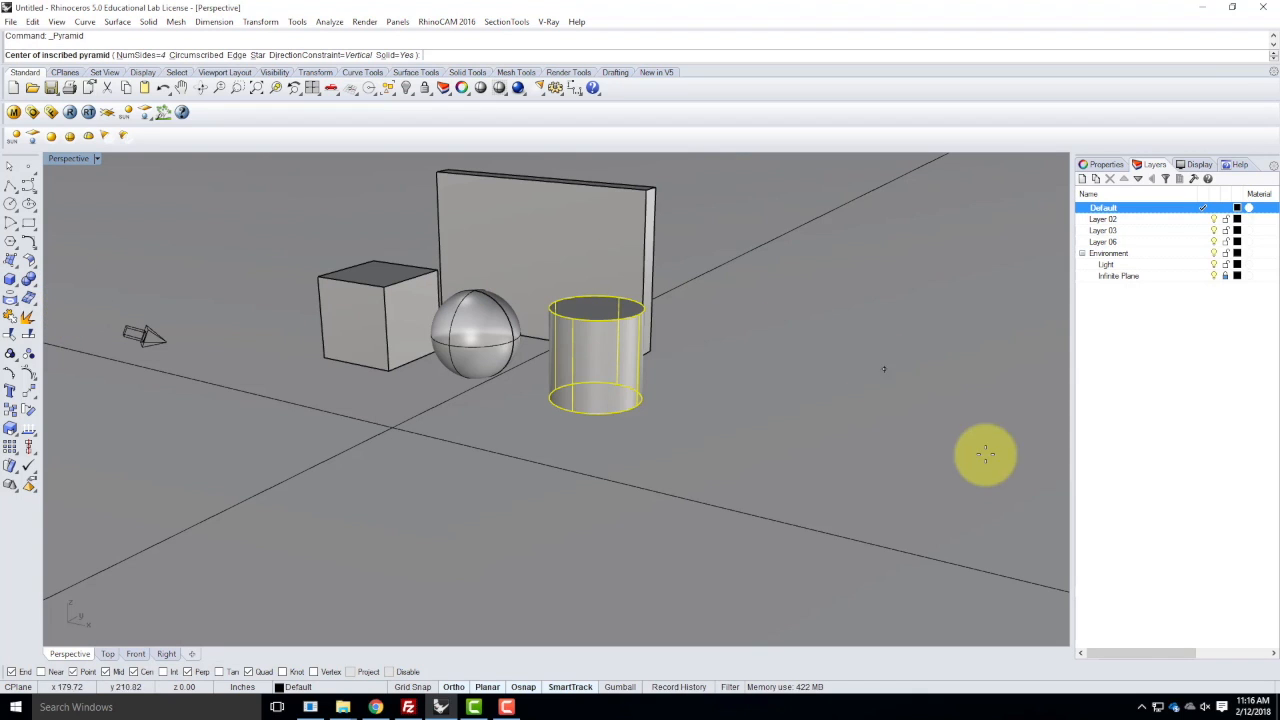
left_click(722, 431)
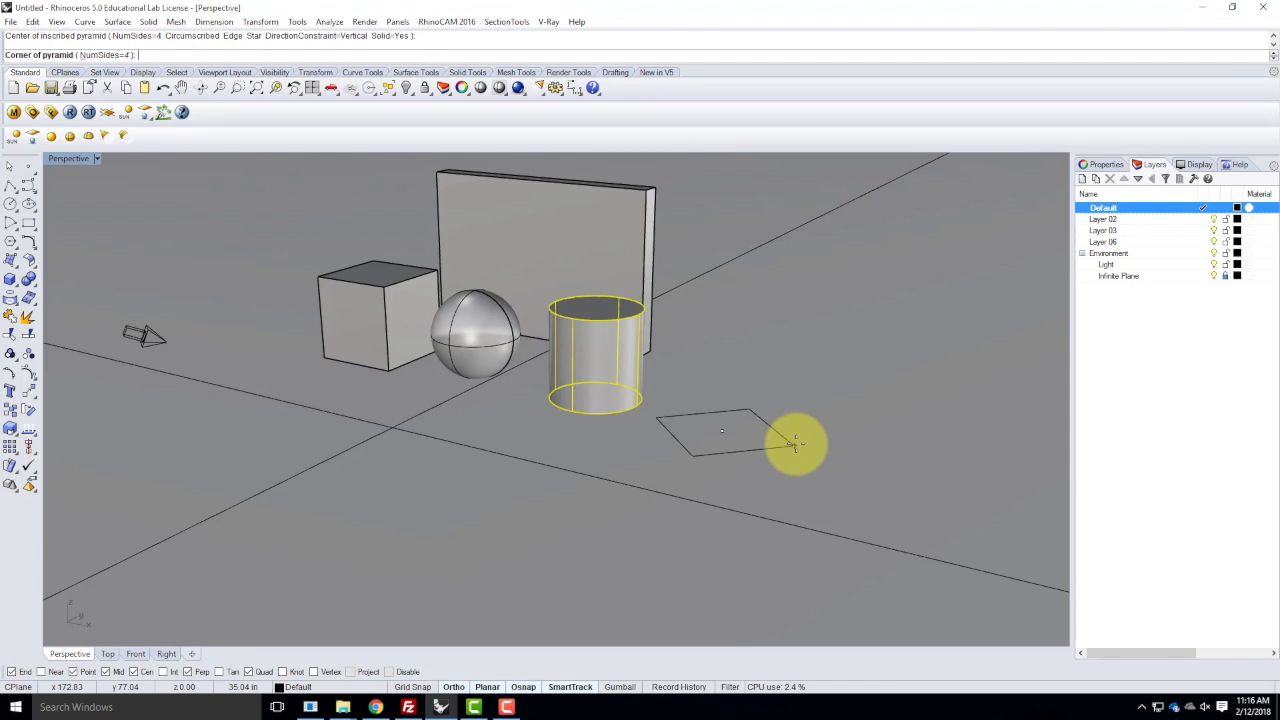
left_click(795, 443)
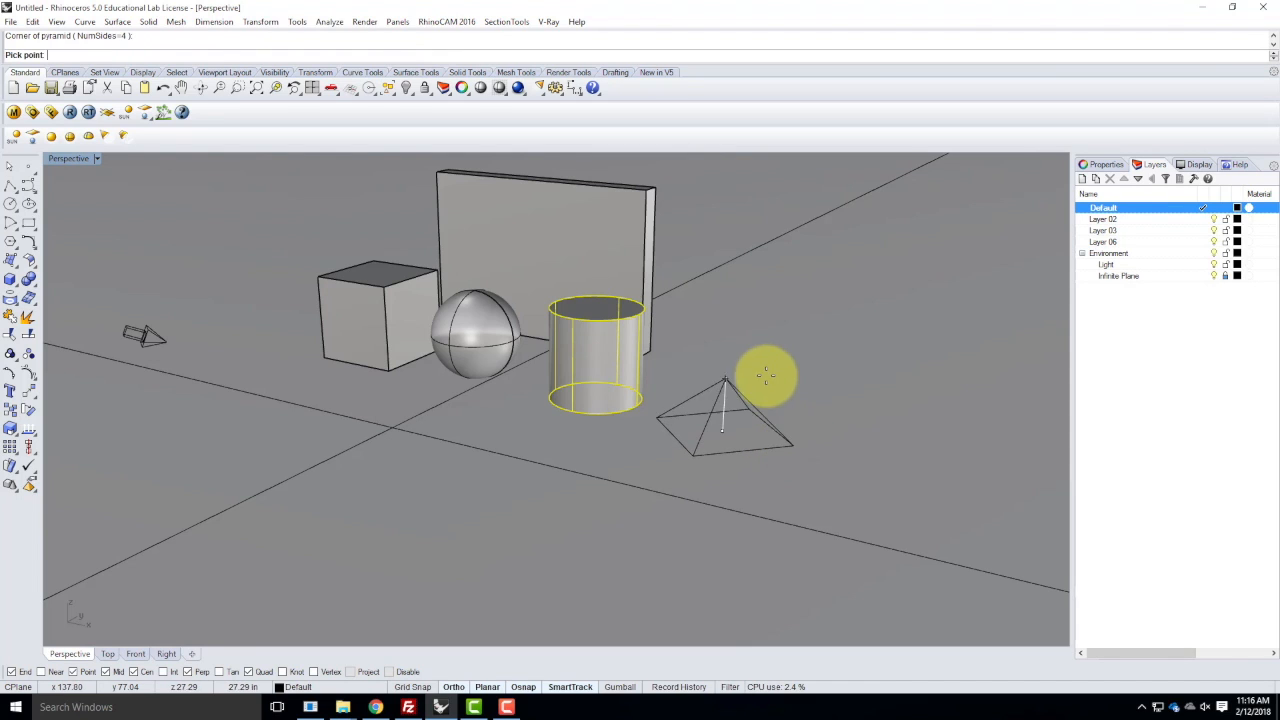
left_click(636, 316)
right_click_drag(837, 376, 706, 447)
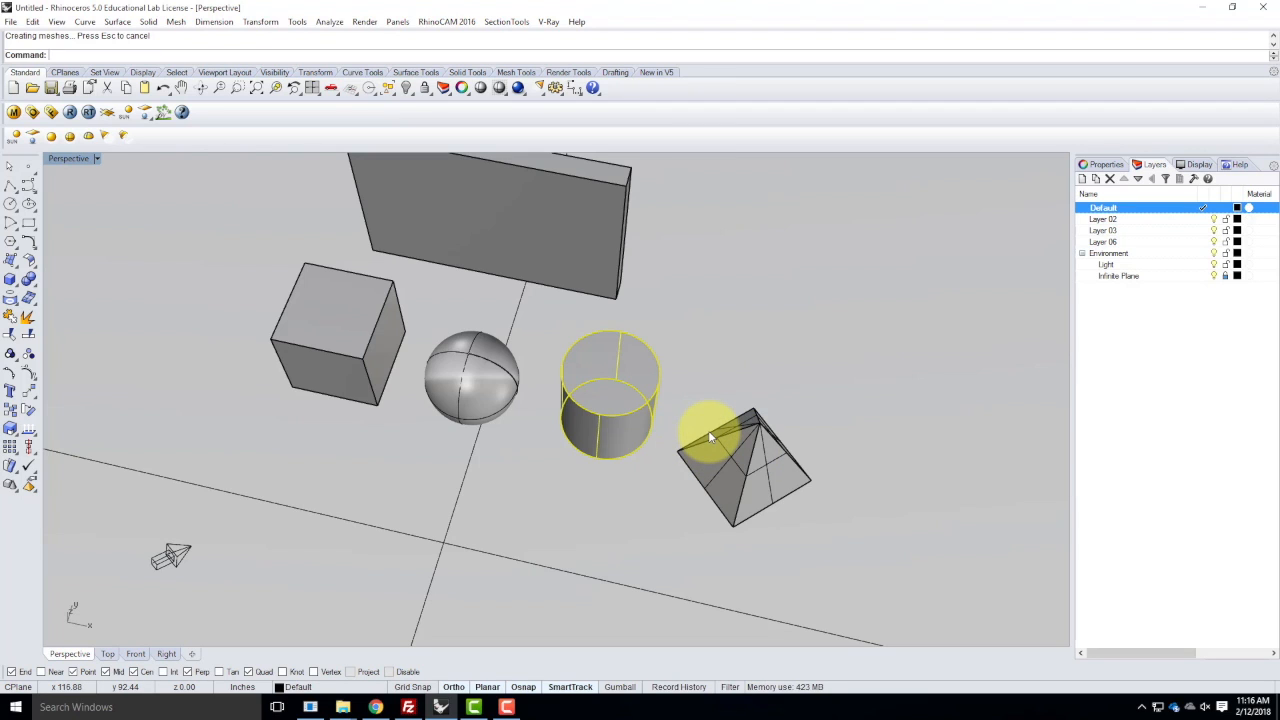
mouse_move(737, 451)
left_mouse_down()
mouse_move(728, 466)
mouse_move(740, 445)
left_mouse_up()
right_click_drag(860, 475, 824, 438)
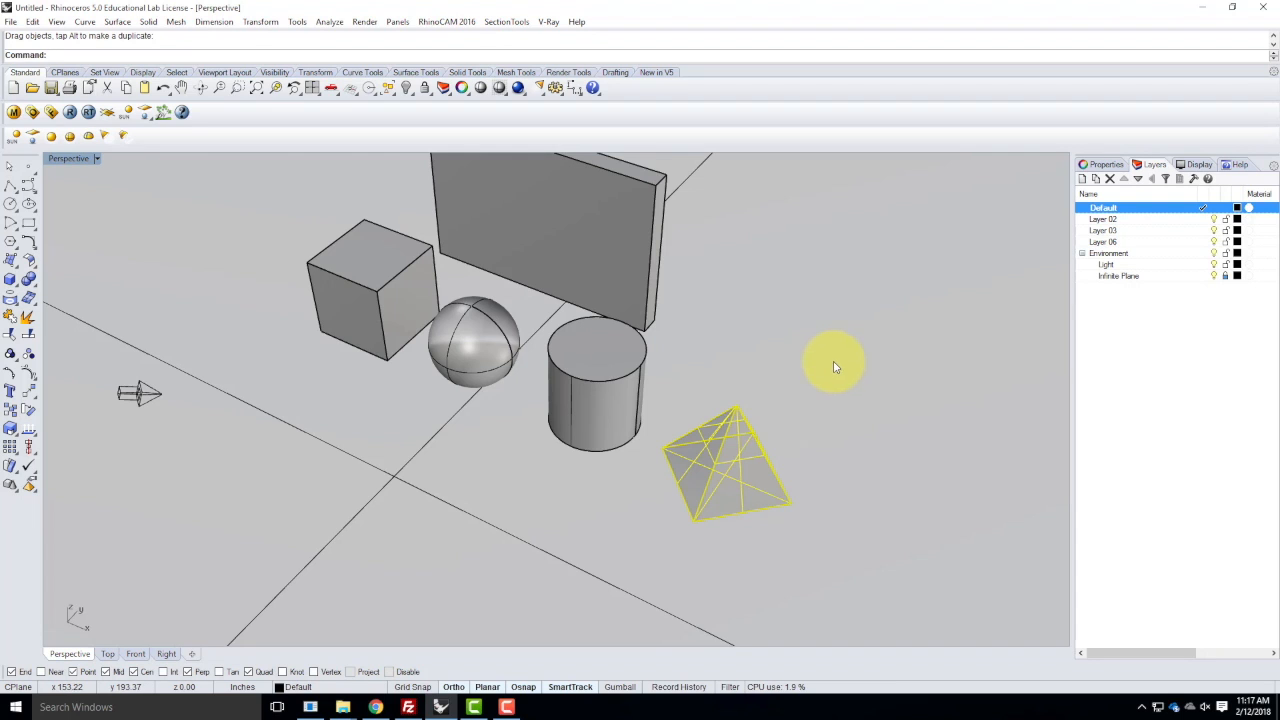
- Move the cube to Layer 02 and turn that layer off
scroll(457, 371, "down", 3)
scroll(410, 385, "up", 5)
left_click(408, 385)
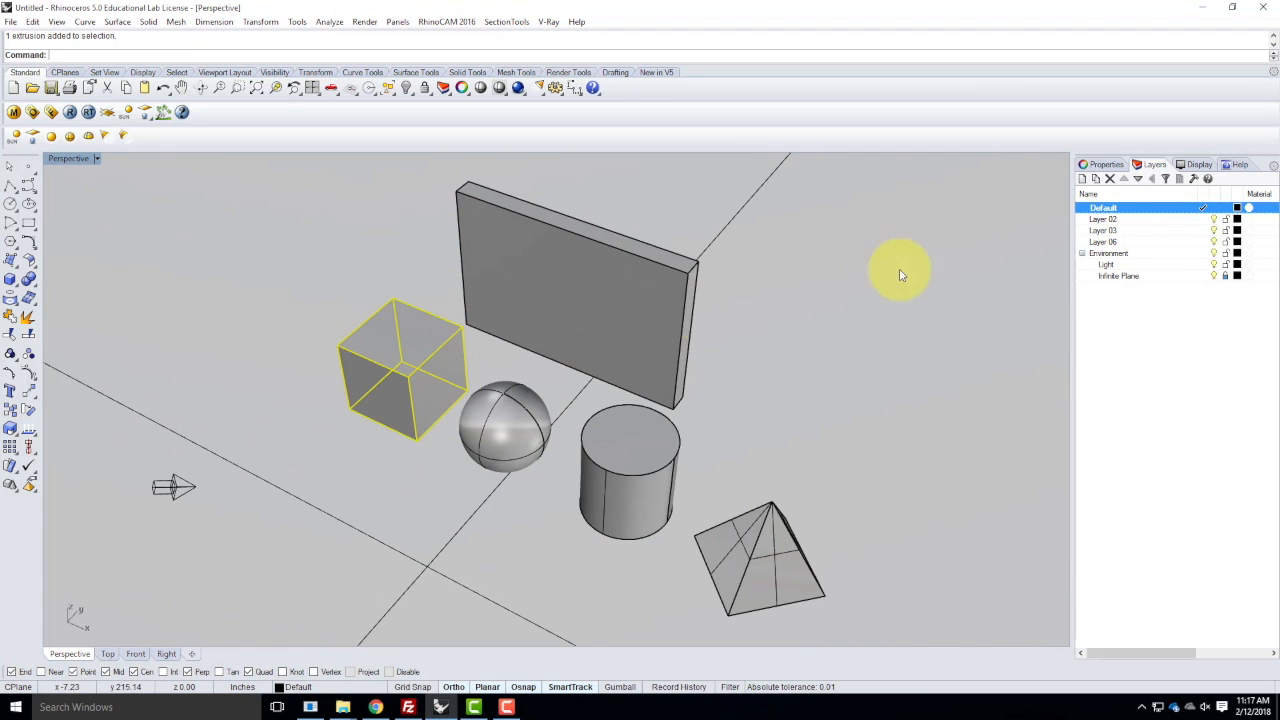
right_click(1116, 221)
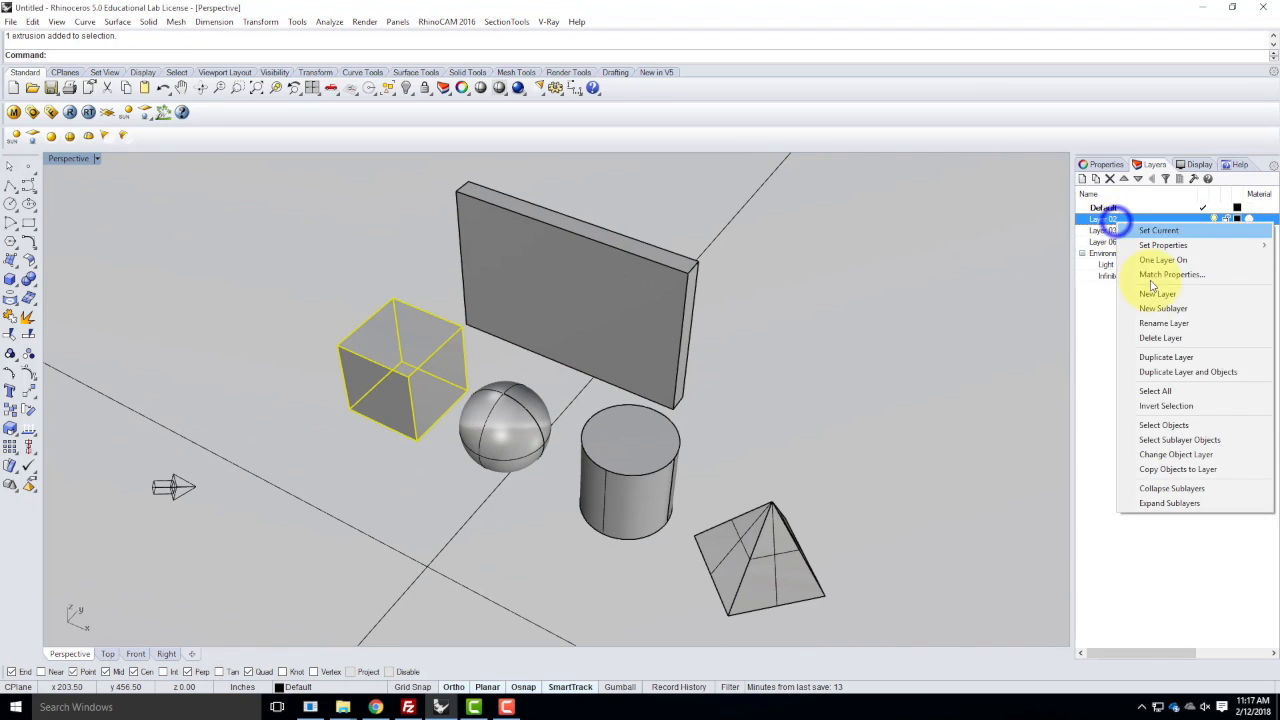
left_click(1172, 457)
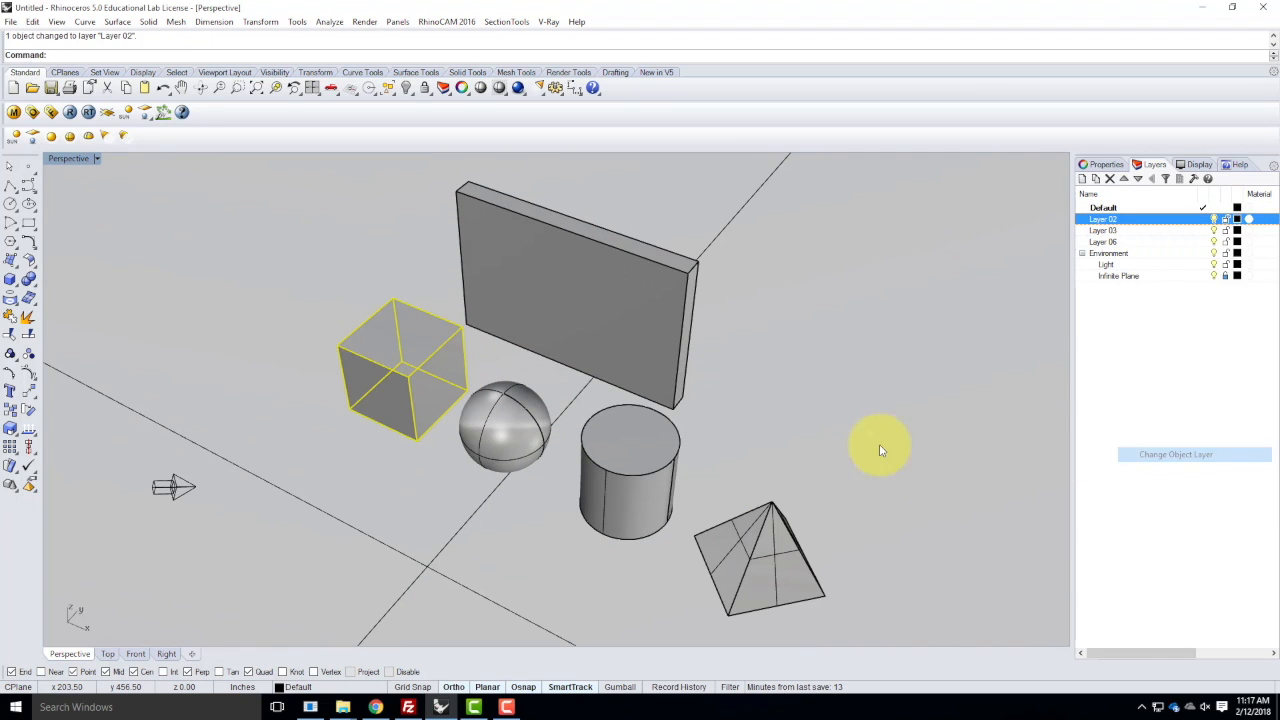
left_click(1214, 219)
- Move the sphere to Layer 03 and turn that layer off
left_click(505, 428)
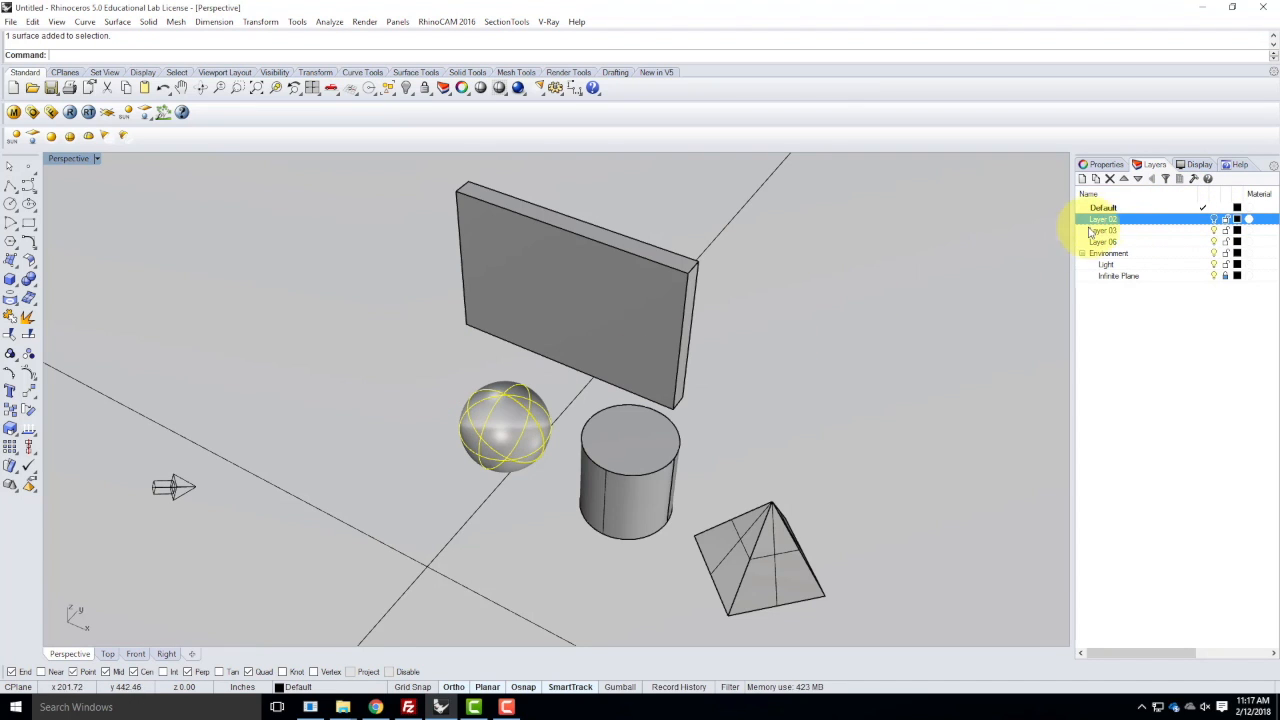
left_click(1104, 231)
right_click(1100, 231)
right_click(1140, 226)
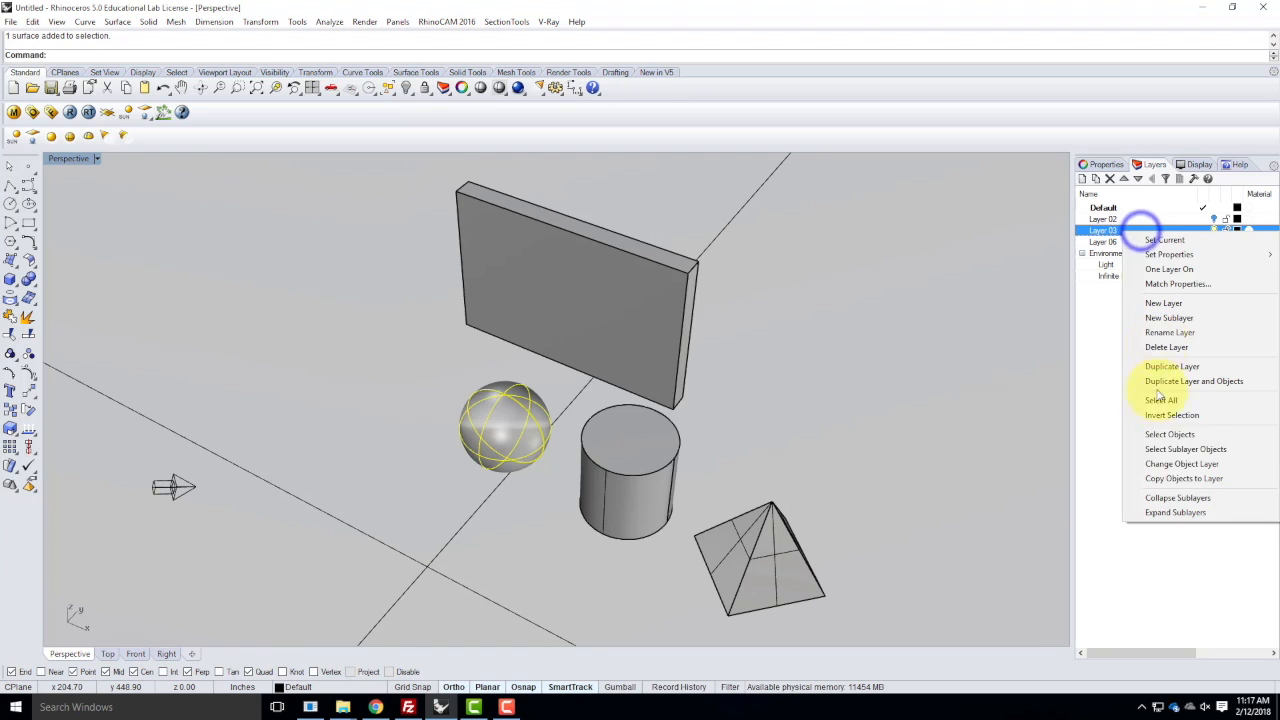
left_click(1182, 464)
left_click(1214, 231)
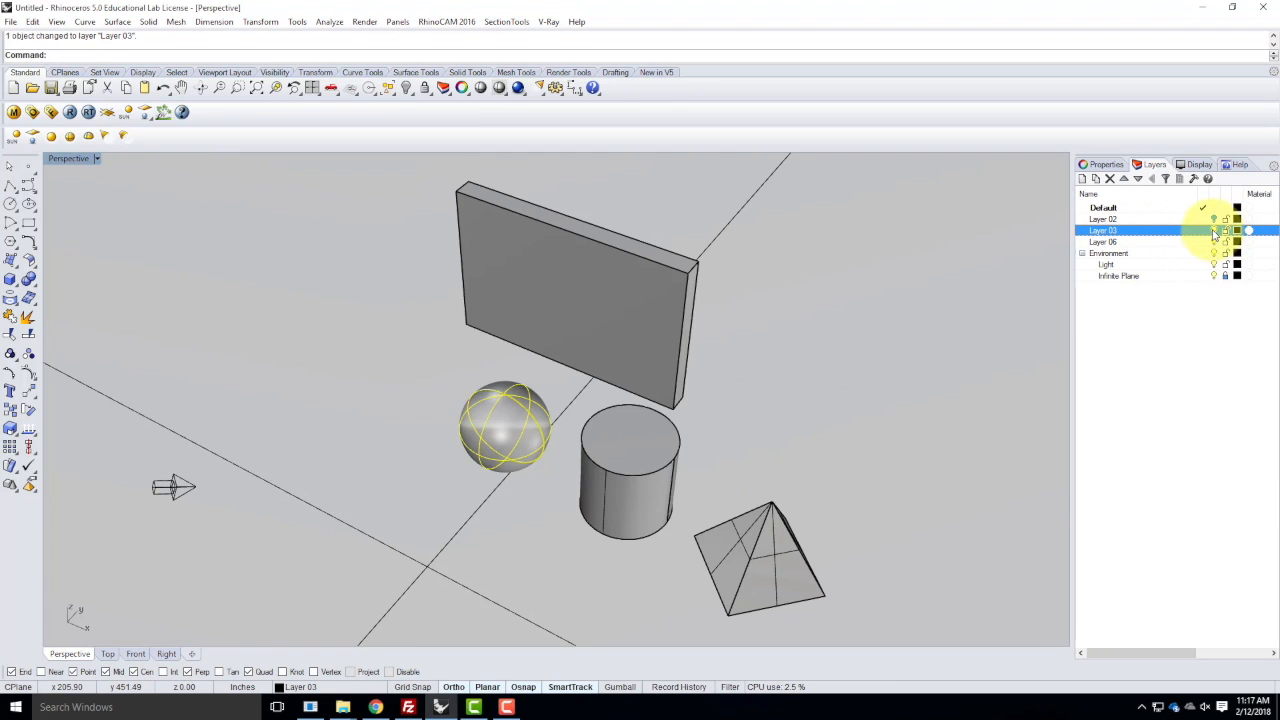
- Move the cylinder to Layer 06
left_click(646, 430)
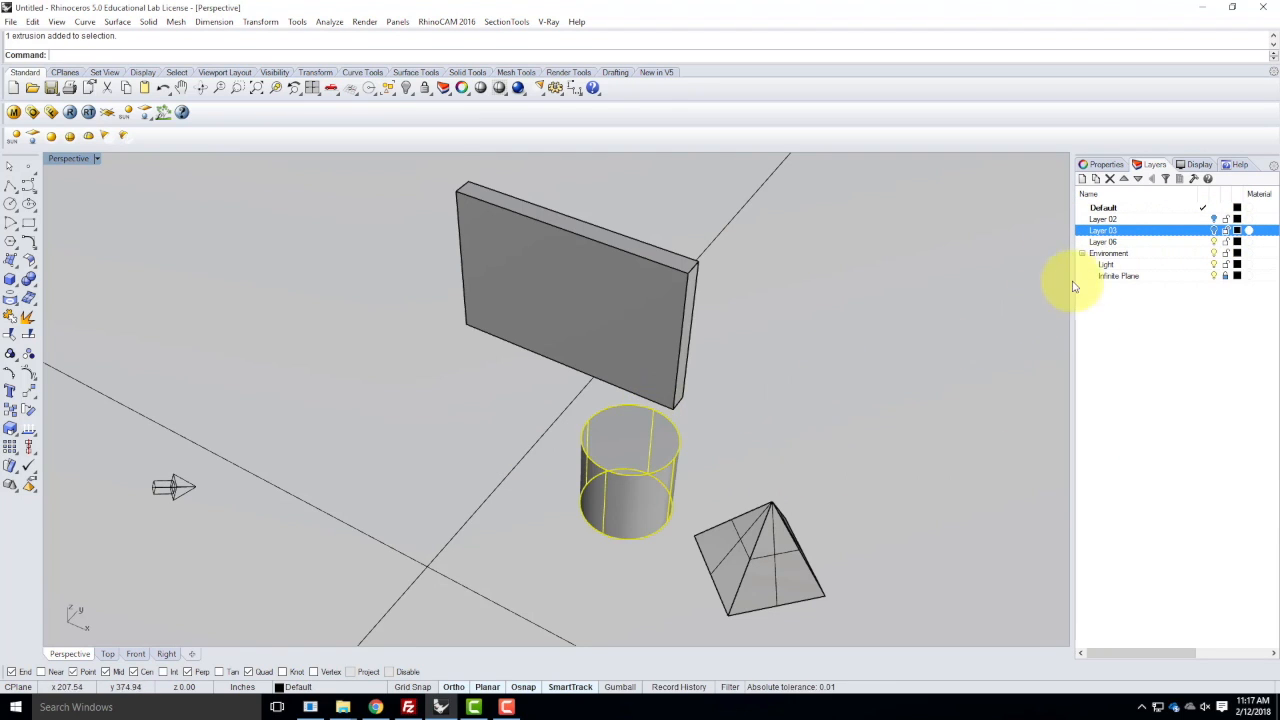
left_click(1130, 242)
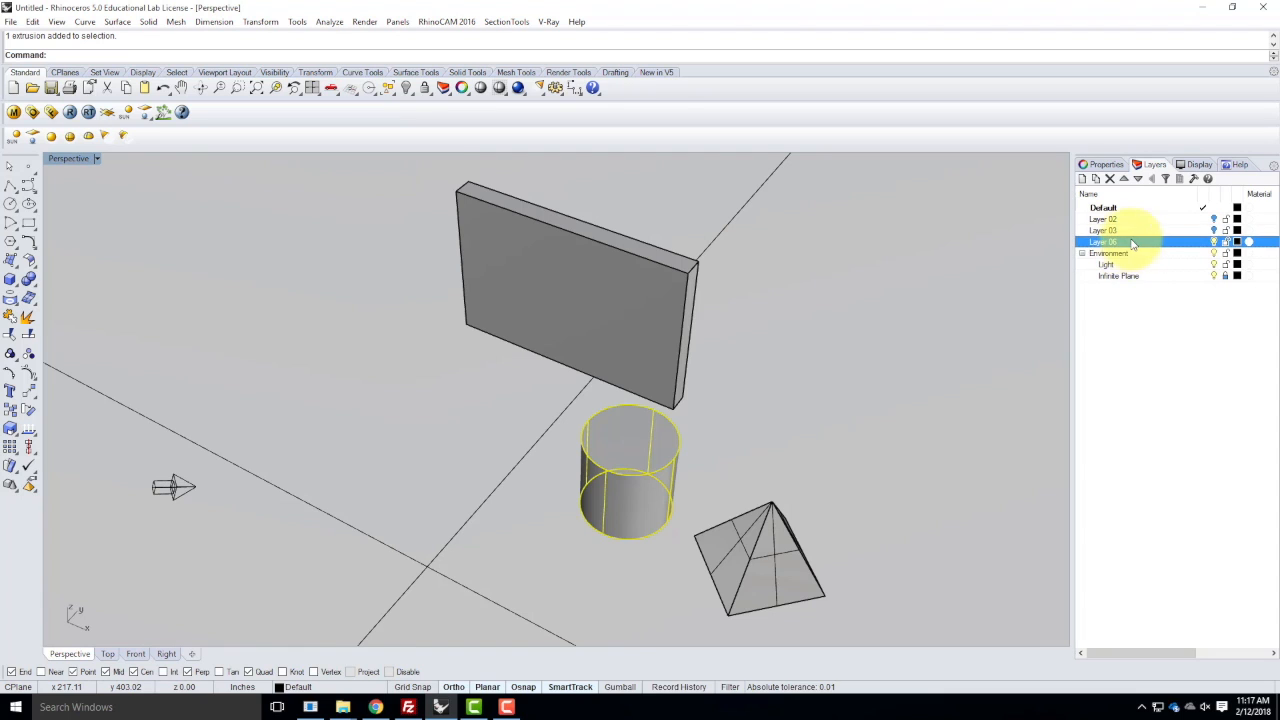
right_click(1205, 242)
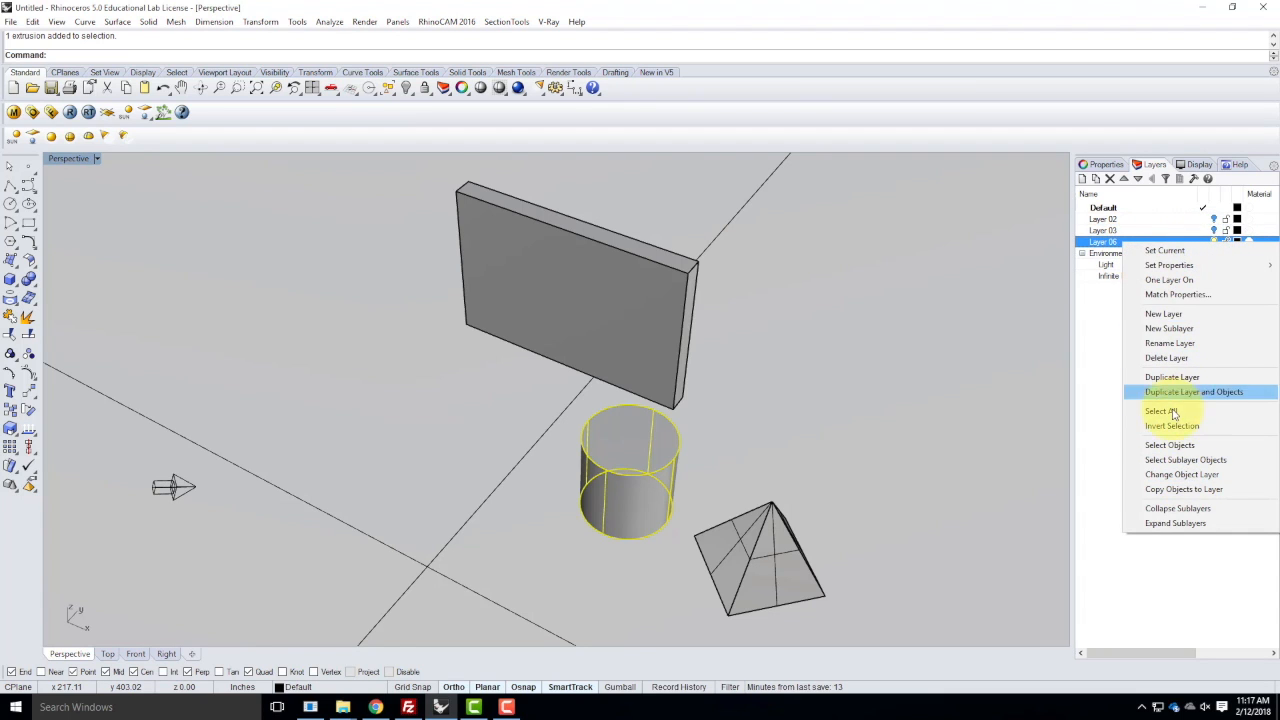
left_click(1192, 475)
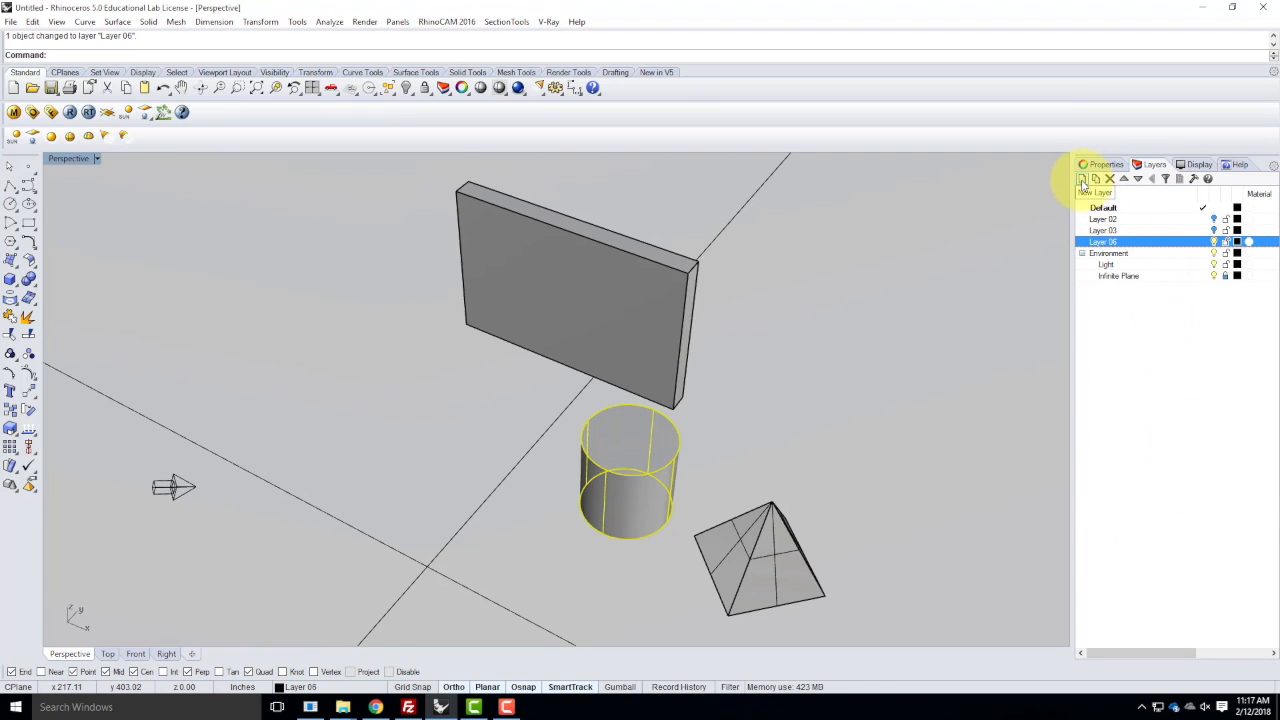
- Move the pyramid to a newly created layer and turn that layer off
left_click(1082, 178)
left_click(752, 552)
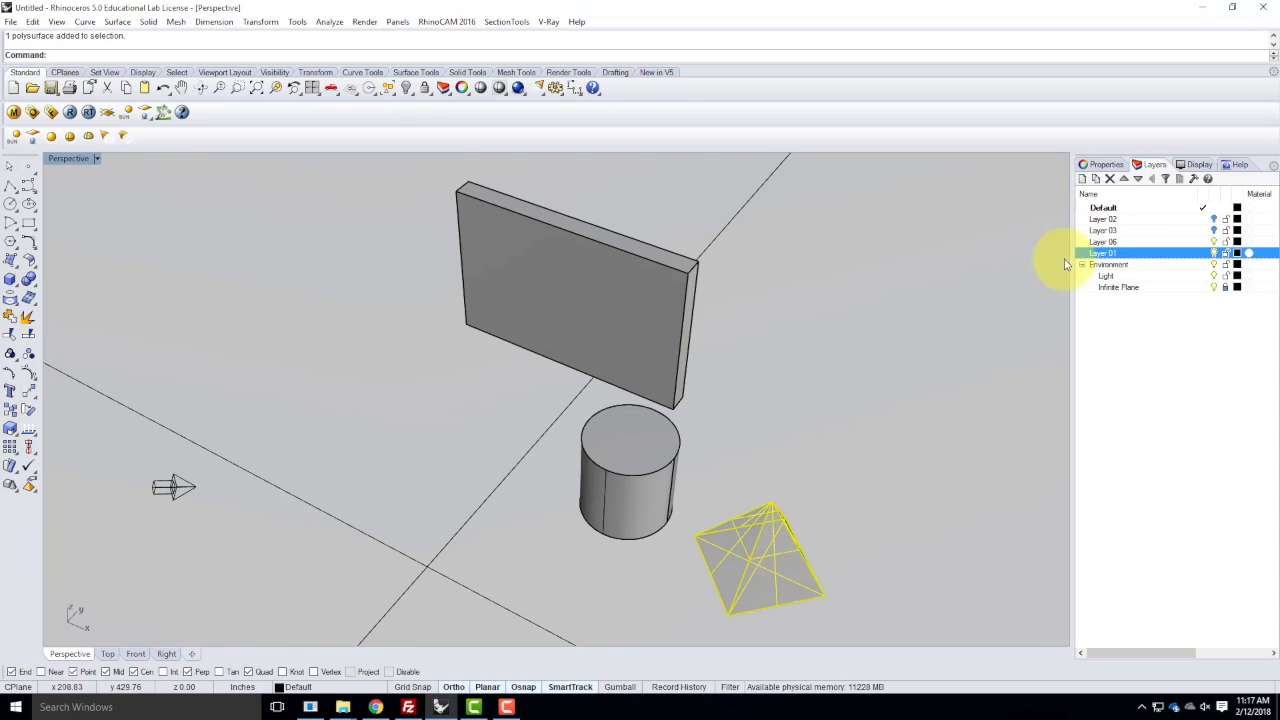
right_click(1126, 256)
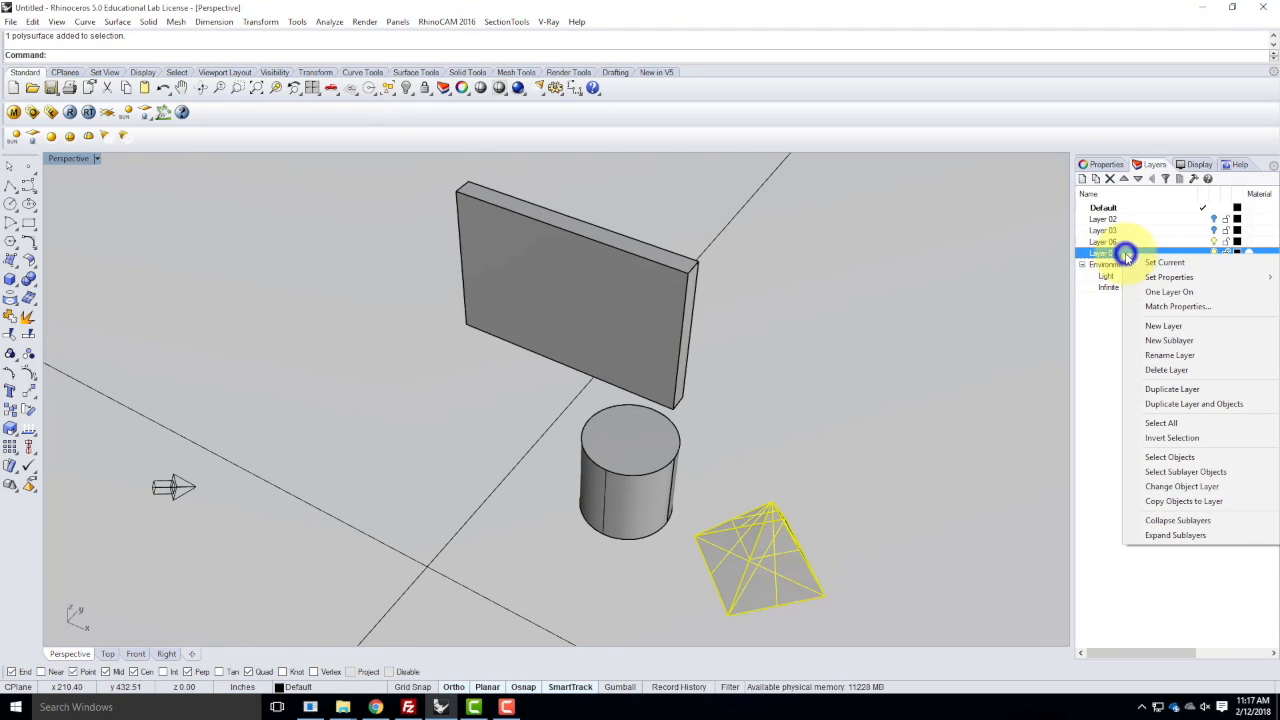
left_click(1192, 487)
left_click(1214, 253)
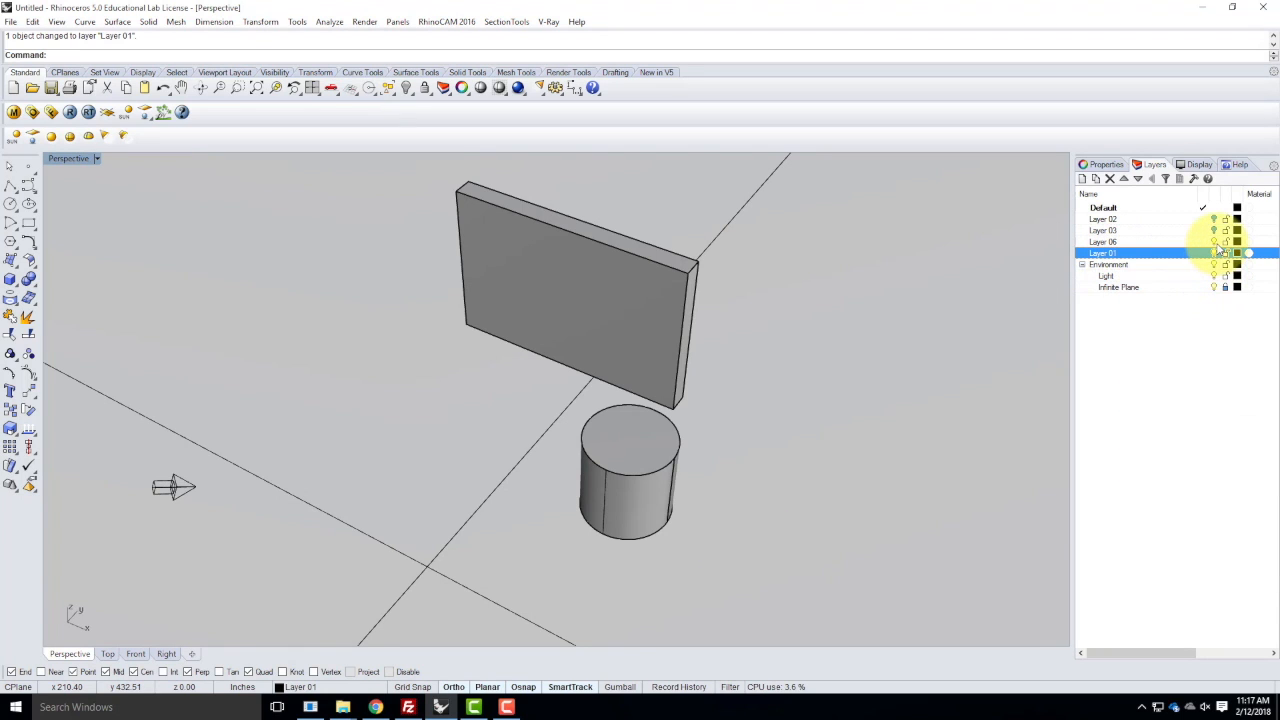
- Isolate the cube by making Layer 02 current and turning off Layer 06 and the Default layer
left_click(1214, 242)
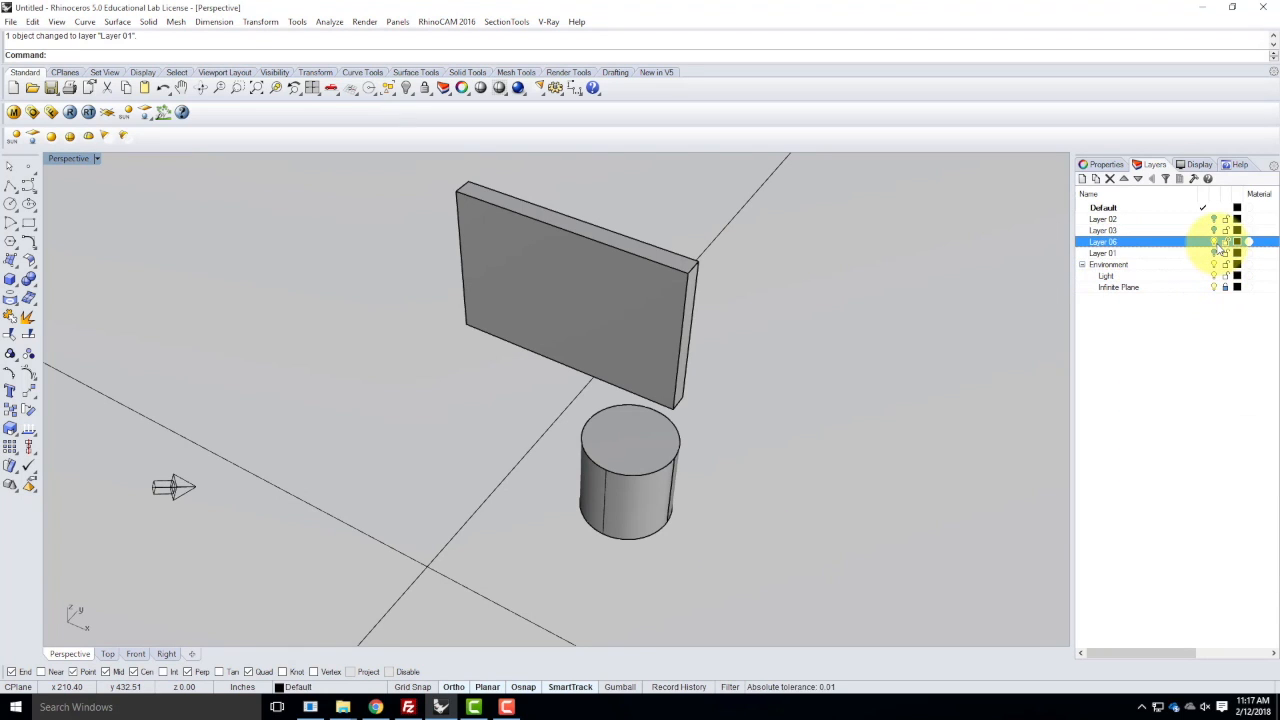
left_click(1163, 223)
double_click(1168, 222)
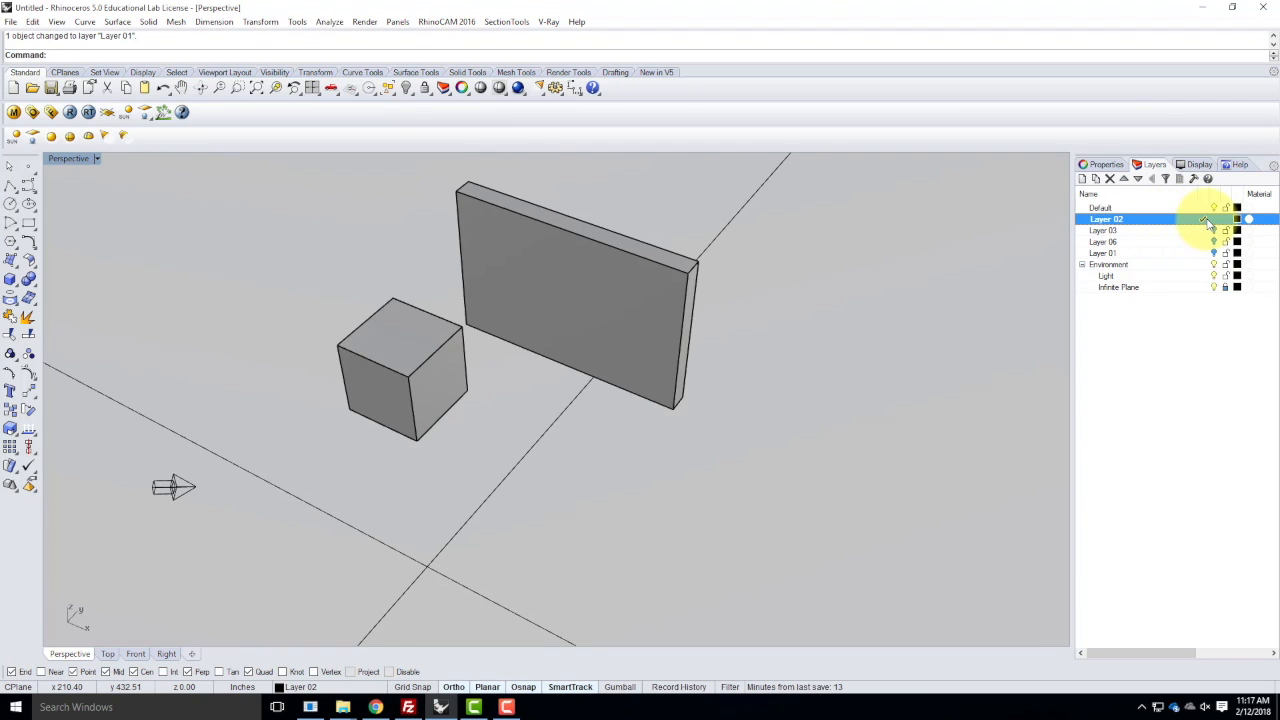
left_click(1214, 208)
right_click_drag(466, 263, 302, 287)
scroll(400, 314, "up", 6)
right_click_drag(611, 354, 521, 316)
scroll(521, 311, "up", 4)
right_click_drag(558, 267, 558, 282)
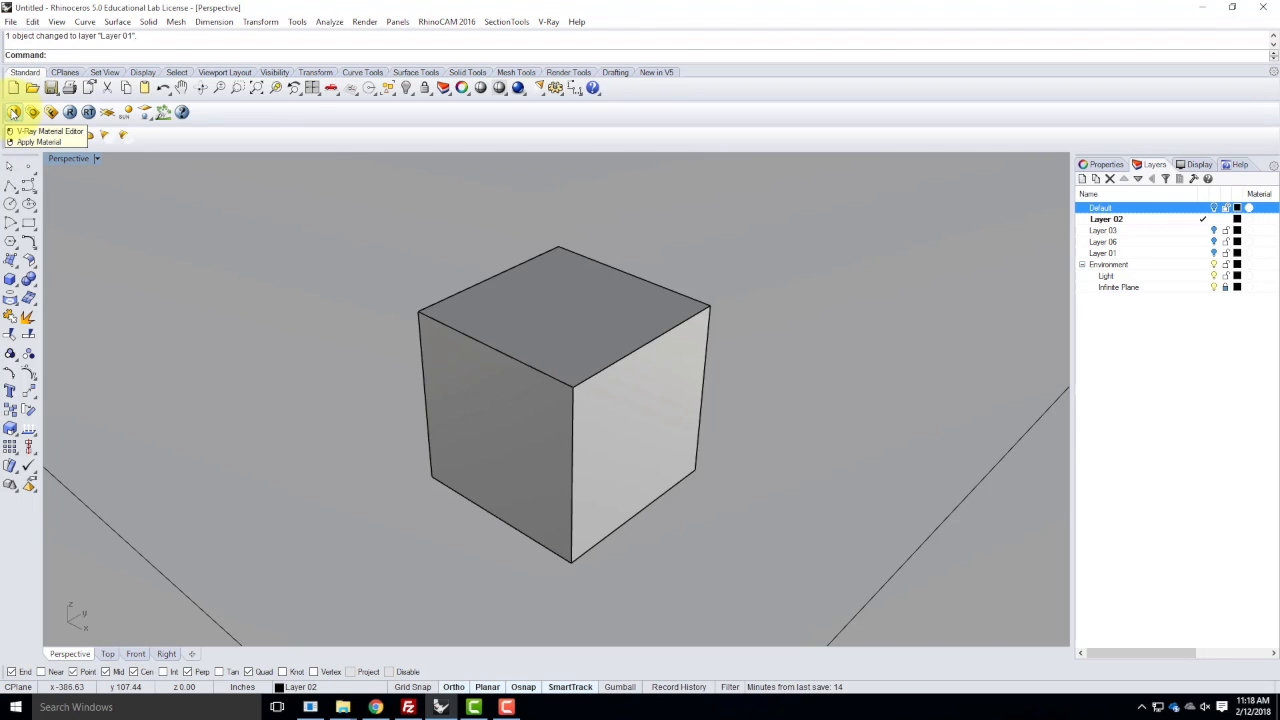
- Purge all unused scene materials in the V-Ray material editor
left_click(13, 112)
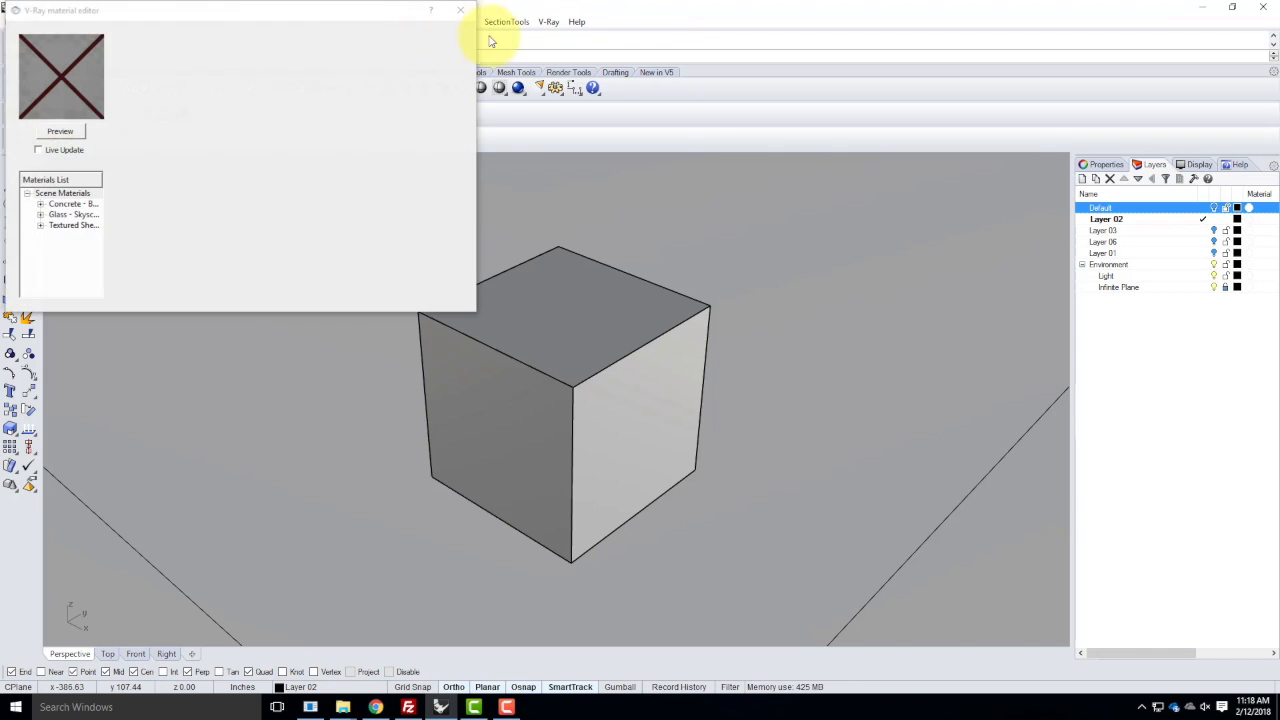
left_click(548, 21)
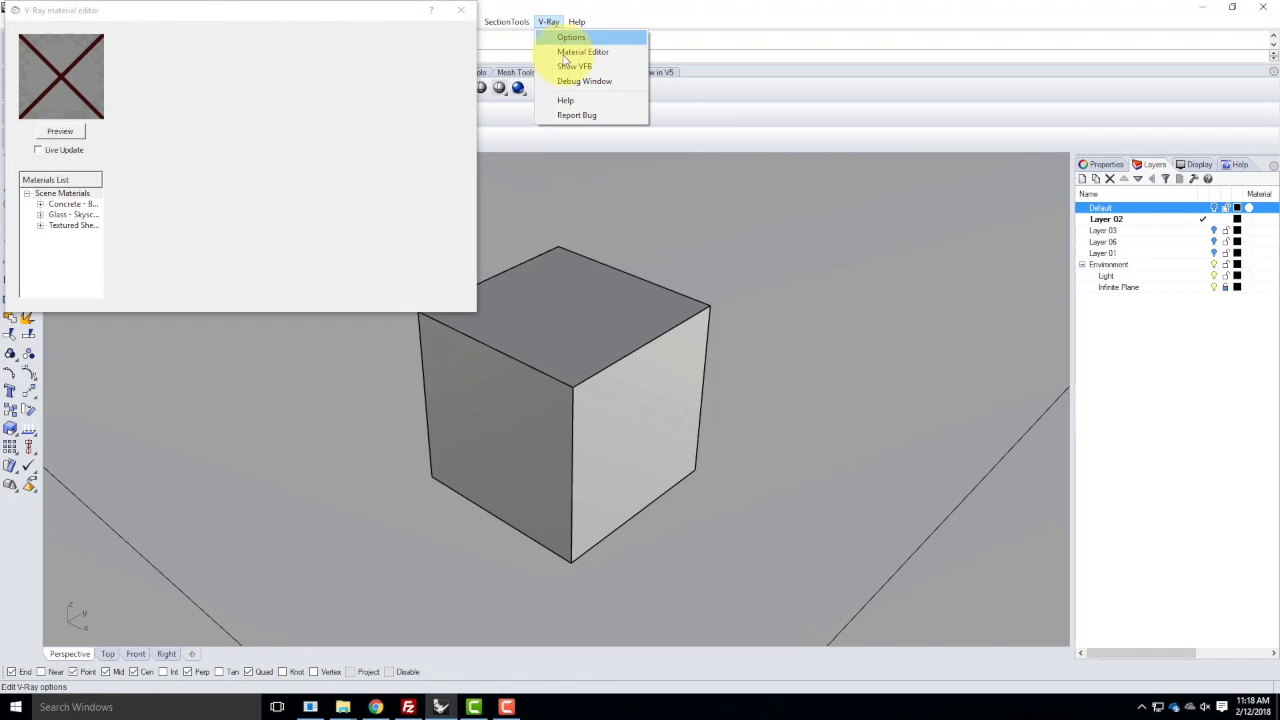
left_click_drag(177, 20, 293, 123)
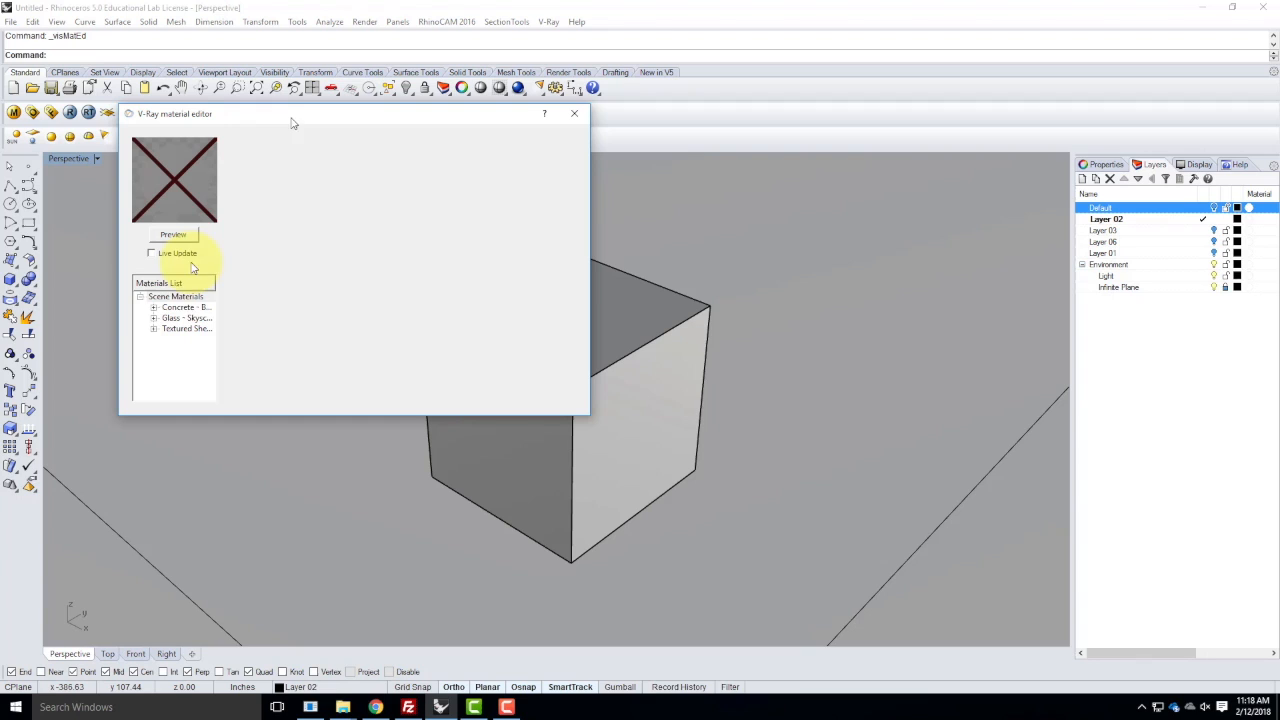
right_click(180, 297)
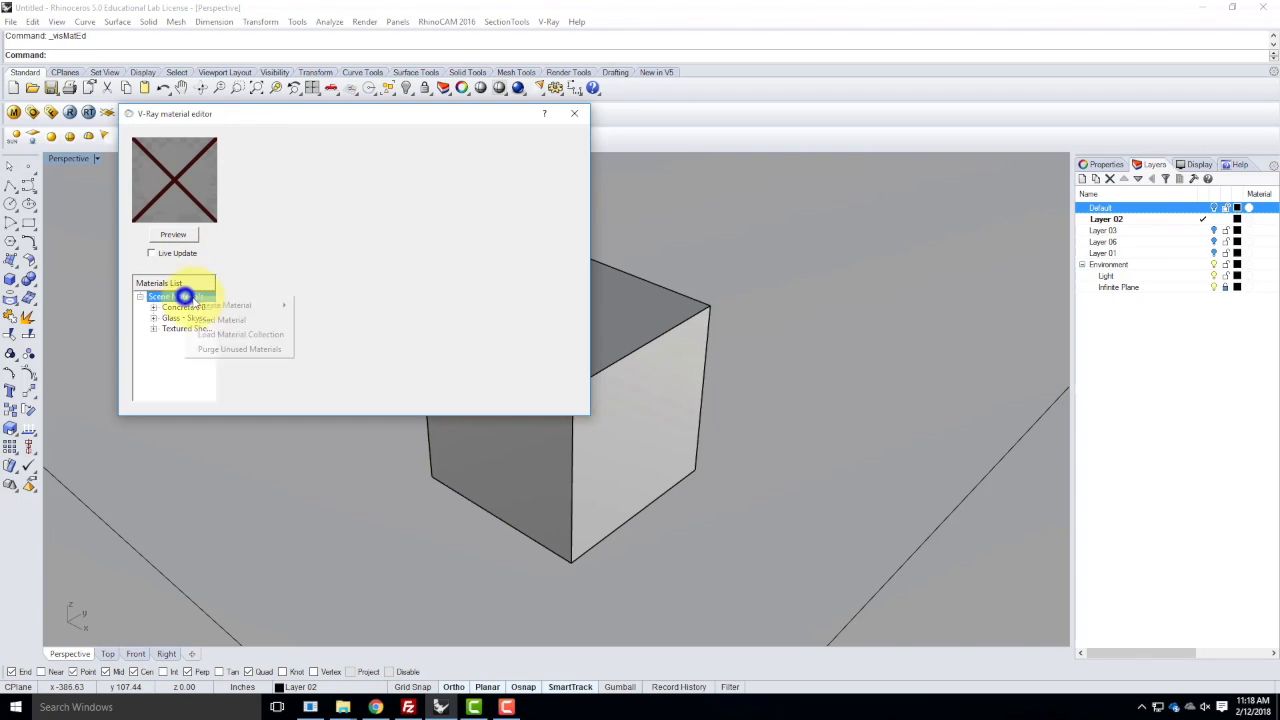
left_click(248, 350)
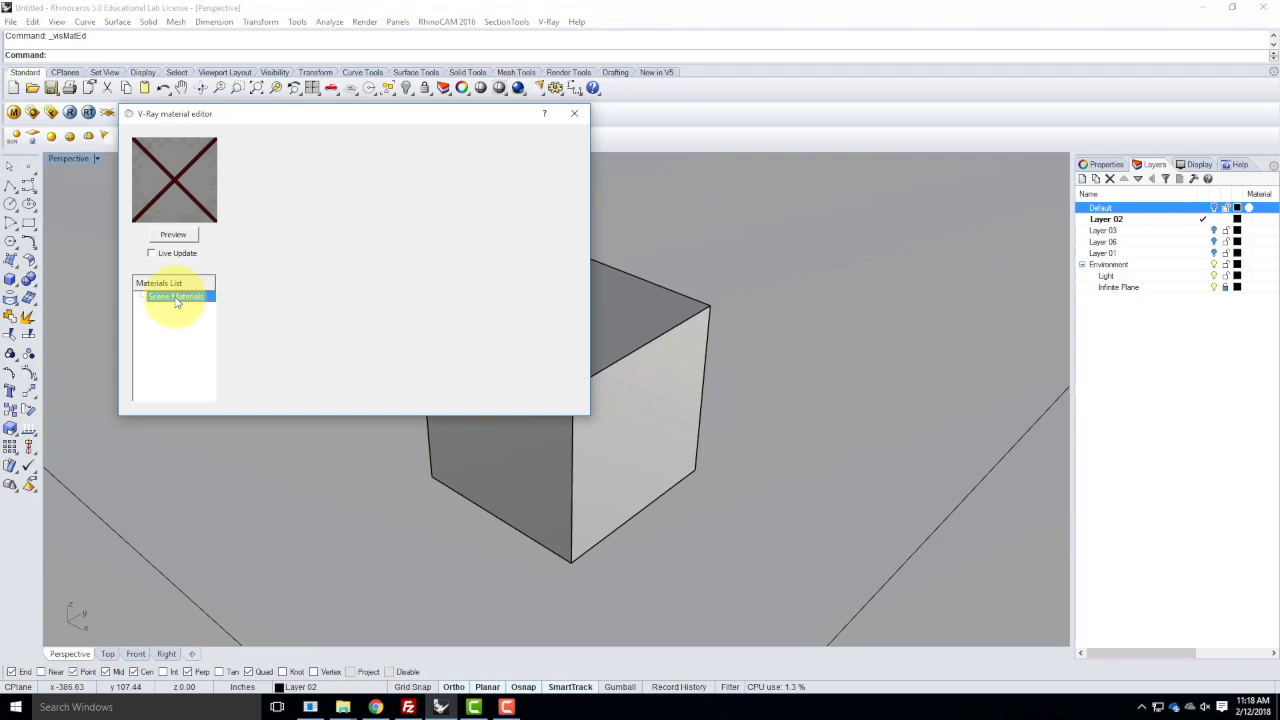
- Start loading a scene material and browse to the OneDrive folder Resources > V-Ray > V-Ray Materials
right_click(175, 298)
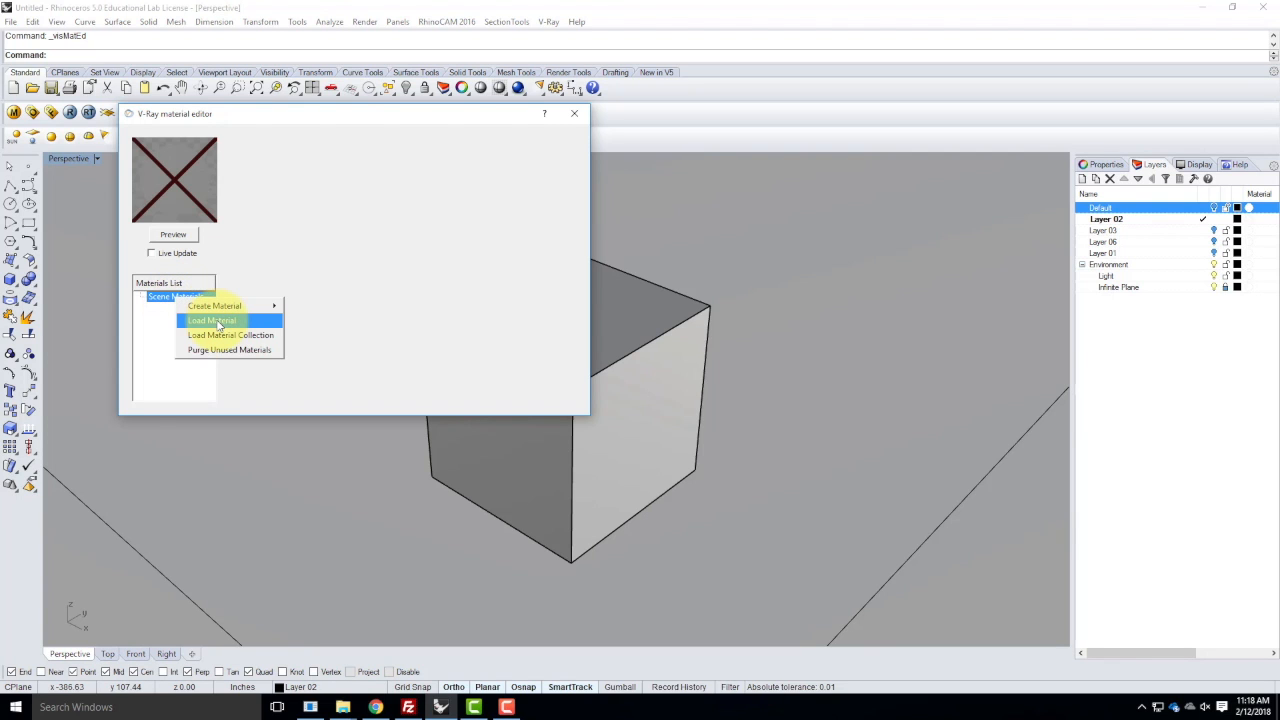
left_click(218, 322)
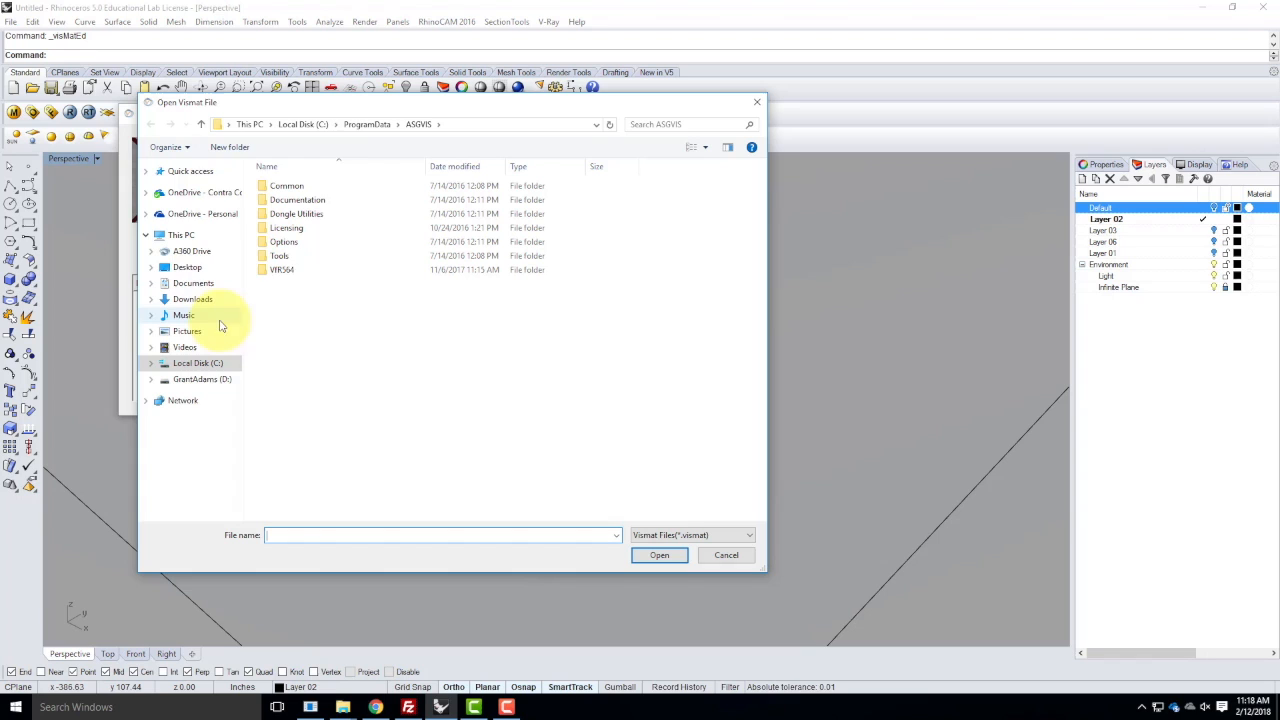
left_click(180, 192)
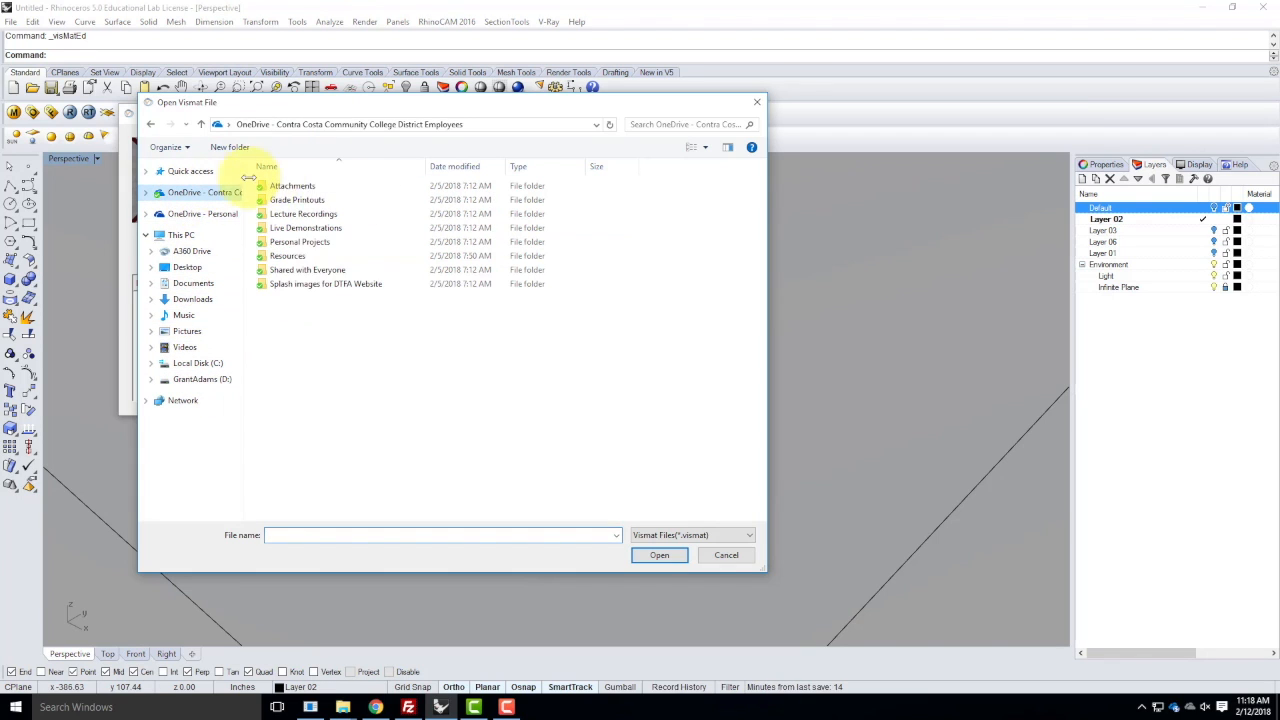
double_click(288, 256)
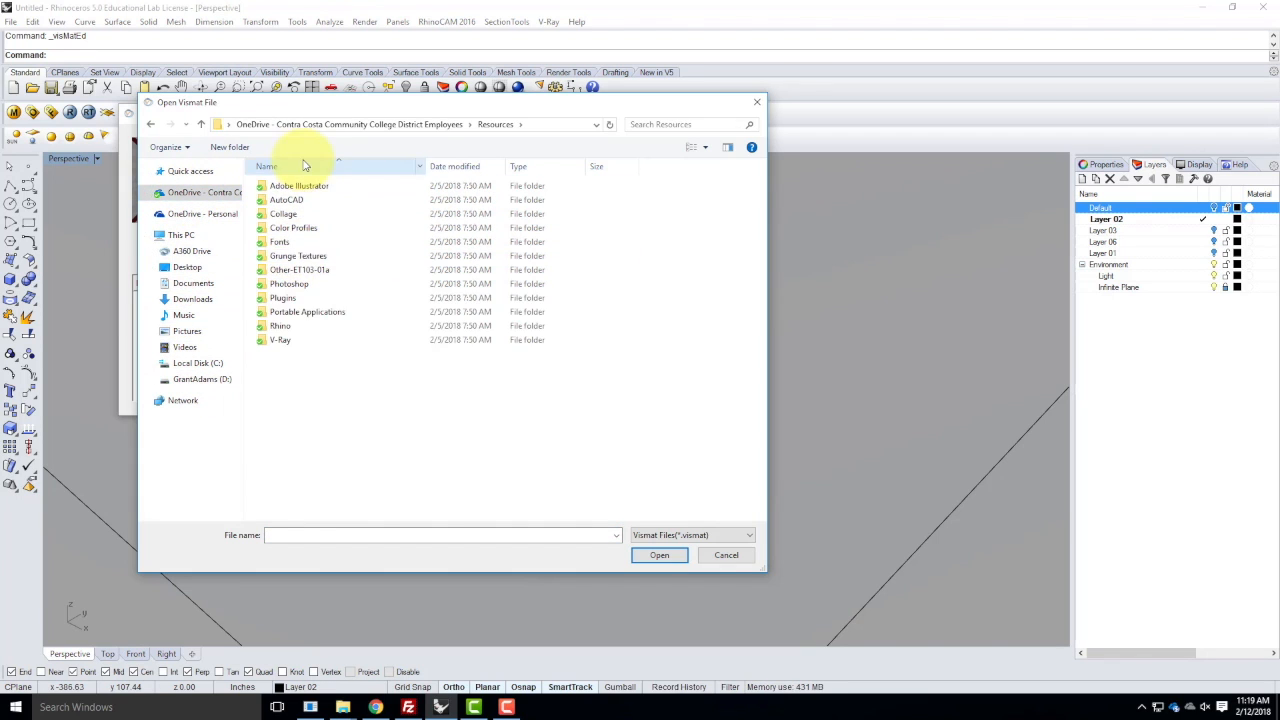
double_click(280, 340)
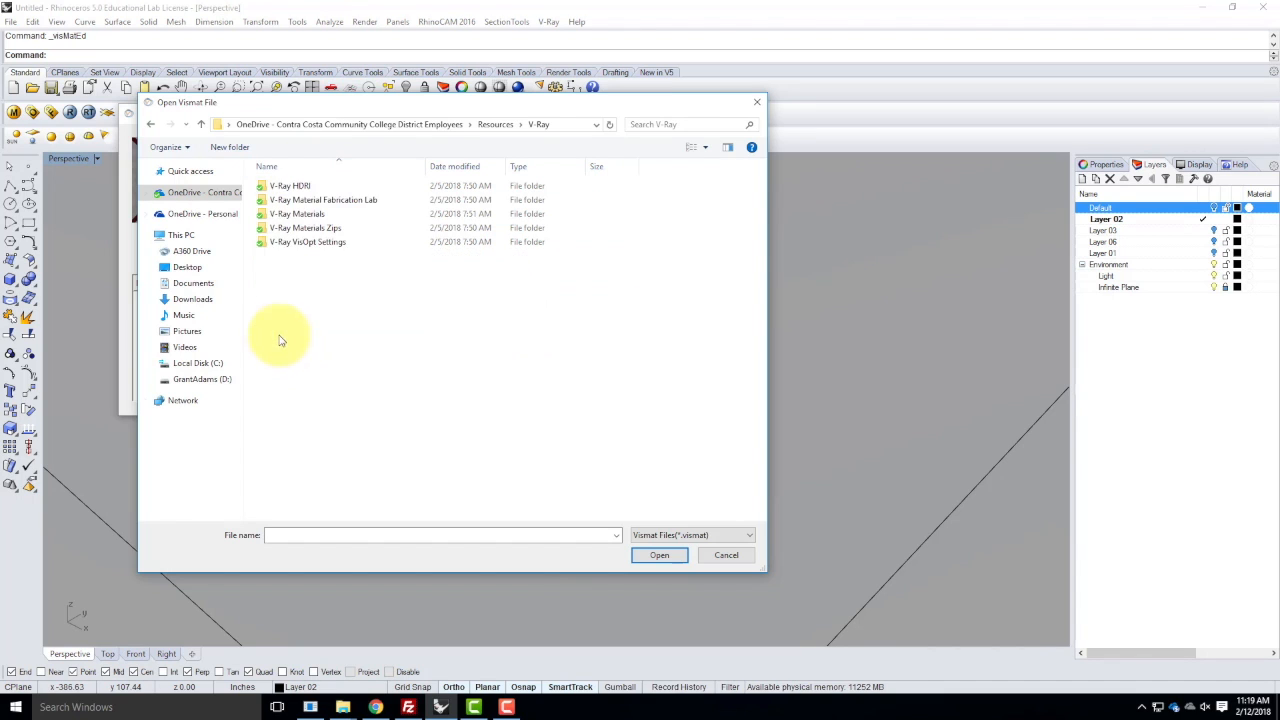
double_click(290, 215)
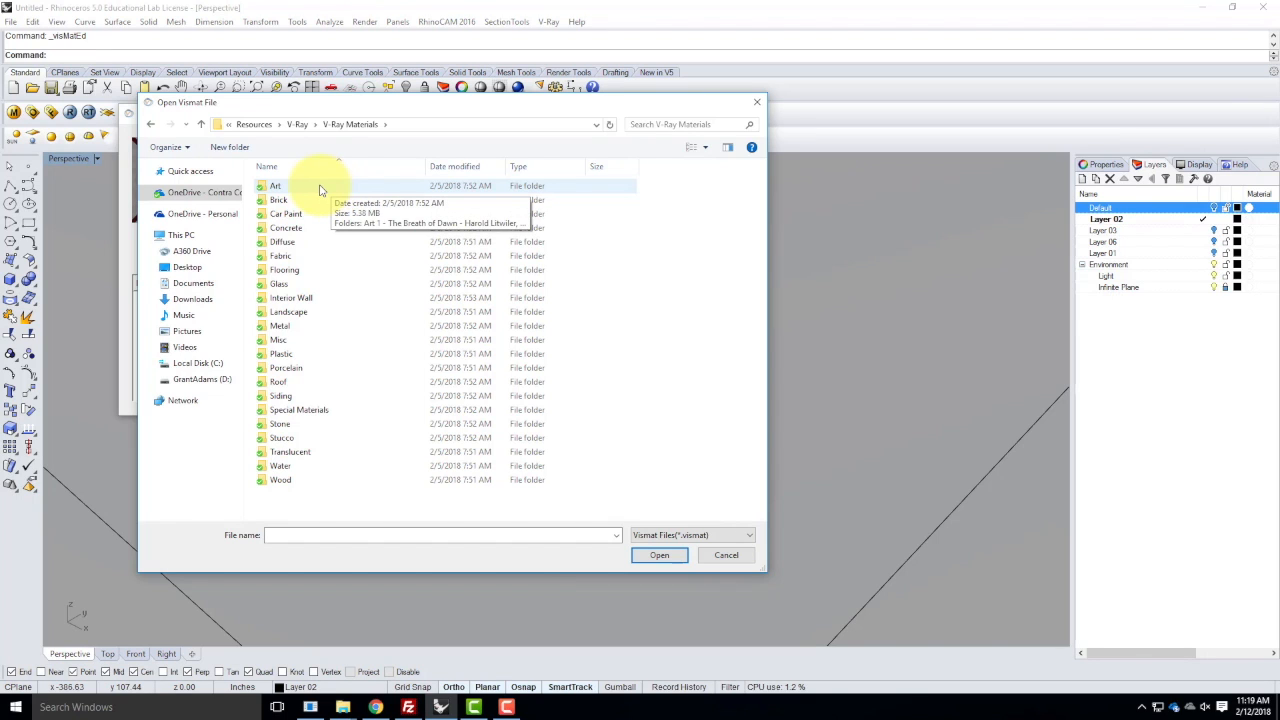
- Load the Planks - Random Width material from the Siding > Wood folder and show its settings
double_click(301, 398)
double_click(281, 202)
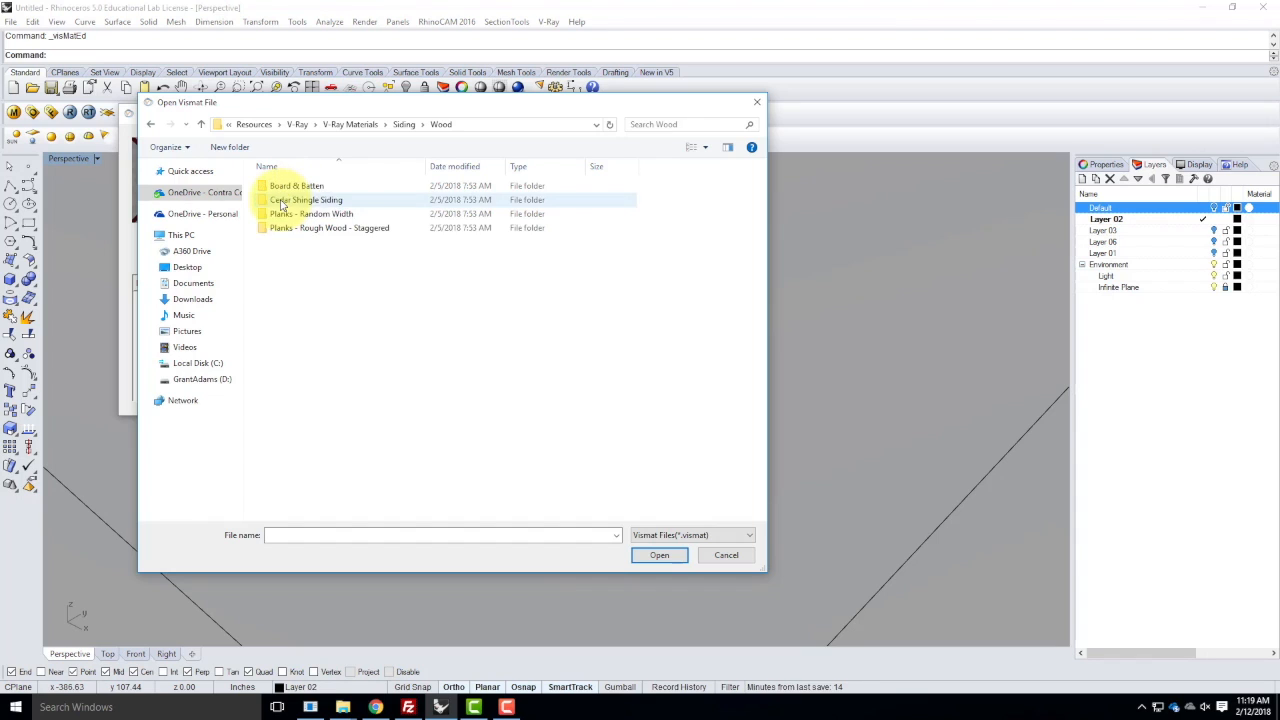
left_click(330, 217)
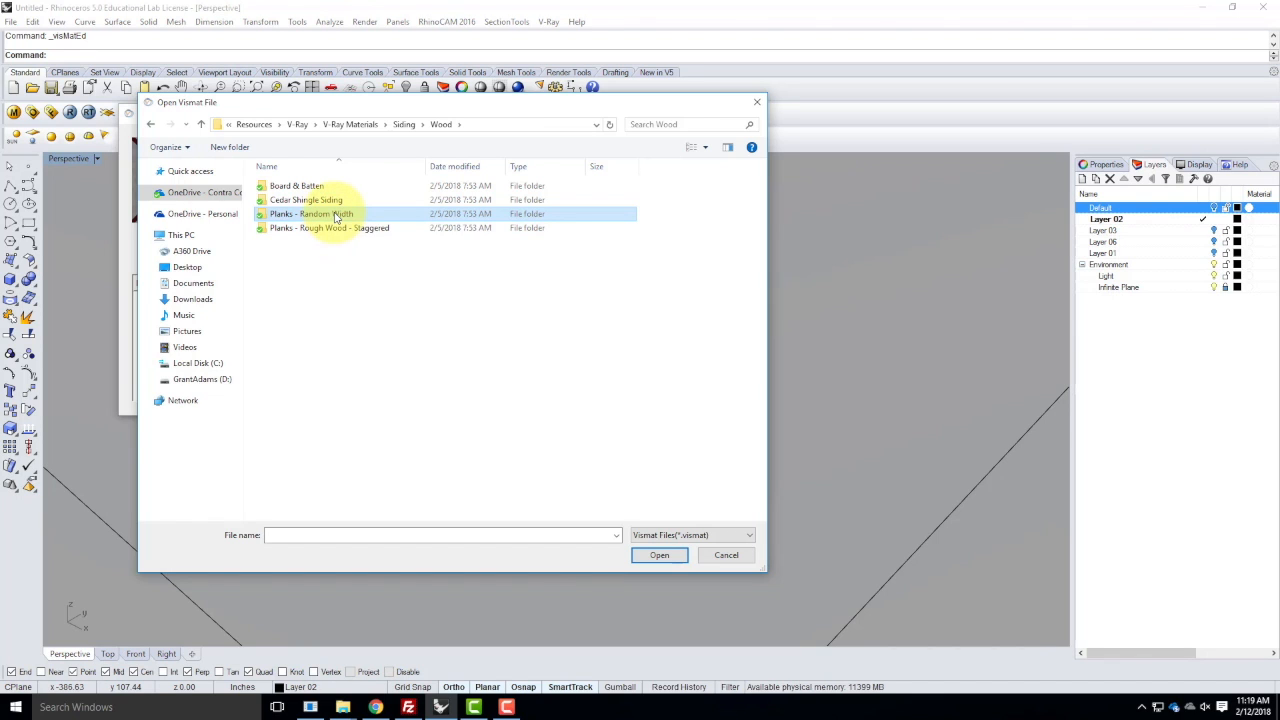
double_click(335, 217)
double_click(336, 193)
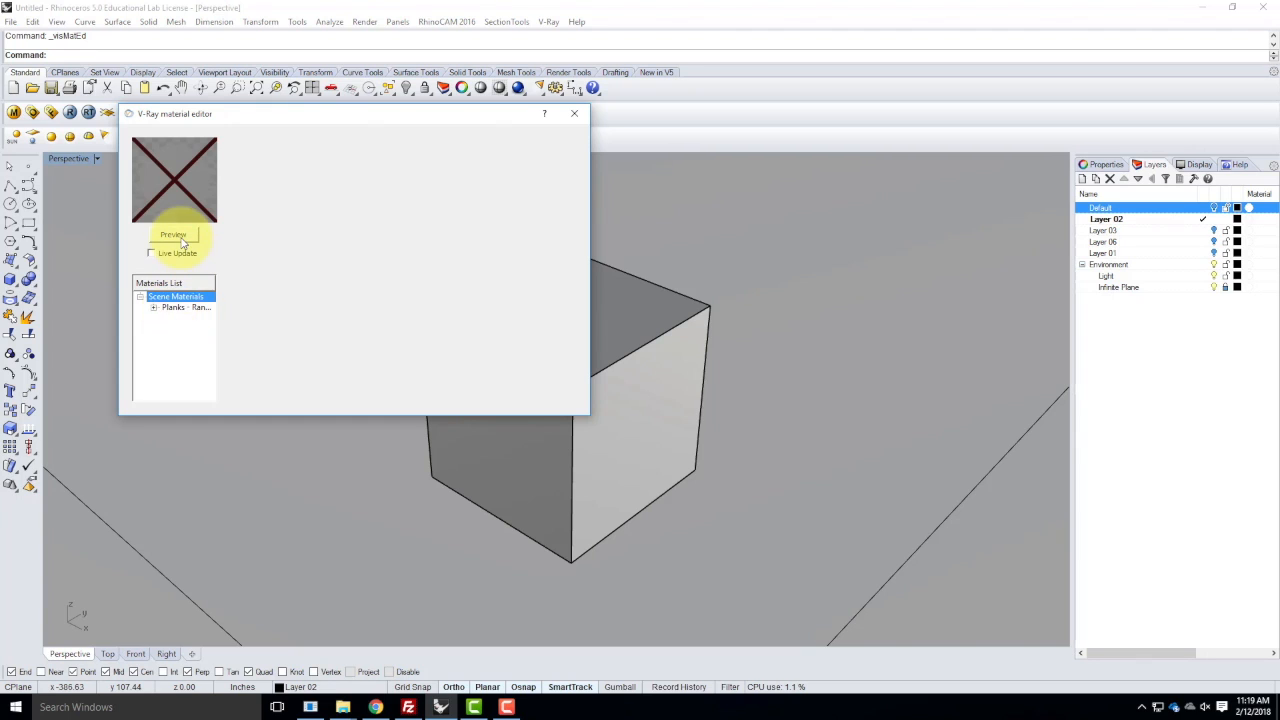
left_click(184, 307)
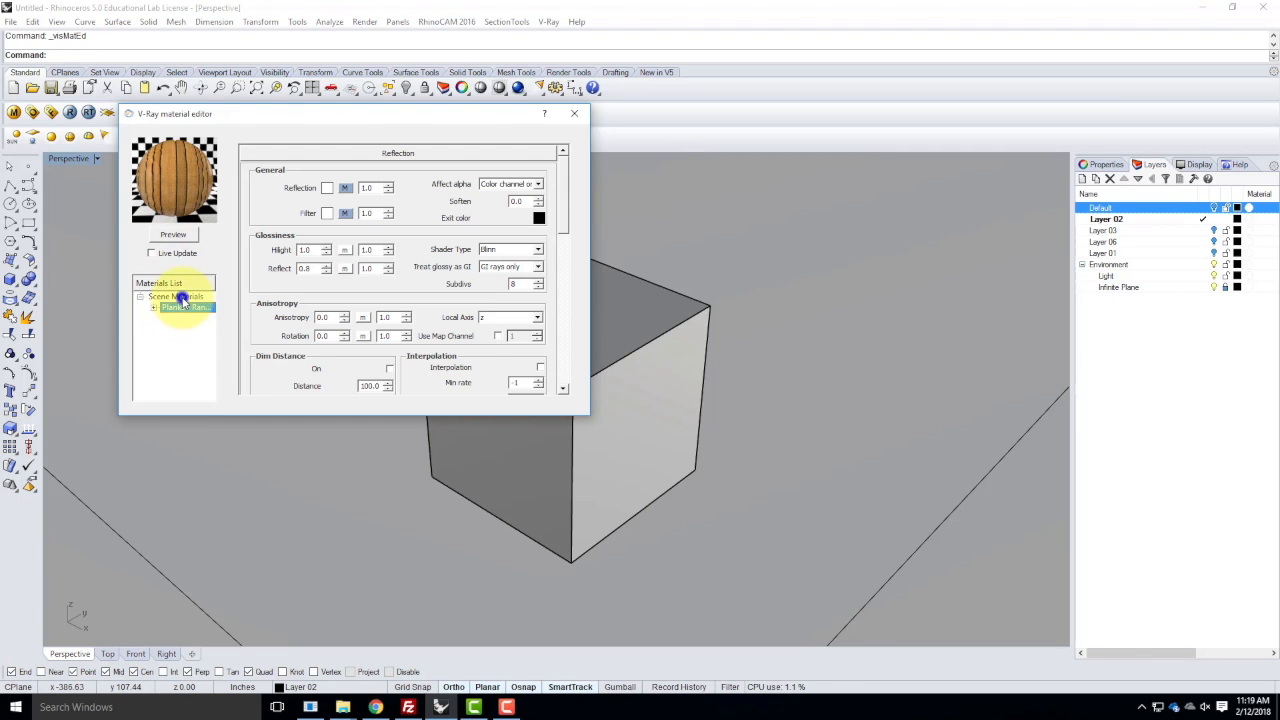
- Load the Planks - Rough Wood - Staggered material from the Siding > Wood folder and show its settings
left_click(180, 297)
right_click(175, 296)
left_click(213, 332)
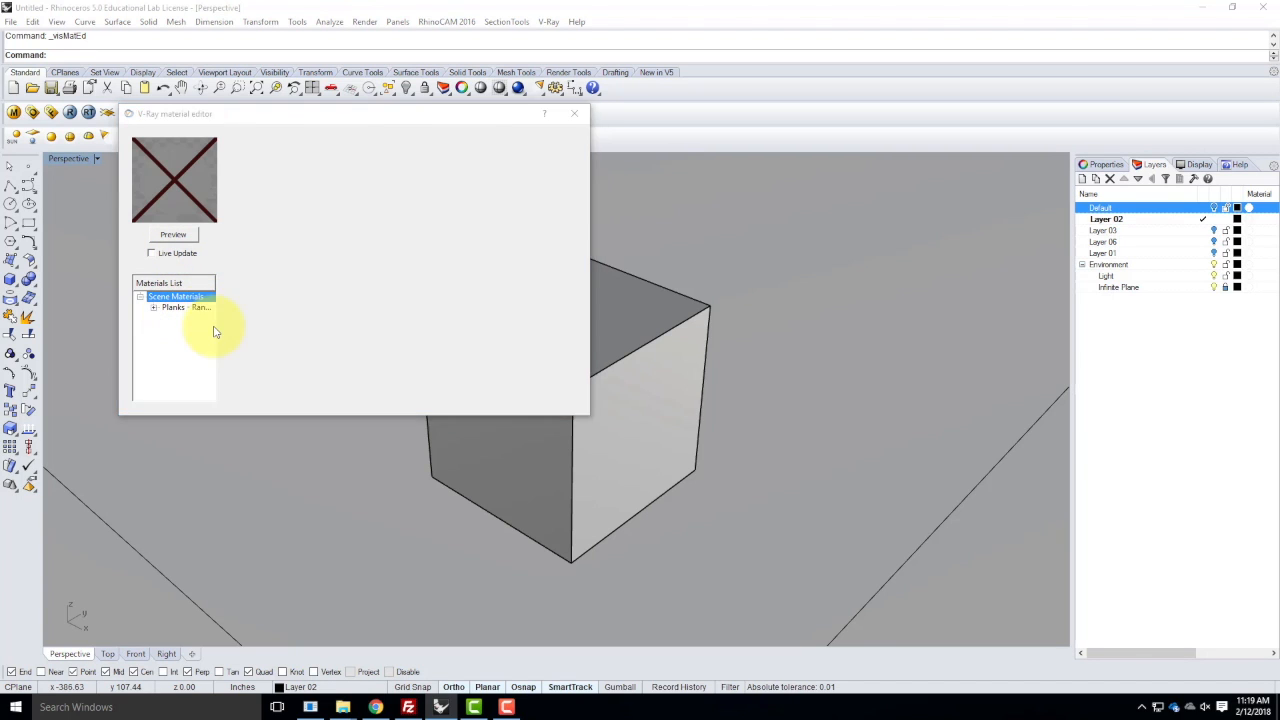
left_click(443, 124)
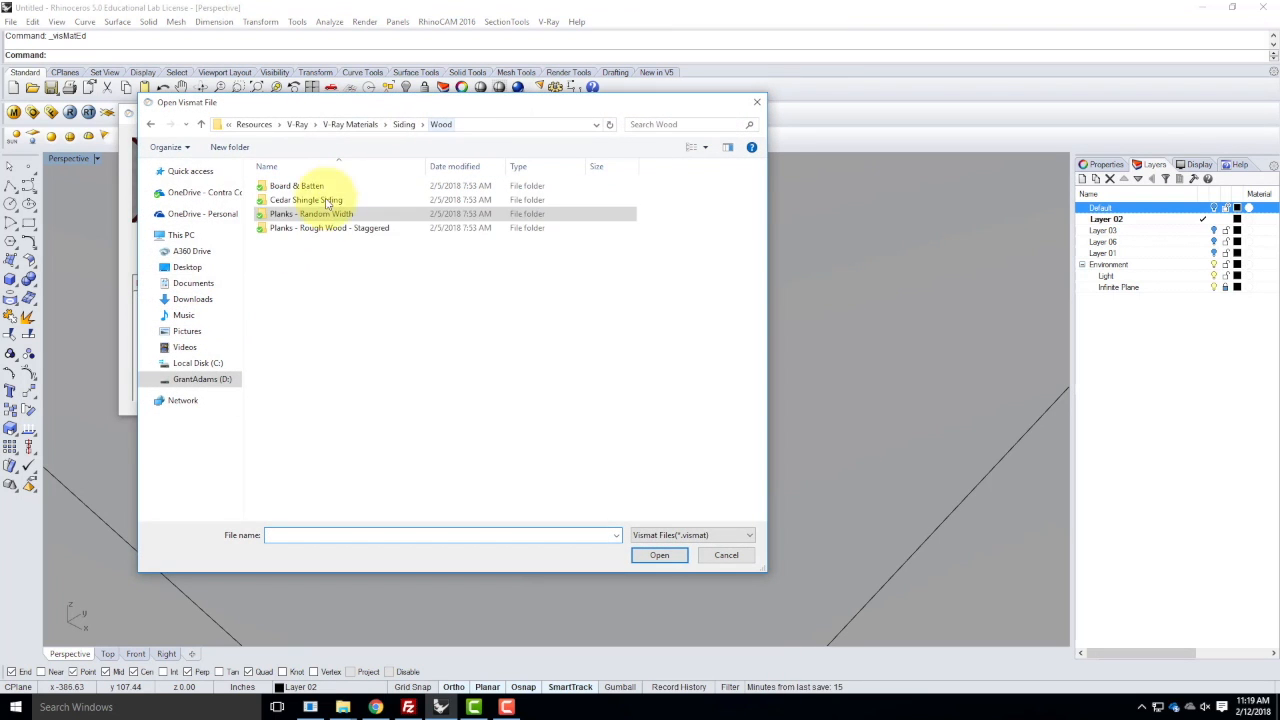
double_click(298, 229)
double_click(288, 187)
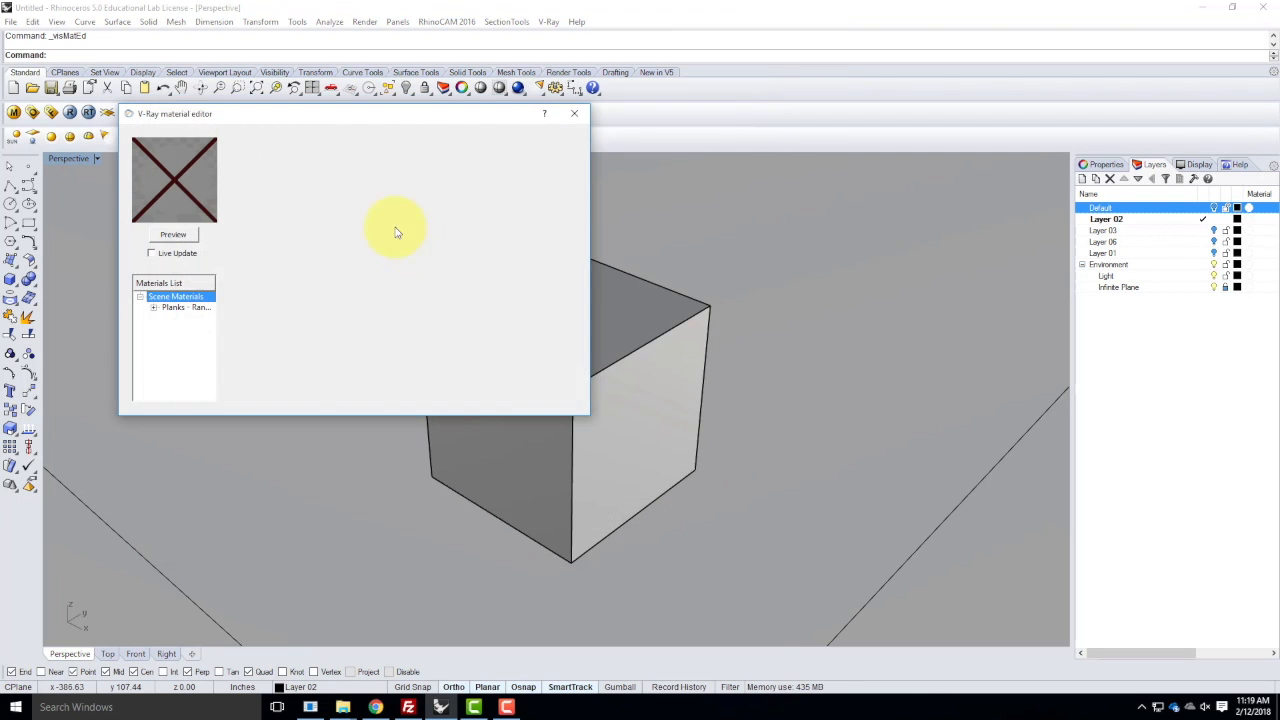
left_click(190, 318)
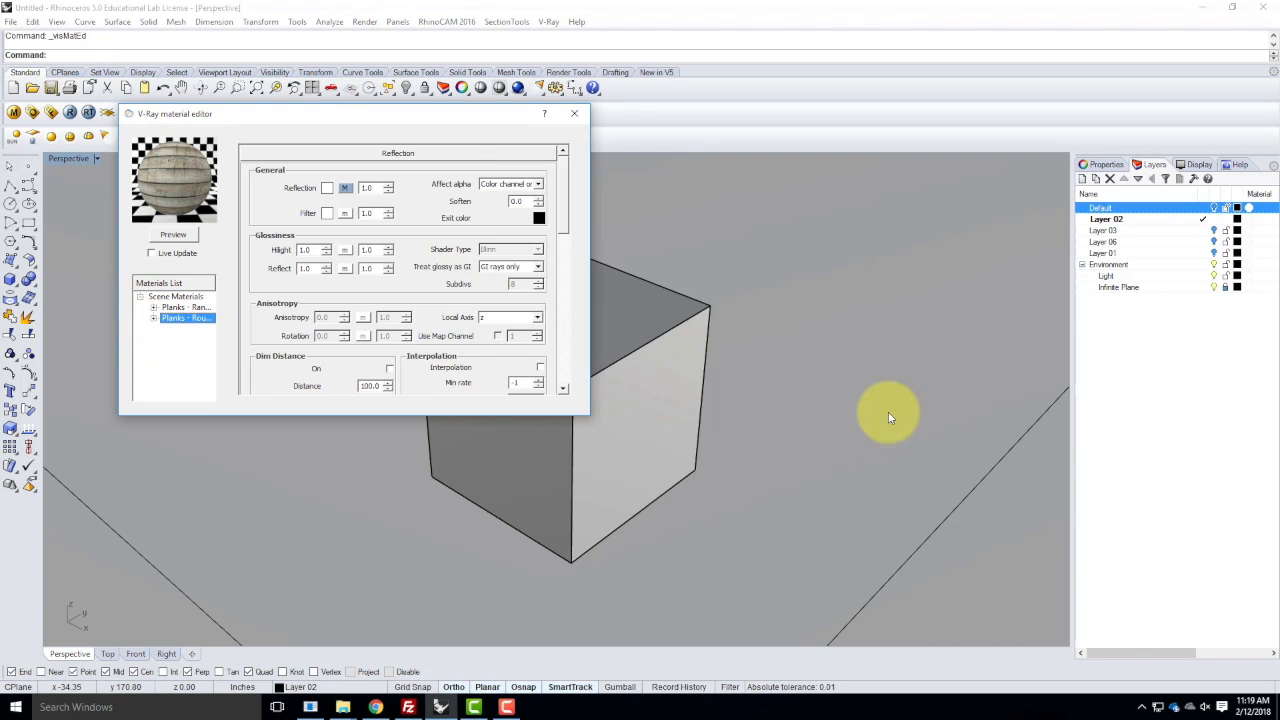
- Apply the Planks - Rough Wood - Staggered material to the selected cube
left_click(635, 426)
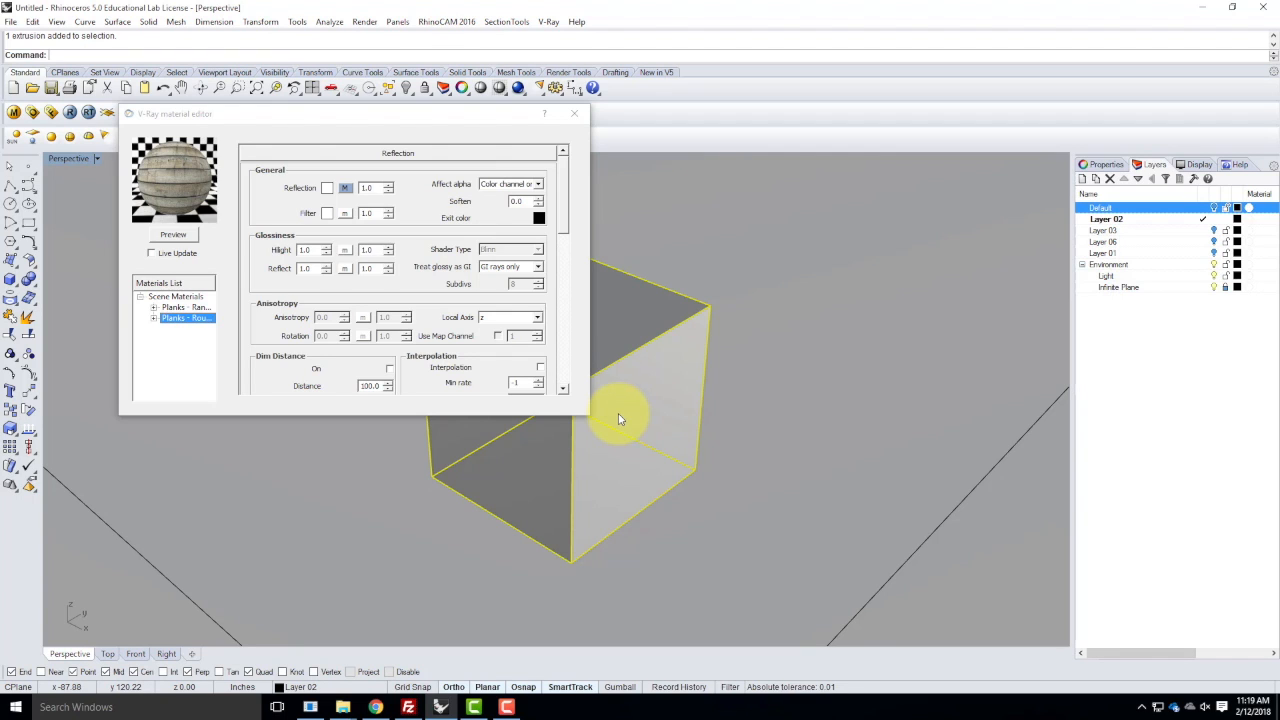
right_click(197, 320)
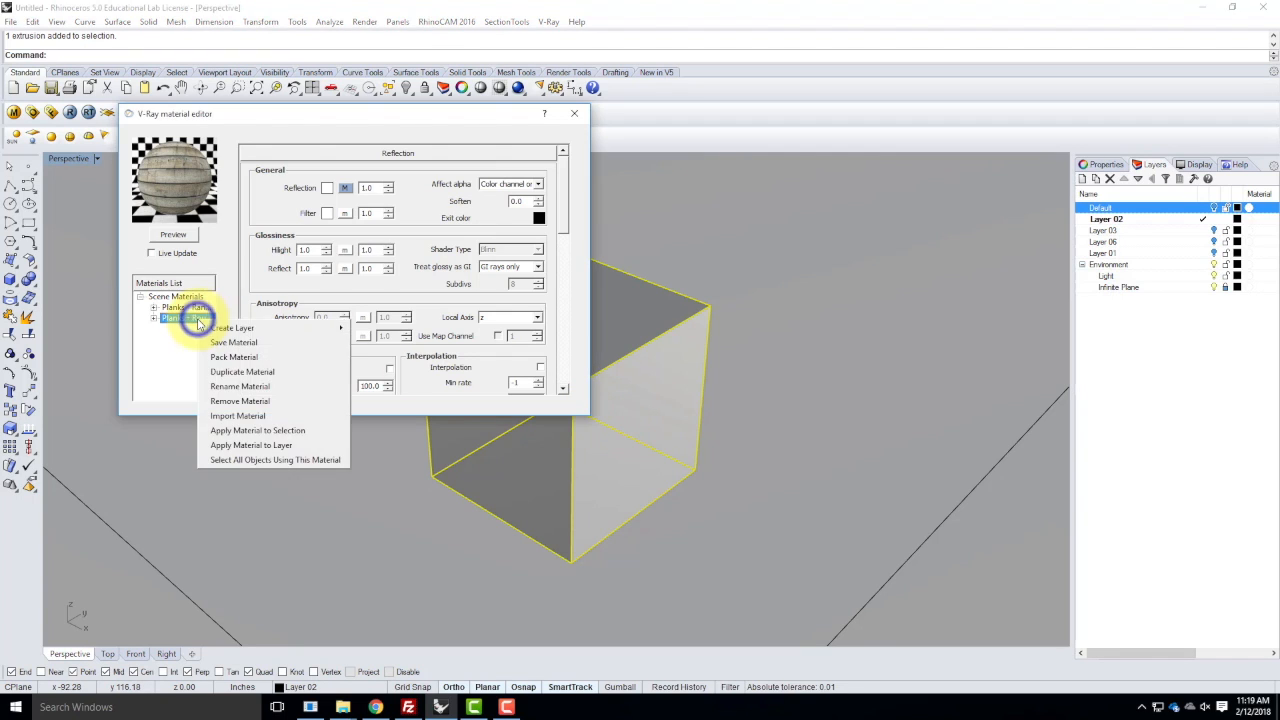
left_click(273, 432)
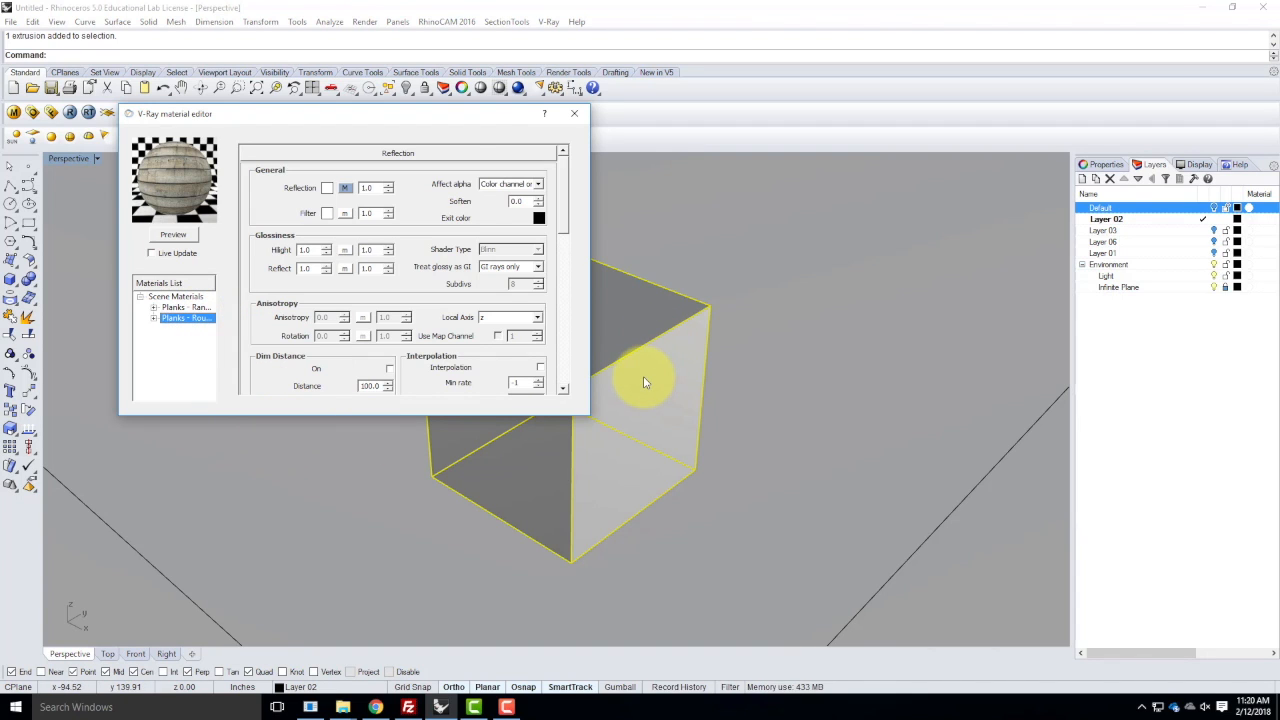
- Apply the Planks - Rough Wood - Staggered material to Layer 02 and close the material editor
right_click(189, 318)
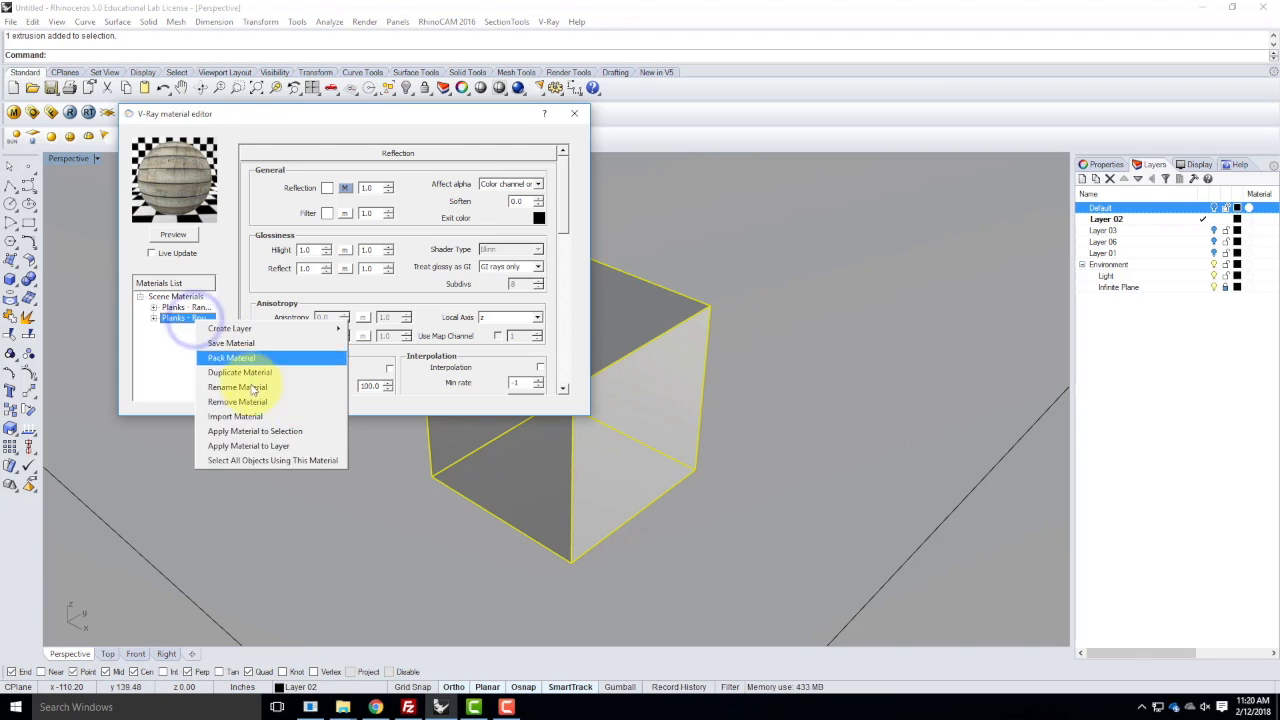
left_click(255, 447)
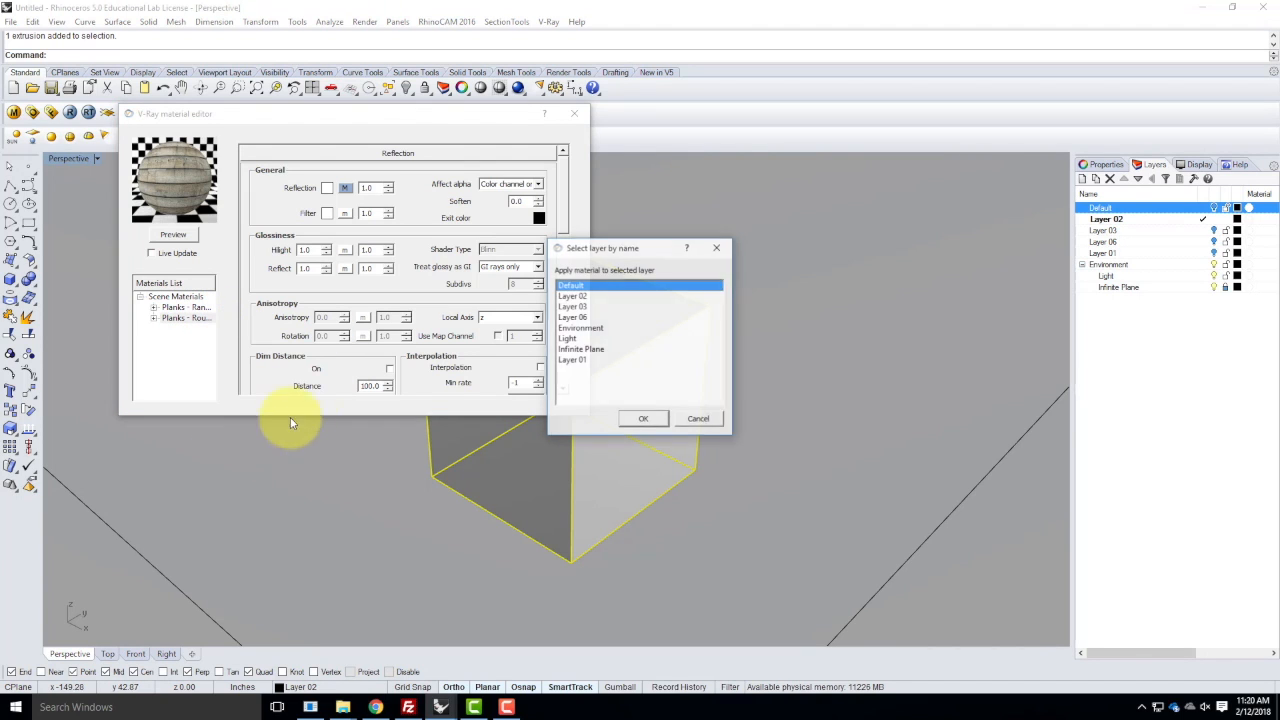
left_click(597, 298)
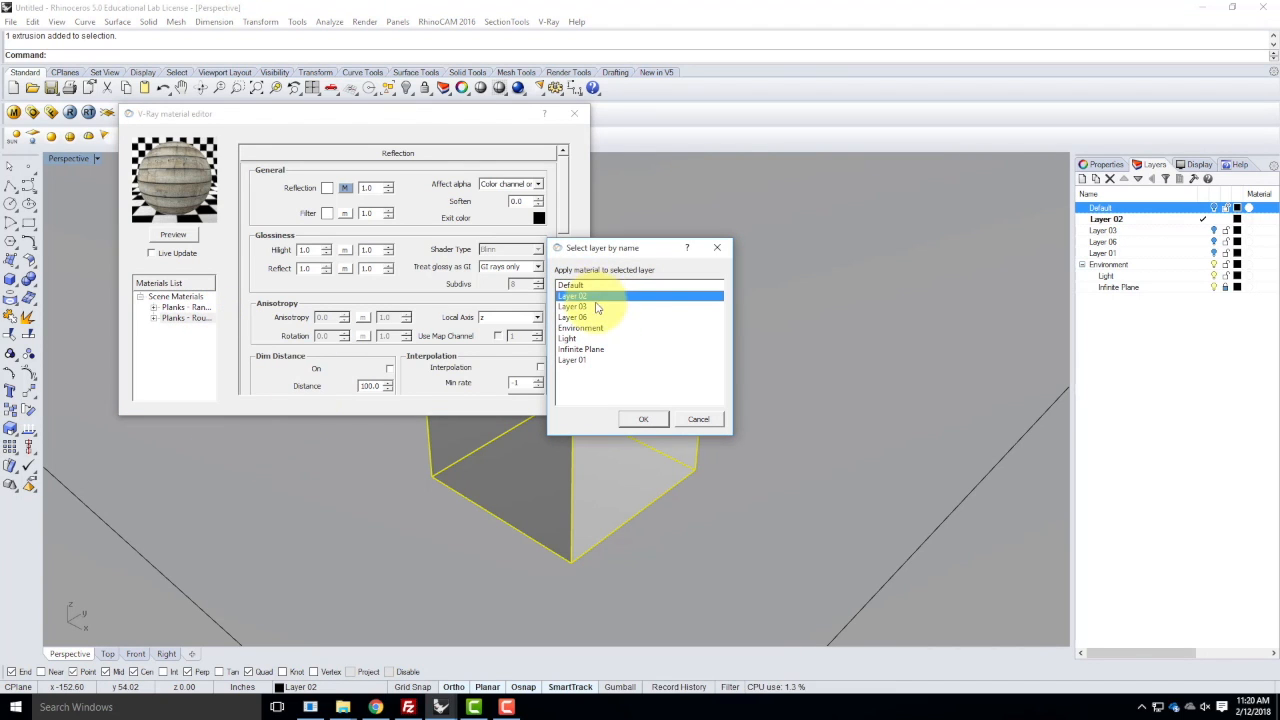
left_click(643, 418)
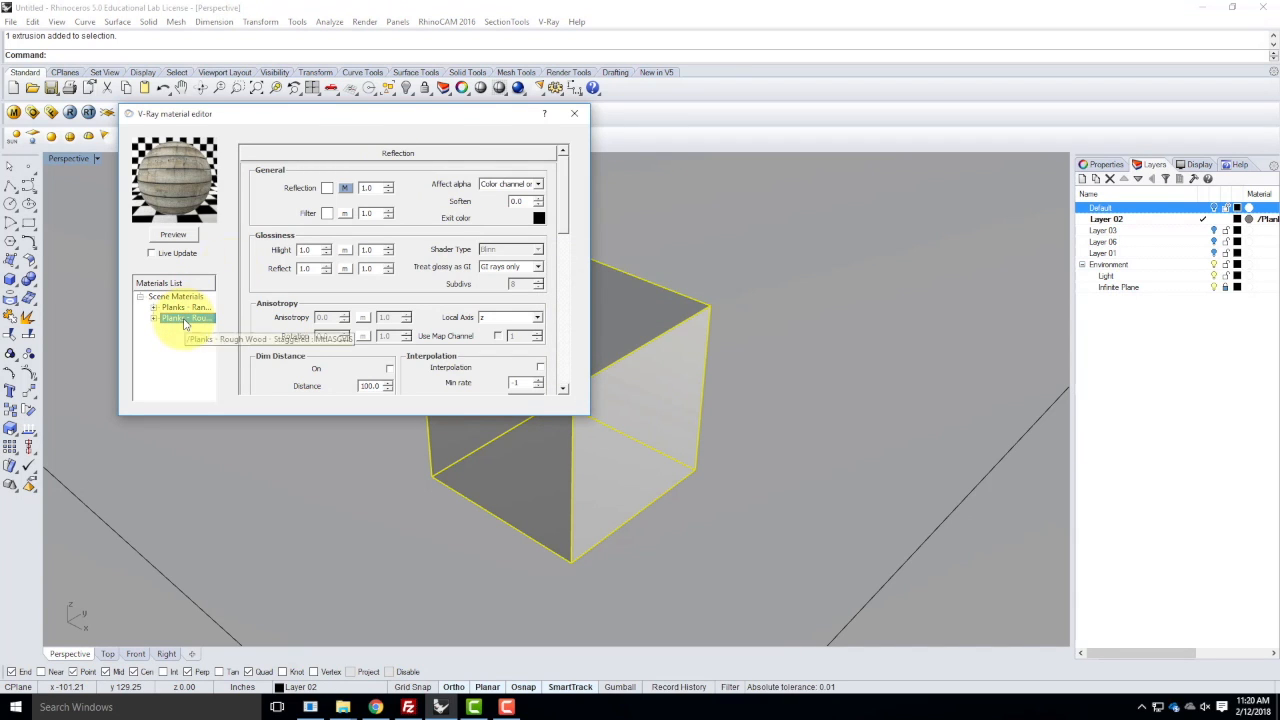
left_click(573, 115)
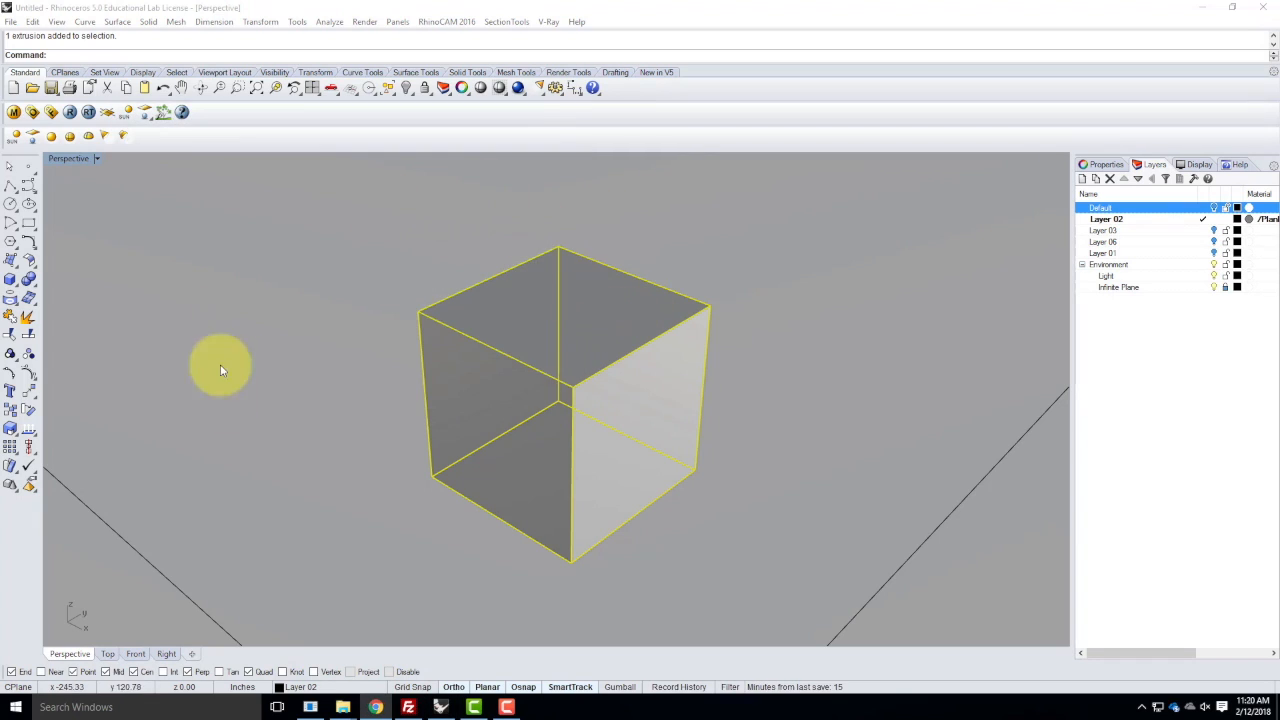
- Deselect the cube and set the Perspective viewport to the Rendered display mode
left_click(718, 270)
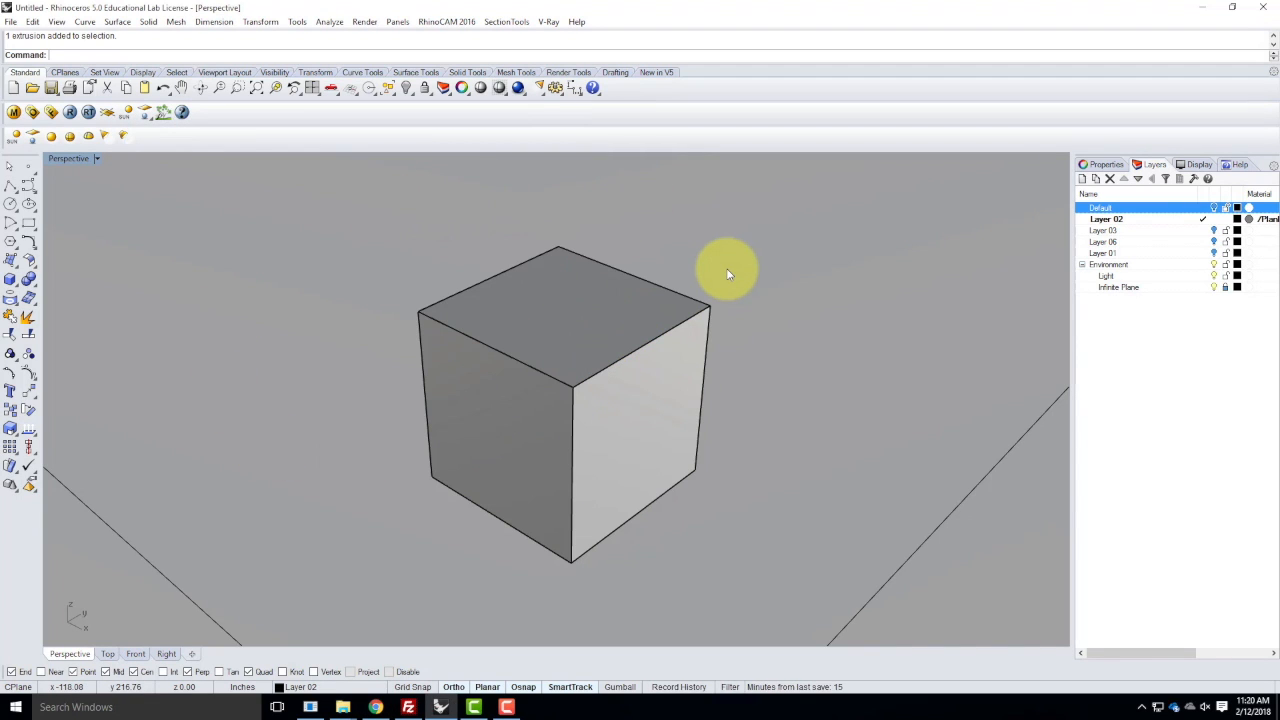
left_click(98, 158)
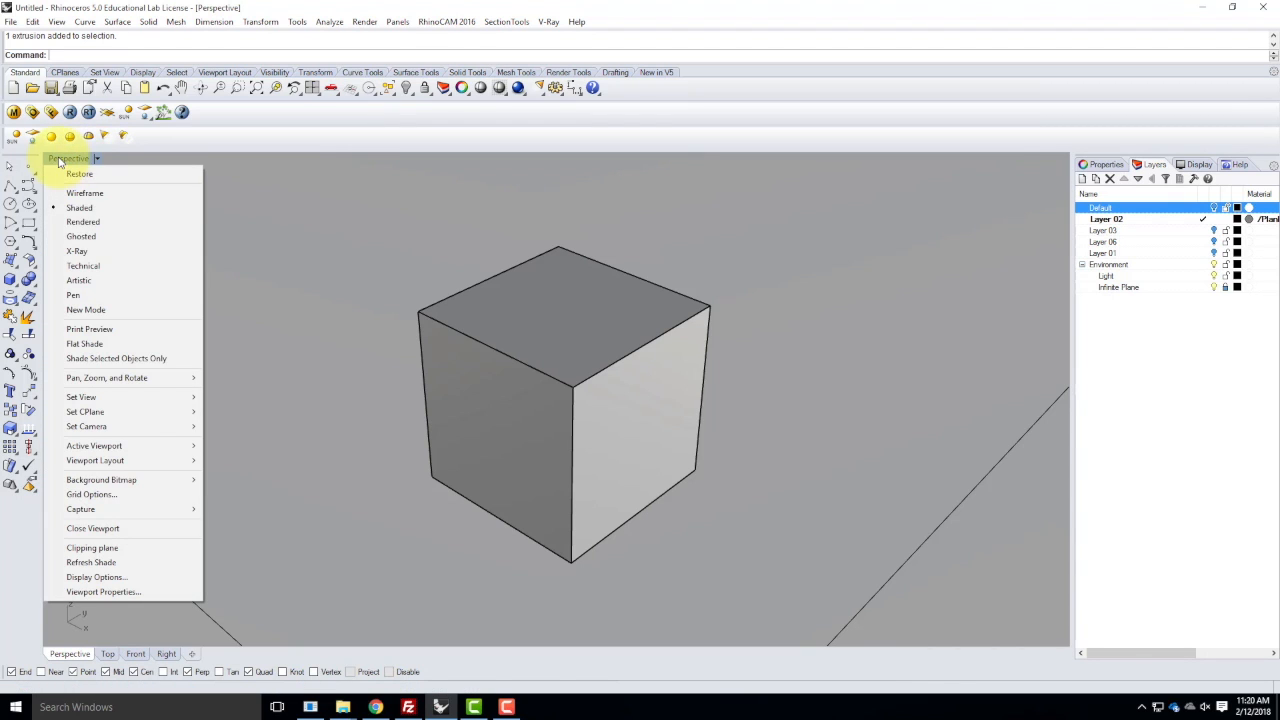
left_click(84, 223)
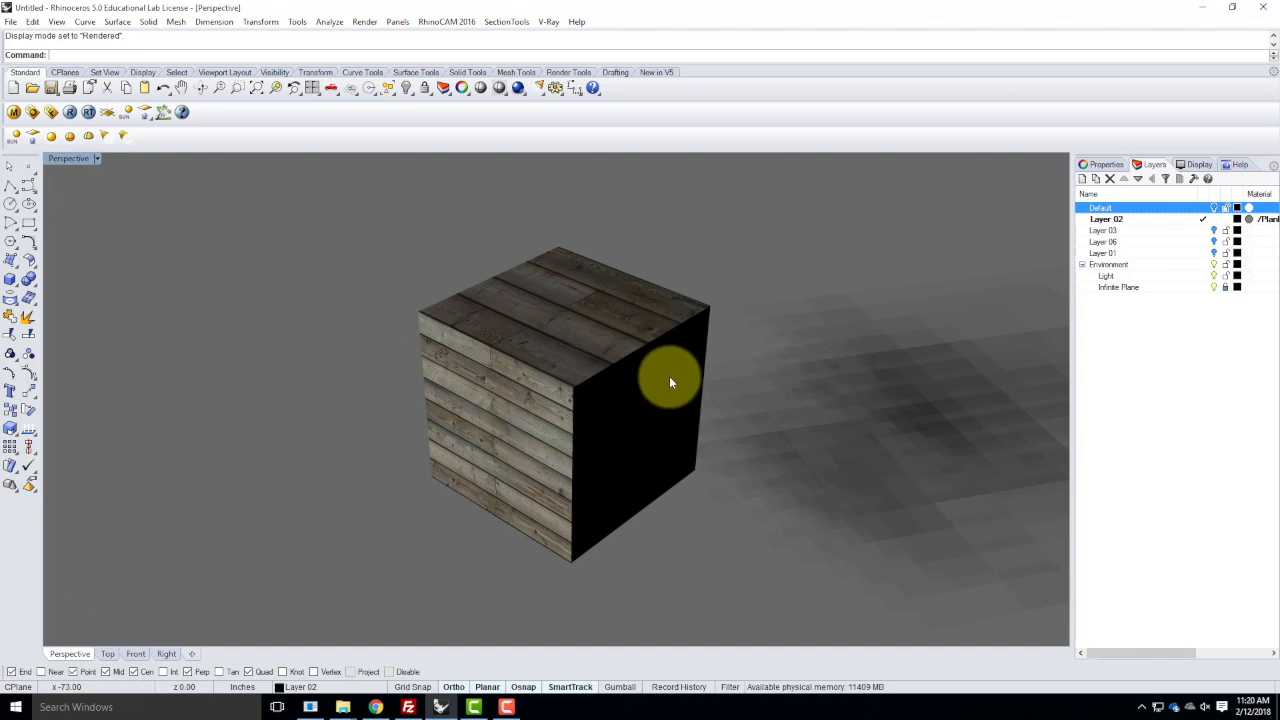
- Examine how the wood plank texture runs and scales across the cube's top and side faces
mouse_move(382, 355)
right_mouse_down()
mouse_move(540, 381)
mouse_move(623, 314)
mouse_move(503, 346)
mouse_move(490, 379)
mouse_move(457, 374)
mouse_move(534, 343)
mouse_move(514, 331)
mouse_move(447, 363)
mouse_move(431, 391)
mouse_move(534, 349)
mouse_move(457, 426)
mouse_move(563, 397)
mouse_move(634, 357)
mouse_move(600, 346)
mouse_move(442, 372)
right_mouse_up()
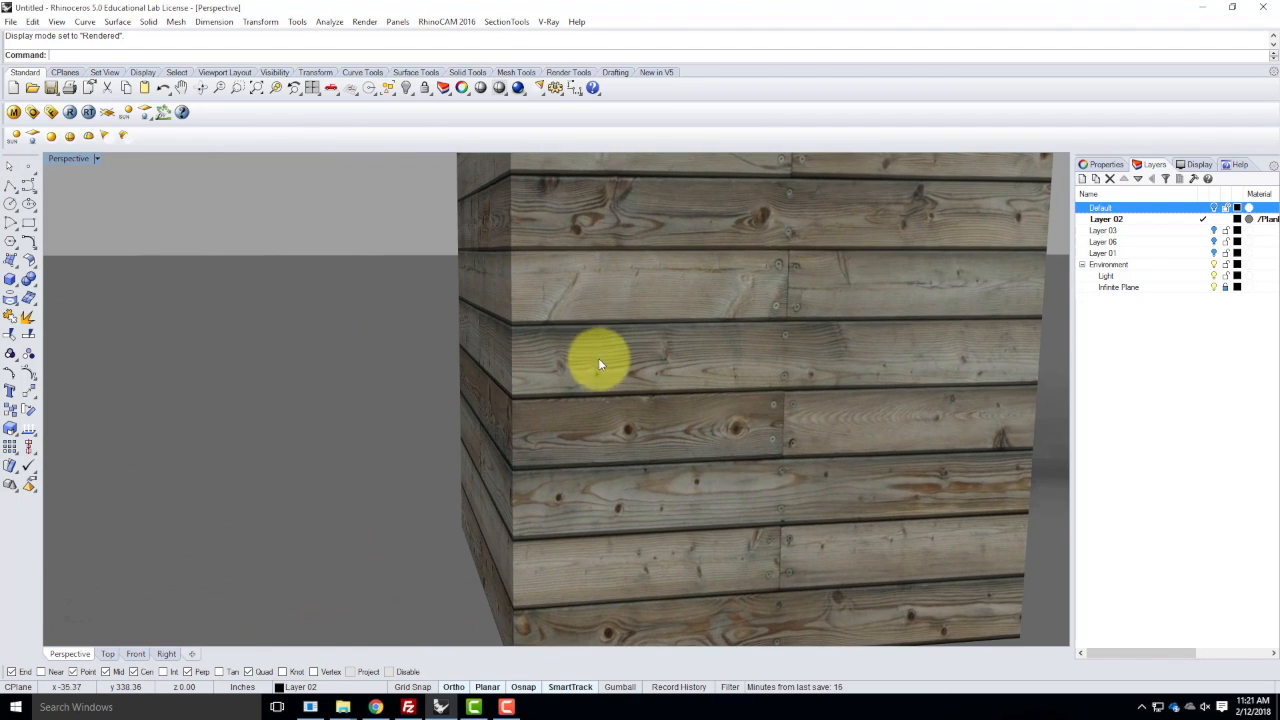
right_click_drag(733, 322, 570, 375)
scroll(484, 470, "down", 5)
scroll(620, 313, "up", 4)
right_click_drag(652, 365, 556, 449)
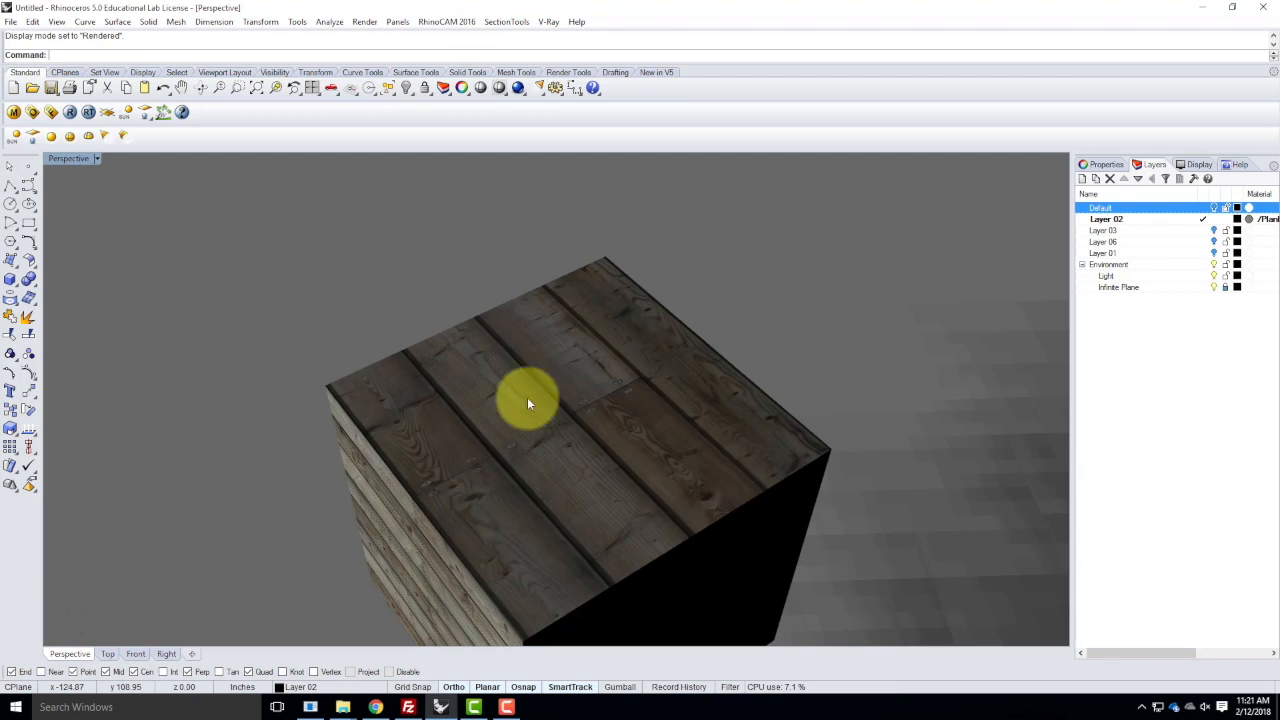
scroll(299, 320, "down", 4)
right_click_drag(407, 401, 709, 426)
scroll(690, 426, "up", 3)
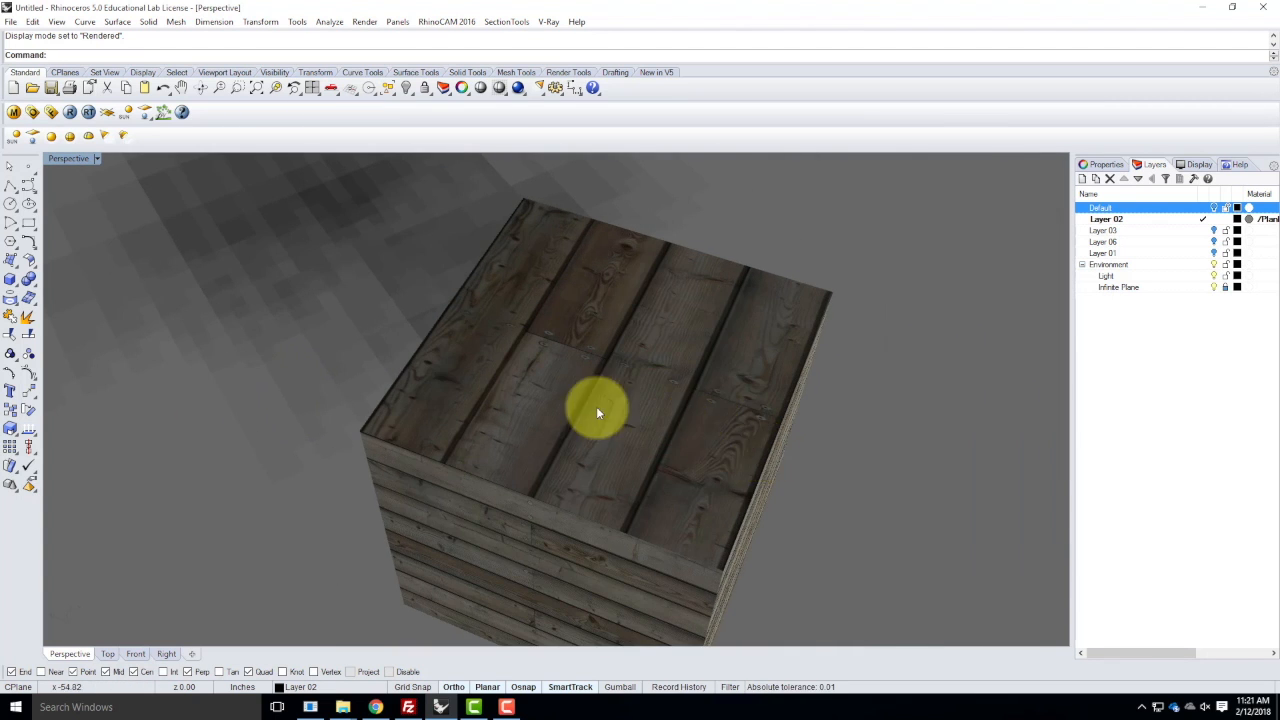
right_click_drag(592, 416, 613, 450)
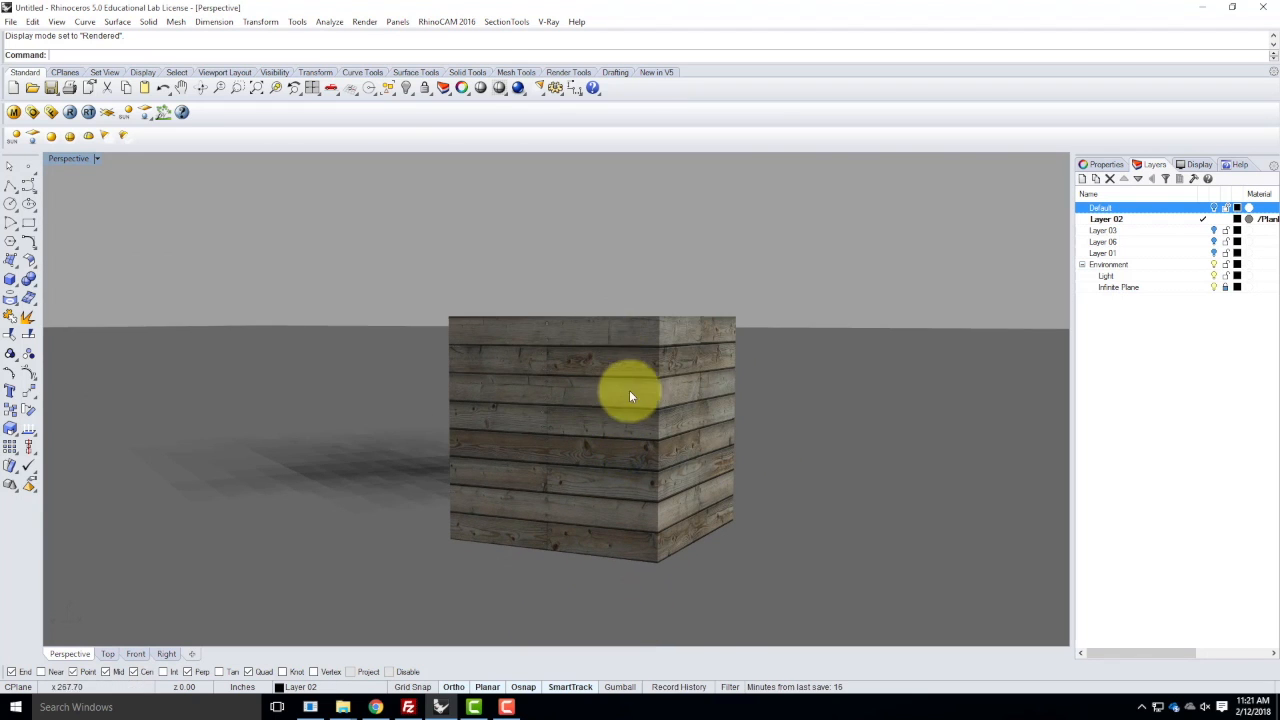
right_click_drag(643, 369, 531, 471)
right_click_drag(524, 294, 471, 310)
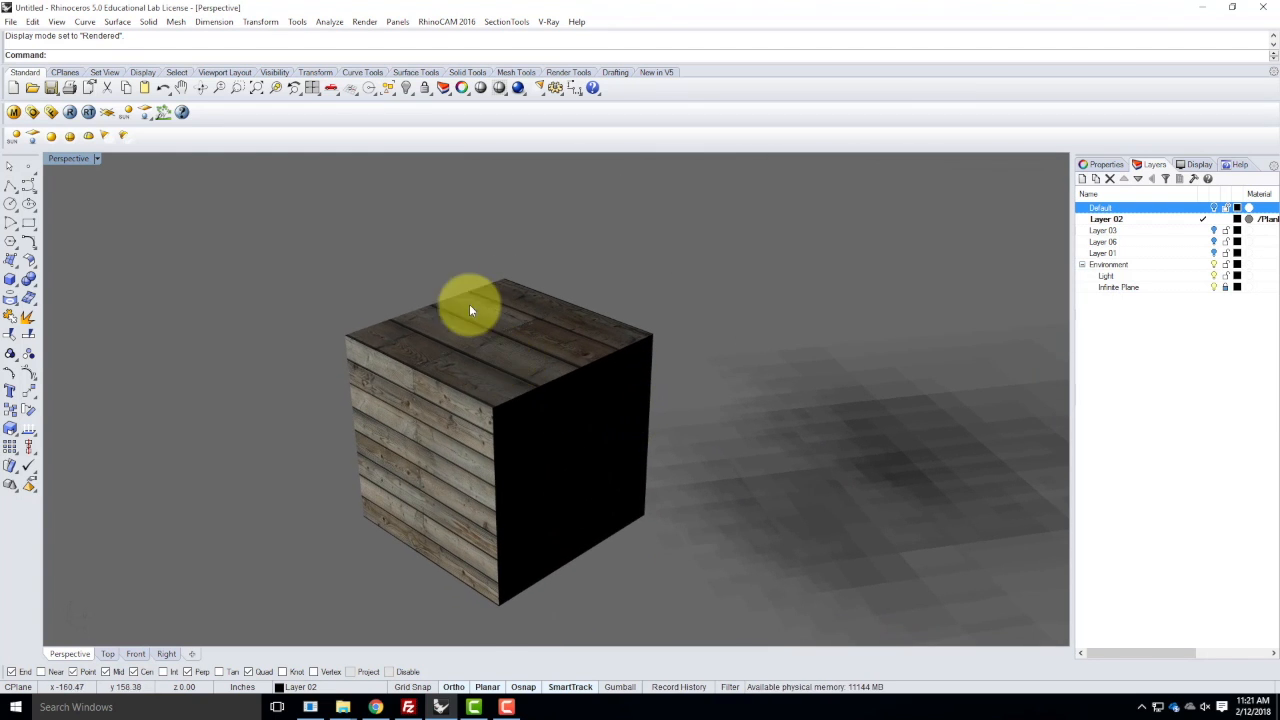
right_click_drag(451, 366, 577, 377)
scroll(530, 518, "up", 3)
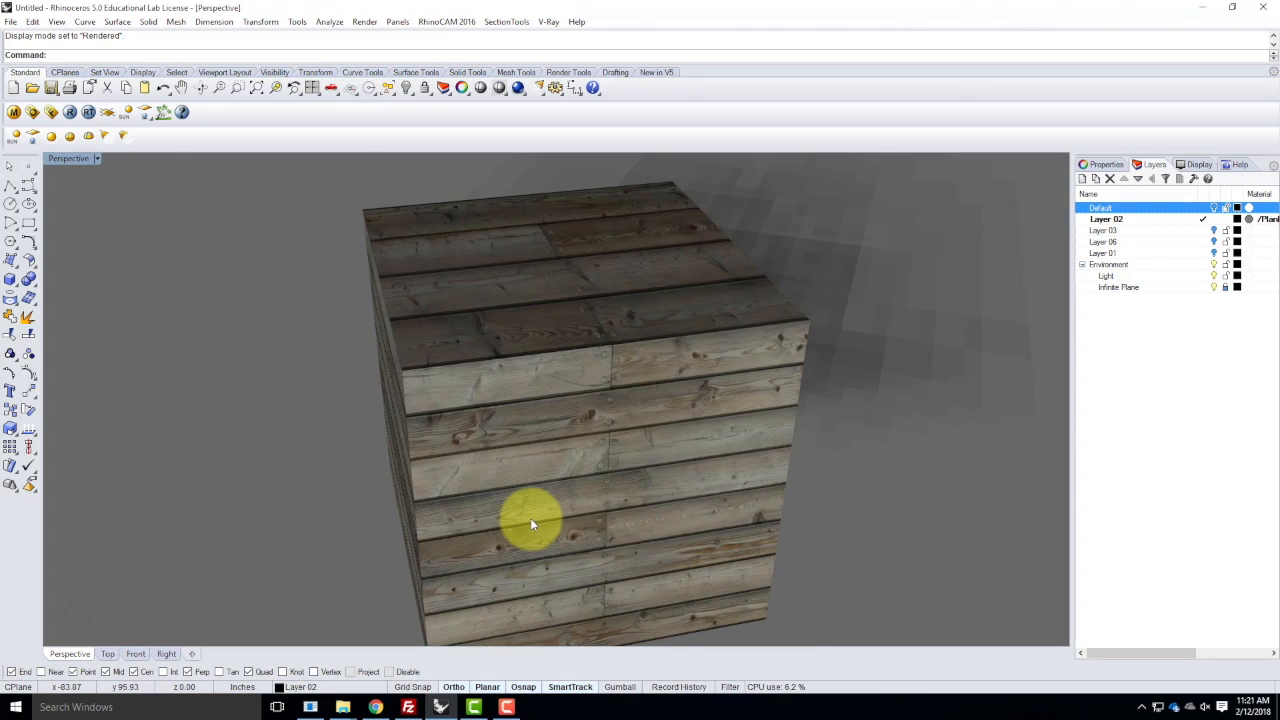
scroll(532, 522, "down", 2)
scroll(569, 373, "down", 3)
scroll(594, 454, "up", 3)
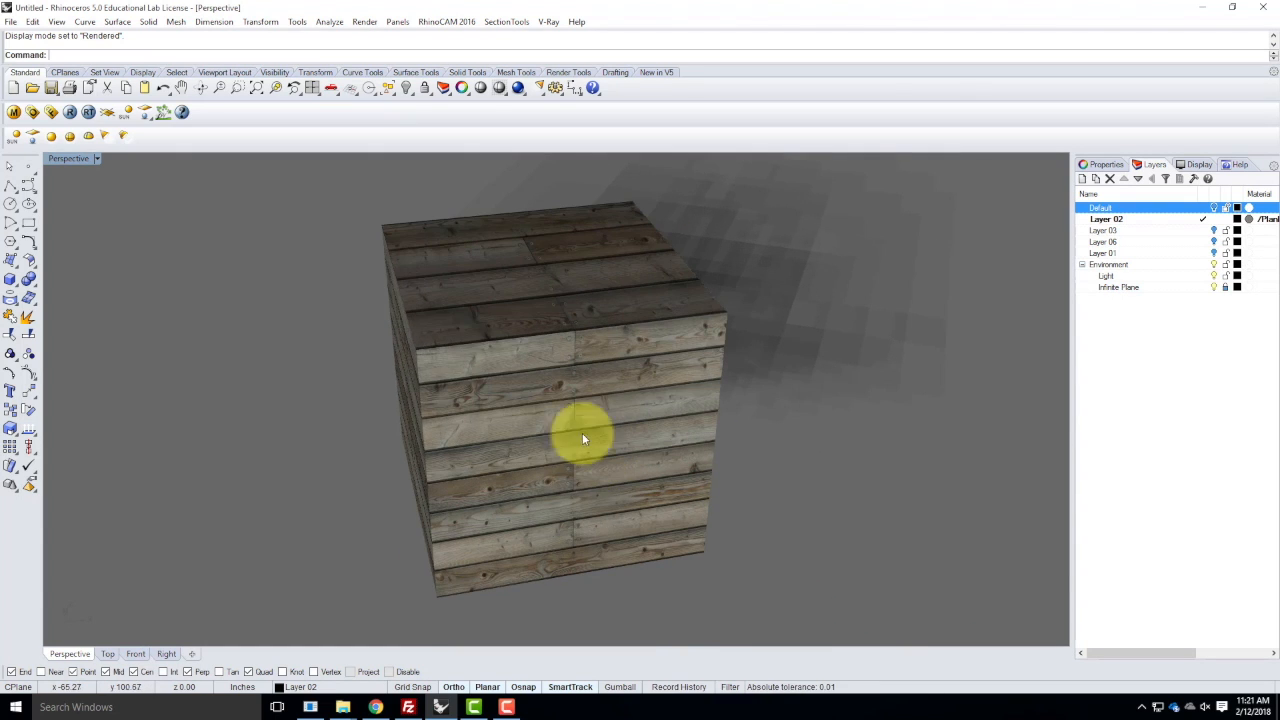
- Render the textured cube with V-Ray and close the finished frame buffer
left_click(69, 112)
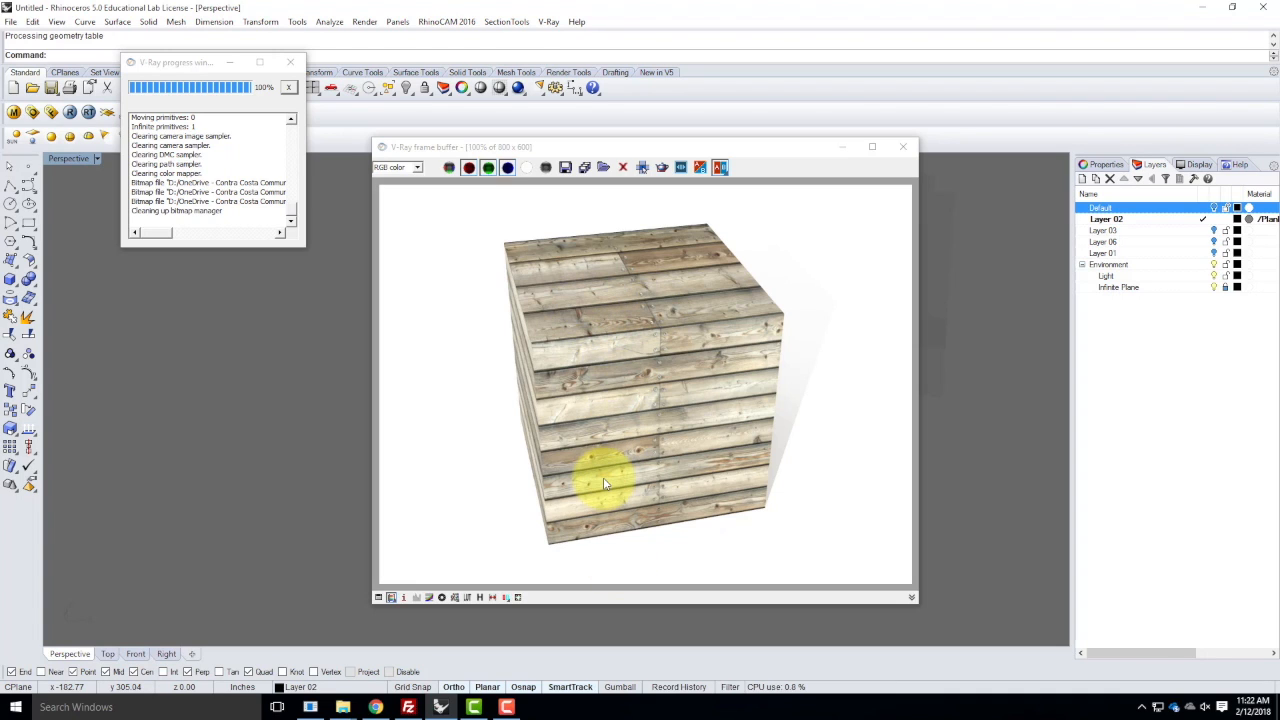
left_click(903, 146)
- Select the wood-textured cube, review its object and material properties, and show its texture mapping settings
right_click_drag(480, 360, 517, 313)
scroll(546, 408, "down", 5)
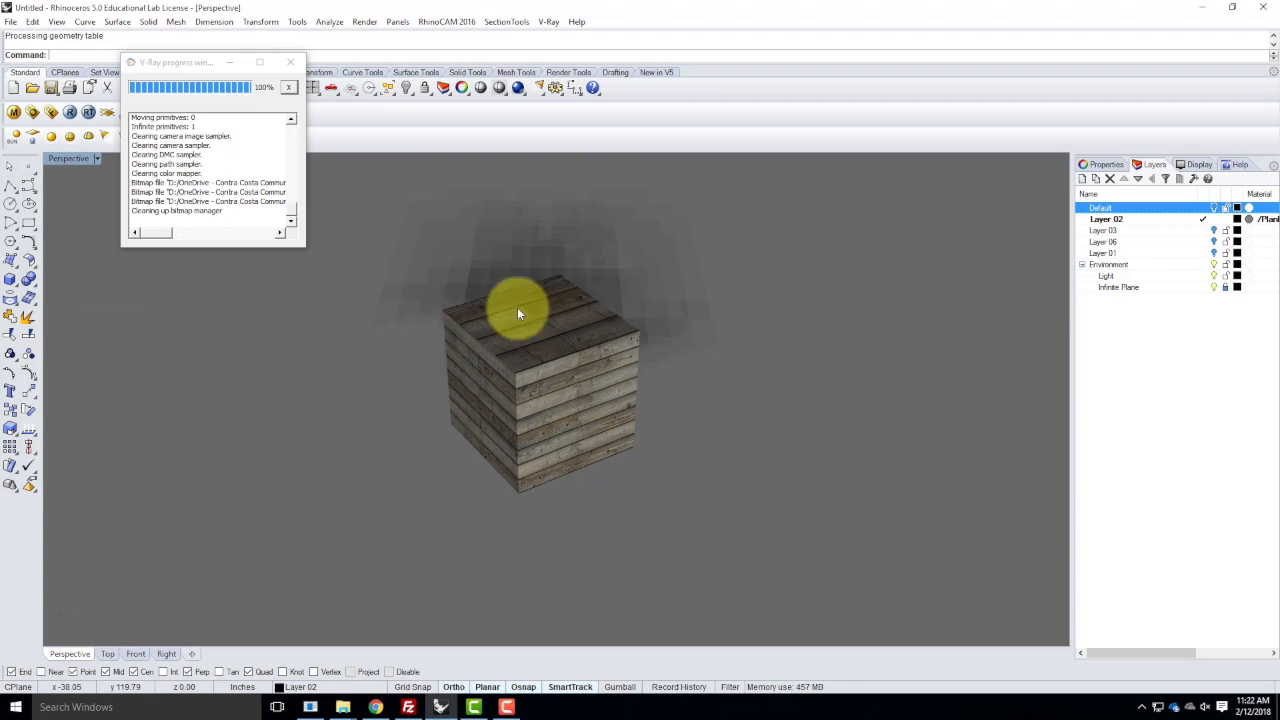
left_click(559, 380)
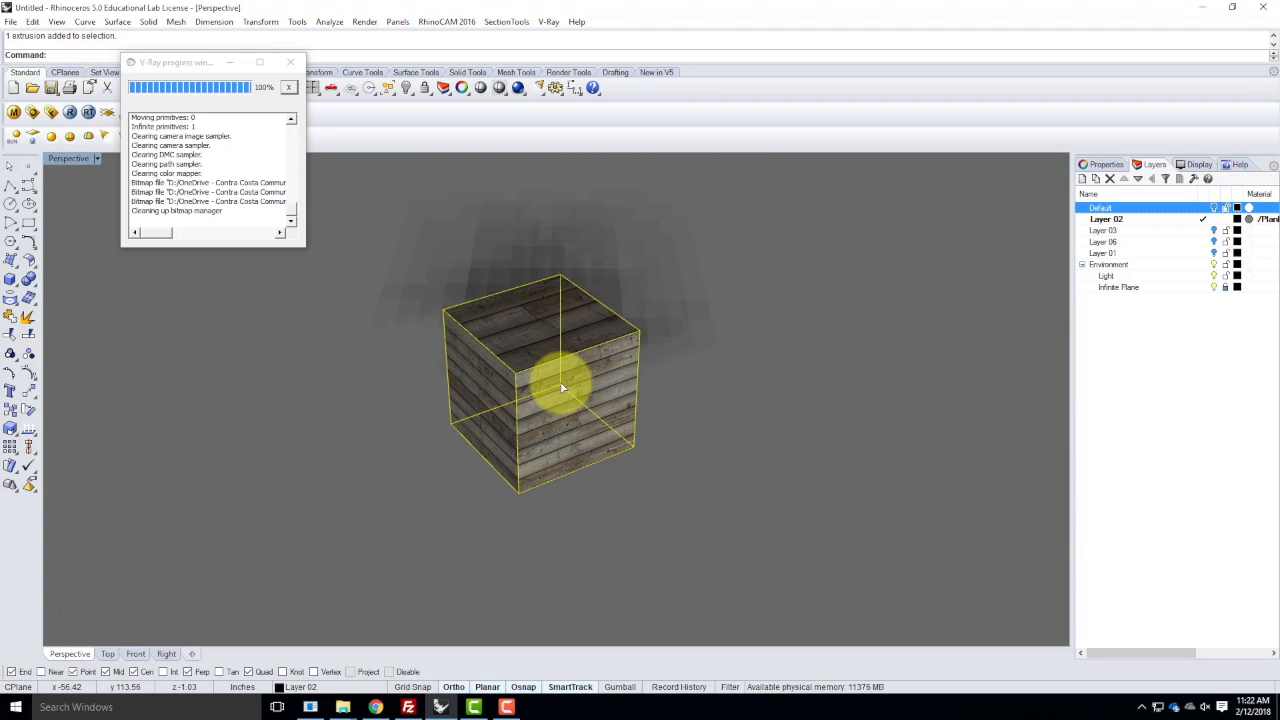
left_click(1106, 166)
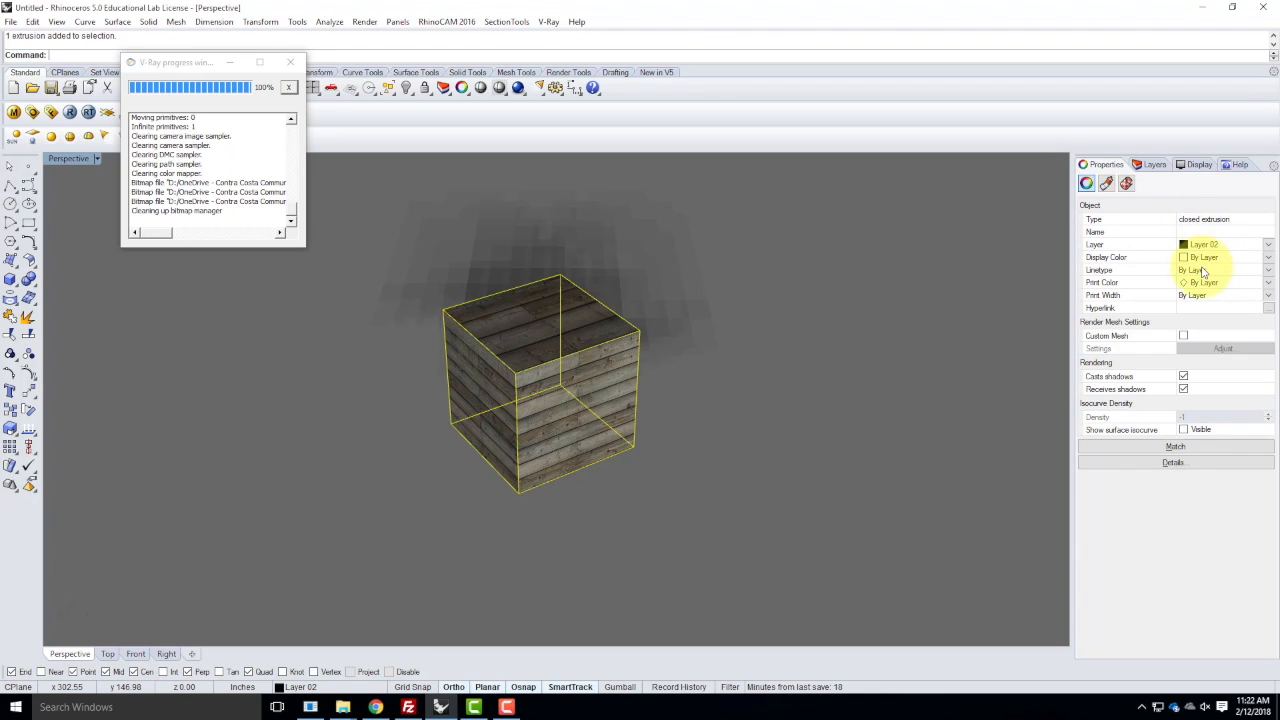
left_click(1106, 184)
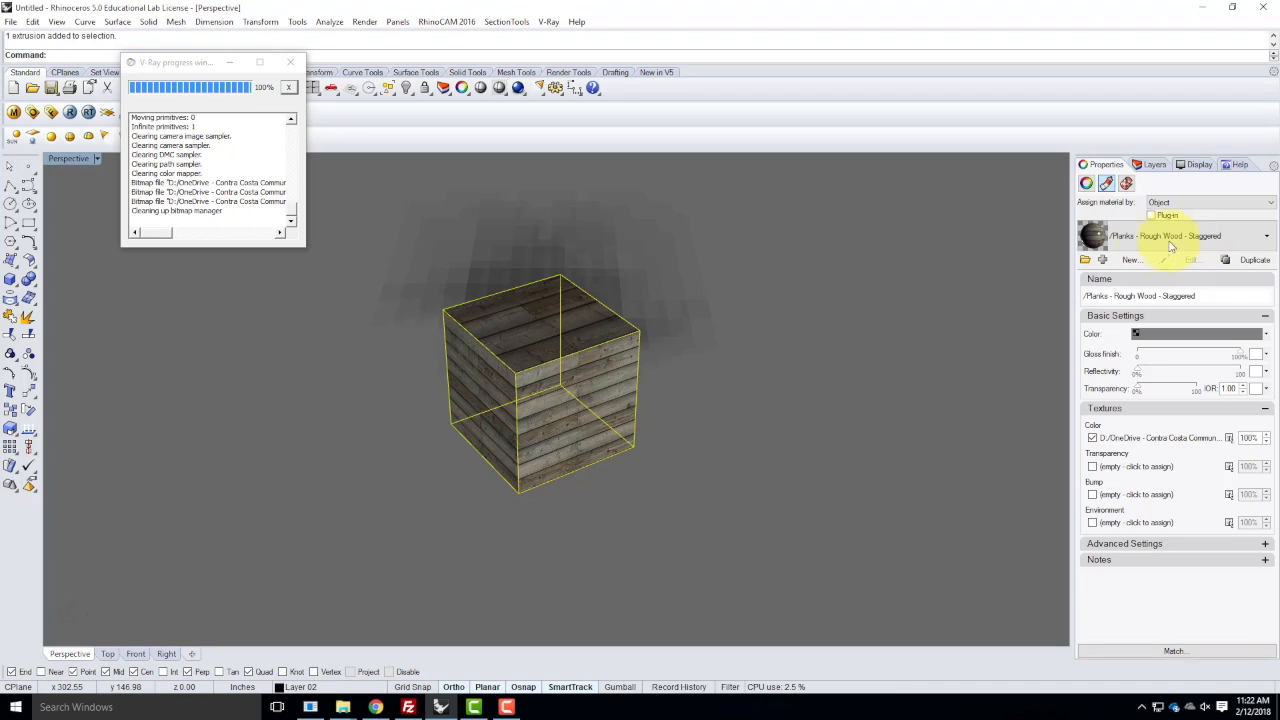
left_click(1127, 185)
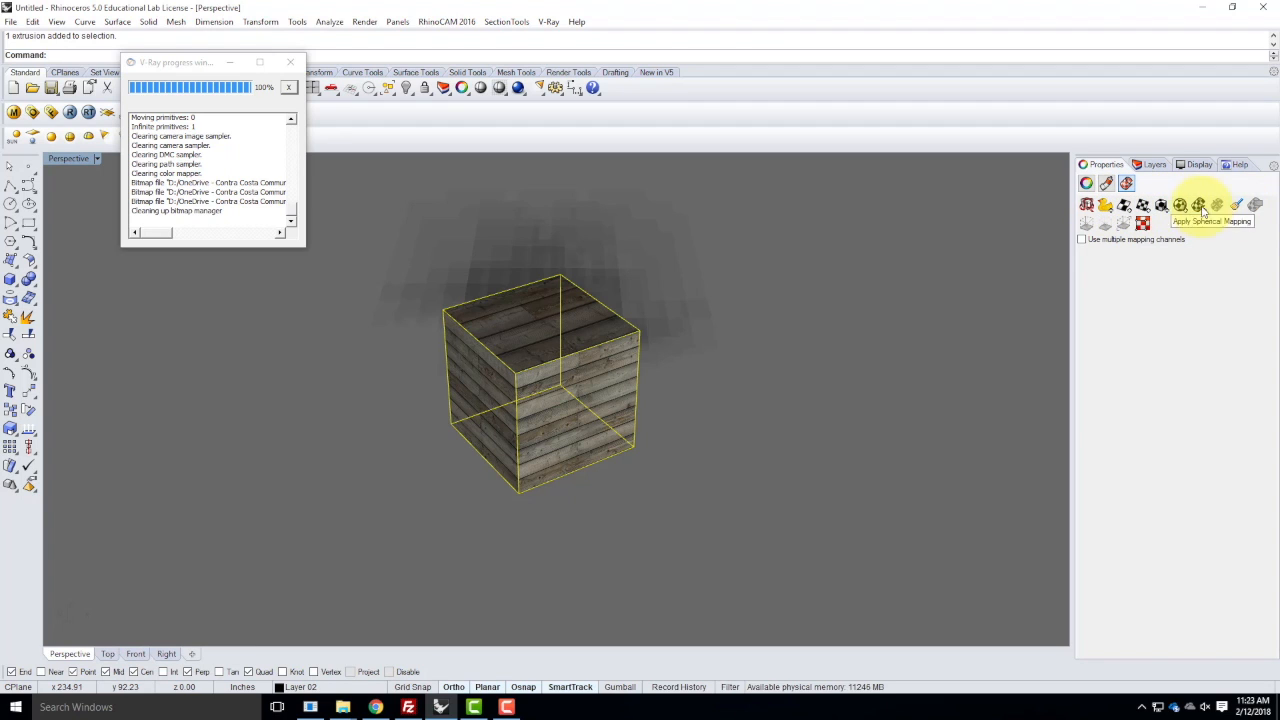
- Apply a planar UV texture mapping to the cube, with the plane spanning opposite corners of its top face
left_click(1143, 206)
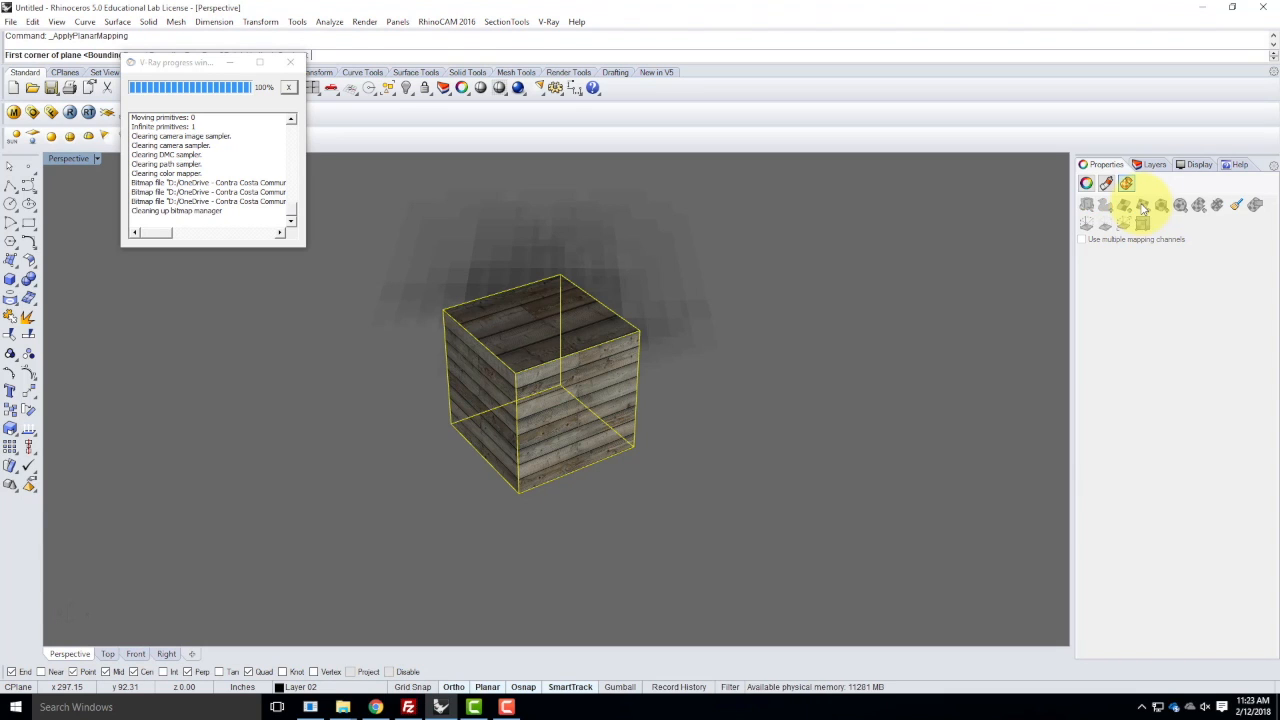
left_click_drag(182, 68, 135, 173)
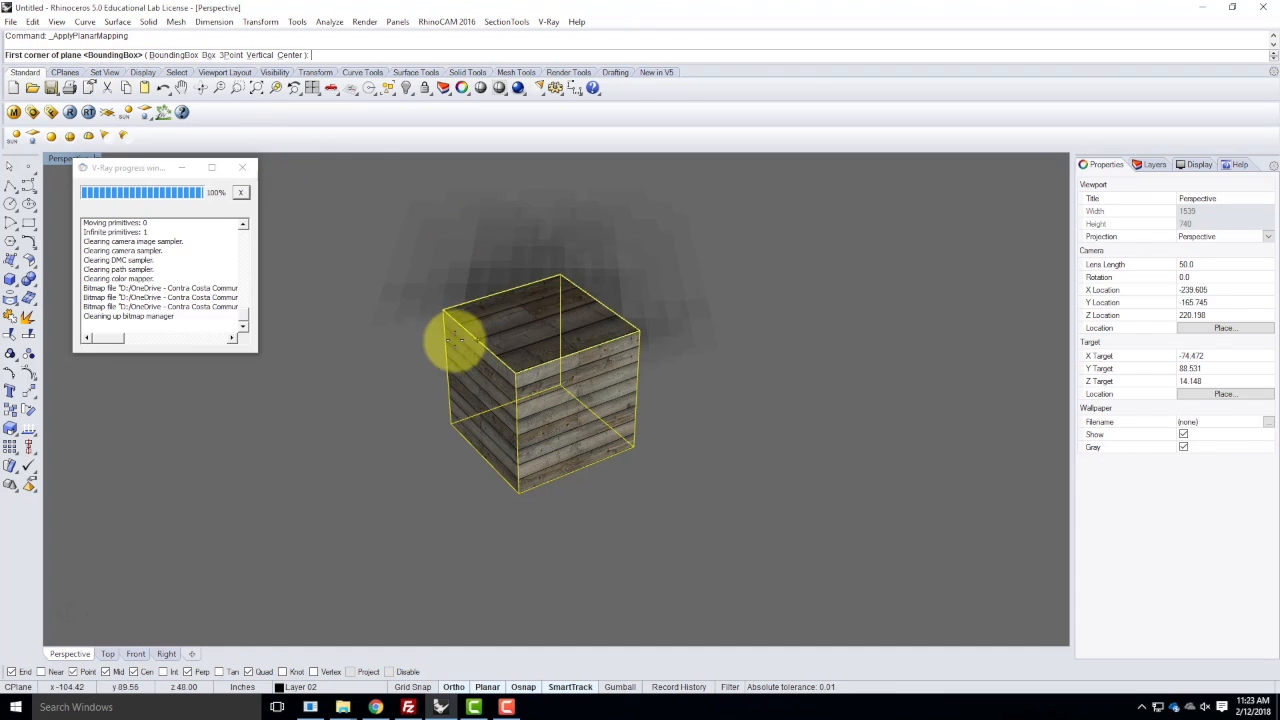
left_click(437, 306)
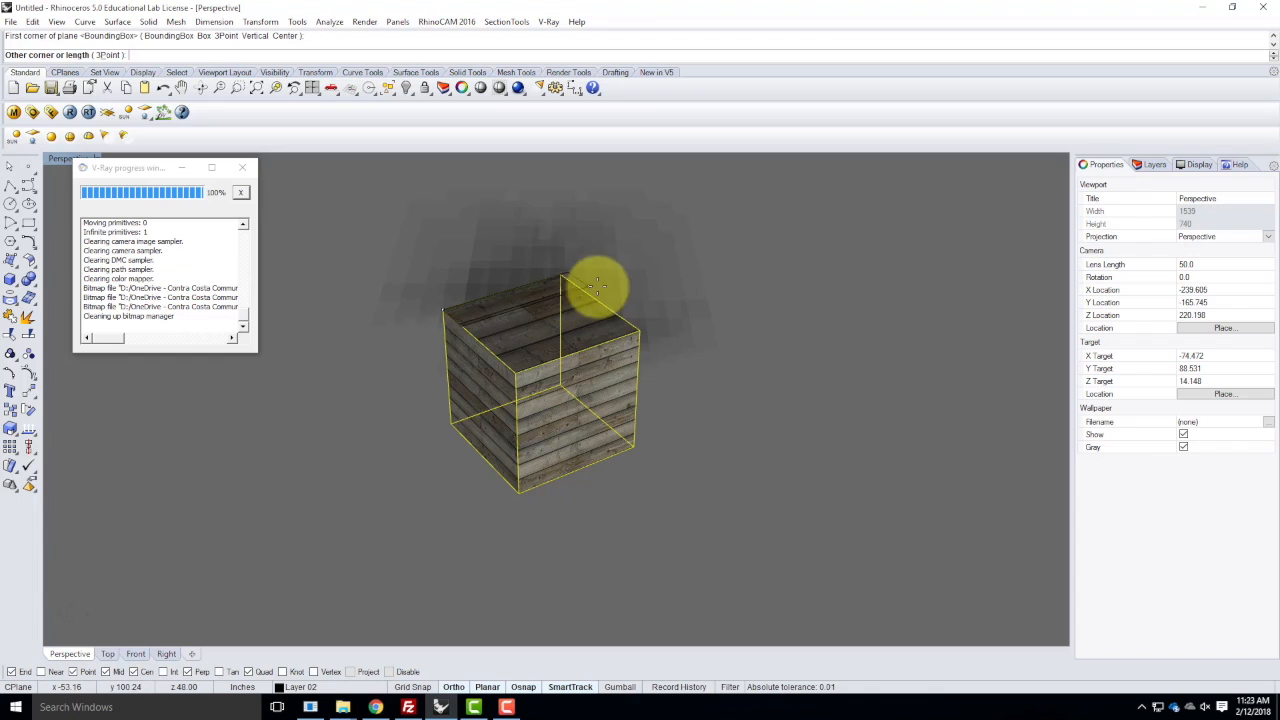
left_click(638, 327)
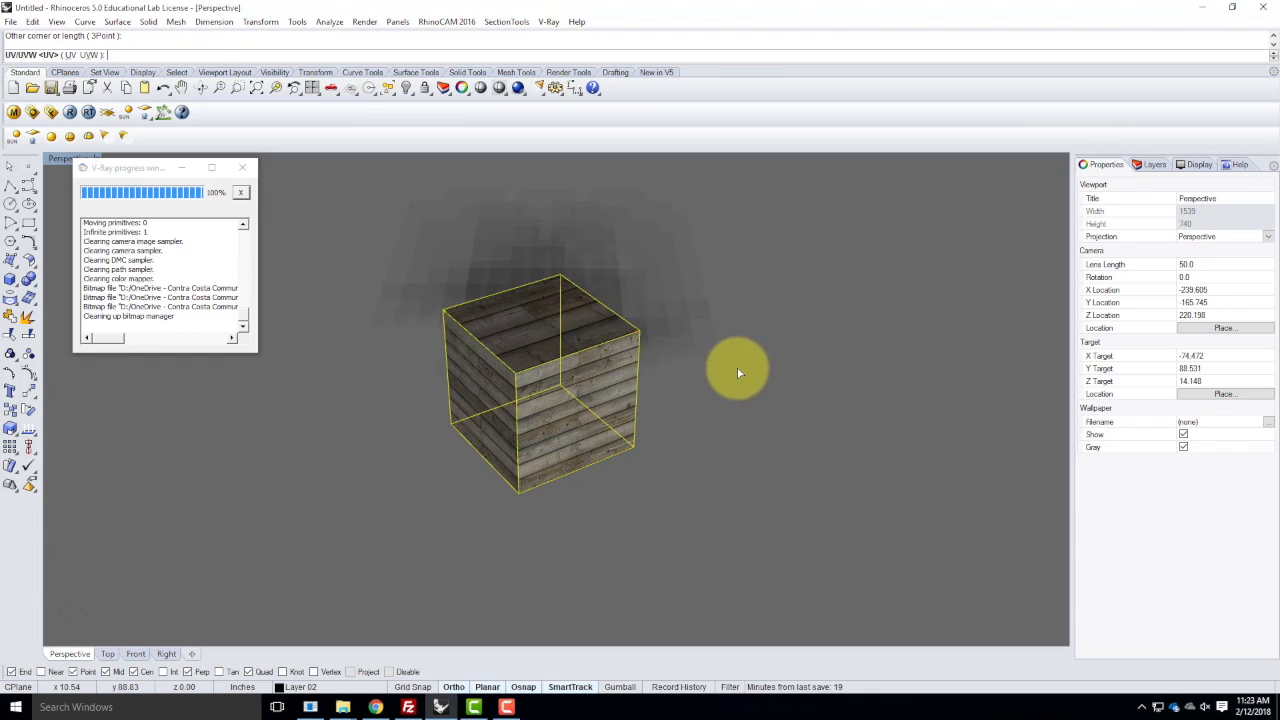
key("Return")
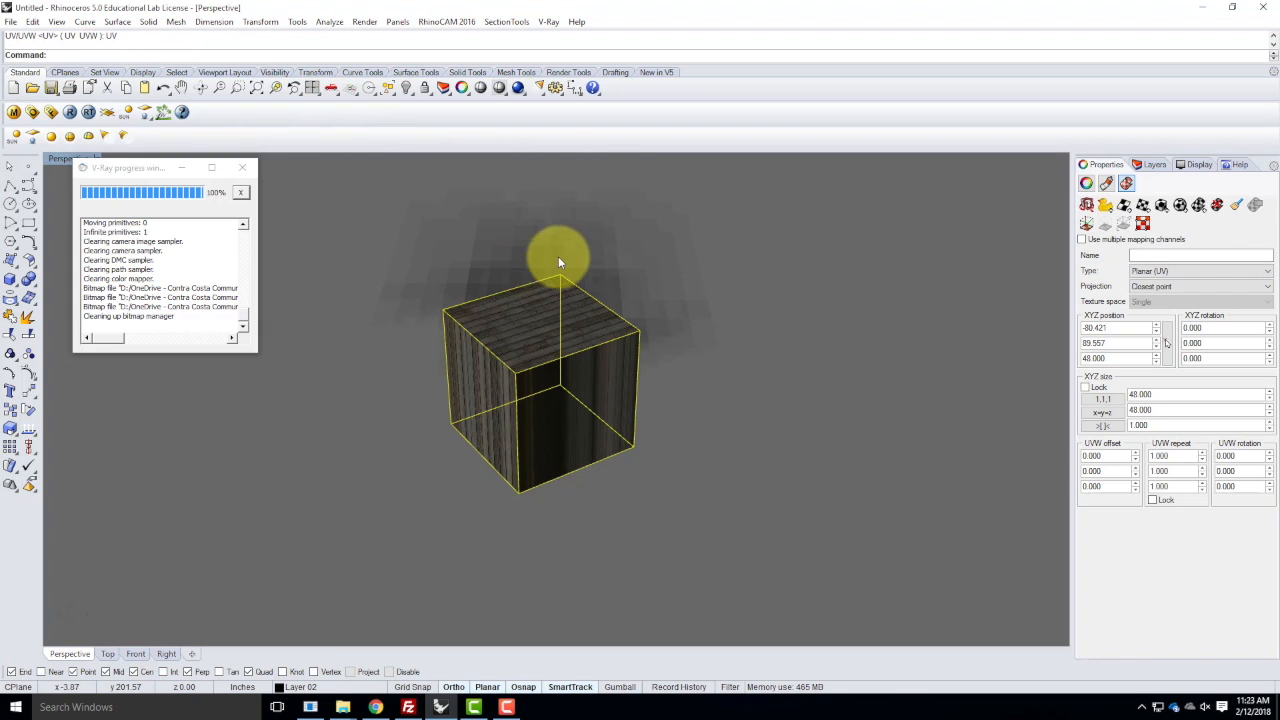
- Deselect the cube and examine how the planar-mapped planks look on its top face and along its sides
left_click(446, 212)
right_click_drag(417, 314, 614, 345)
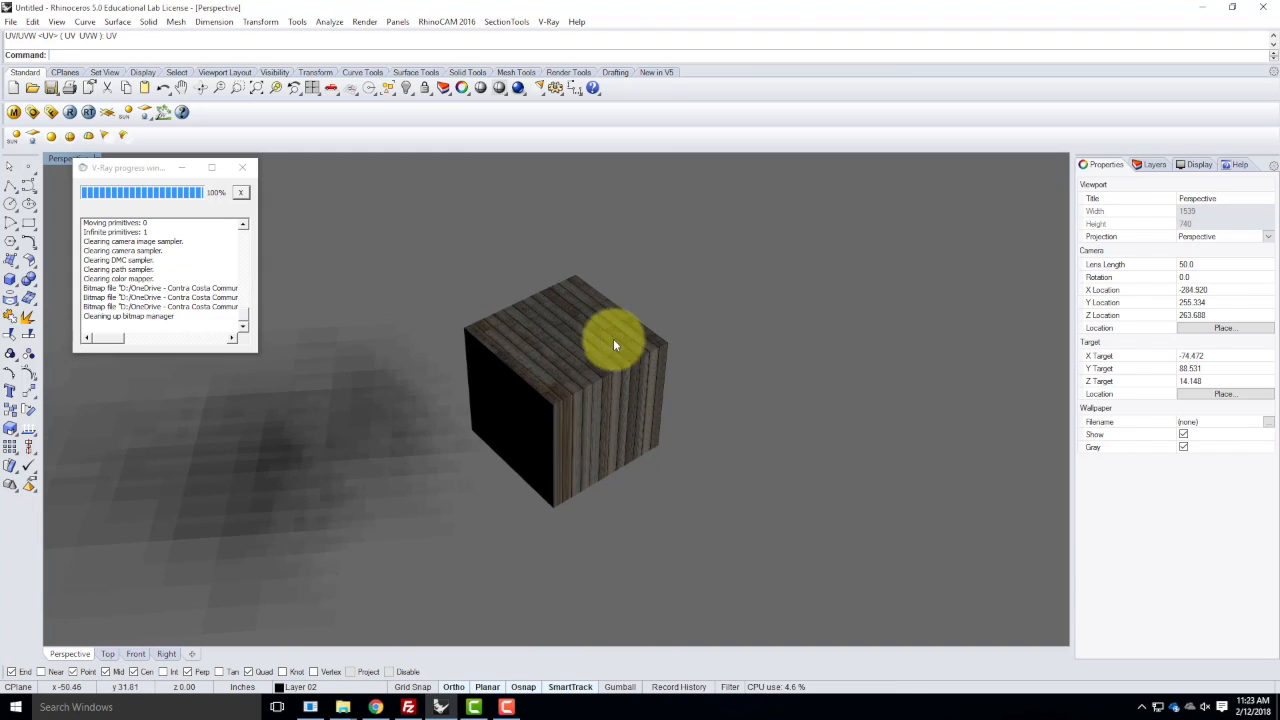
scroll(562, 366, "up", 4)
right_click_drag(727, 332, 548, 407)
scroll(498, 380, "up", 5)
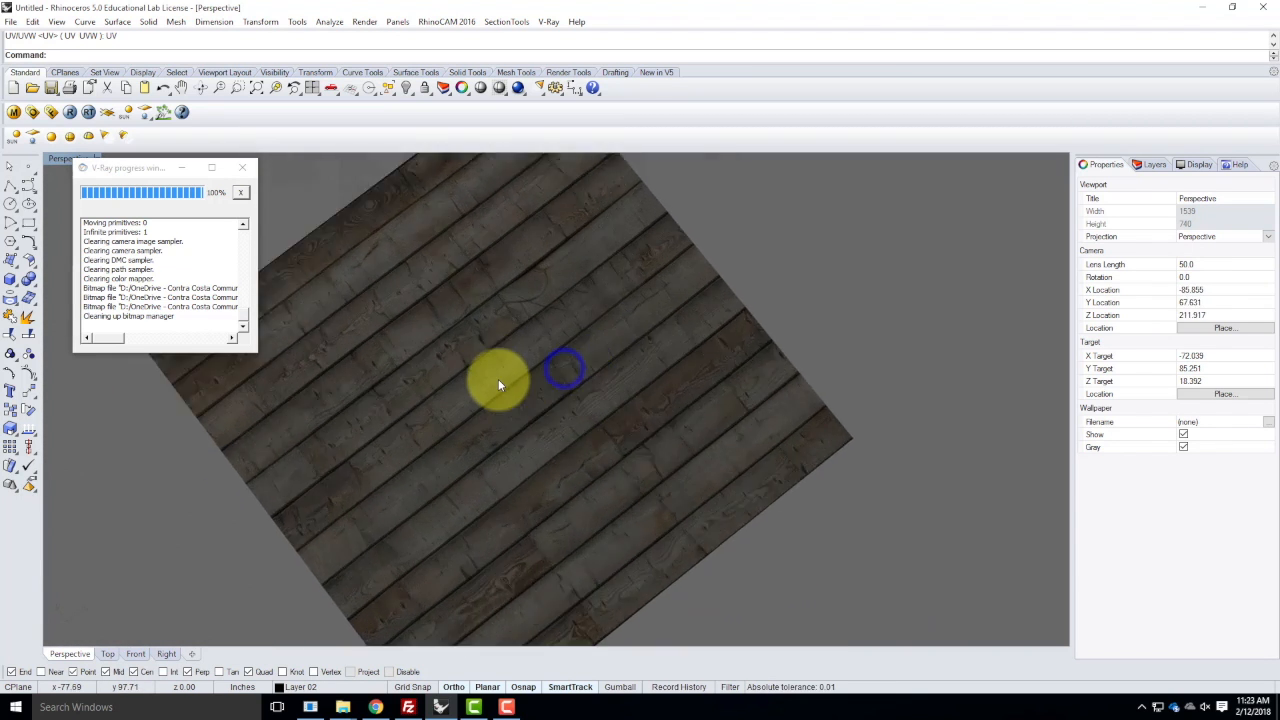
scroll(687, 392, "down", 5)
right_click_drag(687, 392, 592, 284)
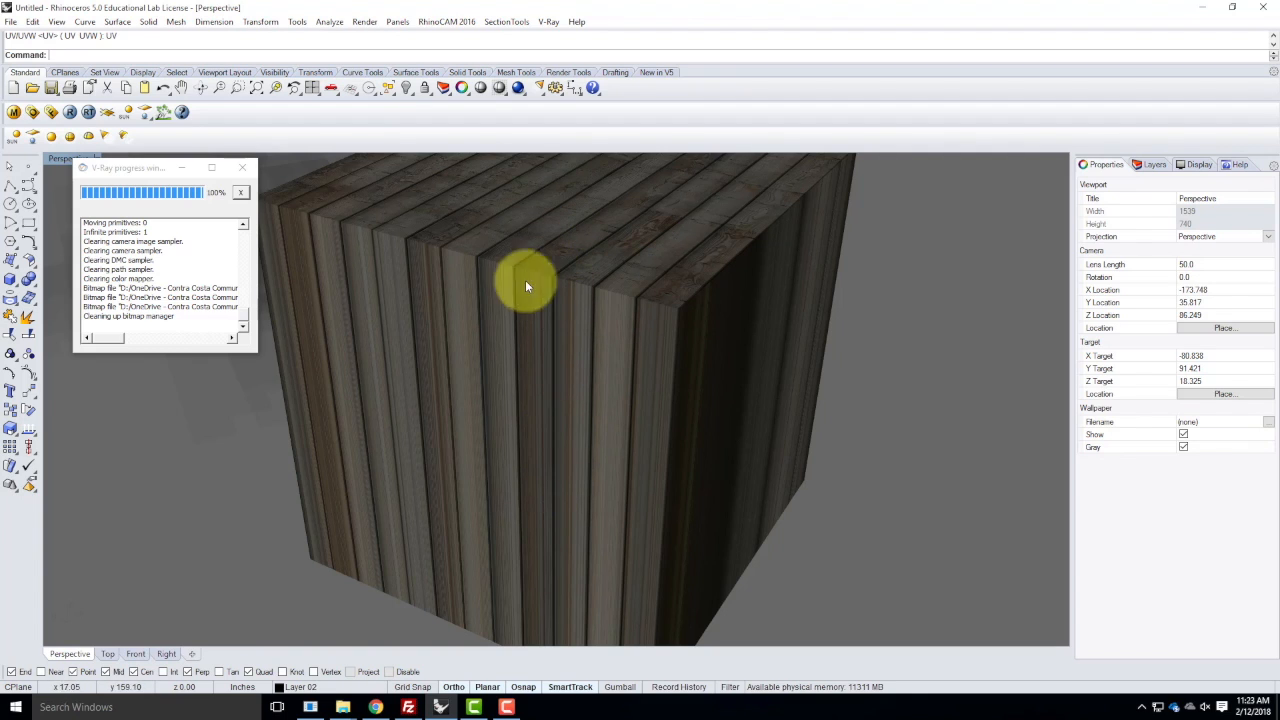
- Turn off the Light layer under Environment
left_click(1150, 164)
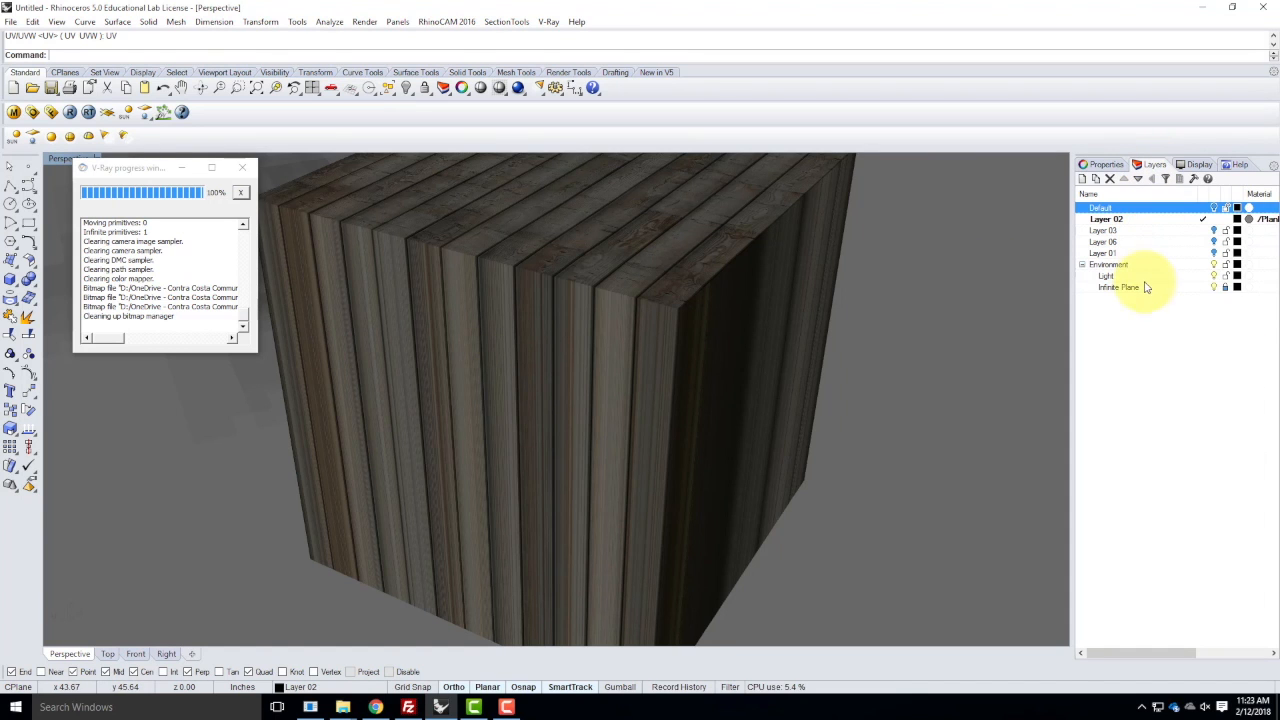
left_click(1214, 277)
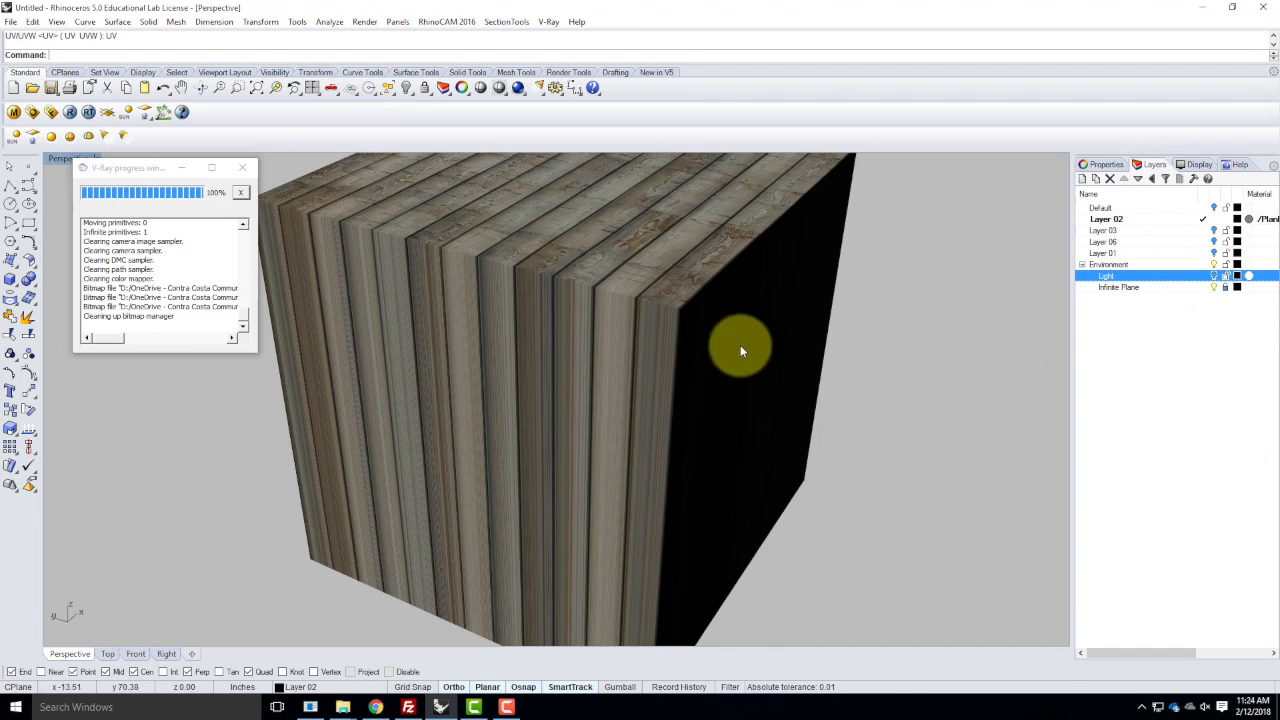
- Inspect how the planar projection carries the plank texture over the cube's top edges and down its side faces
right_click_drag(534, 377, 426, 238)
scroll(482, 232, "up", 5)
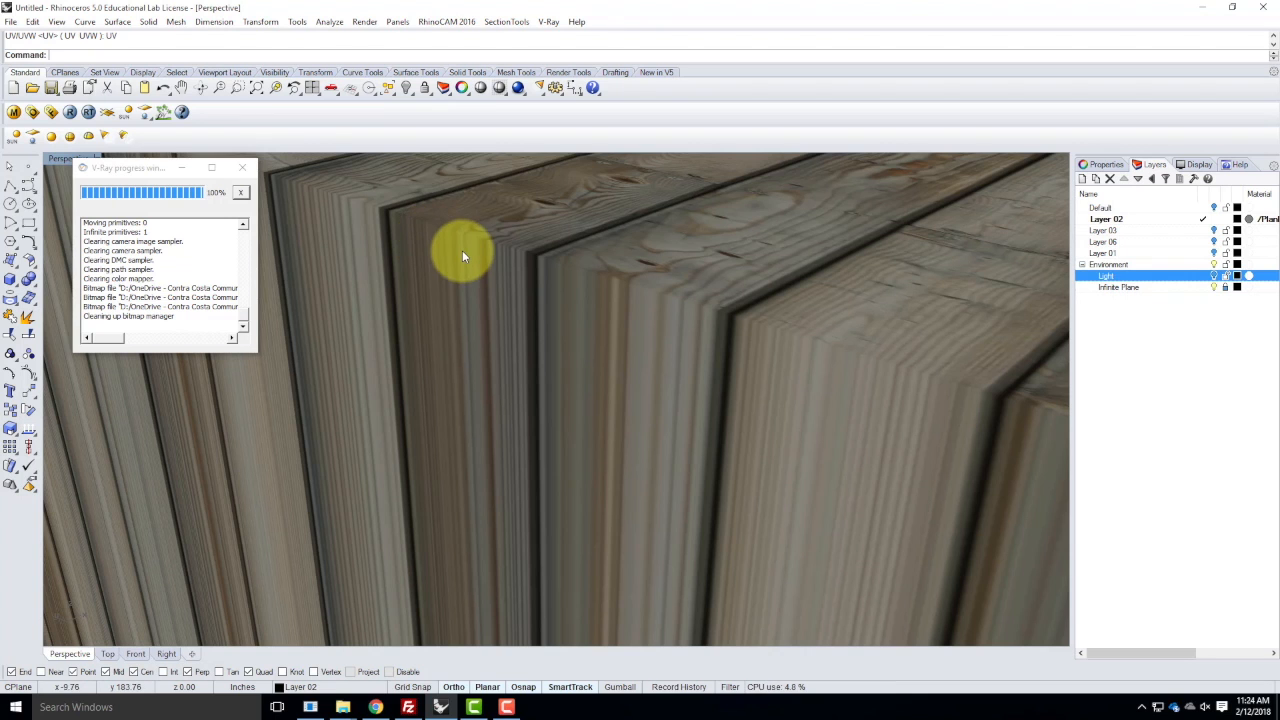
scroll(444, 516, "down", 10)
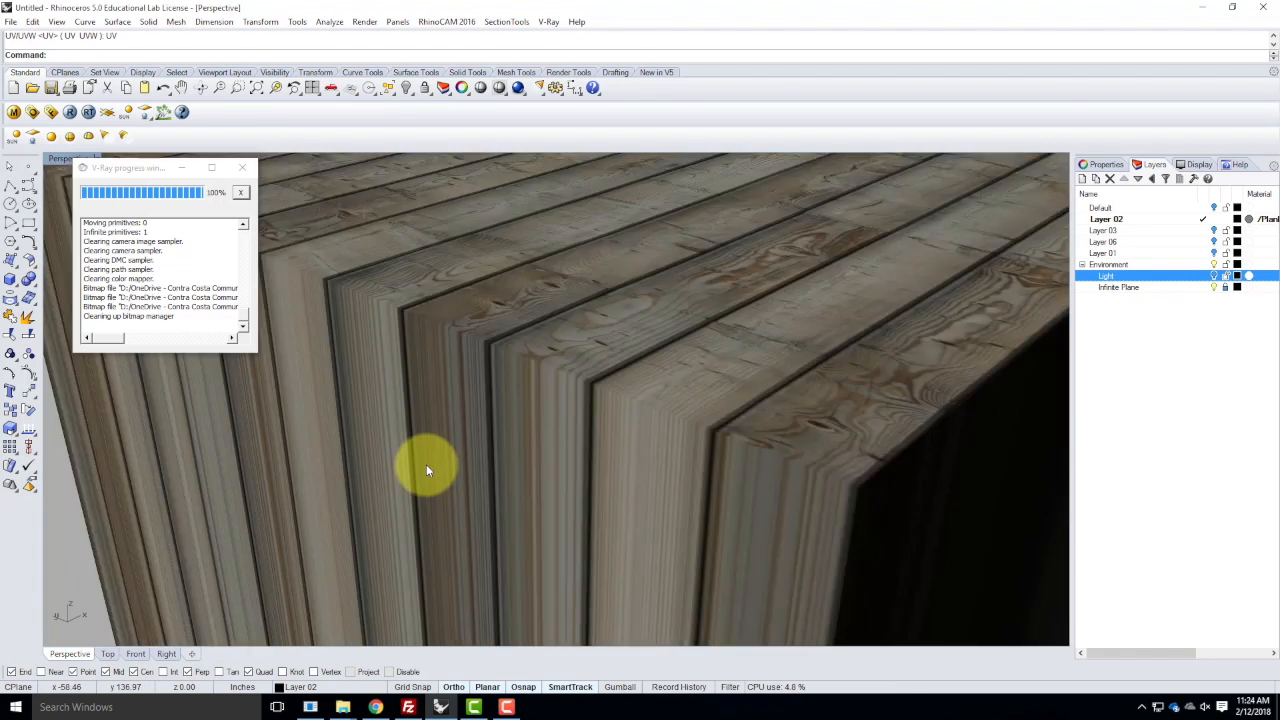
scroll(596, 422, "down", 1)
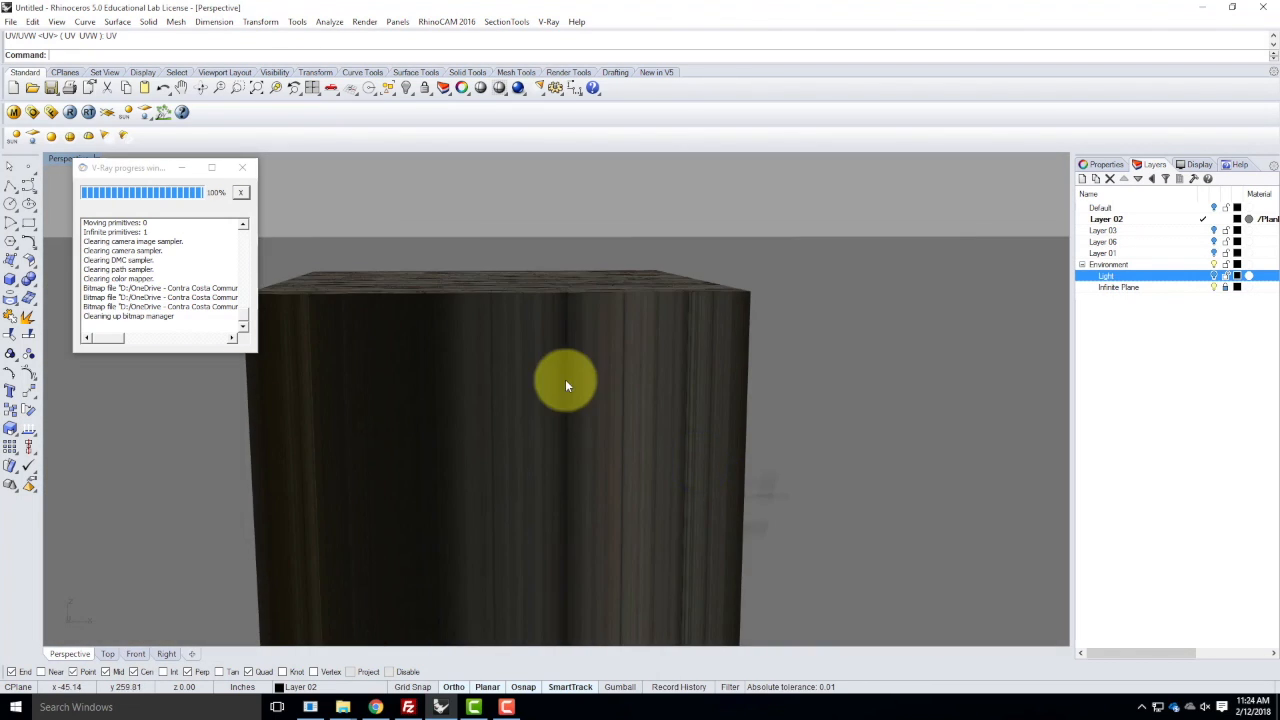
right_click_drag(566, 296, 551, 314)
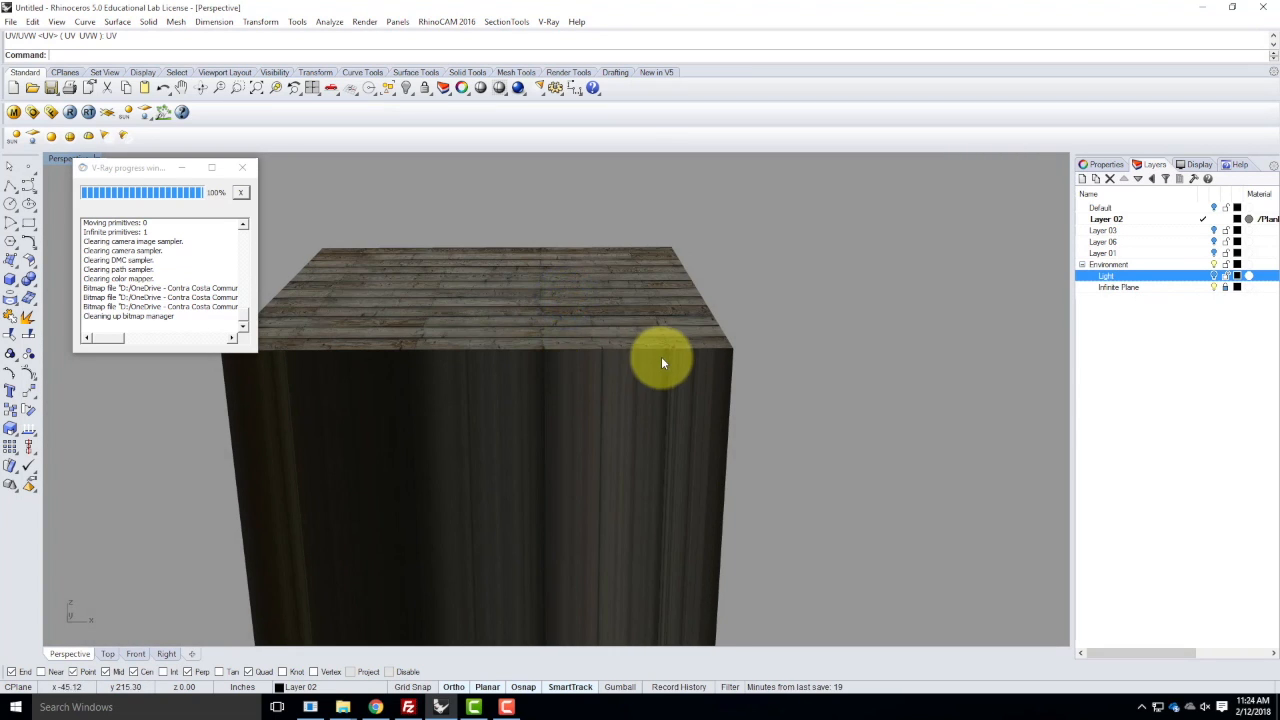
scroll(650, 362, "up", 2)
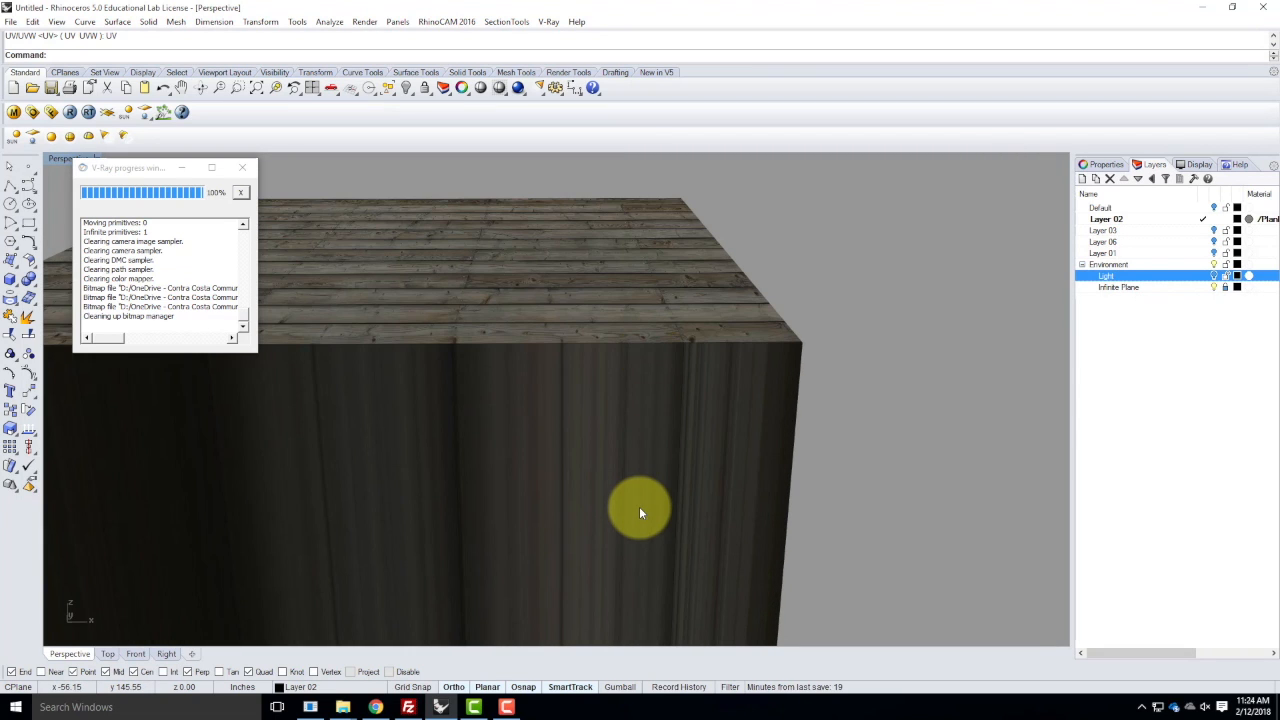
scroll(649, 414, "down", 3)
right_click_drag(630, 405, 534, 415)
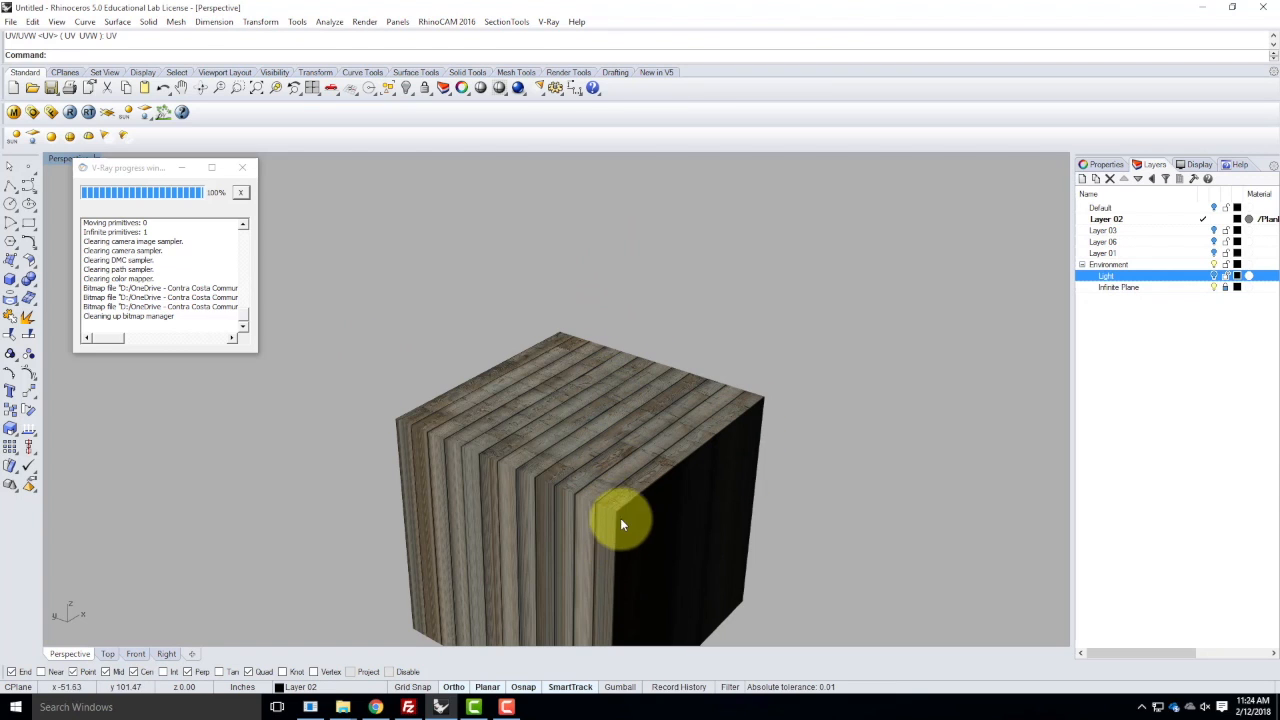
scroll(580, 440, "down", 1)
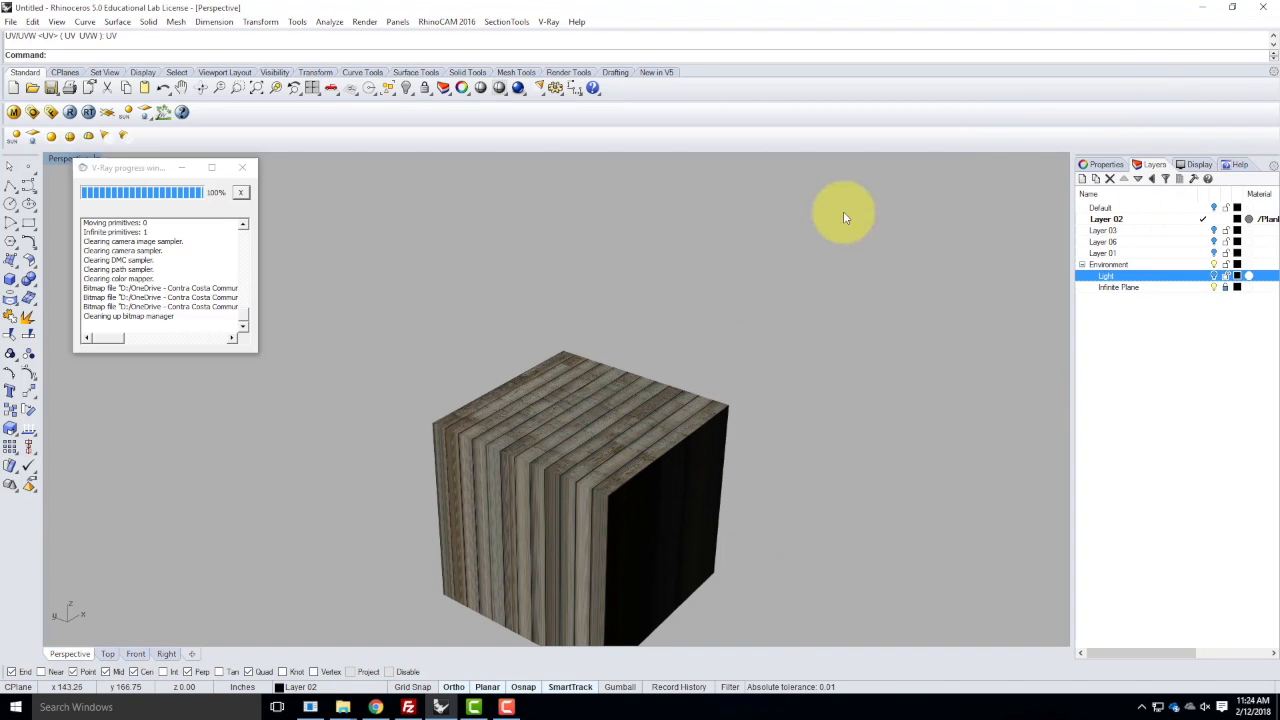
- Select the cube and remove its planar texture mapping
left_click(1104, 165)
left_click(1152, 165)
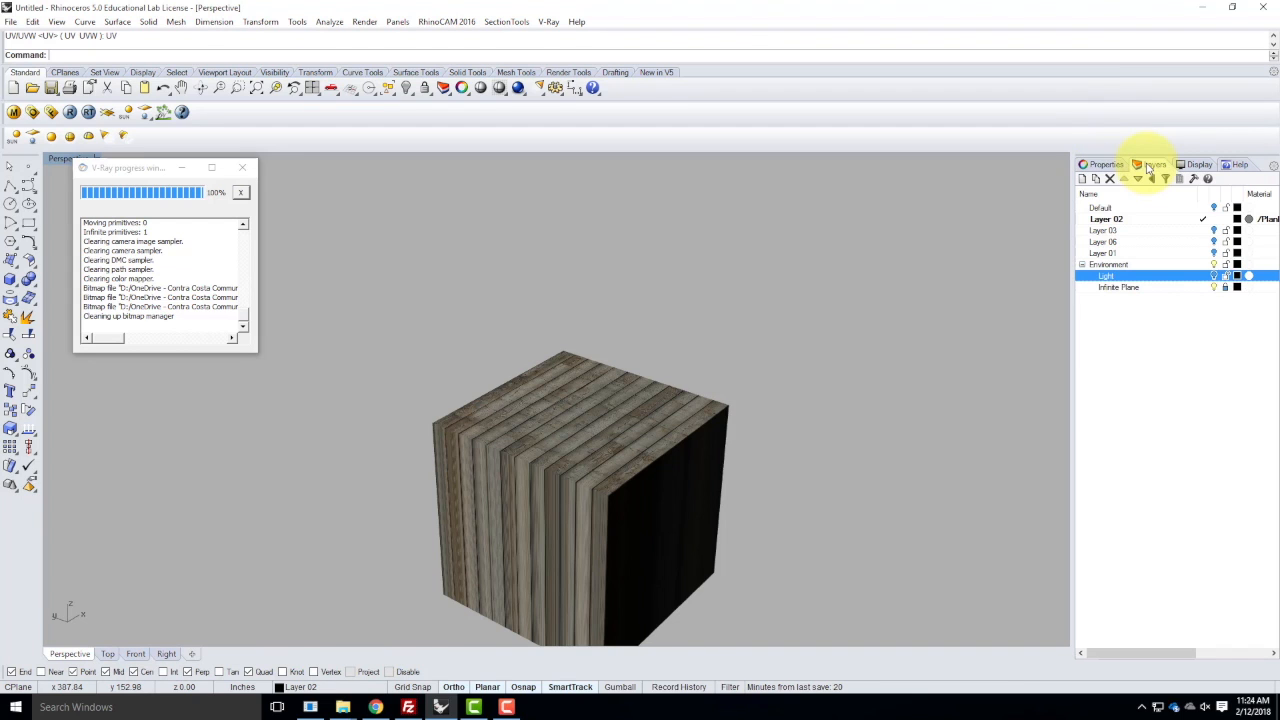
left_click(1104, 165)
left_click(598, 428)
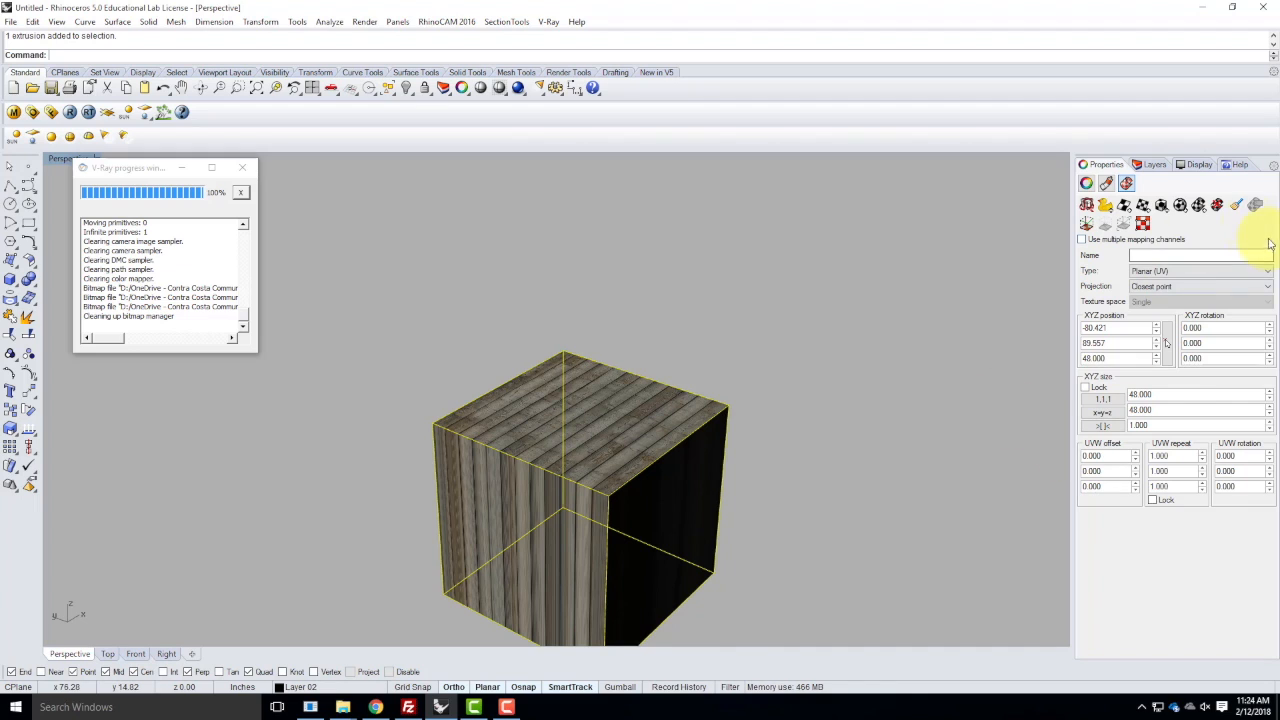
left_click(1217, 205)
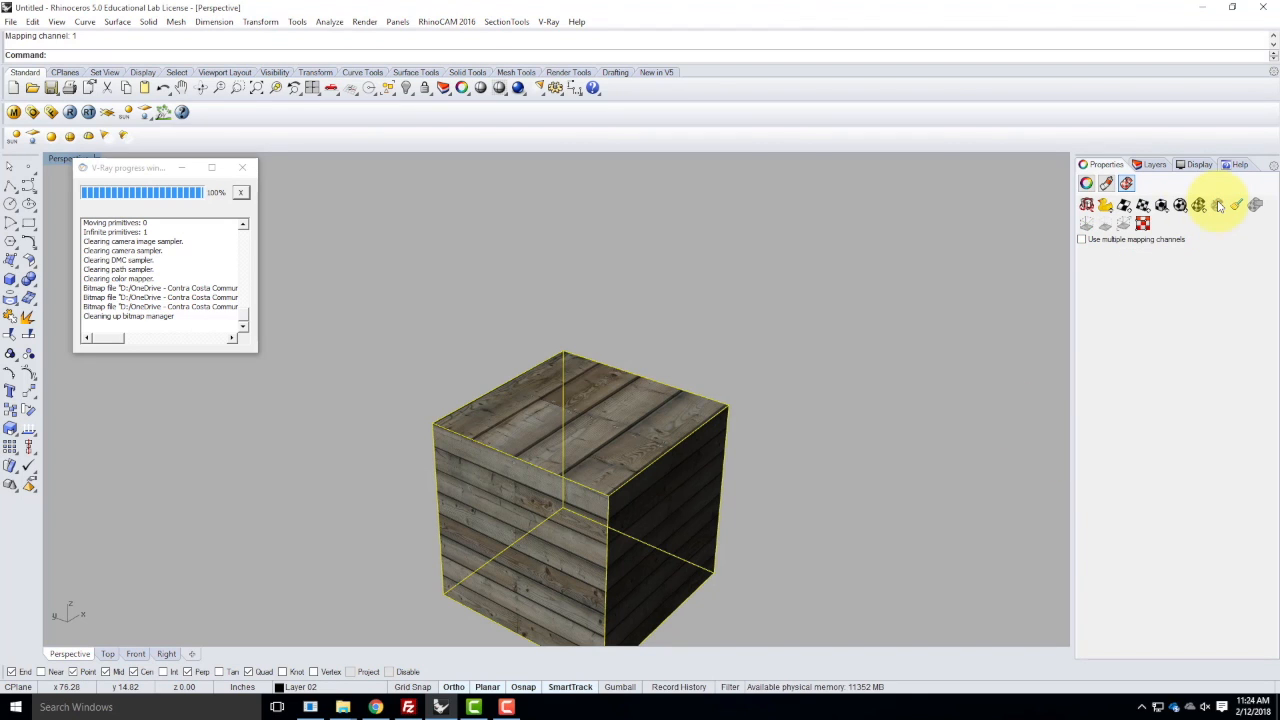
- Apply a capped box texture mapping to the cube using its bounding box and the World coordinate system
left_click(1161, 205)
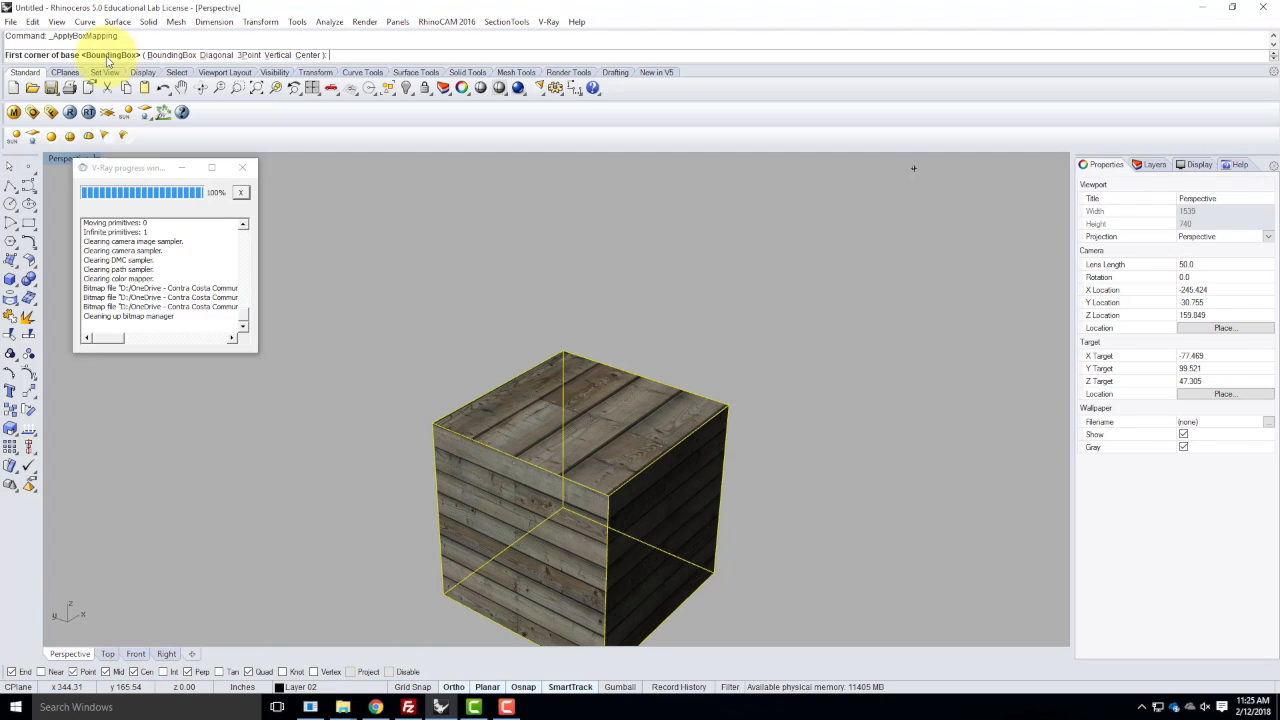
left_click(160, 56)
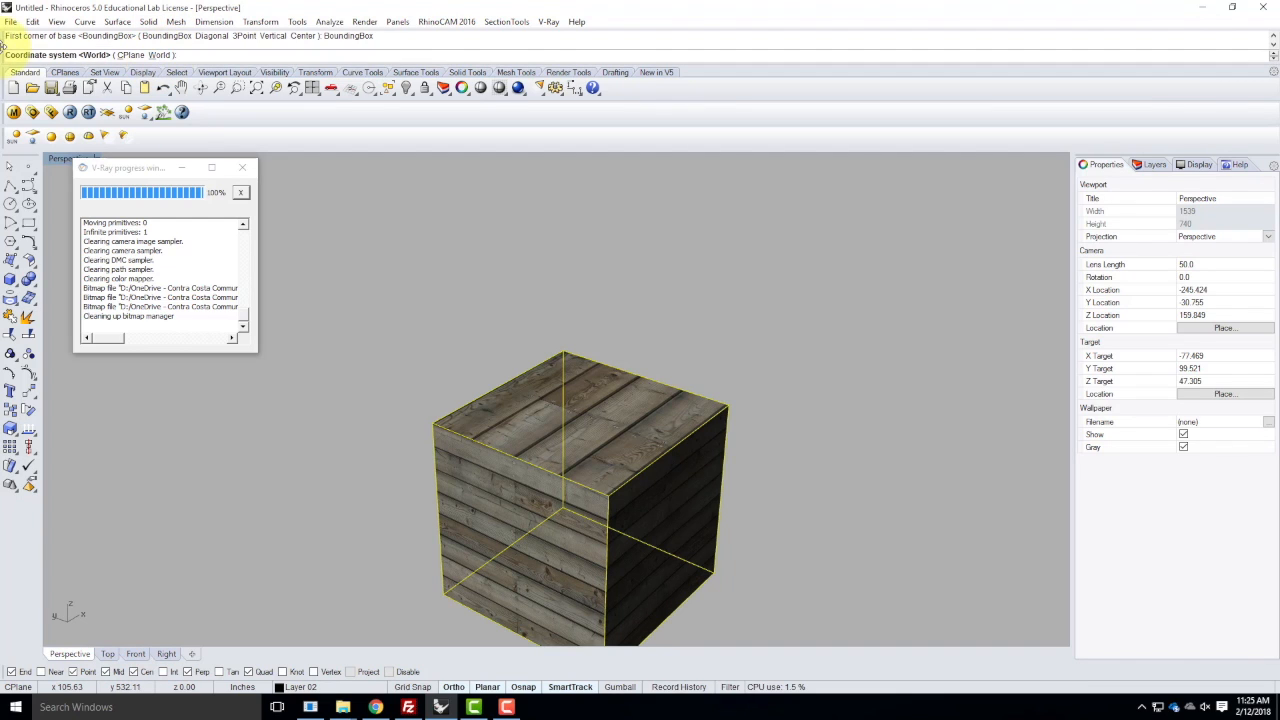
left_click(160, 56)
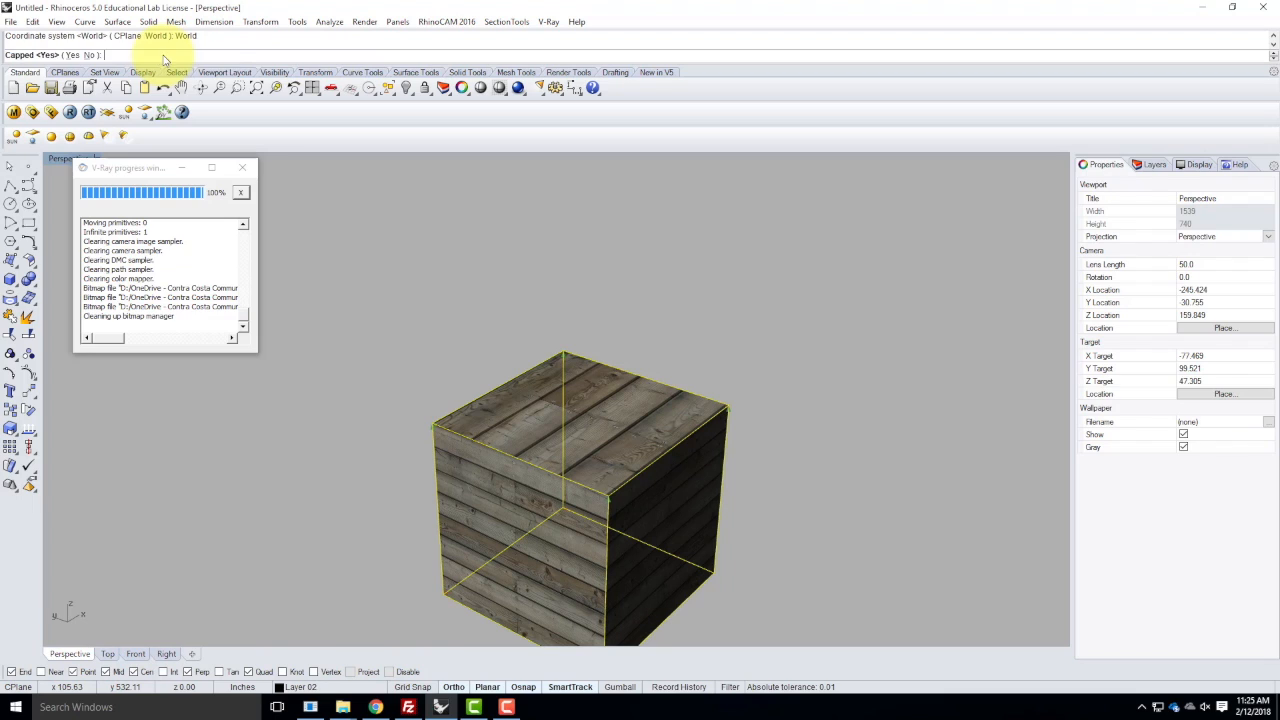
left_click(72, 55)
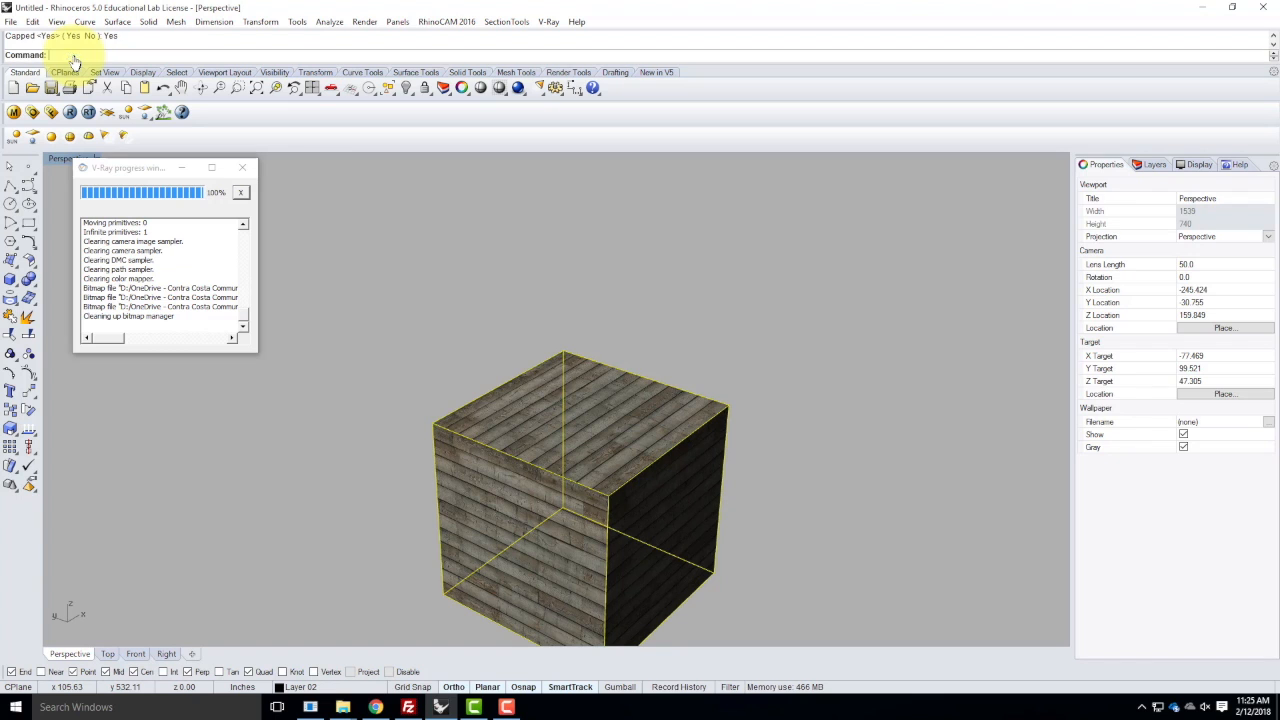
- Examine how the box-mapped planks run and meet across the cube's top and side faces, and reselect the cube
left_click(728, 345)
right_click_drag(480, 428, 651, 439)
scroll(502, 420, "up", 5)
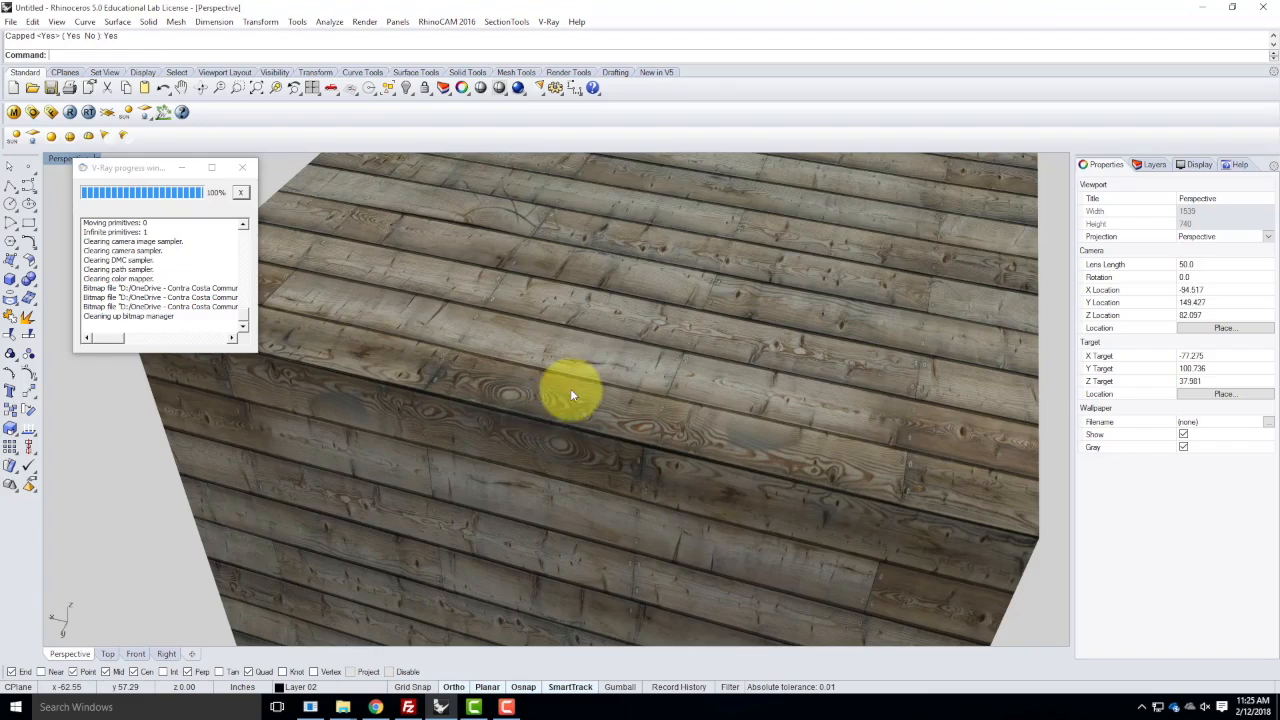
scroll(566, 389, "down", 5)
right_click_drag(580, 400, 648, 370)
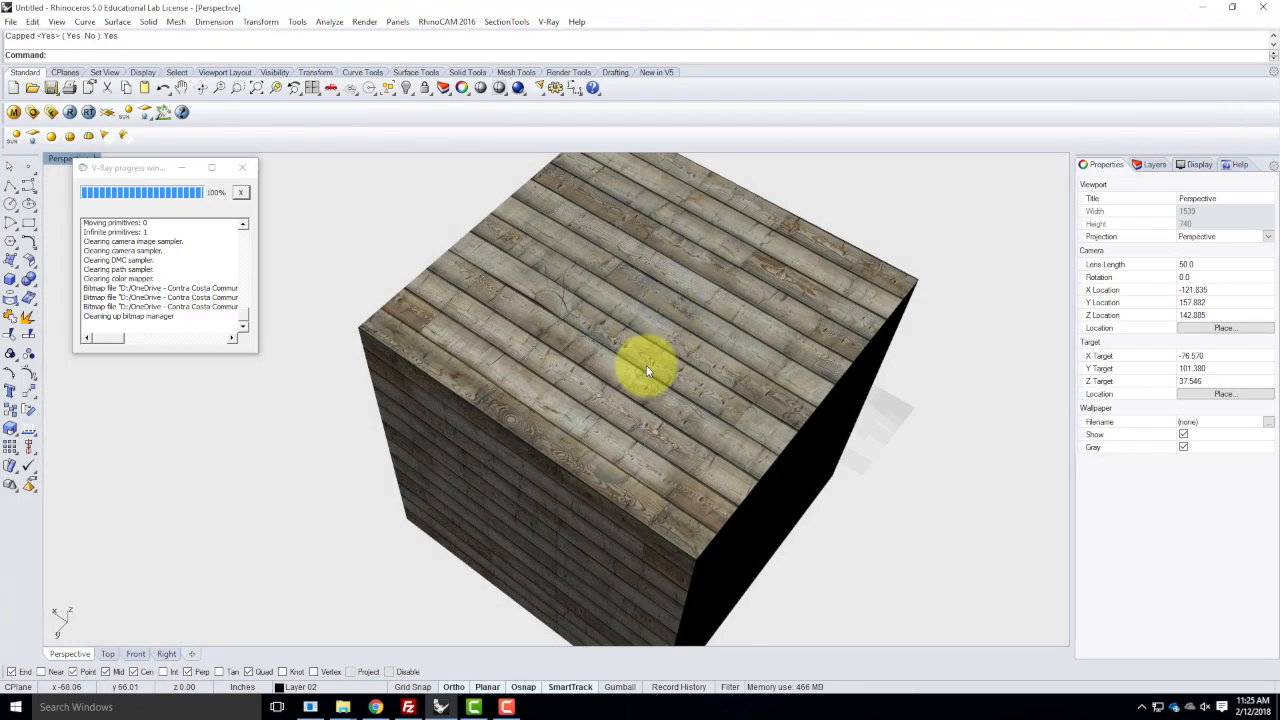
scroll(606, 372, "down", 5)
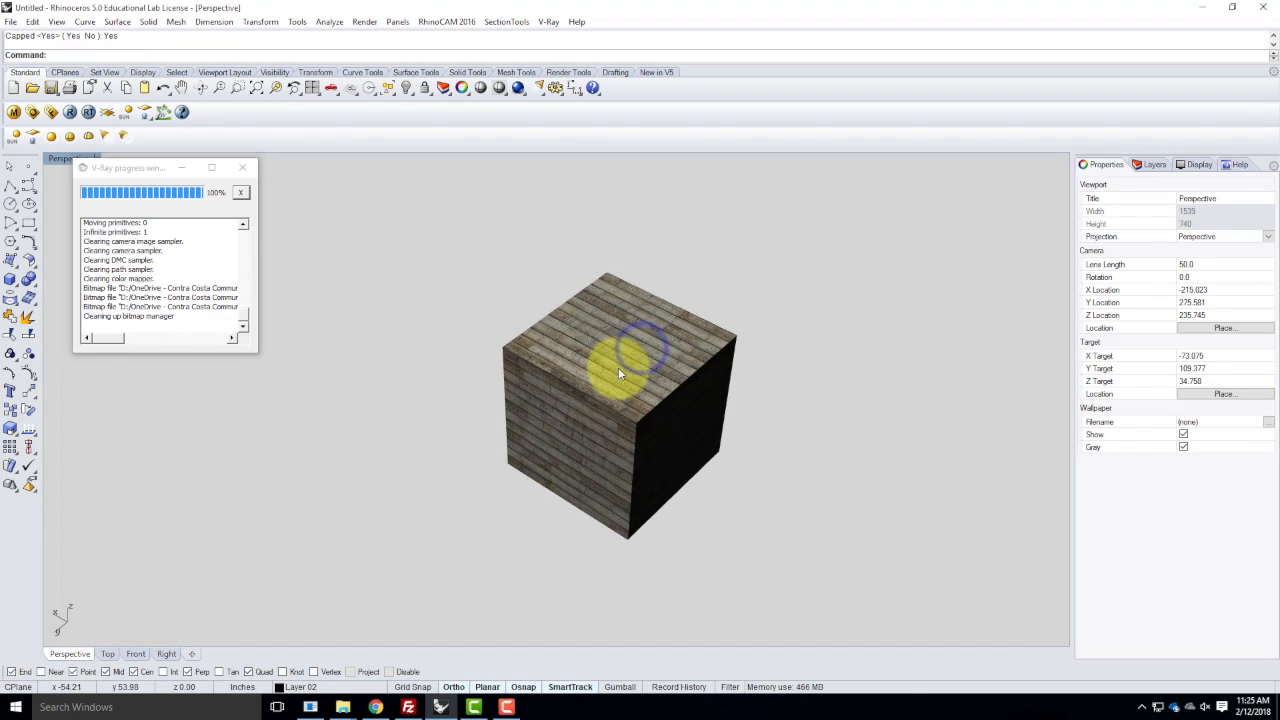
scroll(650, 369, "up", 5)
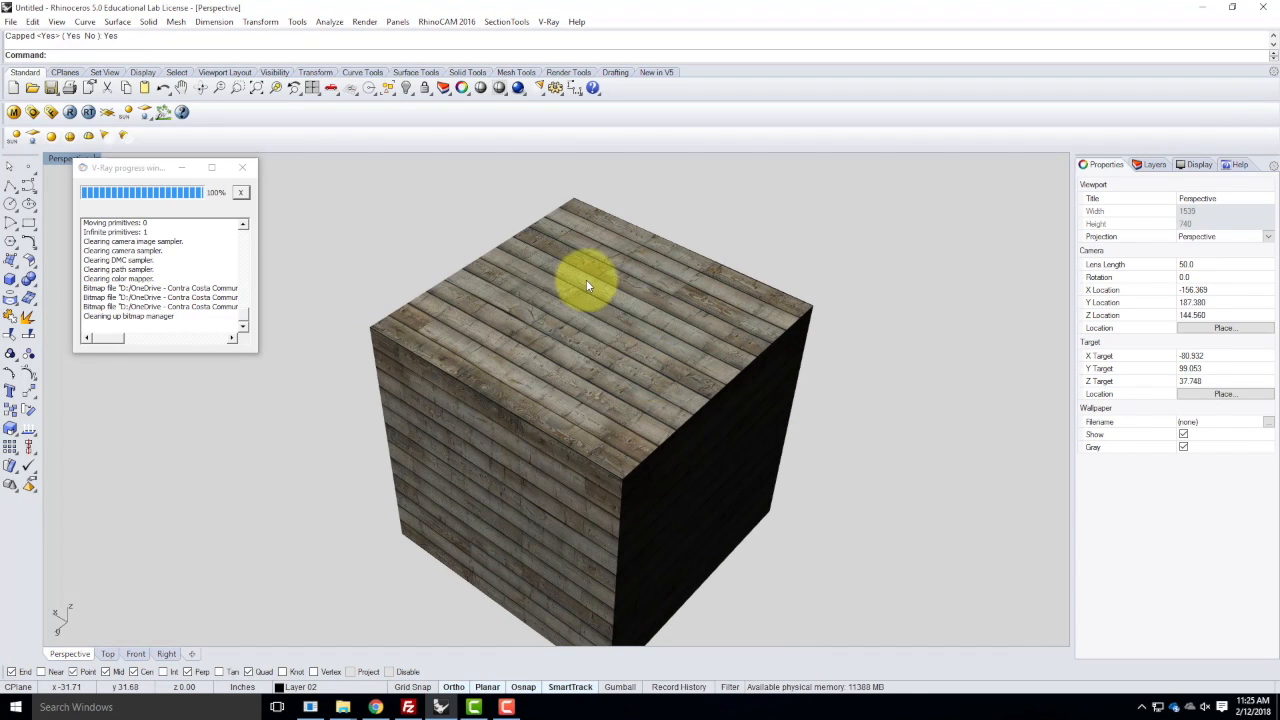
left_click(594, 344)
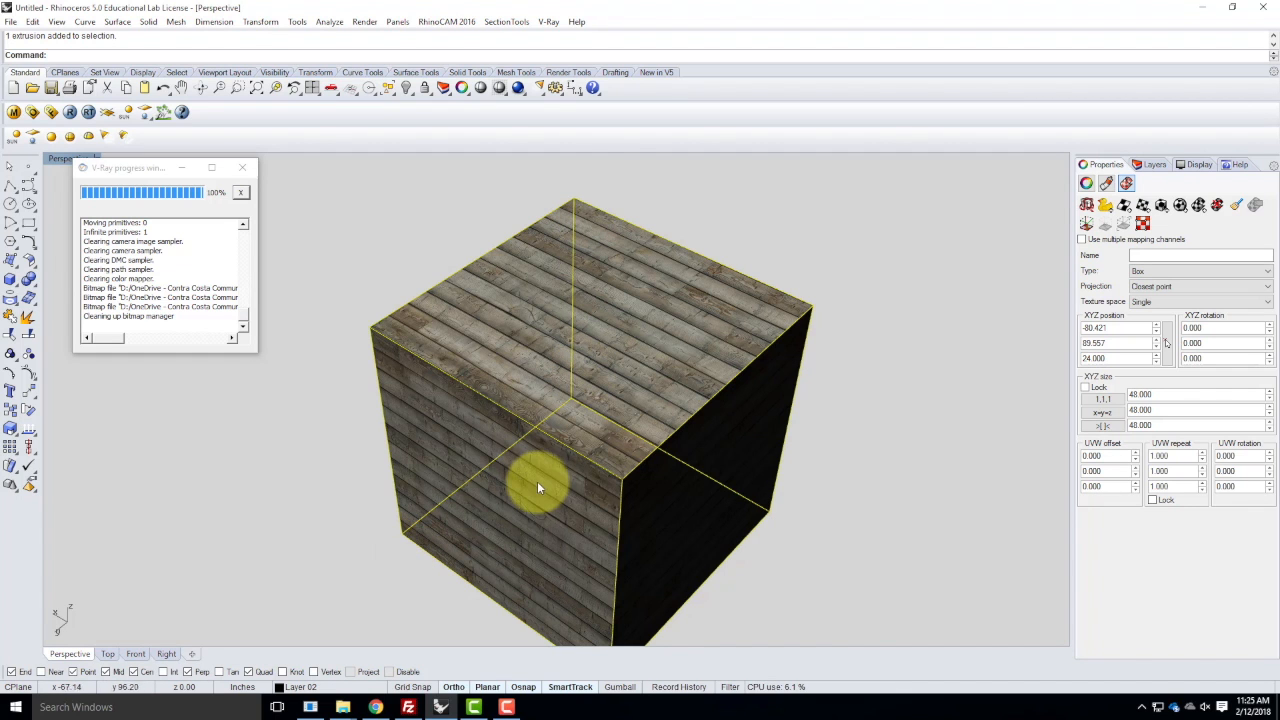
right_click_drag(538, 481, 571, 420)
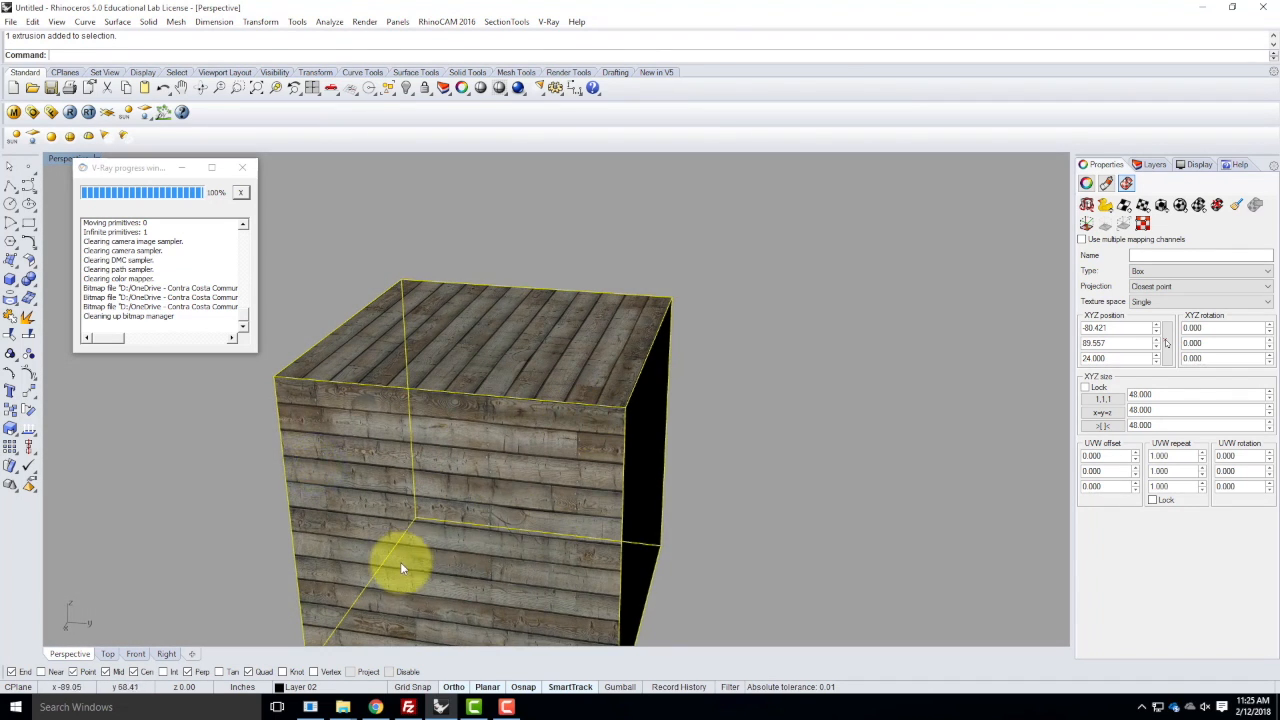
- Examine how the box-mapped planks run and meet on the cube's top and side faces from several angles
right_click_drag(583, 380, 418, 430)
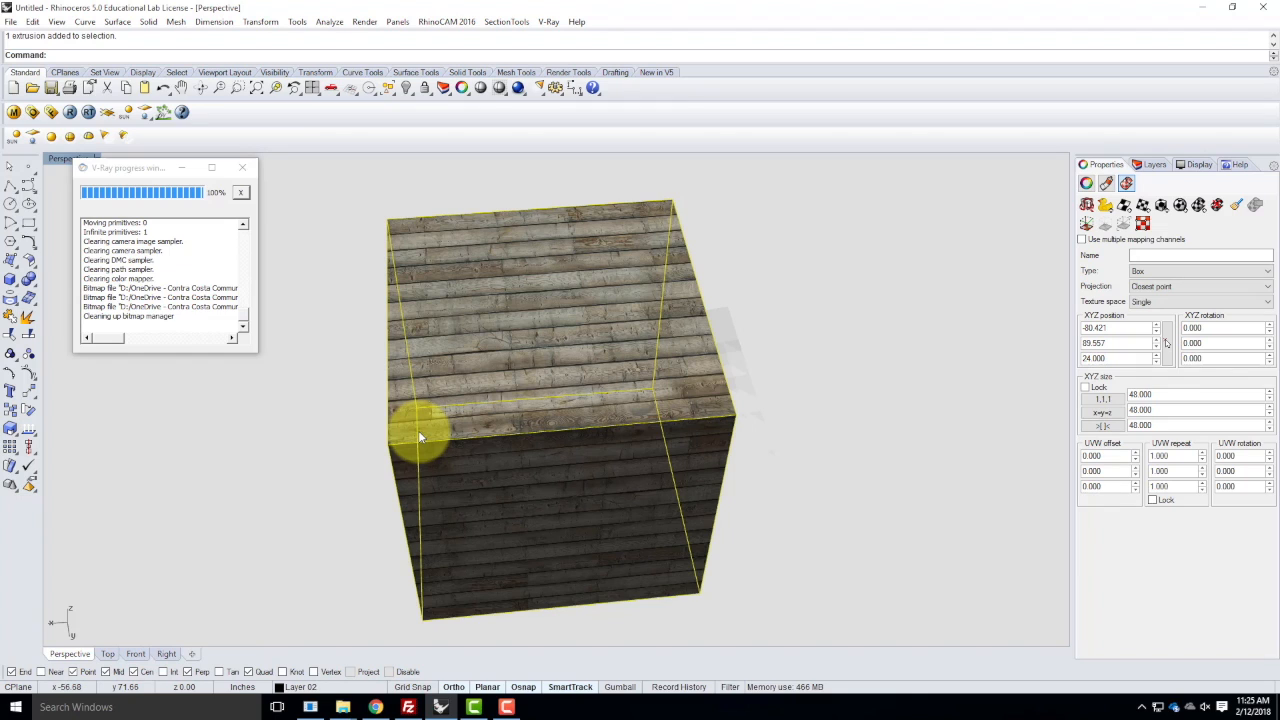
left_click(1152, 164)
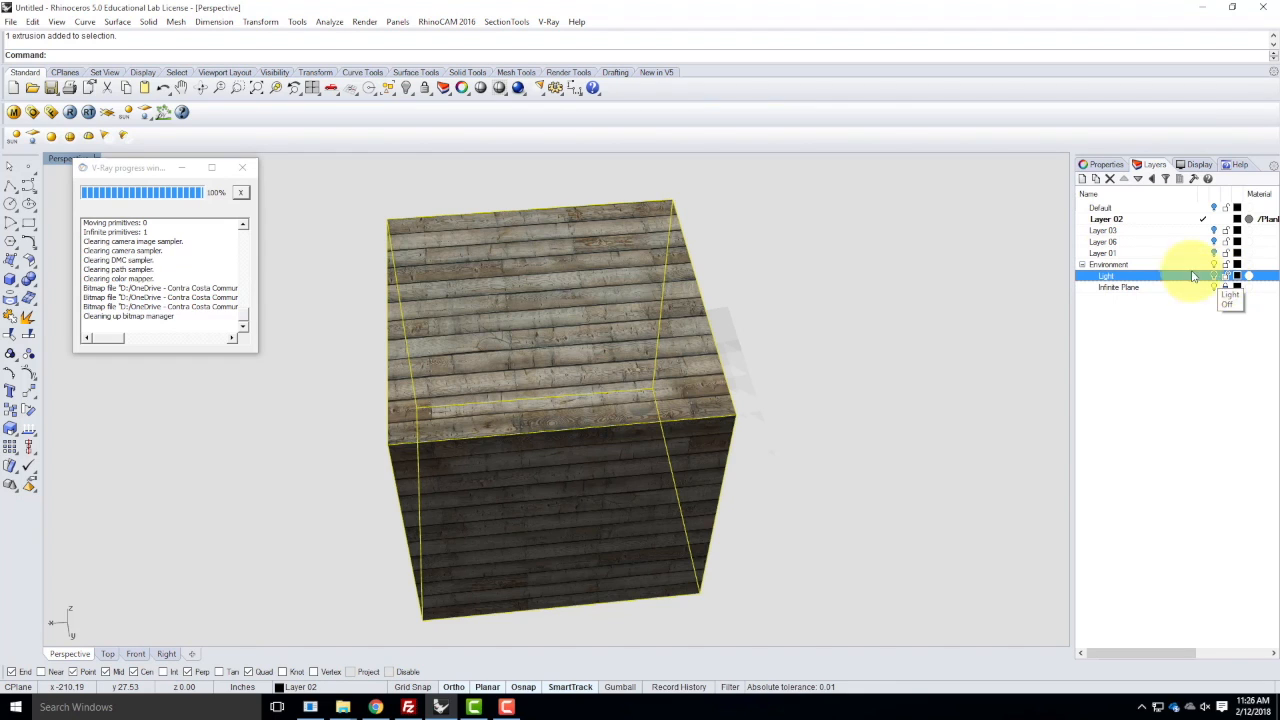
left_click(1100, 165)
right_click_drag(385, 367, 630, 290)
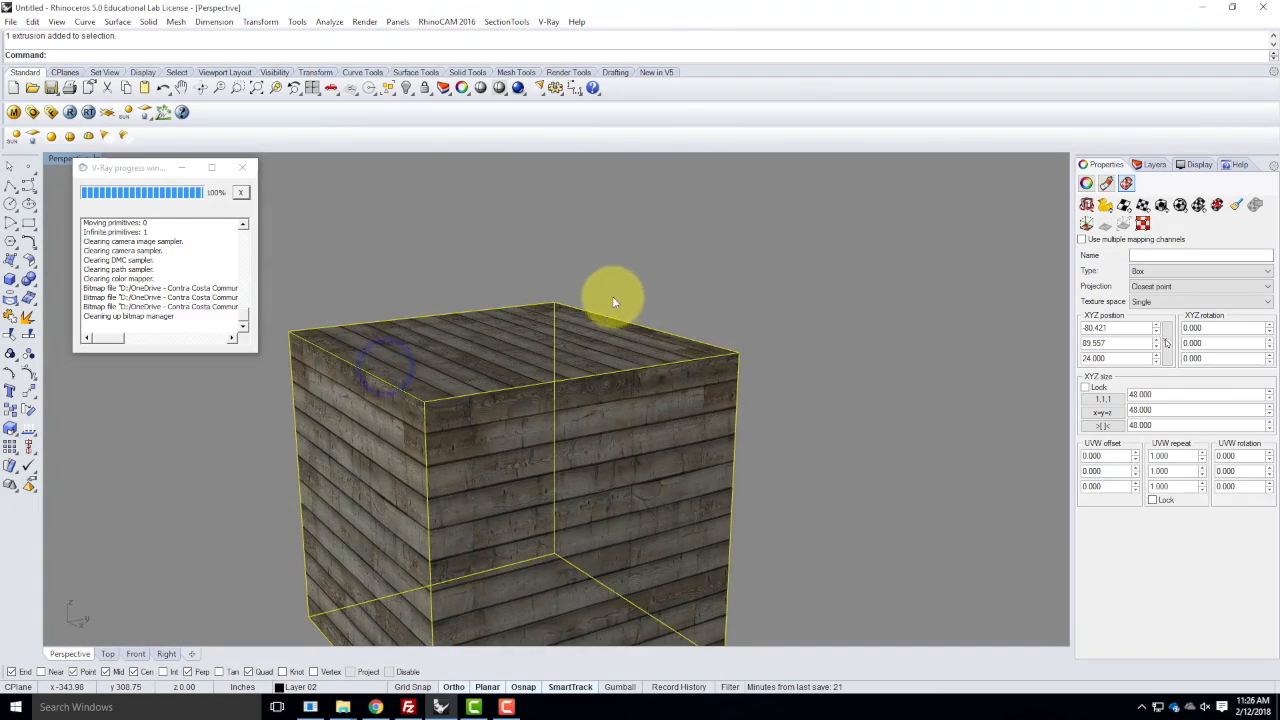
scroll(493, 363, "down", 5)
scroll(494, 363, "up", 6)
right_click_drag(537, 360, 570, 413)
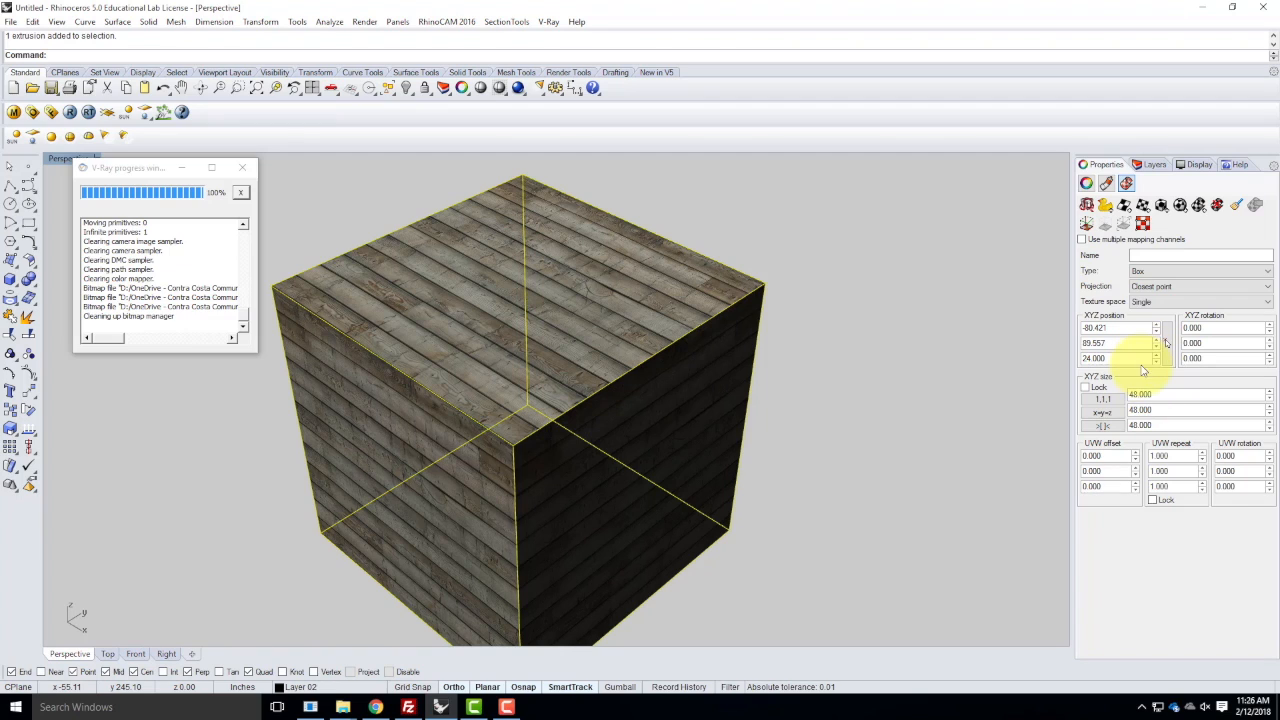
double_click(1158, 396)
right_click_drag(566, 455, 445, 442)
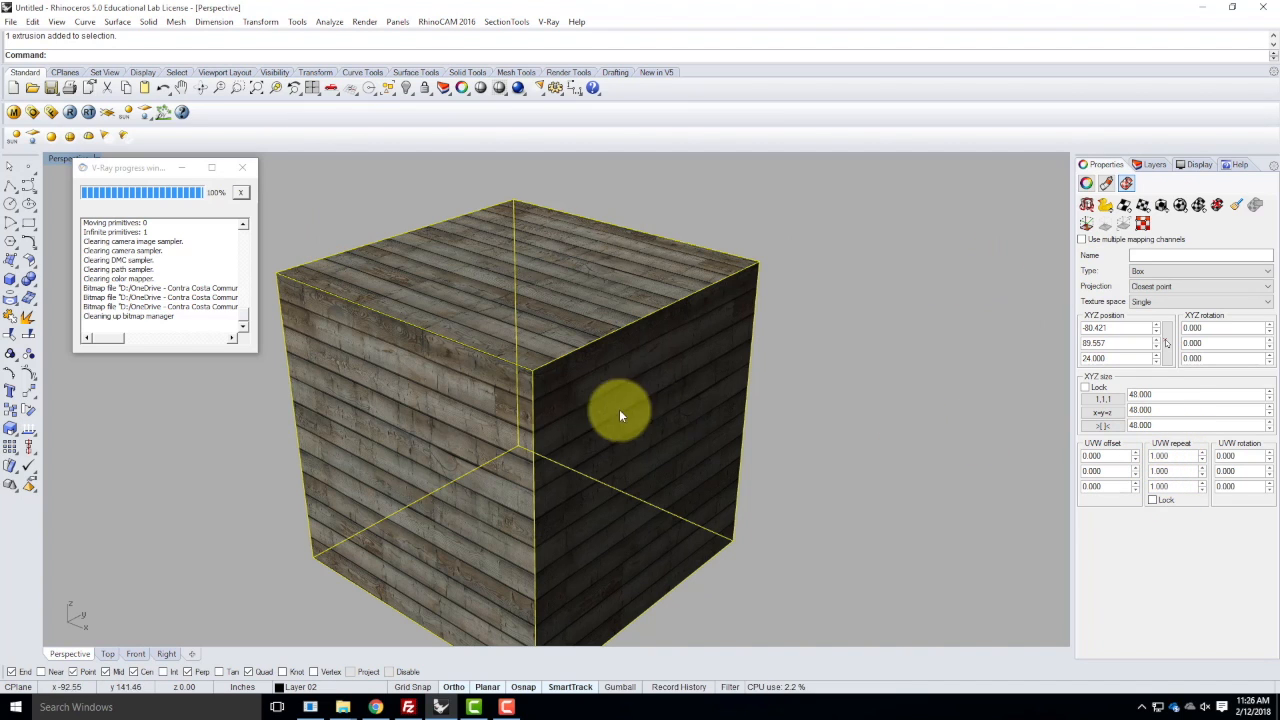
scroll(432, 400, "down", 2)
right_click_drag(415, 404, 504, 395)
scroll(588, 407, "up", 5)
- Lock the cube's UVW repeat values together, set them to 2, and check the plank scale on the faces
right_click_drag(588, 407, 550, 397)
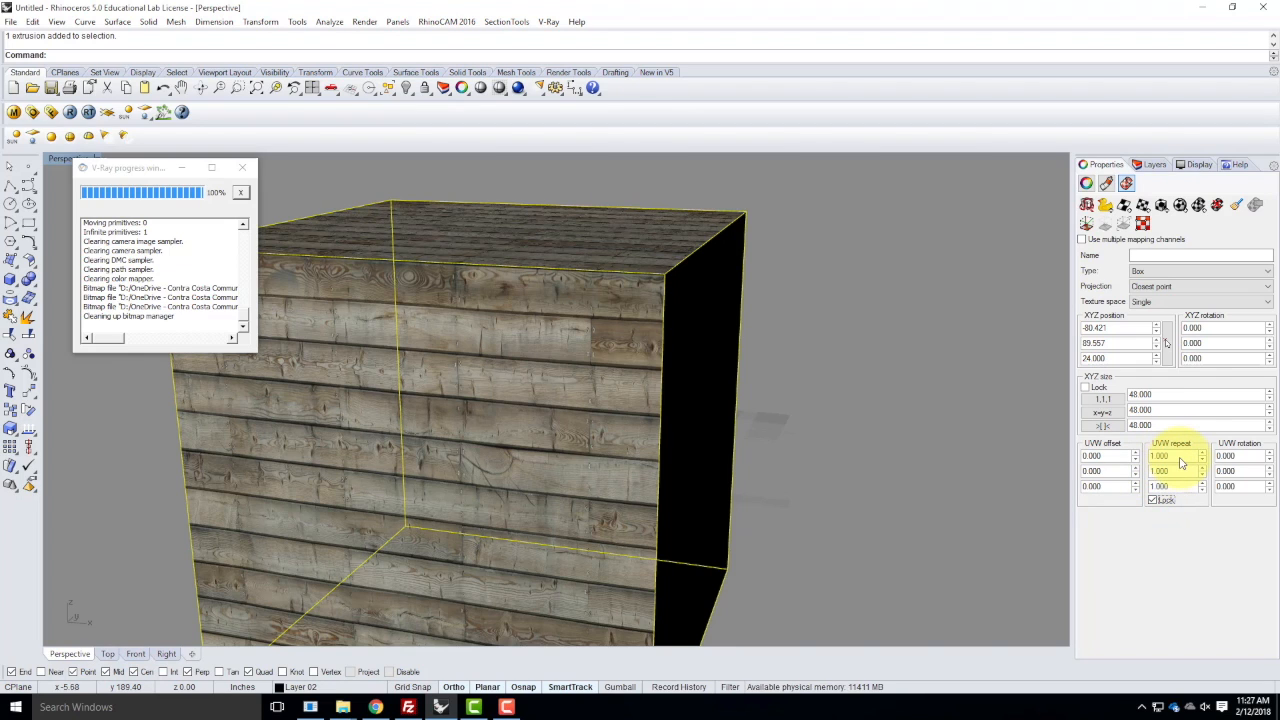
type("2")
key("Return")
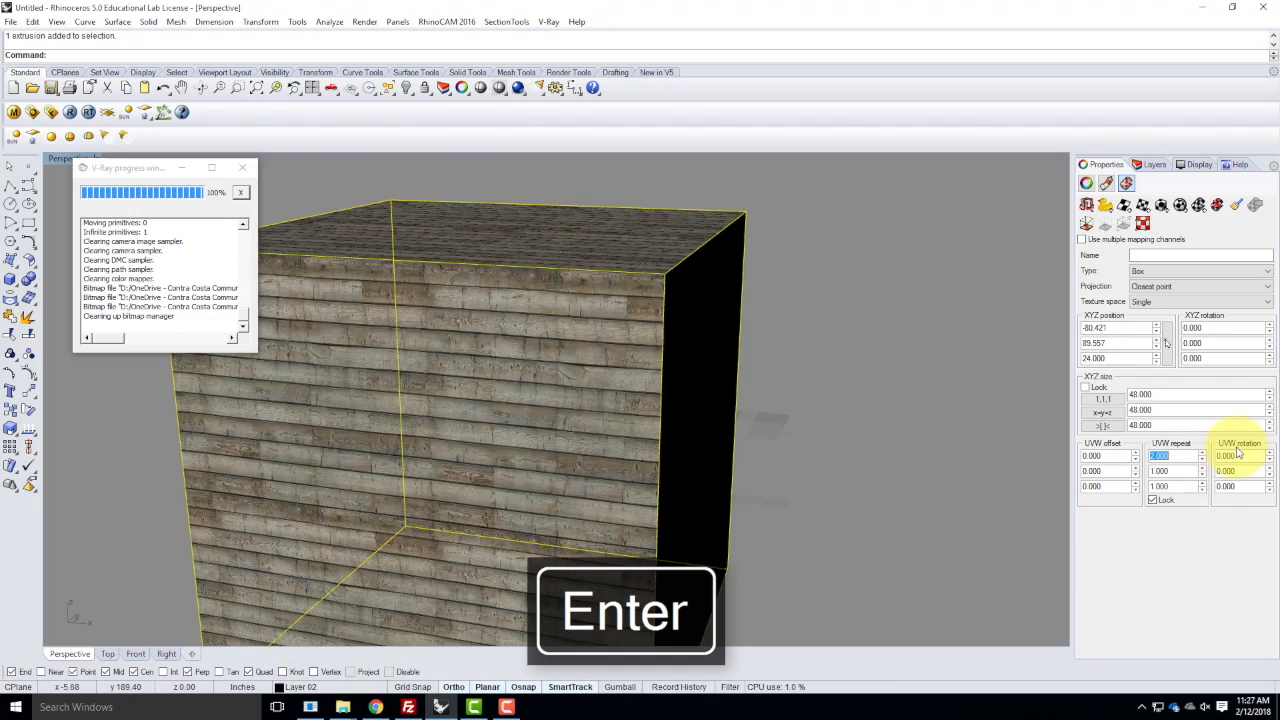
scroll(477, 408, "down", 3)
right_click_drag(500, 477, 417, 448)
scroll(418, 447, "up", 4)
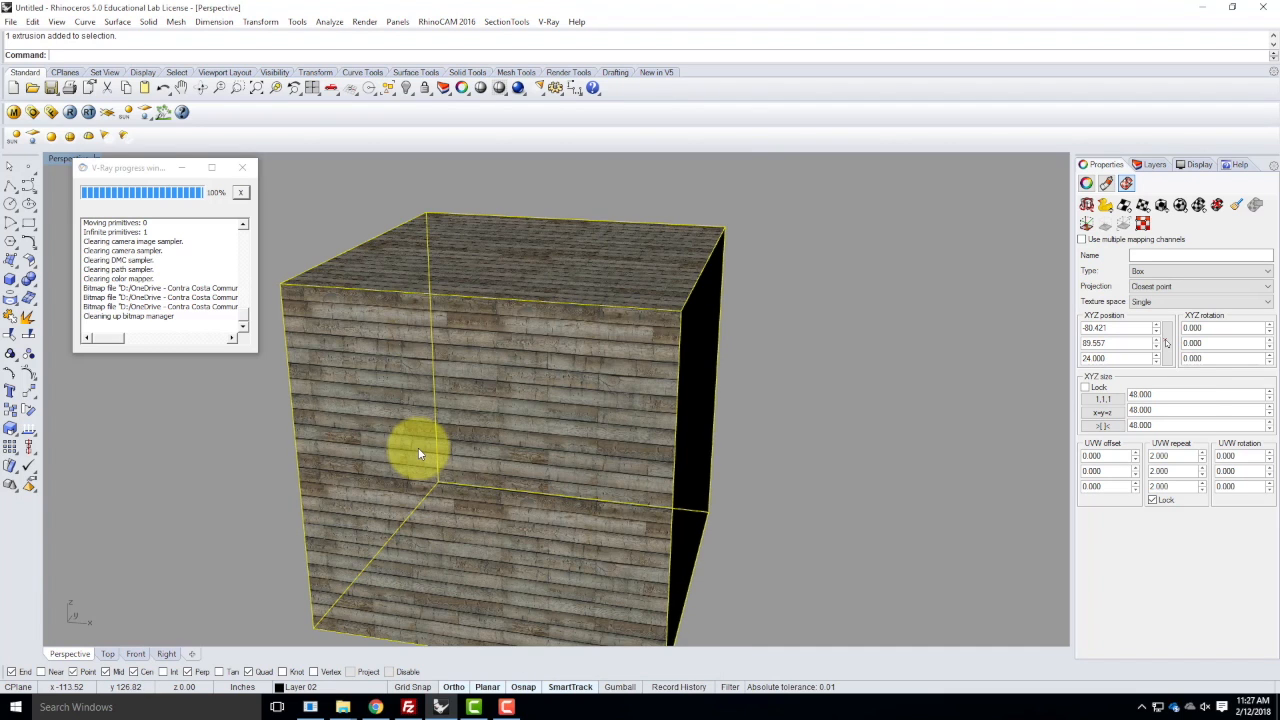
- Try a locked UVW repeat of 10 on the cube, and set it back to 1.0
double_click(1165, 455)
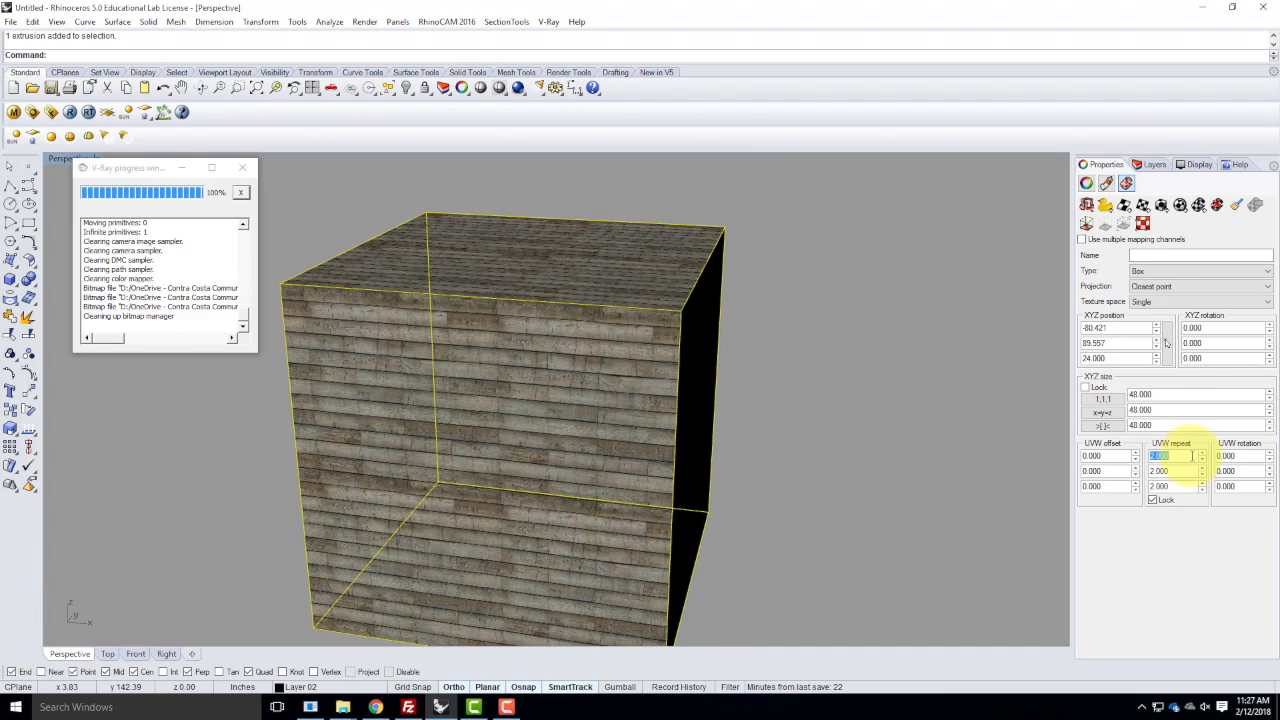
key("Tab")
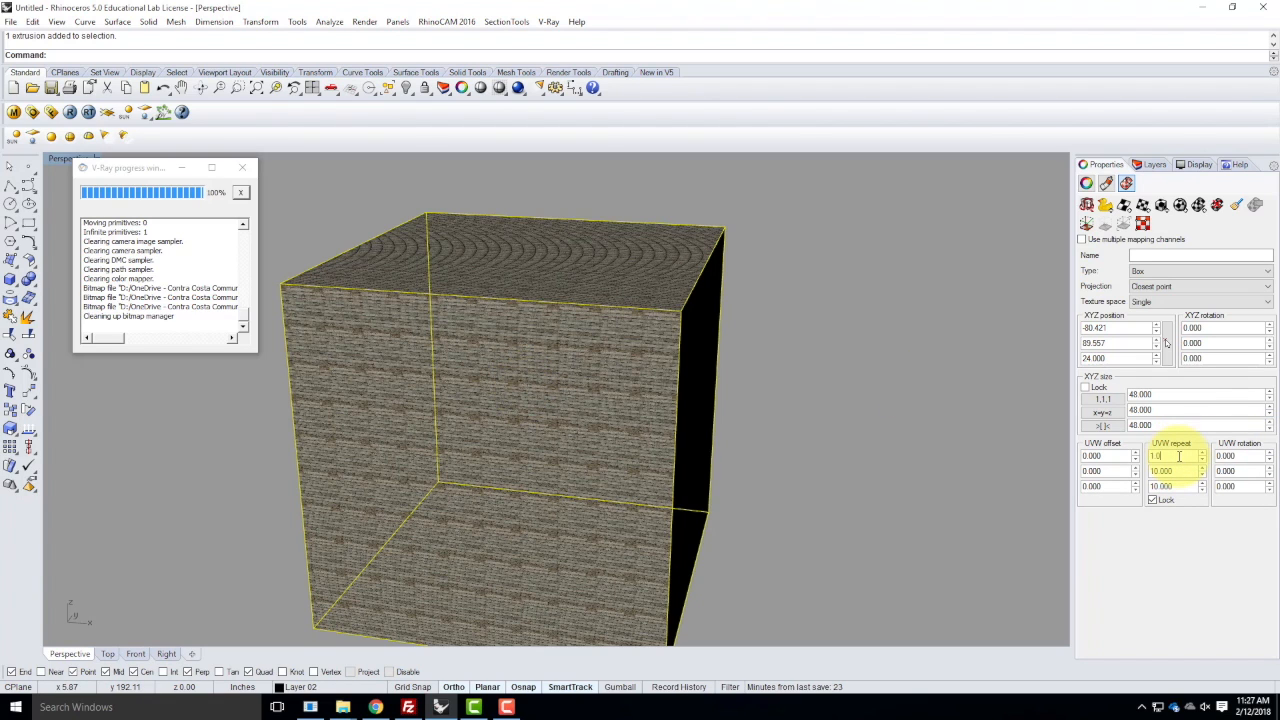
key("Return")
mouse_move(658, 428)
right_mouse_down()
mouse_move(566, 380)
mouse_move(560, 420)
mouse_move(634, 449)
mouse_move(667, 444)
right_mouse_up()
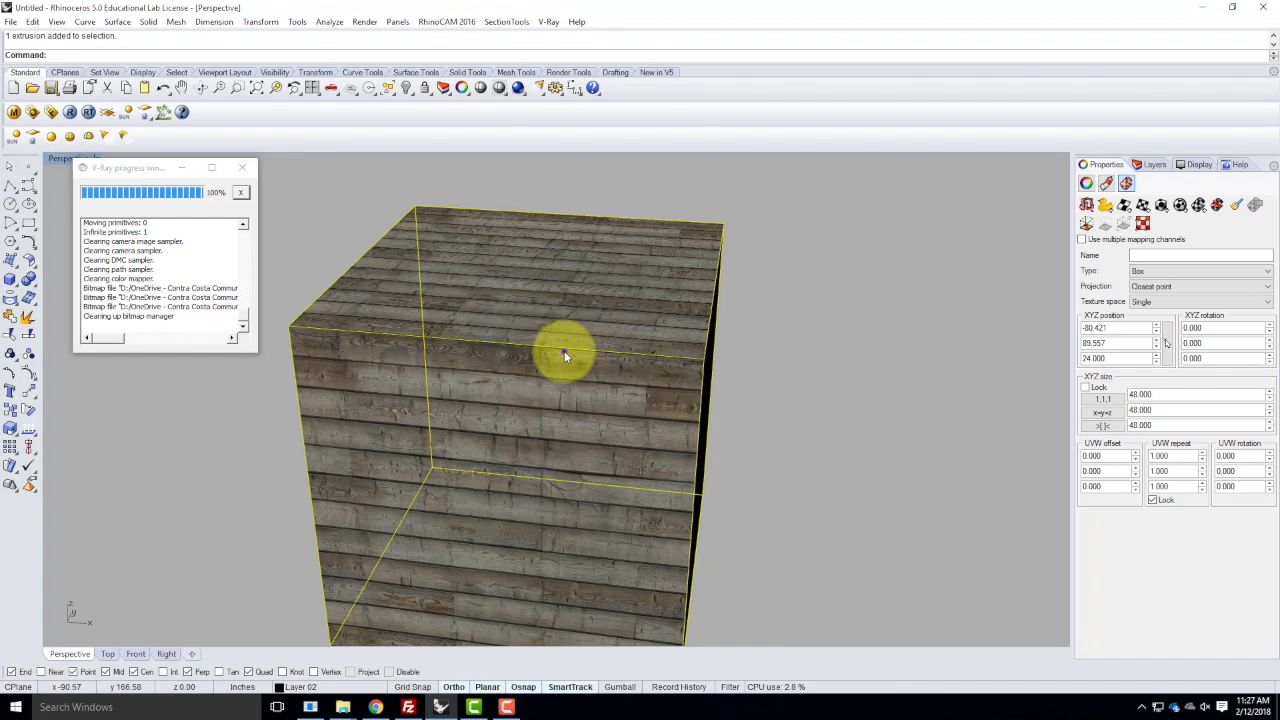
scroll(538, 373, "down", 5)
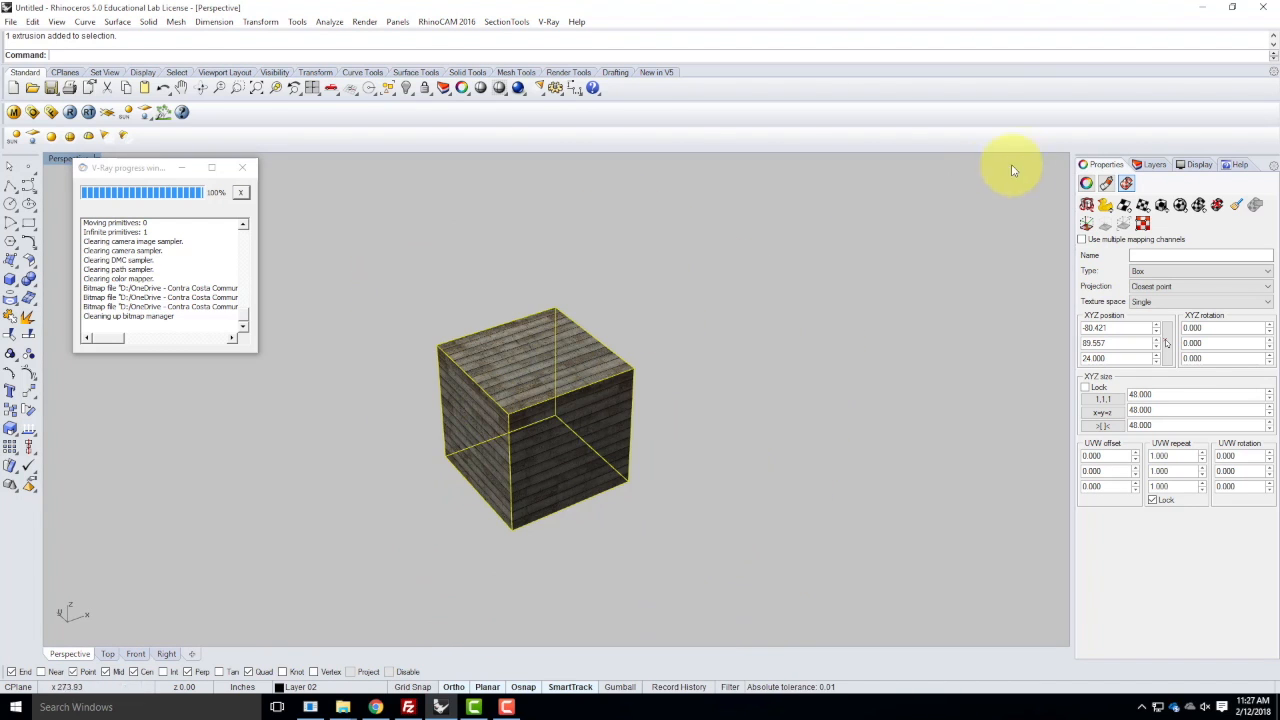
- Show the Default layer, make it current, and hide Layer 02 with the cube
left_click(1153, 164)
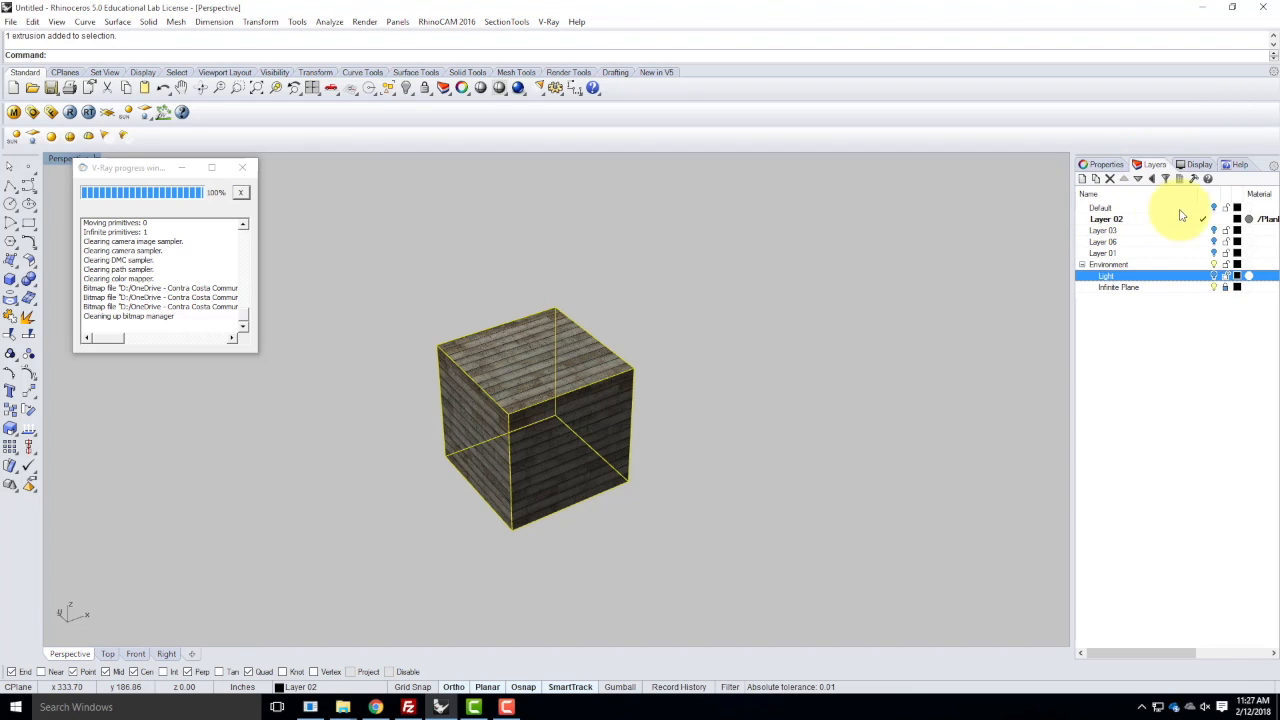
left_click(1140, 231)
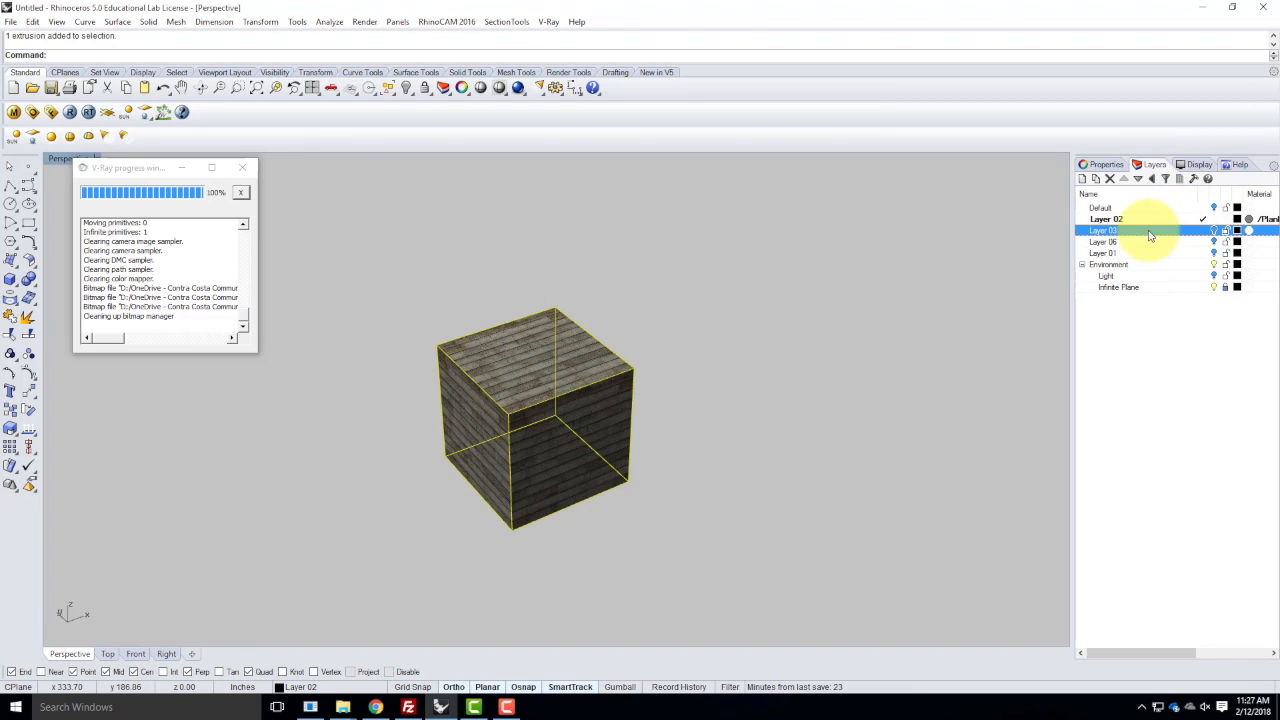
left_click(1215, 231)
left_click(1215, 231)
left_click(1213, 209)
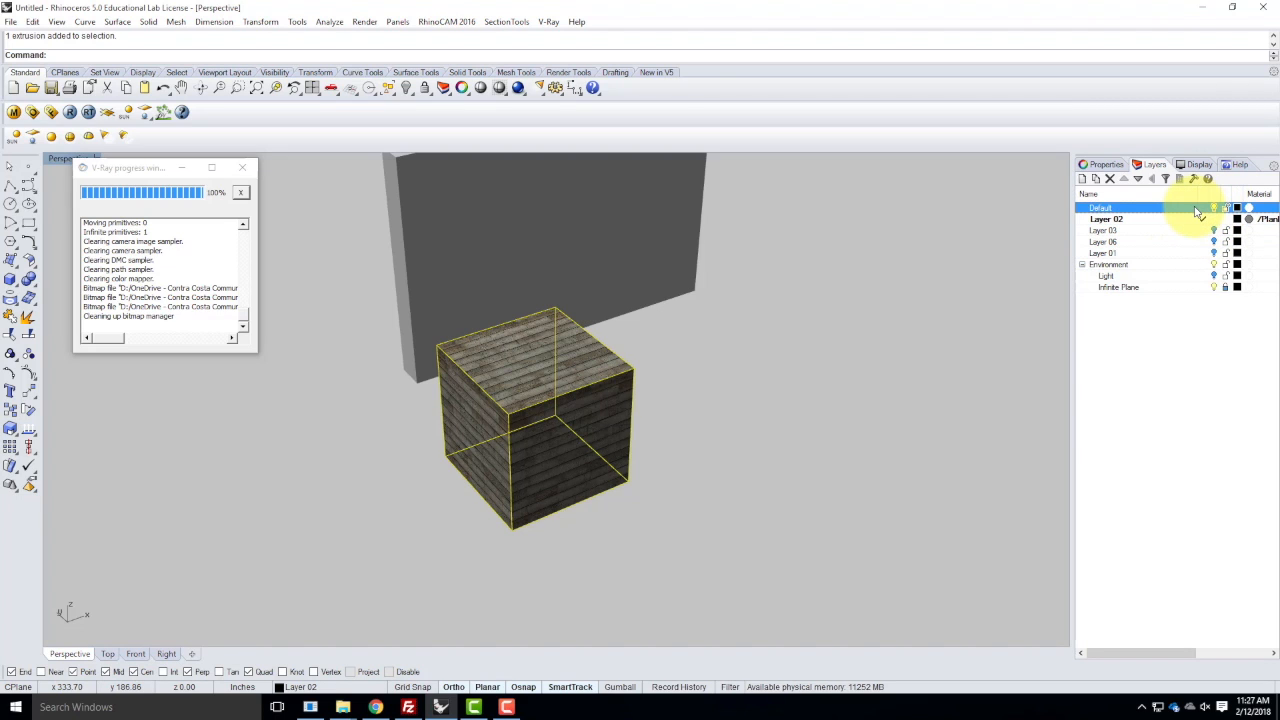
left_click(1199, 208)
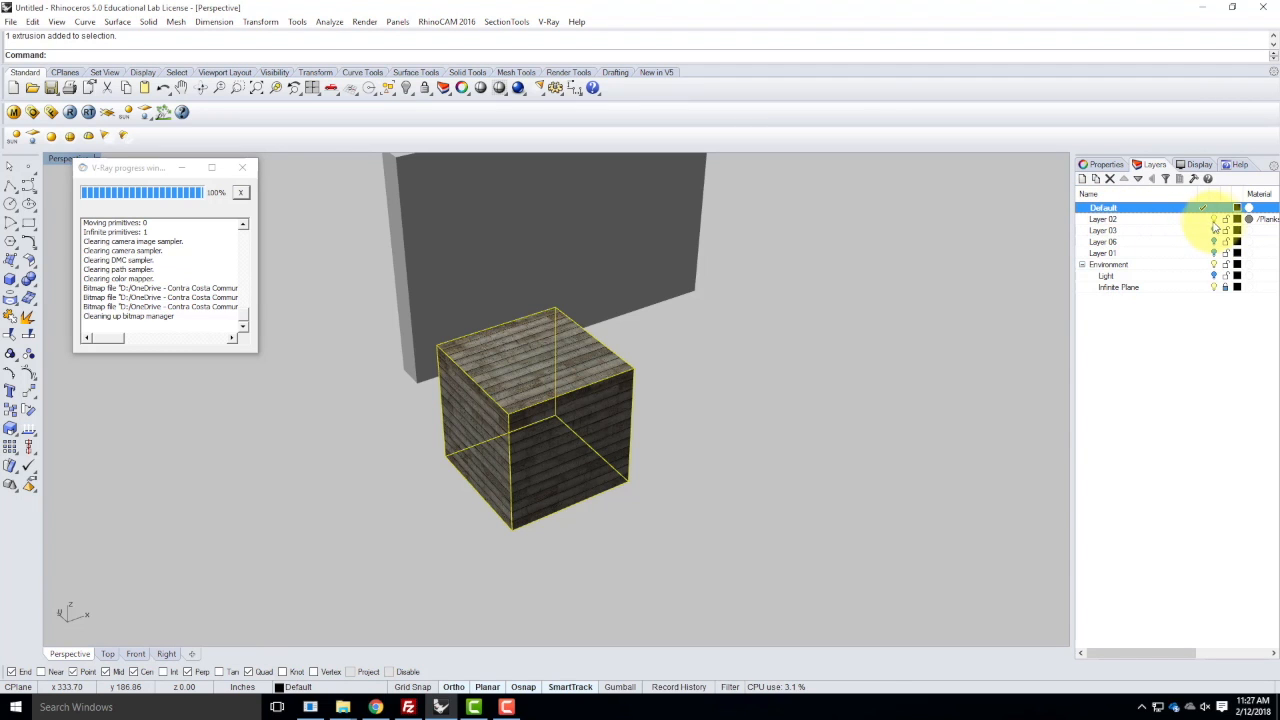
left_click(1213, 220)
- Select the wall and apply the Planks - Rough Wood material to it from the V-Ray material editor
right_click_drag(795, 294, 694, 337)
left_click(580, 325)
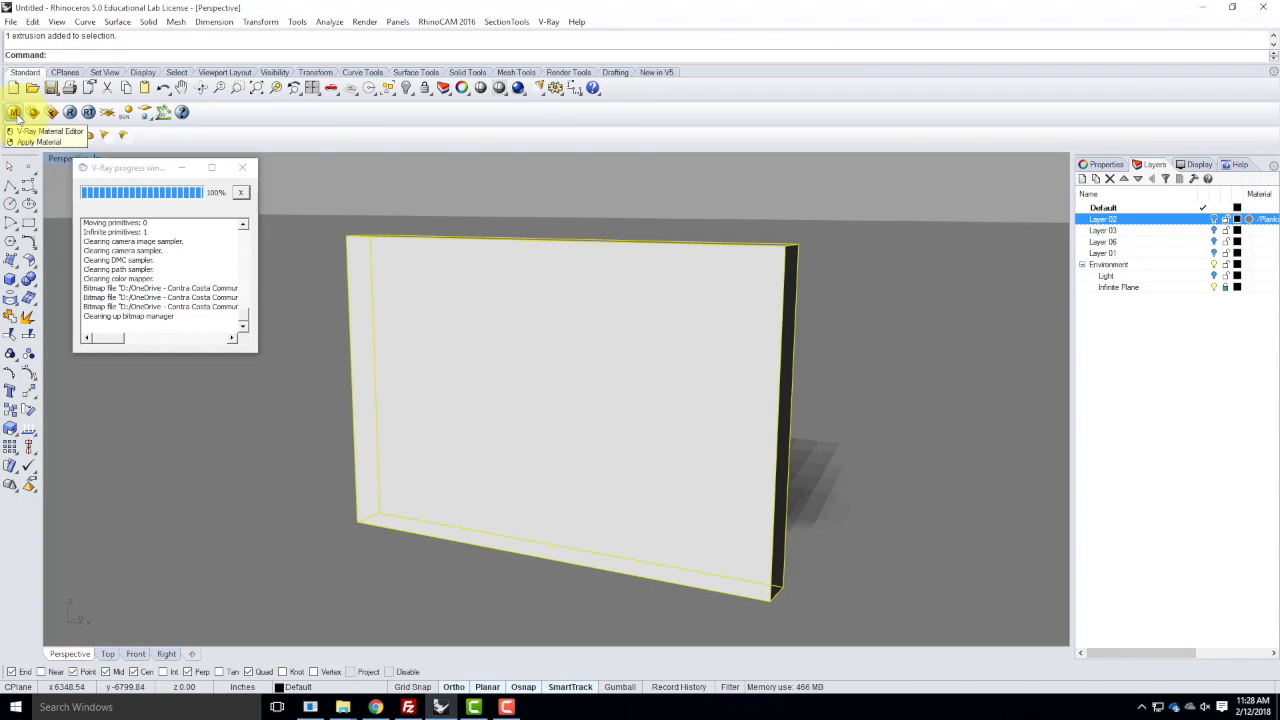
left_click(15, 113)
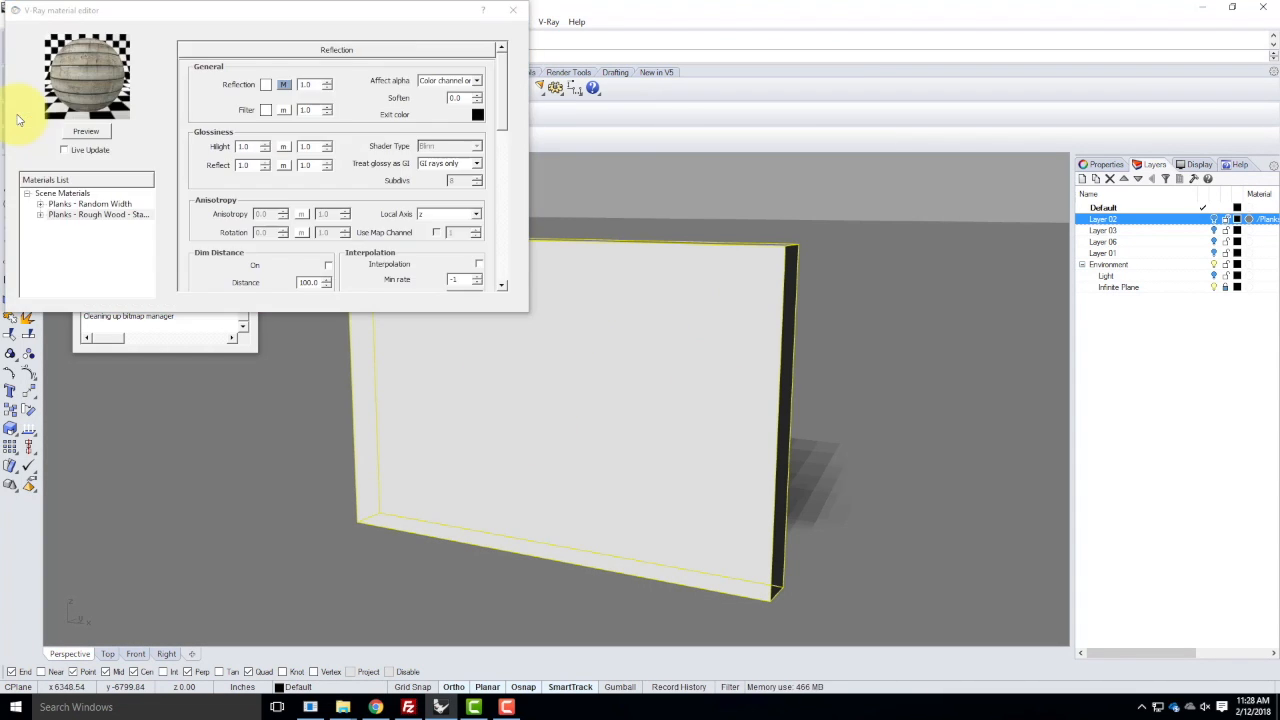
right_click(89, 216)
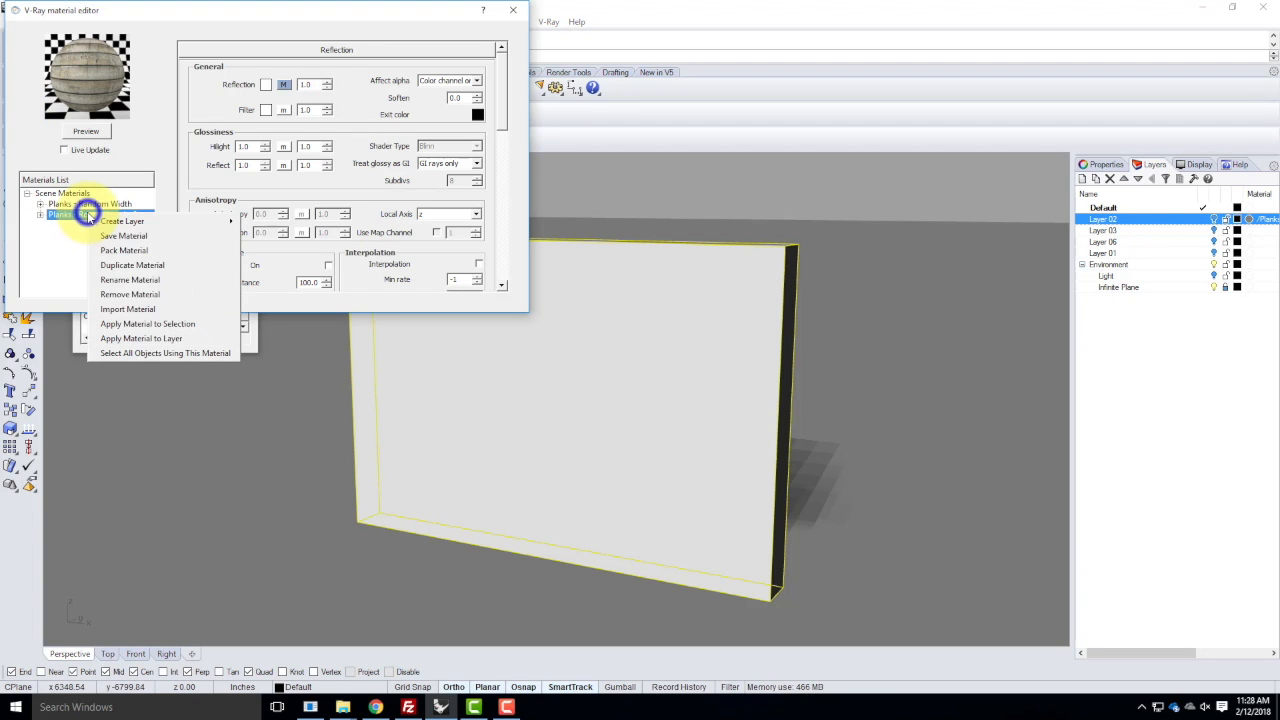
left_click(166, 325)
left_click(513, 10)
- Inspect how the unmapped plank texture falls on the wall's front, top and end faces
right_click_drag(650, 221, 617, 277)
scroll(780, 355, "up", 3)
right_click_drag(797, 367, 571, 301)
scroll(677, 351, "up", 6)
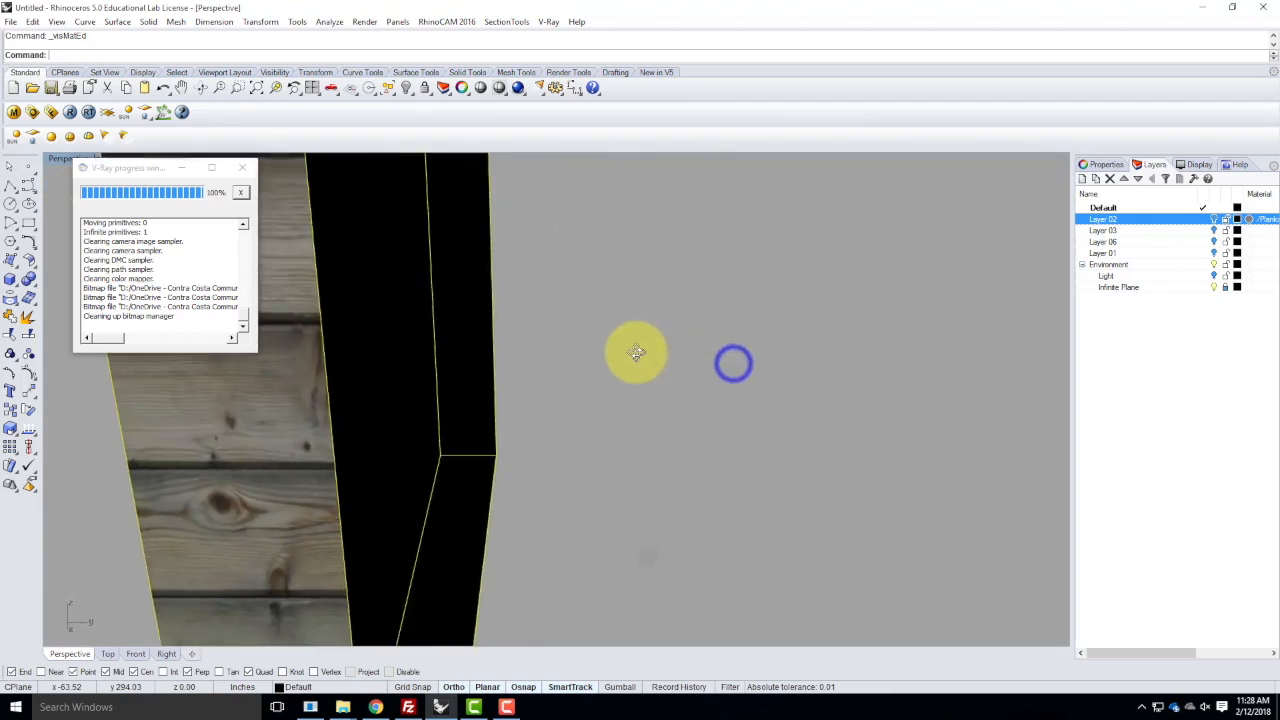
scroll(651, 351, "down", 8)
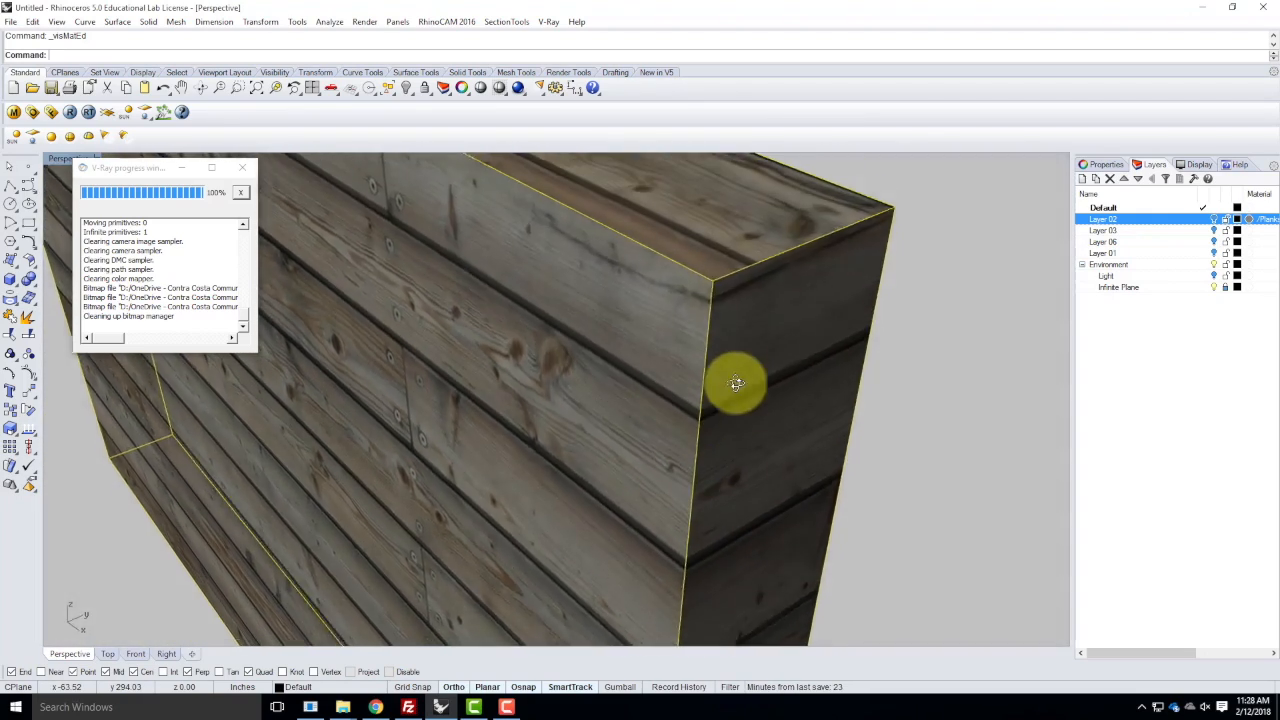
right_click_drag(736, 383, 737, 328)
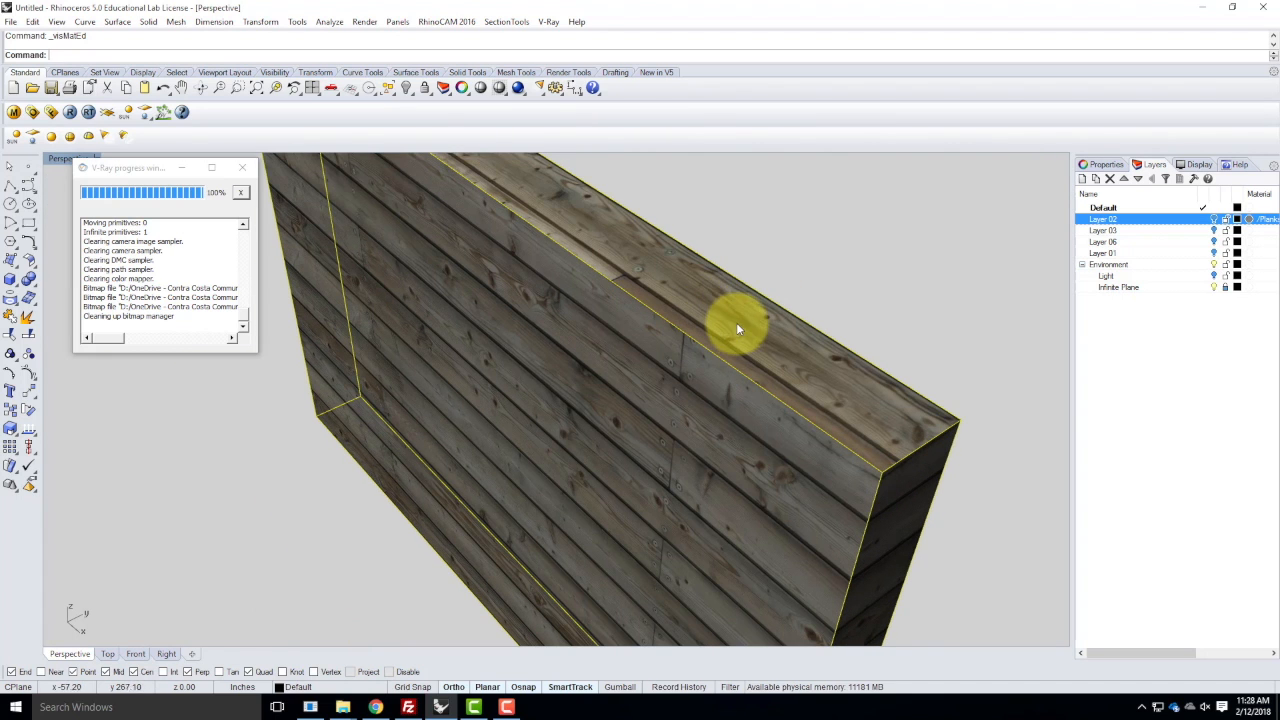
right_click_drag(536, 369, 503, 367)
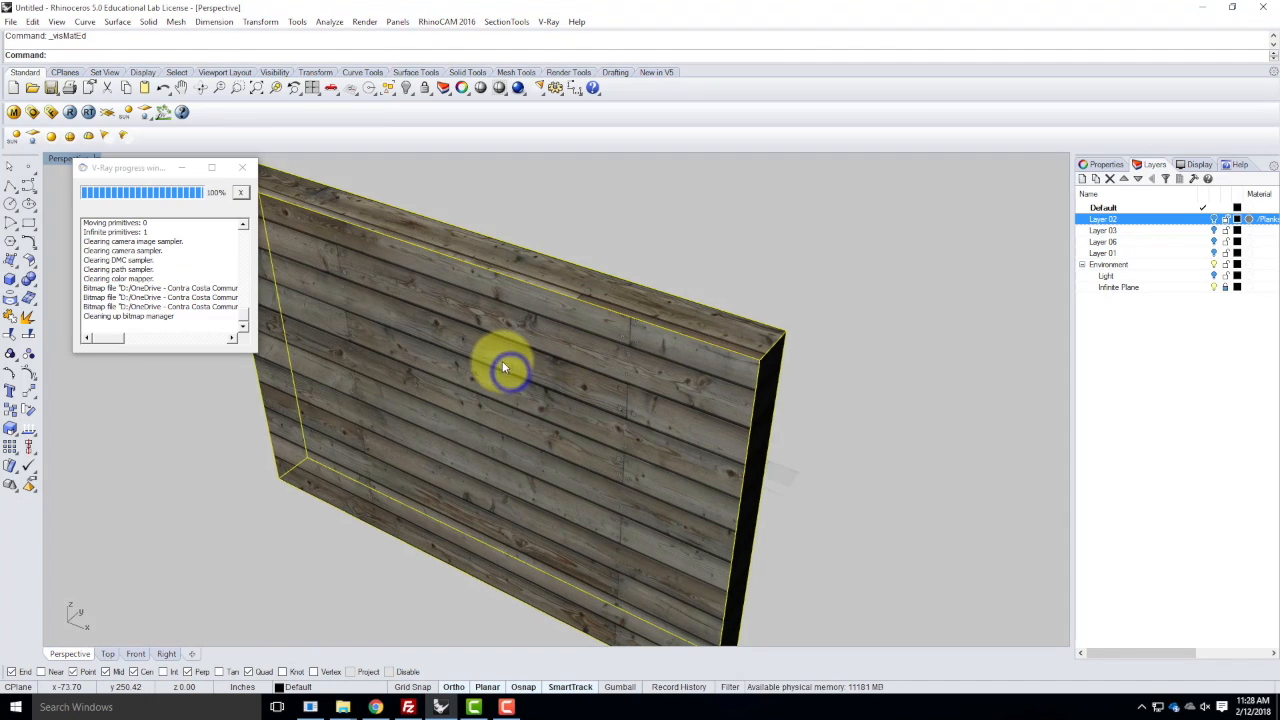
- Apply a capped box texture mapping to the wall using its bounding box and World coordinates, and close the V-Ray progress window
left_click(1104, 165)
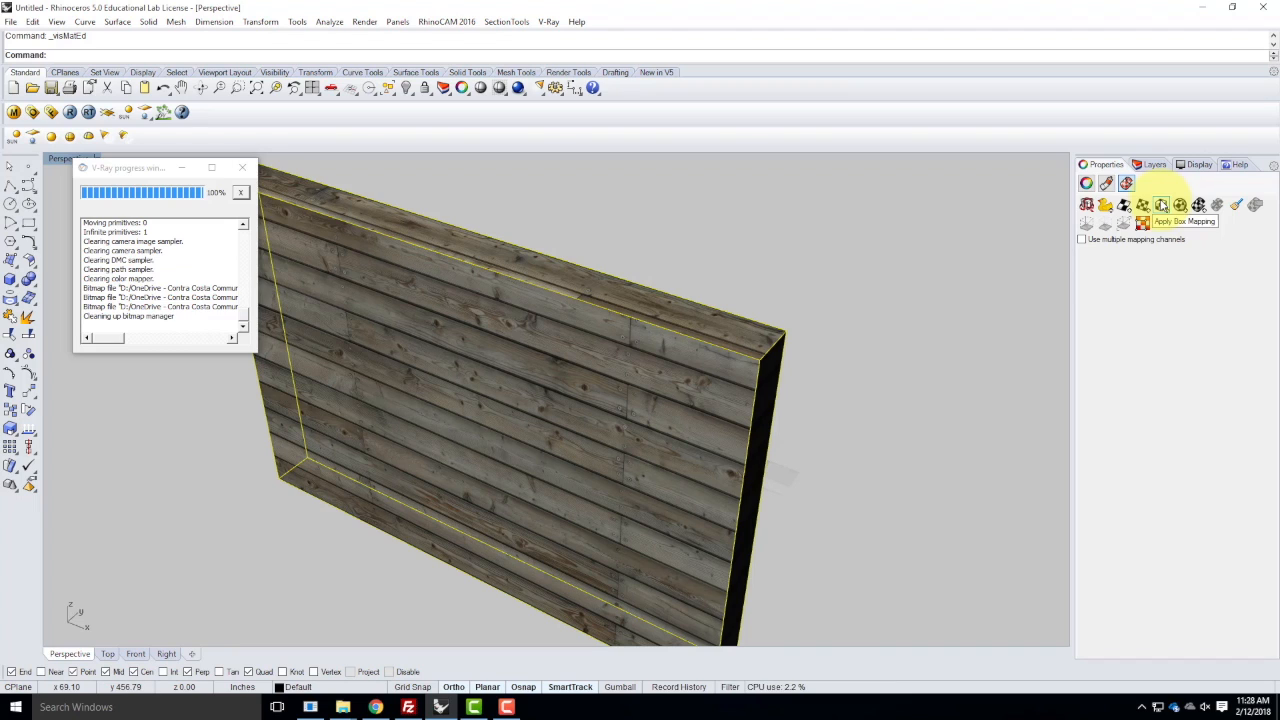
left_click(1161, 205)
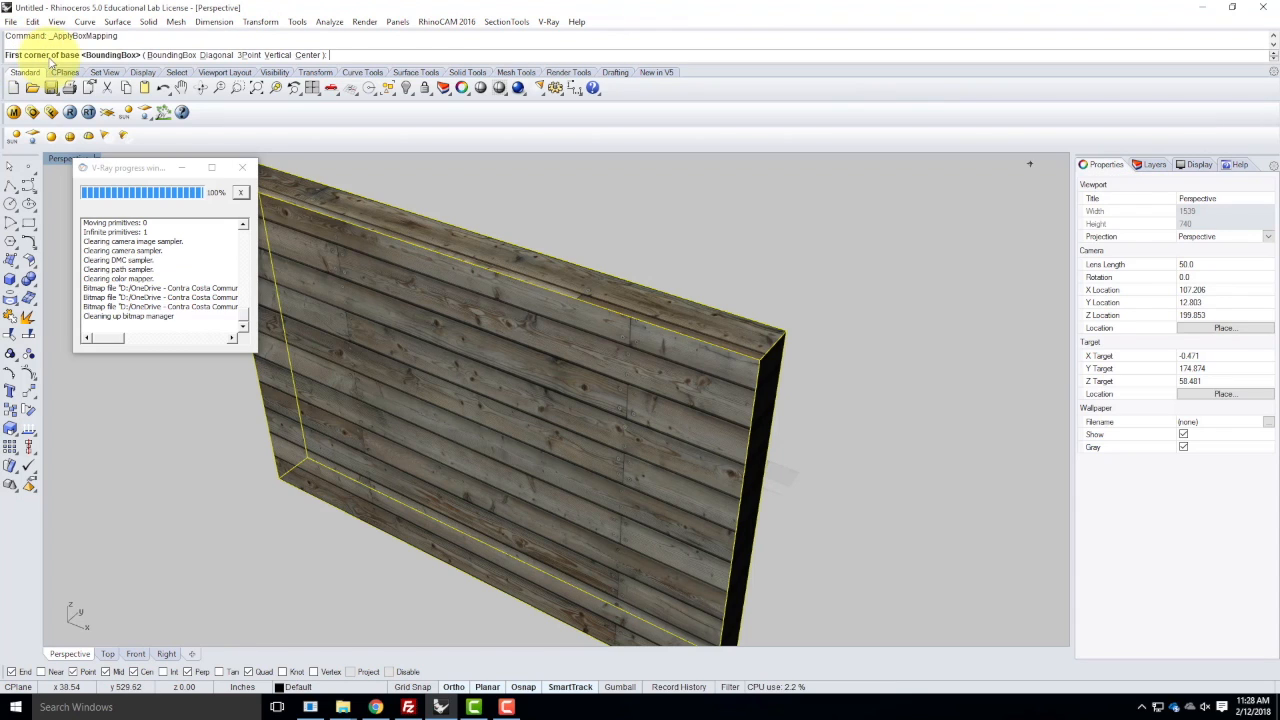
left_click(160, 56)
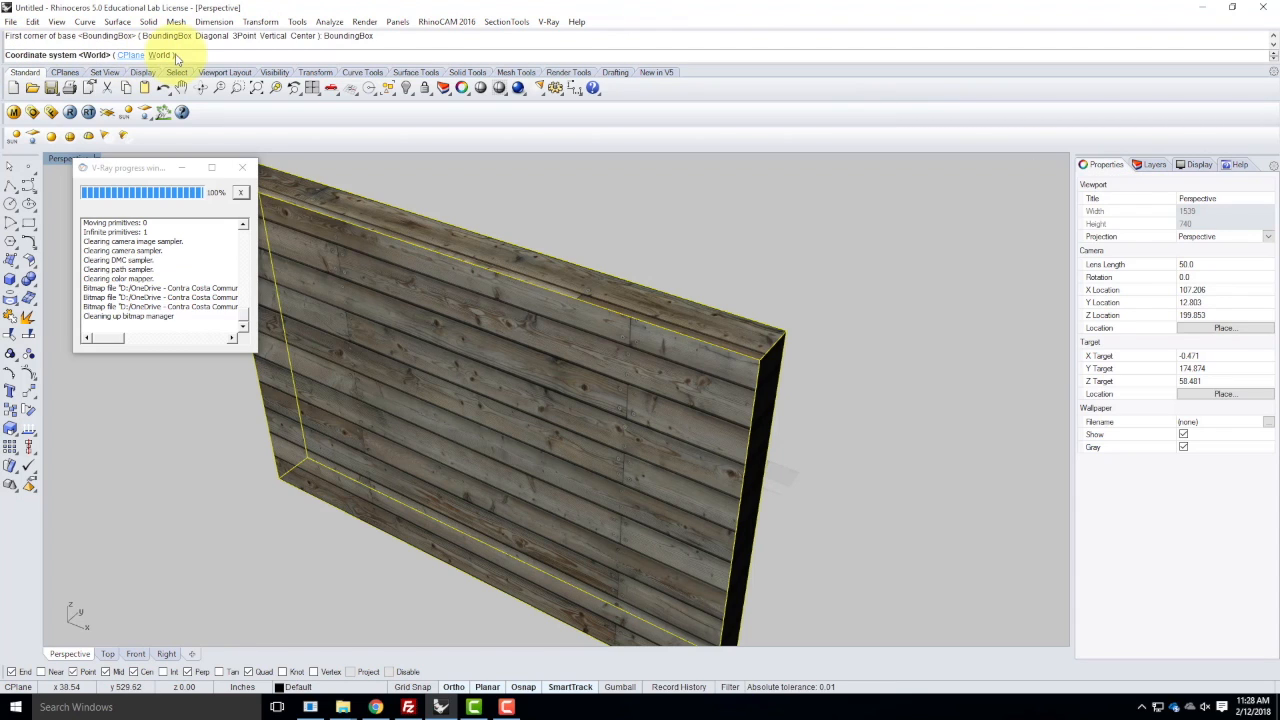
left_click(160, 56)
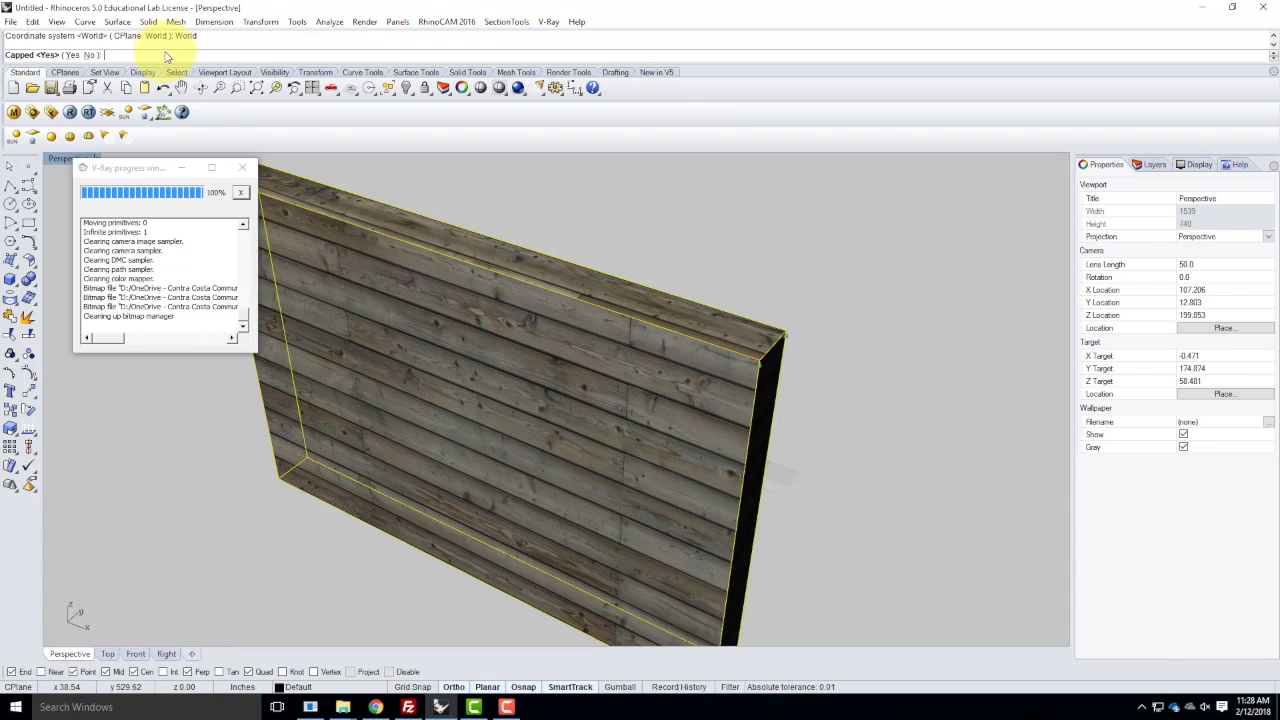
left_click(72, 57)
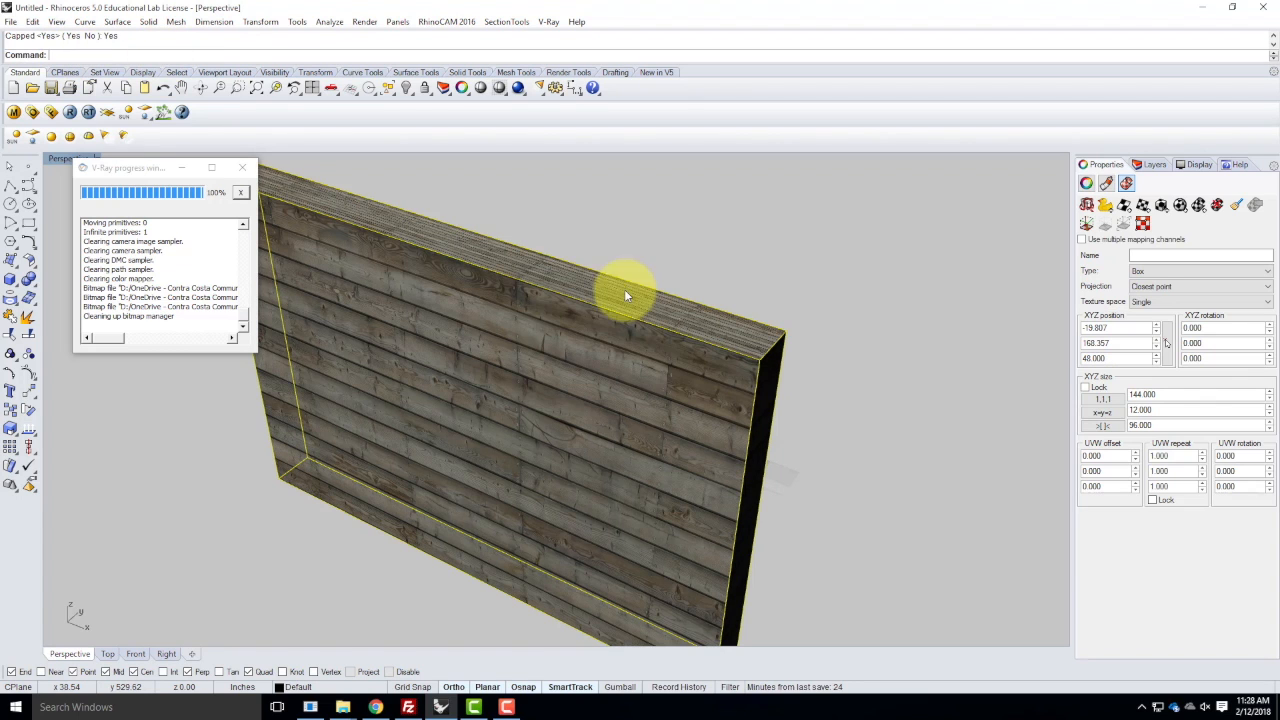
left_click(241, 167)
- Compare the scale and stretching of the box-mapped planks on the wall's end, top and long faces
right_click_drag(694, 338, 714, 363)
scroll(573, 357, "up", 5)
scroll(494, 451, "down", 5)
scroll(449, 421, "up", 1)
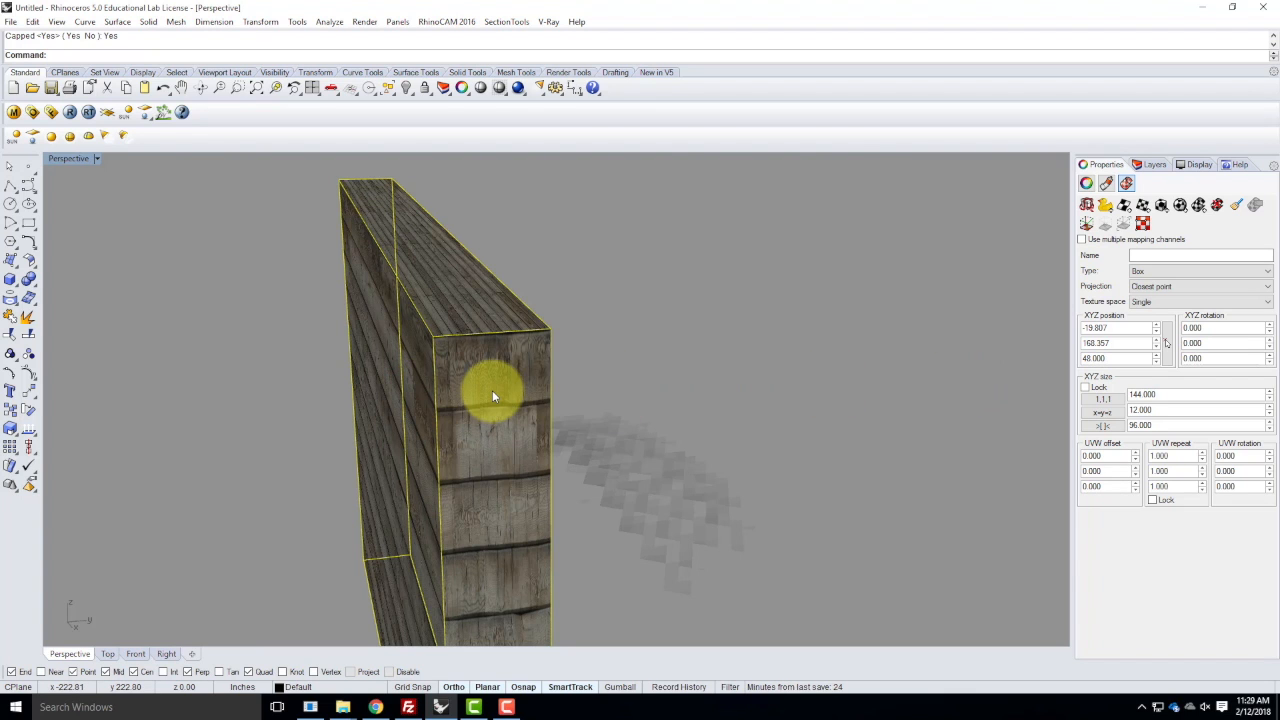
mouse_move(454, 274)
right_mouse_down()
mouse_move(446, 507)
mouse_move(390, 538)
right_mouse_up()
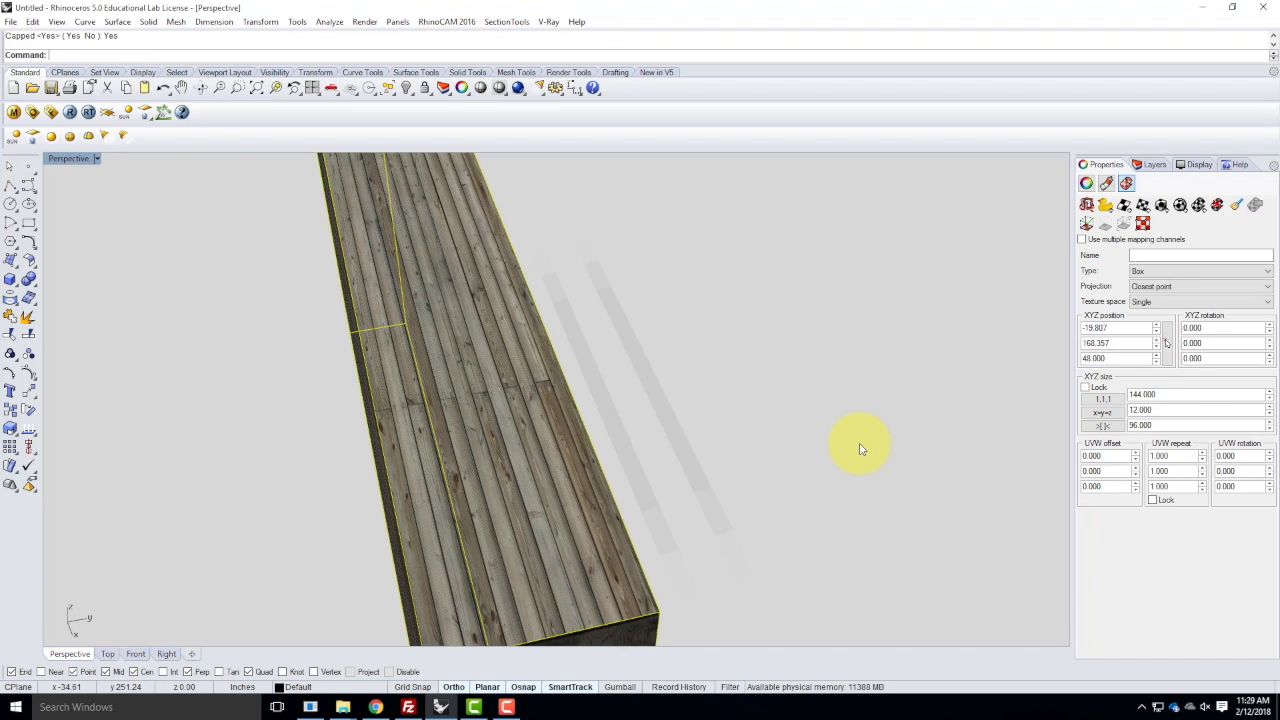
scroll(868, 234, "down", 5)
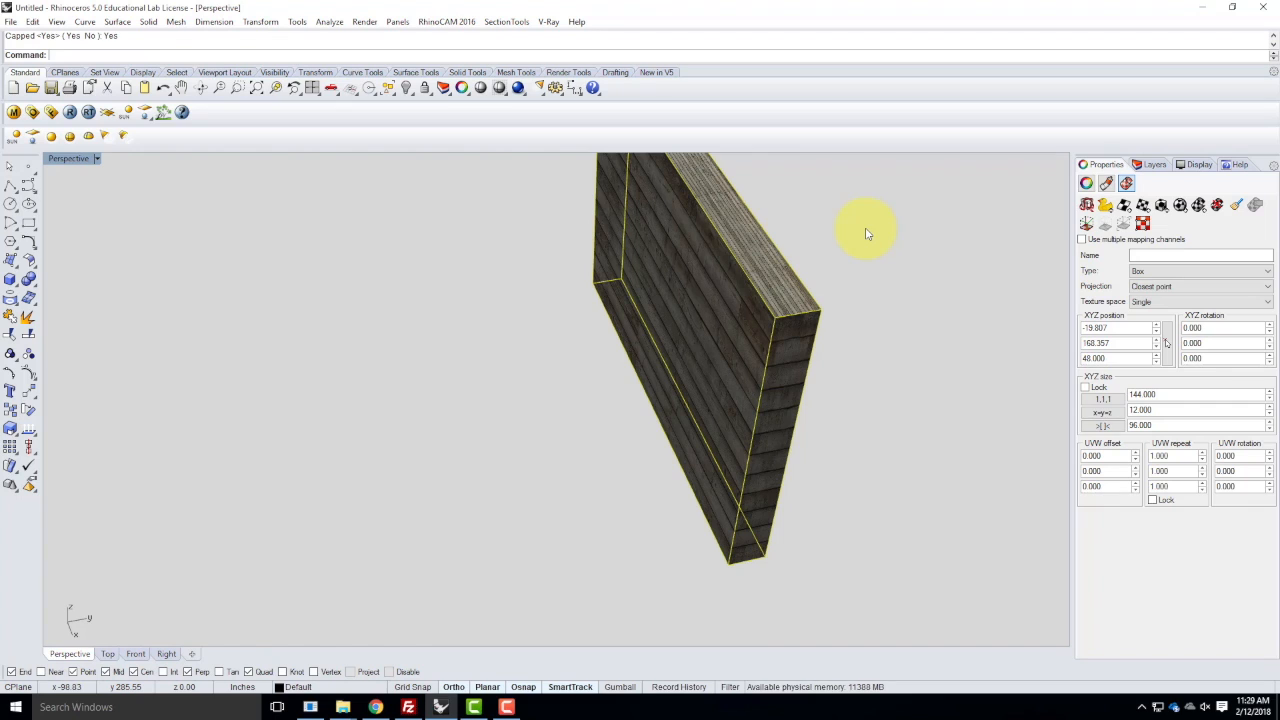
right_click_drag(694, 320, 660, 217)
scroll(775, 250, "up", 5)
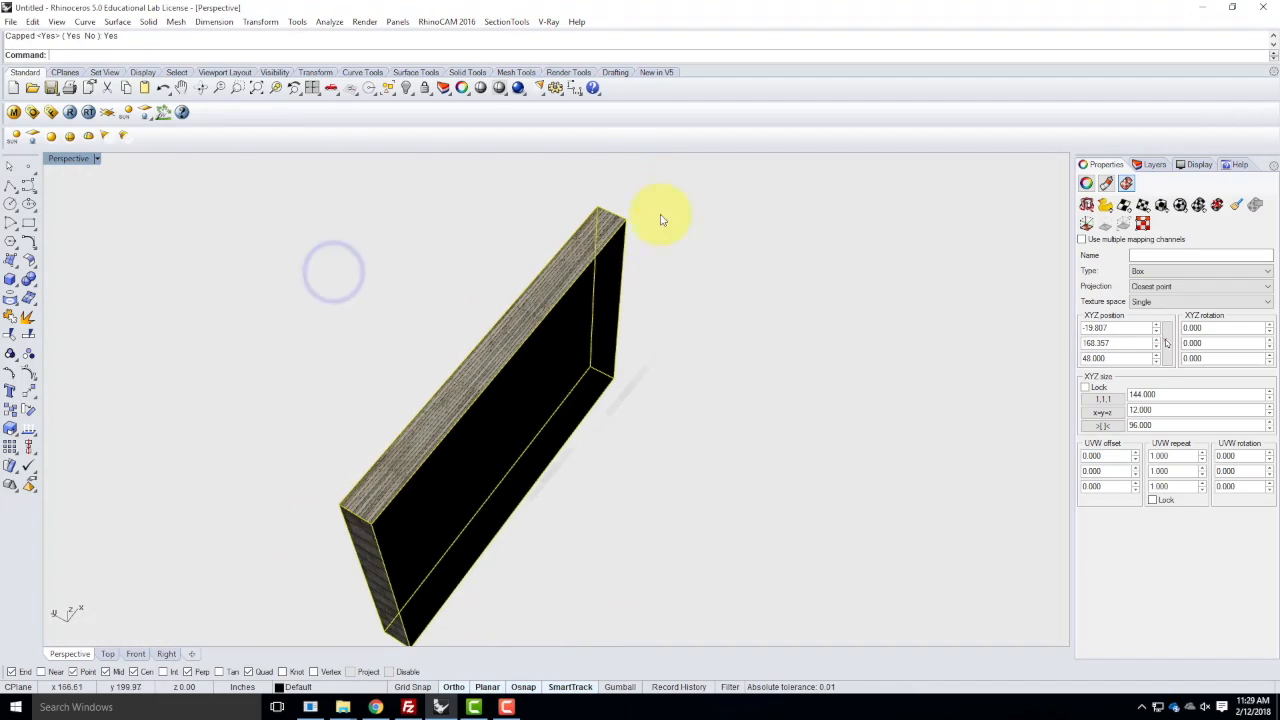
scroll(371, 549, "up", 4)
right_click_drag(367, 502, 406, 477)
scroll(238, 476, "up", 4)
right_click_drag(238, 476, 160, 476)
right_click_drag(763, 489, 542, 474)
scroll(860, 534, "up", 4)
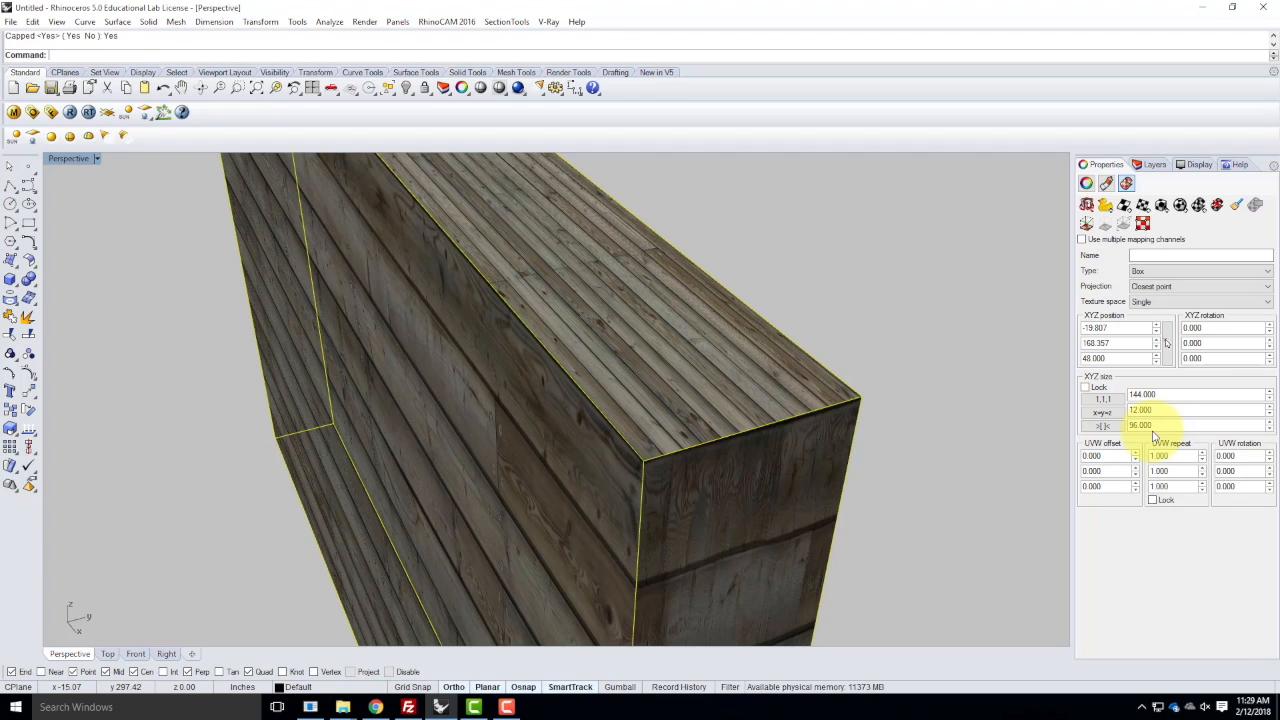
- Try an XYZ mapping size of 1, 1, 1 on the wall, and reset the size to the wall's own dimensions
left_click(1109, 401)
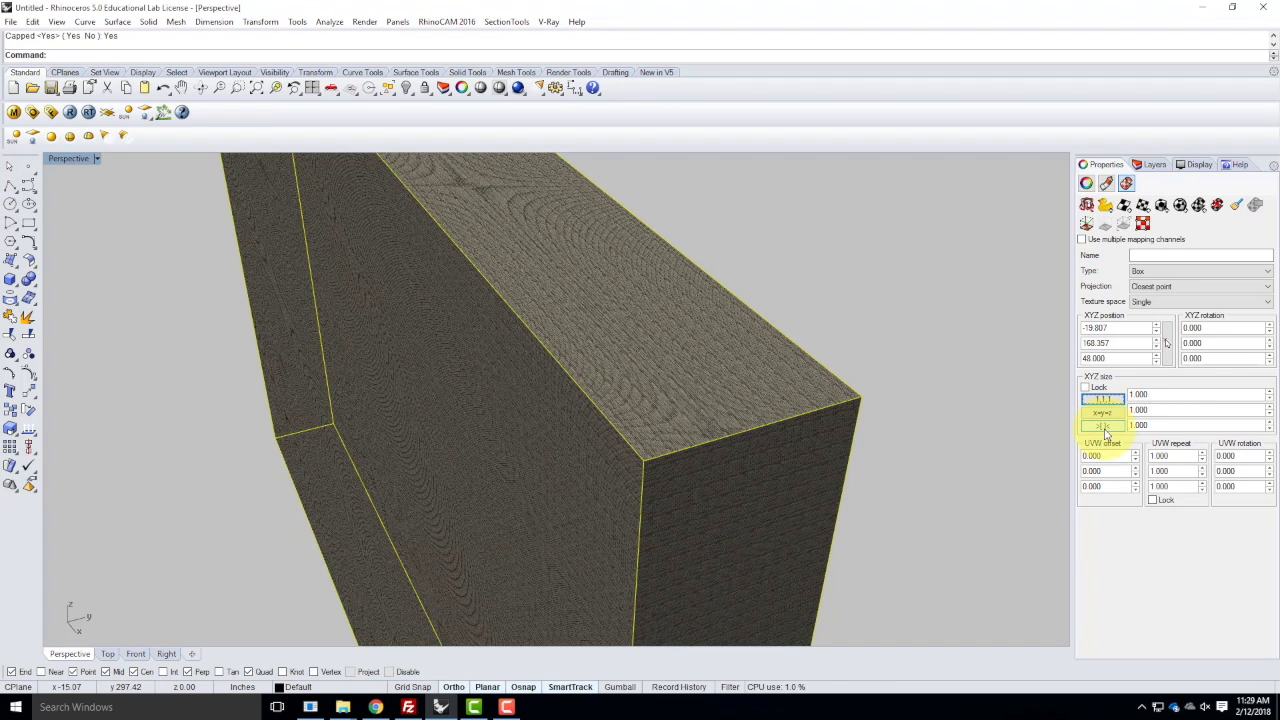
left_click(1102, 426)
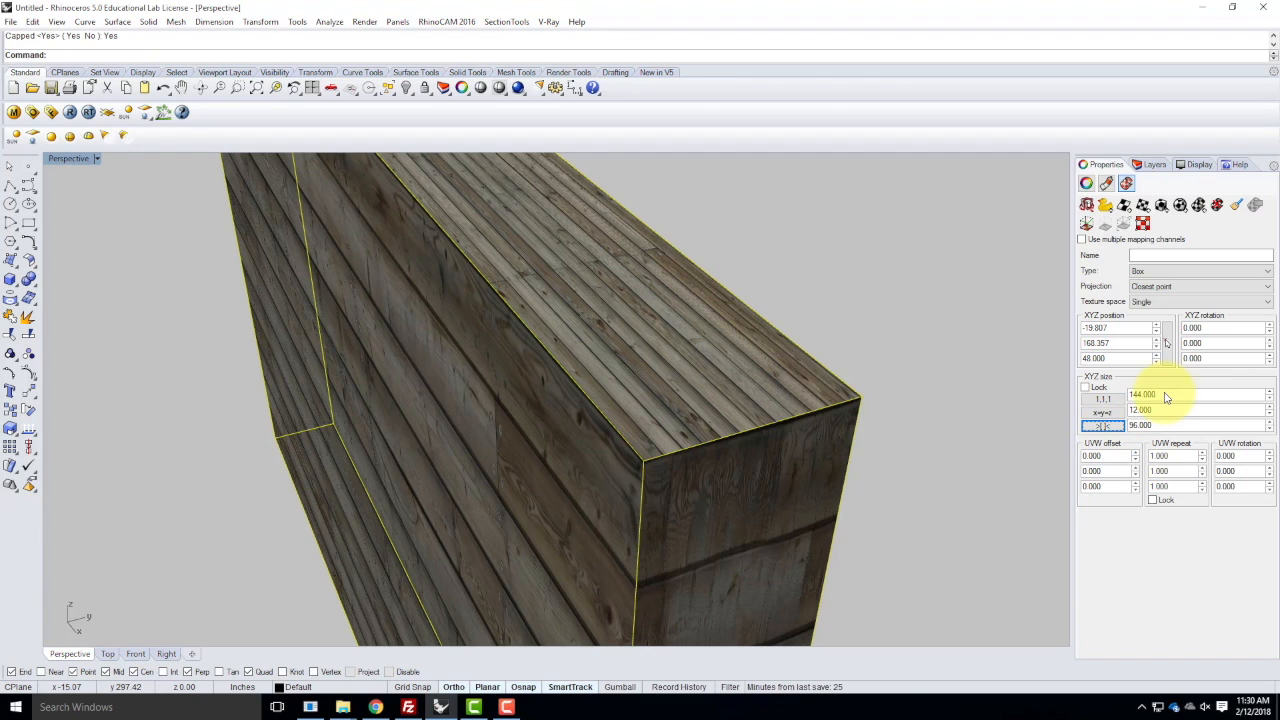
- Equalize the wall's XYZ mapping size on all three axes and compare the plank scale on its long, top and end faces
left_click(1102, 414)
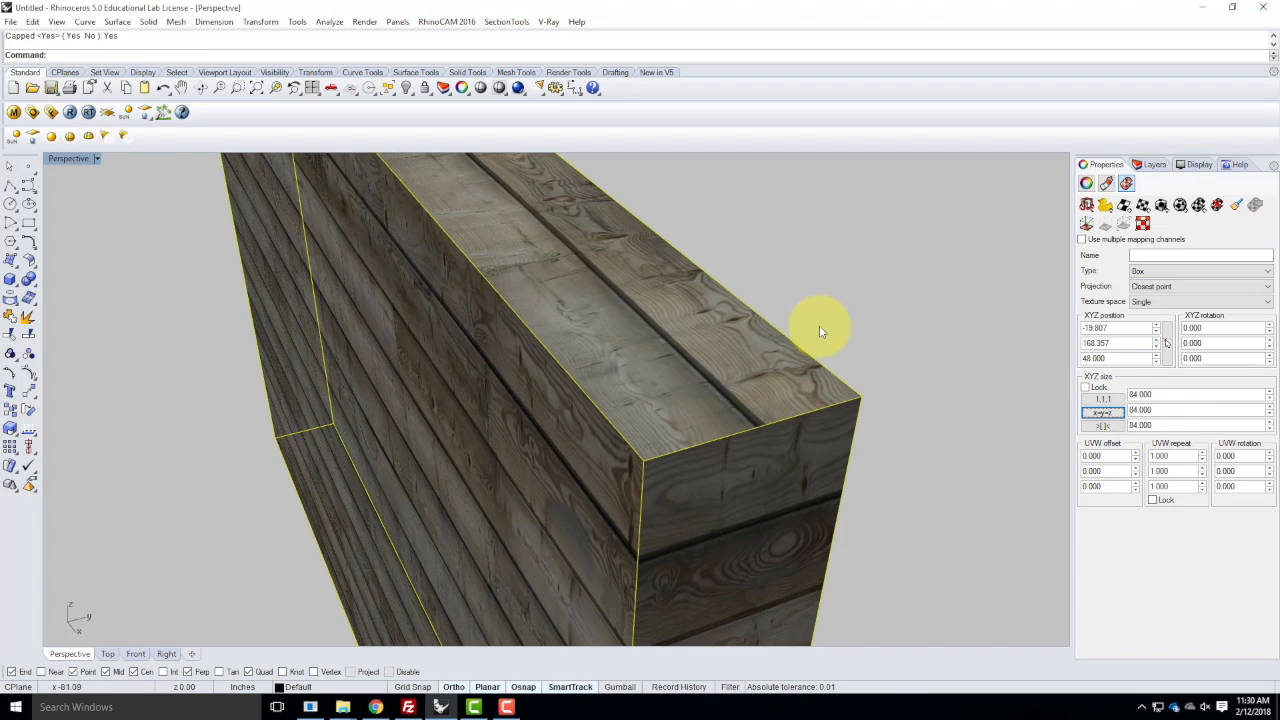
scroll(800, 327, "down", 5)
right_click_drag(763, 390, 871, 380)
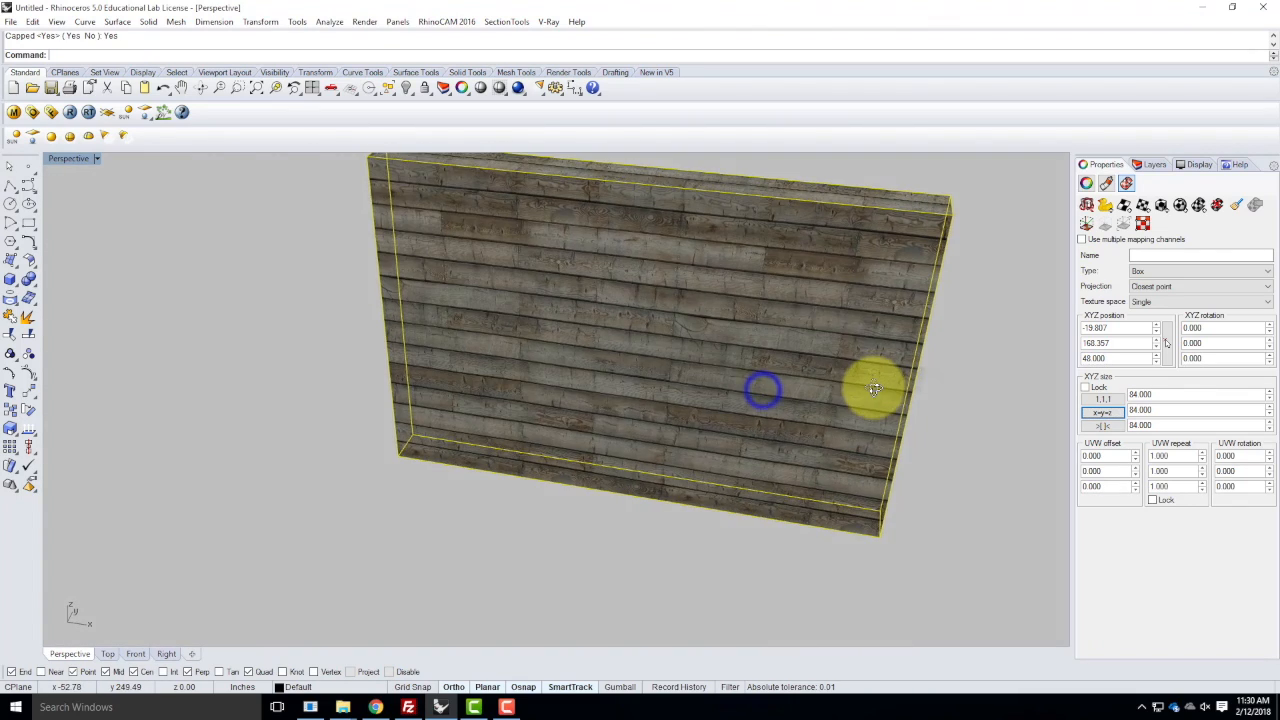
scroll(842, 265, "up", 3)
right_click_drag(897, 263, 741, 258)
scroll(404, 259, "up", 5)
right_click_drag(414, 288, 476, 293)
scroll(478, 294, "down", 6)
scroll(612, 346, "up", 5)
right_click_drag(742, 352, 693, 389)
right_click_drag(695, 405, 771, 357)
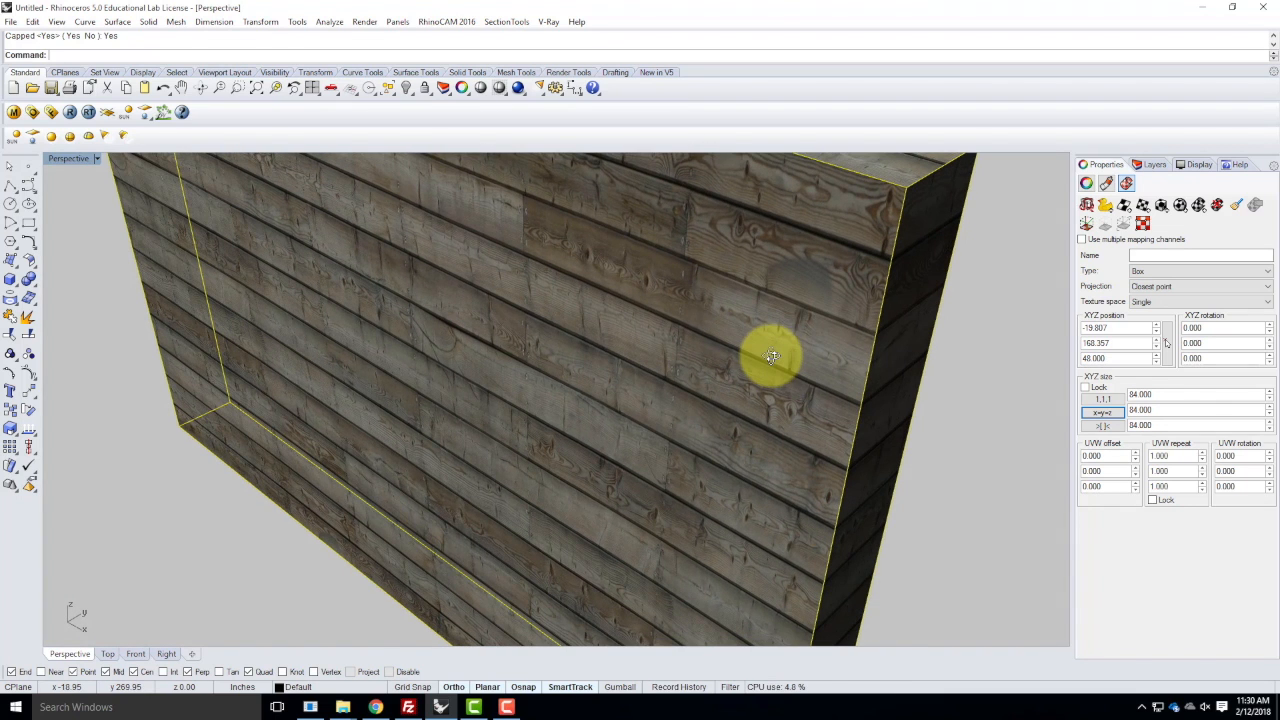
- Set the wall's XYZ mapping size to 48, 48, 48
left_click(1158, 397)
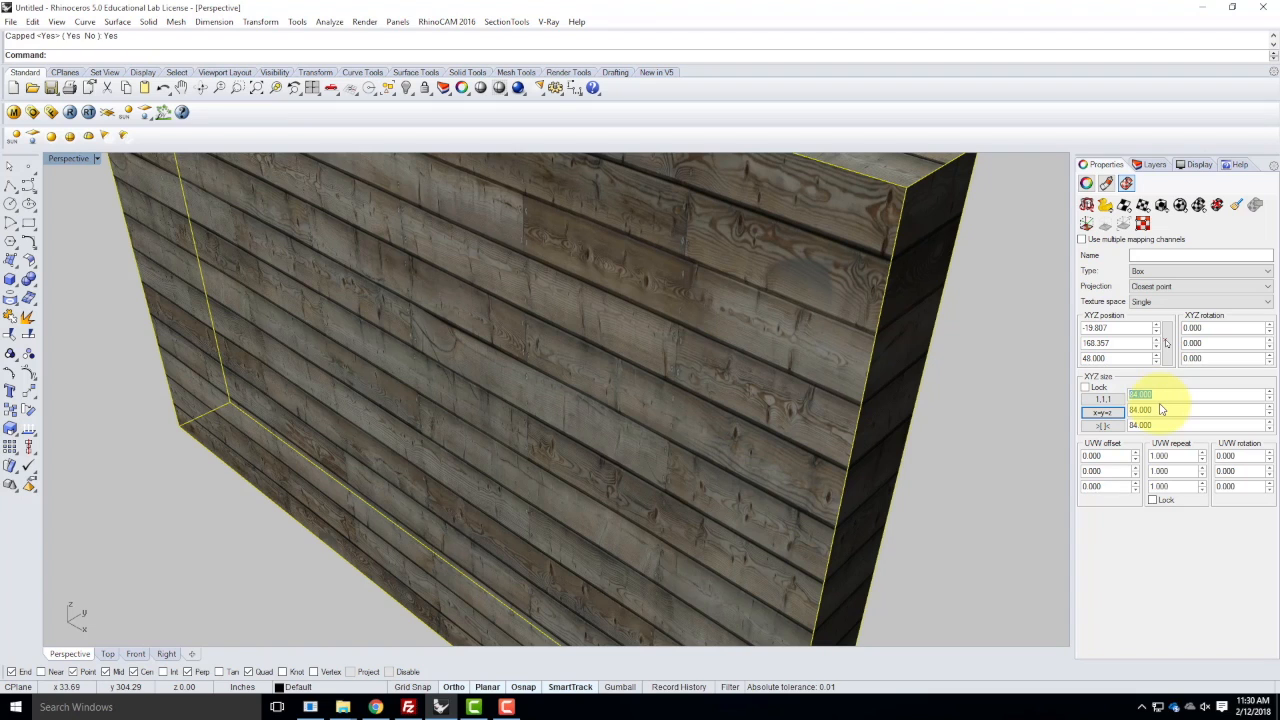
type("48")
left_click(1158, 409)
type("48")
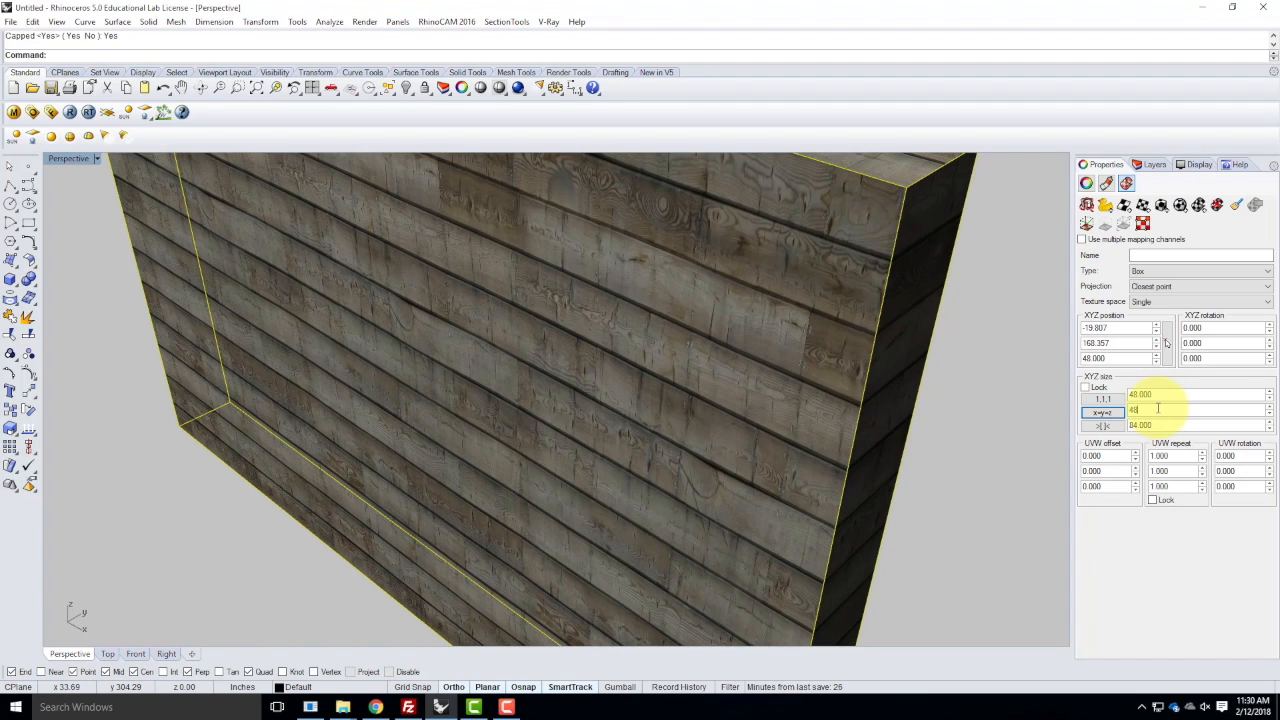
left_click(1165, 424)
type("48")
key("Return")
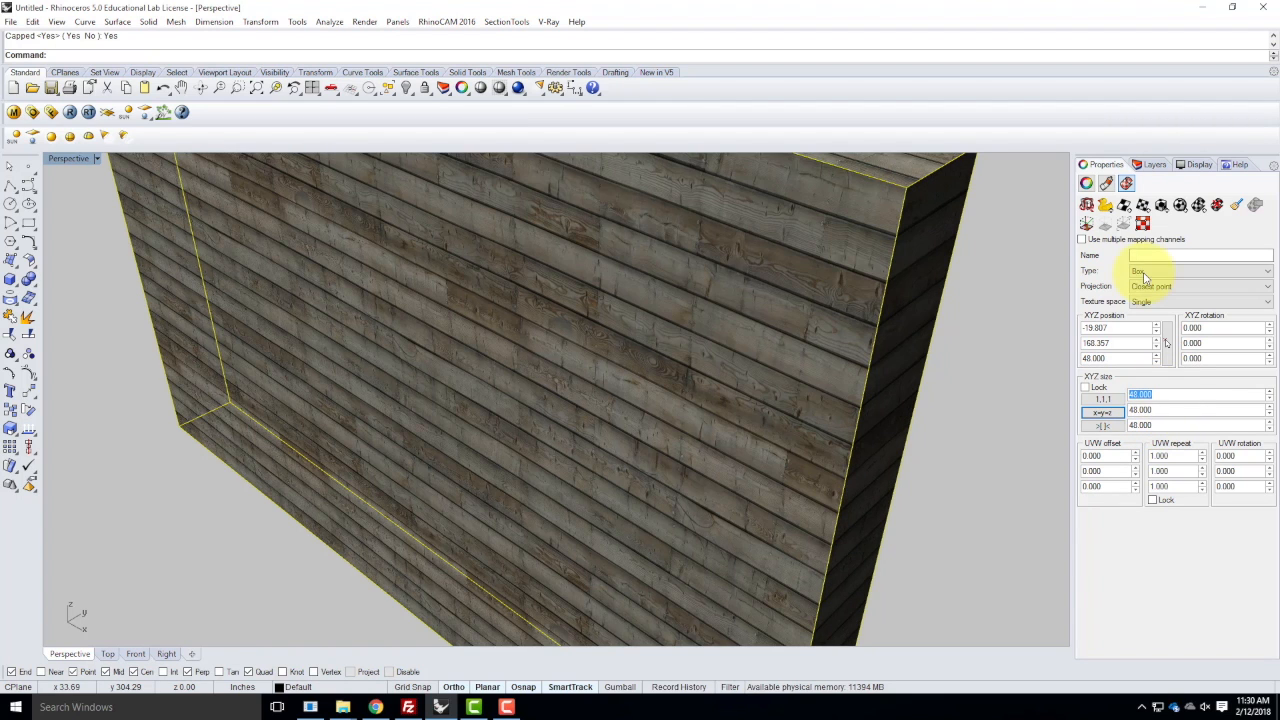
- Lock the wall's UVW repeat values together and set the repeat to 2
scroll(700, 337, "down", 5)
right_click_drag(797, 357, 600, 330)
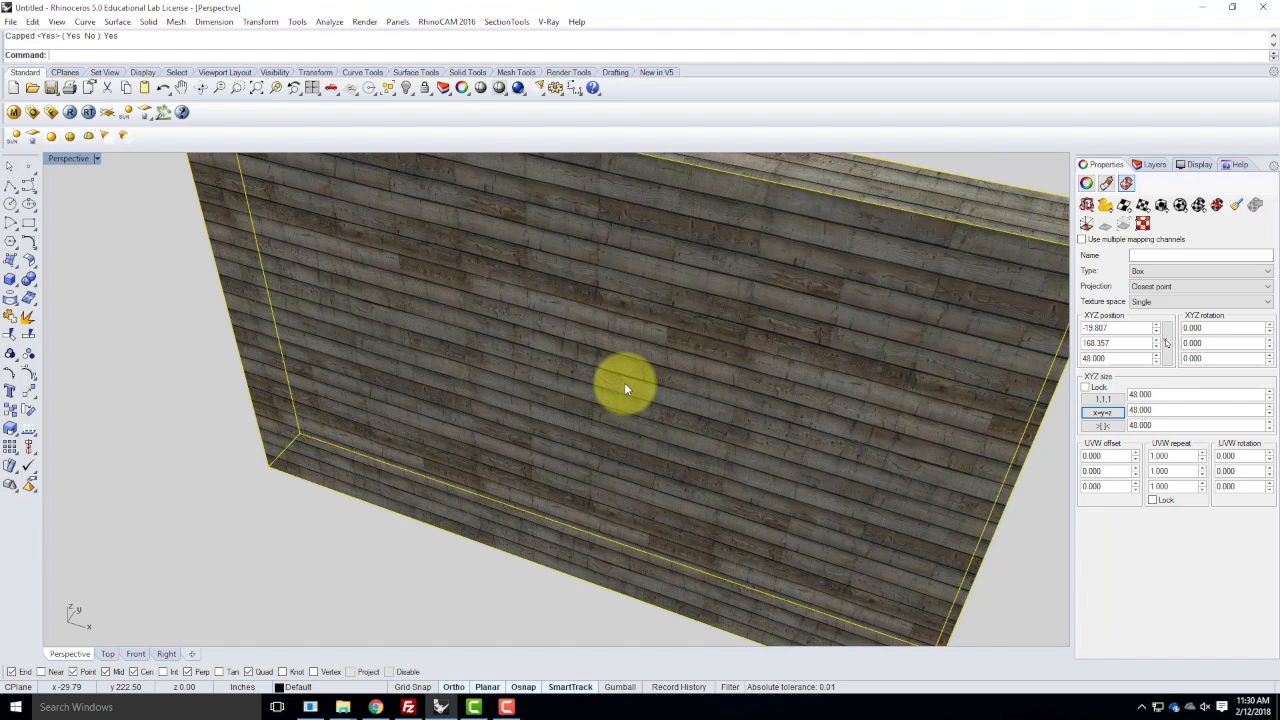
scroll(624, 390, "down", 2)
scroll(484, 219, "down", 4)
mouse_move(722, 270)
right_mouse_down()
mouse_move(706, 256)
mouse_move(729, 271)
right_mouse_up()
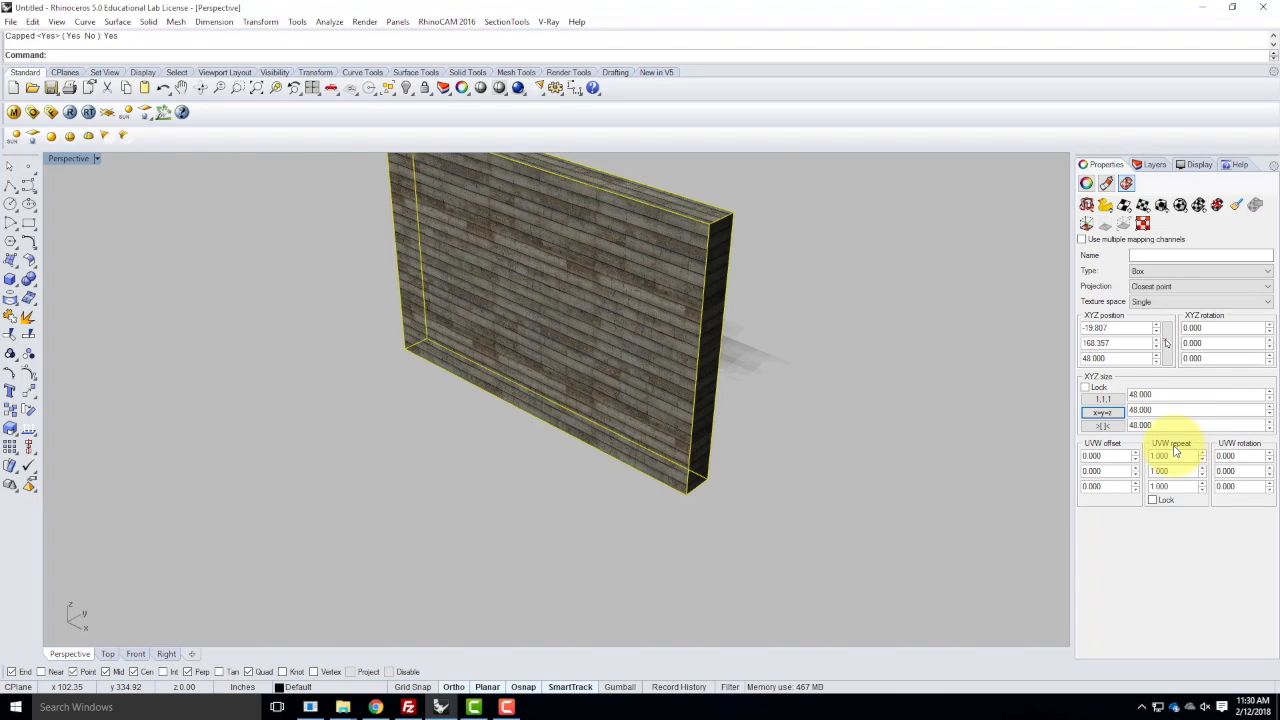
left_click(1153, 499)
left_click(1178, 458)
type("2.0")
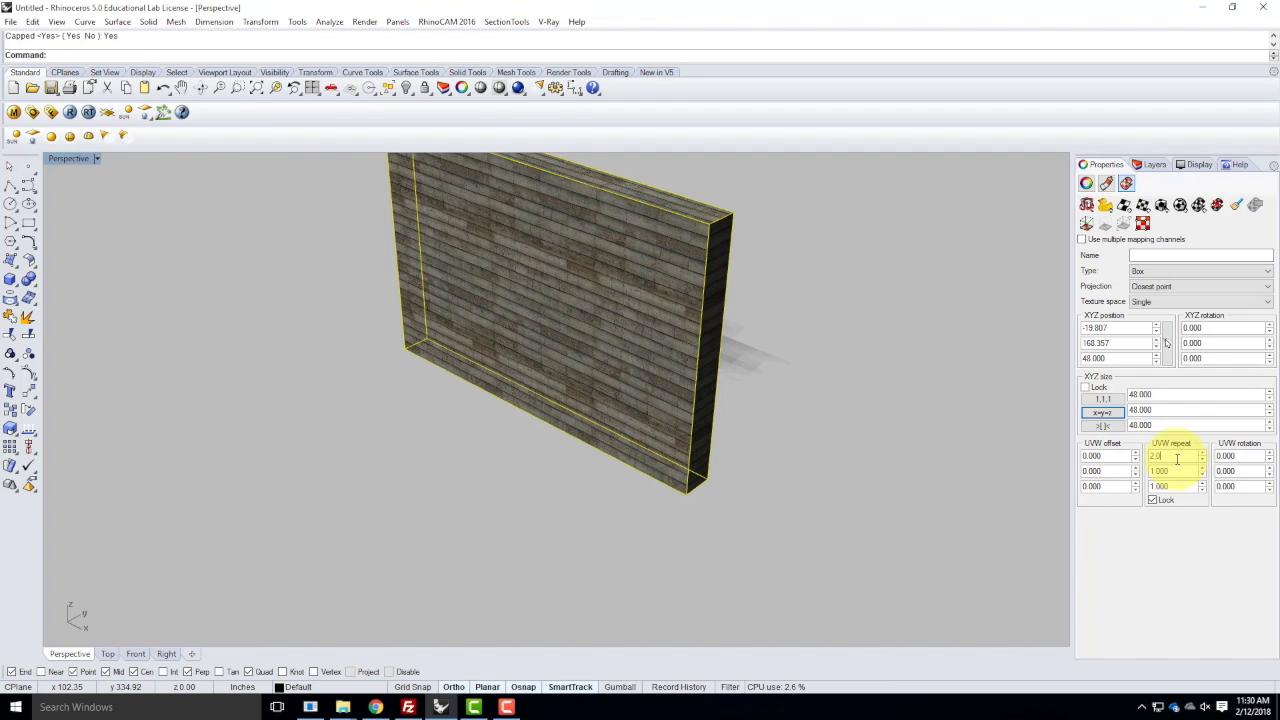
key("Tab")
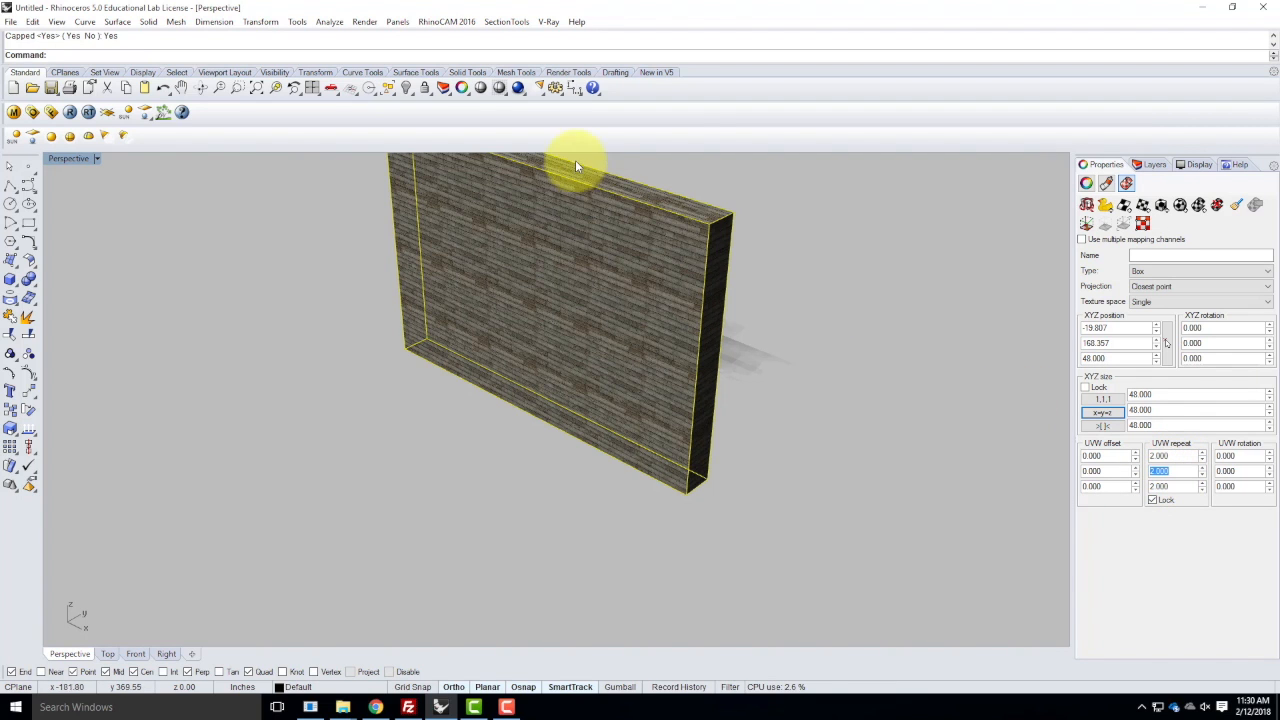
- Return the wall's locked UVW repeat to 1 in all three directions
scroll(594, 175, "up", 2)
scroll(594, 176, "up", 2)
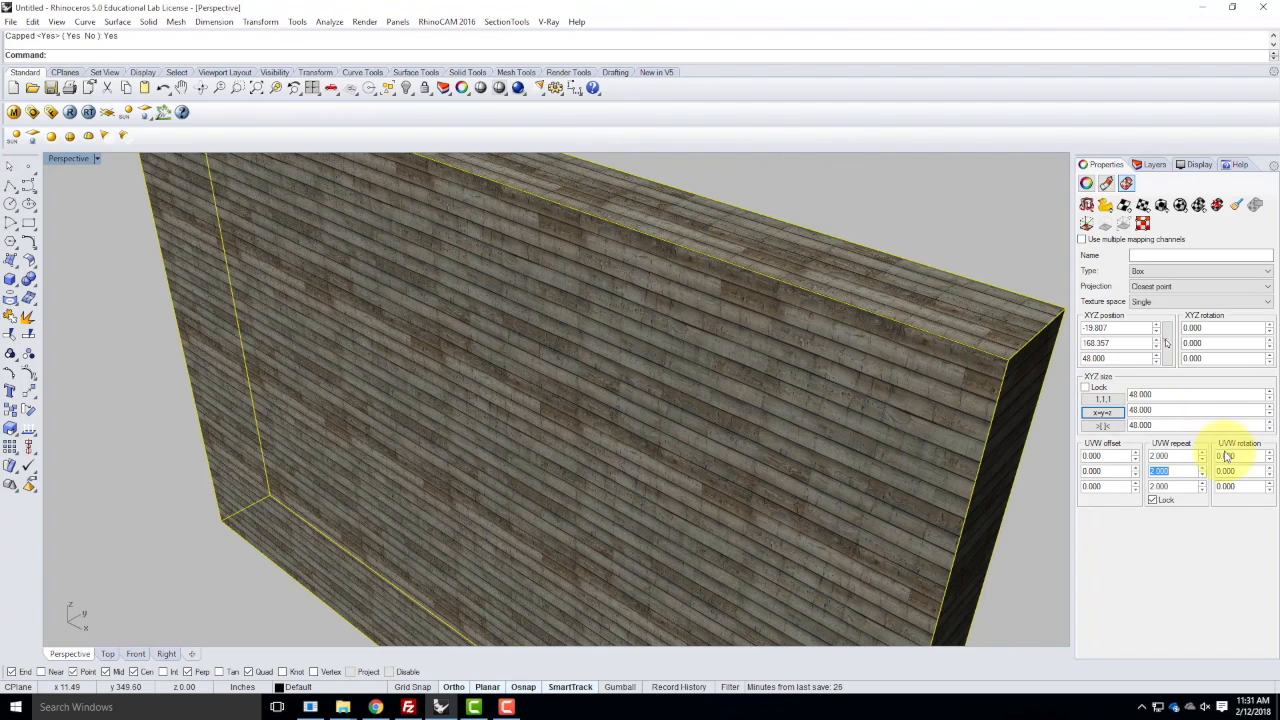
double_click(1180, 455)
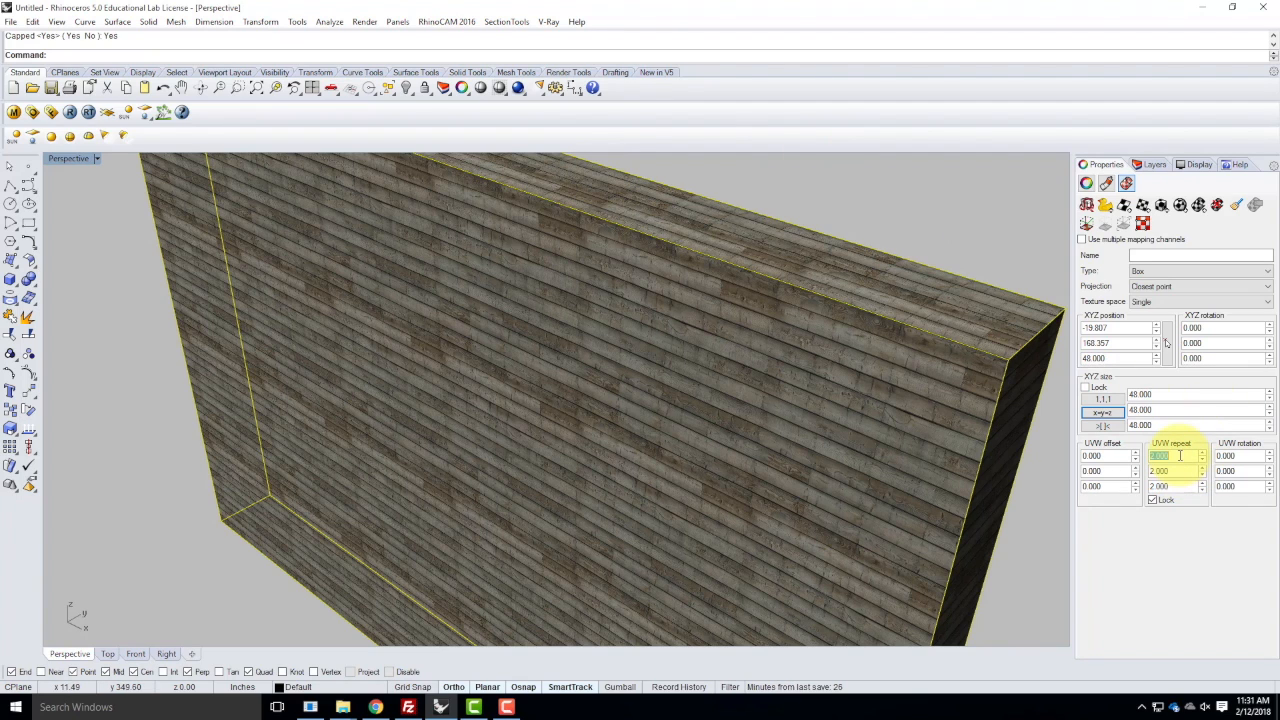
type("1.0")
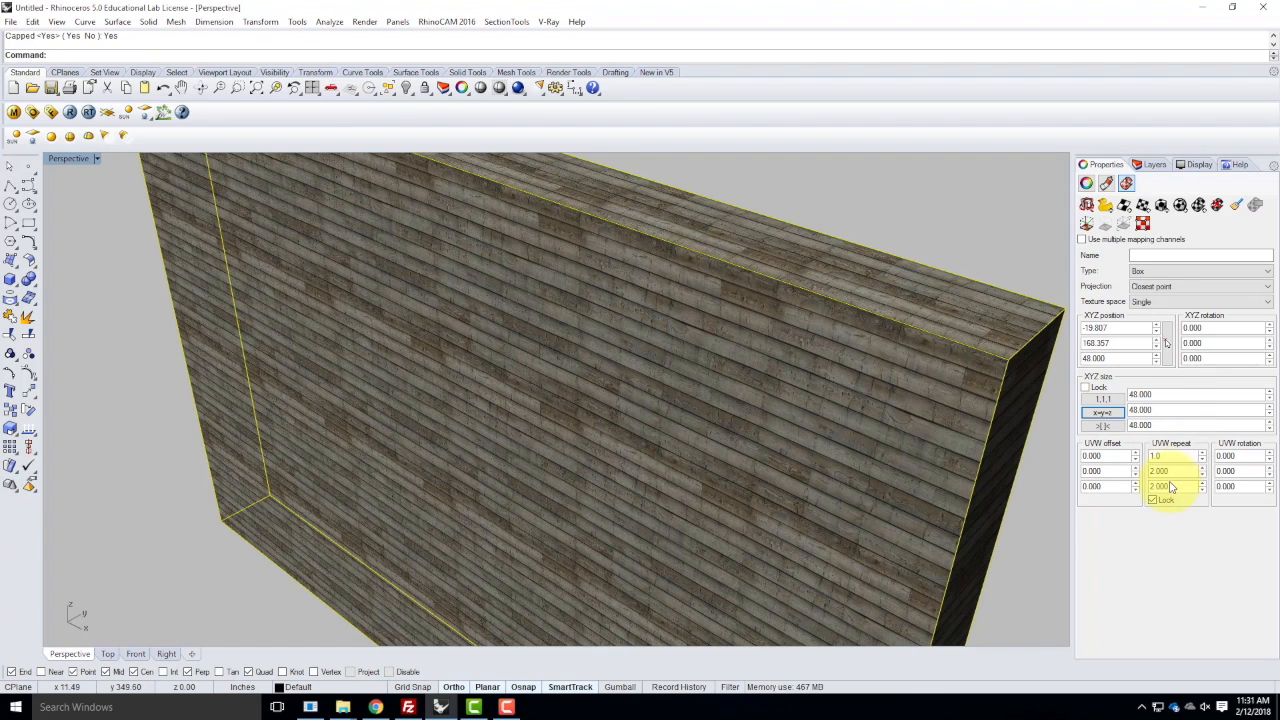
key("Tab")
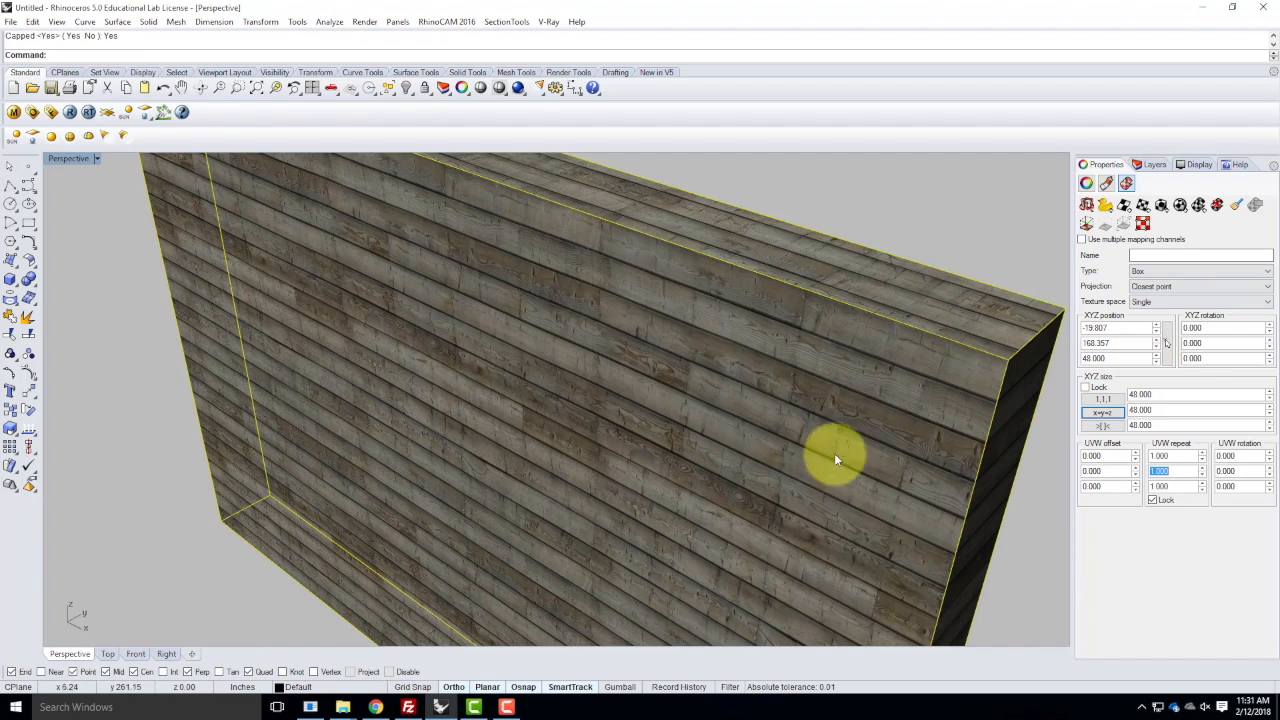
- Reapply the equal XYZ mapping size and examine how the planks meet at the corner between the wall's long face and end
left_click(1103, 412)
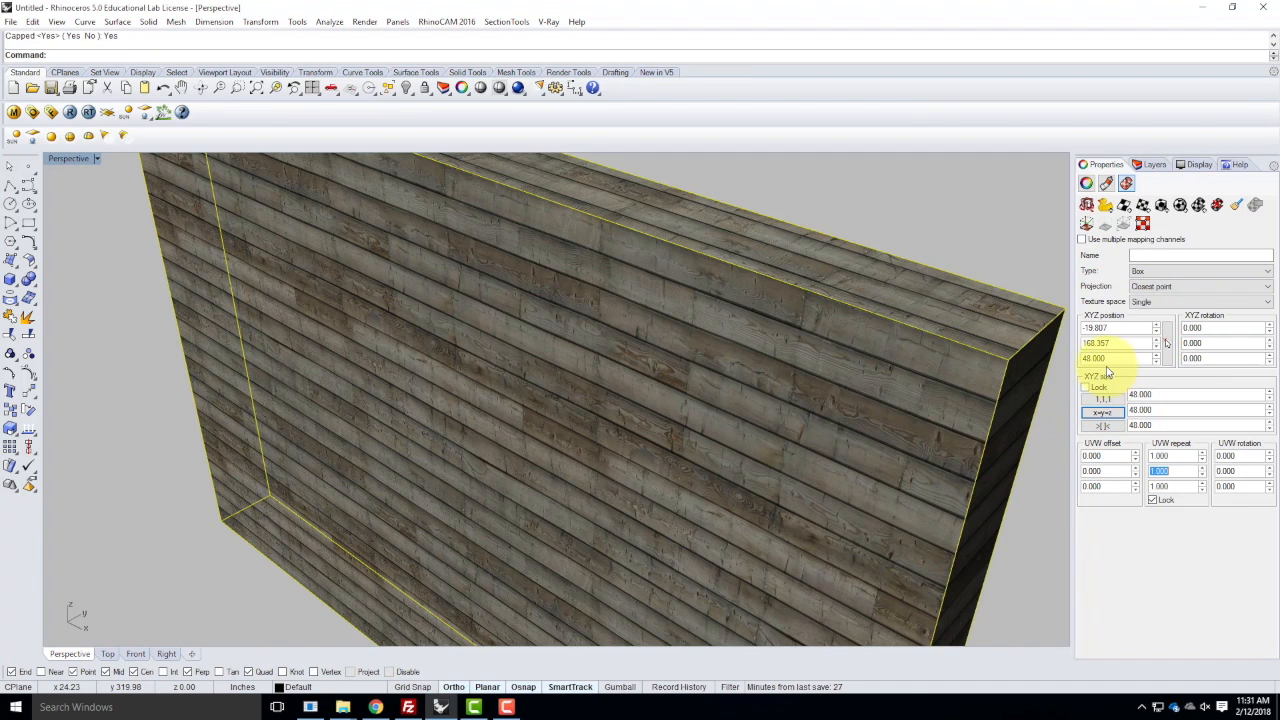
scroll(526, 349, "down", 3)
scroll(701, 388, "up", 3)
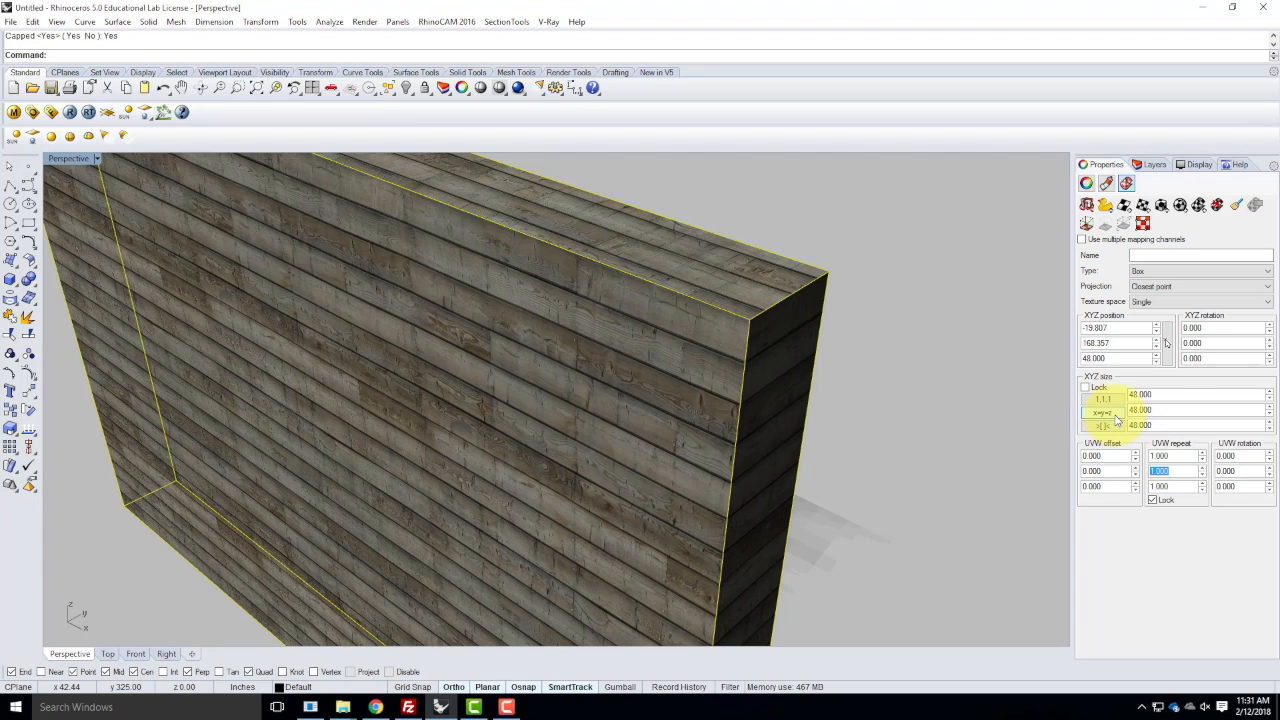
right_click_drag(814, 400, 871, 403)
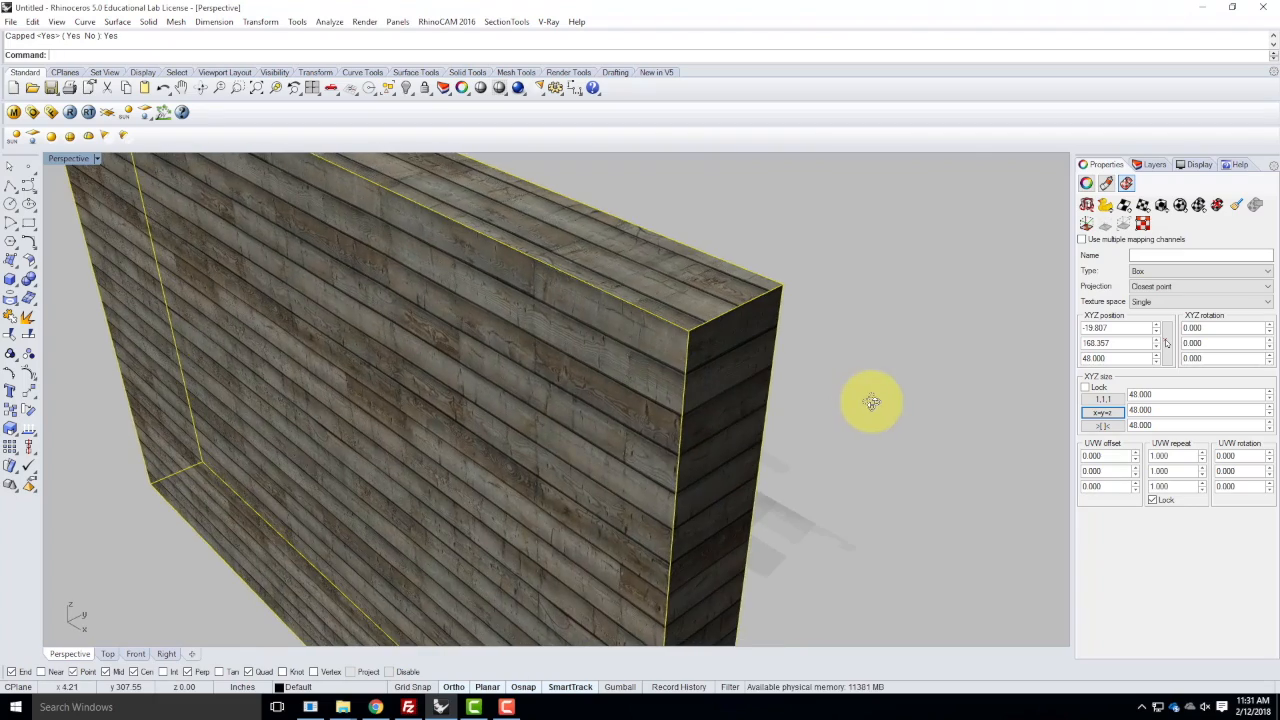
scroll(635, 438, "up", 7)
right_click_drag(634, 437, 671, 438)
scroll(567, 448, "down", 7)
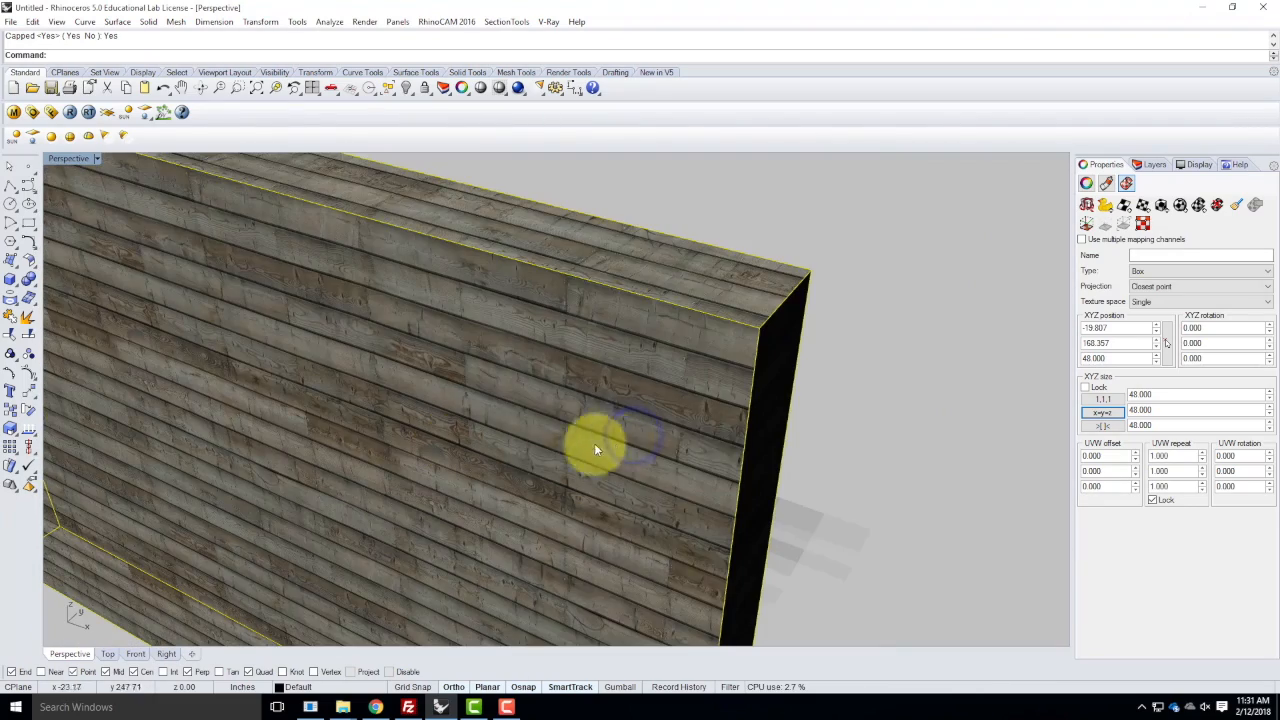
right_click_drag(771, 424, 564, 380)
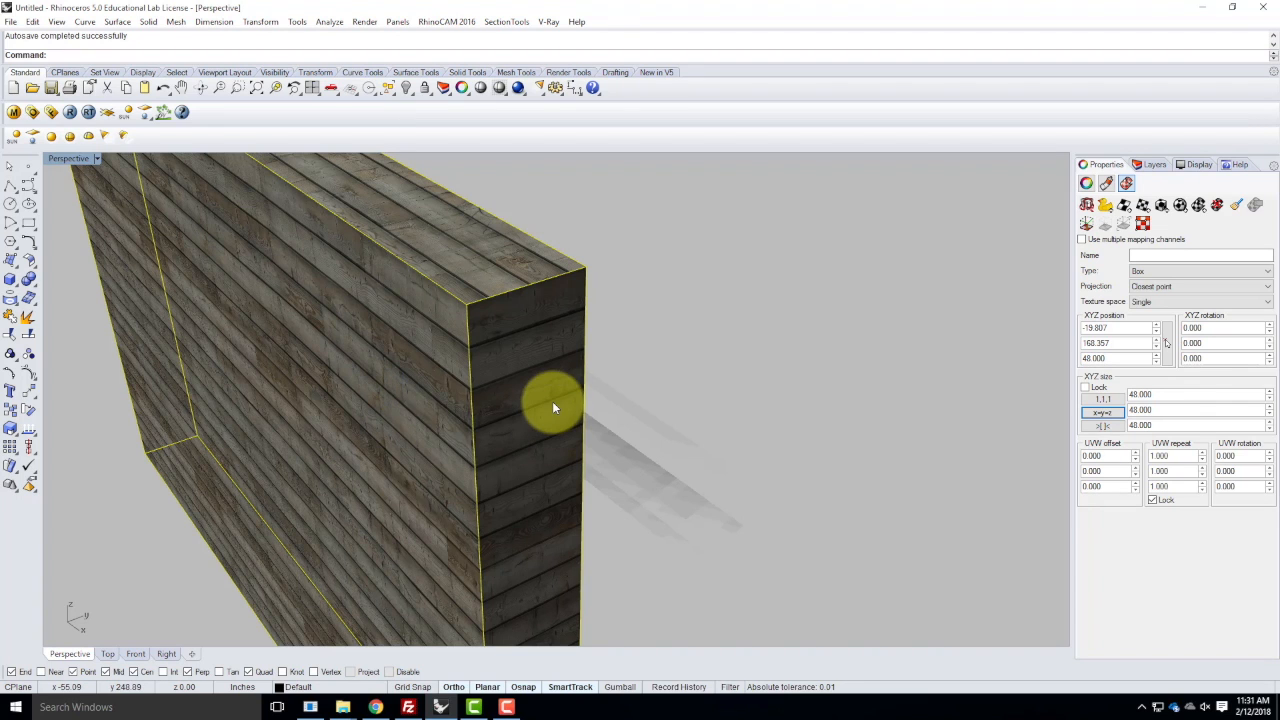
- Examine the plank direction and alignment along the edge between the wall's top and long faces
right_click_drag(437, 409, 646, 491)
right_click_drag(442, 418, 492, 362)
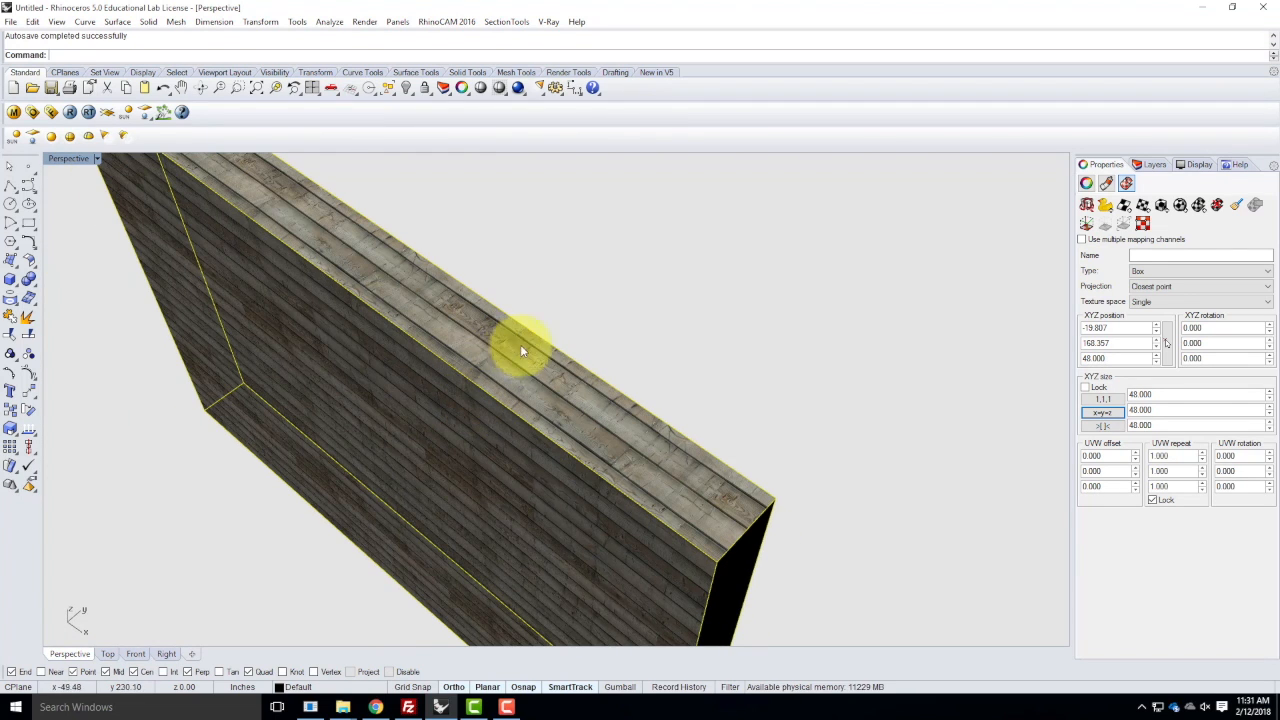
right_click_drag(449, 452, 543, 443)
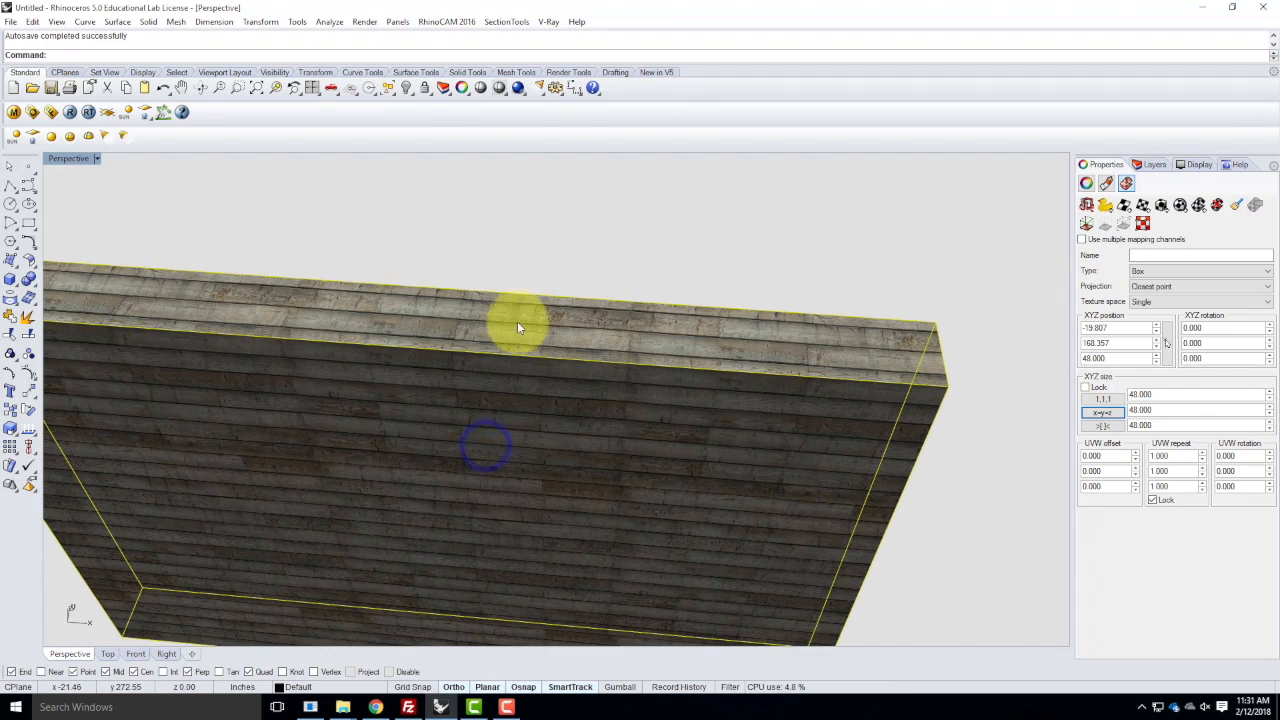
right_click_drag(550, 305, 562, 337)
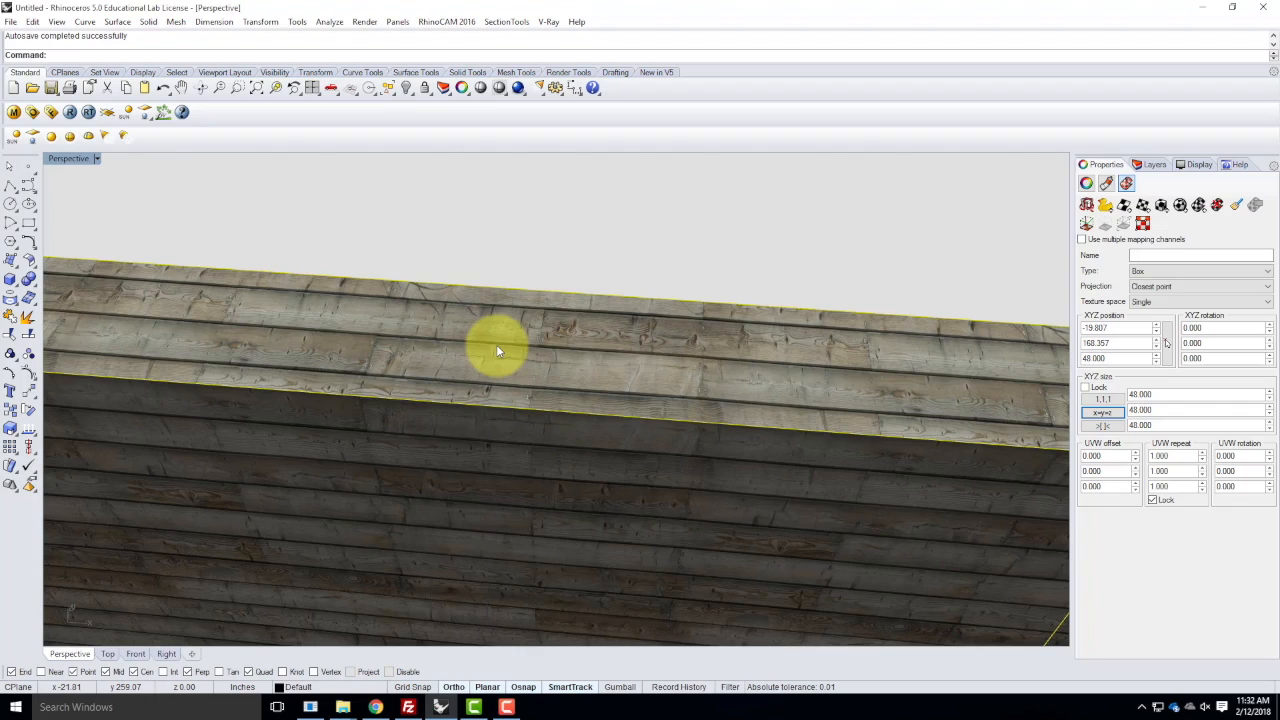
right_click_drag(568, 372, 629, 420)
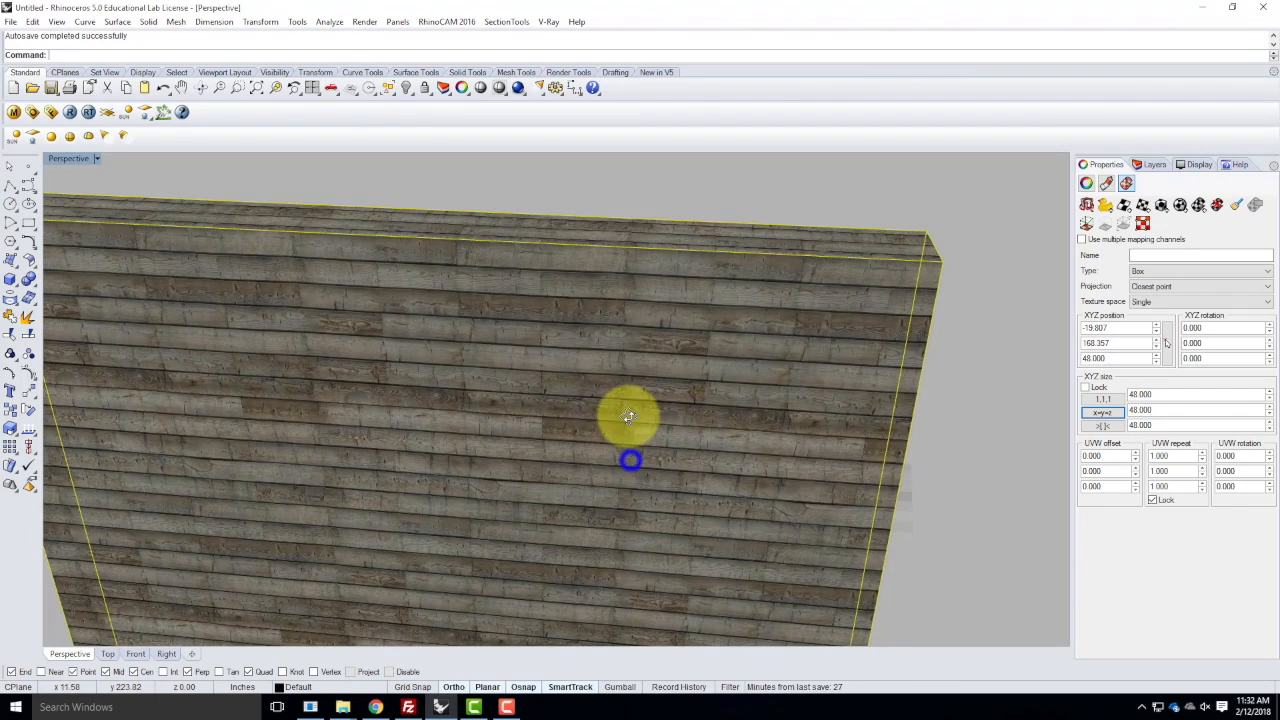
right_click_drag(578, 244, 583, 420)
right_click_drag(790, 407, 434, 400)
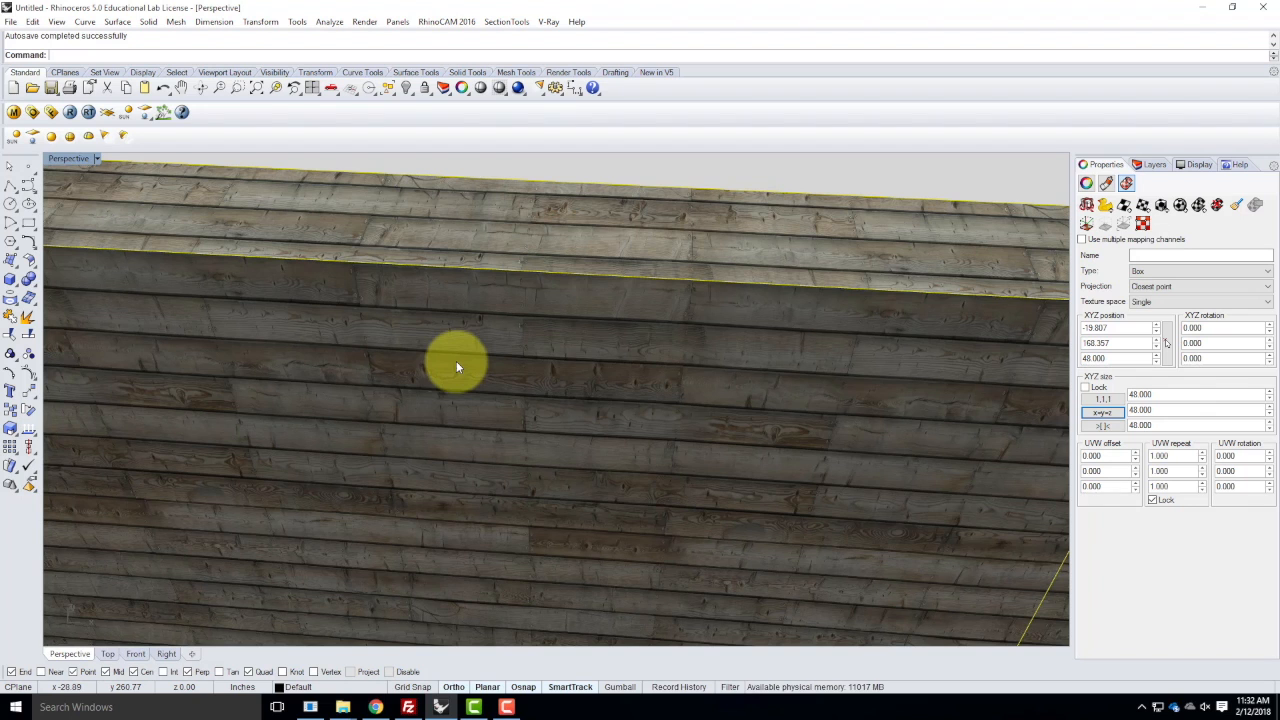
scroll(393, 347, "down", 10)
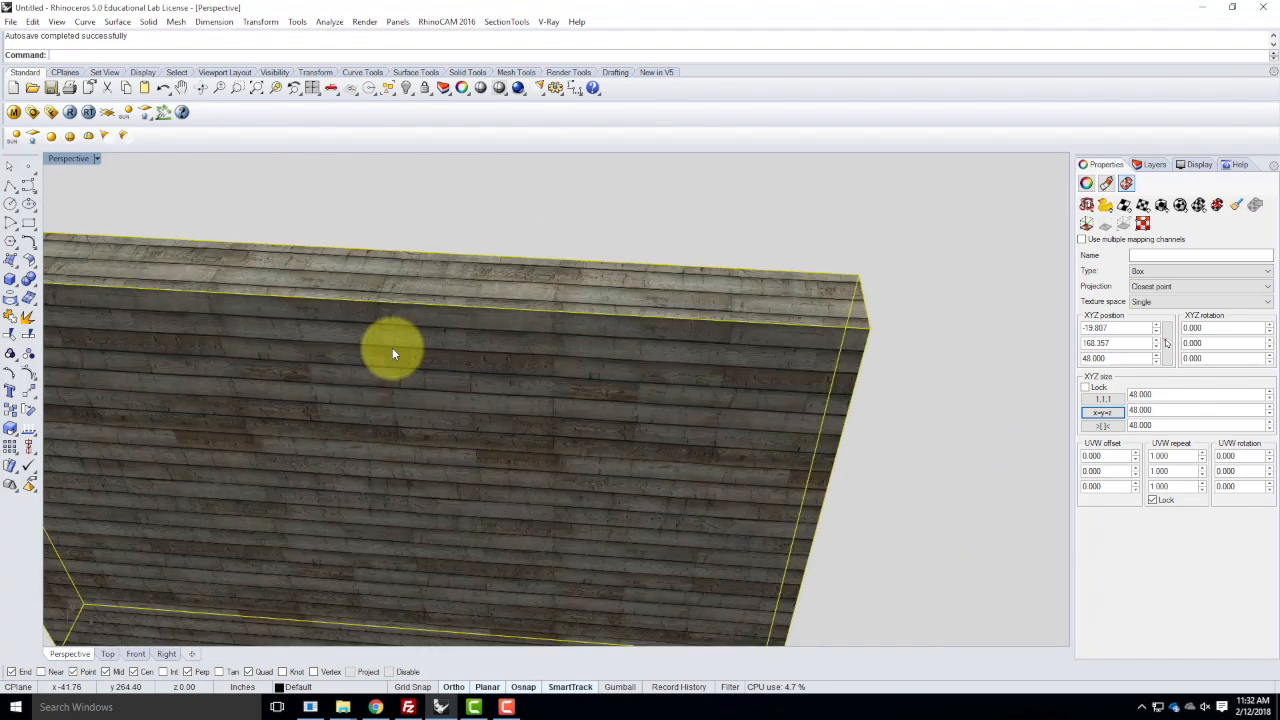
right_click_drag(531, 384, 471, 357)
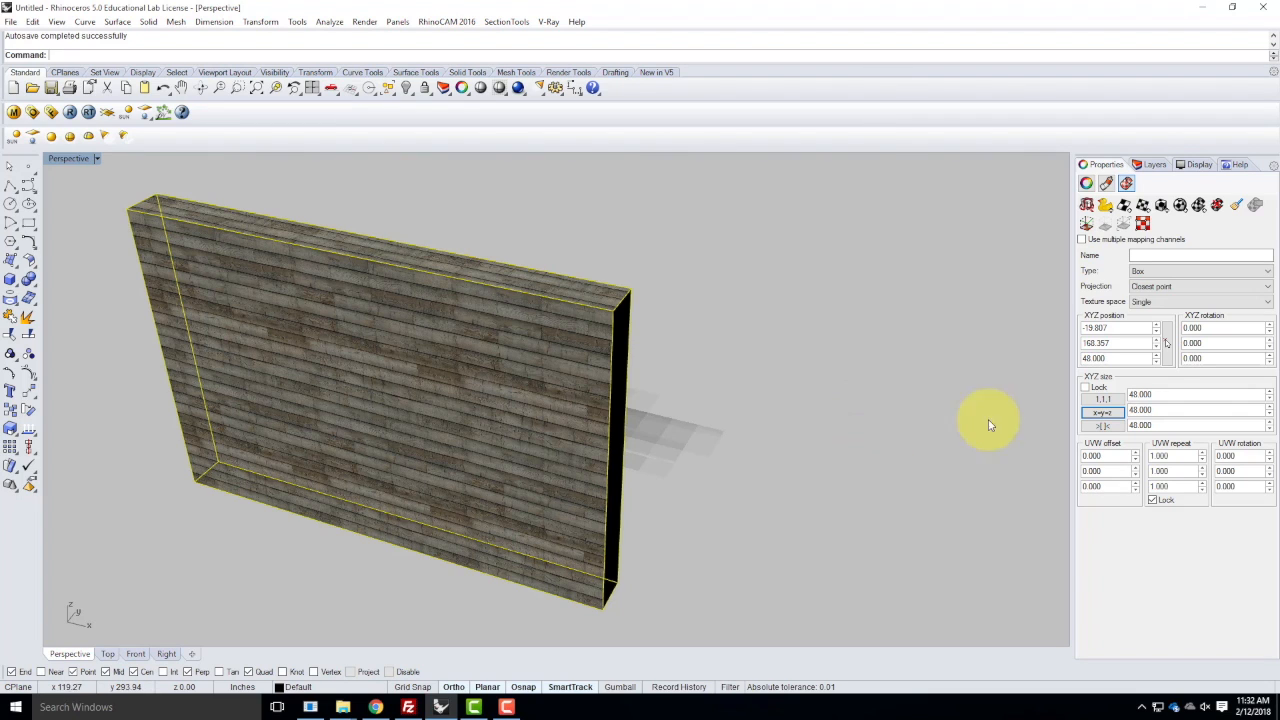
- Set the wall's W texture rotation to 90 degrees and check the plank direction on the long and top faces
double_click(1238, 486)
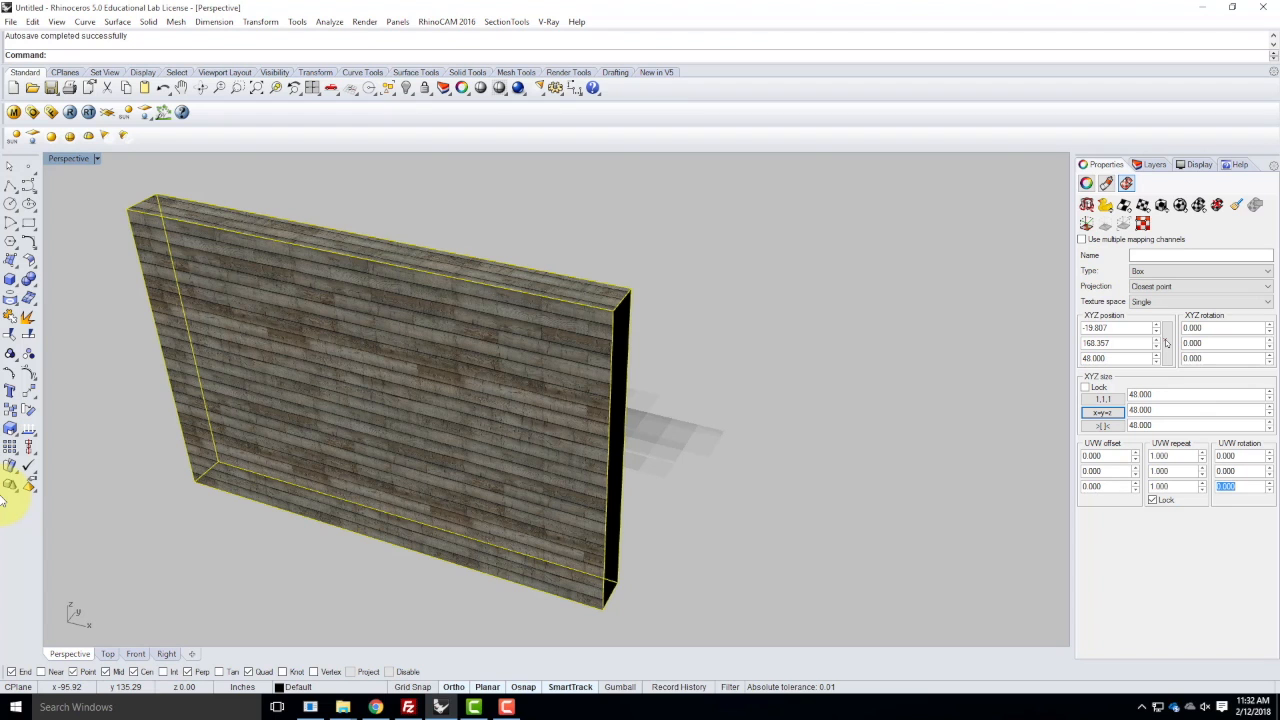
type("90")
key("Return")
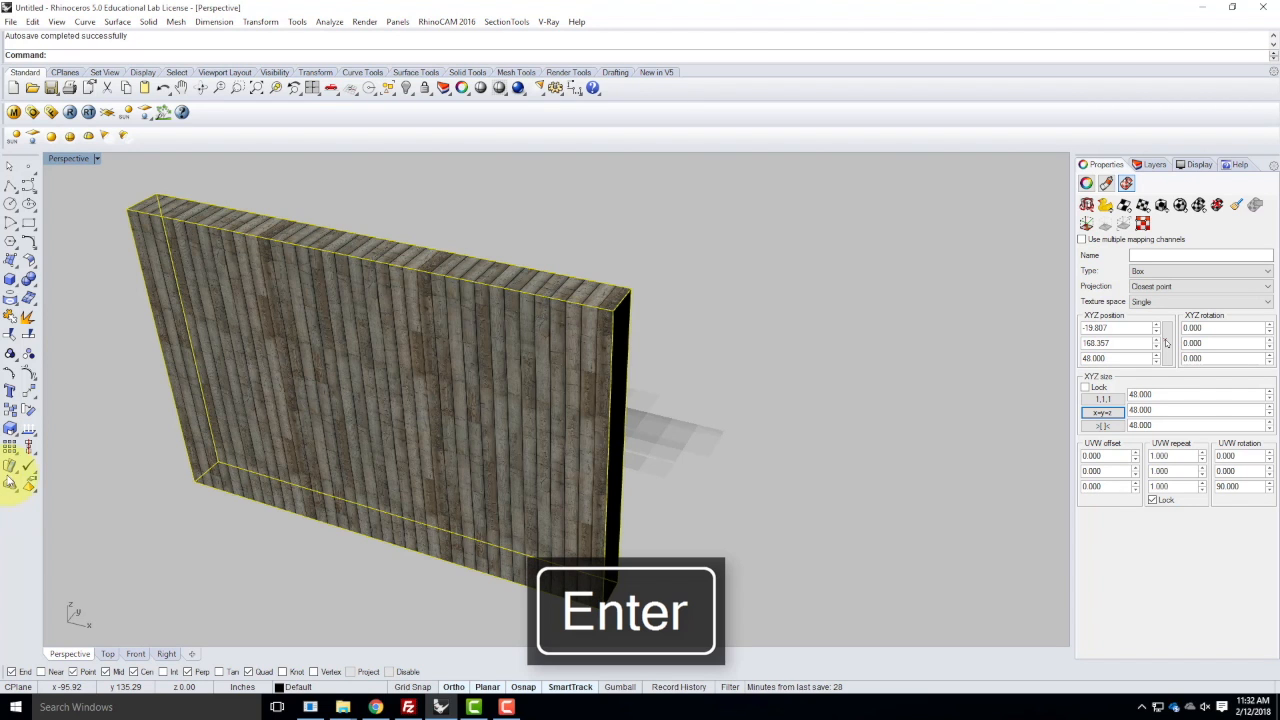
right_click_drag(493, 271, 623, 277)
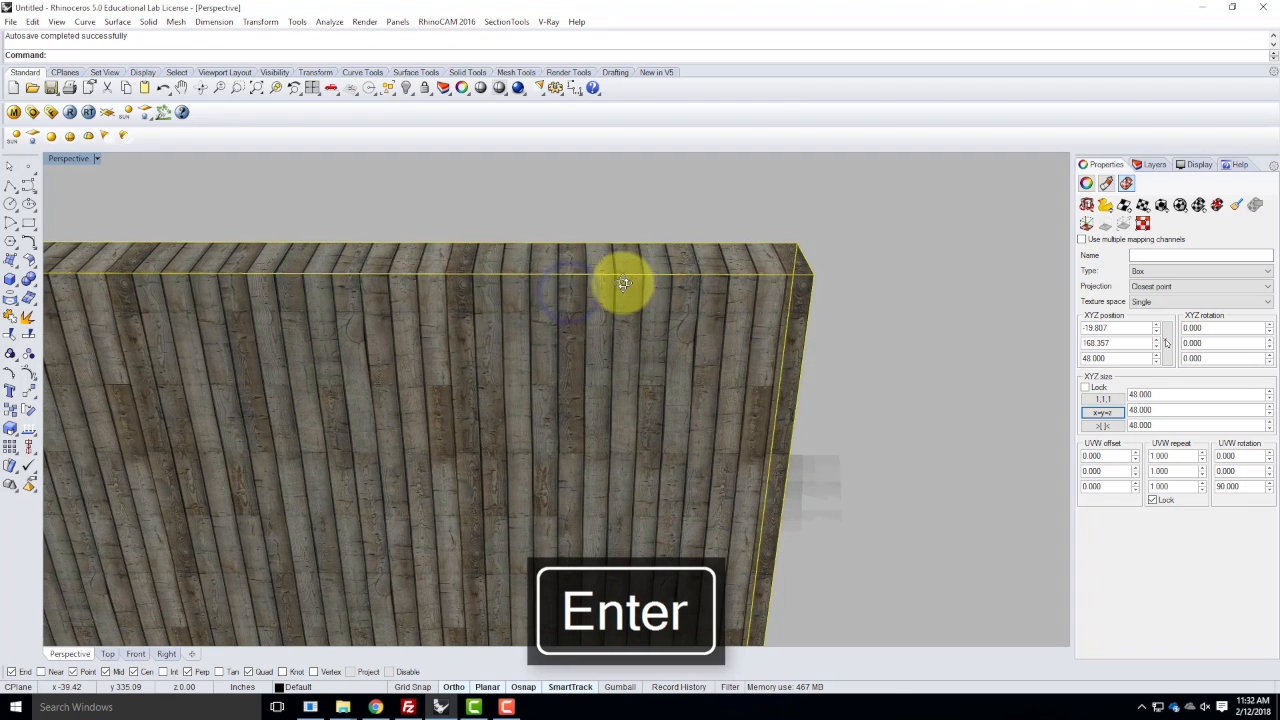
- Reset the W rotation to 0 and try a U texture rotation of 90 degrees on the wall
left_click(1240, 487)
type("0")
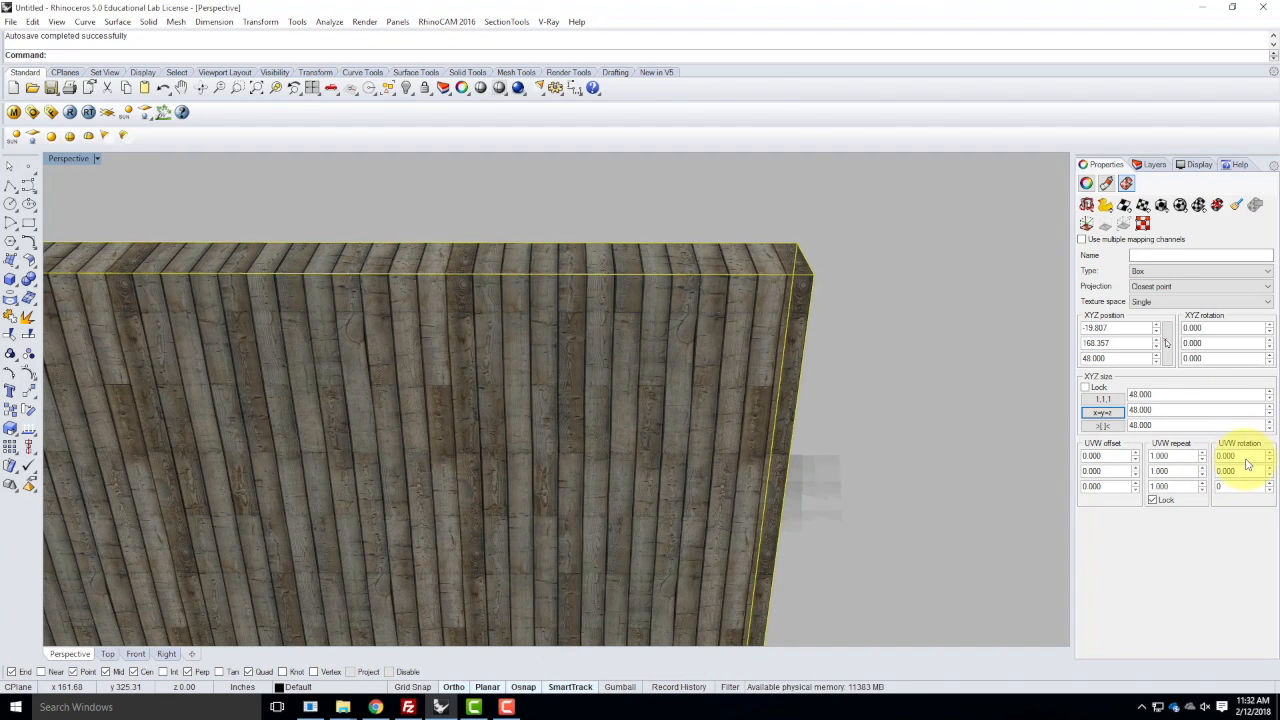
left_click(1246, 457)
type("90")
key("Return")
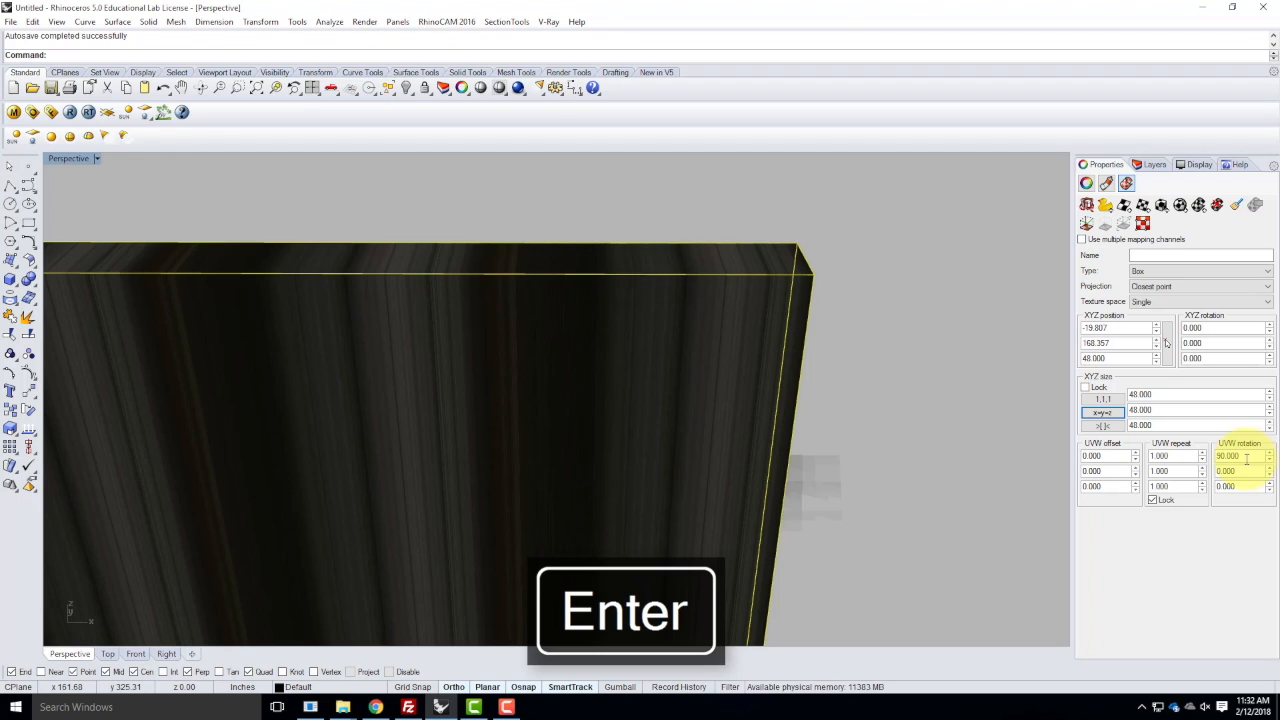
- Reset the U rotation to 0 and try a V texture rotation of 90 degrees on the wall
left_click(1246, 460)
type("0")
key("Return")
left_click(1240, 470)
type("90")
key("Return")
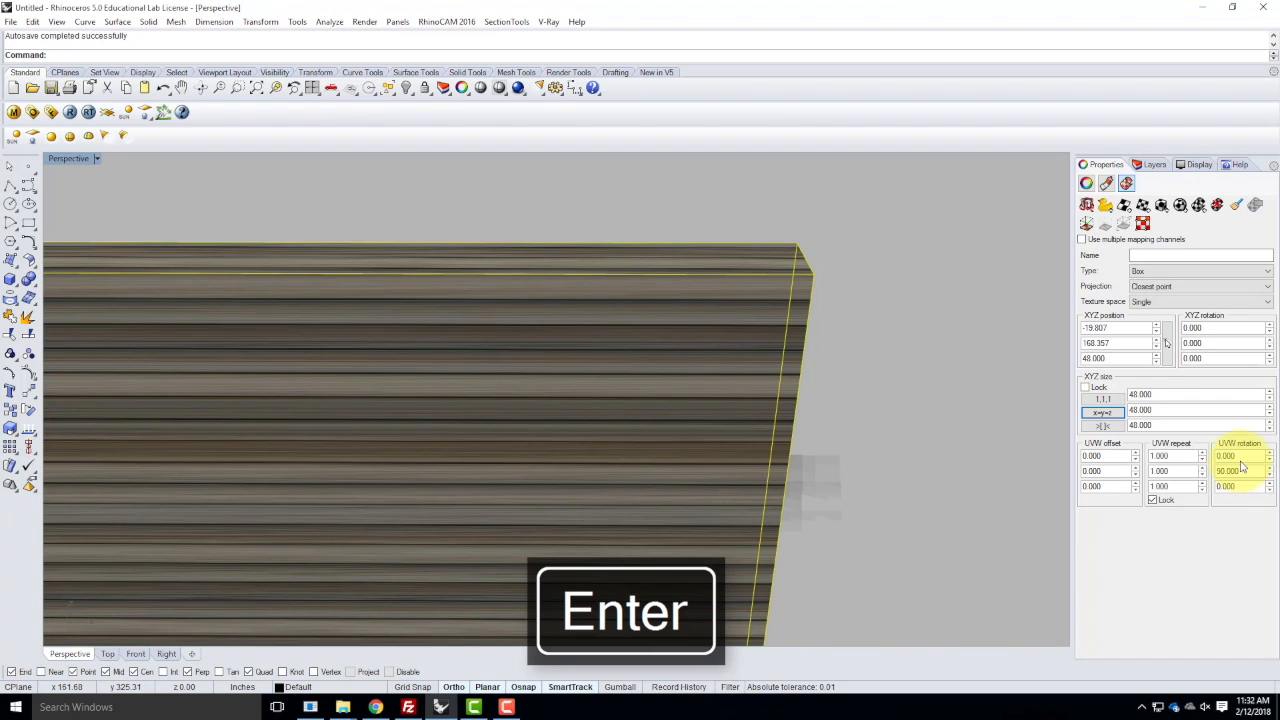
- Reset the V rotation to 0 and set the wall's W texture rotation to 90 degrees
left_click(1245, 470)
type("0")
key("Return")
left_click(1248, 485)
type("90")
- Try a V texture rotation of 90 degrees in combination with the wall's W rotation
left_click(1248, 471)
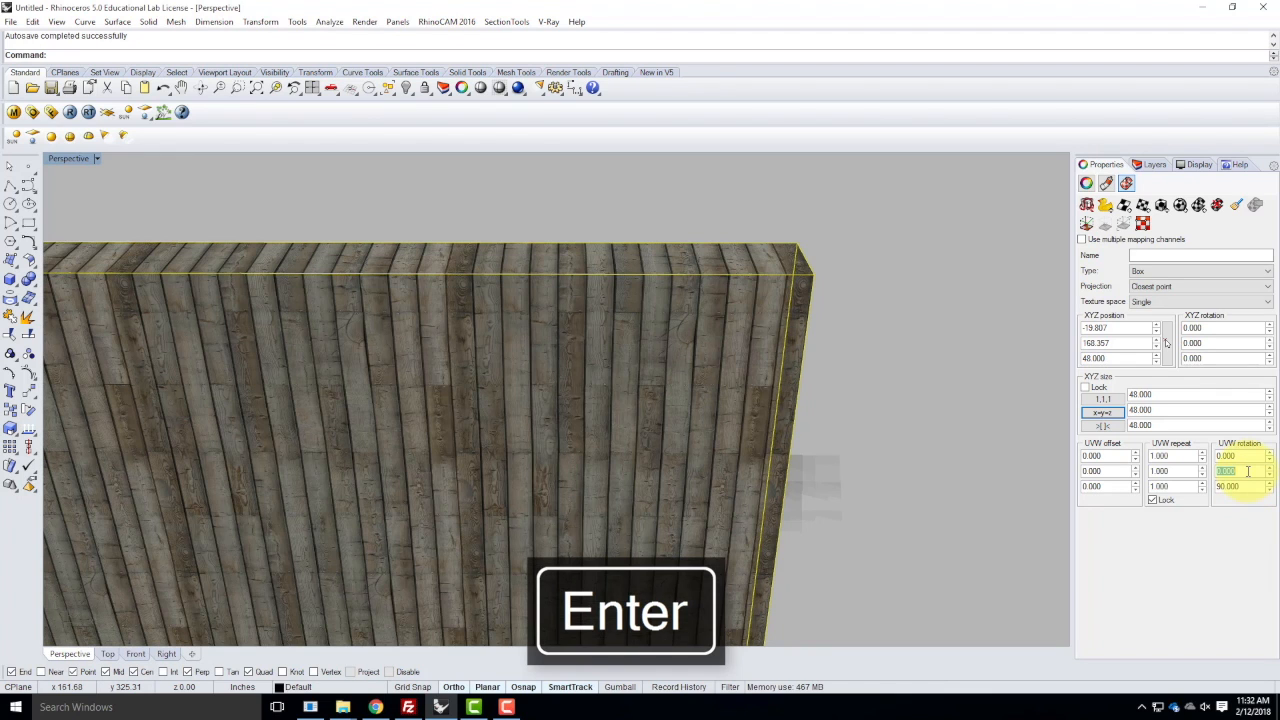
type("90")
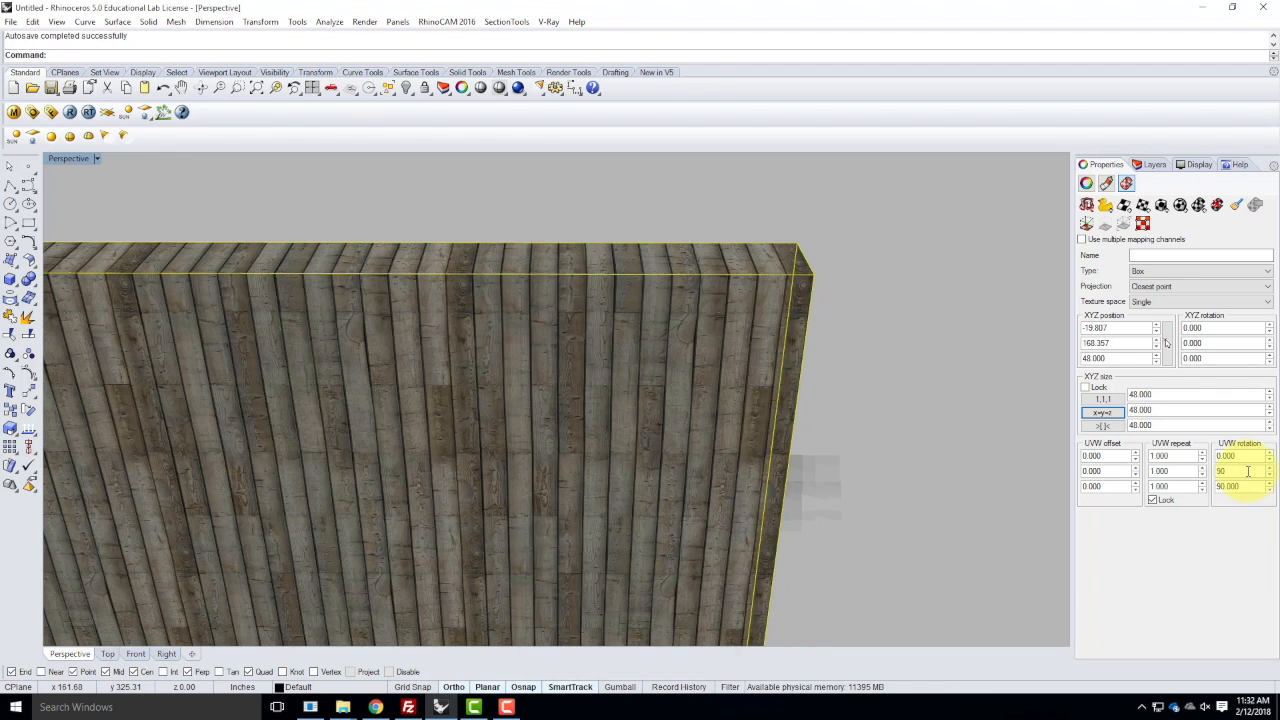
key("Return")
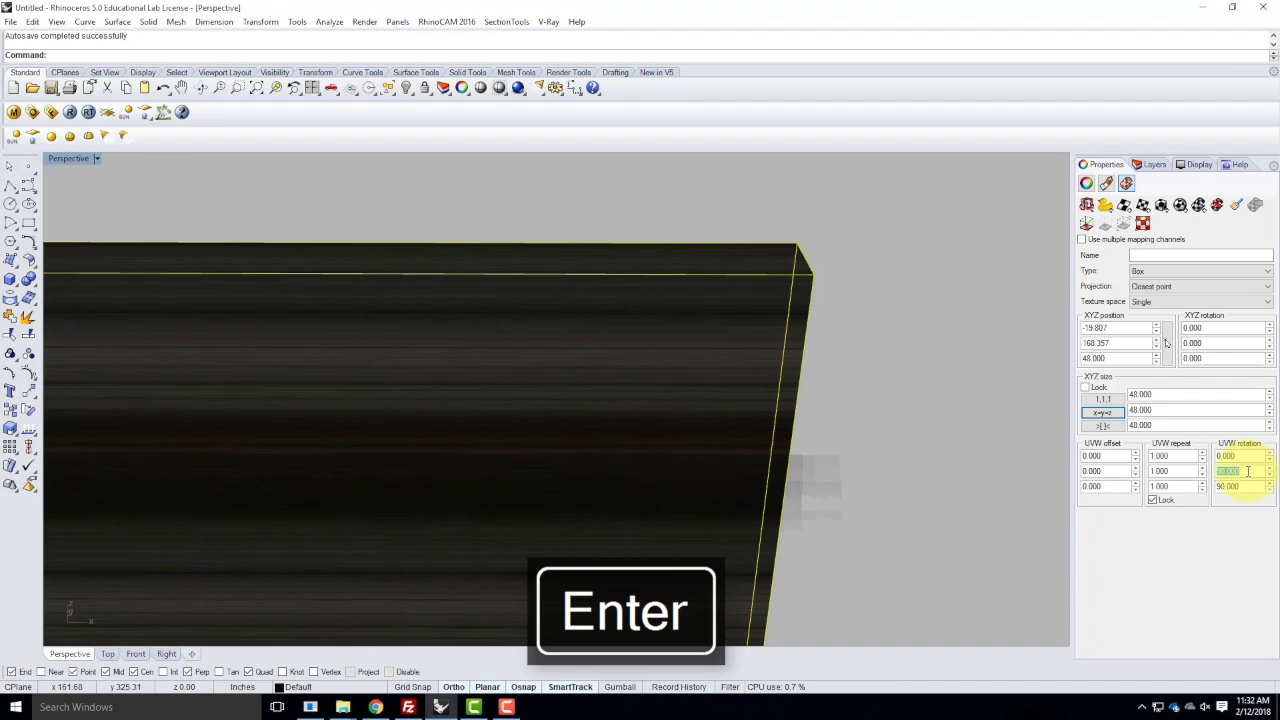
- Reset the wall's V and W texture rotations to 0
type("0")
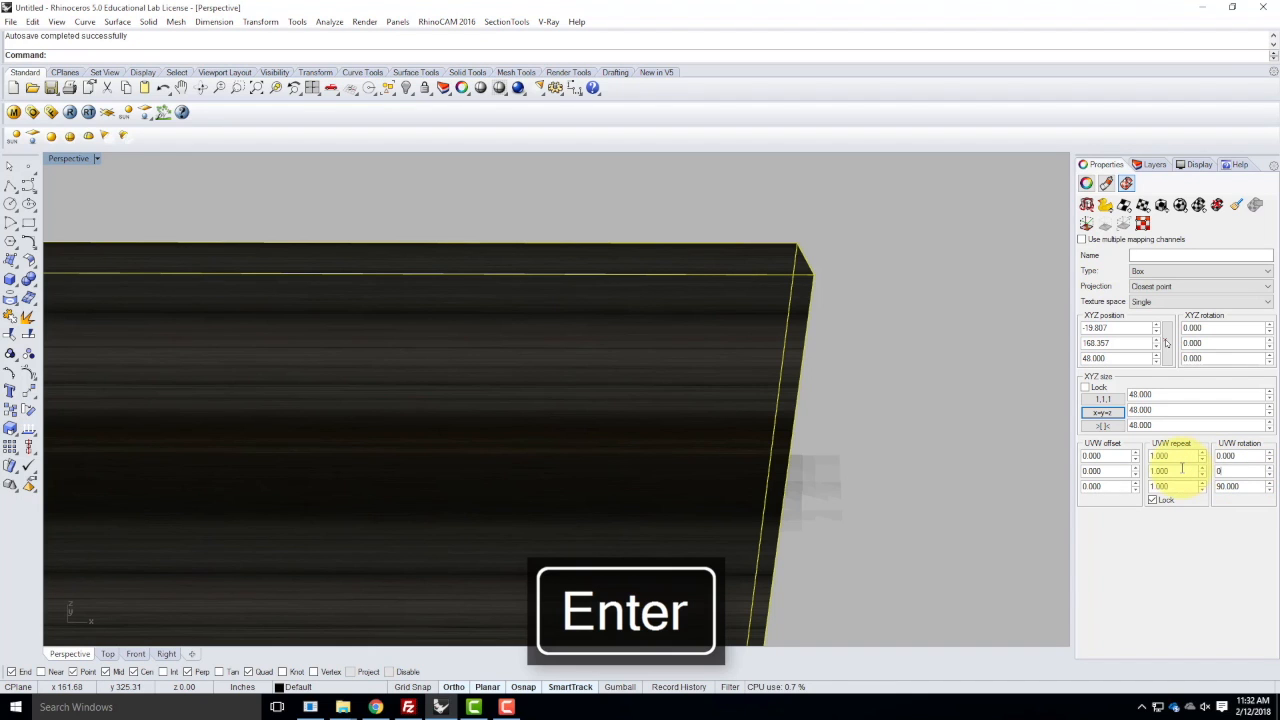
key("Return")
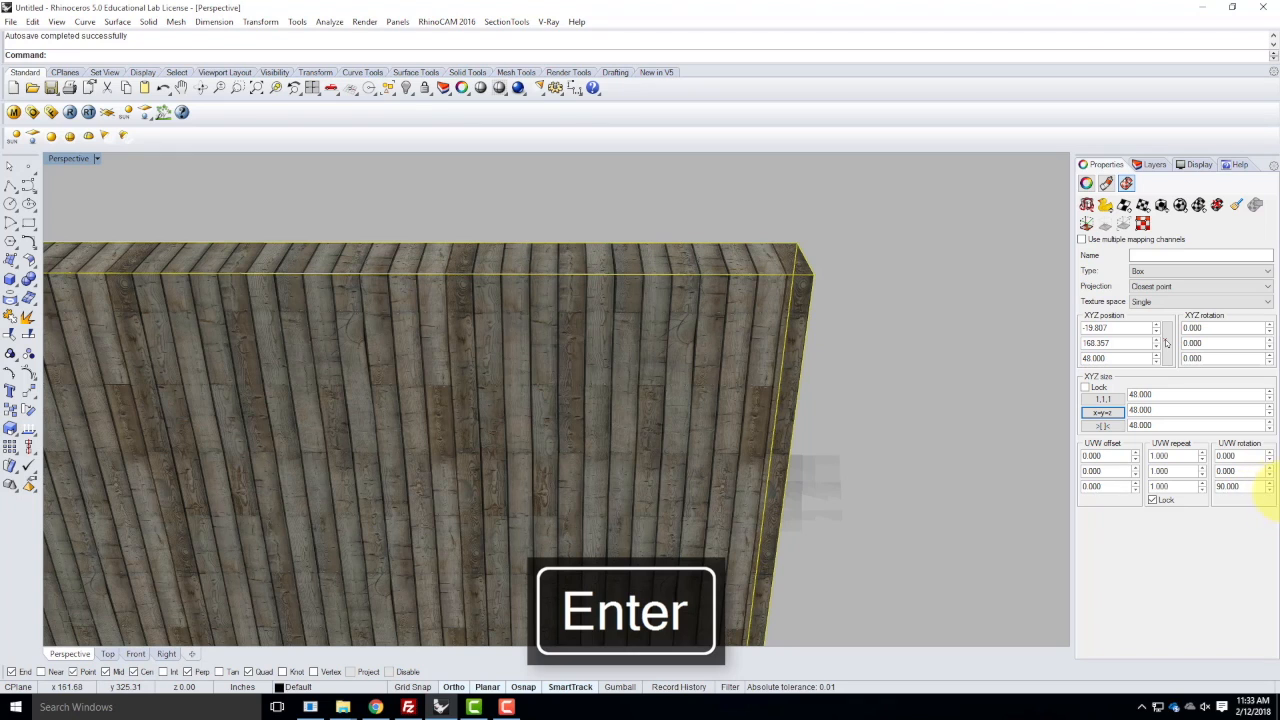
double_click(1247, 487)
type("0")
key("Return")
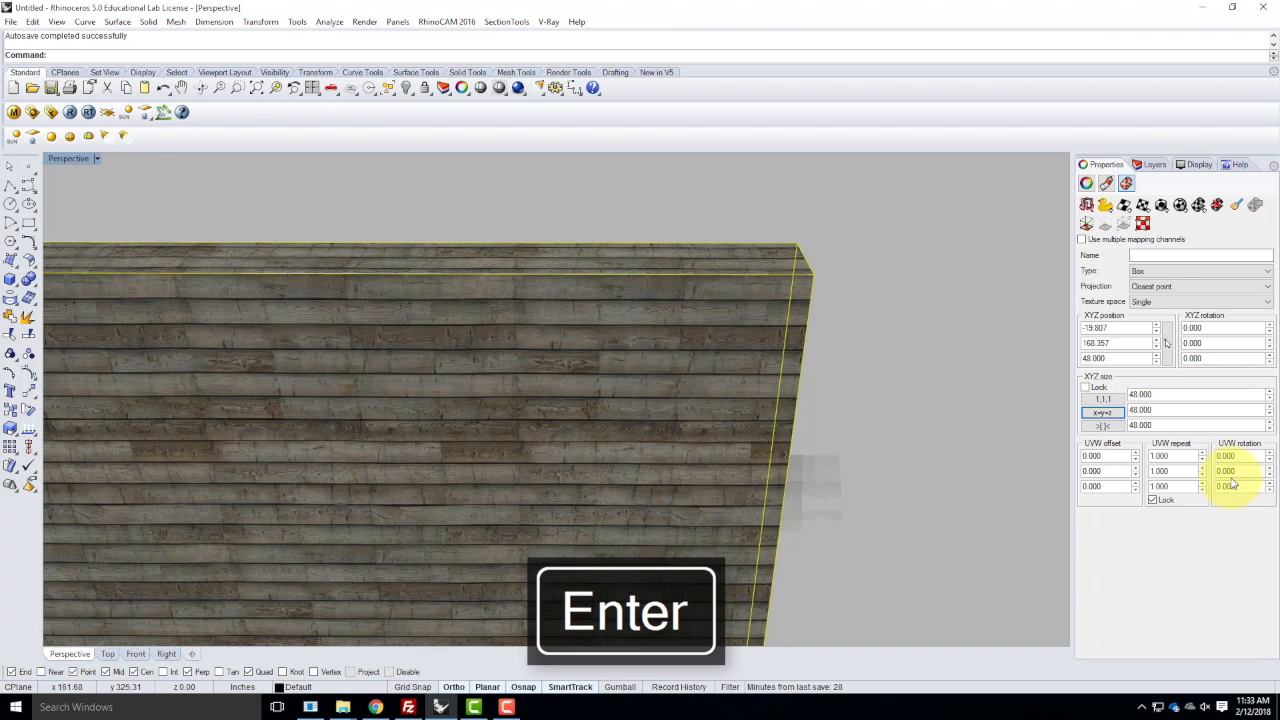
- Make Layer 02 the current layer and turn off the Default layer to hide the wall
right_click_drag(840, 277, 849, 358)
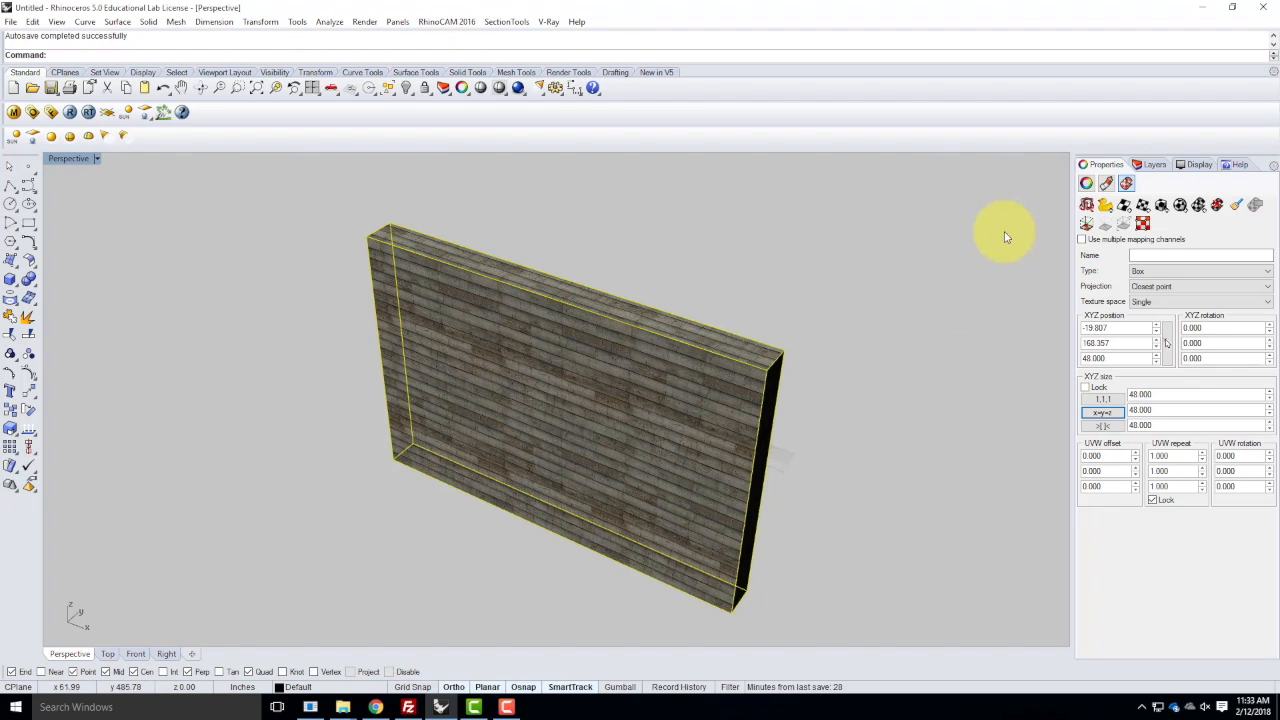
left_click(1150, 165)
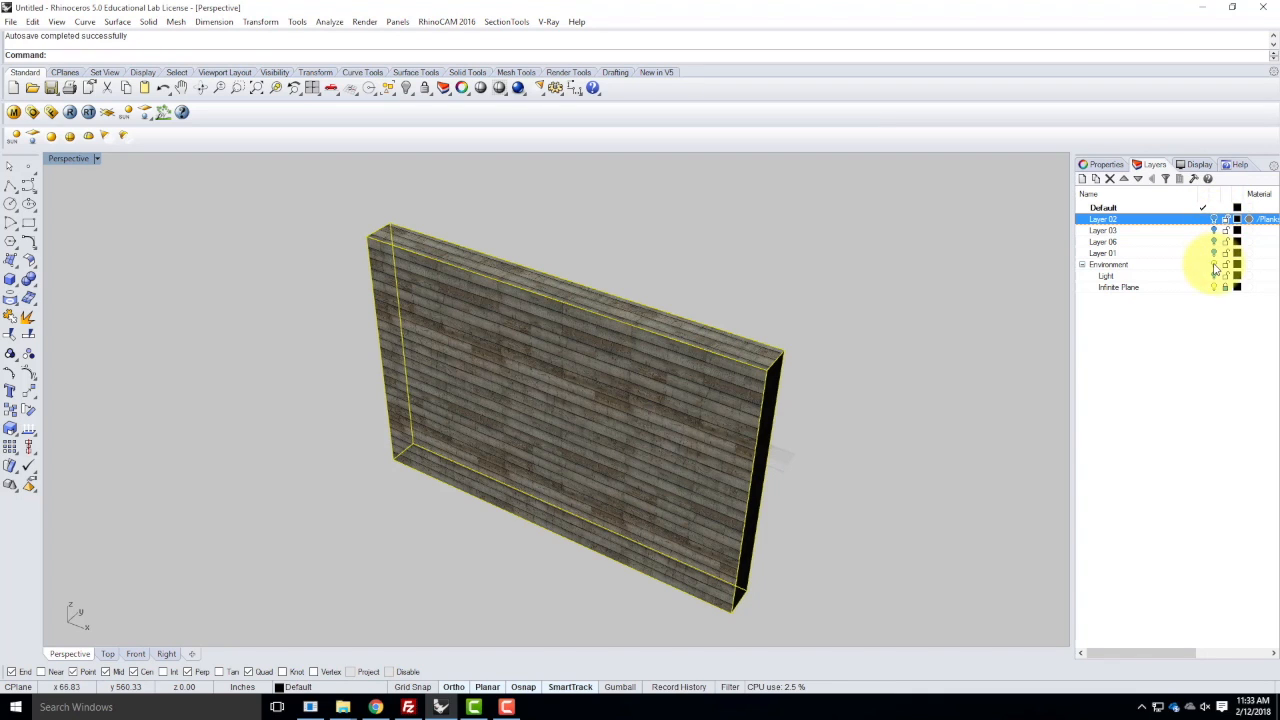
left_click(1201, 219)
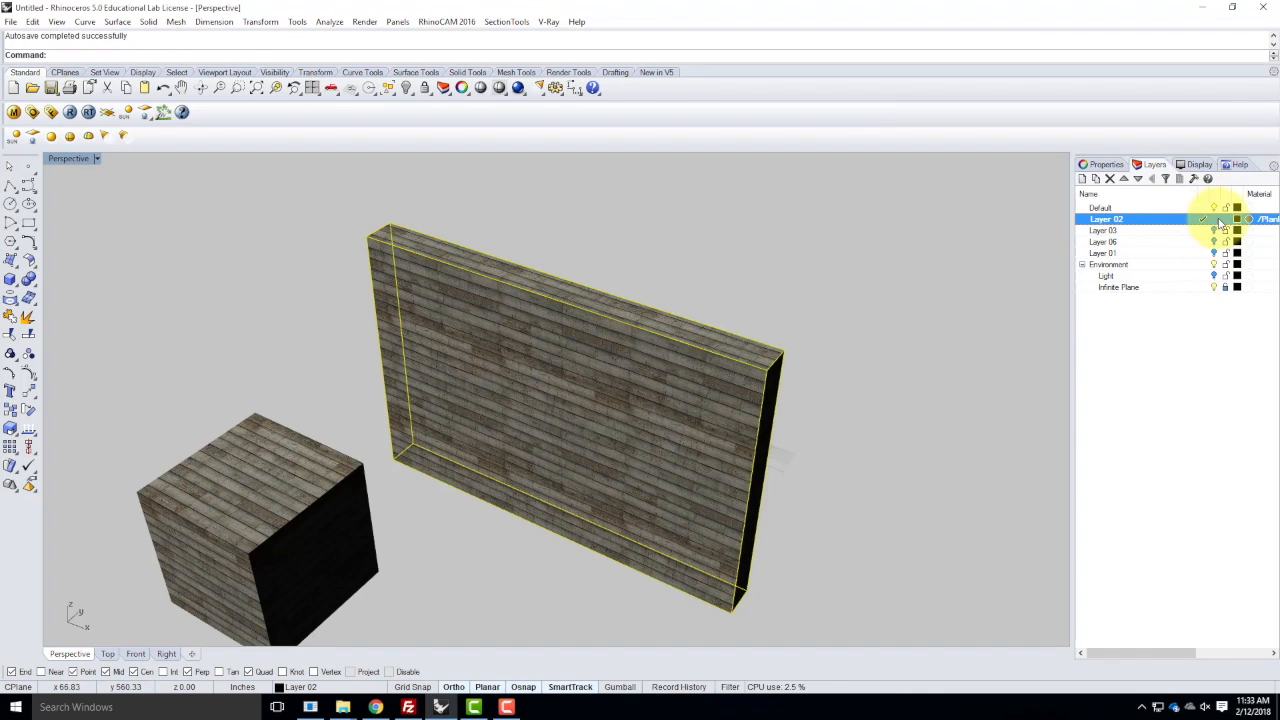
left_click(1213, 207)
- Select the plank-textured cube and show its box mapping widget
scroll(616, 319, "down", 5)
scroll(408, 438, "up", 6)
right_click_drag(411, 431, 540, 428)
scroll(613, 364, "up", 4)
left_click(604, 359)
left_click(1108, 165)
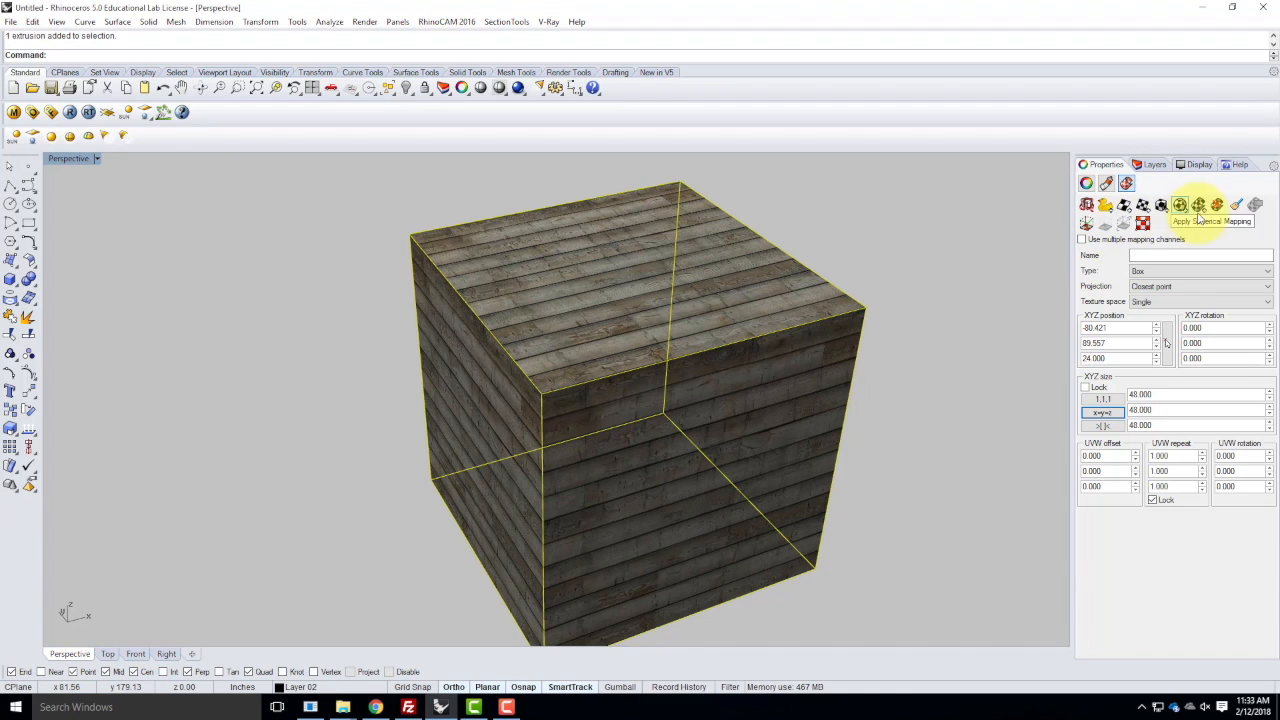
left_click(1086, 224)
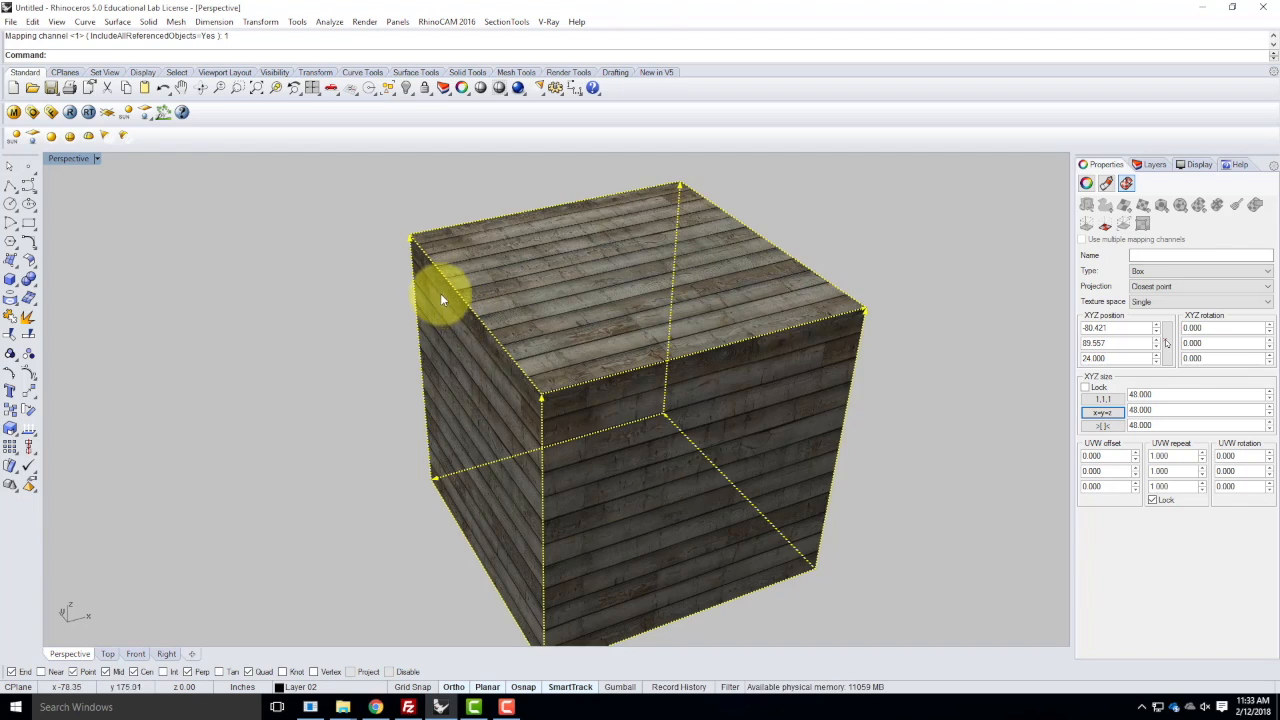
- Select the mapping widget rather than the extrusion and rotate it 45 degrees about one of the cube's top corners
scroll(440, 293, "down", 4)
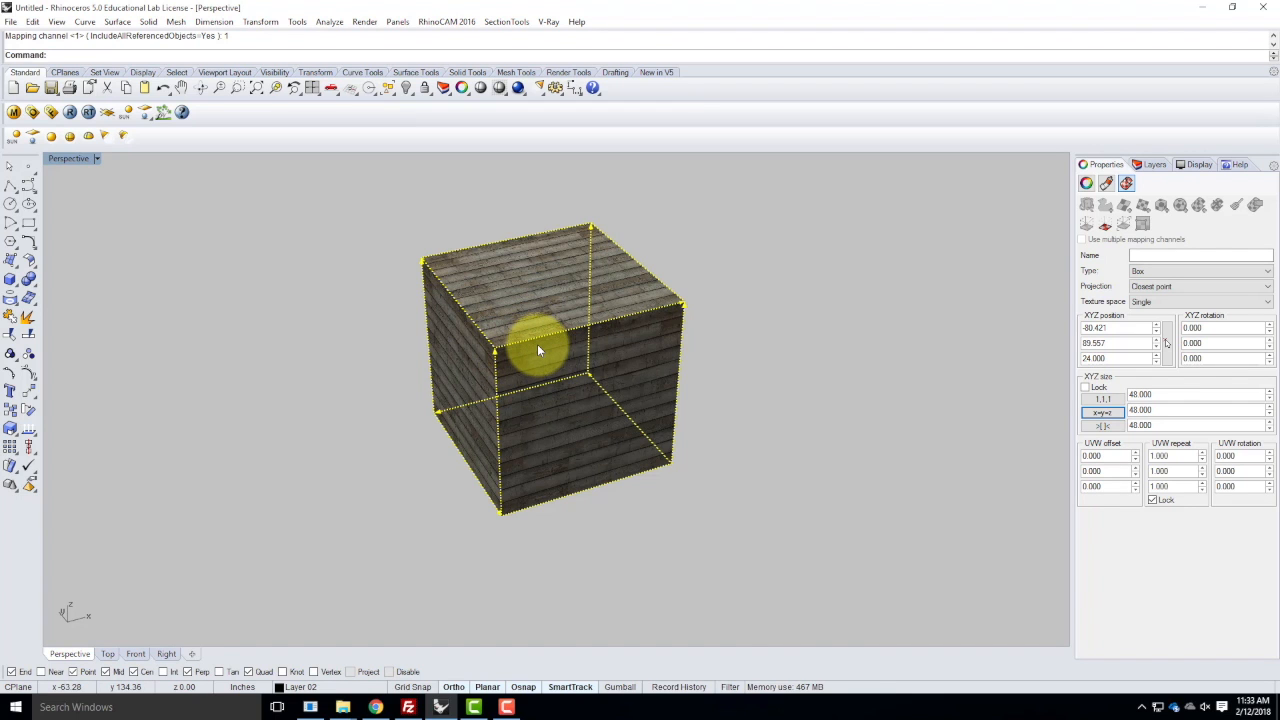
right_click_drag(501, 232, 490, 356)
scroll(578, 321, "up", 2)
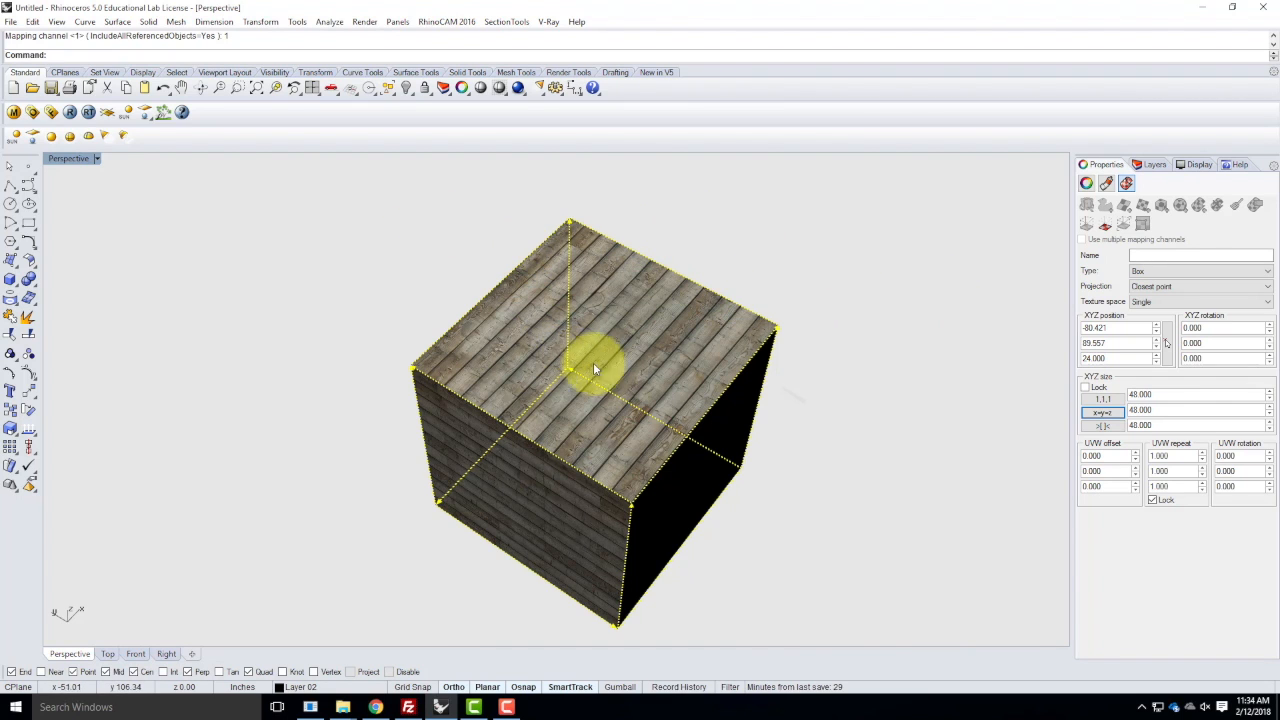
left_click(452, 394)
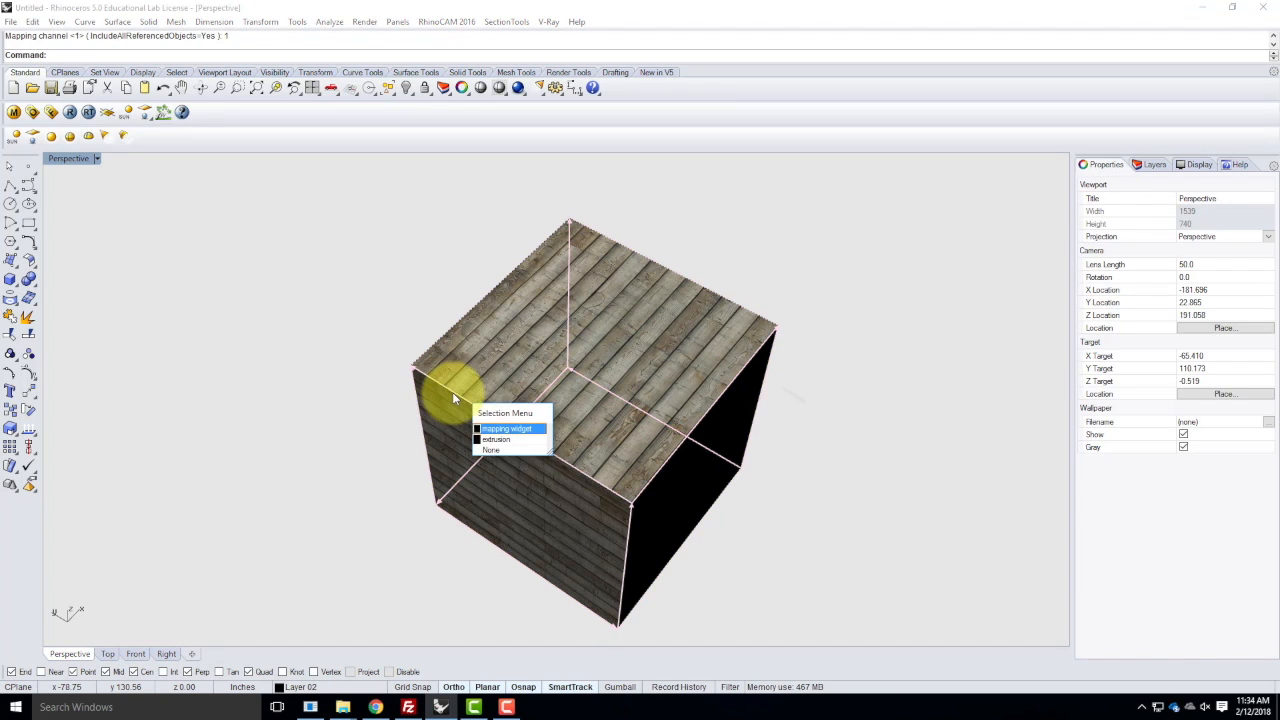
left_click(506, 429)
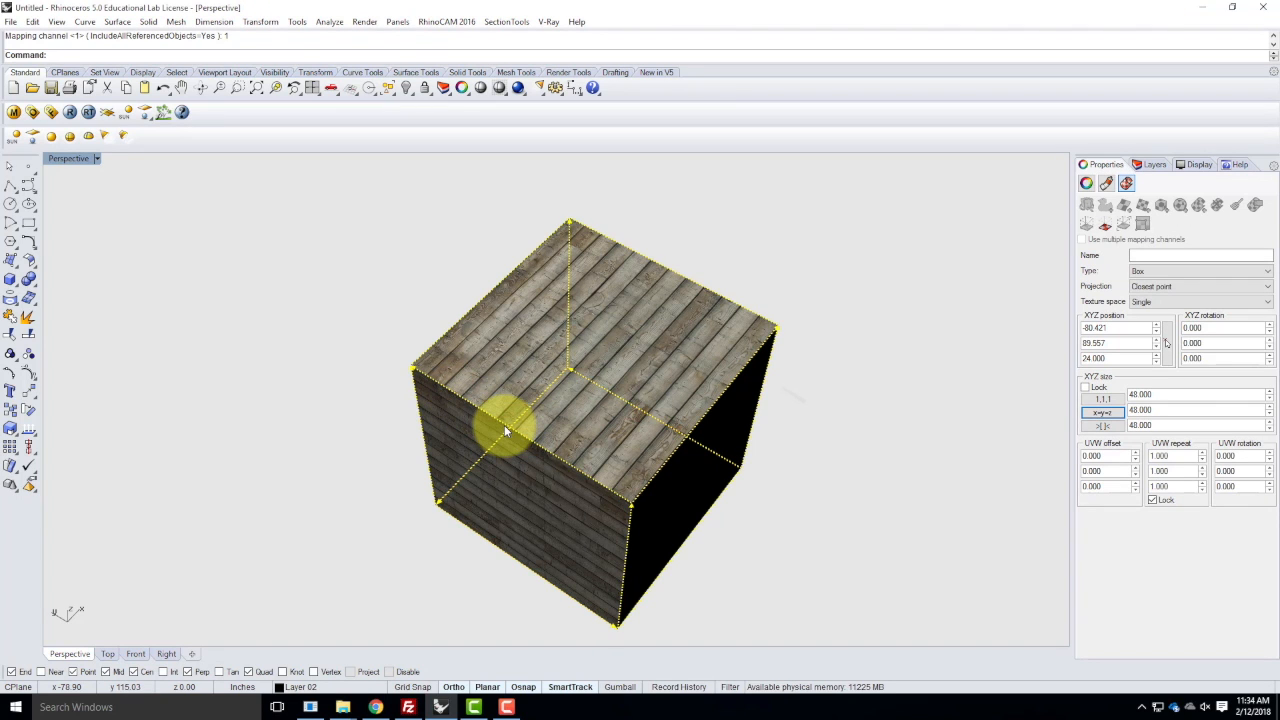
key("Return")
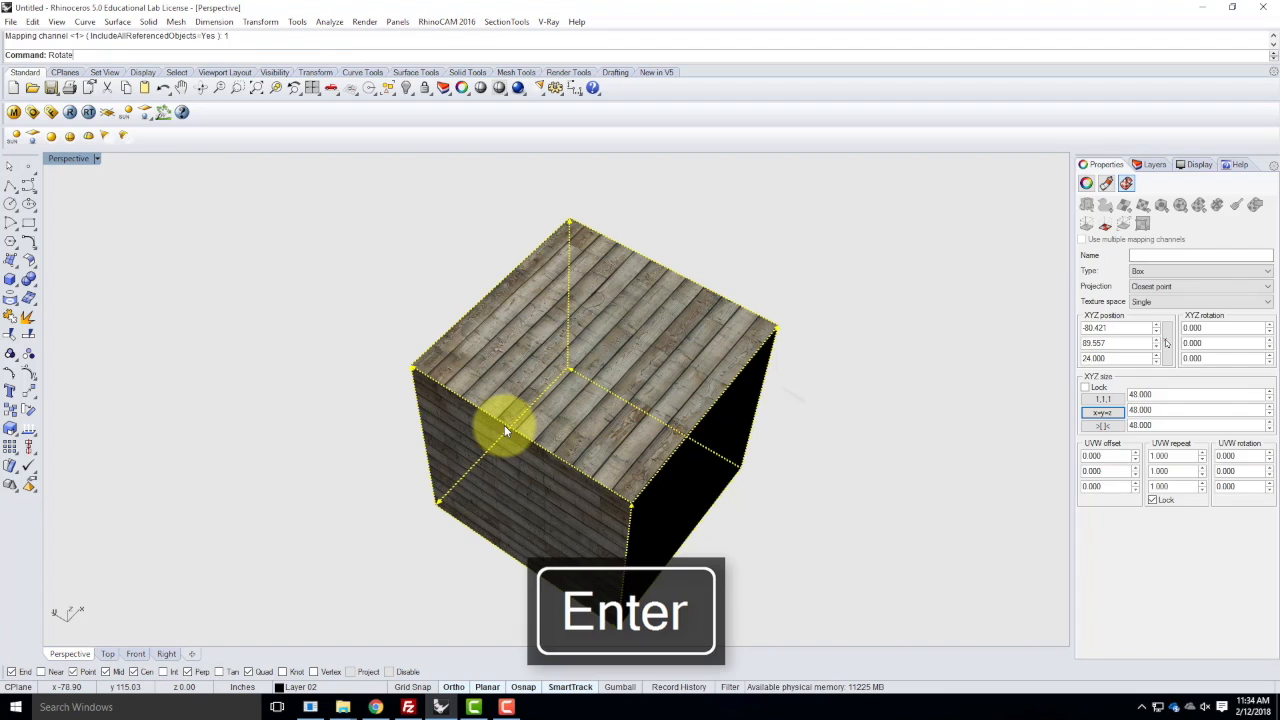
left_click(413, 371)
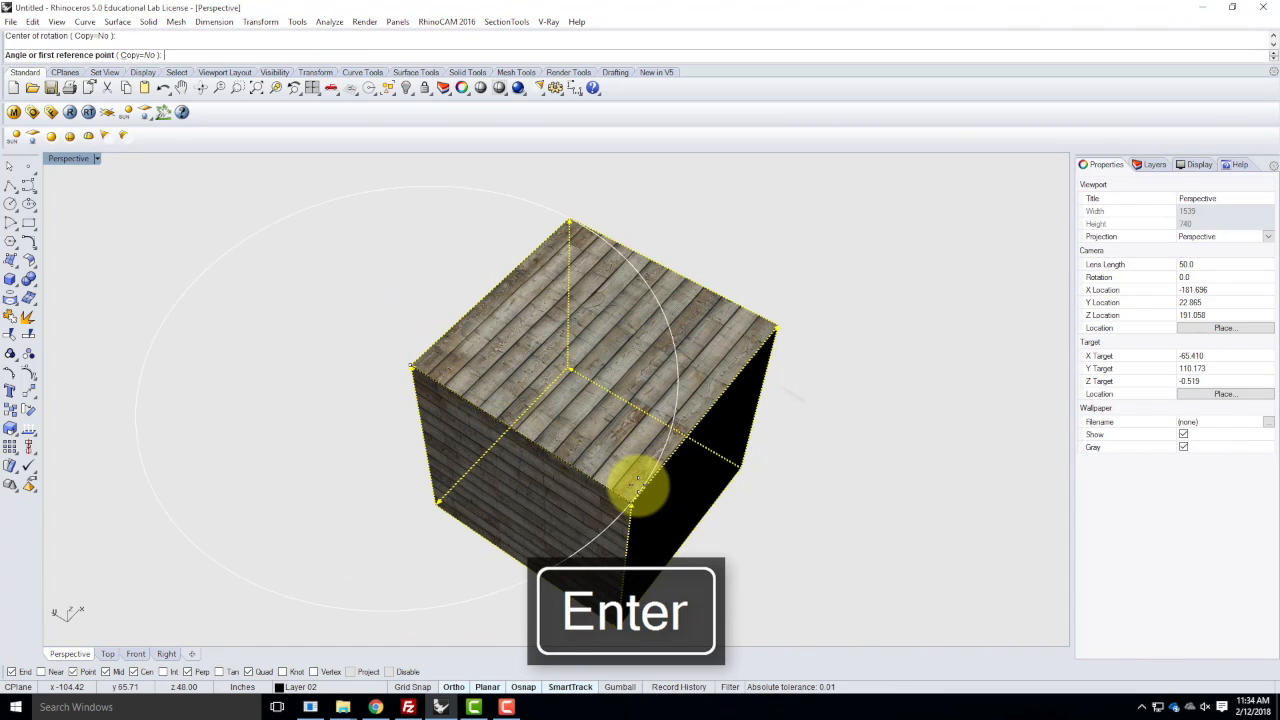
left_click(632, 504)
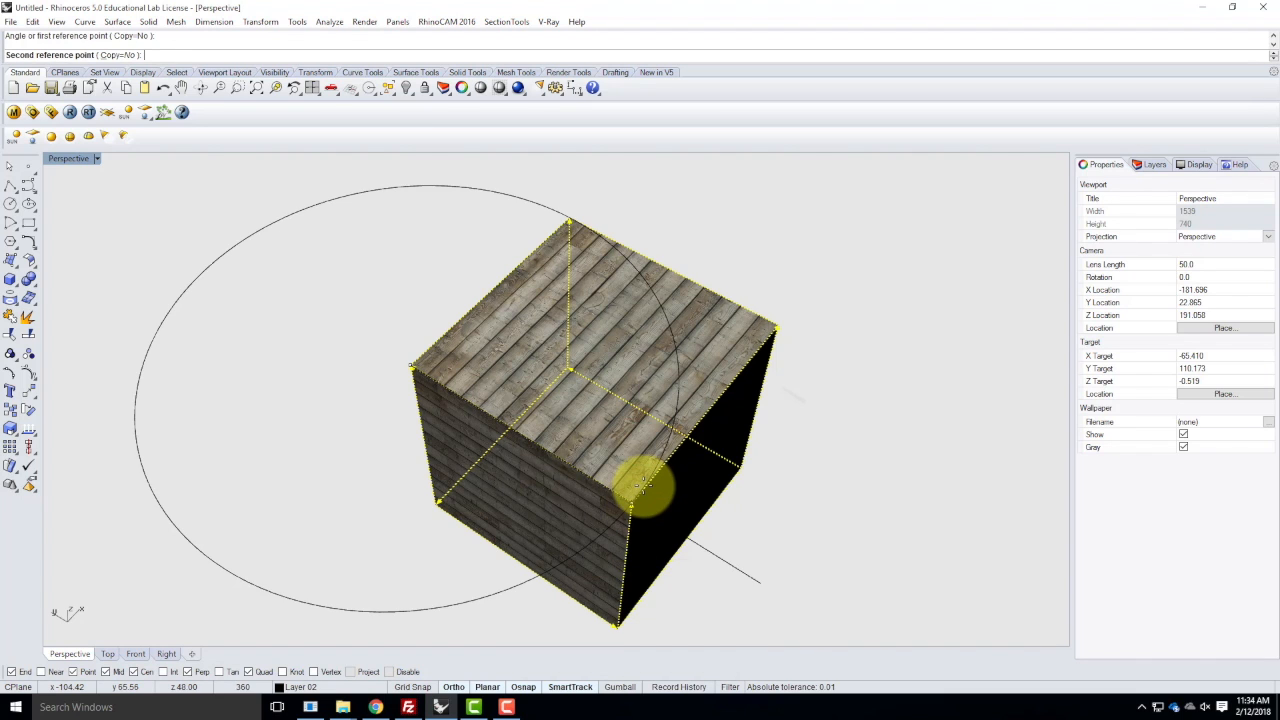
key("BackSpace")
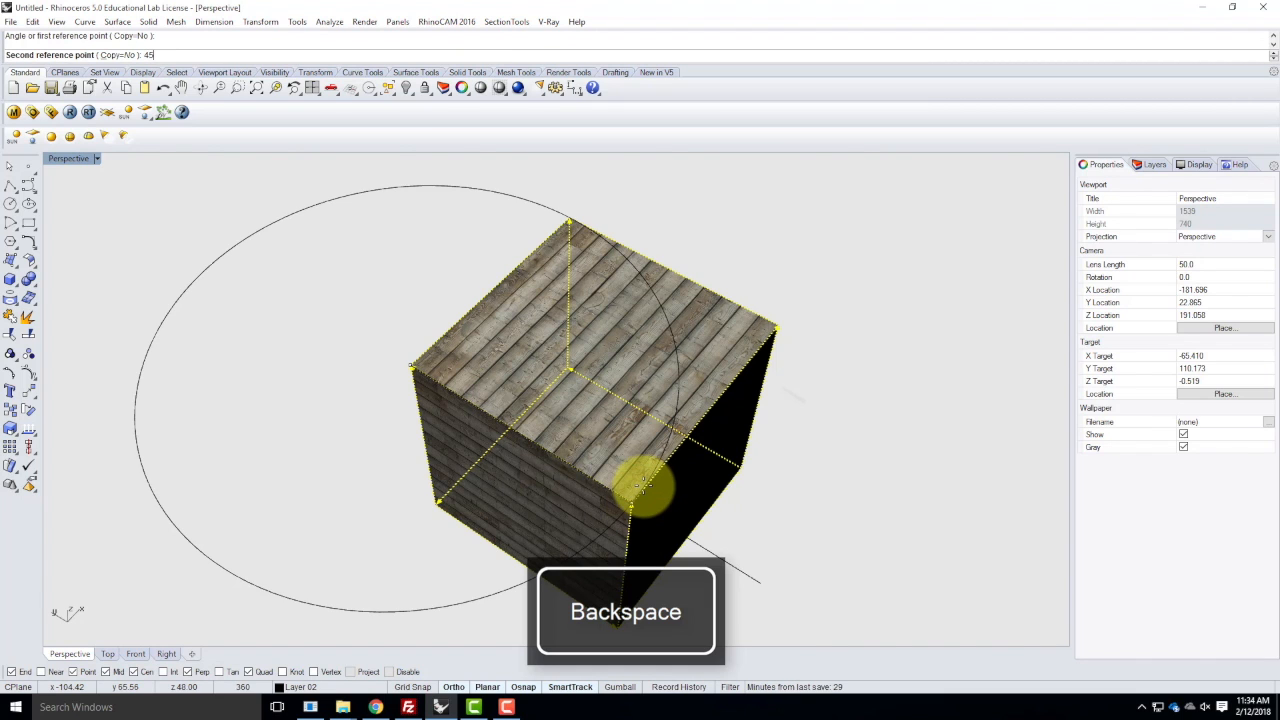
key("Return")
- Move the mapping widget along Y to a position of about 152.6, away from the cube
right_click_drag(800, 360, 550, 246)
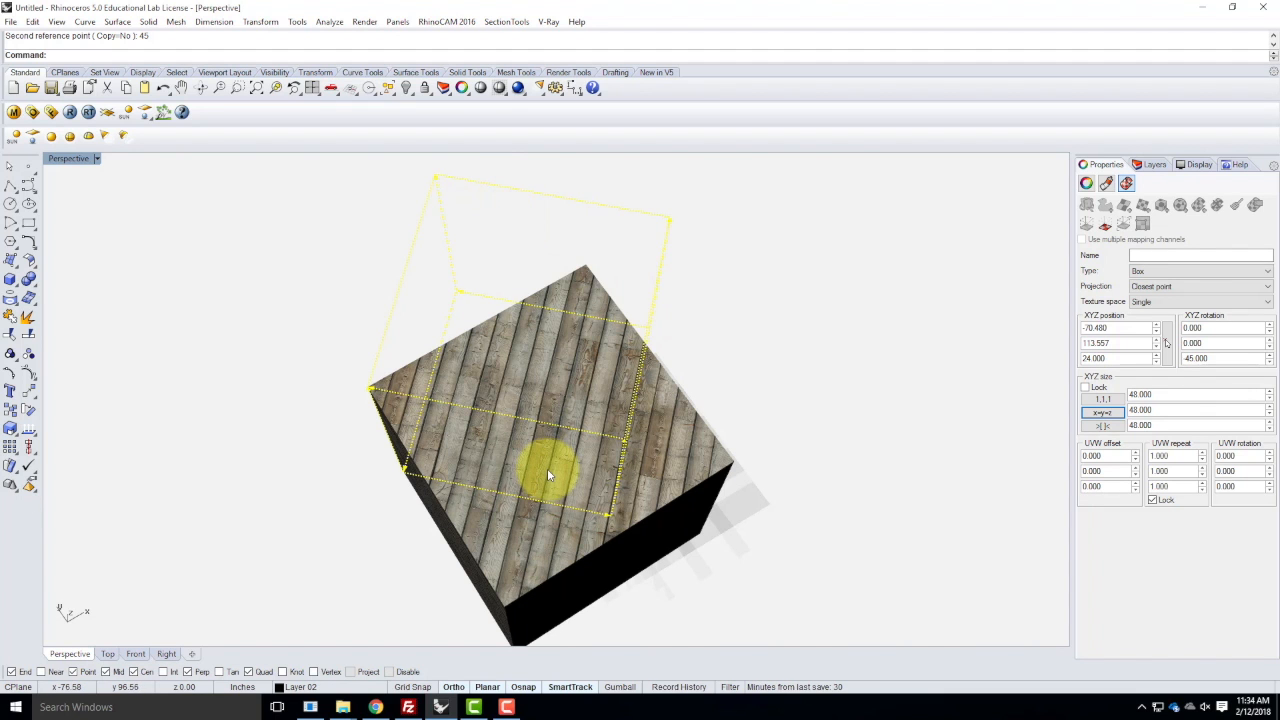
right_click_drag(491, 451, 493, 259)
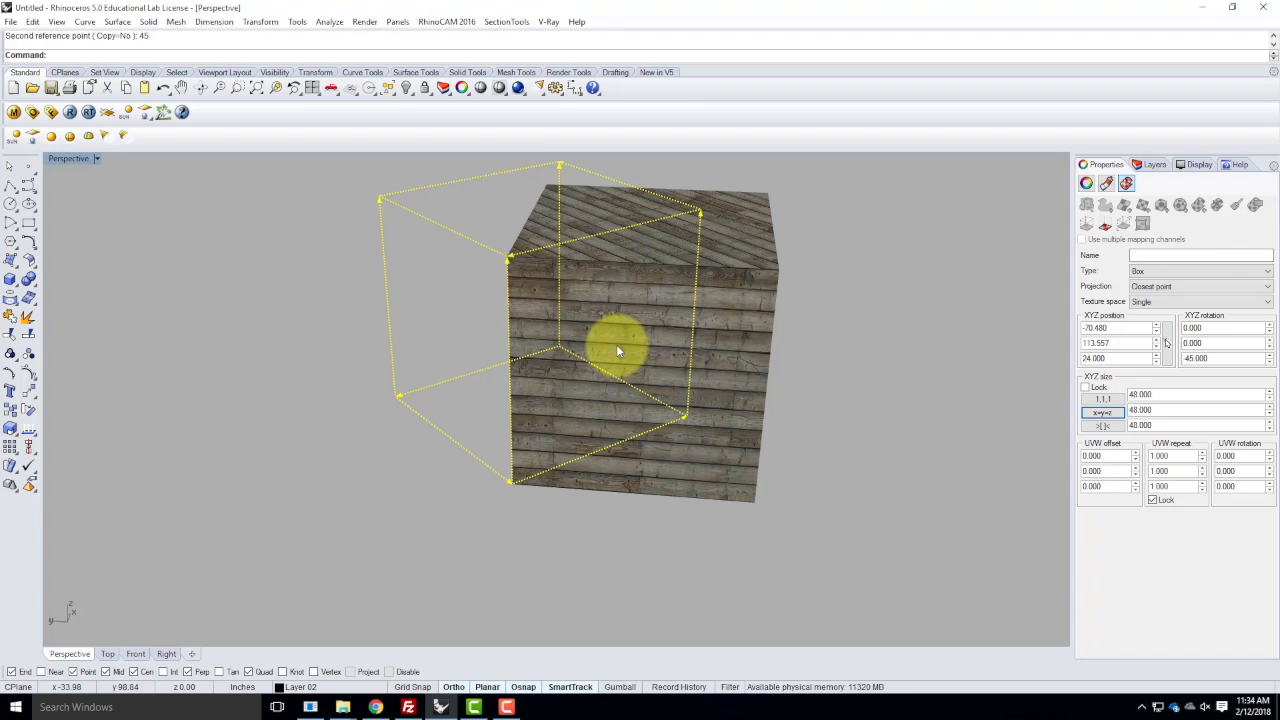
left_click_drag(469, 240, 317, 269)
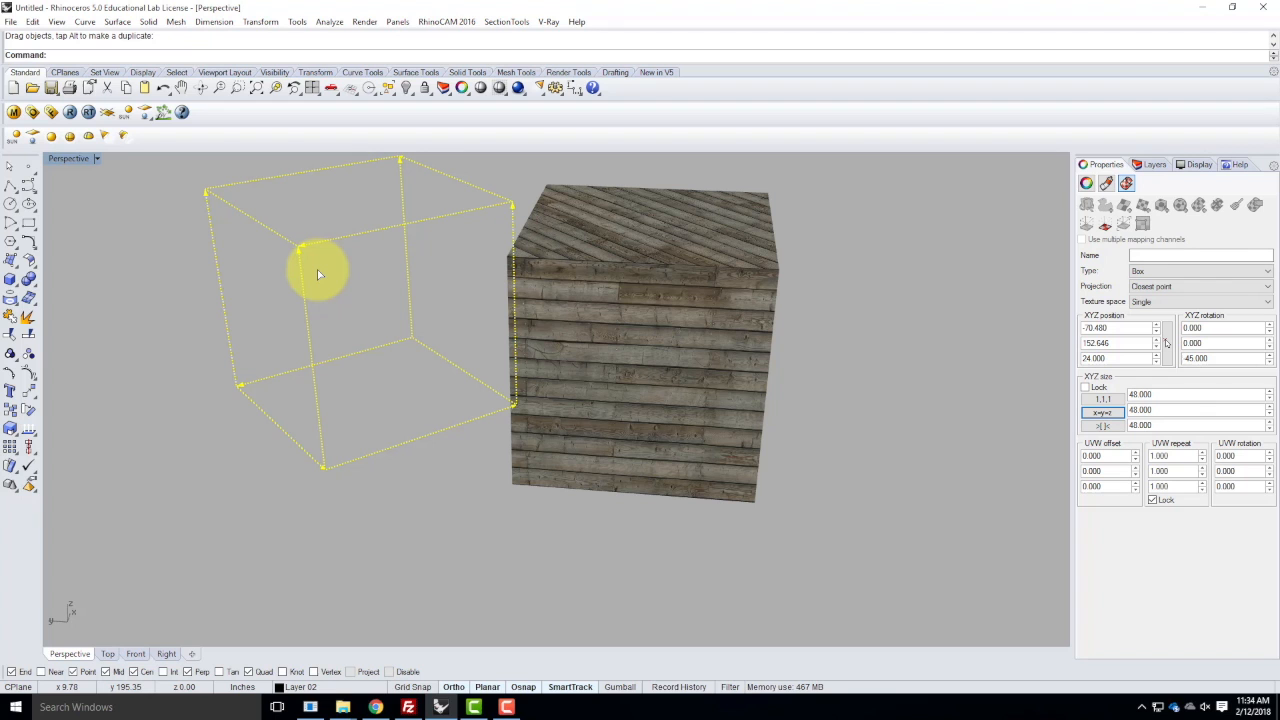
- Turn on the gumball and slide the mapping widget to an X position of about -80.8
right_click_drag(400, 258, 352, 269)
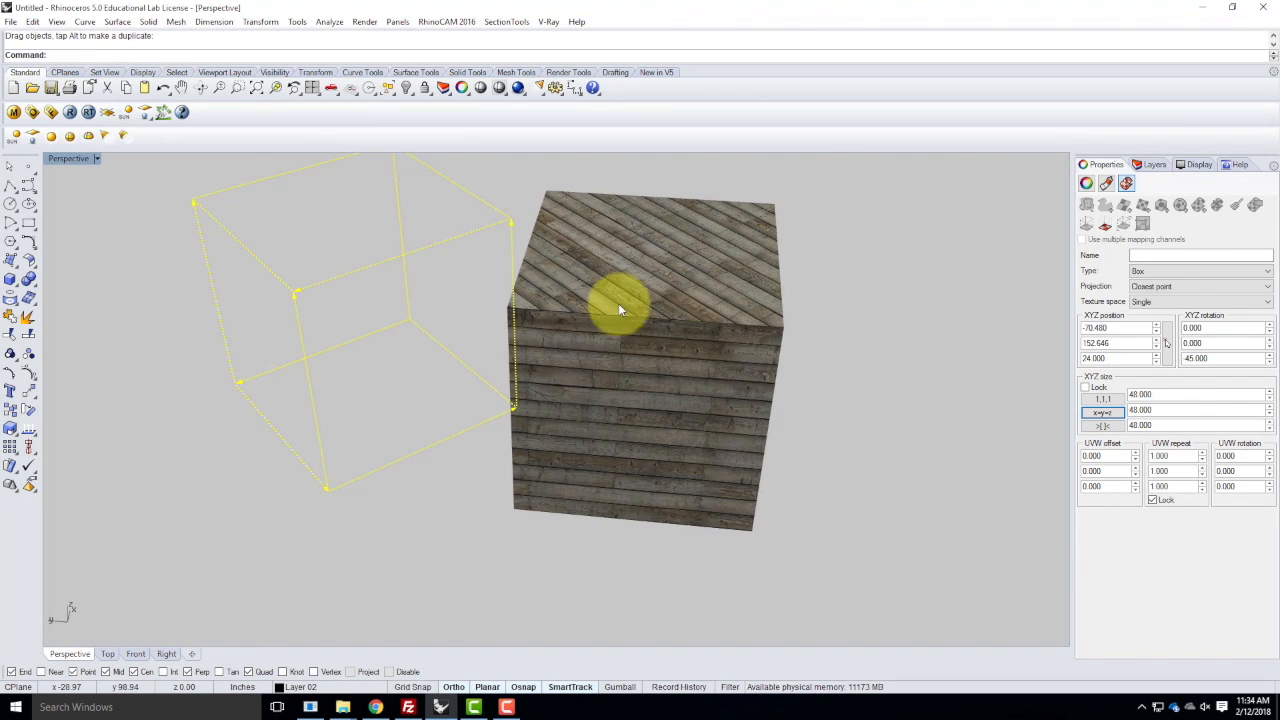
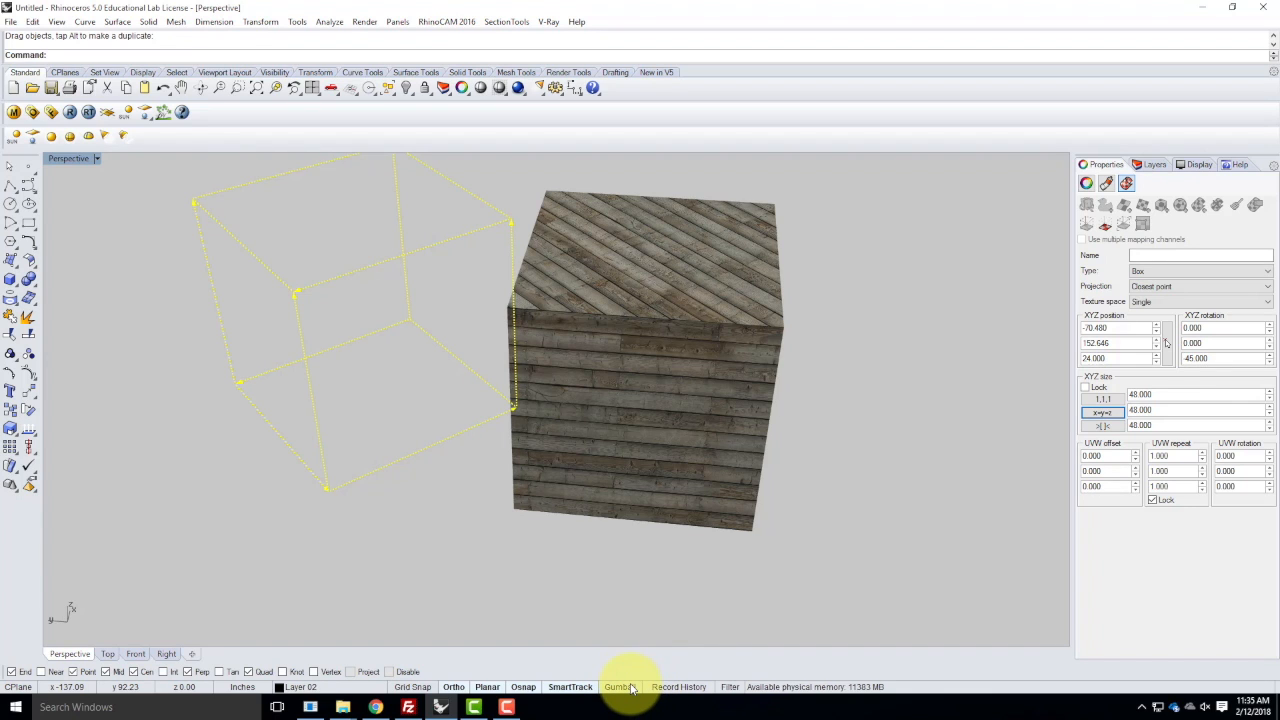
left_click(620, 687)
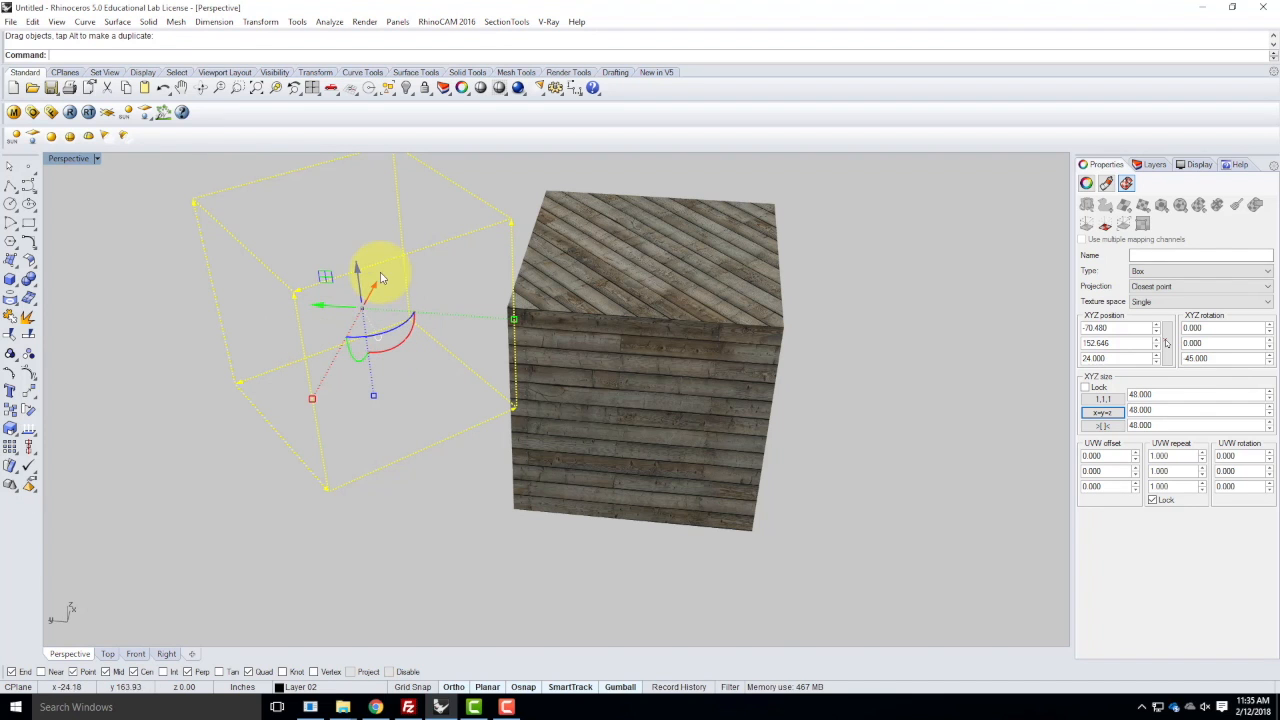
left_click_drag(372, 292, 316, 333)
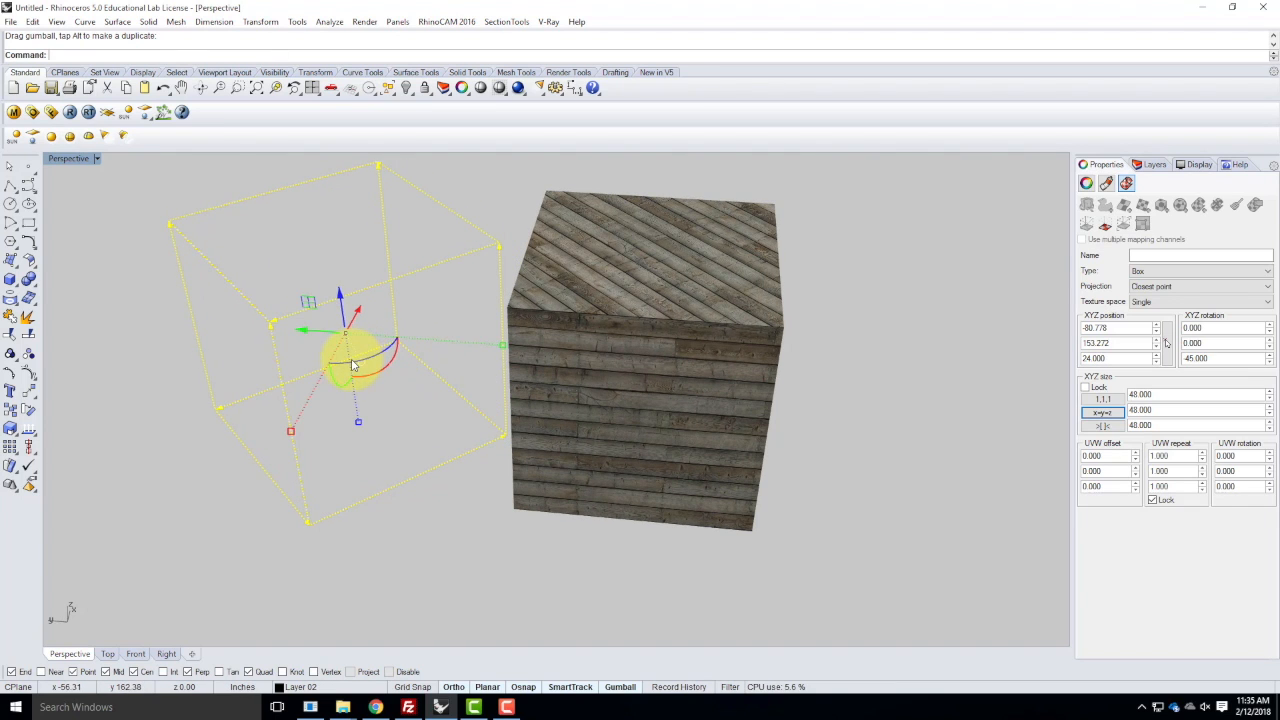
- Rotate the mapping widget with the gumball to an XYZ rotation of 45, -90 and 0, and check the planks on the cube
left_click_drag(366, 358, 316, 363)
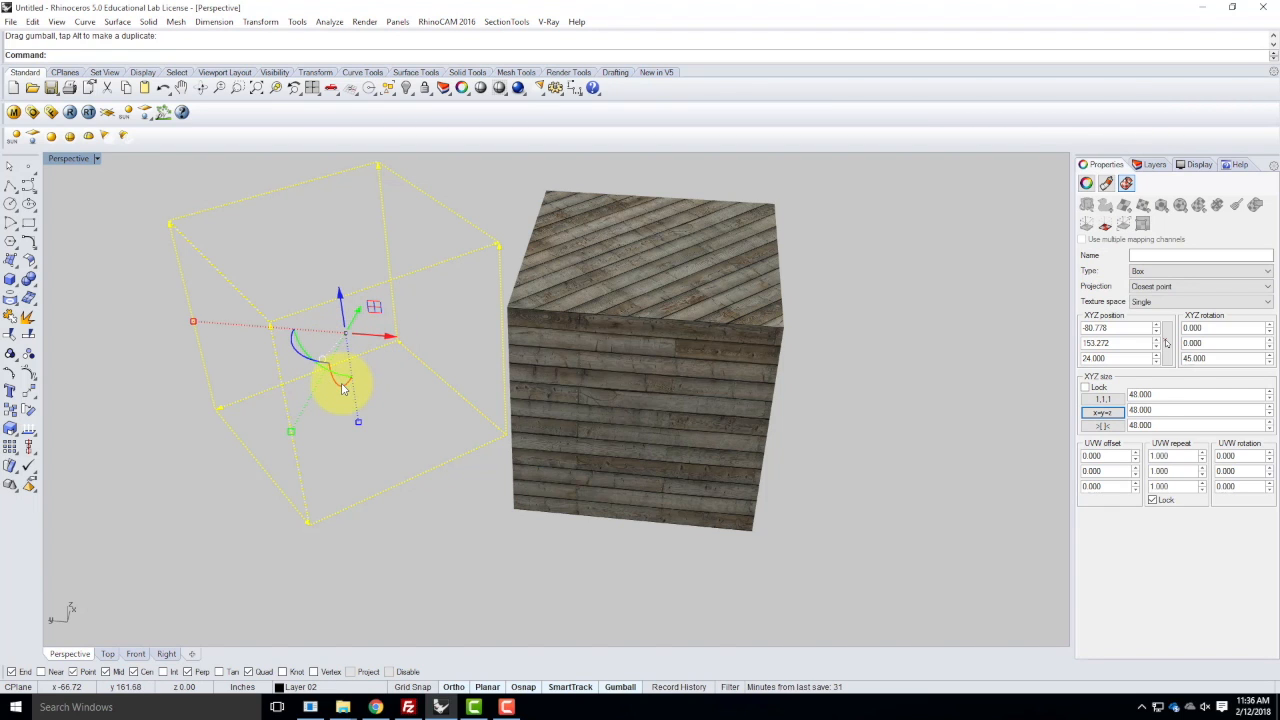
left_click_drag(329, 371, 334, 360)
right_click_drag(316, 344, 449, 343)
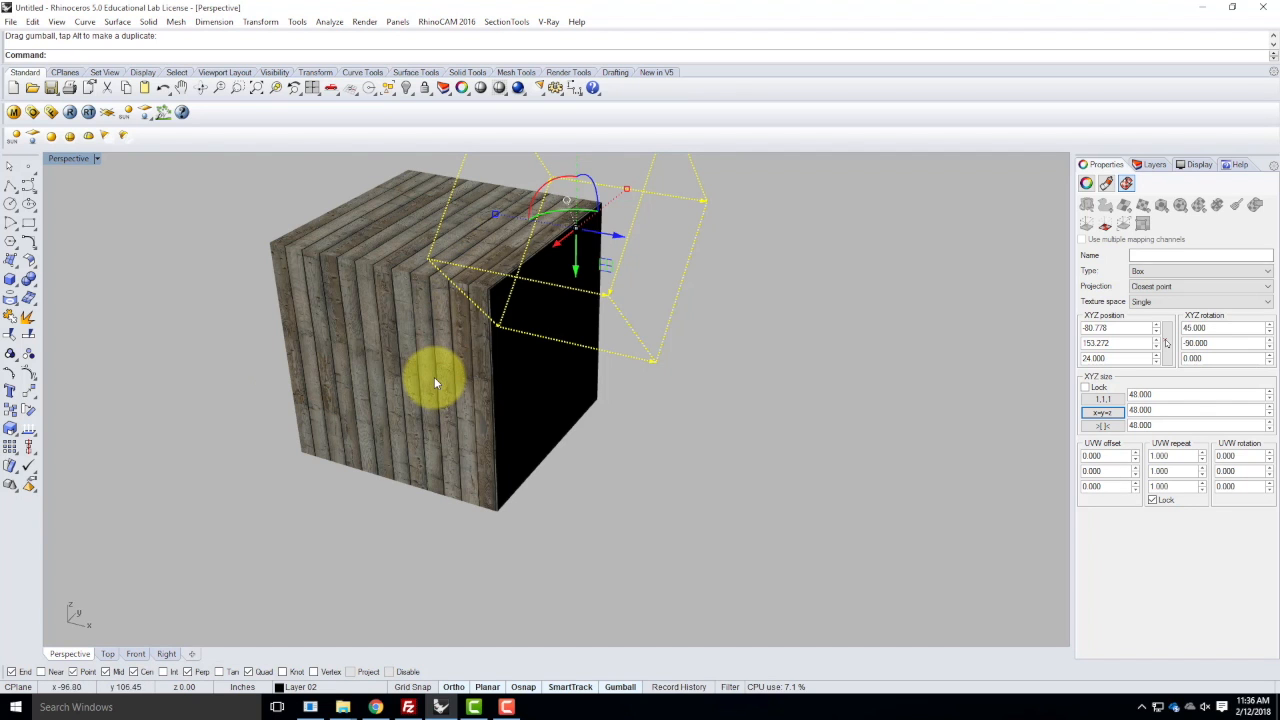
right_click_drag(363, 331, 626, 351)
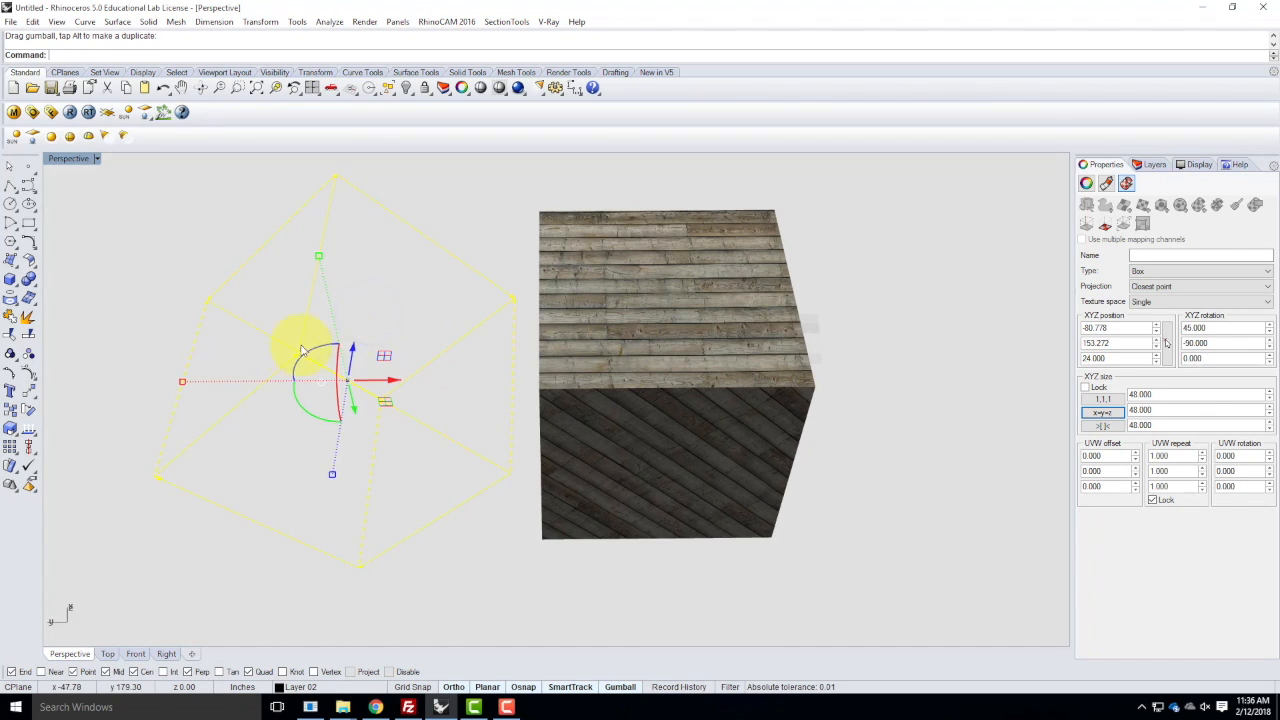
right_click_drag(385, 404, 327, 318)
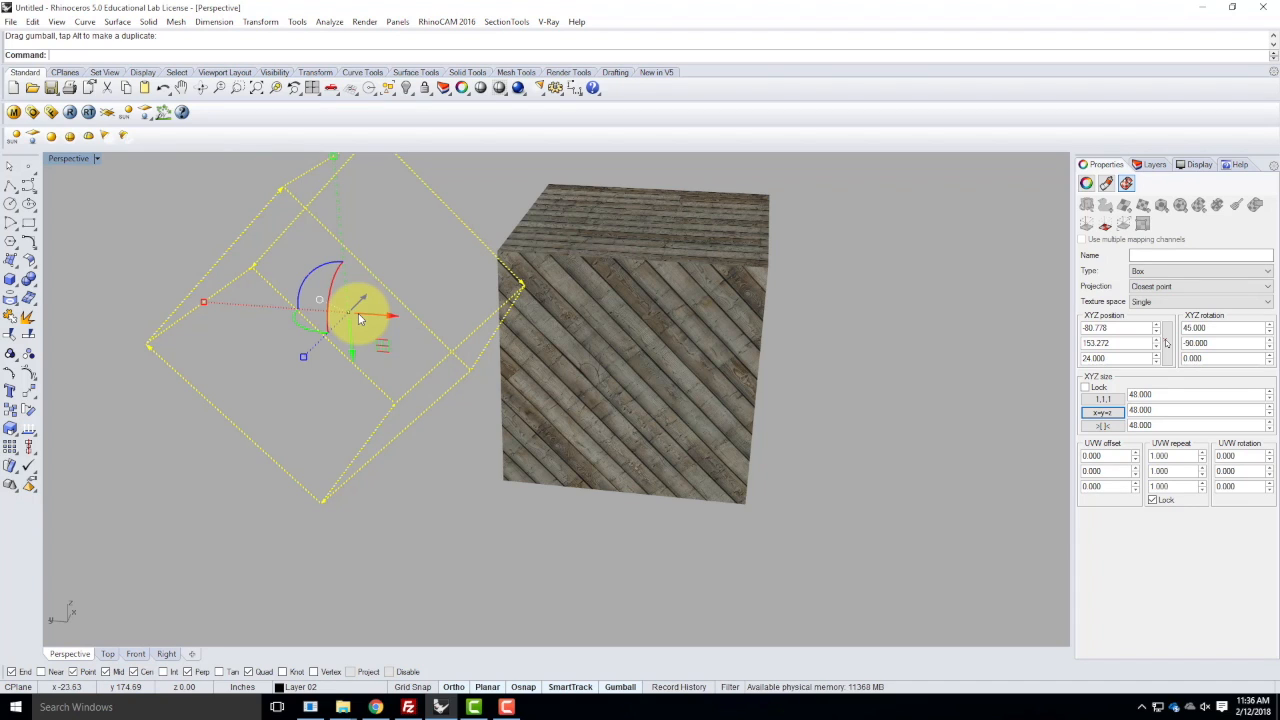
- Toggle the gumball off and on repeatedly, leaving it turned on
left_click(621, 687)
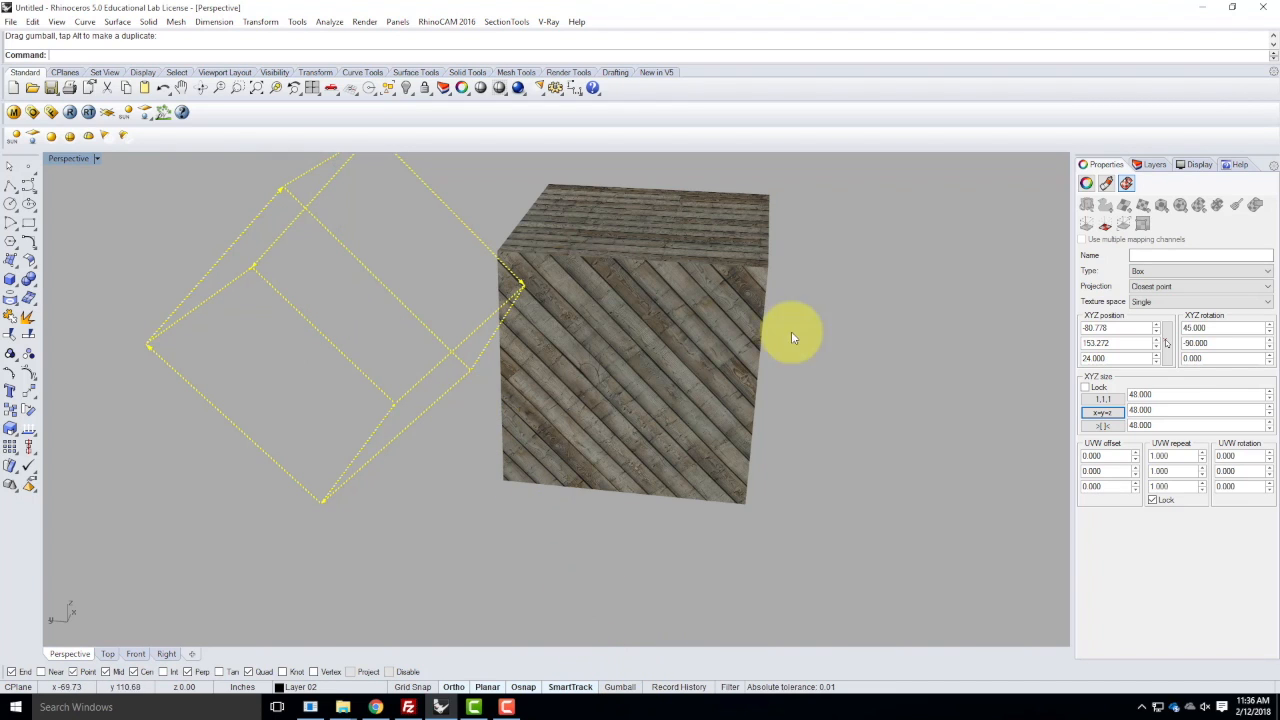
left_click(620, 688)
left_click(620, 688)
left_click(620, 688)
left_click(620, 688)
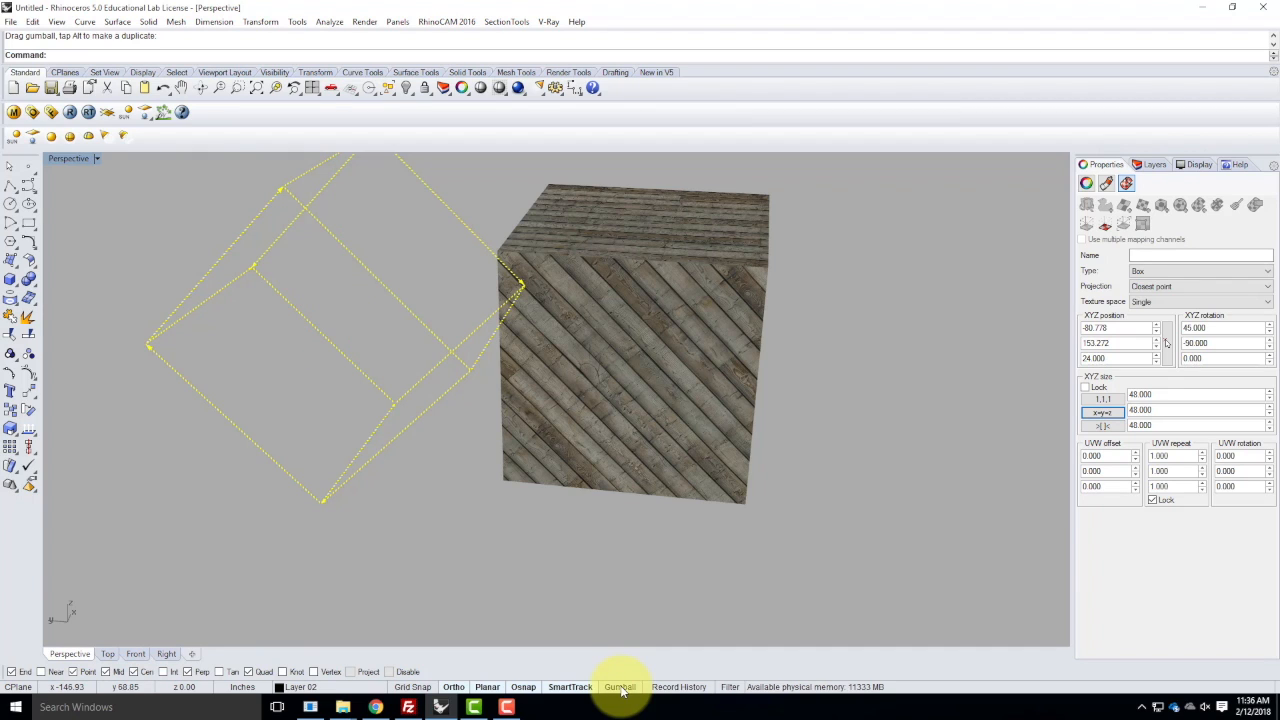
left_click(620, 688)
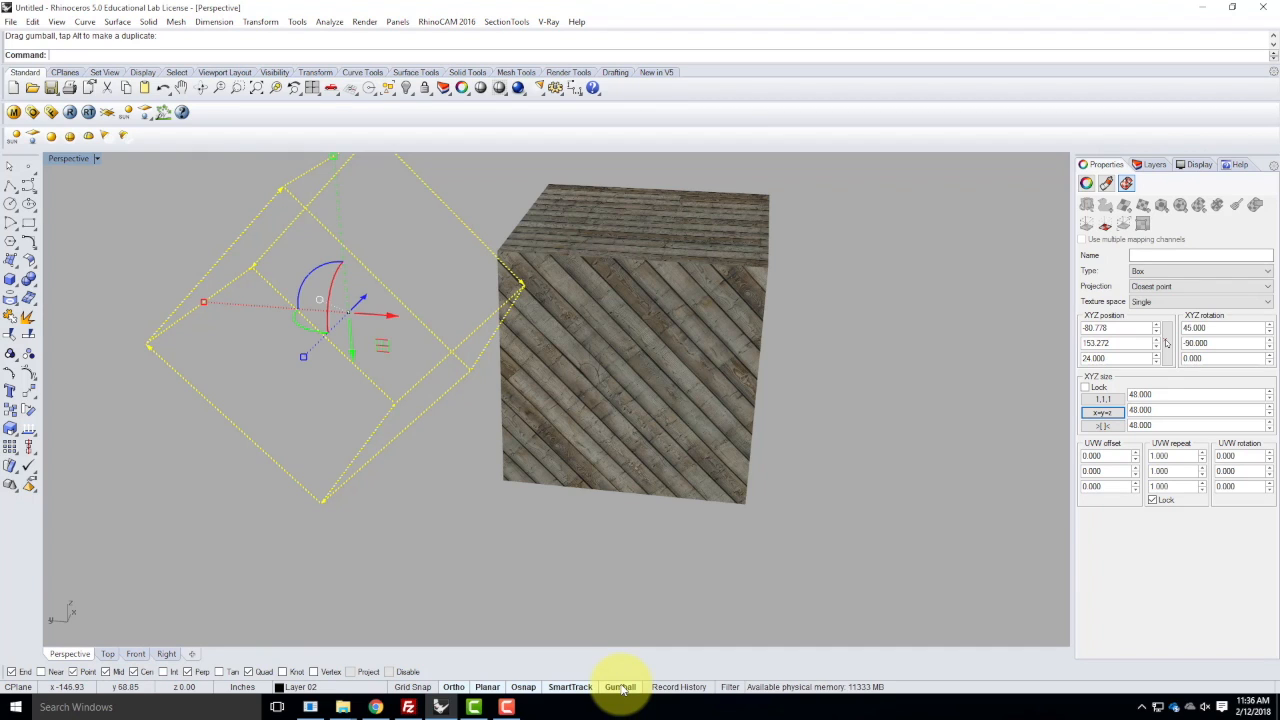
- Hide the cube's mapping widget, show it again for the selected cube, and hide it once more
right_click_drag(644, 341, 617, 364)
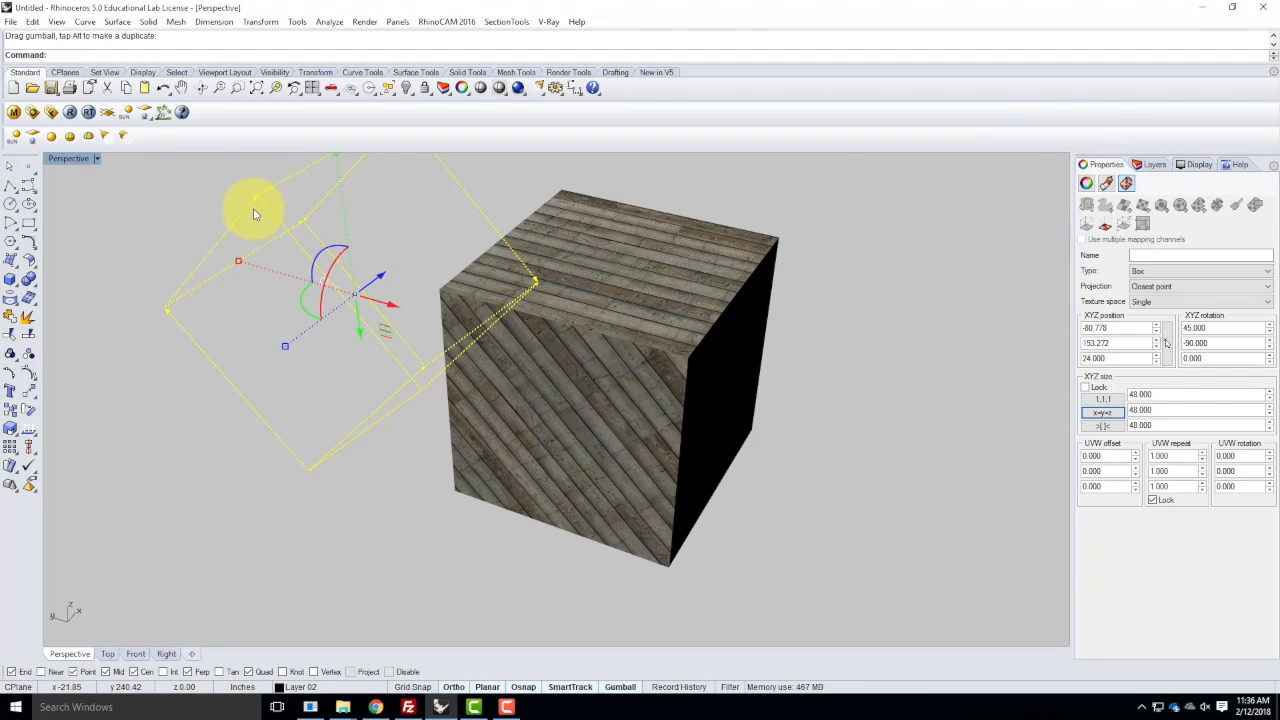
left_click(1105, 229)
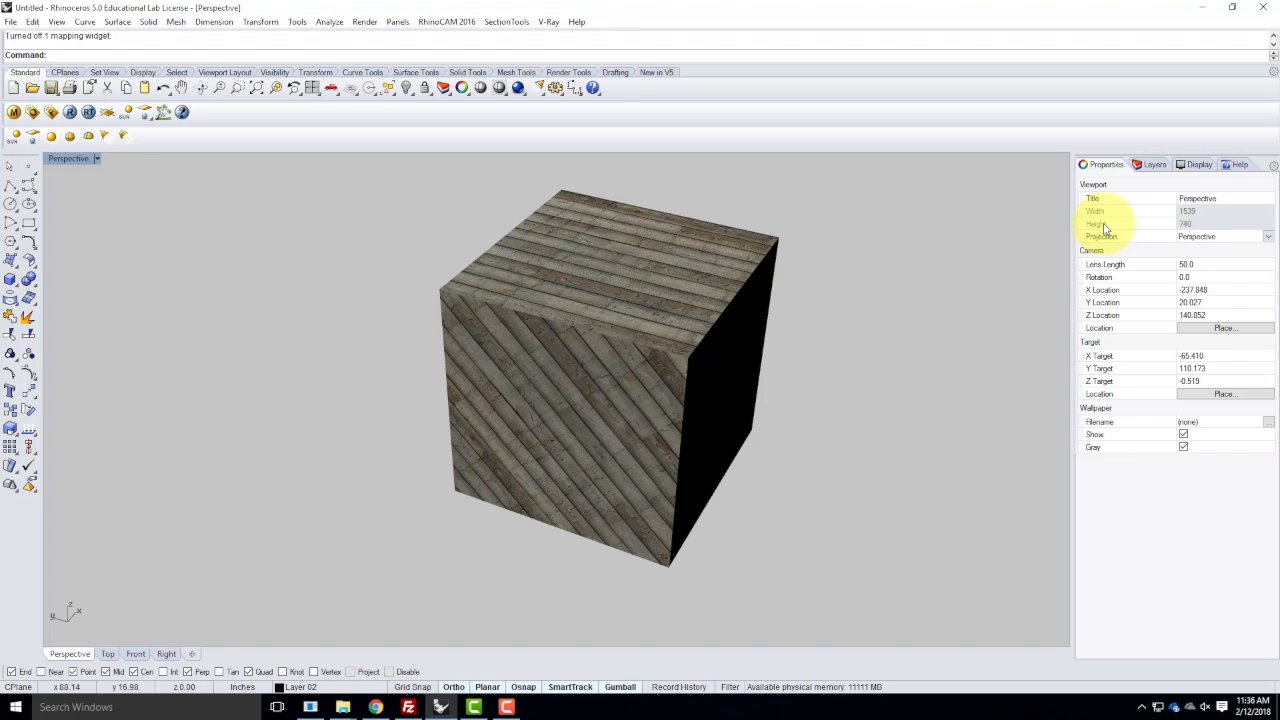
left_click(584, 261)
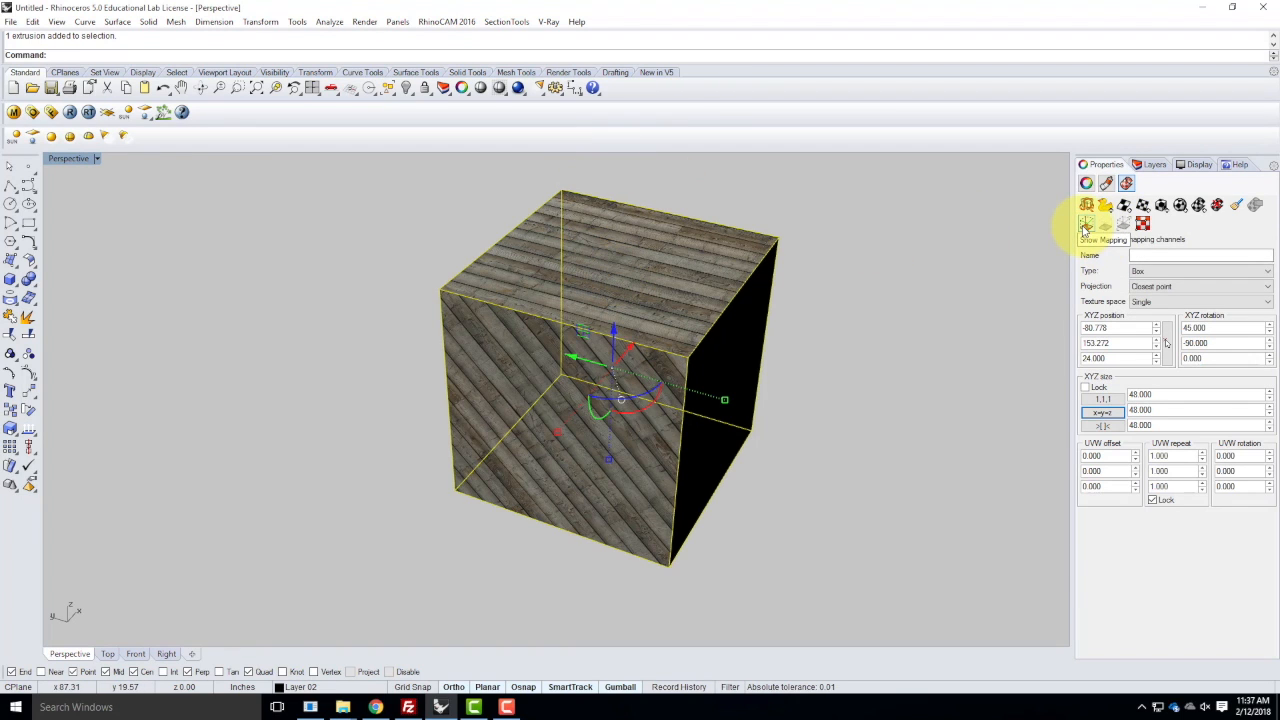
left_click(1085, 229)
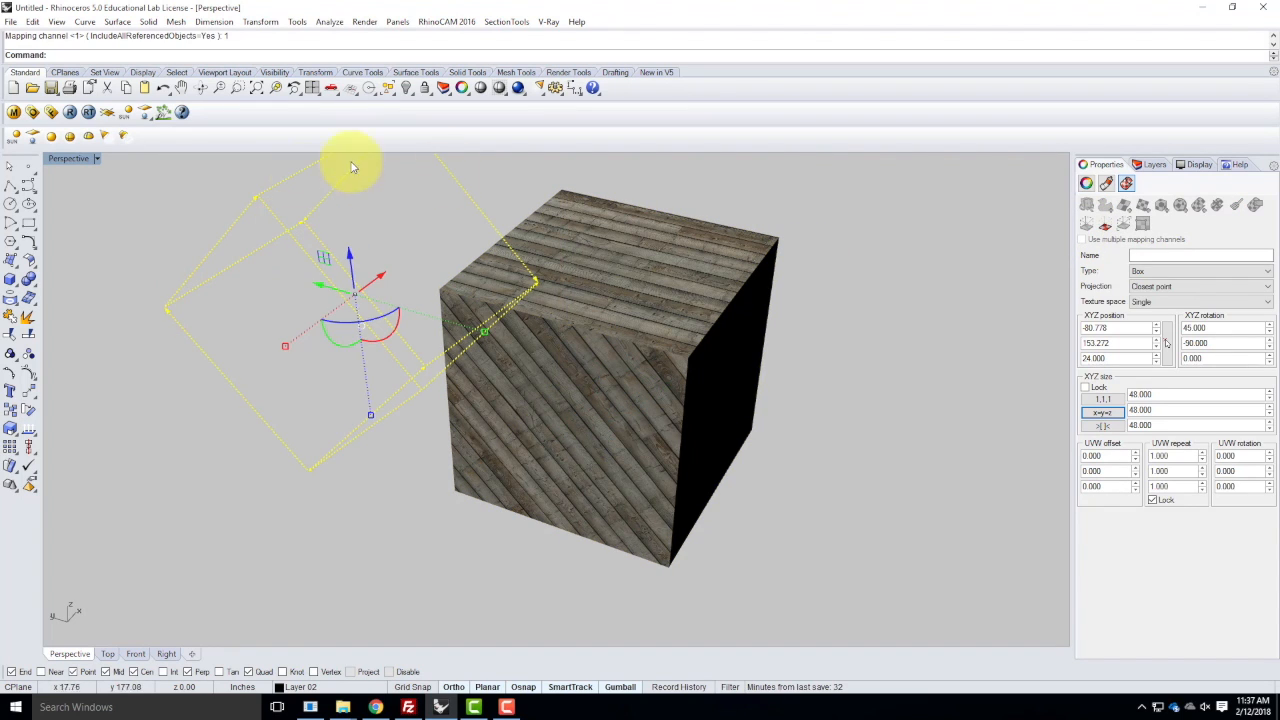
left_click(1105, 228)
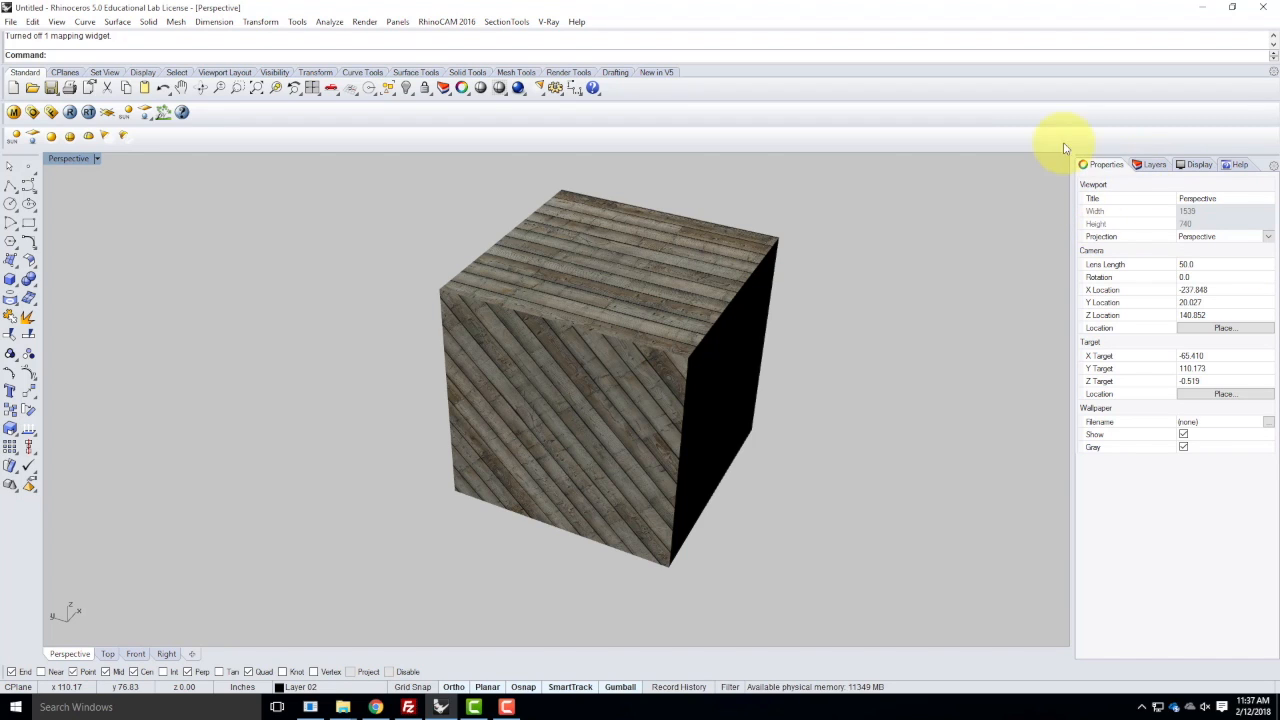
- Turn on the Default layer, make it current, and turn off Layer 02 to isolate the wall
left_click(1158, 165)
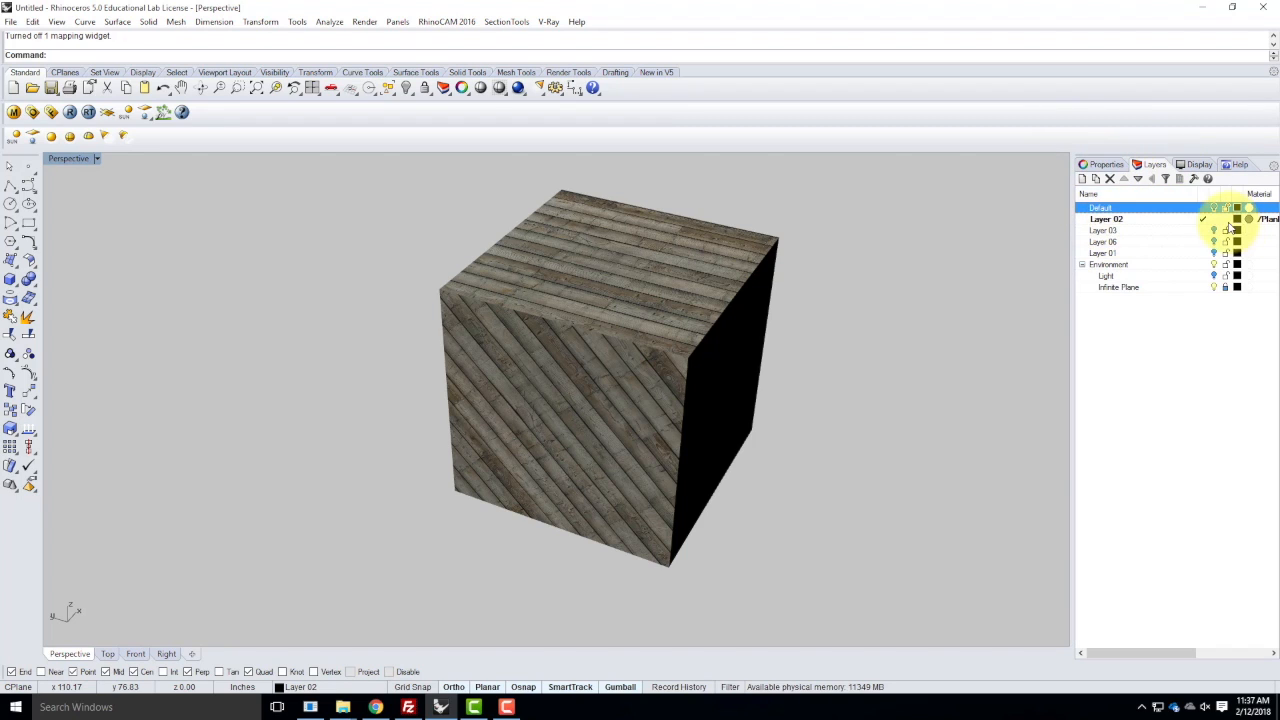
left_click(1215, 265)
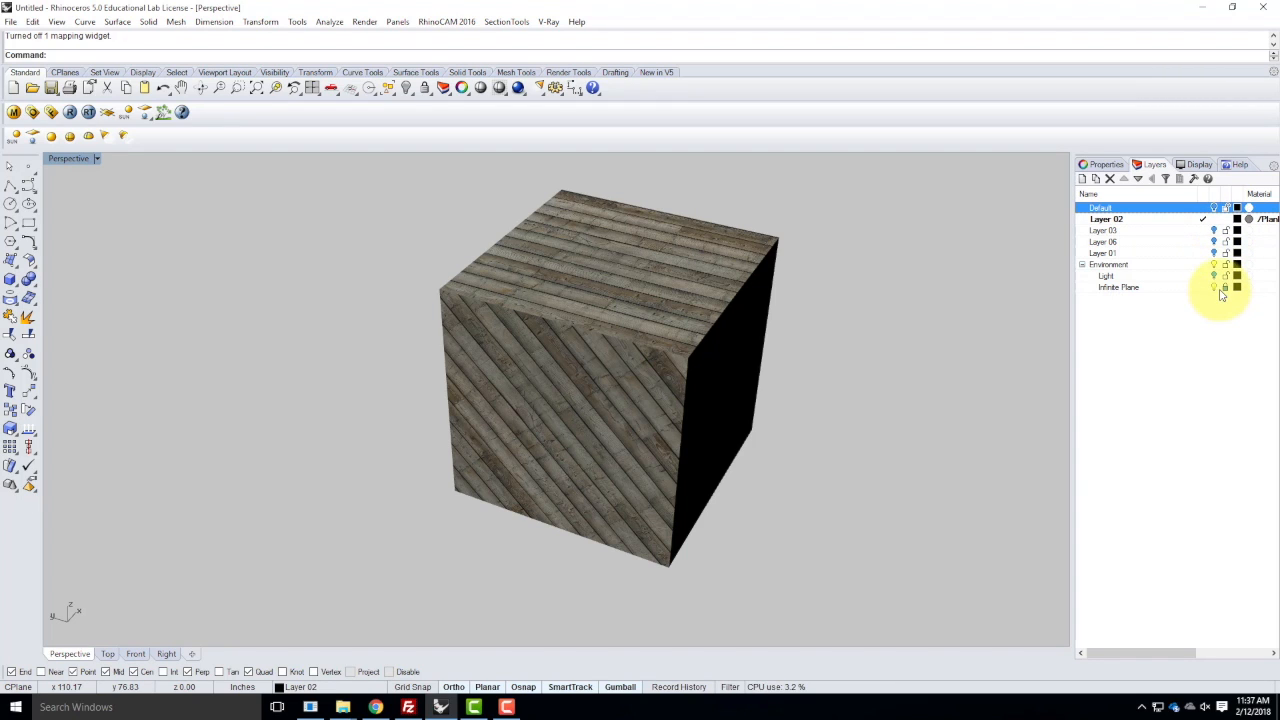
left_click(1214, 207)
left_click(1196, 209)
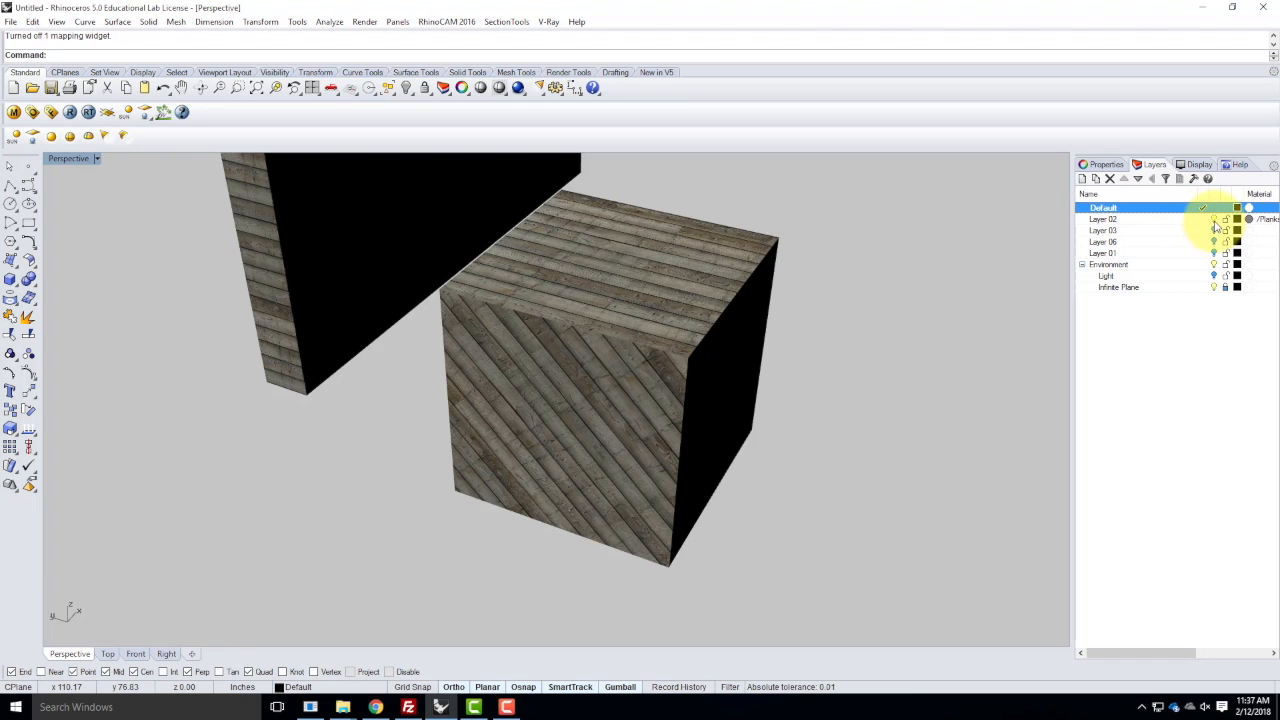
left_click(1214, 219)
- Select the plank wall and show its box mapping widget from the texture mapping properties
right_click_drag(725, 339, 593, 378)
scroll(526, 312, "up", 6)
mouse_move(591, 325)
right_mouse_down()
mouse_move(588, 299)
mouse_move(589, 322)
right_mouse_up()
right_click_drag(491, 306, 465, 334)
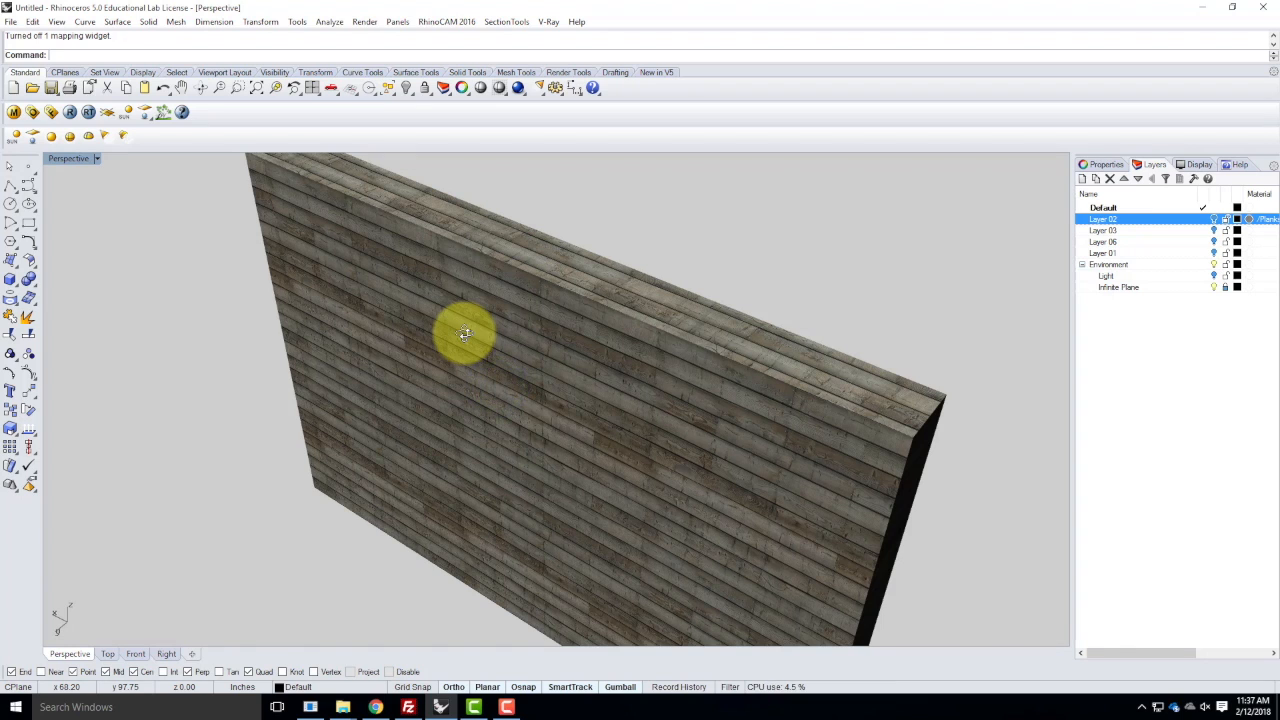
scroll(476, 331, "down", 3)
left_click(558, 373)
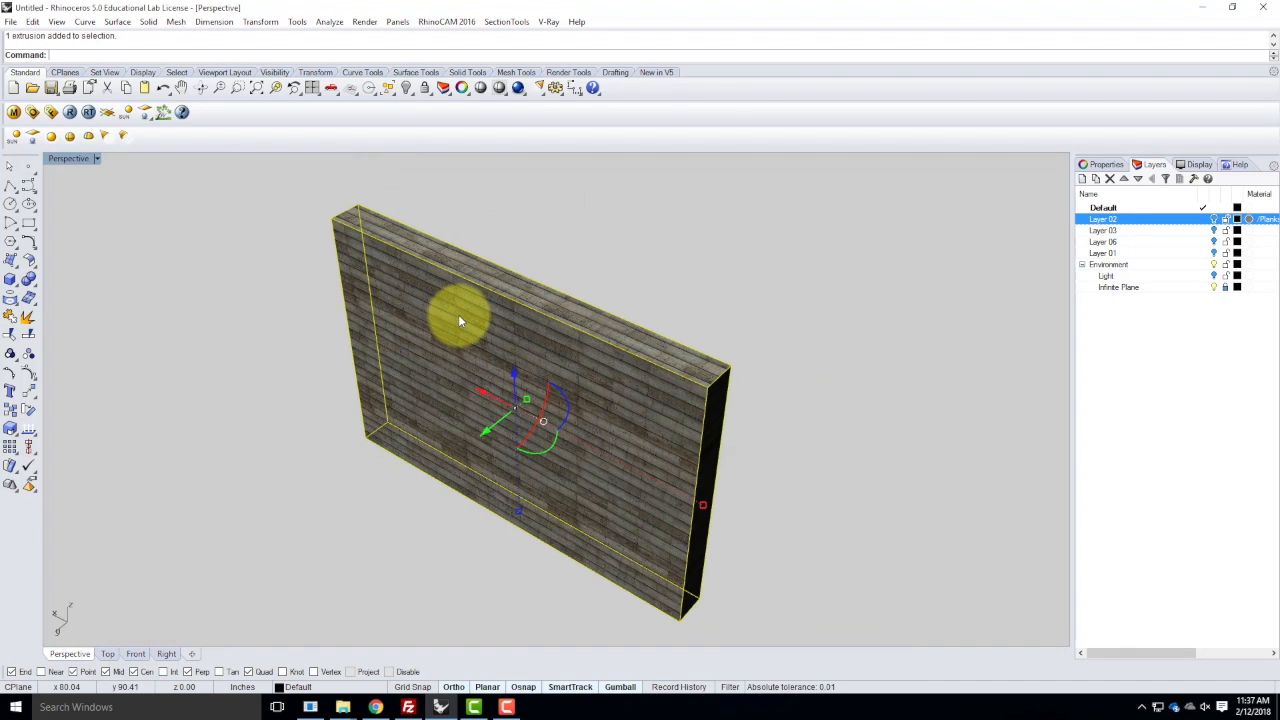
left_click(1107, 165)
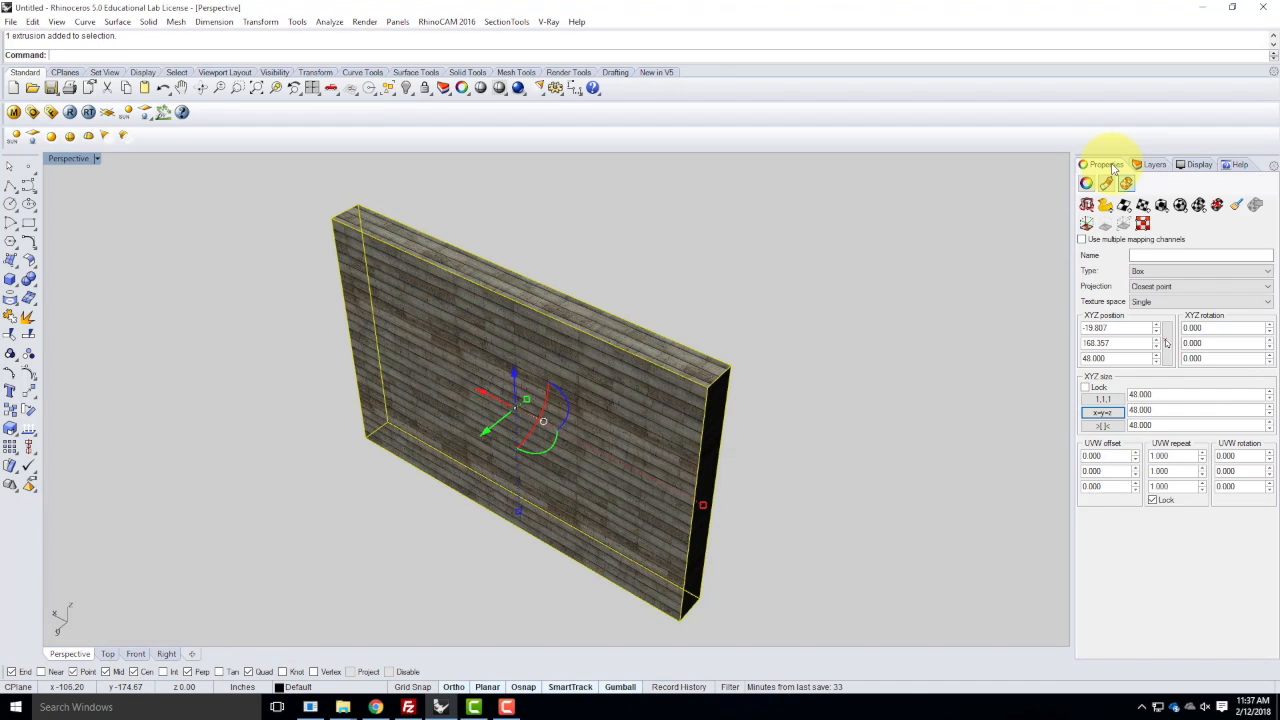
left_click(1105, 205)
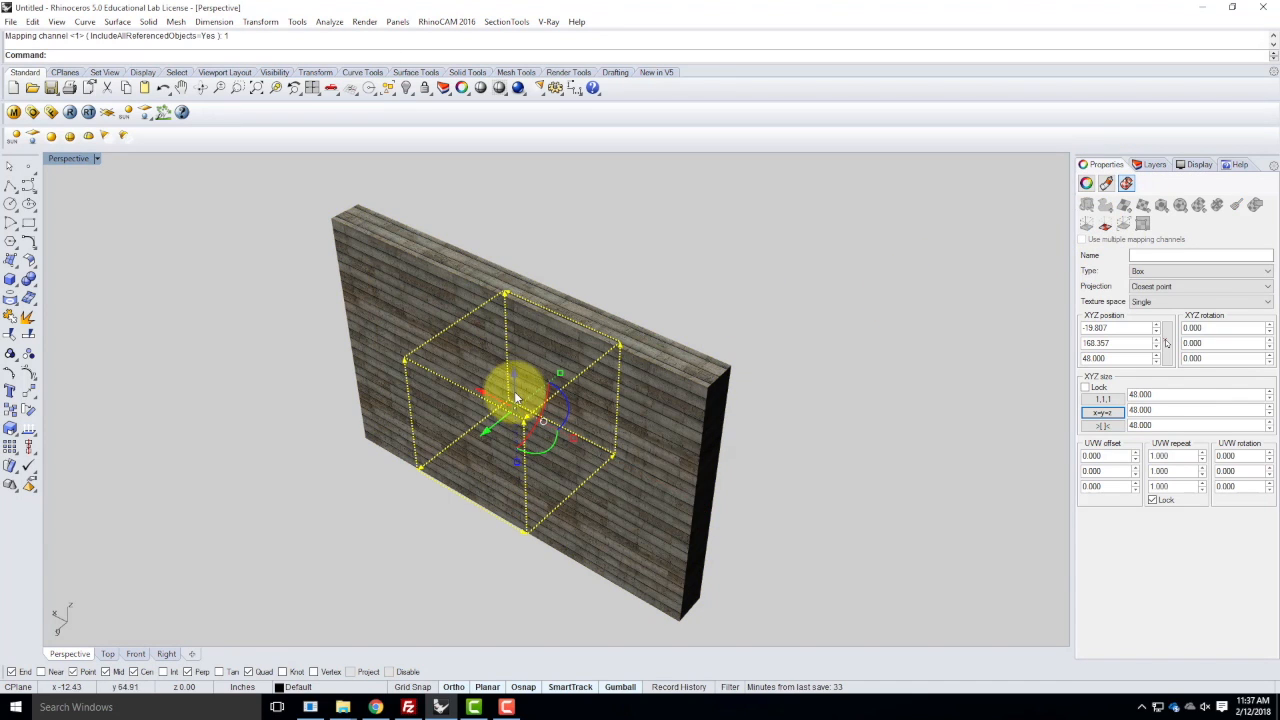
- Rotate the wall's mapping widget with the gumball to a Z rotation of -90 and check the planks along the wall's top
right_click_drag(709, 386, 552, 420)
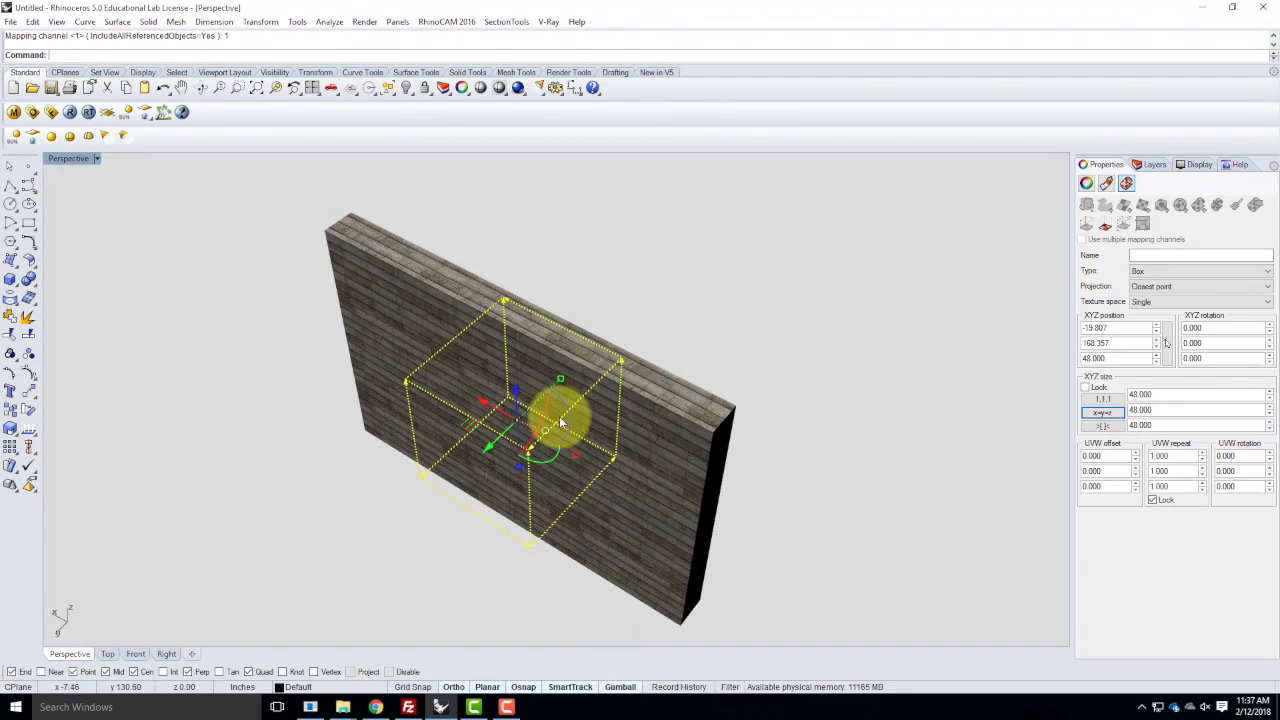
scroll(559, 418, "up", 3)
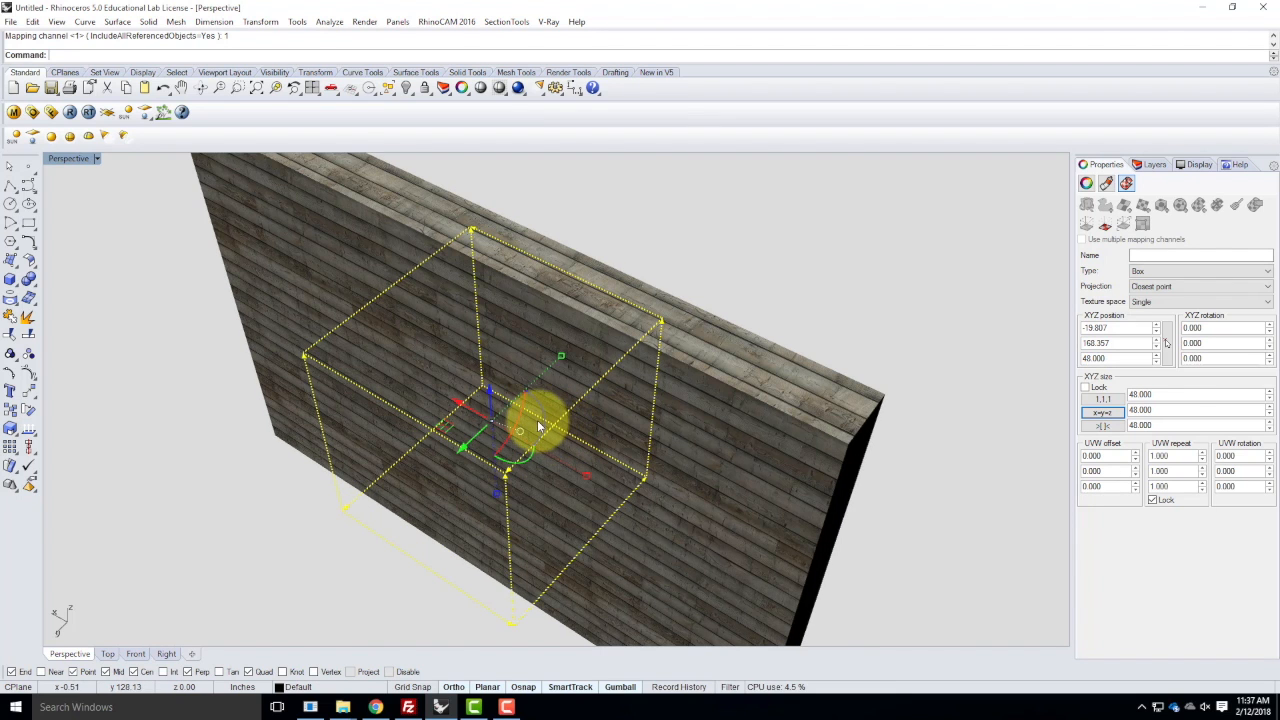
left_click_drag(541, 430, 555, 374)
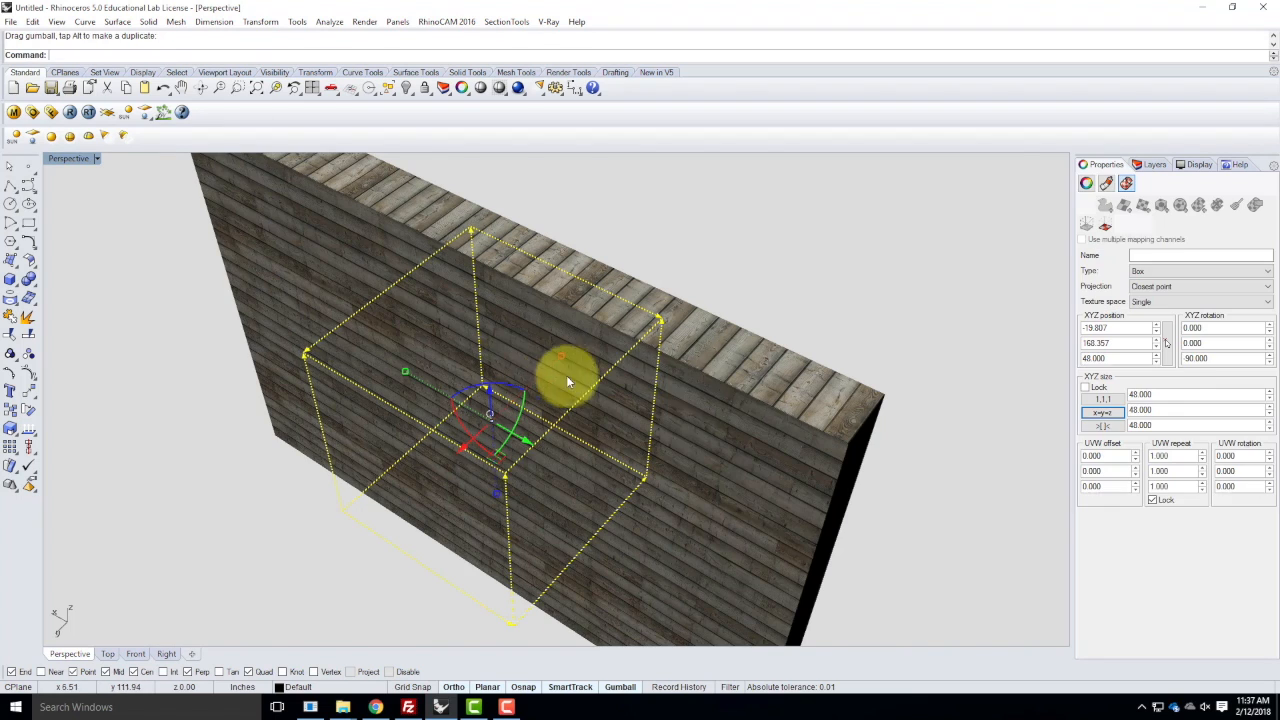
right_click_drag(930, 385, 851, 434)
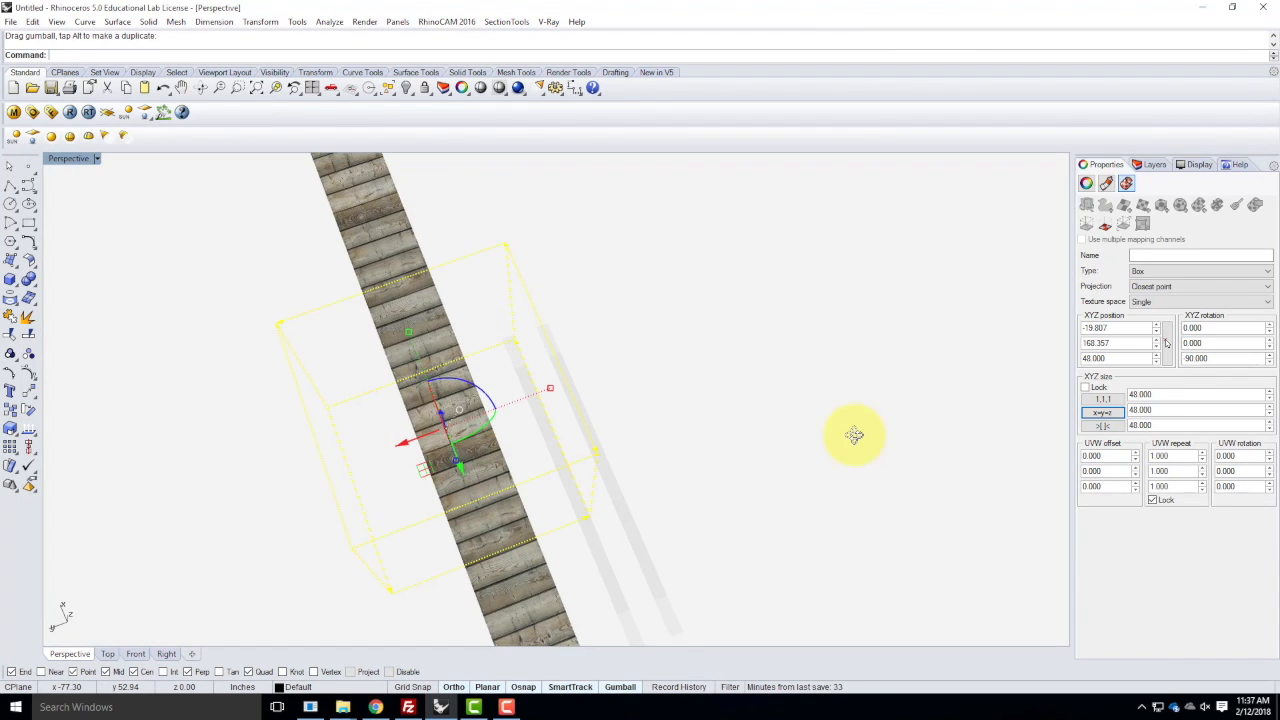
mouse_move(536, 429)
right_mouse_down()
mouse_move(543, 306)
mouse_move(700, 349)
mouse_move(518, 321)
right_mouse_up()
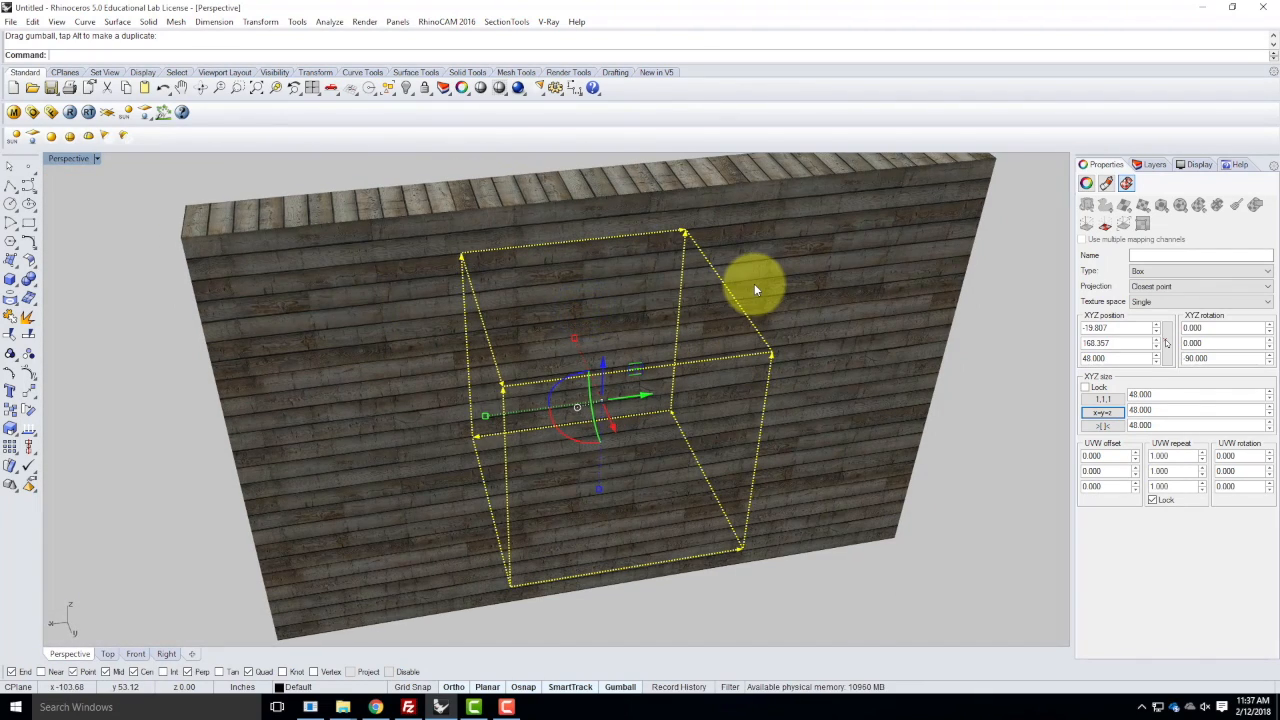
- Scale the wall's mapping widget from a bottom corner, using the adjacent bottom corner as the first reference point
right_click_drag(784, 293, 694, 293)
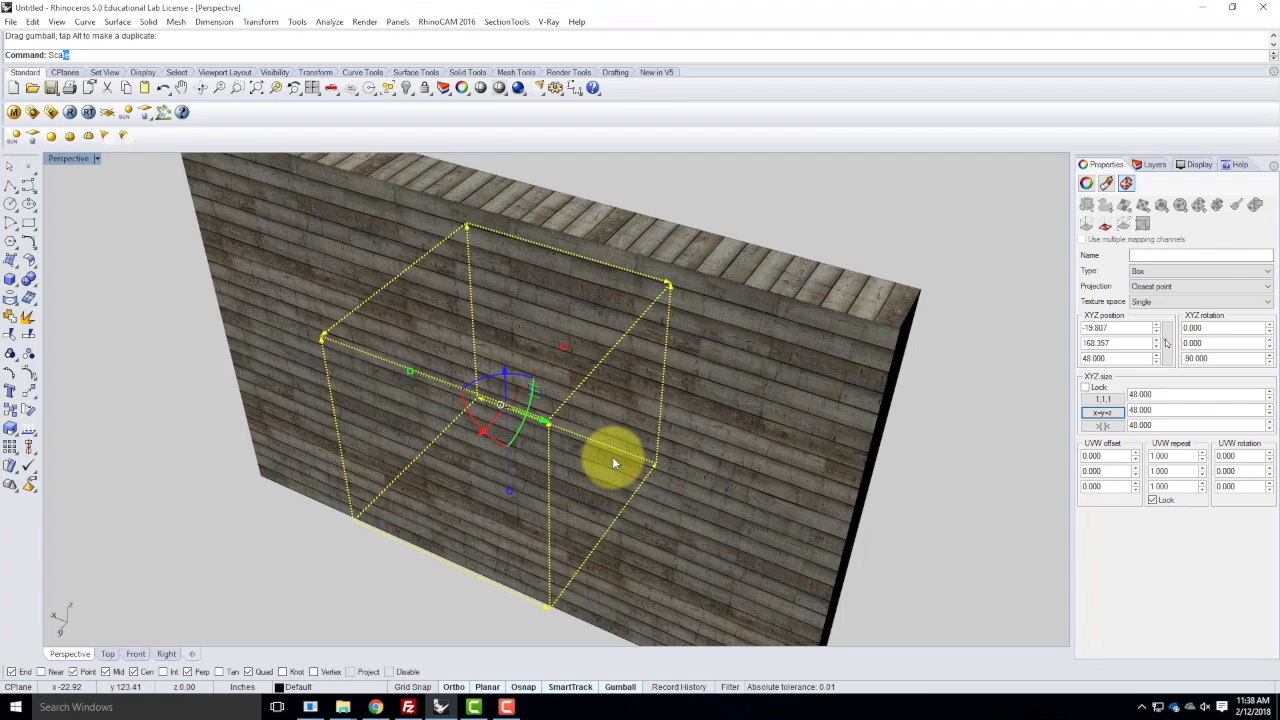
key("Return")
left_click(545, 568)
left_click(352, 520)
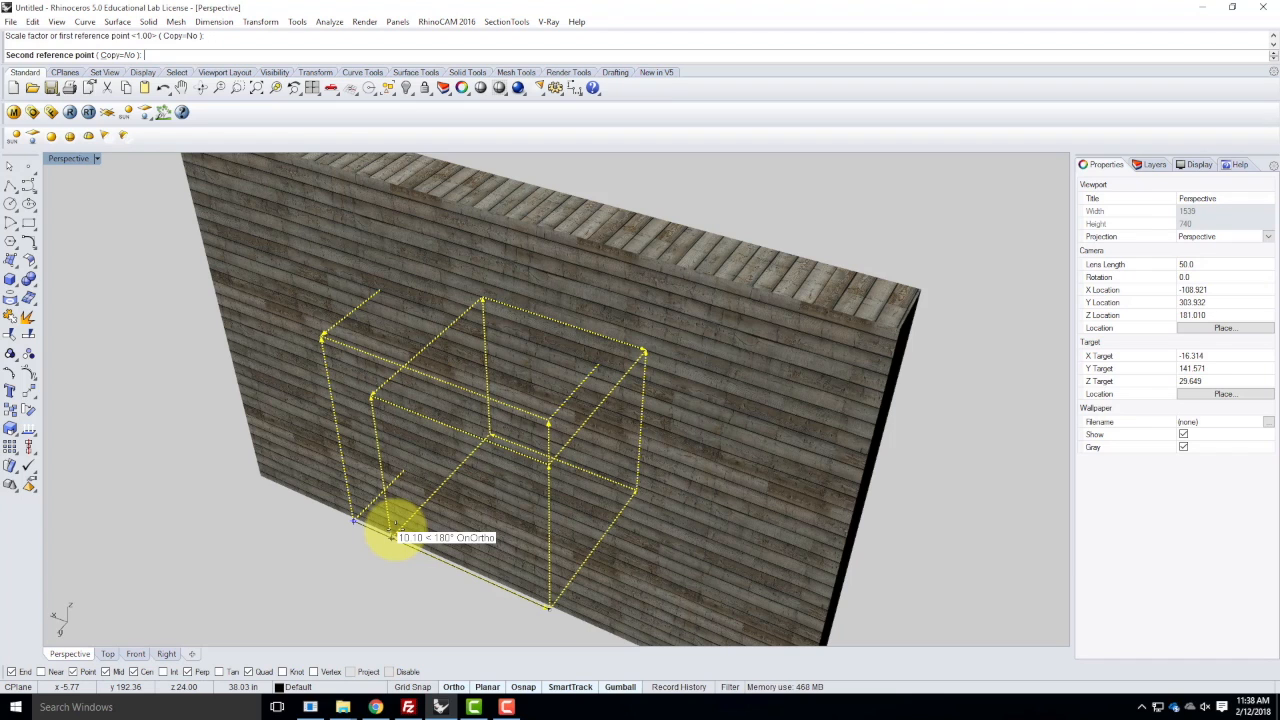
- Cancel the scaling of the wall's box mapping widget and hide the widget
key("Escape")
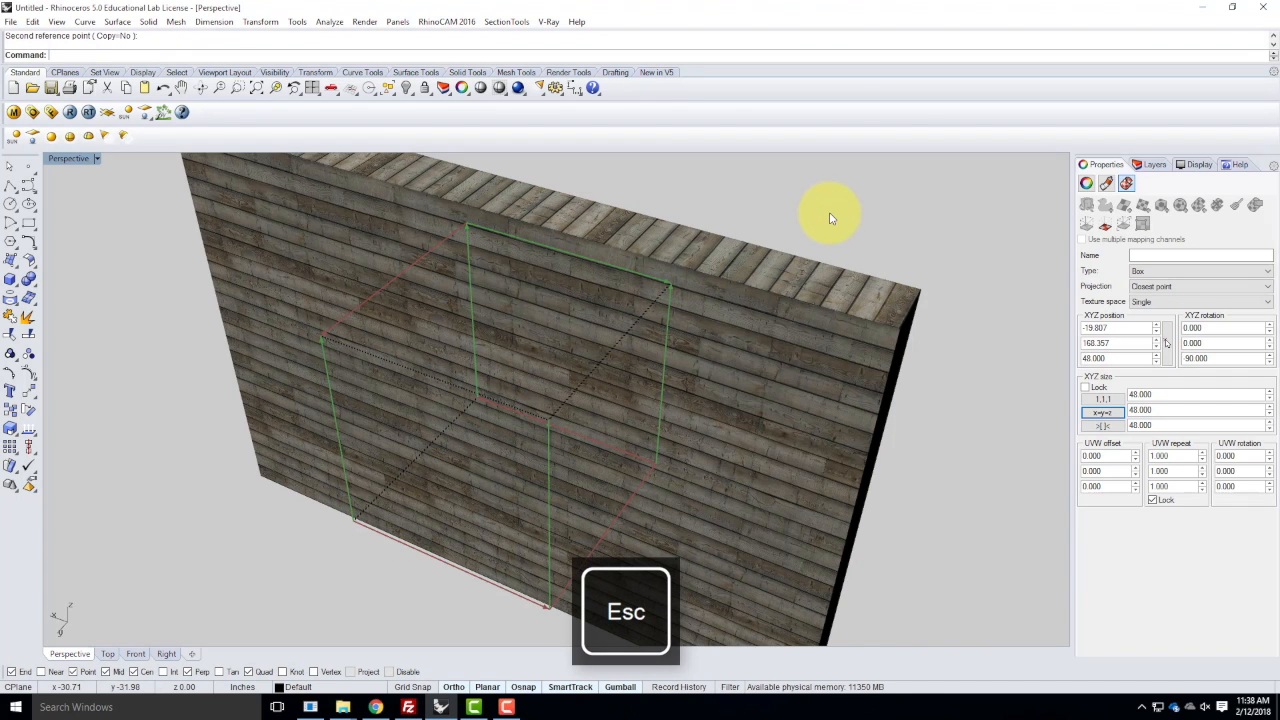
key("Escape")
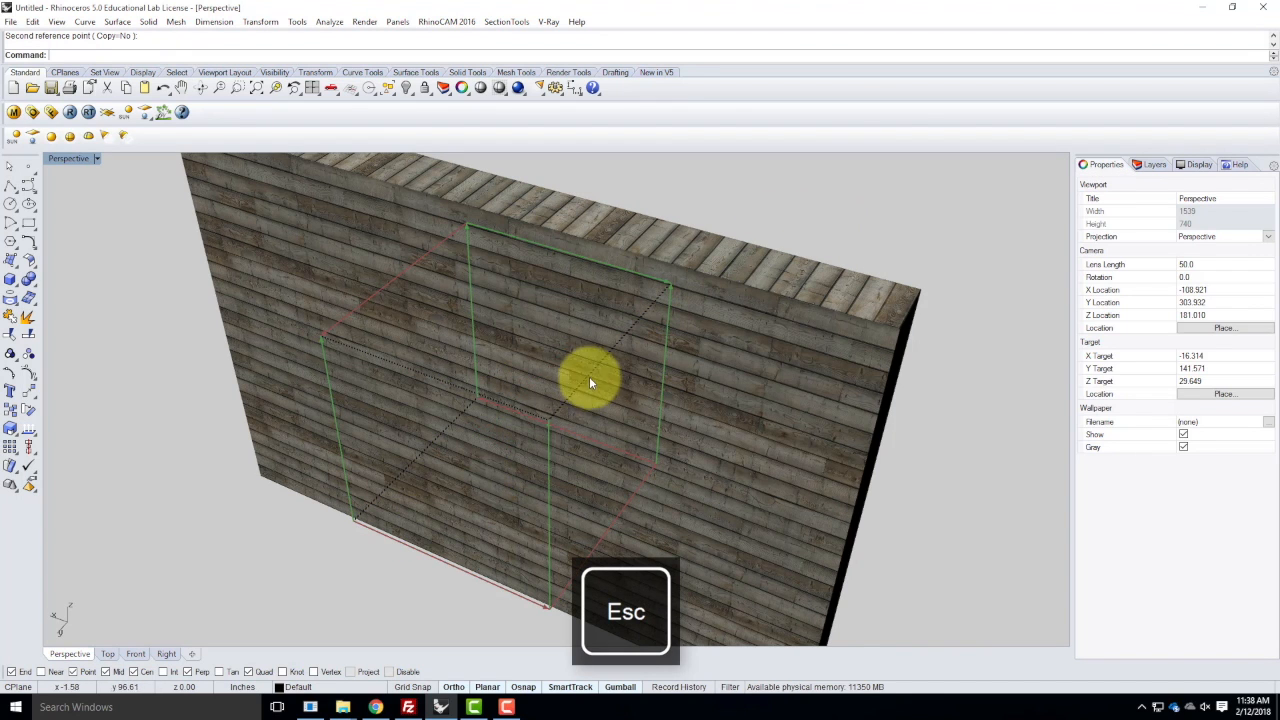
left_click(529, 414)
left_click(615, 449)
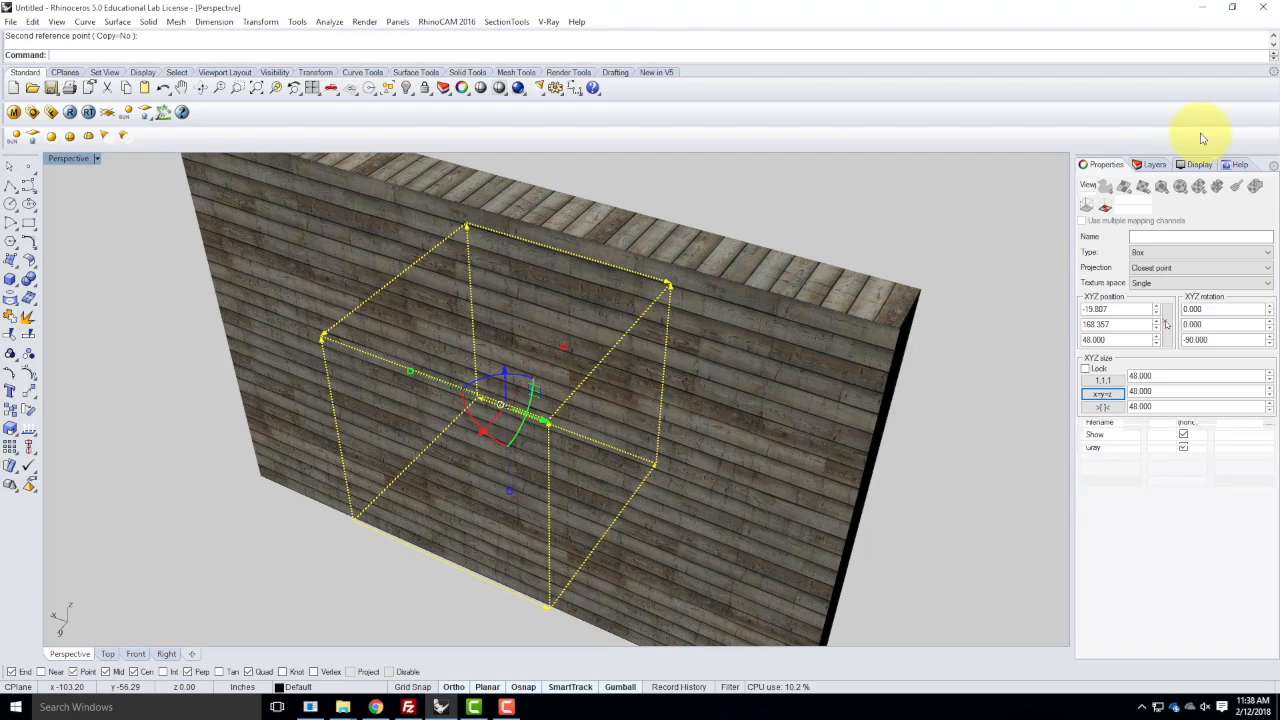
left_click(1106, 228)
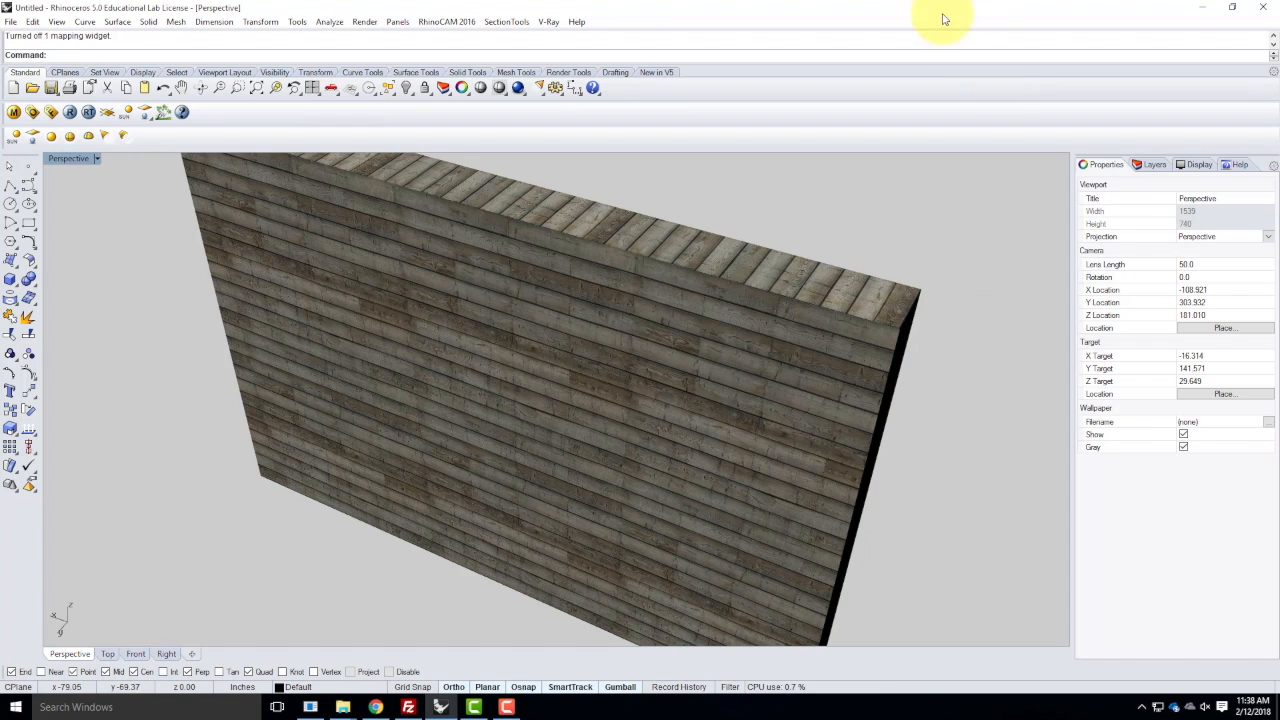
- Turn on Layer 03, make it the current layer, and turn off the Default layer
right_click_drag(735, 322, 528, 318)
scroll(560, 325, "down", 5)
scroll(592, 318, "up", 2)
left_click(1150, 166)
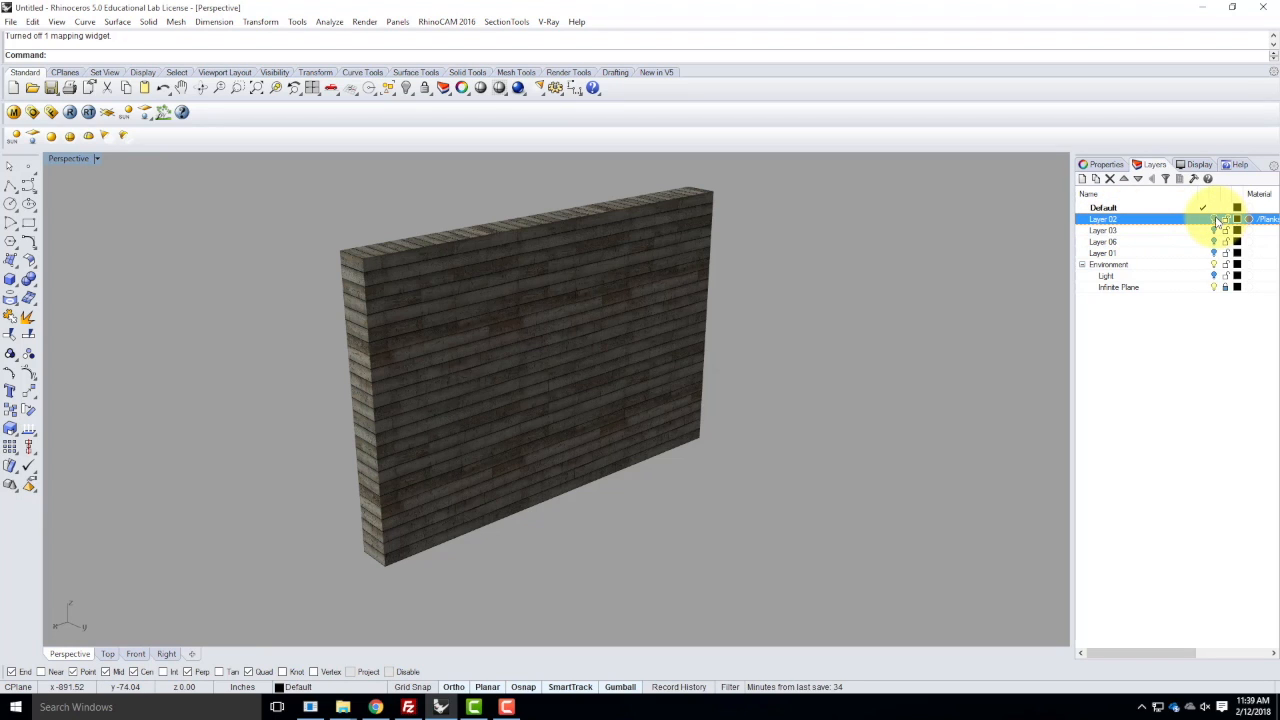
left_click(1215, 230)
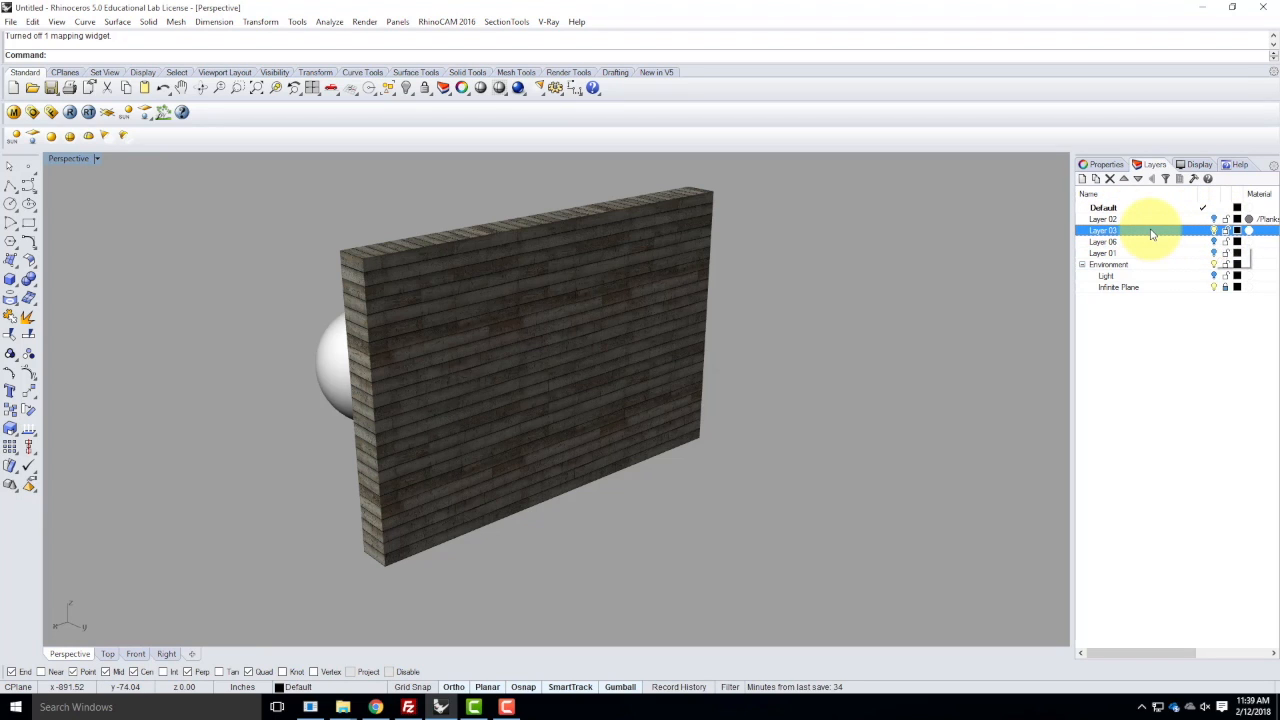
double_click(1151, 233)
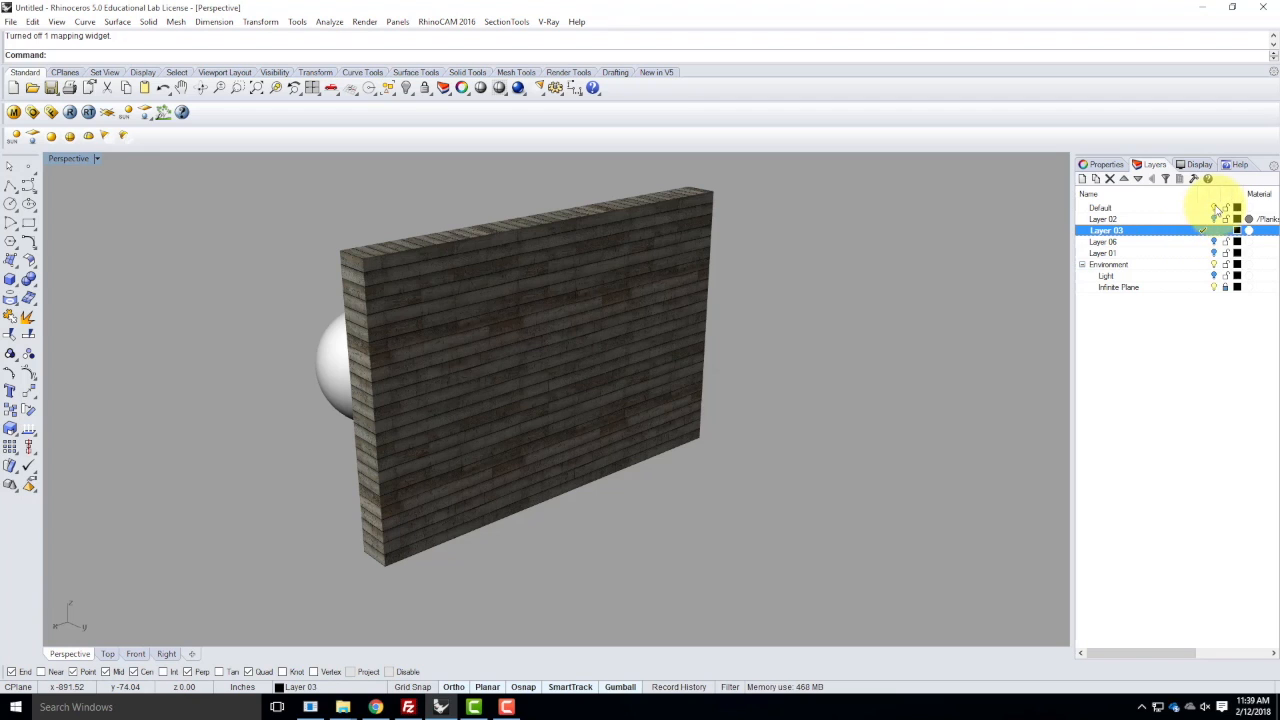
left_click(1214, 208)
- Select the sphere and turn off the gumball
right_click_drag(577, 286, 491, 488)
left_click(571, 380)
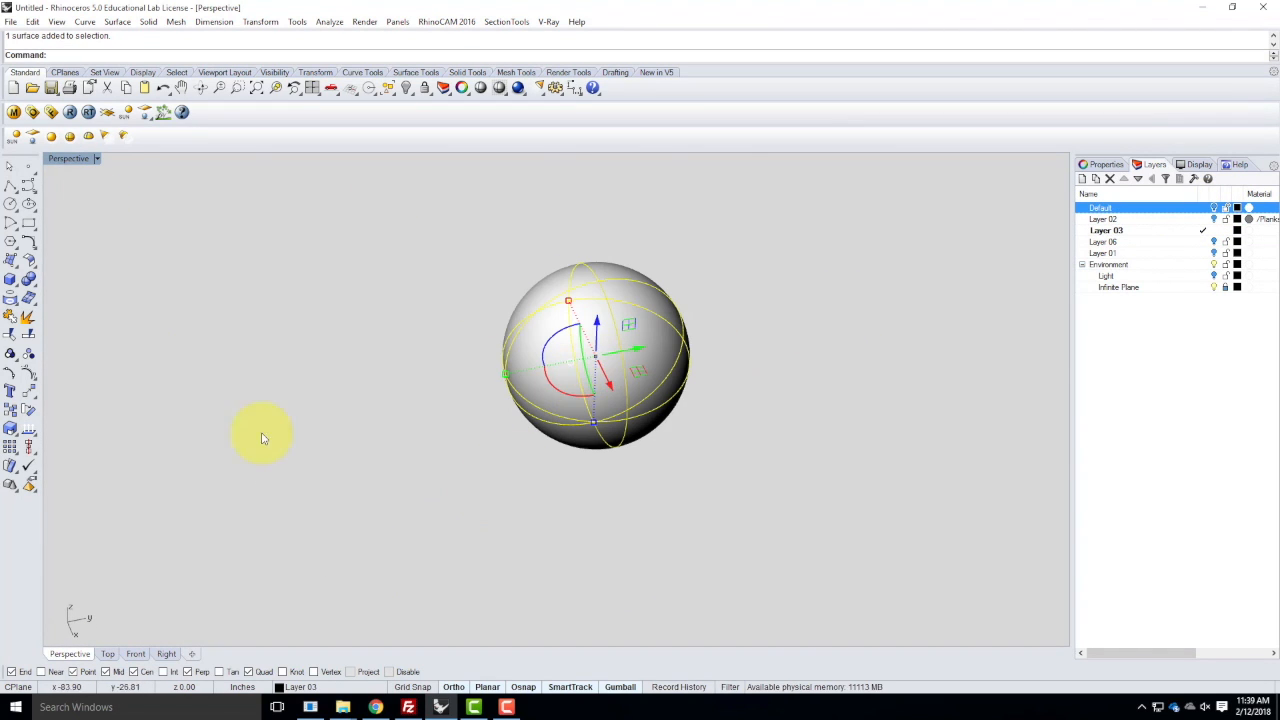
left_click(618, 687)
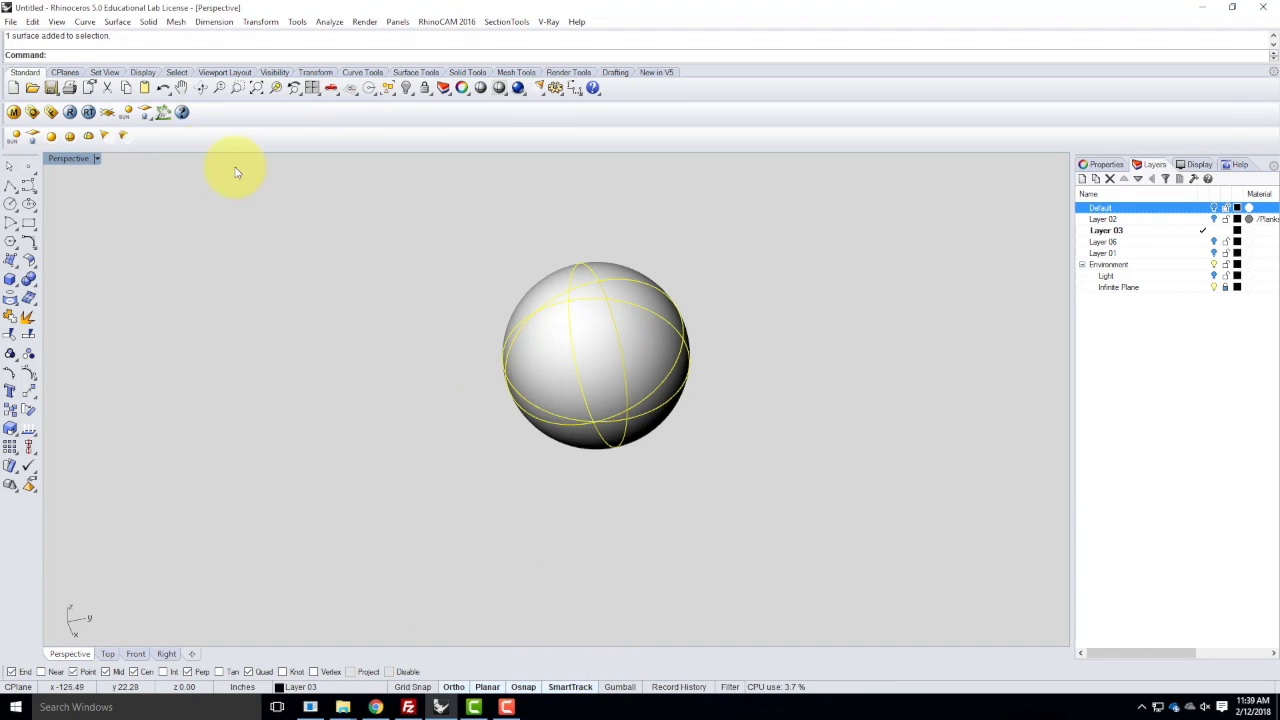
- Apply the Planks - Rough Wood V-Ray material to the sphere and close the material editor
left_click(15, 116)
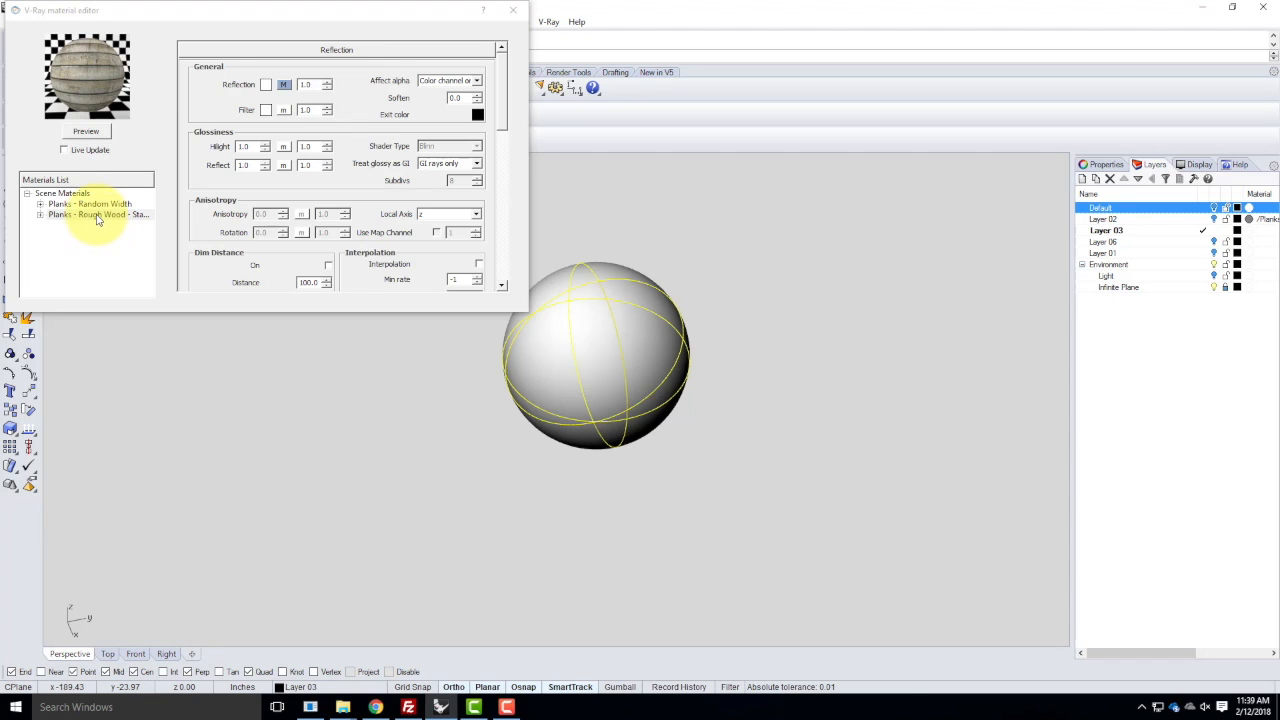
right_click(97, 216)
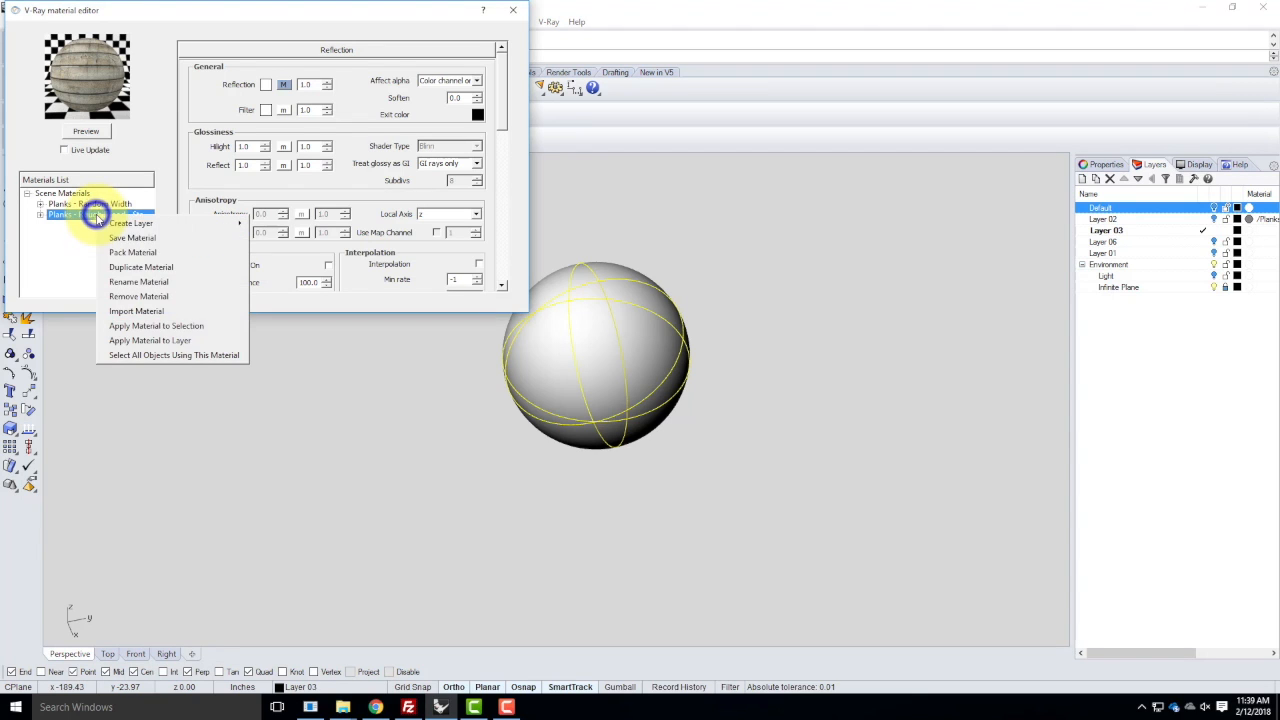
left_click(175, 338)
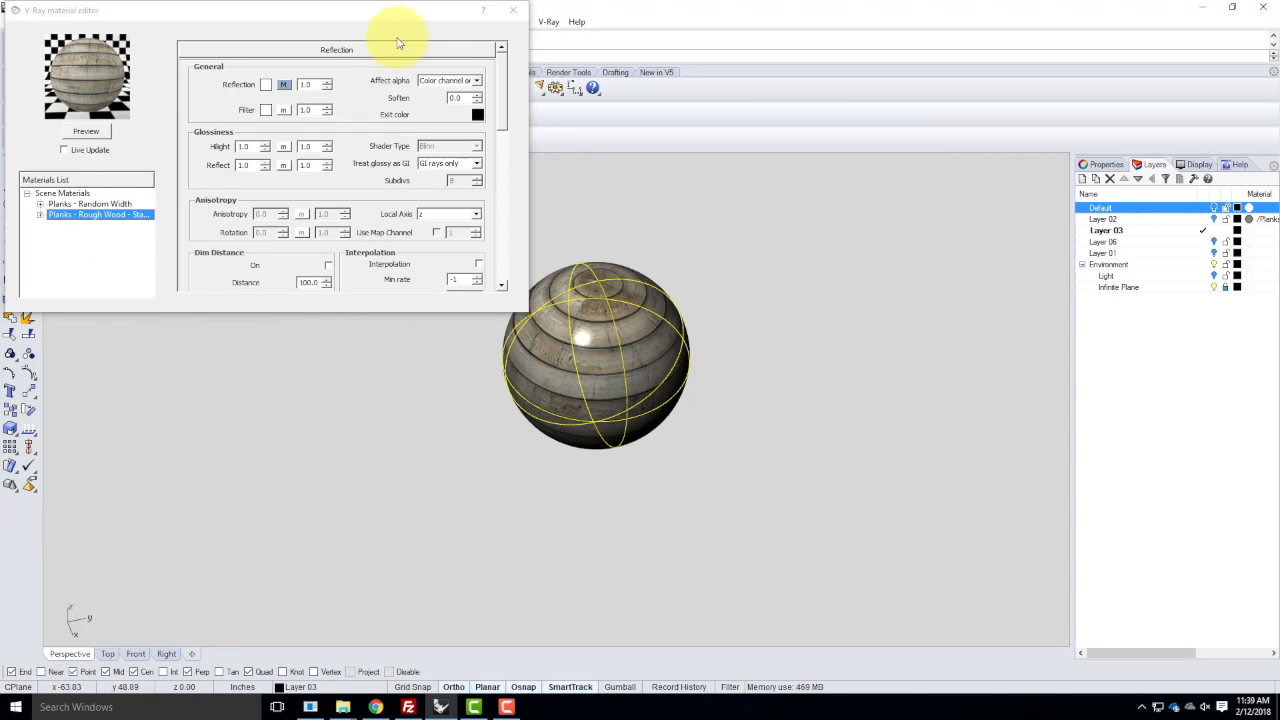
left_click(512, 10)
- Try a box texture mapping on the sphere, using its bounding box, World coordinates and capped set to Yes
right_click_drag(517, 333, 497, 359)
scroll(505, 350, "up", 5)
mouse_move(632, 351)
right_mouse_down()
mouse_move(463, 257)
mouse_move(597, 337)
mouse_move(619, 331)
right_mouse_up()
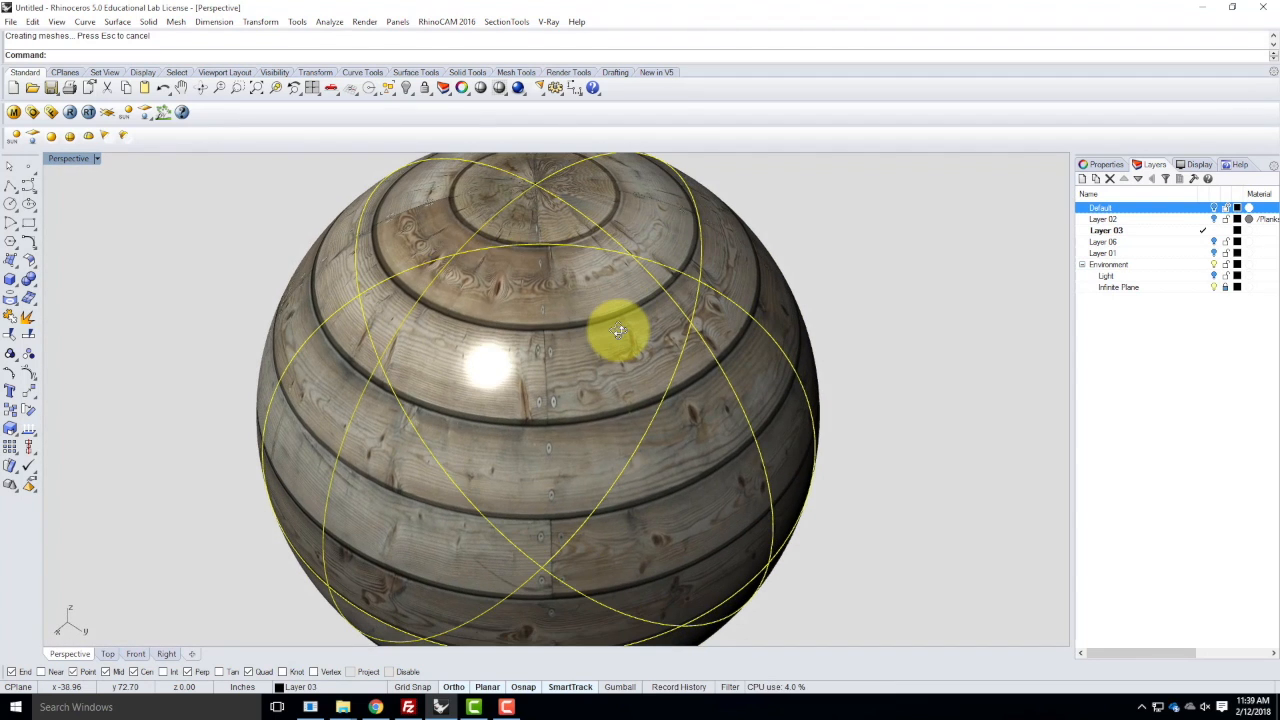
scroll(611, 320, "down", 5)
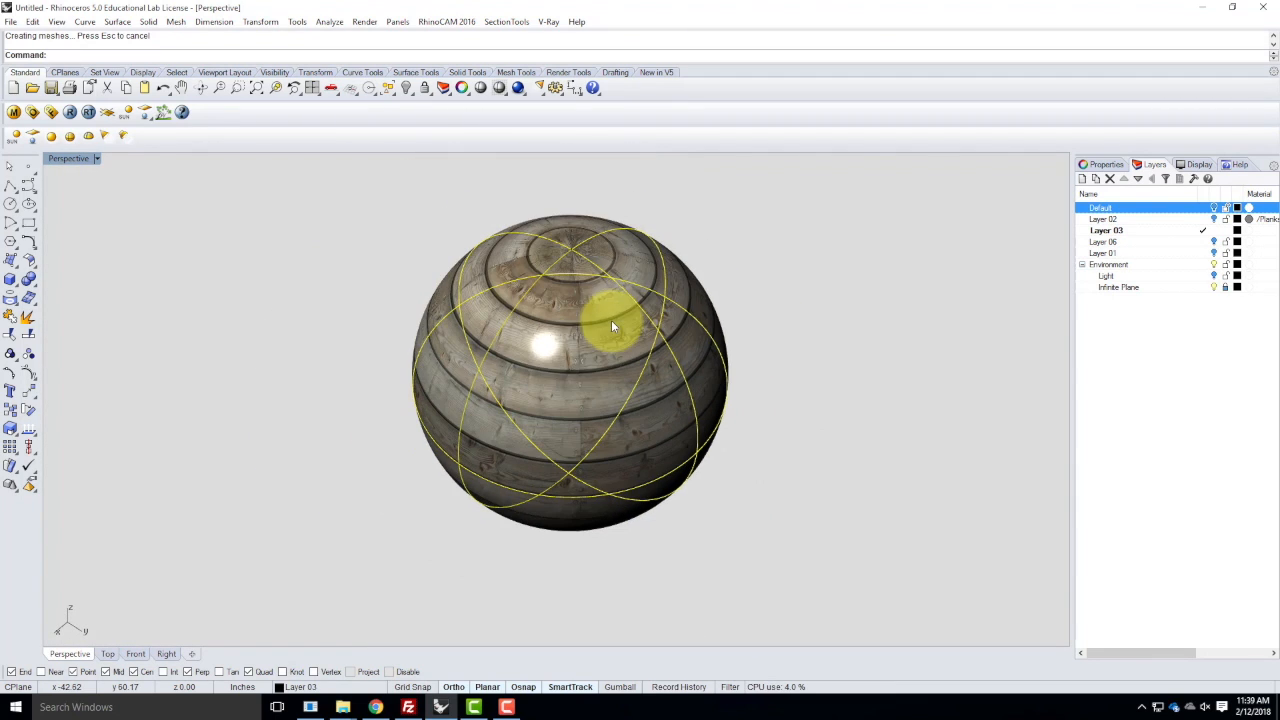
right_click_drag(575, 366, 550, 355)
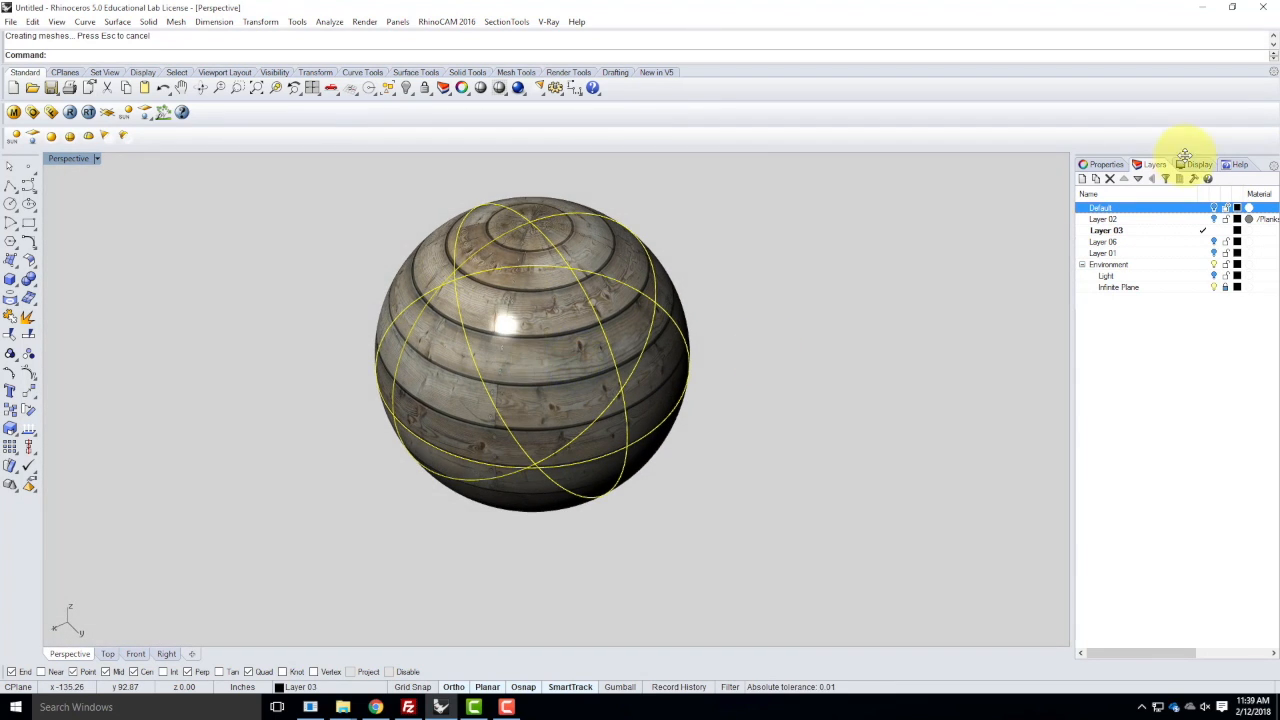
left_click(1106, 166)
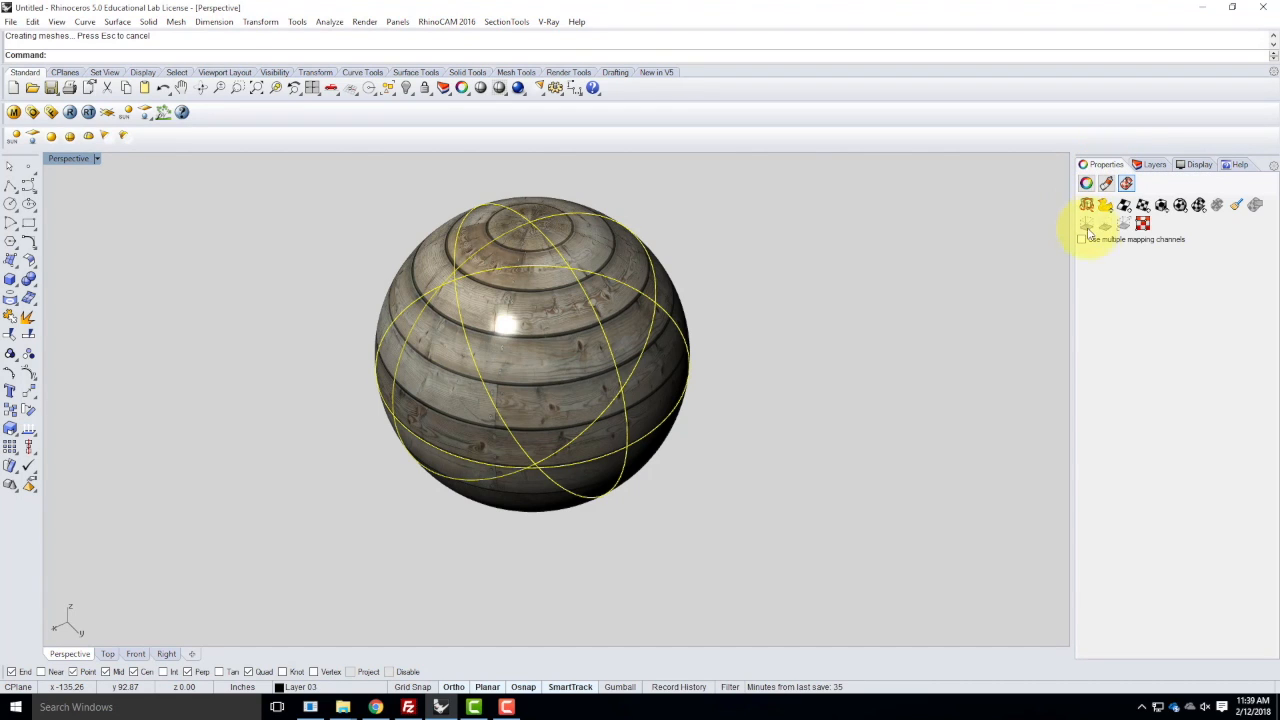
left_click(1161, 205)
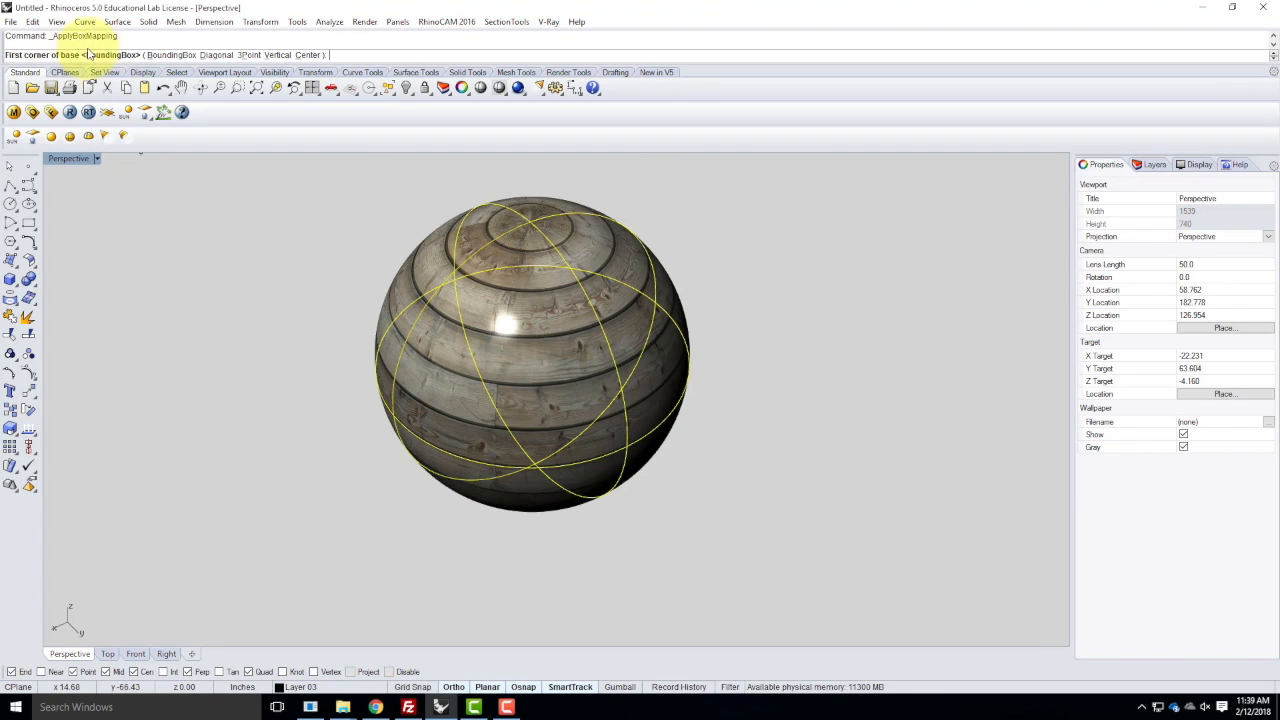
left_click(166, 55)
left_click(159, 55)
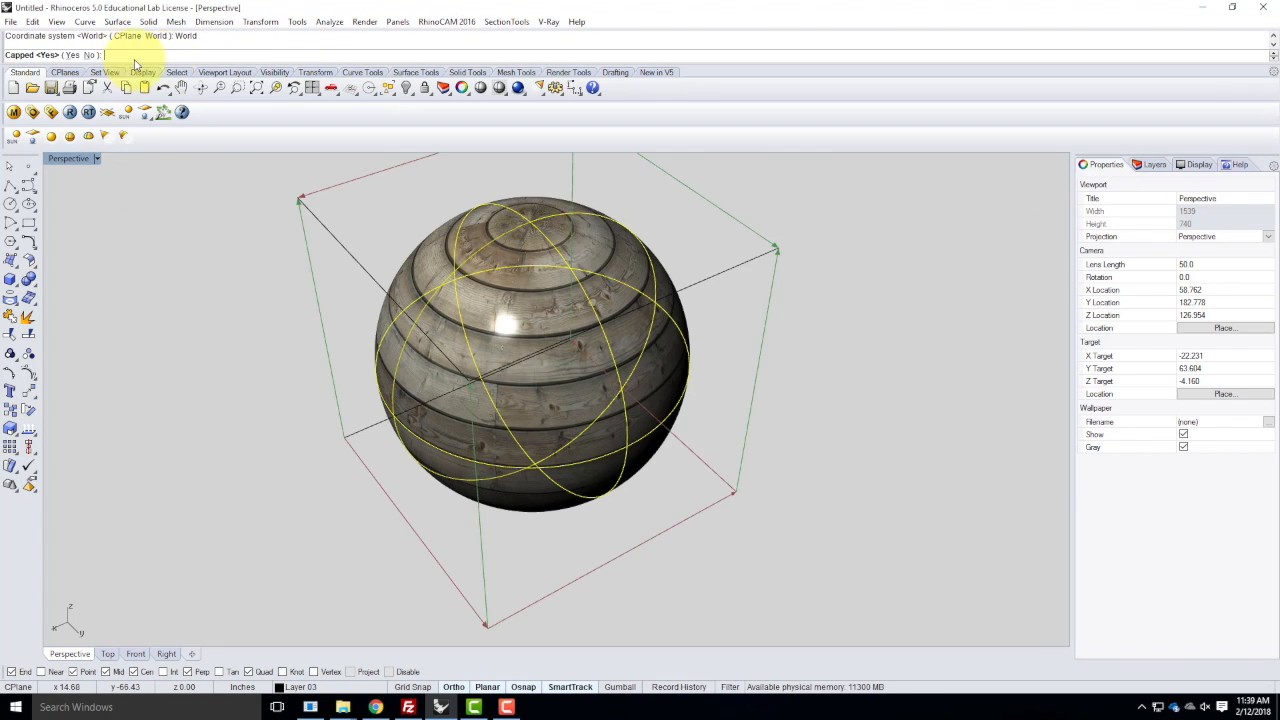
left_click(72, 55)
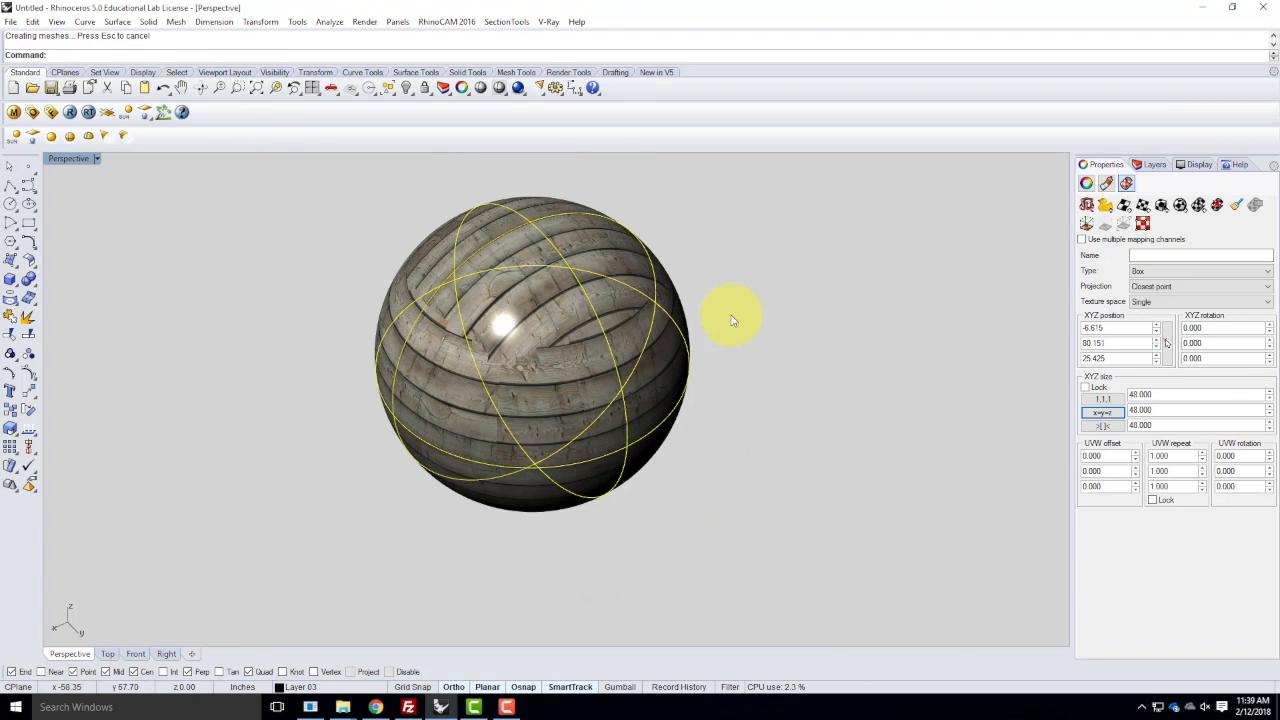
- Examine where the planks meet on the sphere and delete its box mapping
scroll(474, 271, "up", 2)
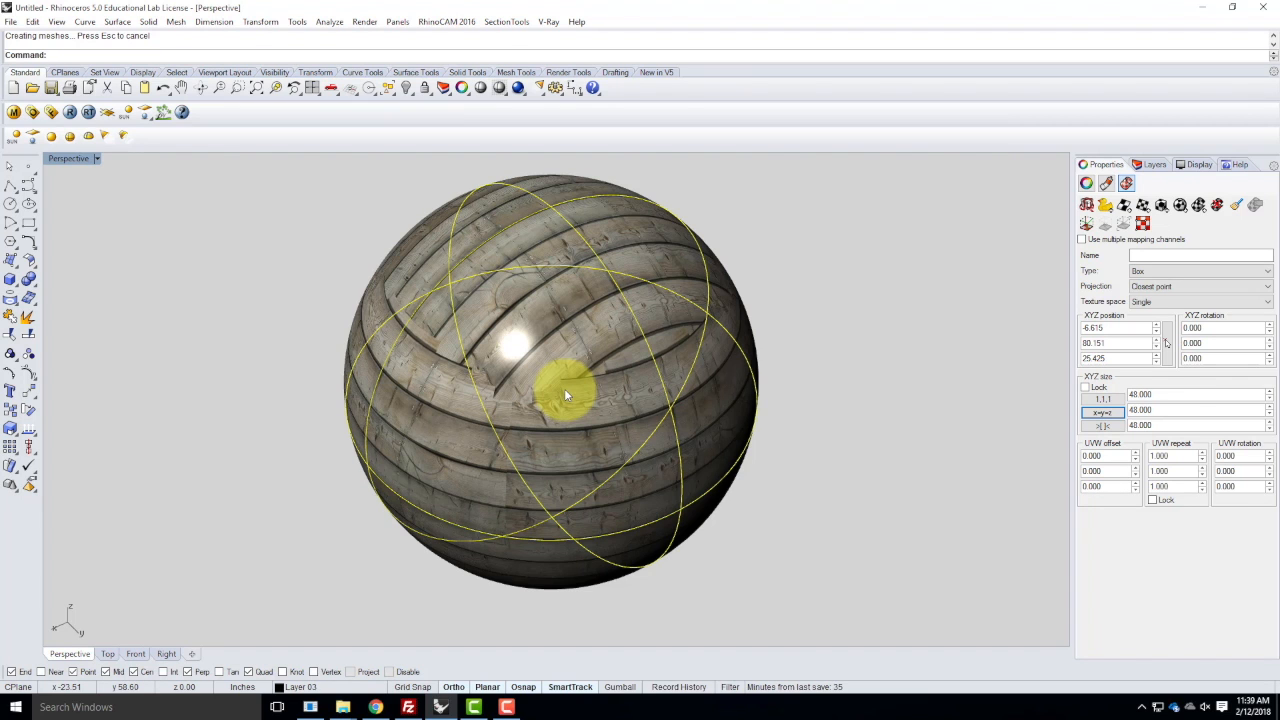
scroll(457, 365, "up", 4)
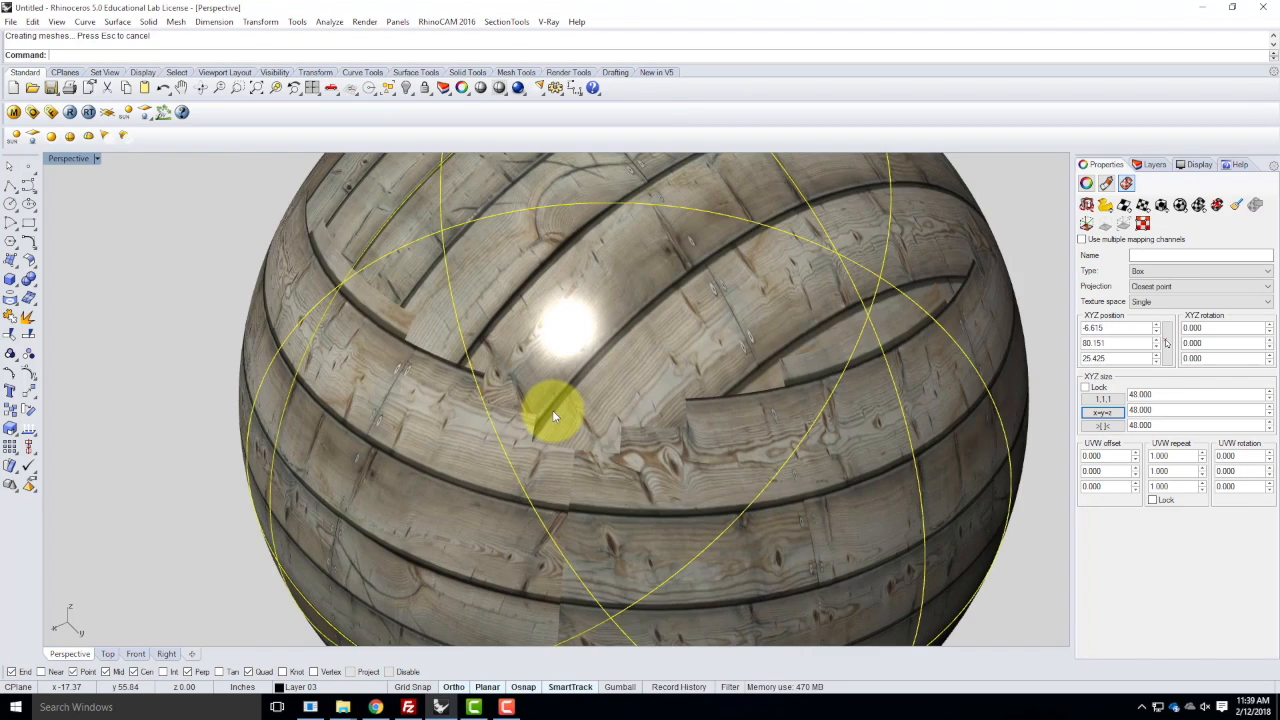
scroll(553, 415, "down", 3)
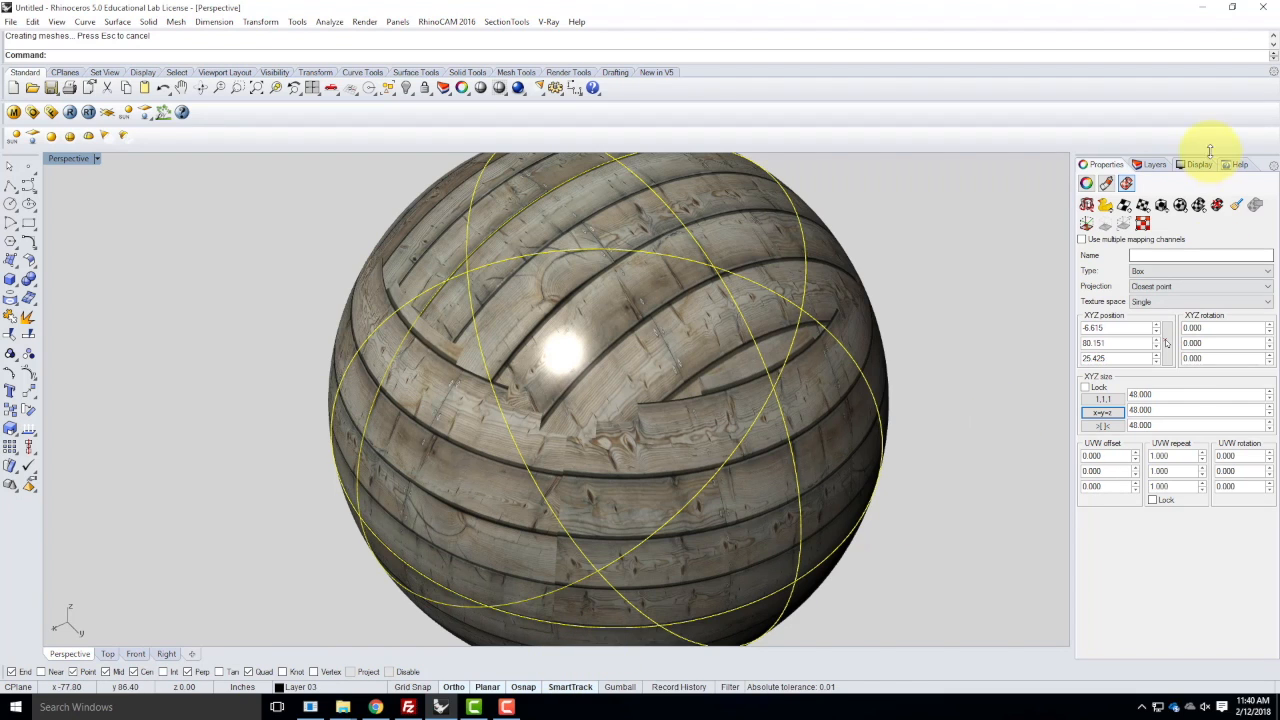
left_click(1216, 204)
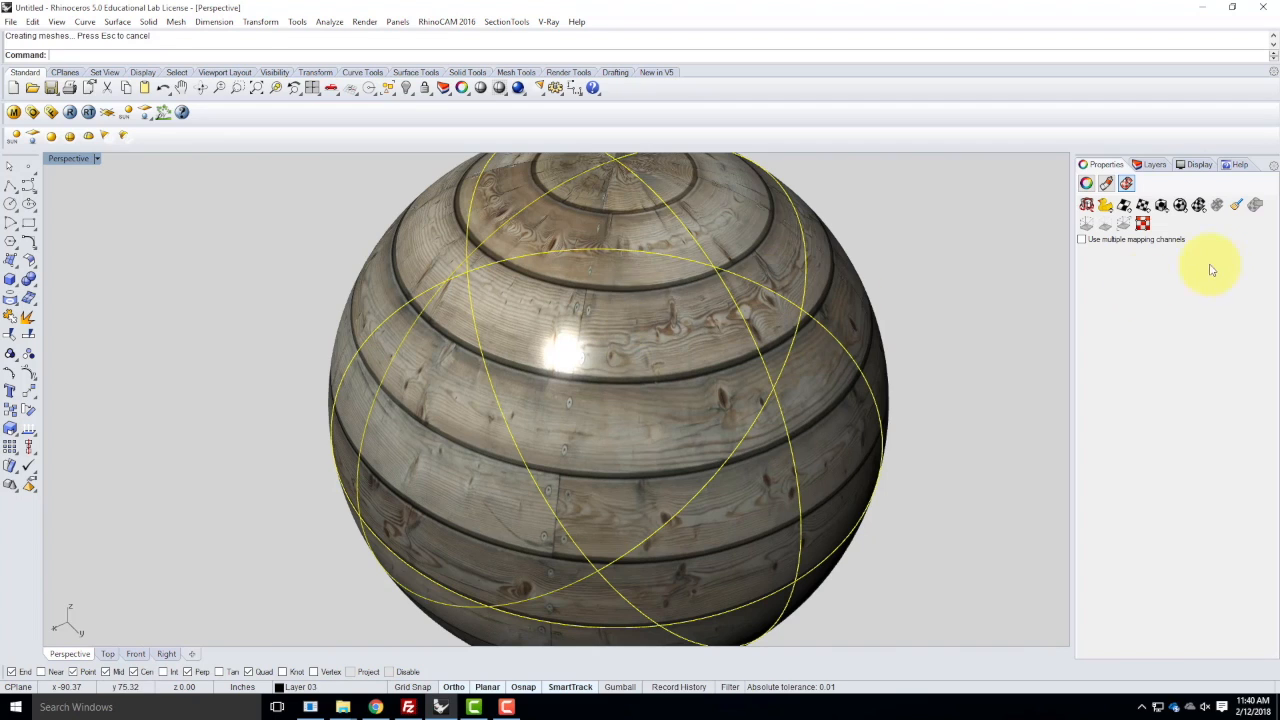
- Apply a spherical texture mapping to the sphere from its bounding box in World coordinates
left_click(1181, 205)
left_click(158, 55)
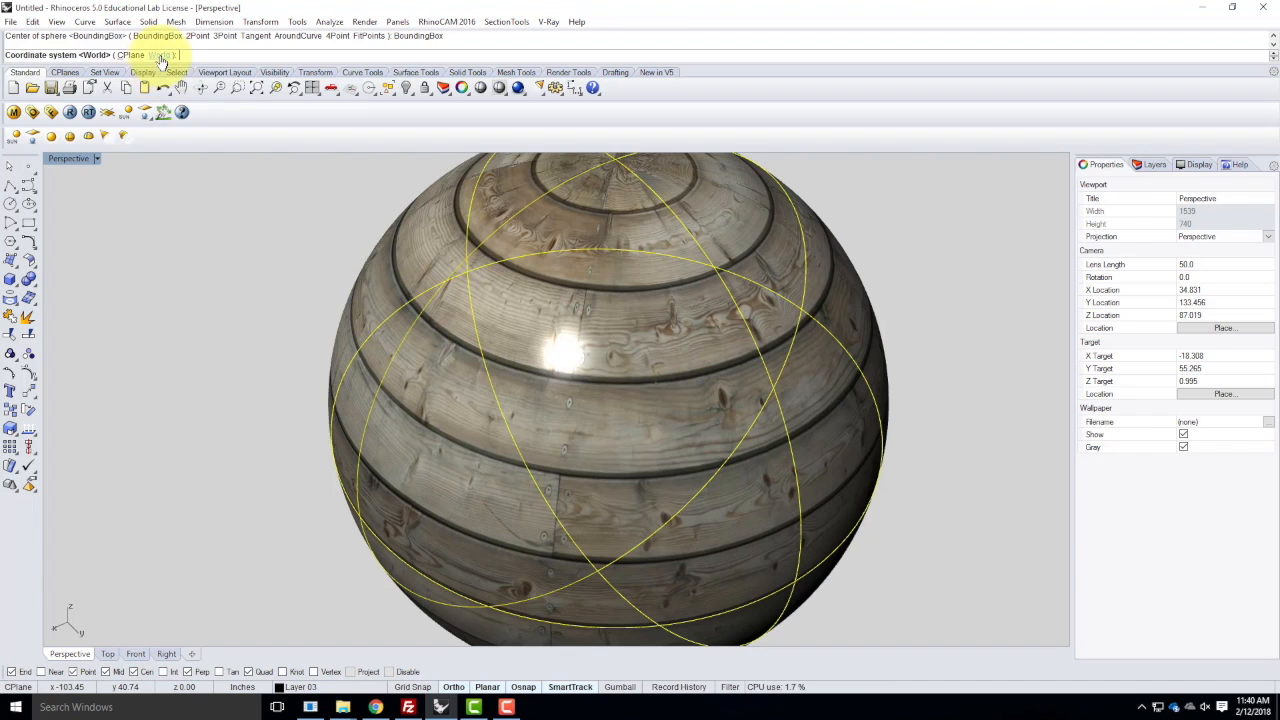
left_click(160, 55)
scroll(495, 338, "down", 5)
scroll(525, 322, "up", 4)
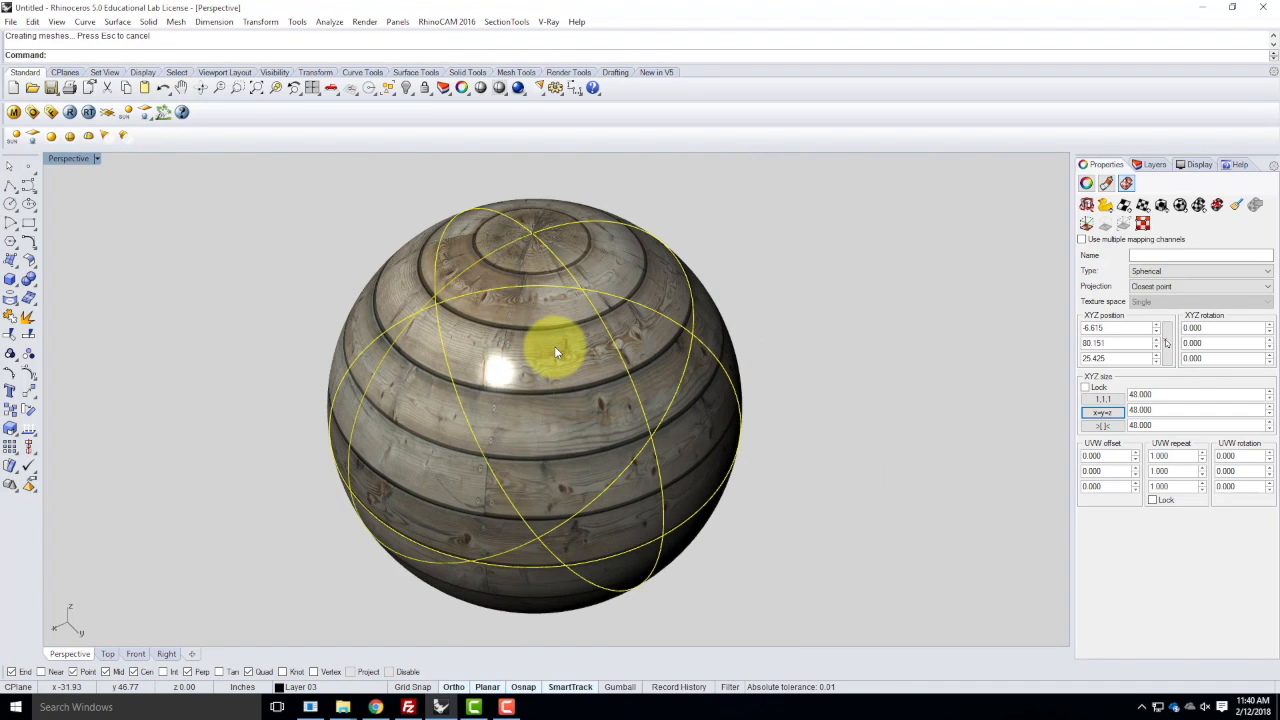
- Set the spherical mapping's XYZ size to 96 in all three directions
left_click(1124, 413)
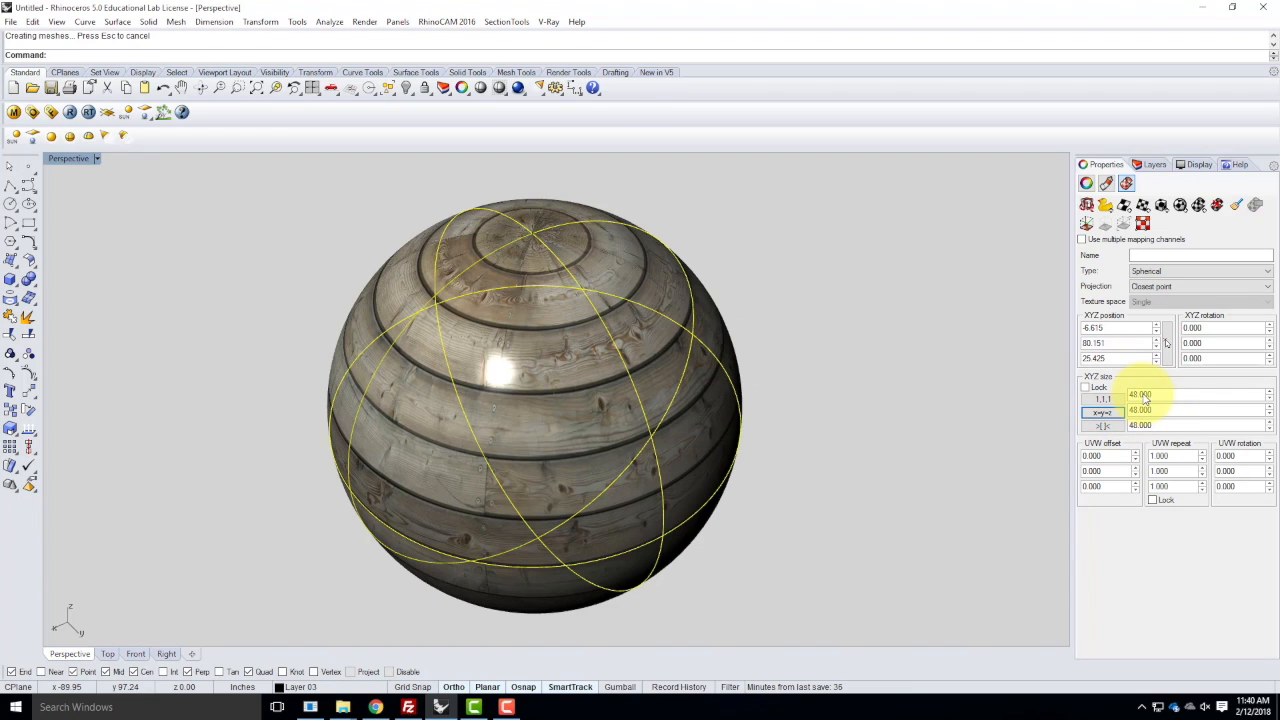
double_click(1160, 395)
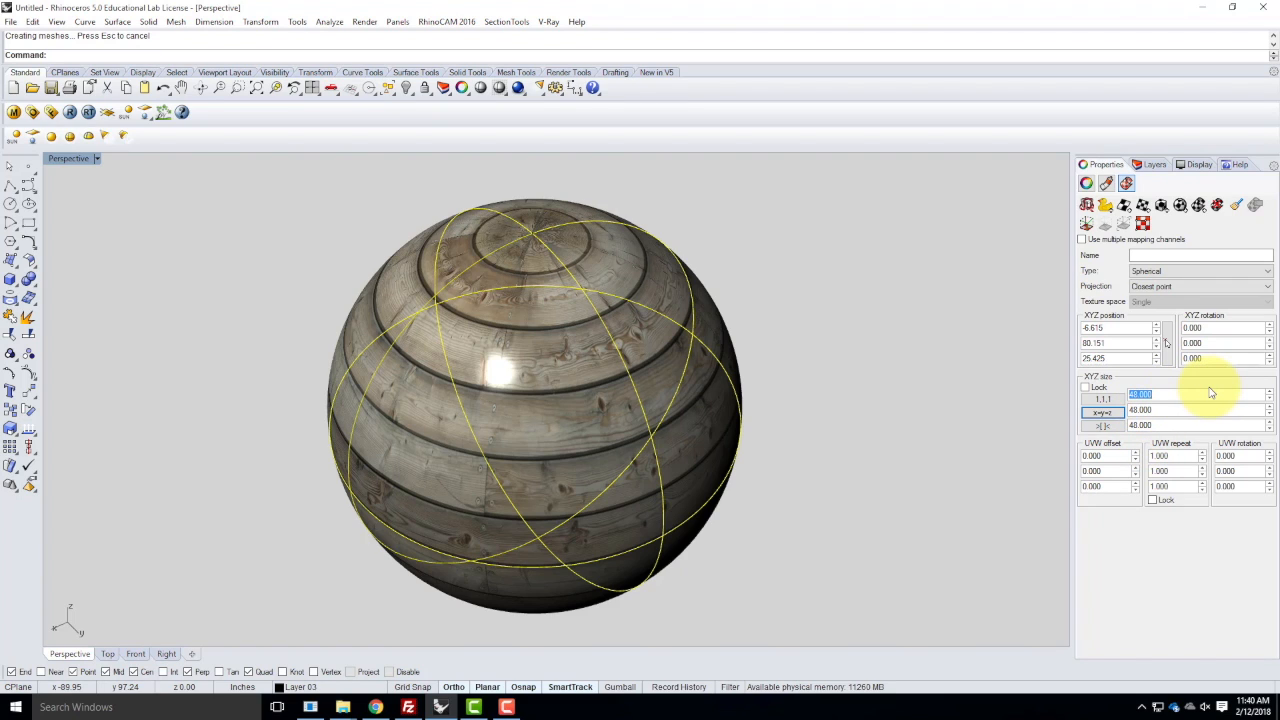
type("96")
double_click(1165, 411)
type("9")
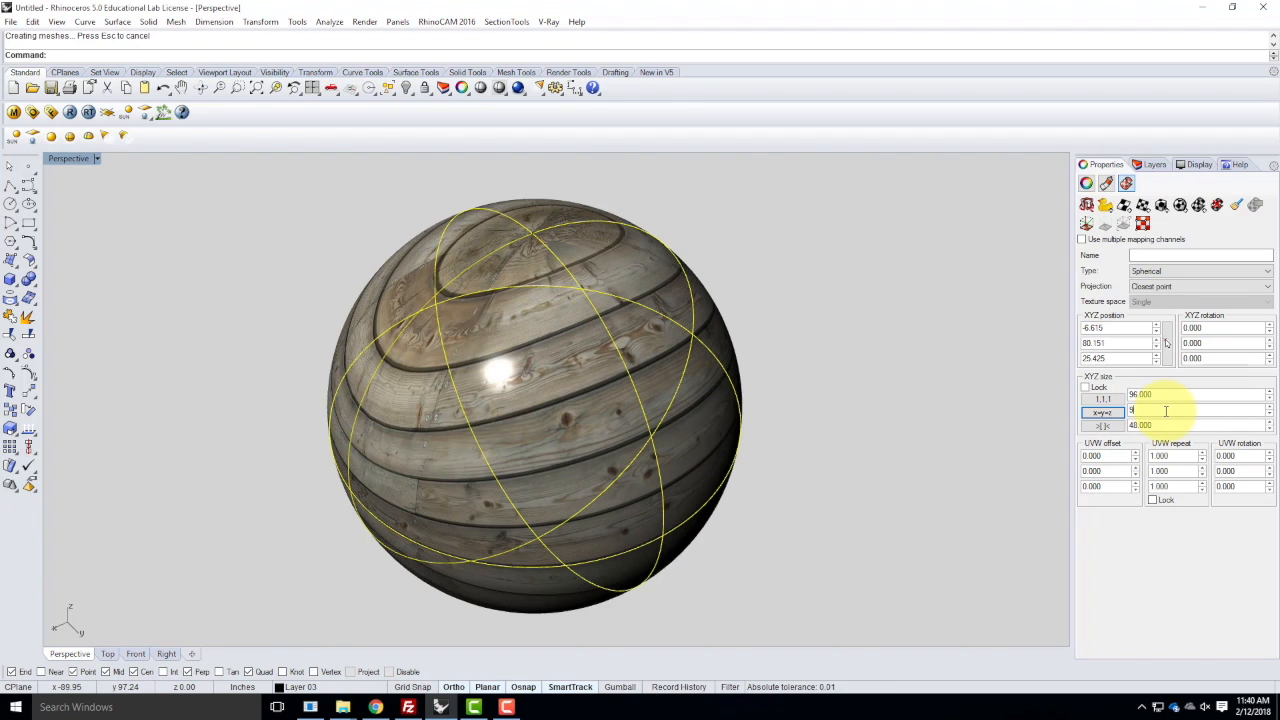
double_click(1166, 427)
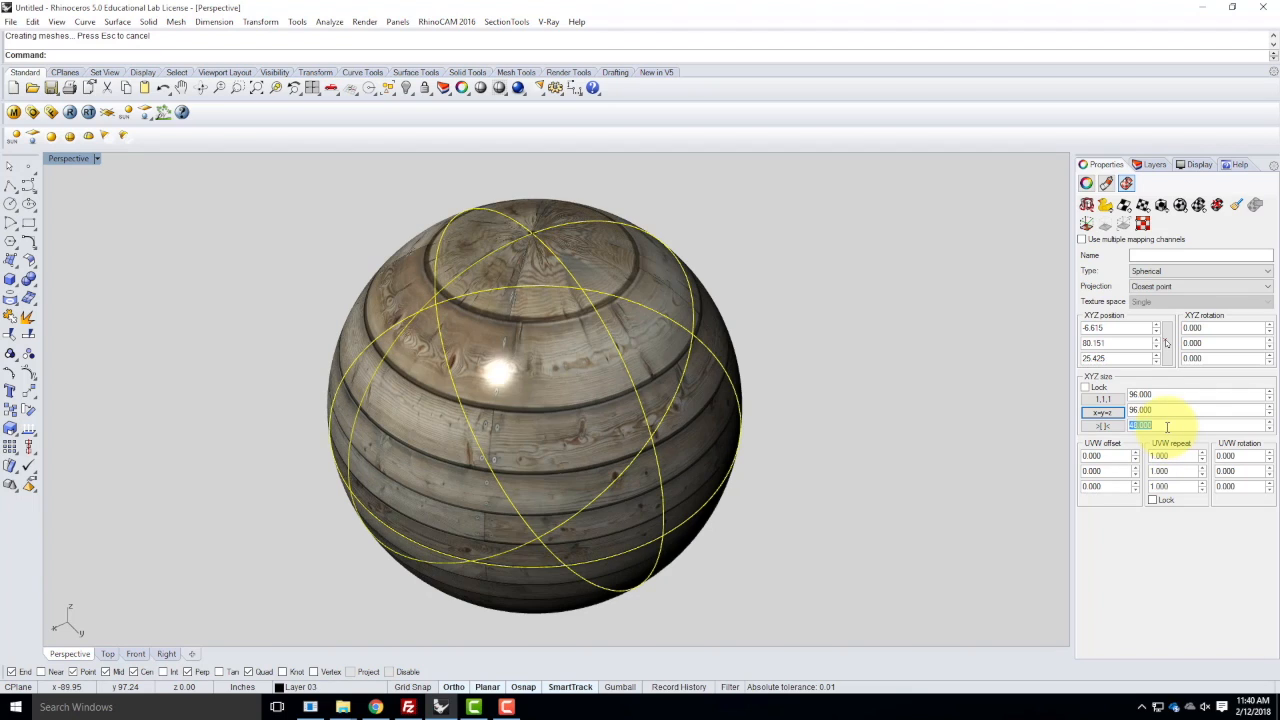
type("96")
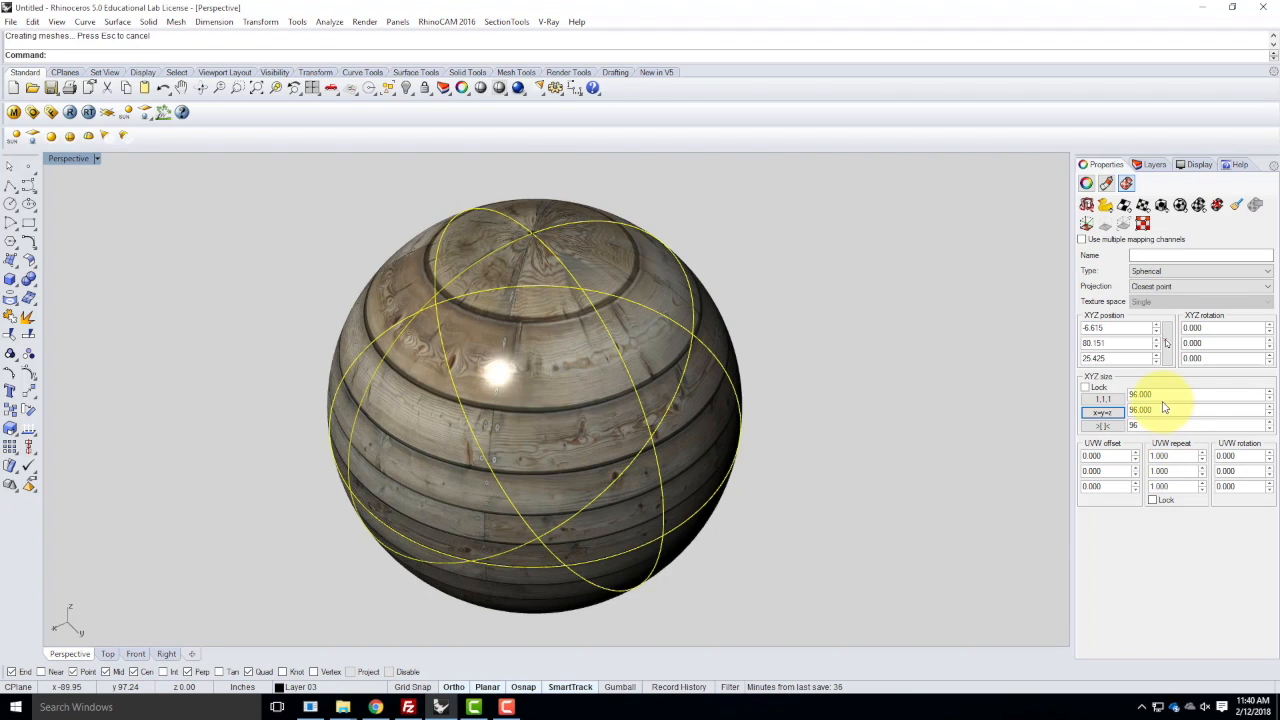
- Set the spherical mapping's UVW repeat to 2 in all three directions
double_click(1160, 410)
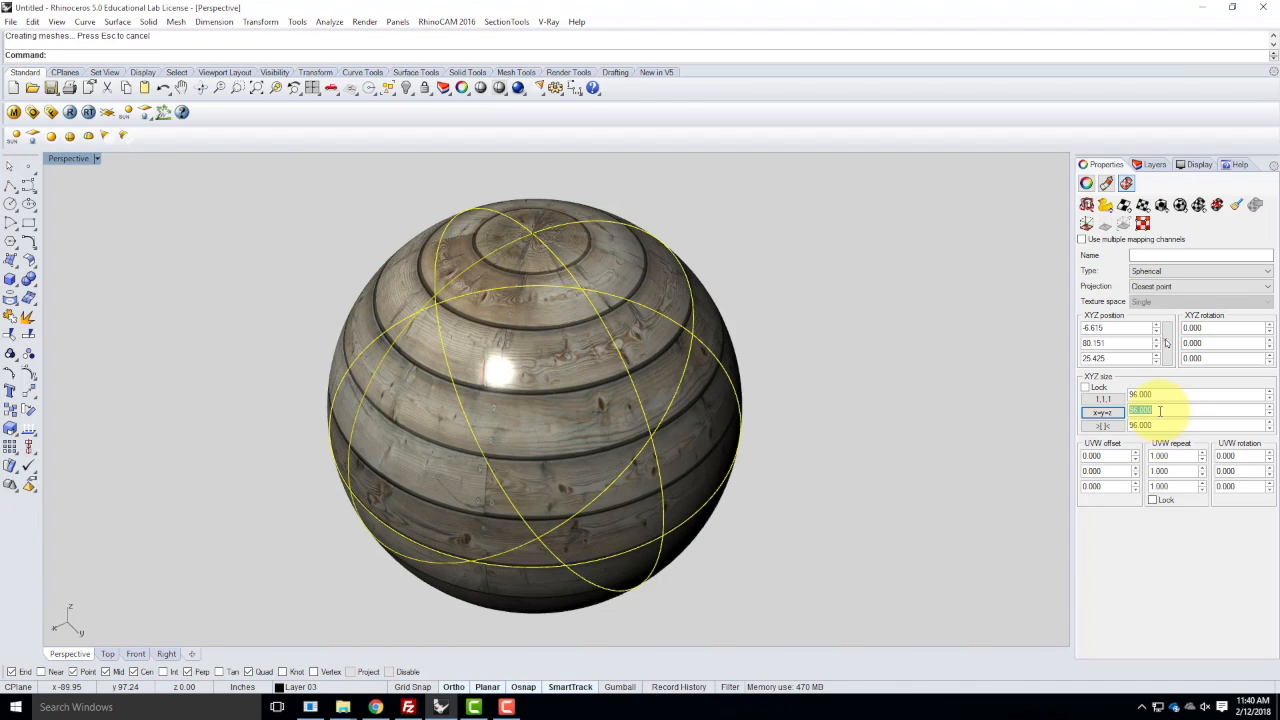
double_click(1178, 456)
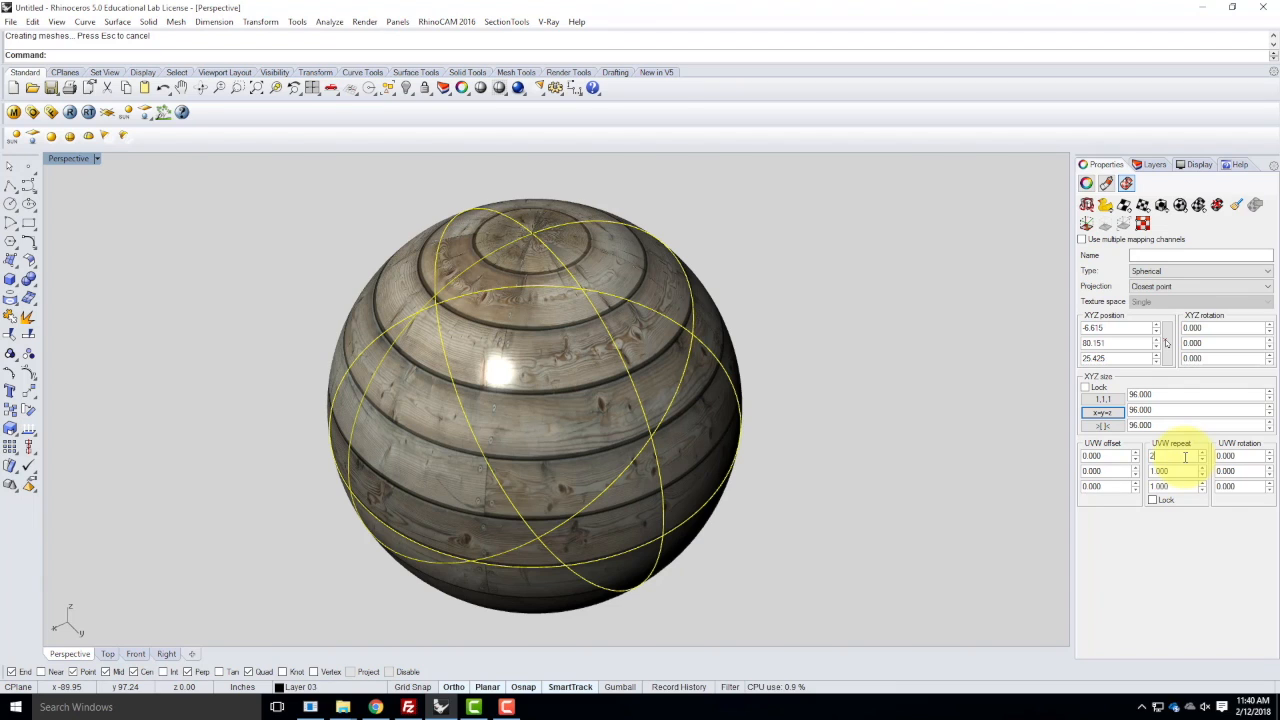
type("2")
key("Return")
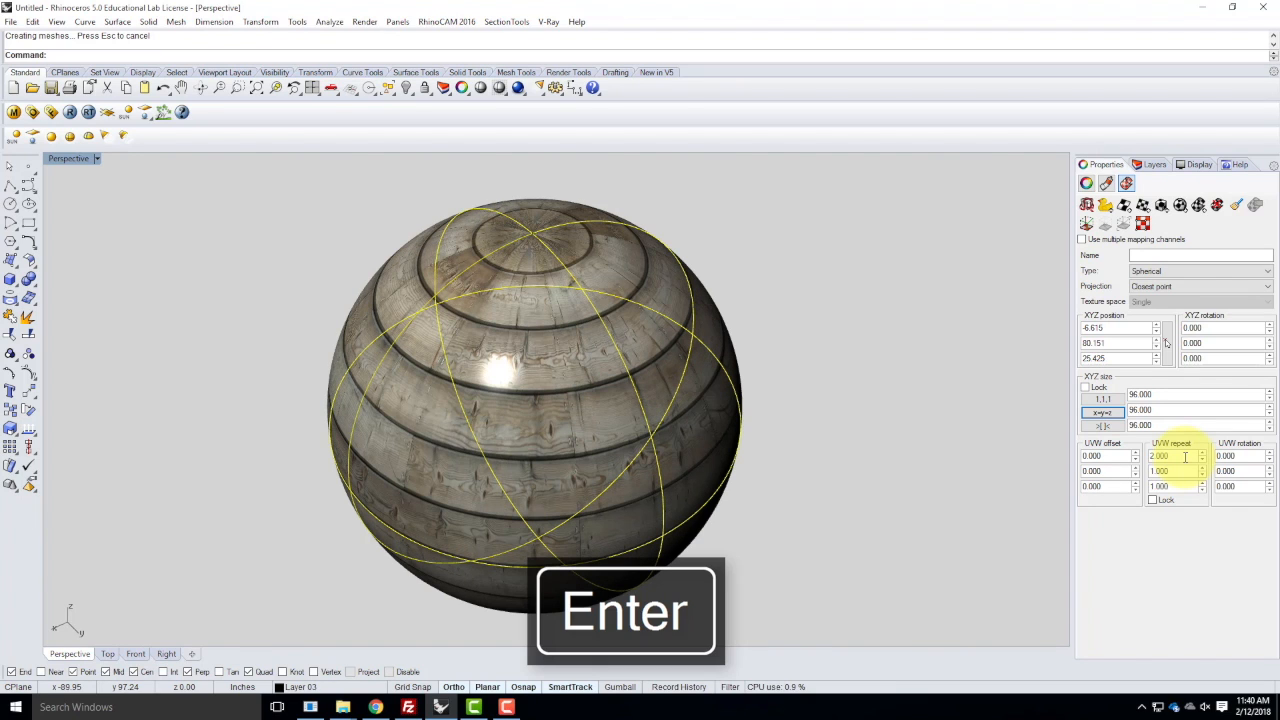
double_click(1178, 471)
type("2")
key("Tab")
type("2")
key("Tab")
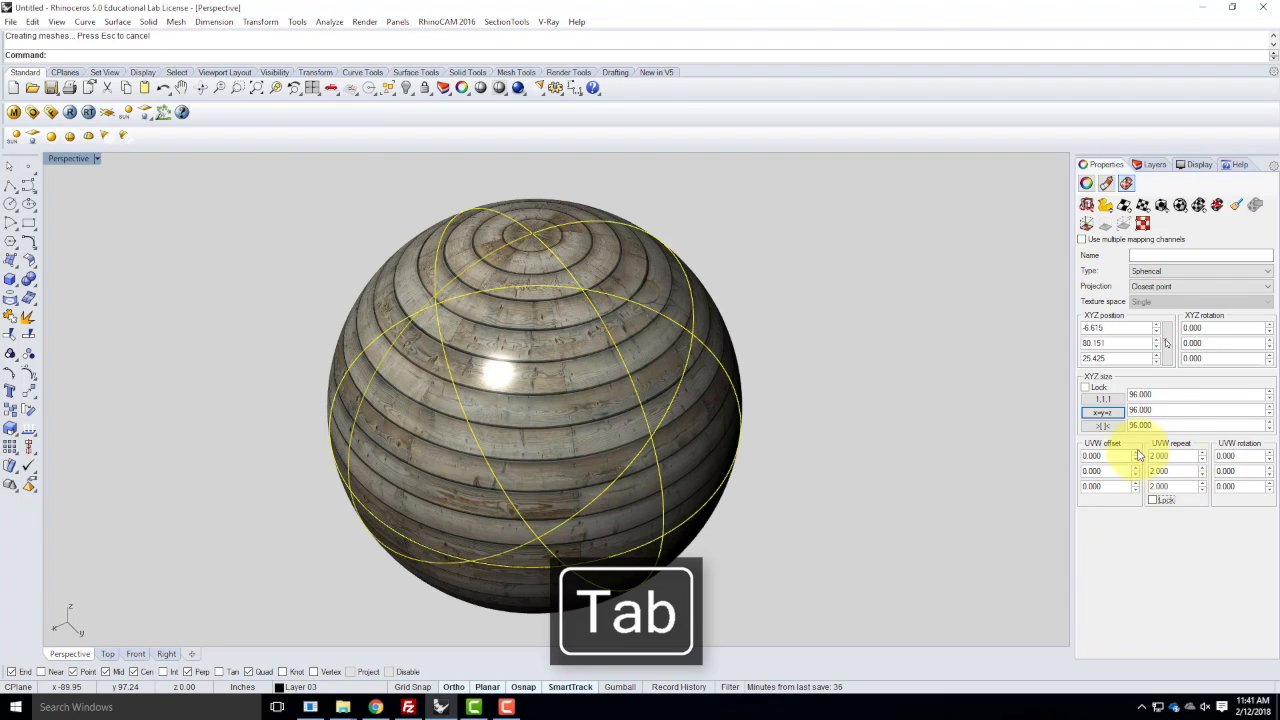
double_click(1192, 457)
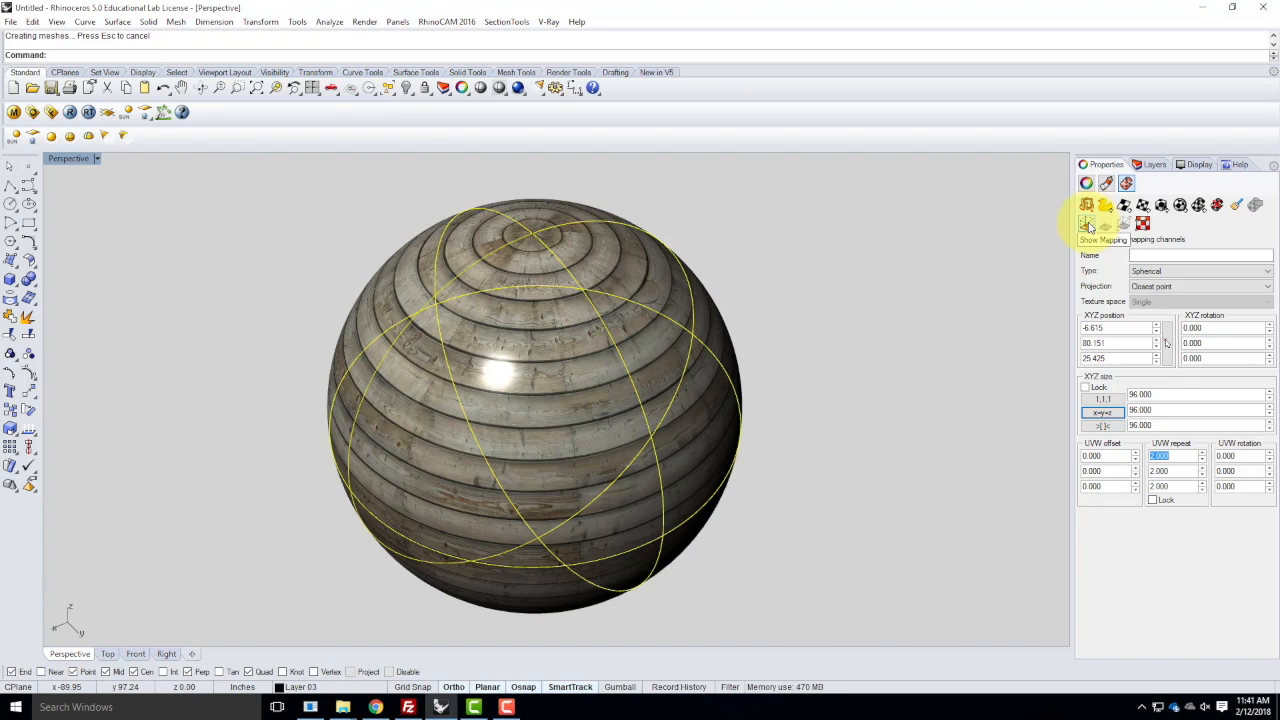
- Show the sphere's spherical mapping widget and turn on the Gumball for it
left_click(1090, 227)
scroll(462, 260, "down", 5)
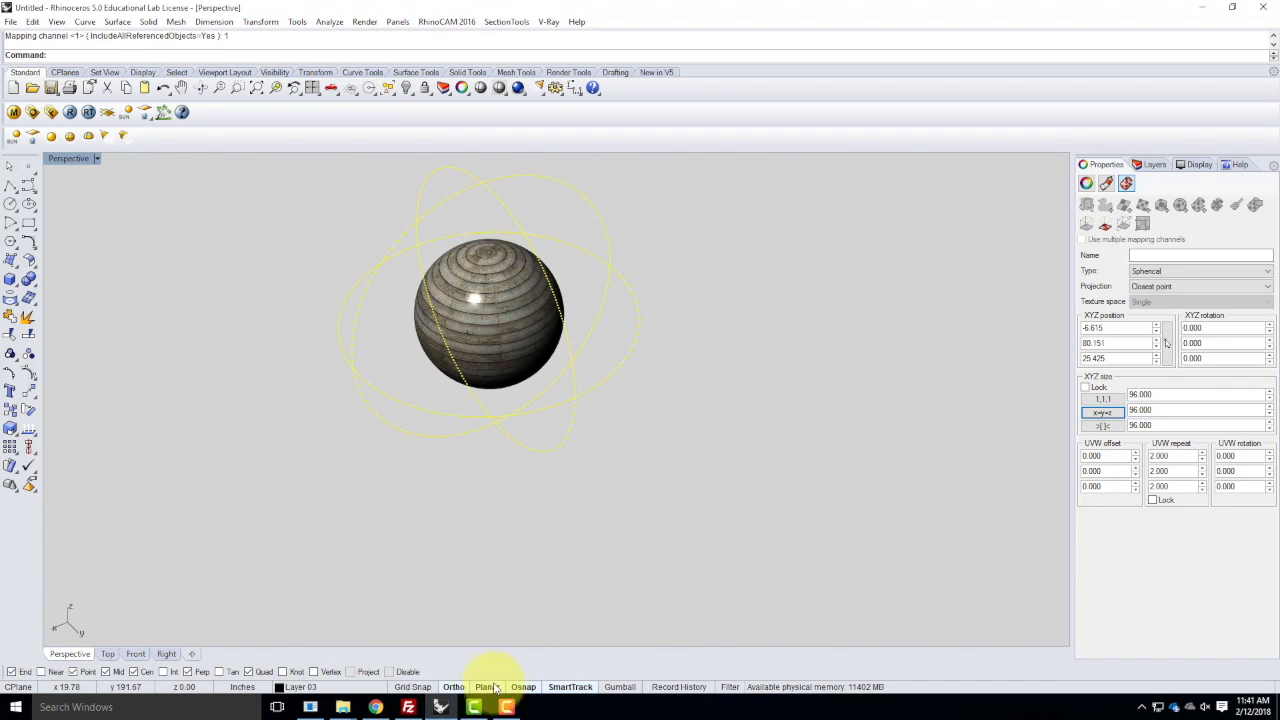
left_click(617, 687)
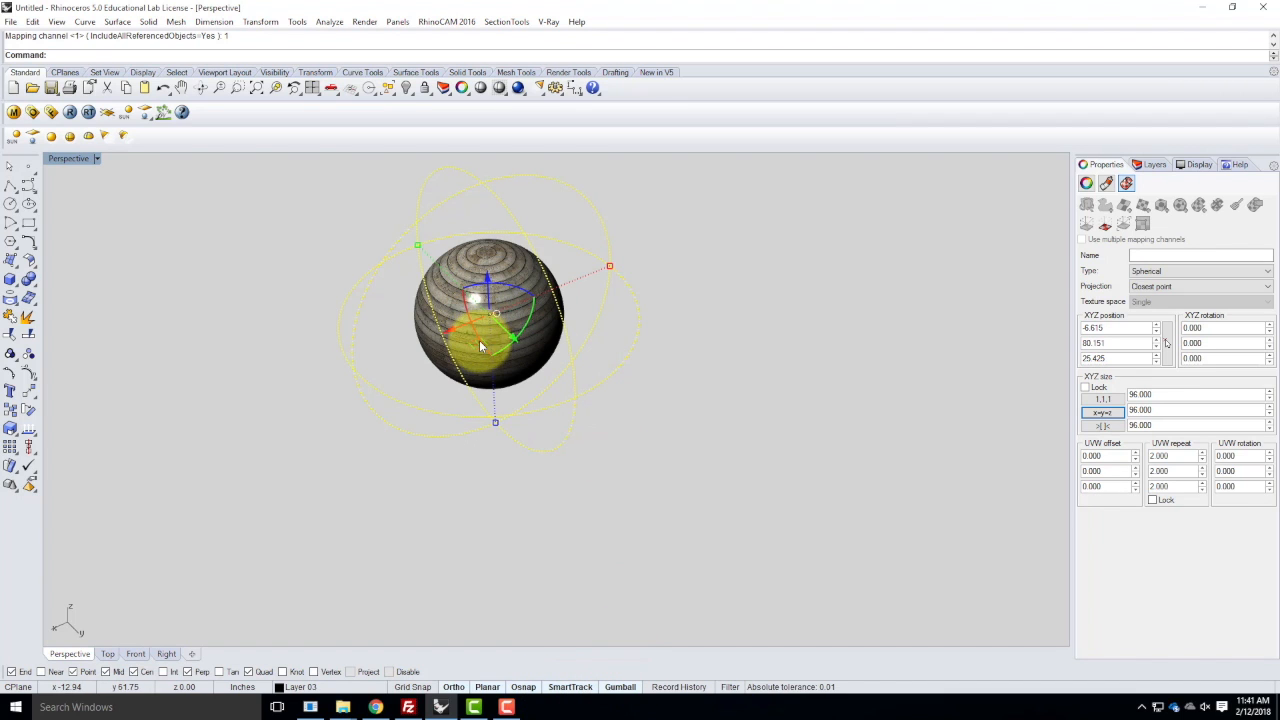
- Undo a trial move of the mapping widget and rotate the widget -90 degrees about the X axis
left_click_drag(479, 340, 515, 355)
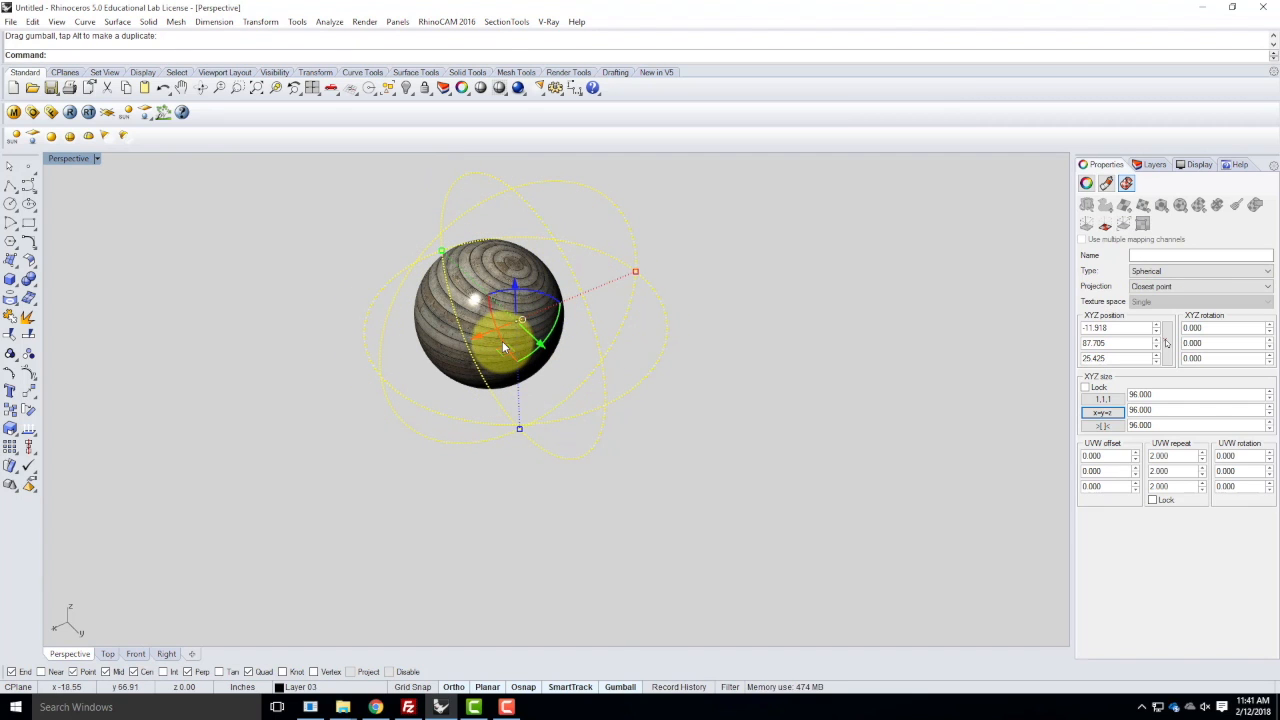
key("ctrl+z")
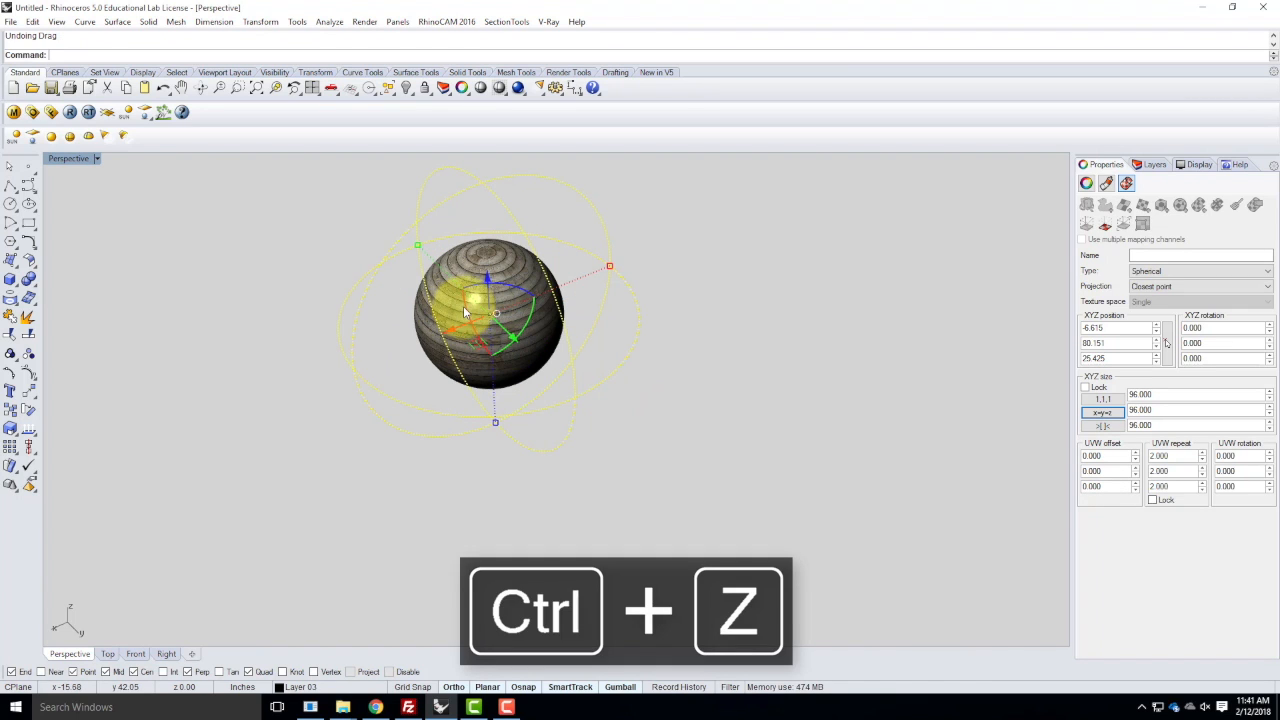
left_click_drag(464, 299, 472, 367)
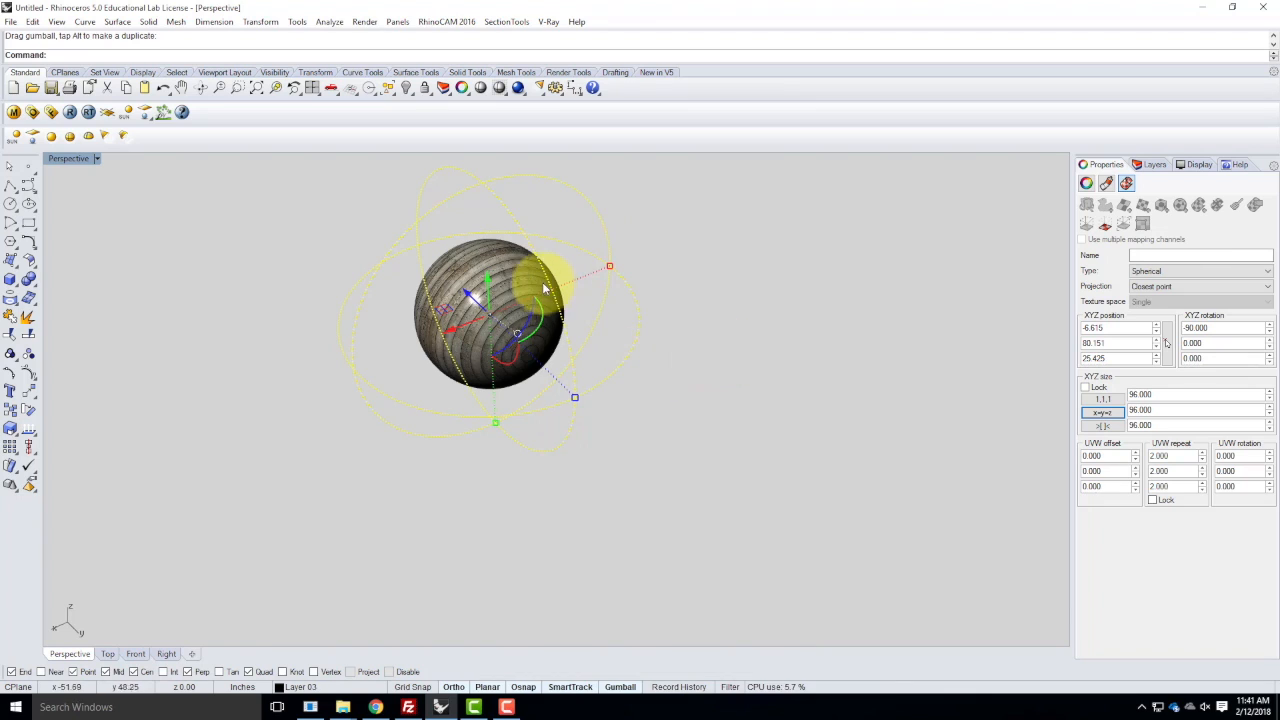
- Examine the rotated plank rings and how the wood grain converges at the sphere's pole
scroll(621, 357, "up", 3)
right_click_drag(621, 357, 417, 380)
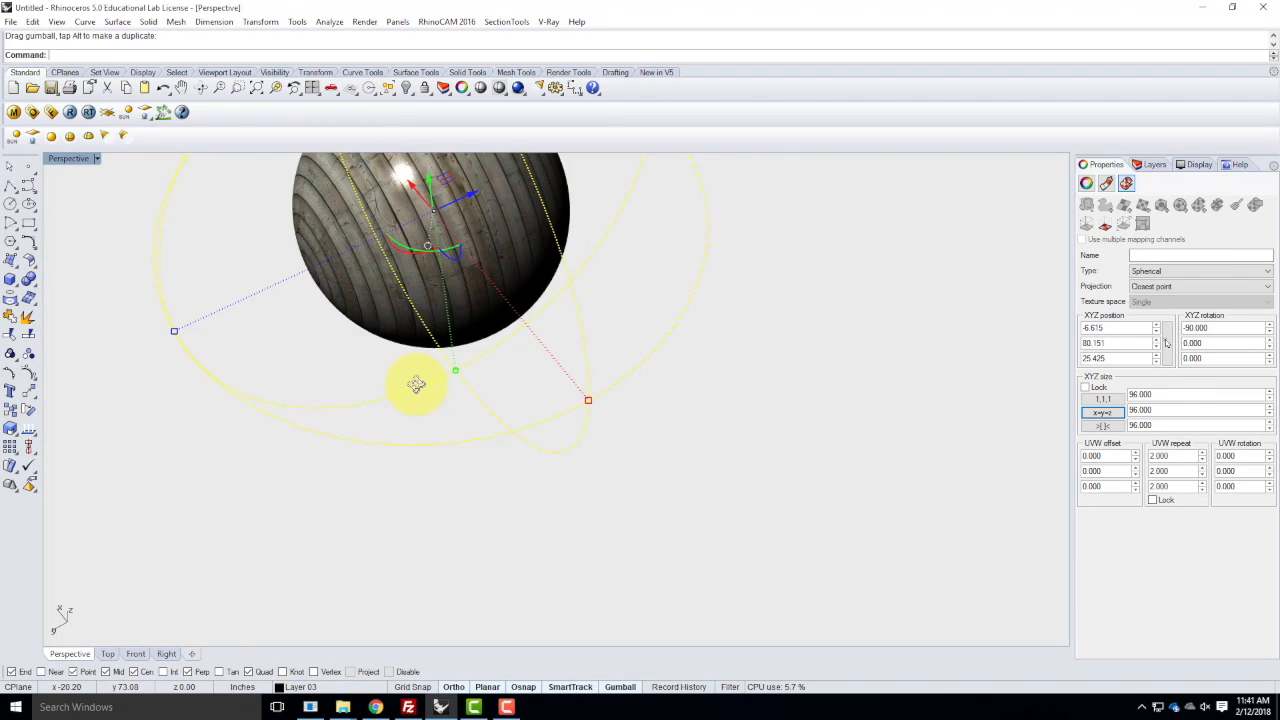
right_click_drag(502, 503, 669, 354)
right_click_drag(543, 337, 337, 288)
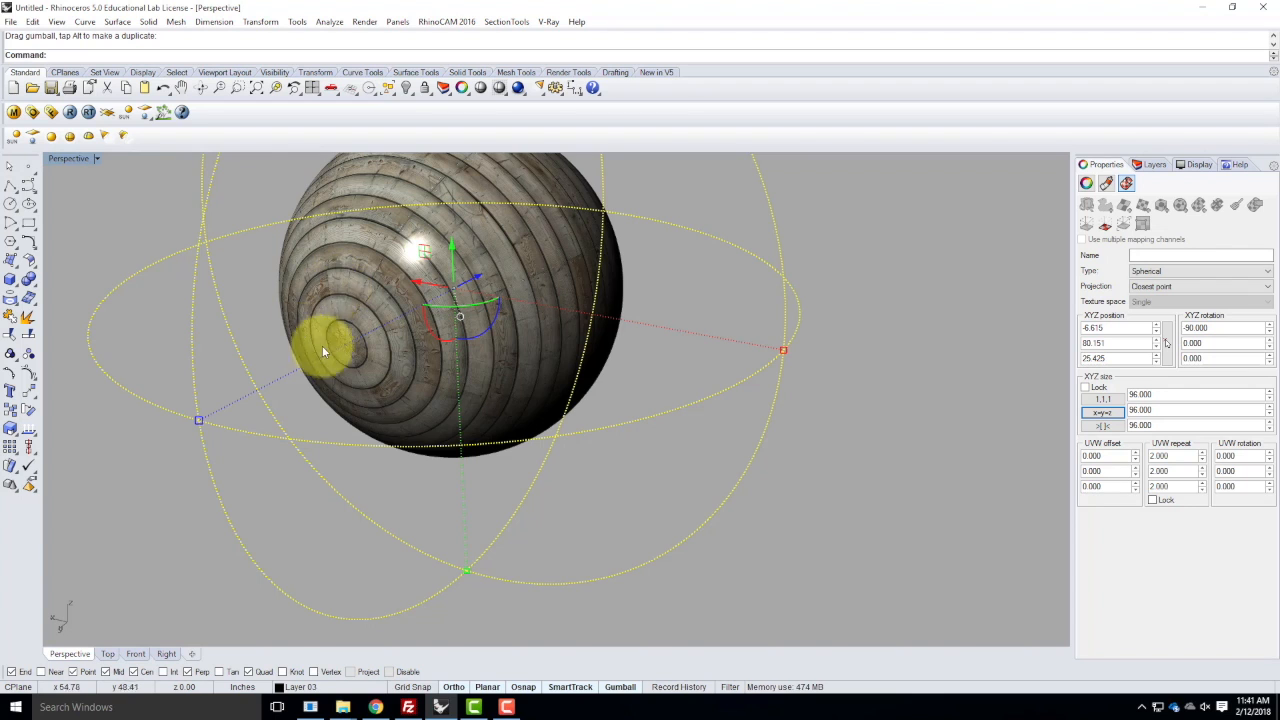
scroll(302, 334, "up", 10)
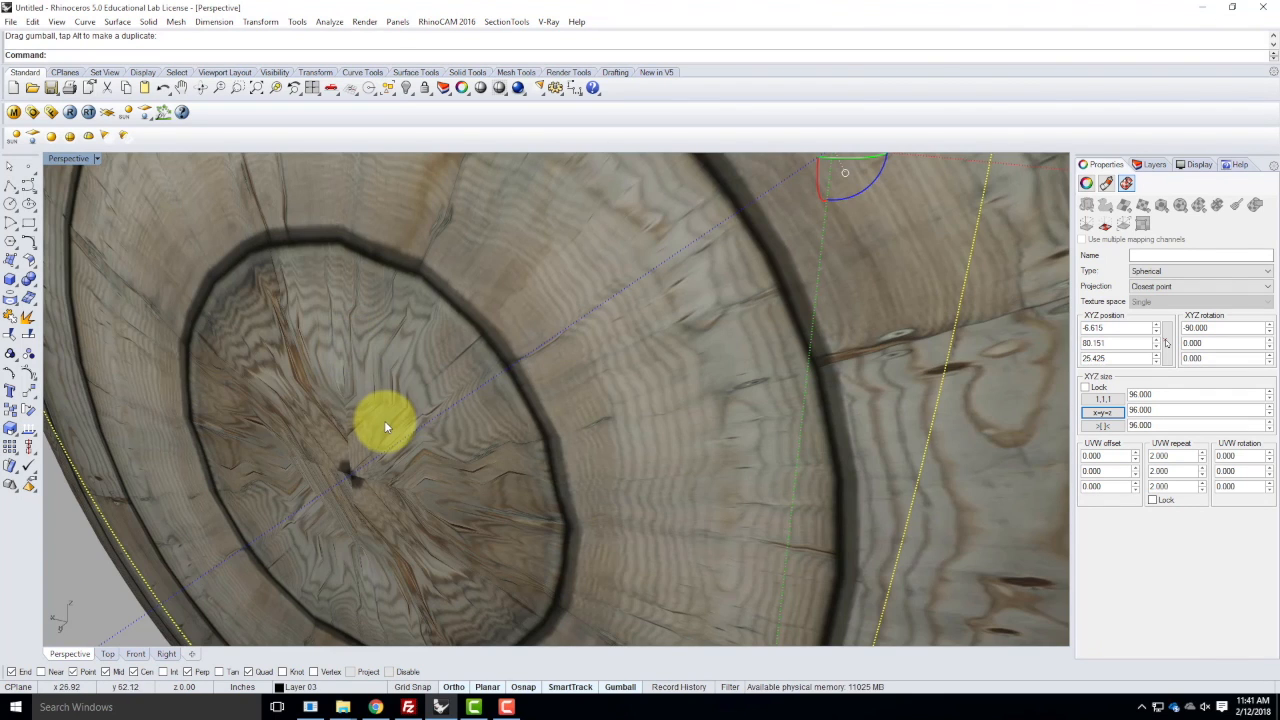
scroll(387, 440, "down", 3)
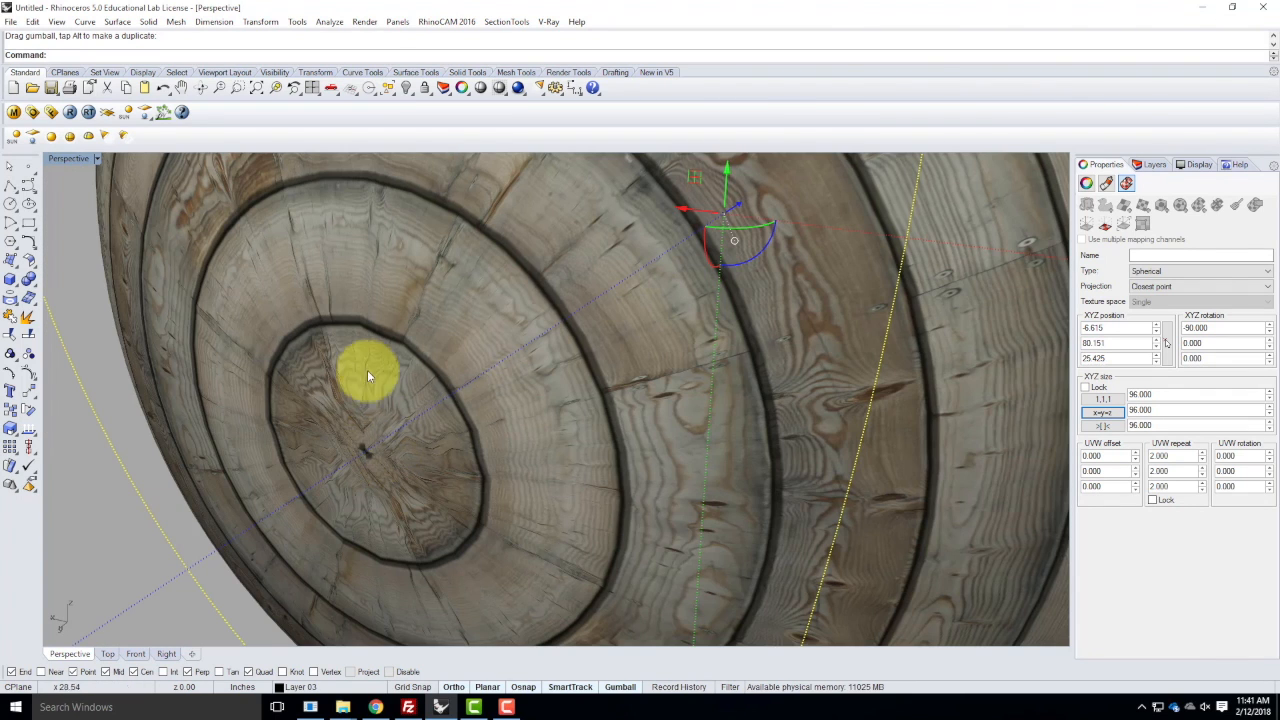
scroll(394, 394, "down", 4)
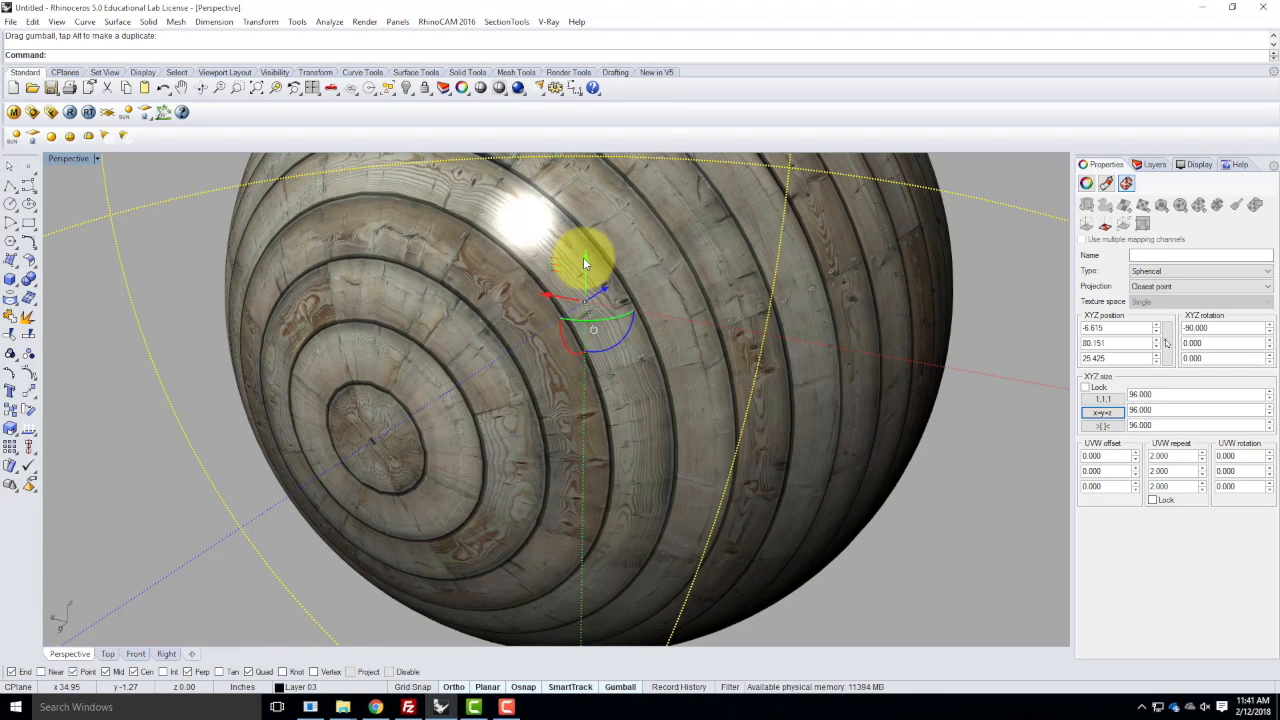
- Move the spherical mapping widget along the X axis to an X position of about -23.26
left_click_drag(585, 263, 432, 230)
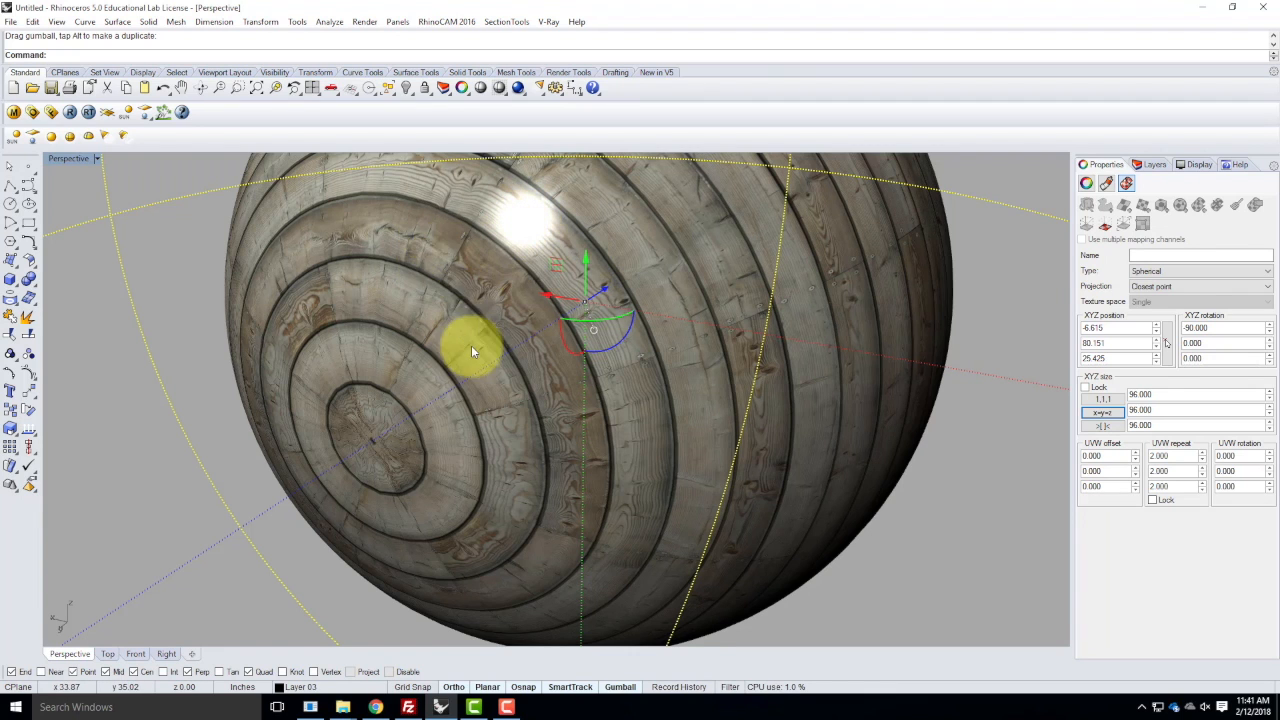
scroll(471, 346, "down", 5)
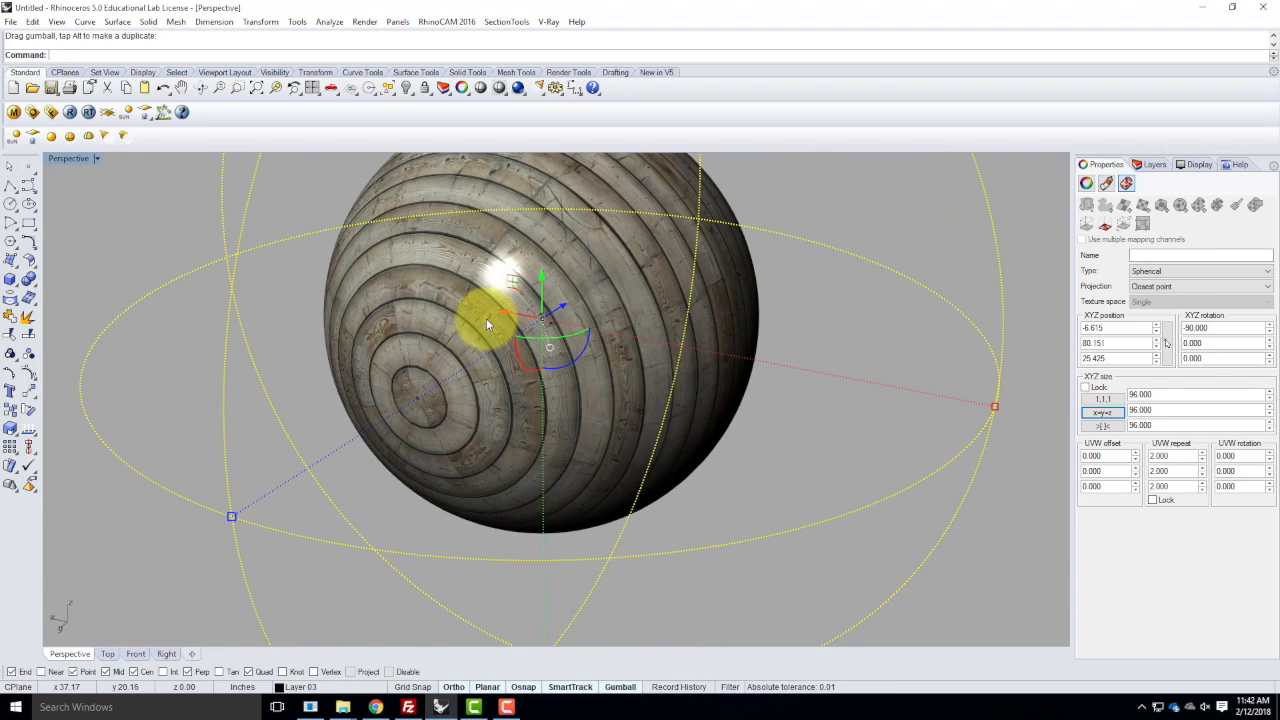
scroll(510, 320, "down", 3)
right_click_drag(654, 374, 660, 407)
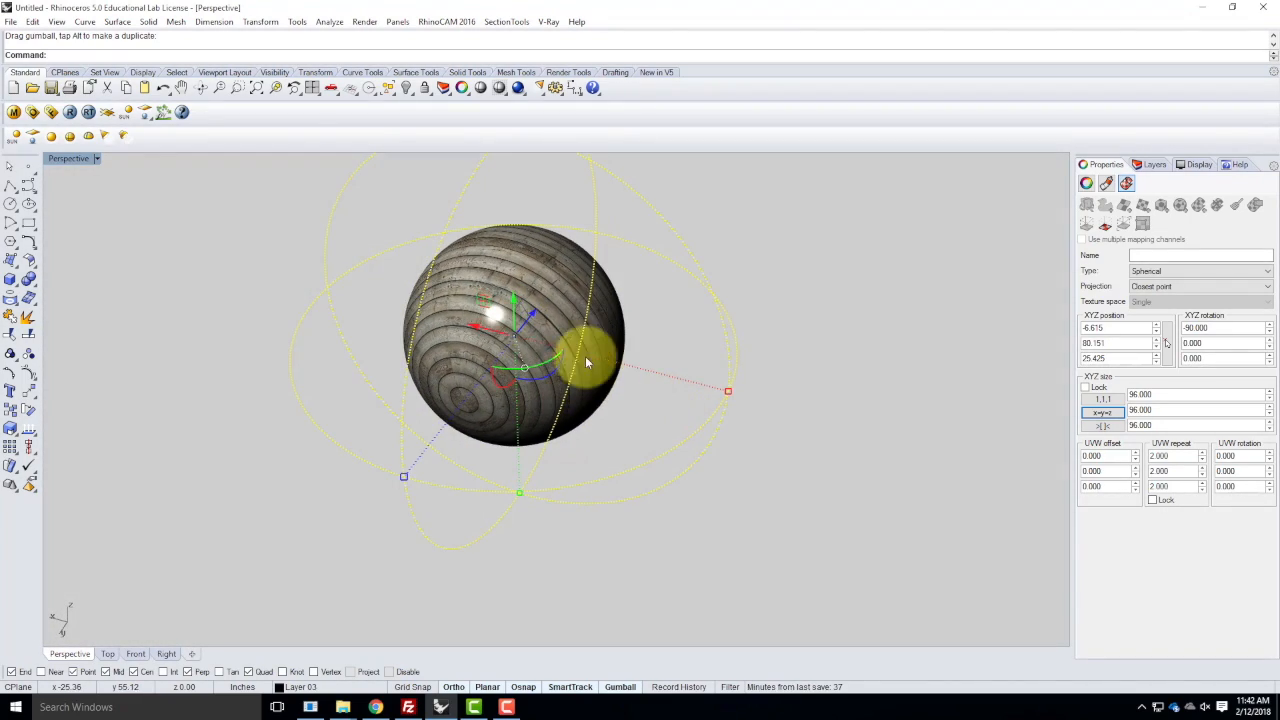
scroll(502, 332, "up", 3)
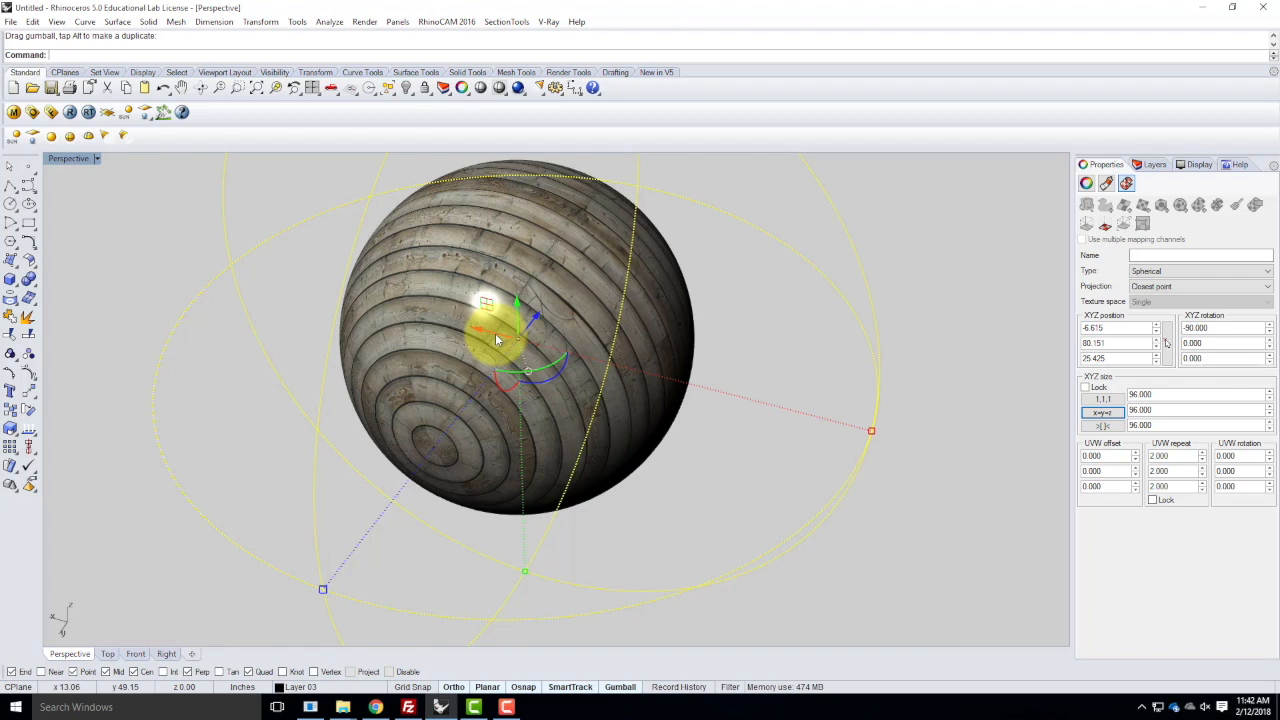
left_click_drag(495, 335, 495, 335)
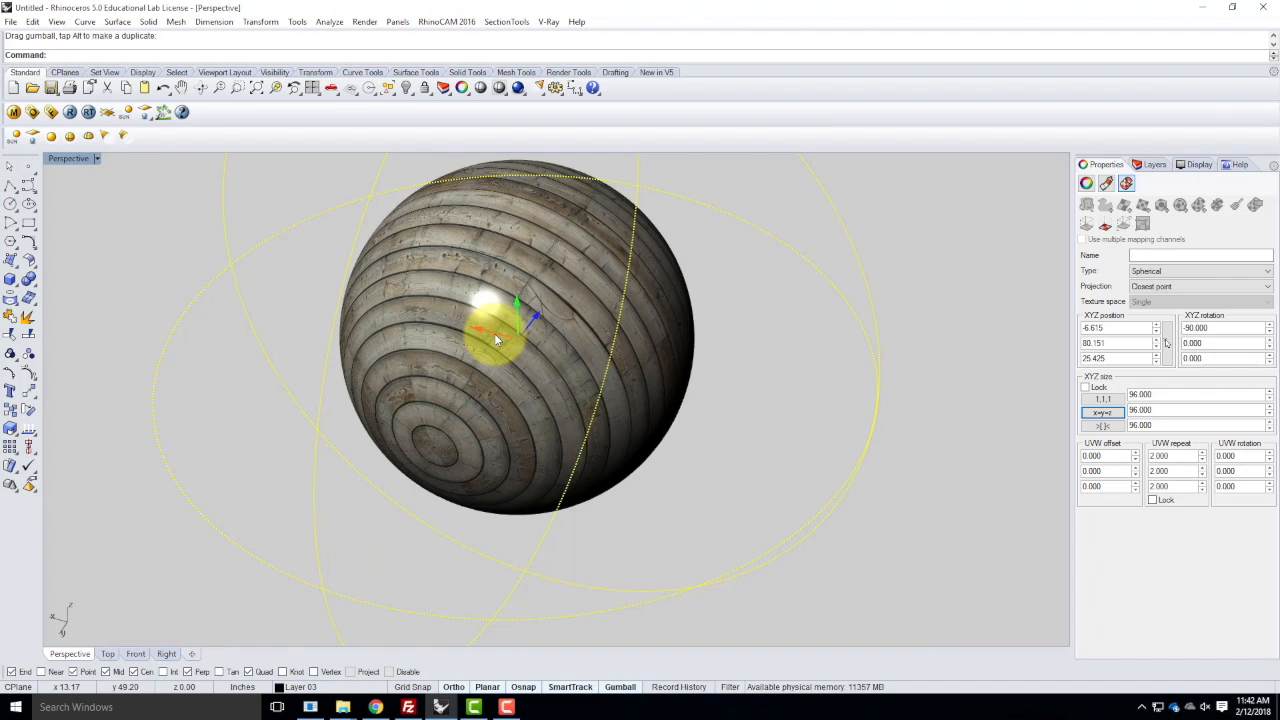
left_click_drag(494, 333, 607, 372)
scroll(607, 373, "down", 4)
right_click_drag(673, 465, 650, 428)
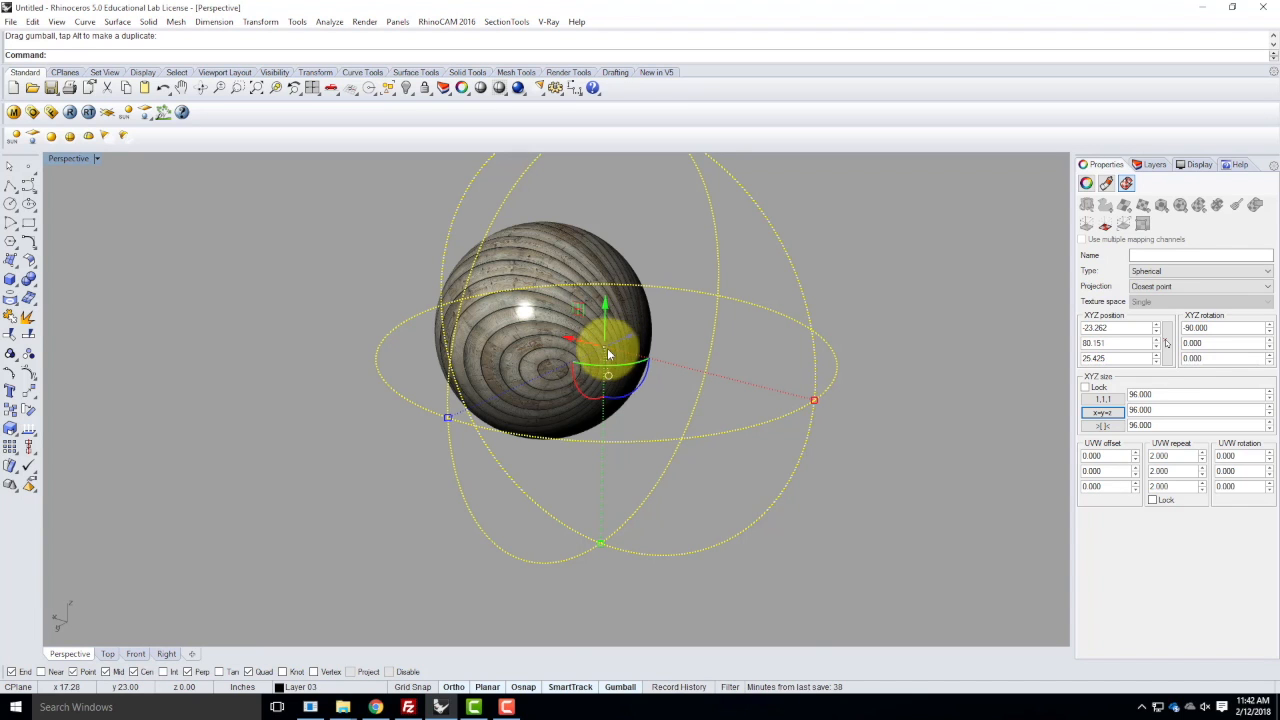
scroll(652, 349, "up", 4)
right_click_drag(653, 368, 430, 398)
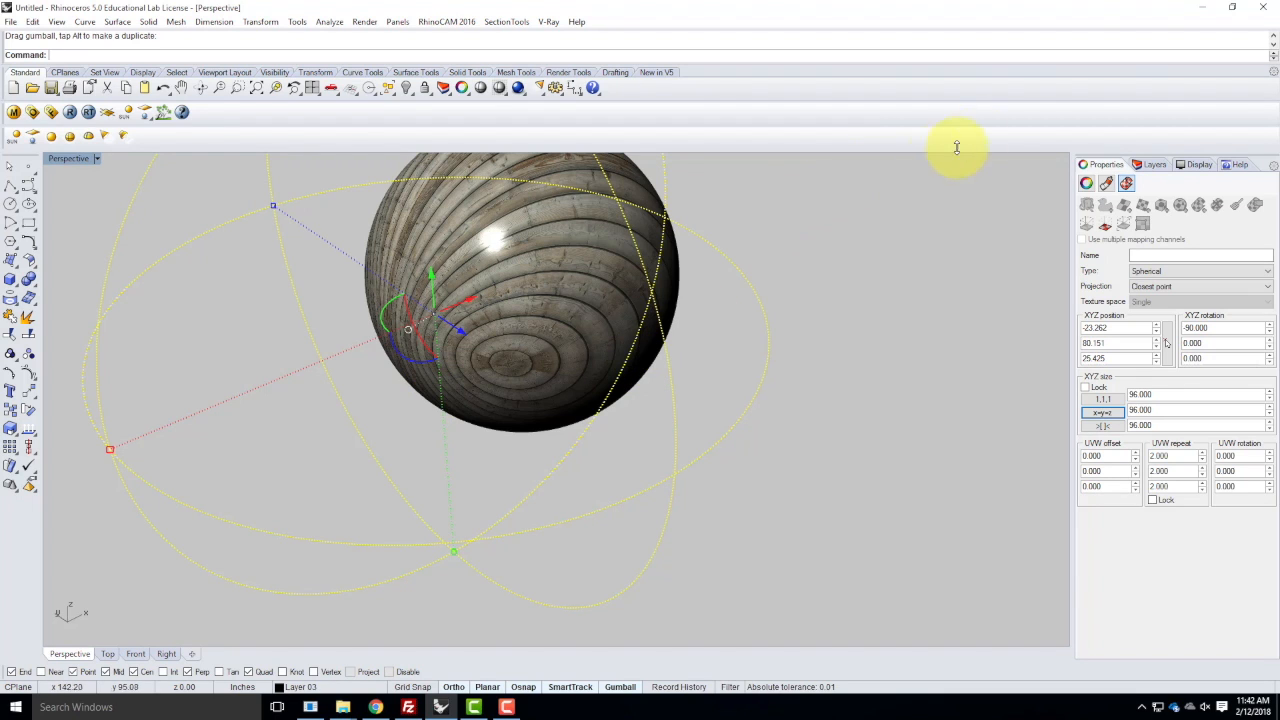
- Make Layer 06 the current layer and hide Layer 03
left_click(1150, 164)
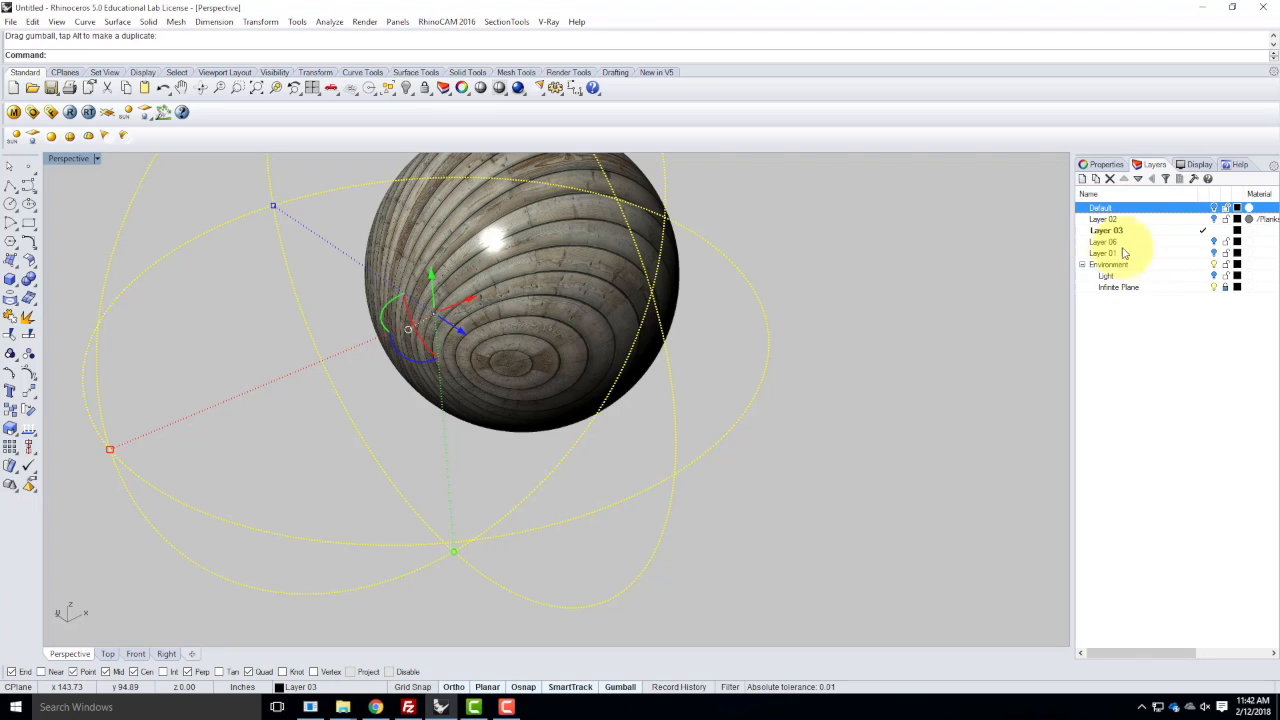
left_click(1177, 243)
left_click(1202, 242)
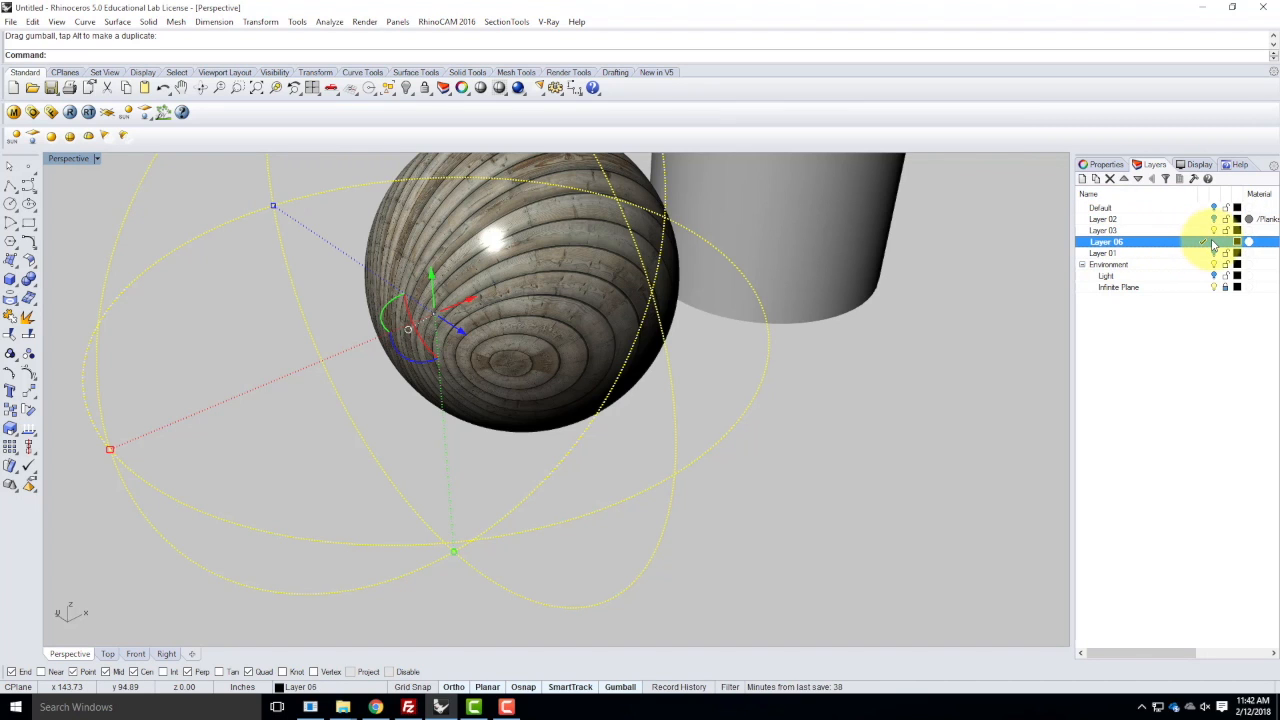
left_click(1214, 231)
- Apply the Planks - Rough Wood V-Ray material to the cylinder
scroll(402, 394, "down", 7)
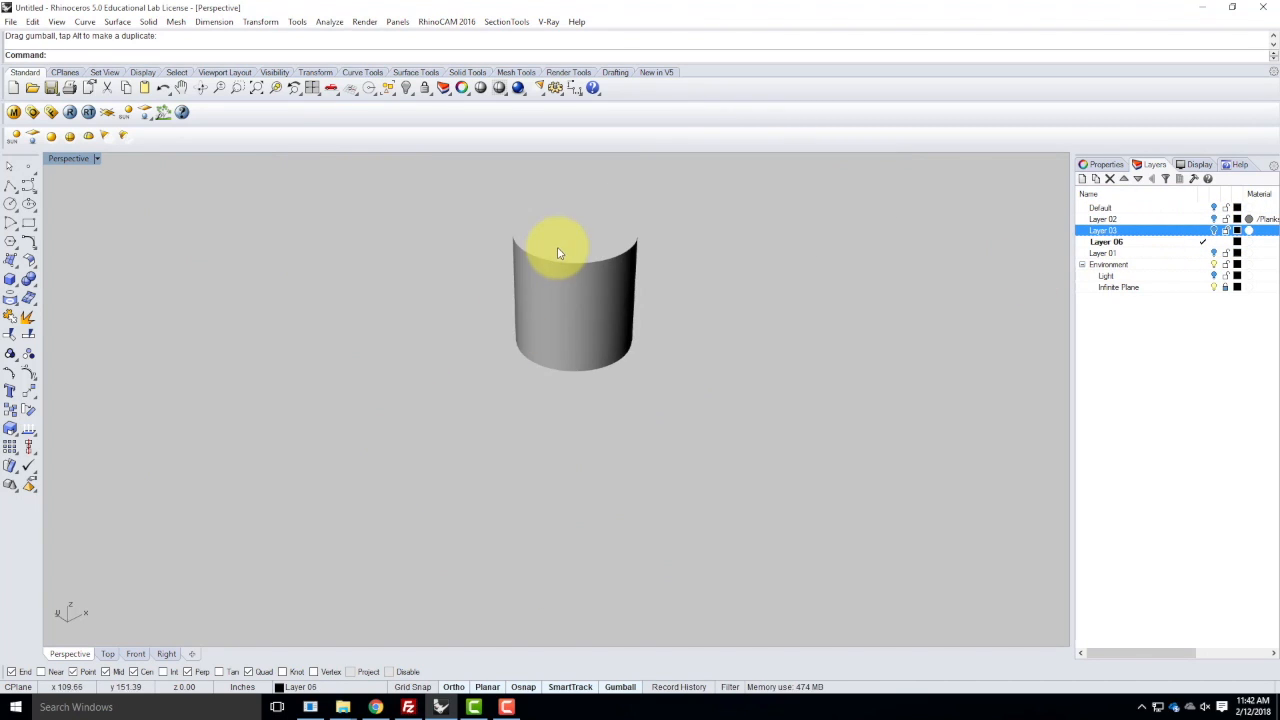
scroll(557, 248, "up", 6)
left_click(600, 352)
scroll(408, 337, "down", 5)
scroll(408, 337, "up", 5)
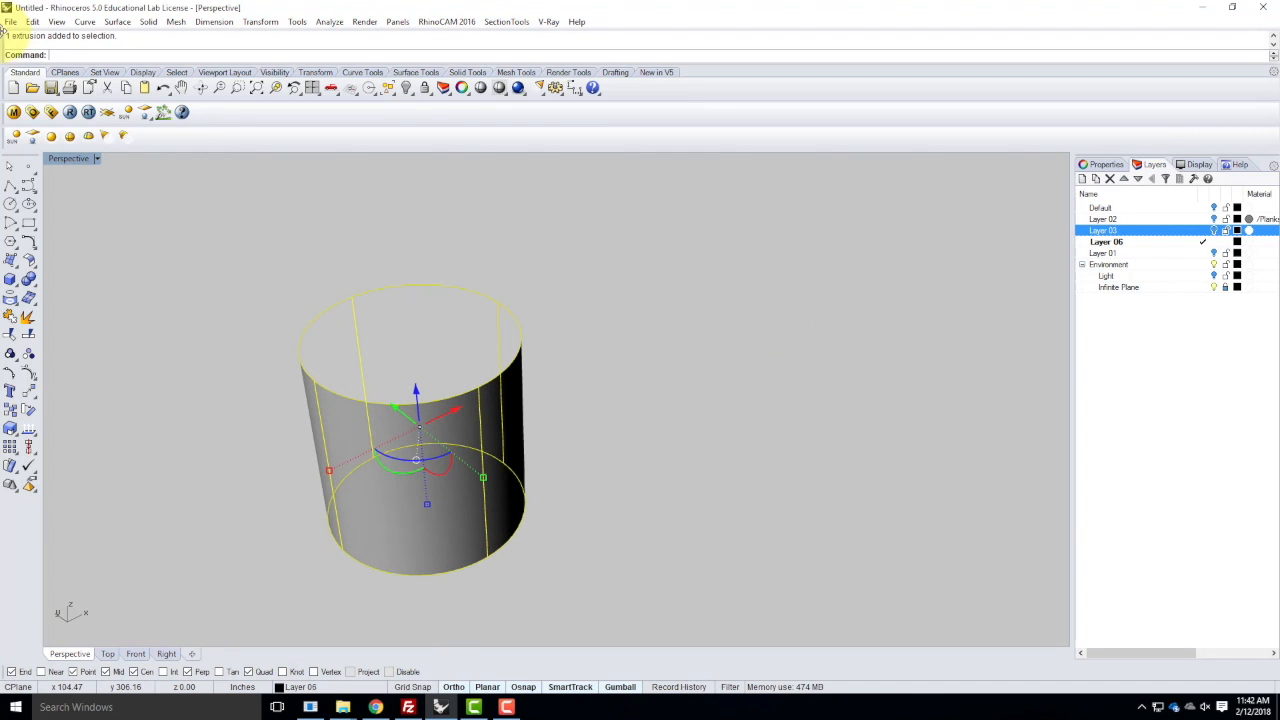
left_click(14, 113)
left_click(97, 214)
right_click(94, 215)
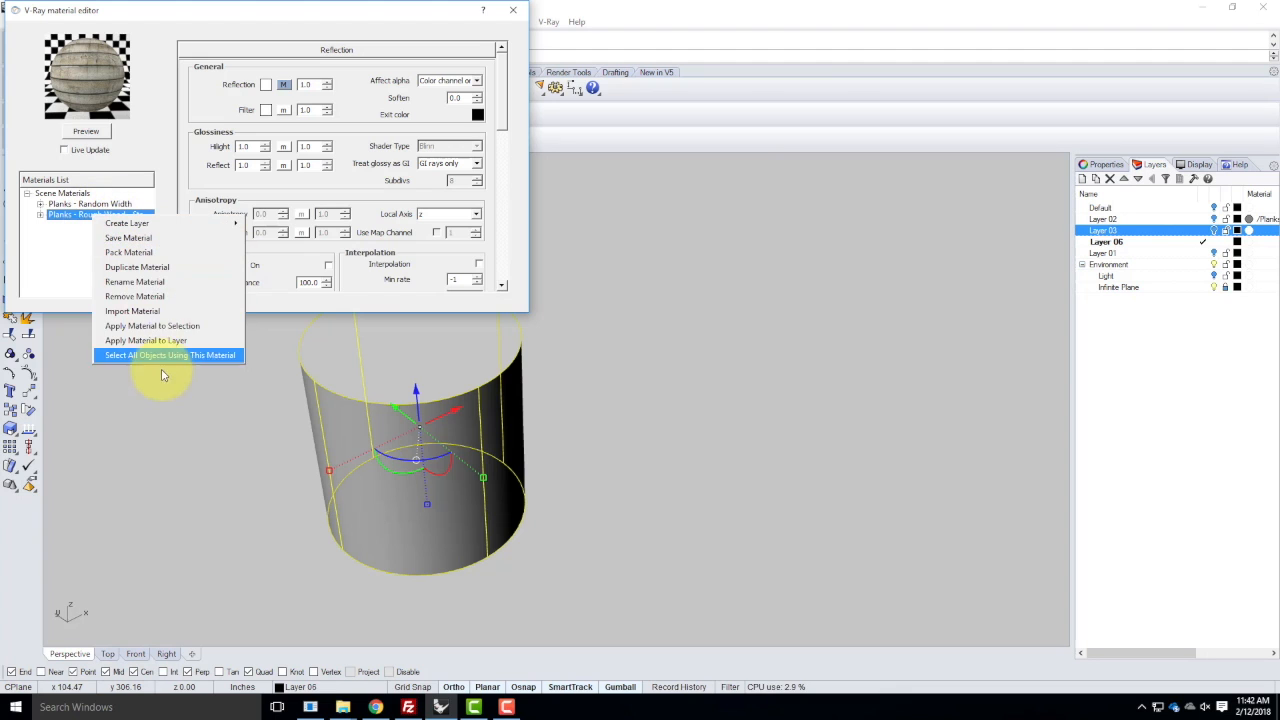
left_click(160, 327)
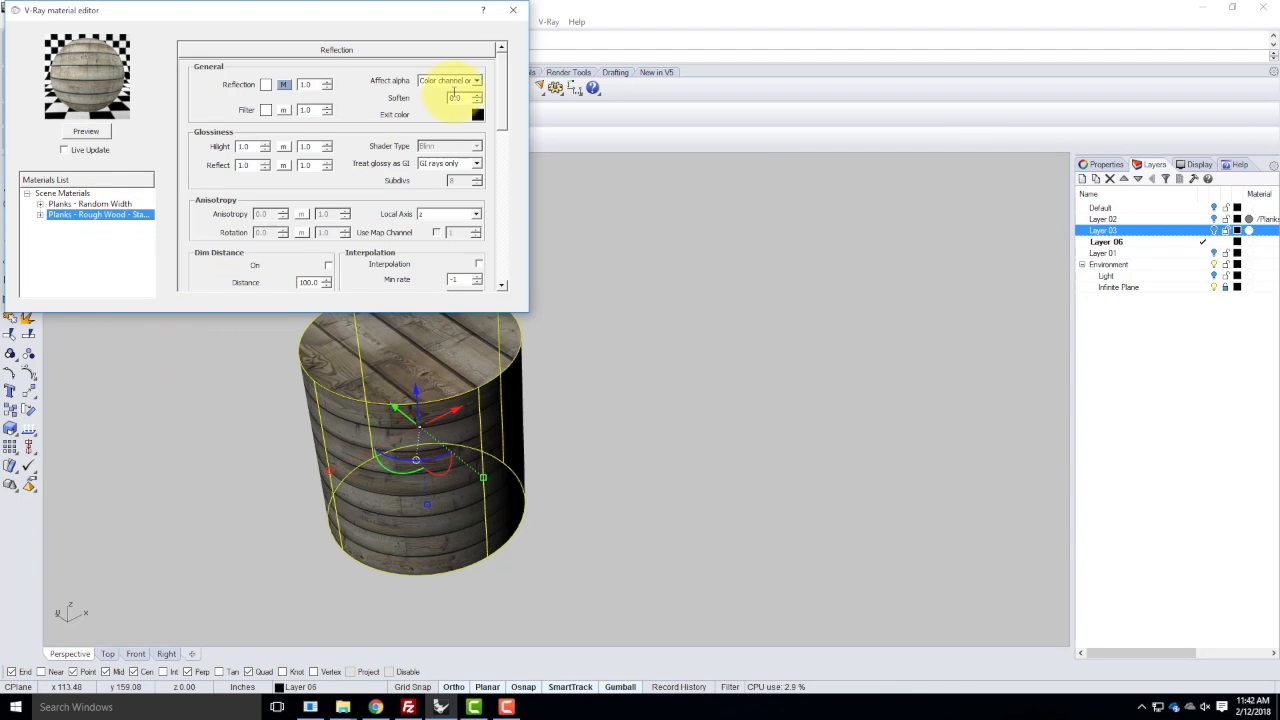
left_click(513, 10)
scroll(428, 357, "up", 3)
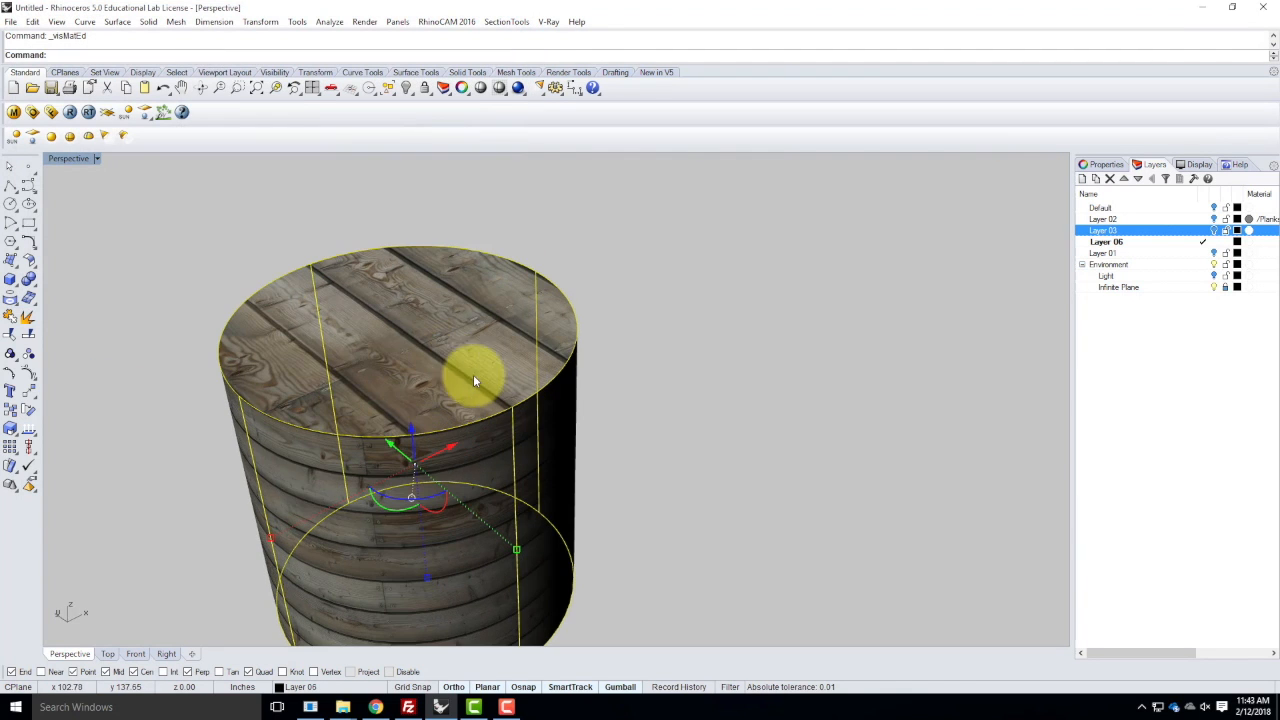
- Apply a capped cylindrical texture mapping to the cylinder from its bounding box in World coordinates
left_click(1104, 166)
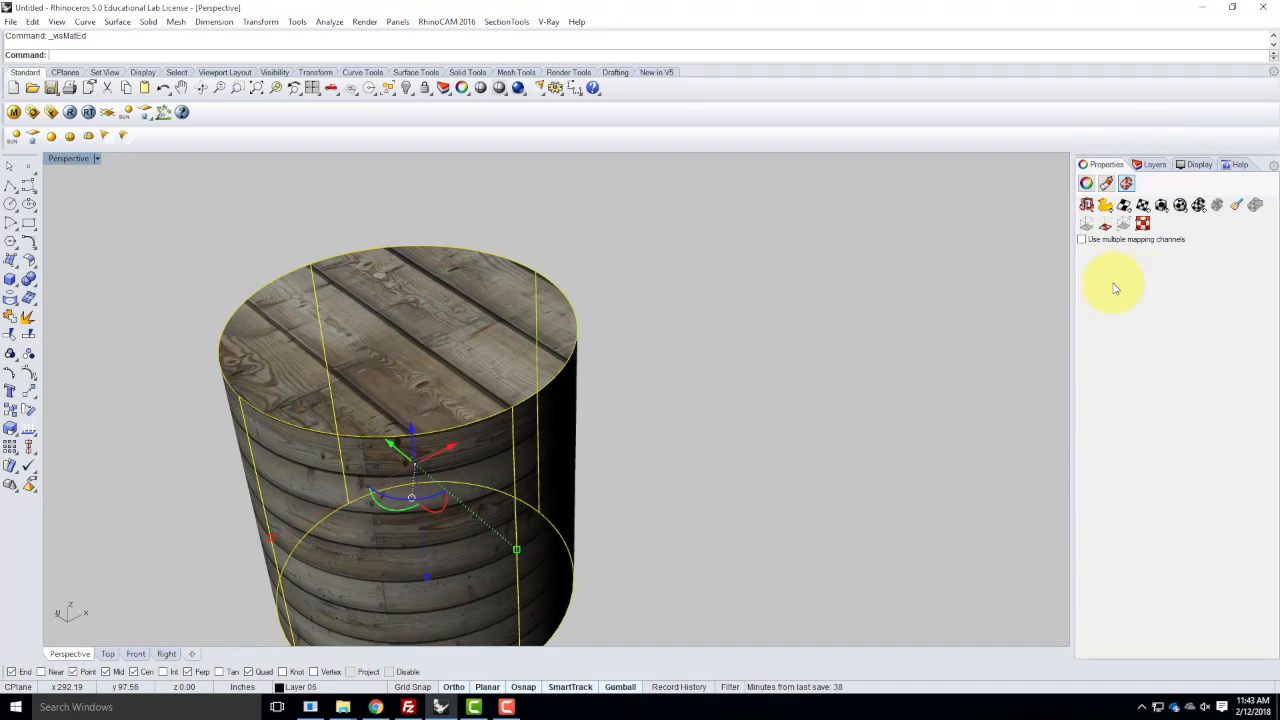
left_click(1199, 208)
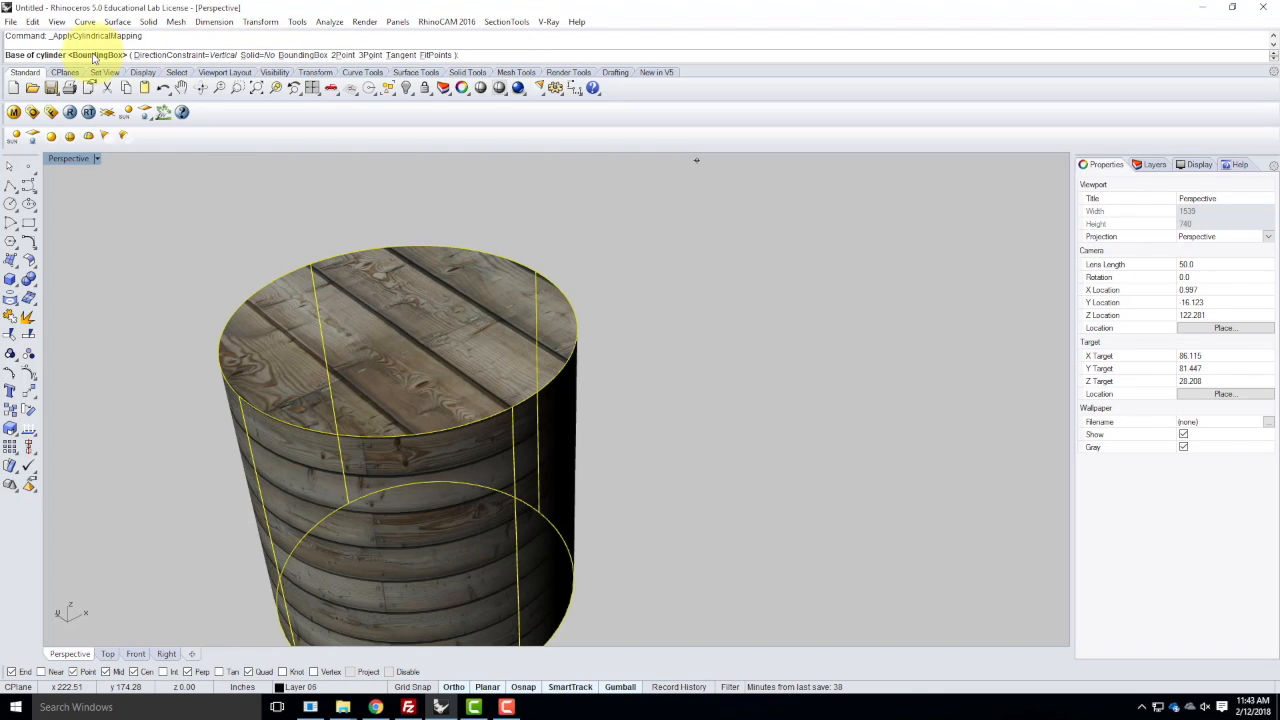
key("Return")
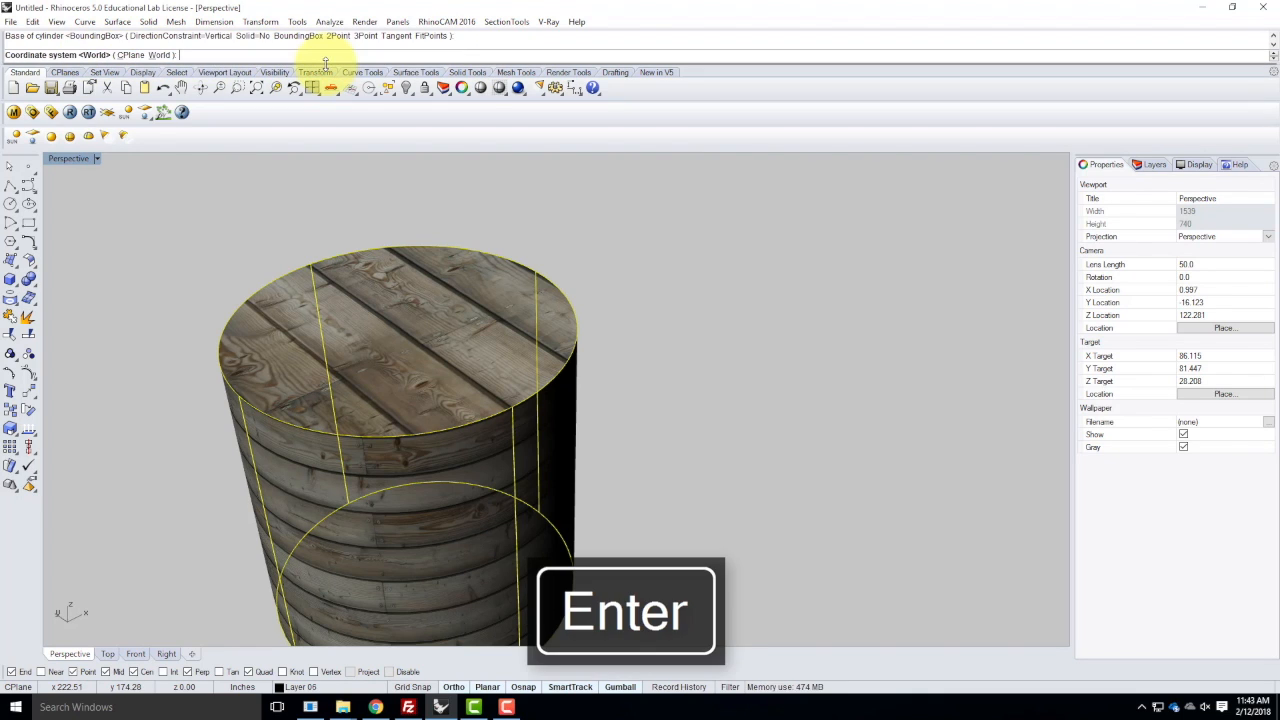
left_click(160, 54)
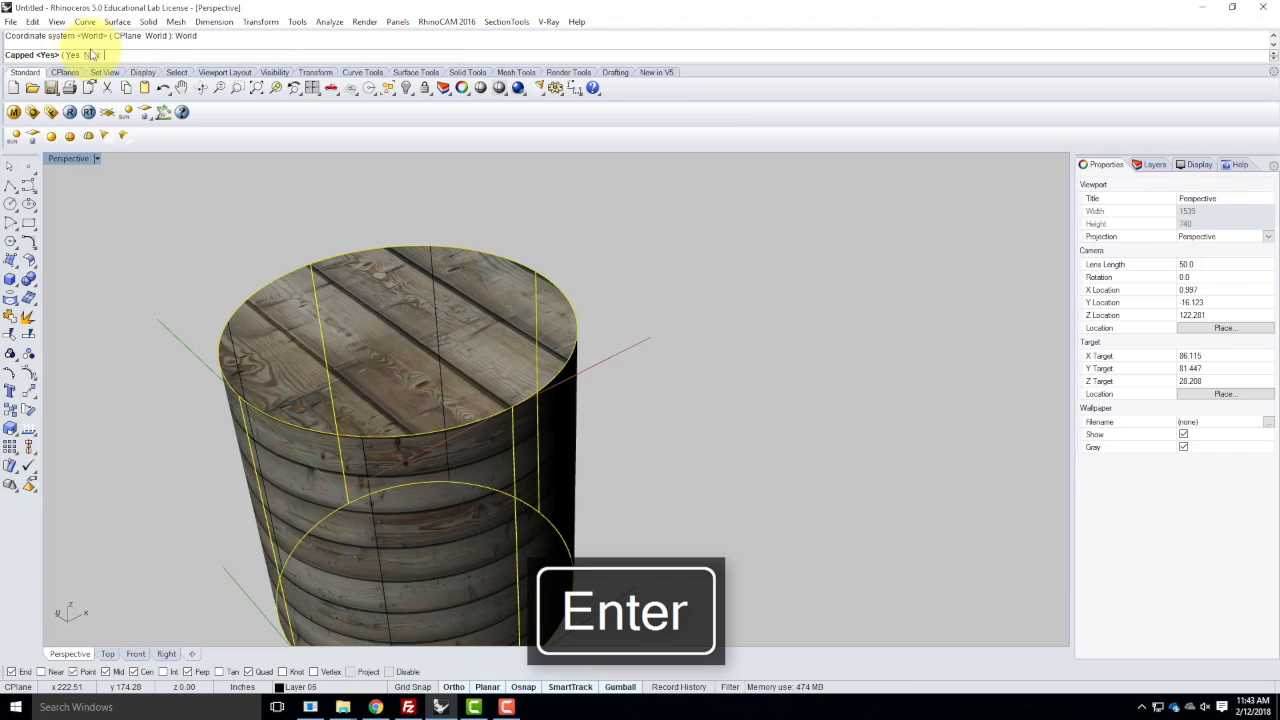
left_click(73, 56)
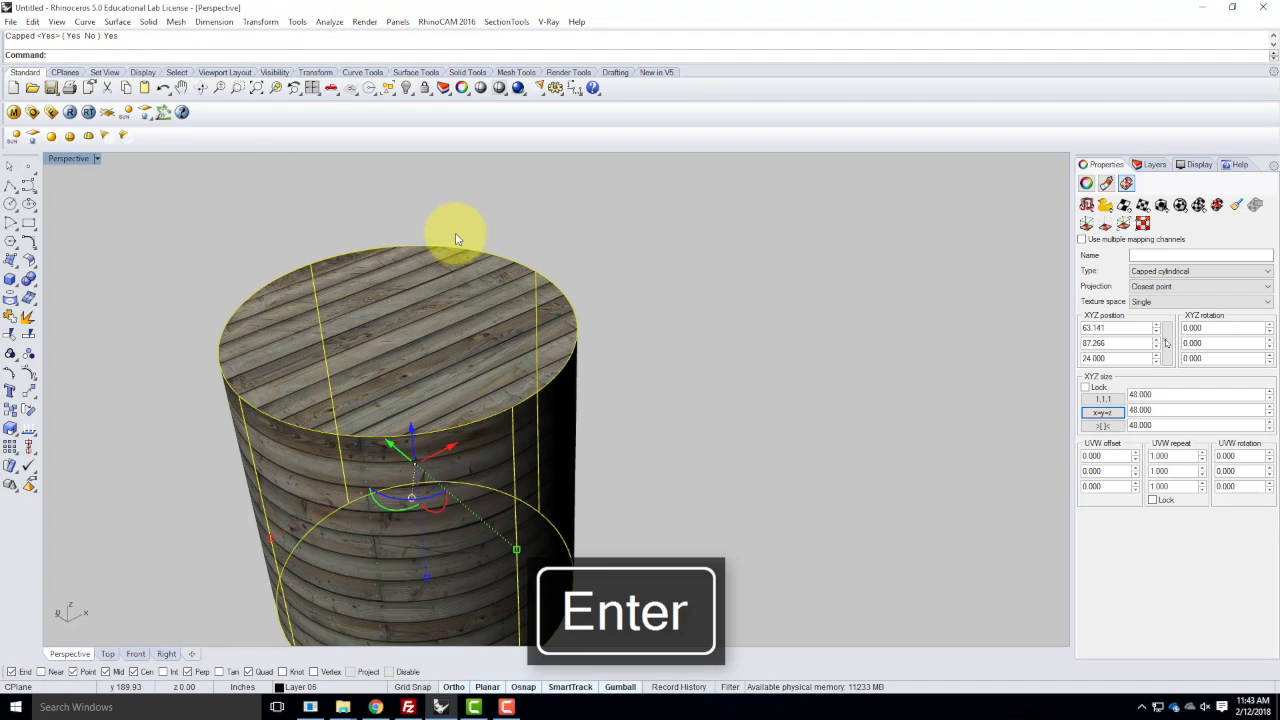
- Deselect the cylinder and examine the planks on its top cap and around its side
scroll(443, 235, "down", 7)
left_click(534, 289)
scroll(434, 293, "up", 5)
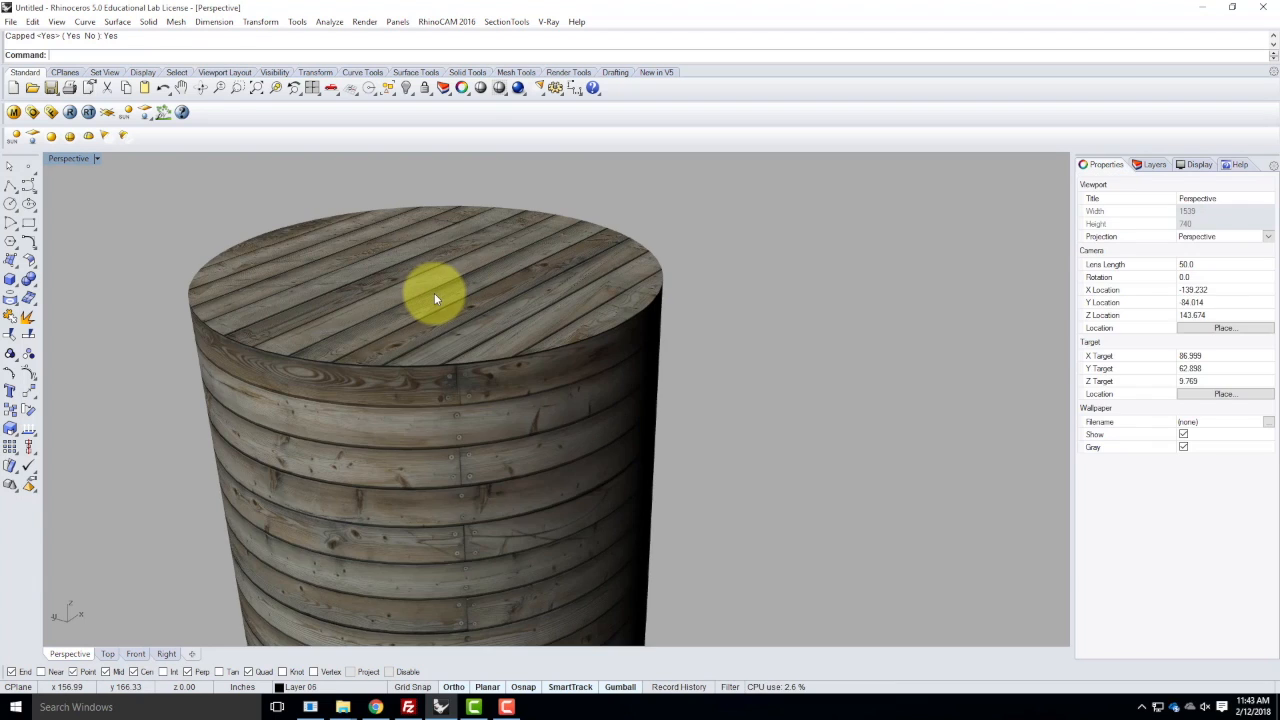
scroll(434, 293, "down", 4)
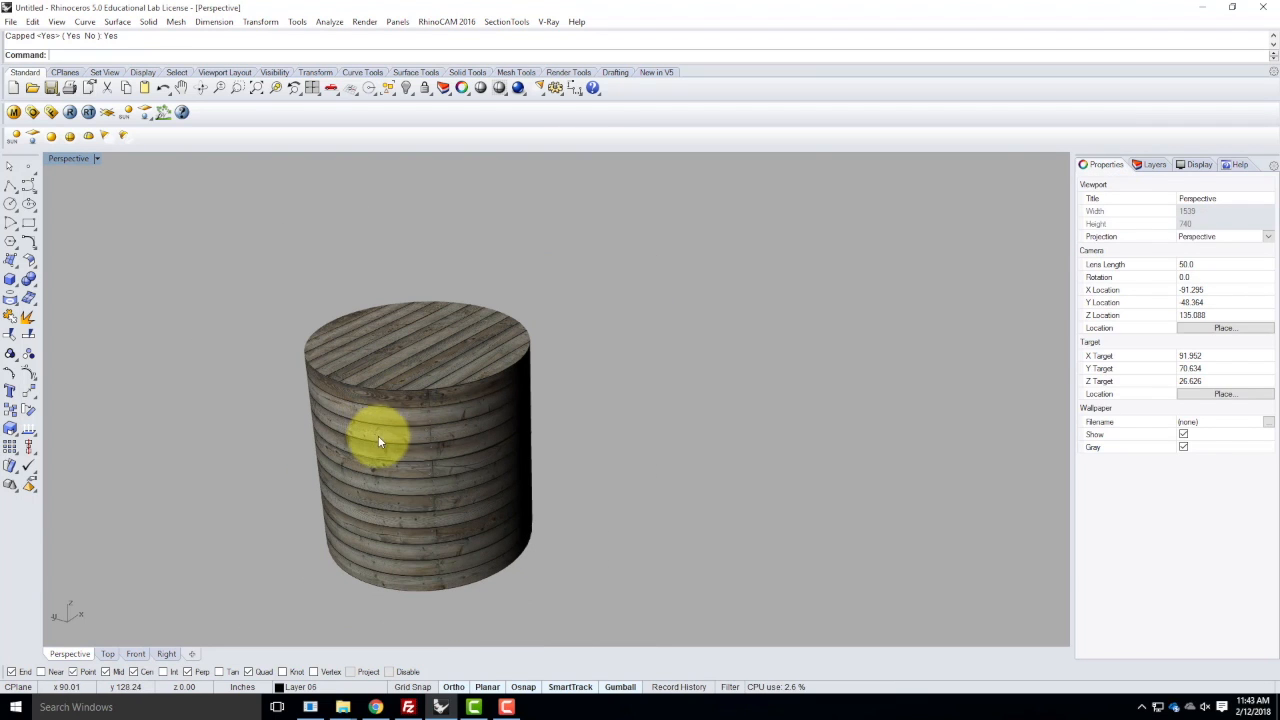
scroll(410, 455, "up", 3)
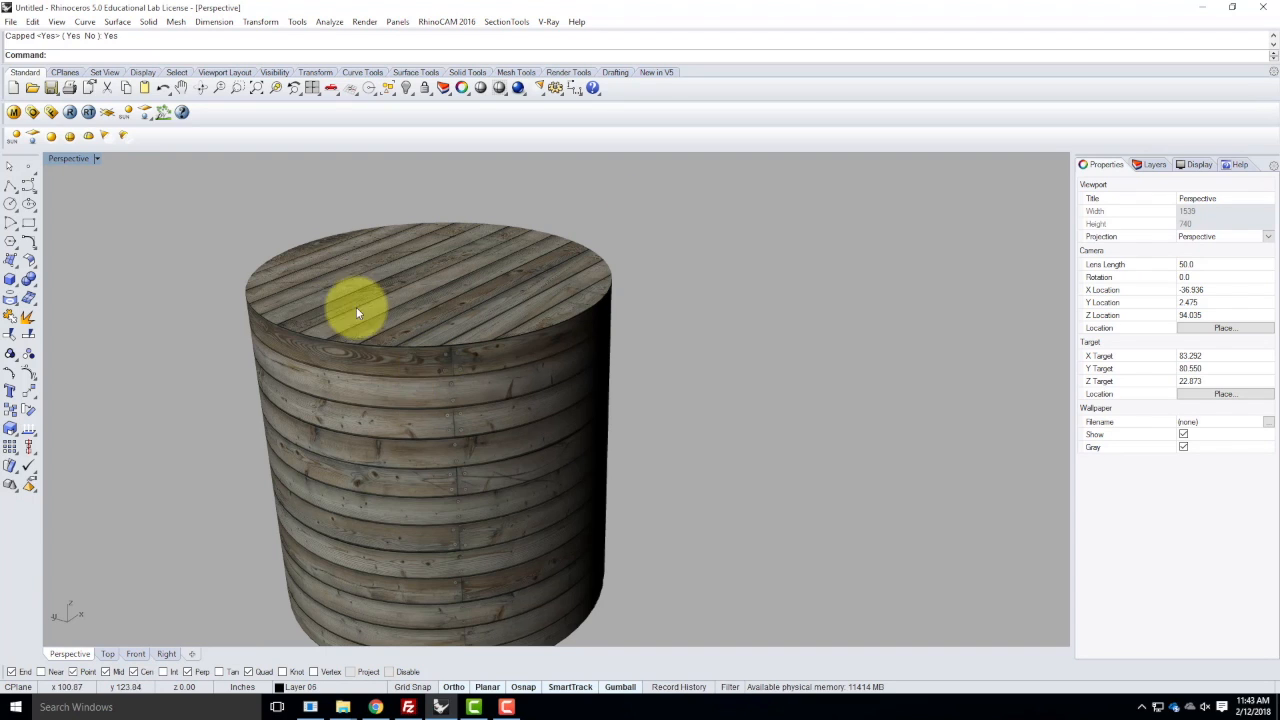
scroll(356, 312, "down", 3)
- Display the cylinder's mapping widget to examine it around the solid, and turn the widget off again
left_click(366, 400)
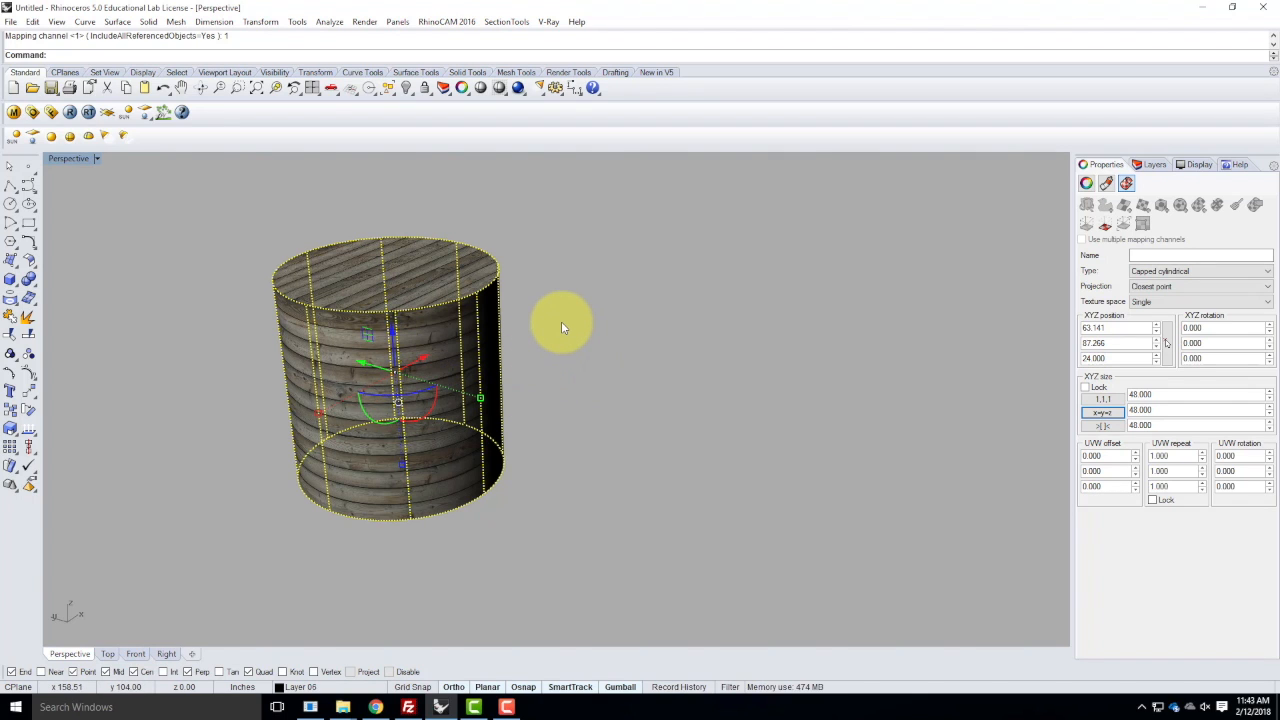
scroll(537, 323, "up", 3)
scroll(600, 337, "down", 3)
mouse_move(597, 338)
right_mouse_down()
mouse_move(434, 337)
mouse_move(571, 357)
mouse_move(608, 357)
mouse_move(613, 337)
right_mouse_up()
left_click(613, 337)
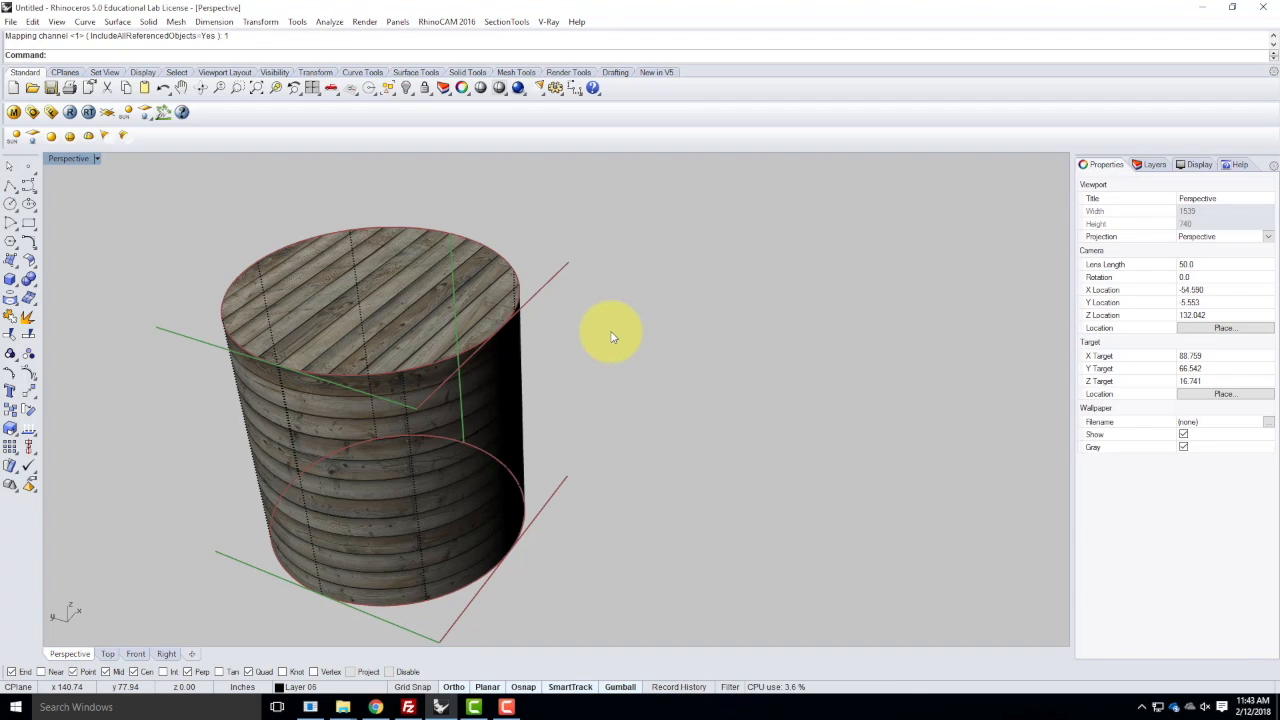
left_click(415, 407)
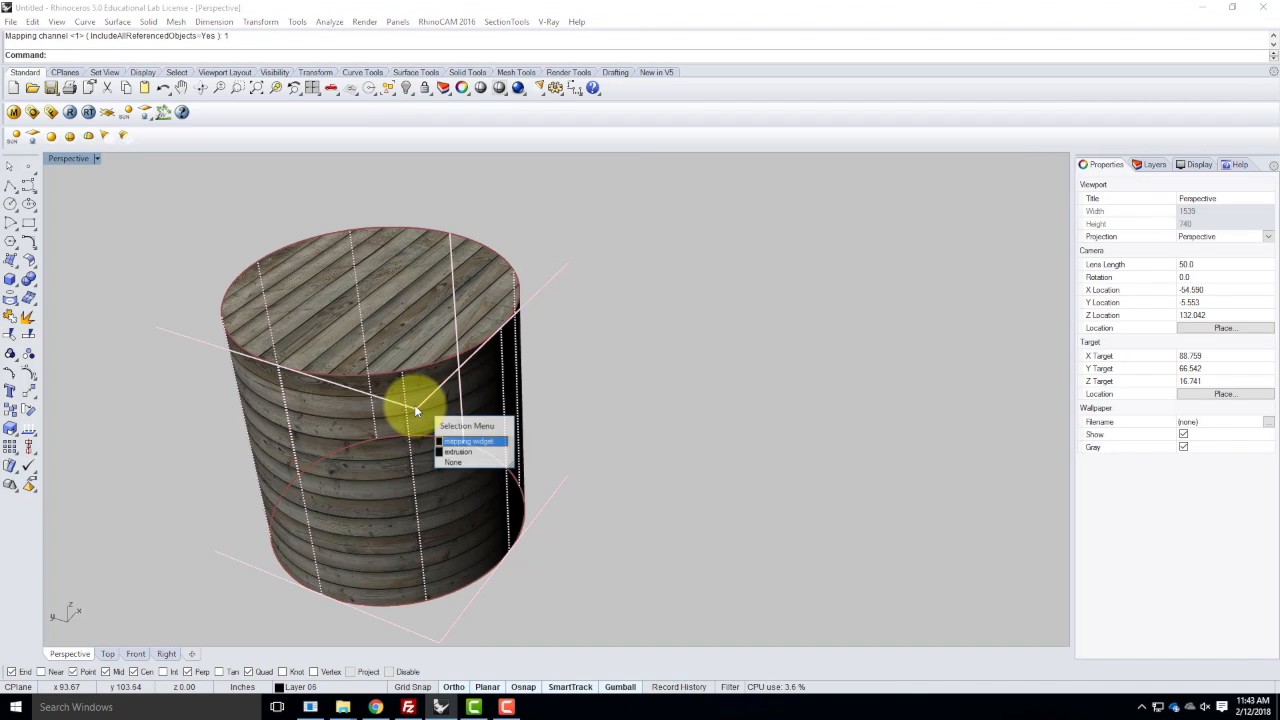
left_click(488, 441)
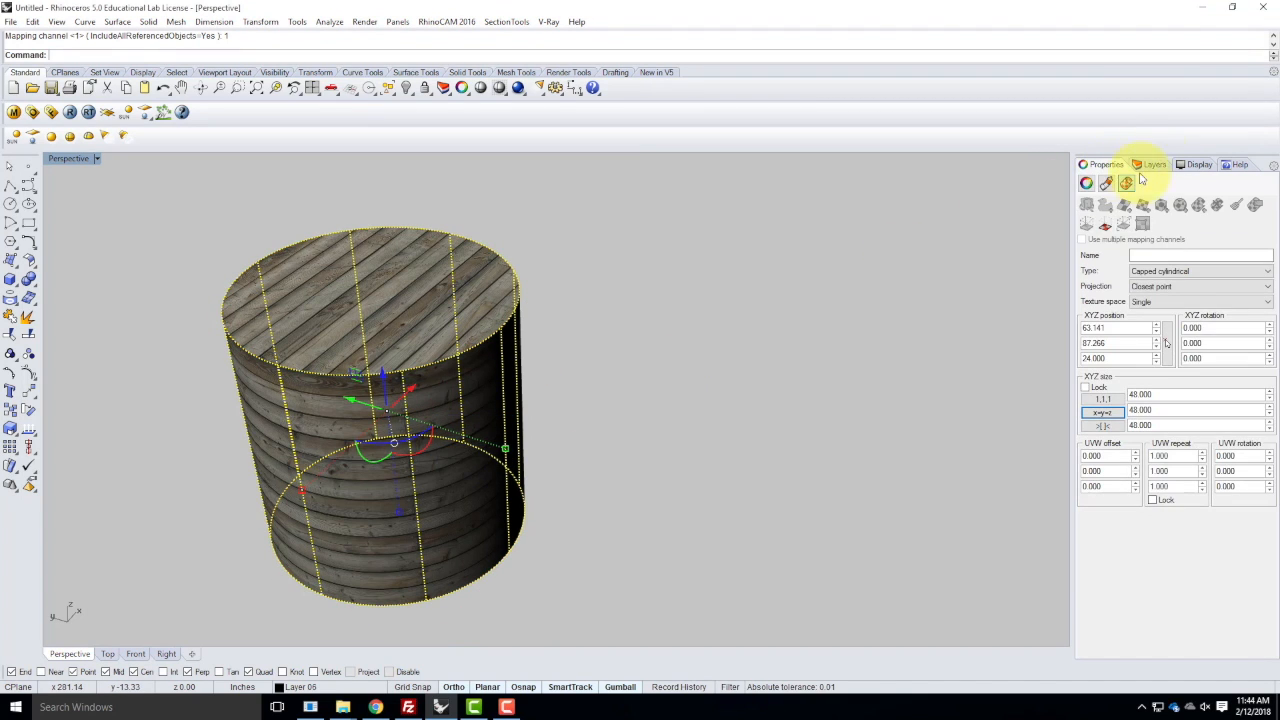
left_click(663, 291)
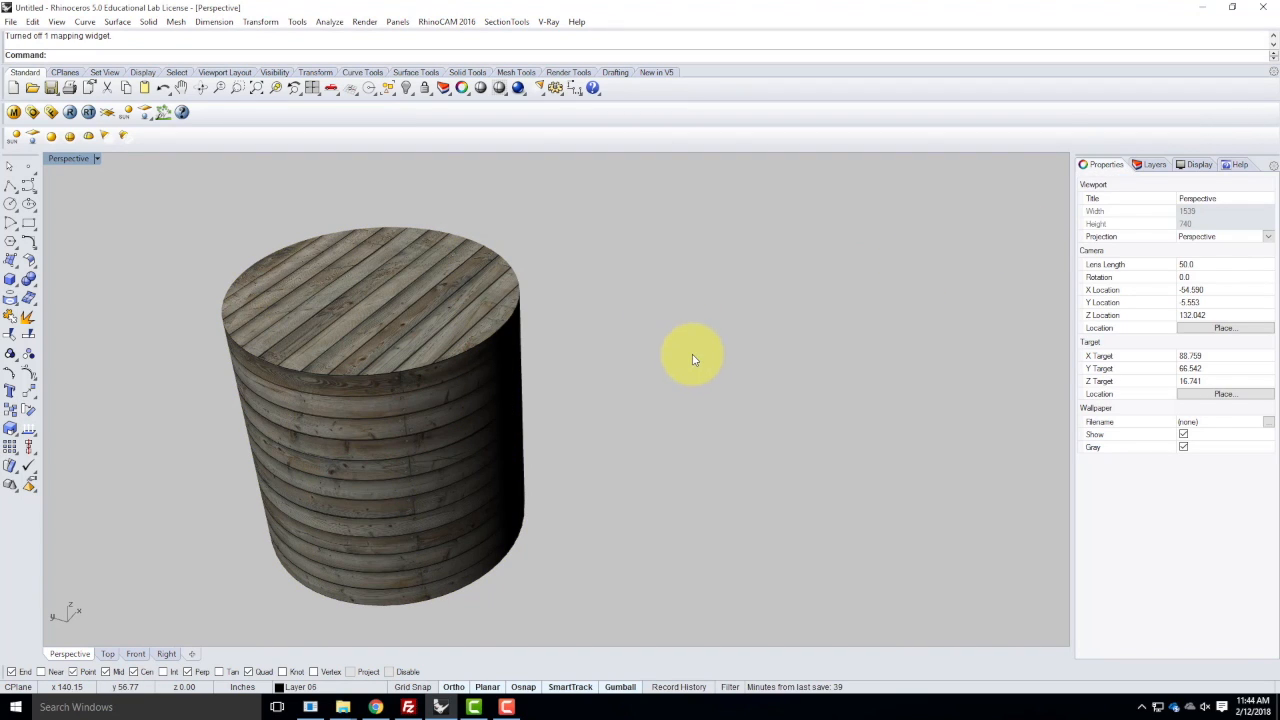
- Turn on Layer 01, make it the current layer, and hide Layer 06
left_click(1151, 164)
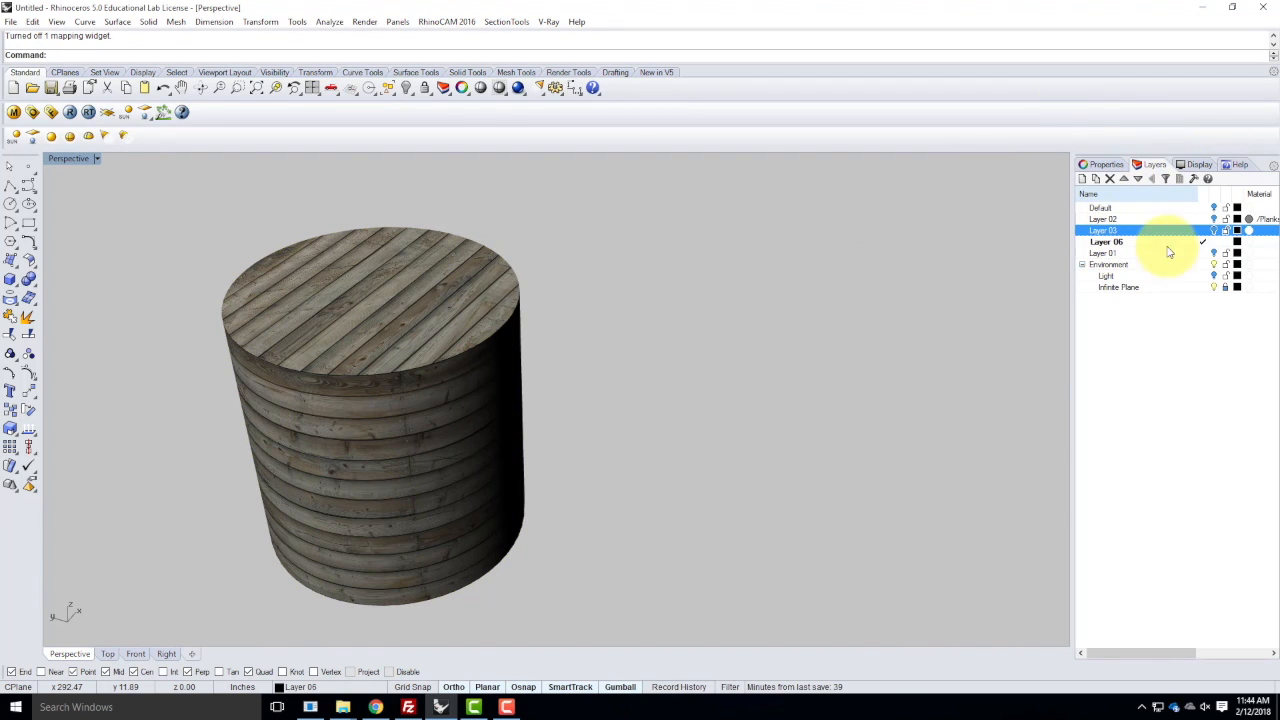
left_click(1215, 253)
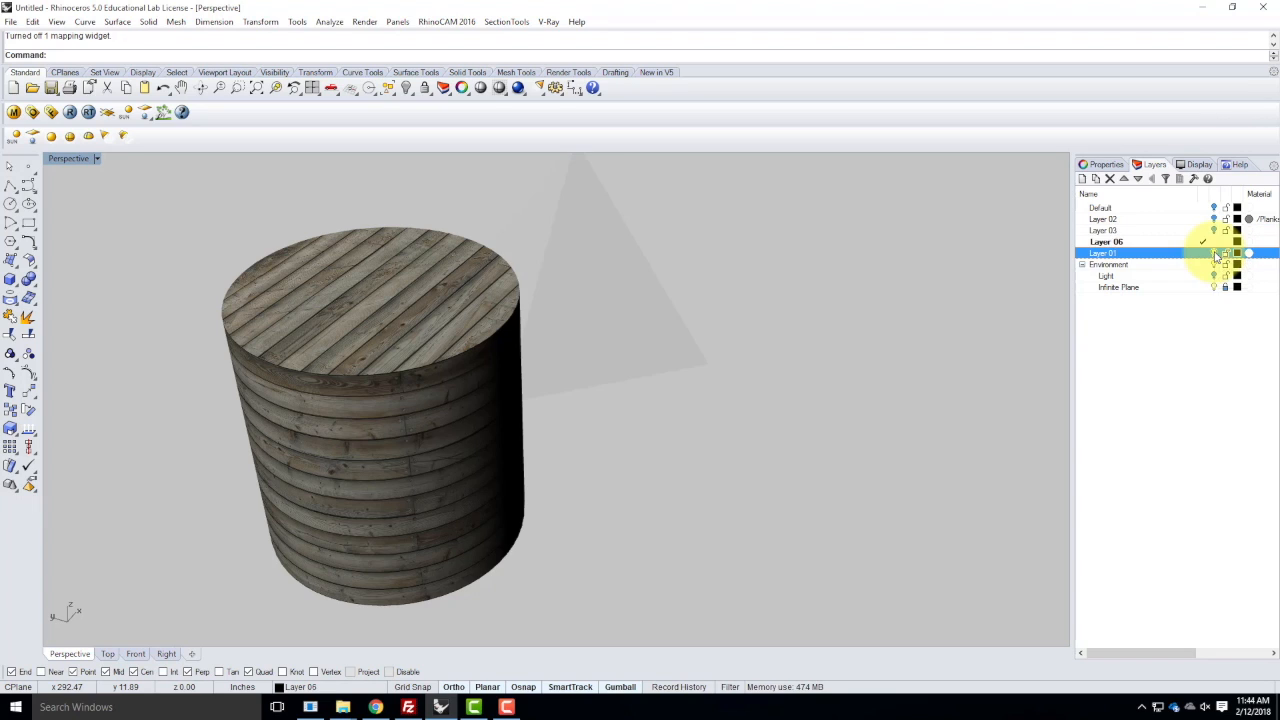
left_click(1203, 253)
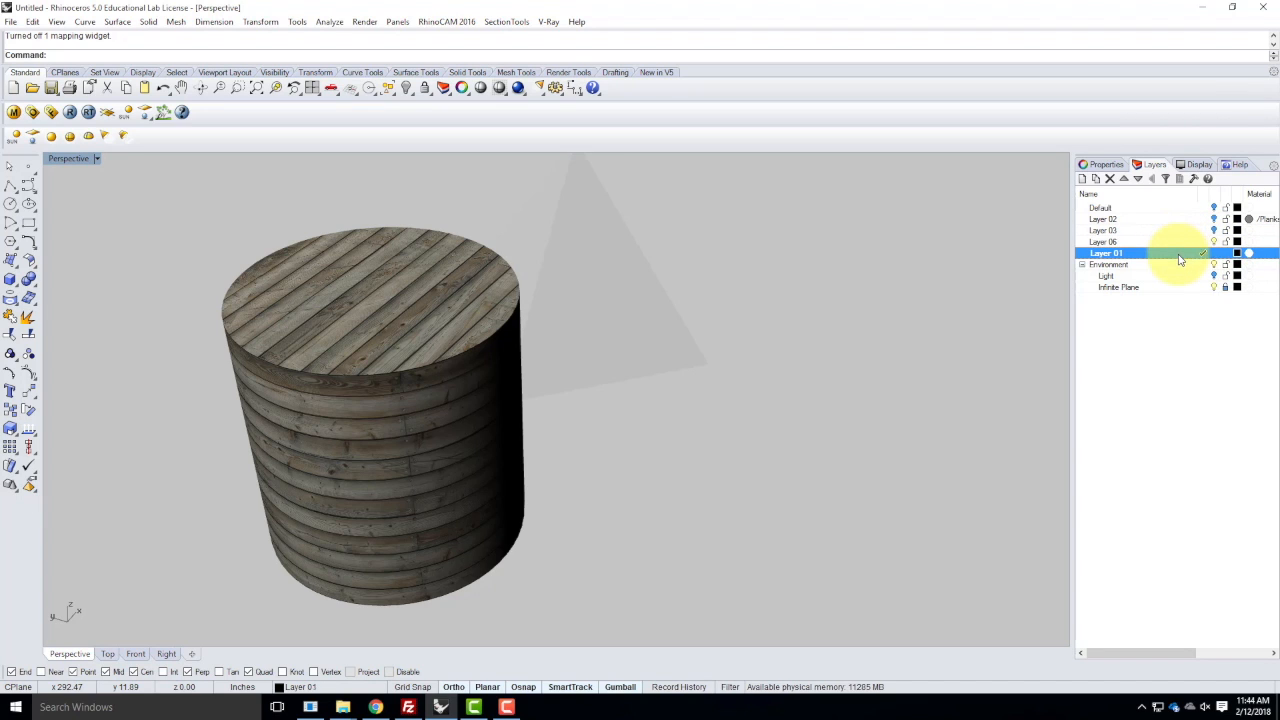
left_click(1214, 242)
- Apply the Planks - Rough Wood V-Ray material to the pyramid
left_click(692, 288)
scroll(808, 290, "up", 5)
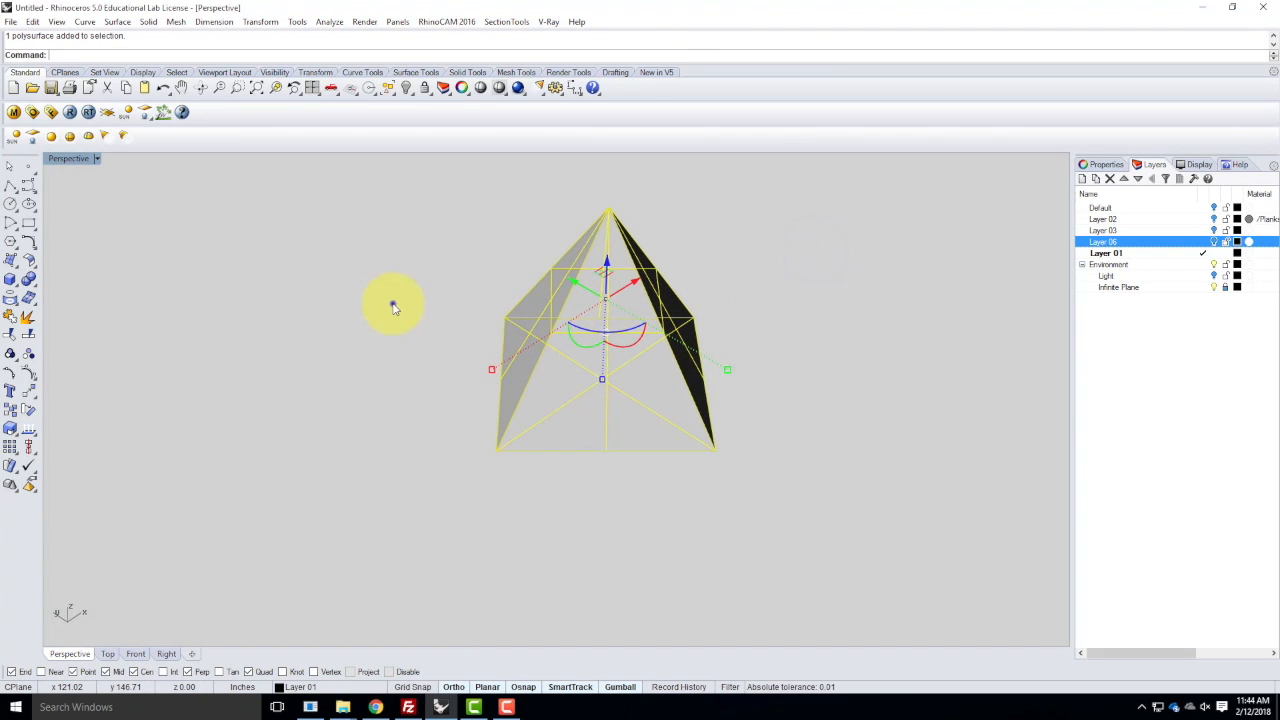
right_click_drag(391, 303, 471, 329)
scroll(475, 196, "up", 3)
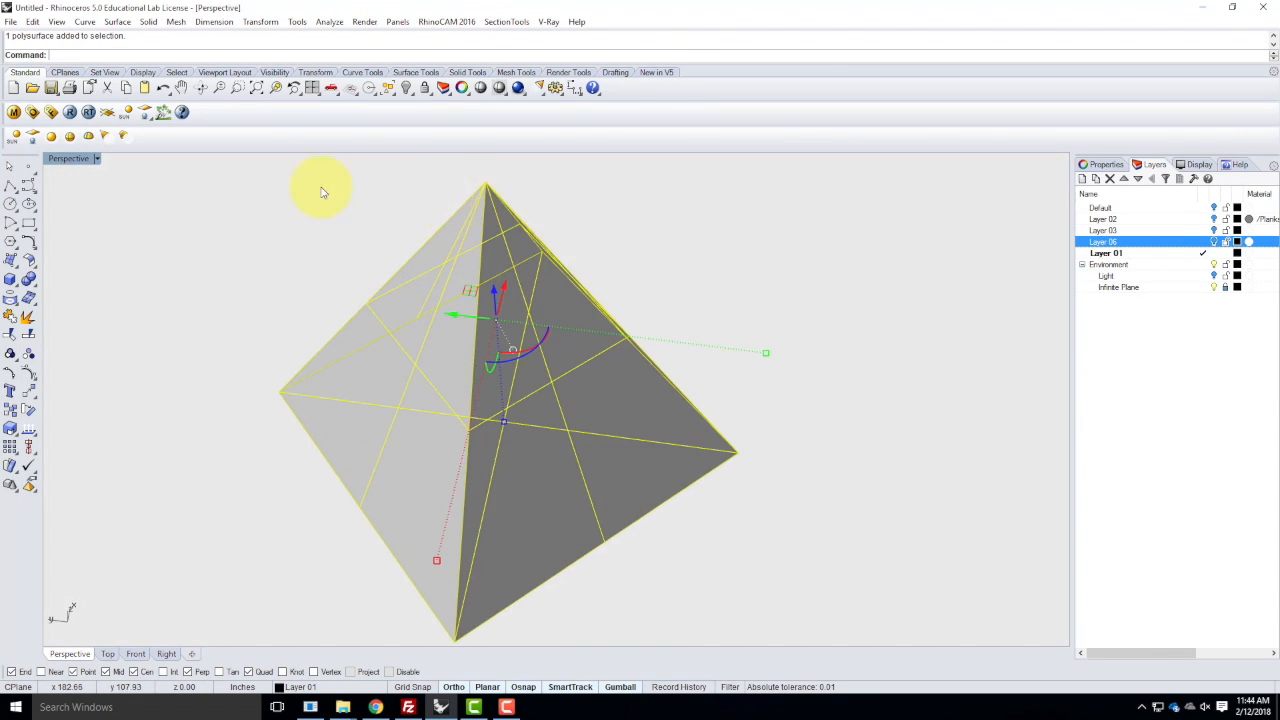
left_click(13, 112)
left_click(95, 215)
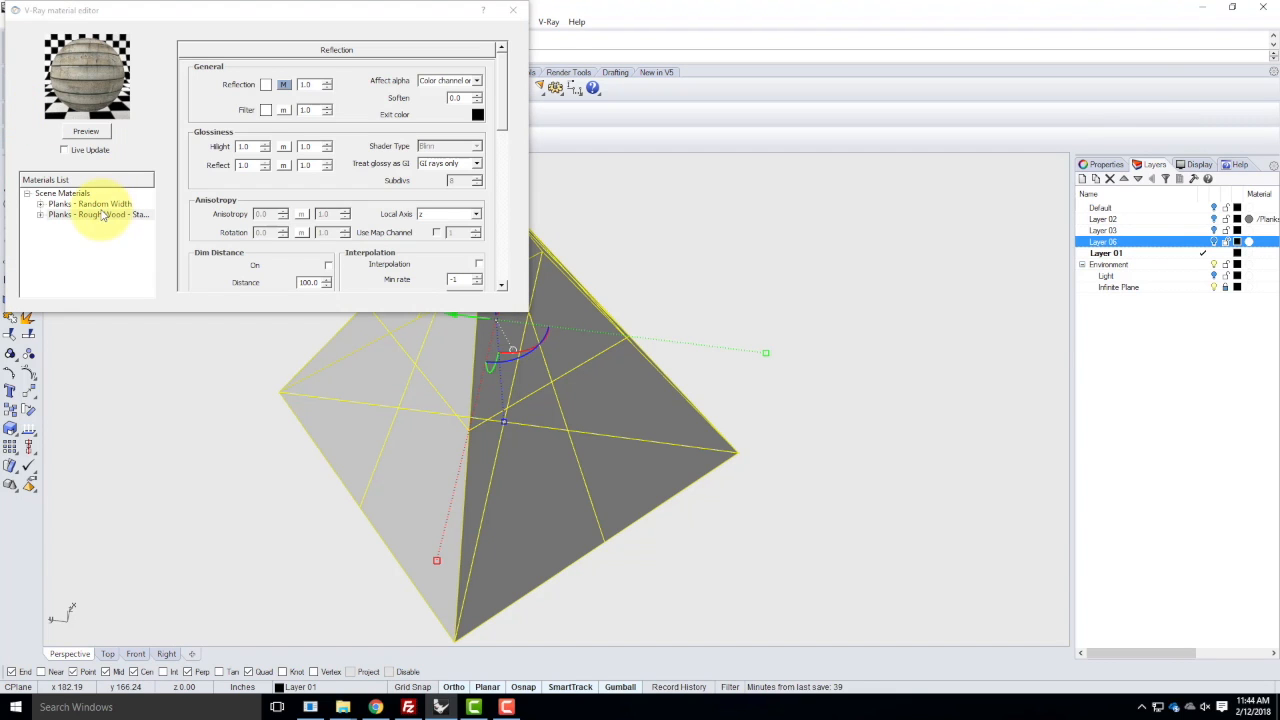
right_click(100, 218)
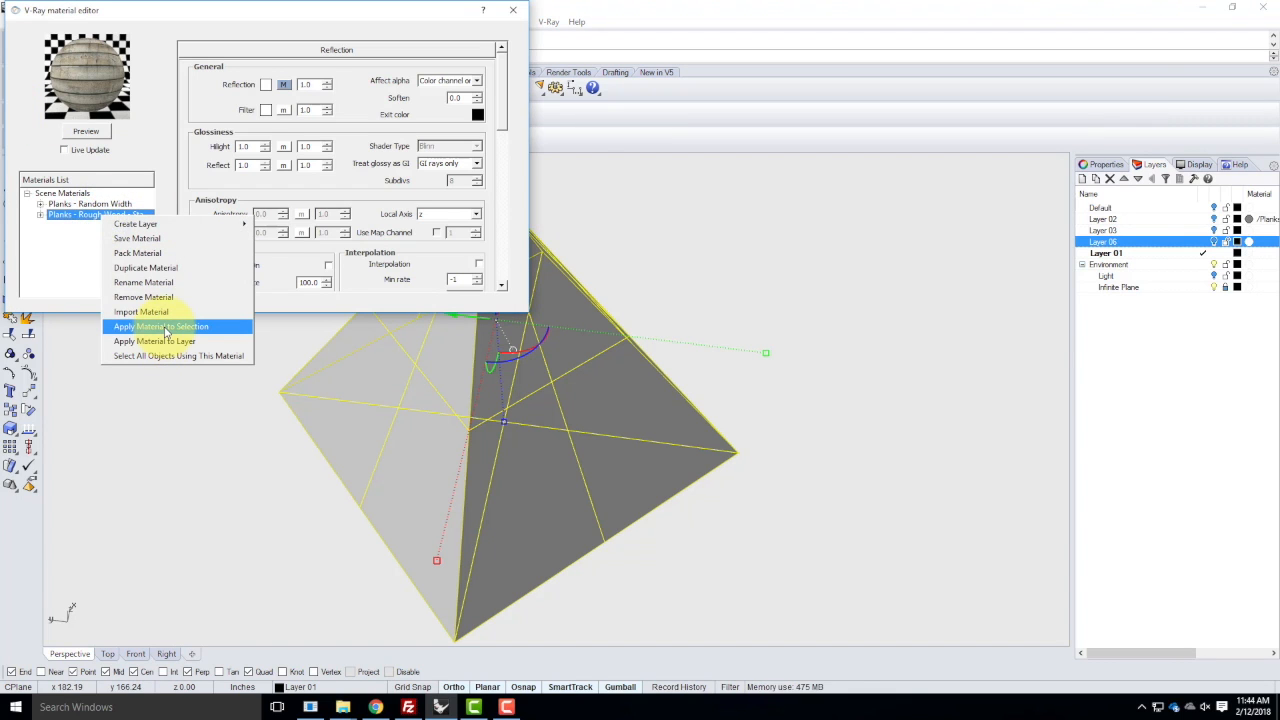
left_click(166, 333)
left_click(510, 10)
scroll(538, 289, "down", 3)
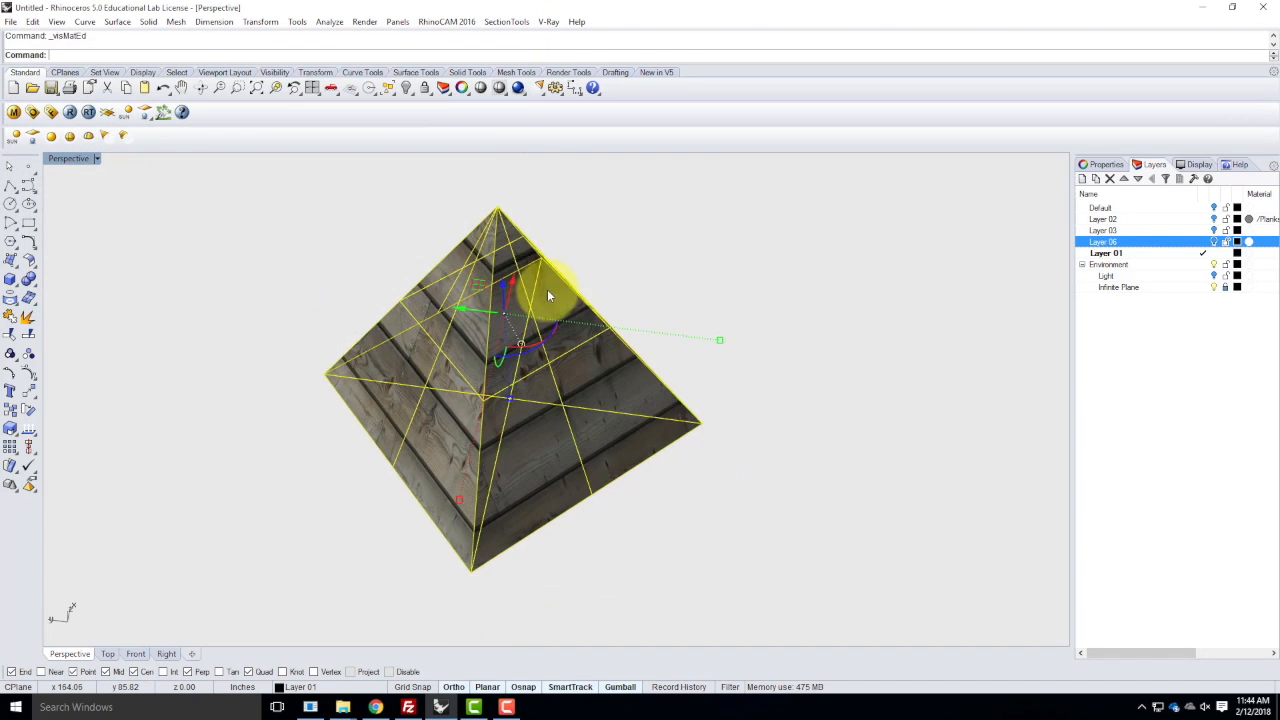
right_click_drag(538, 289, 645, 295)
right_click_drag(746, 294, 597, 314)
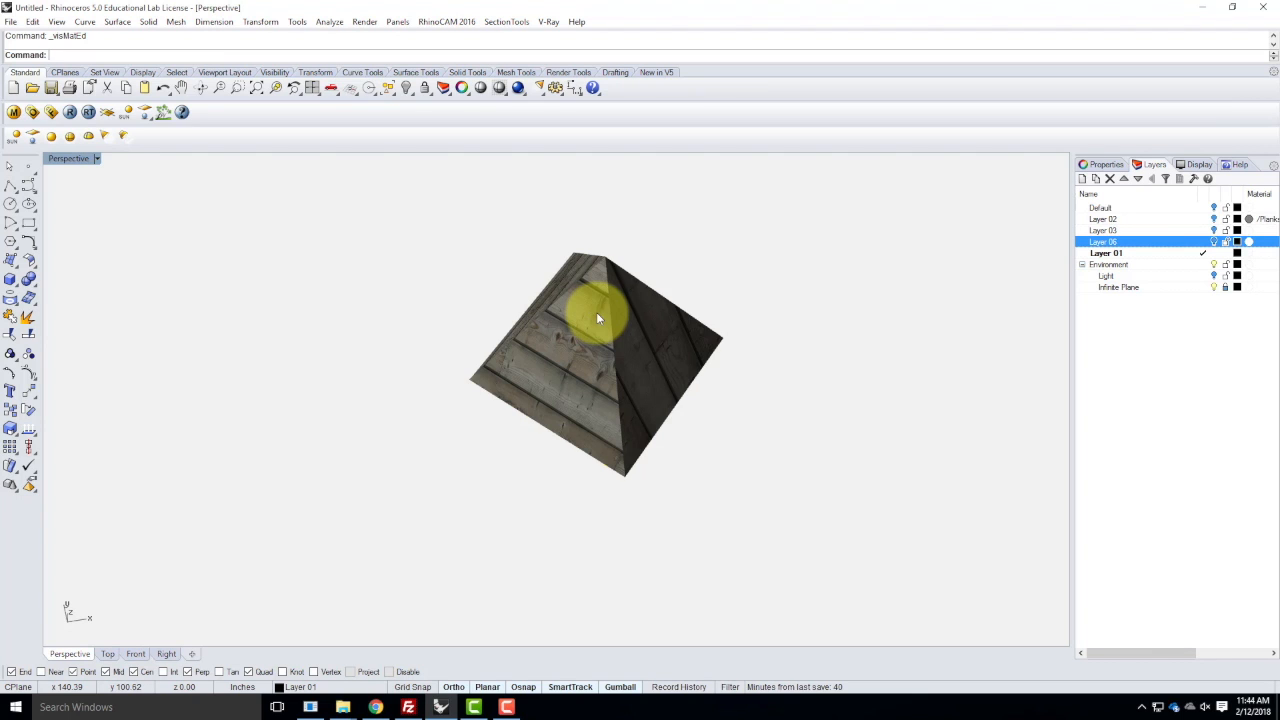
- Apply a capped box texture mapping to the pyramid from its bounding box in World coordinates
left_click(596, 318)
left_click(1106, 164)
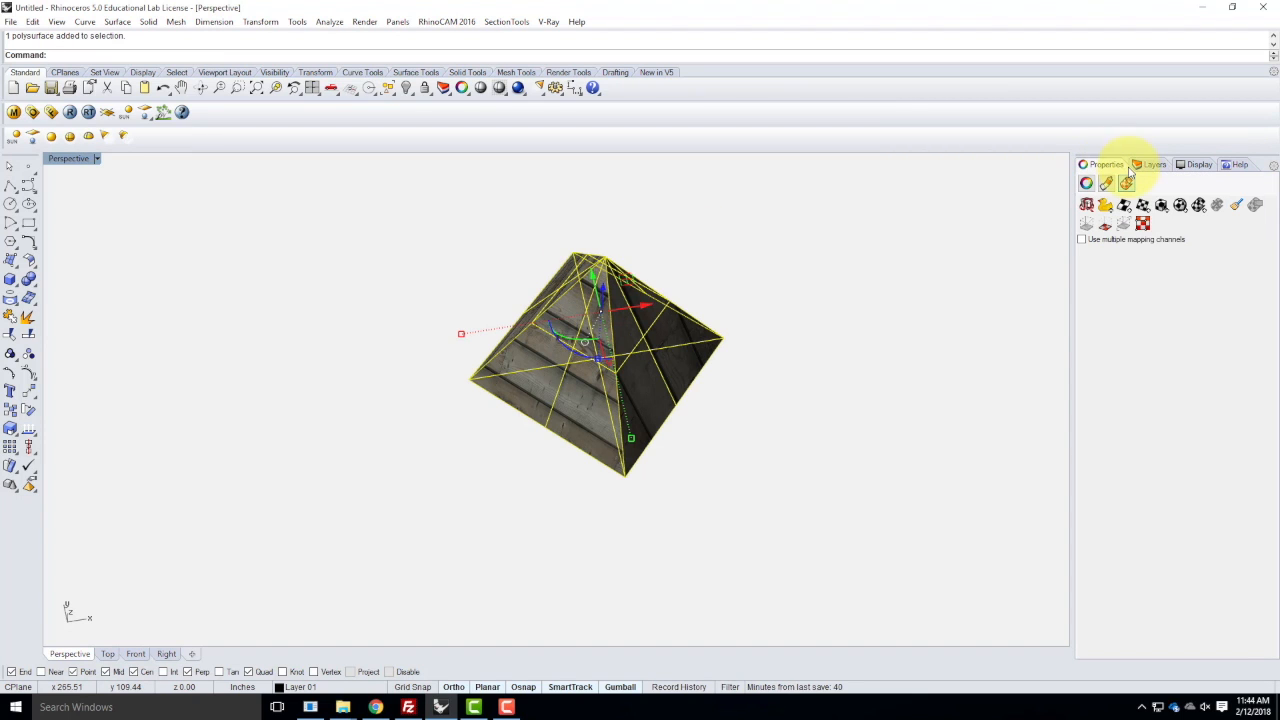
left_click(1161, 210)
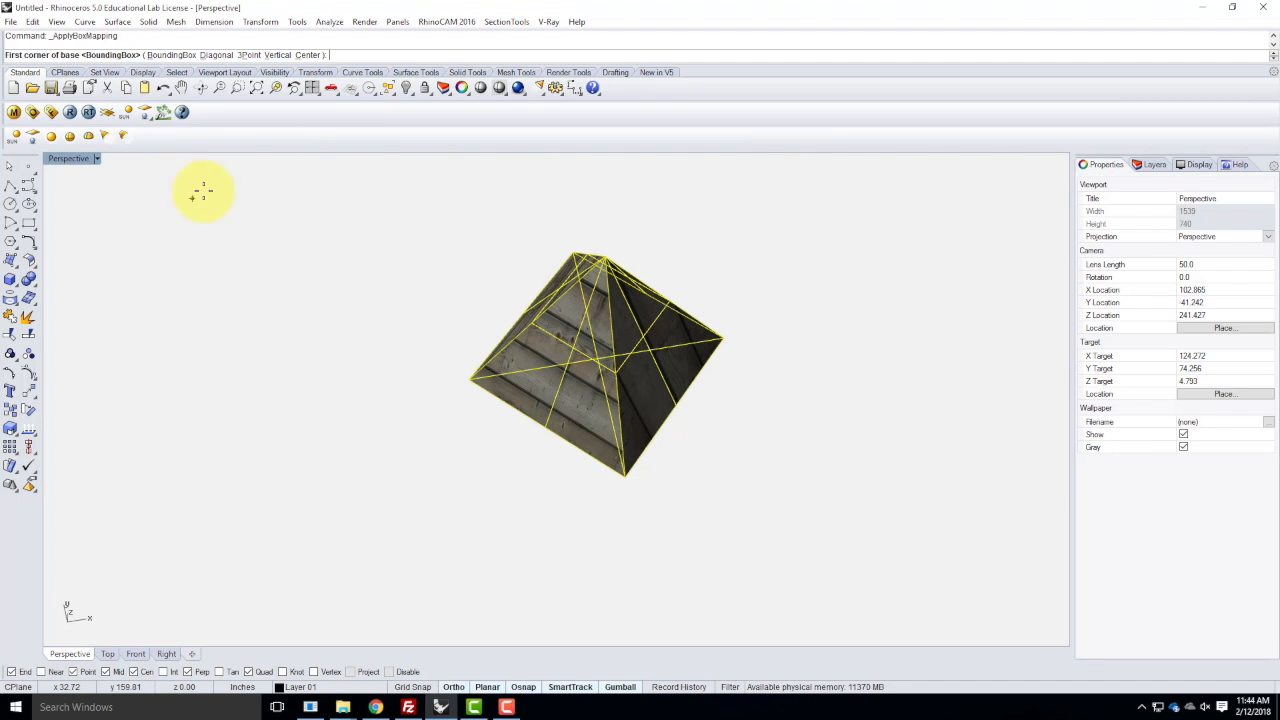
left_click(168, 56)
left_click(152, 56)
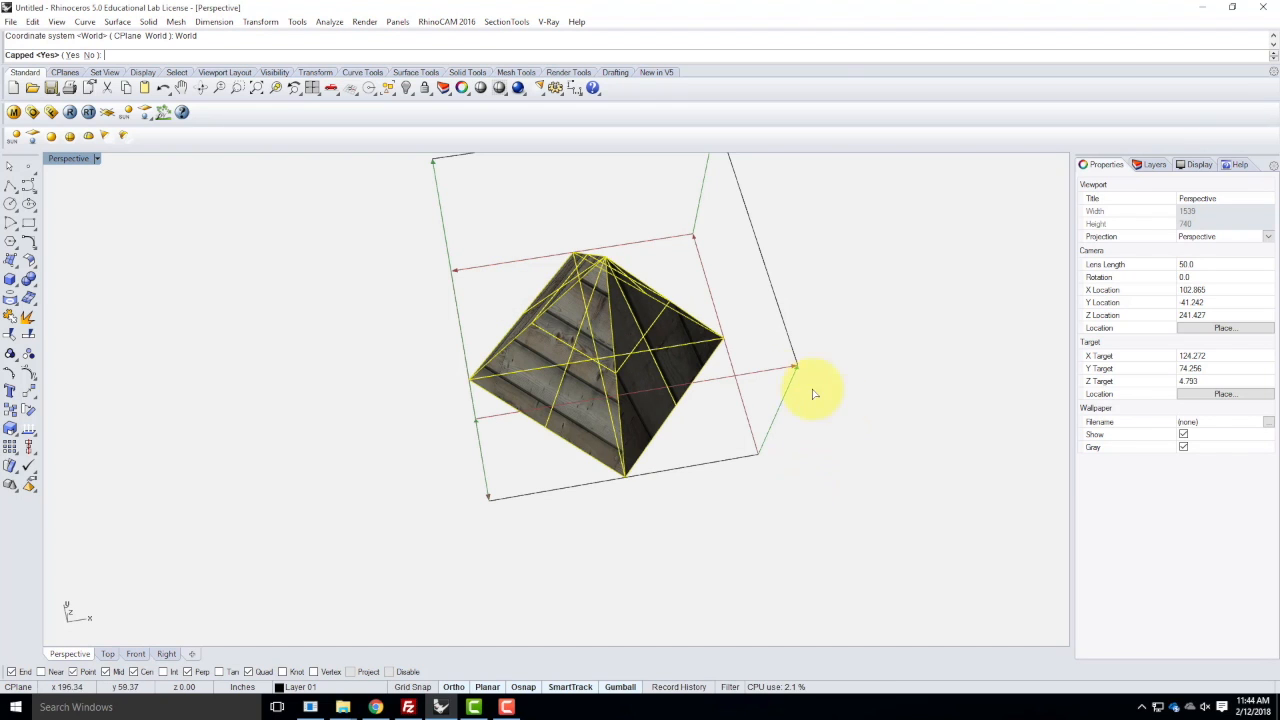
left_click(73, 55)
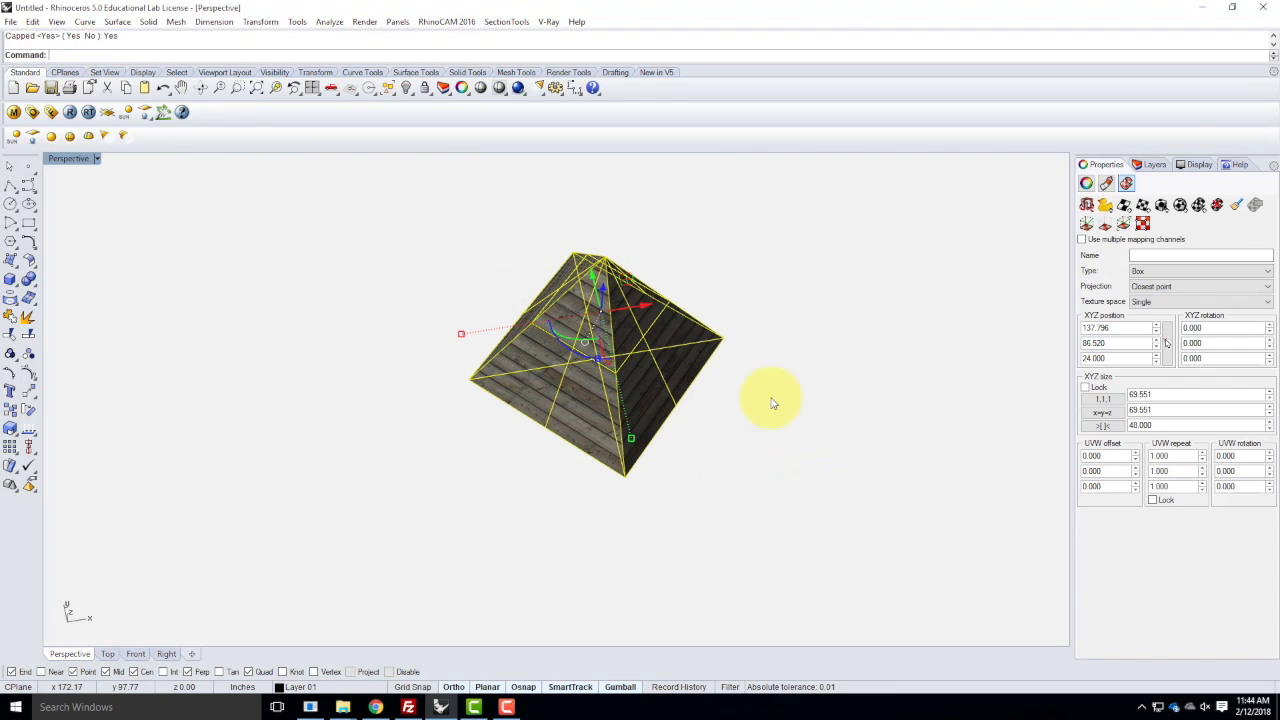
- Deselect the pyramid and examine how the planks run across its sloped faces and meet at the edges
left_click(857, 357)
right_click_drag(857, 357, 603, 382)
scroll(668, 412, "up", 5)
right_click_drag(720, 405, 530, 484)
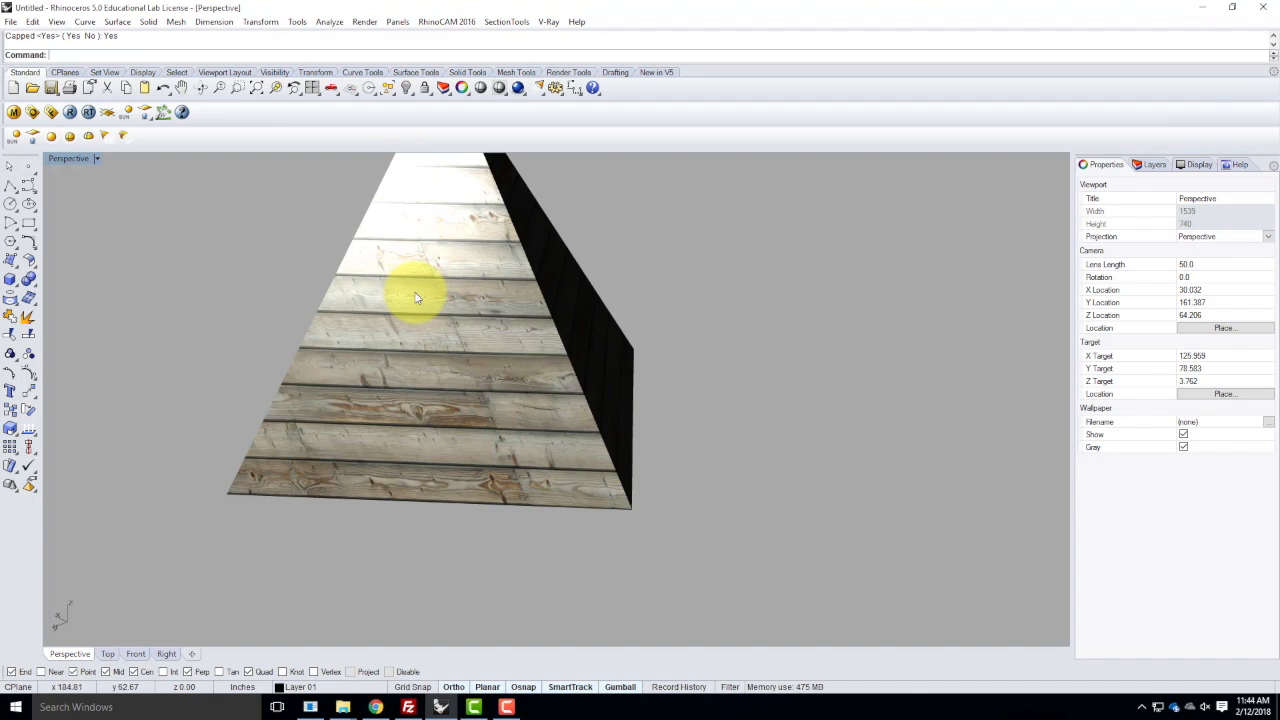
right_click_drag(466, 452, 541, 425)
right_click_drag(409, 369, 648, 418)
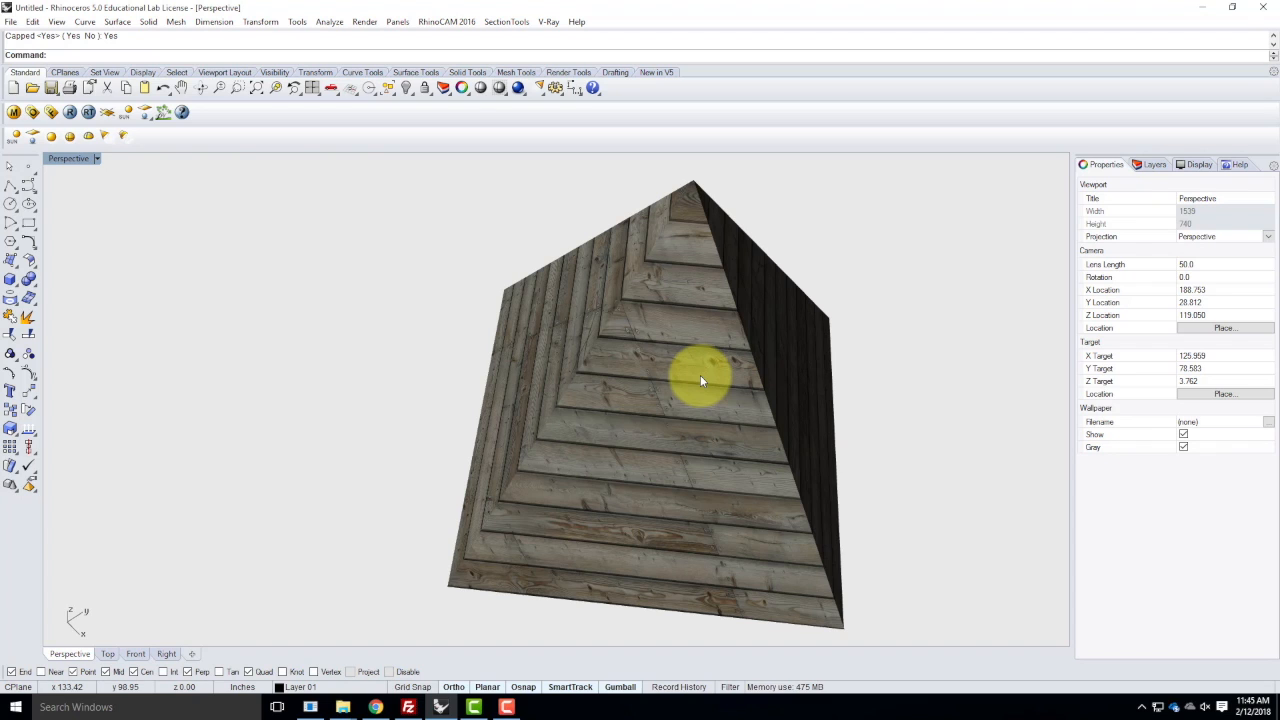
- Delete the pyramid's box mapping and apply a planar UV mapping from its bounding box in World coordinates
left_click(657, 294)
left_click(1220, 206)
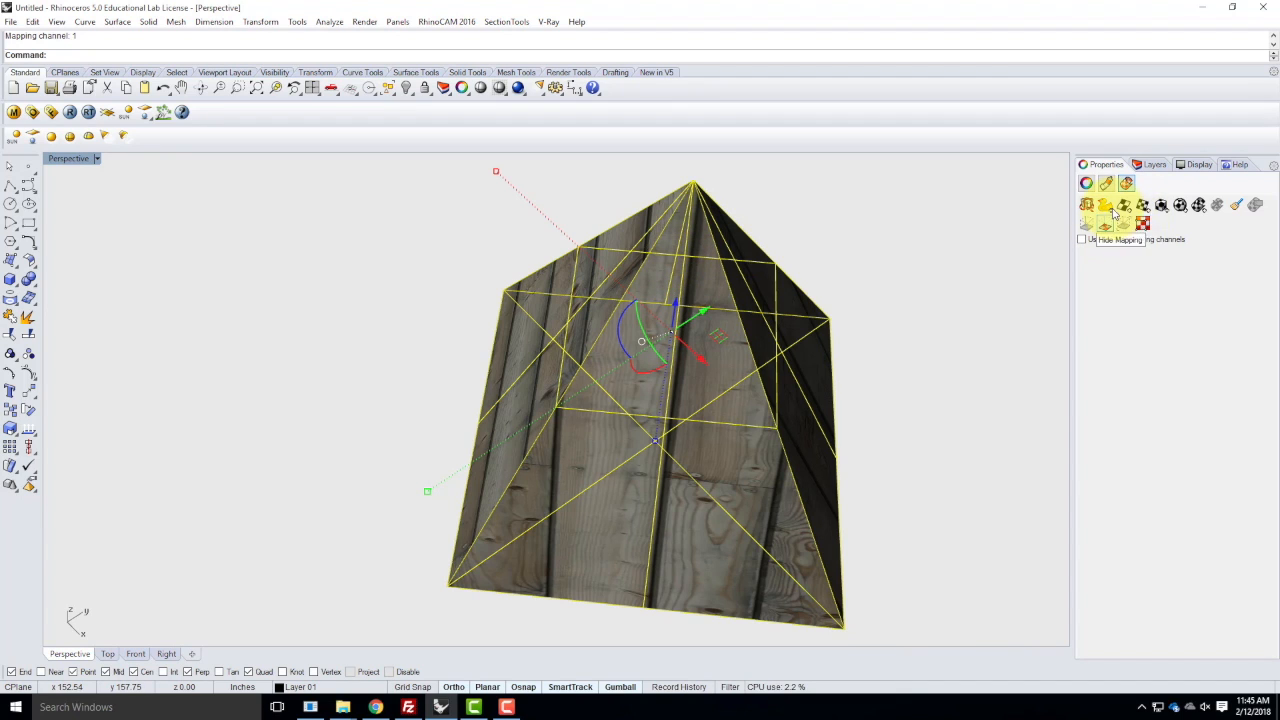
left_click(1143, 206)
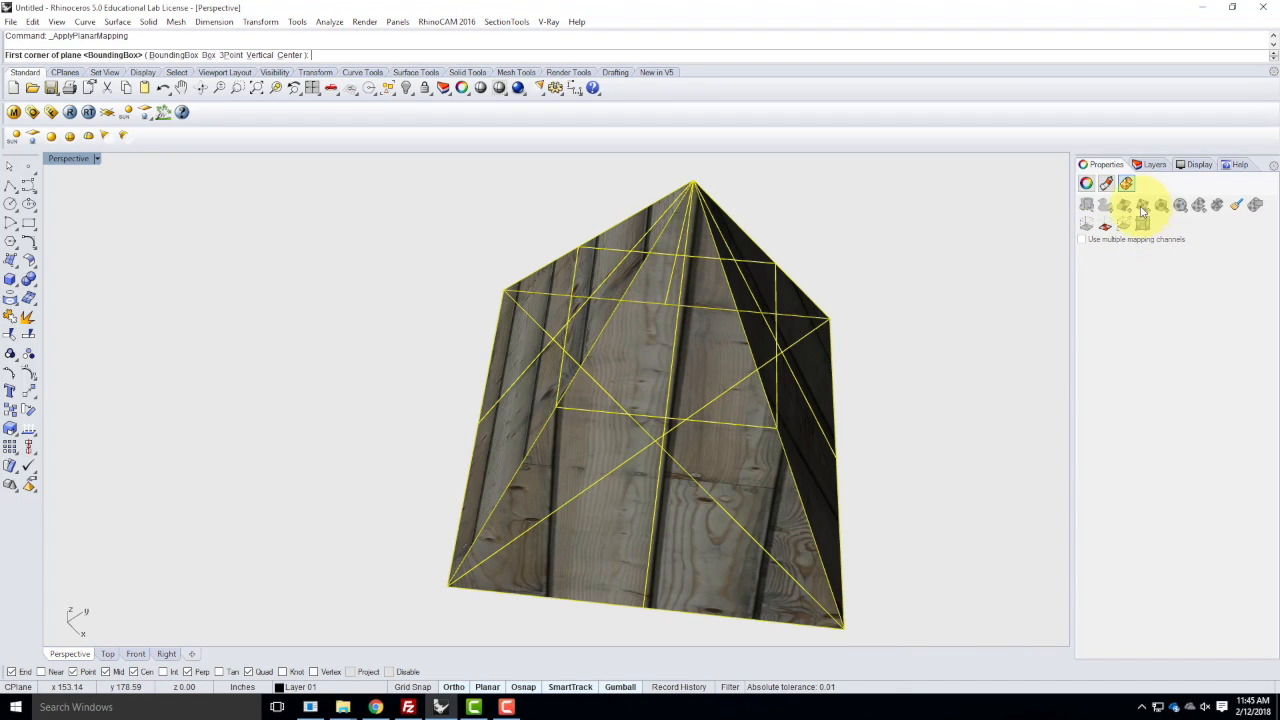
left_click(178, 56)
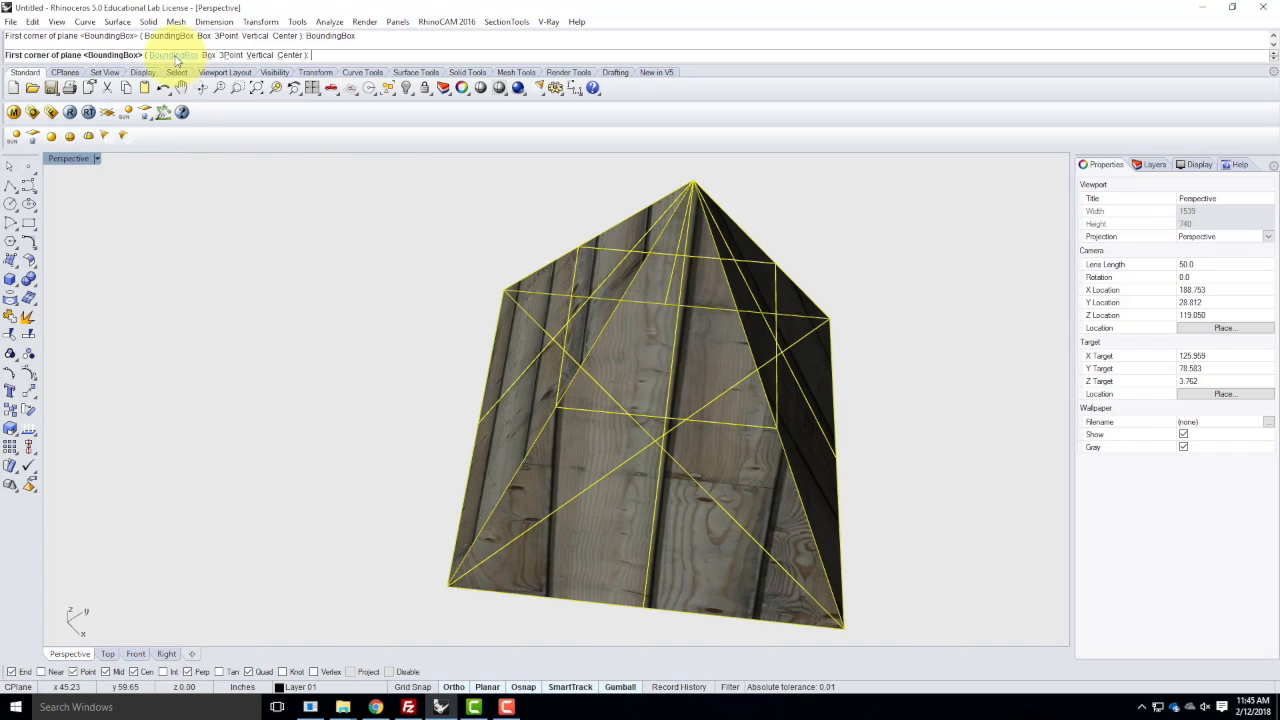
left_click(160, 55)
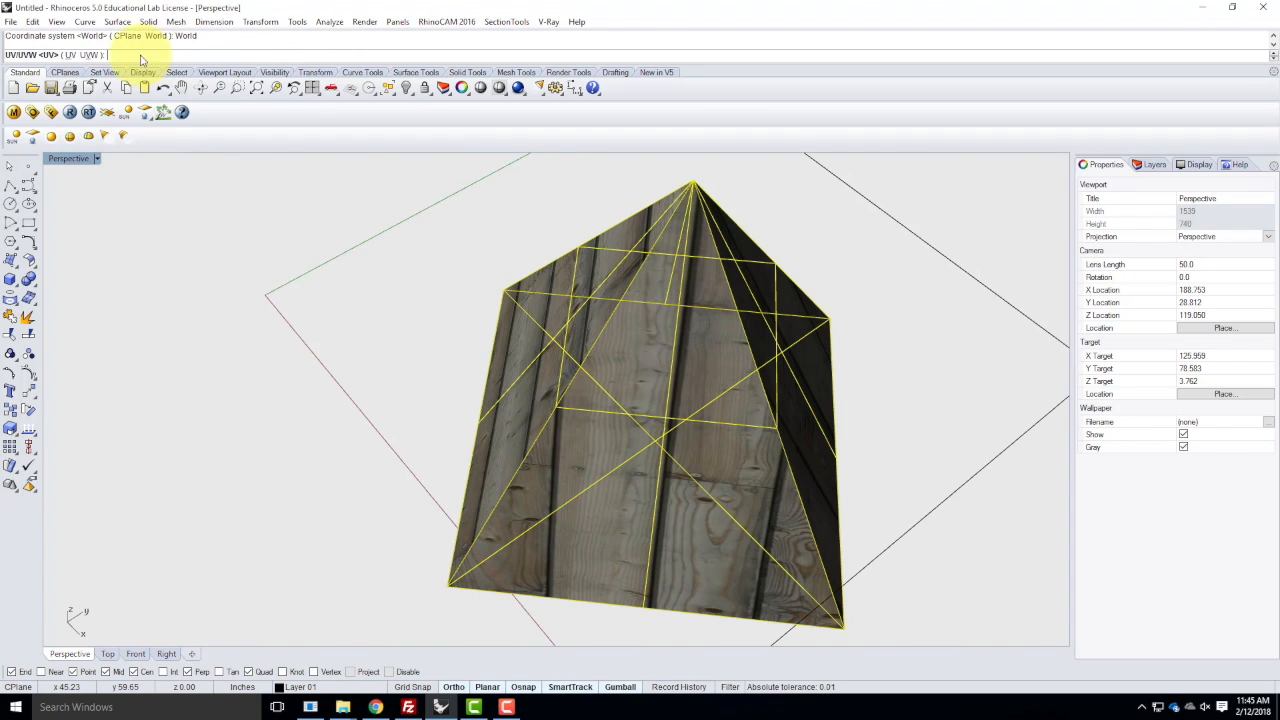
left_click(73, 55)
right_click_drag(800, 235, 811, 441)
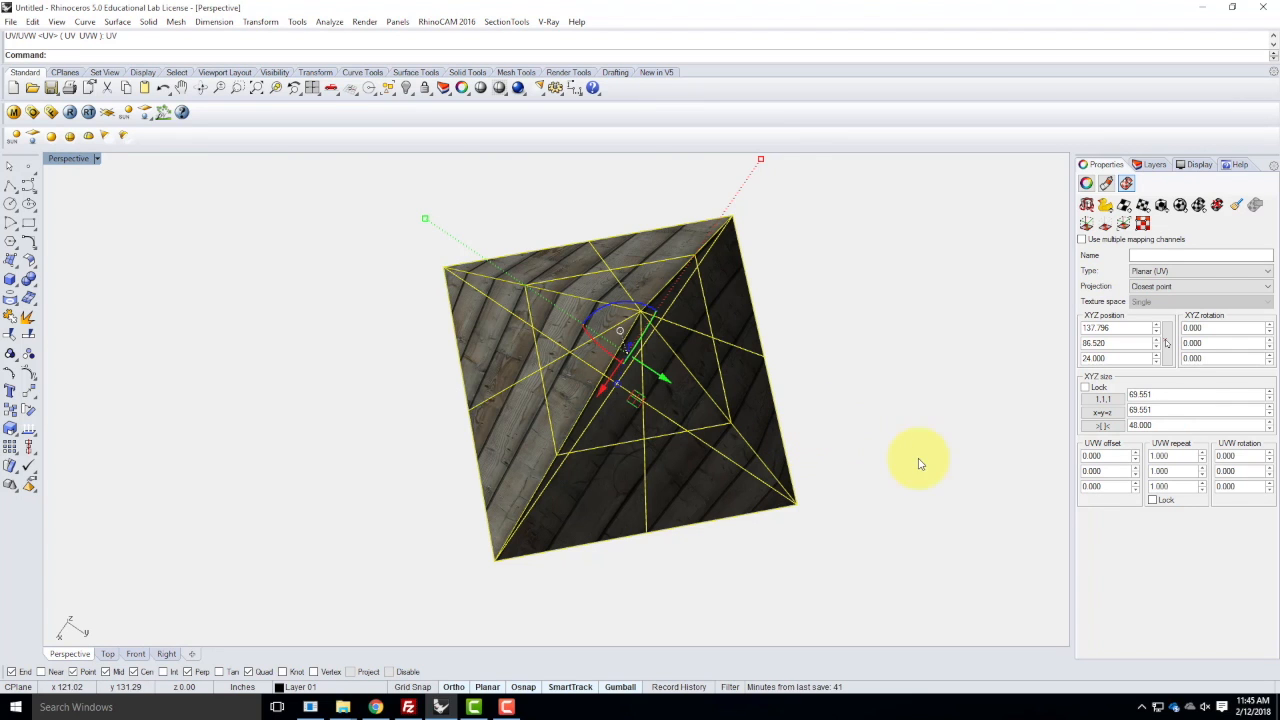
right_click_drag(856, 427, 640, 346)
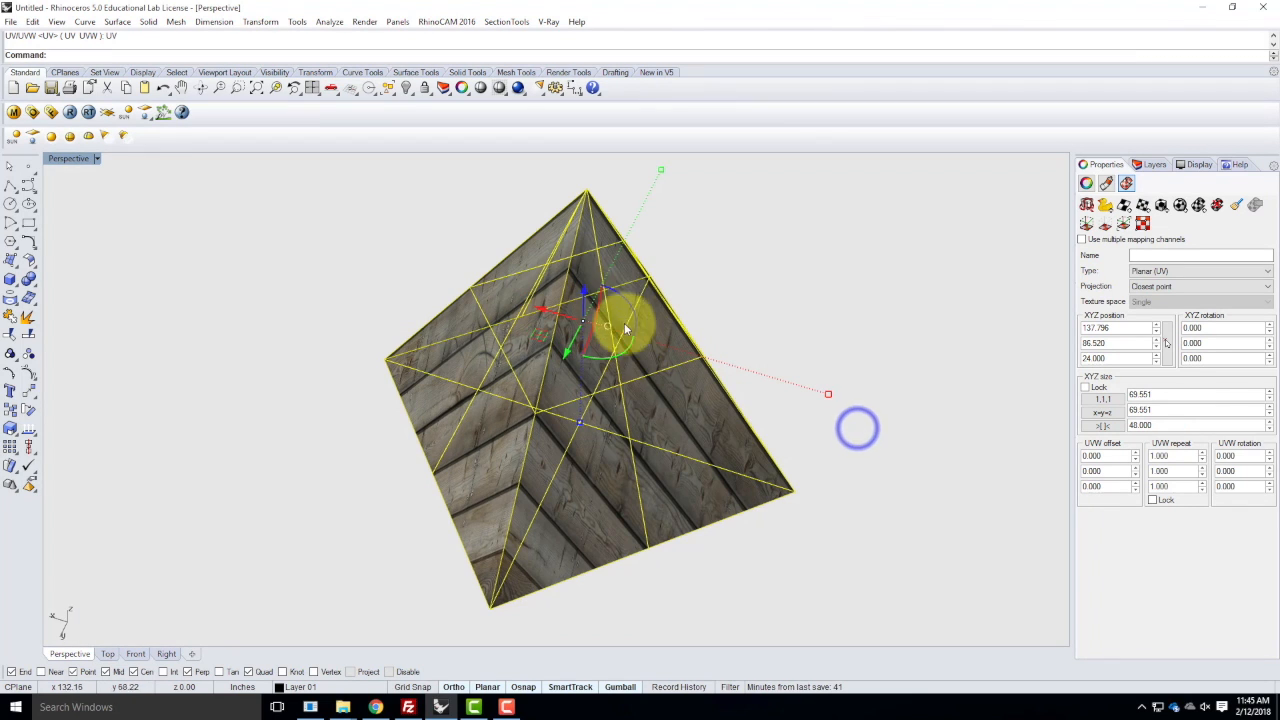
- Show the pyramid's planar mapping widget and rotate it 90 degrees about the Y axis with the Gumball
left_click(1087, 227)
right_click_drag(771, 294, 783, 327)
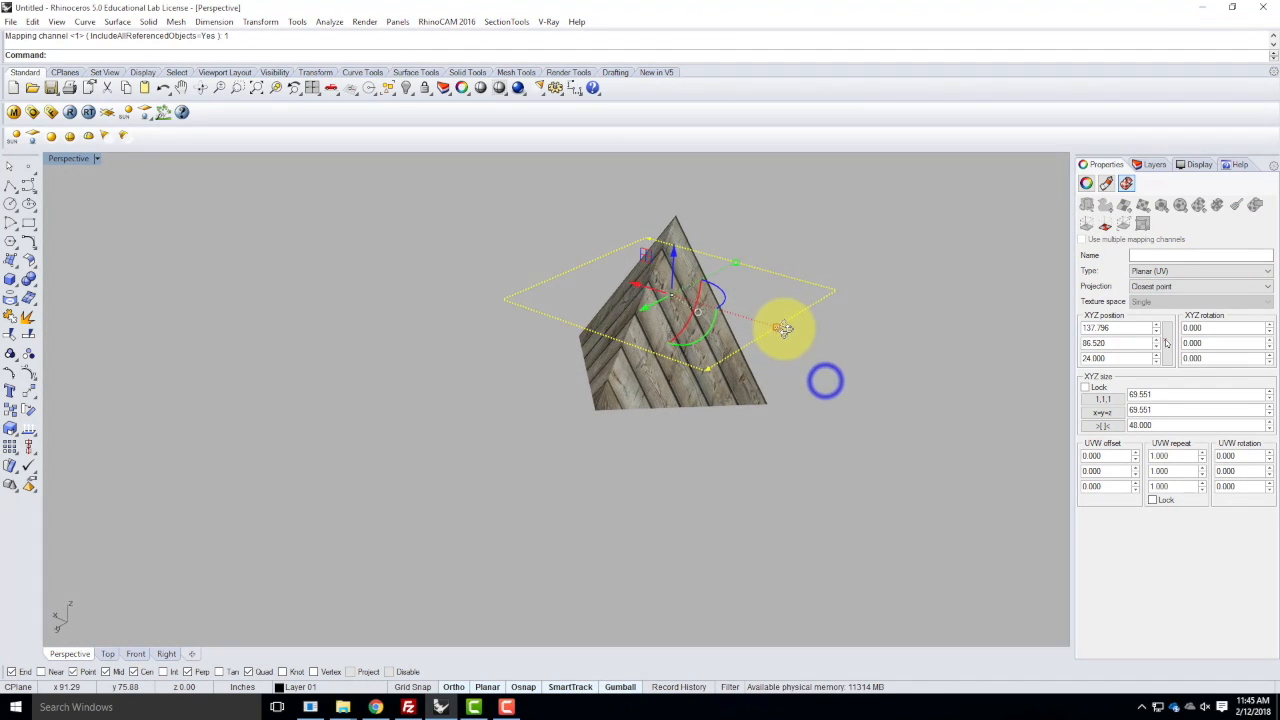
scroll(716, 318, "up", 3)
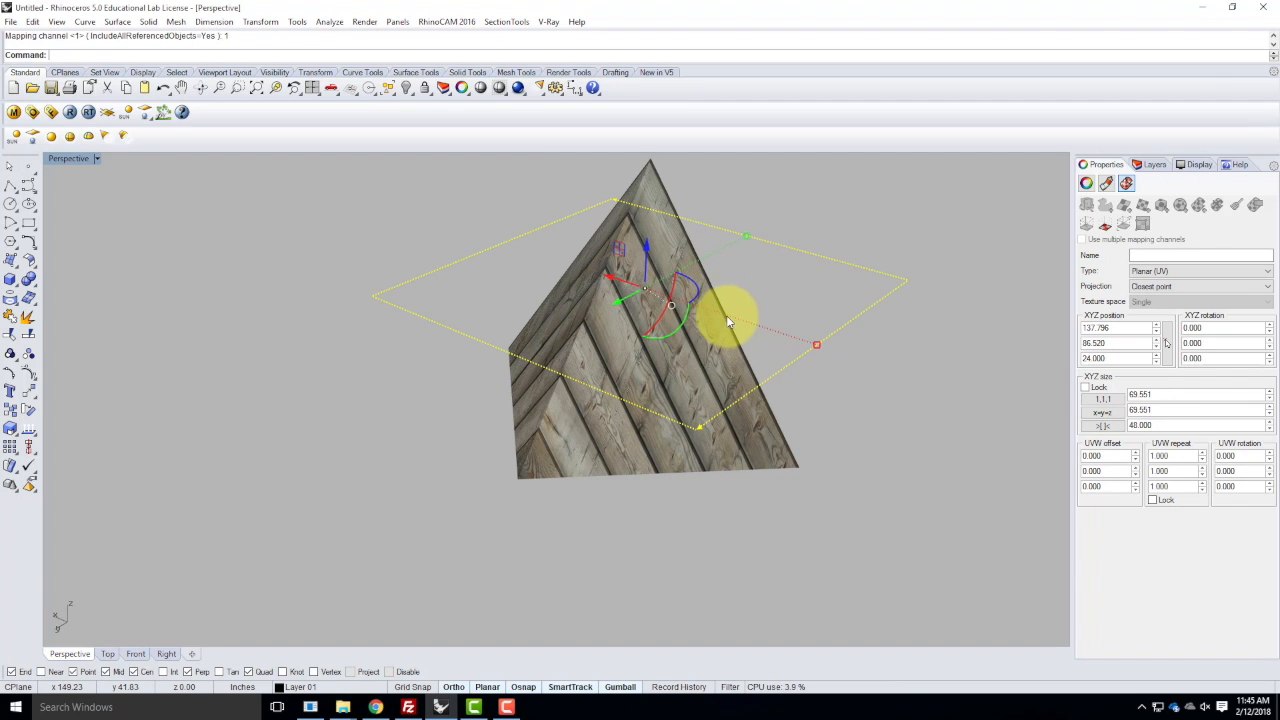
left_click_drag(686, 318, 740, 335)
scroll(797, 272, "down", 4)
- Rotate the planar mapping widget 45 degrees about its corner at the pyramid's base
right_click_drag(817, 259, 807, 343)
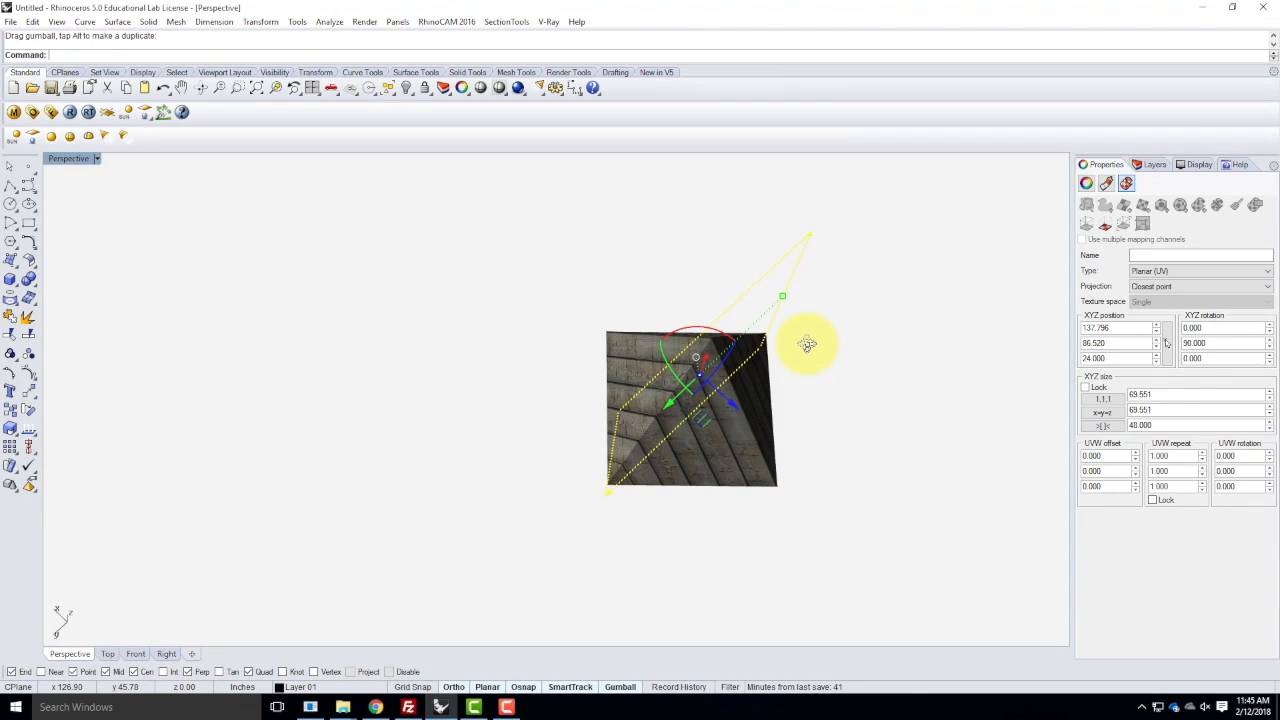
key("Return")
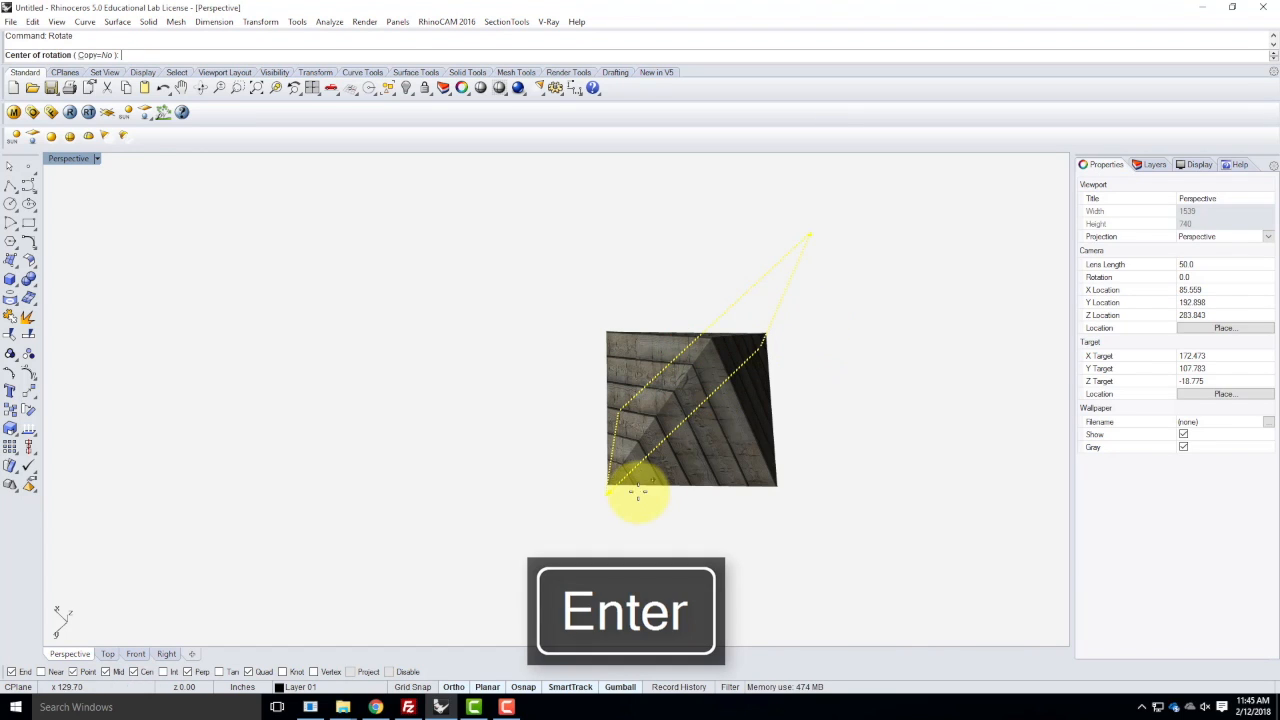
left_click(607, 491)
left_click(762, 345)
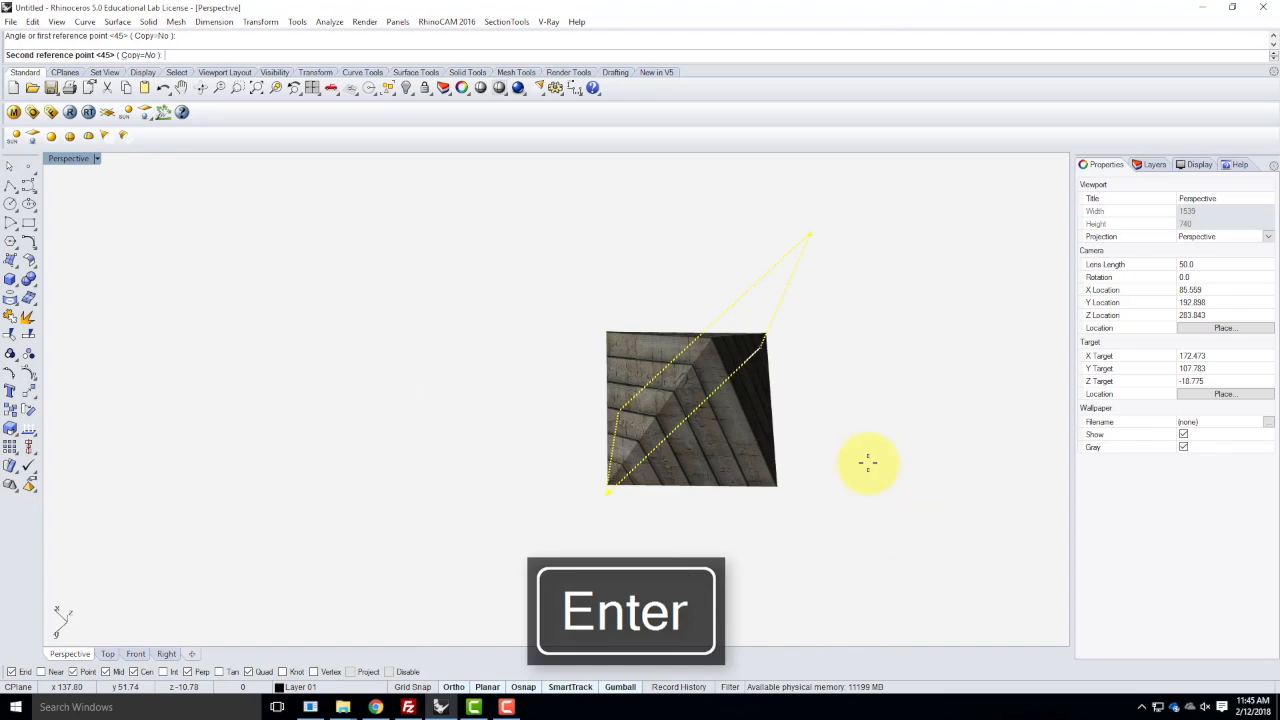
type("45")
key("Return")
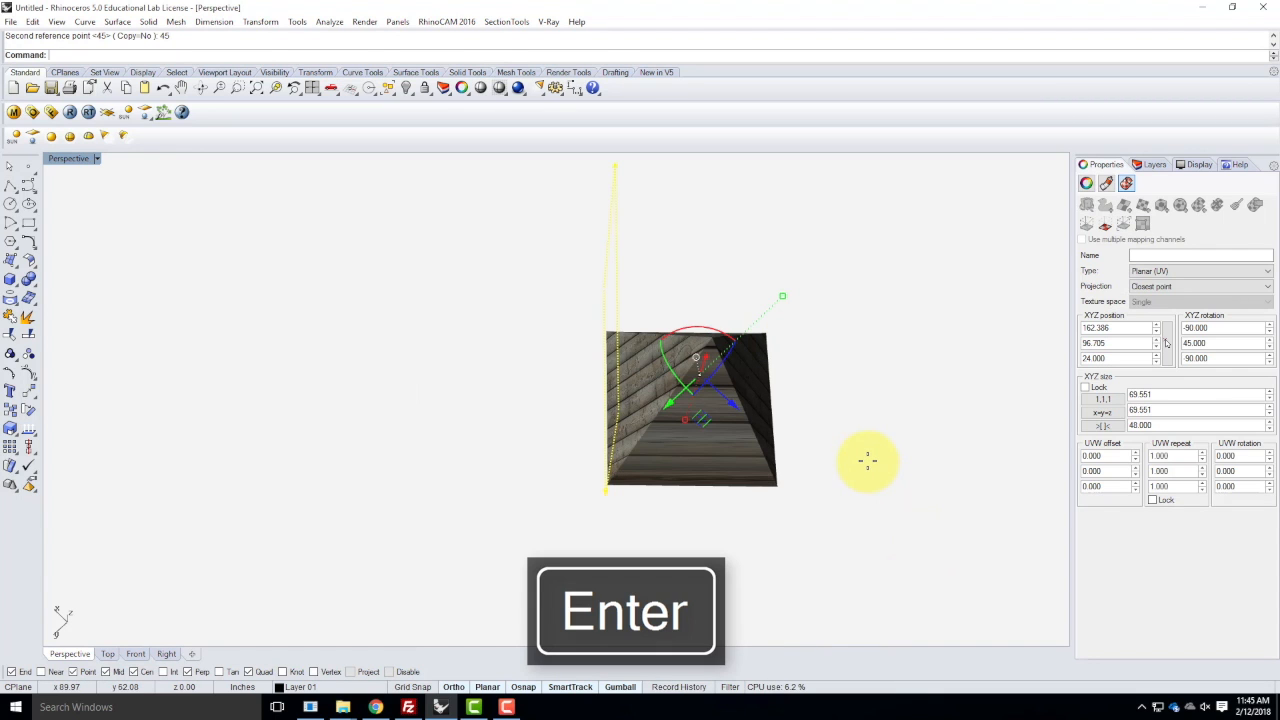
- Deselect the mapping widget and examine the plank direction and stretching on the pyramid's different faces
right_click_drag(893, 490, 620, 464)
left_click(752, 382)
right_click_drag(802, 401, 572, 408)
right_click_drag(474, 511, 457, 409)
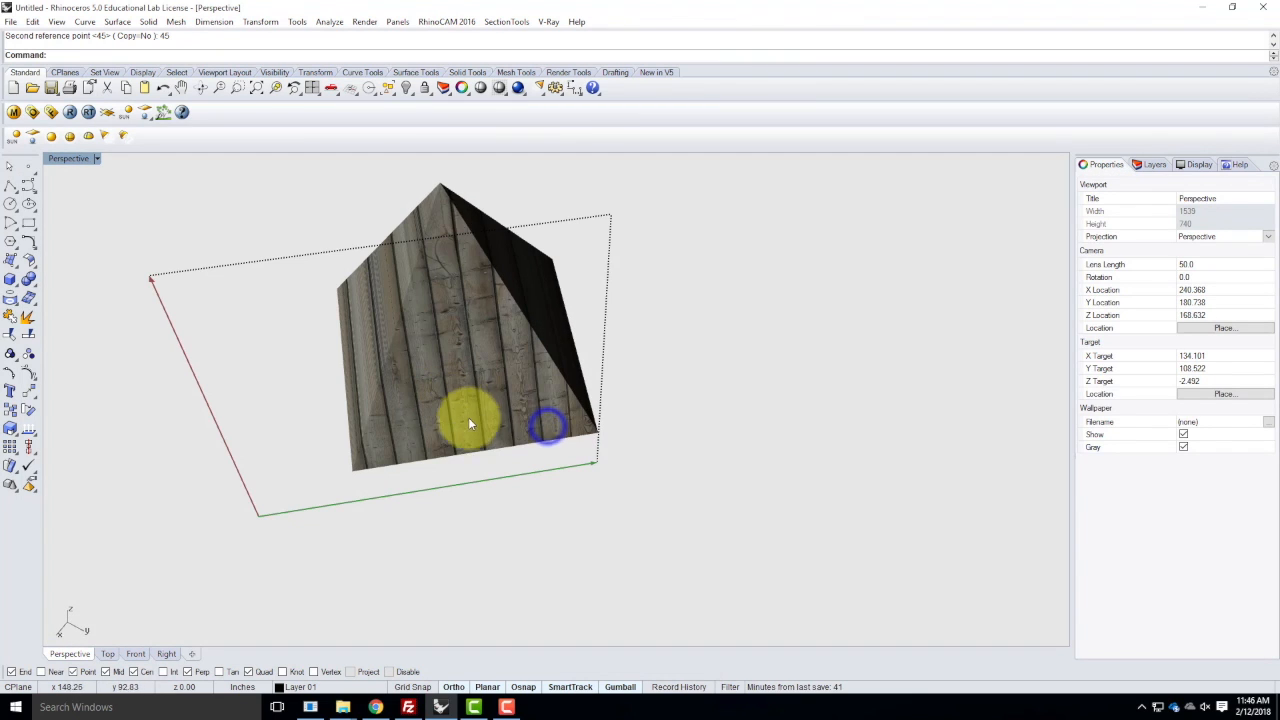
right_click_drag(340, 277, 423, 420)
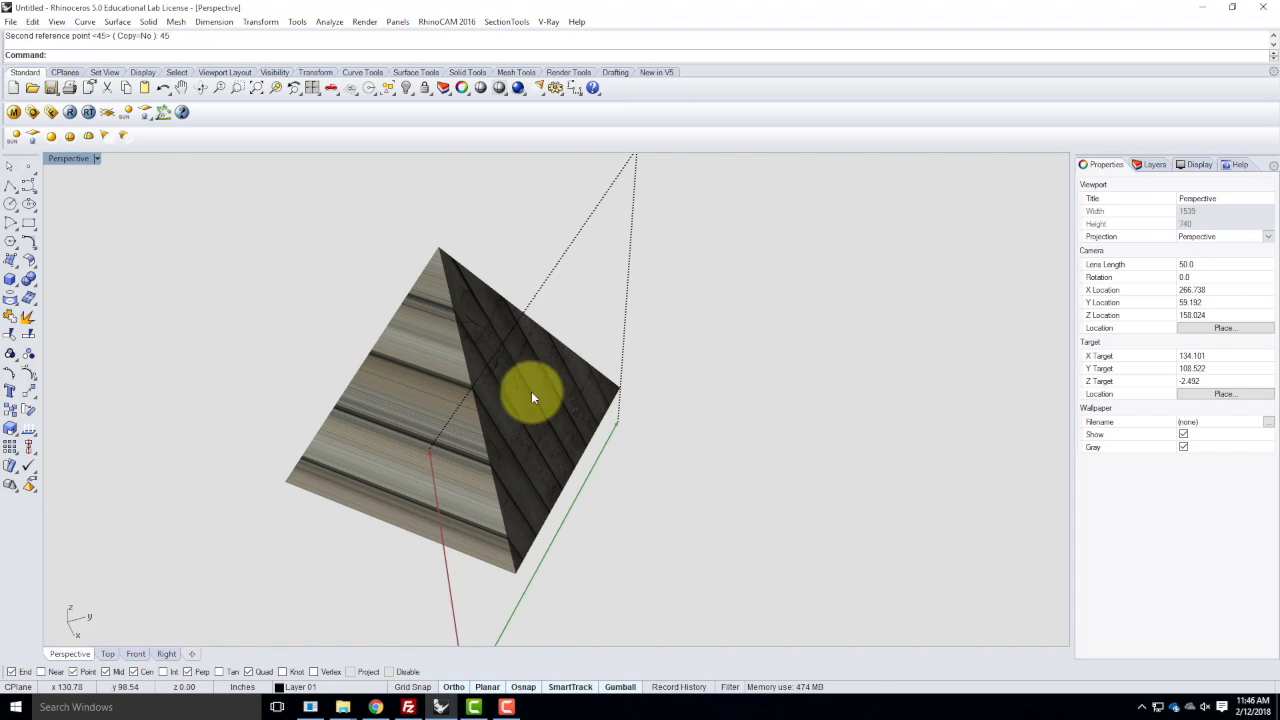
- Hide the planar mapping widget and delete the pyramid's planar mapping
left_click(574, 256)
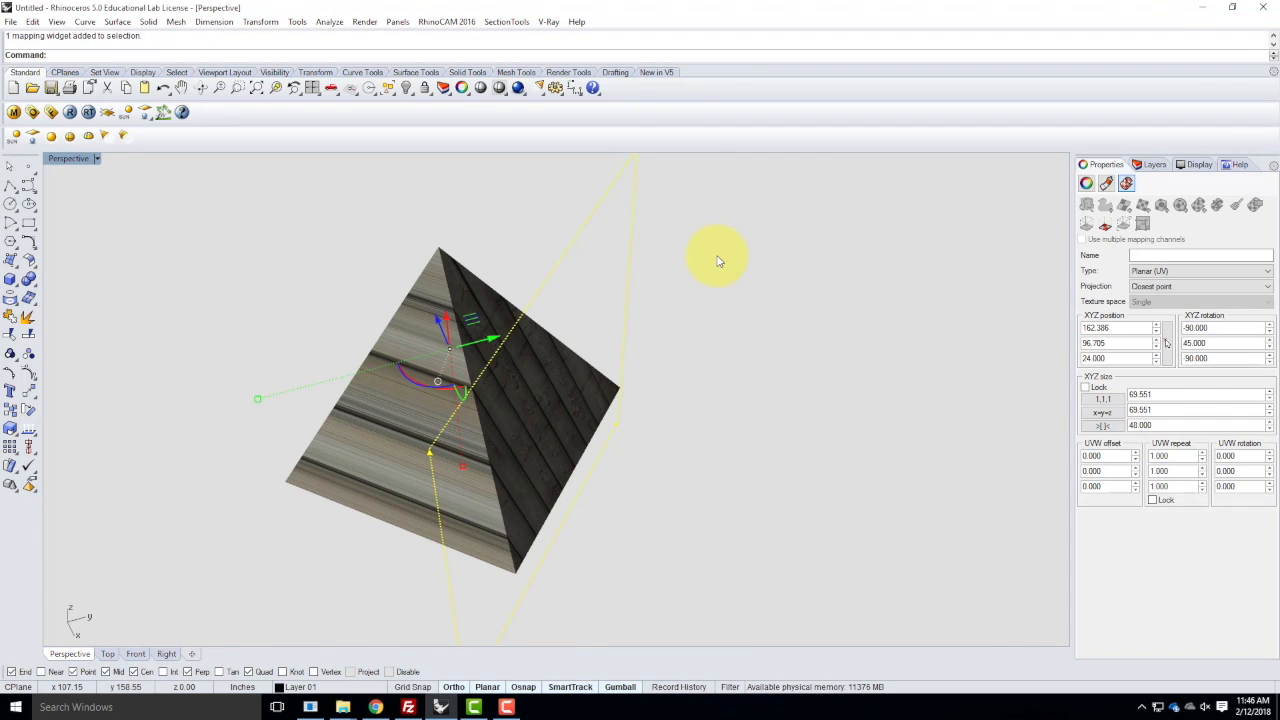
left_click(1088, 223)
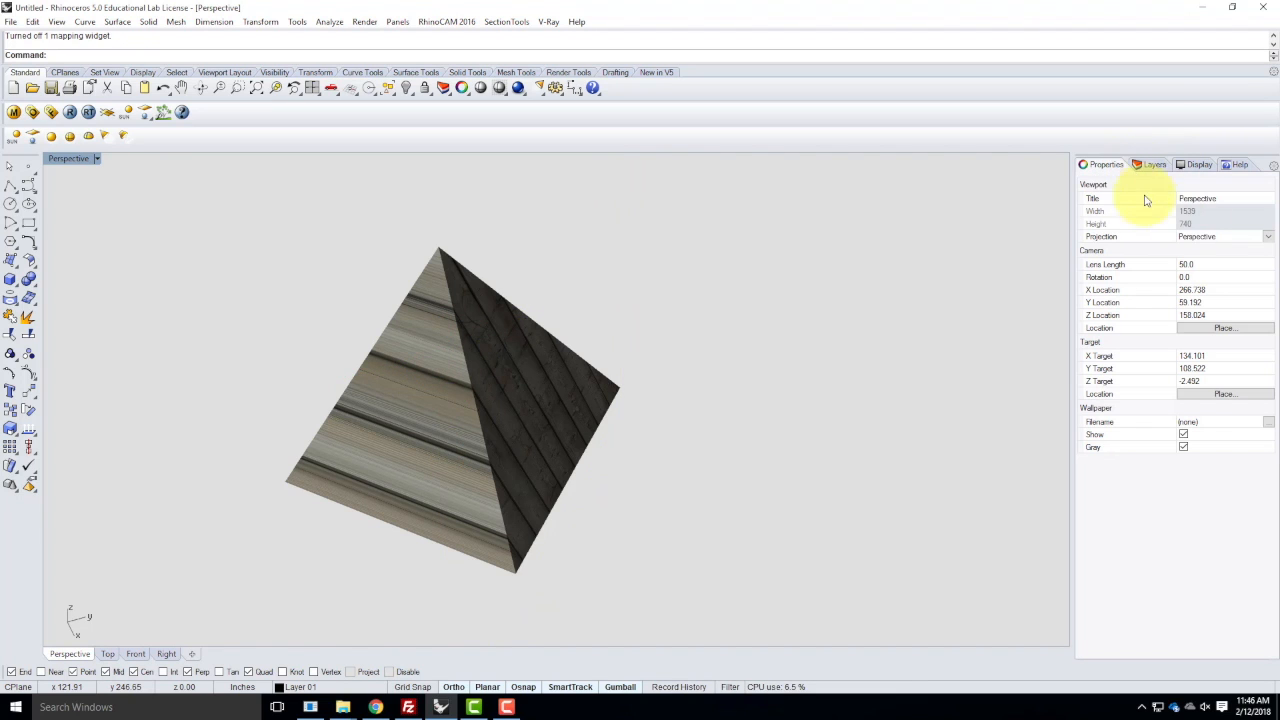
left_click(420, 335)
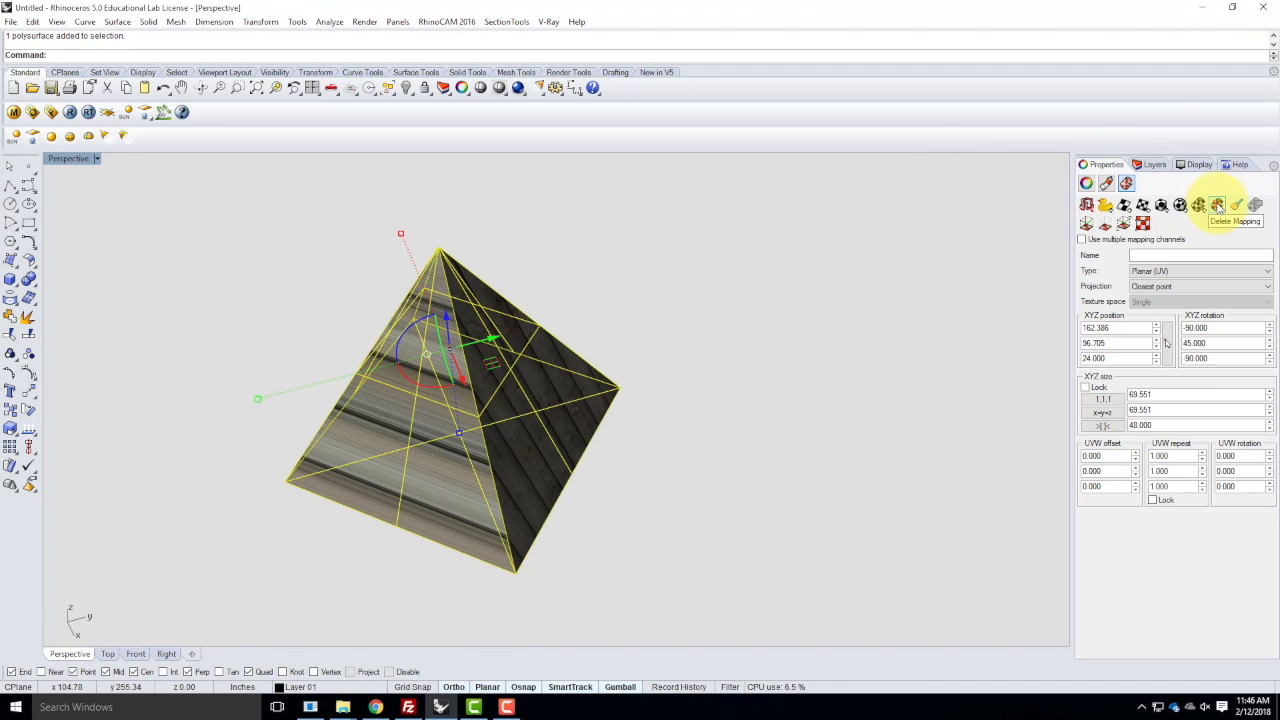
left_click(1214, 205)
left_click(1211, 210)
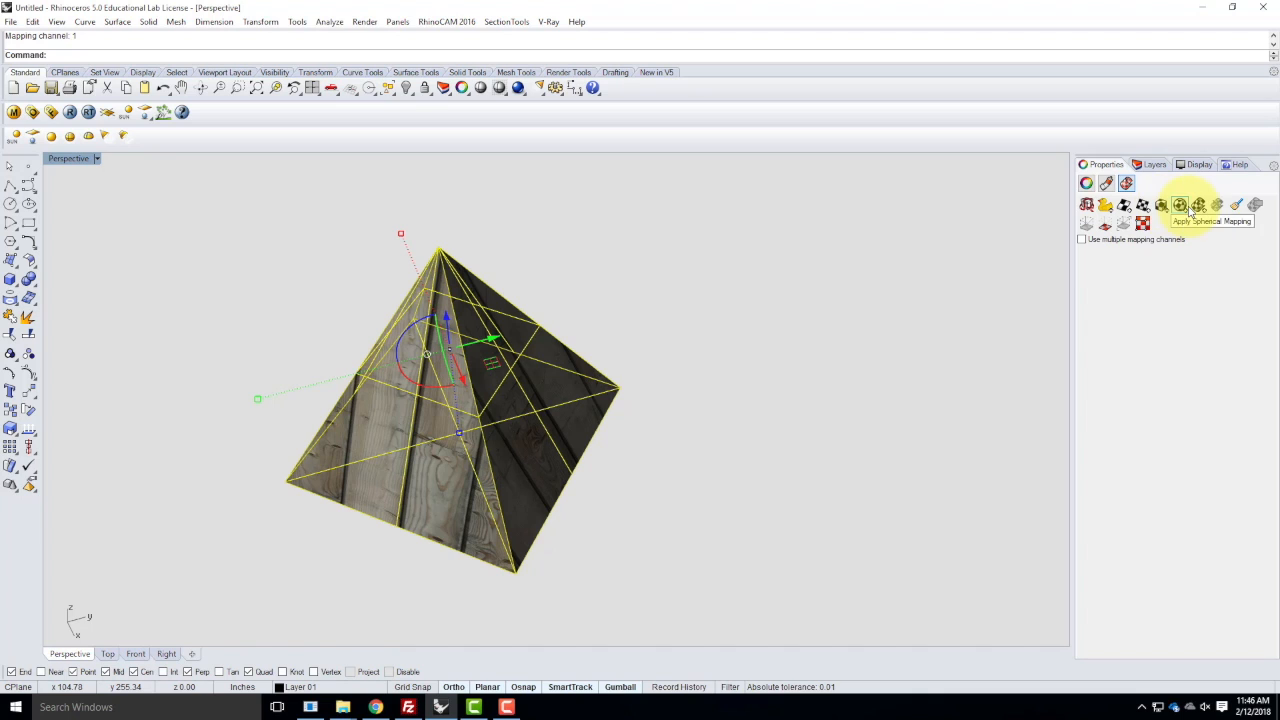
- Apply a capped cylindrical mapping to the pyramid from its bounding box in World coordinates
left_click(1199, 206)
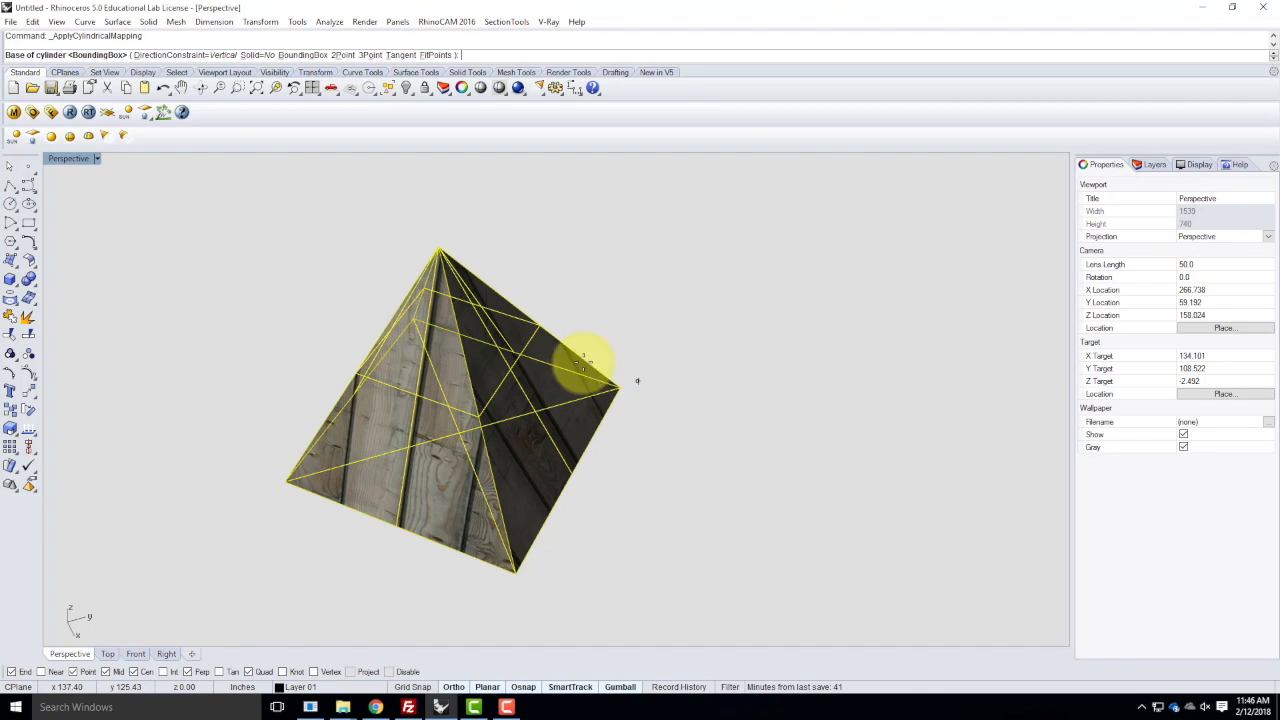
key("Return")
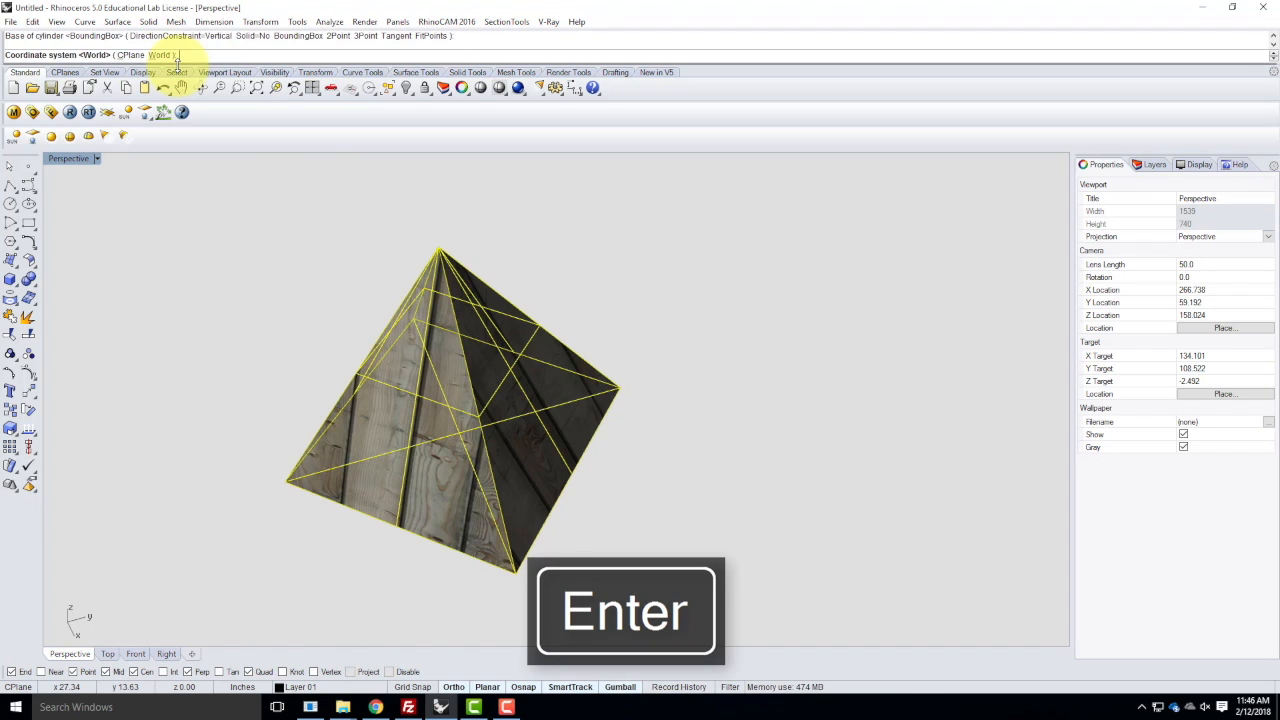
key("Return")
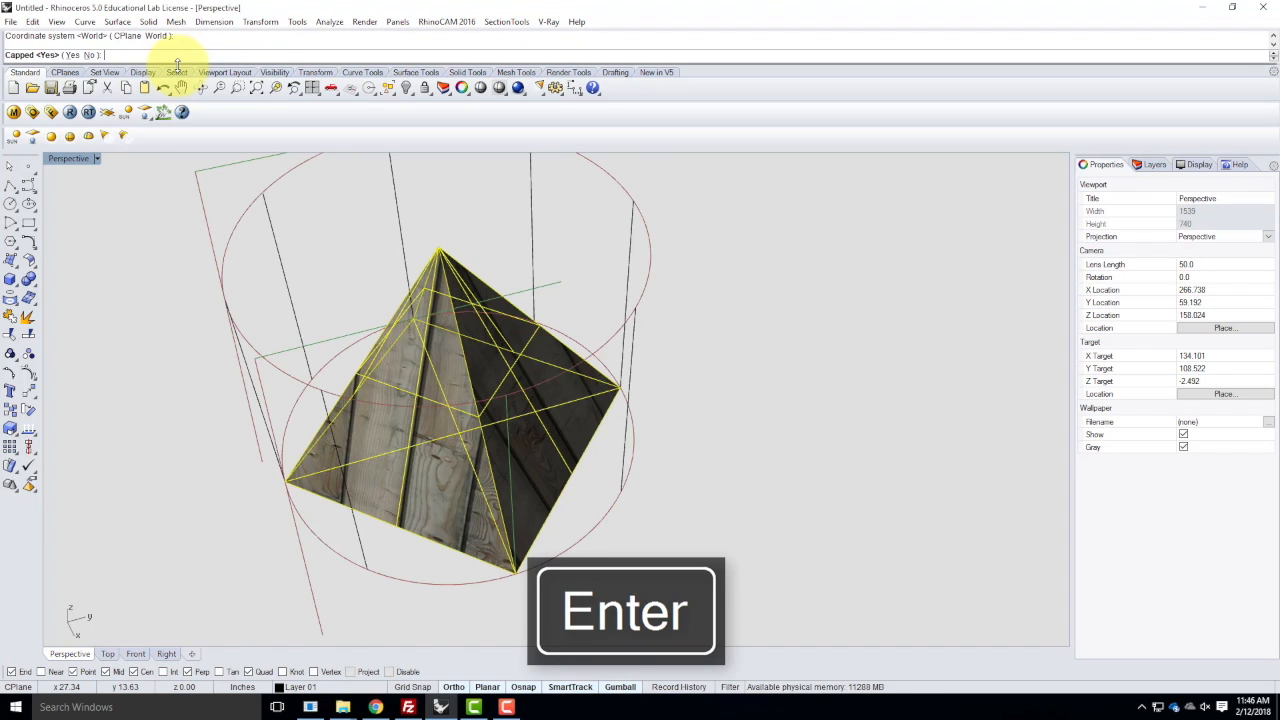
type("y")
key("Return")
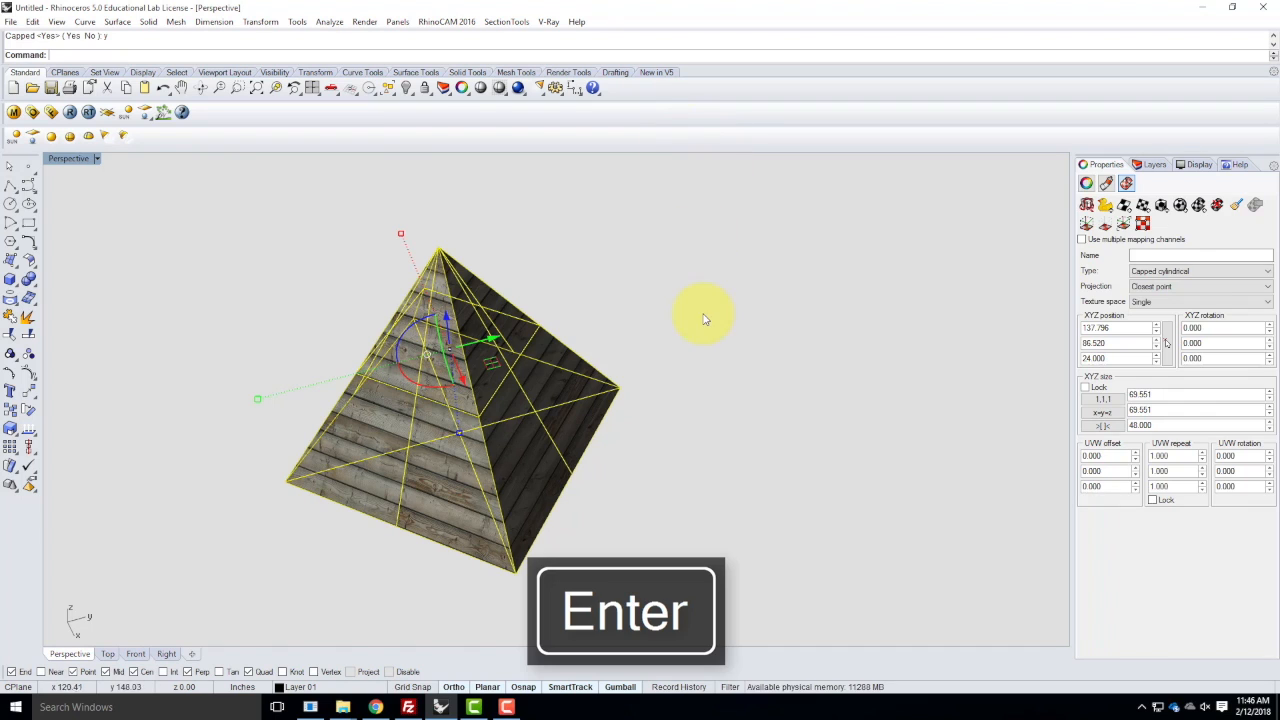
- Examine the plank direction on the pyramid's faces and delete its cylindrical mapping
right_click_drag(855, 348, 424, 330)
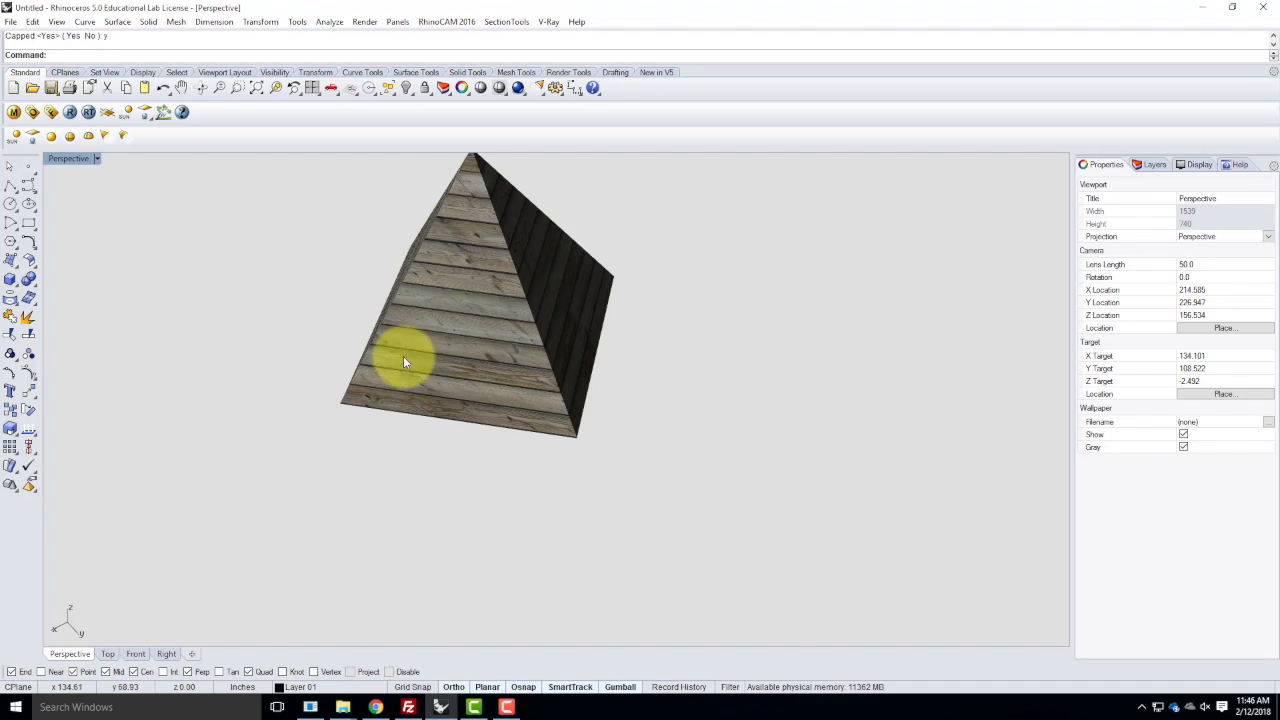
scroll(424, 330, "down", 5)
scroll(436, 340, "up", 3)
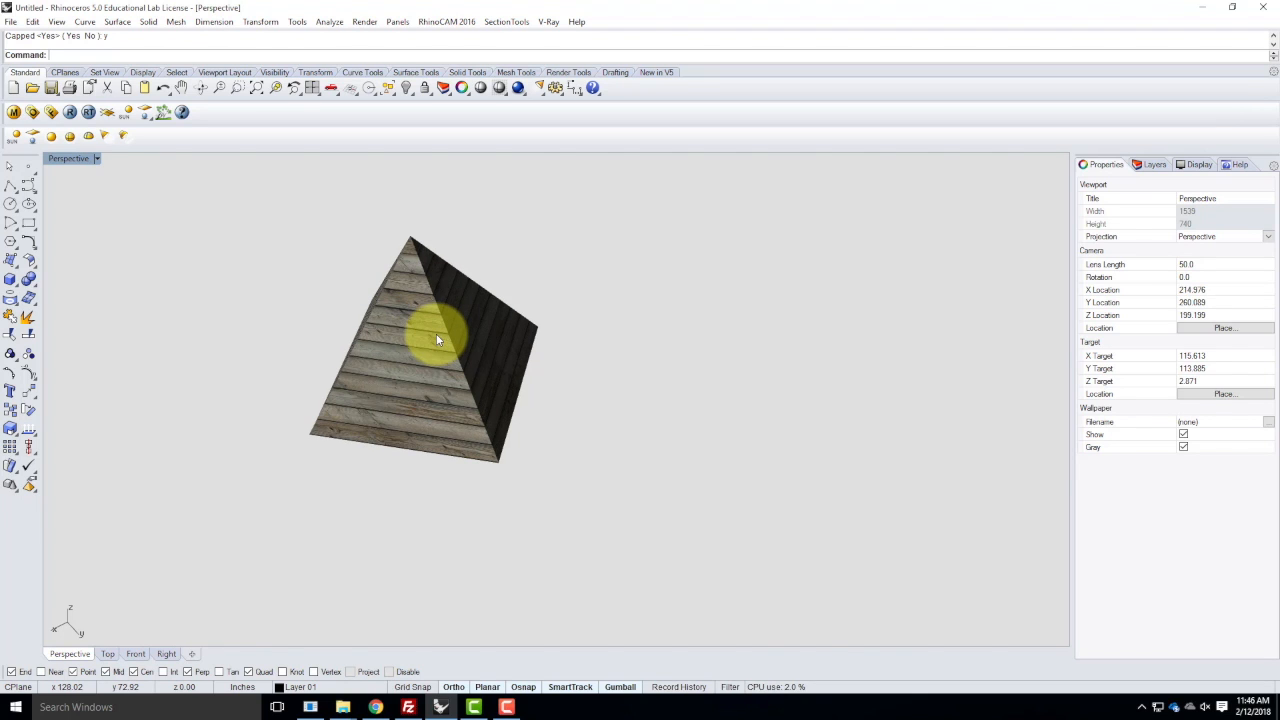
left_click(436, 340)
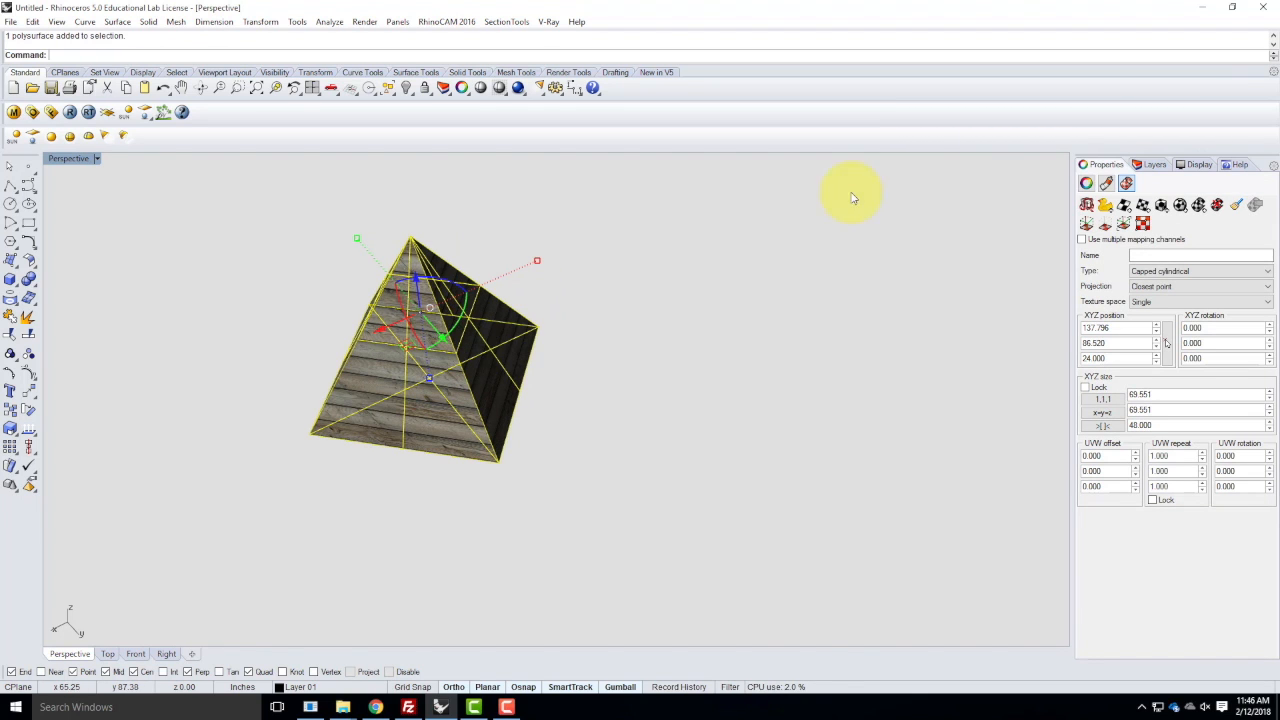
left_click(1217, 205)
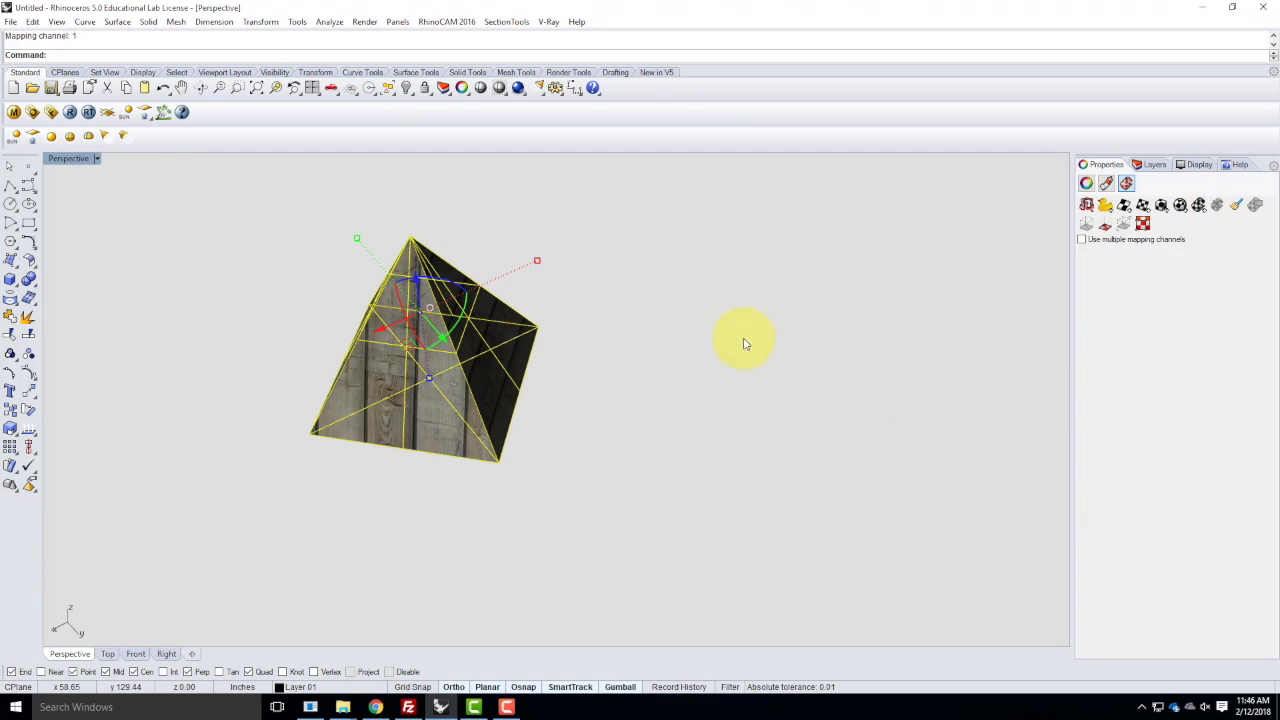
- Unwrap the pyramid using three base edges and one sloping edge as seams, and deselect it
left_click(1088, 206)
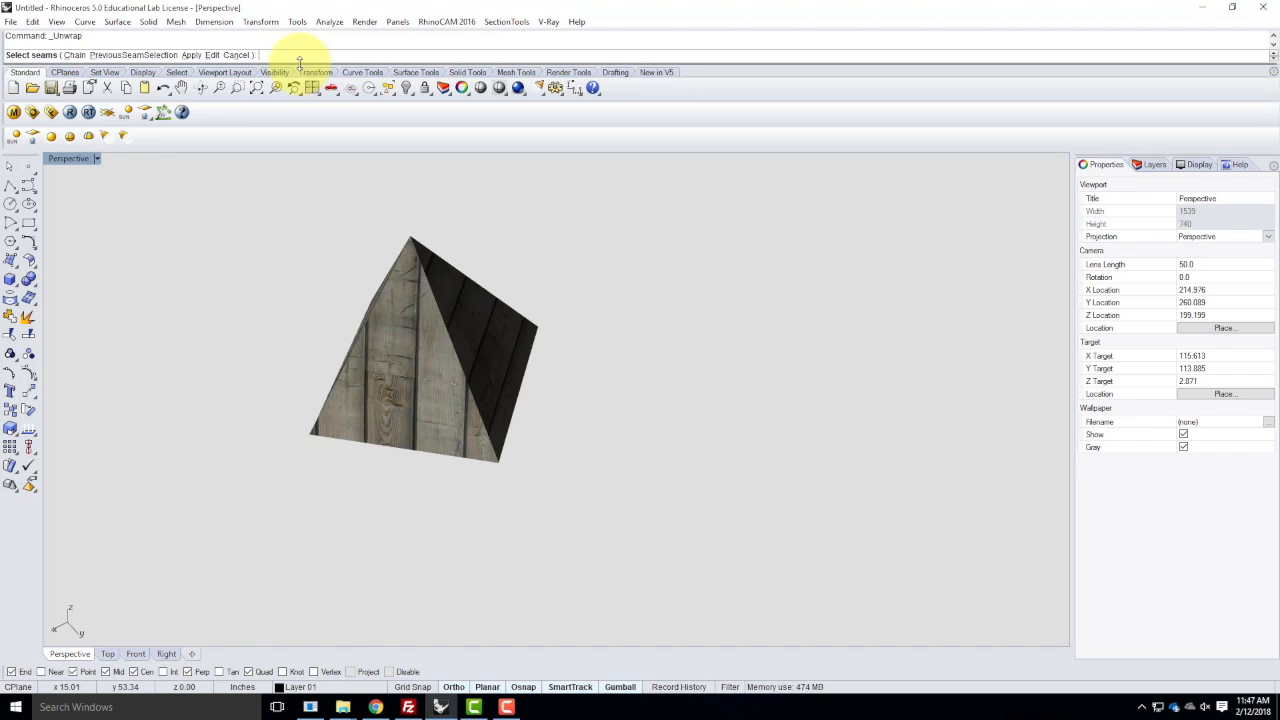
left_click(438, 316)
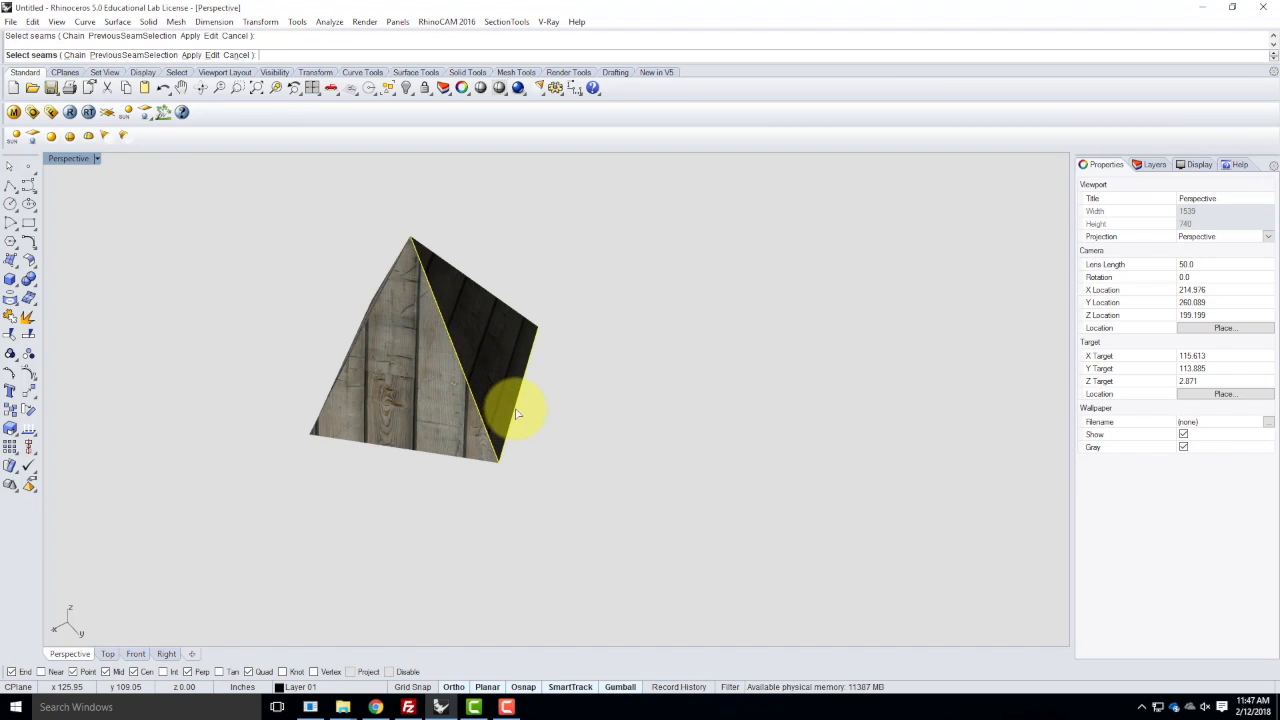
right_click_drag(609, 330, 491, 358)
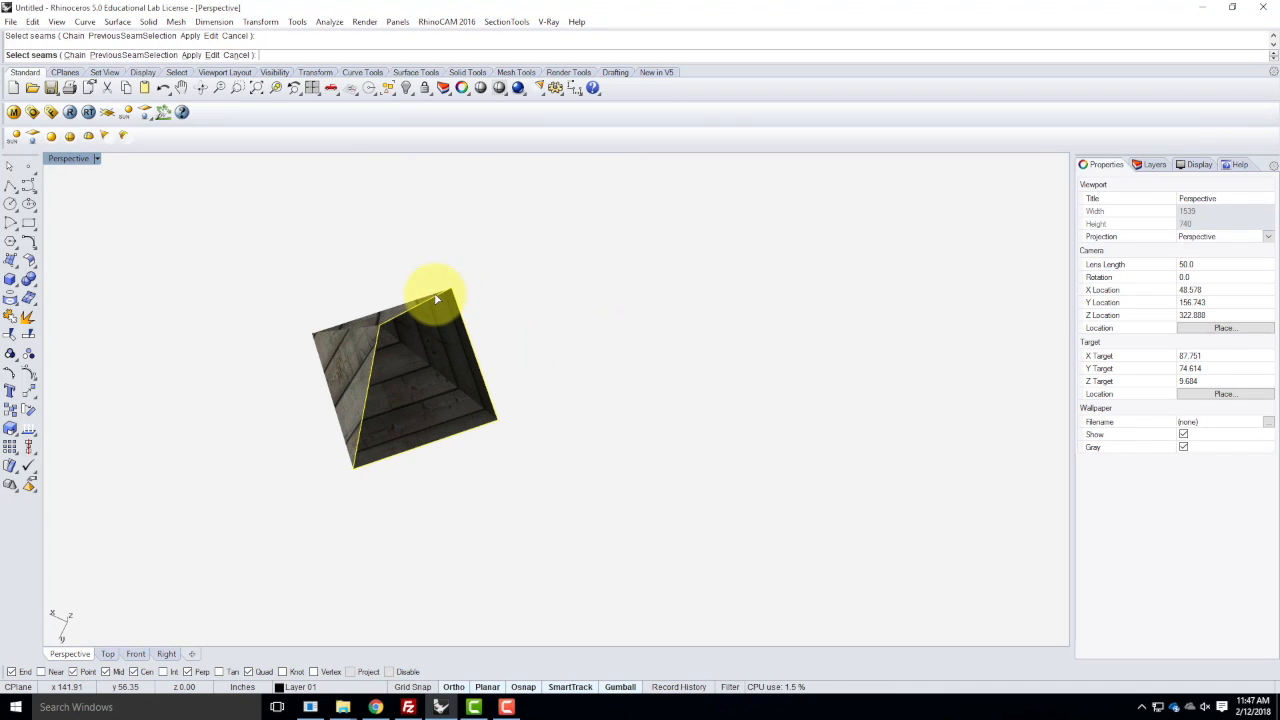
left_click(427, 306)
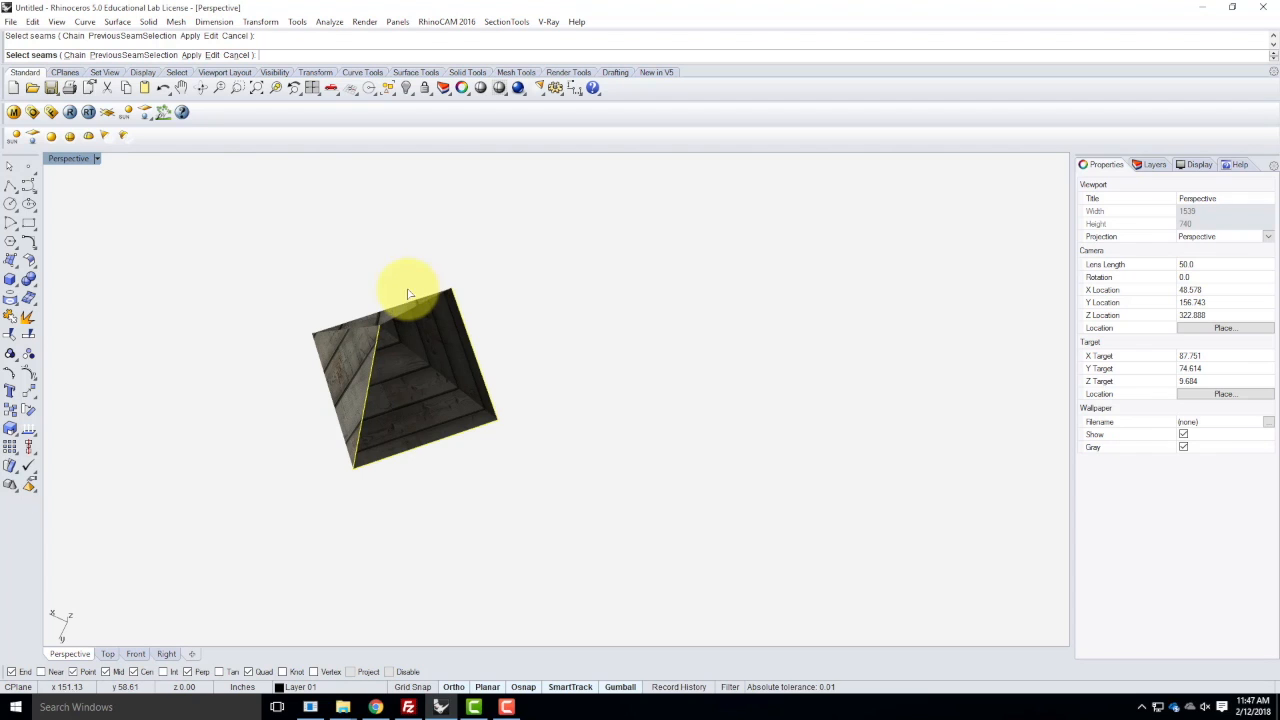
right_click_drag(403, 307, 522, 413)
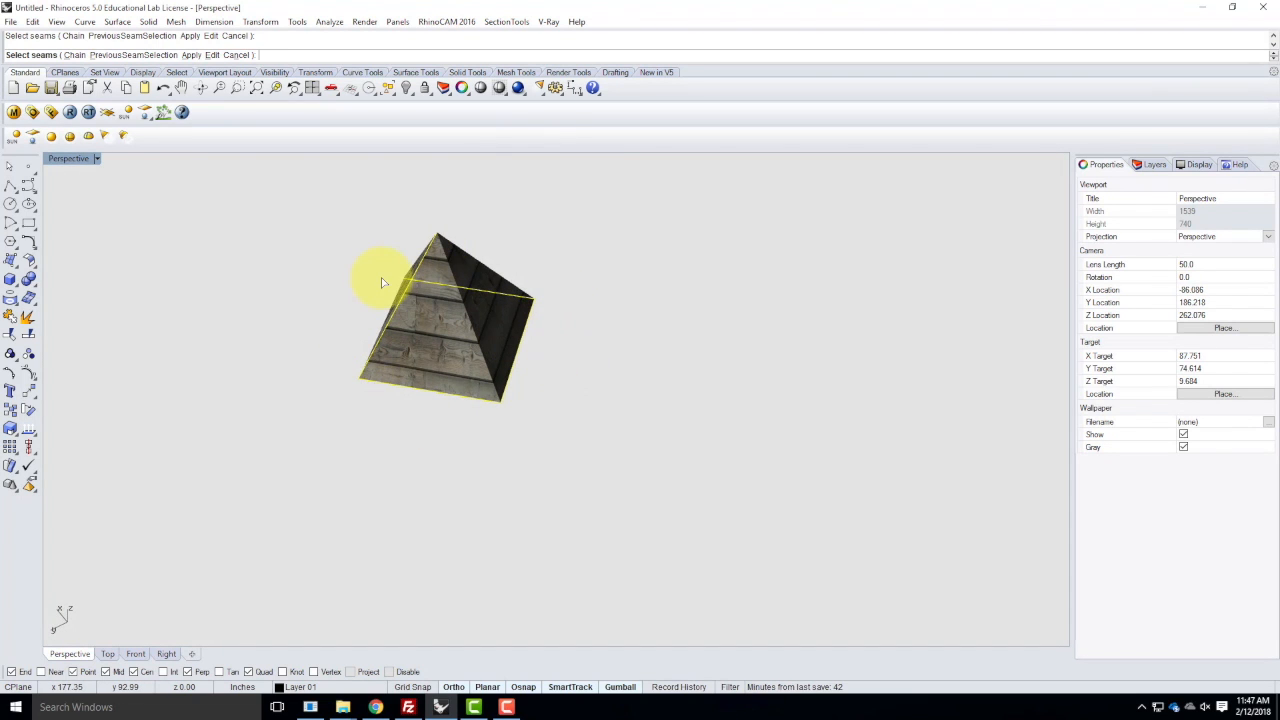
right_click_drag(349, 312, 609, 309)
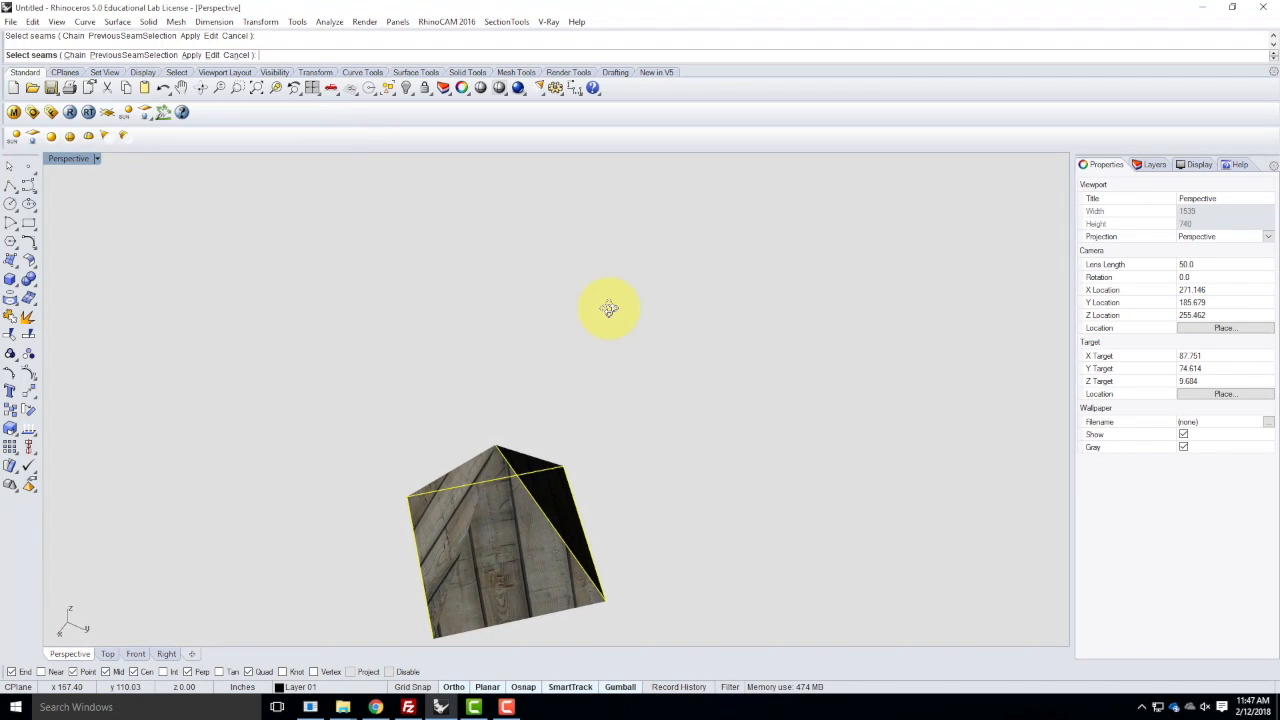
key("Return")
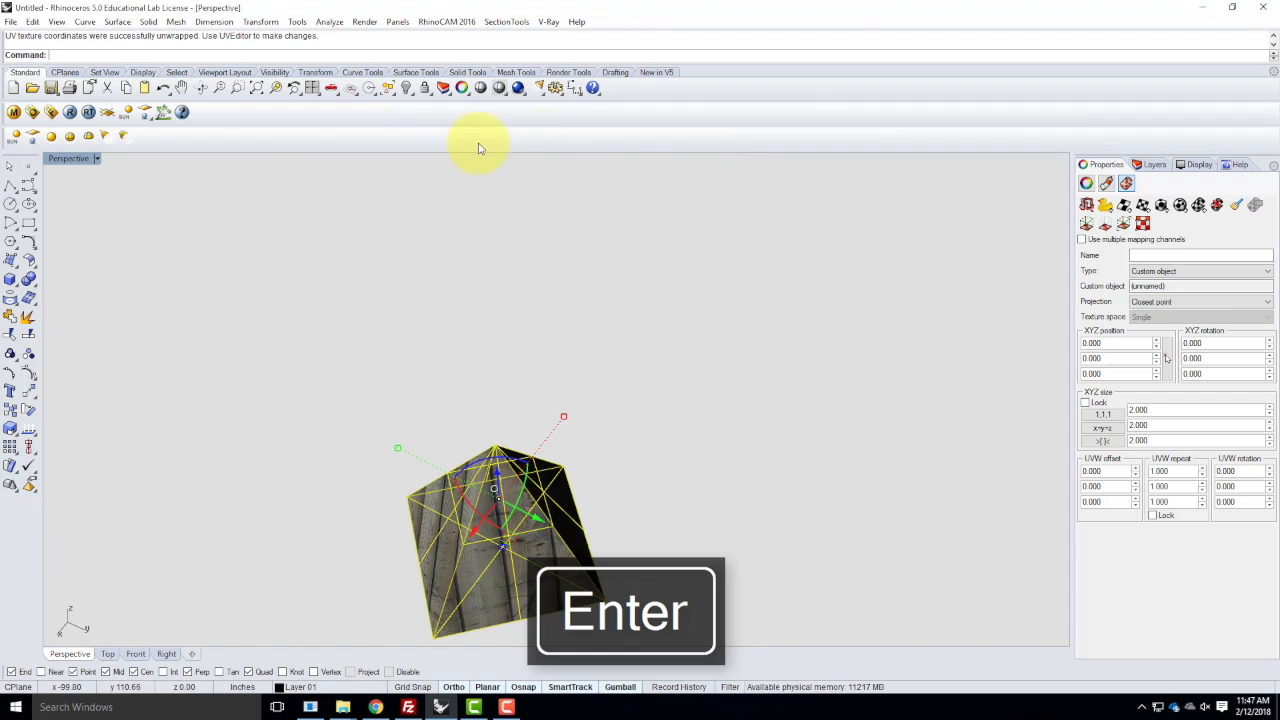
right_click_drag(447, 392, 354, 342)
key("Escape")
- Open the pyramid in the UV Editor and place the UV rectangle on the ground beside it
right_click_drag(680, 336, 613, 271)
right_click_drag(643, 586, 470, 420)
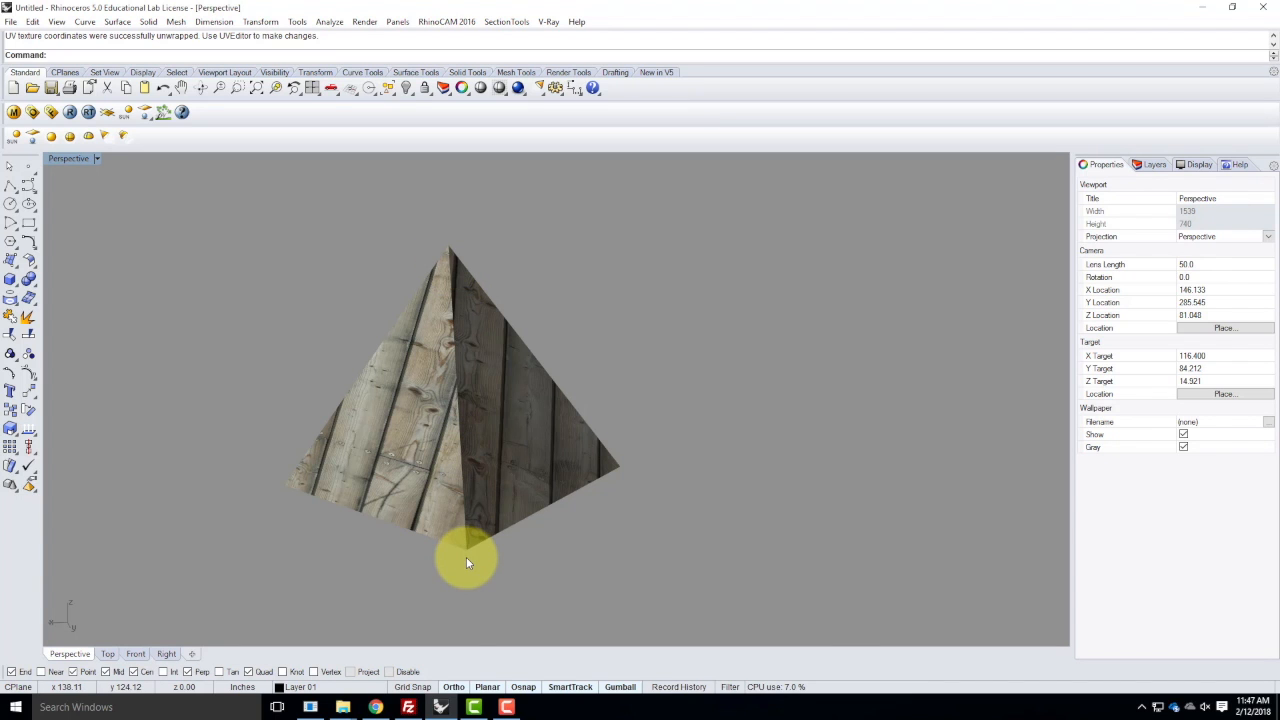
right_click_drag(380, 373, 511, 452)
left_click(525, 425)
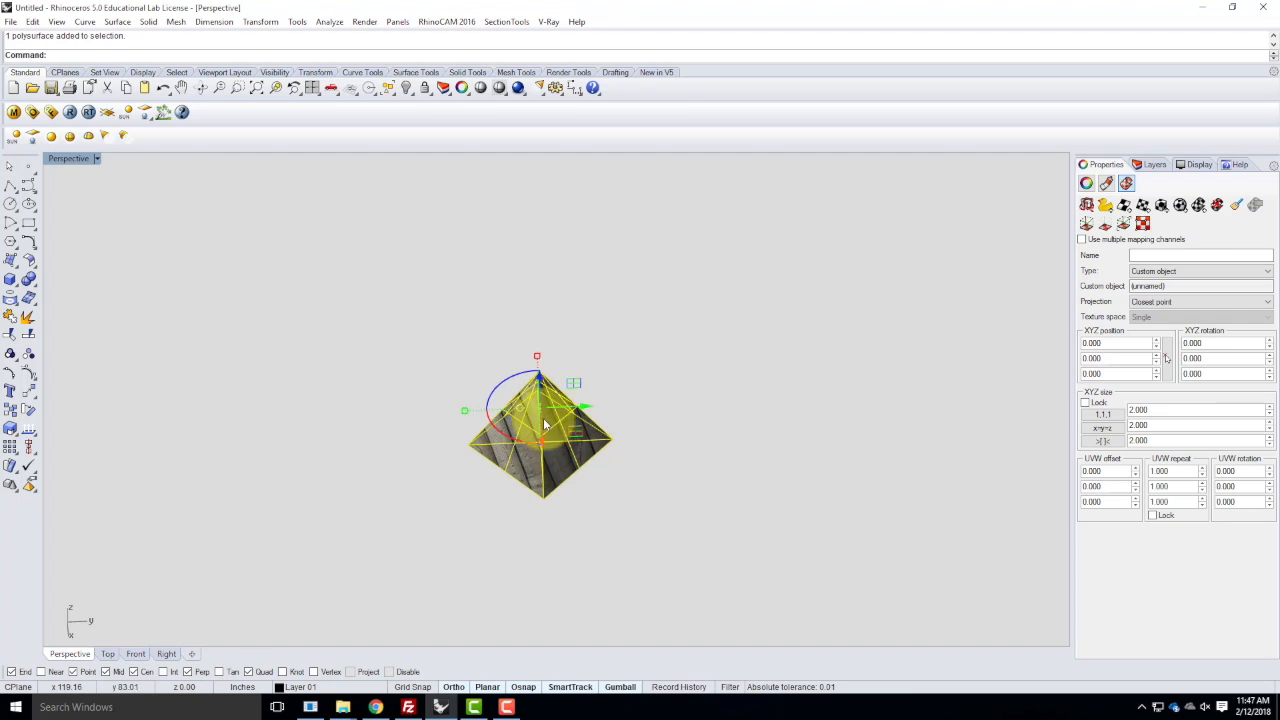
left_click(1145, 223)
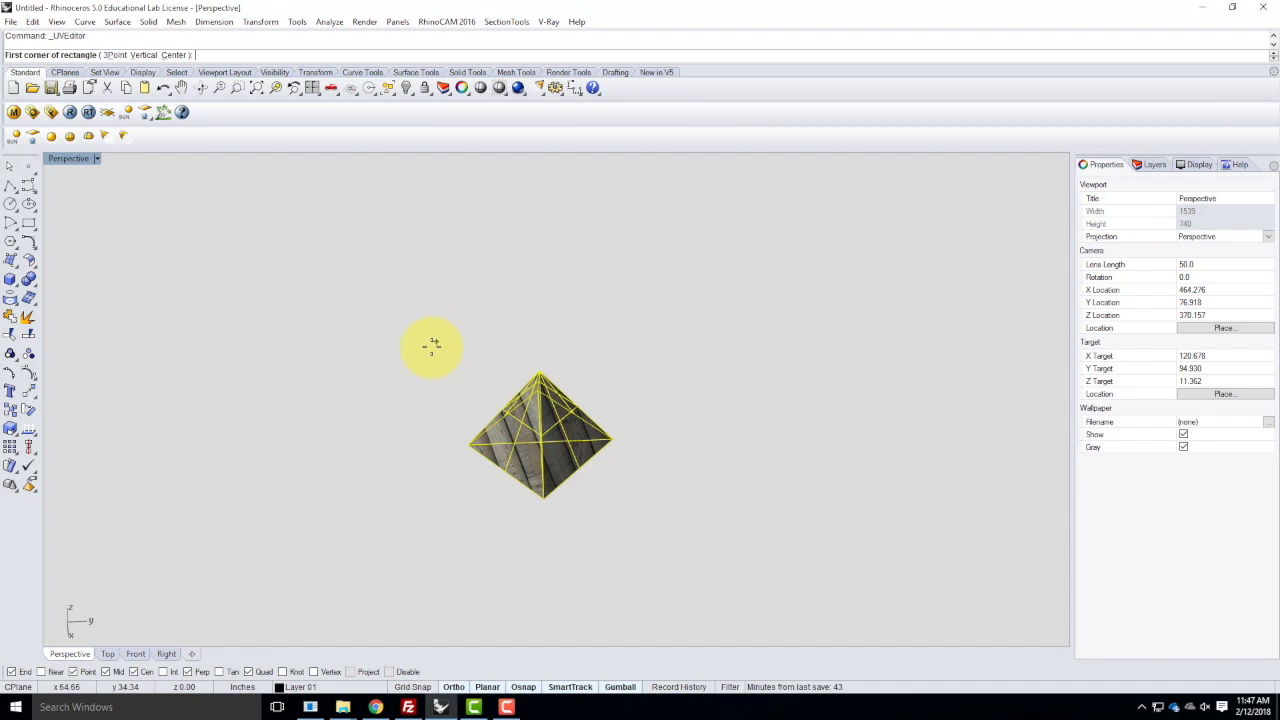
scroll(436, 342, "down", 5)
left_click(608, 228)
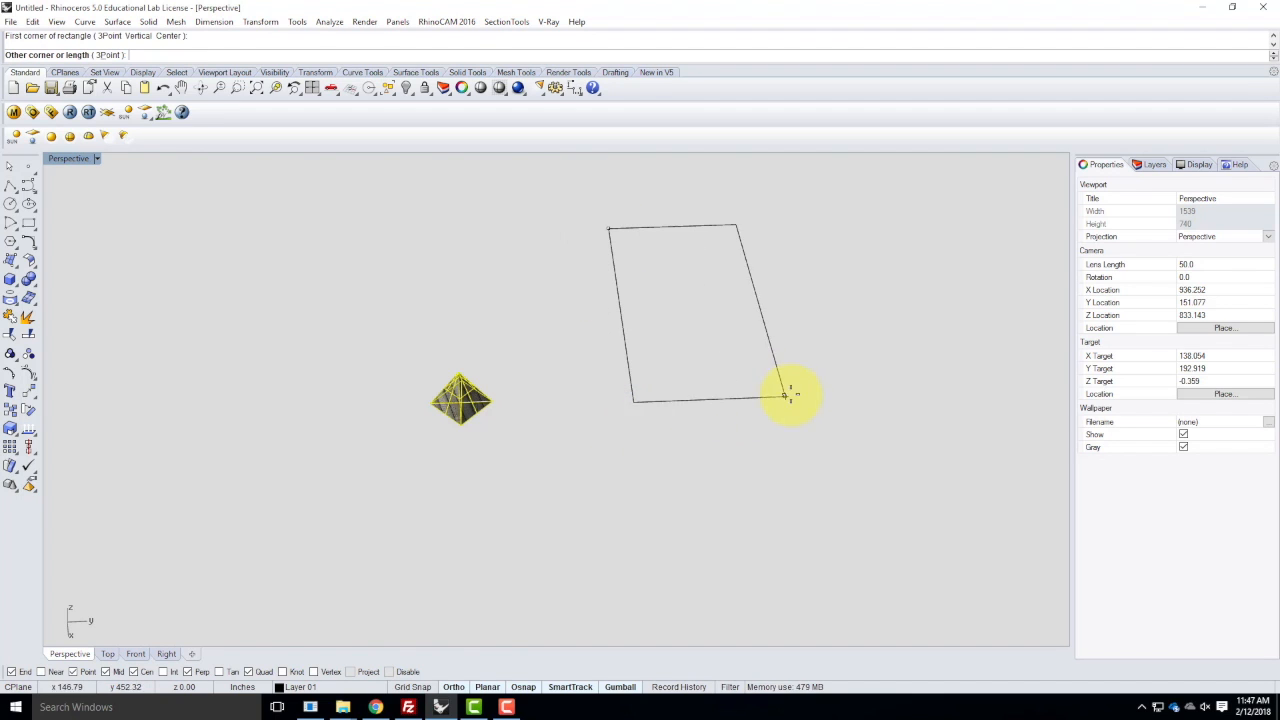
left_click(927, 408)
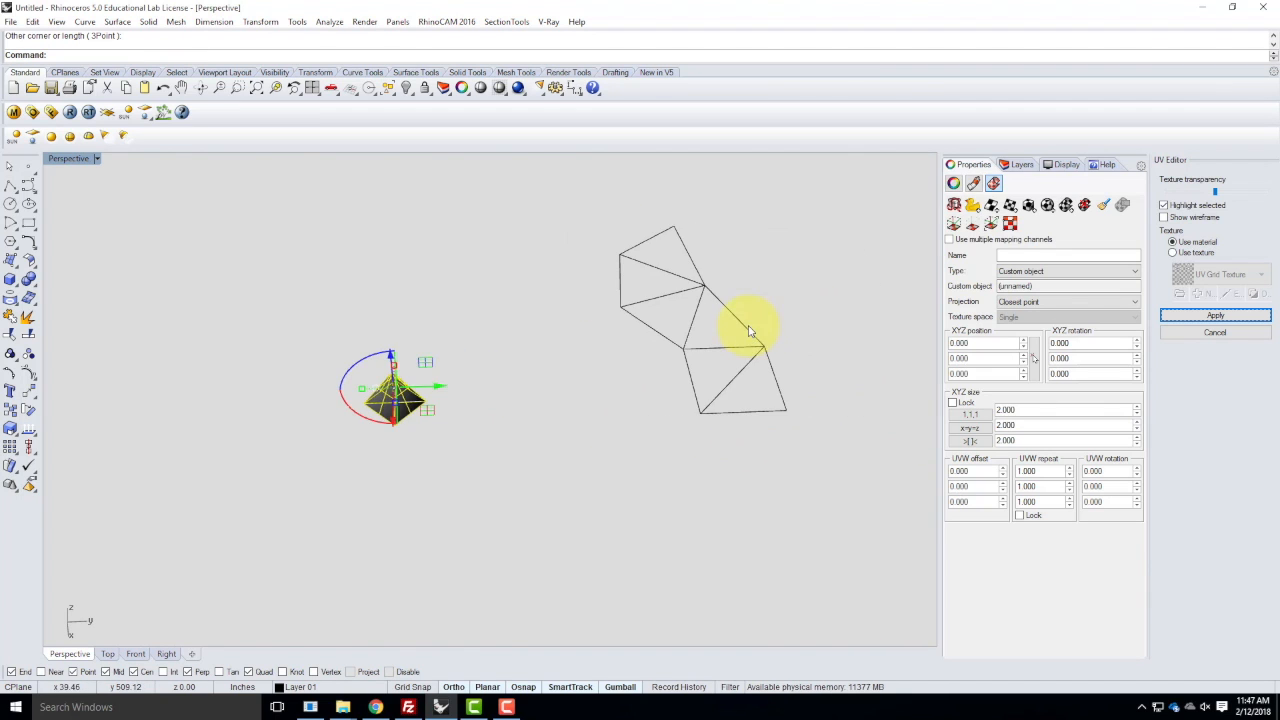
- Turn off the Environment layer and highlight the unwrapped UV mesh to see its matching faces on the pyramid
left_click(1020, 164)
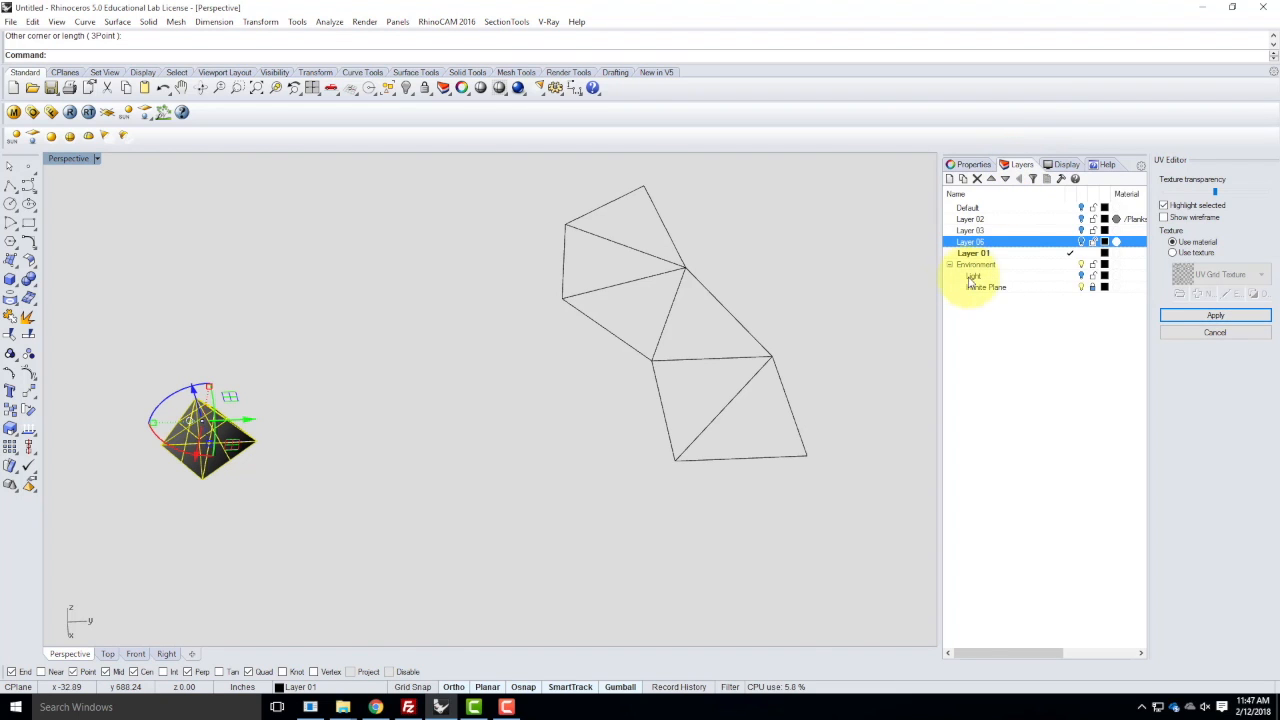
left_click(1081, 264)
right_click_drag(466, 382, 540, 412)
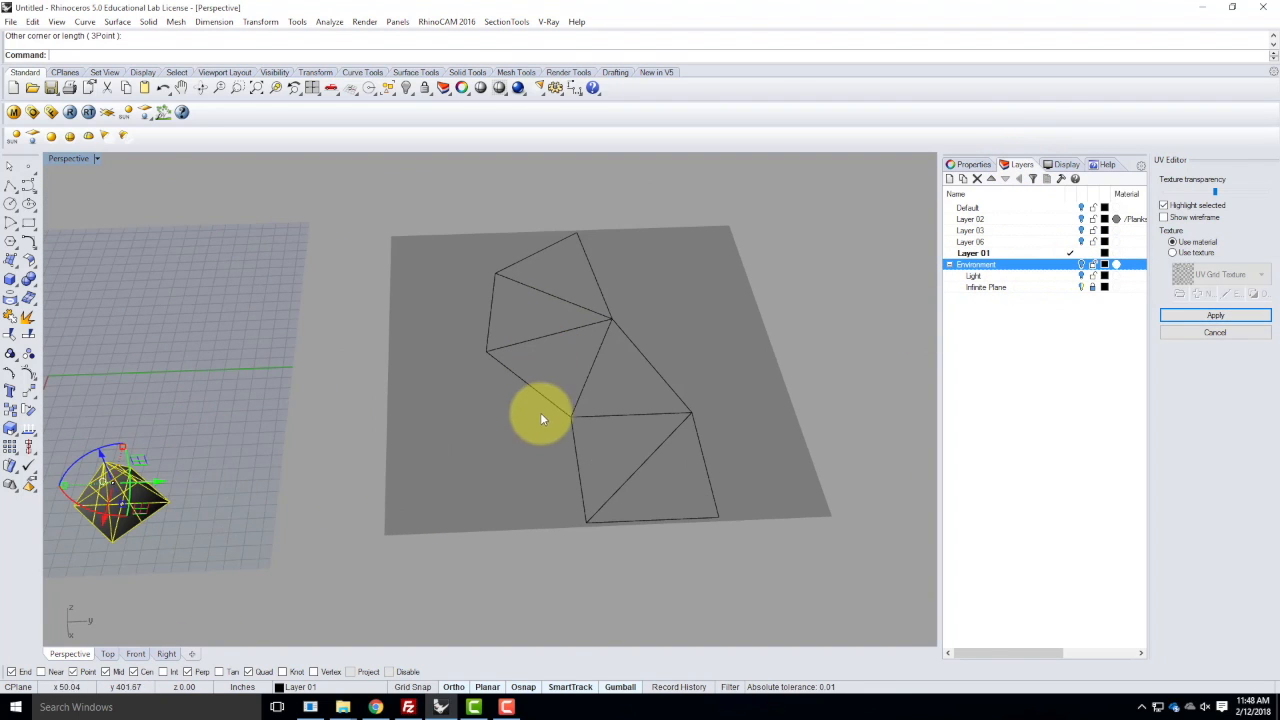
left_click(542, 401)
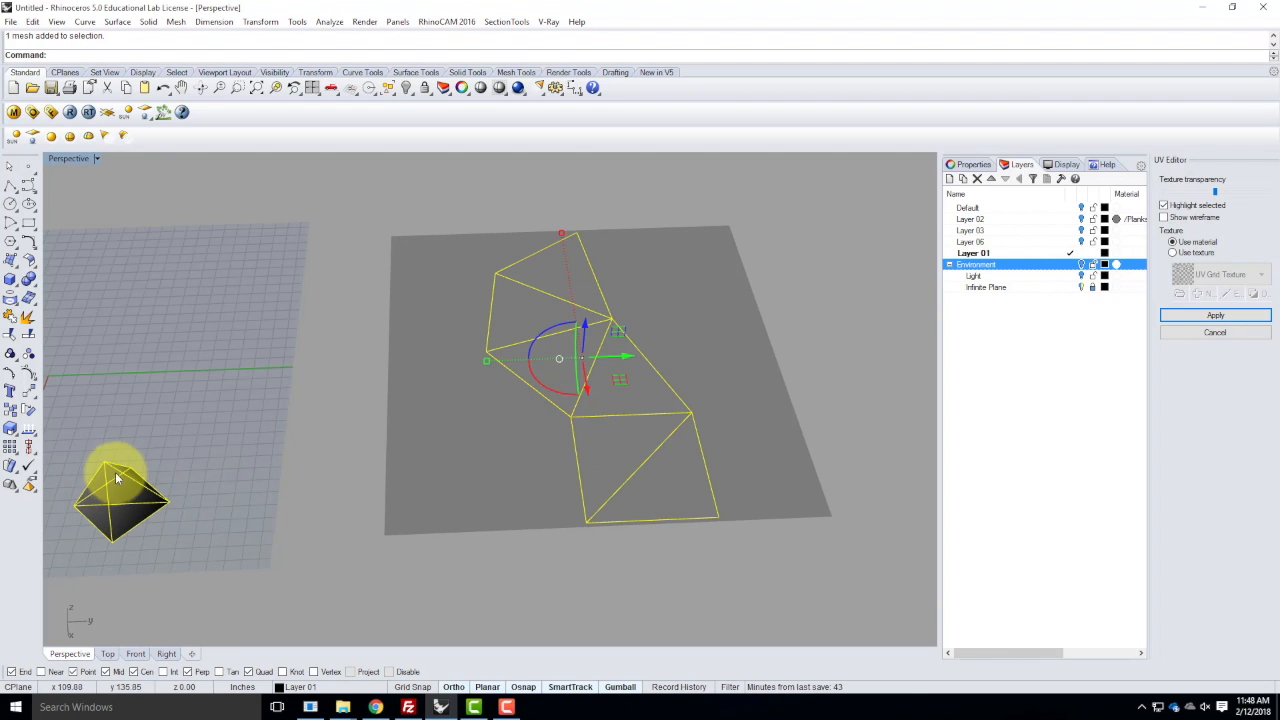
right_click_drag(252, 491, 449, 366)
left_click(519, 402)
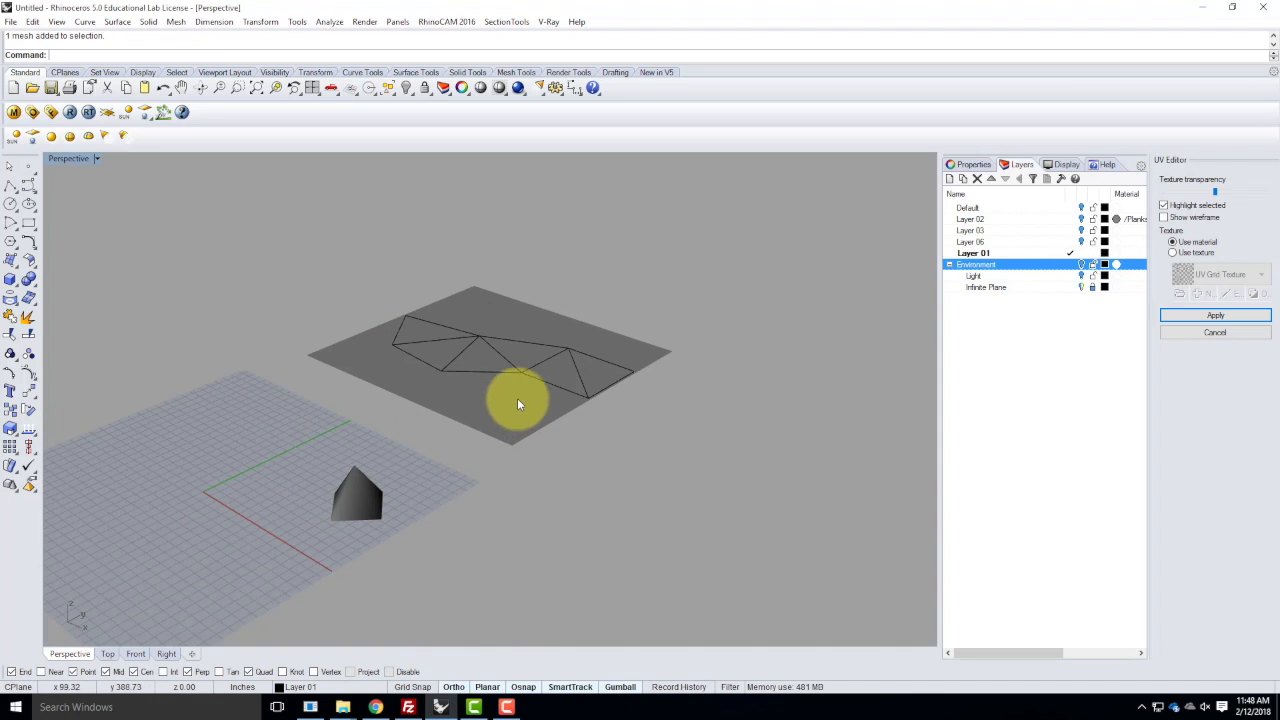
- Display the UV Grid Texture in the UV Editor and compare its numbering on the flattened mesh and the pyramid
left_click(1174, 254)
mouse_move(622, 435)
right_mouse_down()
mouse_move(527, 371)
mouse_move(541, 412)
mouse_move(457, 443)
mouse_move(634, 451)
right_mouse_up()
right_click_drag(514, 463, 680, 466)
right_click_drag(606, 309, 432, 381)
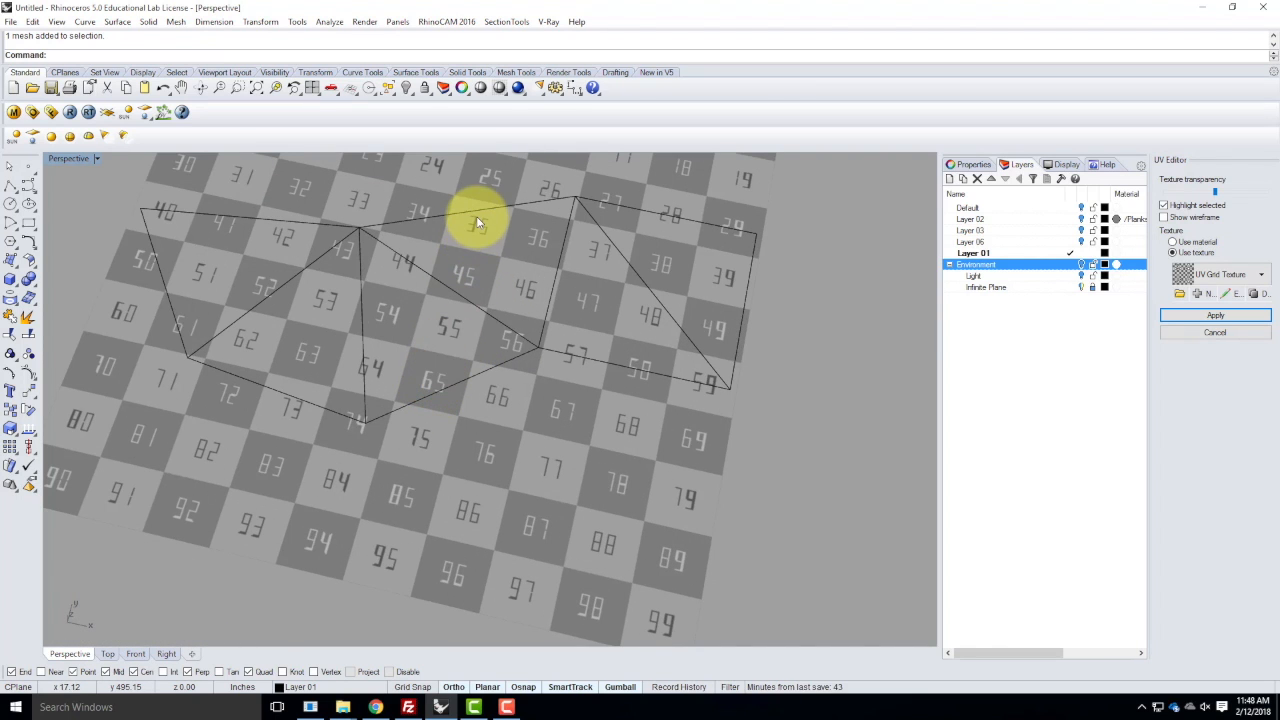
scroll(491, 309, "down", 7)
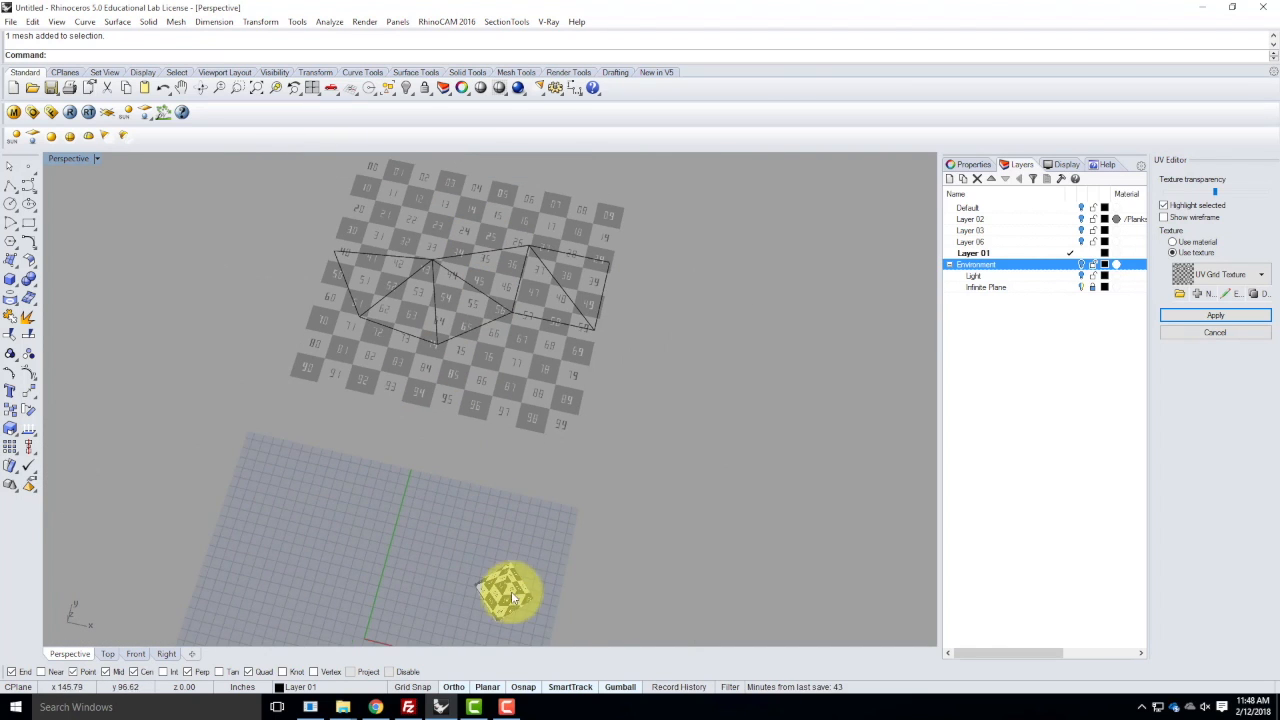
scroll(512, 595, "up", 10)
right_click_drag(532, 614, 451, 586)
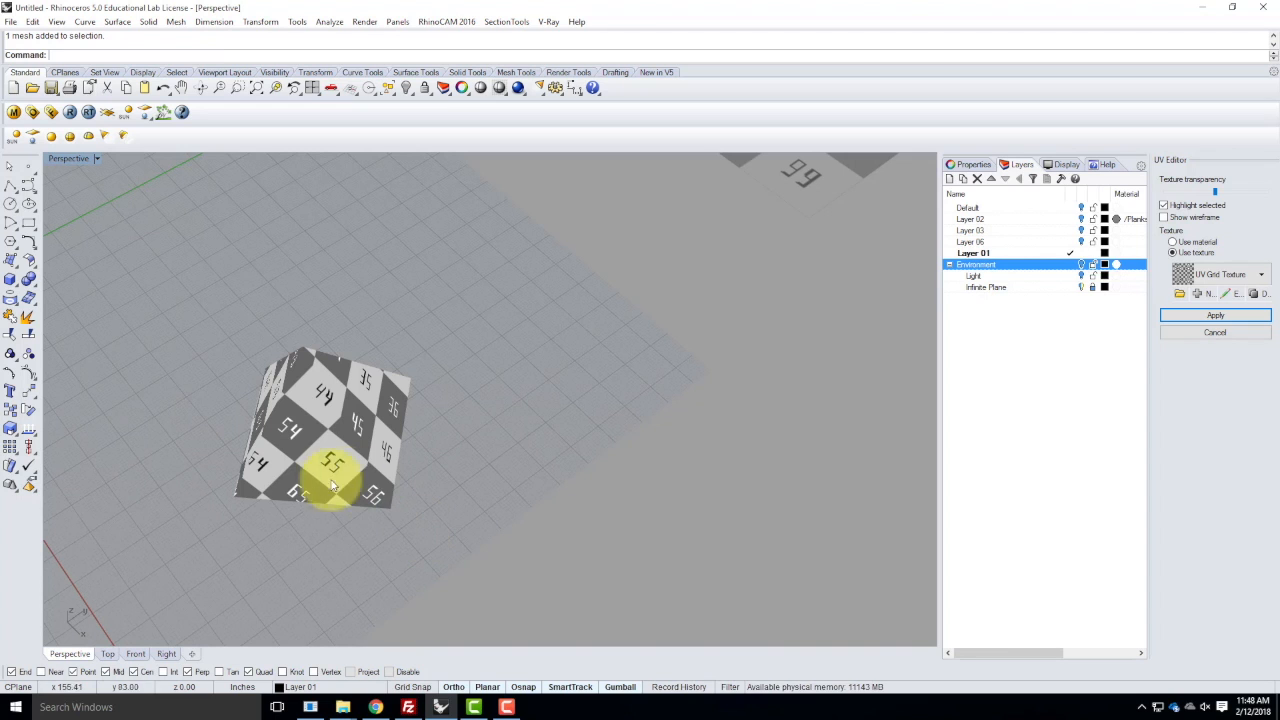
right_click_drag(408, 451, 380, 506)
right_click_drag(714, 323, 603, 360)
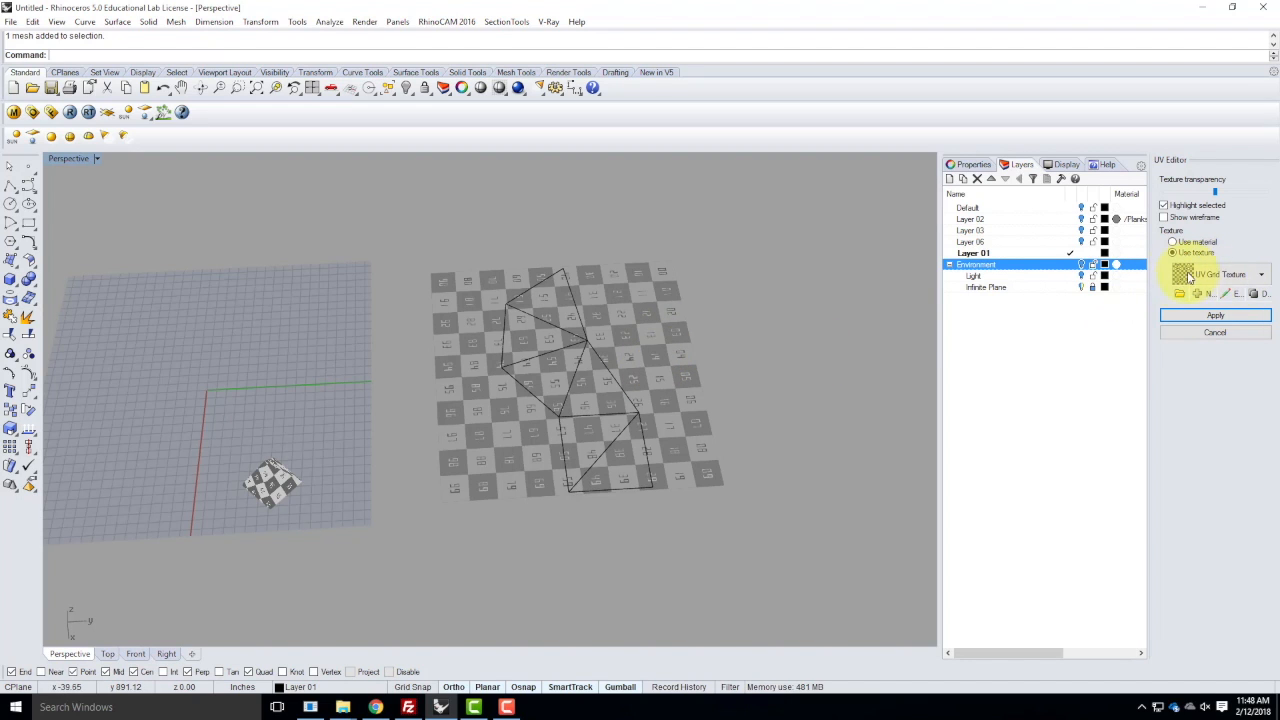
- Start a new Bitmap Texture for the UV Editor and browse to the college's OneDrive folder
left_click(1263, 279)
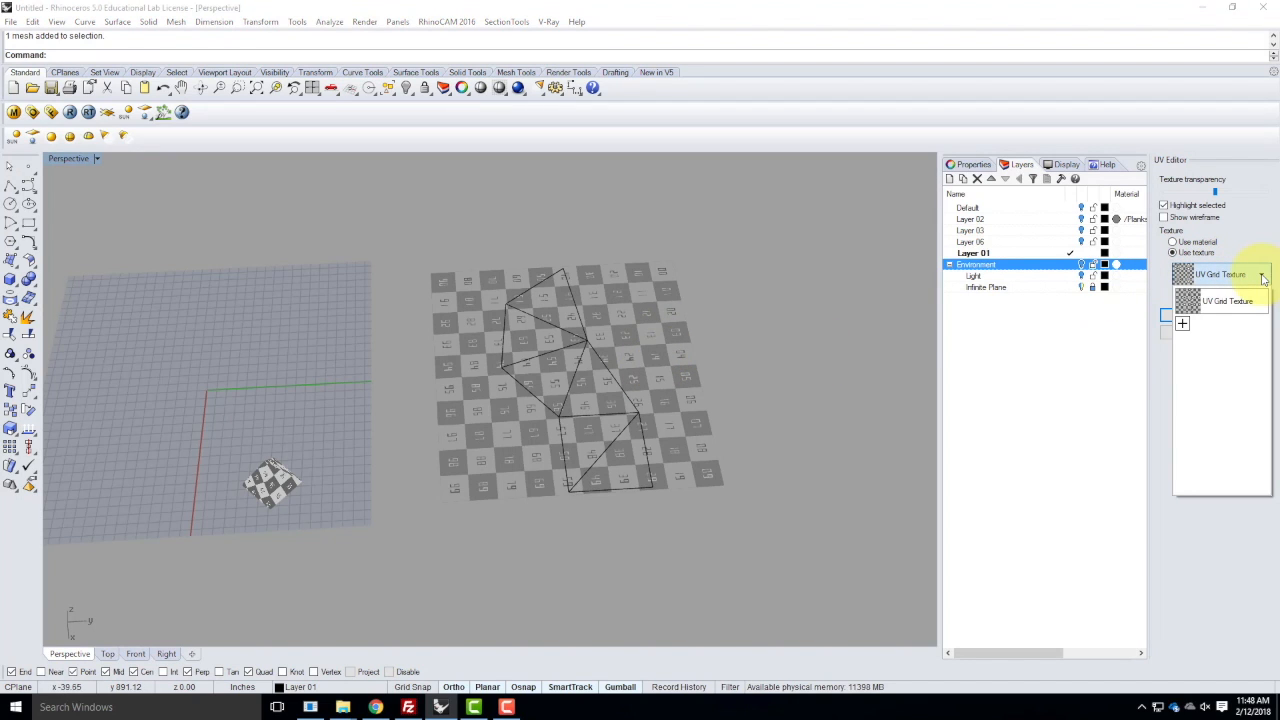
left_click(1182, 325)
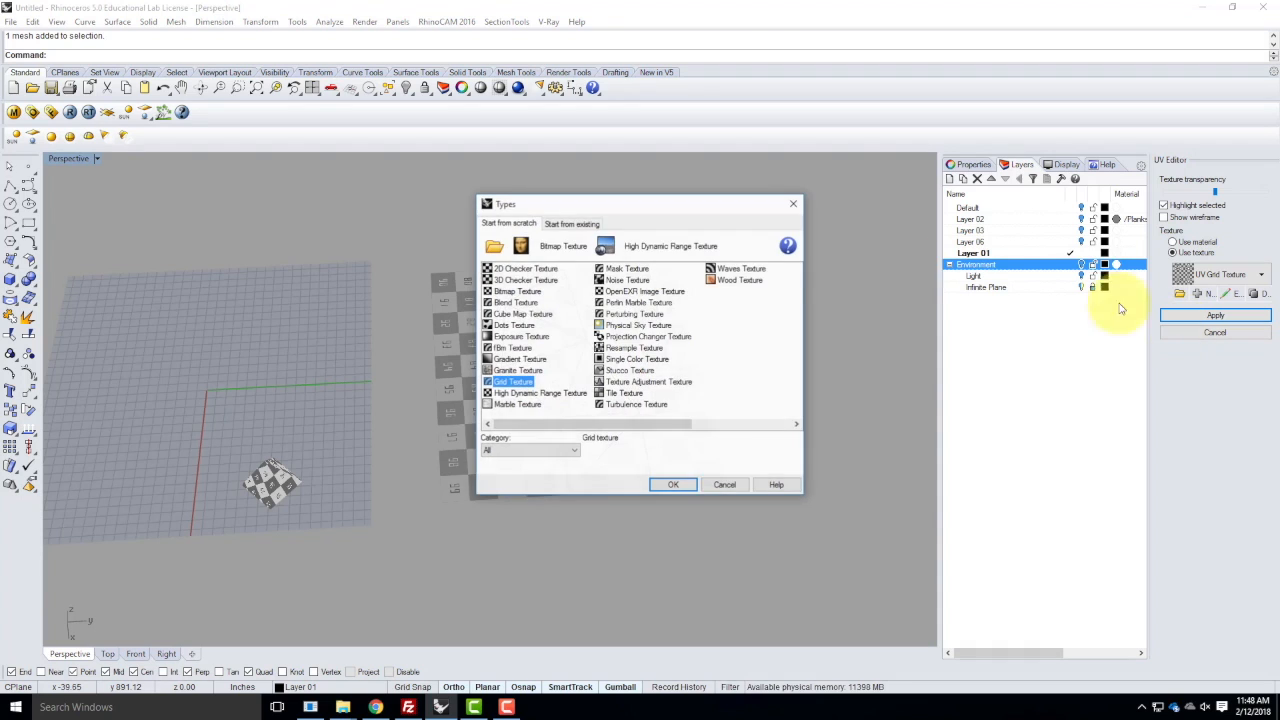
left_click(565, 248)
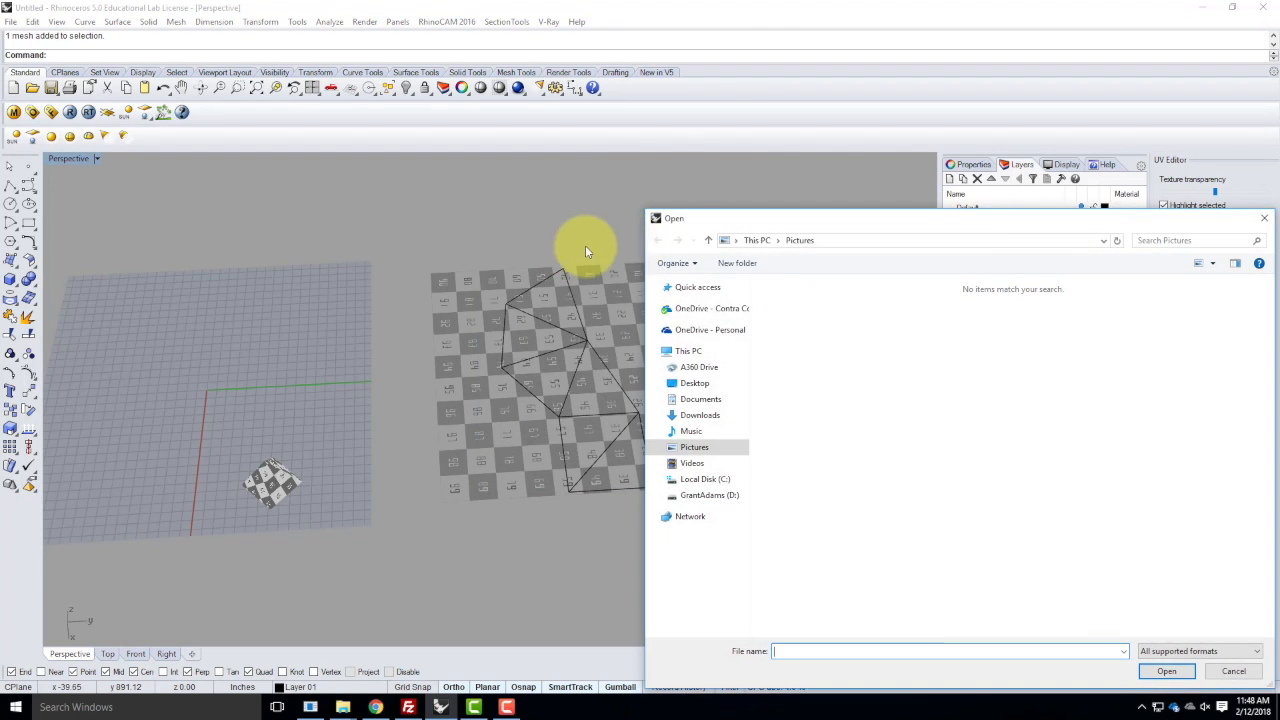
left_click(688, 310)
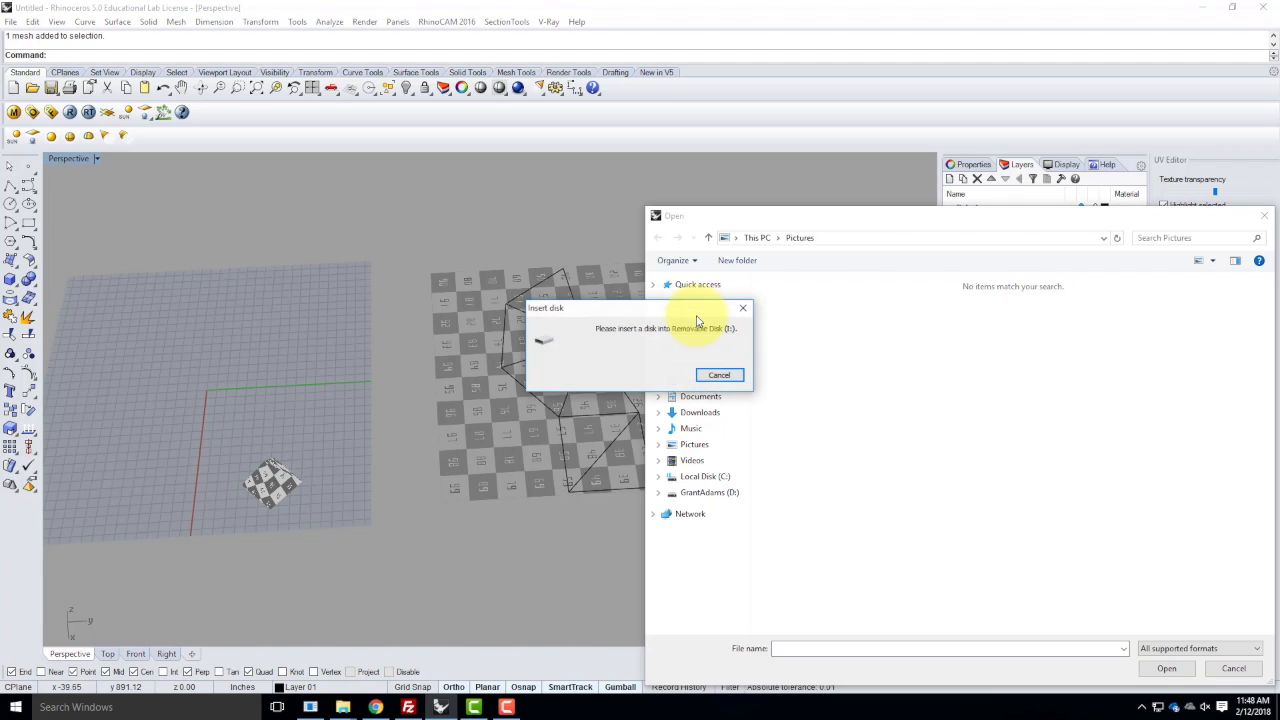
left_click(714, 374)
left_click(719, 308)
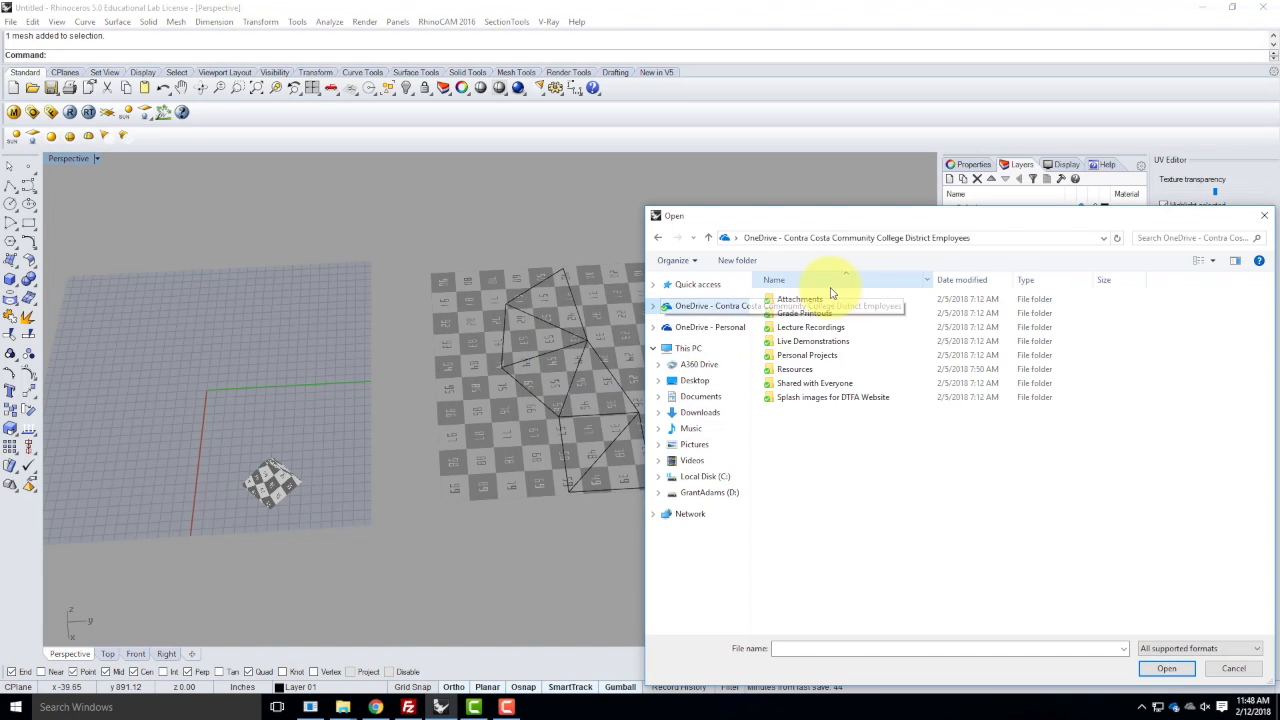
- Load boards+01_d100 from Resources > V-Ray > V-Ray Materials > Siding > Wood > Planks - Rough Wood - Staggered as the UV Editor texture
double_click(810, 370)
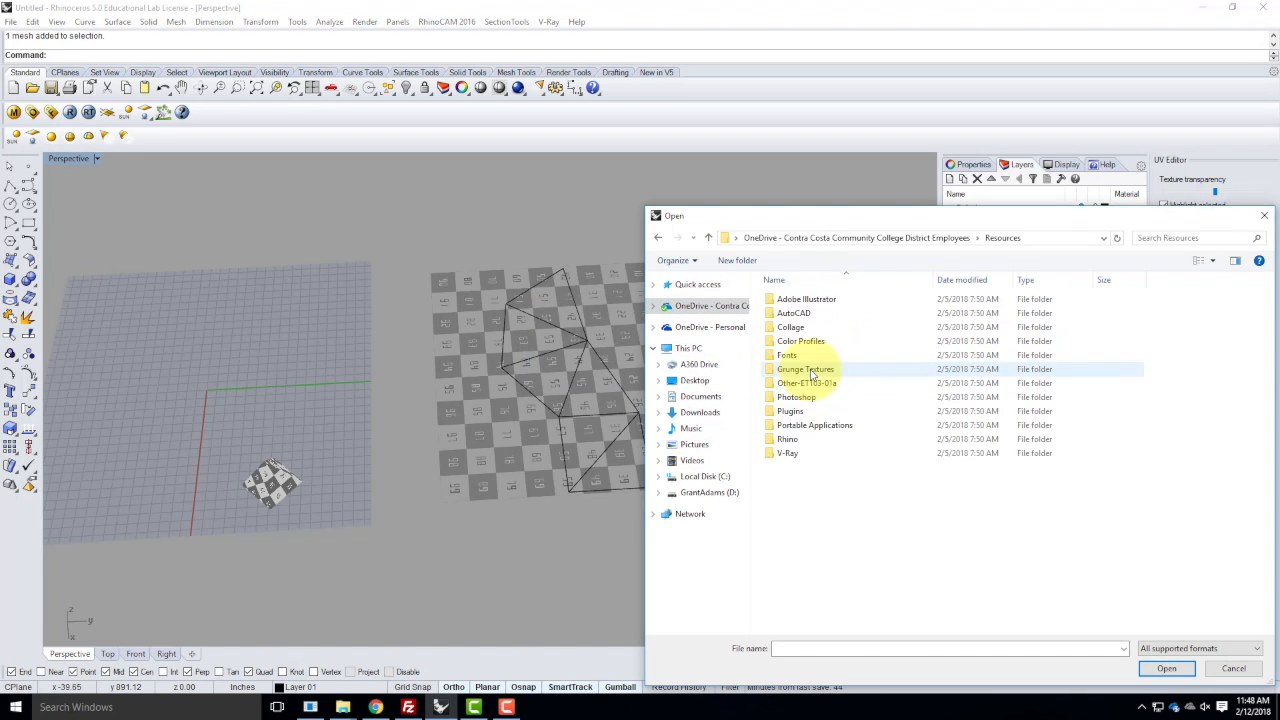
double_click(800, 454)
double_click(818, 327)
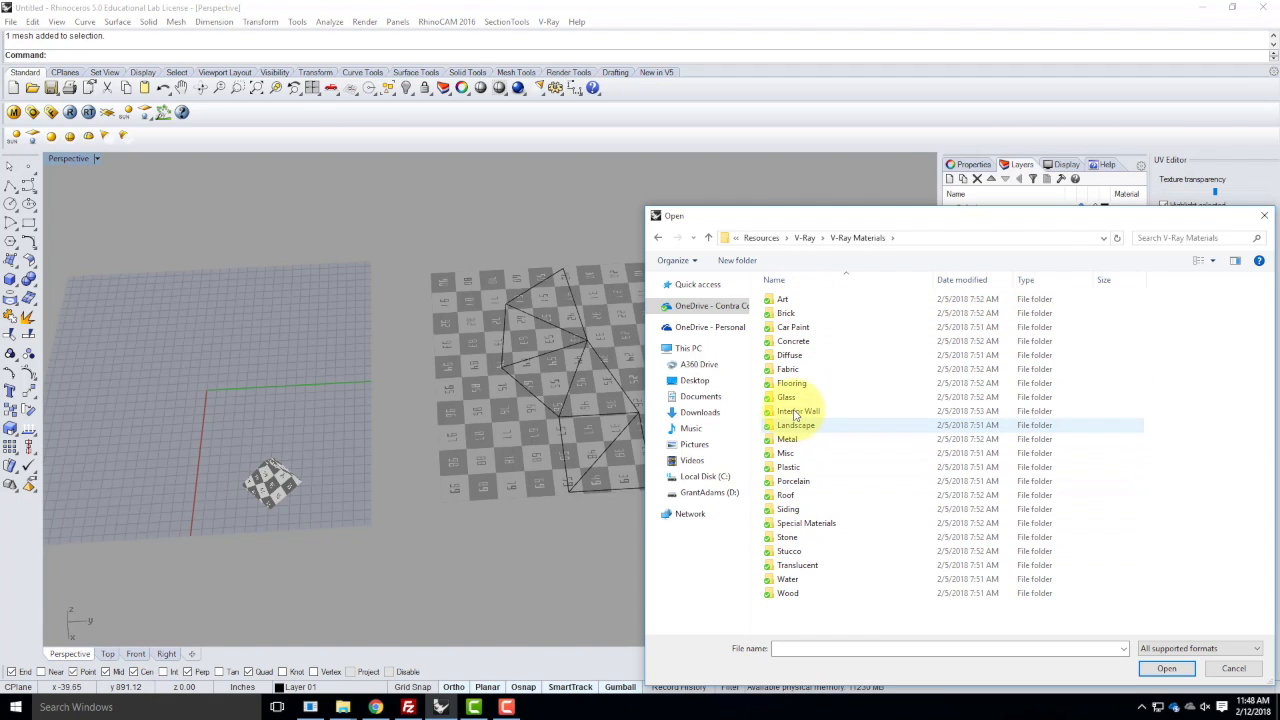
double_click(796, 510)
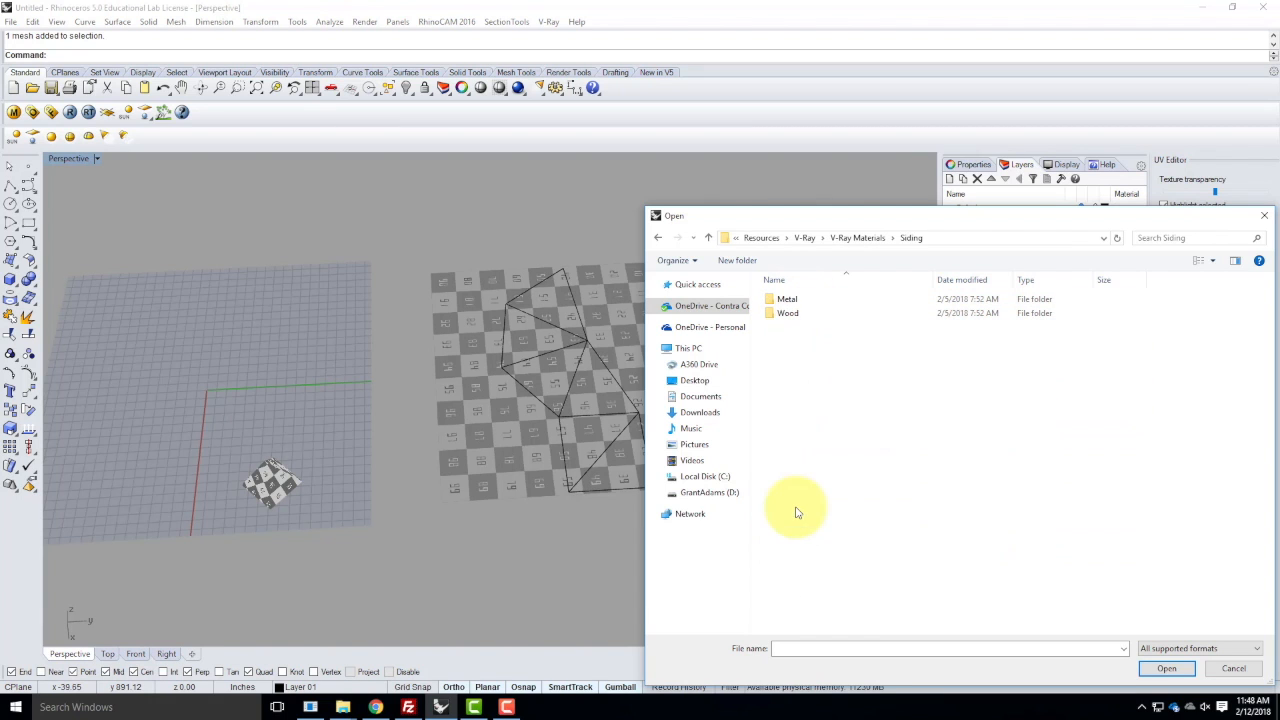
double_click(795, 314)
double_click(828, 343)
left_click(873, 343)
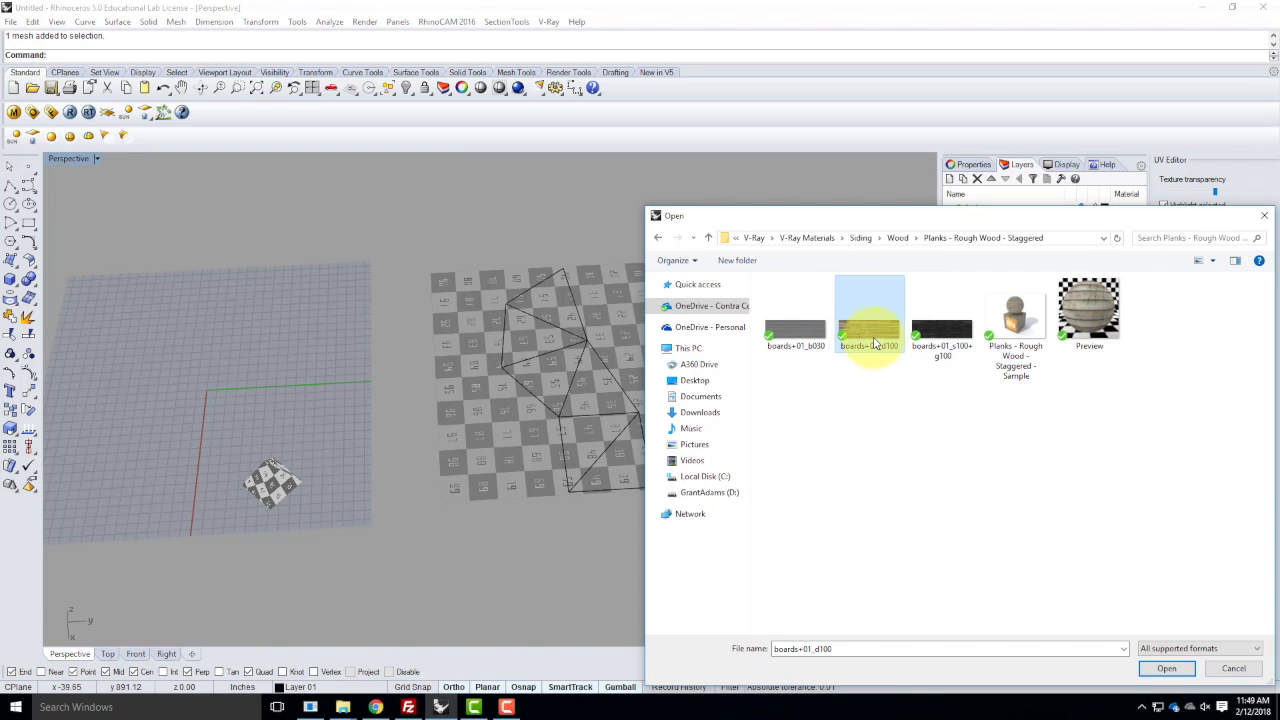
left_click(1168, 670)
left_click(588, 555)
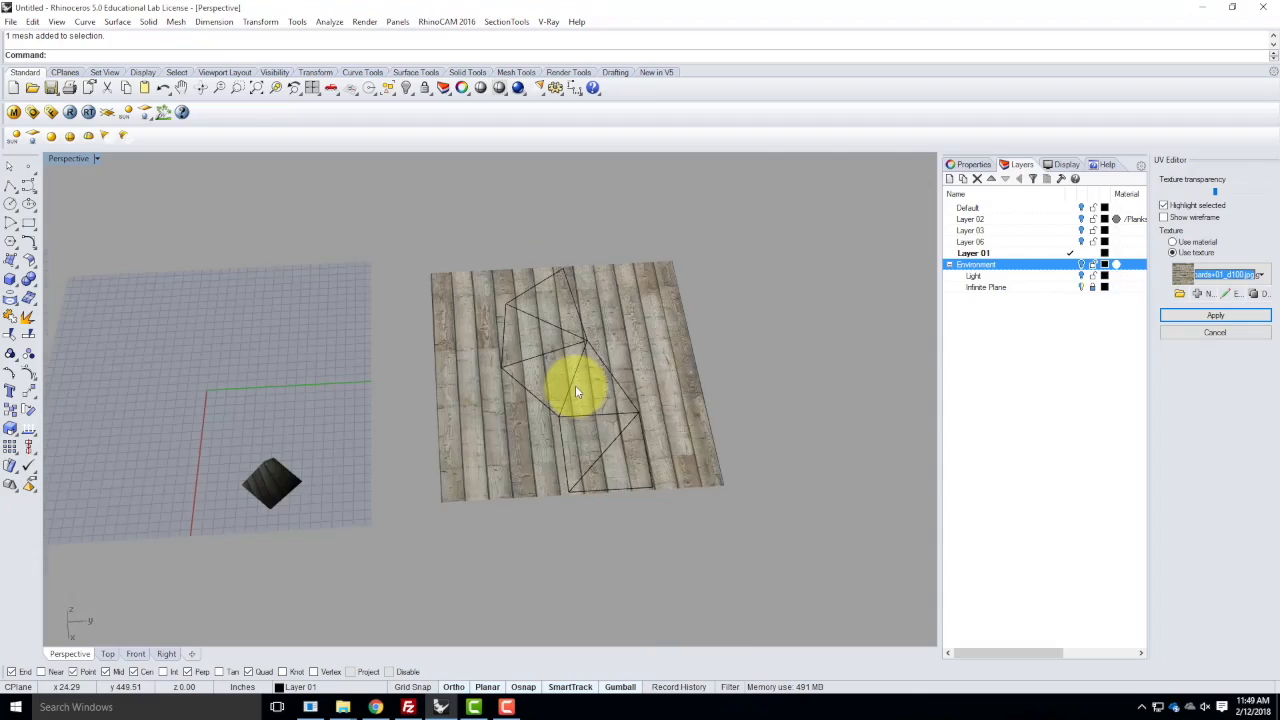
- Rotate the UV mesh about a triangle's outer corner with Ortho off, turning that triangle's outer edge square to the planks
scroll(575, 390, "up", 4)
right_click_drag(666, 449, 643, 484)
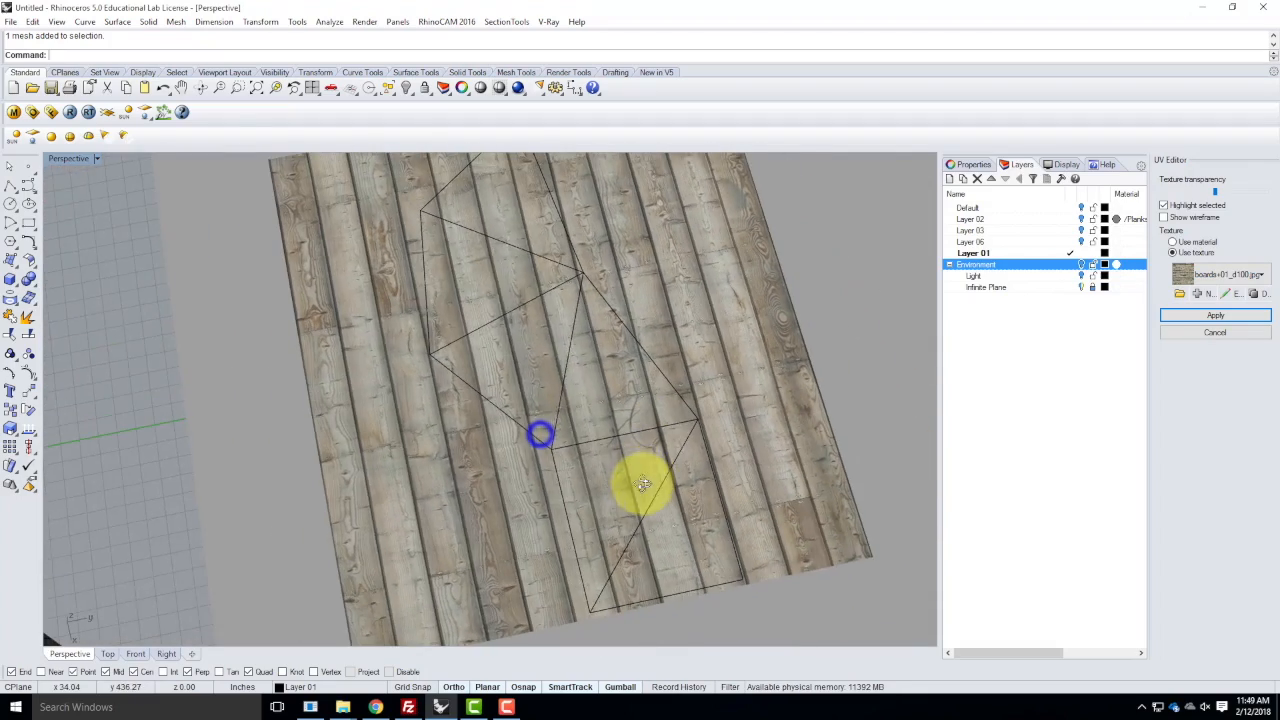
left_click(490, 405)
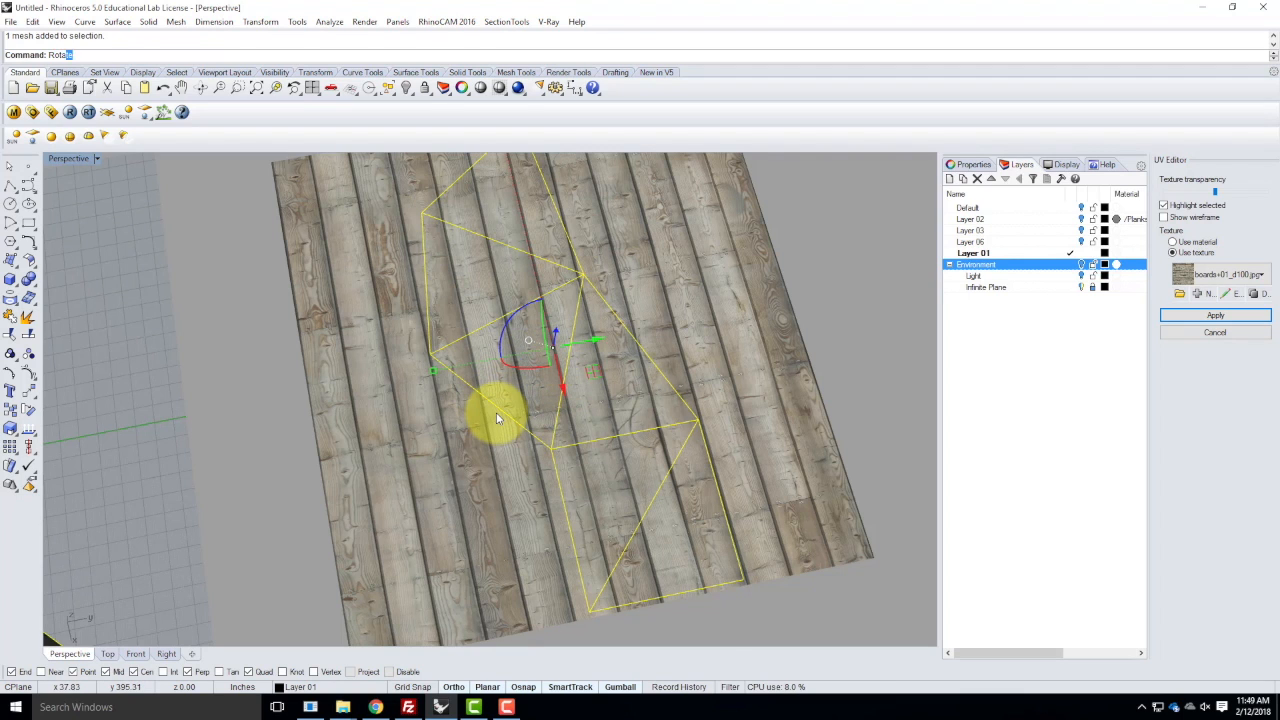
key("Return")
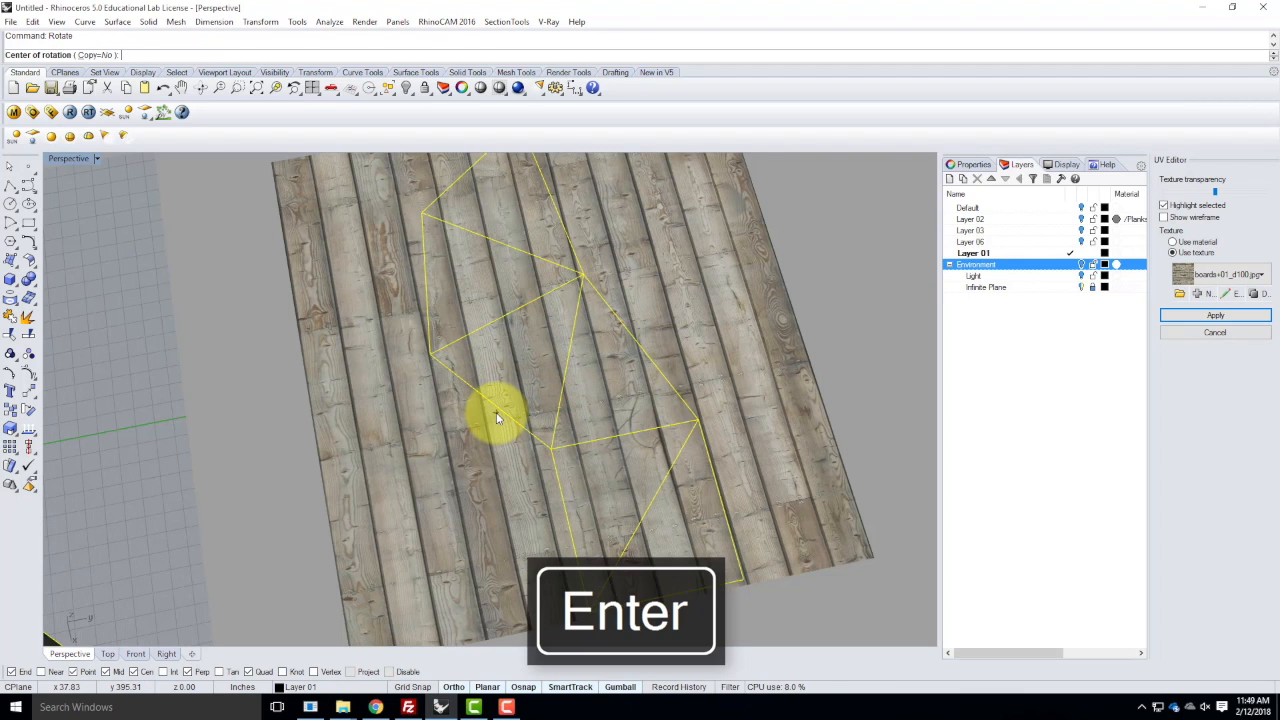
left_click(428, 354)
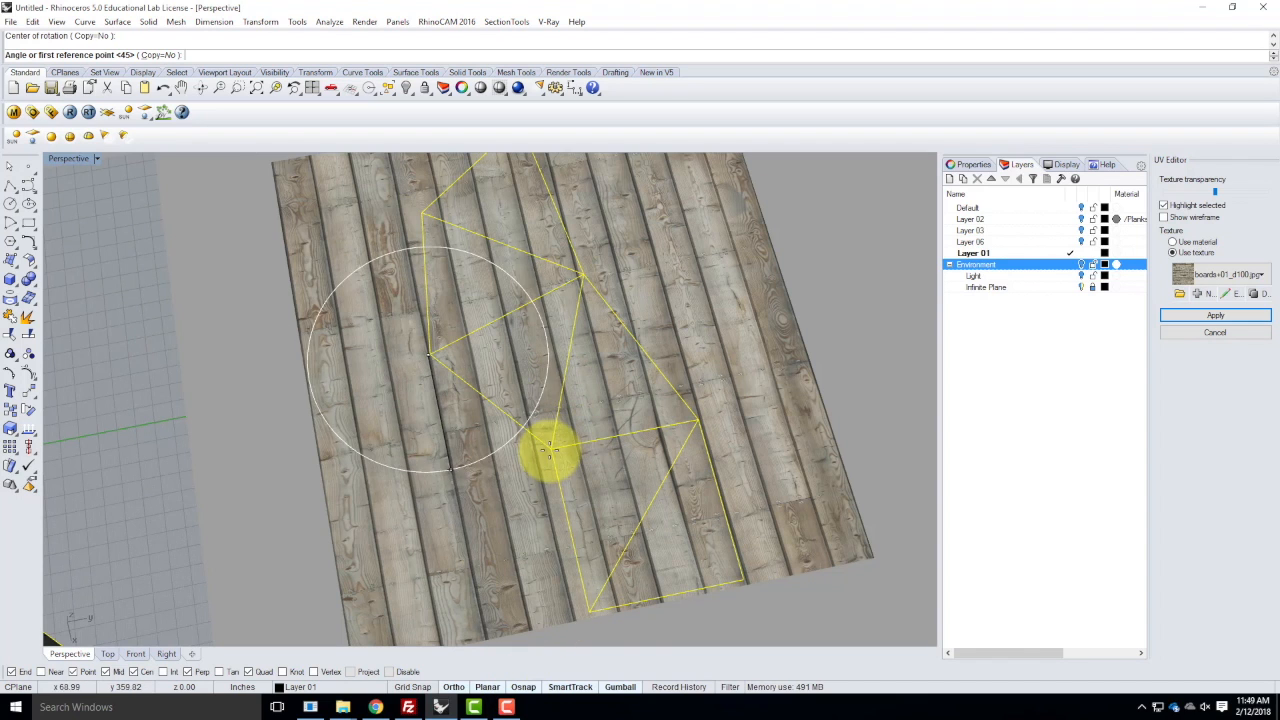
left_click(453, 687)
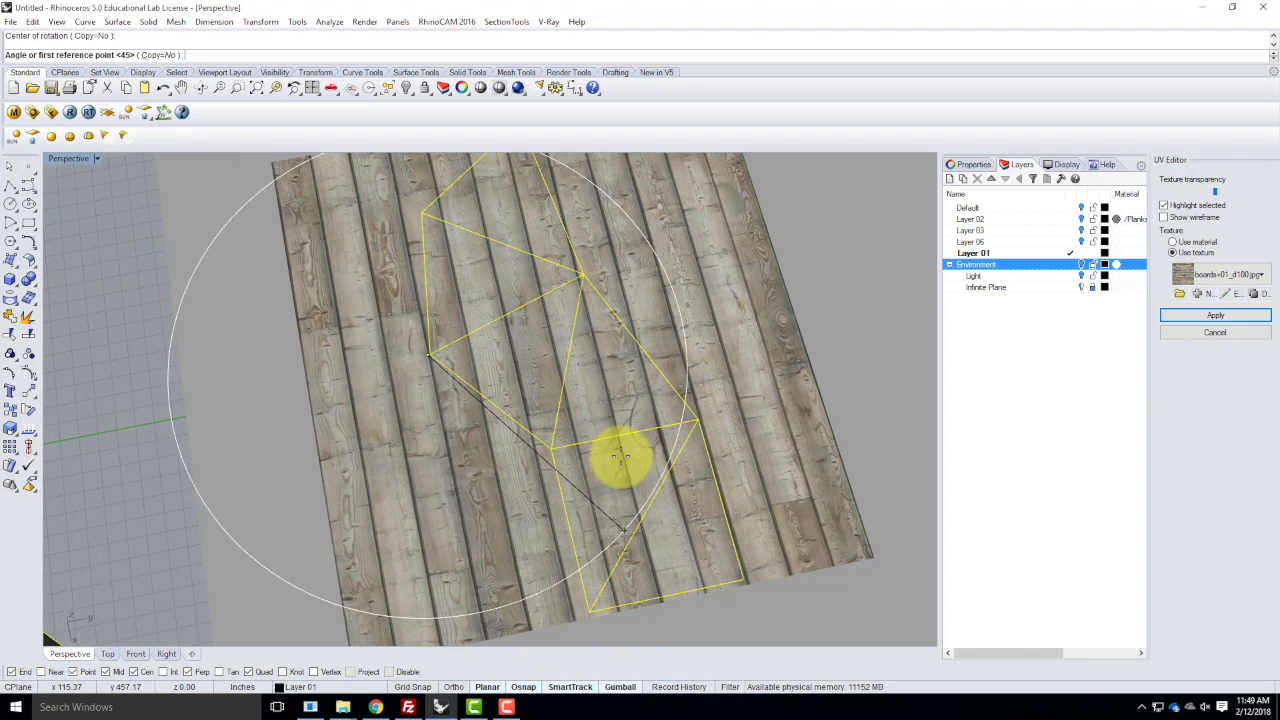
left_click(549, 449)
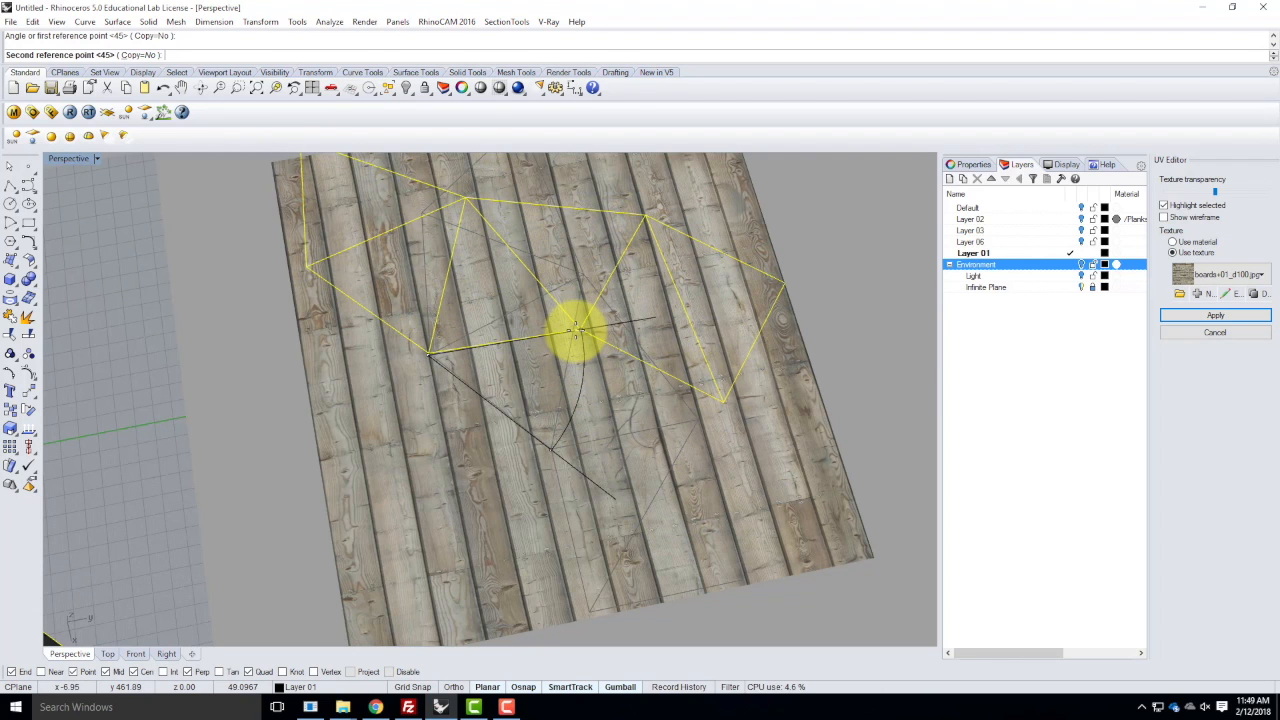
left_click(580, 329)
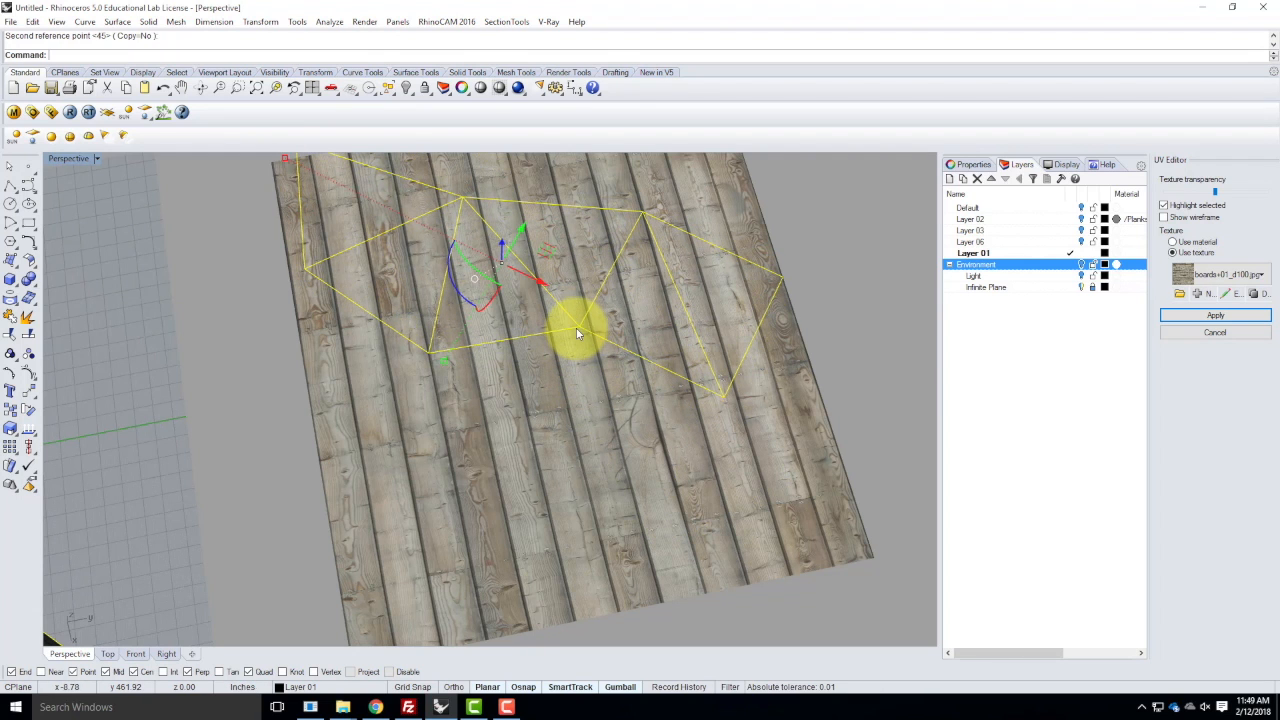
- Examine how the planks run across the pyramid's faces compared with the rotated UV mesh
scroll(595, 330, "down", 3)
scroll(200, 614, "up", 6)
right_click_drag(251, 583, 643, 411)
scroll(453, 497, "up", 6)
scroll(355, 495, "down", 6)
scroll(360, 481, "down", 8)
scroll(860, 280, "down", 5)
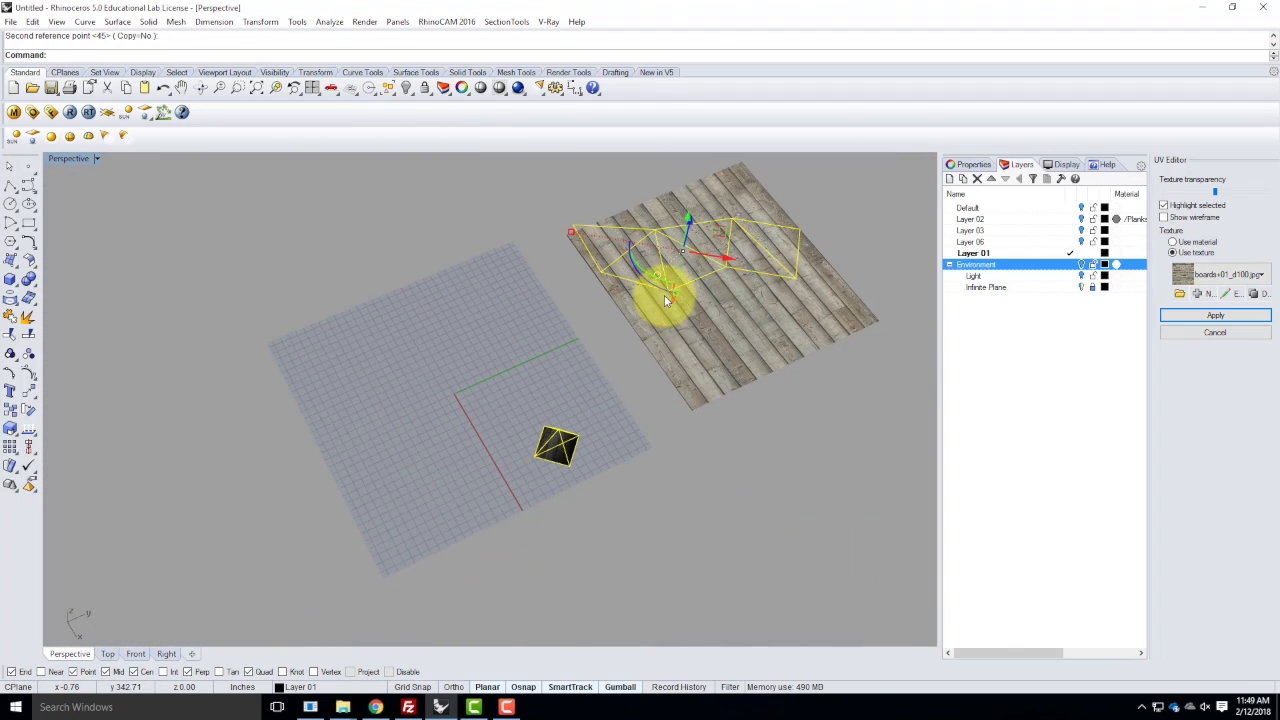
scroll(548, 450, "up", 8)
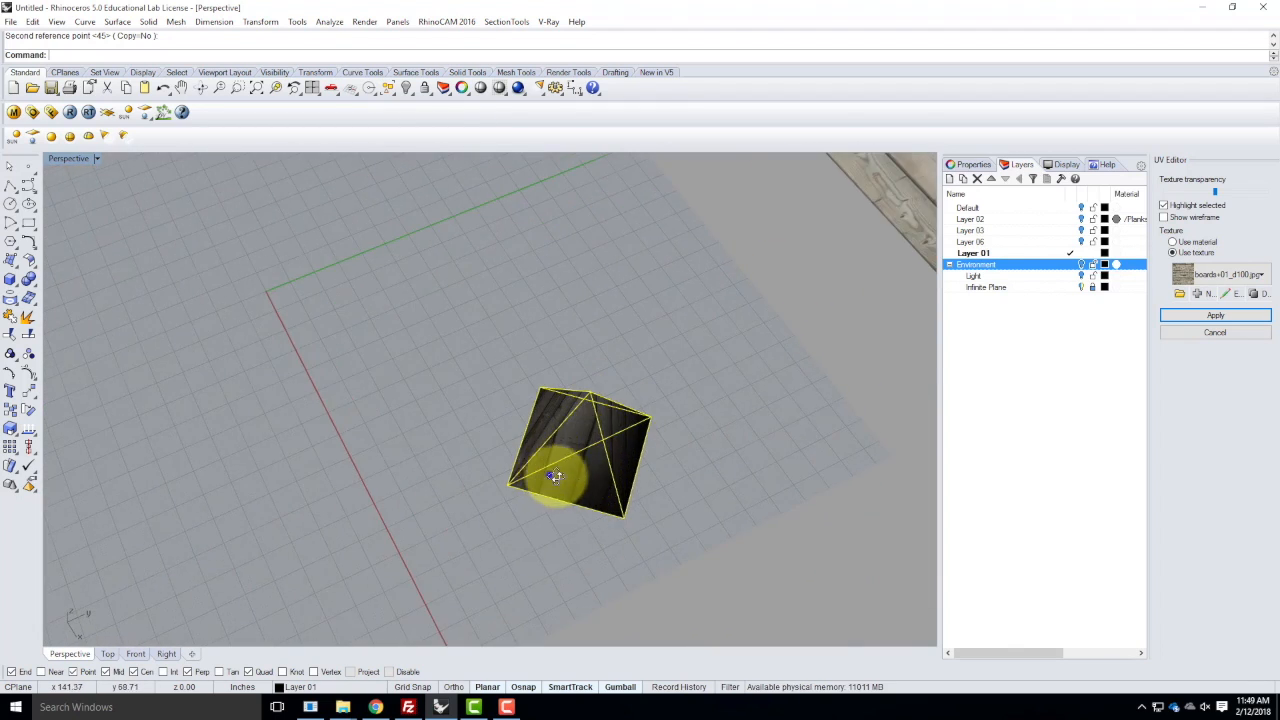
right_click_drag(616, 397, 632, 534)
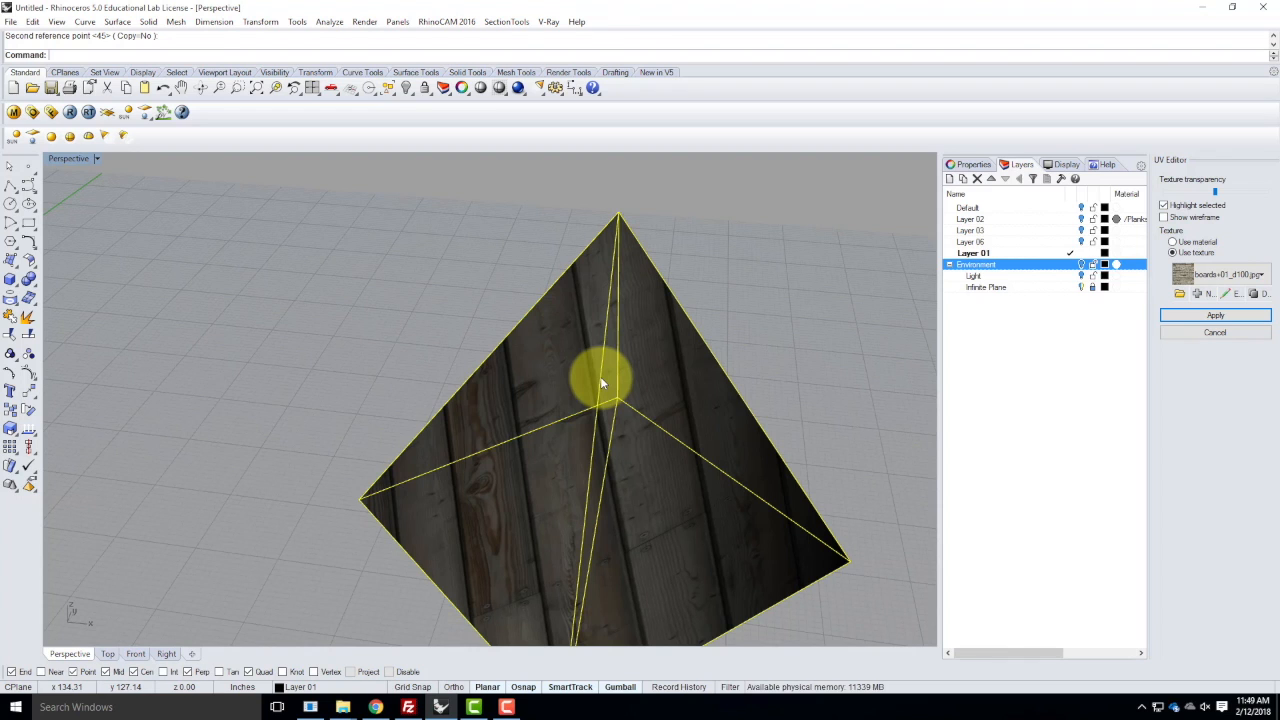
scroll(410, 402, "down", 6)
right_click_drag(343, 451, 297, 450)
scroll(245, 466, "down", 10)
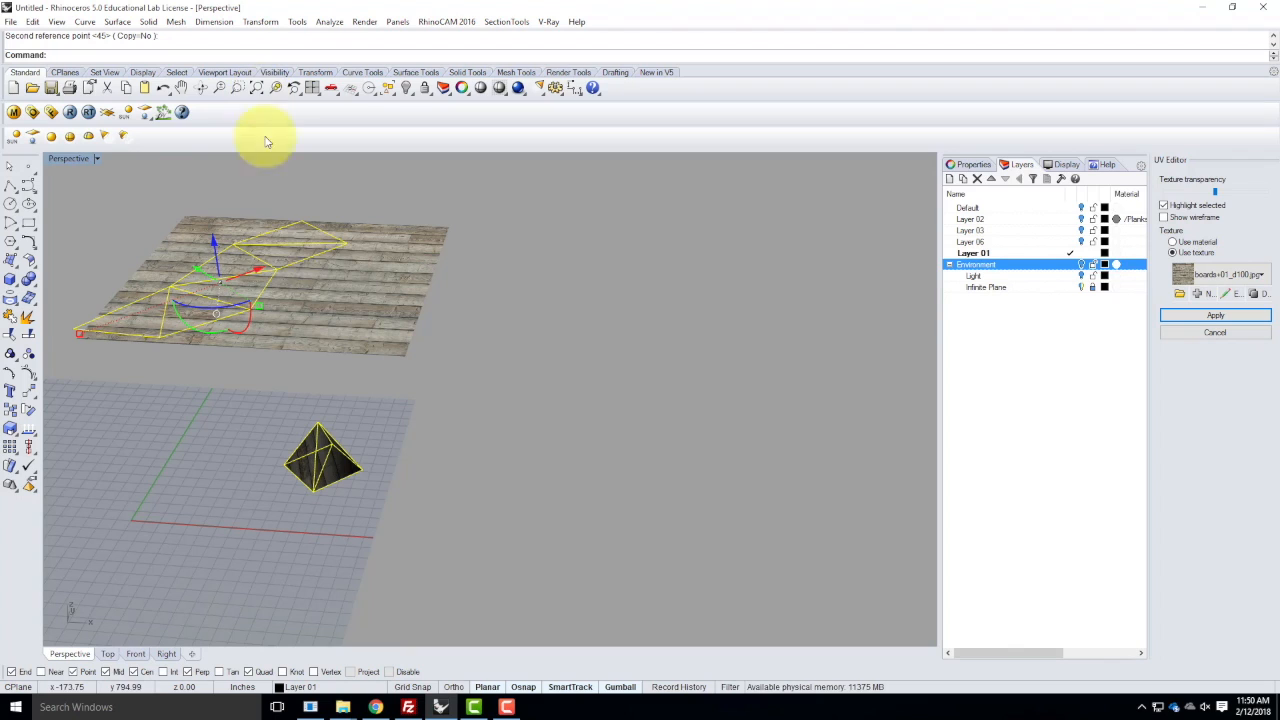
- Deselect the UV mesh and close the UV Editor
left_click(502, 300)
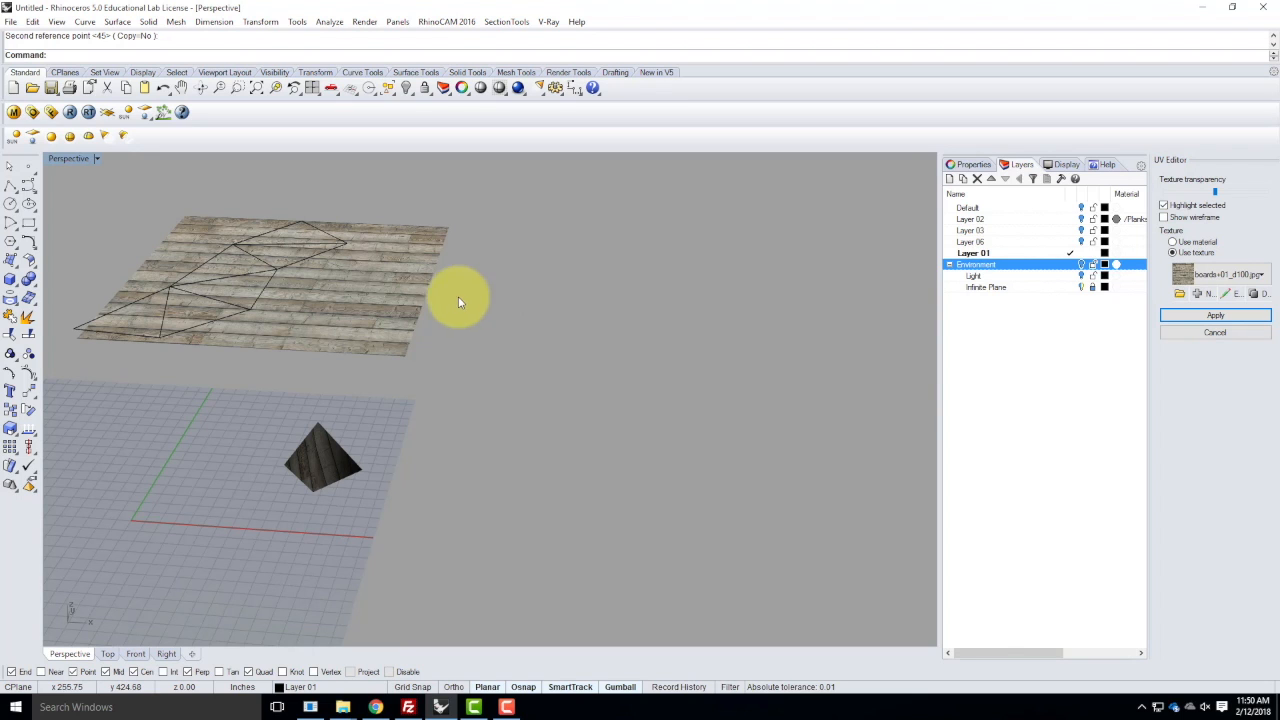
left_click(1216, 335)
scroll(388, 463, "up", 3)
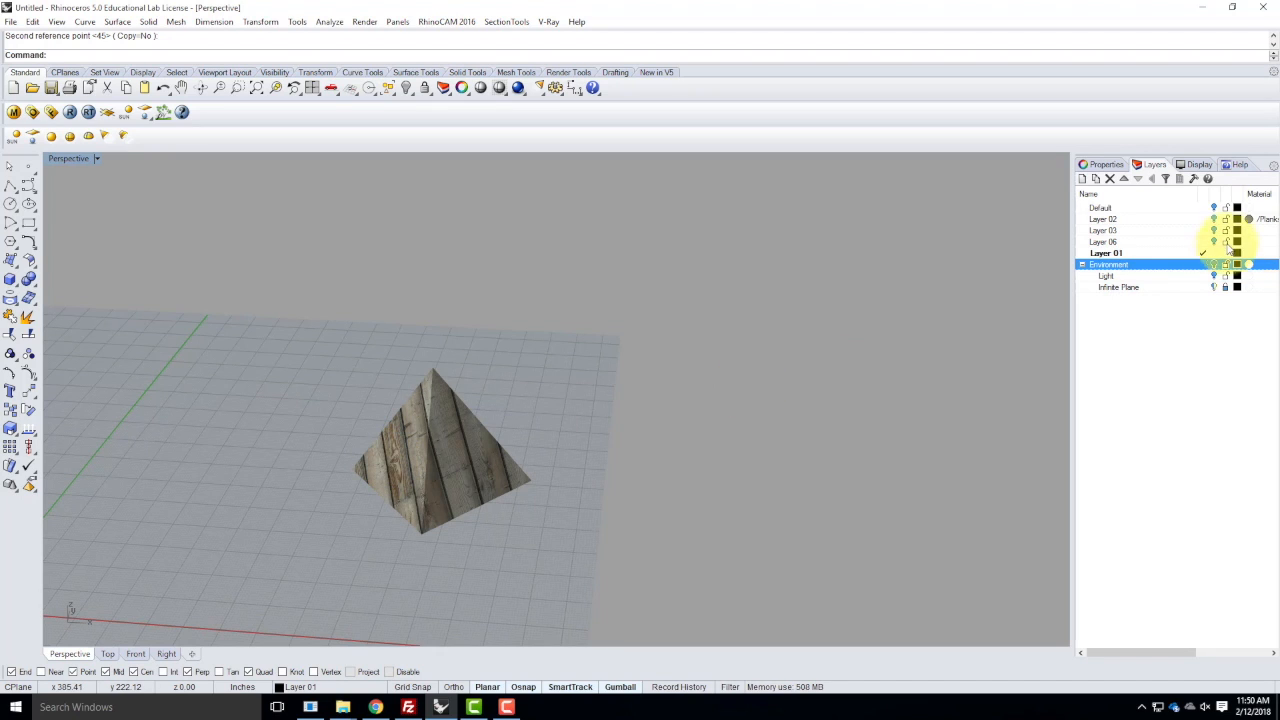
- Turn on the Default, Layer 02, Layer 03, Layer 06, Environment and Light layers
left_click(1214, 208)
left_click(1214, 219)
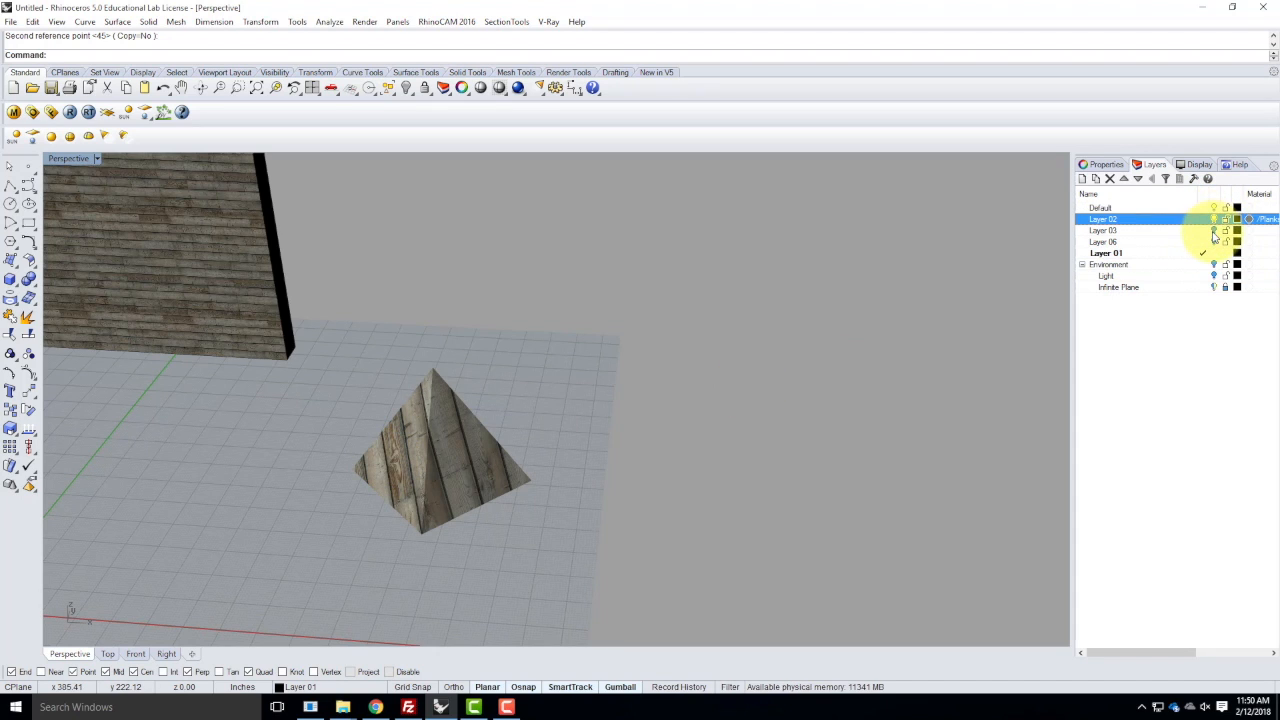
left_click(1214, 230)
left_click(1214, 241)
scroll(788, 346, "down", 5)
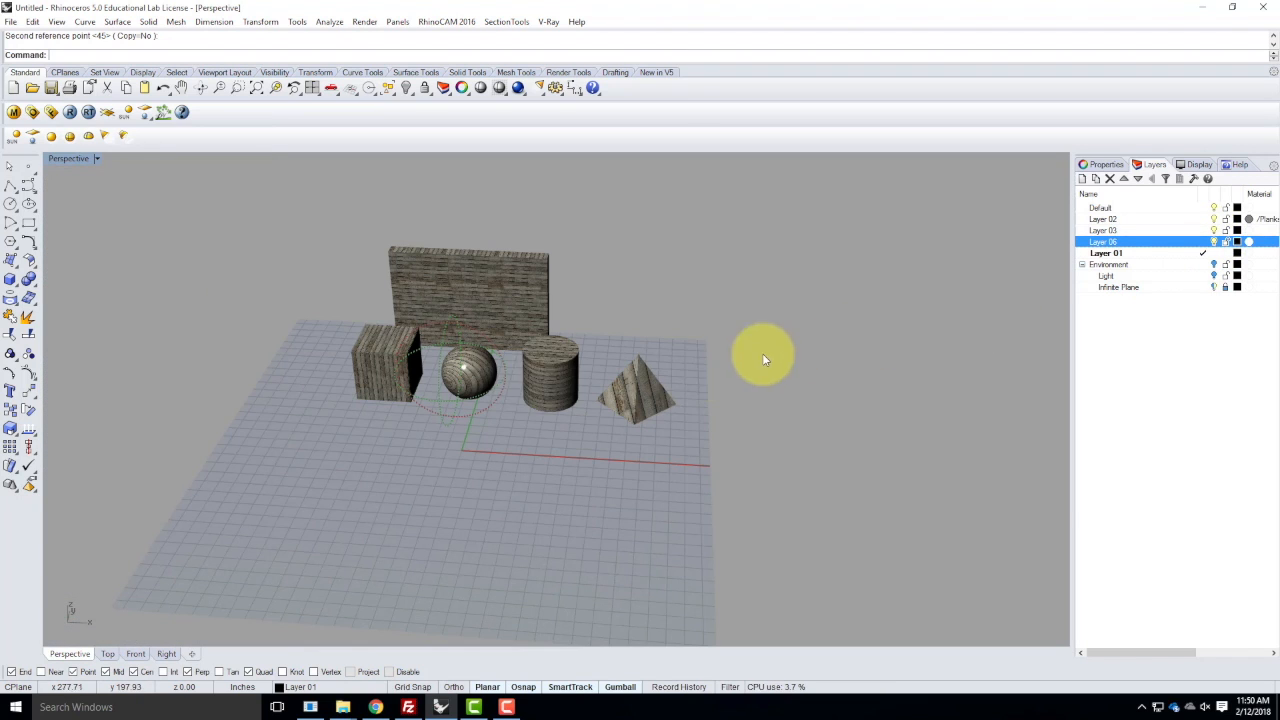
left_click(1214, 264)
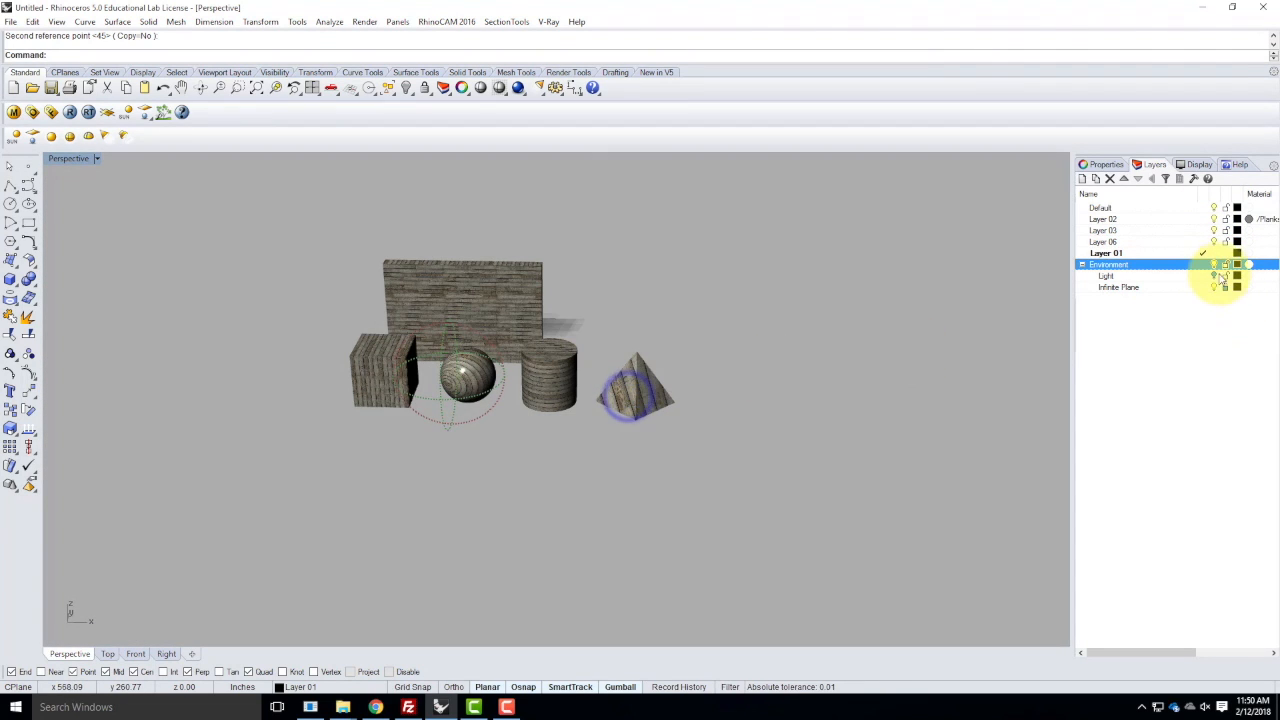
left_click(1214, 276)
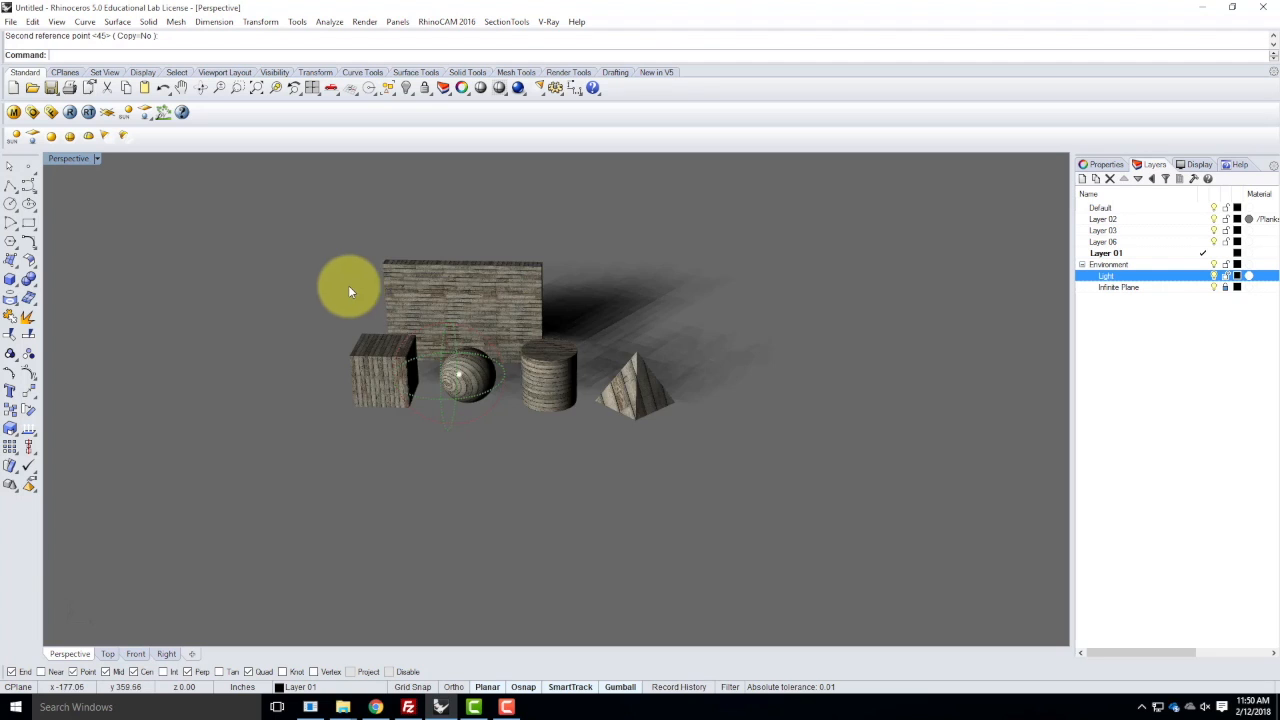
- Frame the wall, box, sphere, cylinder and pyramid in an angled perspective view and render them with V-Ray
scroll(347, 287, "down", 4)
scroll(317, 302, "up", 5)
right_click_drag(451, 366, 391, 348)
scroll(421, 343, "up", 4)
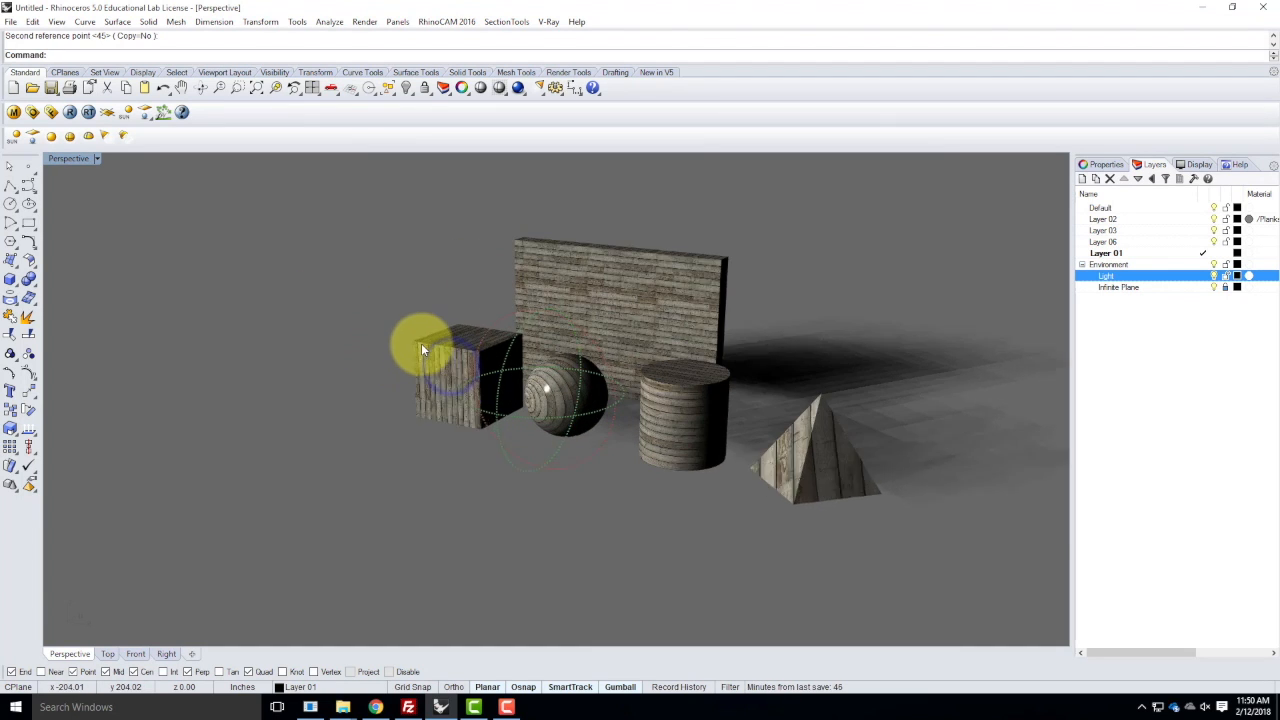
scroll(1033, 411, "up", 2)
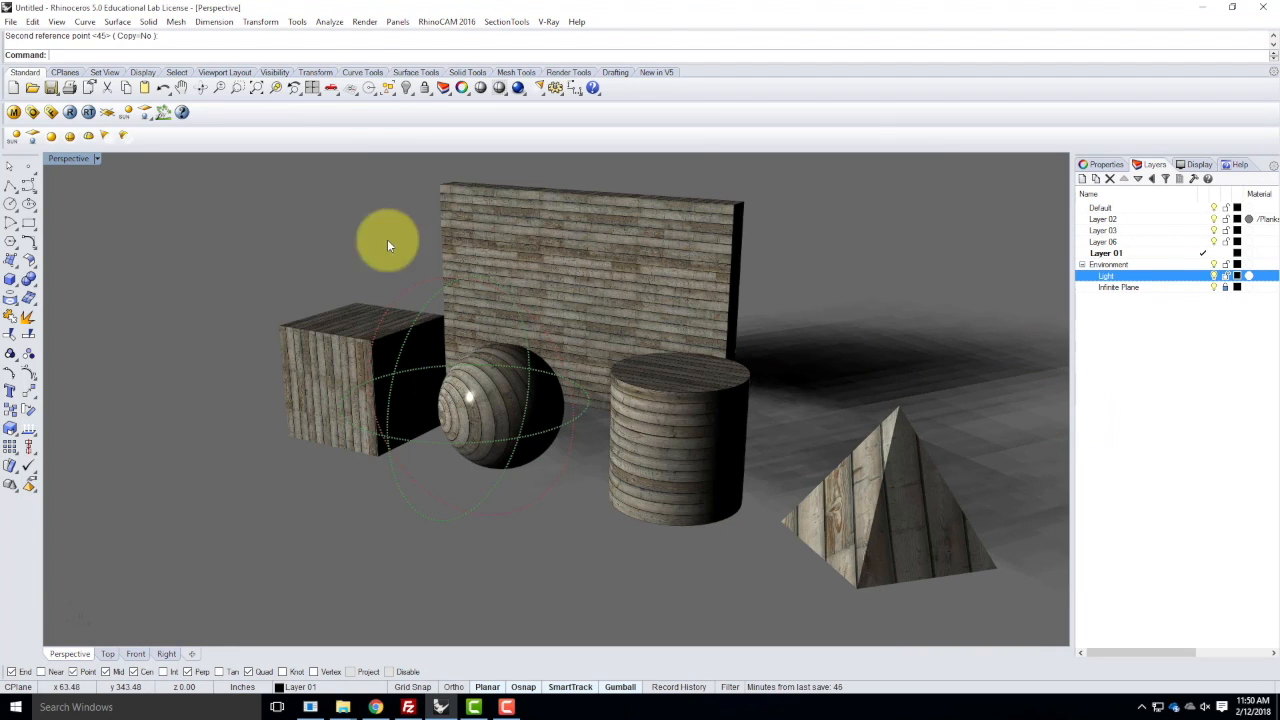
left_click(70, 112)
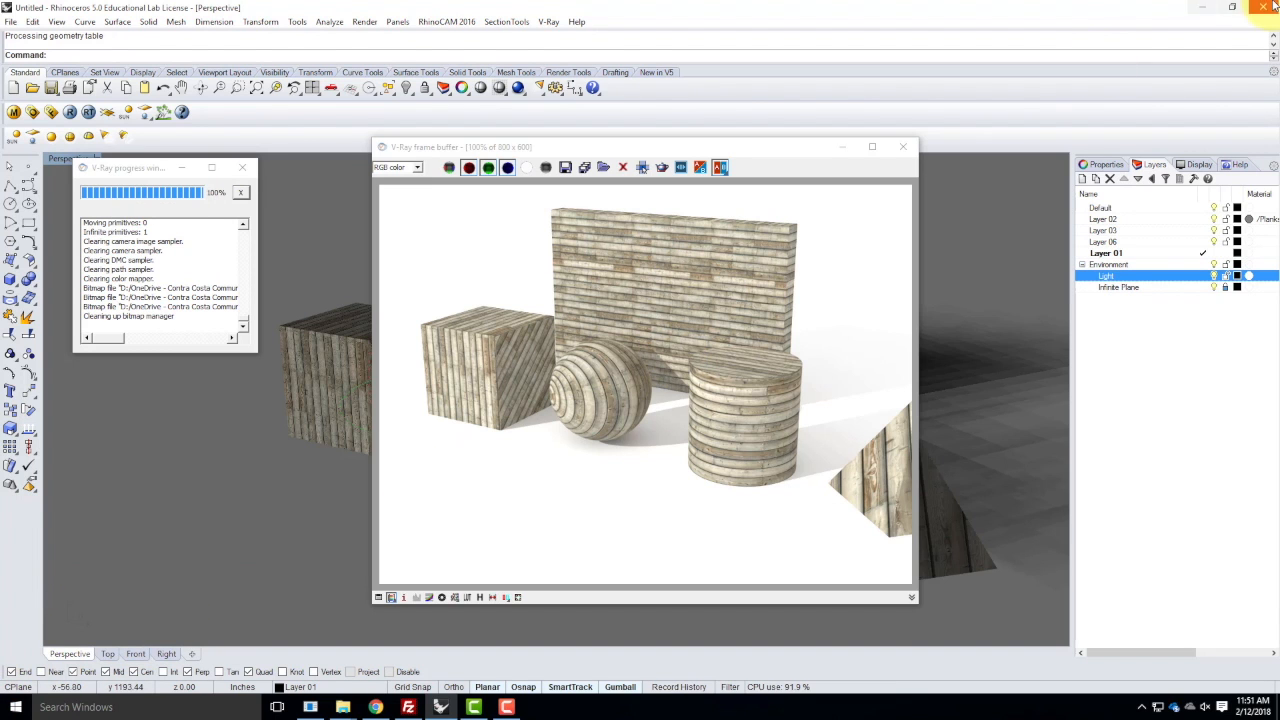
- Start a second Rhino 5 session and open the recent file Ex205_S2018.3dm in it
left_click(1203, 7)
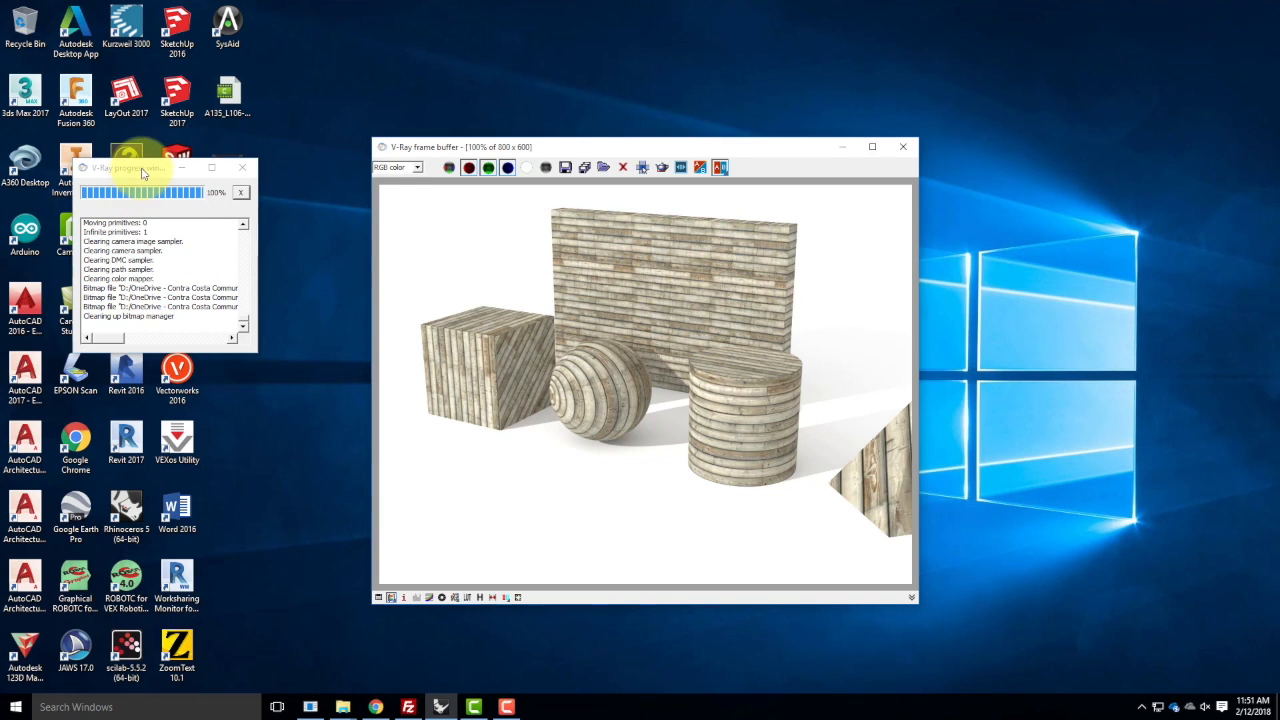
left_click_drag(129, 168, 302, 165)
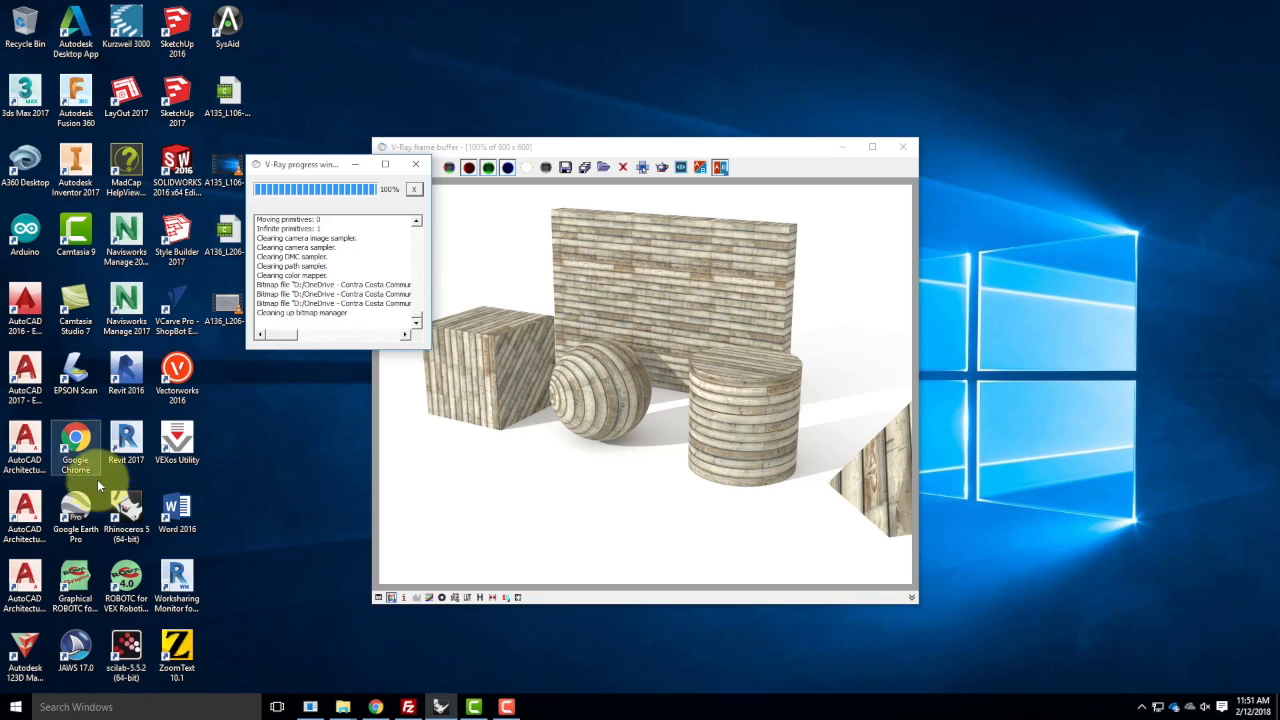
left_click(126, 505)
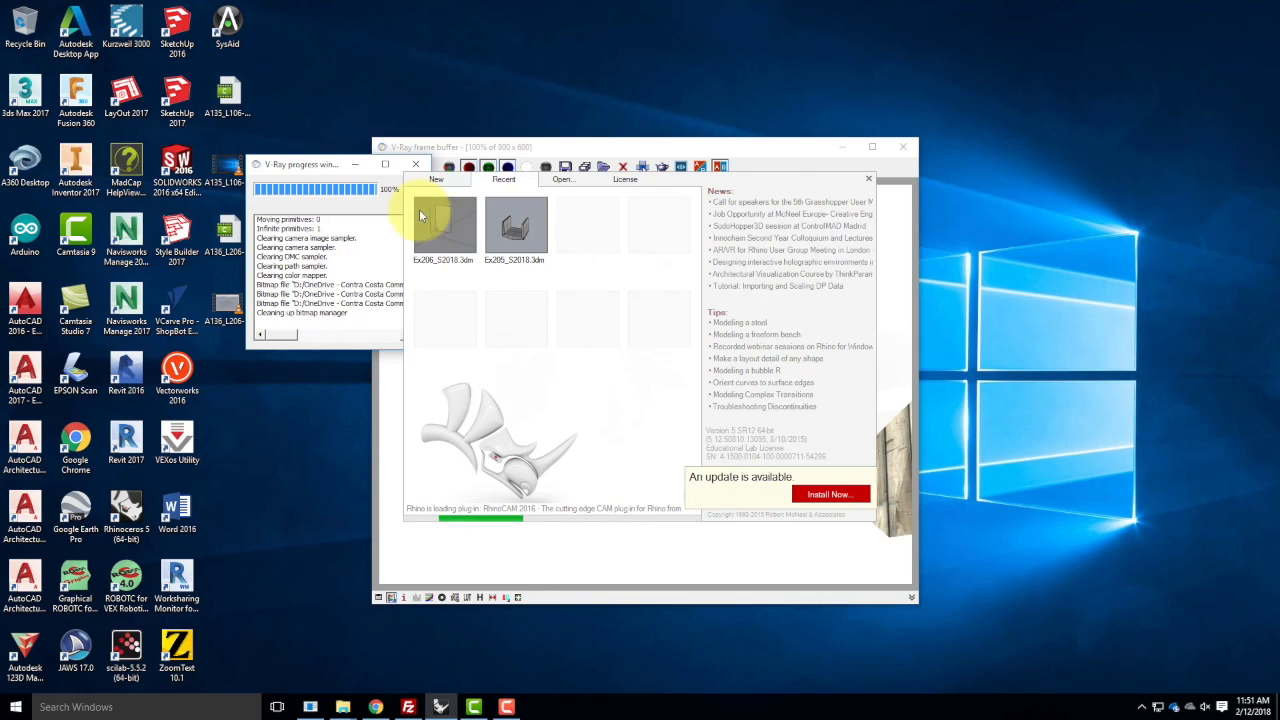
left_click(531, 227)
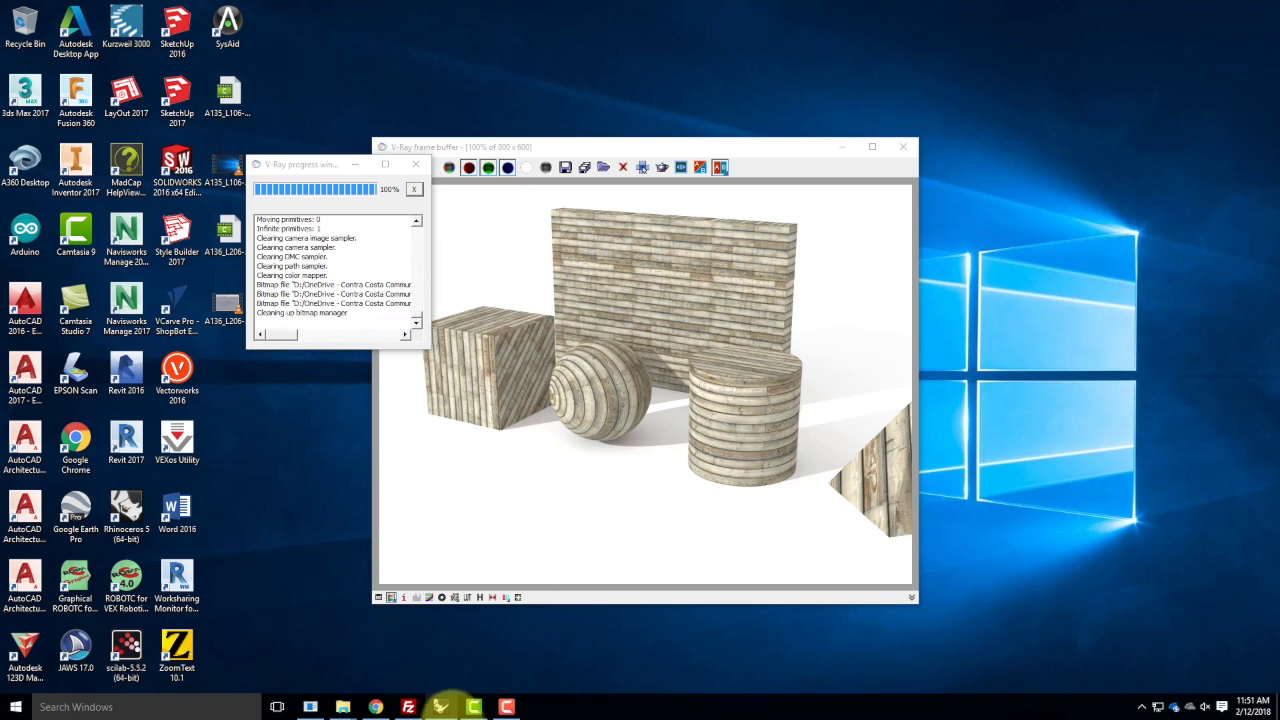
- Minimize the V-Ray progress window, frame buffer and first Rhino session, and answer the new session's V-Ray bug-report prompt with No To All
left_click(440, 707)
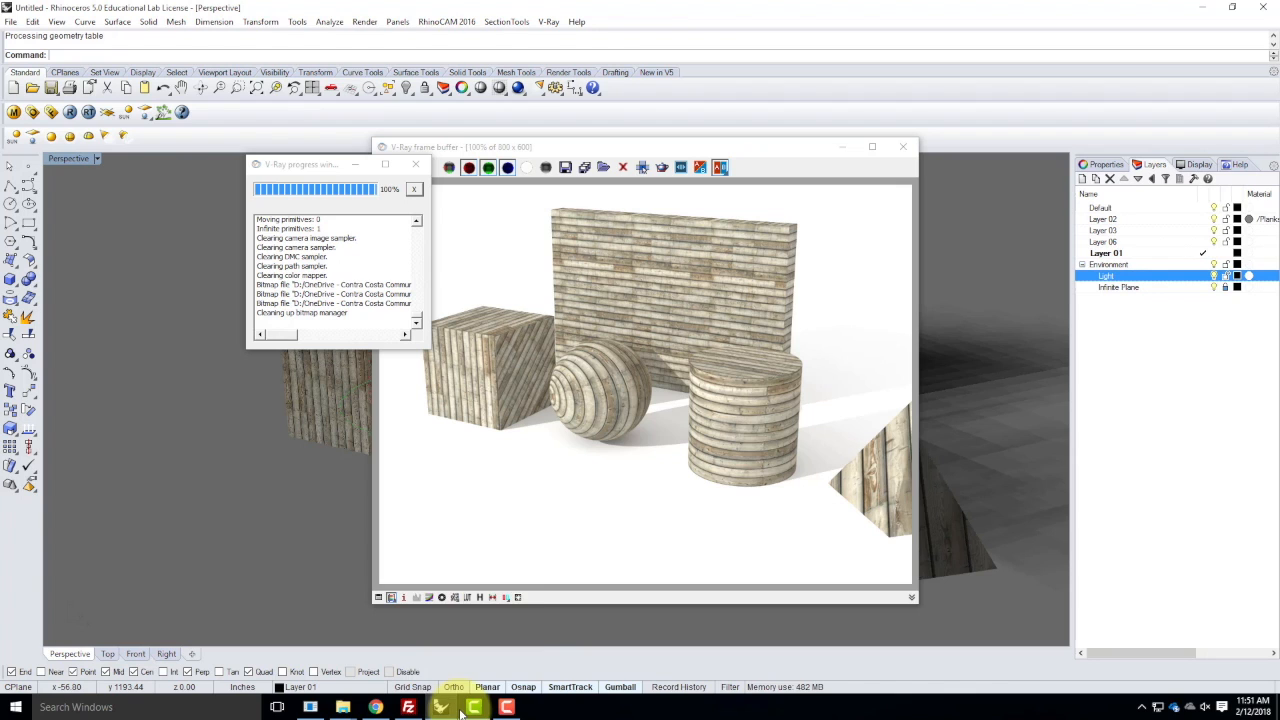
mouse_move(441, 707)
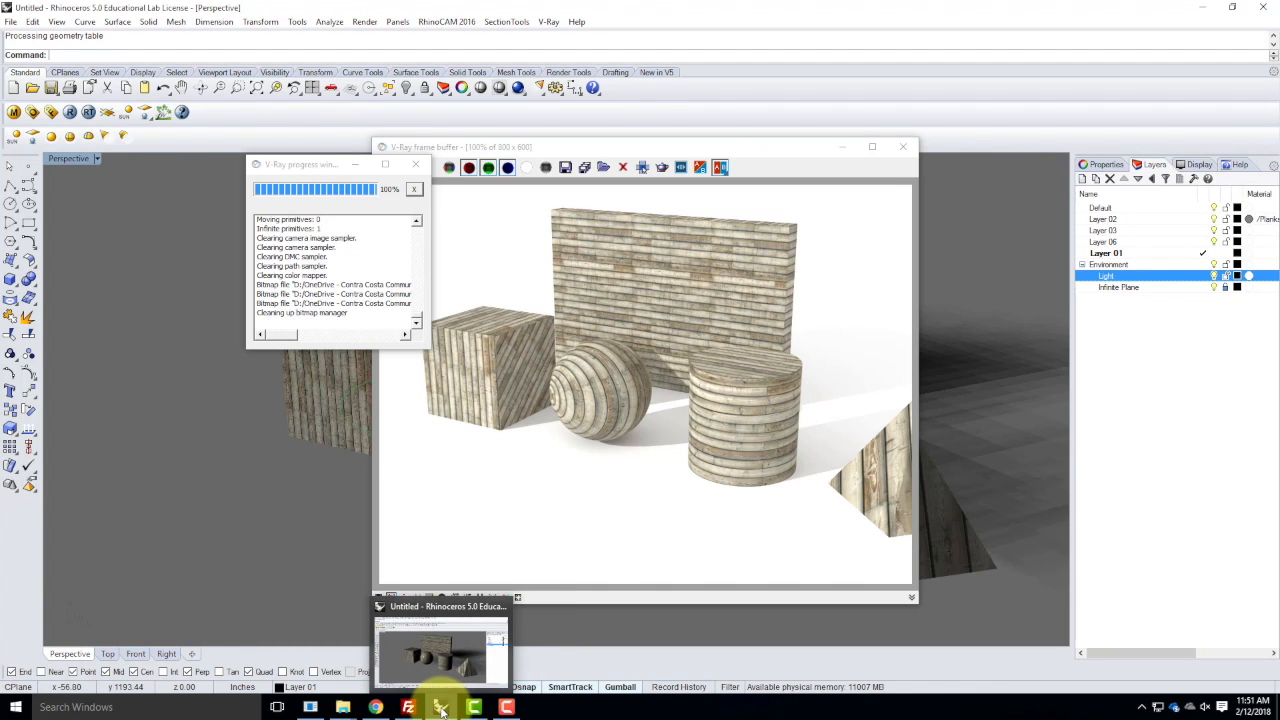
left_click(358, 166)
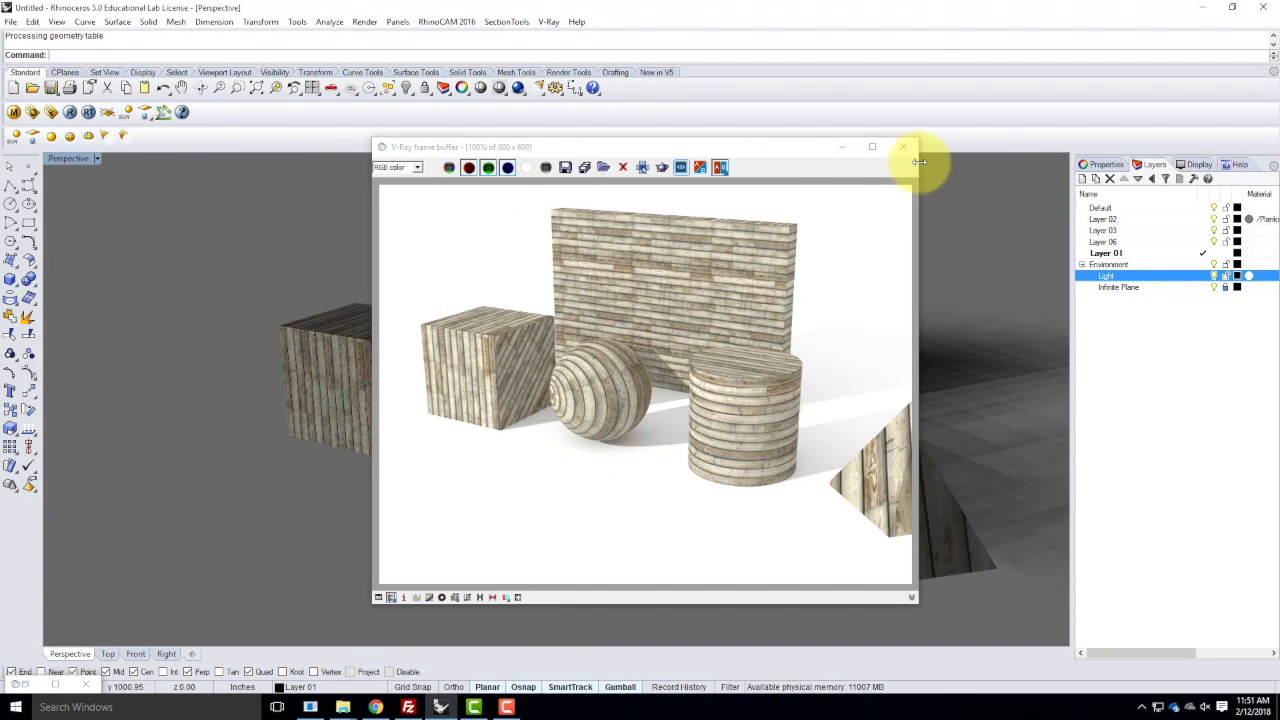
left_click(842, 147)
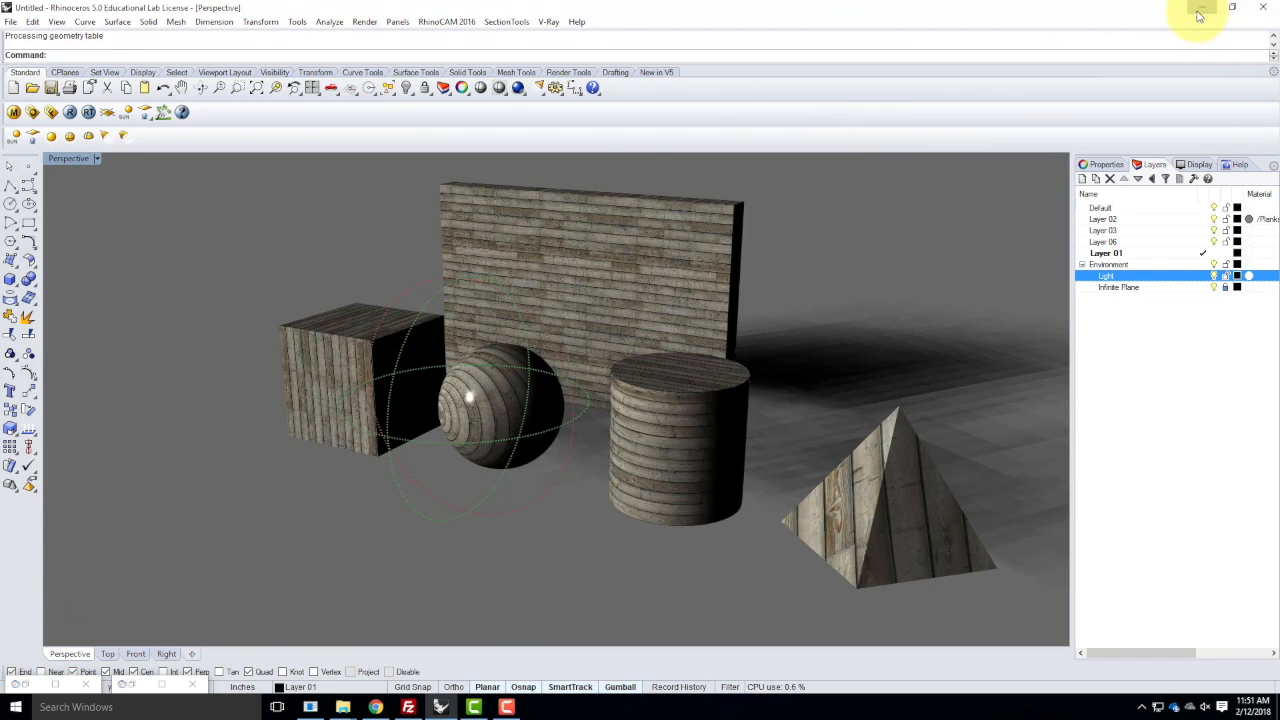
left_click(1203, 10)
left_click(588, 292)
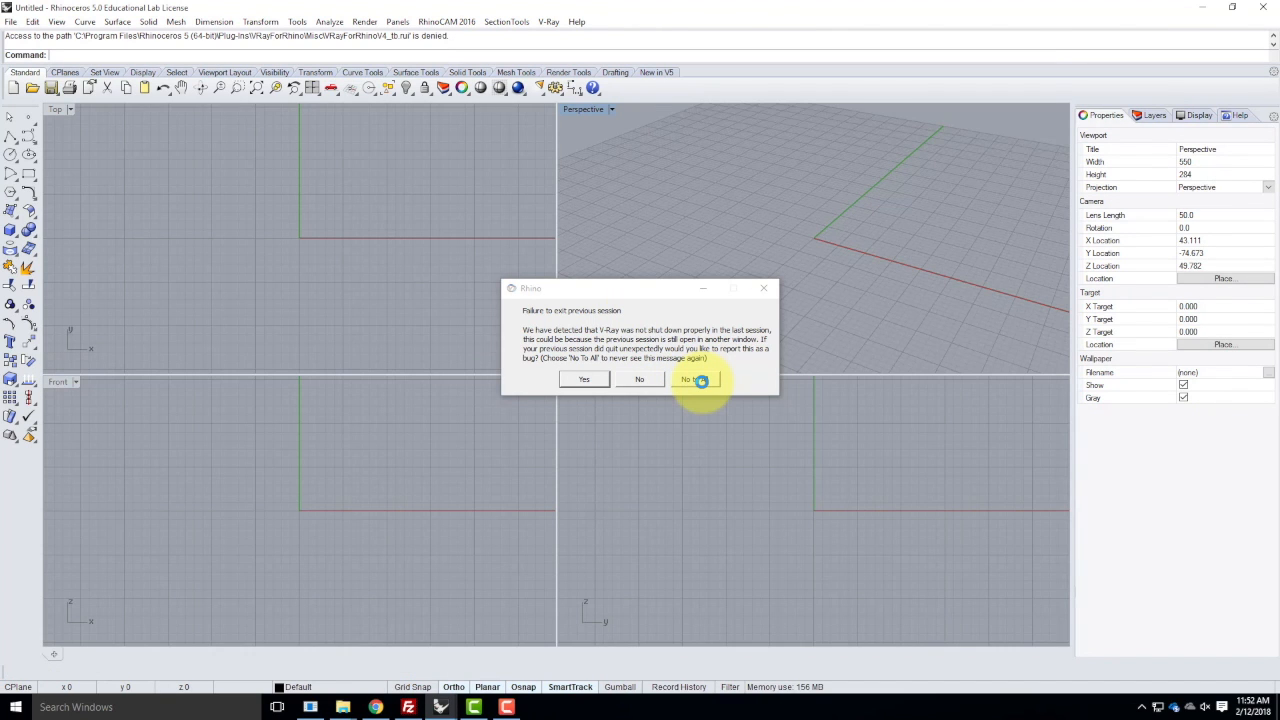
left_click(700, 380)
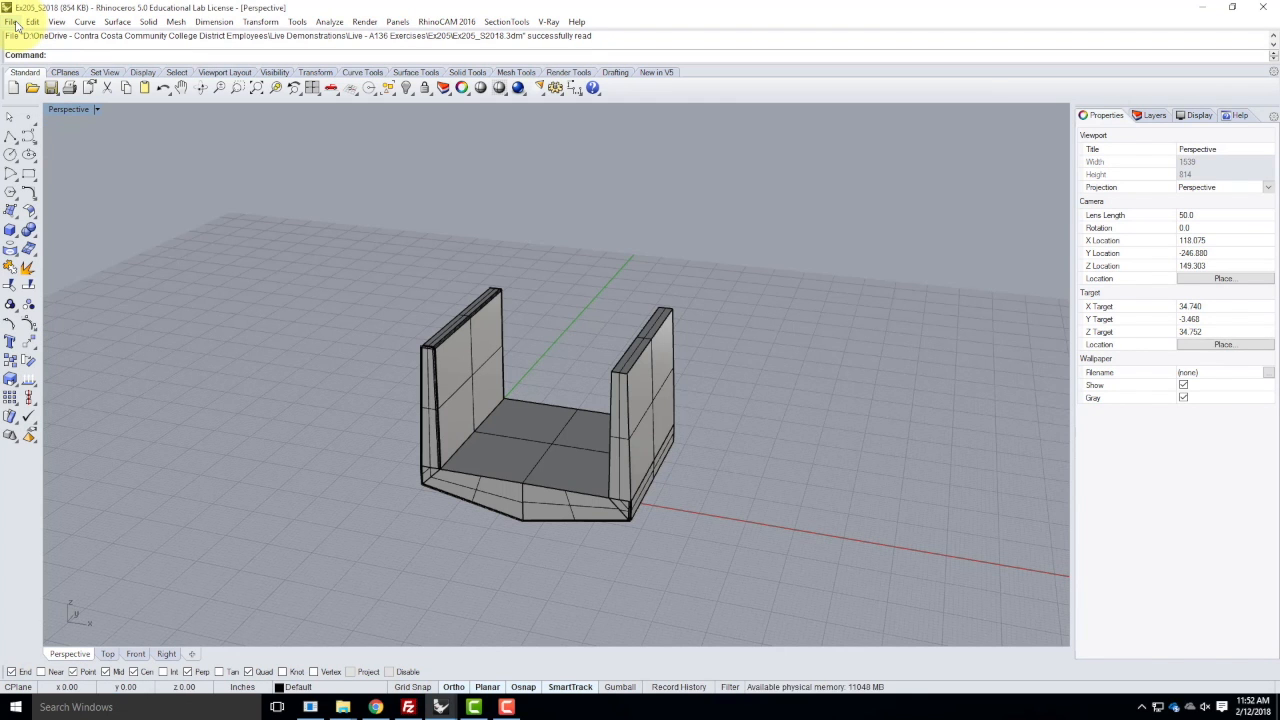
- Examine the bridge section's two side walls, deck and underside from several angles, and check which objects it consists of
left_click(15, 22)
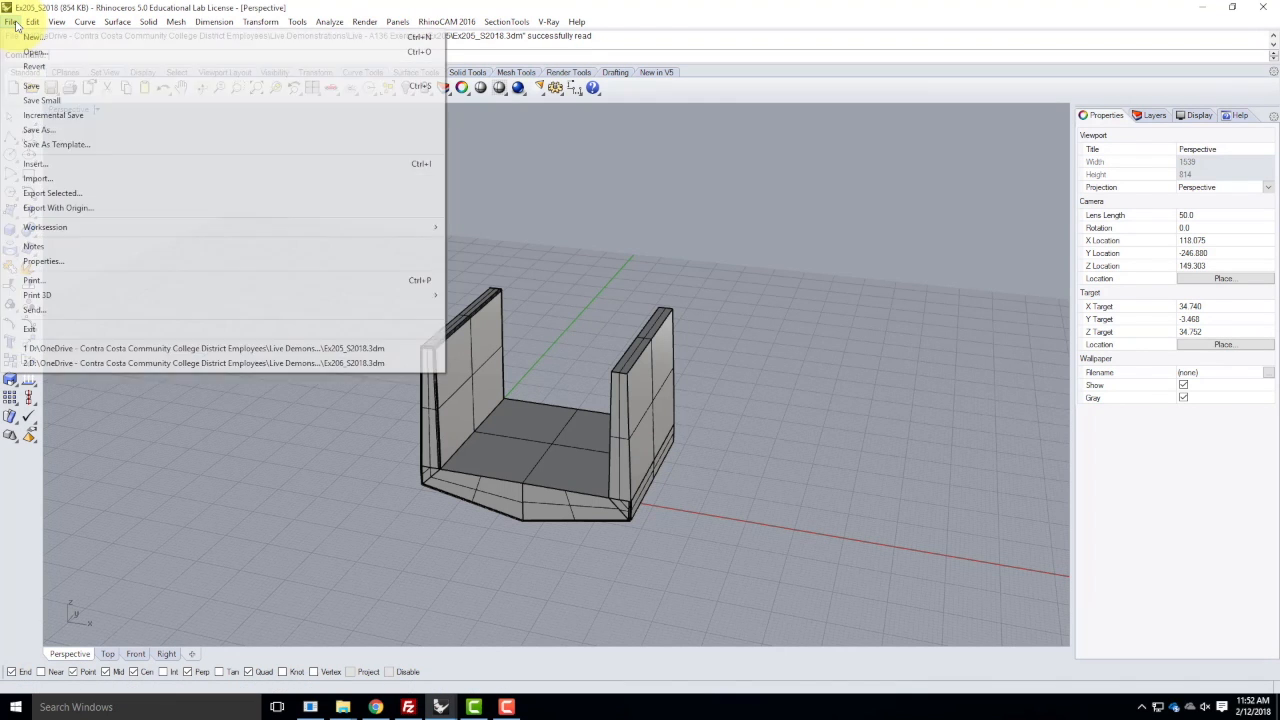
left_click(523, 479)
right_click_drag(500, 480, 463, 423)
right_click_drag(586, 463, 653, 300)
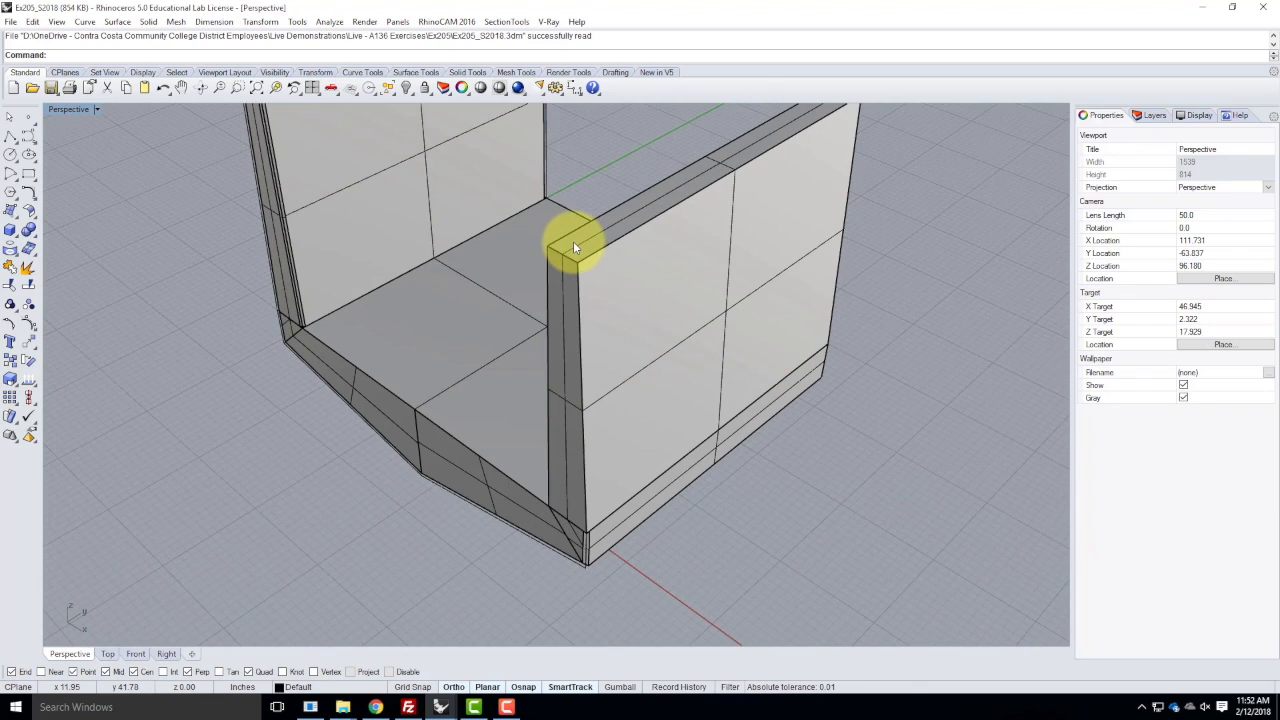
scroll(560, 250, "down", 5)
scroll(437, 290, "down", 2)
right_click_drag(430, 343, 400, 354)
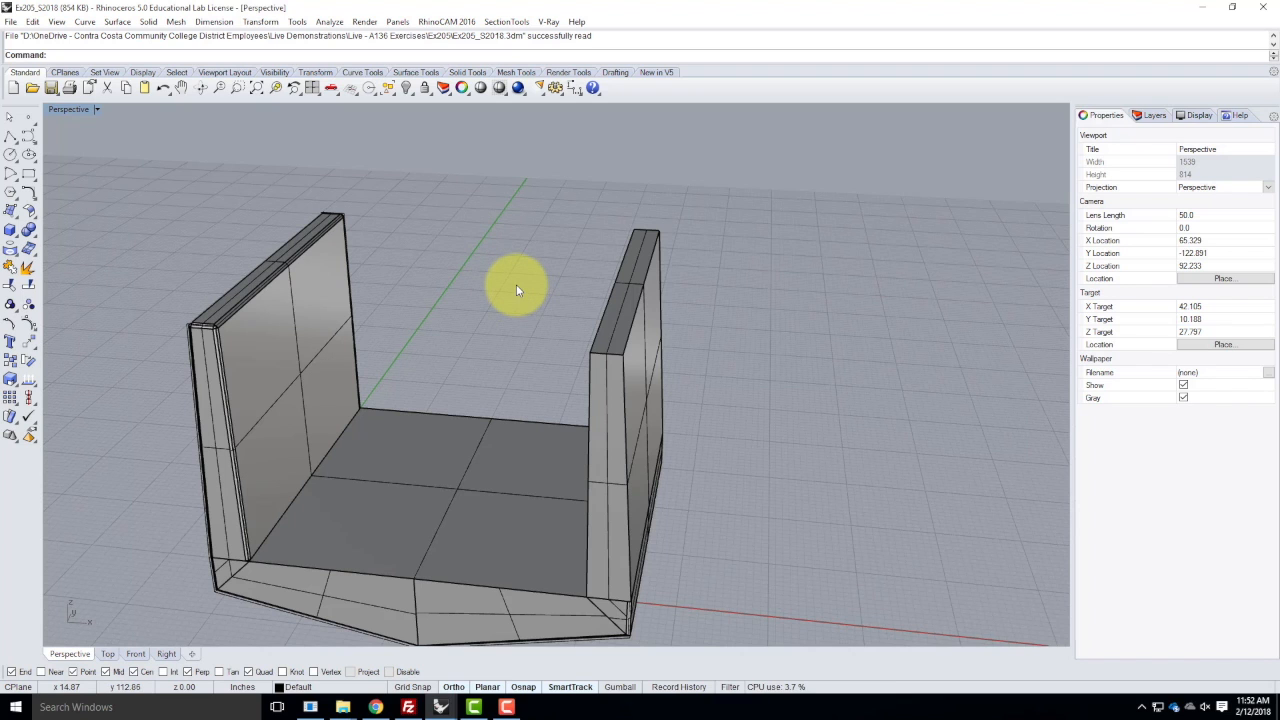
scroll(612, 281, "down", 5)
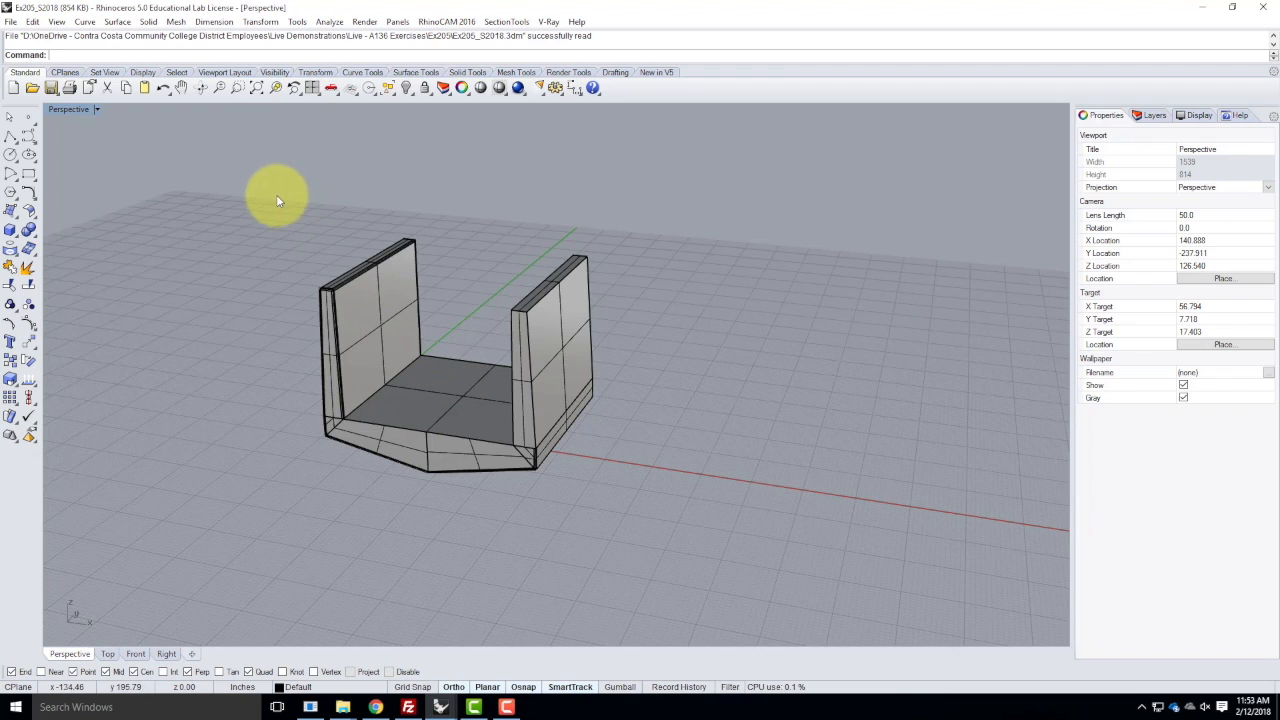
left_click_drag(510, 380, 703, 524)
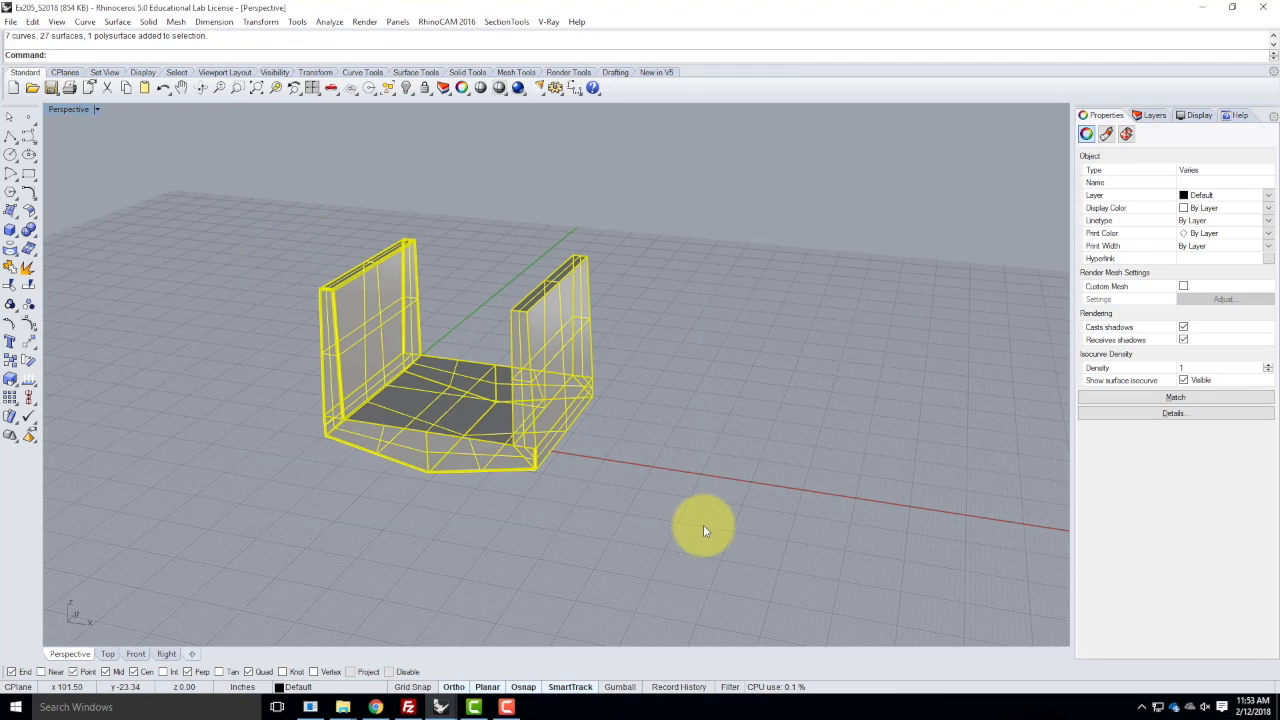
left_click(850, 440)
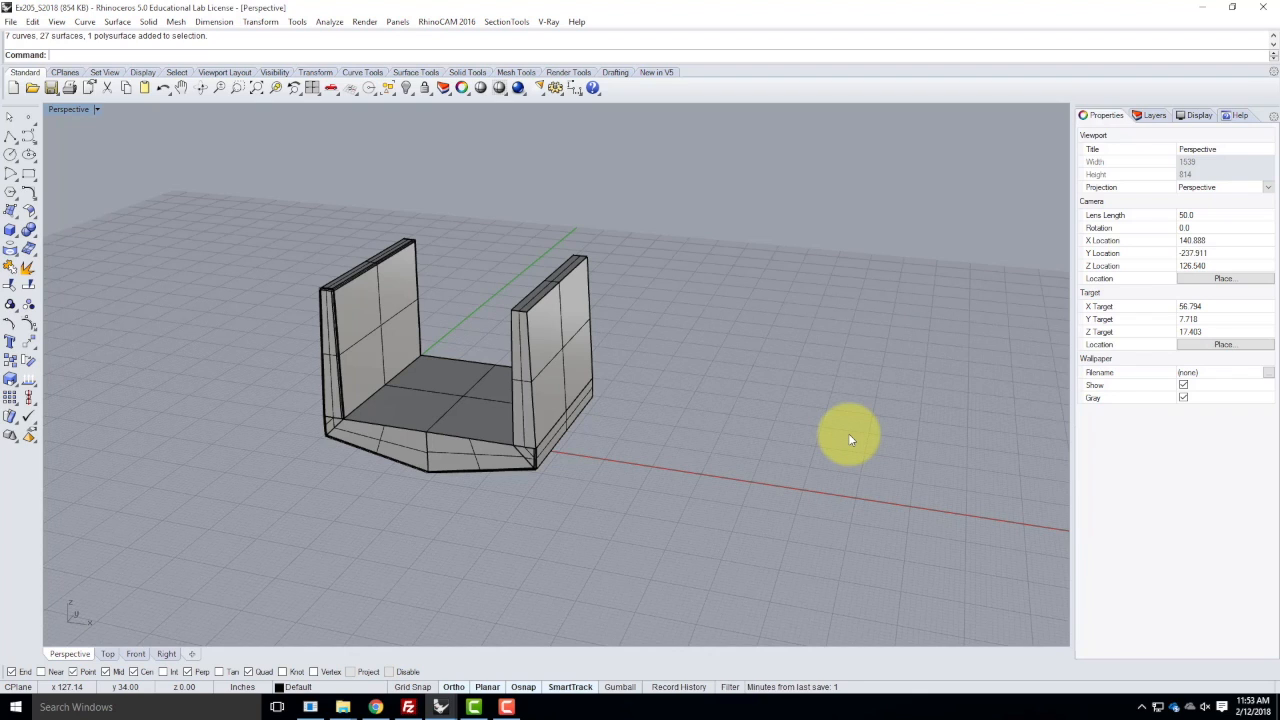
- Create a layer named Bridge with a sublayer named Concrete
left_click(1160, 116)
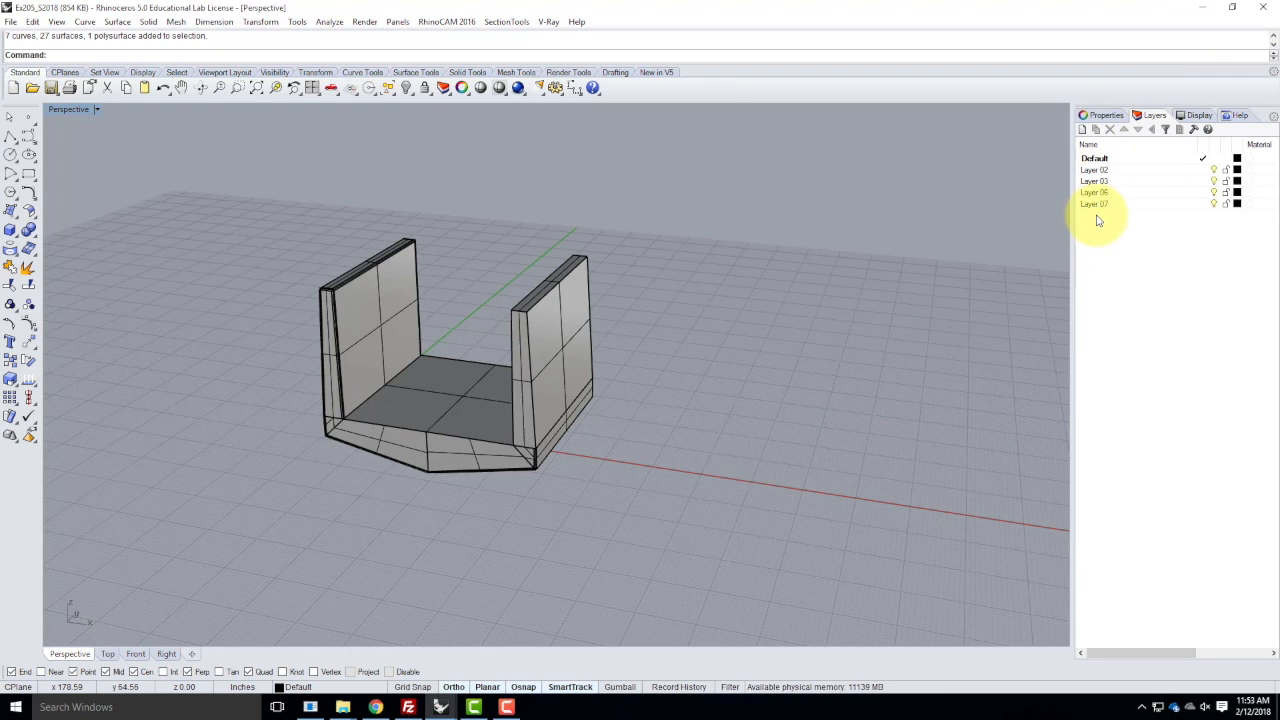
left_click(1082, 131)
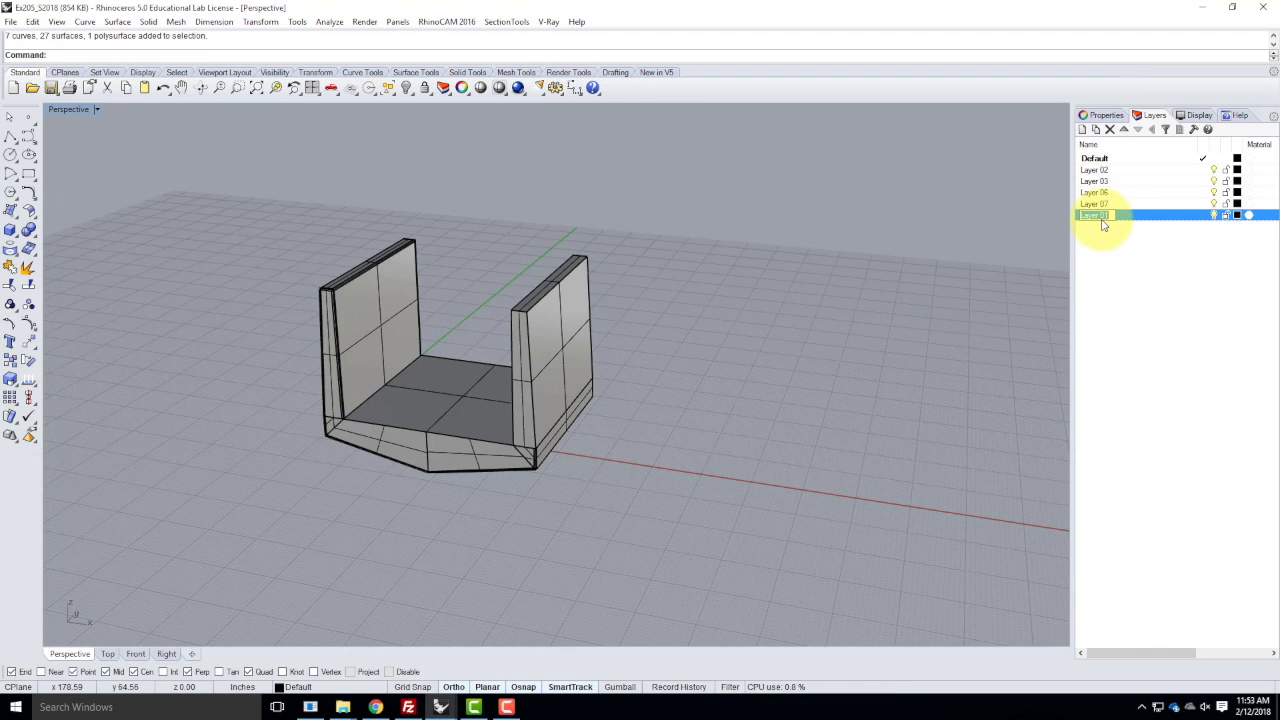
type("Bridge")
key("Return")
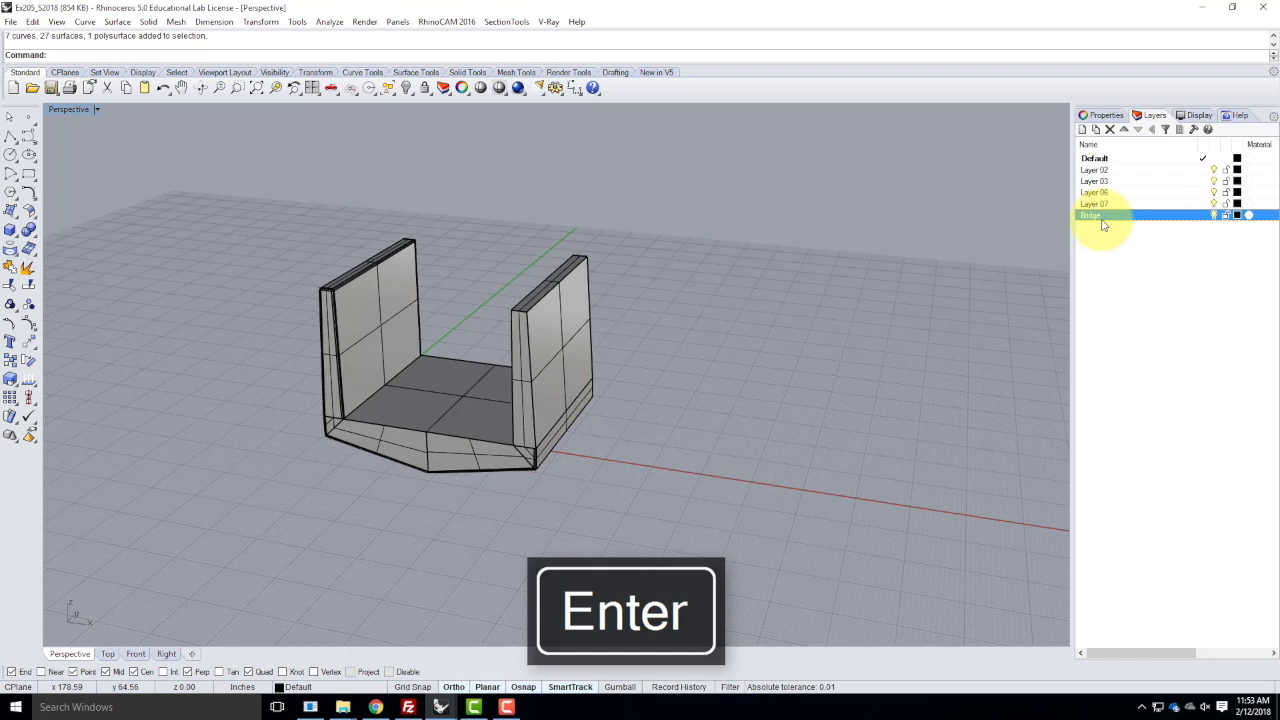
left_click(1095, 129)
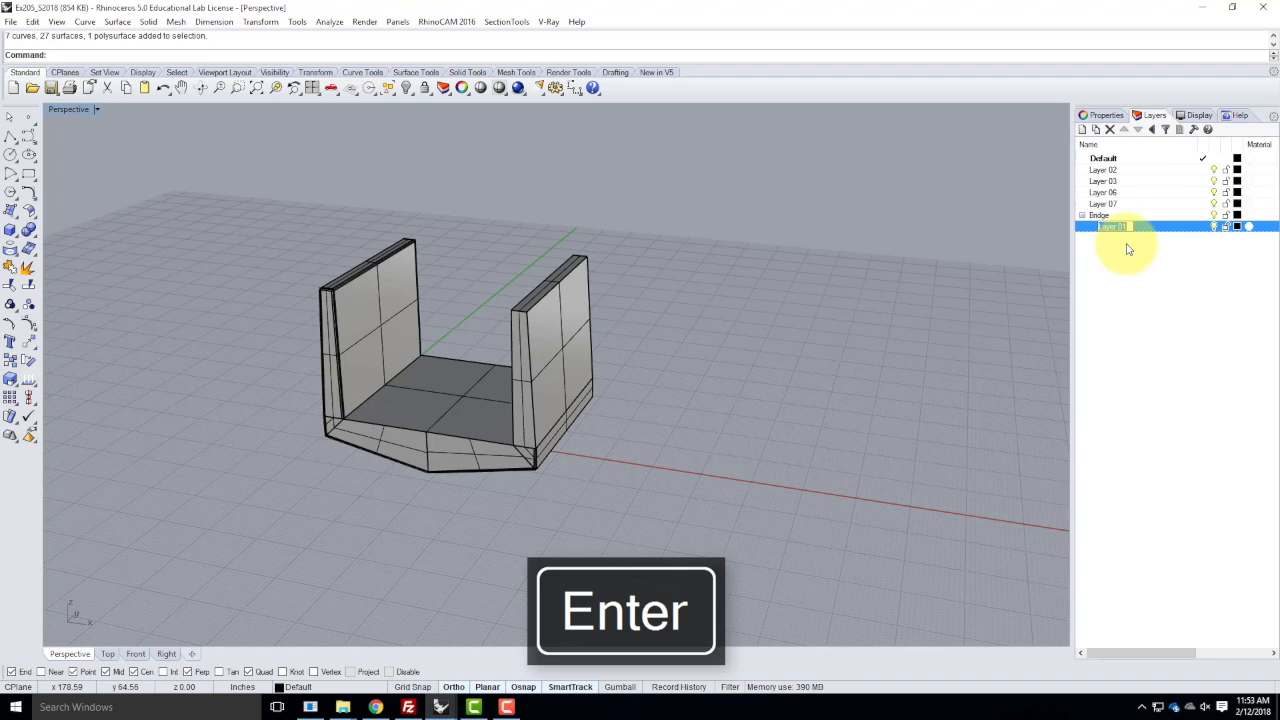
type("Concrete")
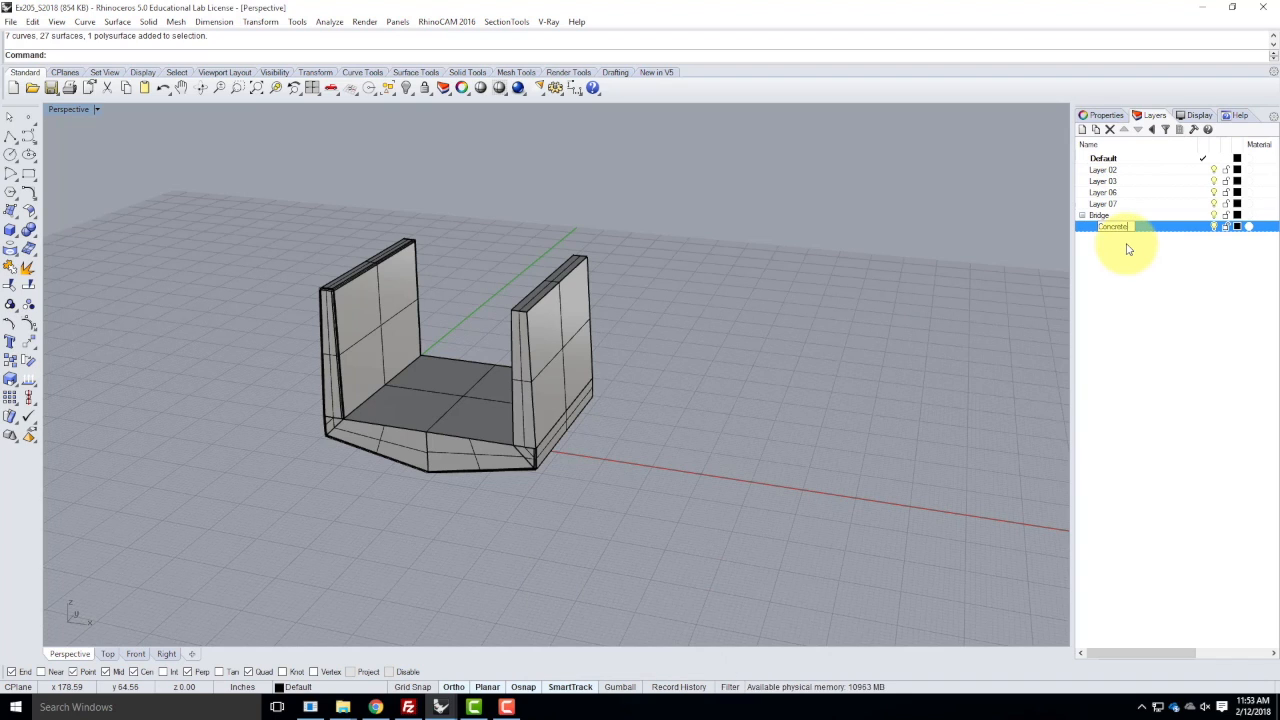
key("Return")
- Select all of the bridge geometry and change its object layer to Concrete
left_click_drag(240, 185, 660, 590)
left_click(1114, 228)
right_click(1116, 229)
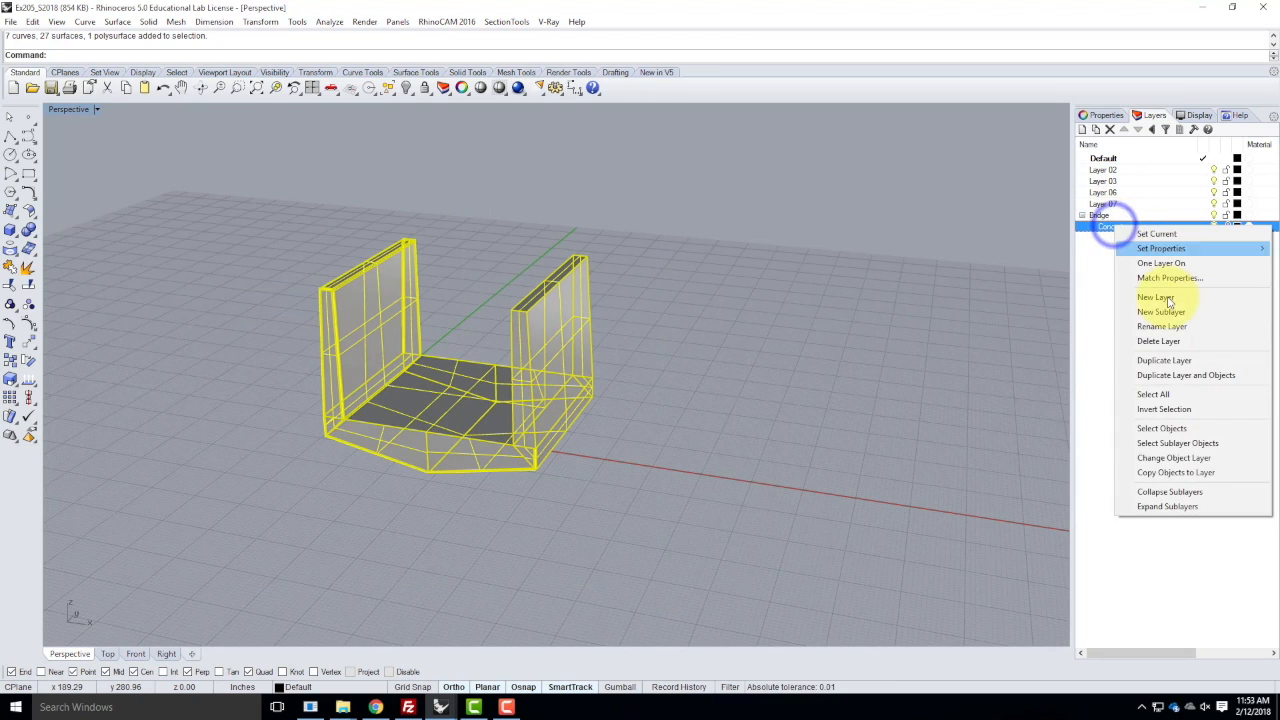
left_click(1179, 462)
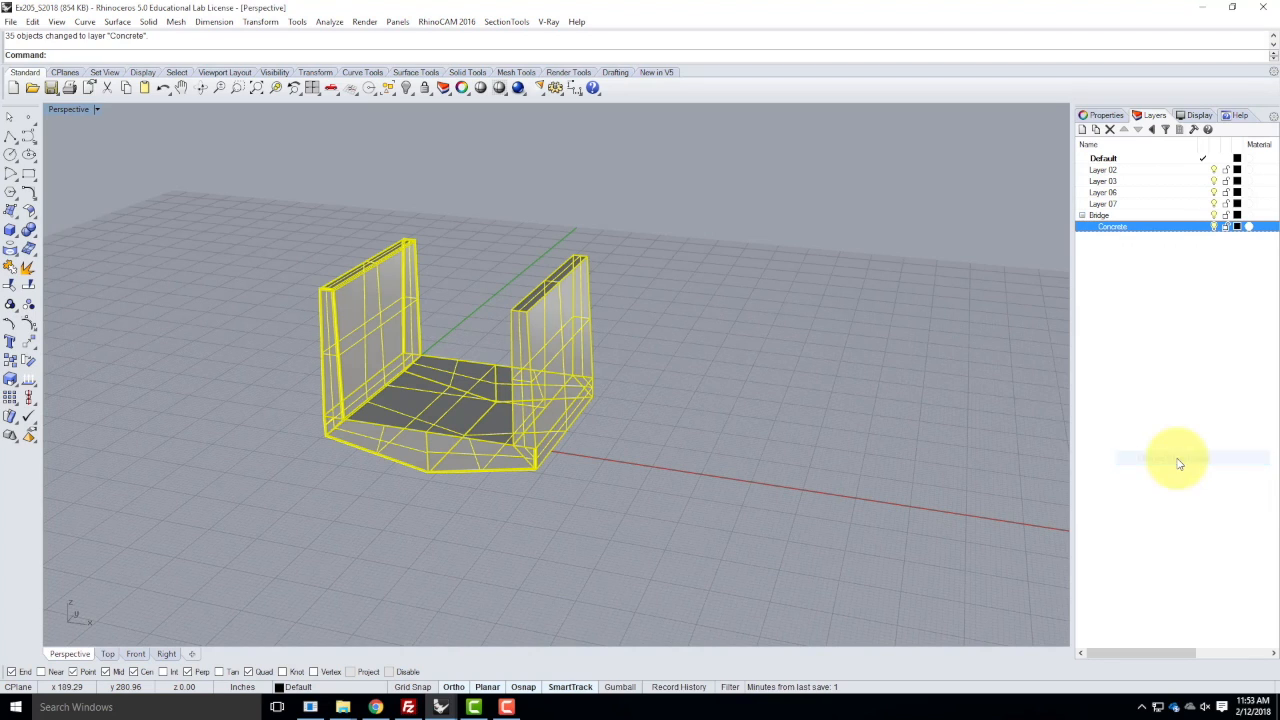
- Make Concrete the current layer, delete the layers Default, Layer 02, Layer 03, Layer 06 and Layer 07, and deselect the bridge
left_click(1106, 159)
left_click(1128, 227)
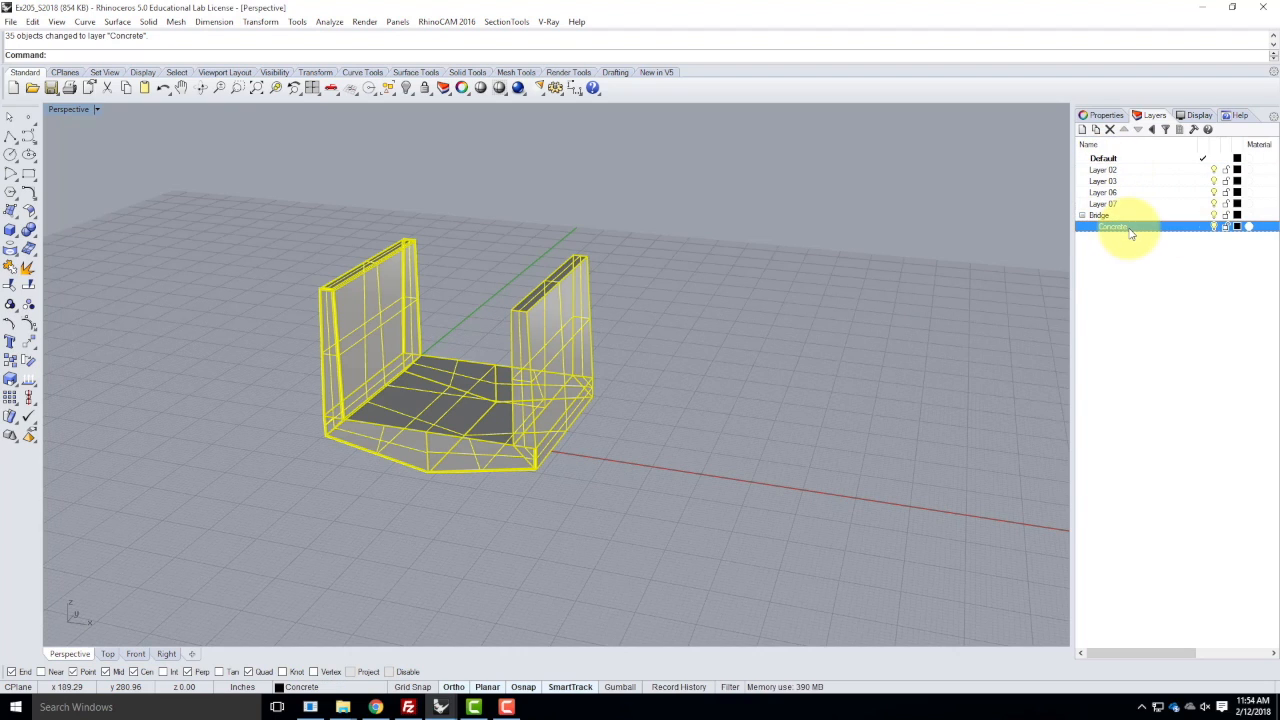
left_click(1117, 161)
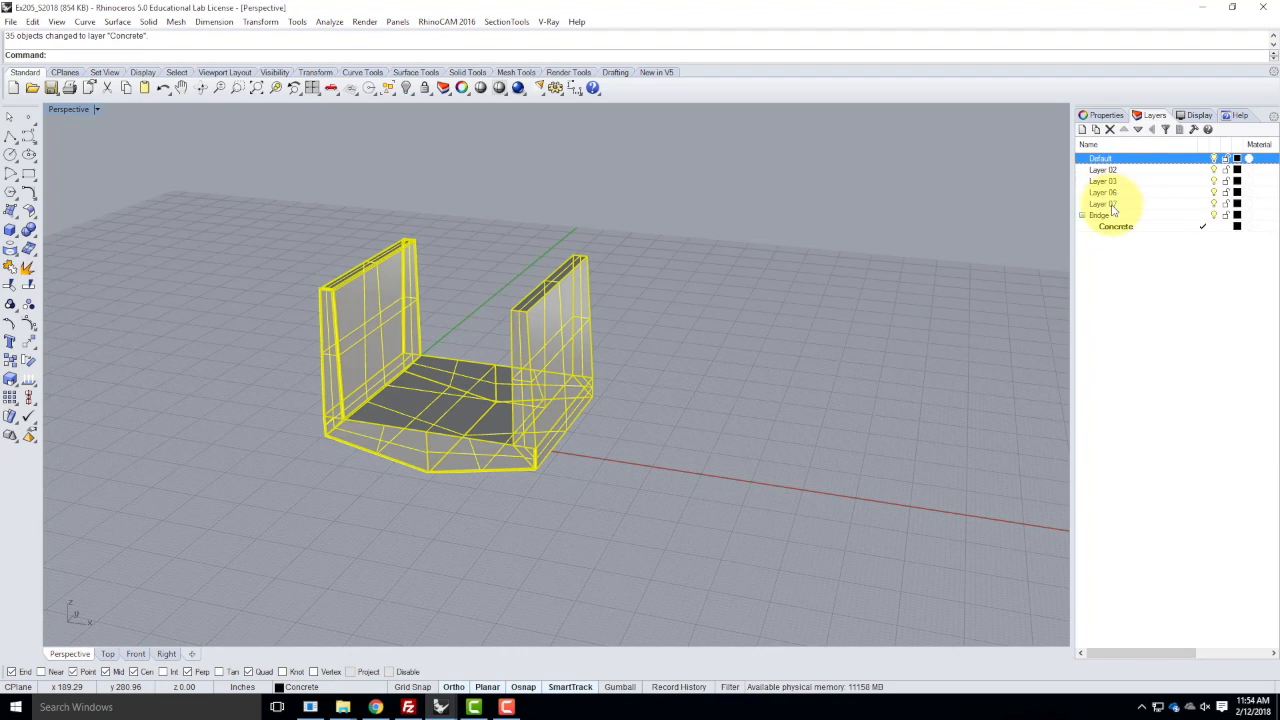
left_click(1108, 204, "shift")
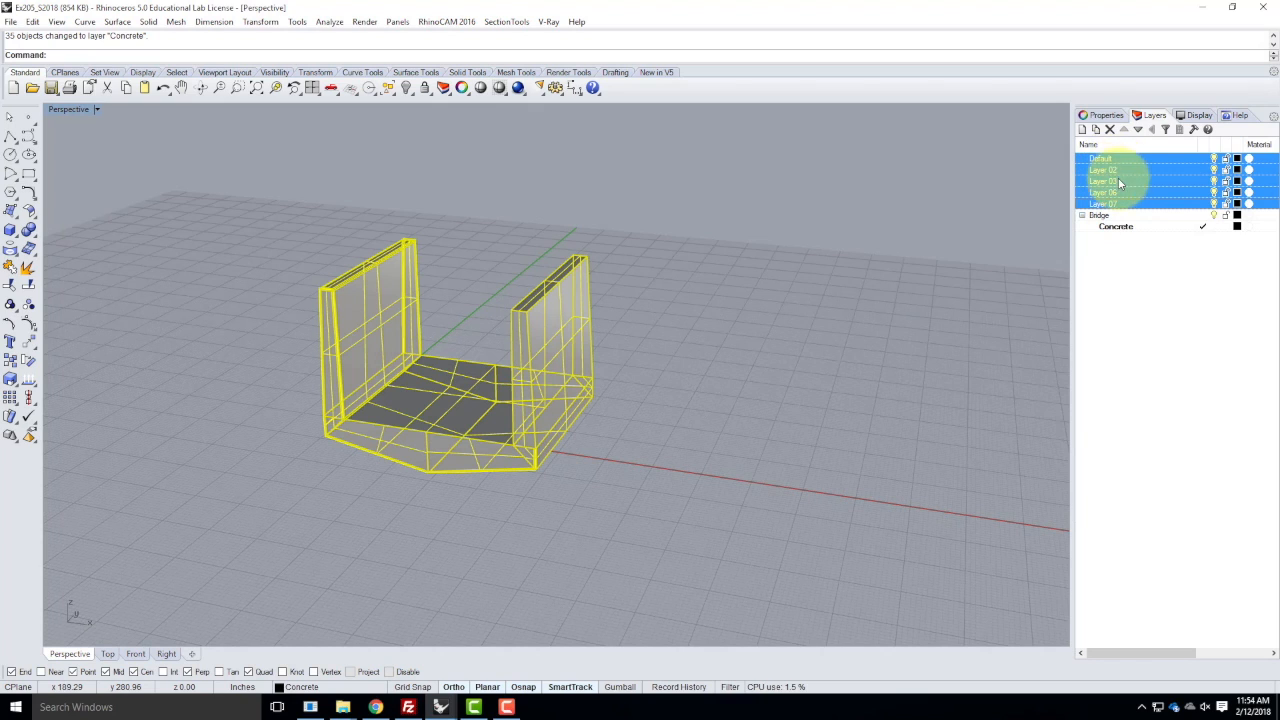
left_click(1110, 130)
left_click(1142, 267)
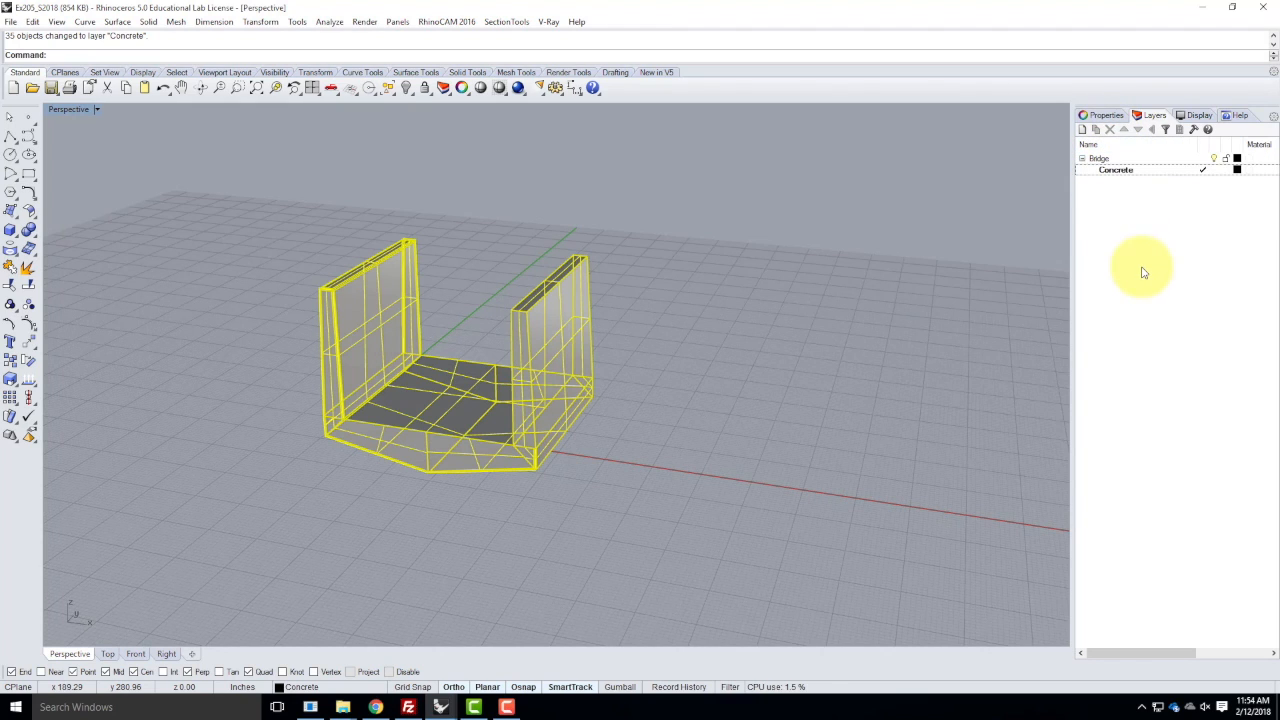
left_click(889, 279)
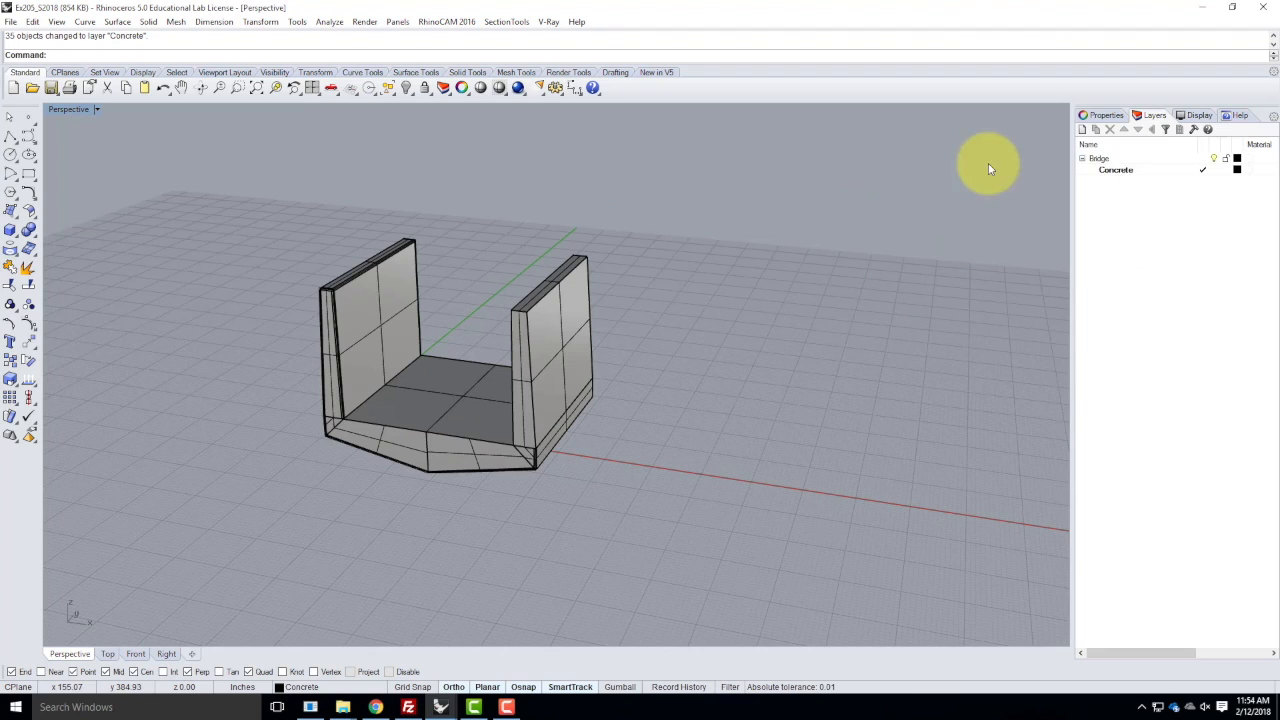
left_click(1098, 160)
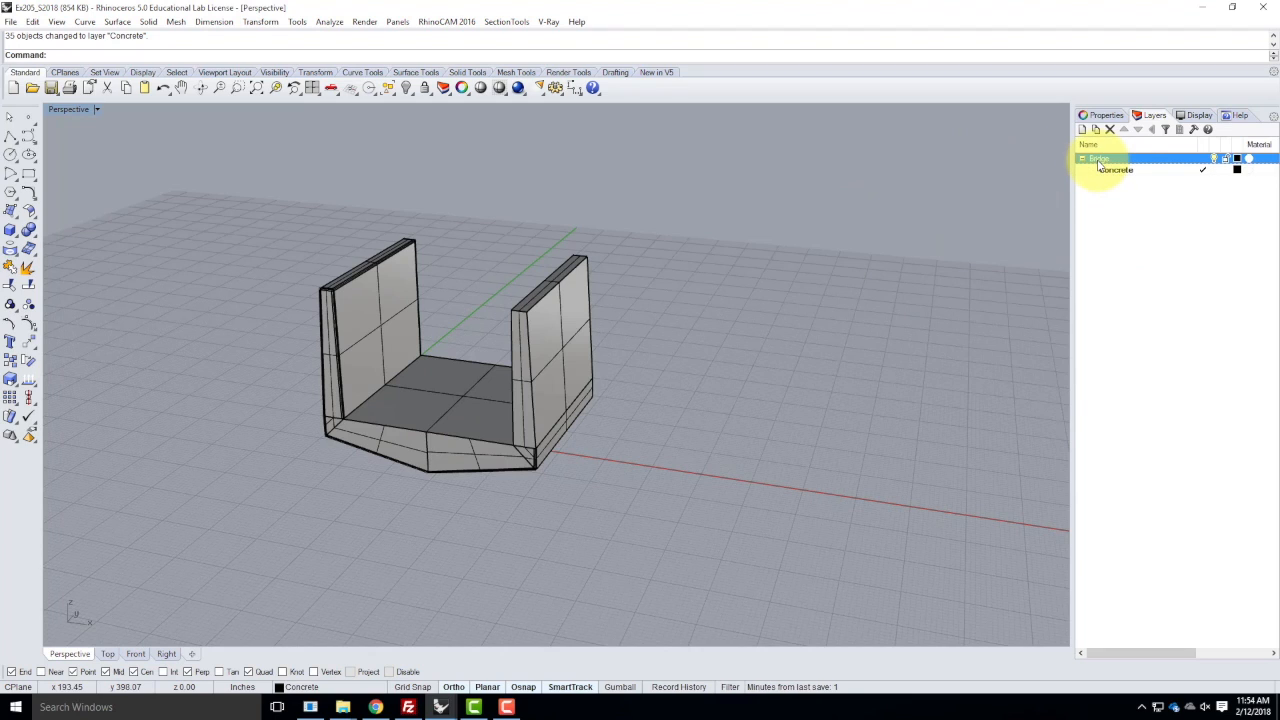
left_click(1131, 177)
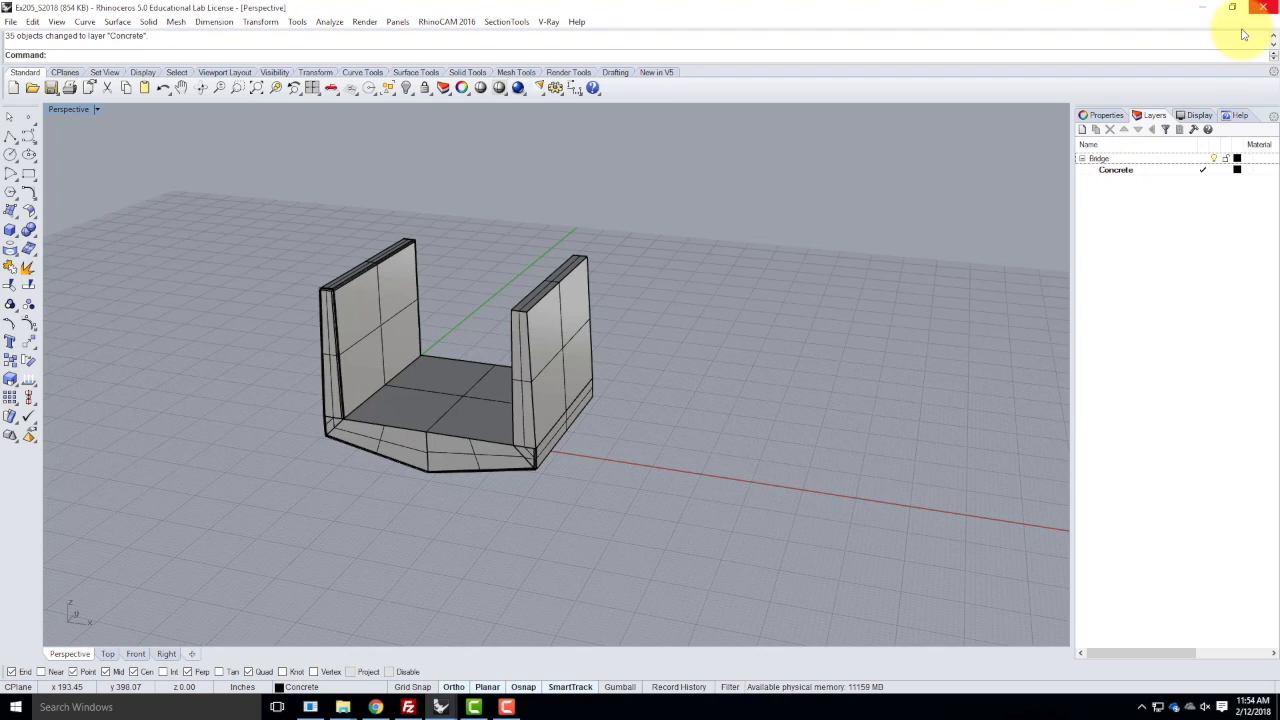
left_click(1098, 161)
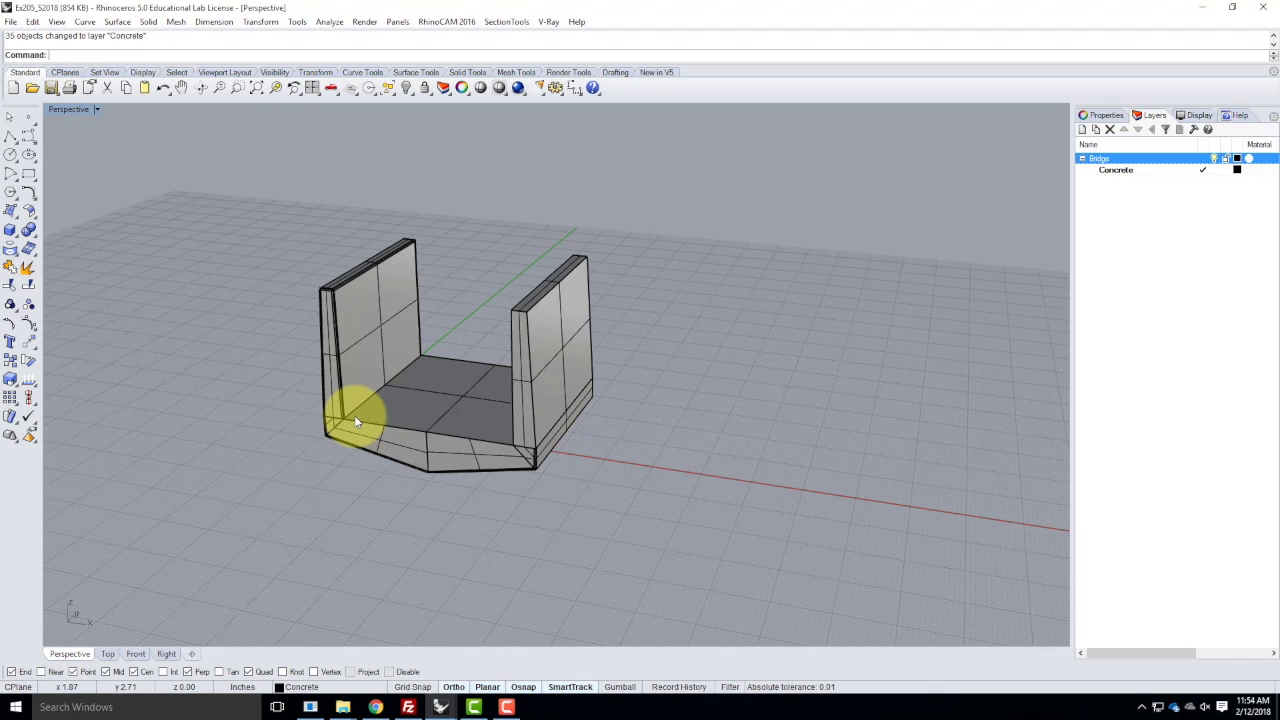
scroll(366, 289, "up", 4)
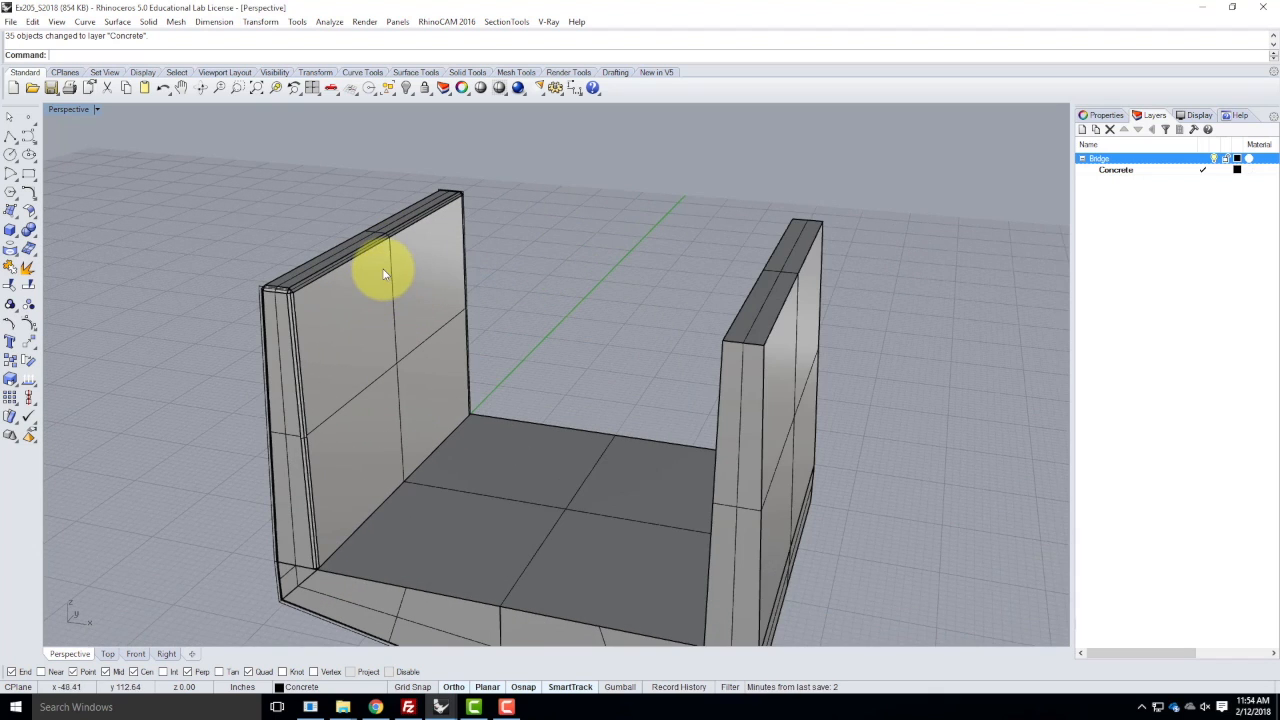
scroll(299, 151, "down", 4)
- Move all of the bridge geometry from the front inner corner where the deck meets the side wall to 0,0,0
left_click_drag(238, 142, 738, 493)
type("Move")
key("Return")
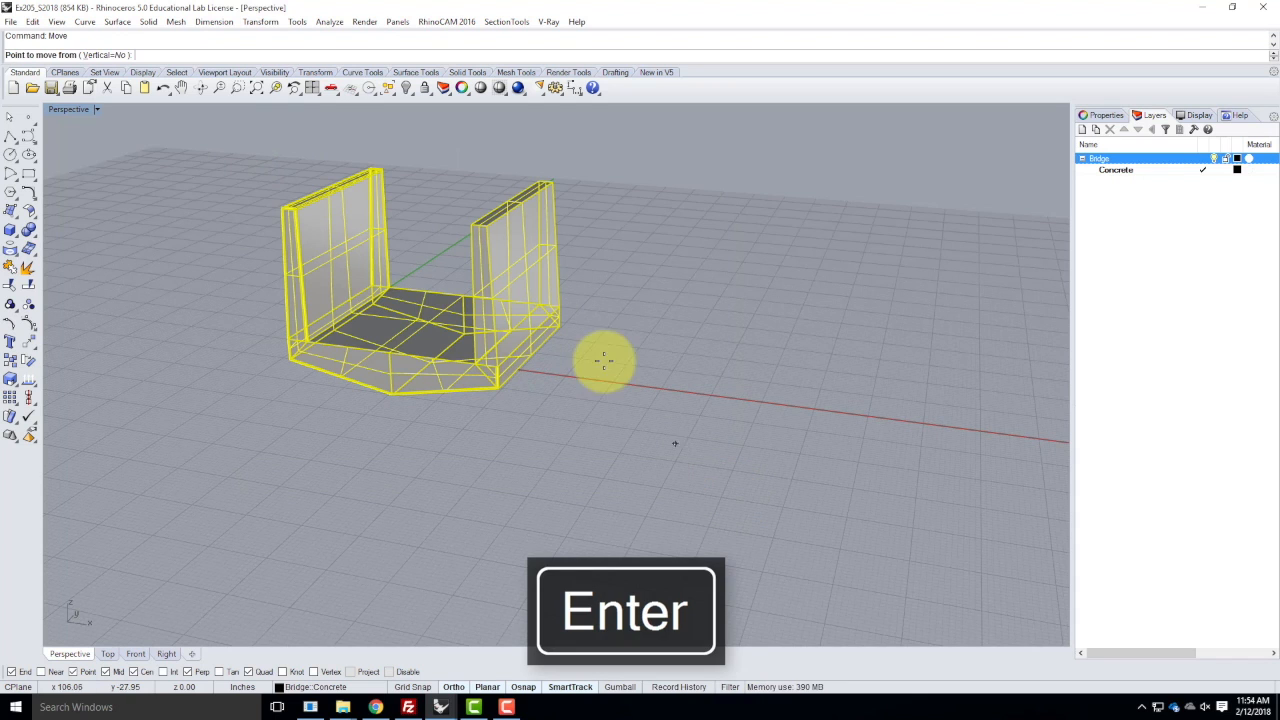
scroll(370, 378, "up", 7)
scroll(340, 365, "up", 3)
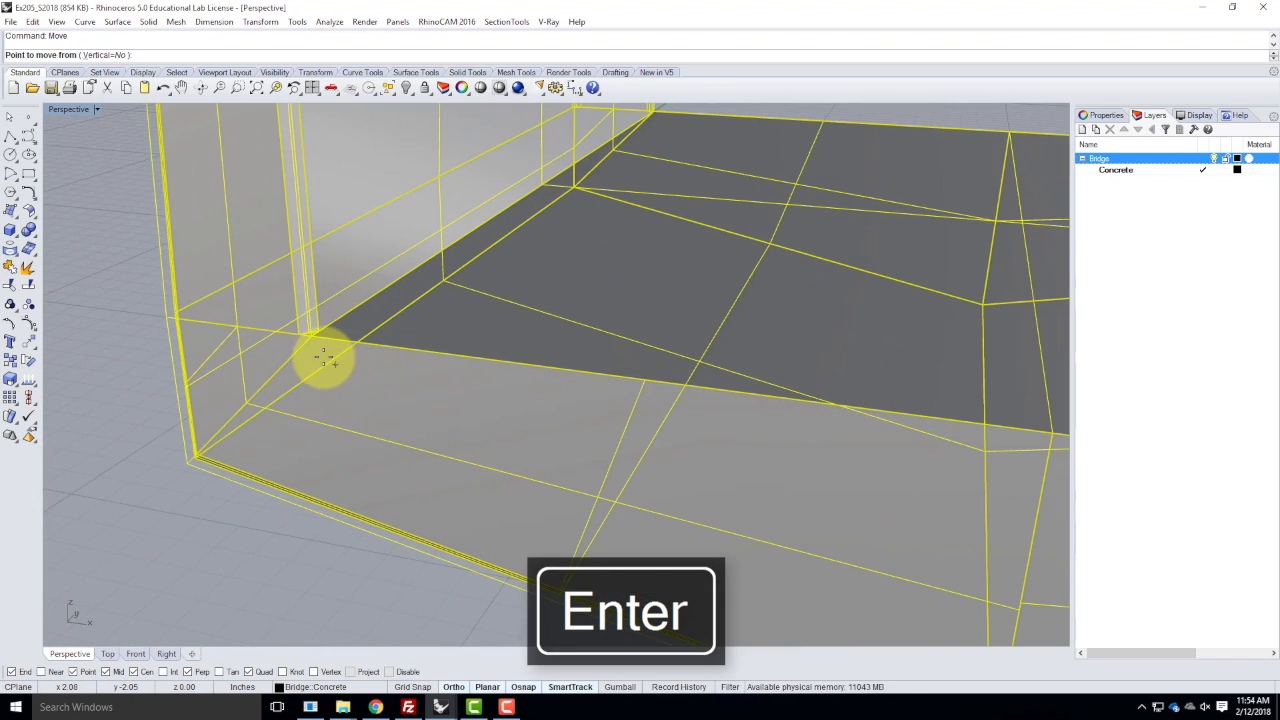
left_click(312, 342)
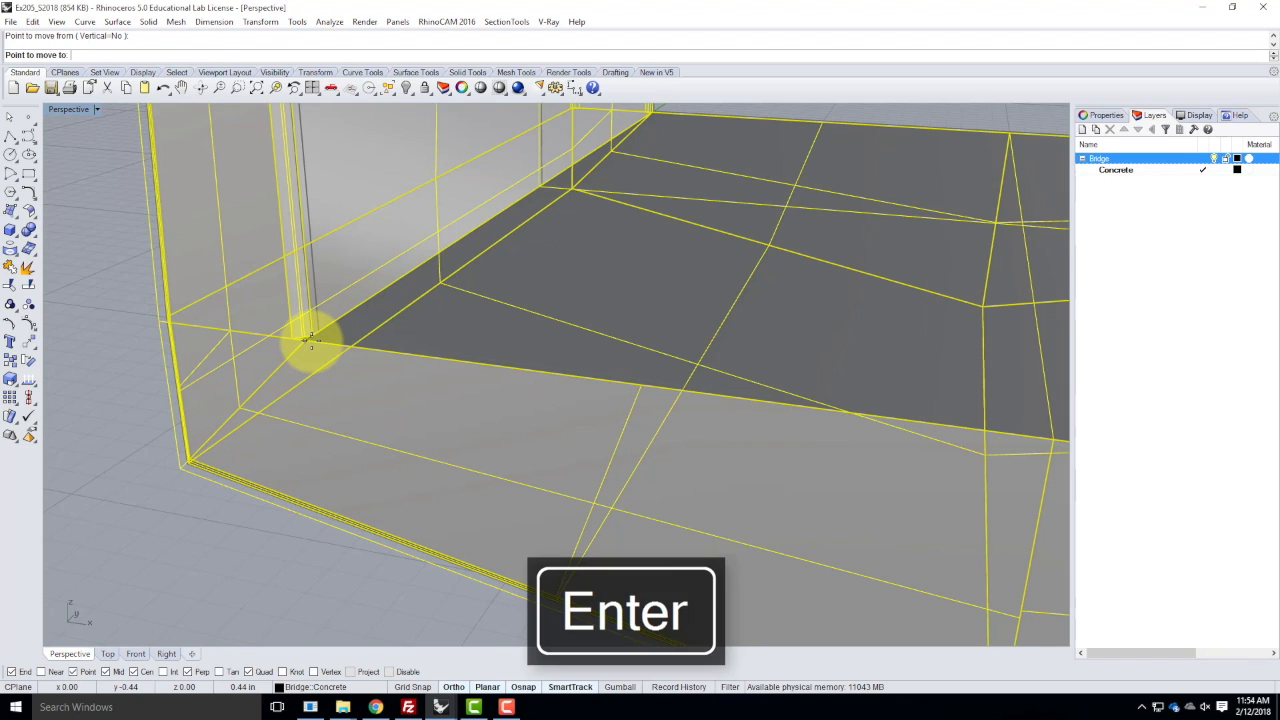
type("0,0,0")
key("Return")
scroll(145, 350, "down", 4)
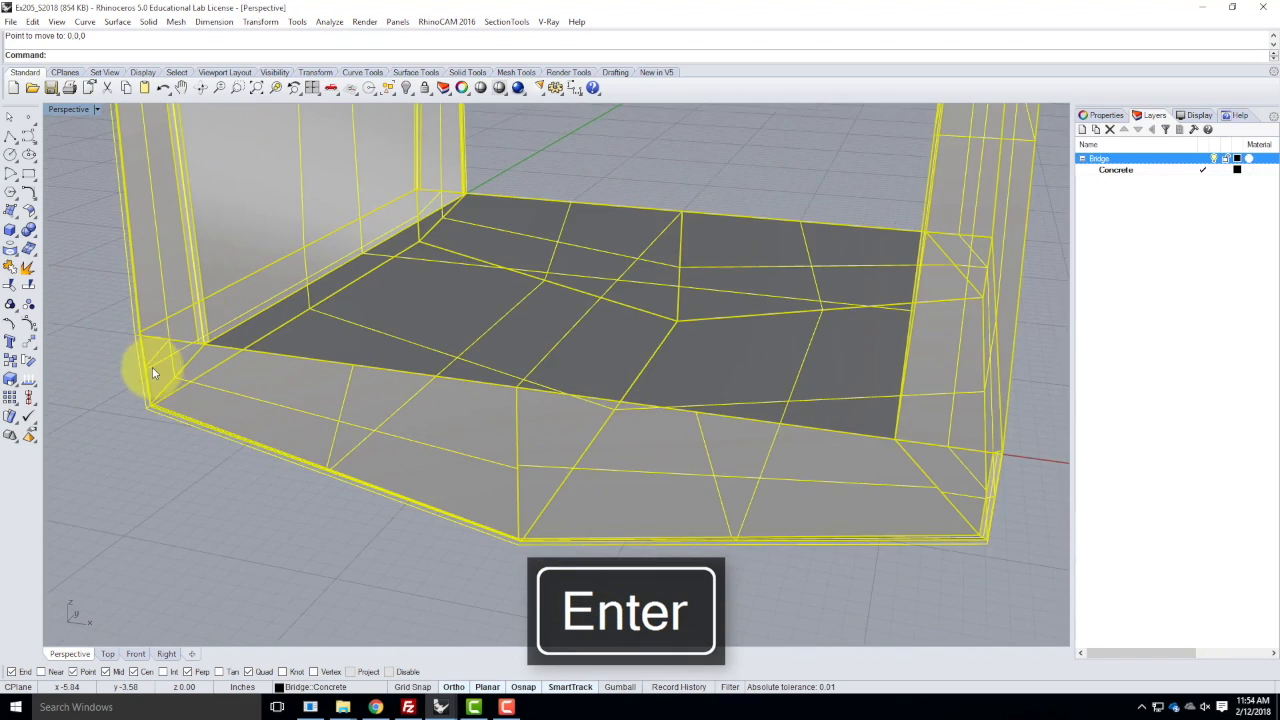
left_click(632, 477)
scroll(632, 484, "down", 3)
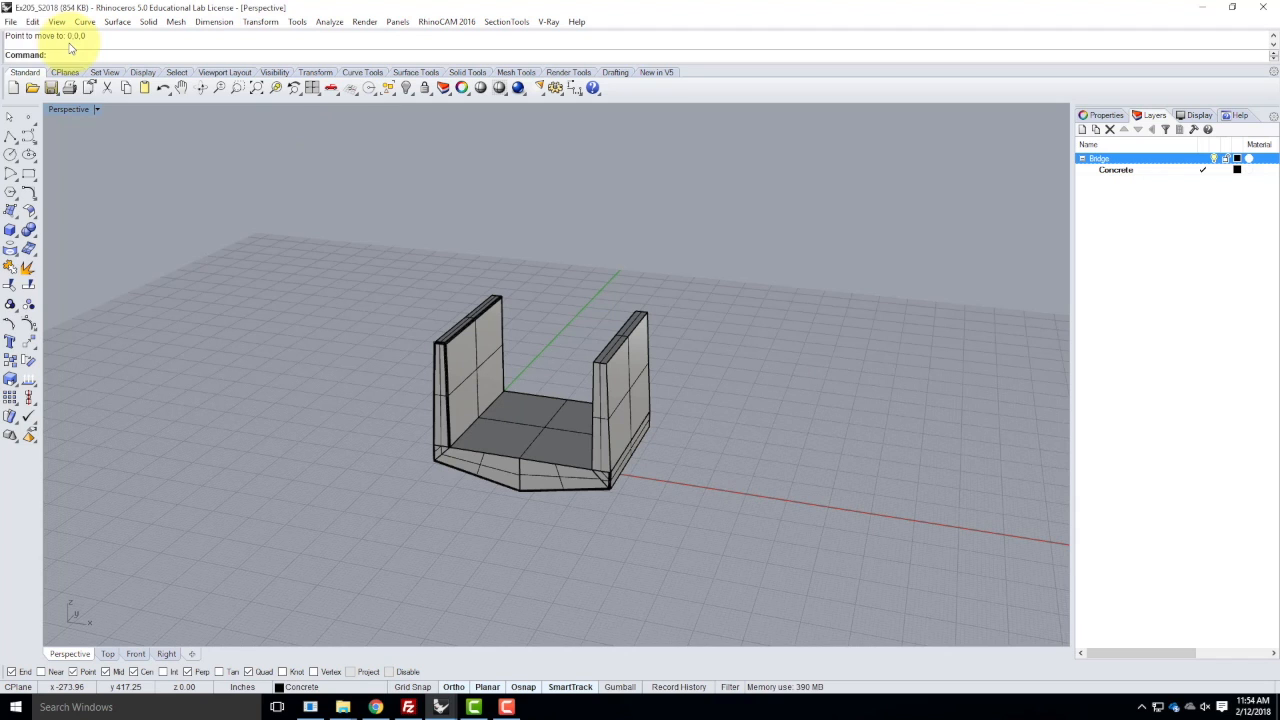
- Save a copy of the model as S2018_Bridge in Live Demonstrations > Live - A136 Exercises > Ex207 on the college OneDrive
left_click(11, 22)
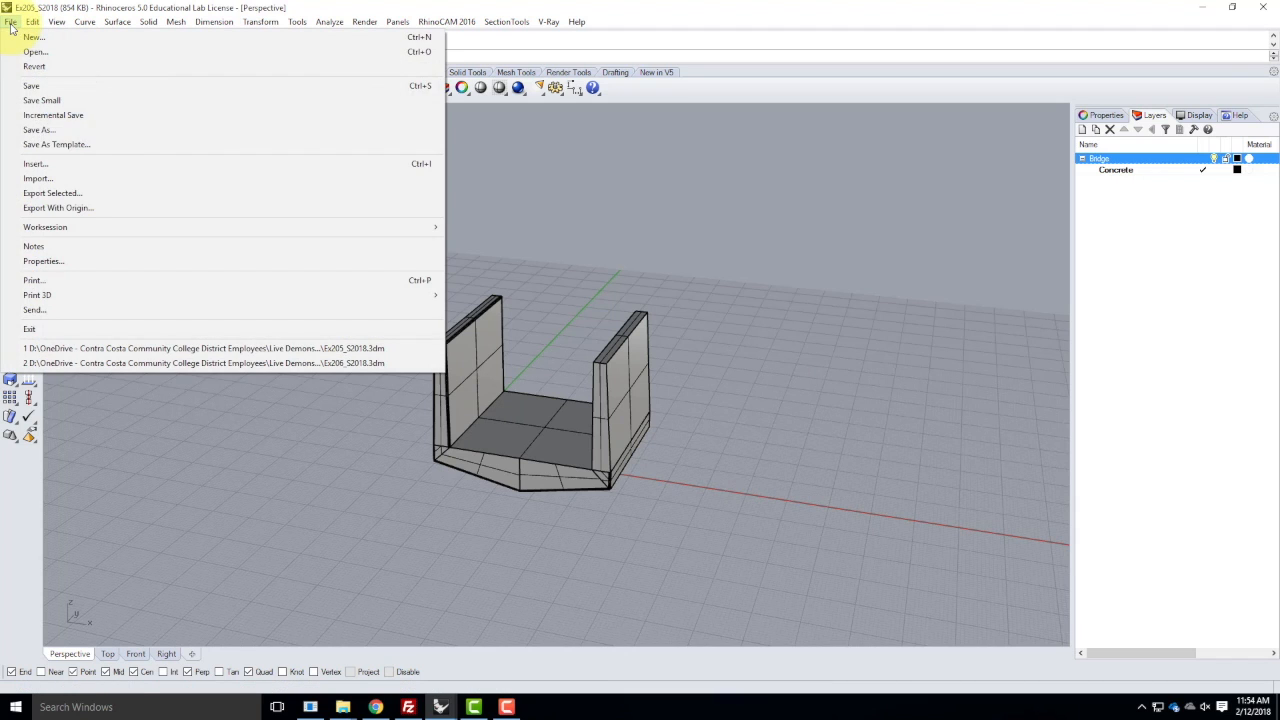
left_click(45, 130)
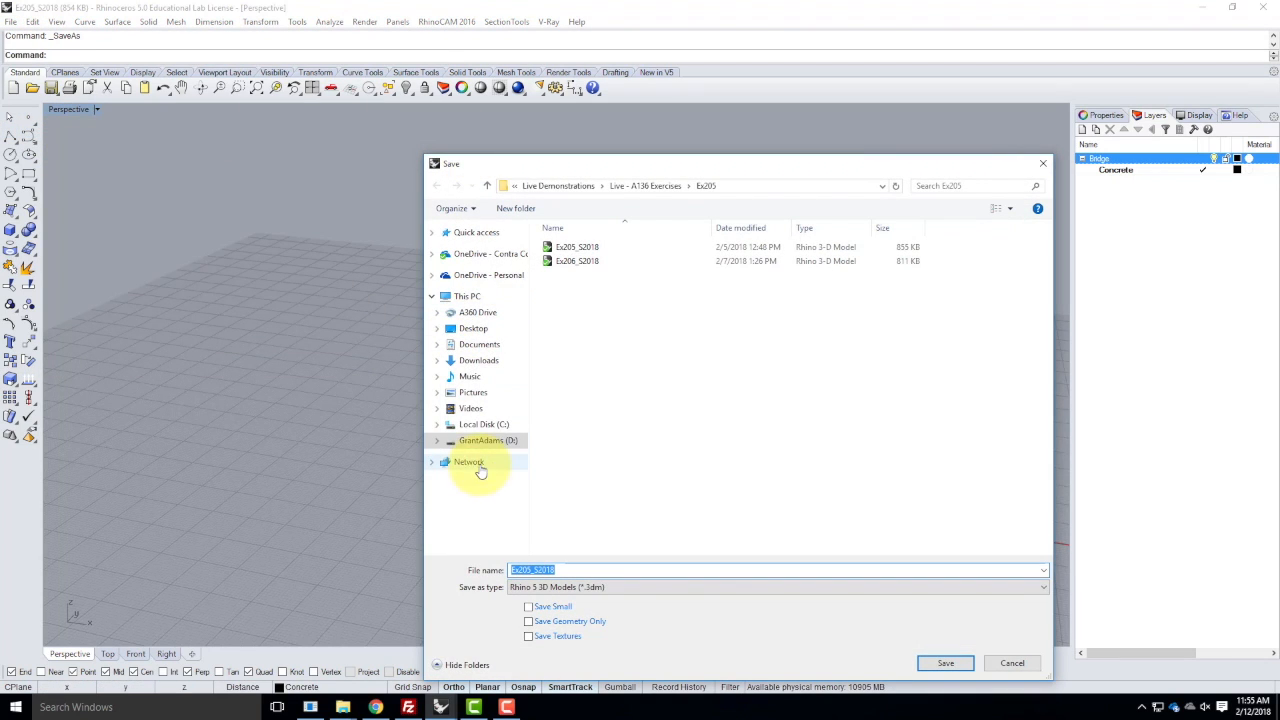
left_click(476, 258)
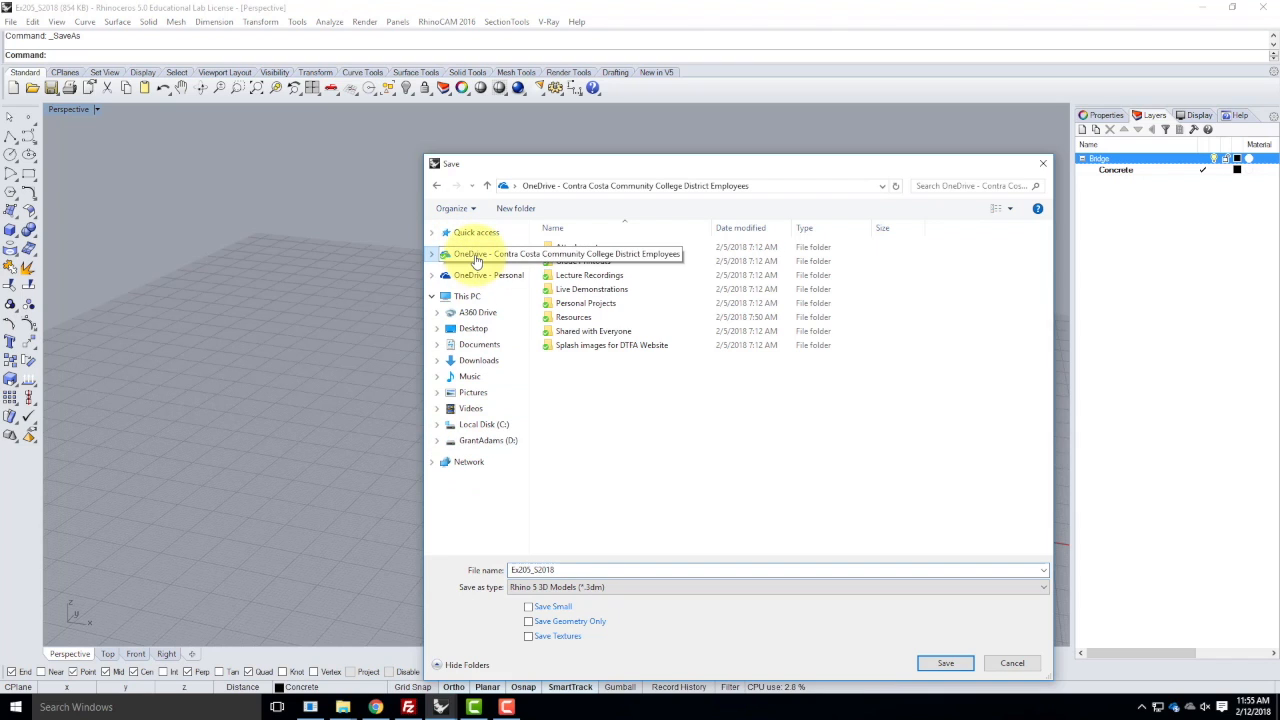
double_click(592, 289)
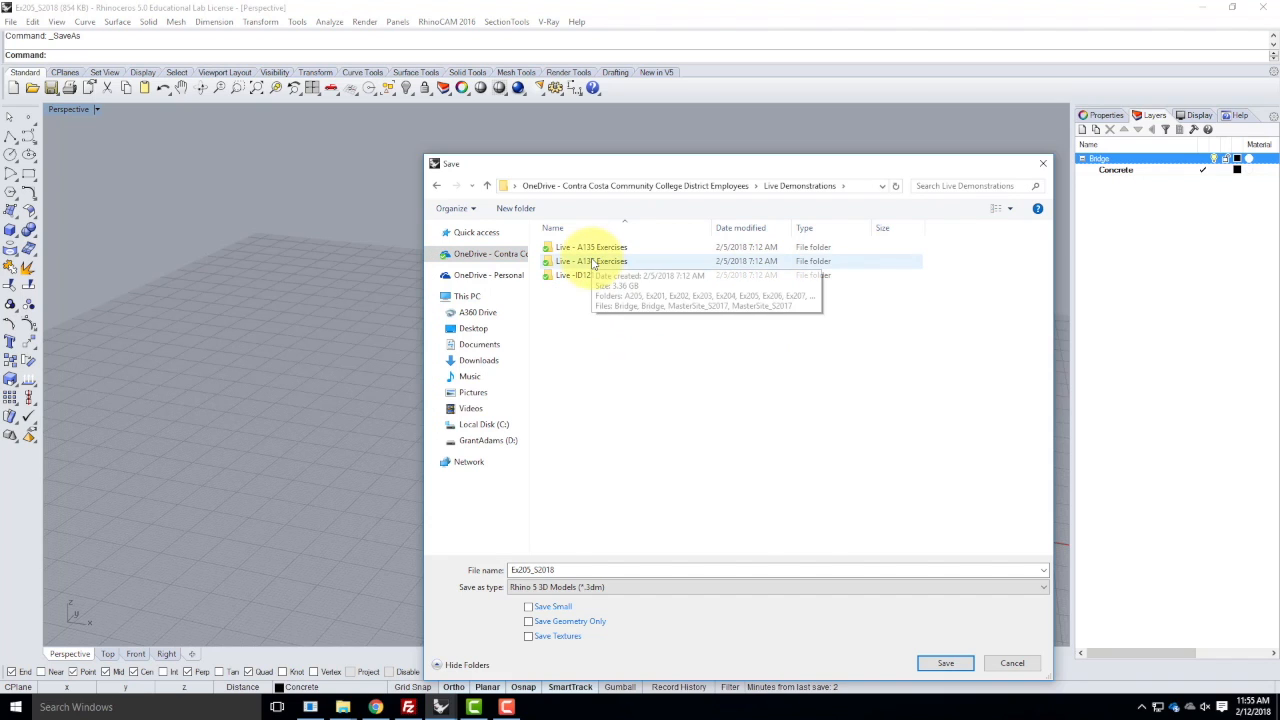
double_click(565, 261)
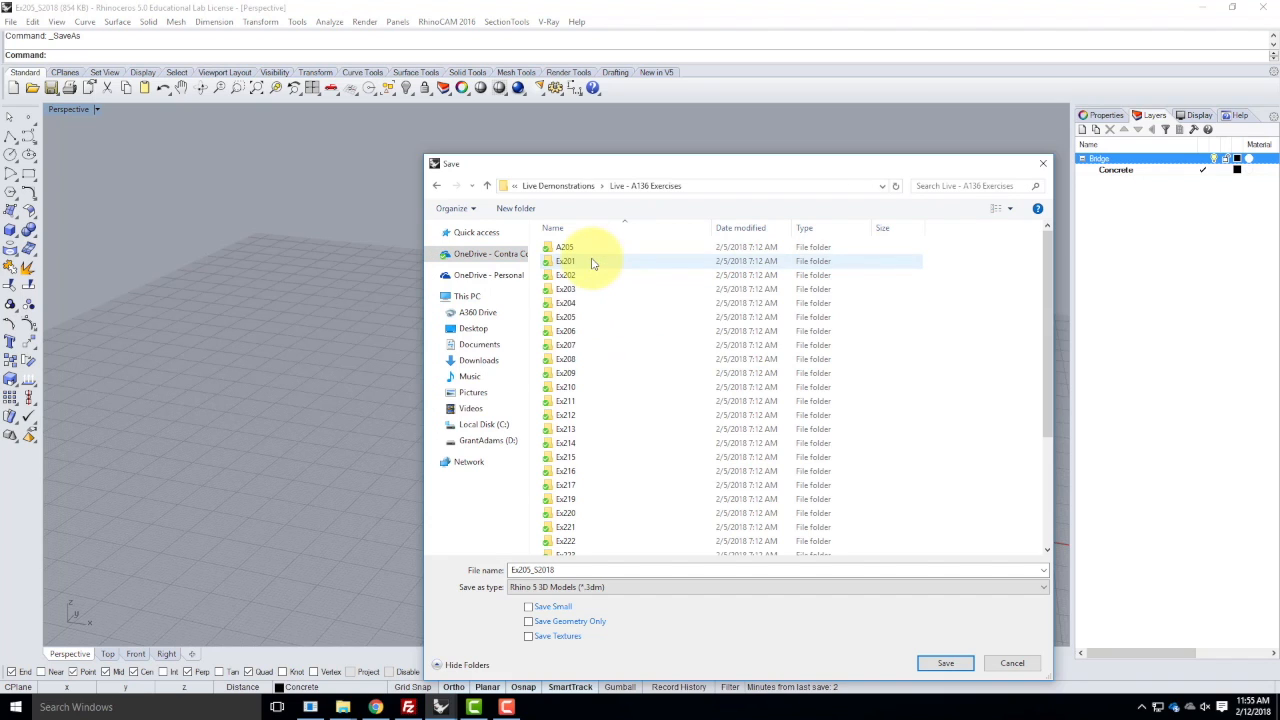
double_click(566, 346)
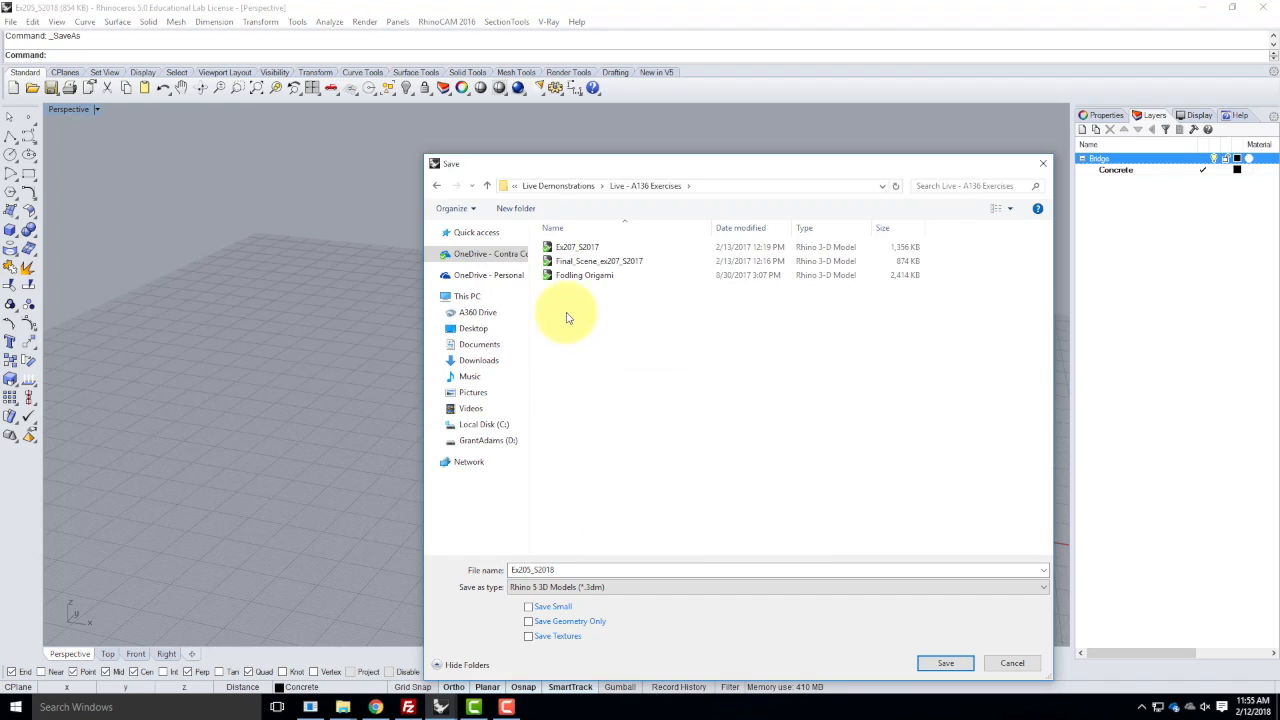
double_click(580, 569)
type("S2018_N")
key("BackSpace")
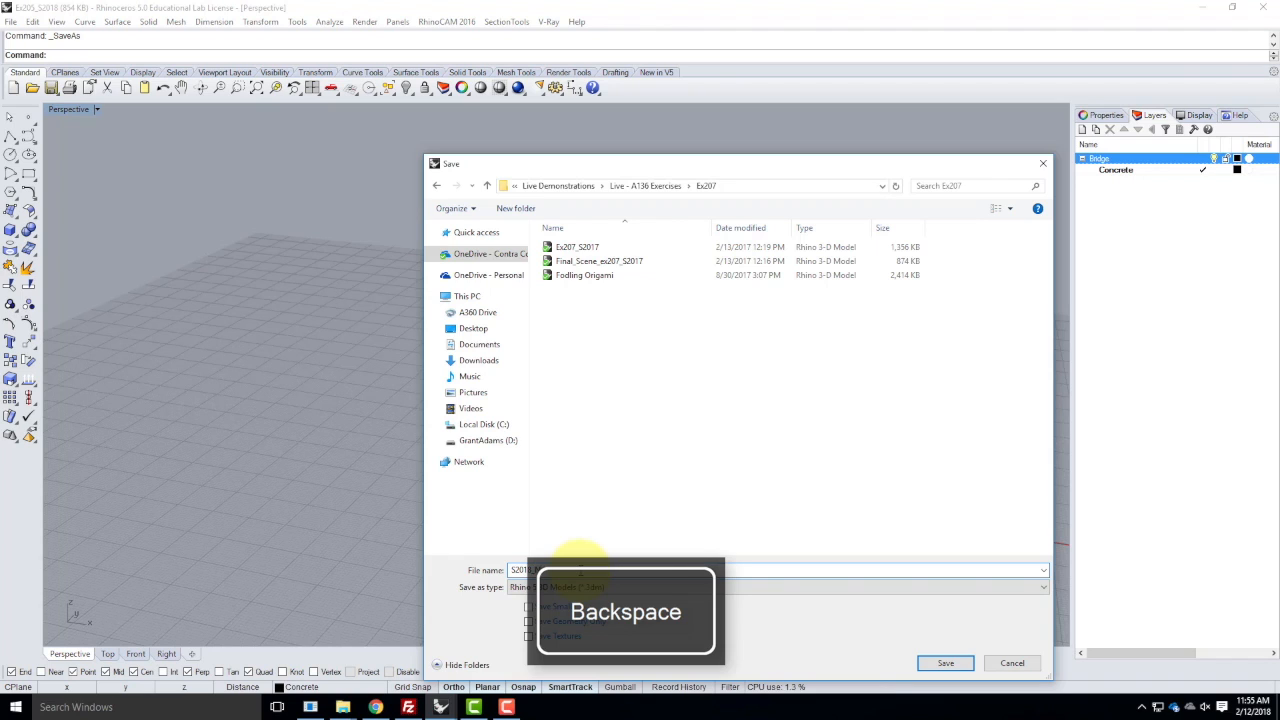
left_click(945, 663)
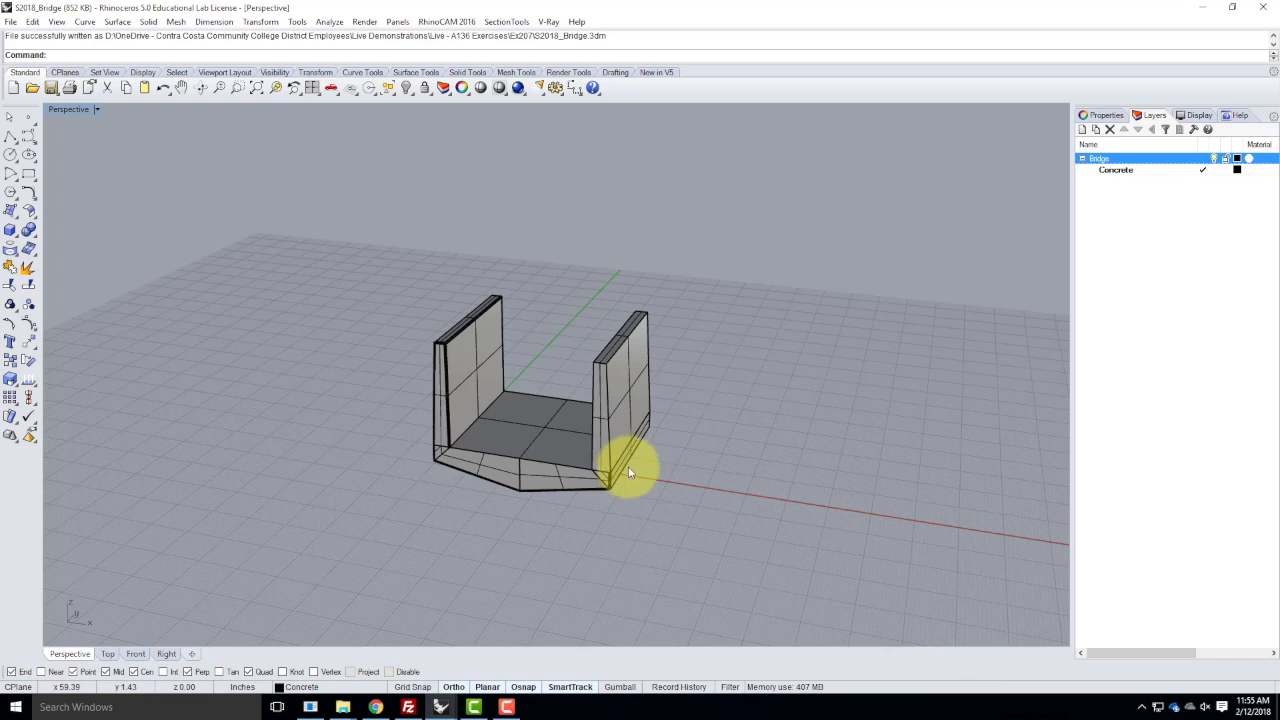
- Move the whole bridge from the midpoint of the deck's front edge to 0,0,0 and save the file
left_click(261, 21)
left_click(271, 37)
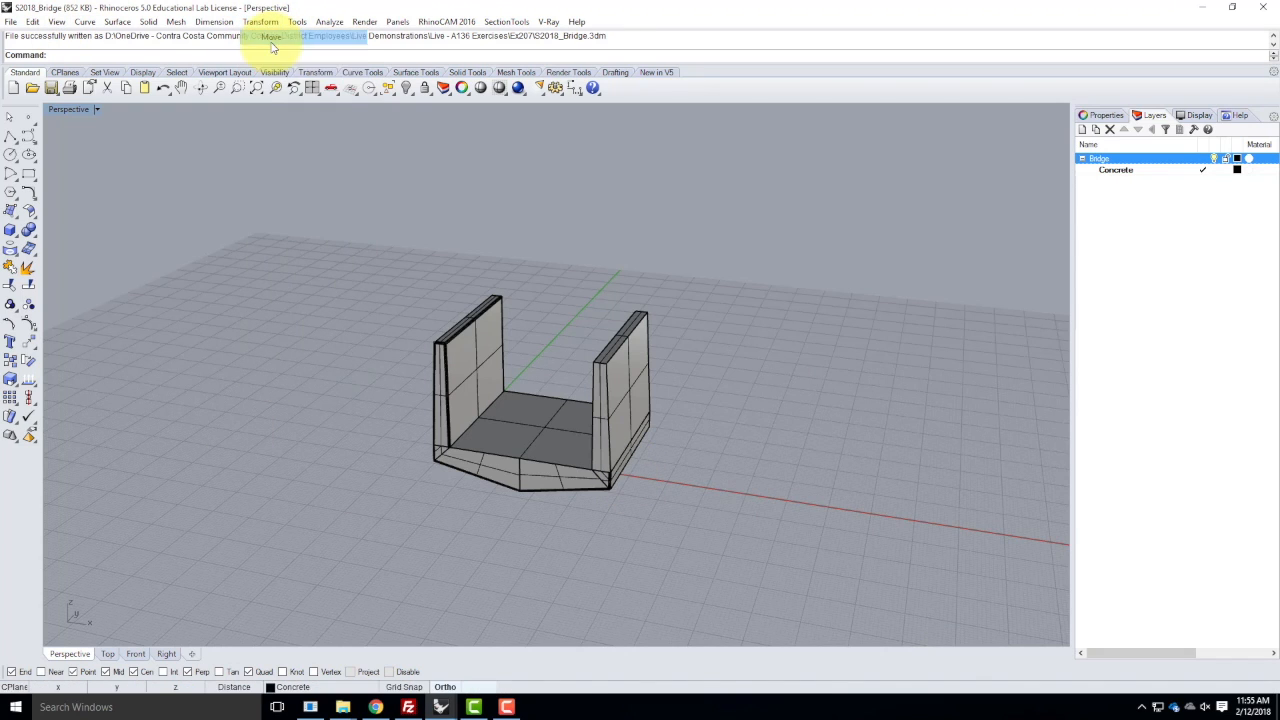
left_click_drag(338, 204, 738, 581)
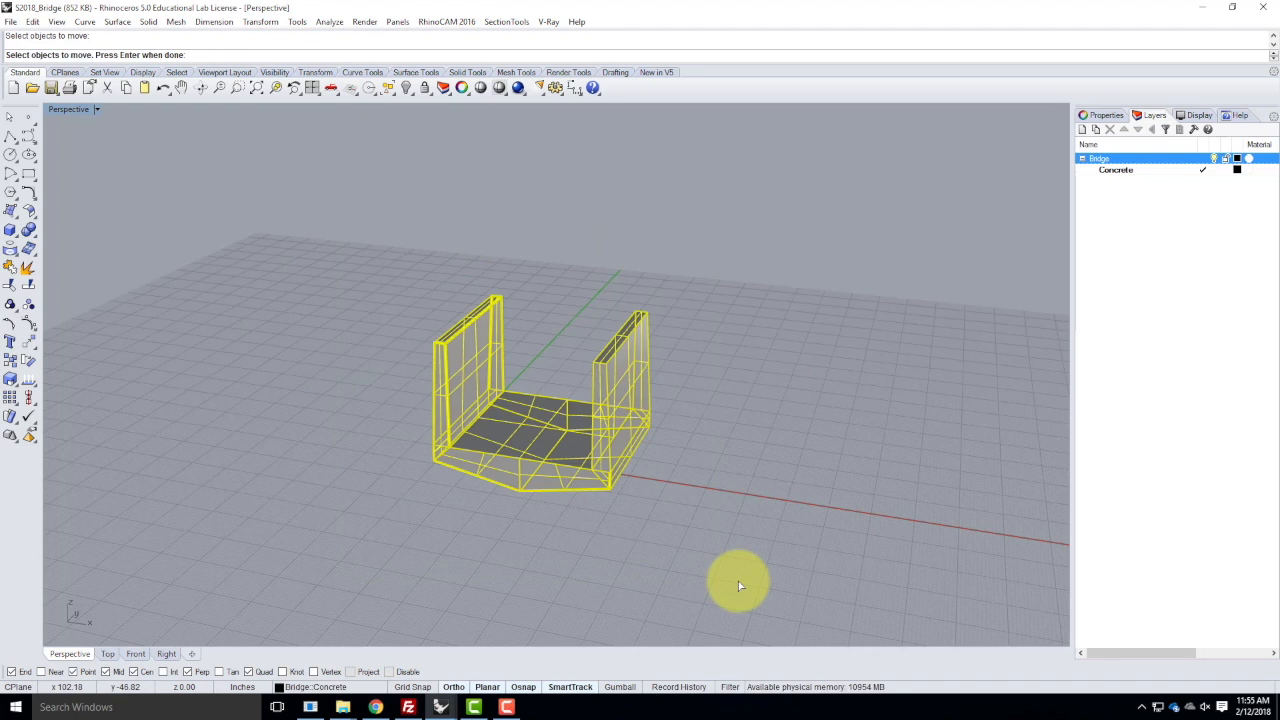
key("Return")
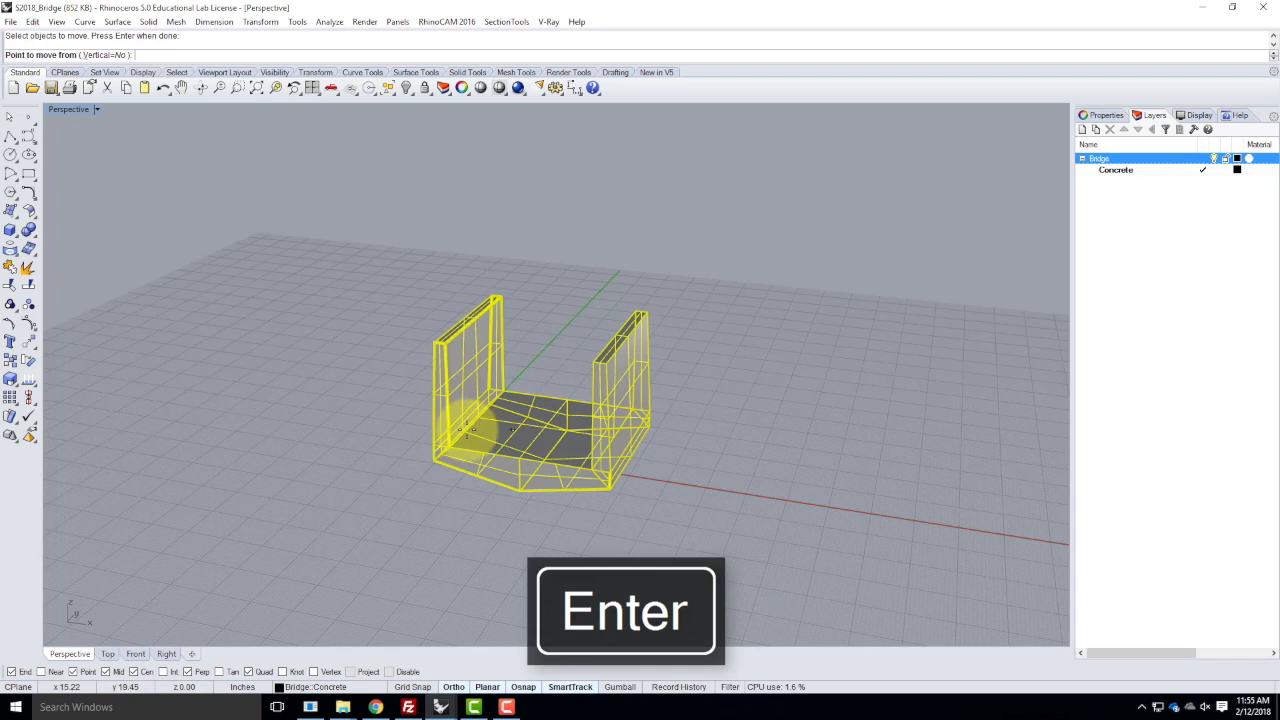
scroll(480, 430, "up", 4)
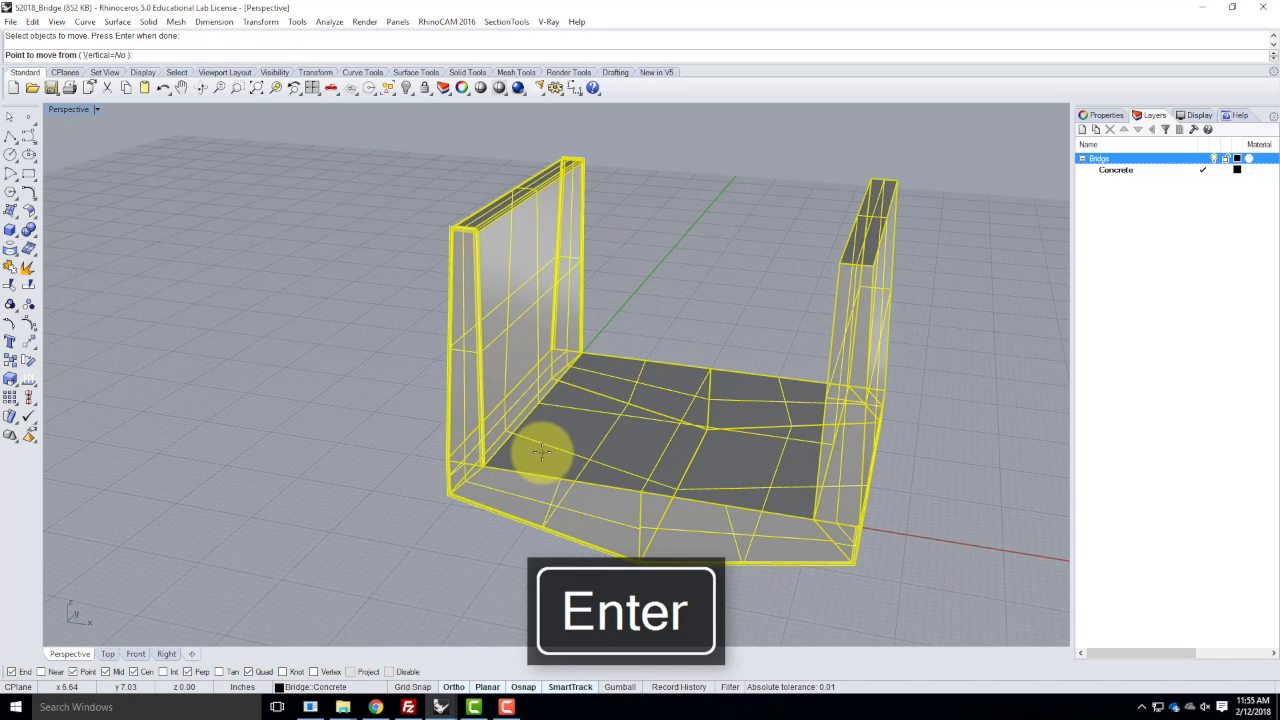
scroll(505, 465, "up", 5)
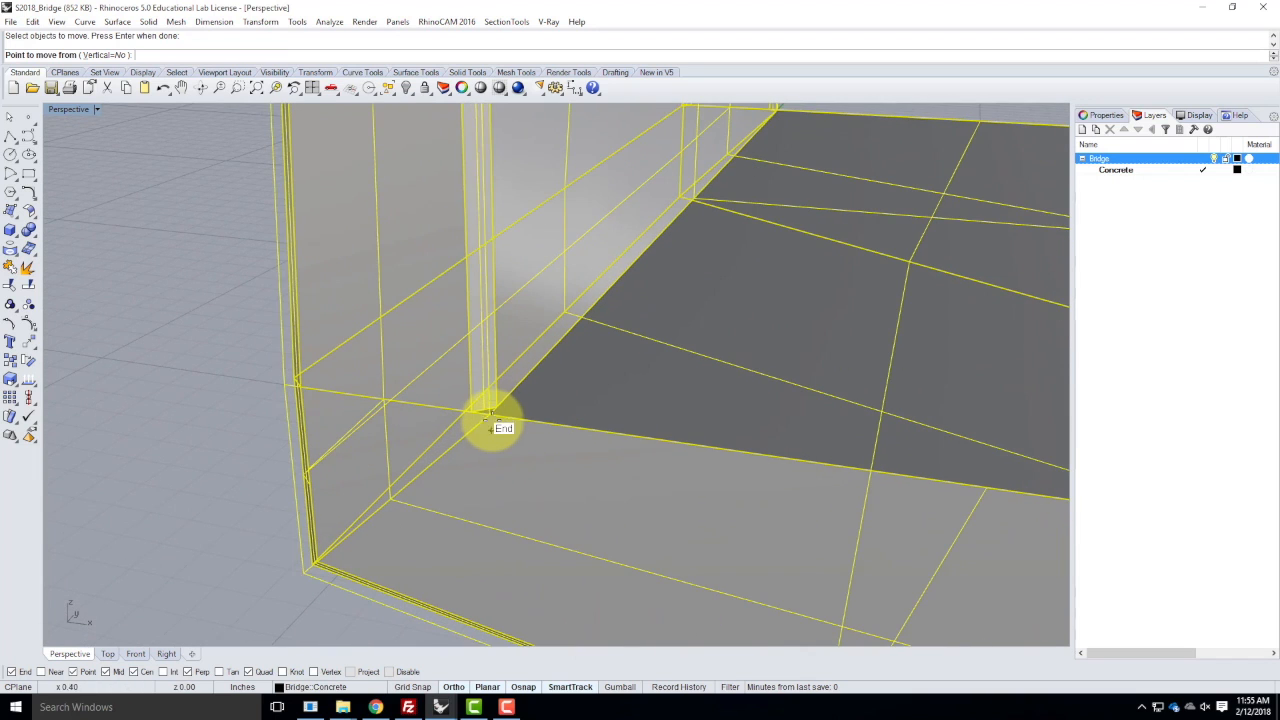
scroll(490, 413, "down", 6)
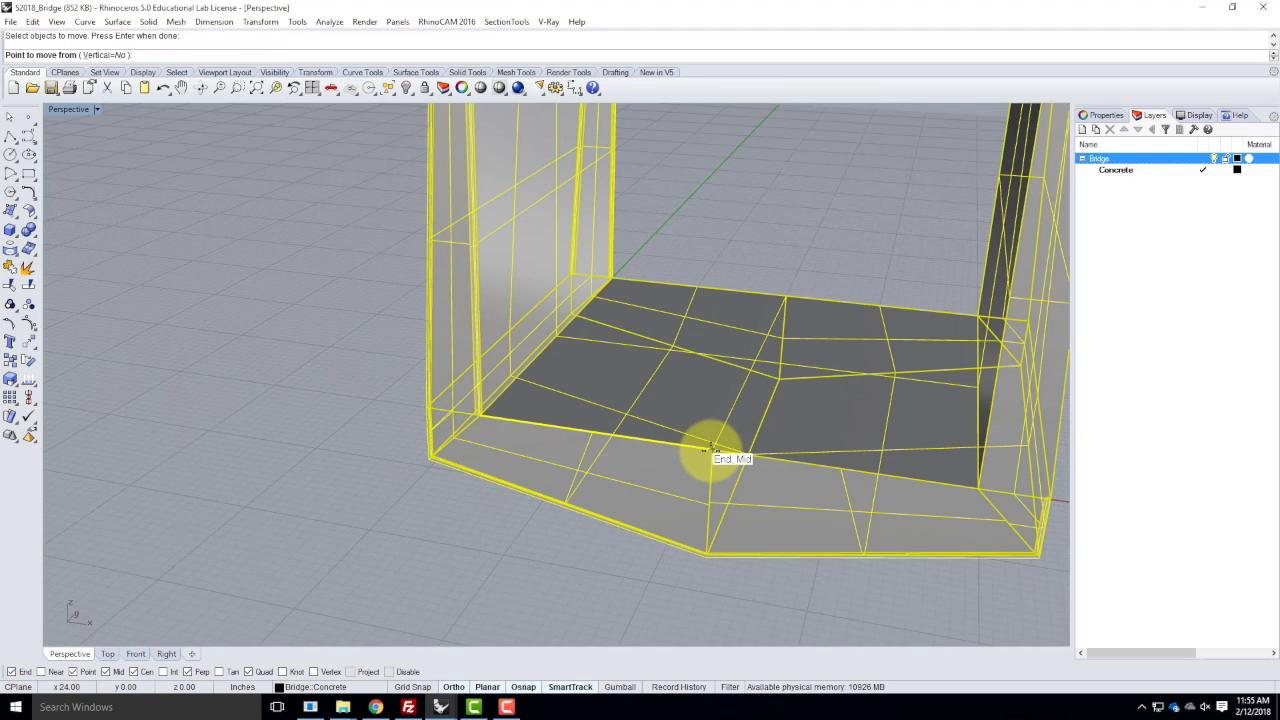
left_click(710, 449)
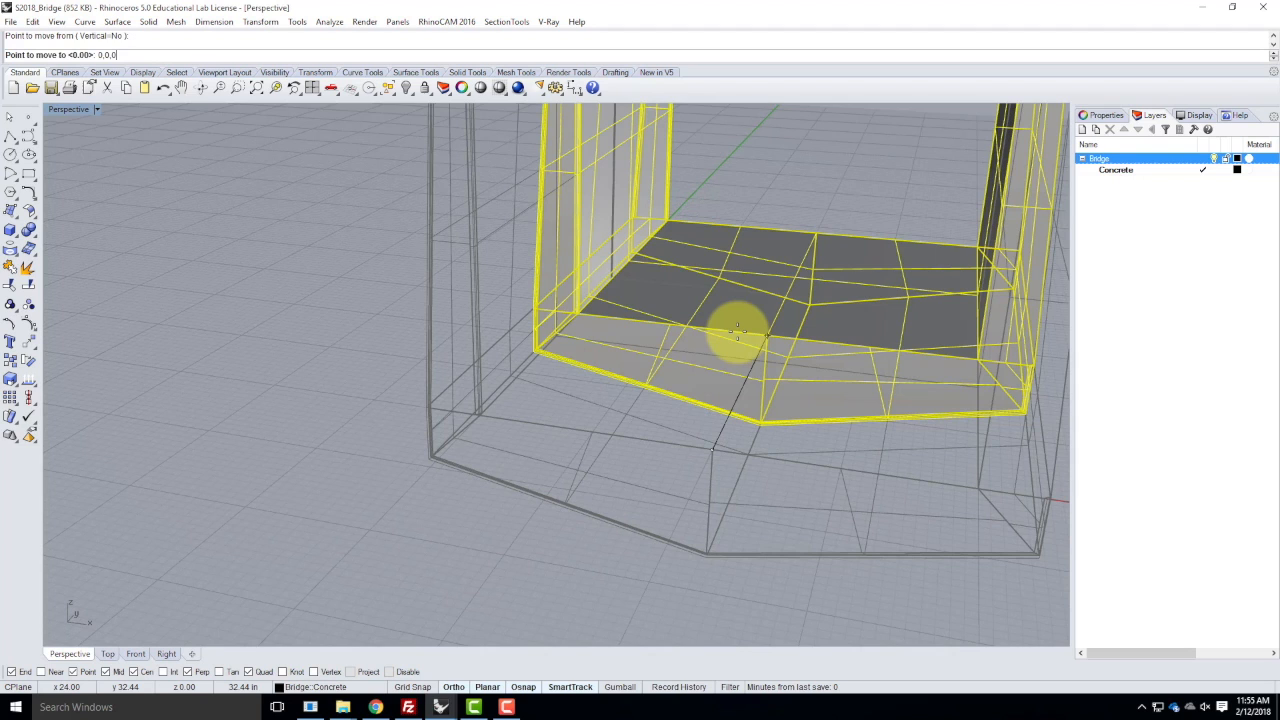
key("Return")
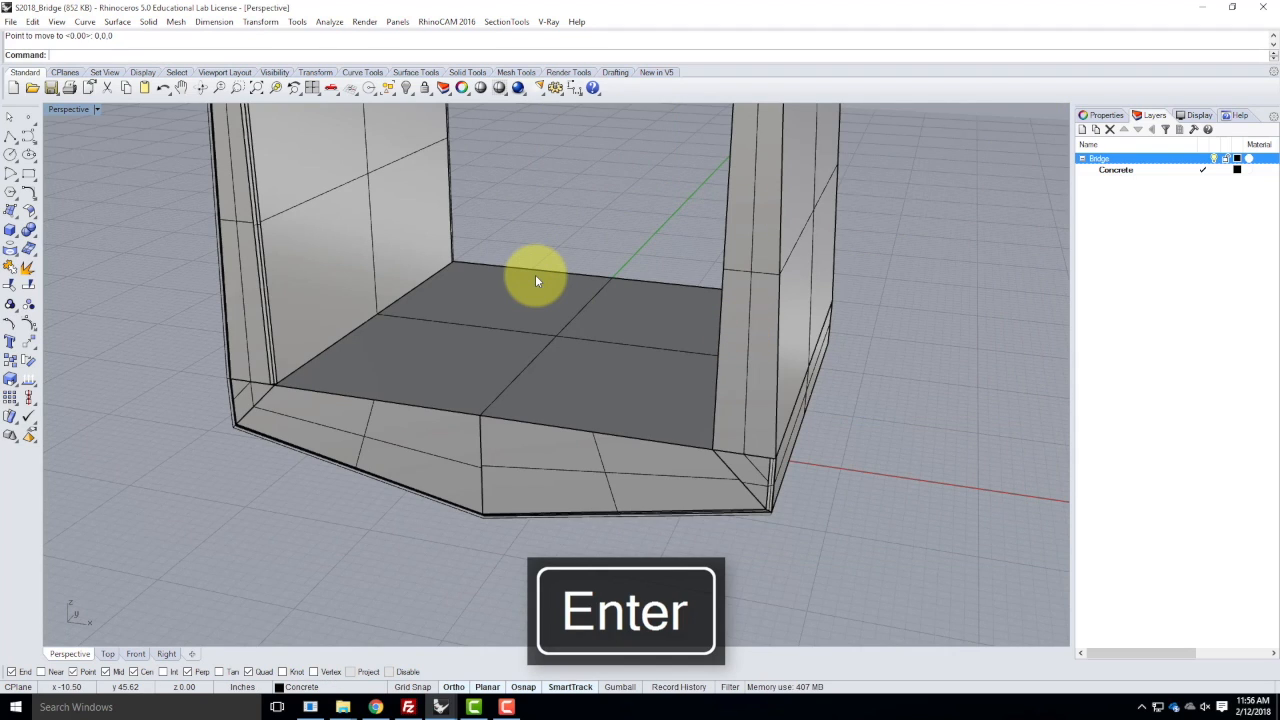
scroll(535, 274, "down", 5)
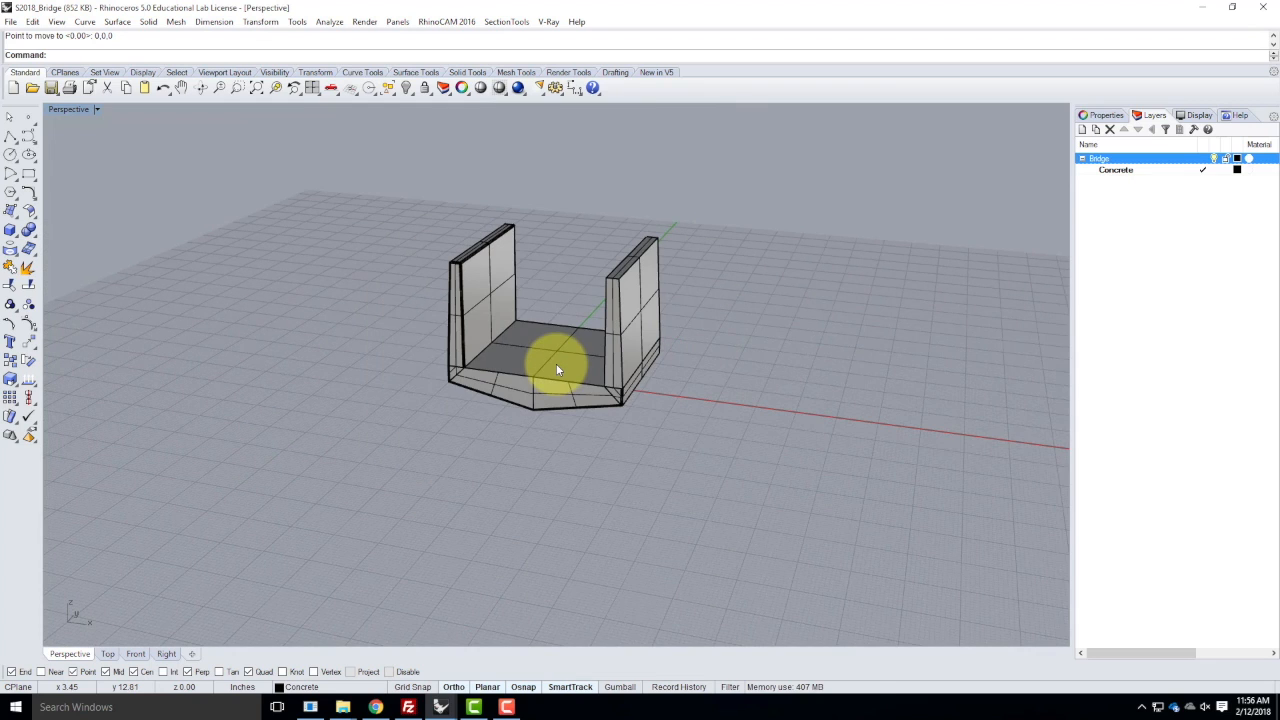
left_click(10, 21)
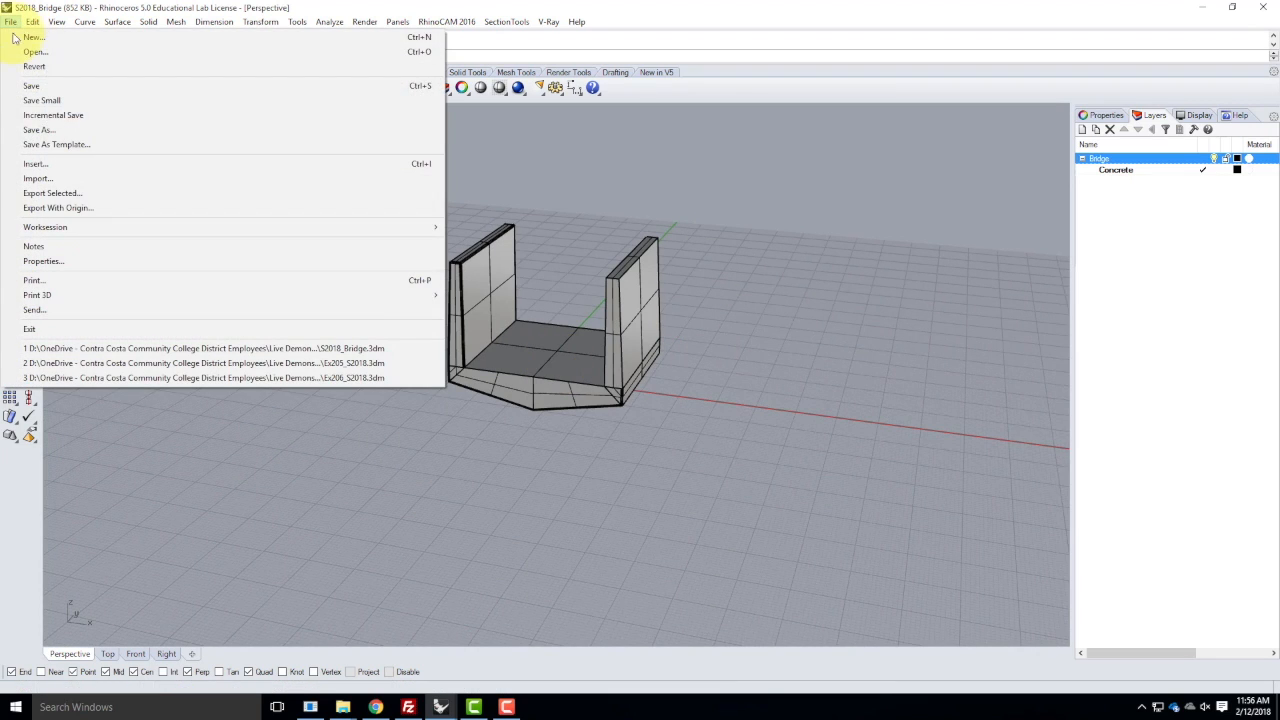
left_click(35, 88)
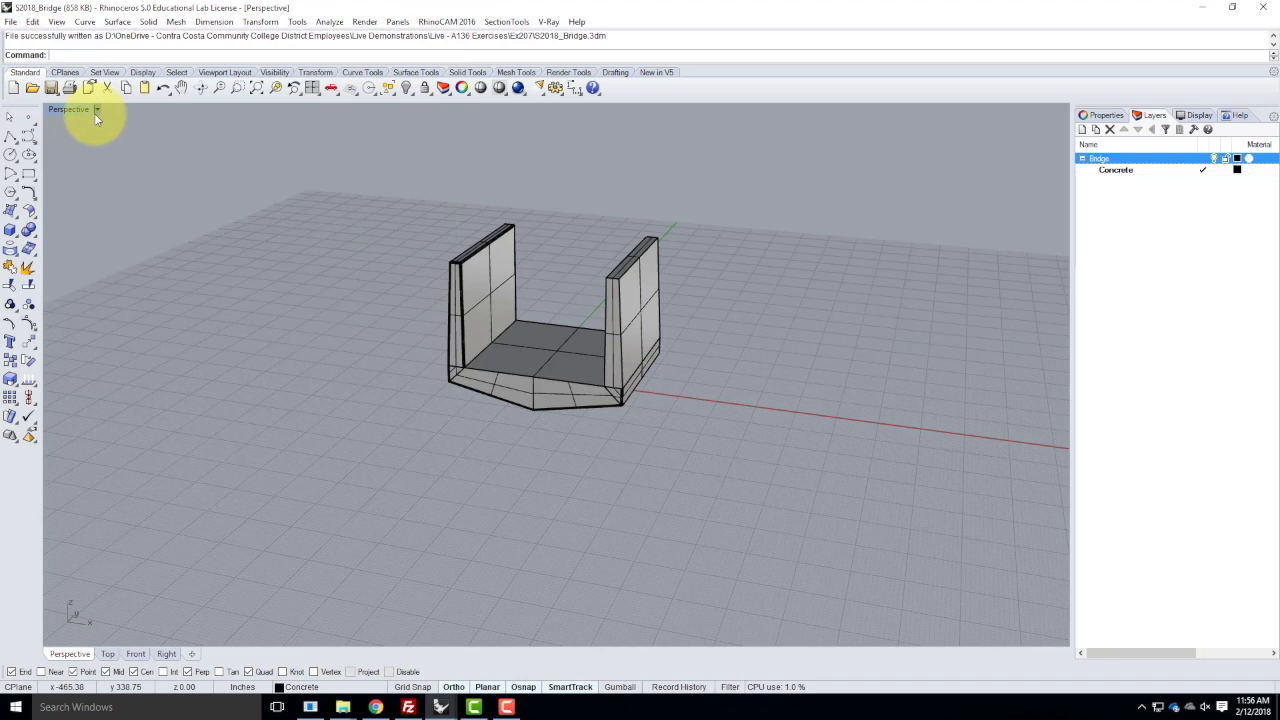
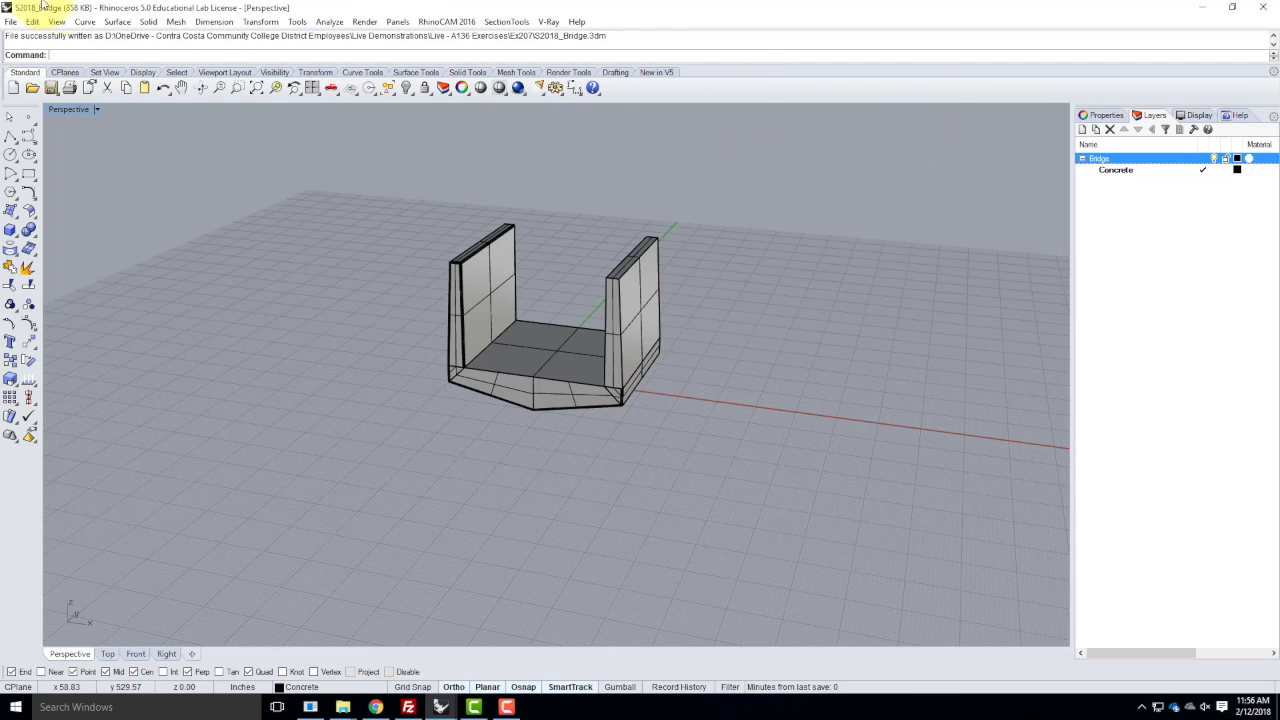
- Open the model Ex206_S2017 from the Ex206 folder of Live - A136 Exercises
left_click(11, 22)
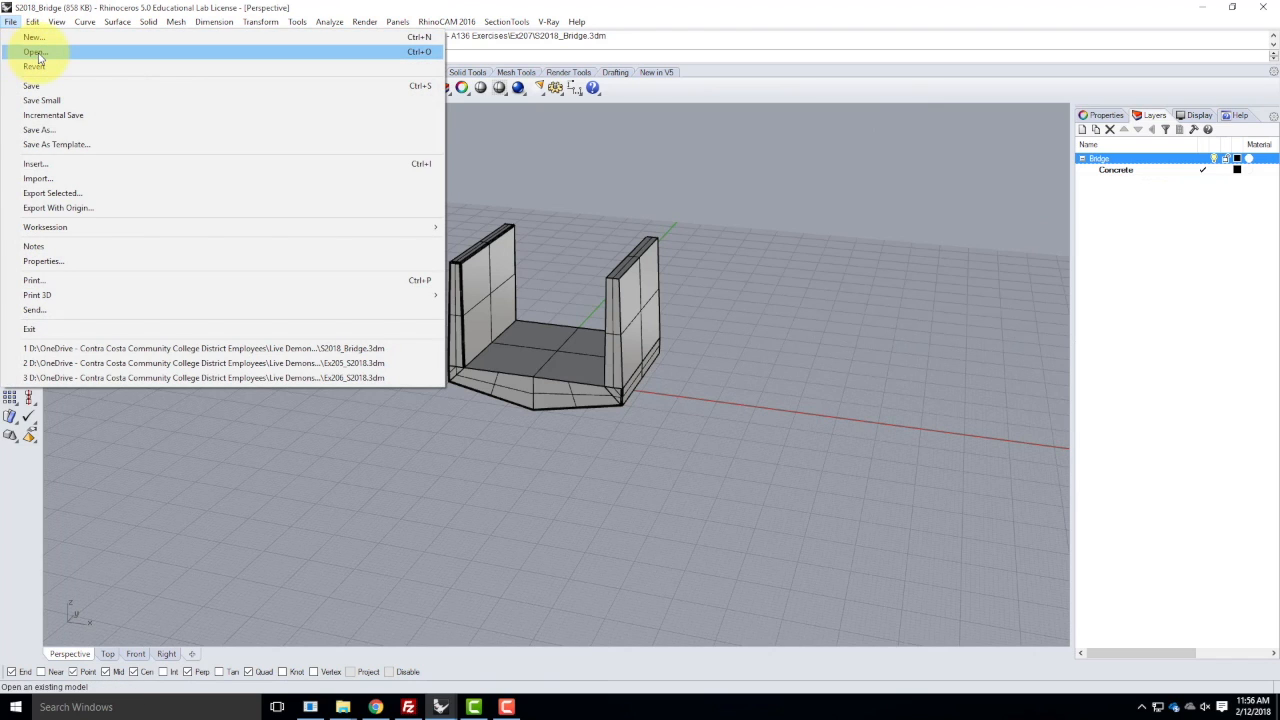
left_click(36, 52)
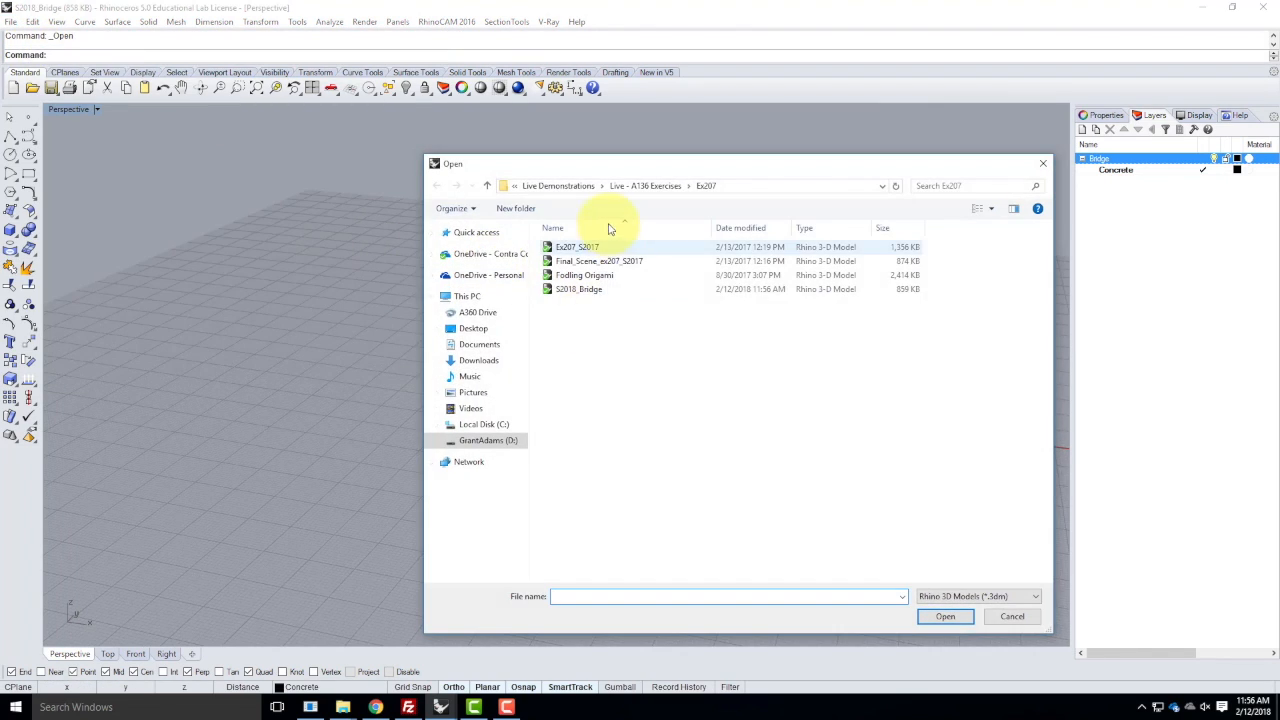
left_click(647, 187)
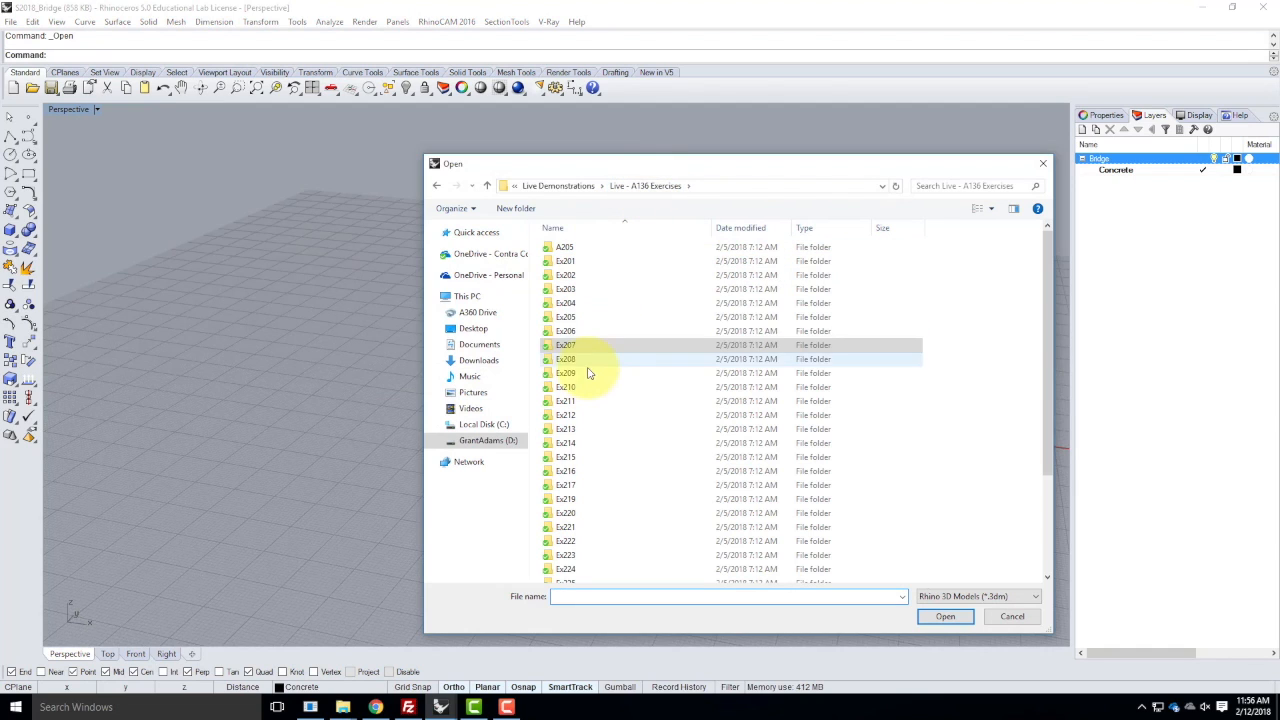
double_click(563, 332)
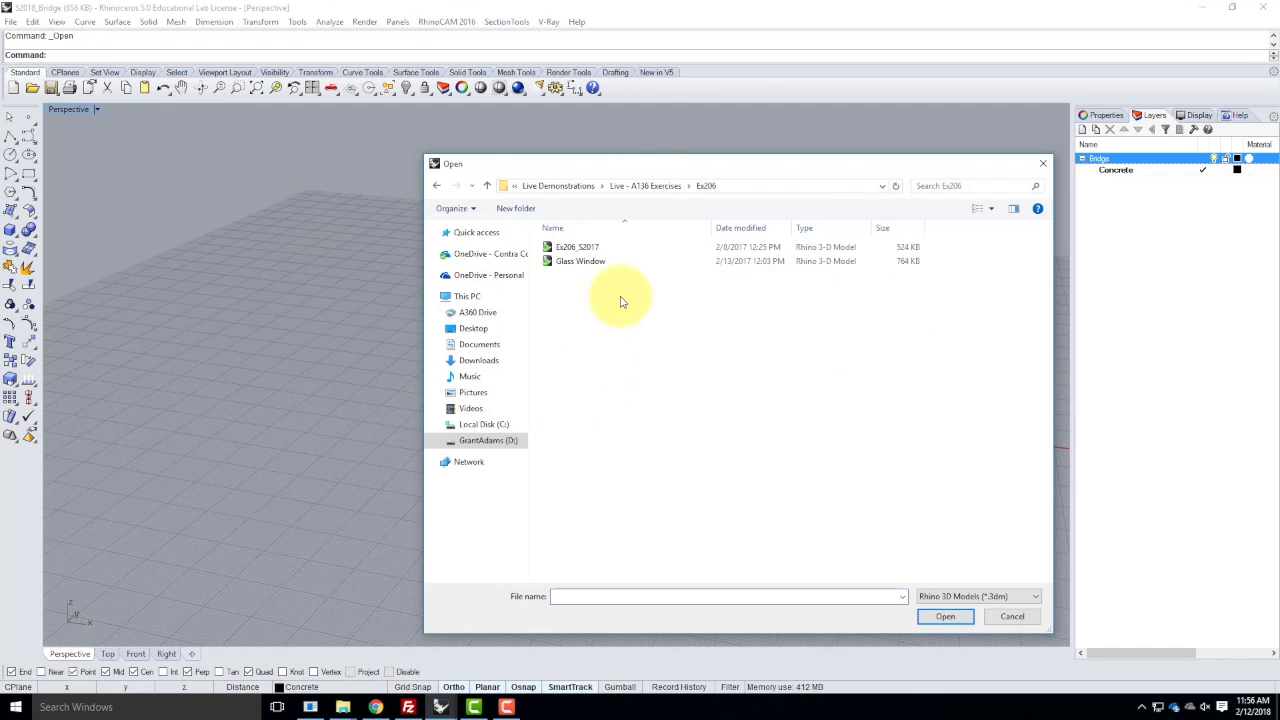
left_click(591, 252)
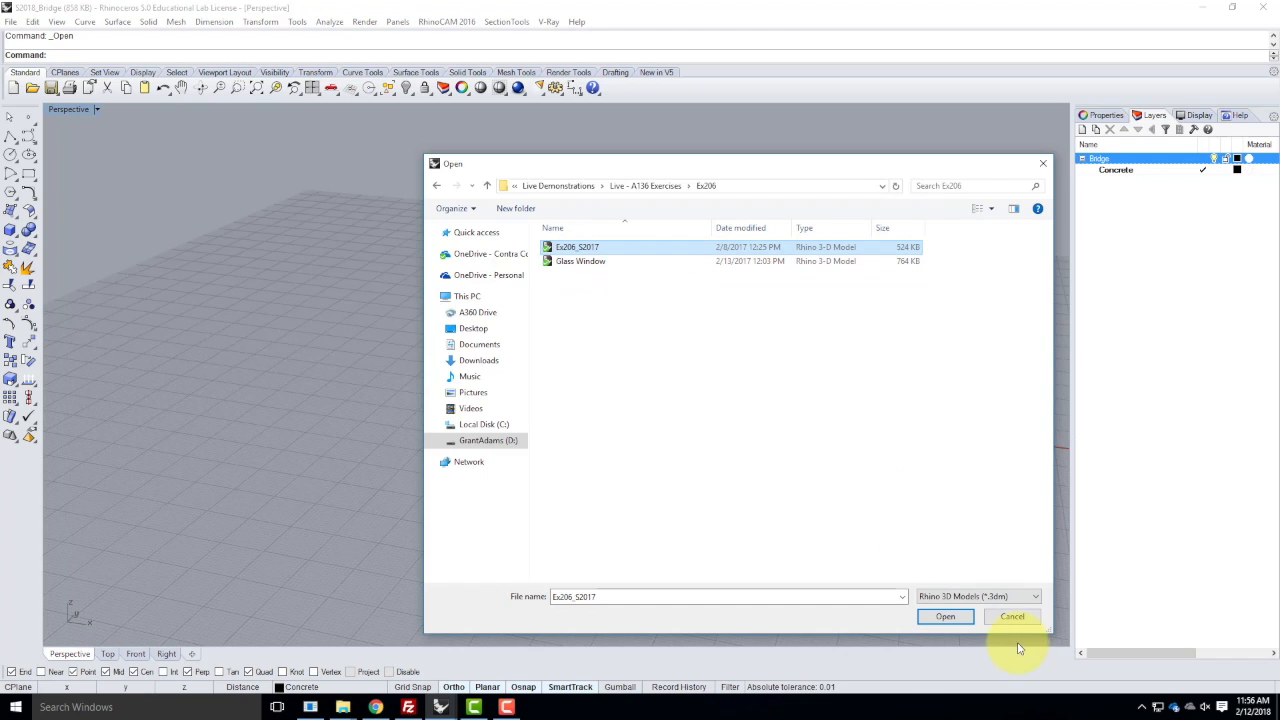
left_click(945, 616)
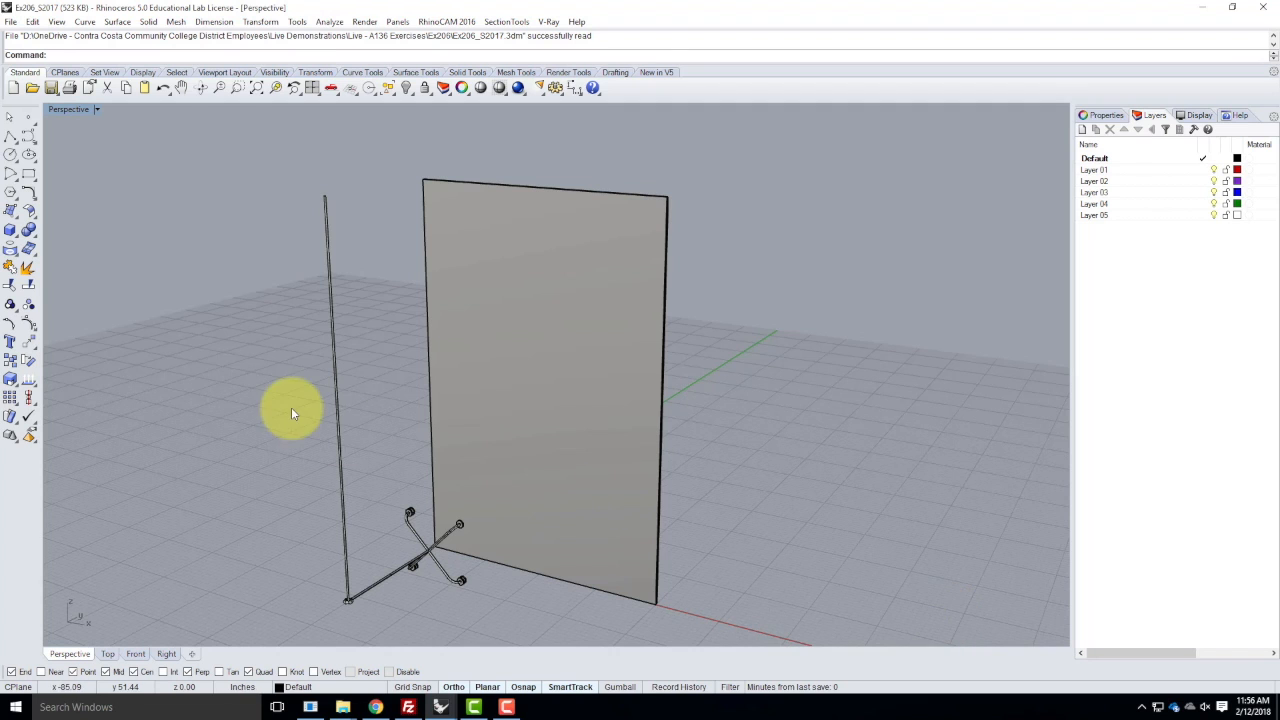
- Create a layer named Curtain Wall below Layer 05
right_click_drag(306, 456, 346, 443)
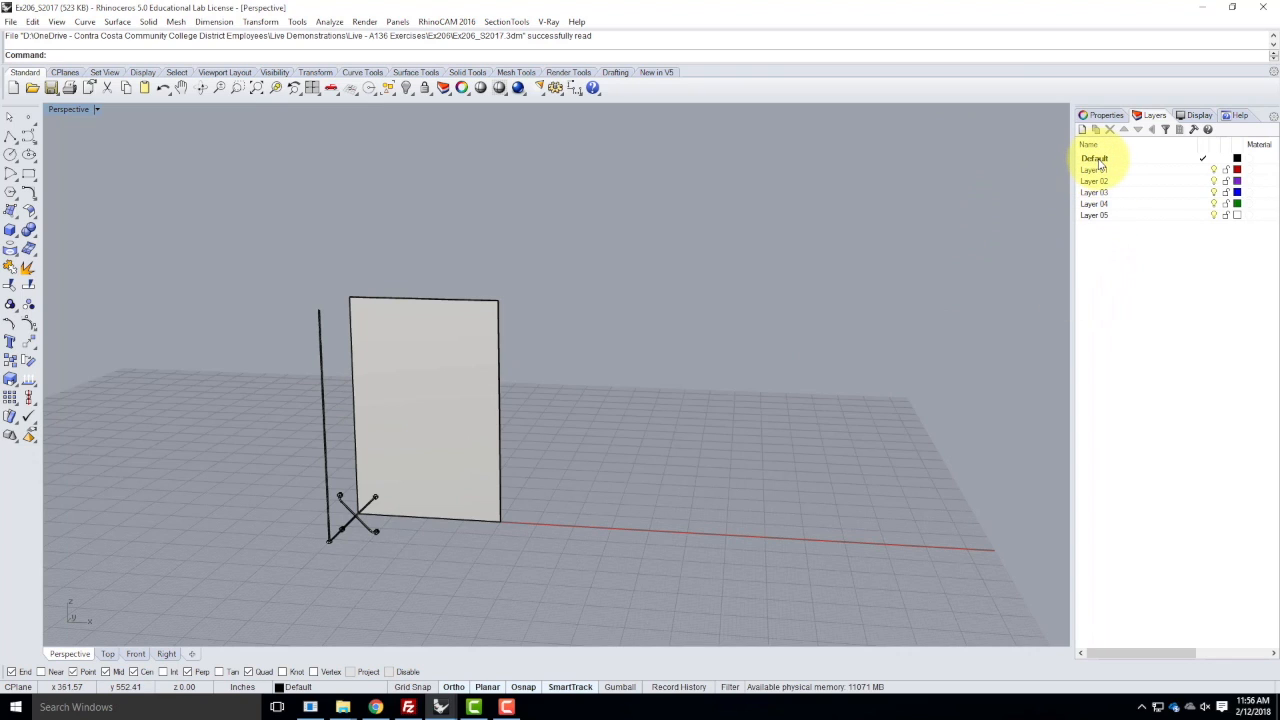
left_click(1095, 214)
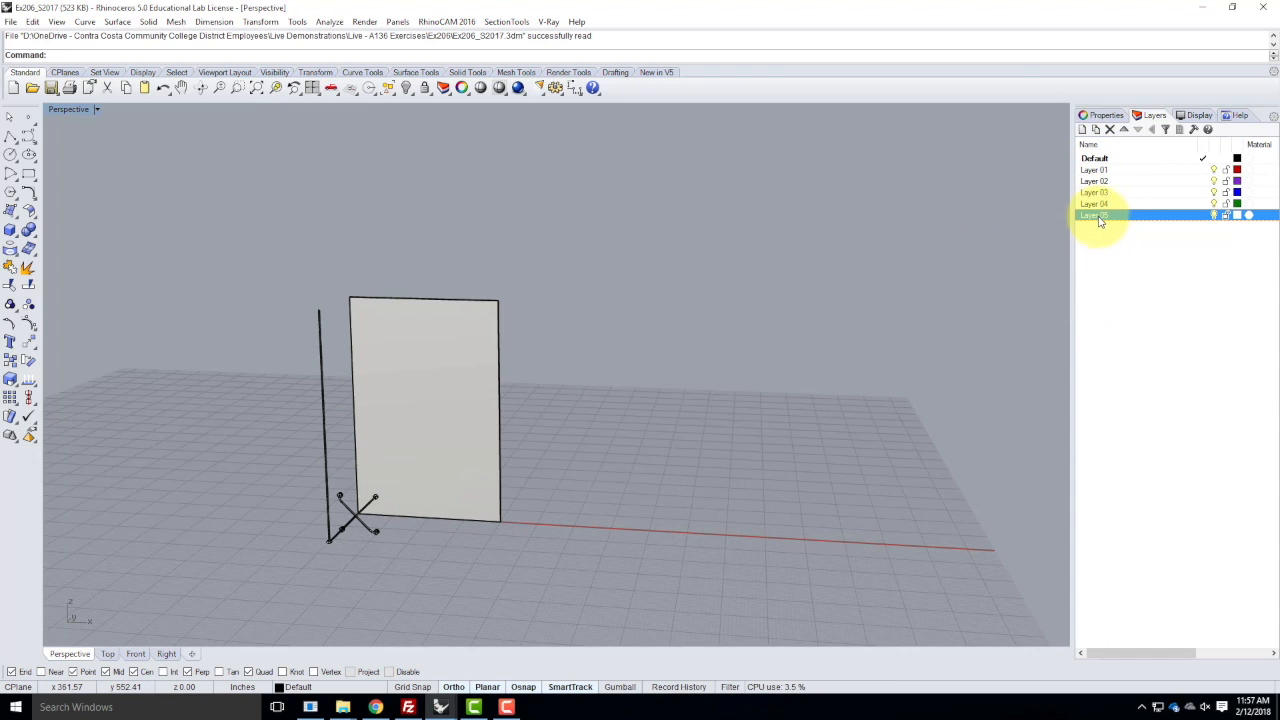
left_click(1081, 131)
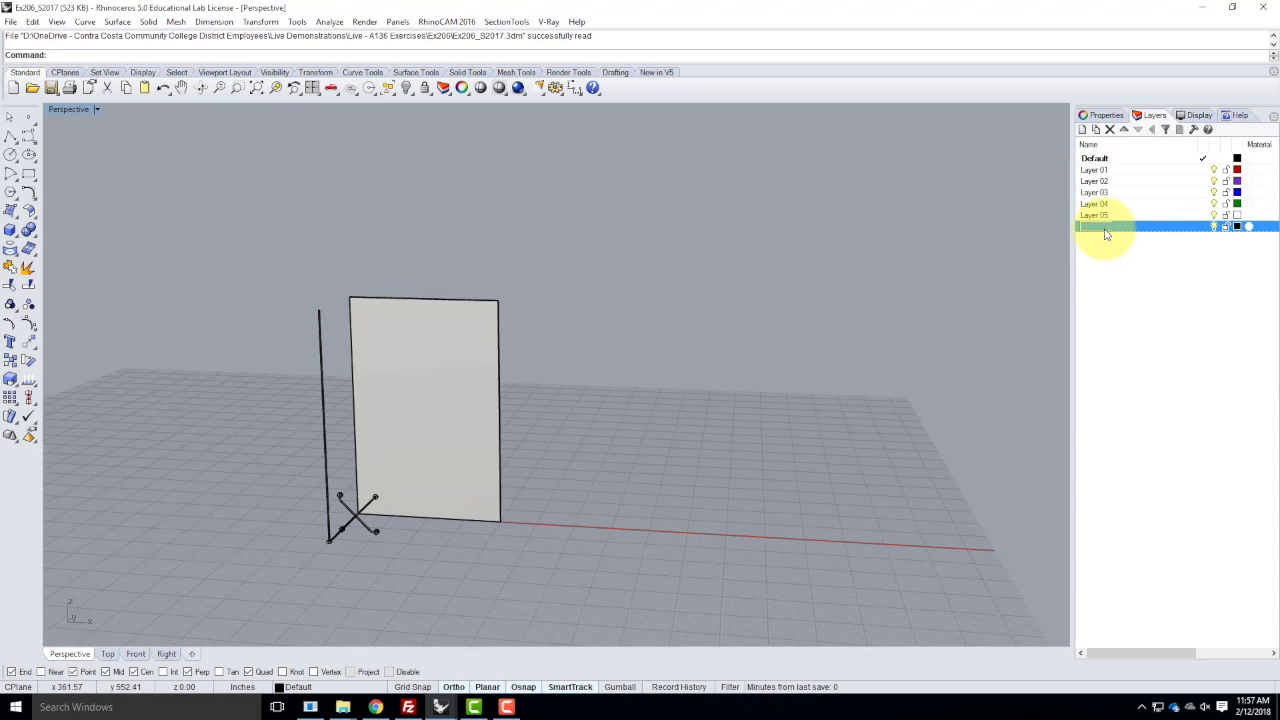
key("Return")
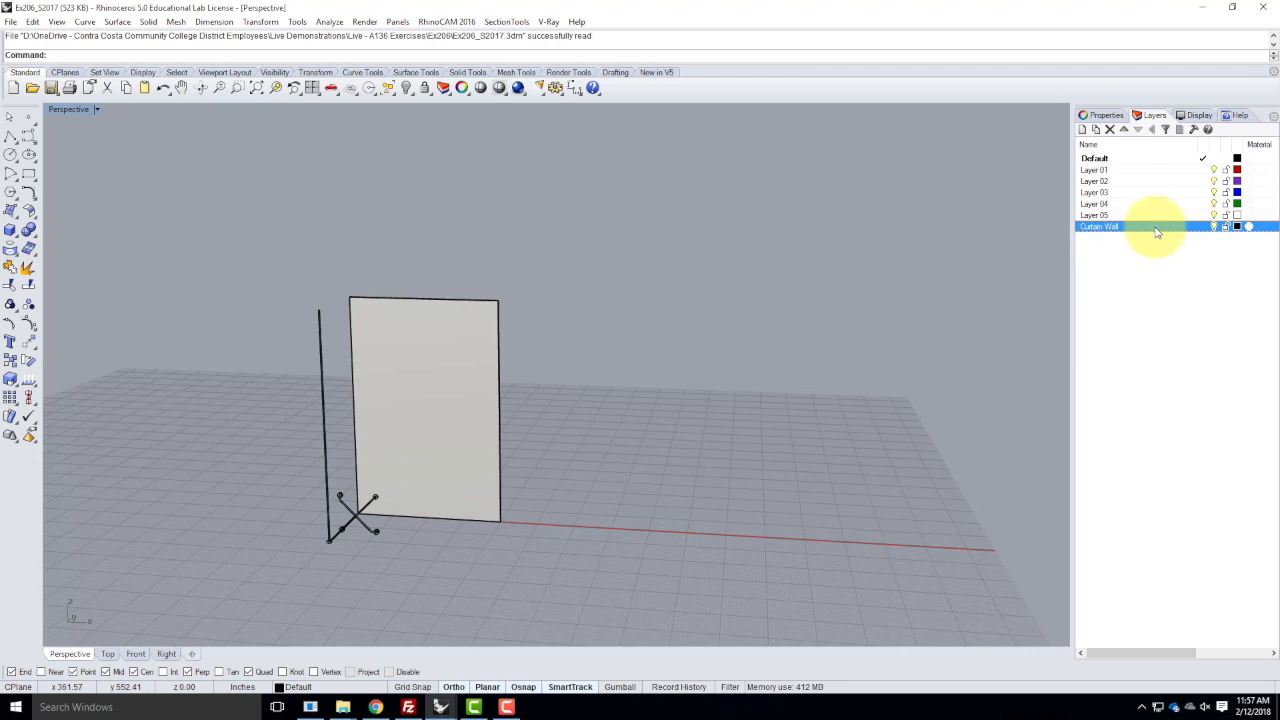
- Create two sublayers under the Curtain Wall layer named Spider Clamp and Glass
left_click(1097, 132)
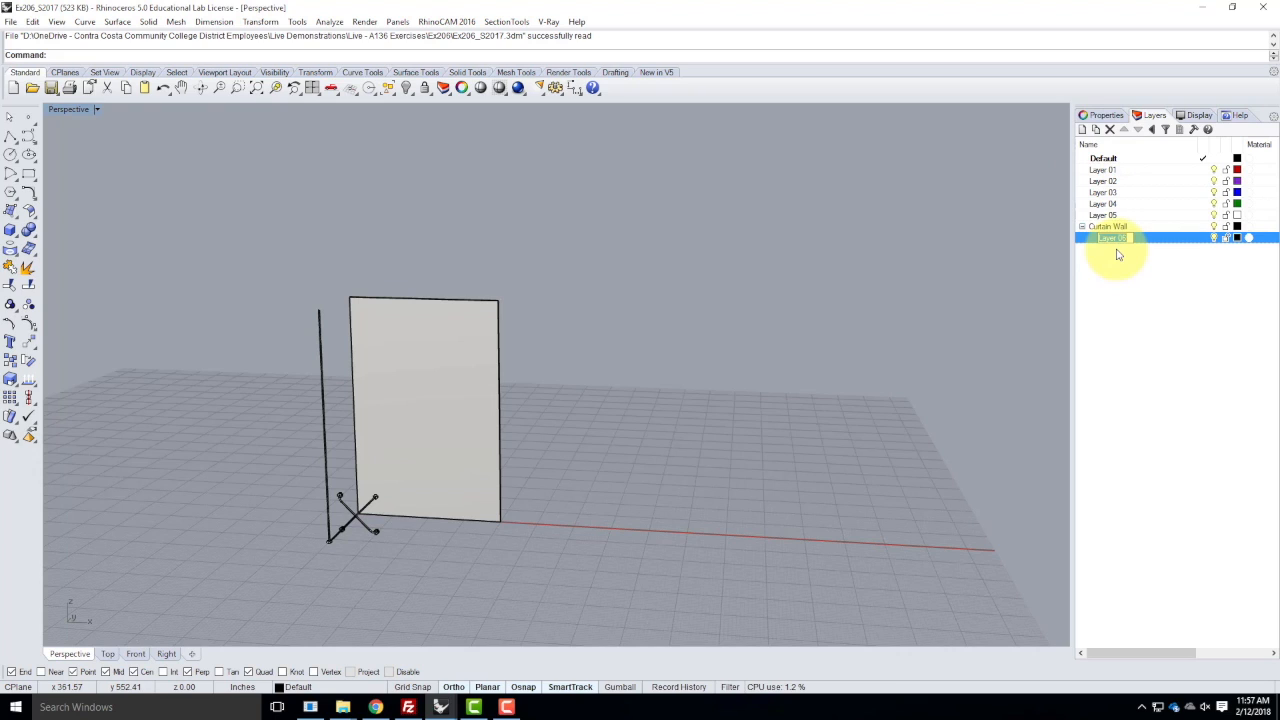
type("Spl")
key("BackSpace")
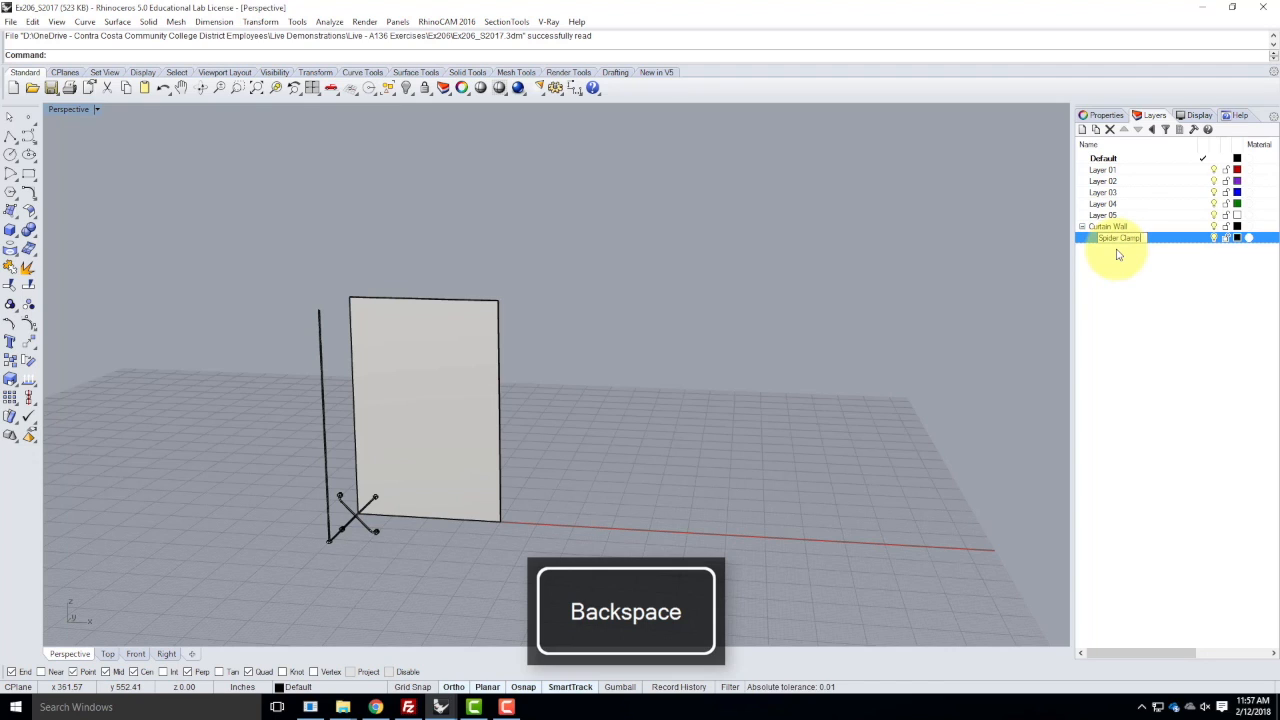
left_click(1108, 227)
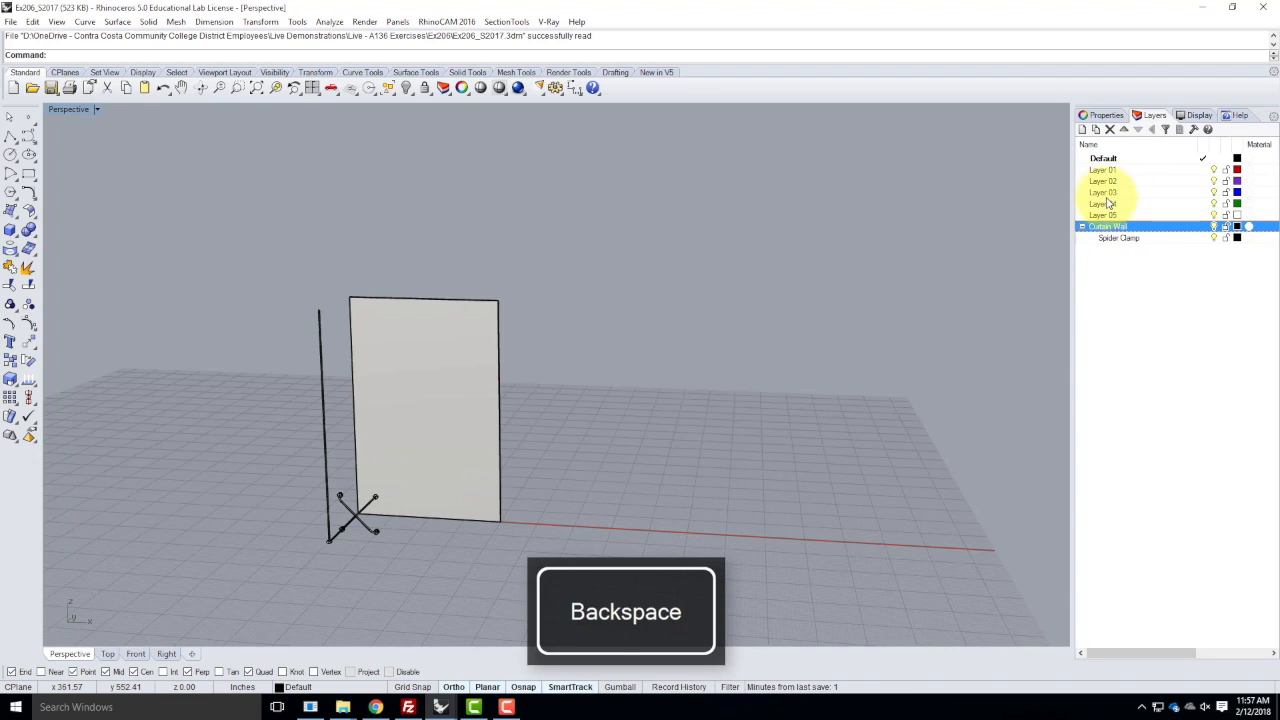
left_click(1095, 129)
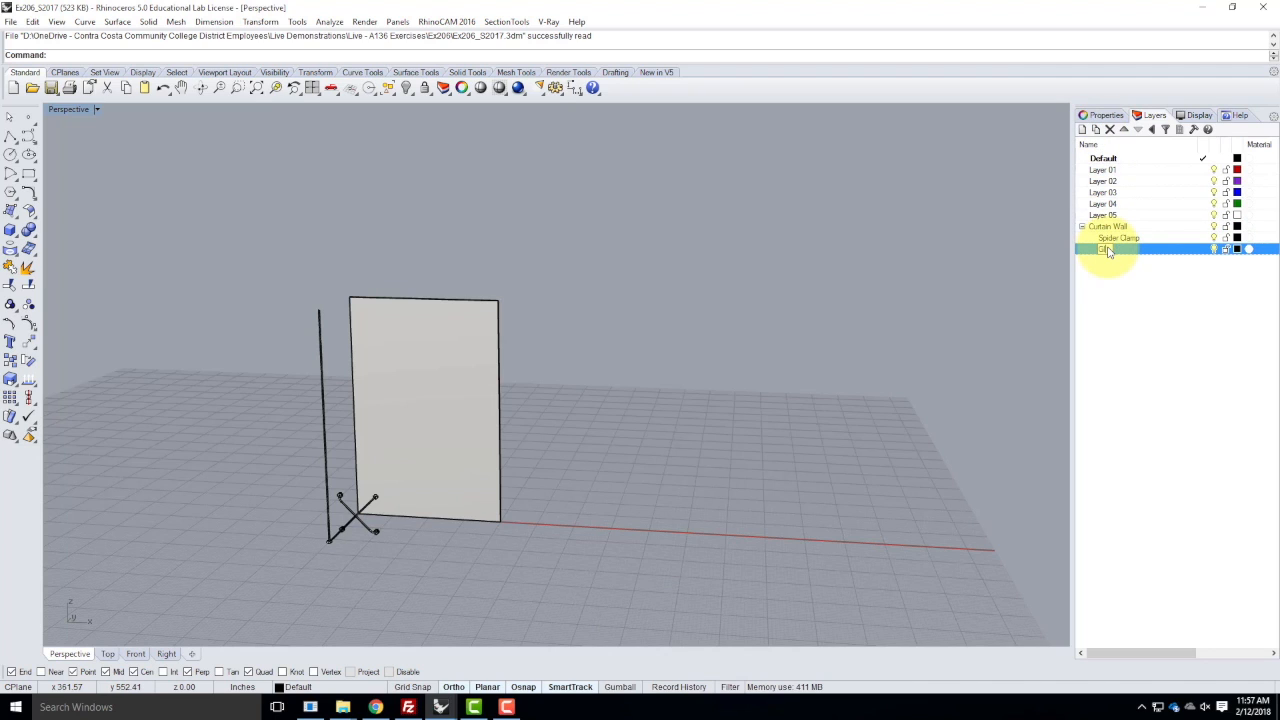
left_click(1143, 348)
- Move the rectangular glass panel onto the Glass sublayer
left_click(1110, 216)
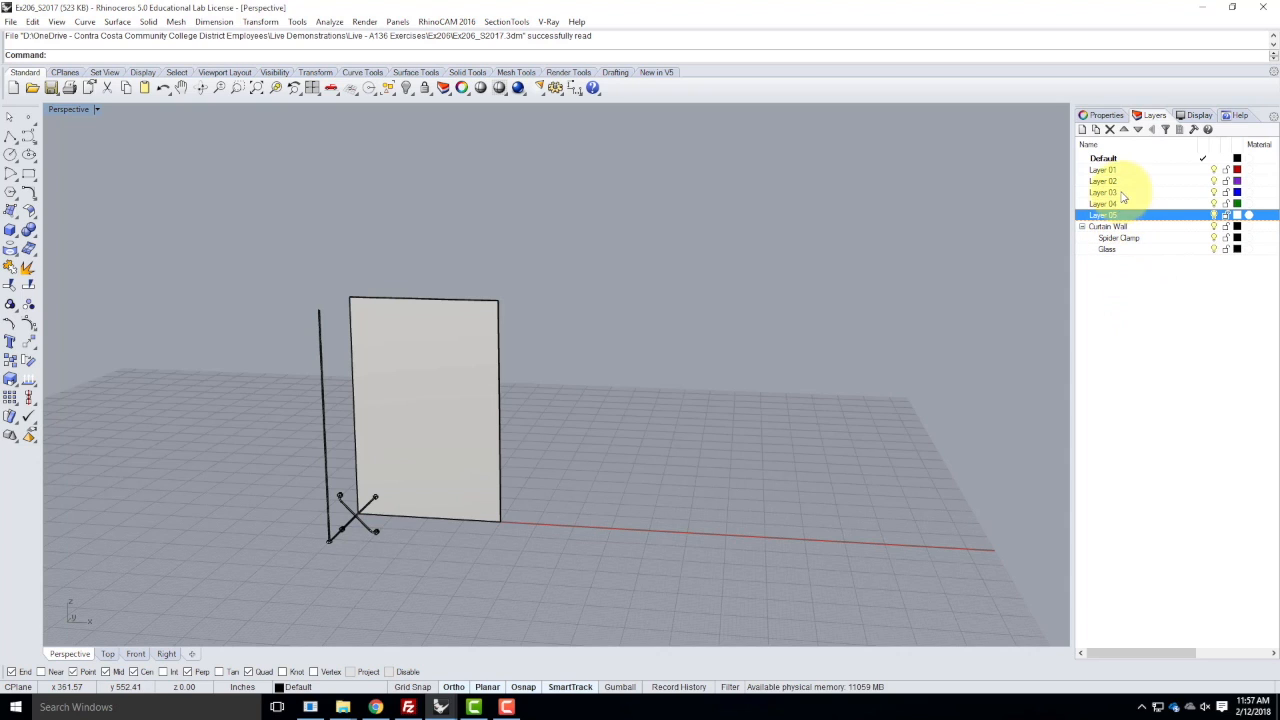
left_click(467, 349)
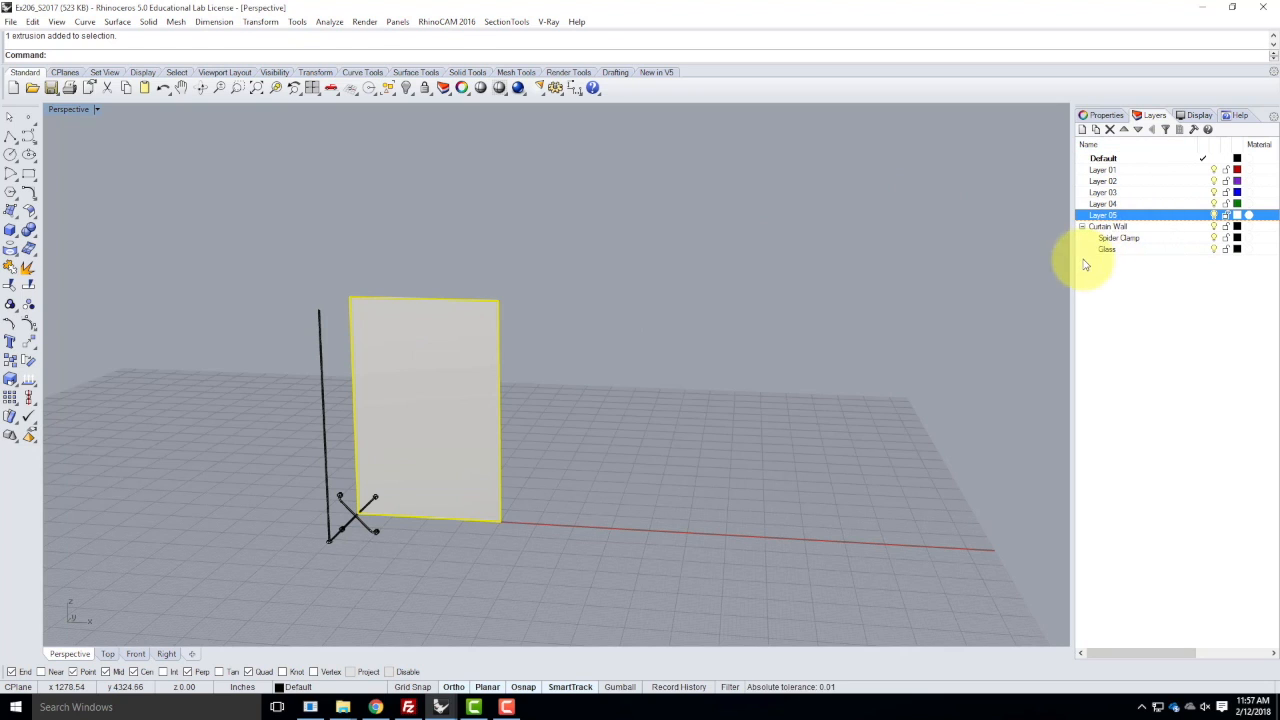
right_click(1118, 249)
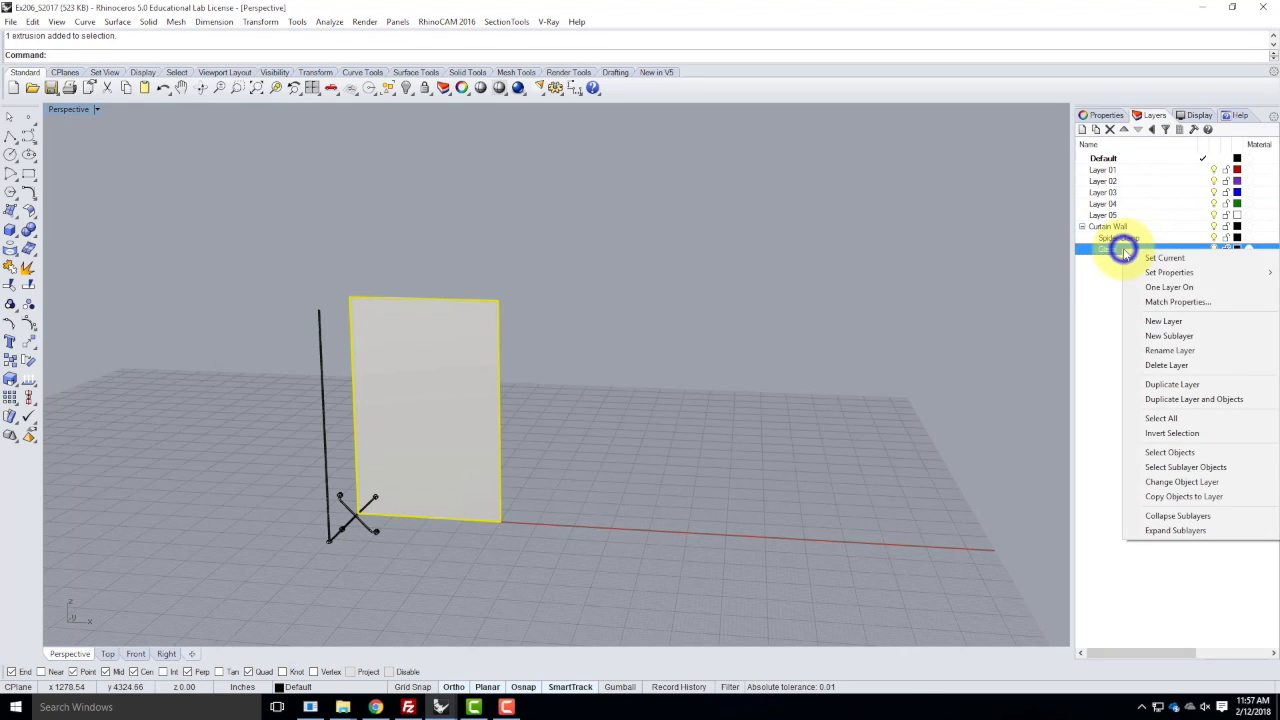
left_click(1180, 482)
- Move all parts of the spider clamp and its vertical rod onto the Spider Clamp sublayer
left_click(261, 290)
left_click_drag(264, 249, 388, 550)
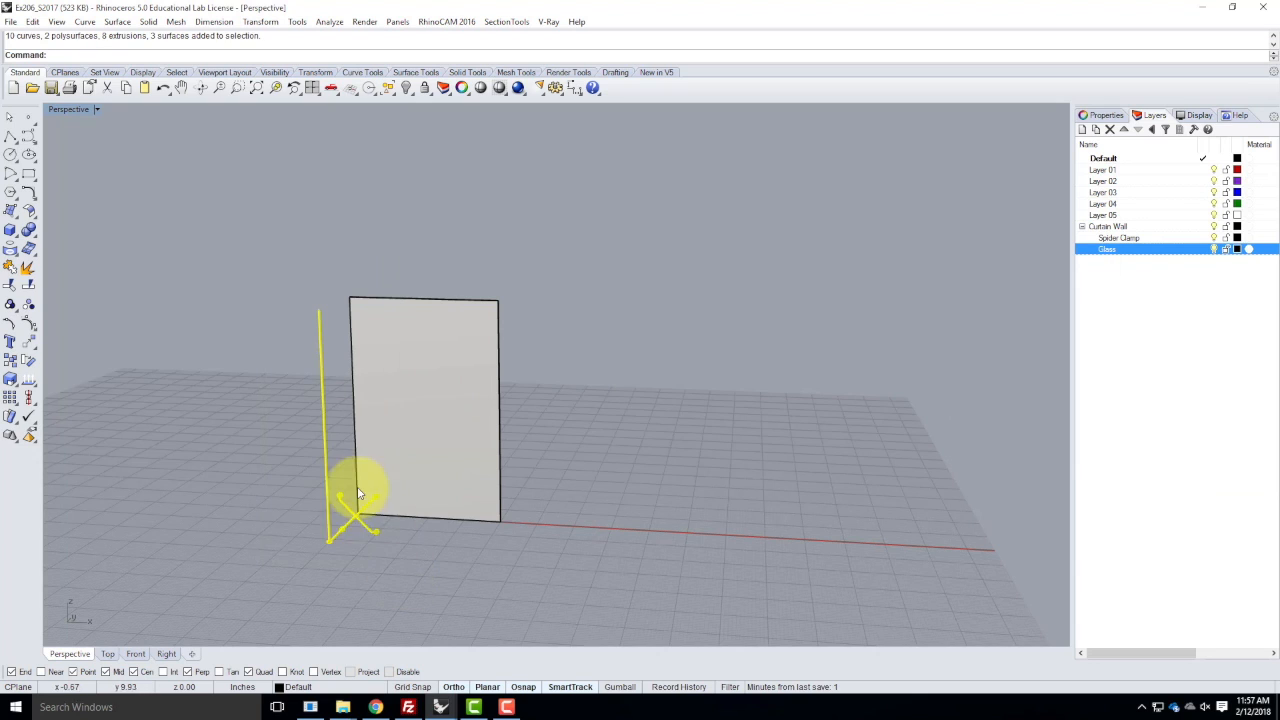
right_click(1137, 239)
left_click(1181, 476)
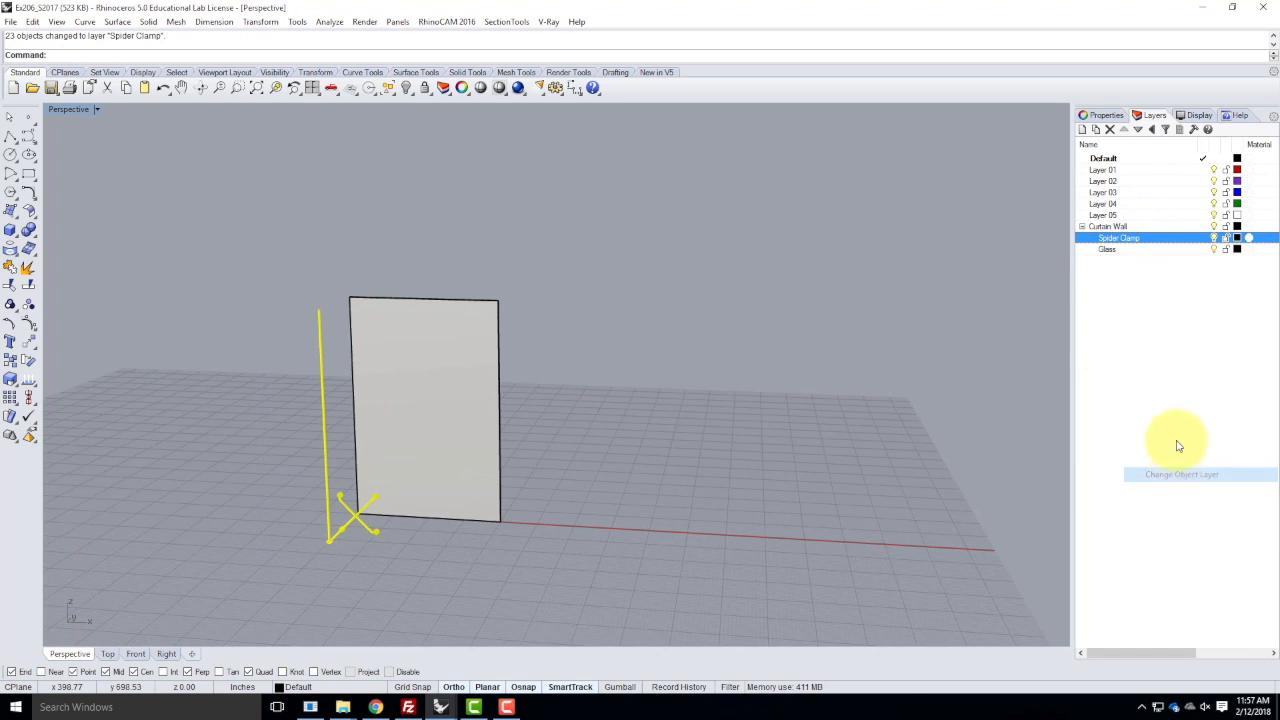
- Make Curtain Wall the current layer and delete the layers Default and Layer 01 through Layer 05
left_click(1115, 160)
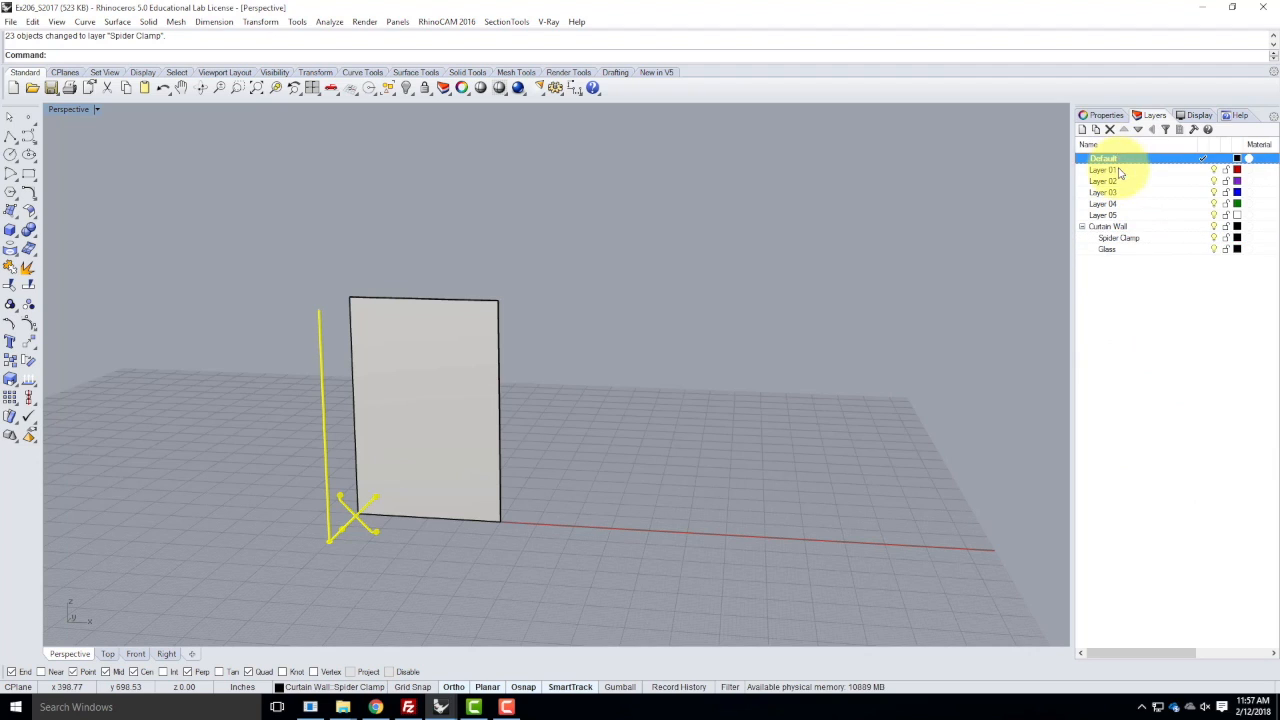
left_click(1201, 227)
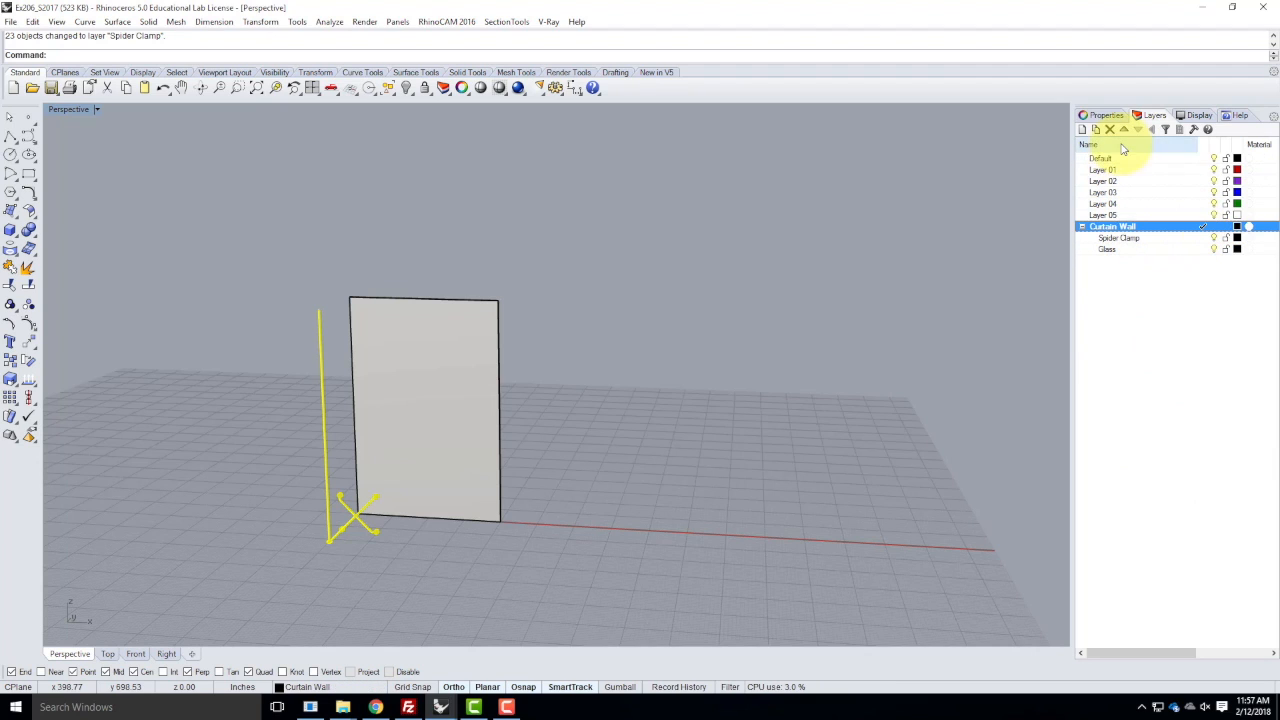
left_click(1112, 159)
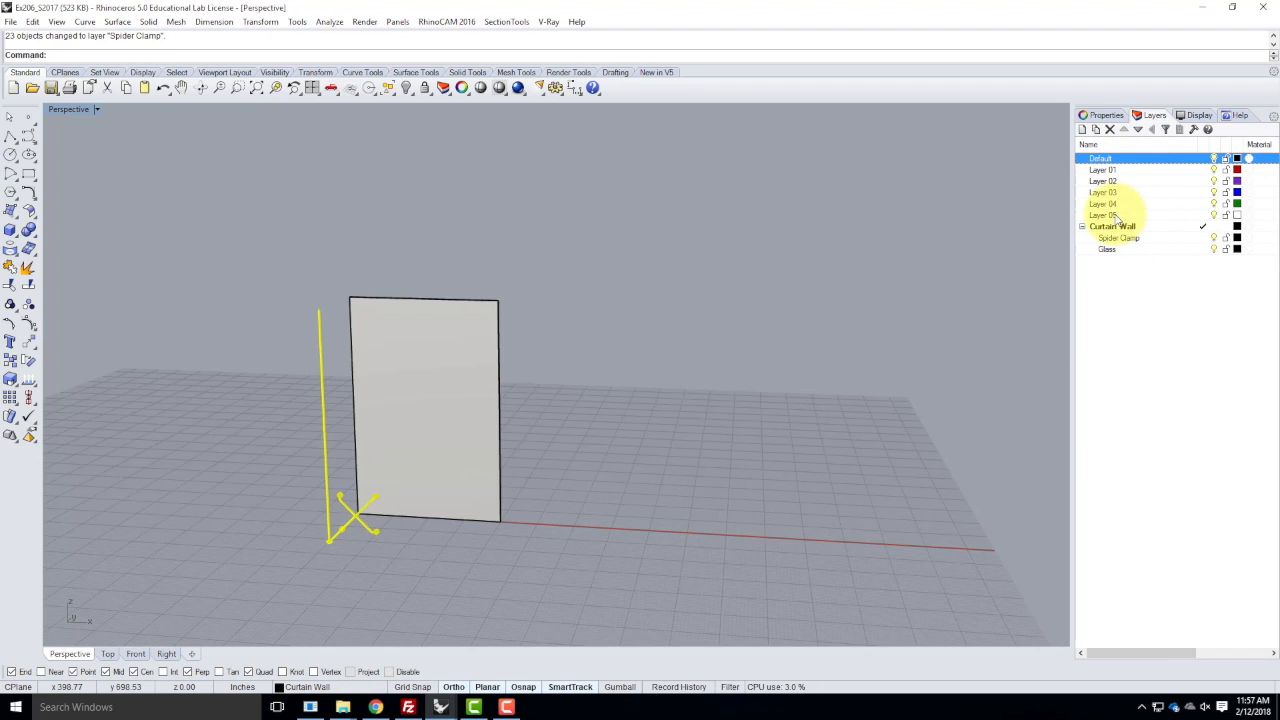
left_click(1115, 216, "shift")
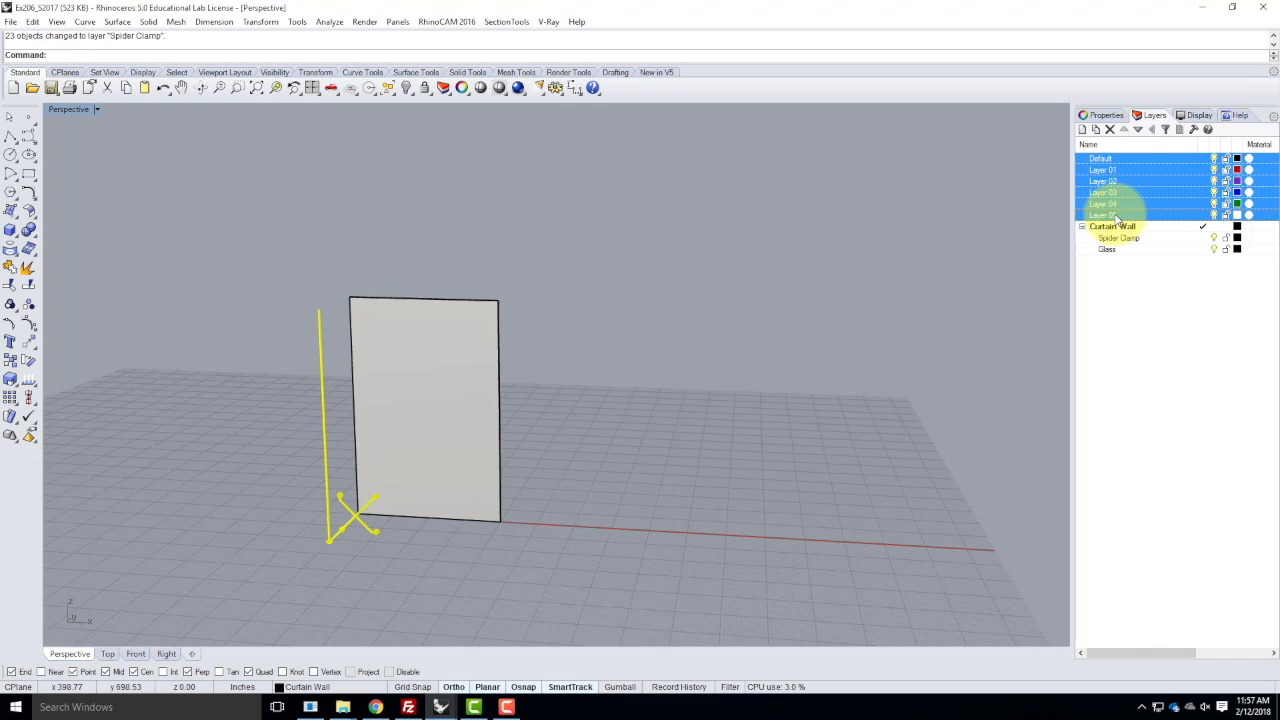
left_click(1110, 130)
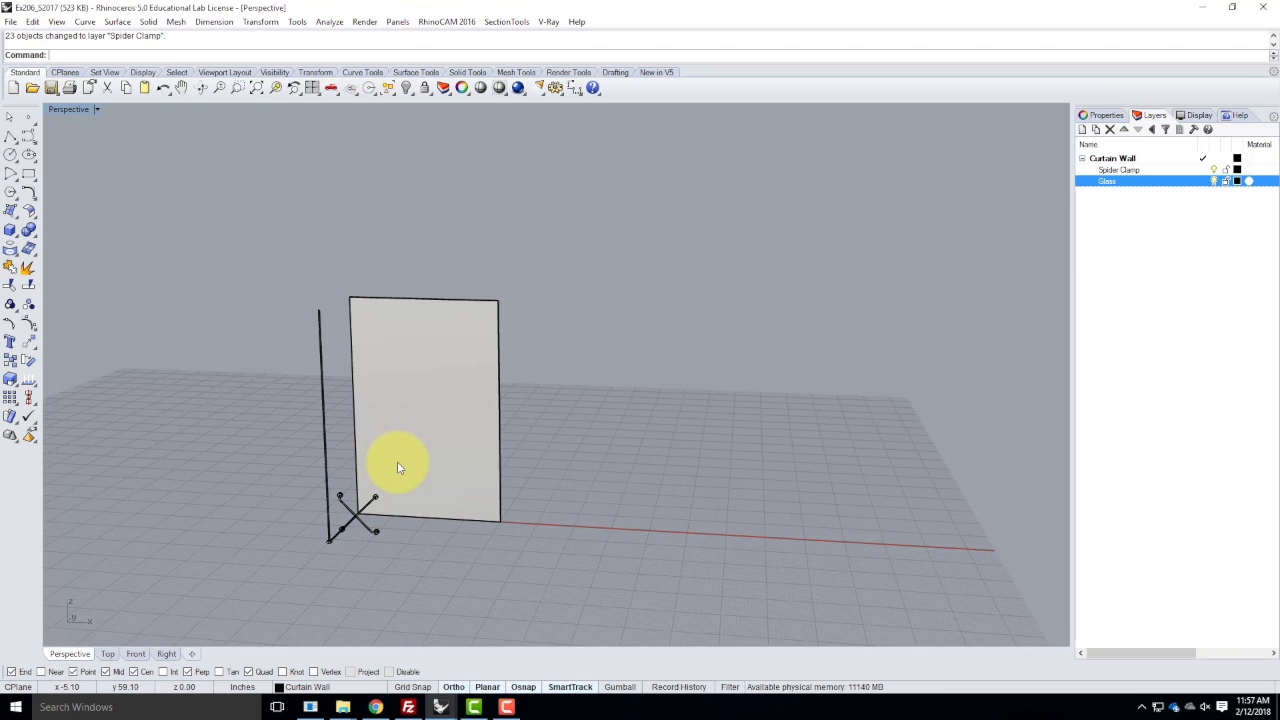
- Load the V-Ray material Steel Matte.vismat from Resources > V-Ray > V-Ray Materials > Metal > Steel on the college OneDrive into the scene materials
right_click_drag(296, 283, 355, 291)
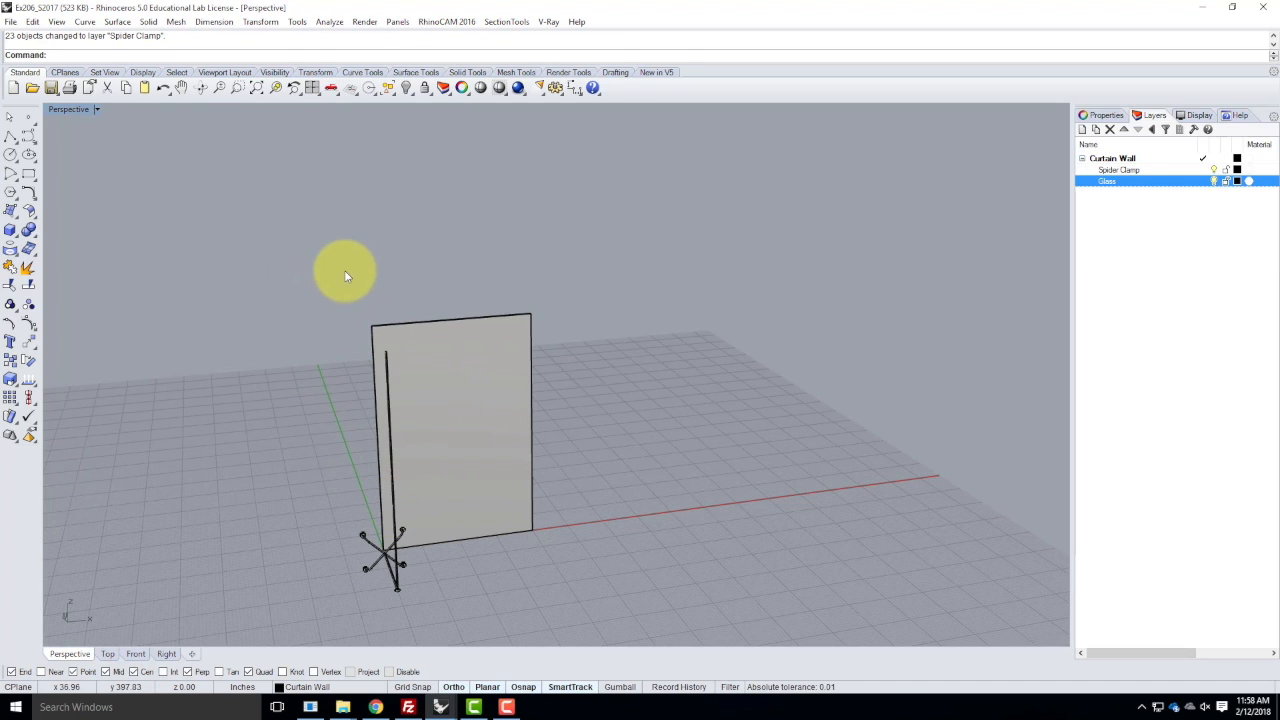
left_click(548, 21)
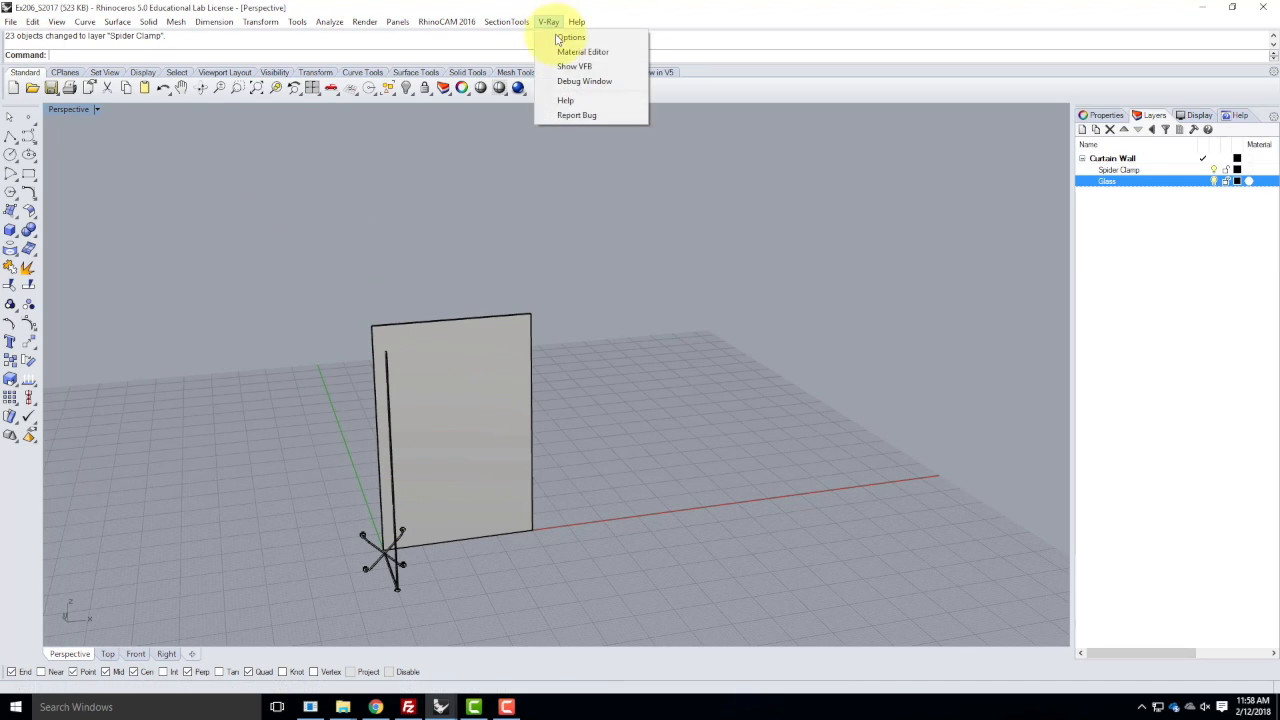
left_click(571, 55)
left_click(58, 192)
right_click(58, 192)
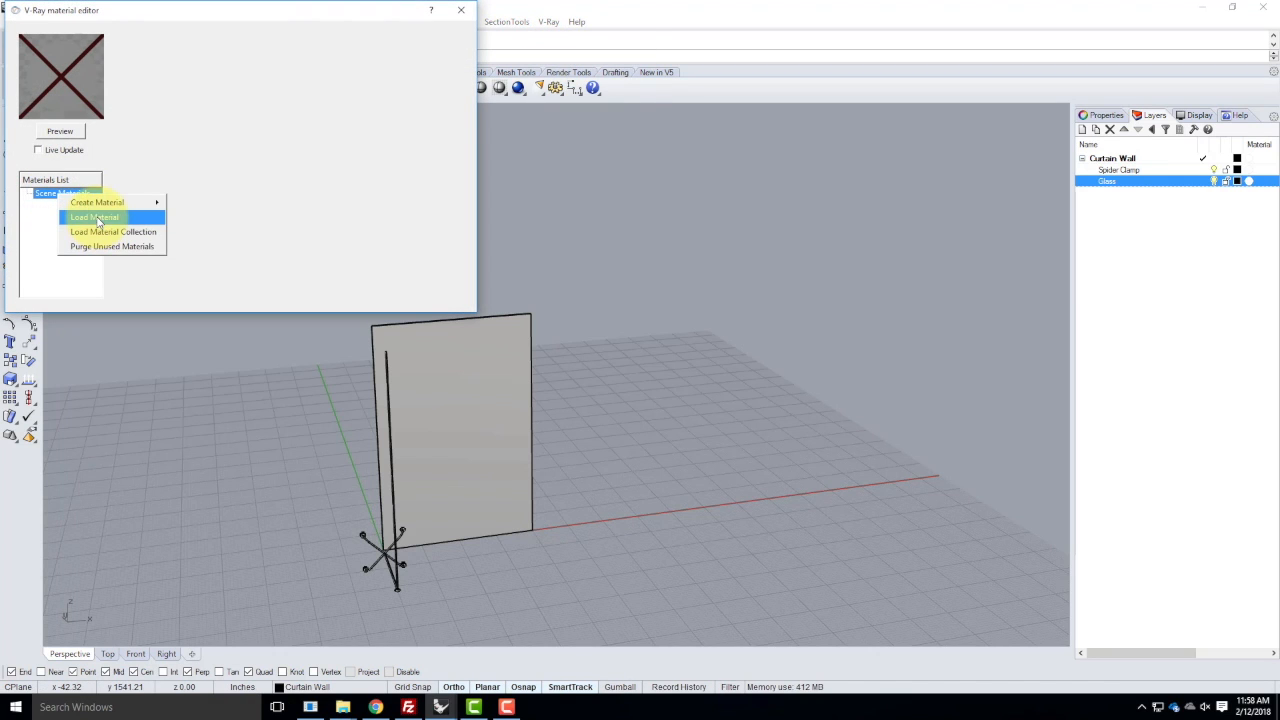
left_click(97, 218)
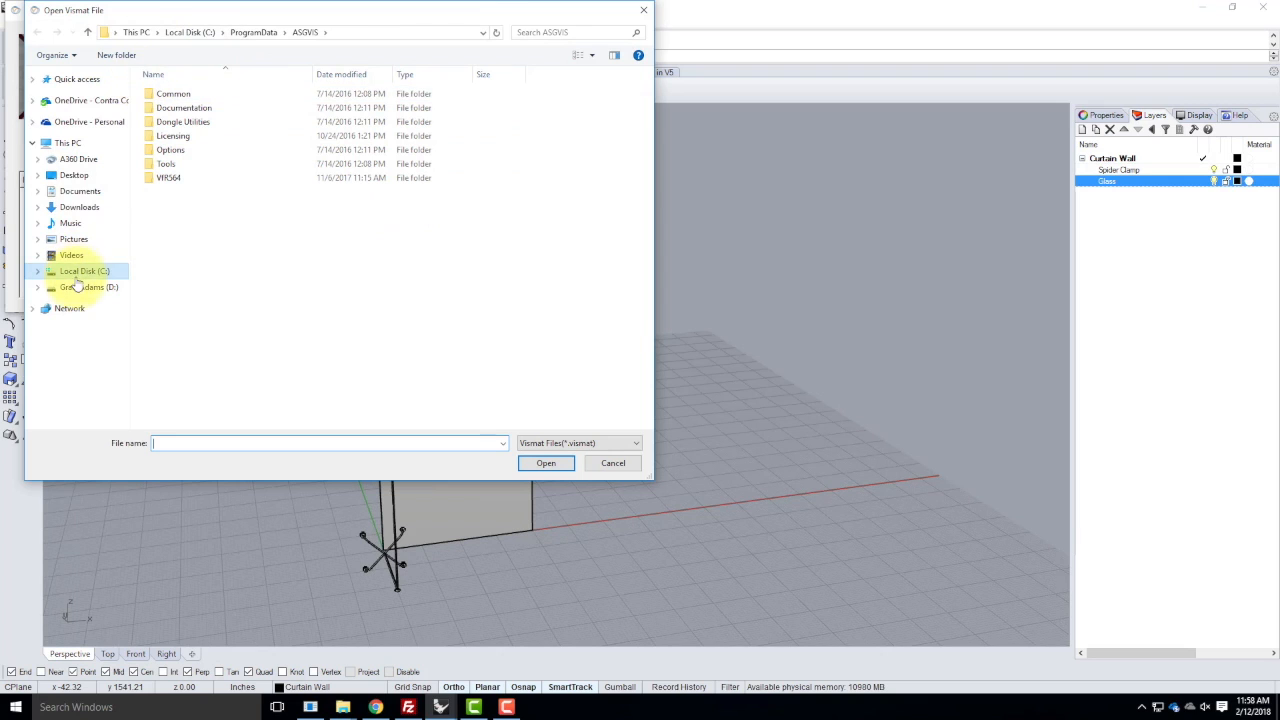
left_click(88, 100)
double_click(192, 166)
double_click(172, 248)
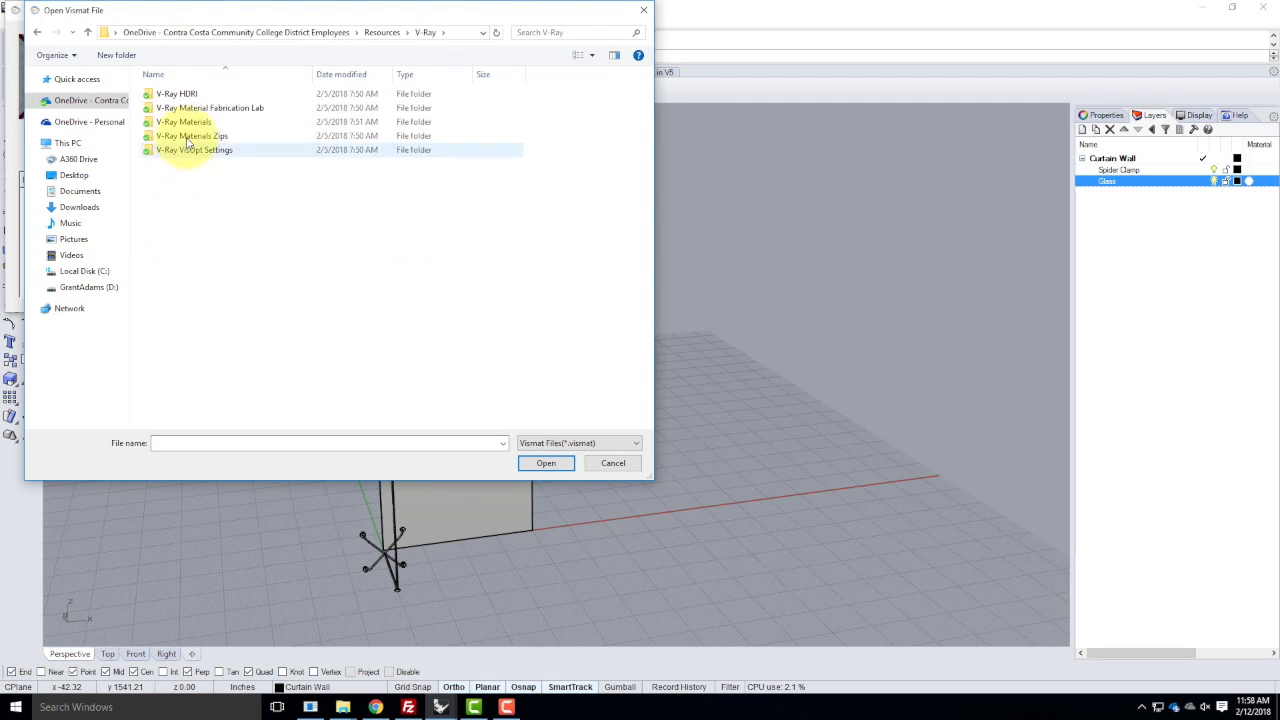
double_click(183, 121)
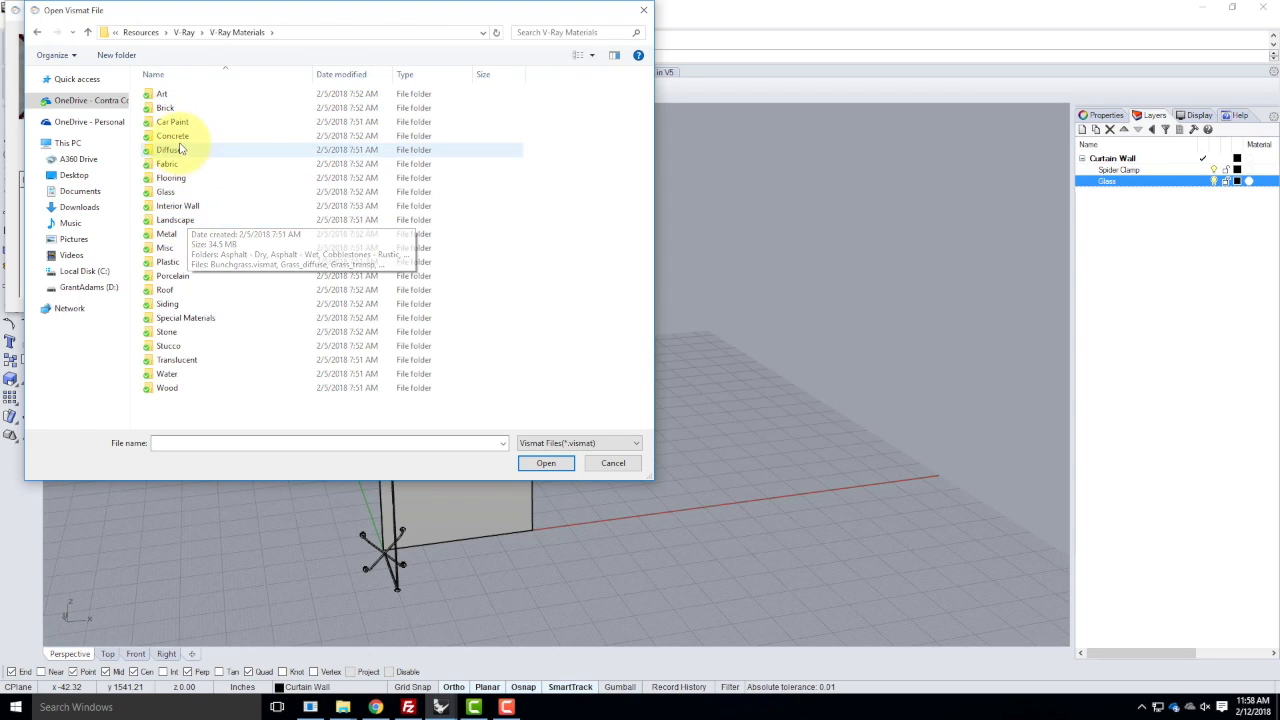
double_click(167, 233)
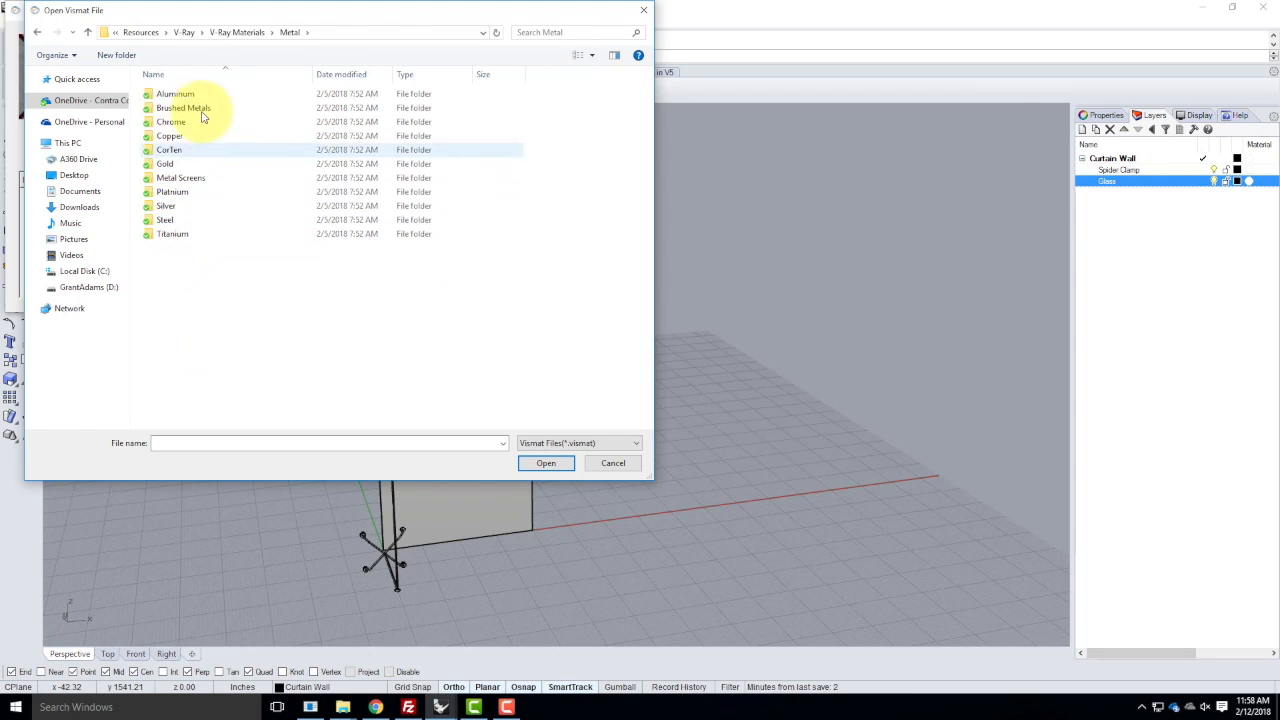
left_click(182, 222)
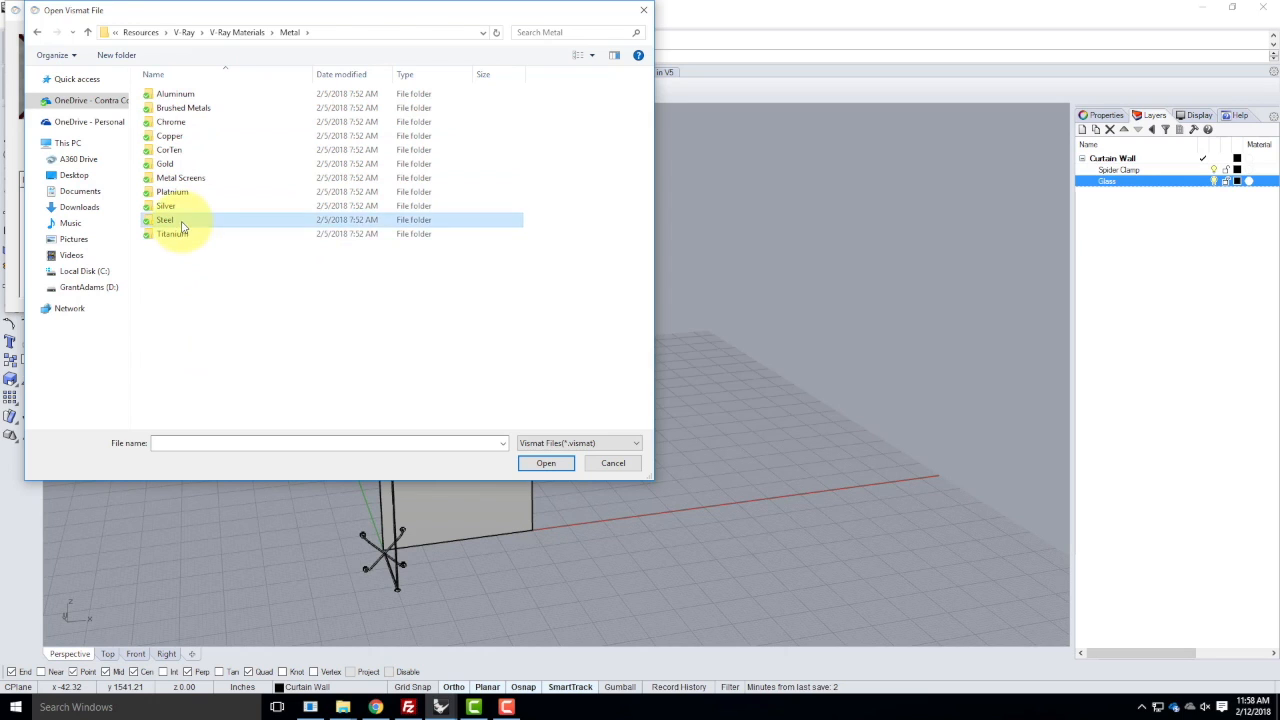
double_click(182, 222)
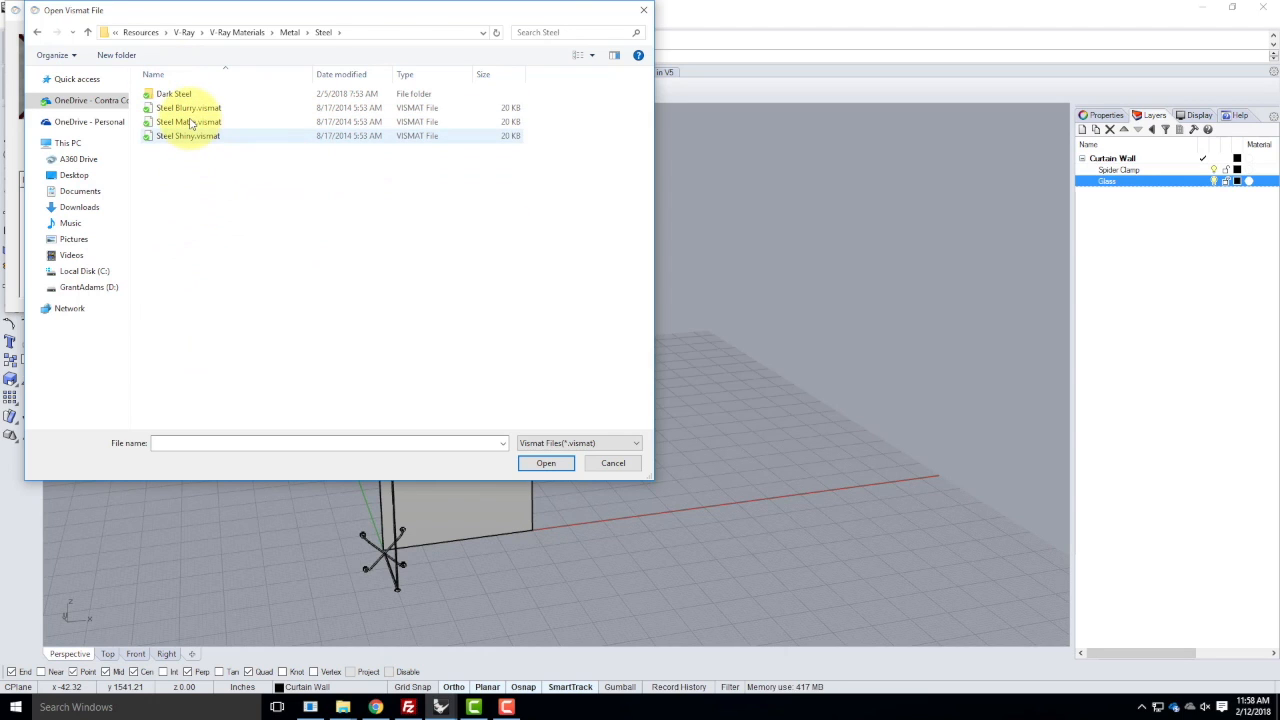
left_click(191, 123)
left_click(546, 463)
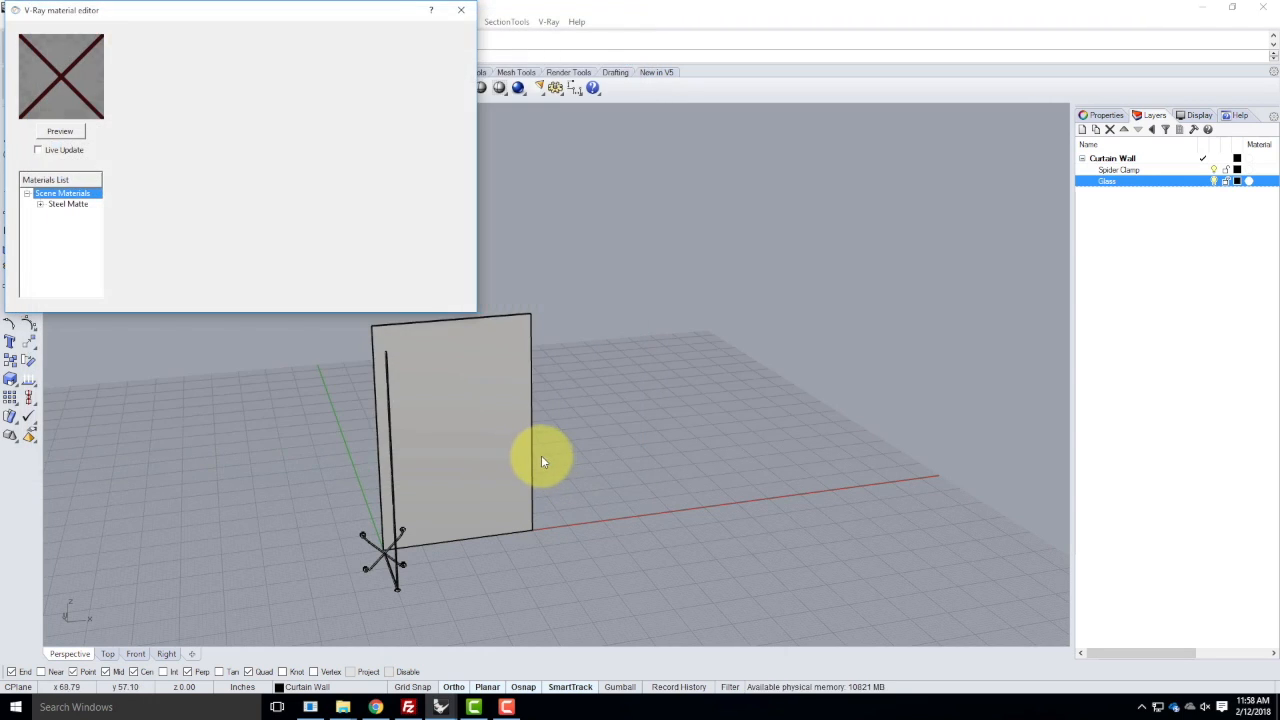
- Apply the Steel Matte material to the Spider Clamp layer
right_click(58, 204)
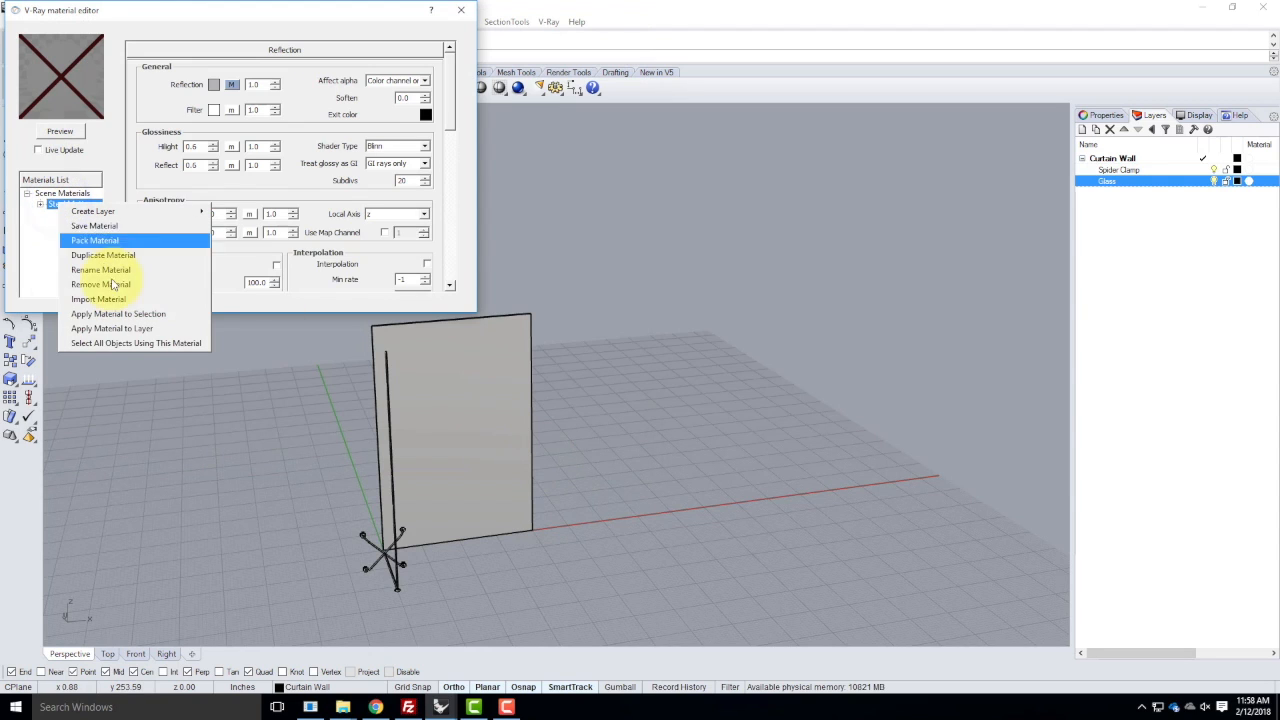
left_click(138, 331)
left_click(588, 297)
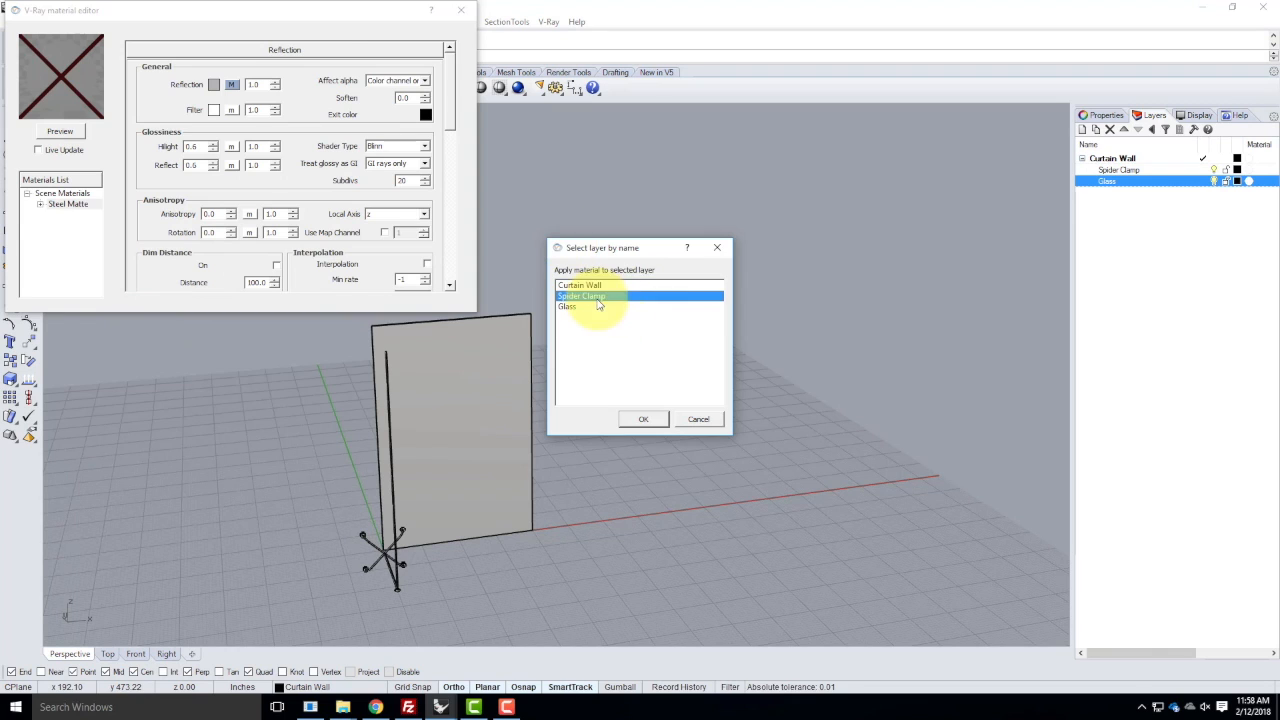
left_click(642, 420)
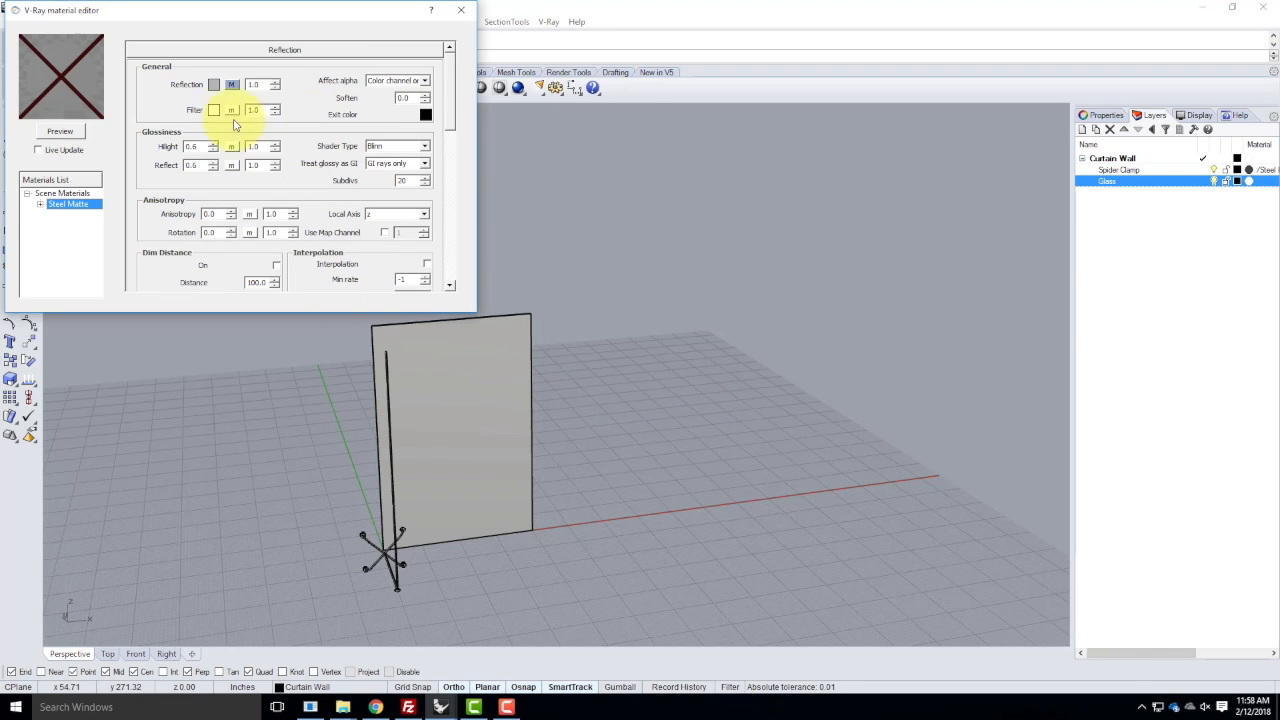
- Create a Standard V-Ray material in the scene materials and rename it Glass
left_click(62, 193)
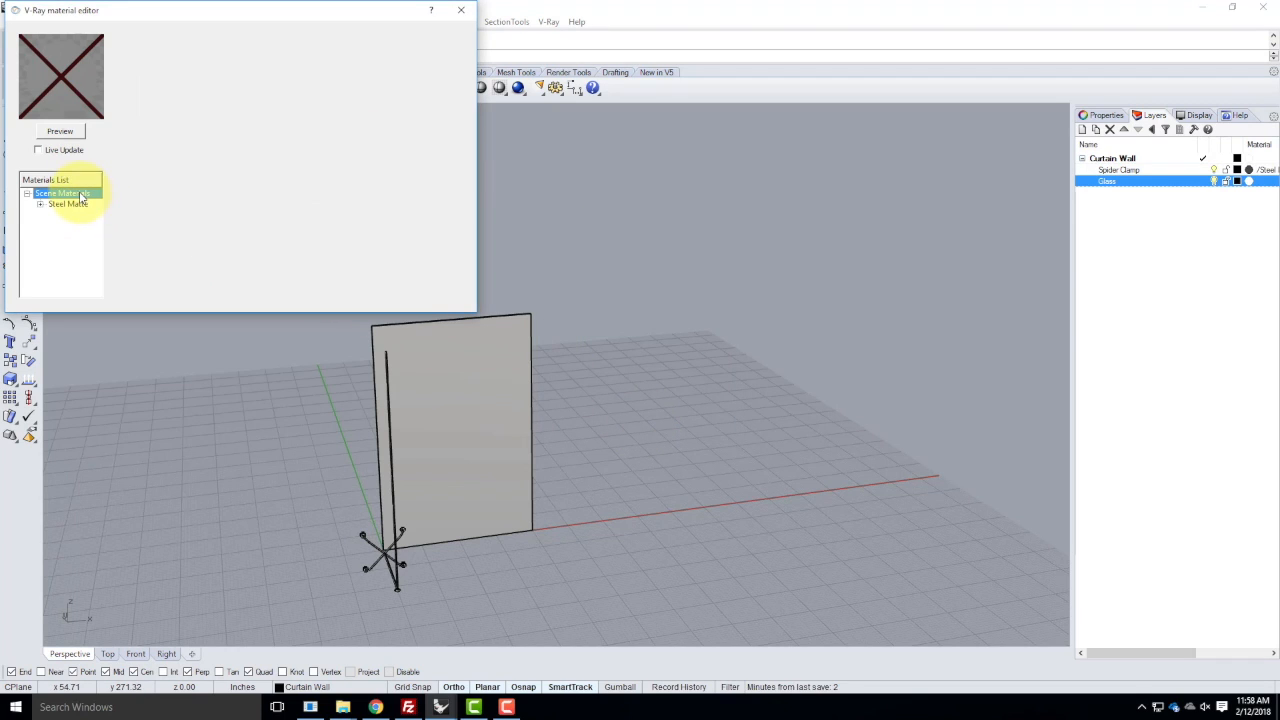
right_click(81, 195)
mouse_move(119, 203)
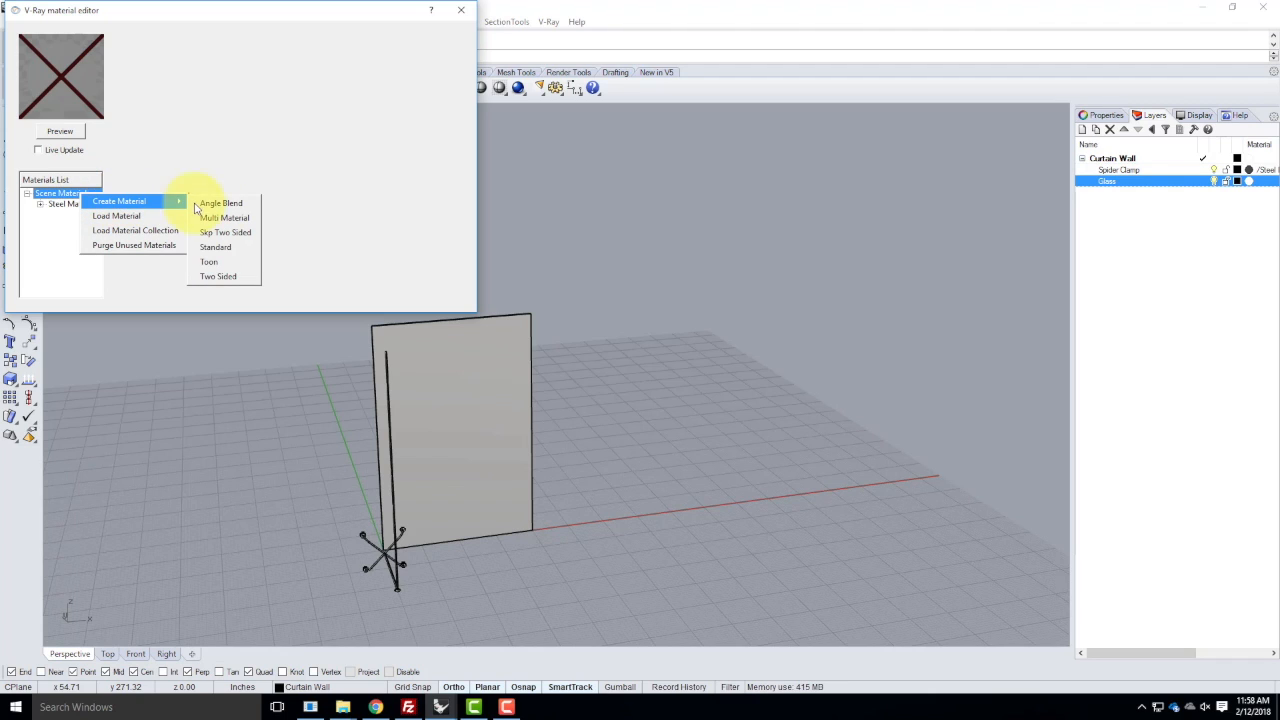
left_click(218, 251)
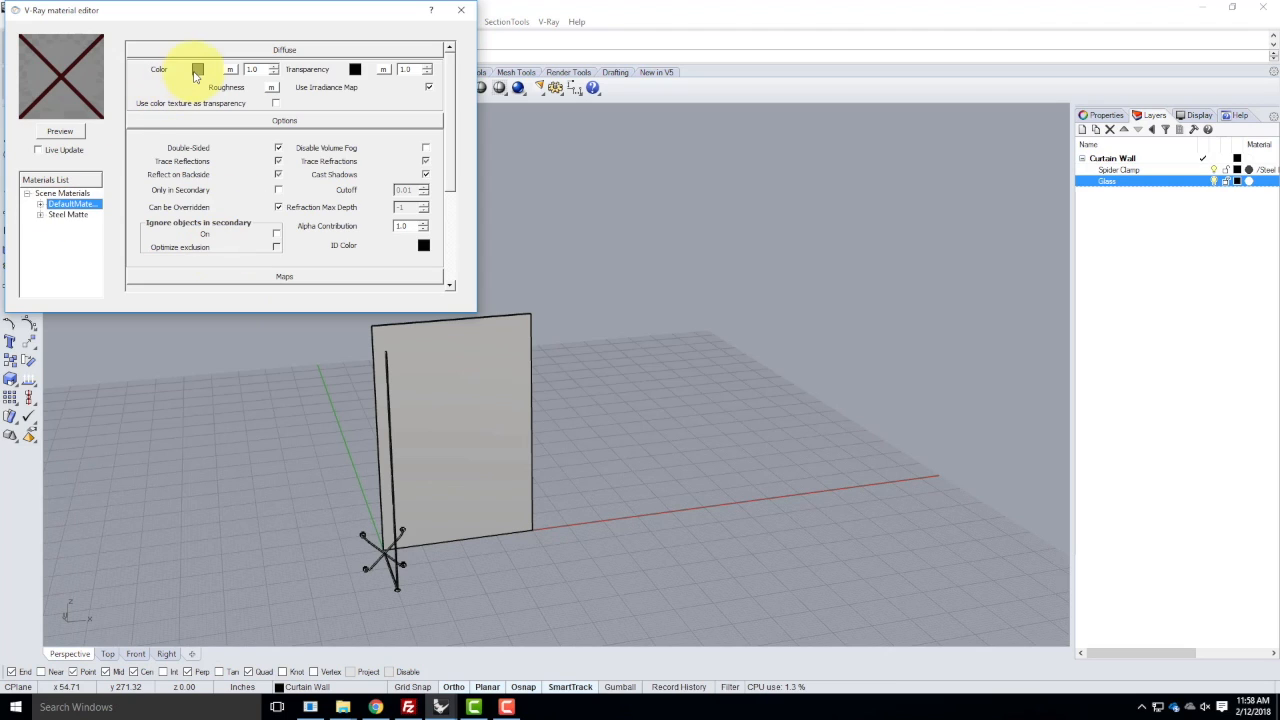
left_click(66, 209)
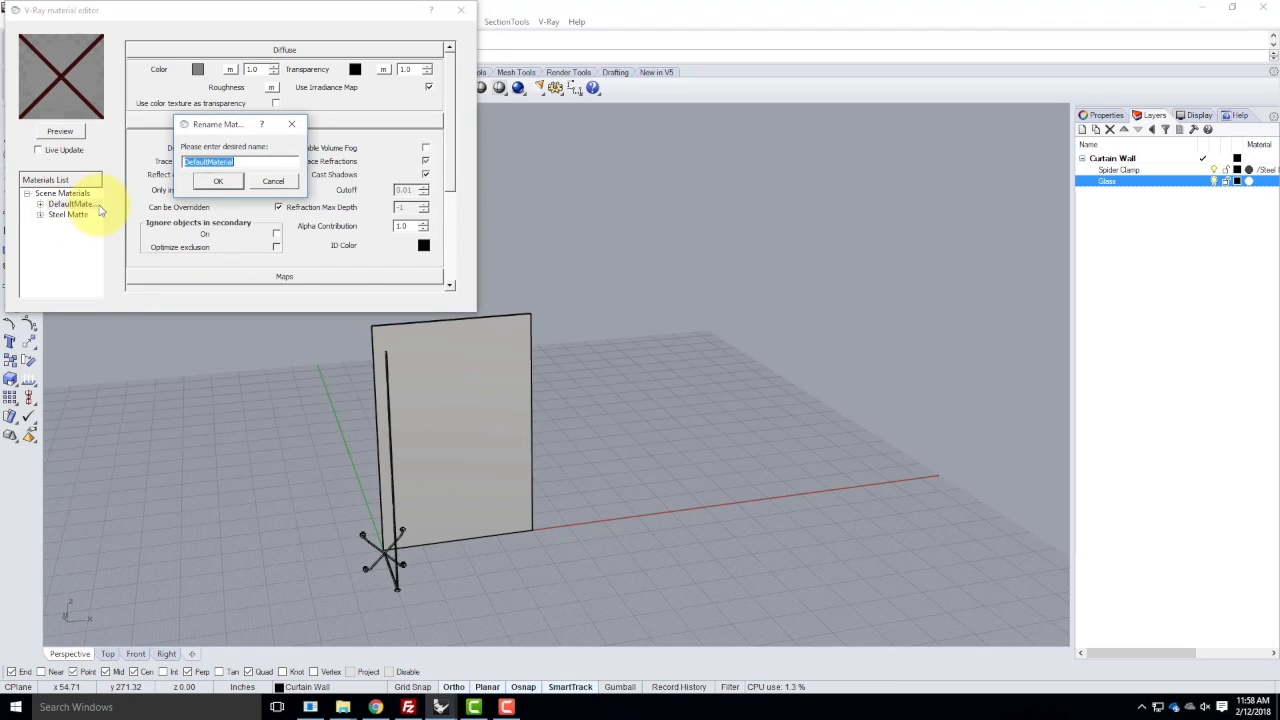
type("Glass")
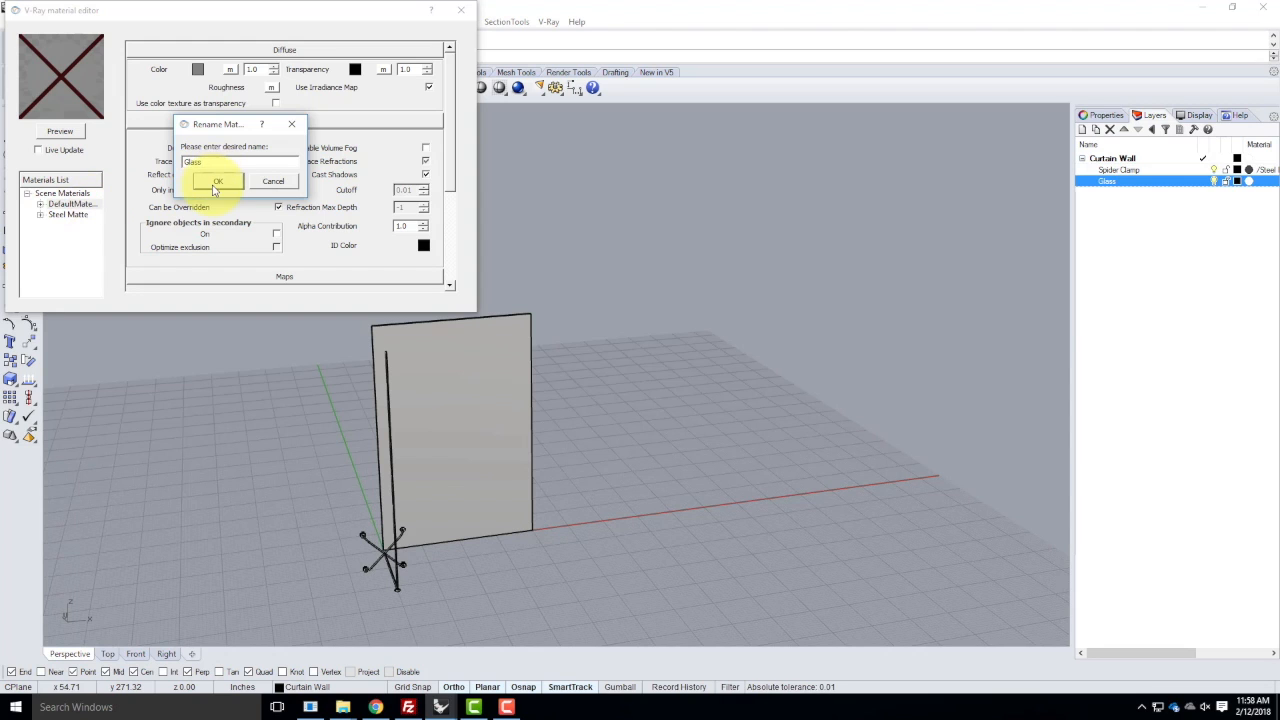
left_click(218, 181)
- Set the Glass material's diffuse color to a light blue
left_click(198, 69)
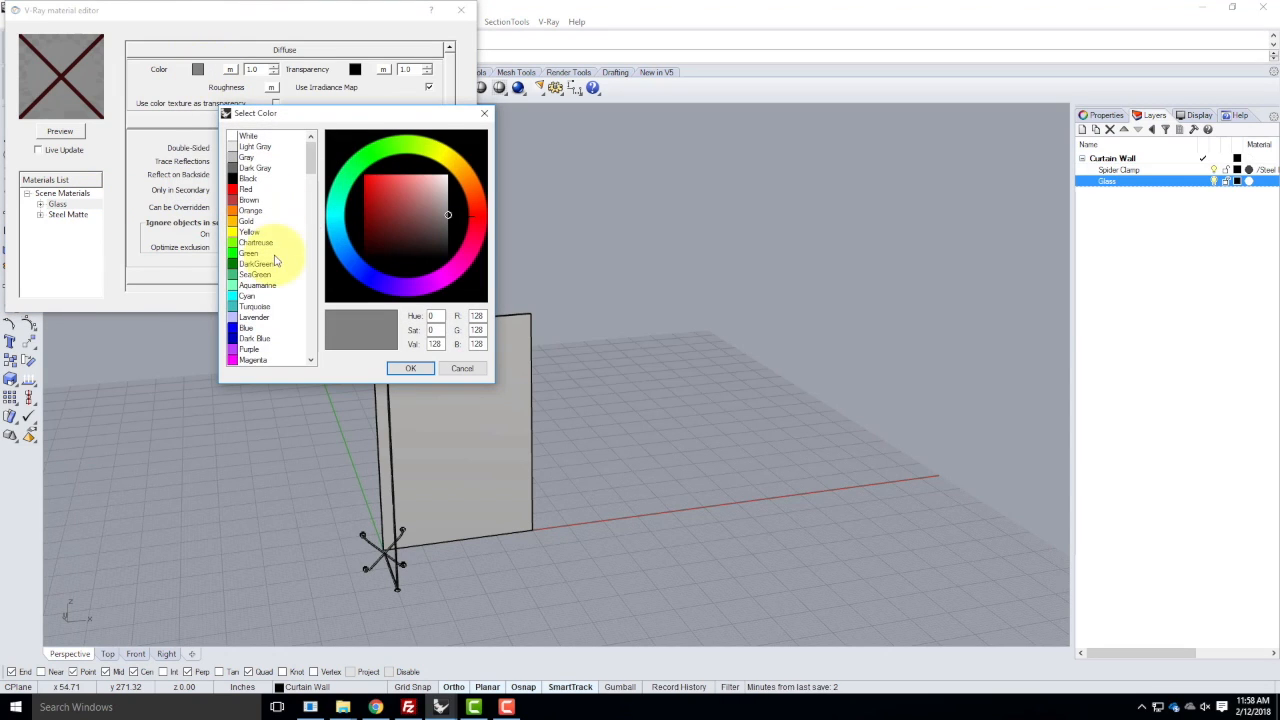
left_click(350, 256)
left_click(395, 175)
left_click(402, 369)
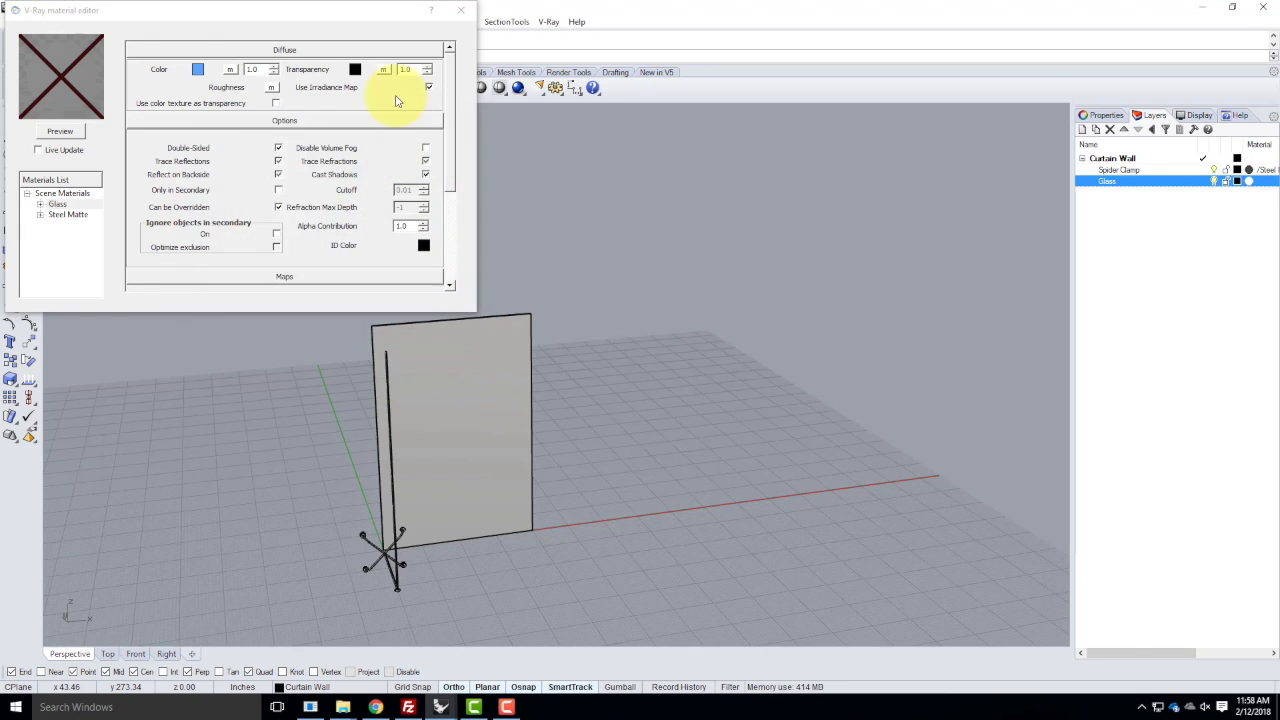
- Set the Glass material's diffuse transparency color to Dark Gray and update the material preview
left_click(355, 69)
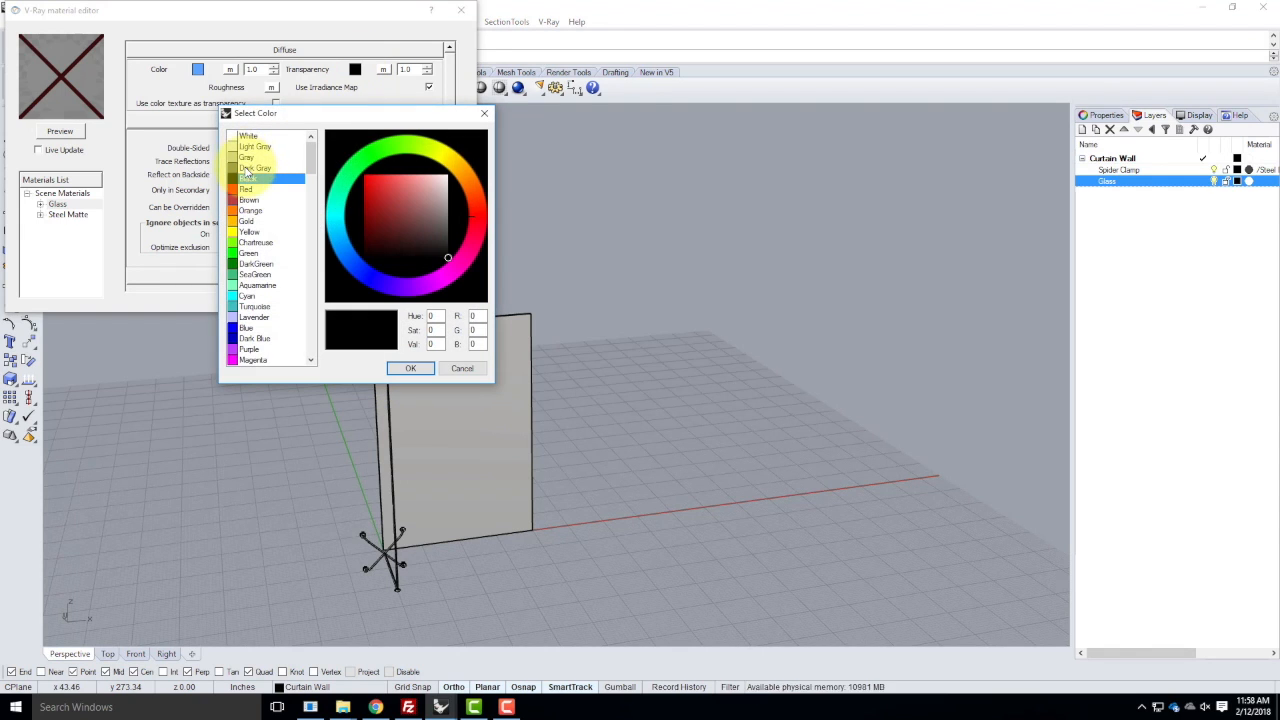
left_click(248, 168)
left_click(410, 368)
left_click(70, 137)
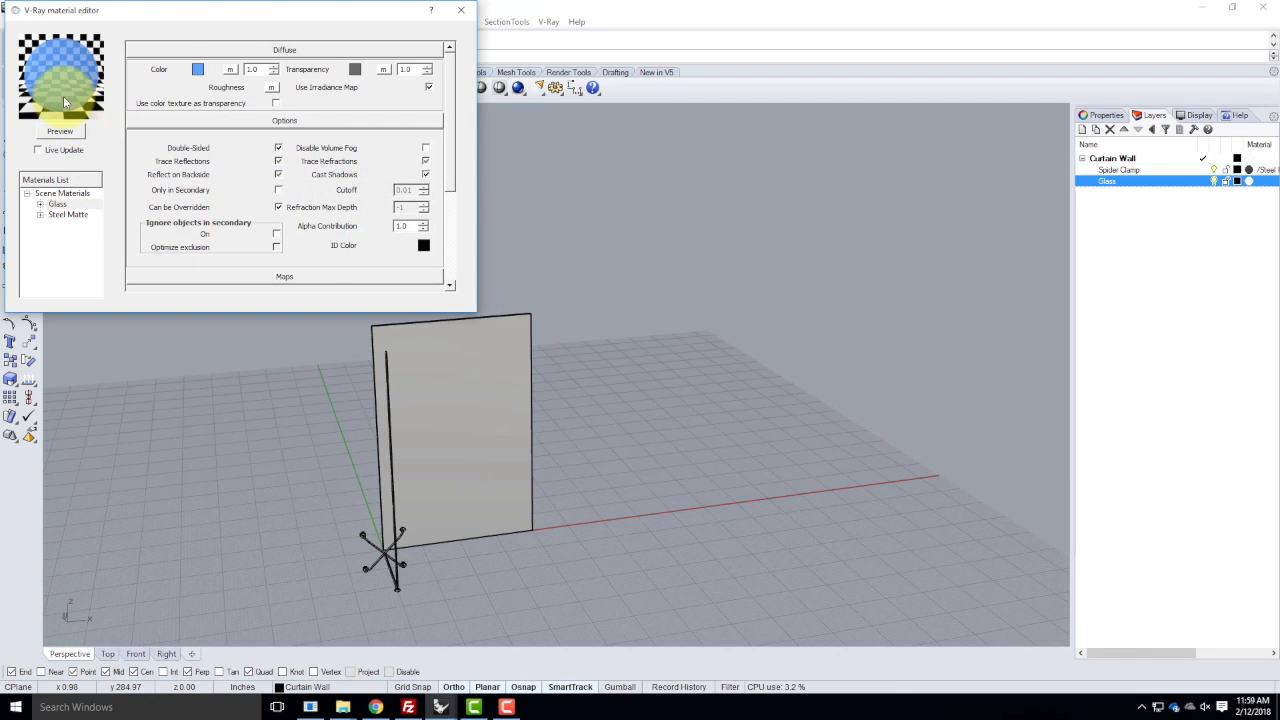
- Apply the Glass material to the Glass layer and close the V-Ray material editor
right_click(67, 204)
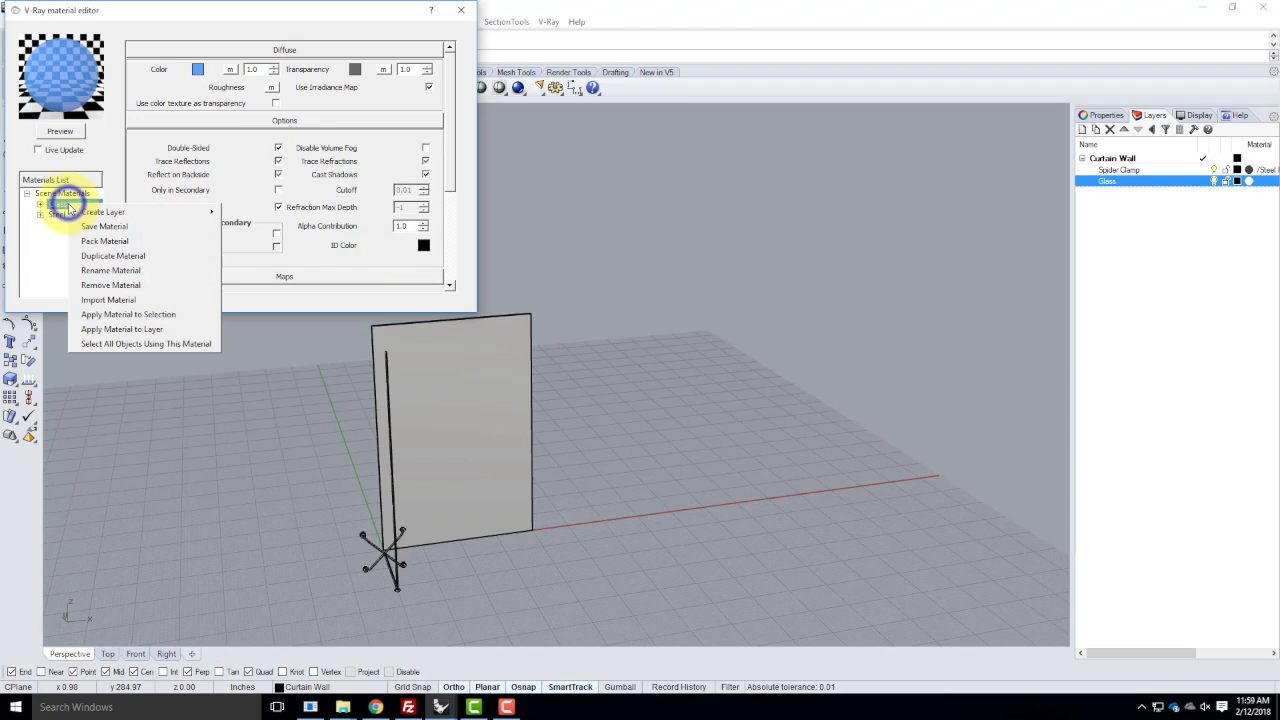
left_click(160, 333)
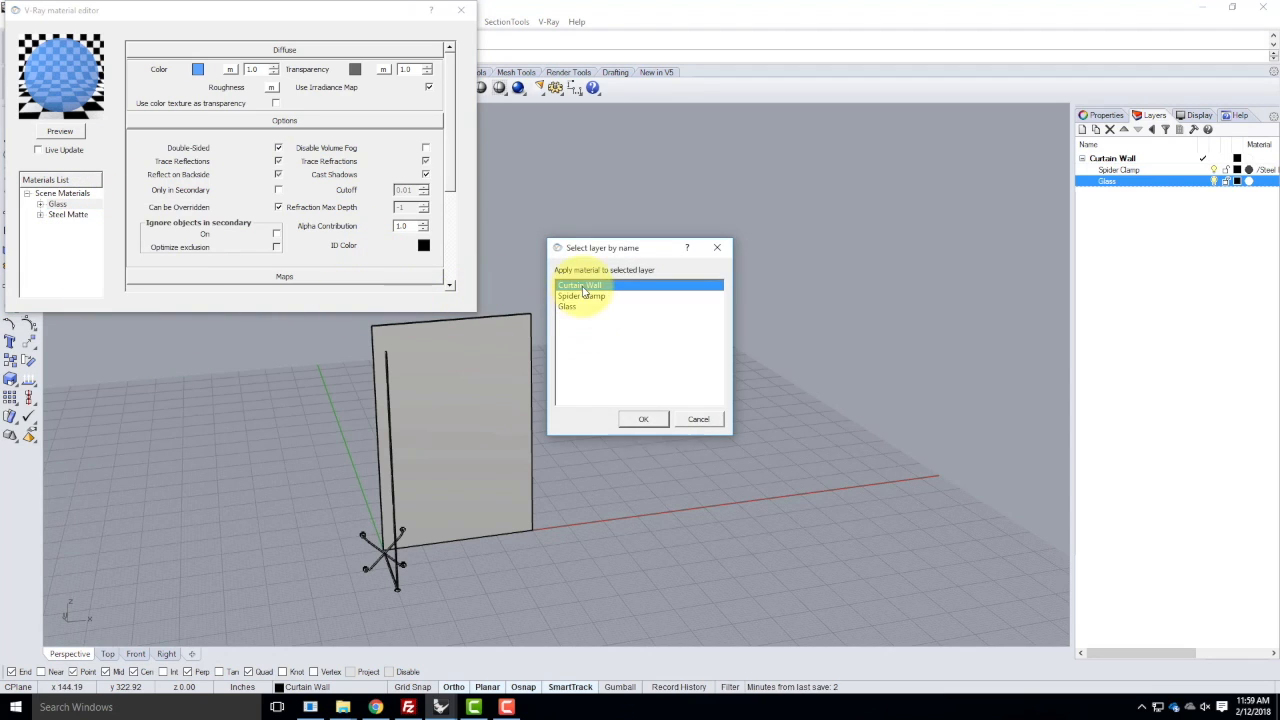
left_click(568, 307)
left_click(643, 418)
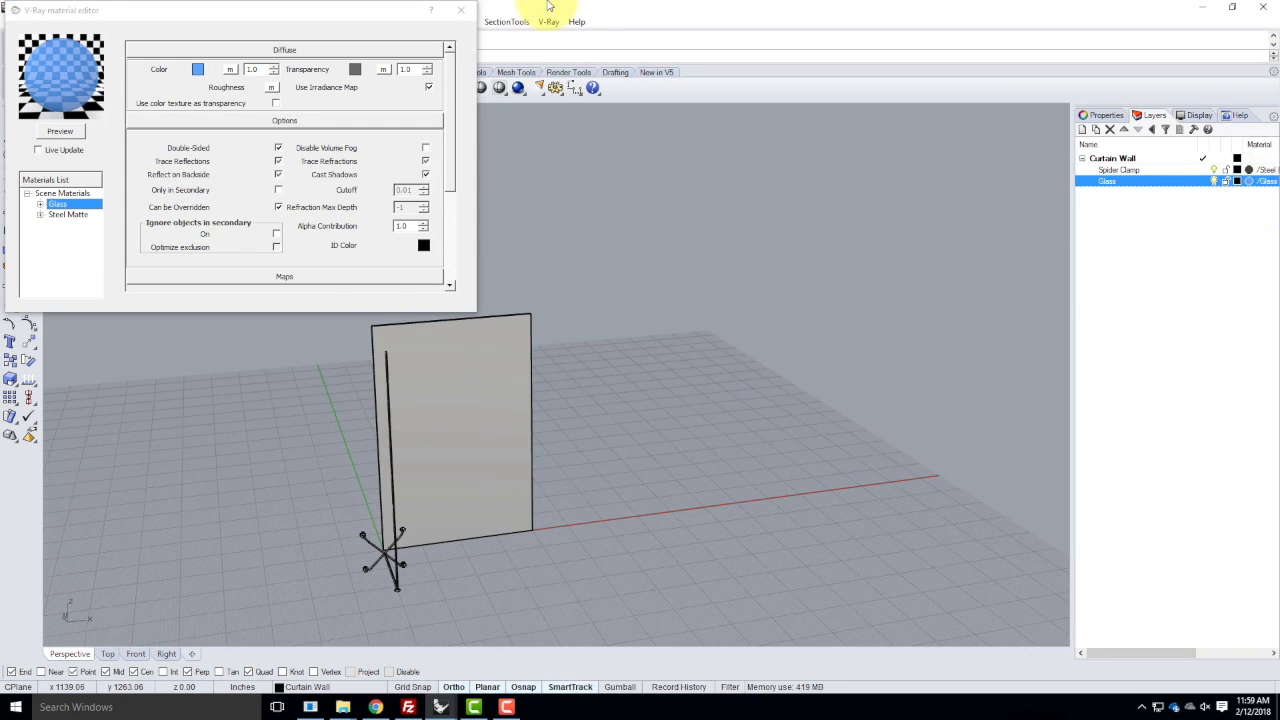
left_click(460, 10)
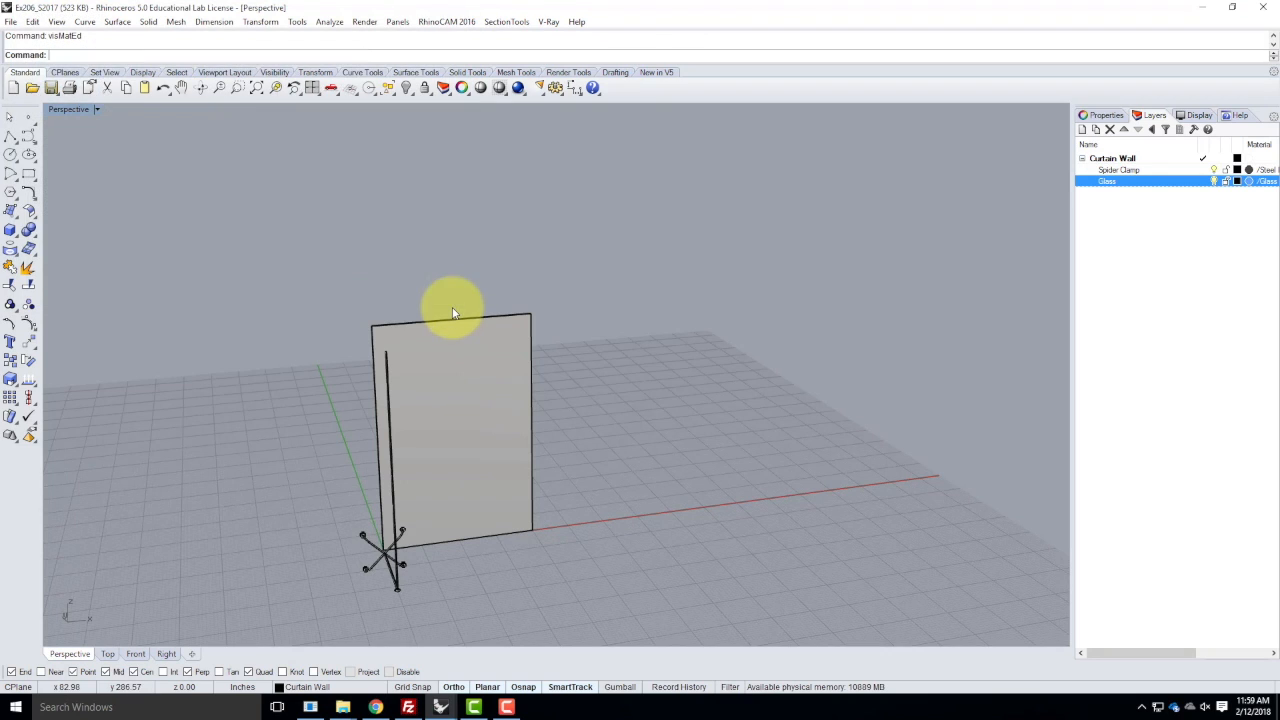
- Switch the Perspective viewport to Rendered display mode and inspect the materials on the glass panel and spider clamp up close
left_click(94, 110)
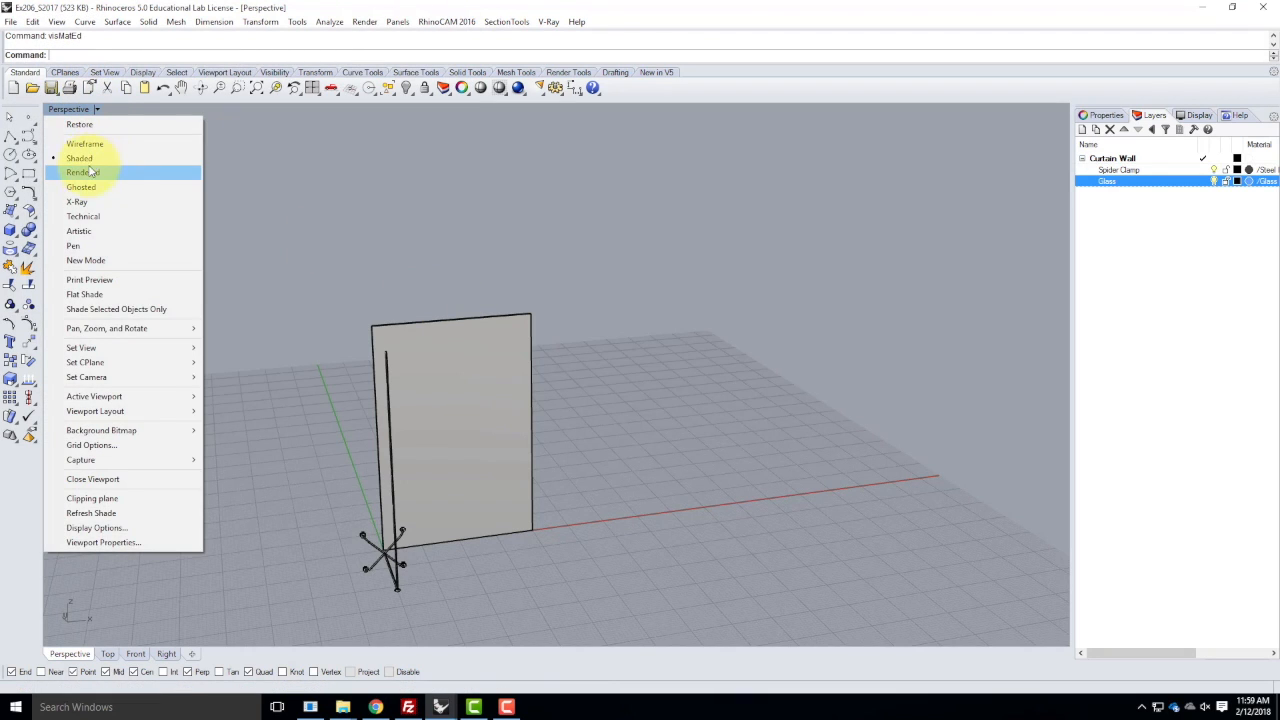
left_click(87, 175)
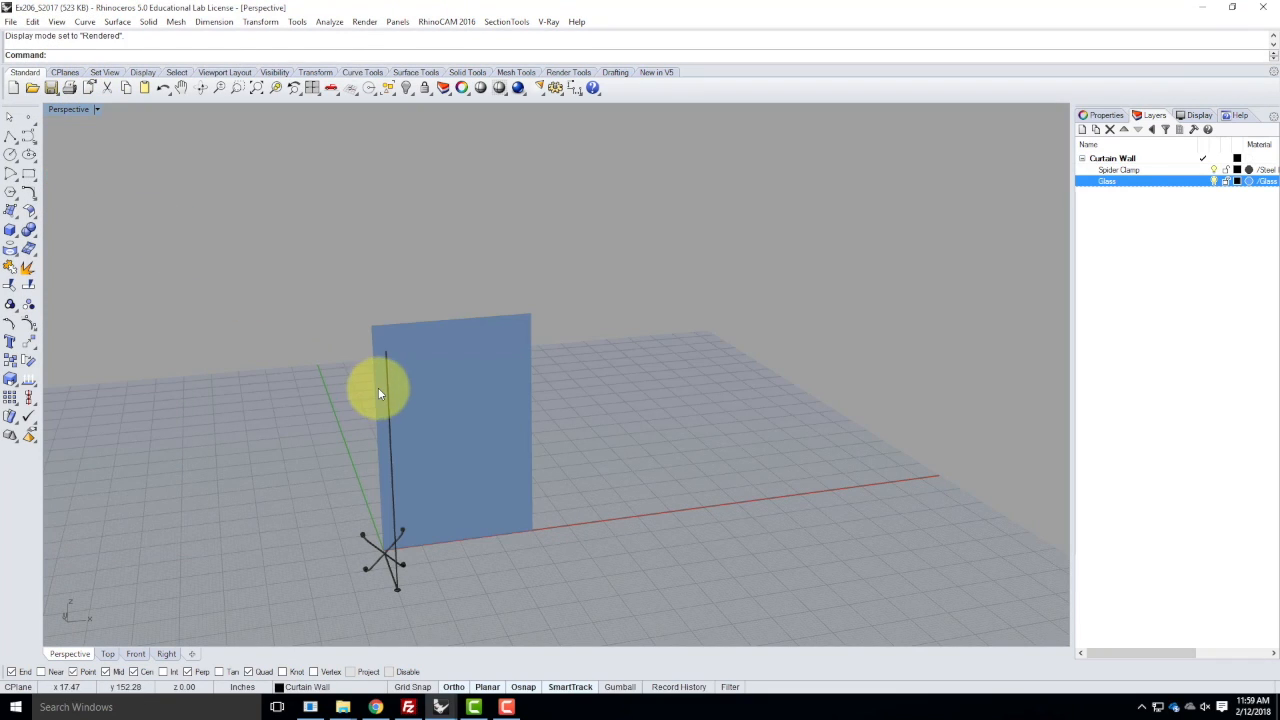
scroll(397, 571, "up", 6)
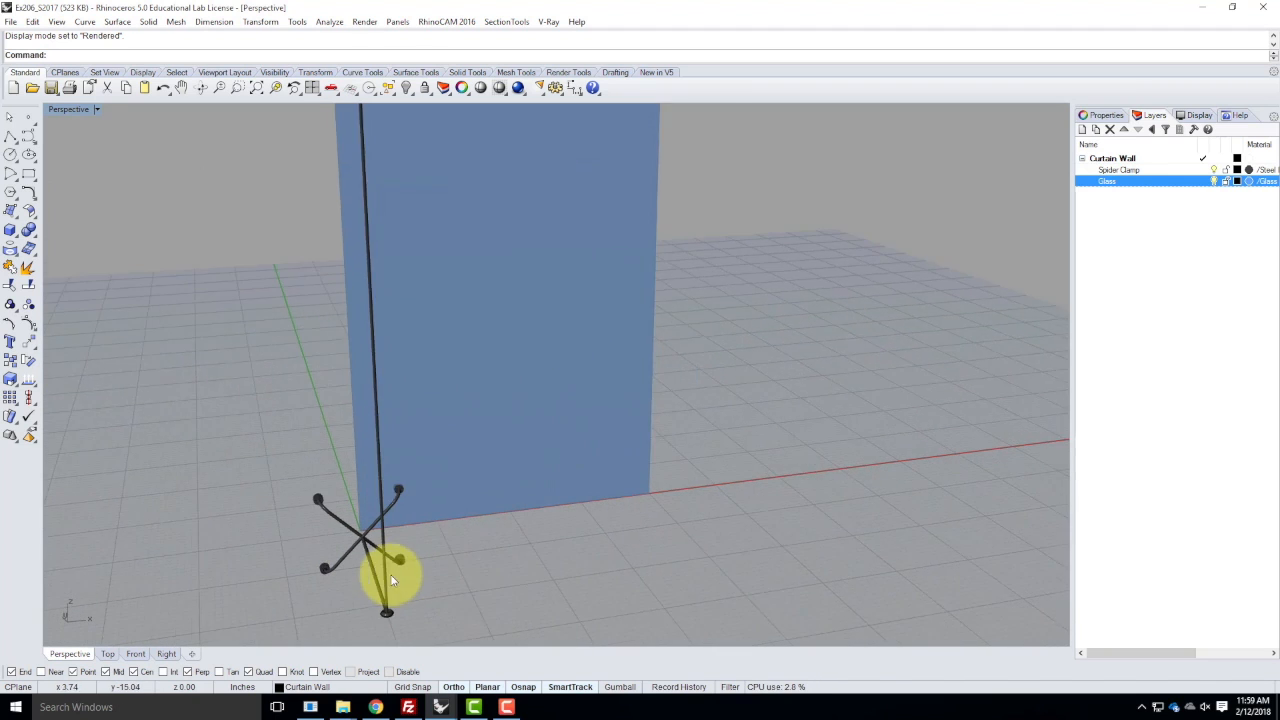
scroll(400, 575, "up", 5)
scroll(427, 390, "down", 8)
scroll(388, 471, "up", 8)
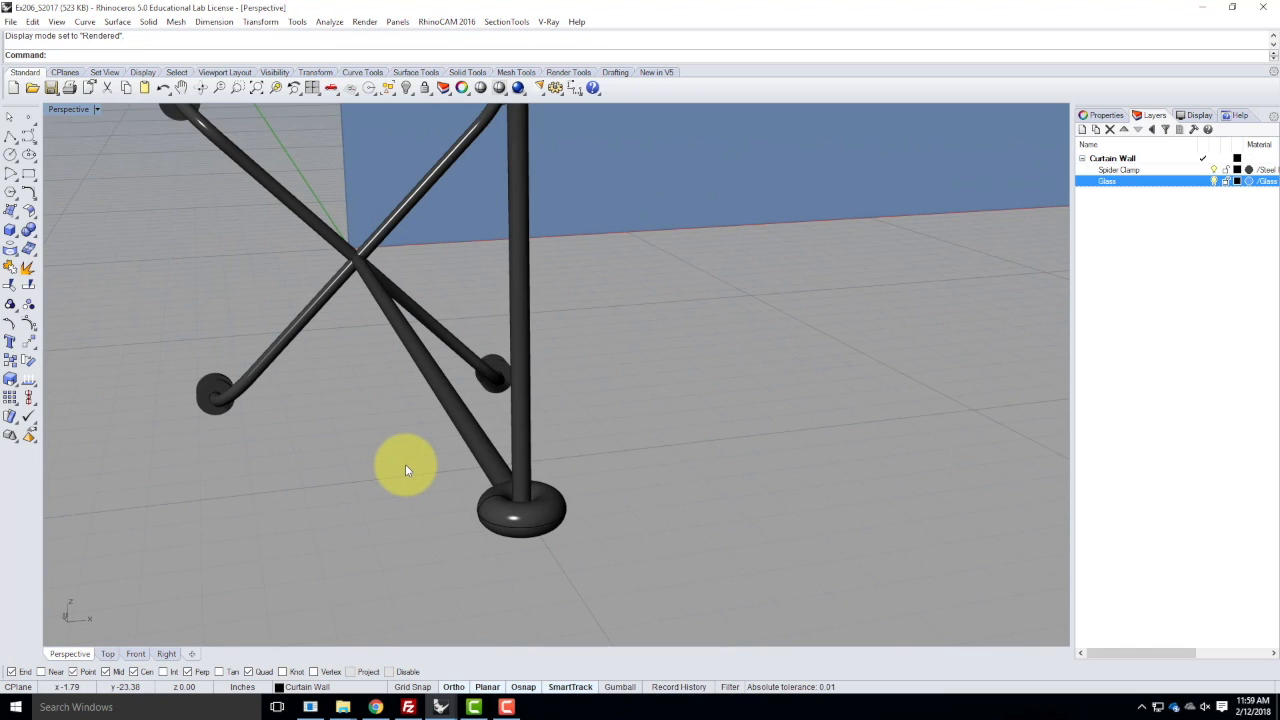
- Save the curtain wall model as S2018_CurtainWall in the Ex207 folder of Live - A136 Exercises
left_click(10, 20)
left_click(44, 130)
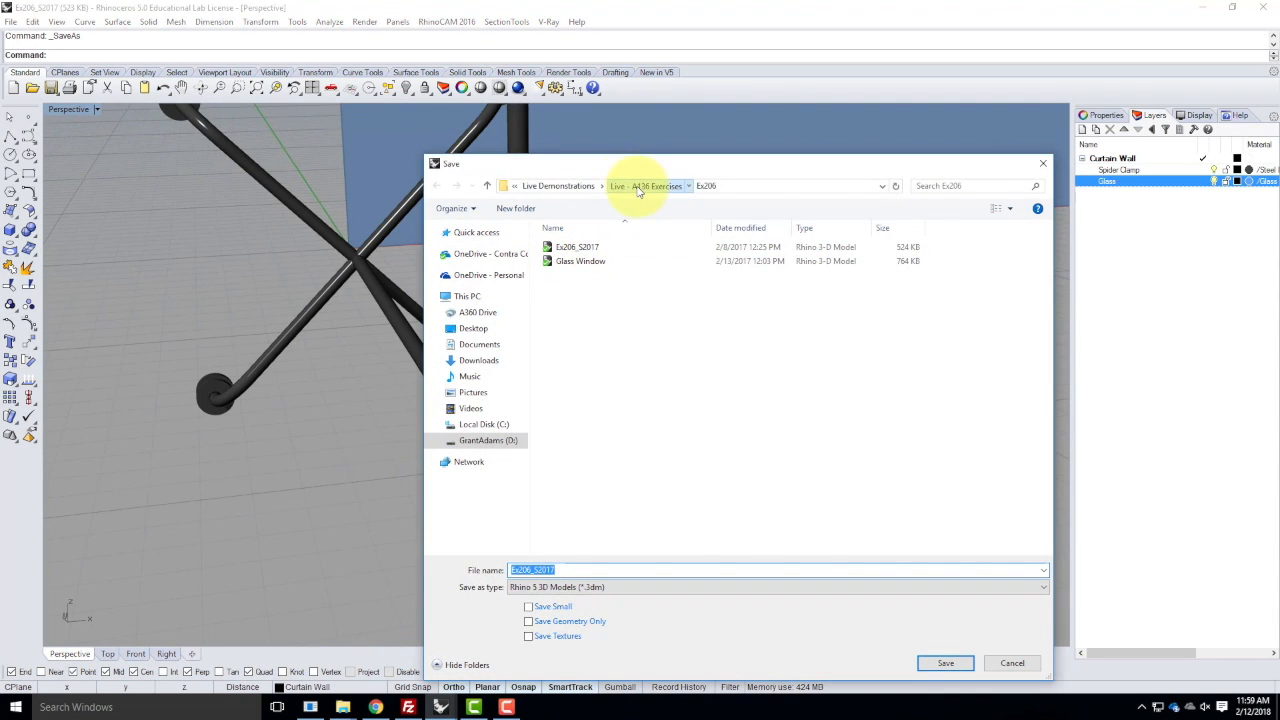
left_click(640, 188)
left_click(572, 346)
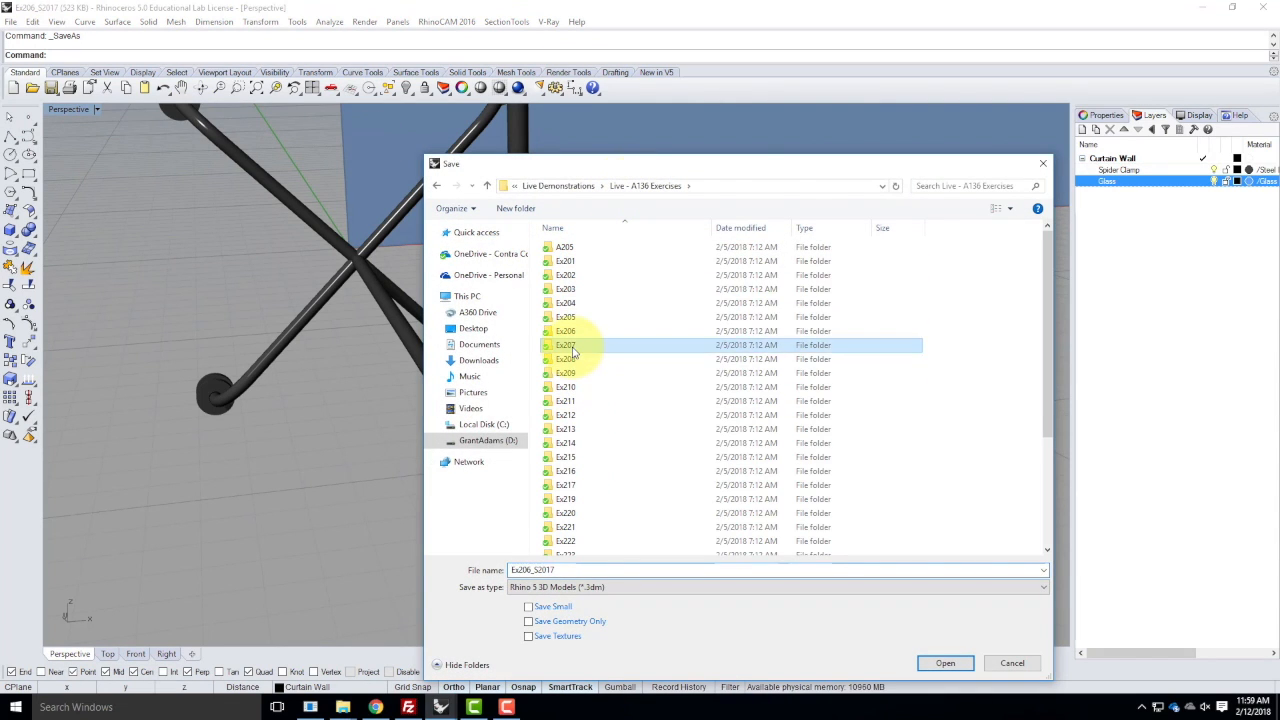
double_click(572, 346)
double_click(572, 569)
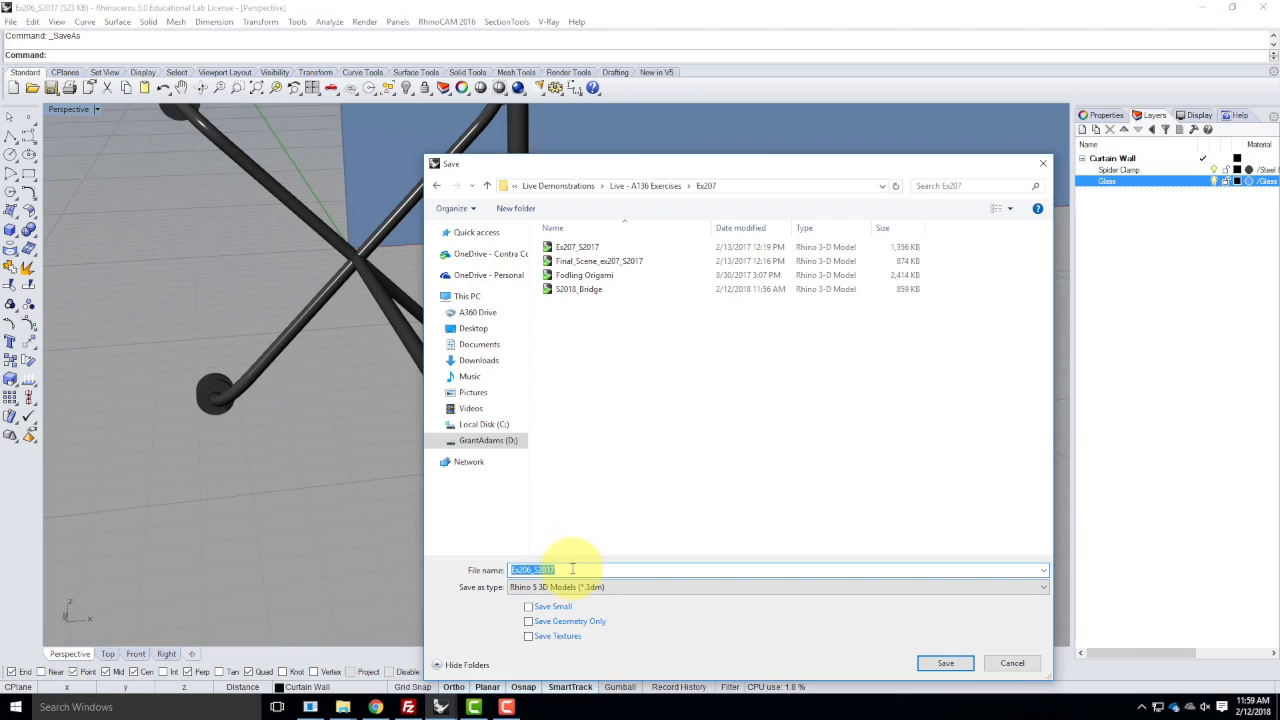
type("Curtain")
key("BackSpace")
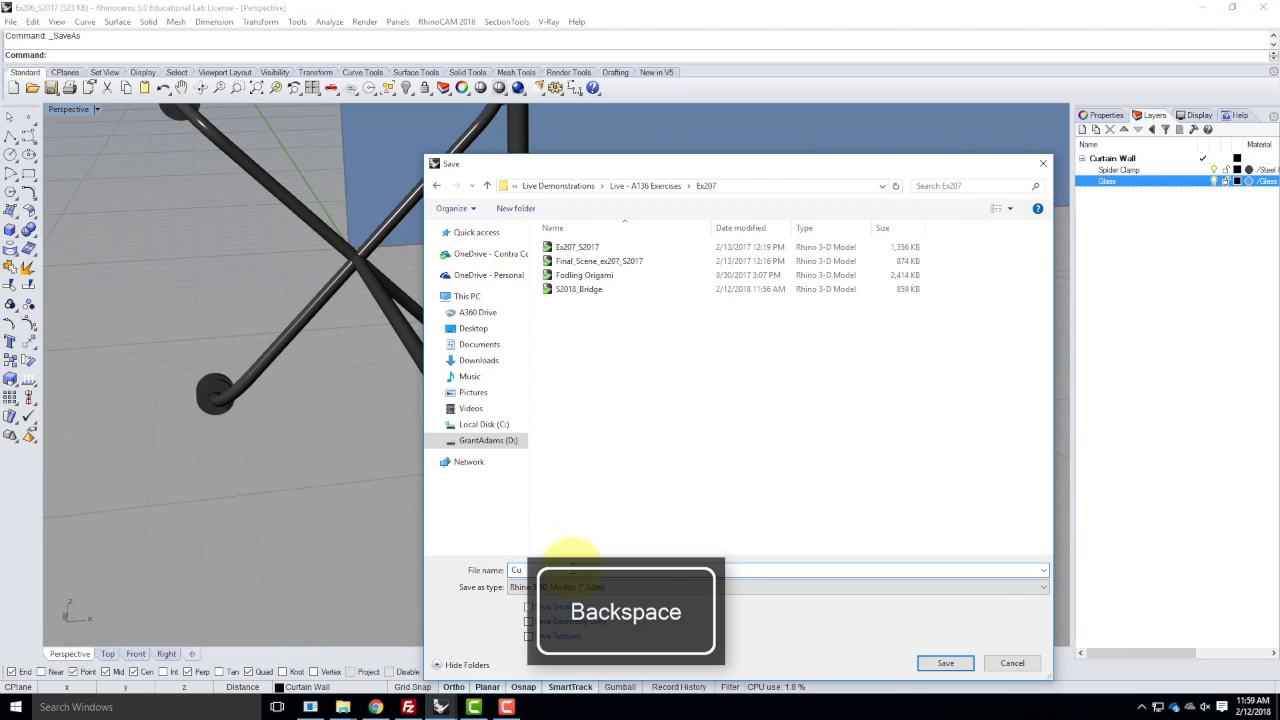
key("BackSpace")
key("BackSpace")
key("BackSpace")
key("BackSpace")
key("BackSpace")
type("S2018_")
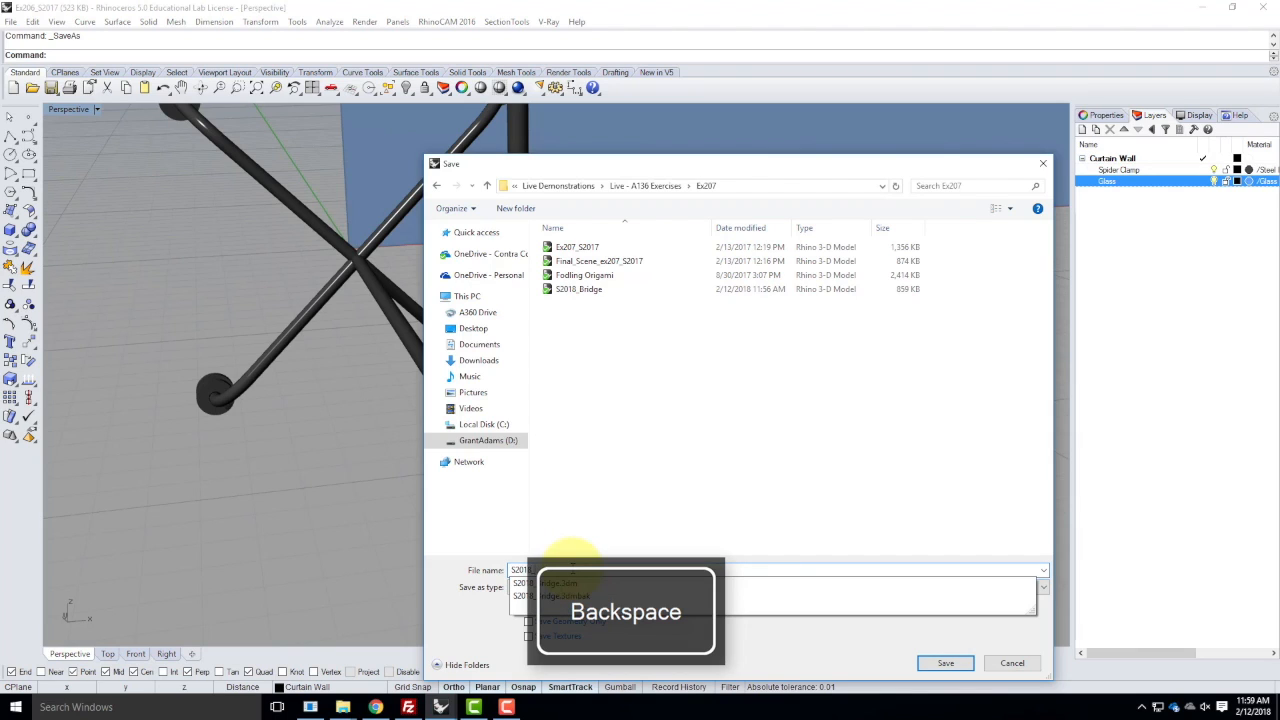
type("C")
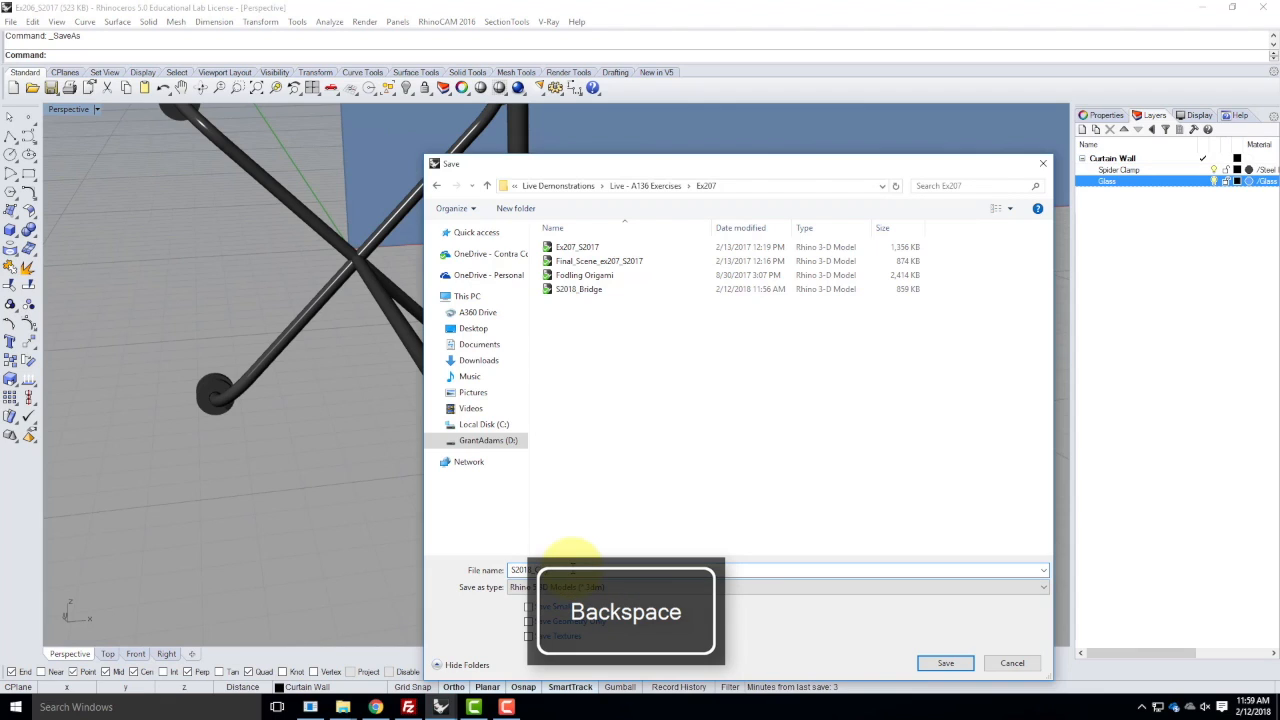
type("uy")
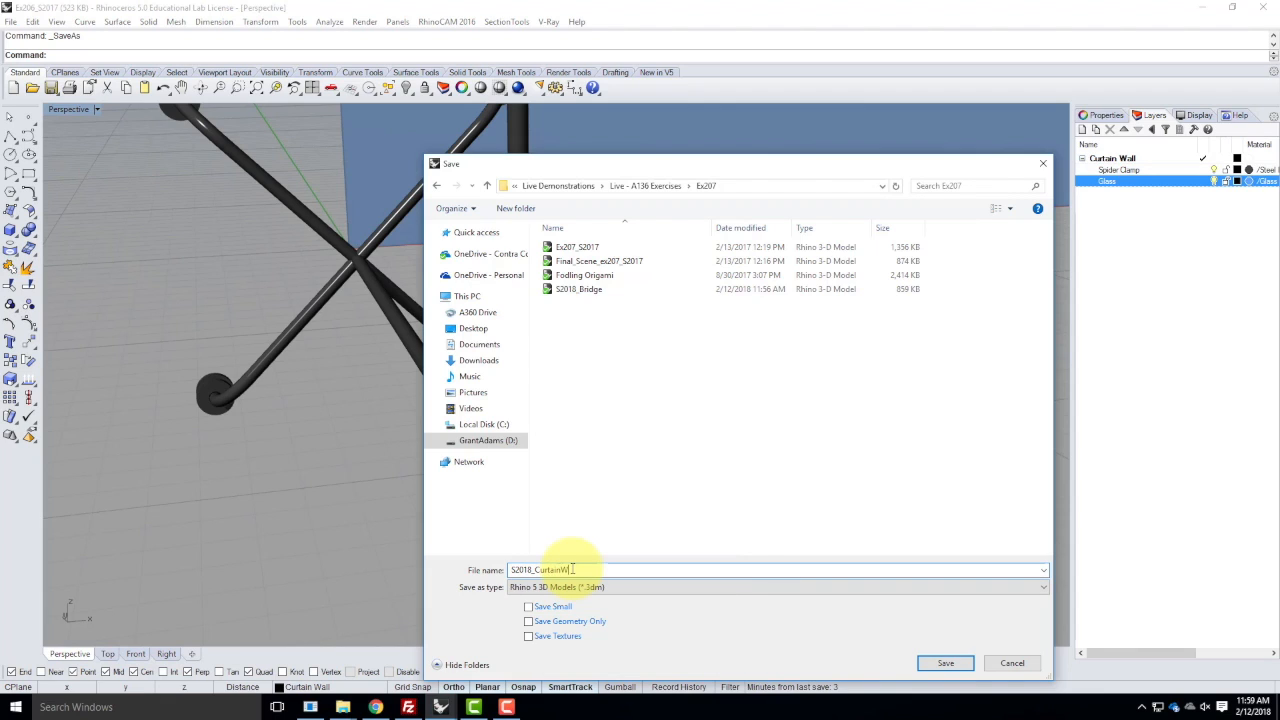
left_click(947, 664)
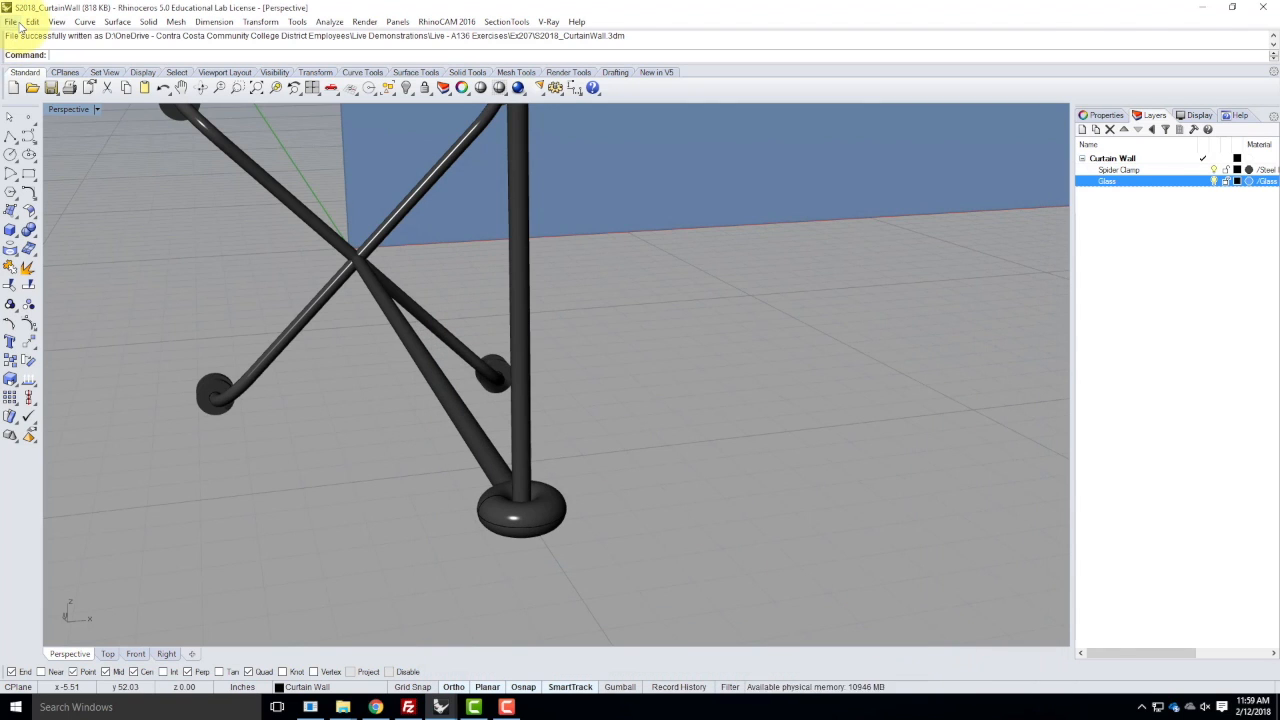
- Open the S2018_Bridge model from the Ex207 folder
left_click(12, 21)
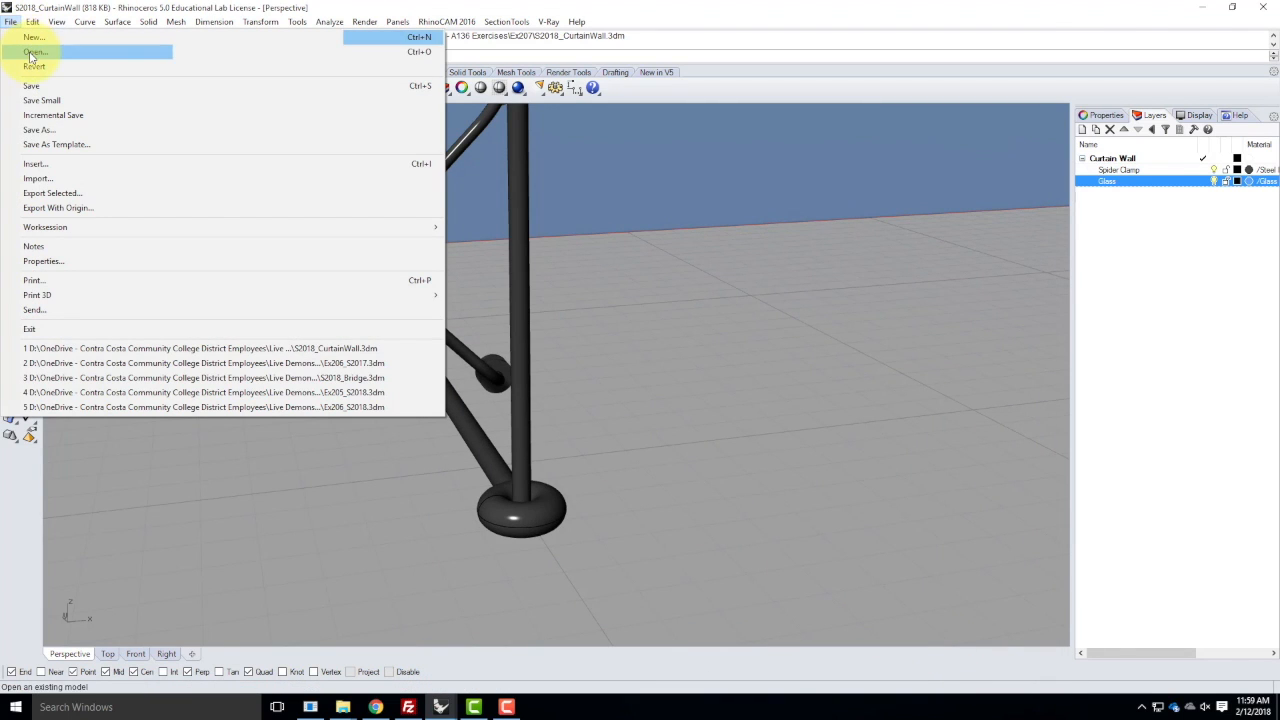
left_click(33, 51)
double_click(588, 303)
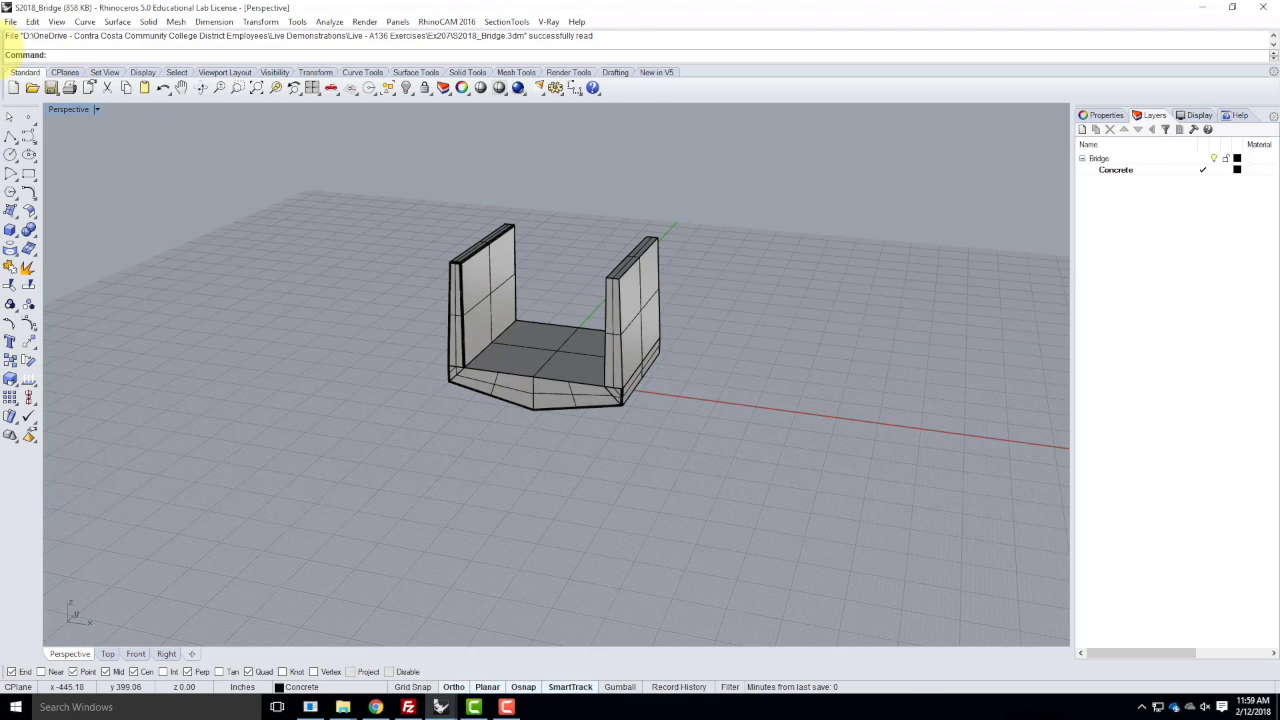
- Open the V-Ray material editor and purge the unused materials from the scene
left_click(548, 22)
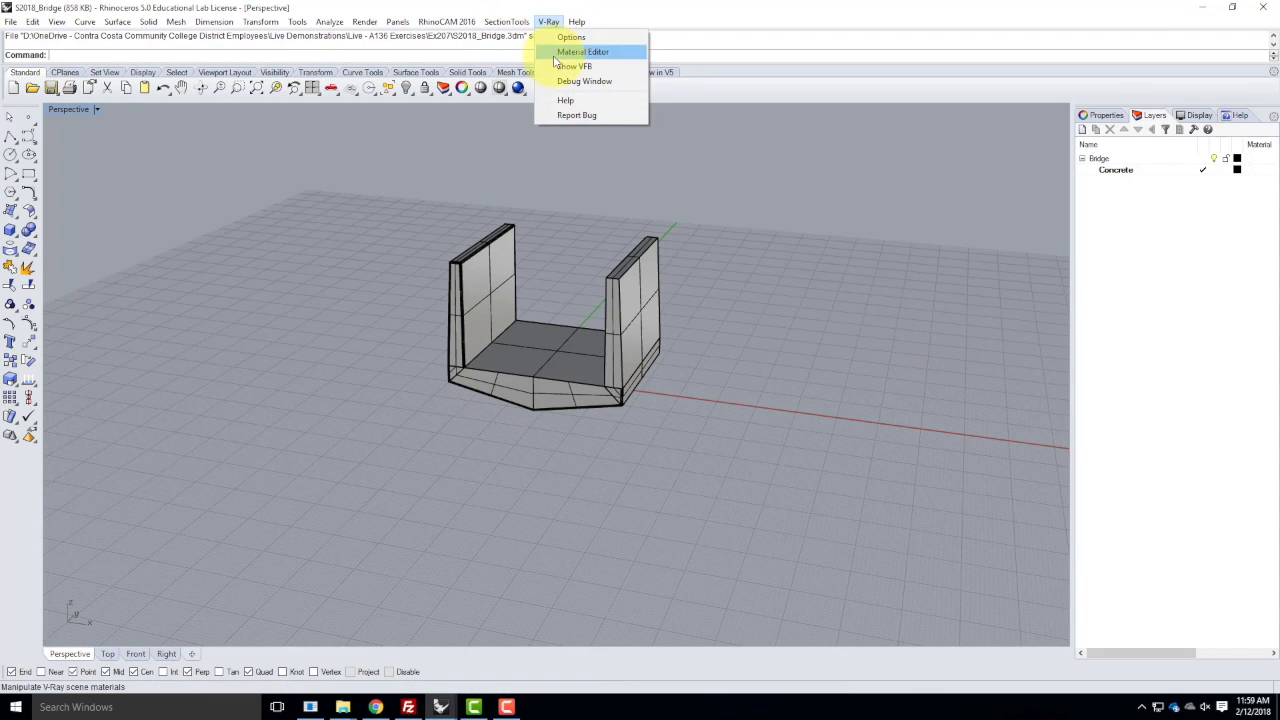
left_click(561, 53)
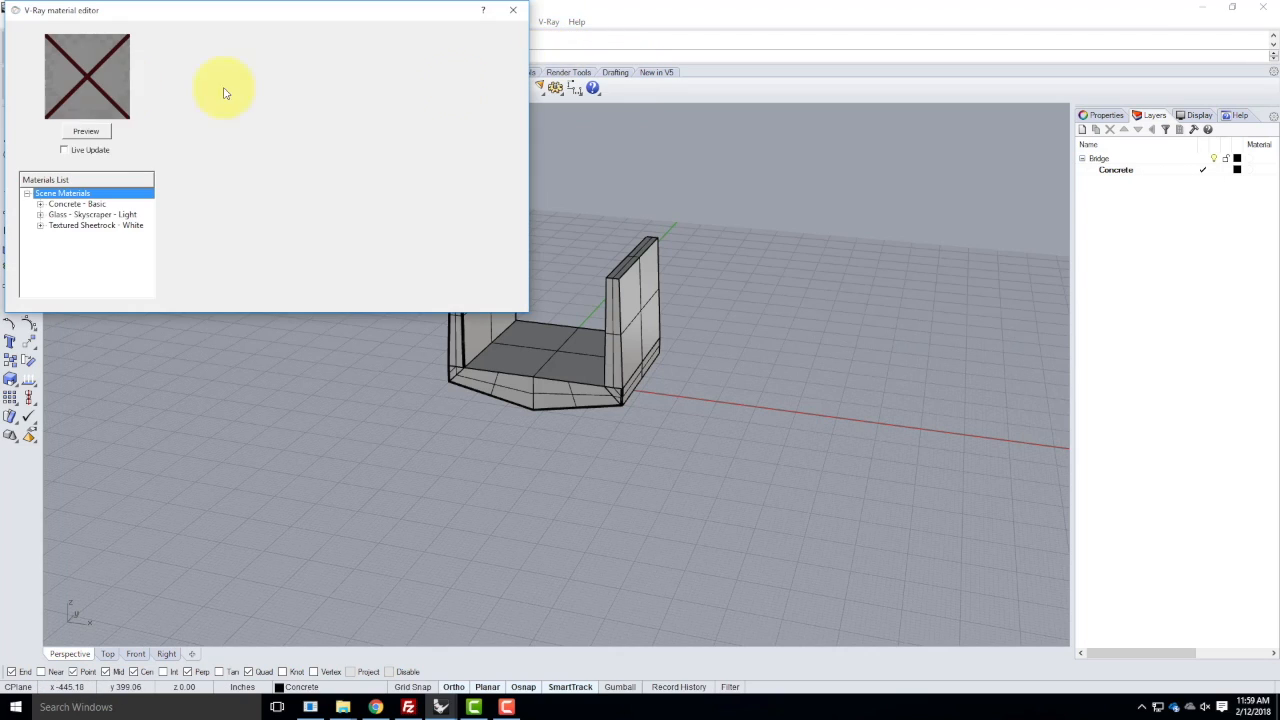
right_click(86, 193)
left_click(114, 240)
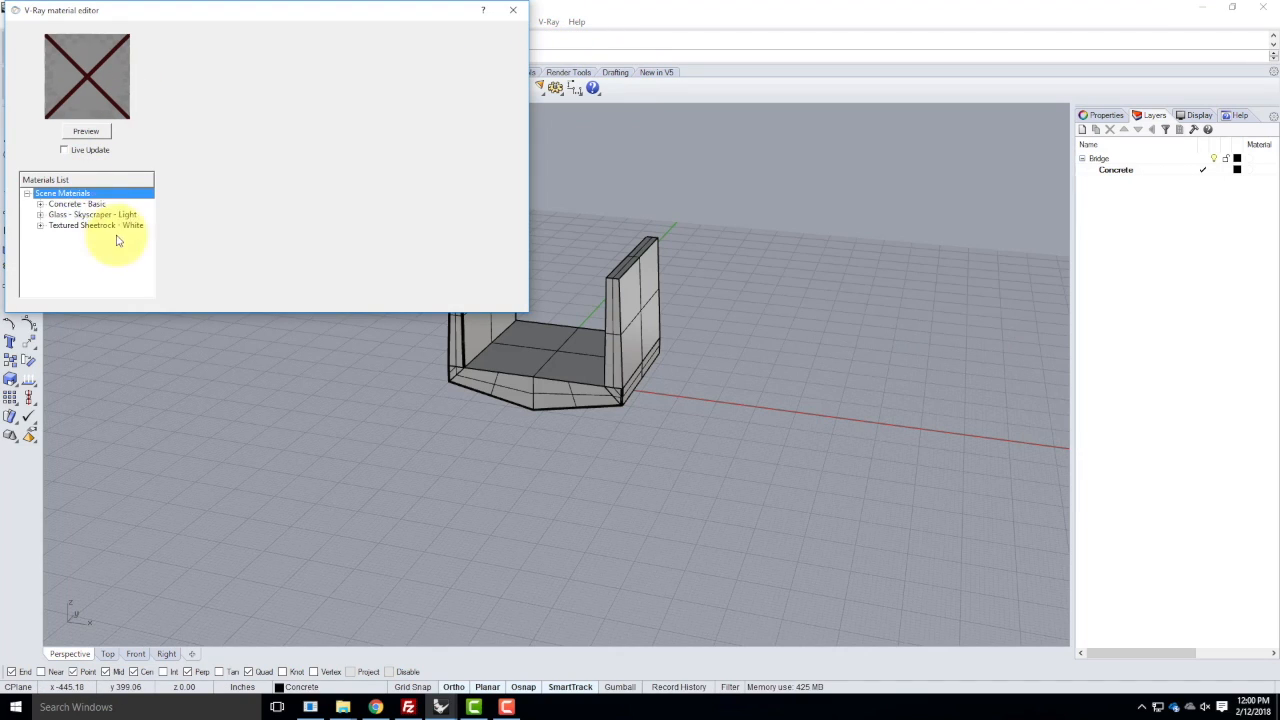
- Load the Concrete - Rough Board-Form material from the V-Ray Materials Concrete folder into the scene
right_click(70, 193)
left_click(100, 211)
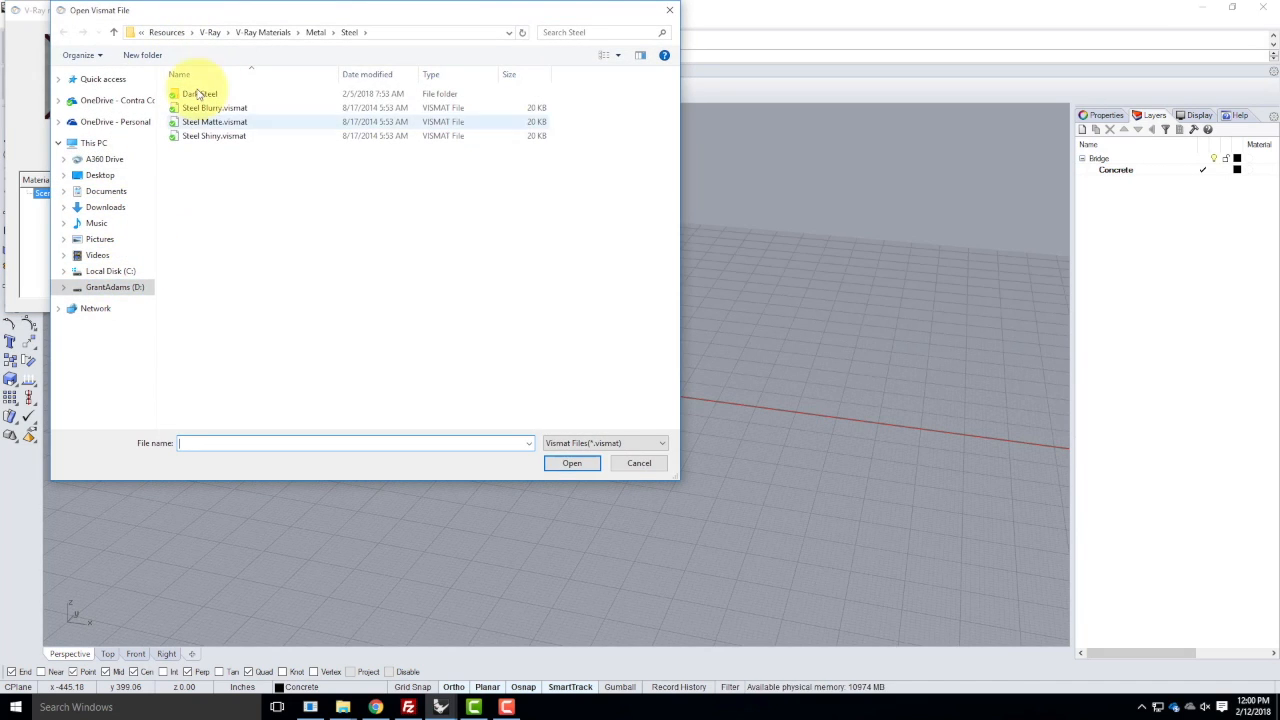
left_click(271, 33)
double_click(202, 135)
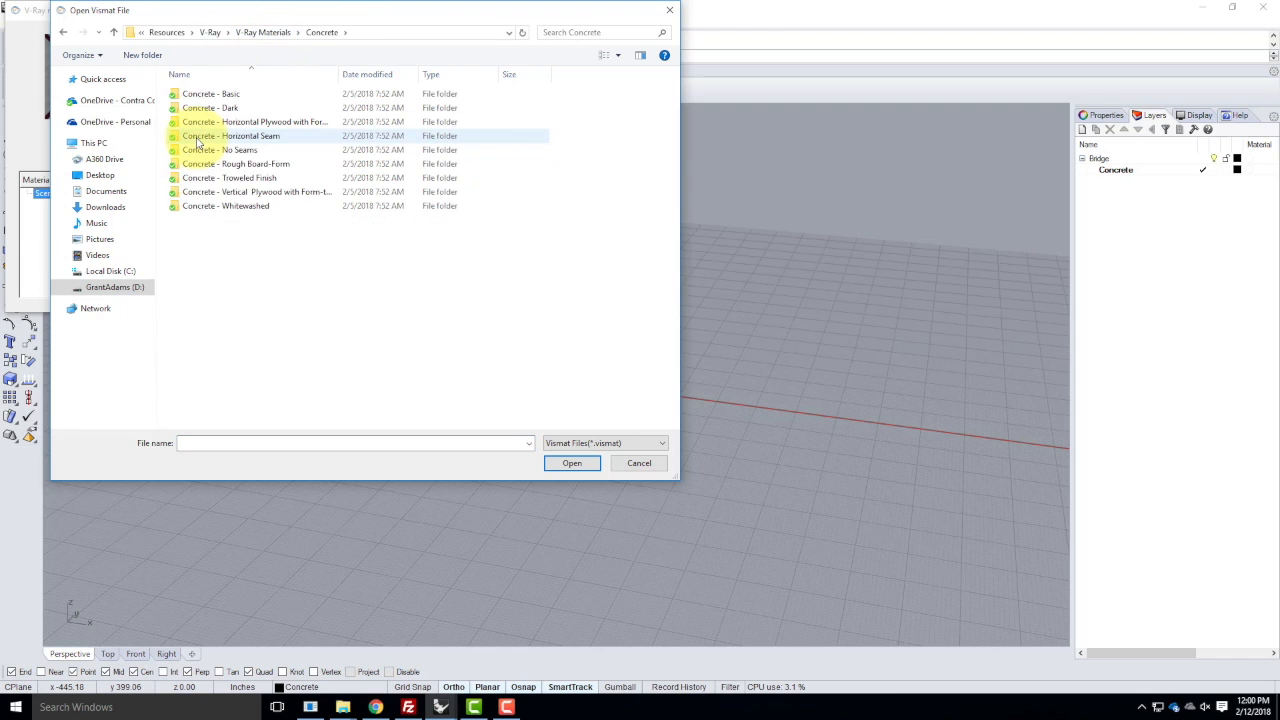
left_click(285, 165)
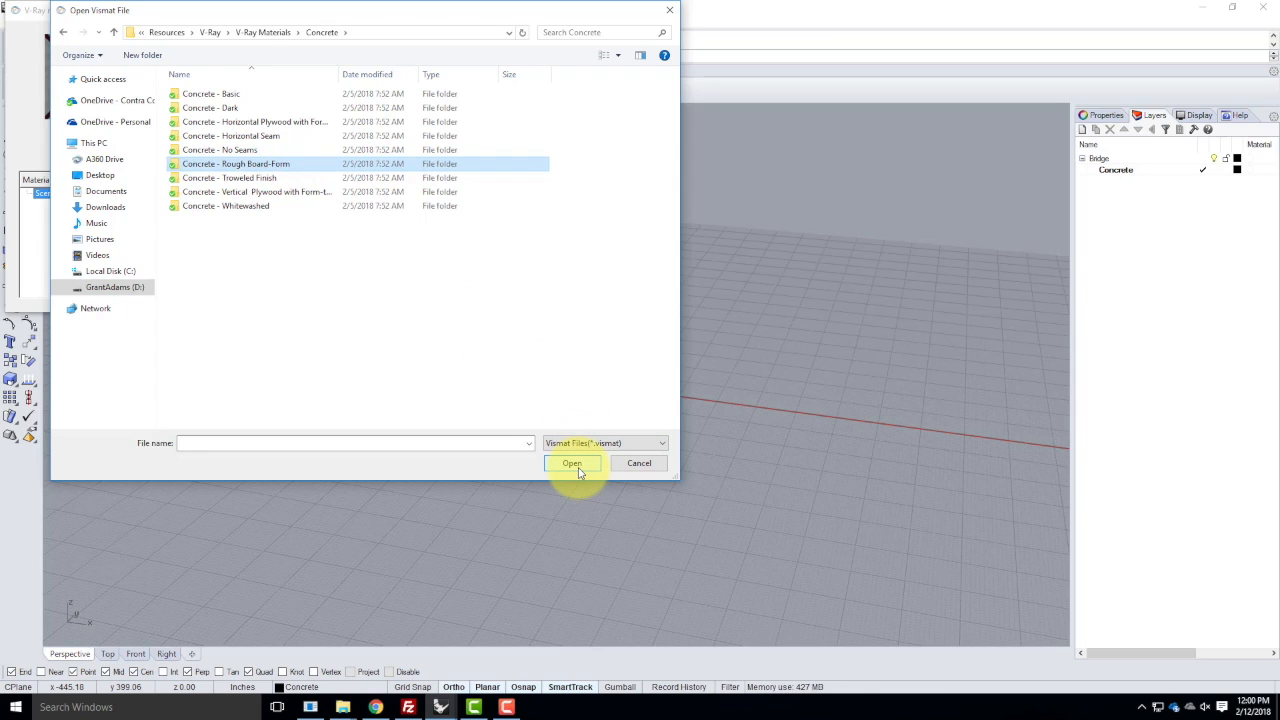
double_click(286, 163)
double_click(240, 94)
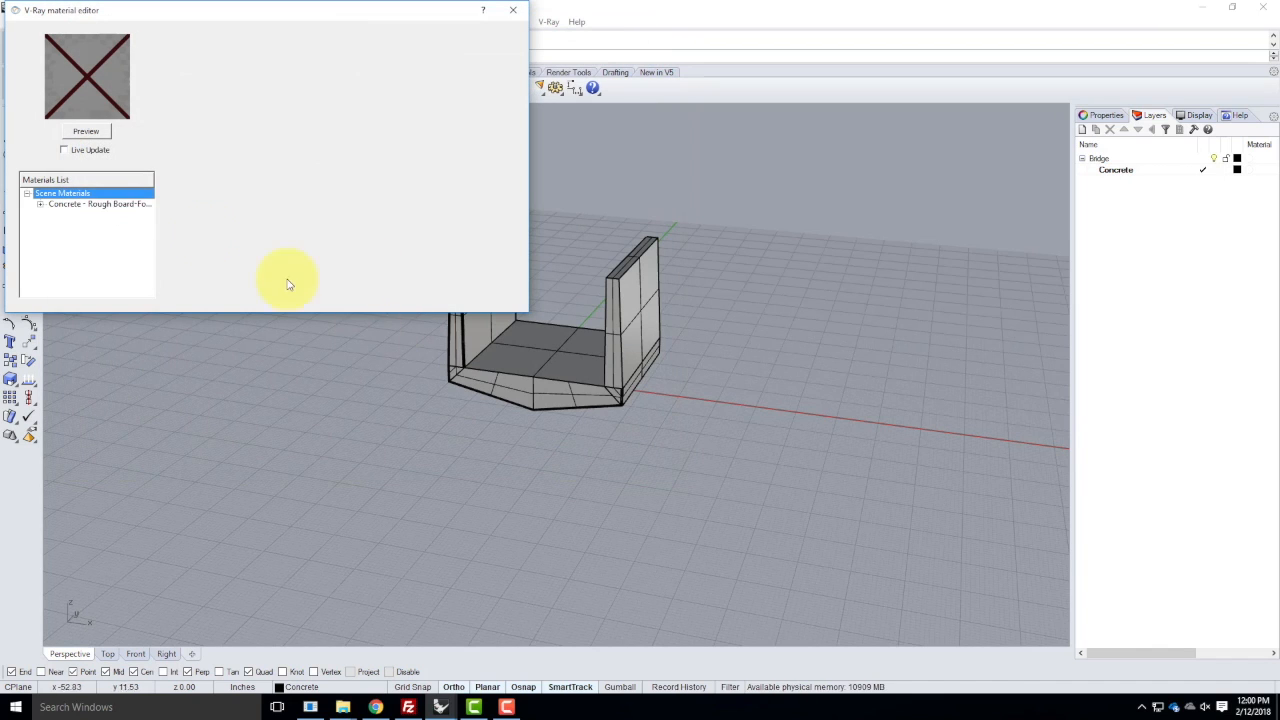
- Apply the rough board-form concrete material to the bridge's Concrete layer and close the material editor
left_click(102, 205)
right_click(102, 205)
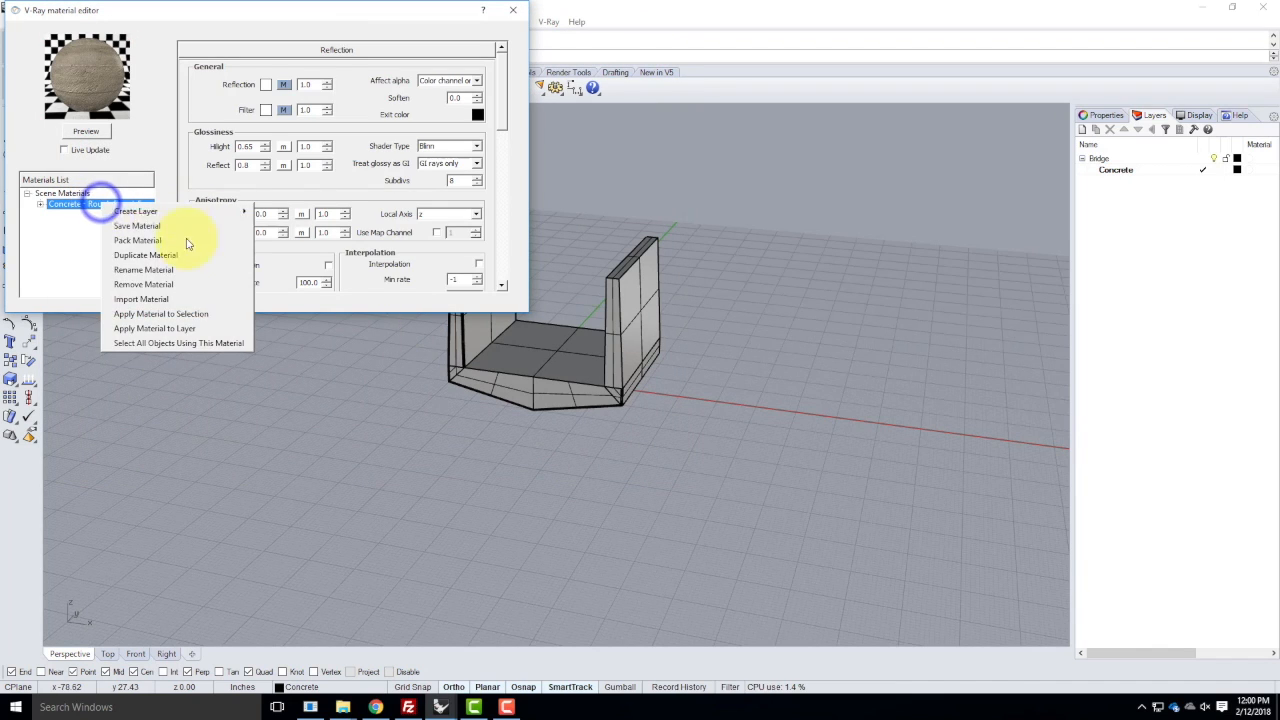
left_click(195, 328)
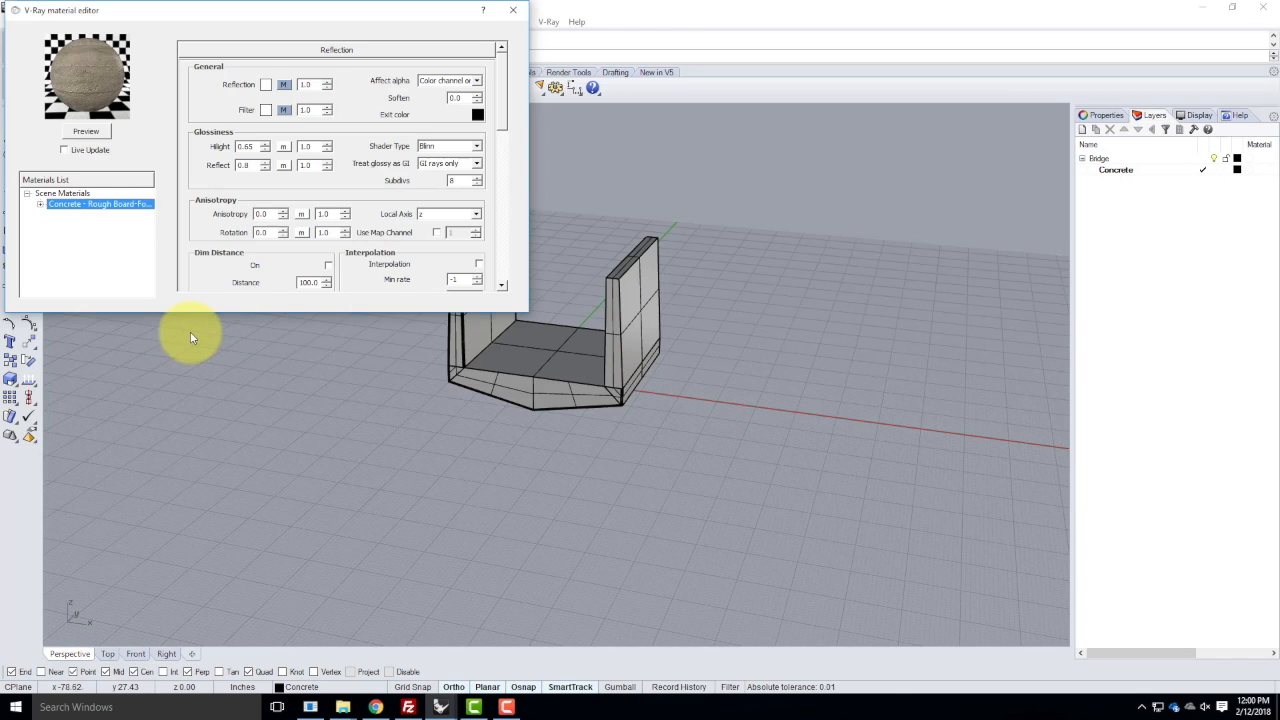
left_click(586, 297)
left_click(646, 420)
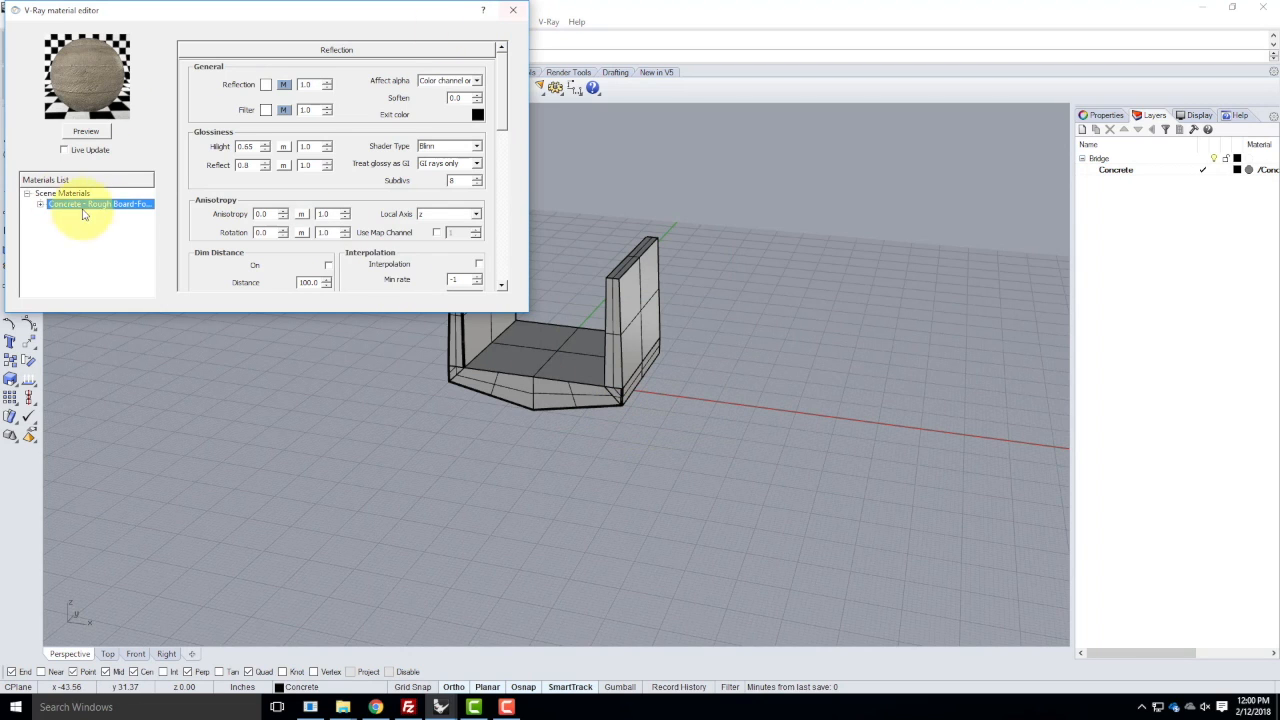
left_click(513, 10)
- Set the Perspective viewport to Rendered display mode and examine the concrete texture on the bridge's walls and deck
right_click_drag(326, 308, 112, 119)
left_click(96, 109)
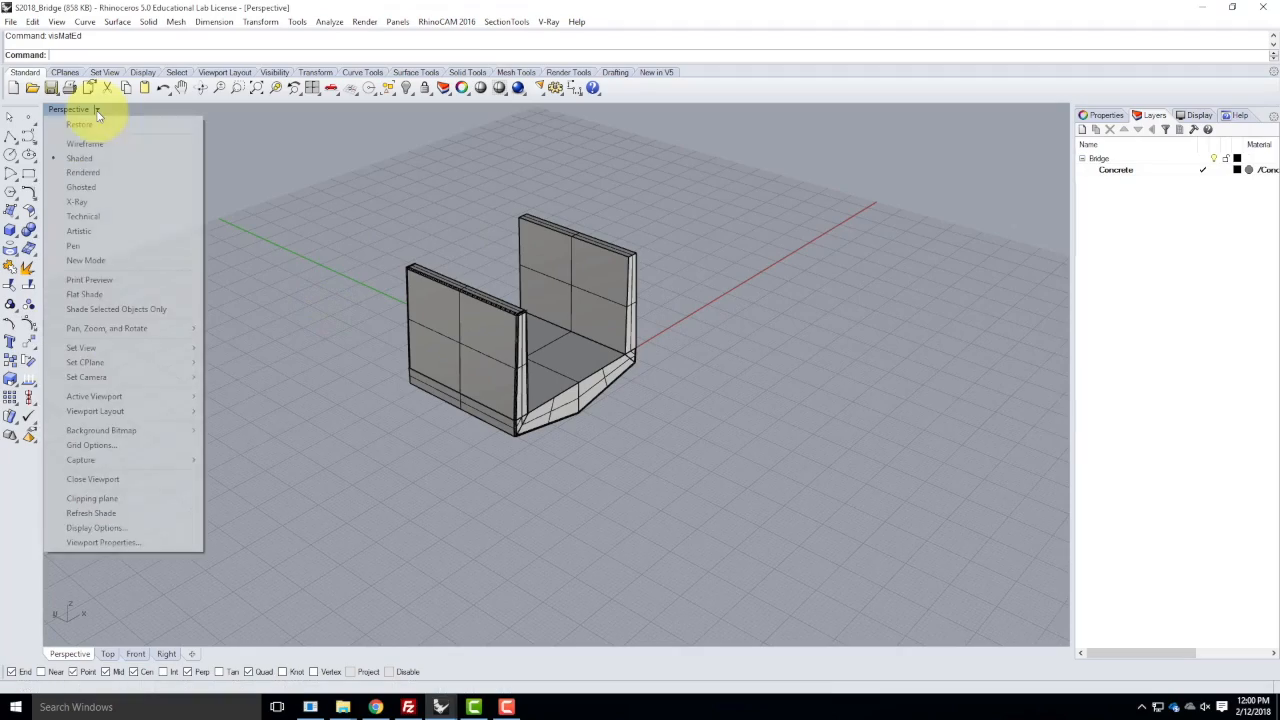
left_click(97, 178)
right_click_drag(580, 329, 563, 225)
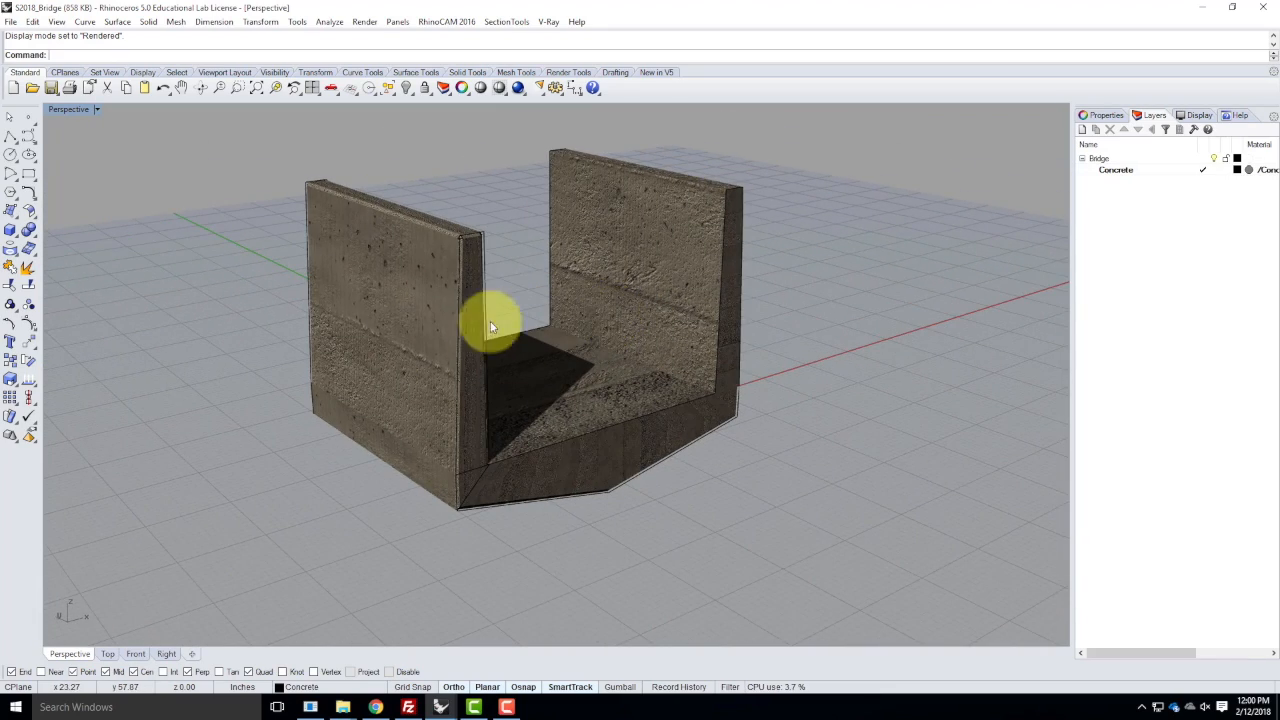
left_click(380, 326)
left_click(812, 358)
right_click_drag(812, 358, 729, 391)
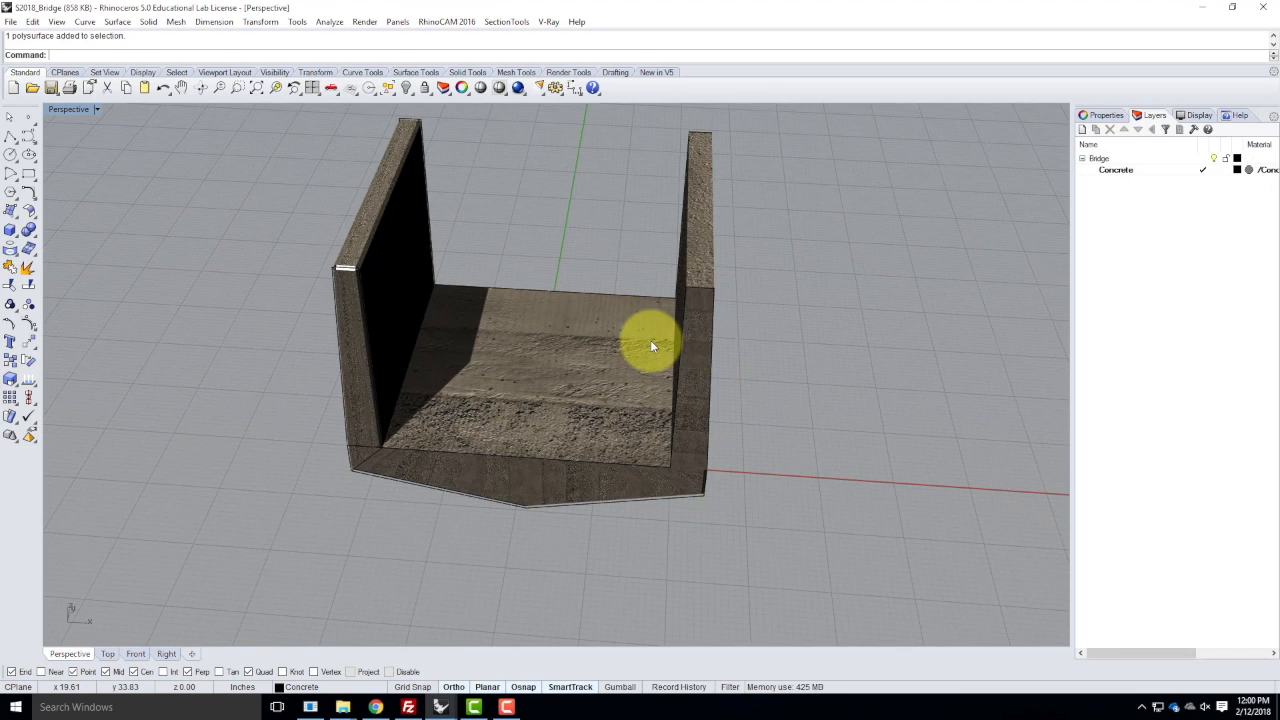
right_click_drag(468, 304, 515, 284)
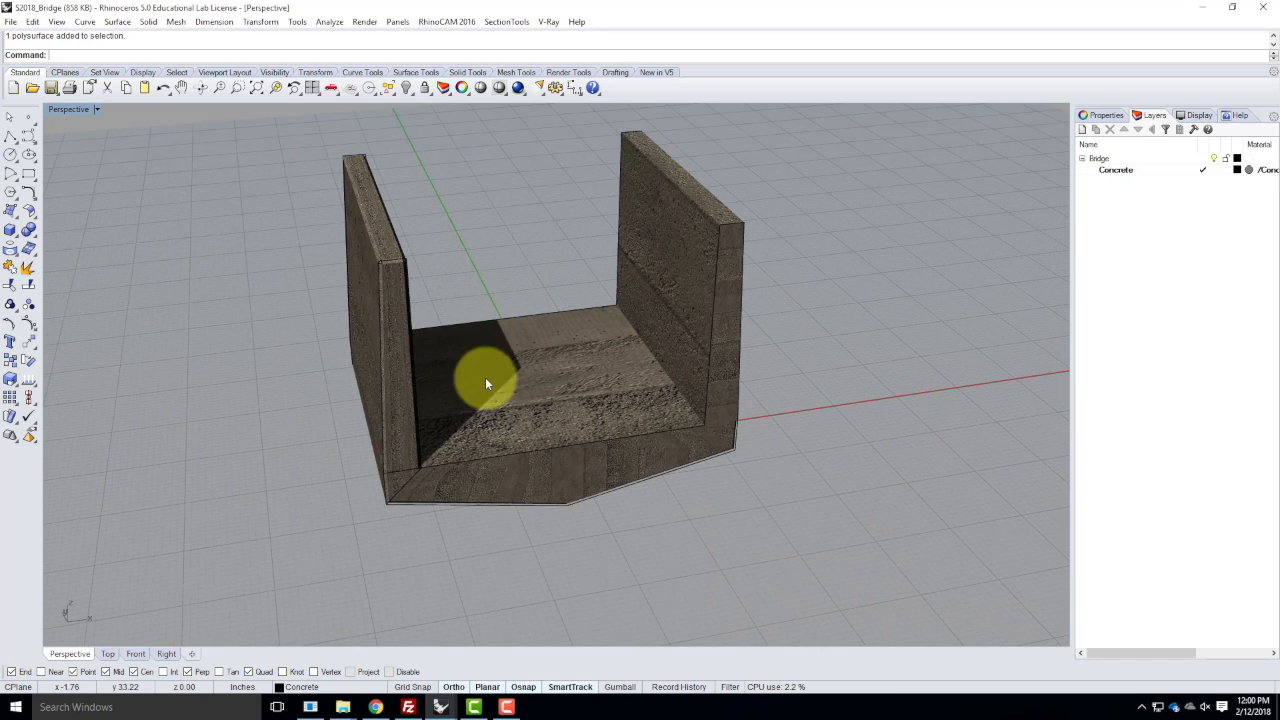
- Select all the bridge geometry and apply a capped box texture mapping based on its bounding box in World coordinates
scroll(485, 377, "down", 5)
left_click_drag(492, 322, 673, 545)
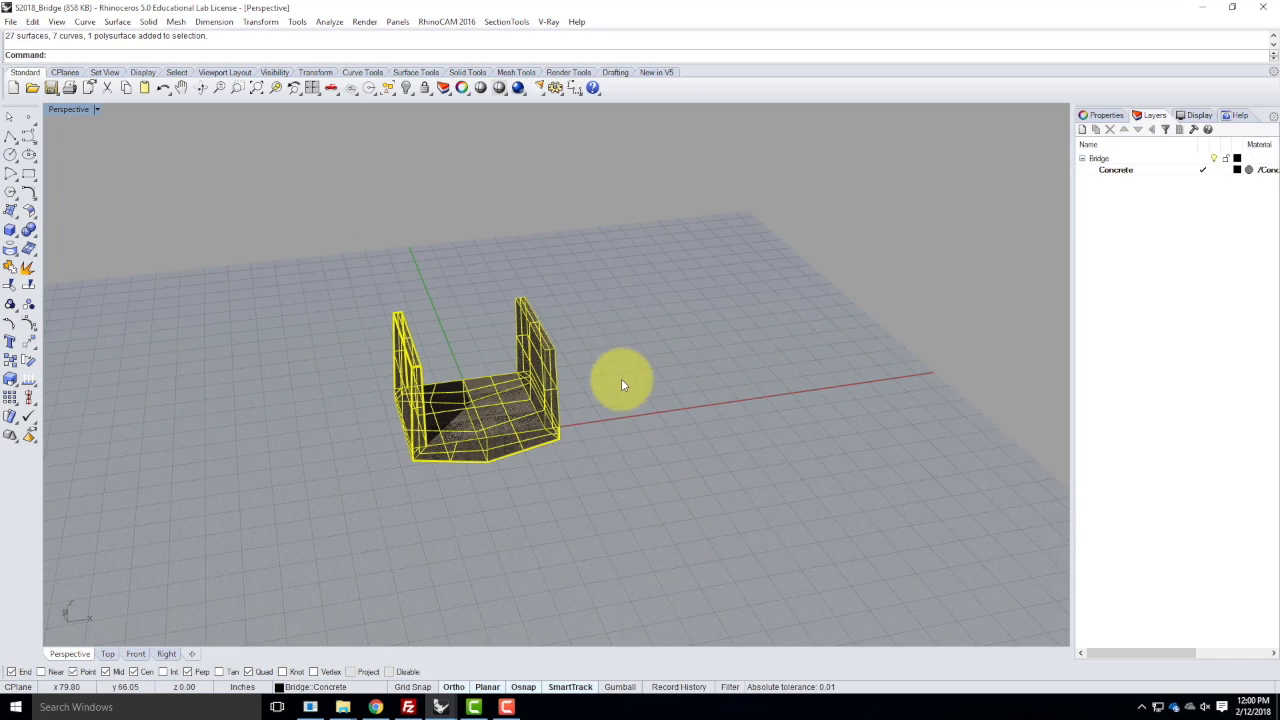
left_click(1103, 116)
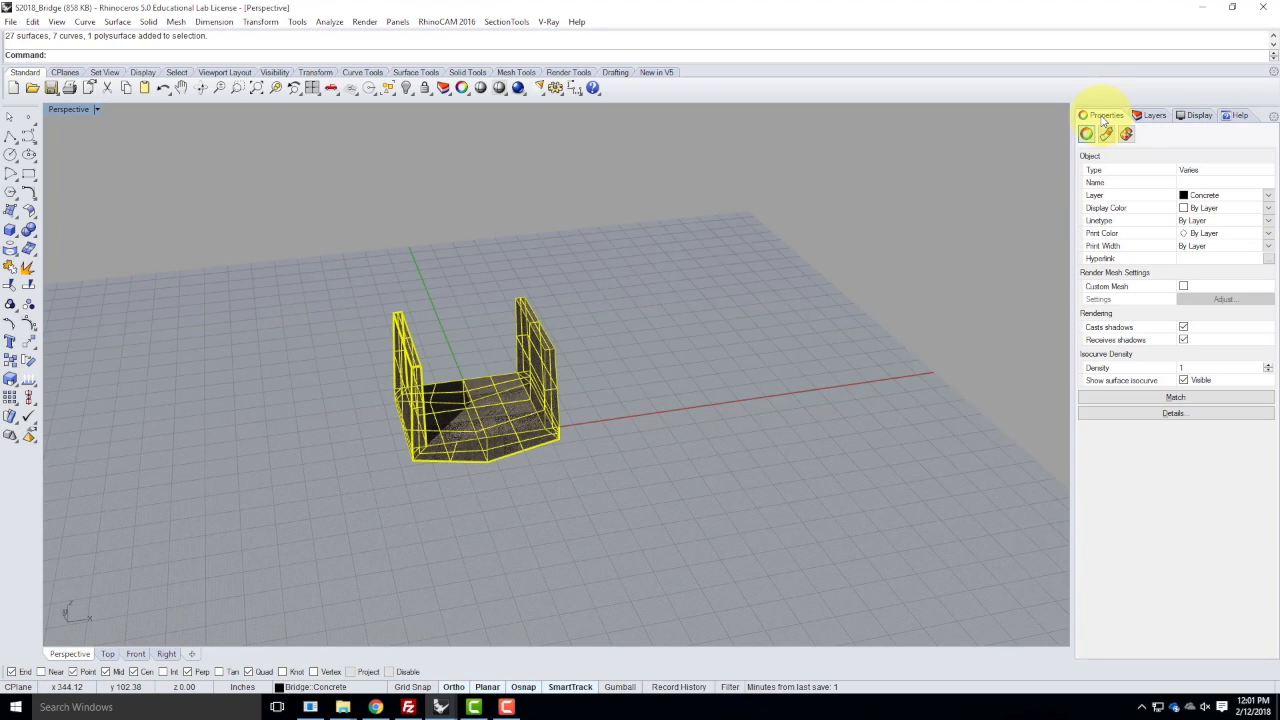
left_click(1126, 137)
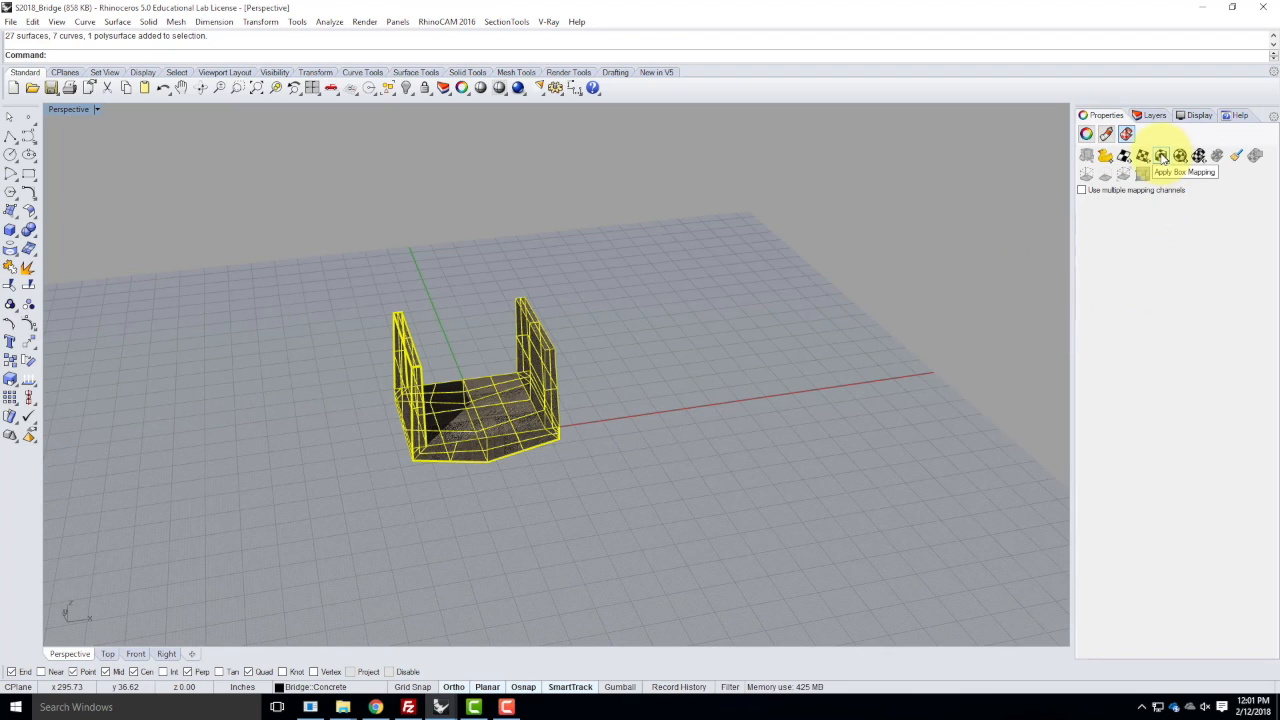
left_click(1162, 158)
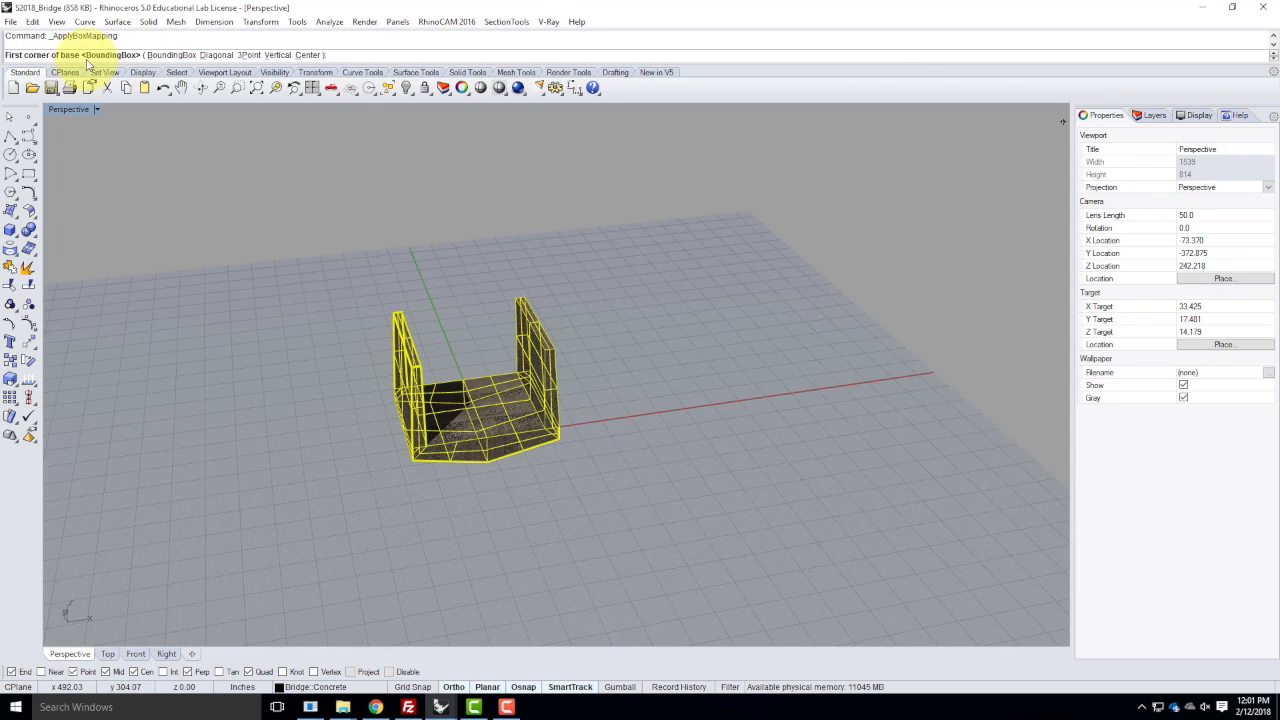
left_click(186, 58)
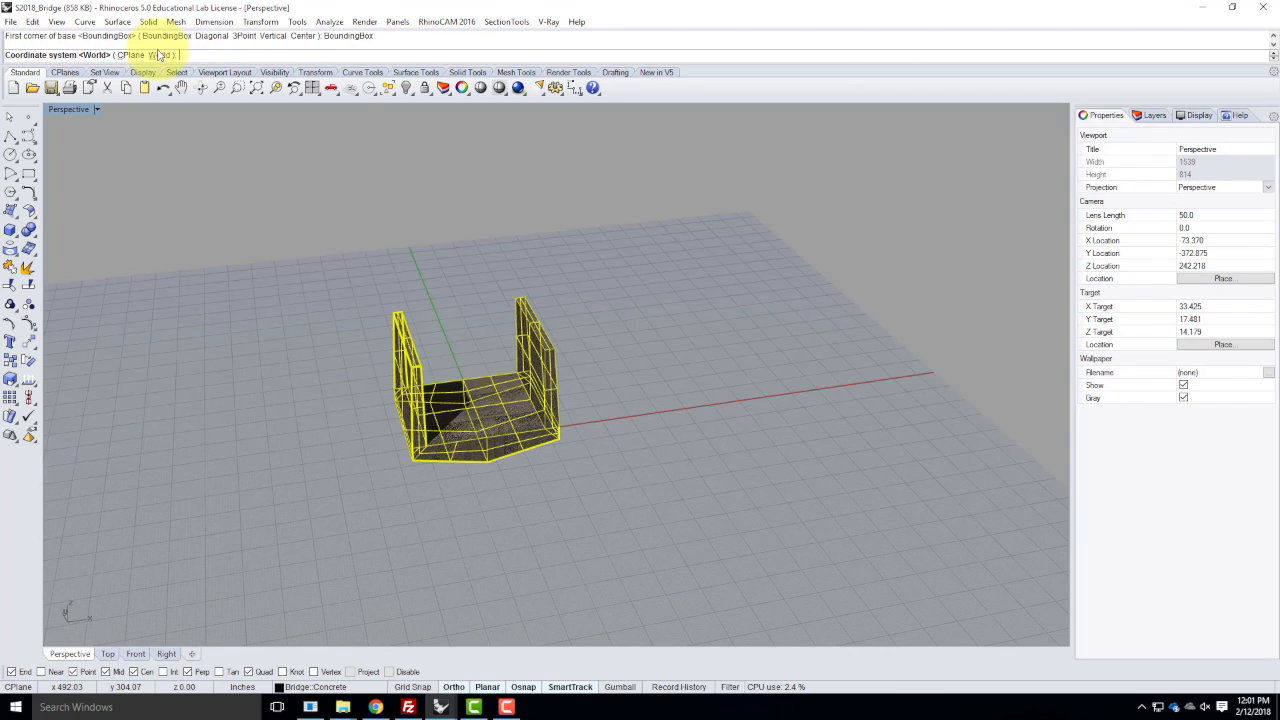
left_click(156, 55)
left_click(72, 56)
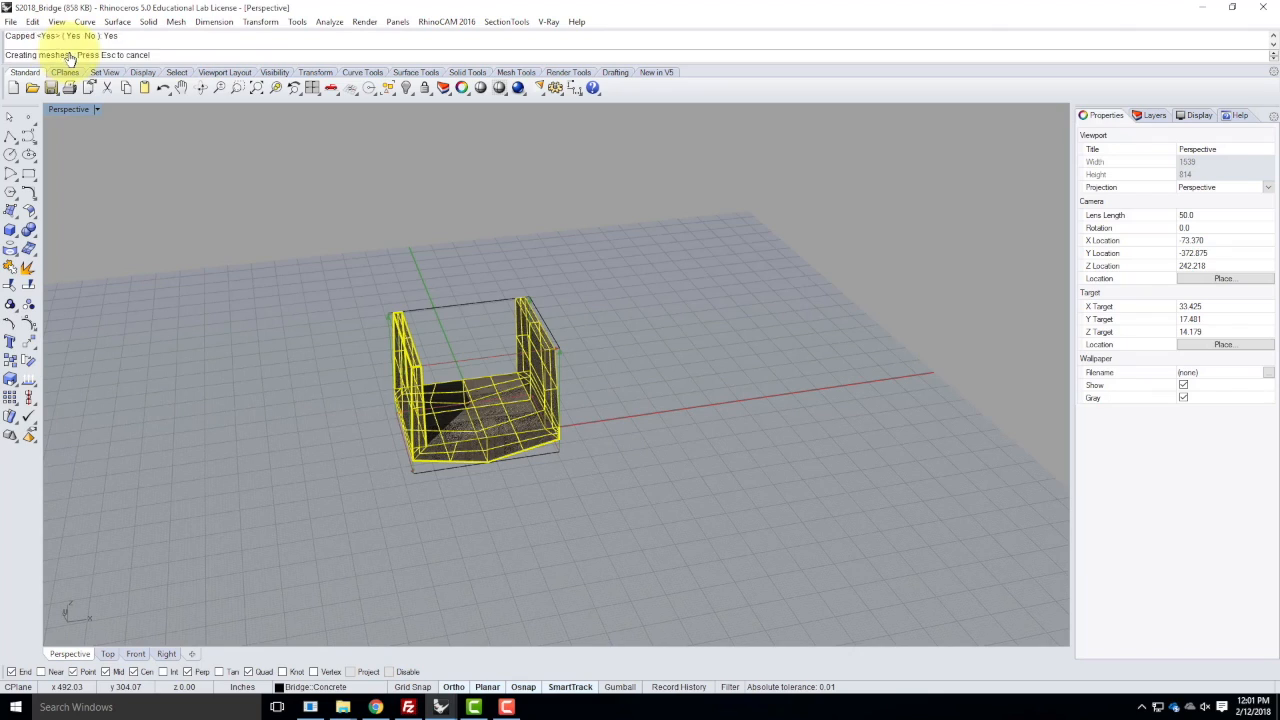
left_click(428, 483)
- Reselect the whole bridge, lock its UVW repeat values together and set the repeat to 1.5
scroll(457, 421, "up", 3)
right_click_drag(341, 375, 449, 345)
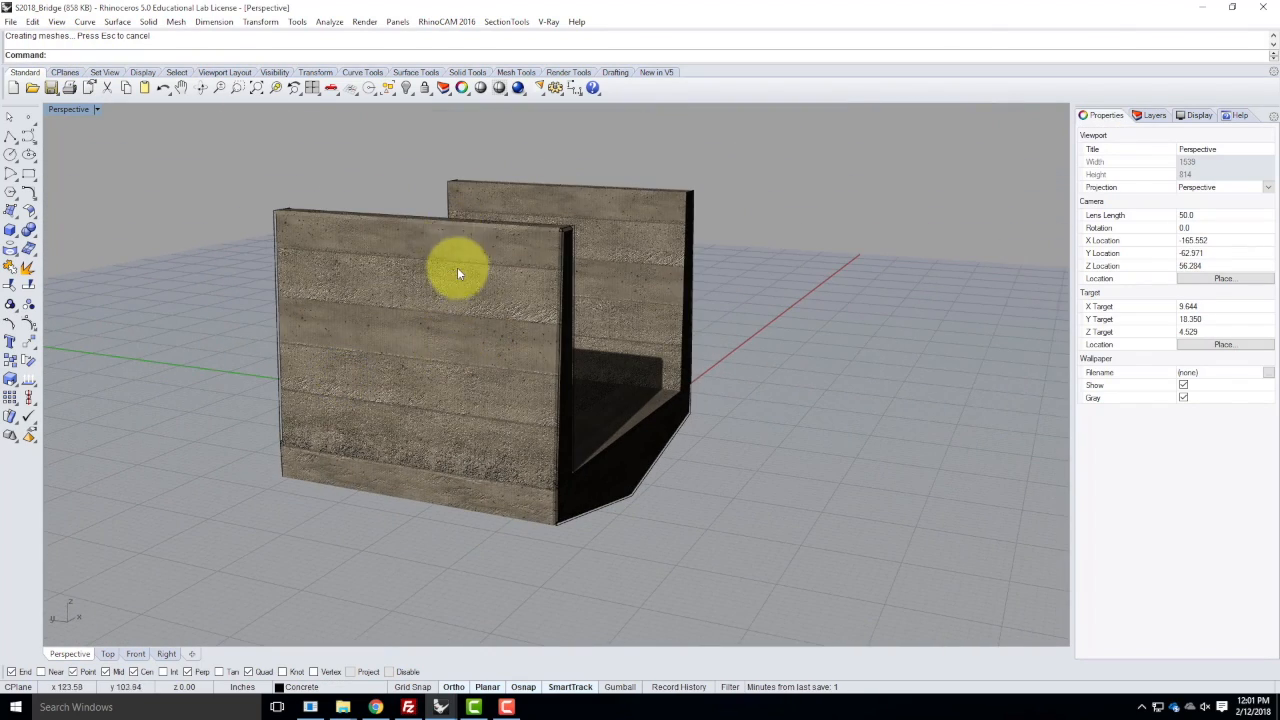
right_click_drag(628, 410, 514, 414)
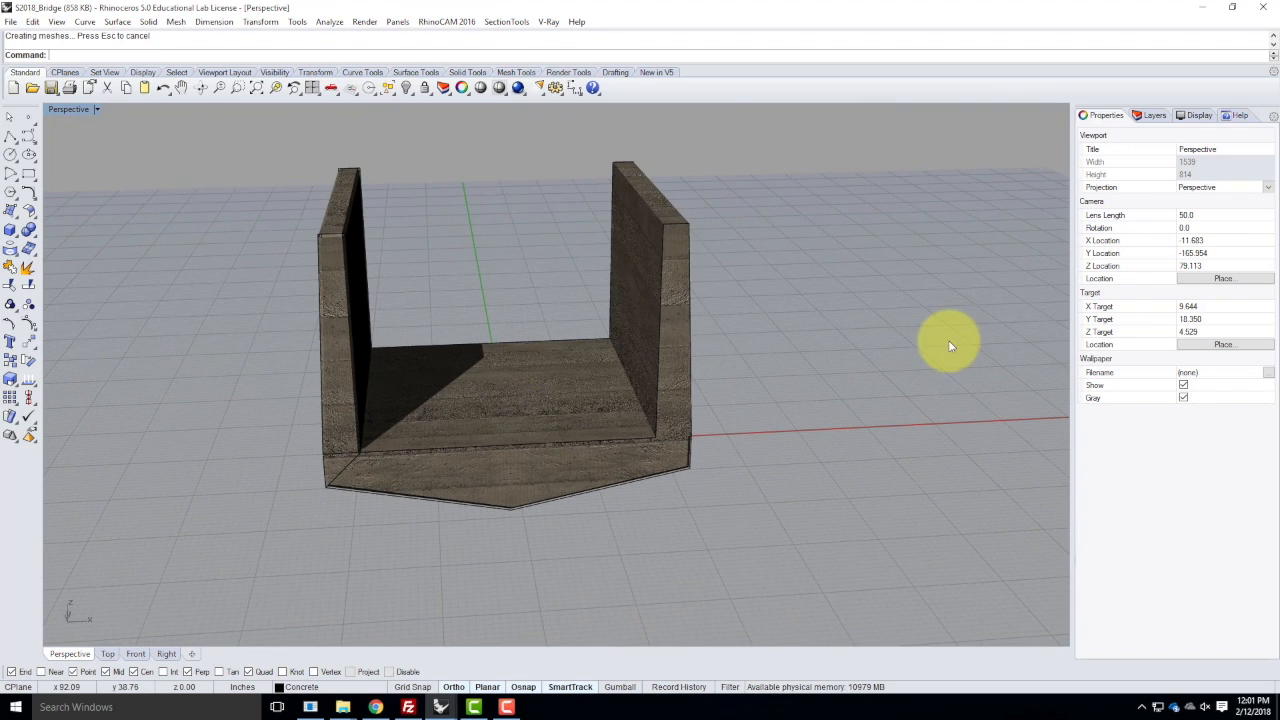
scroll(709, 414, "down", 3)
right_click_drag(706, 409, 294, 206)
left_click_drag(294, 206, 628, 495)
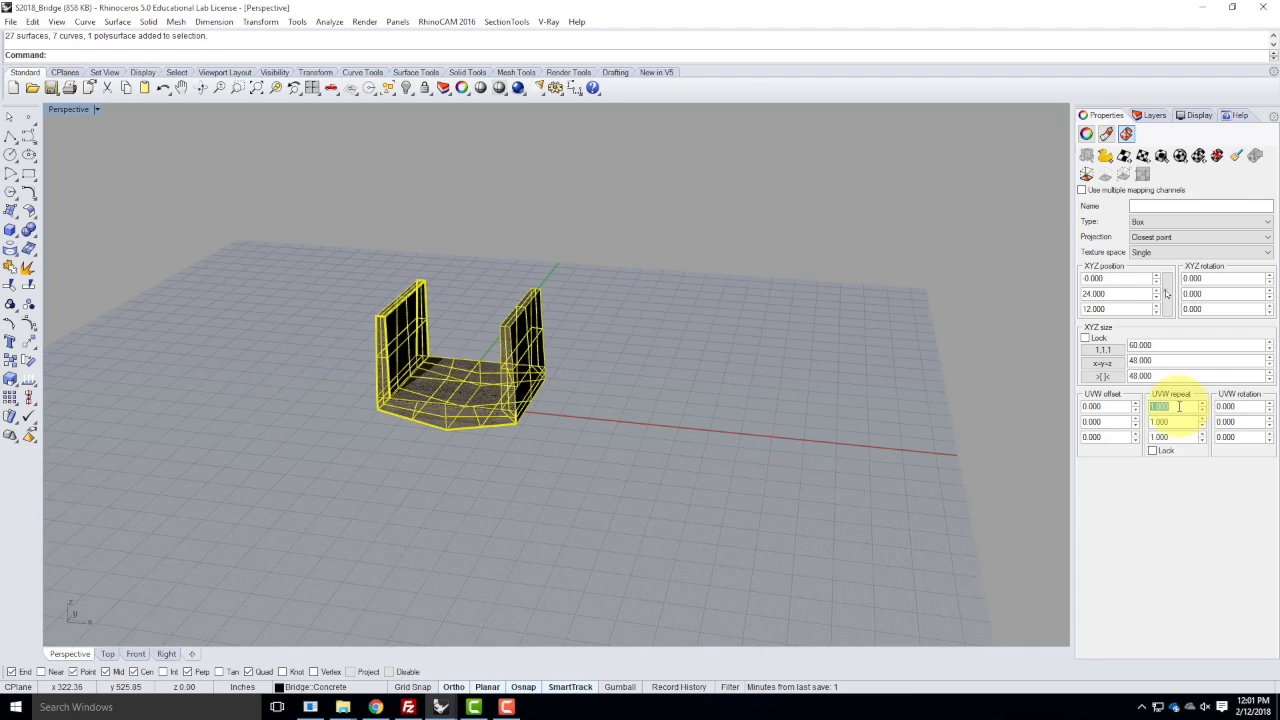
left_click(1152, 451)
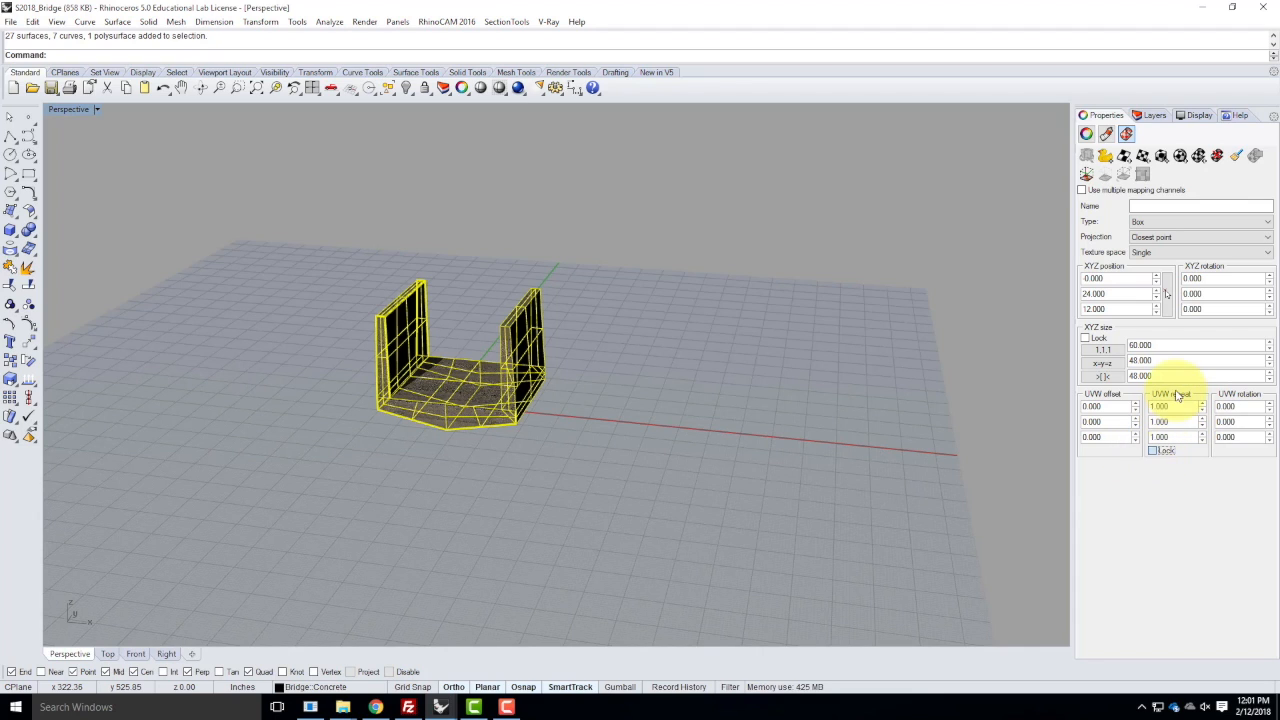
left_click(1173, 408)
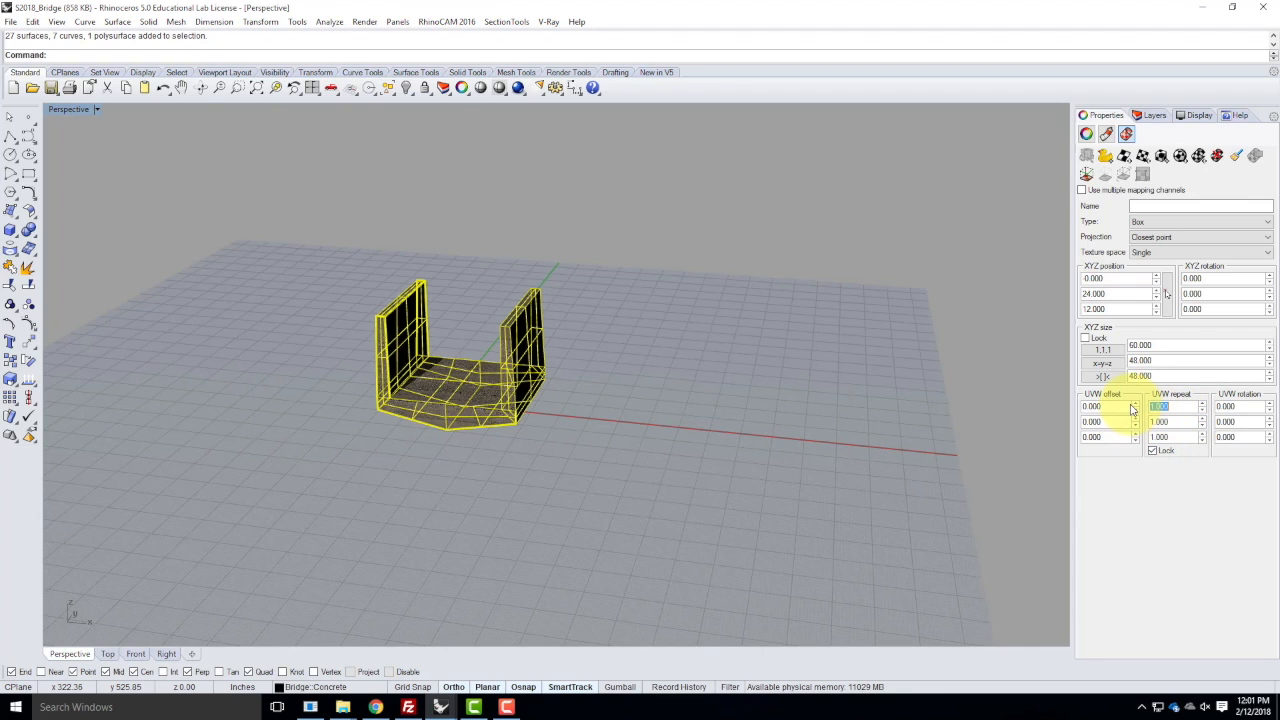
type("1.5")
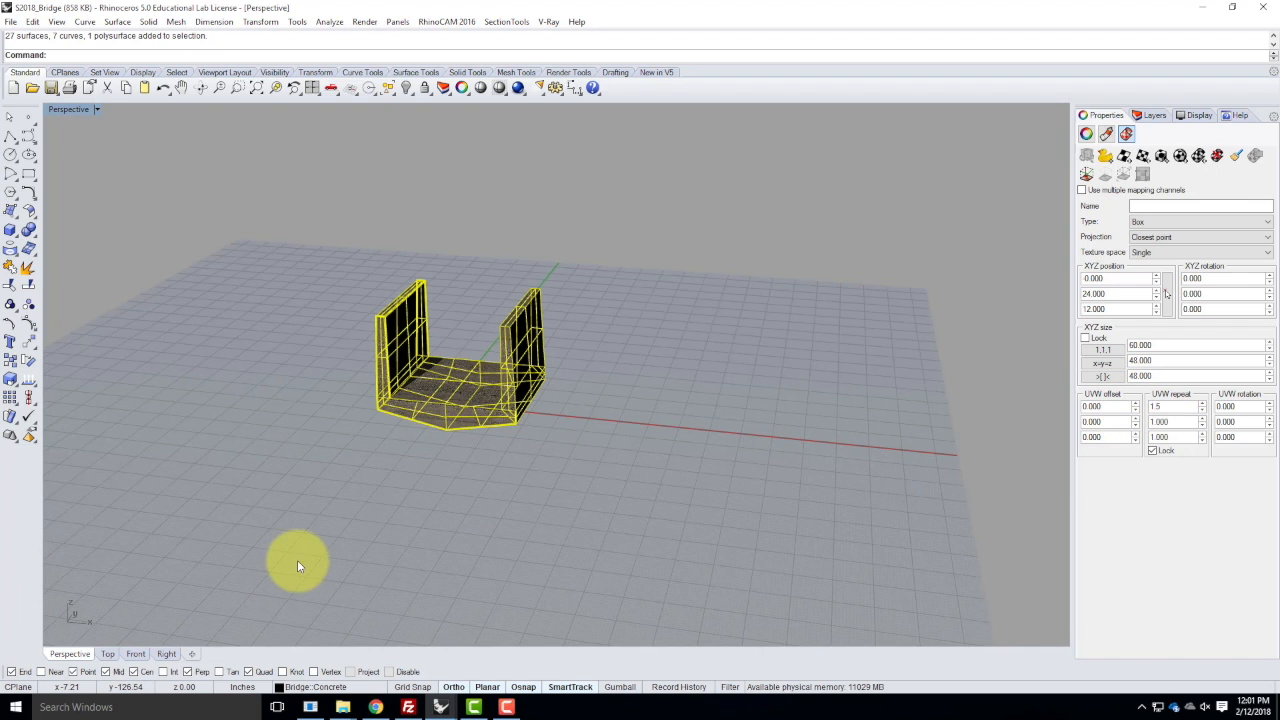
key("Tab")
- Check the rescaled concrete texture on all sides of the bridge and save the model
scroll(463, 368, "up", 5)
right_click_drag(651, 405, 531, 374)
scroll(699, 335, "up", 5)
right_click_drag(817, 371, 397, 323)
left_click(395, 322)
right_click_drag(319, 338, 477, 457)
left_click(10, 22)
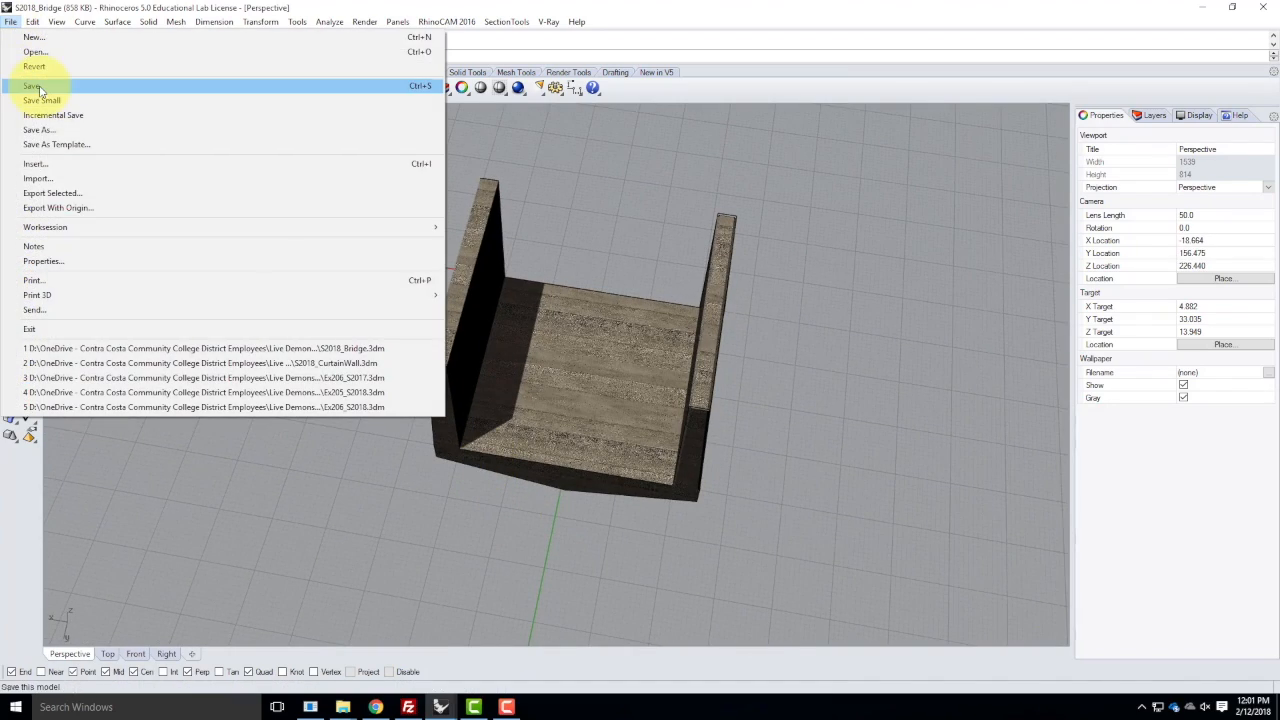
left_click(37, 90)
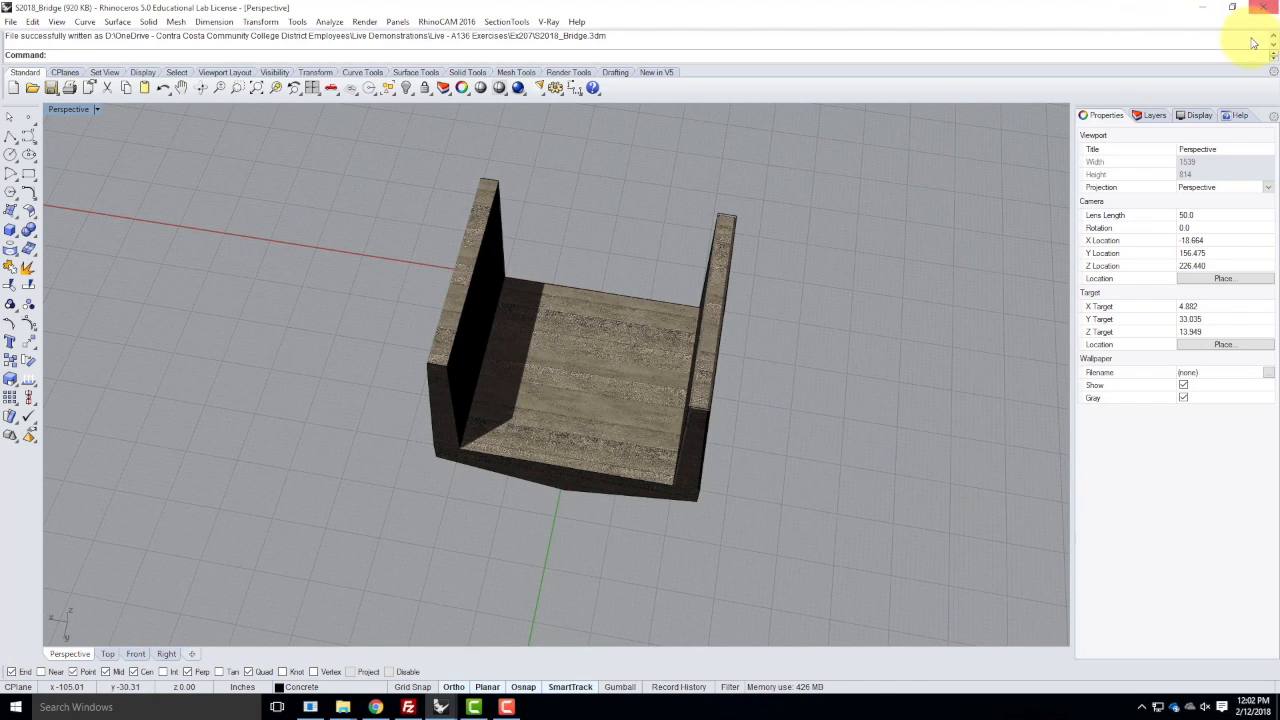
- Minimize the bridge window and launch another Rhinoceros 5 session with the Large Objects - Inches template
left_click(1207, 12)
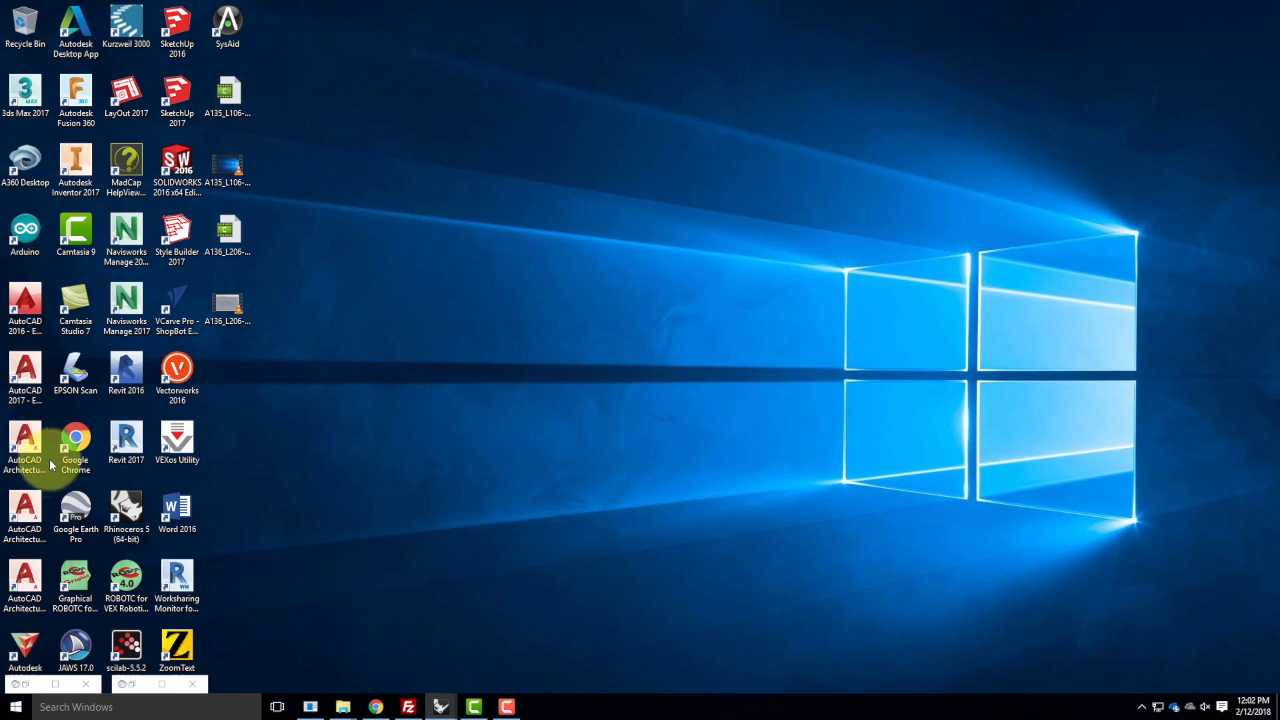
double_click(140, 504)
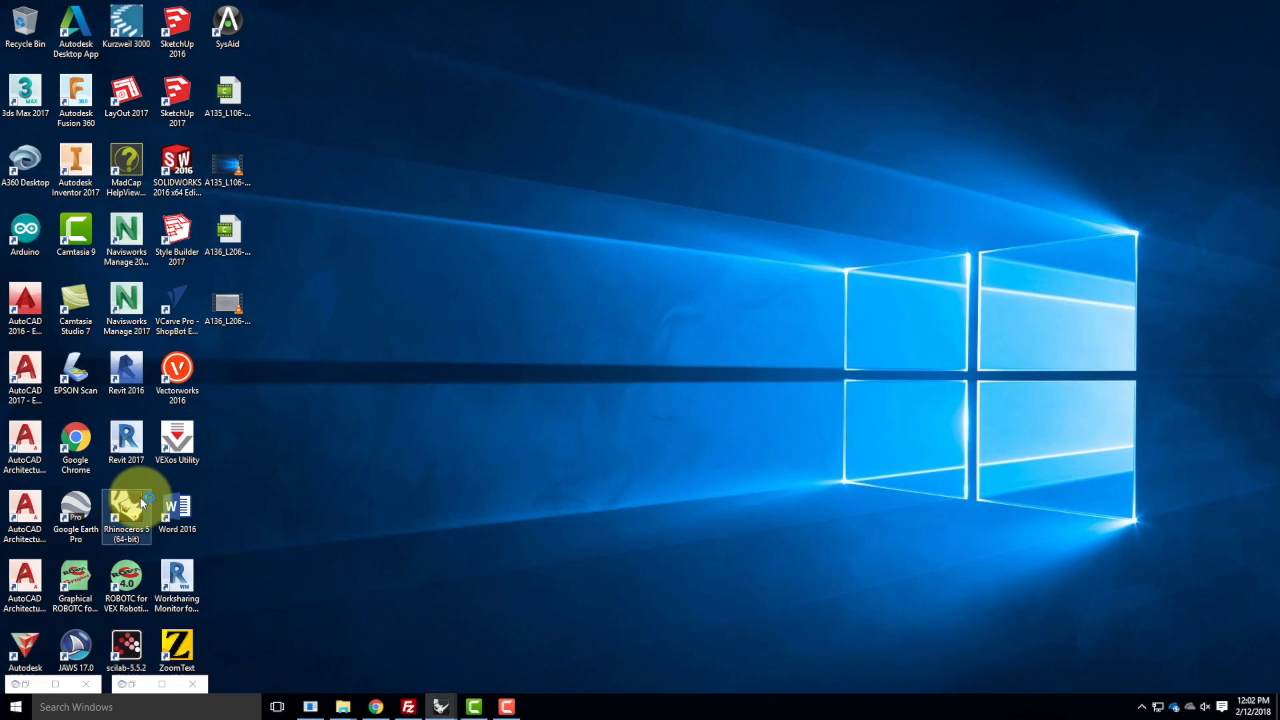
left_click(432, 179)
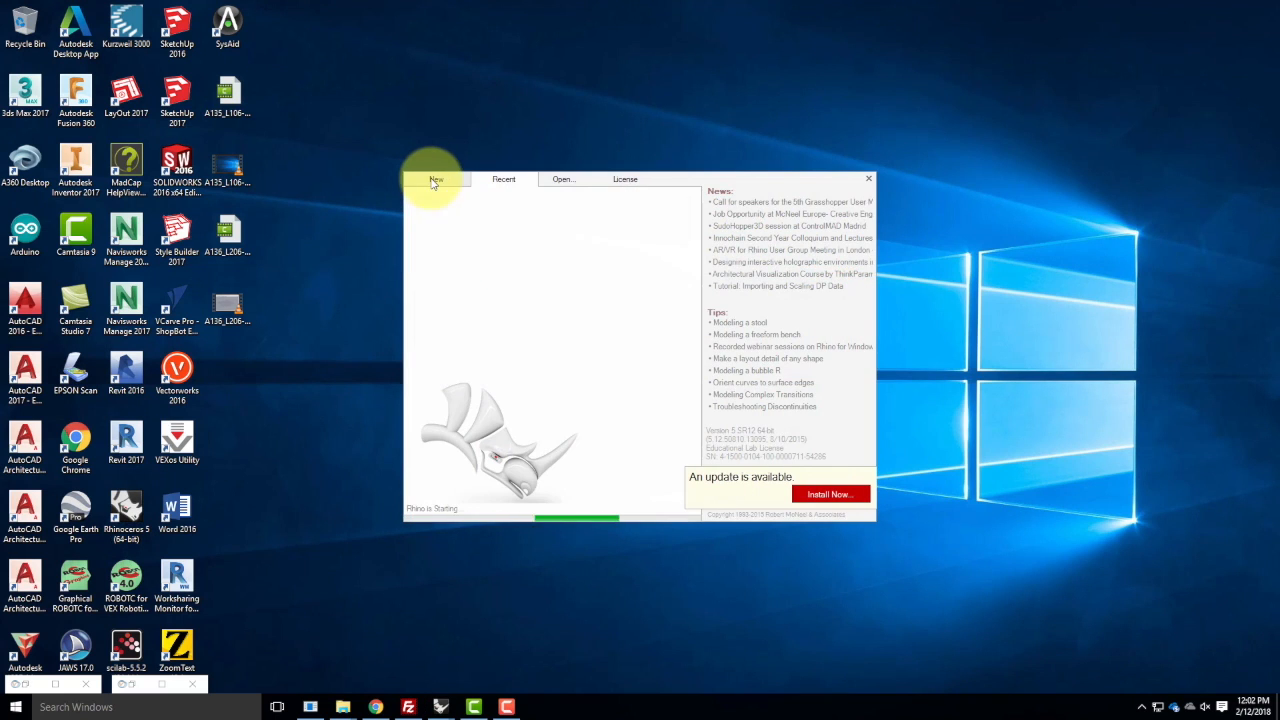
left_click(468, 244)
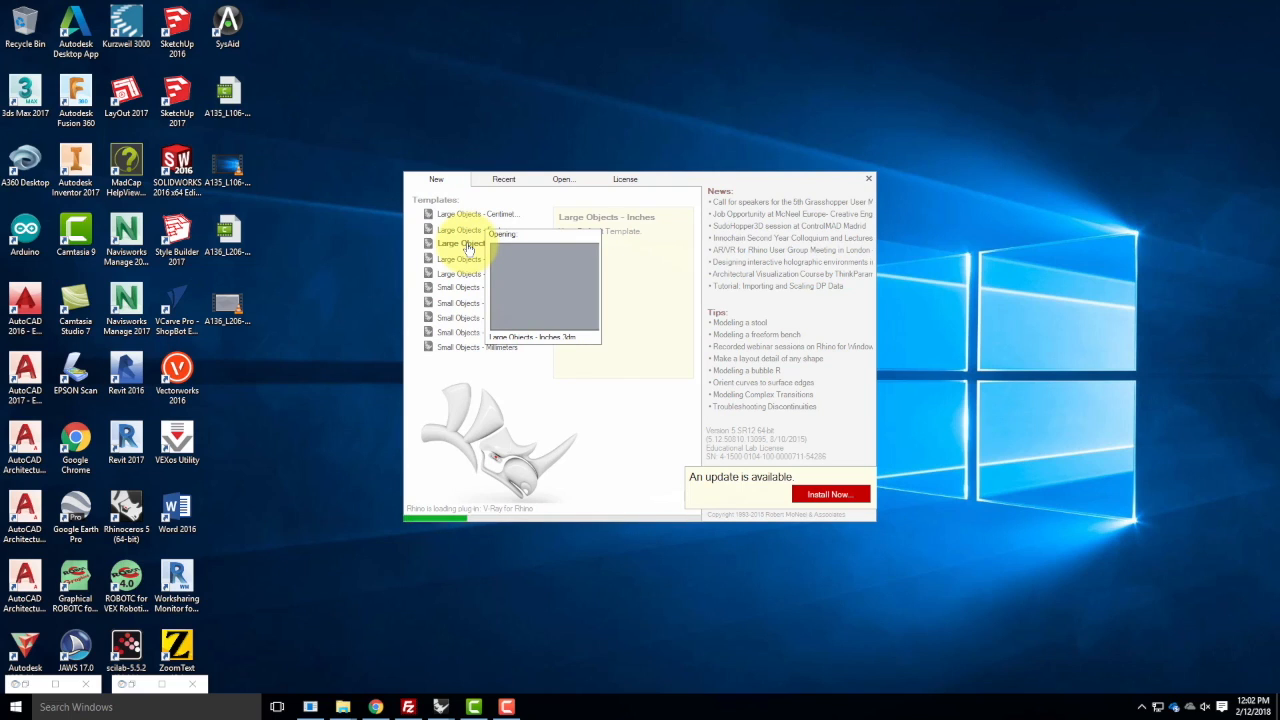
mouse_move(443, 697)
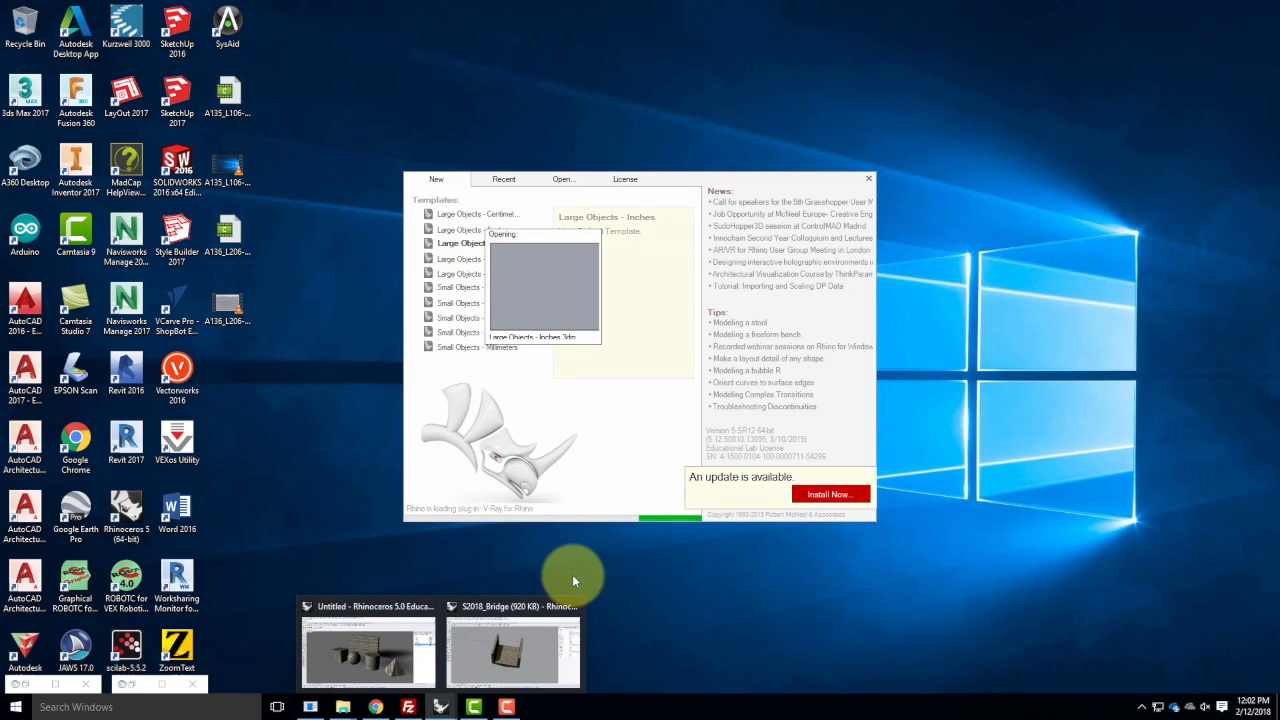
left_click(504, 644)
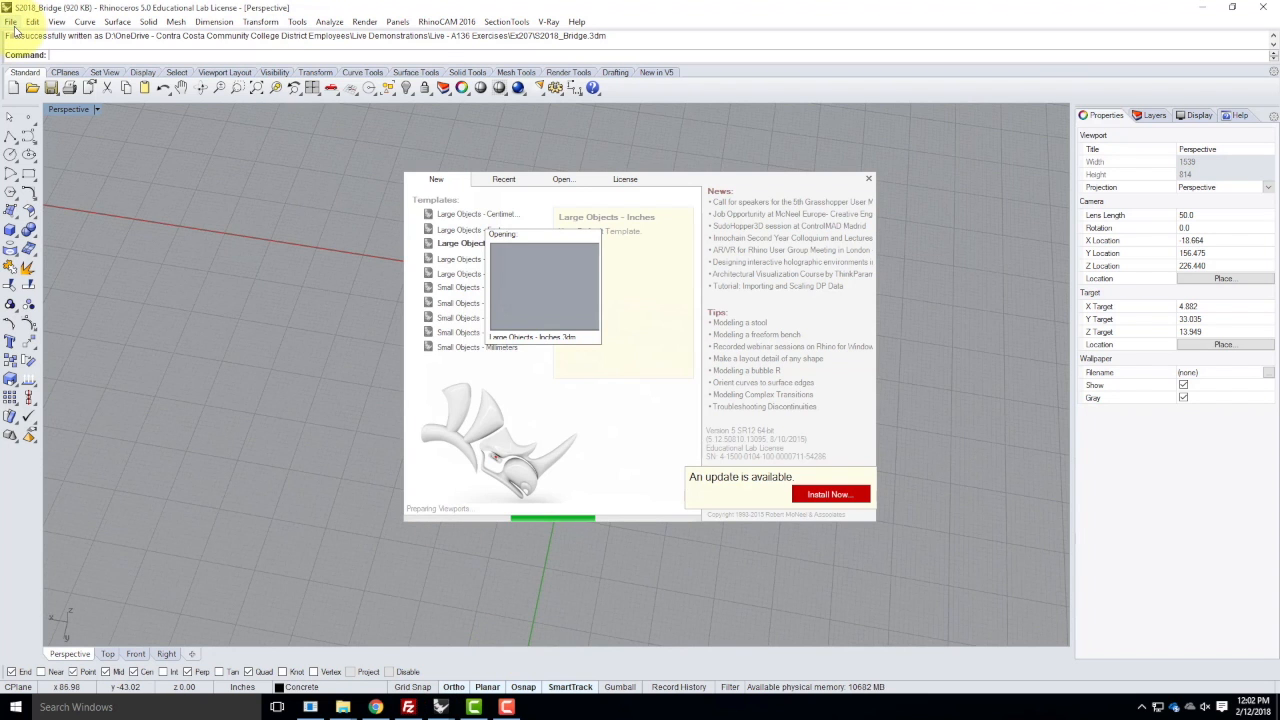
left_click(11, 22)
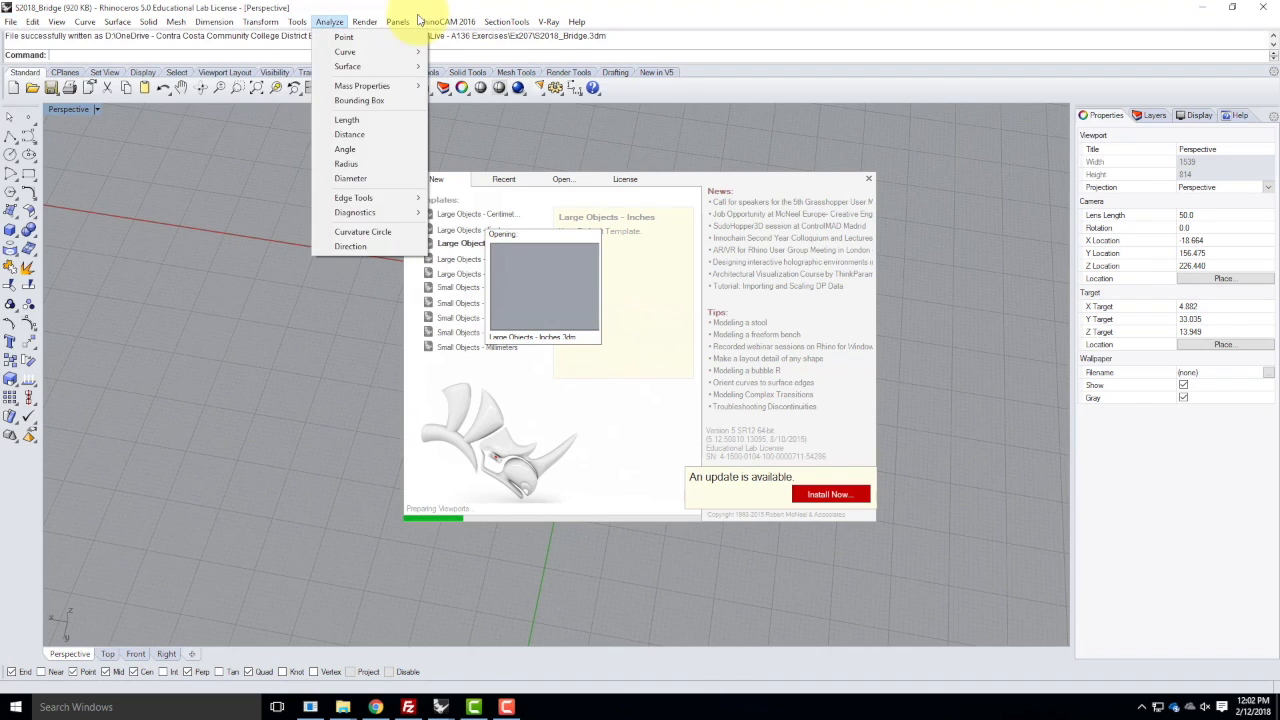
left_click(430, 9)
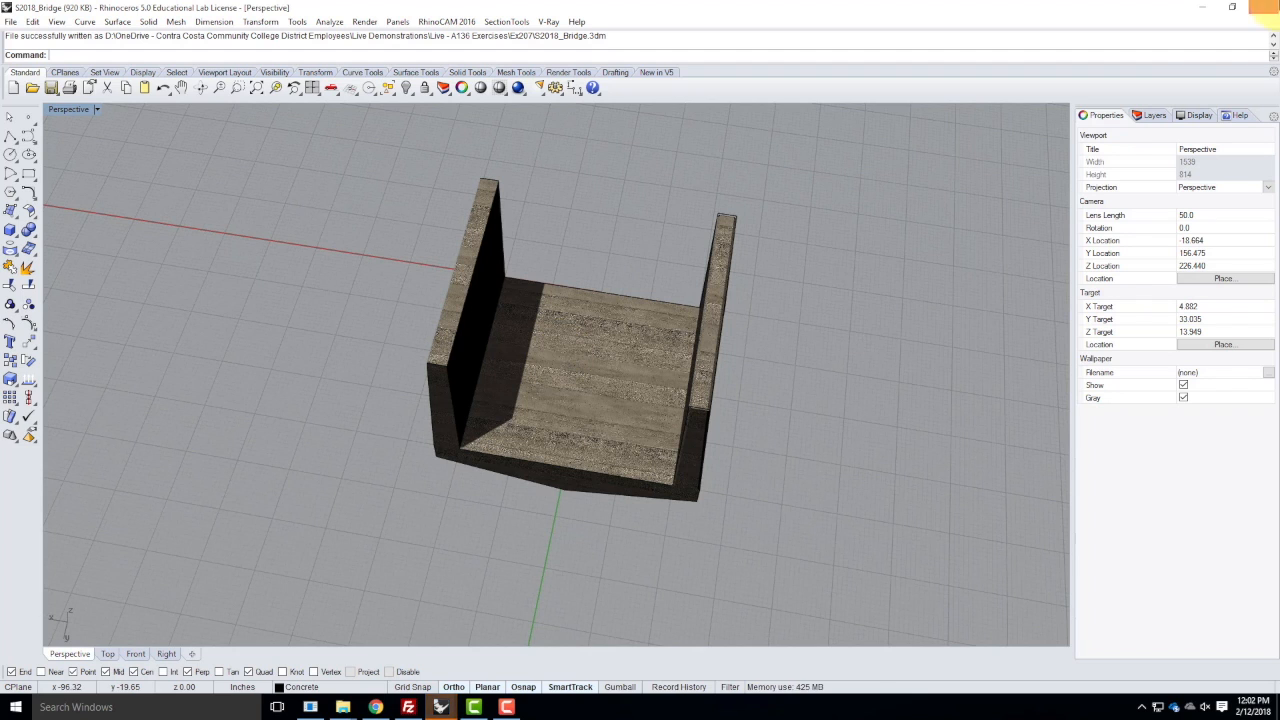
left_click(1200, 8)
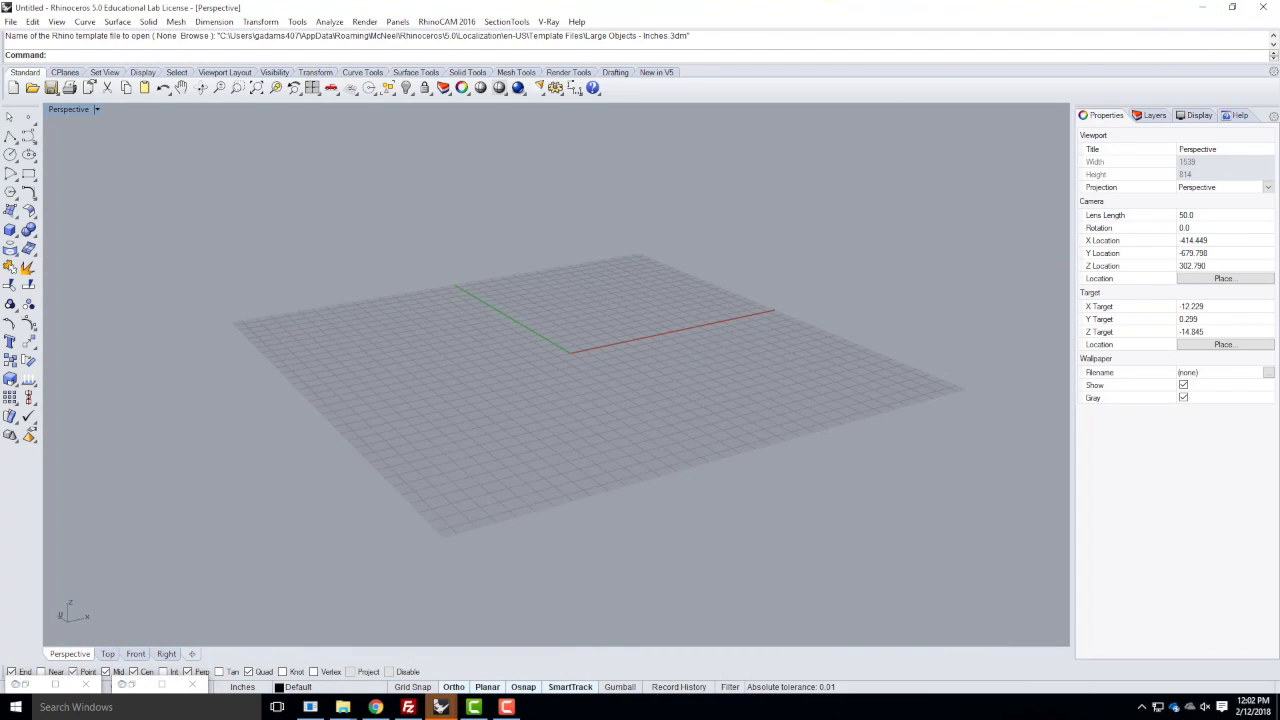
- Create a new layer named Environment with two sublayers, Infinite Plane and Light
left_click(1146, 115)
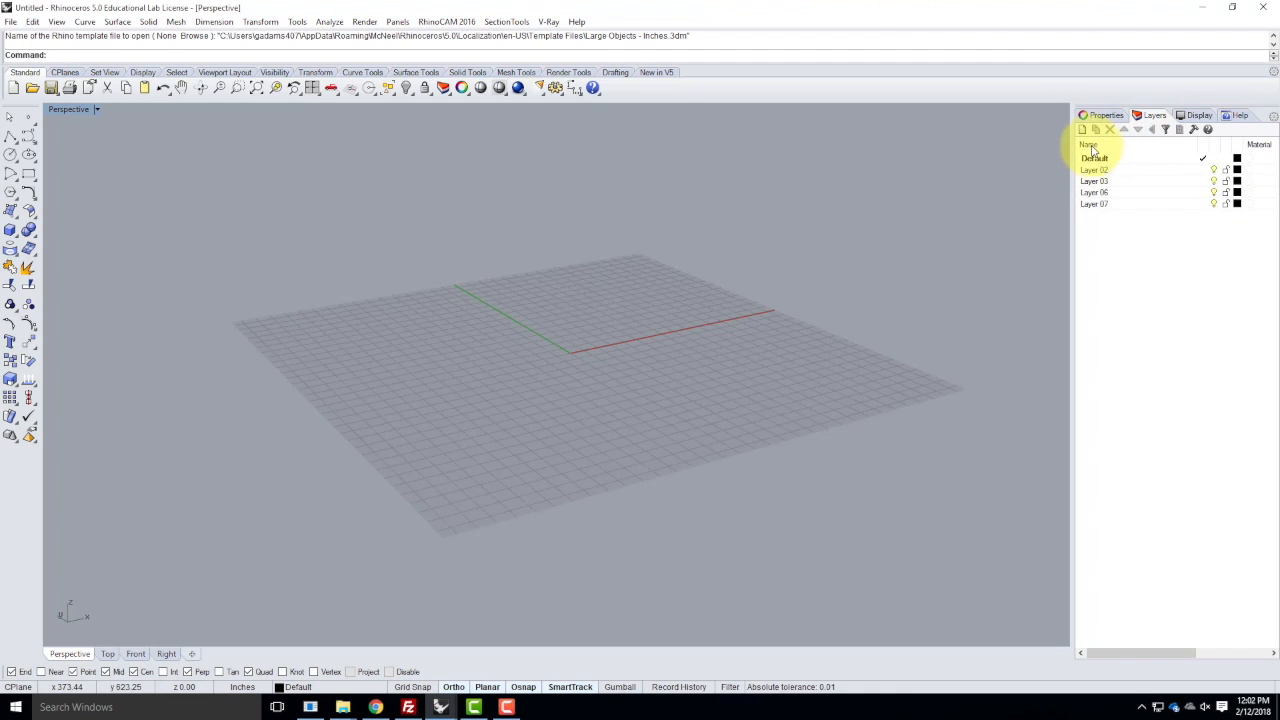
left_click(1084, 130)
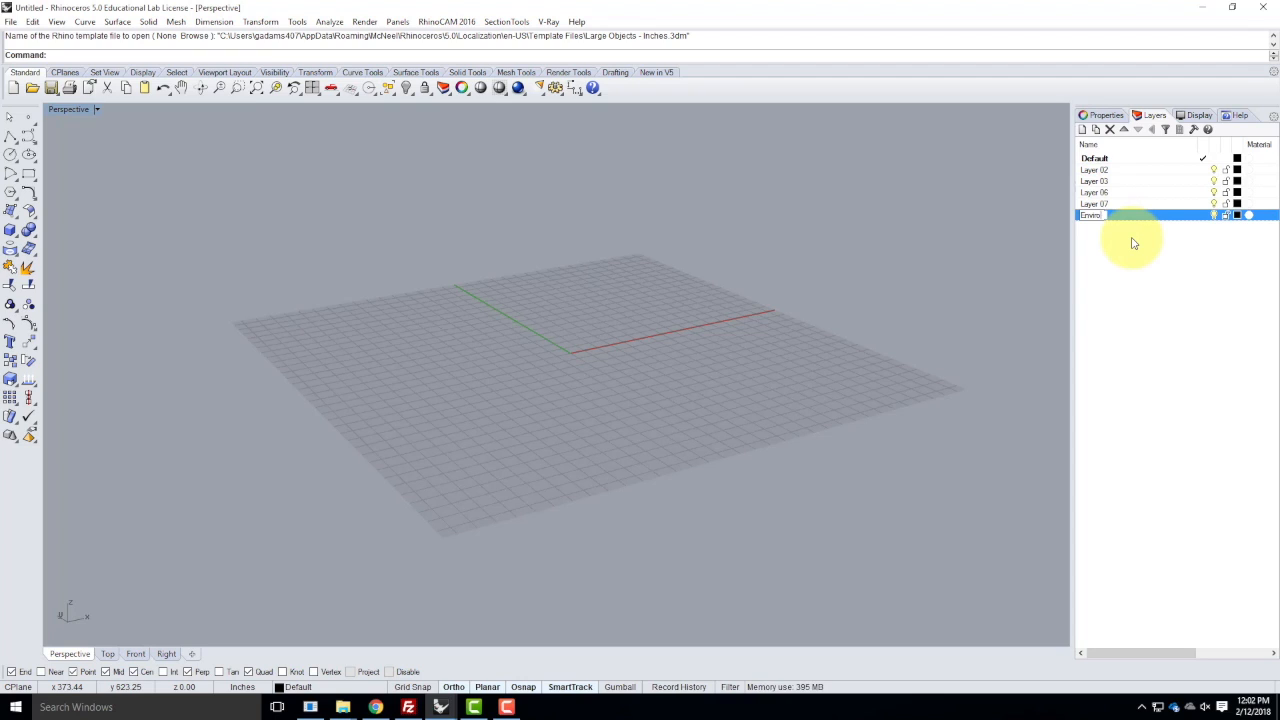
left_click(1096, 131)
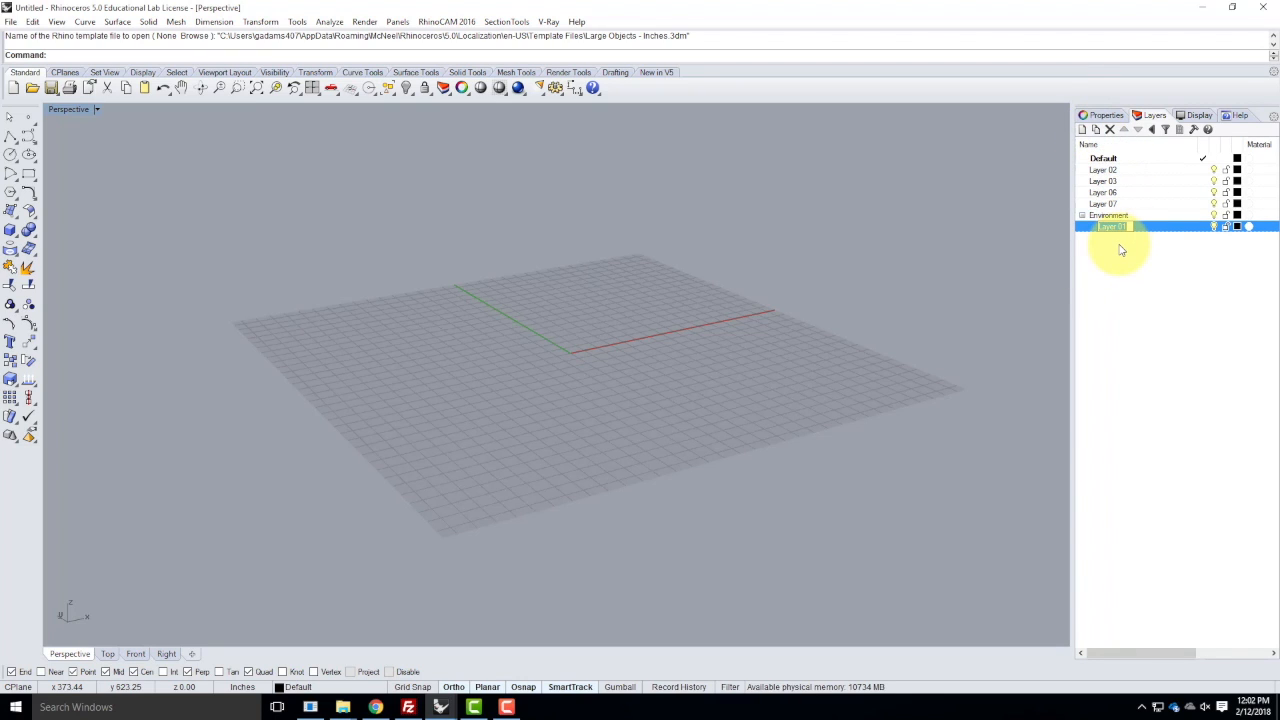
type("Infin")
key("BackSpace")
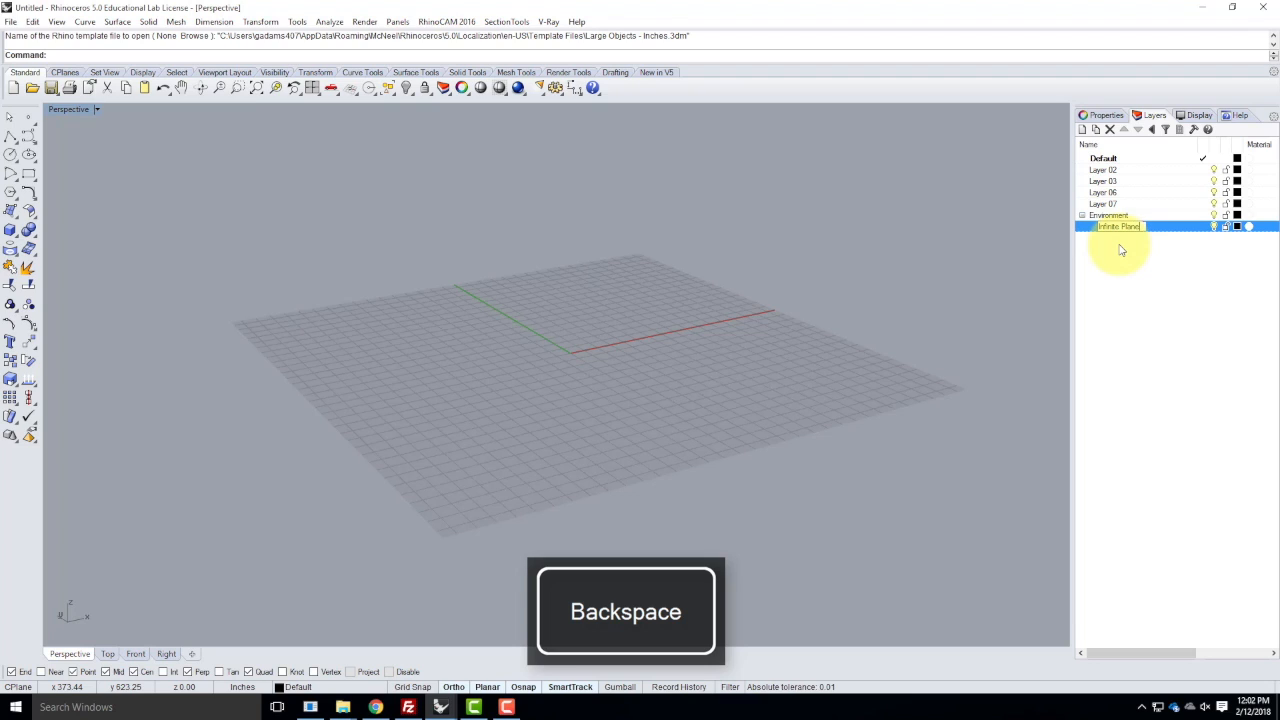
type("nite Plane")
left_click(1110, 215)
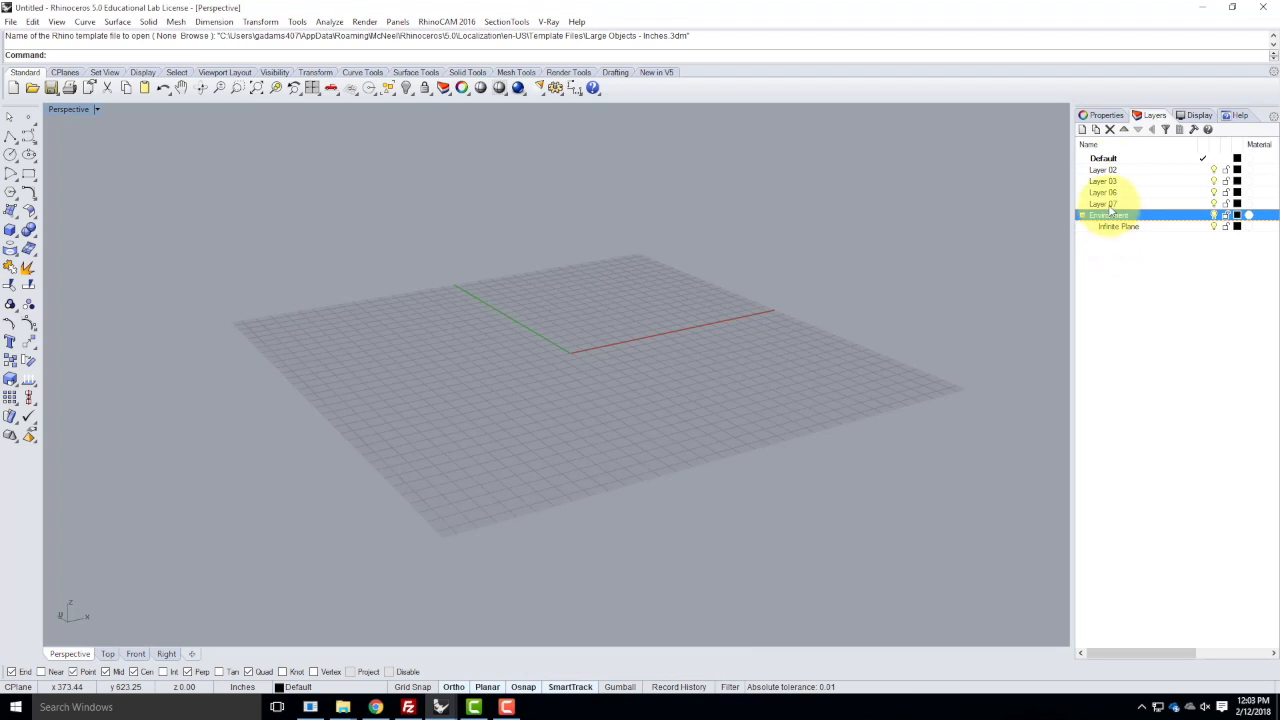
left_click(1096, 131)
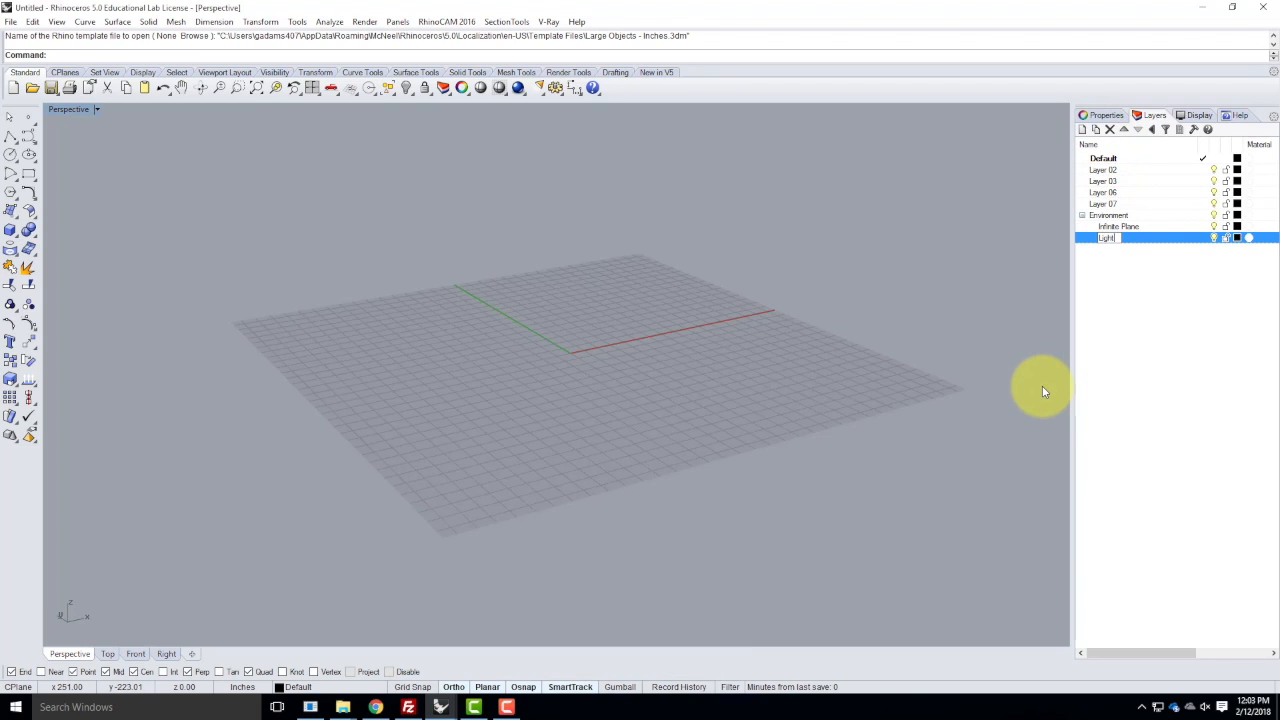
- Make the Infinite Plane layer current and add a V-Ray infinite plane to the scene
double_click(1172, 228)
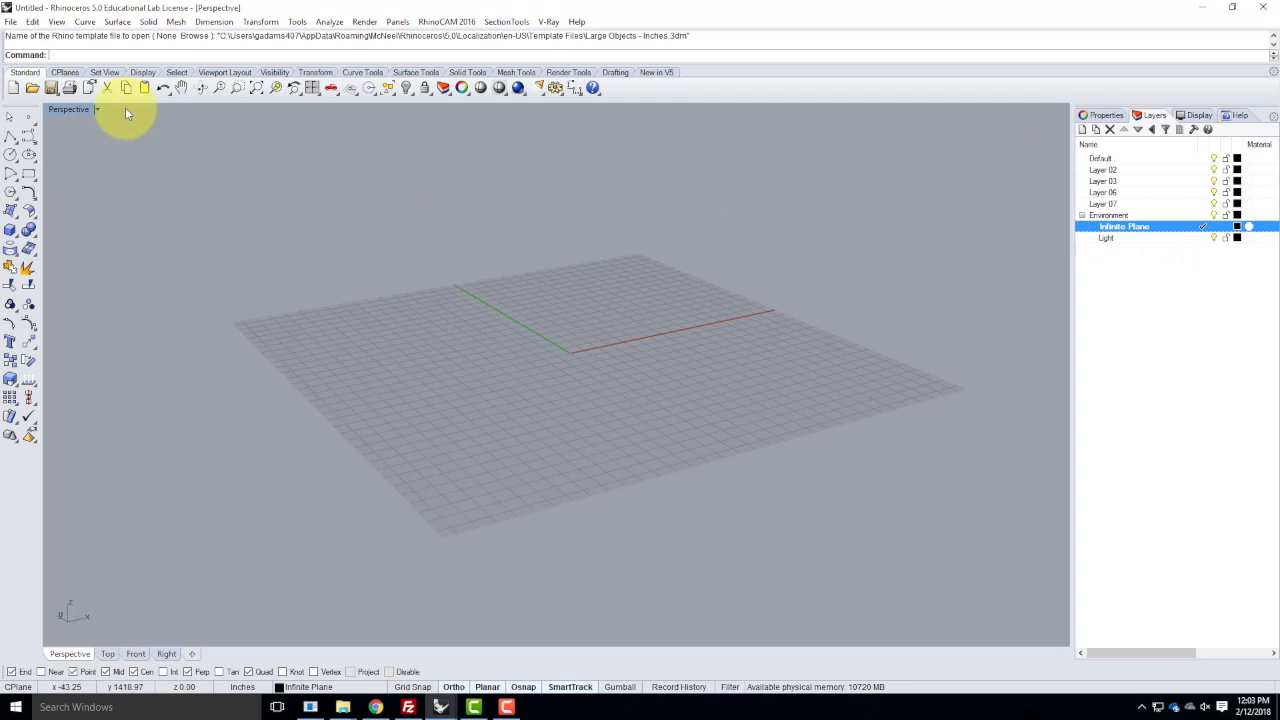
type("vis")
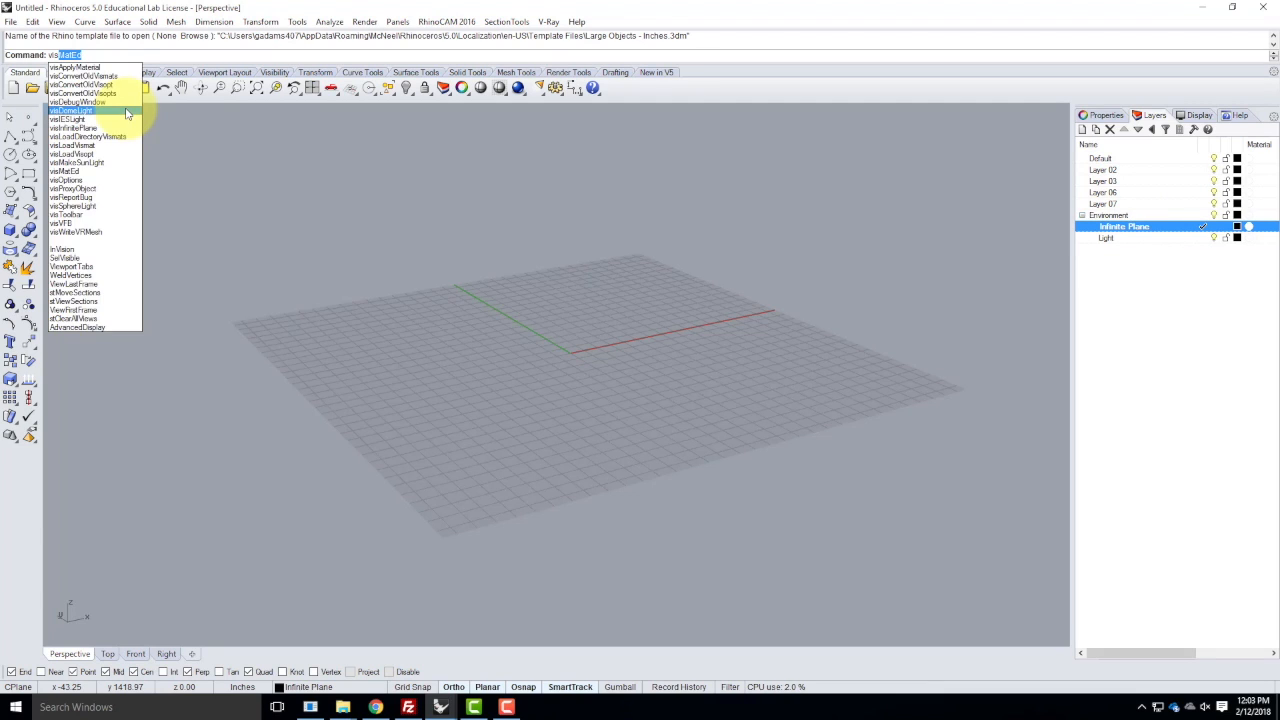
type("in")
key("Return")
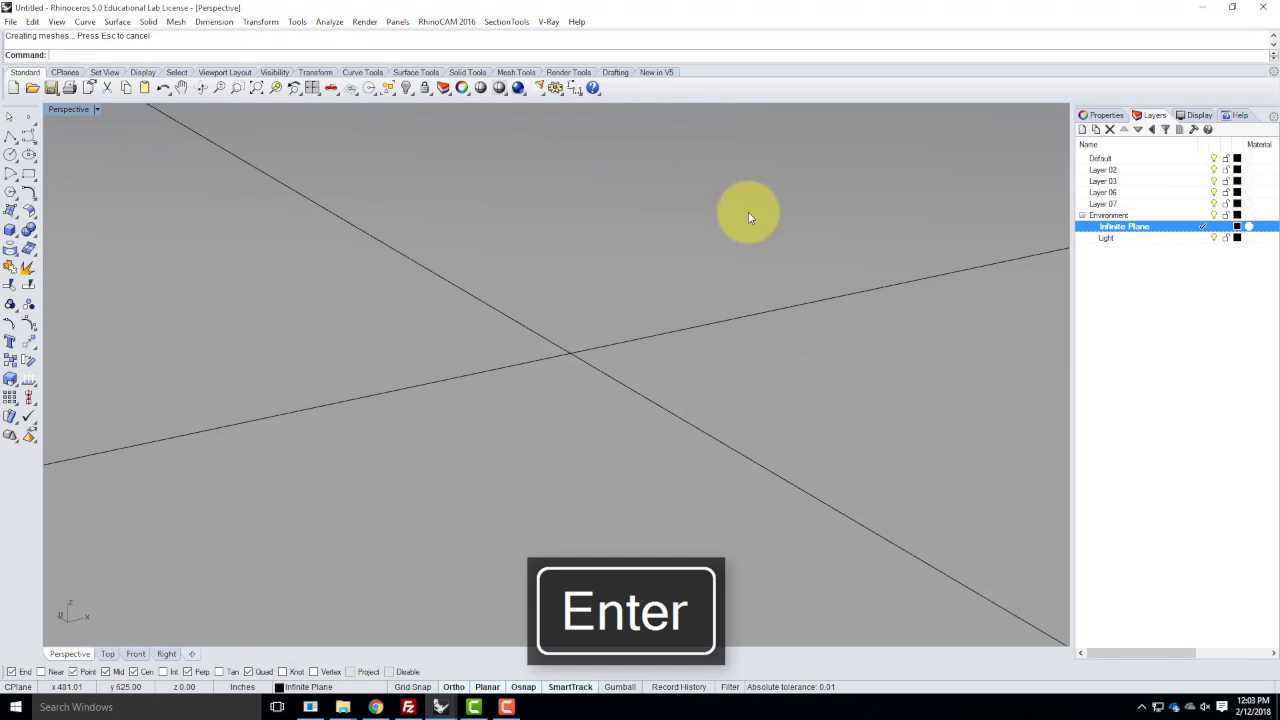
- Make the Light layer current and draw a freehand reference box on the ground plane beside the origin
double_click(1170, 238)
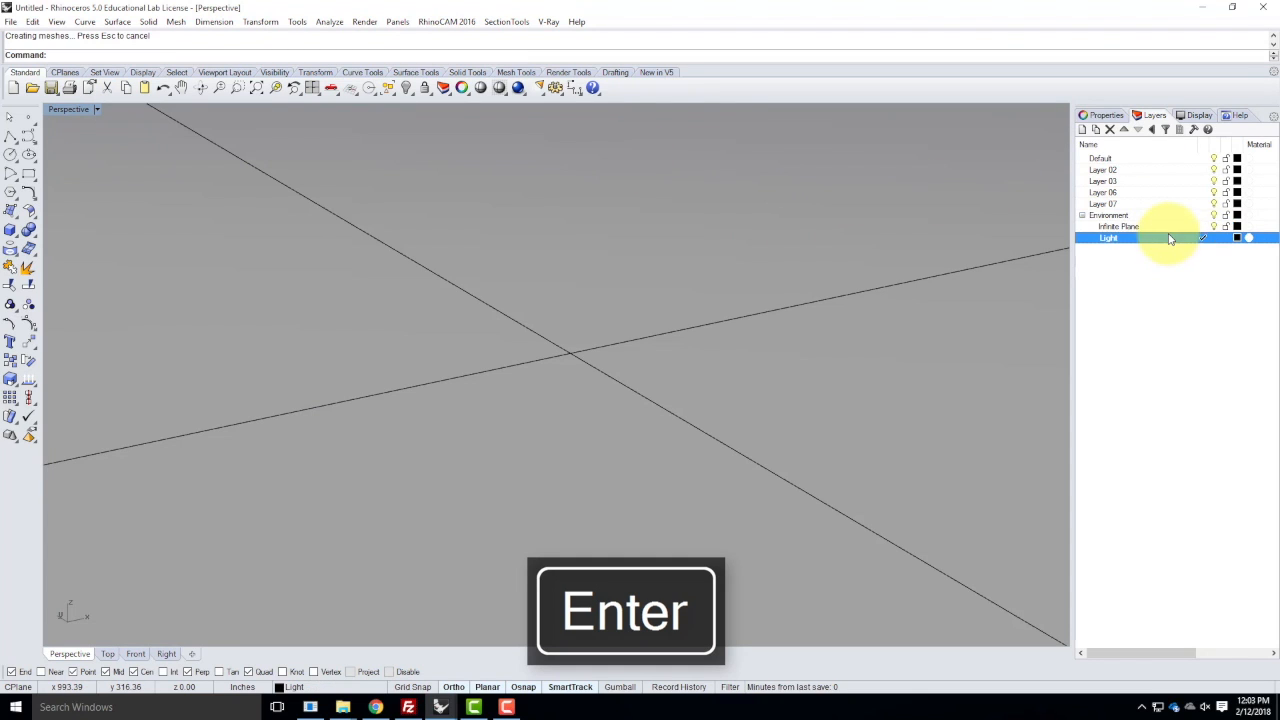
left_click(1200, 226)
left_click_drag(528, 402, 508, 428)
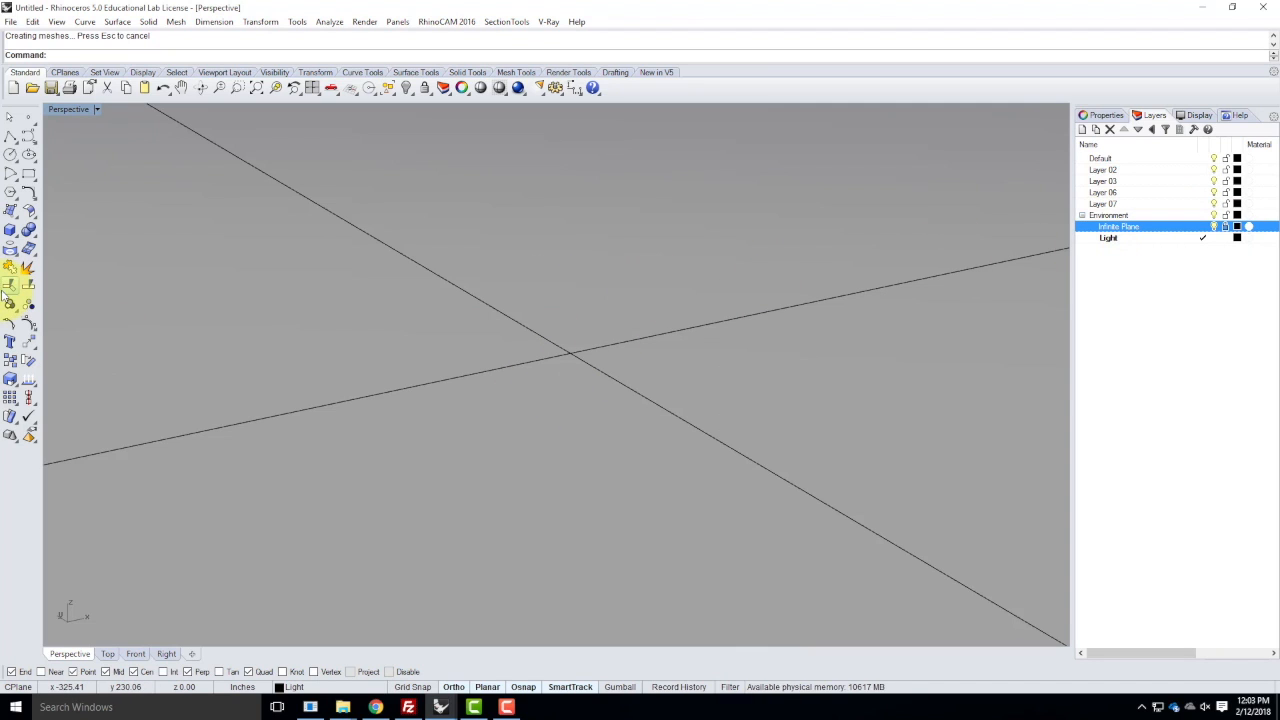
left_click(10, 229)
left_click(400, 366)
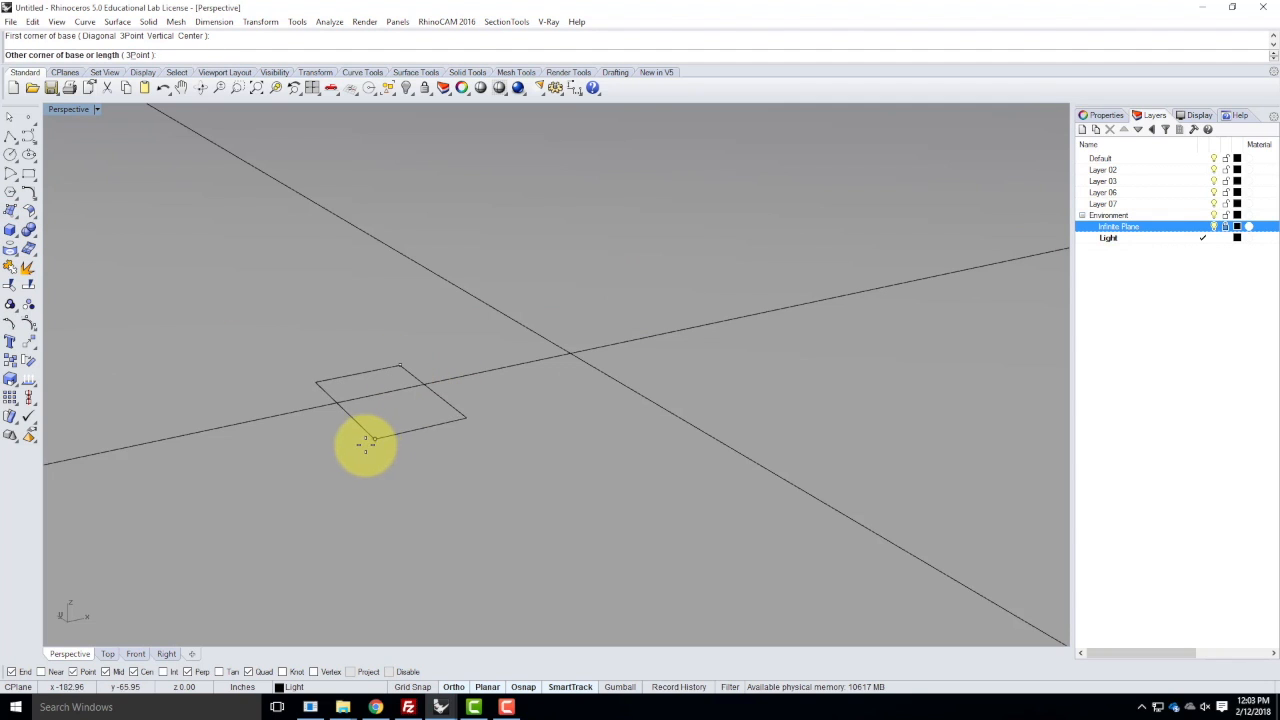
left_click(339, 453)
left_click(336, 335)
- Add a directional light aimed diagonally through the box, from an upper corner to the opposite lower corner, and check its layer
right_click_drag(651, 349, 503, 366)
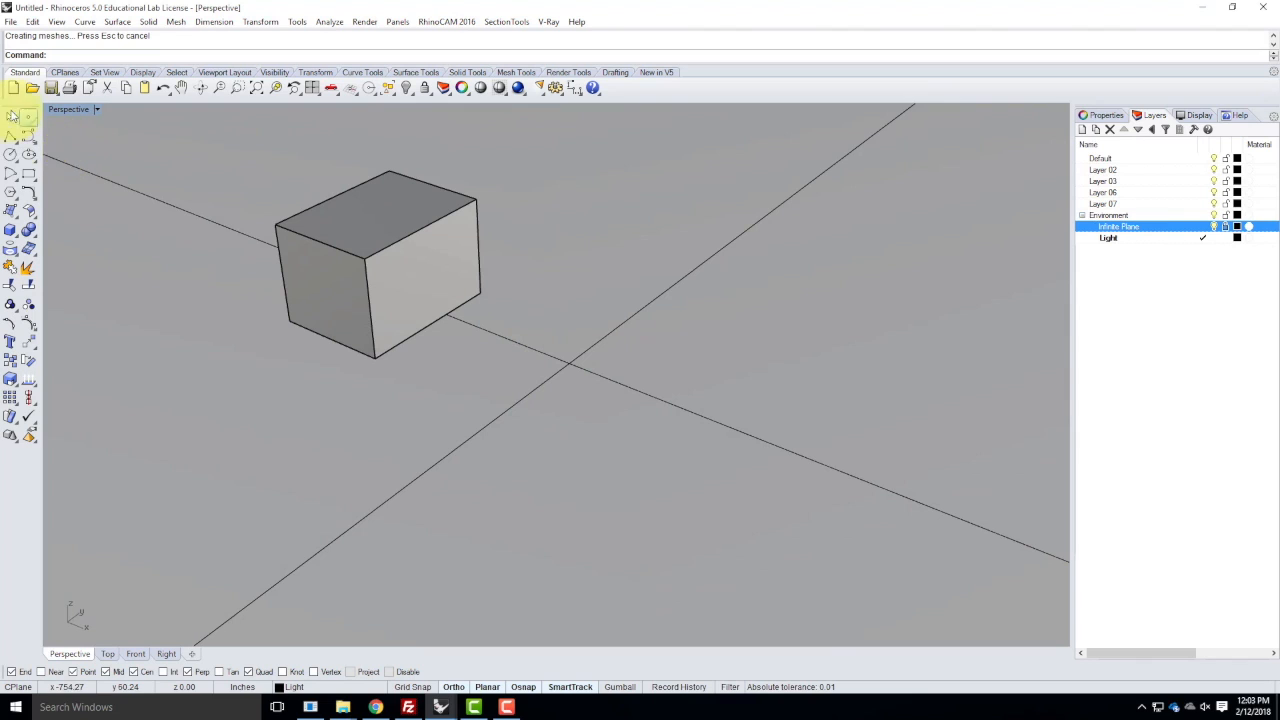
type("Di")
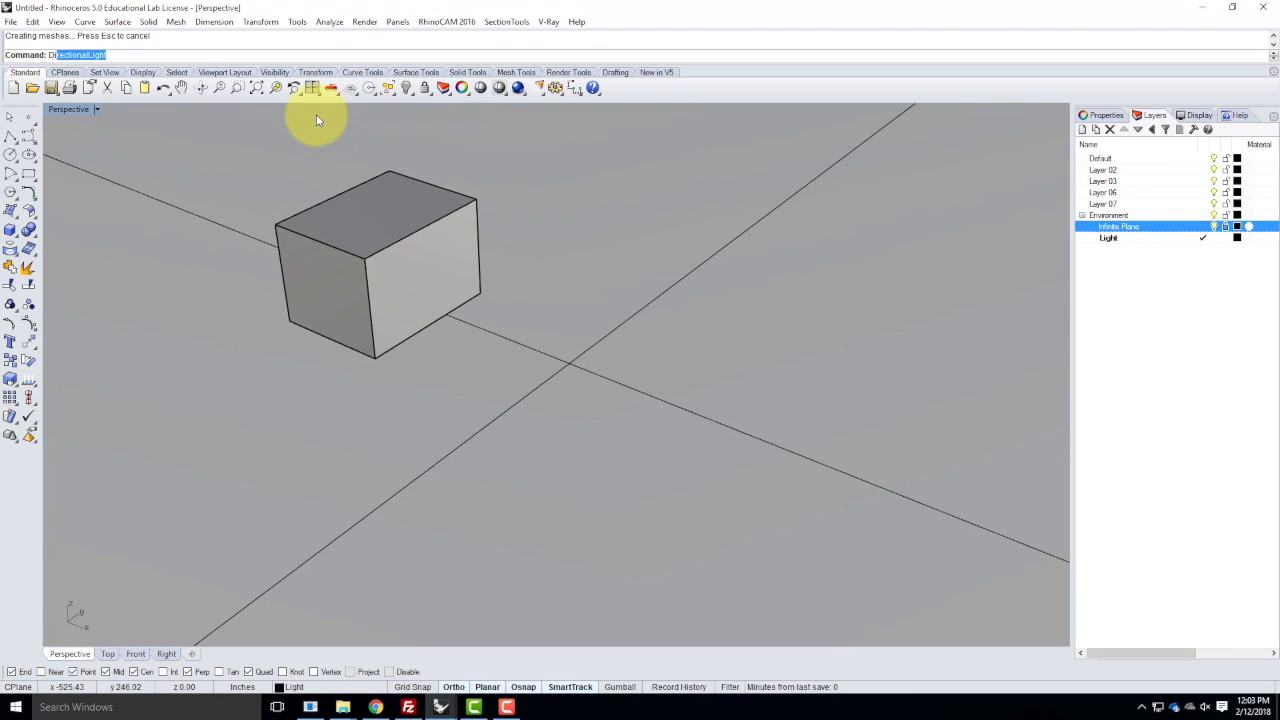
type("rect")
key("Return")
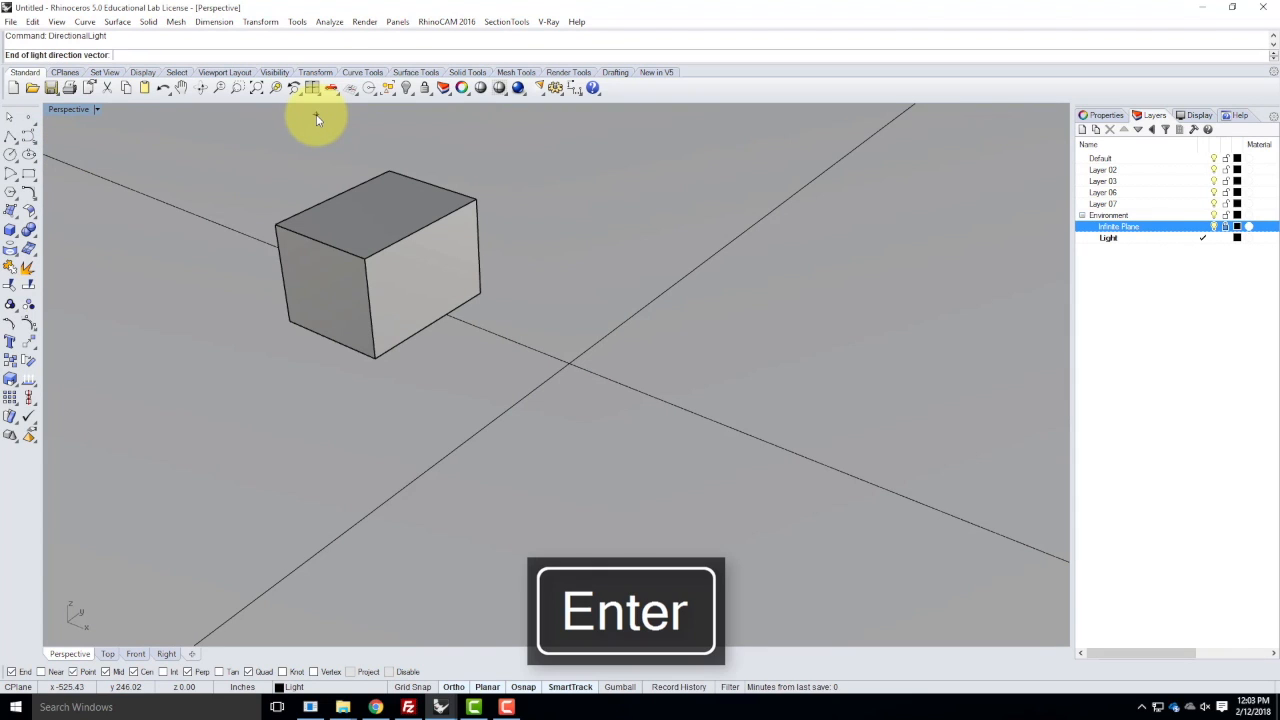
left_click(480, 293)
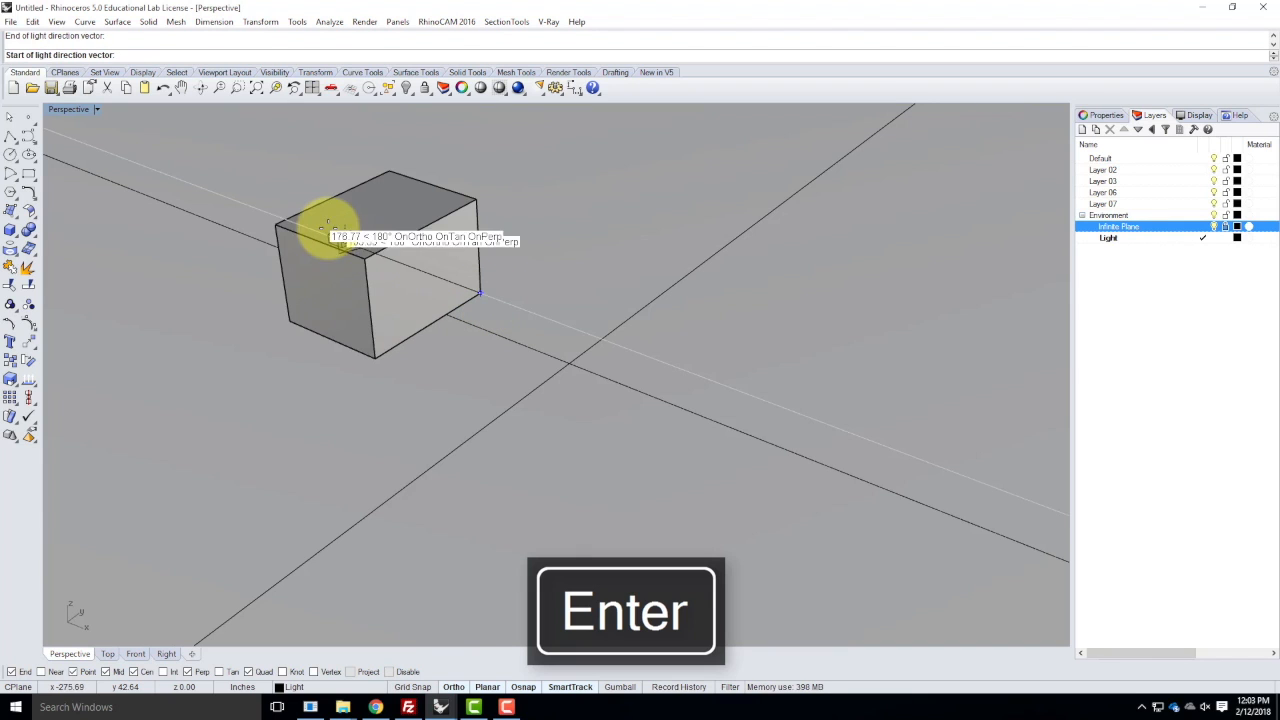
left_click(270, 222)
mouse_move(298, 258)
right_mouse_down()
mouse_move(474, 234)
mouse_move(463, 251)
right_mouse_up()
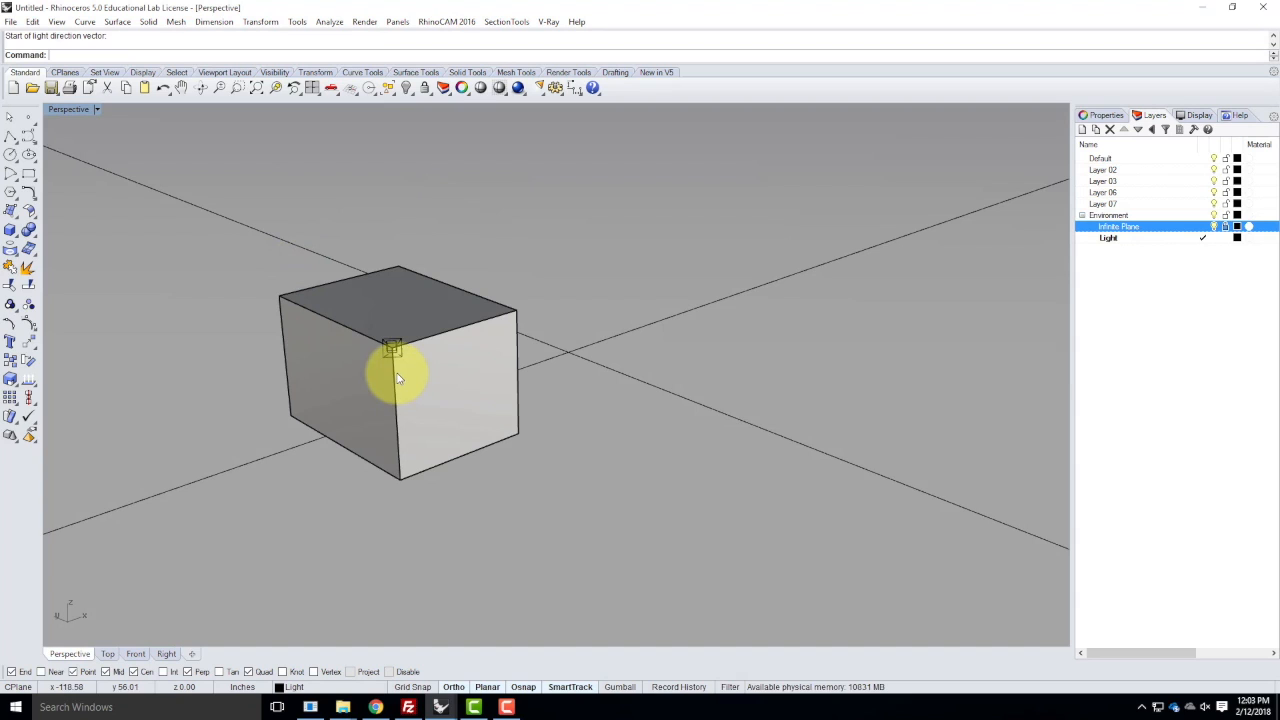
left_click(390, 340)
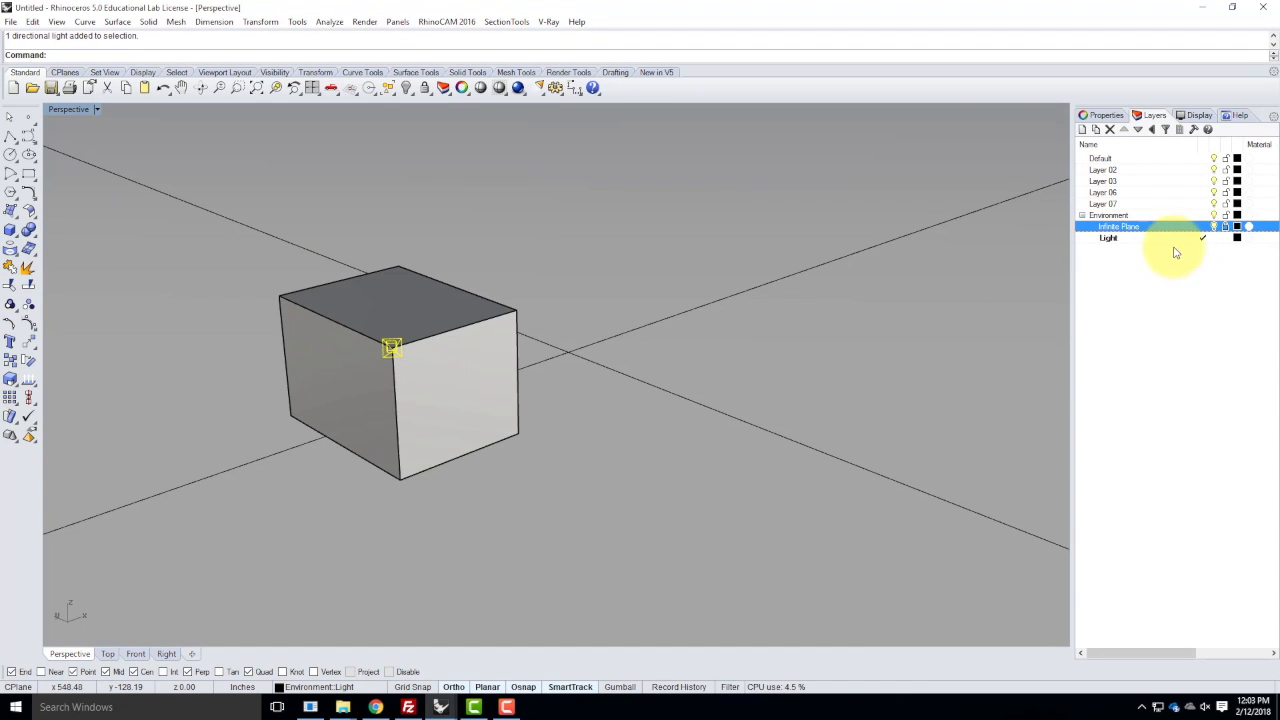
- Delete the reference box and inspect the directional light's orientation from several angles
left_click(477, 337)
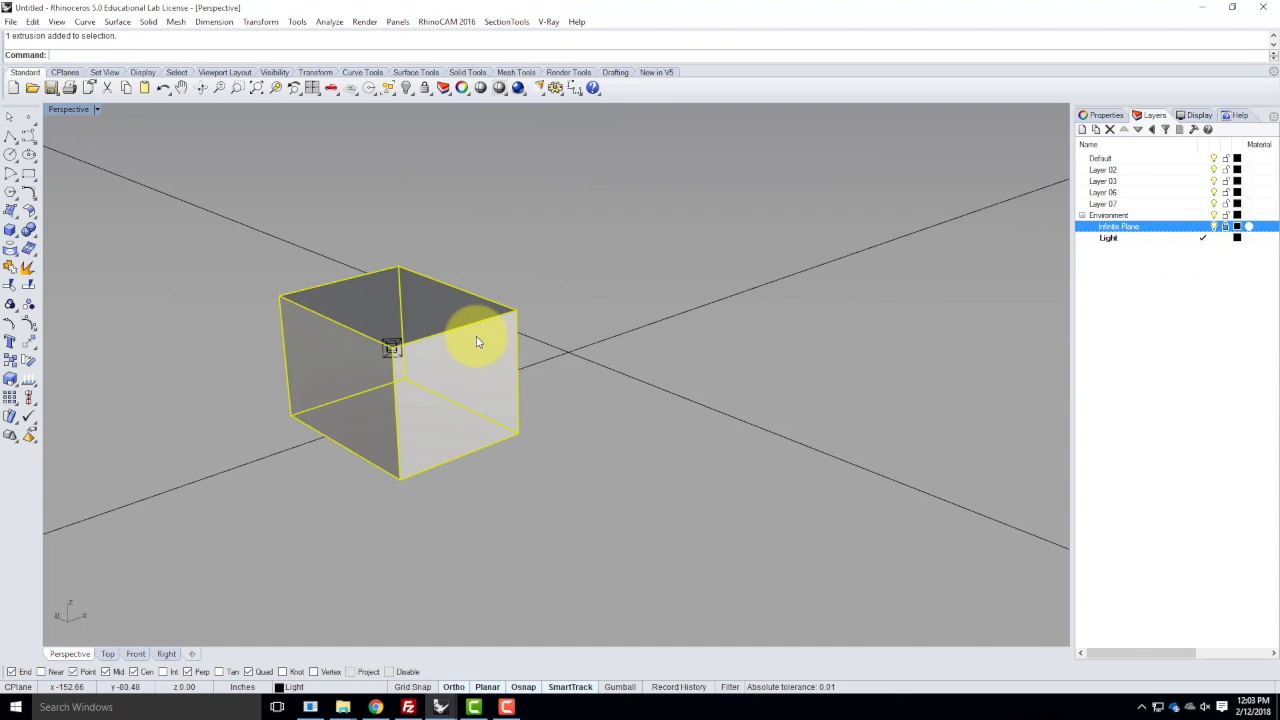
key("Delete")
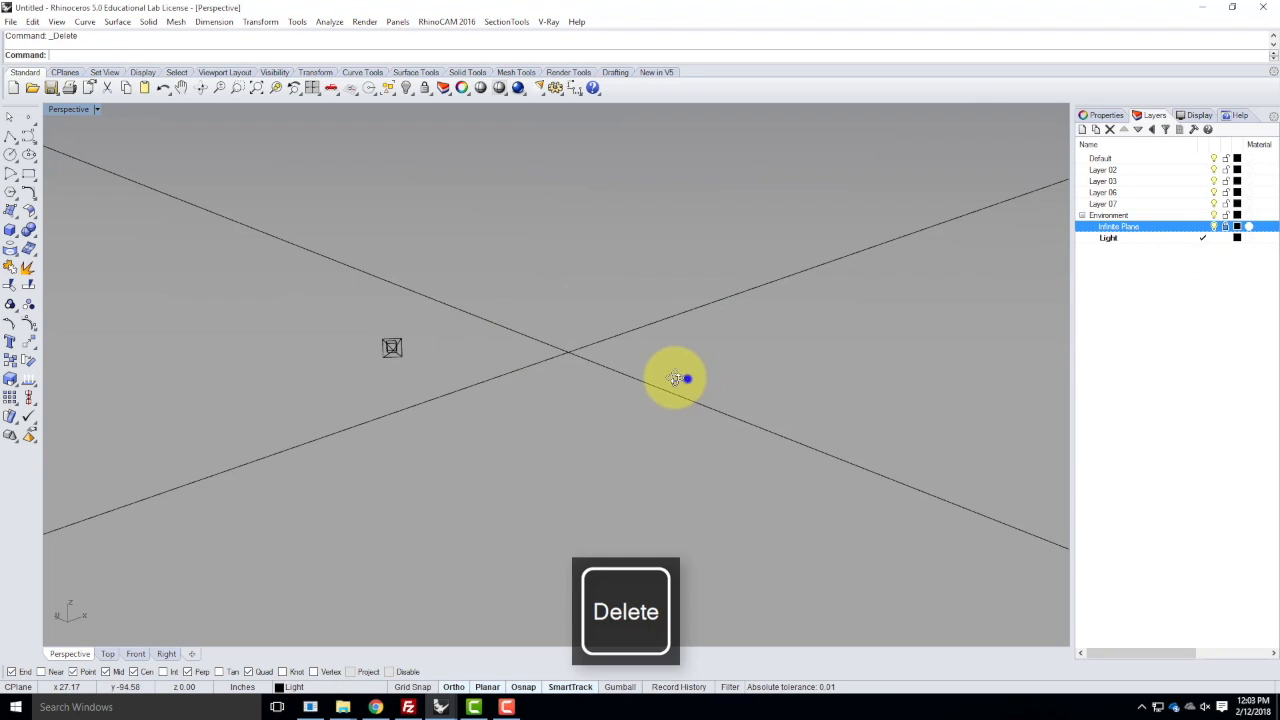
right_click_drag(686, 377, 585, 413)
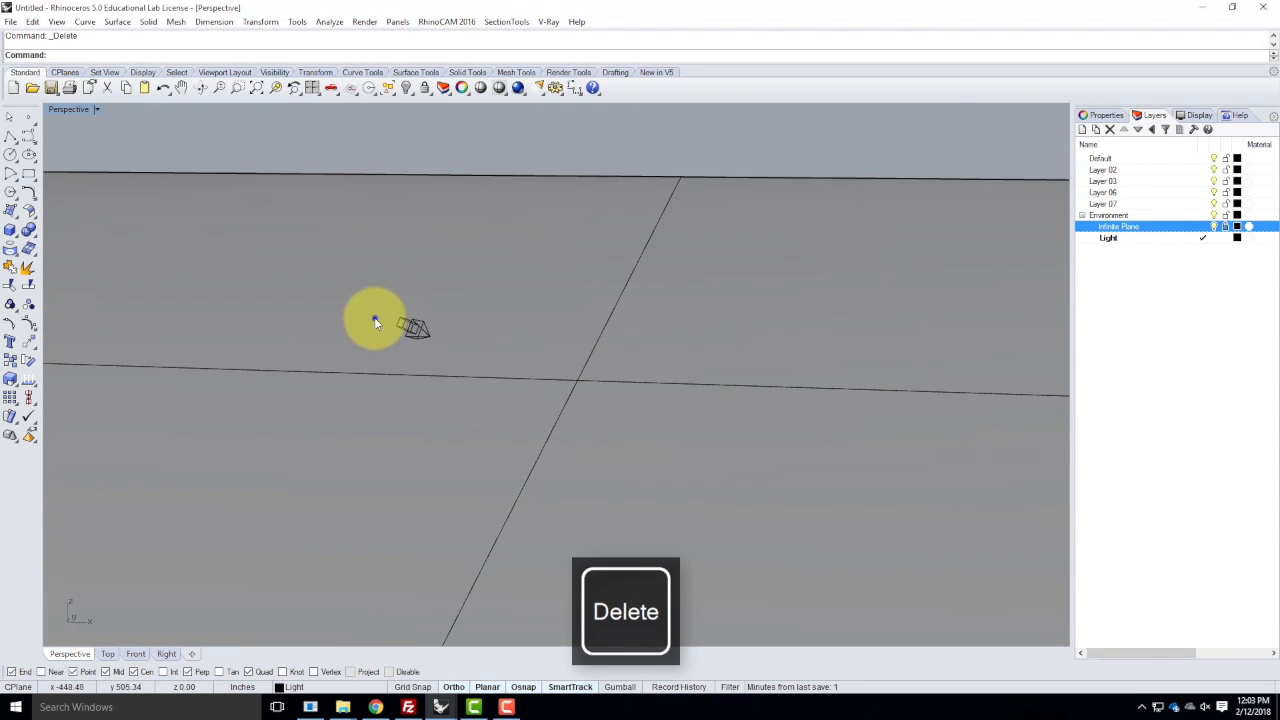
right_click_drag(372, 315, 443, 386)
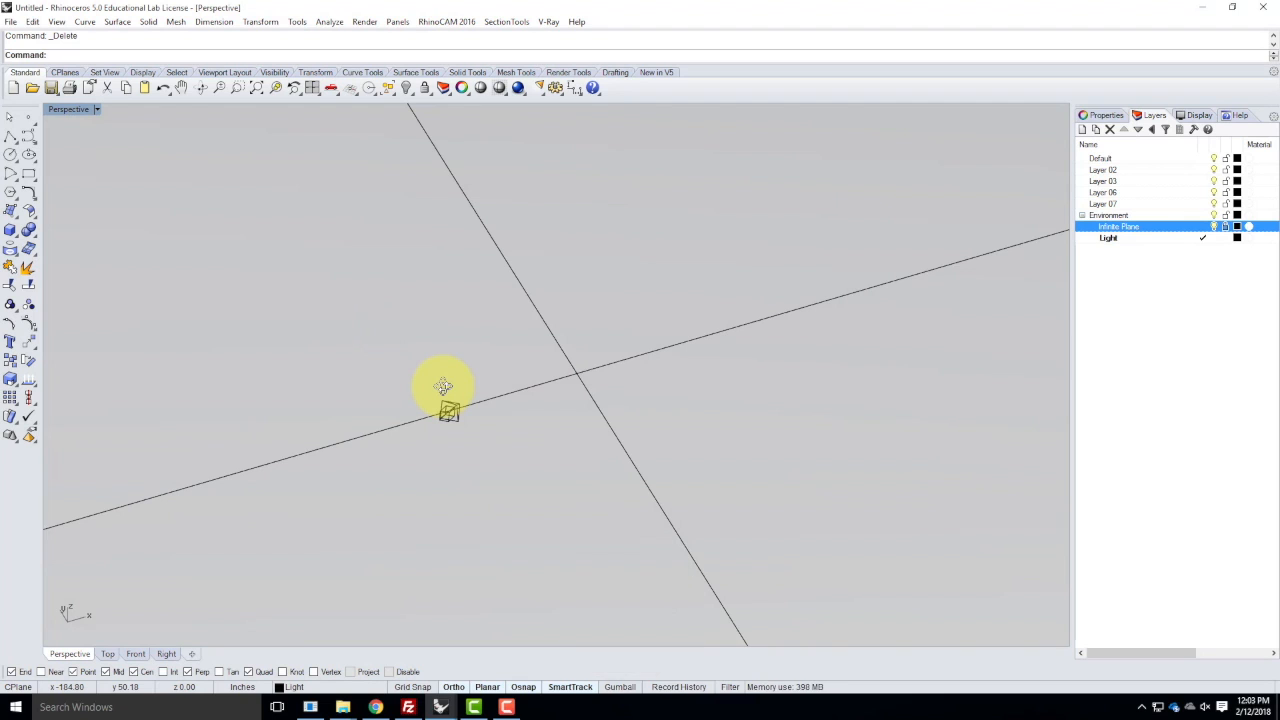
right_click_drag(528, 381, 458, 356)
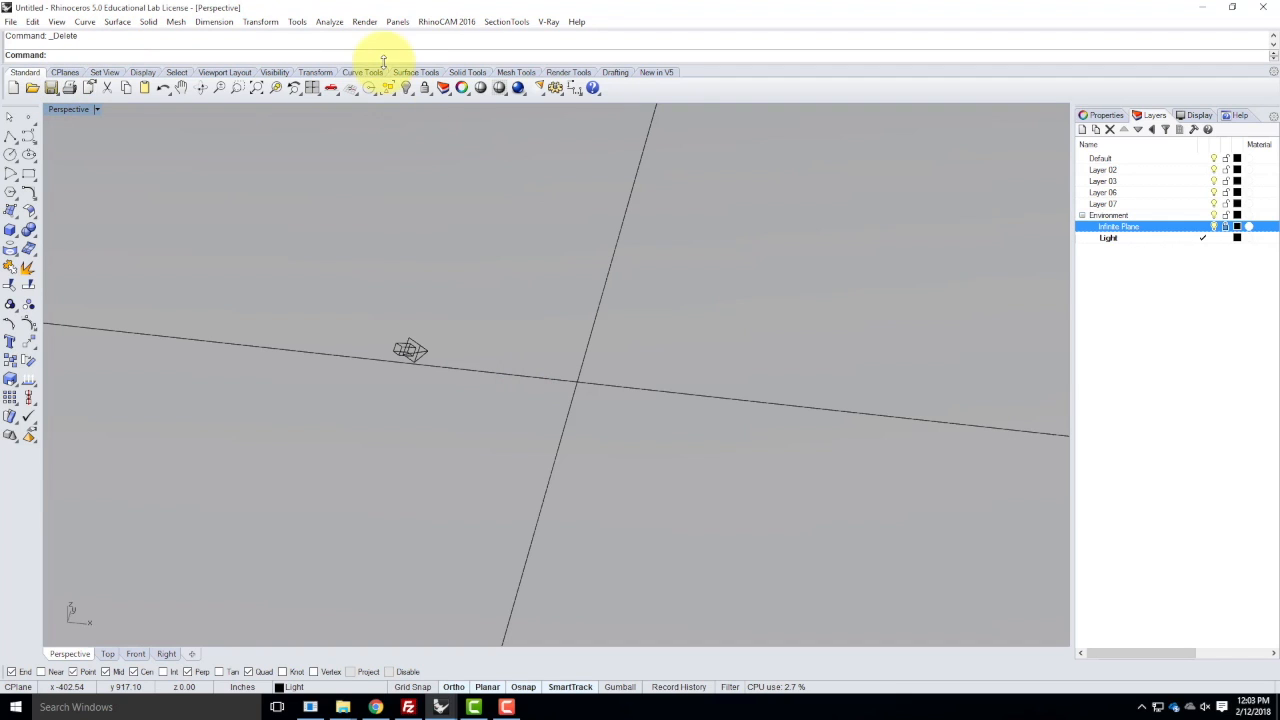
- In the V-Ray environment options, set the reflection/refraction background color to a pale blue
left_click(548, 21)
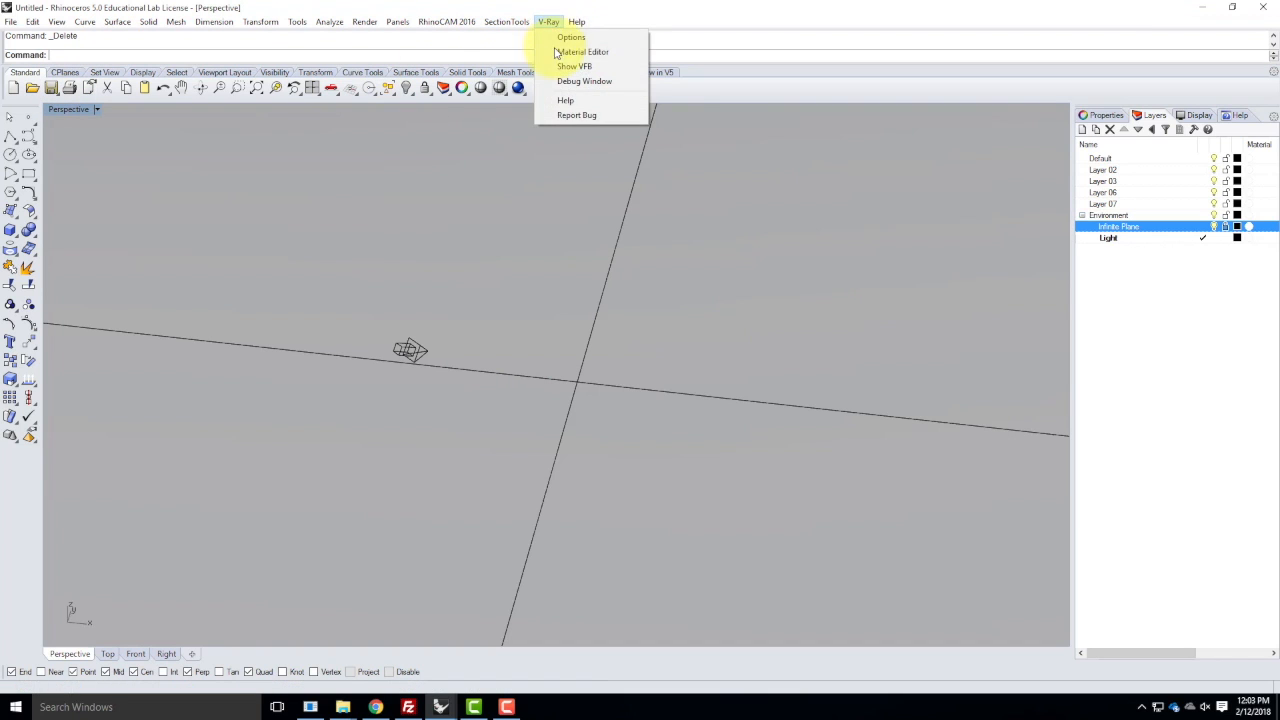
left_click(568, 37)
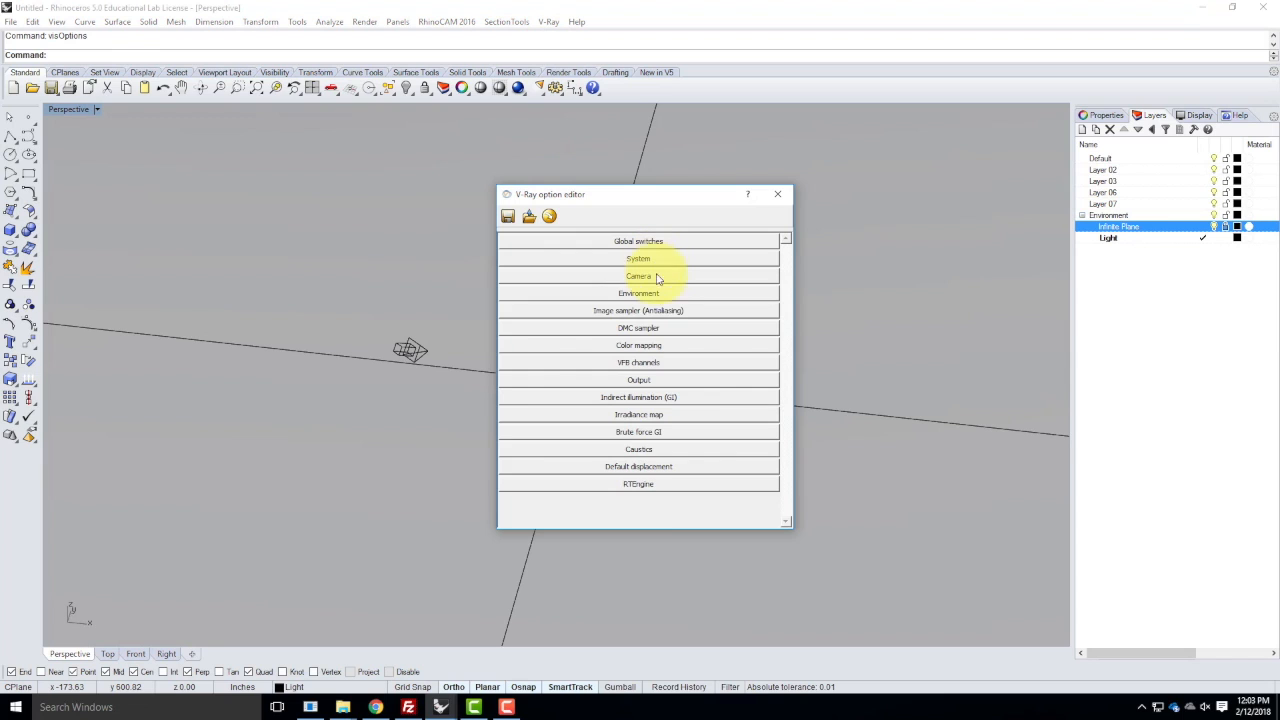
left_click(659, 294)
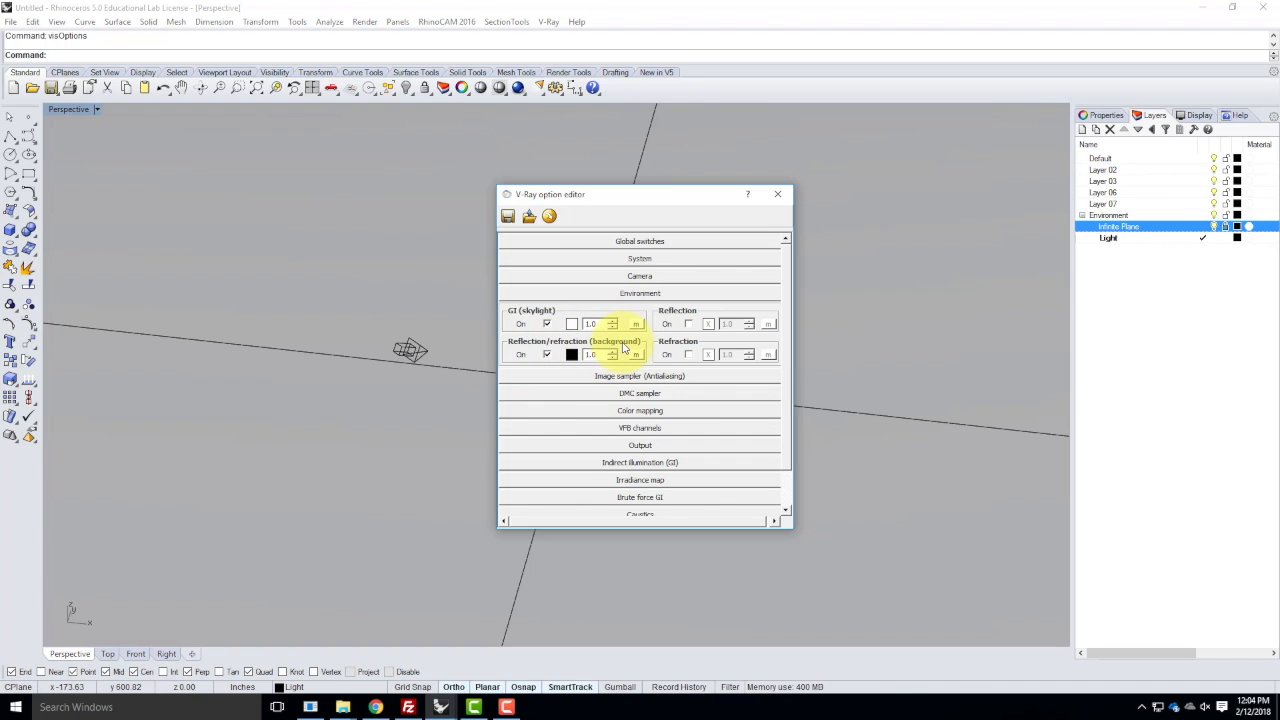
left_click(572, 358)
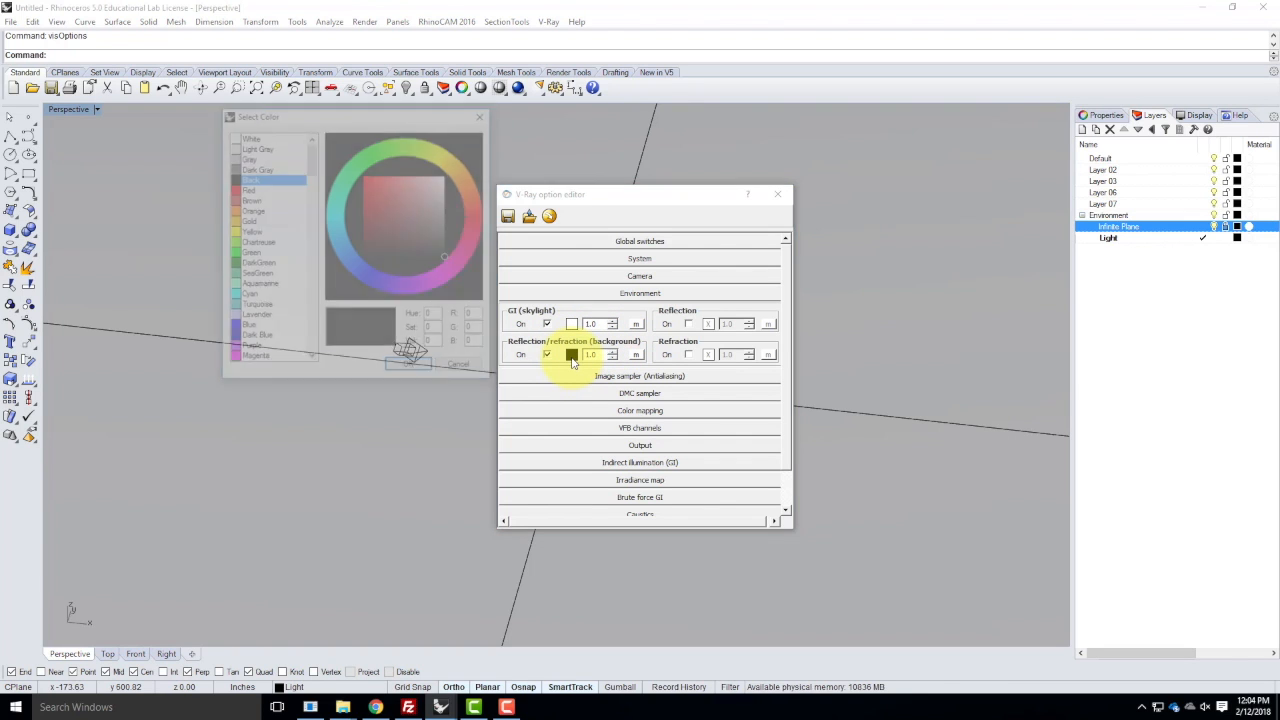
left_click(267, 147)
left_click(258, 136)
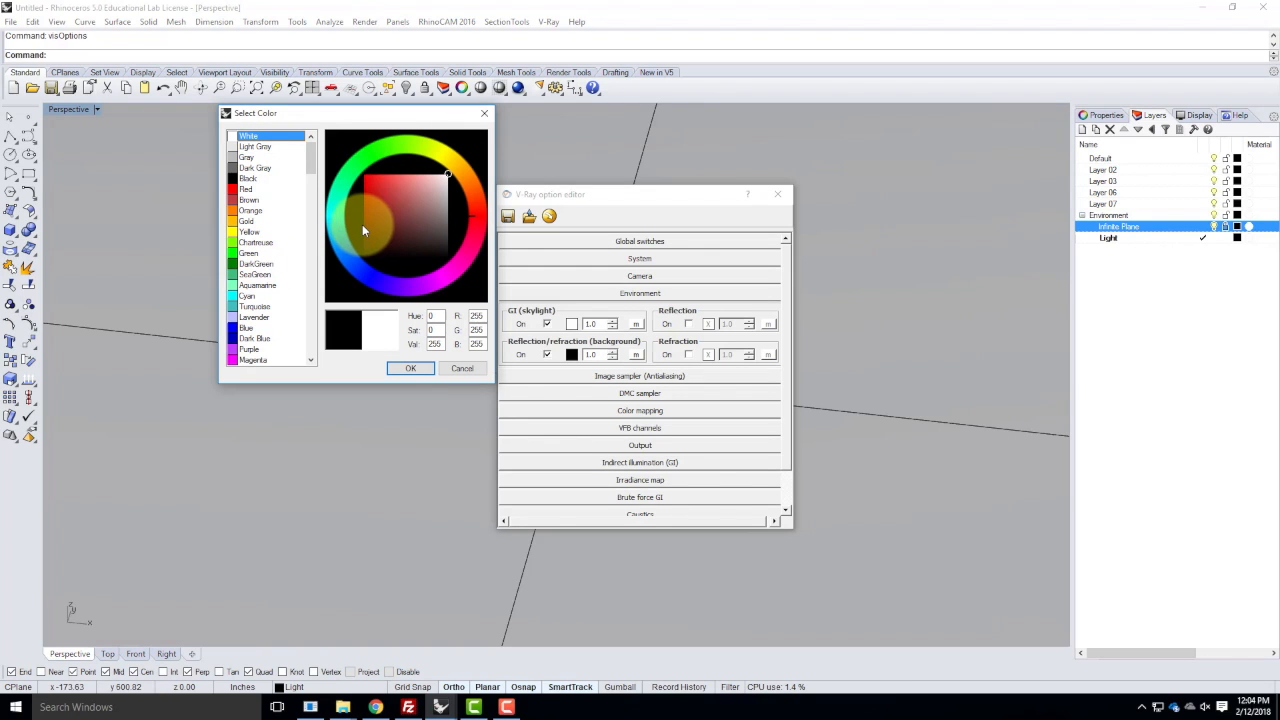
left_click(349, 247)
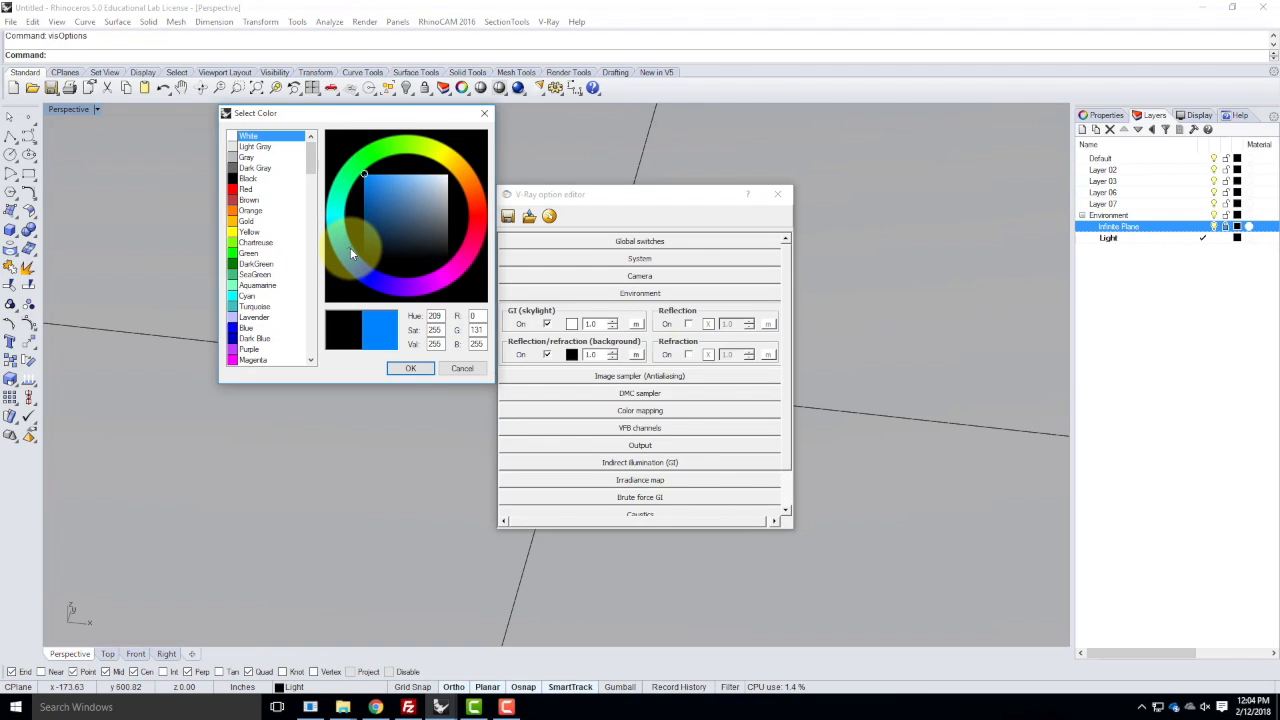
left_click(429, 175)
left_click(410, 369)
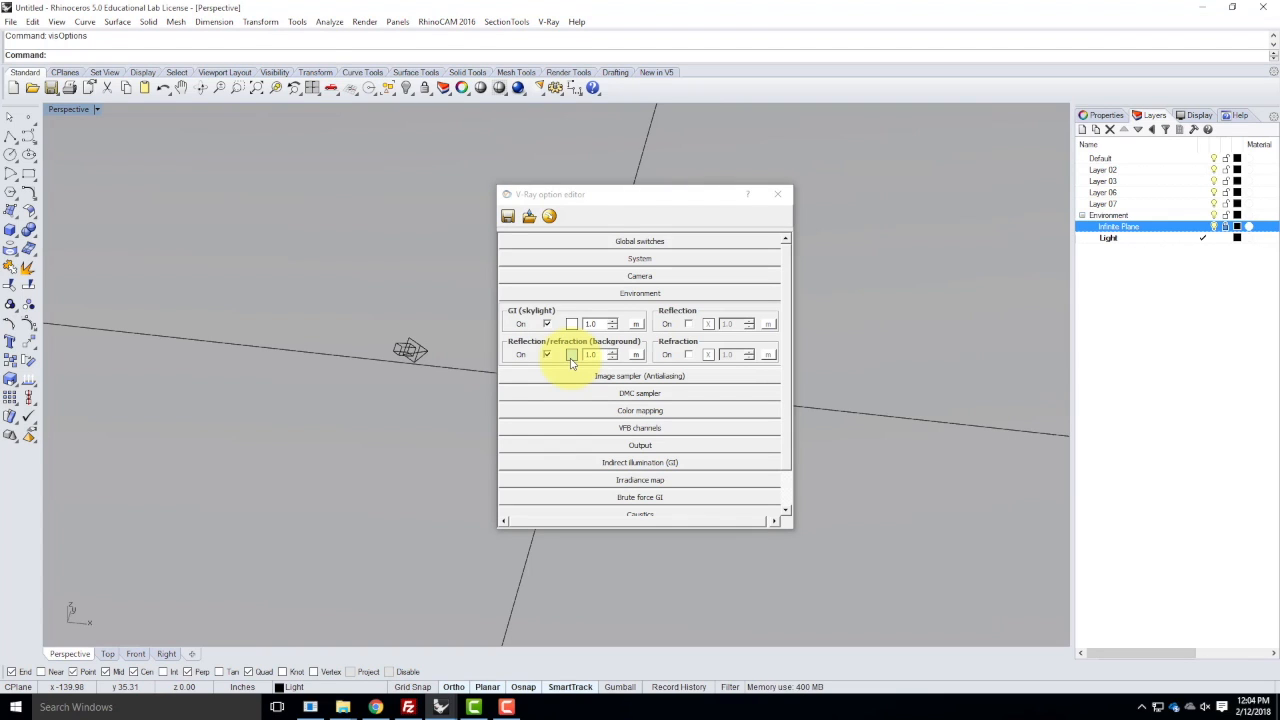
- Close the V-Ray options and delete the unused layers from Default through Layer 07
left_click(631, 302)
left_click(777, 194)
right_click_drag(474, 423, 620, 420)
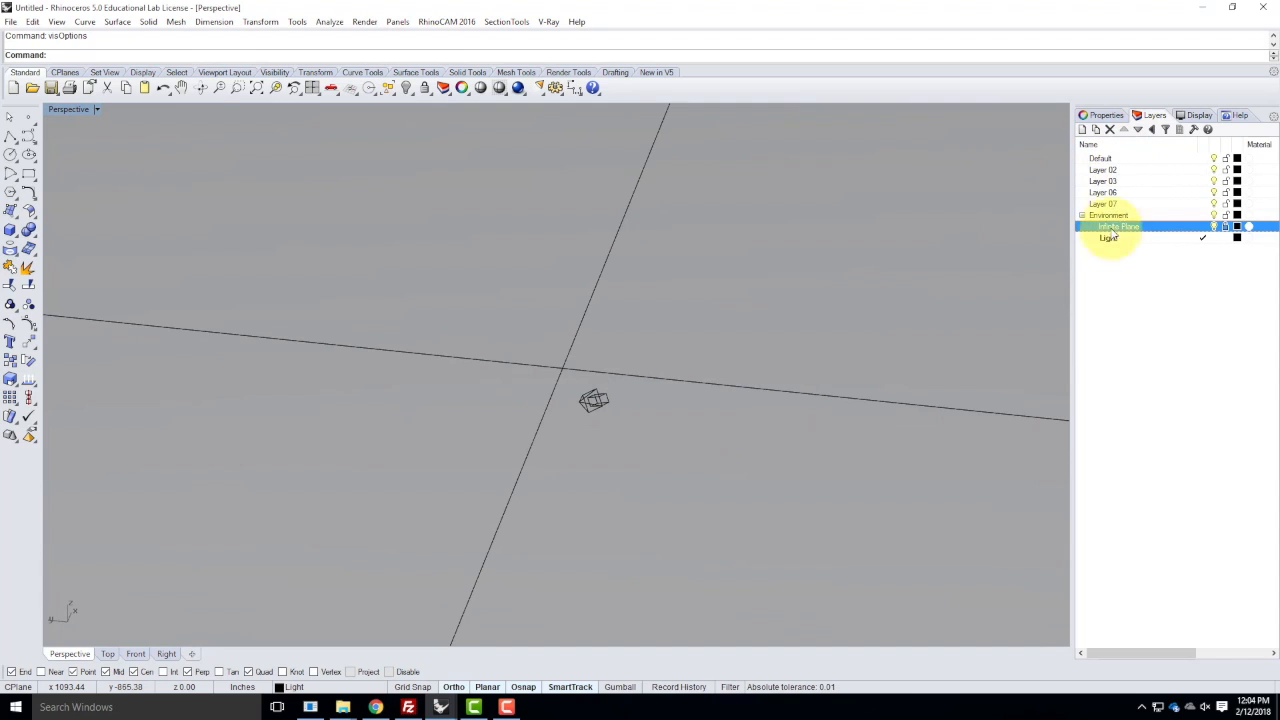
left_click(1110, 160)
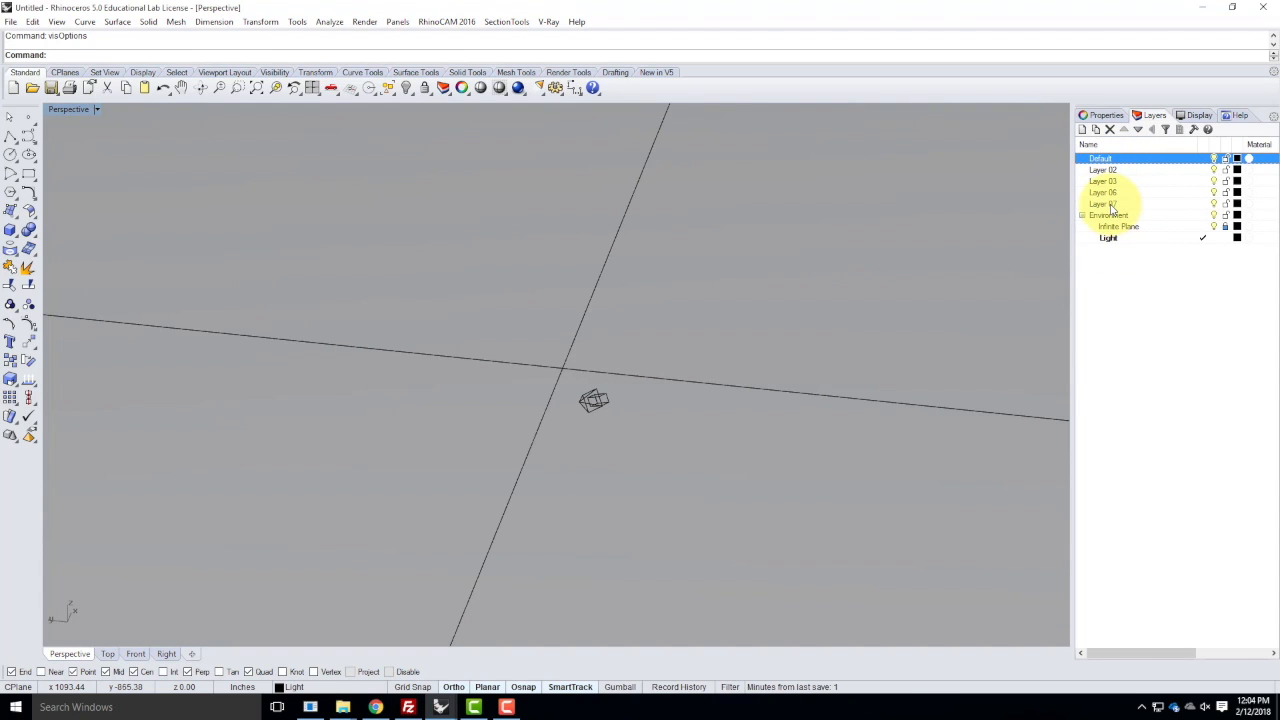
left_click(1112, 207, "shift")
left_click(1109, 129)
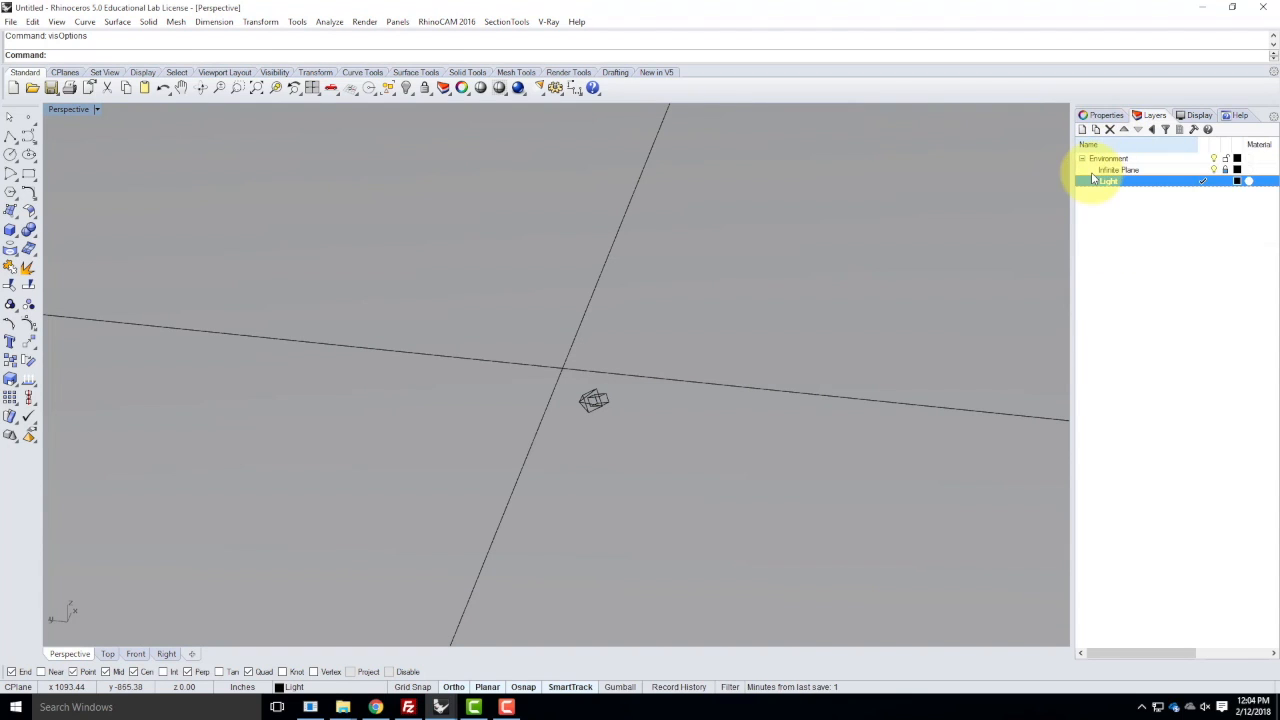
left_click(1151, 238)
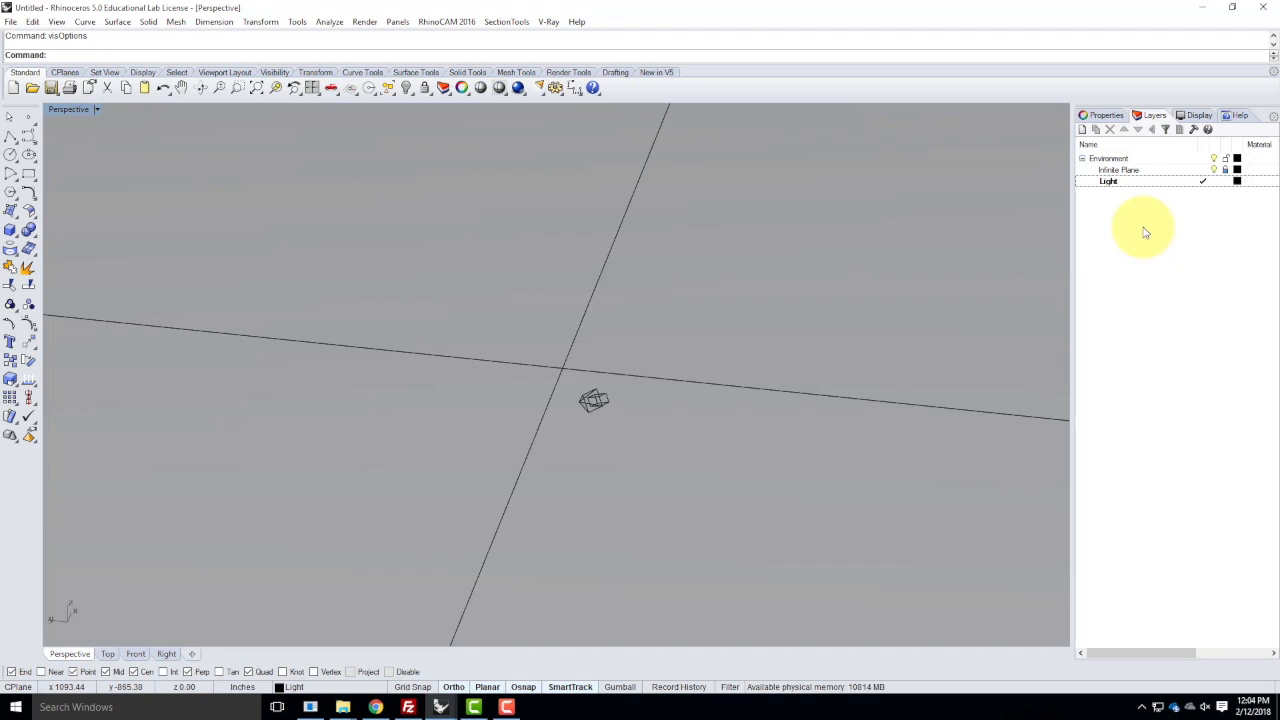
- Add a new top-level layer named Blocks and make it current
left_click(1084, 130)
type("Blocks")
key("Return")
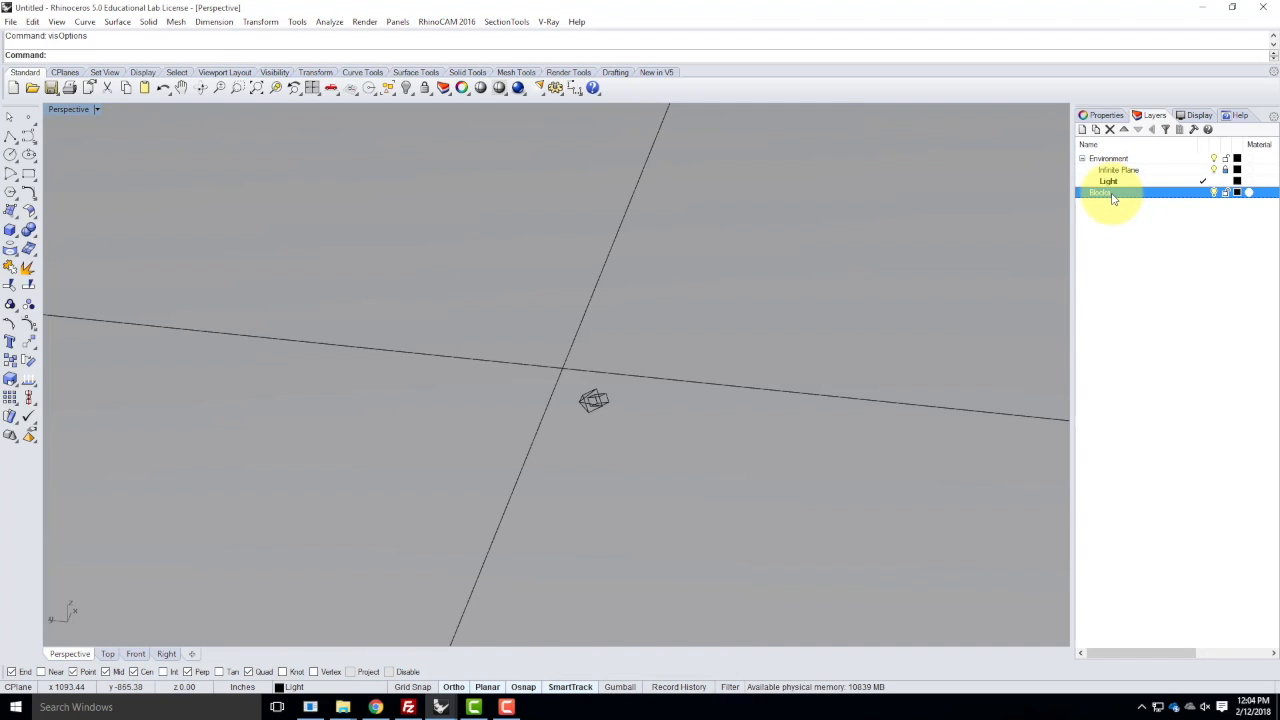
double_click(1160, 195)
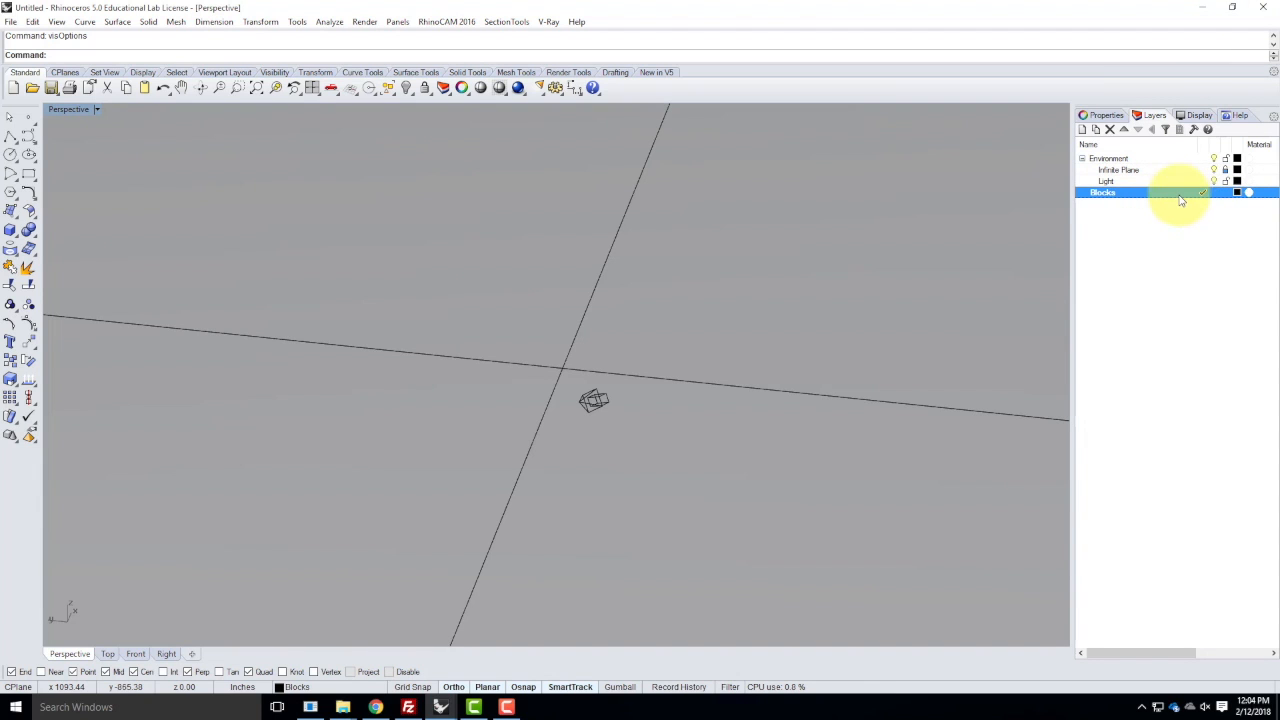
- Start inserting a block instance and choose the S2018_Bridge file from Live Demonstrations, Live - A136 Exercises, Ex207
right_click_drag(606, 303, 543, 320)
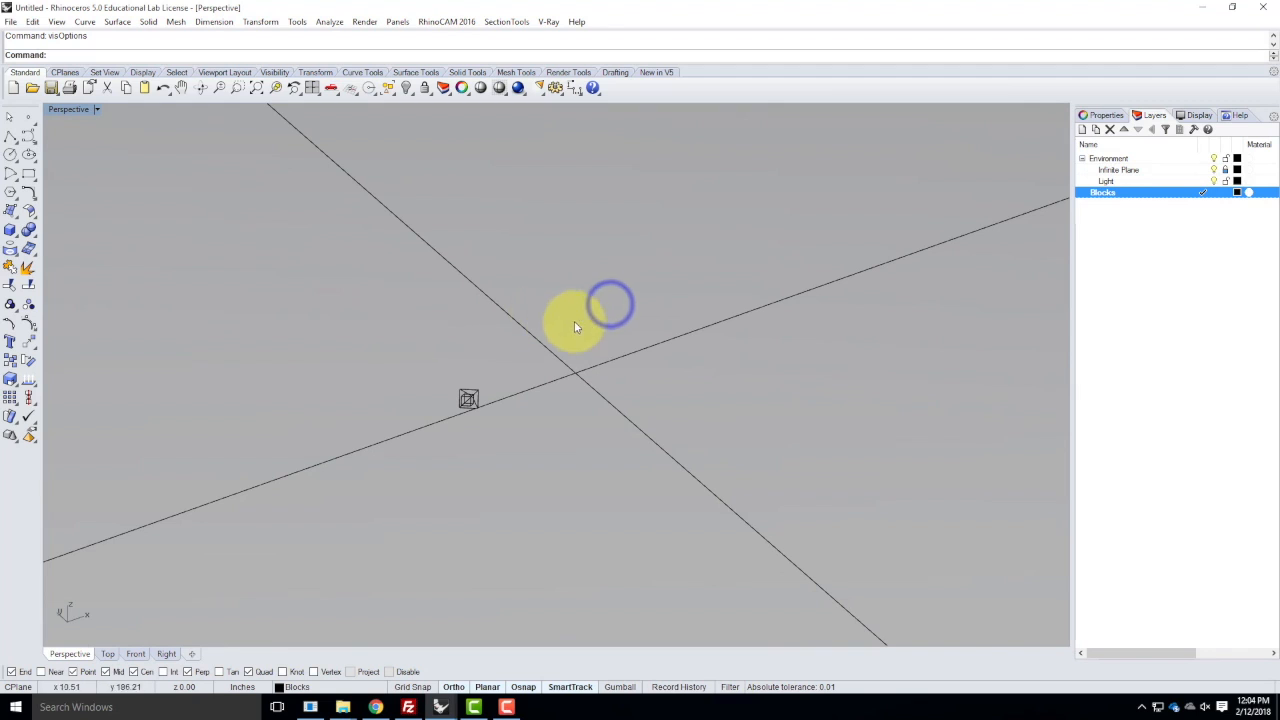
right_click_drag(691, 323, 640, 331)
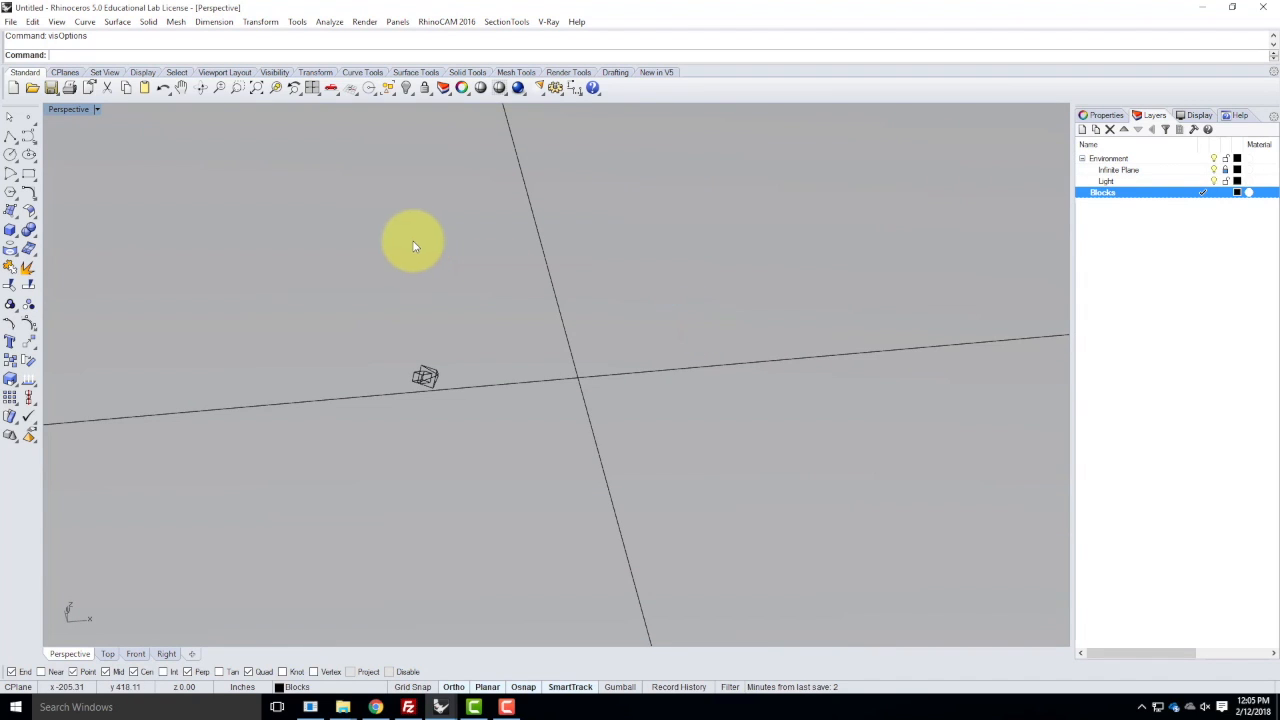
left_click(34, 22)
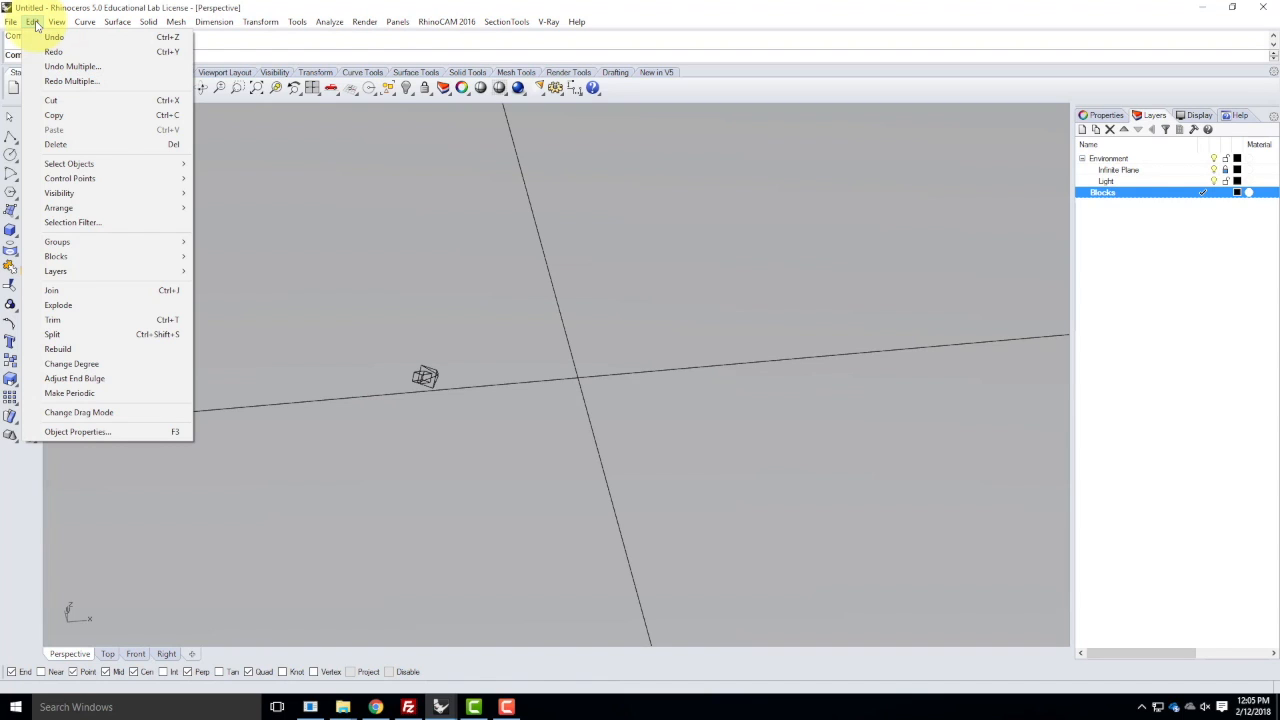
mouse_move(86, 257)
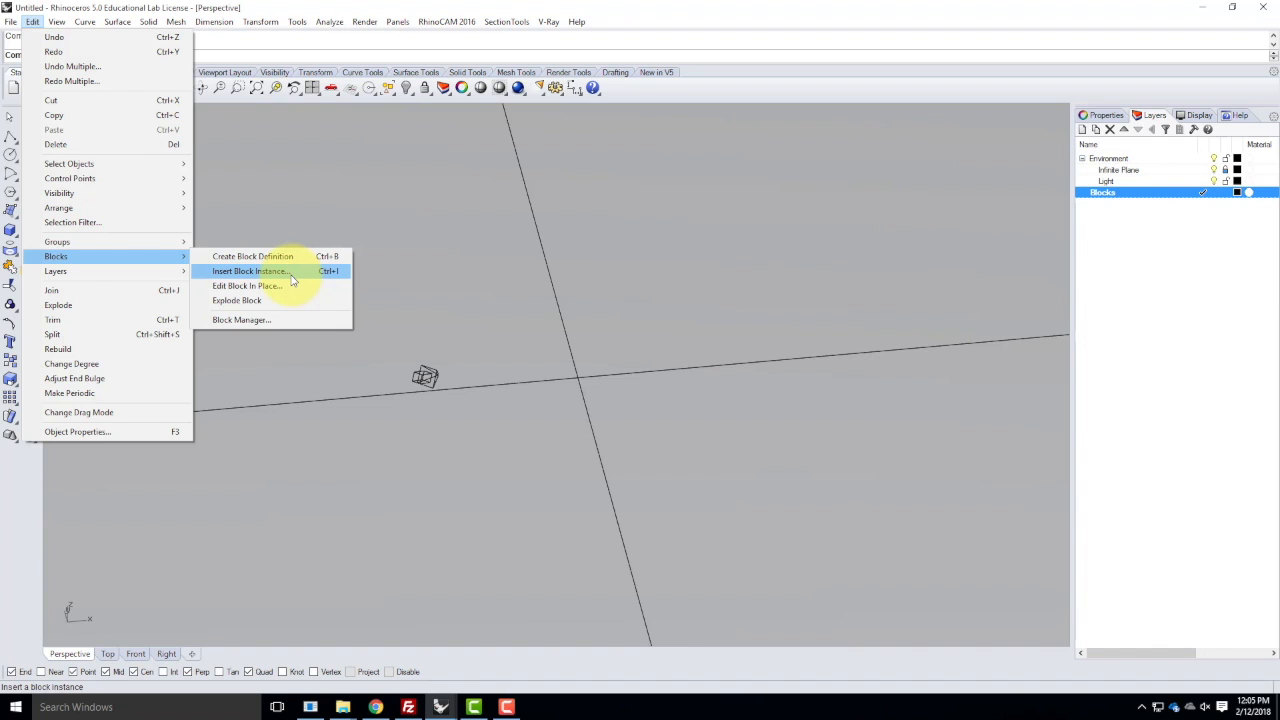
left_click(292, 277)
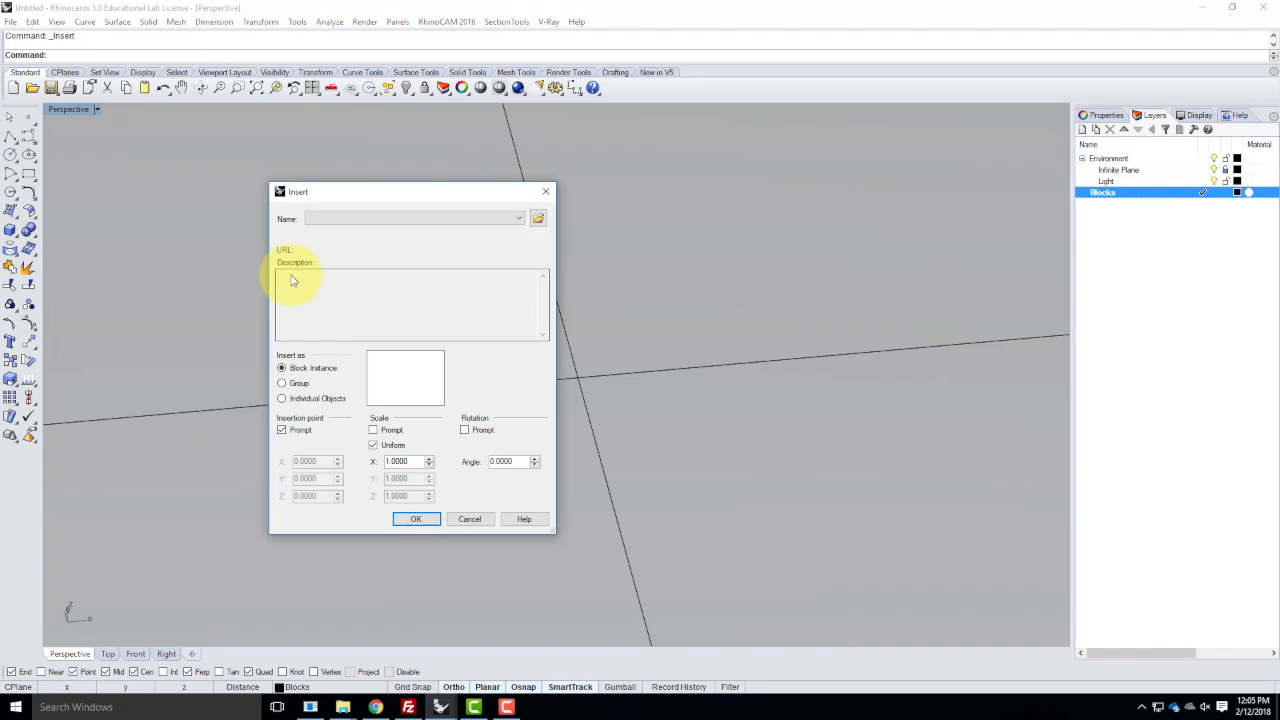
left_click_drag(337, 197, 452, 160)
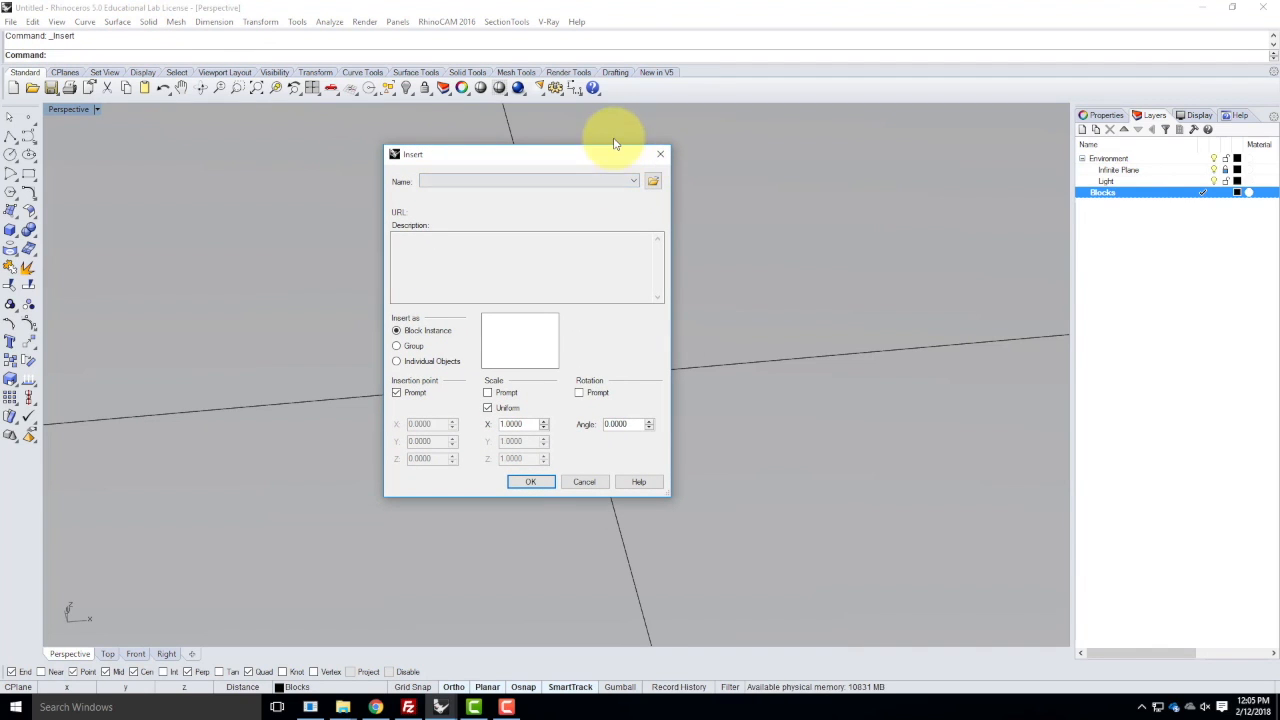
left_click(653, 180)
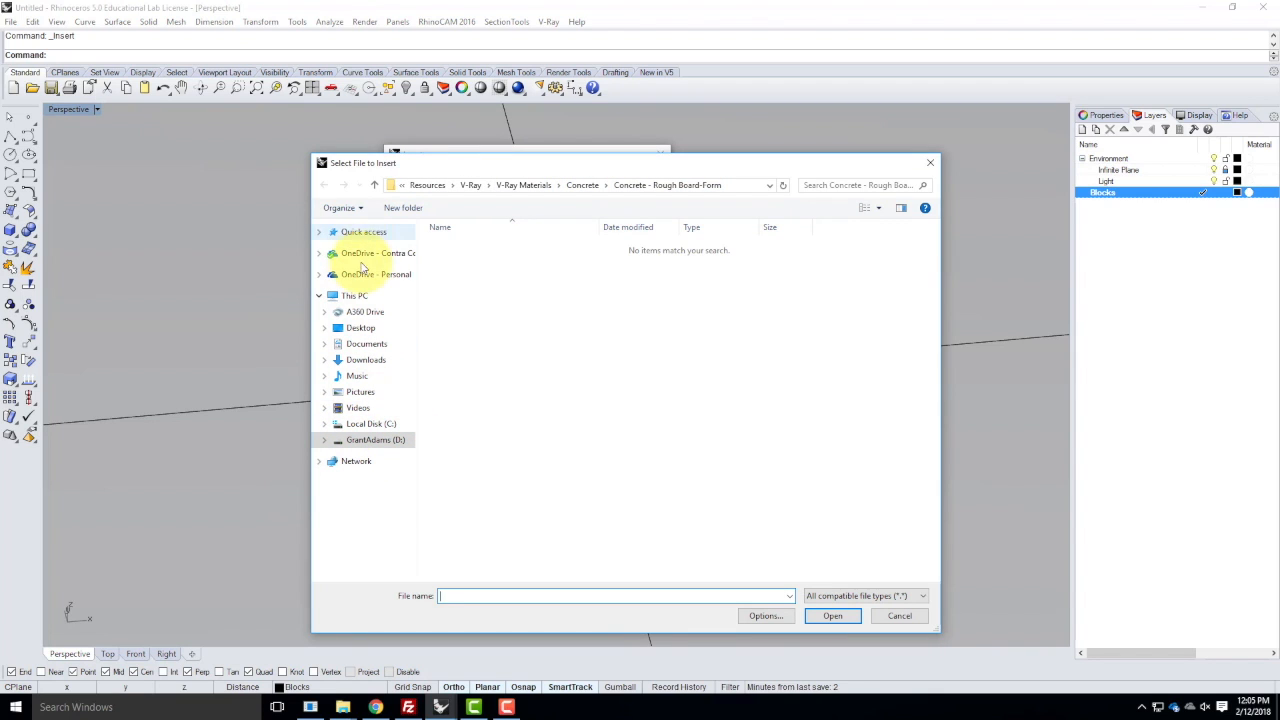
left_click(358, 253)
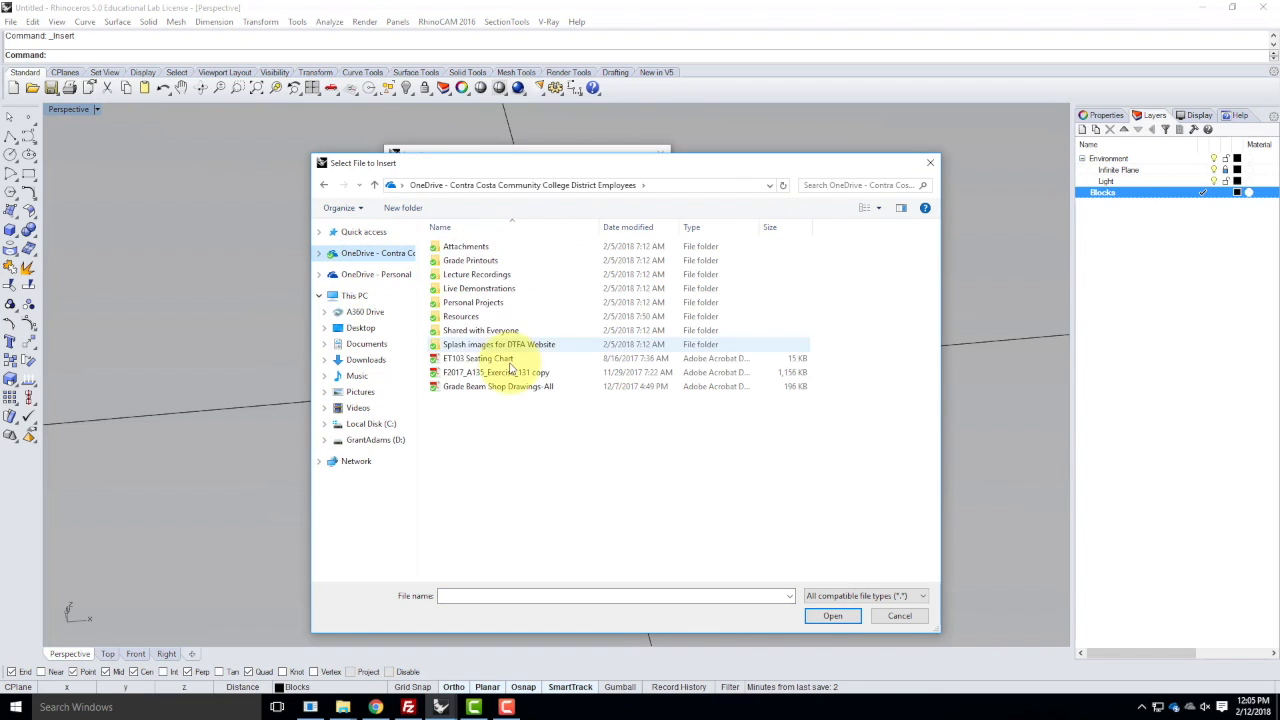
double_click(464, 289)
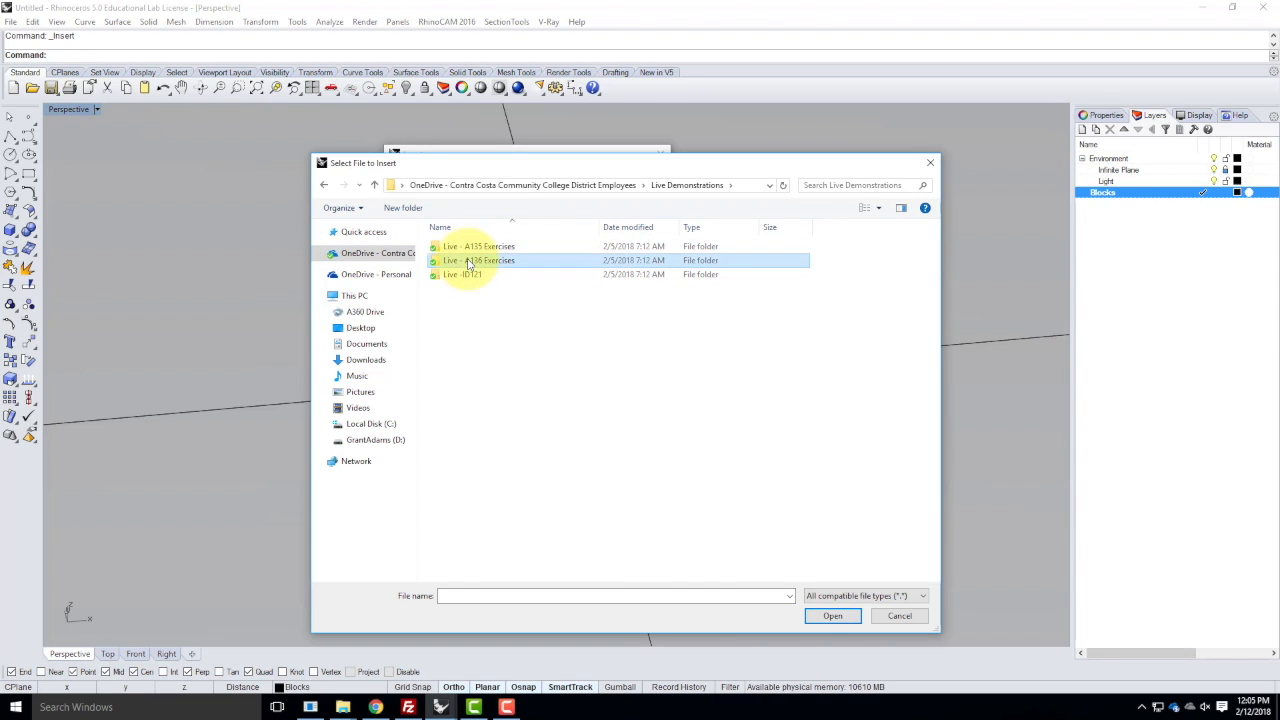
double_click(468, 261)
double_click(472, 338)
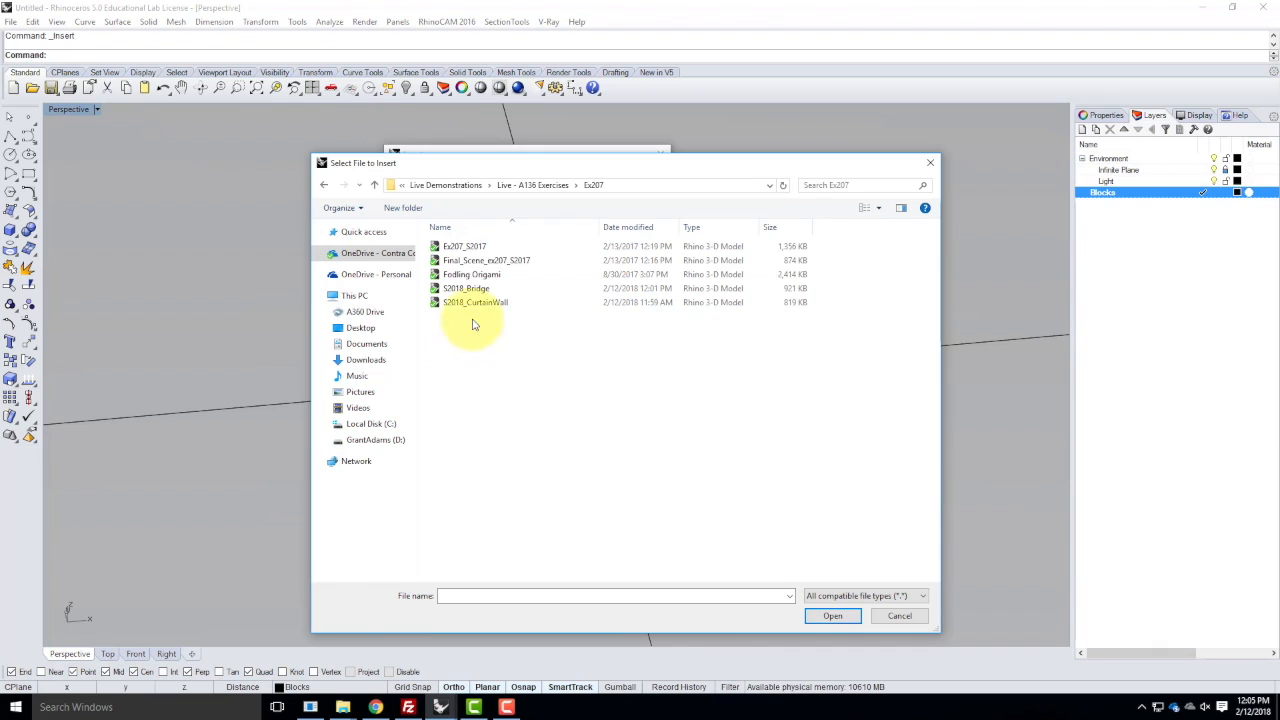
left_click(466, 288)
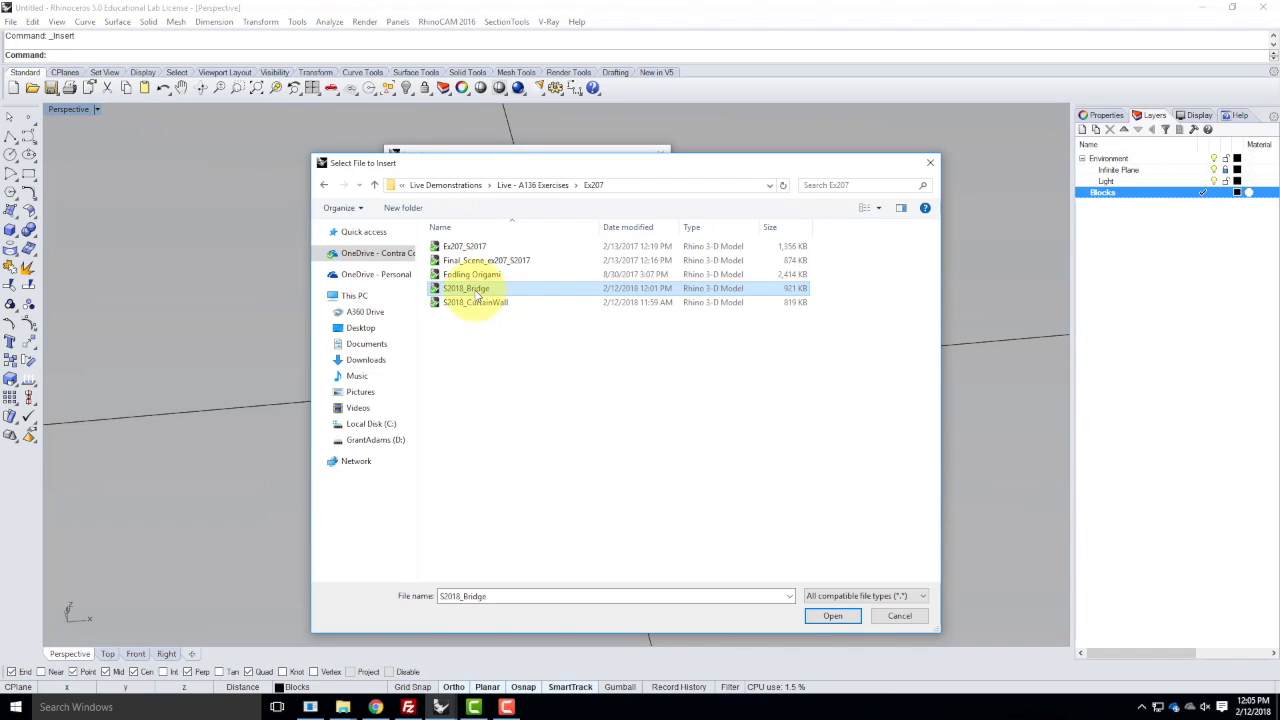
left_click(831, 615)
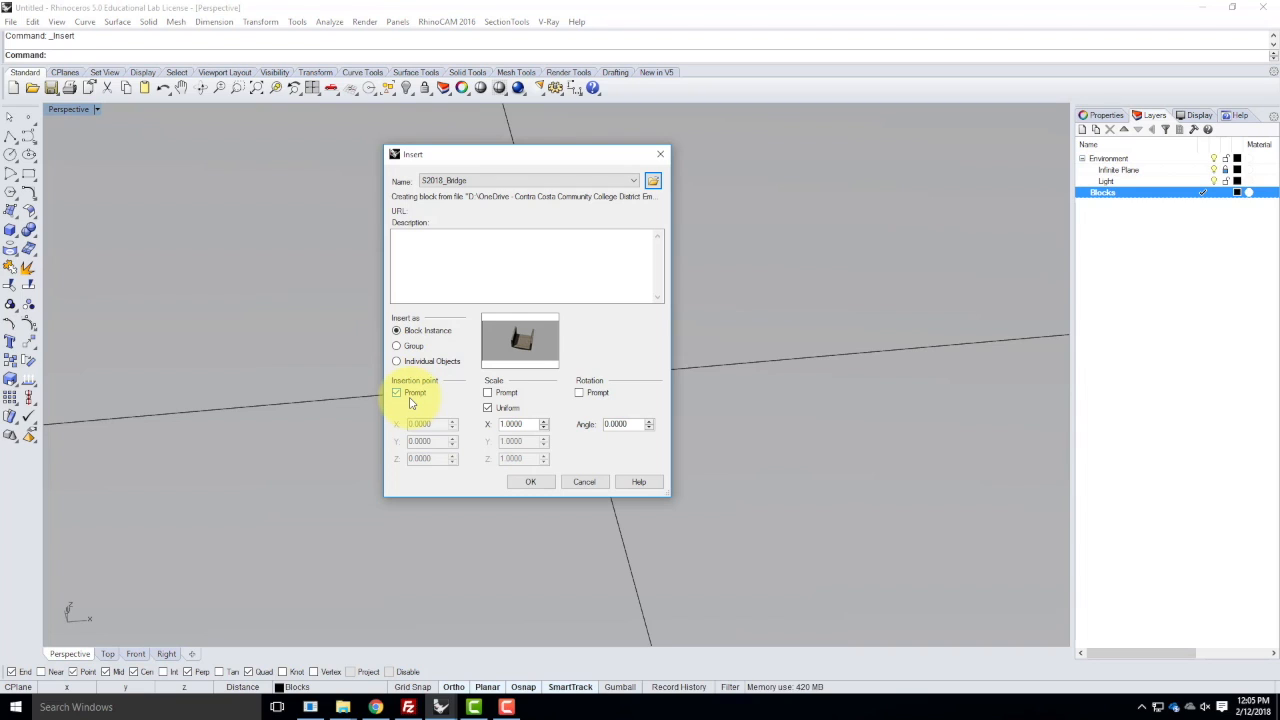
- Insert the bridge as a linked block instance with Reference layer style and uniform scale, placing it on the ground plane near the origin
left_click(494, 411)
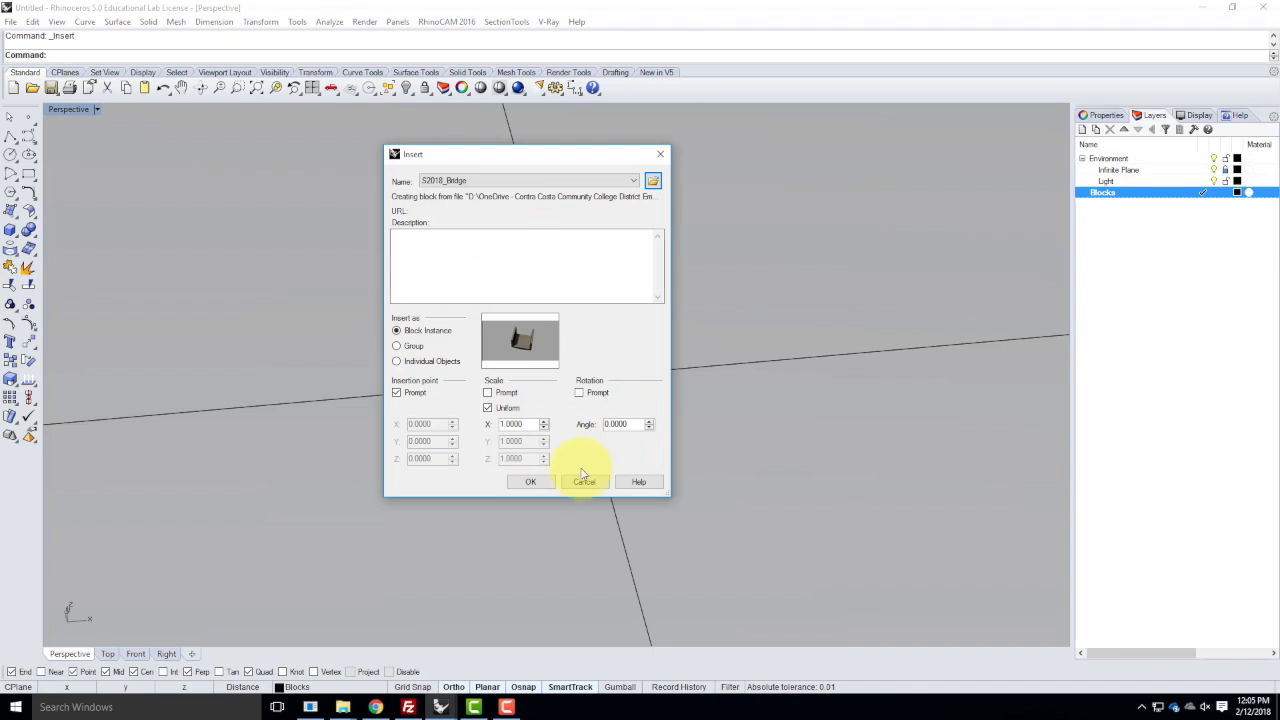
left_click(530, 482)
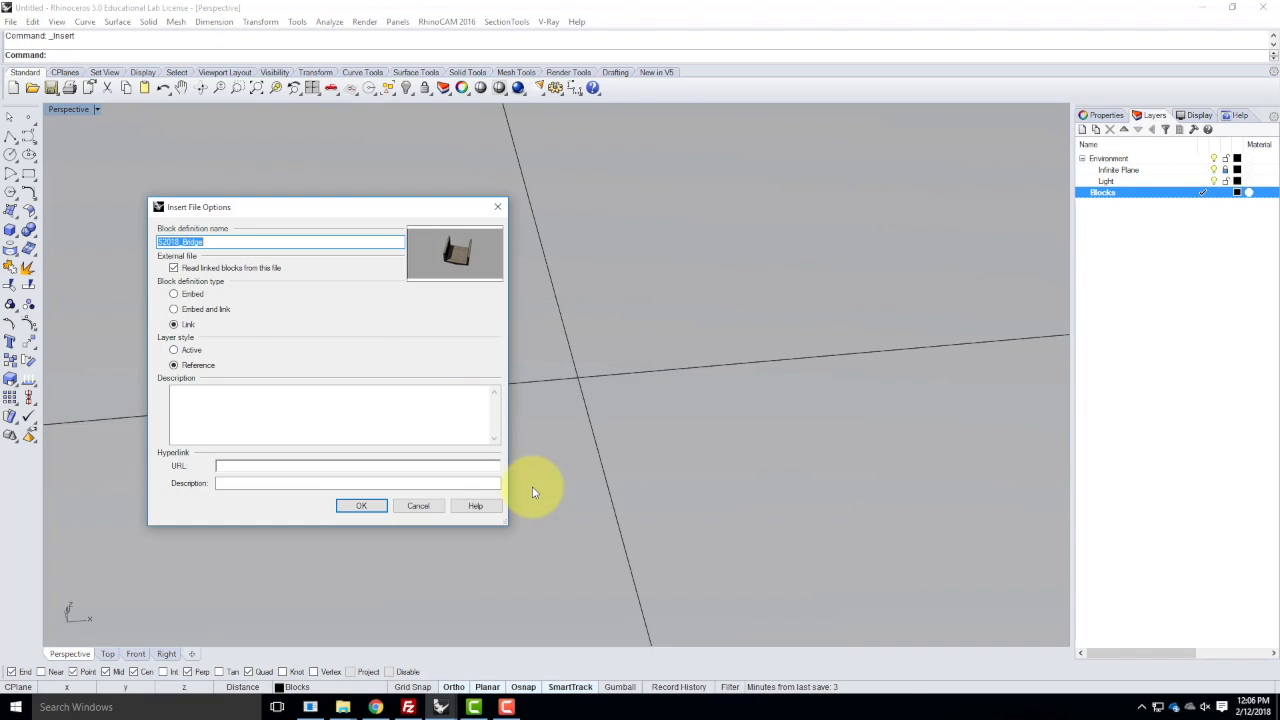
left_click_drag(296, 210, 452, 207)
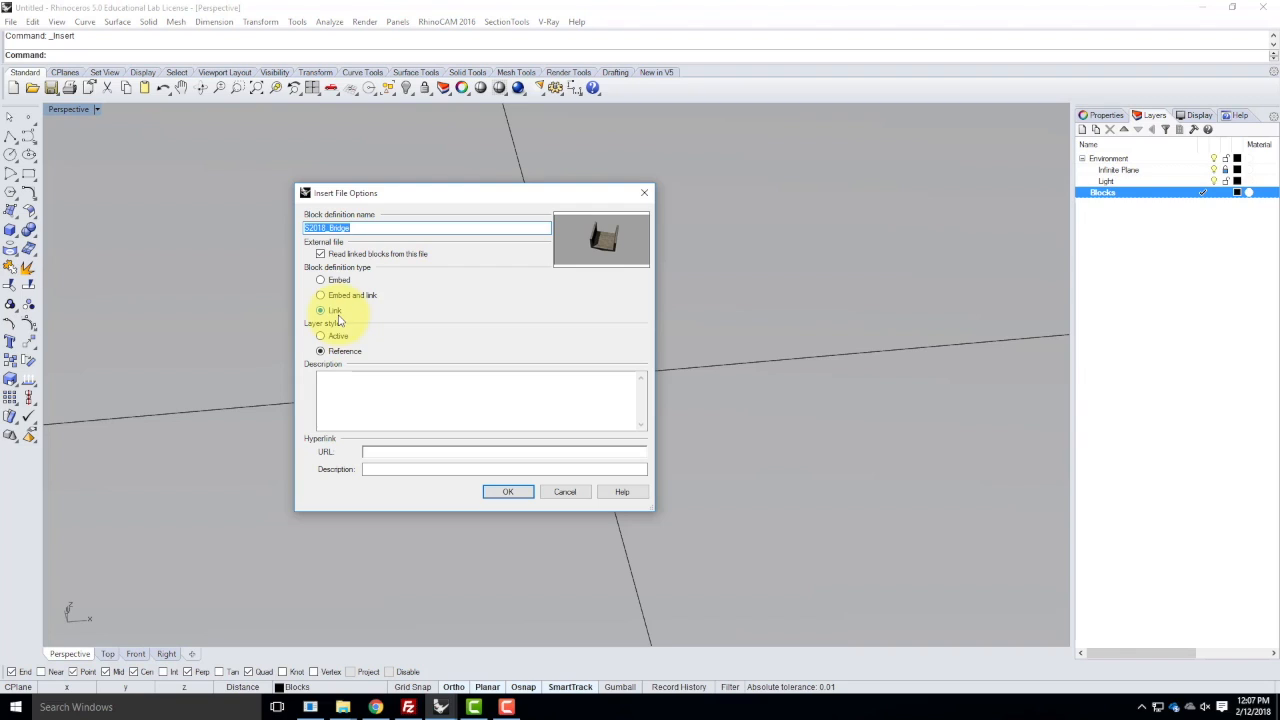
left_click(340, 298)
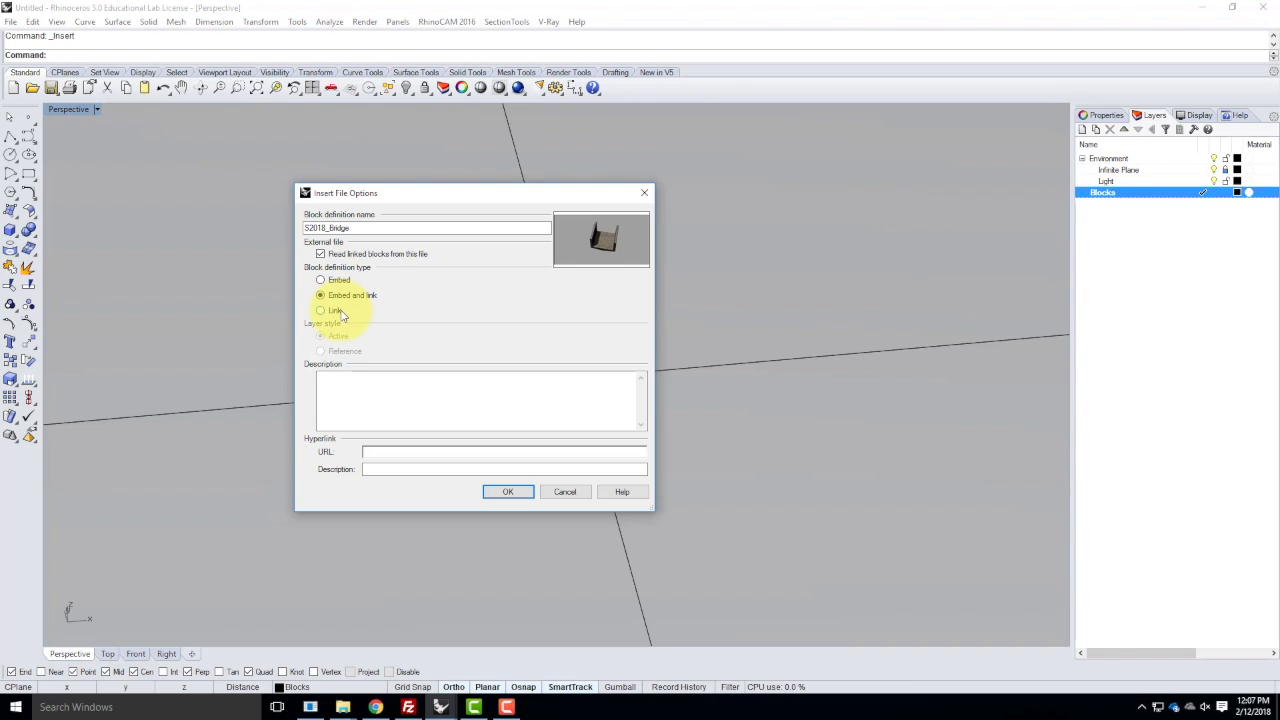
left_click(336, 311)
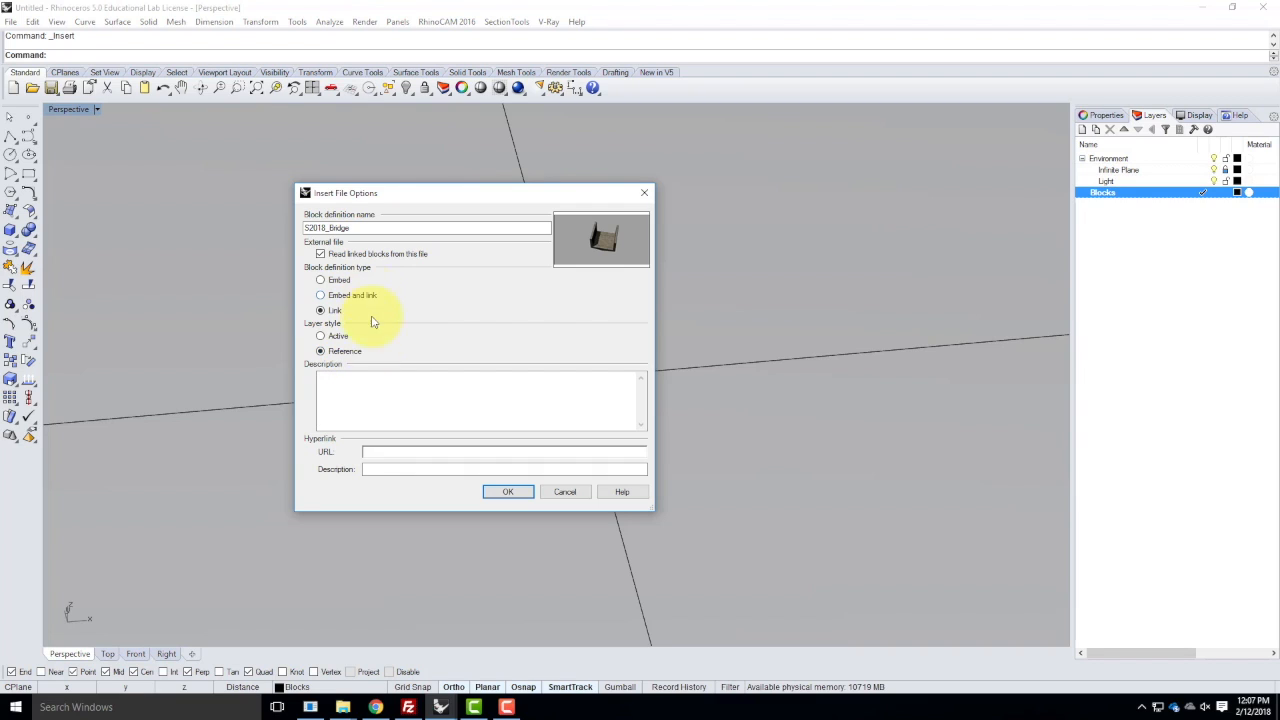
left_click(321, 352)
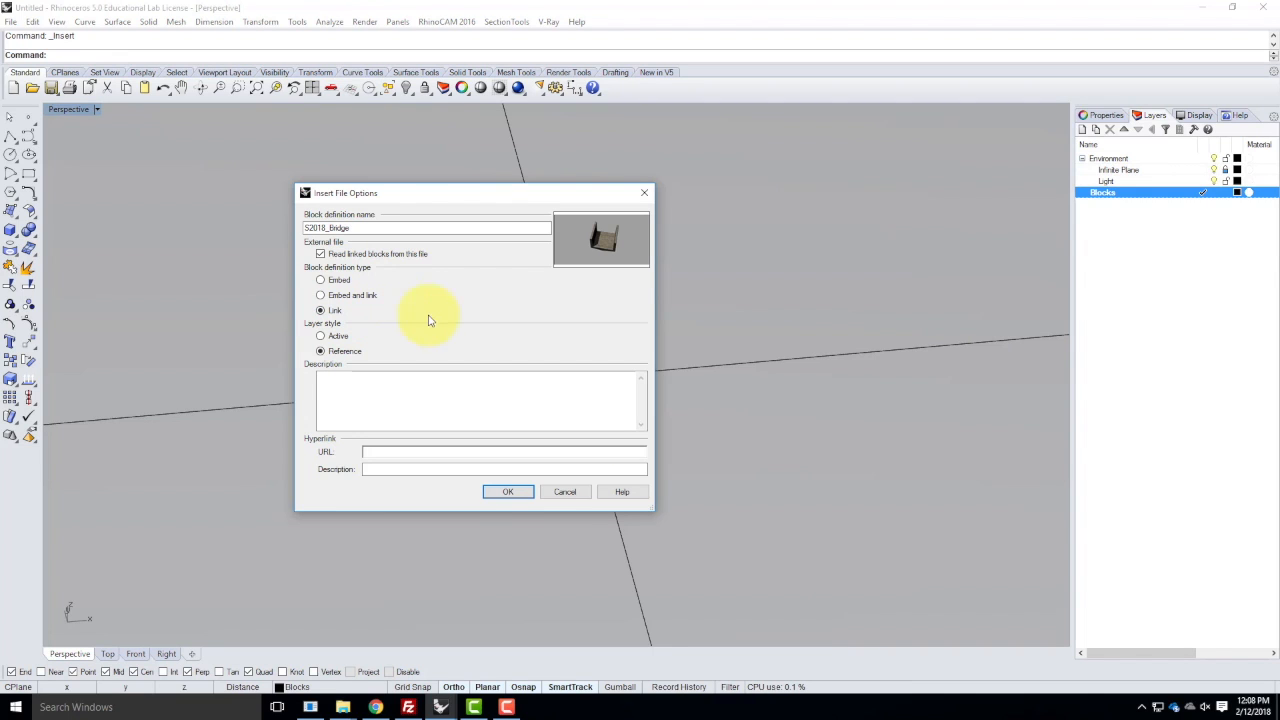
left_click(510, 492)
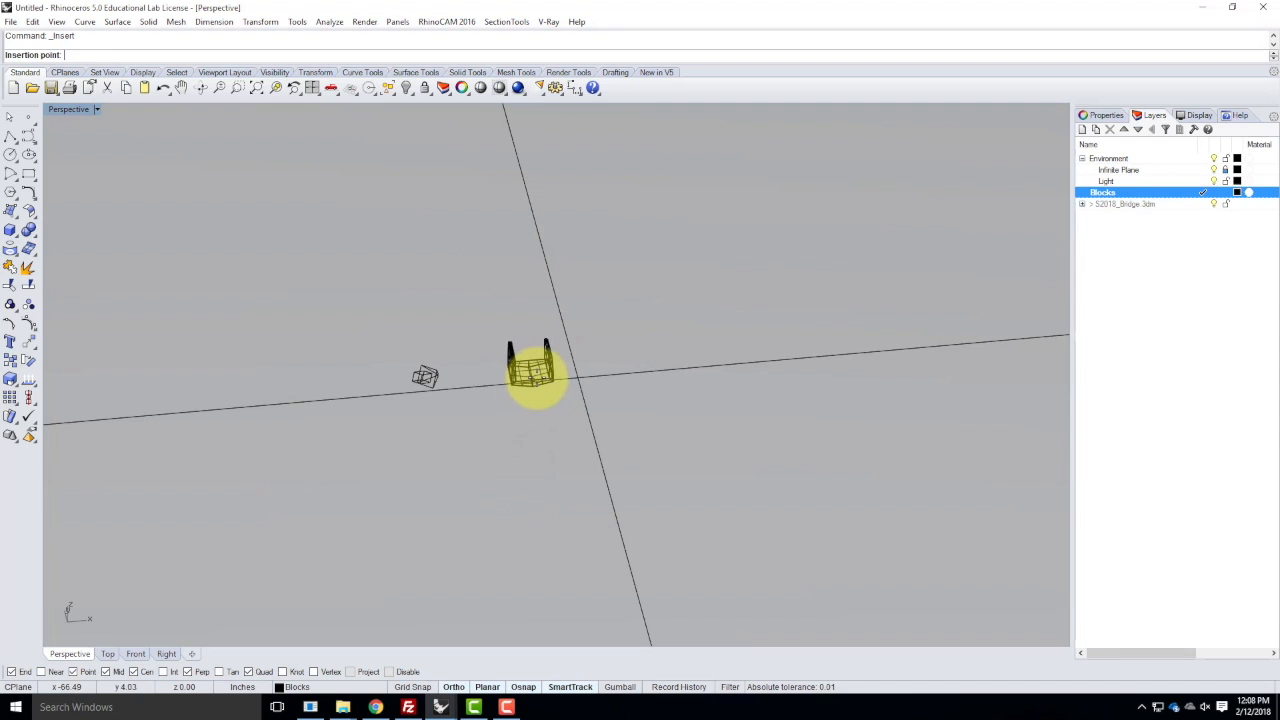
left_click(560, 374)
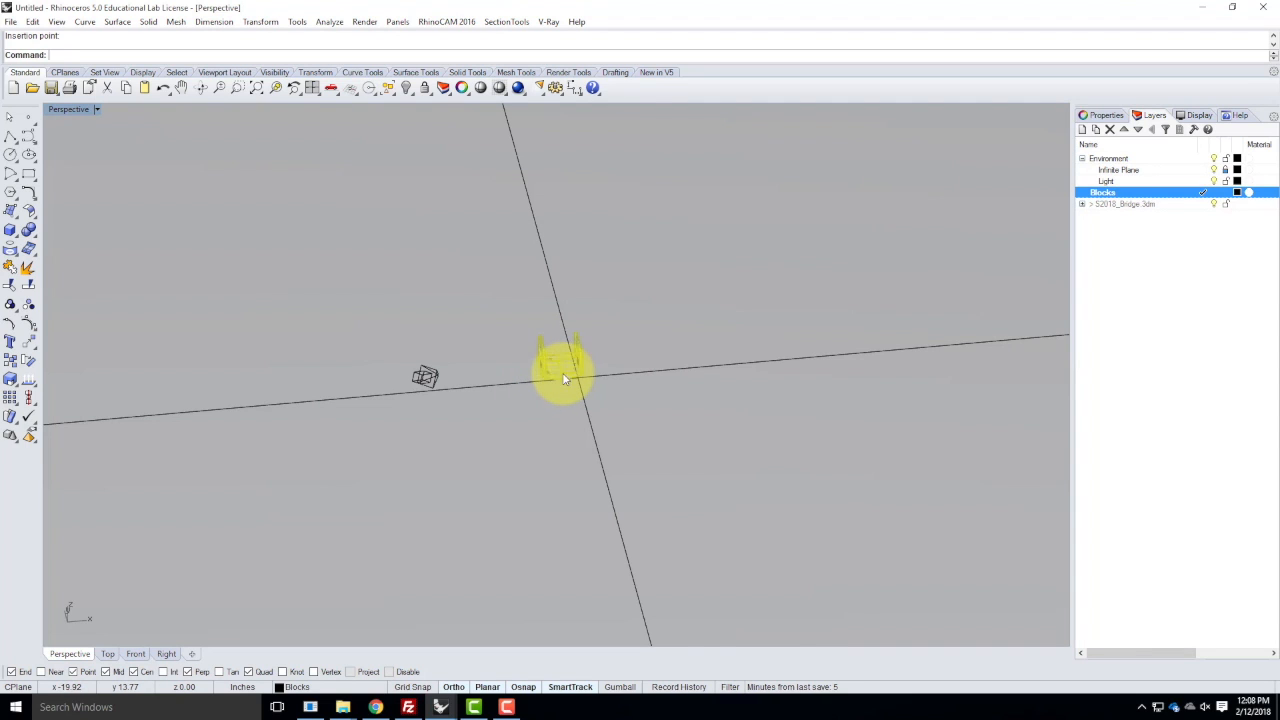
- Move the bridge block vertically upward by 10' above the ground plane
mouse_move(762, 420)
right_mouse_down()
mouse_move(629, 400)
mouse_move(580, 377)
mouse_move(589, 268)
right_mouse_up()
type("Movw")
key("Return")
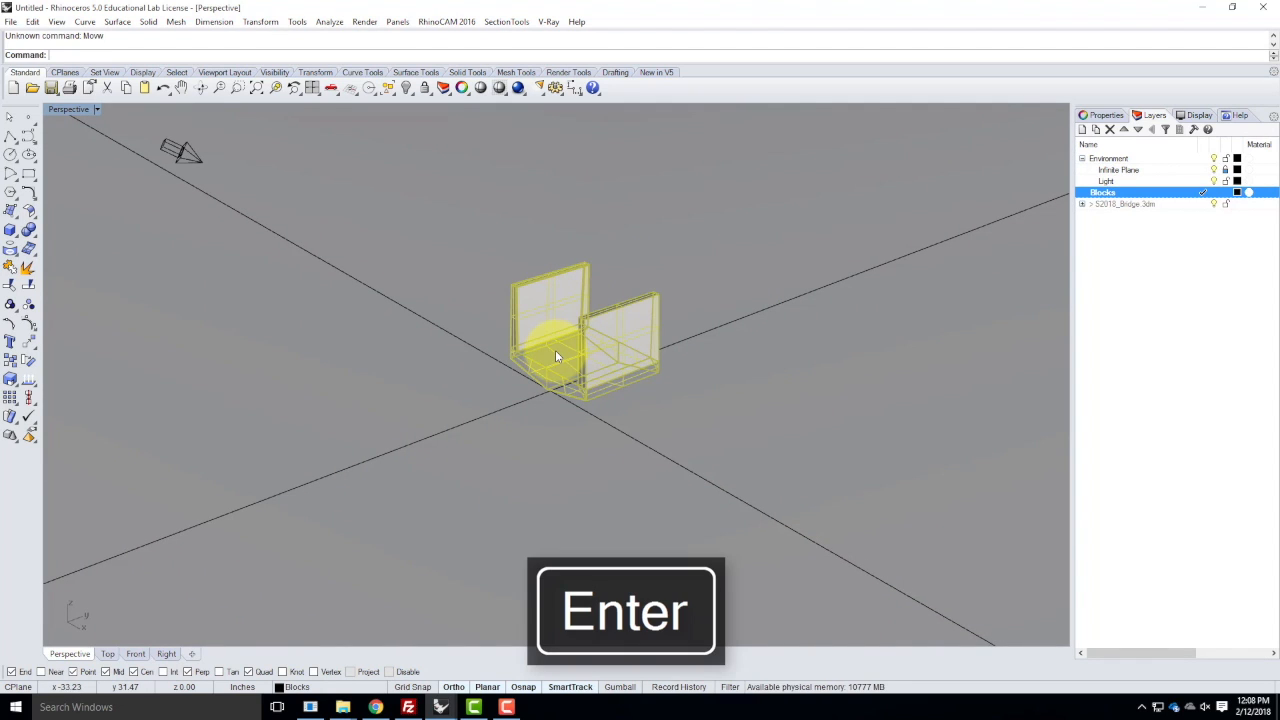
type("Move")
key("Return")
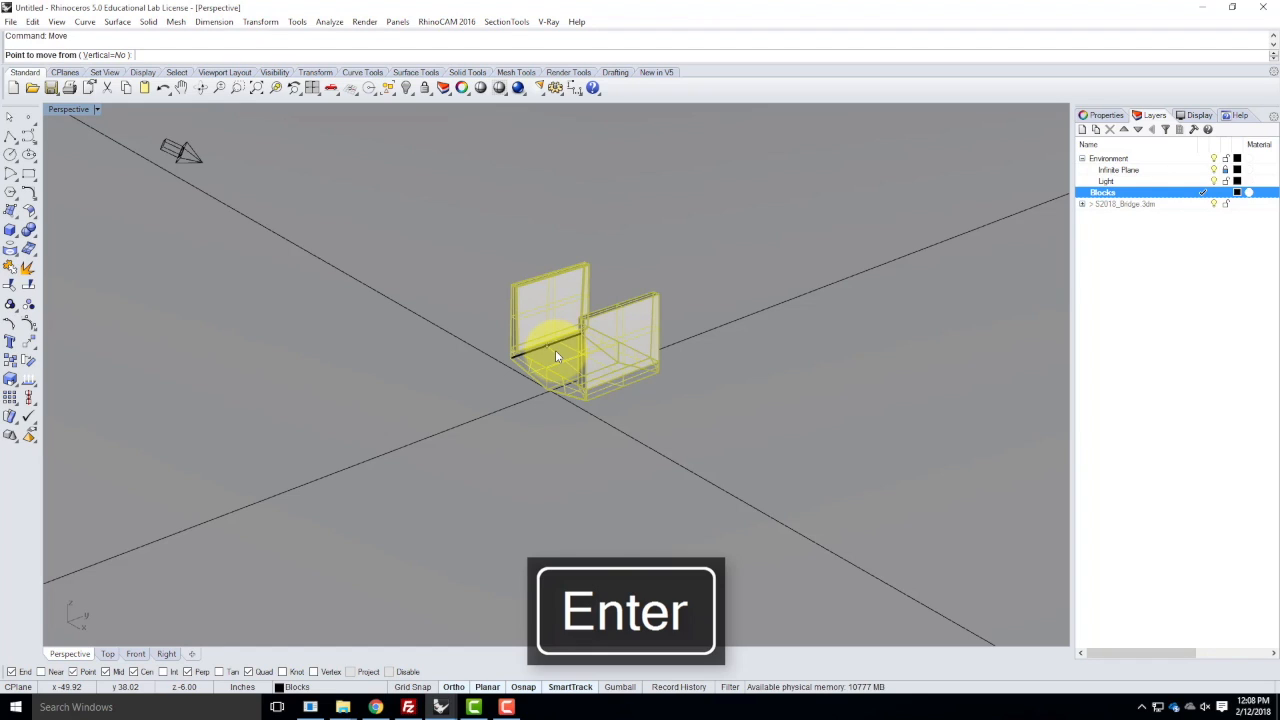
type("v")
key("Return")
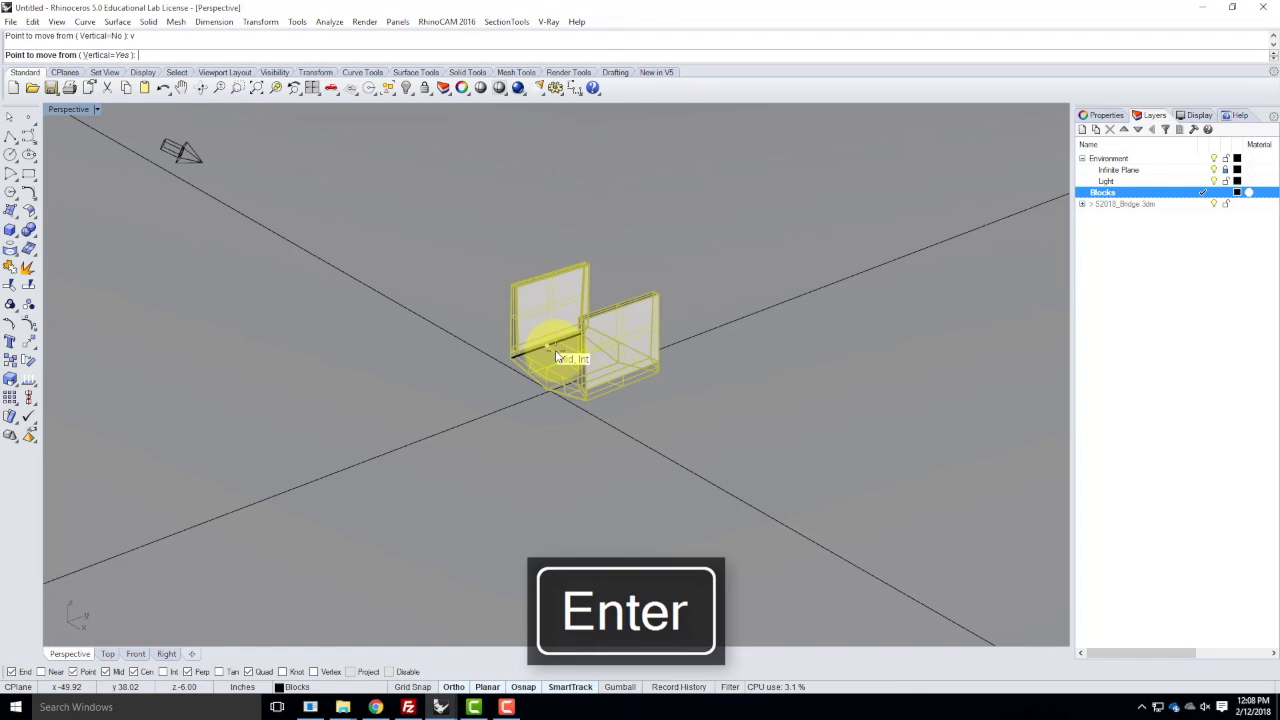
left_click(549, 366)
type("10'")
key("Return")
scroll(494, 377, "down", 3)
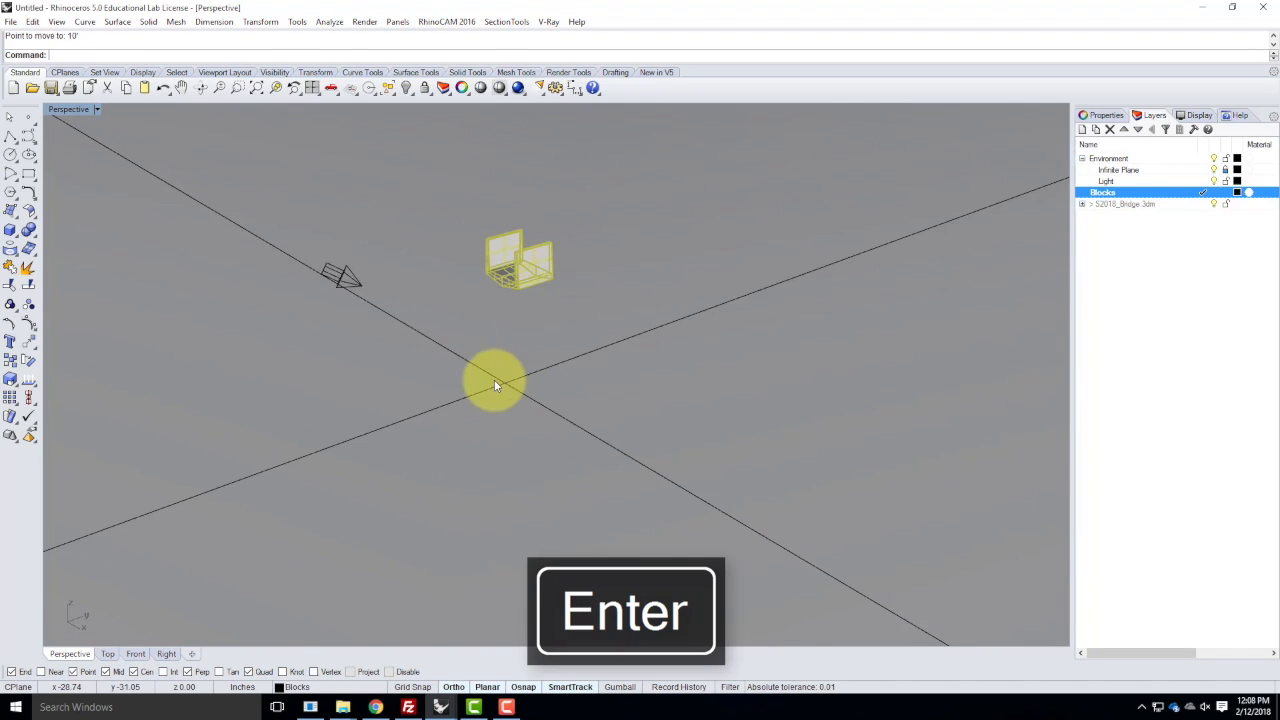
left_click(511, 343)
- Select the bridge block and expand the S2018_Bridge.3dm reference layers to examine its sublayers and material
scroll(480, 243, "up", 5)
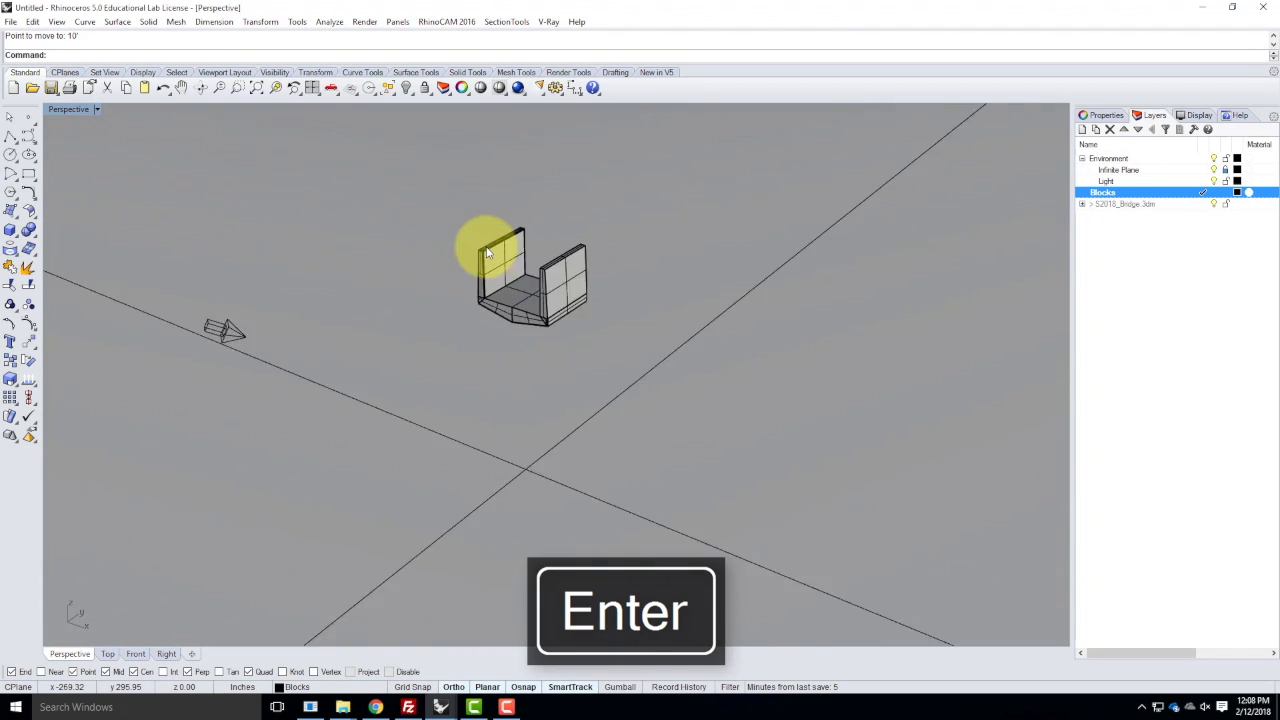
left_click(564, 324)
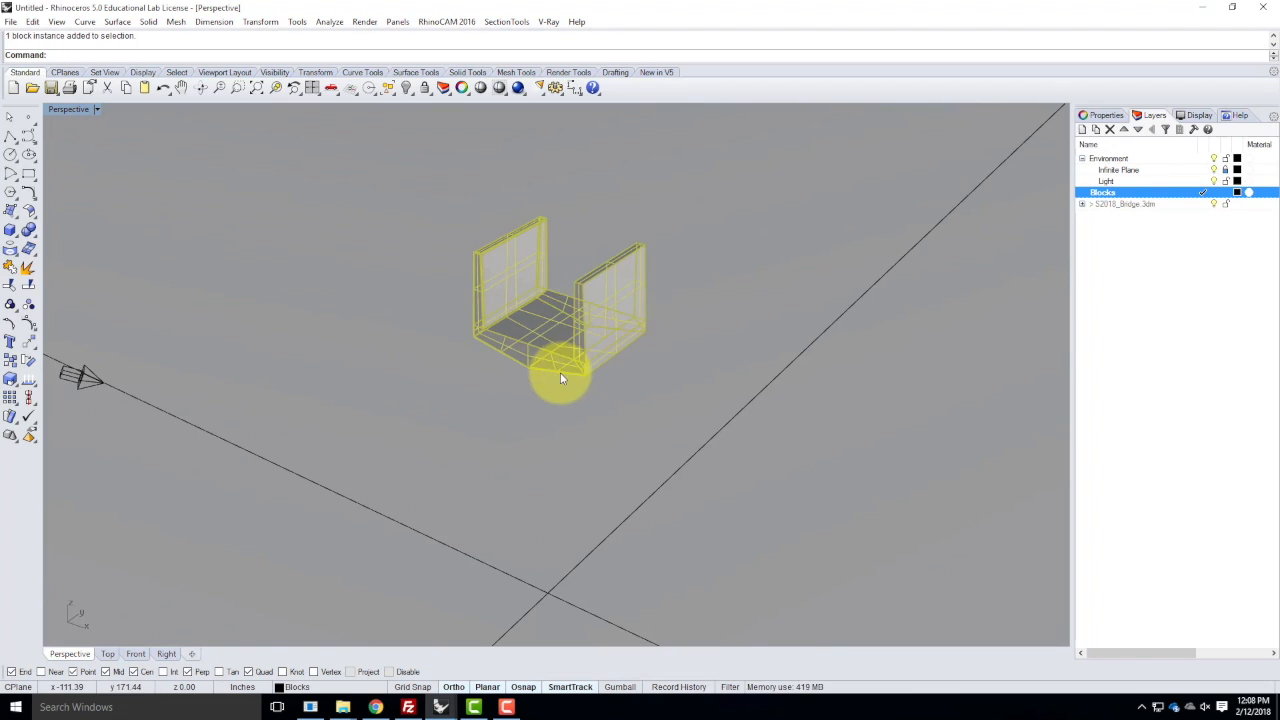
scroll(542, 314, "up", 2)
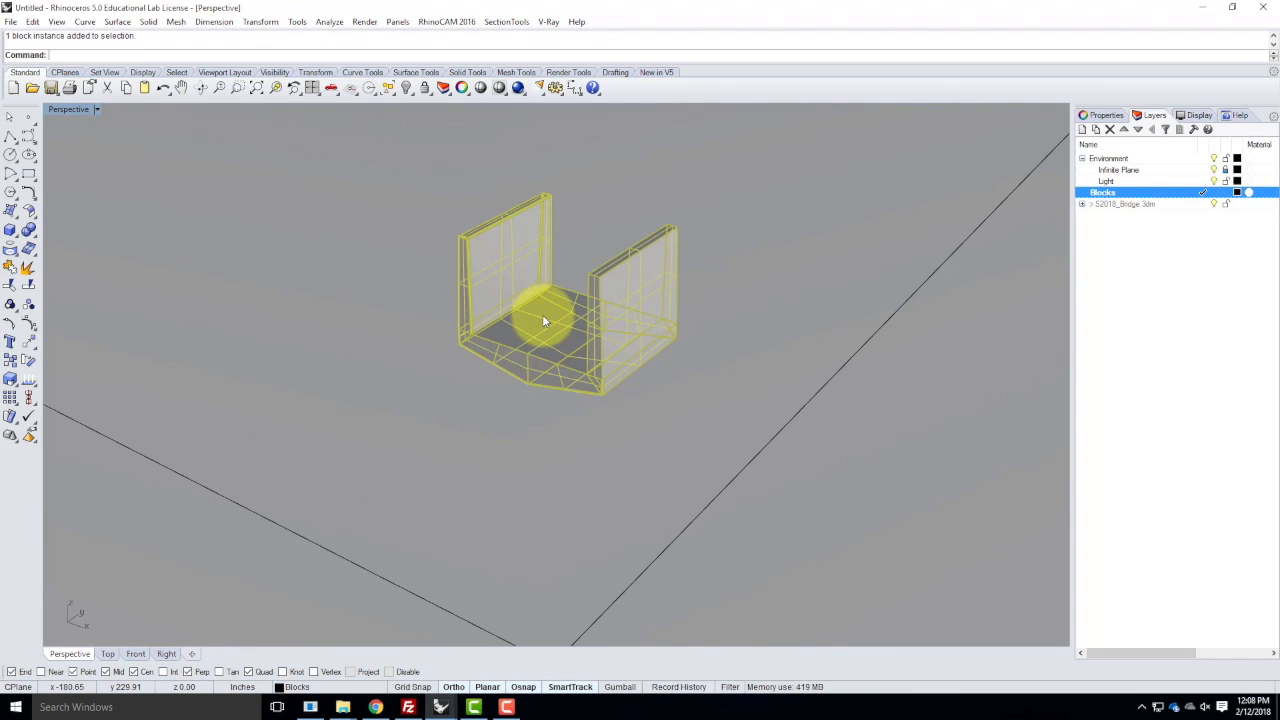
left_click(1108, 209)
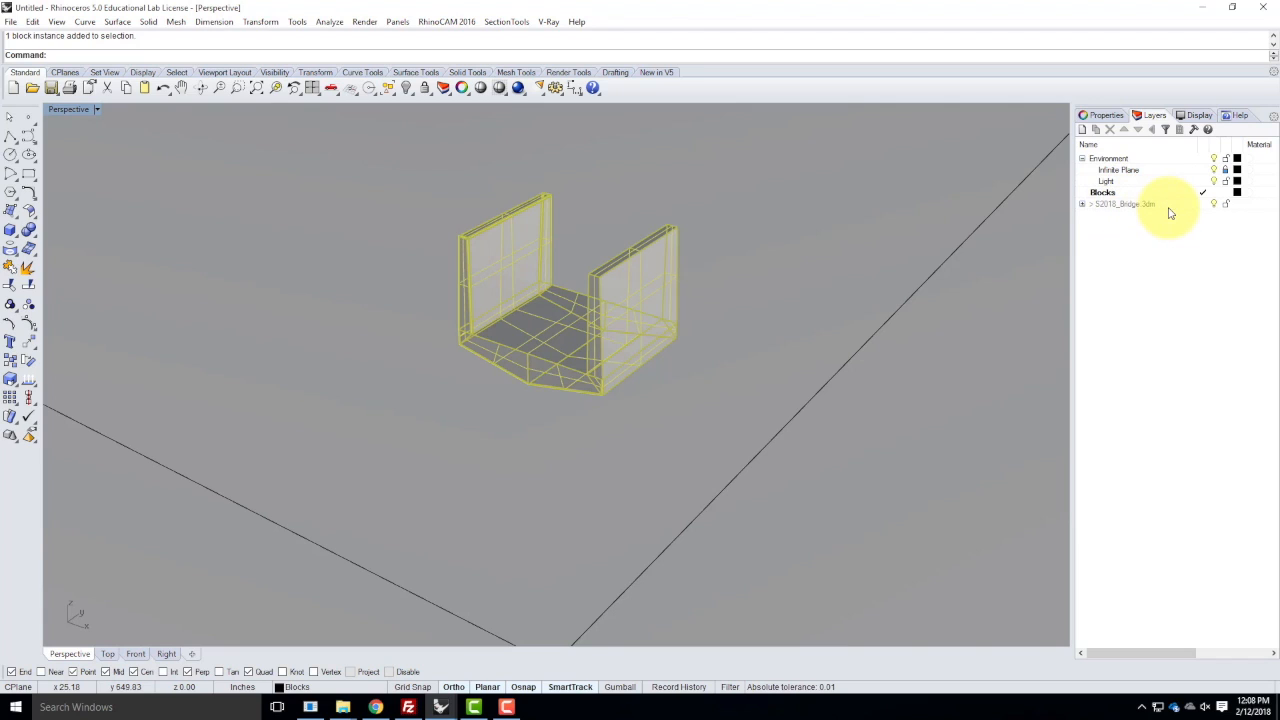
left_click(1083, 205)
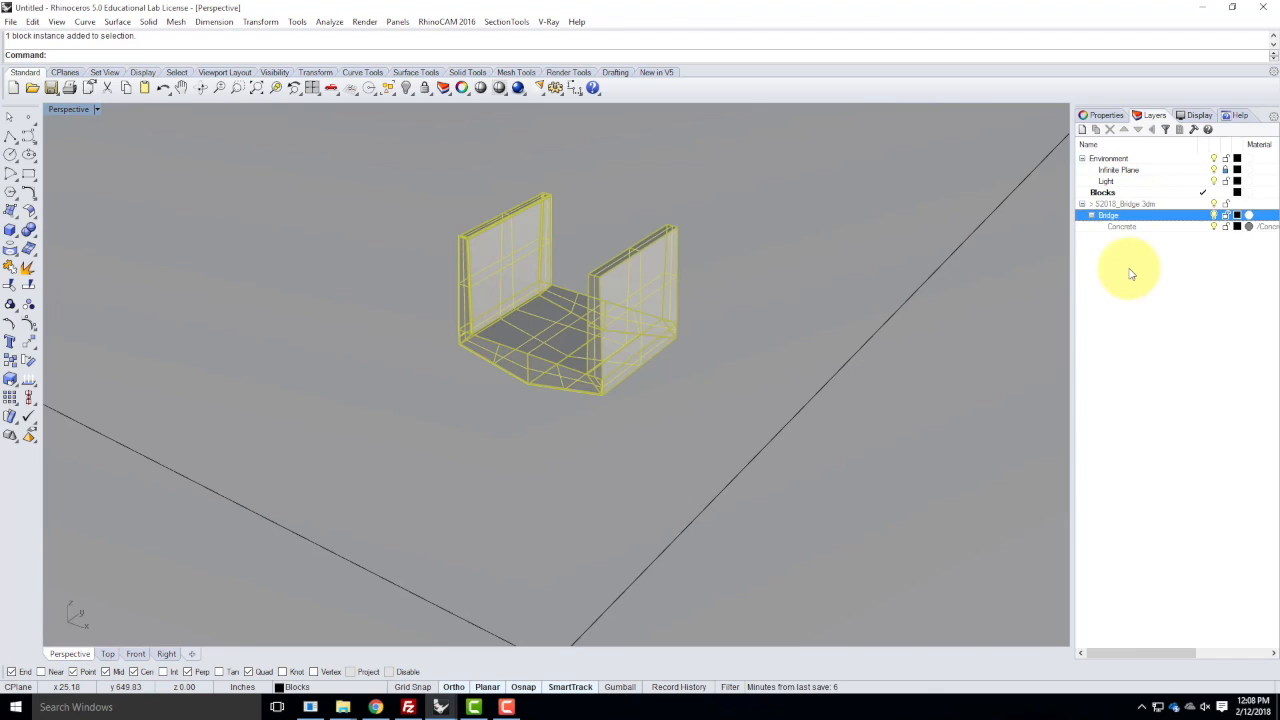
- Check the Concrete sublayer of the S2018_Bridge.3dm reference layers, then collapse the layer group
left_click(1128, 228)
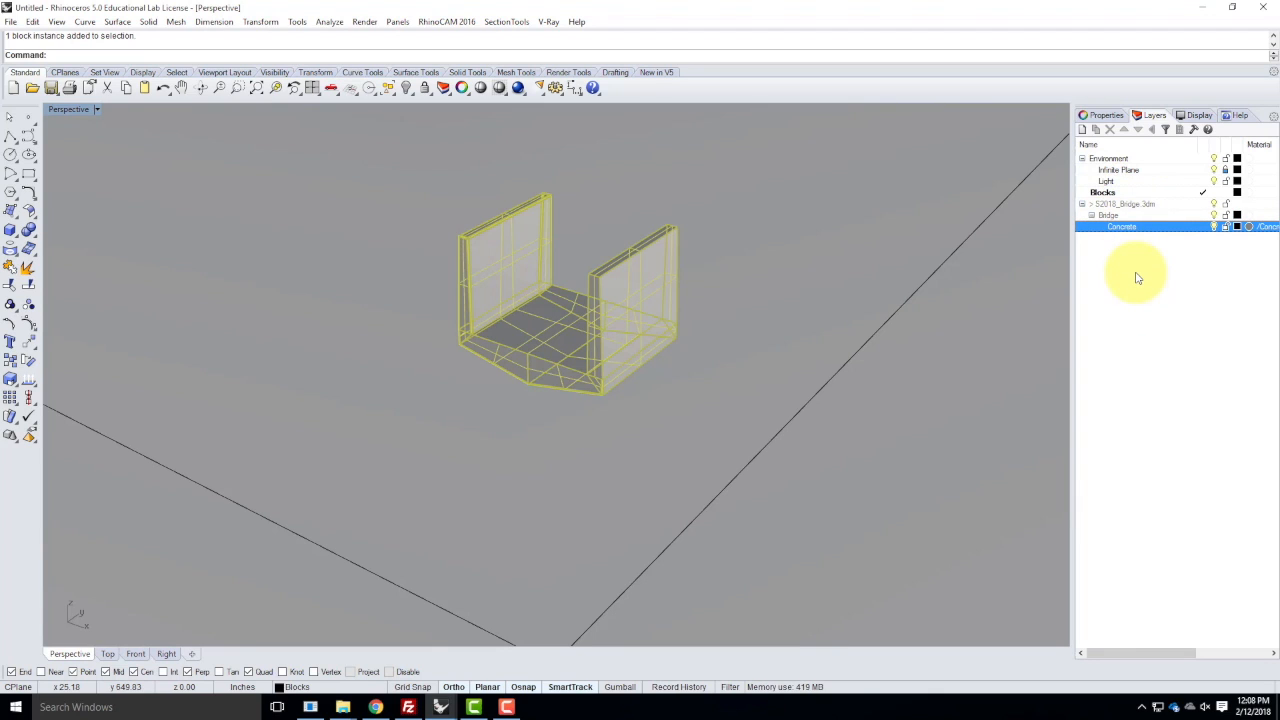
left_click(1083, 205)
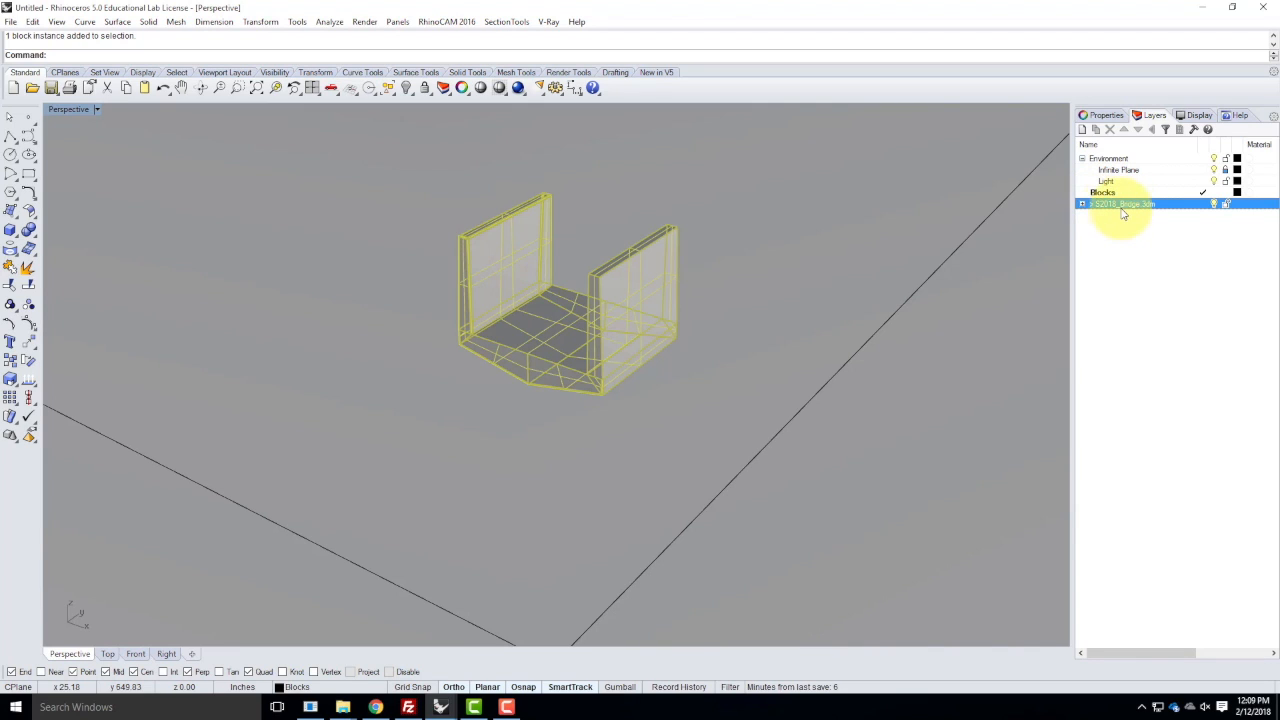
left_click(1119, 214)
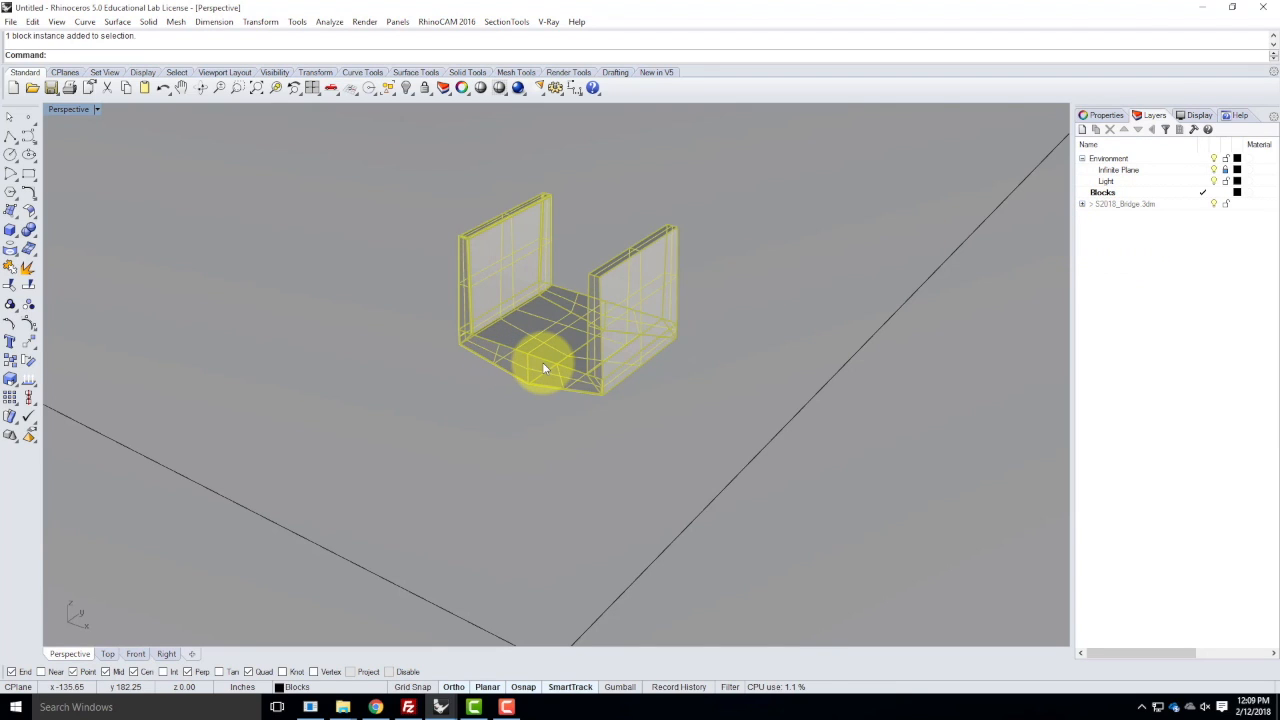
- Start copying the bridge block from the point at its floor's near edge, placing the first copies end to end
type("copy")
key("Return")
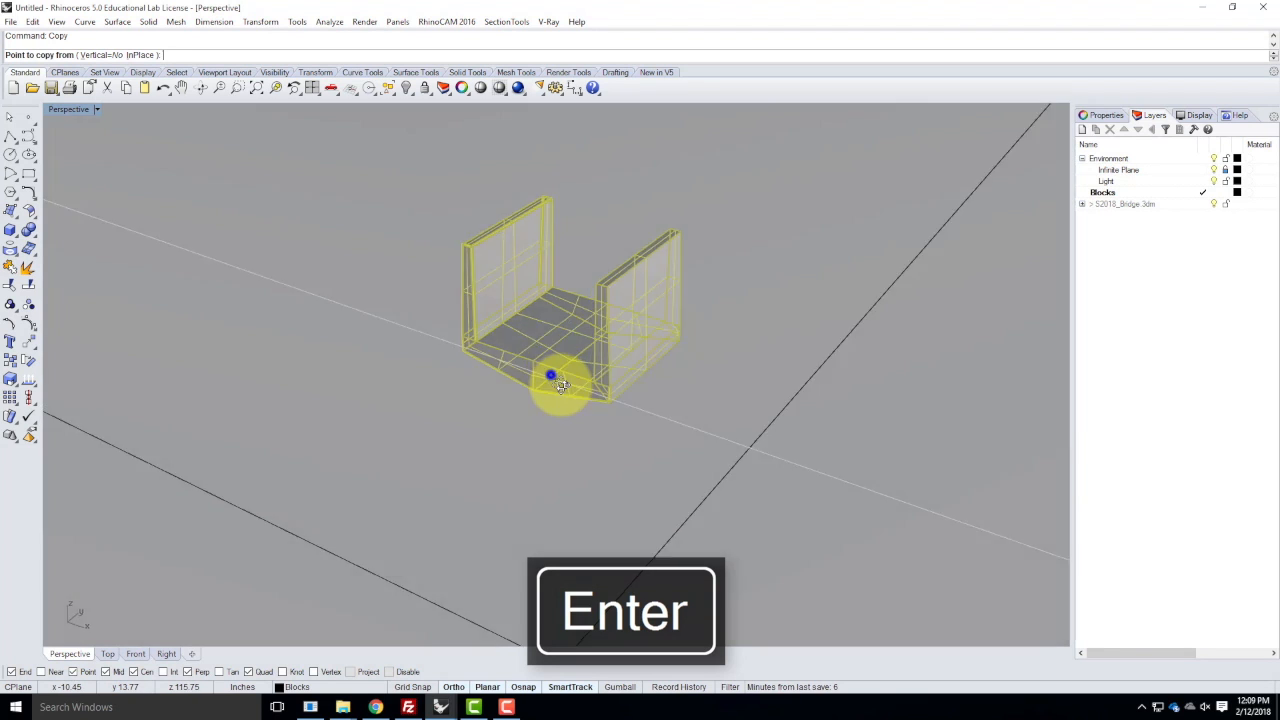
scroll(515, 390, "up", 5)
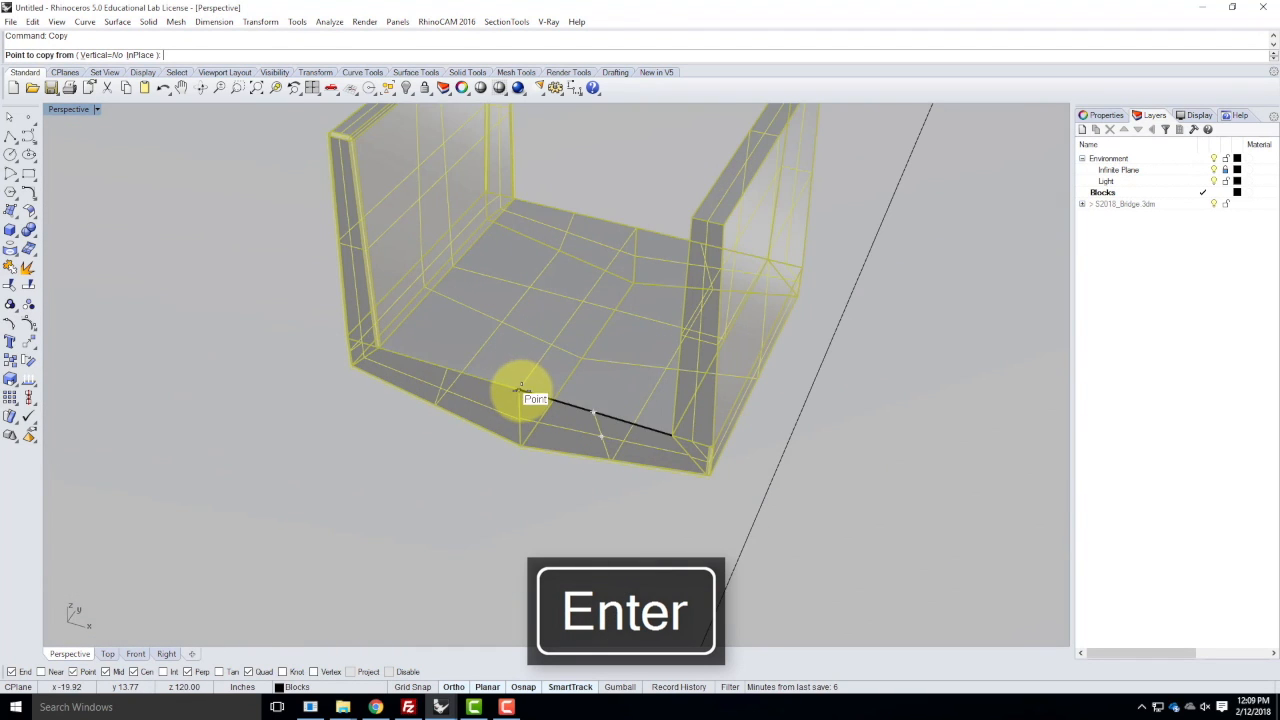
left_click(518, 389)
left_click(637, 225)
scroll(543, 366, "up", 3)
scroll(657, 186, "down", 5)
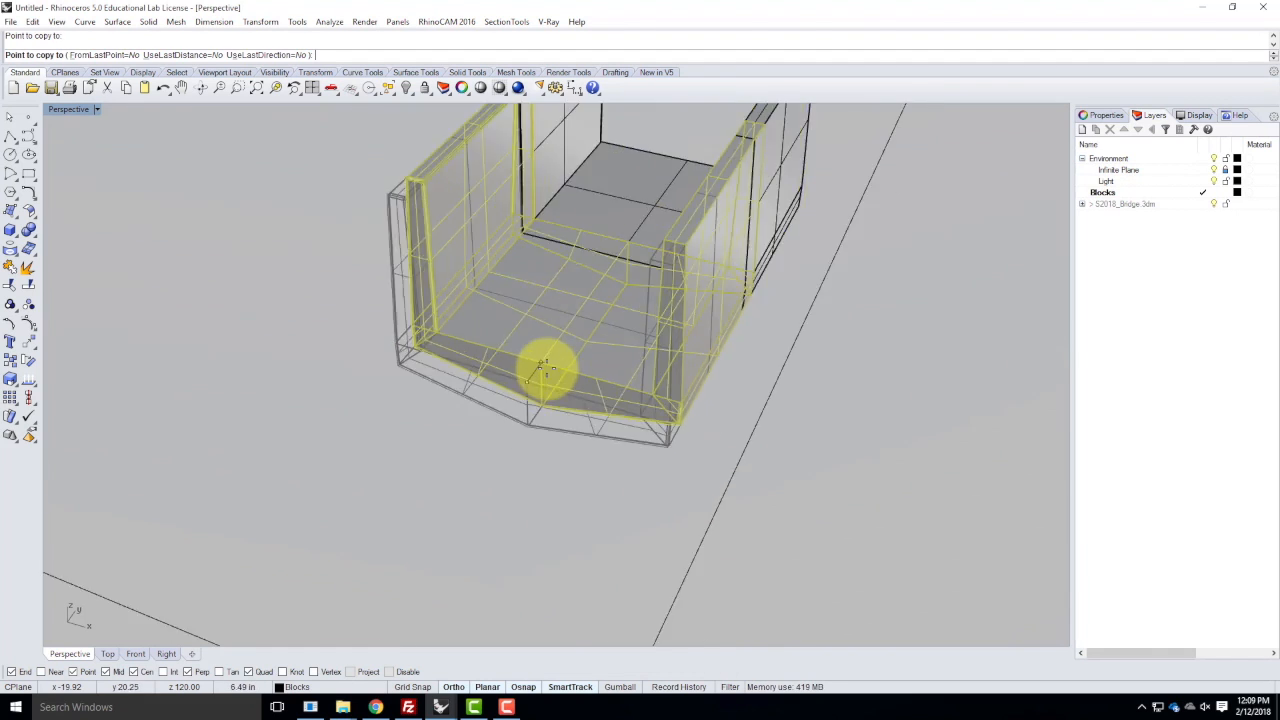
scroll(614, 271, "up", 4)
left_click(614, 290)
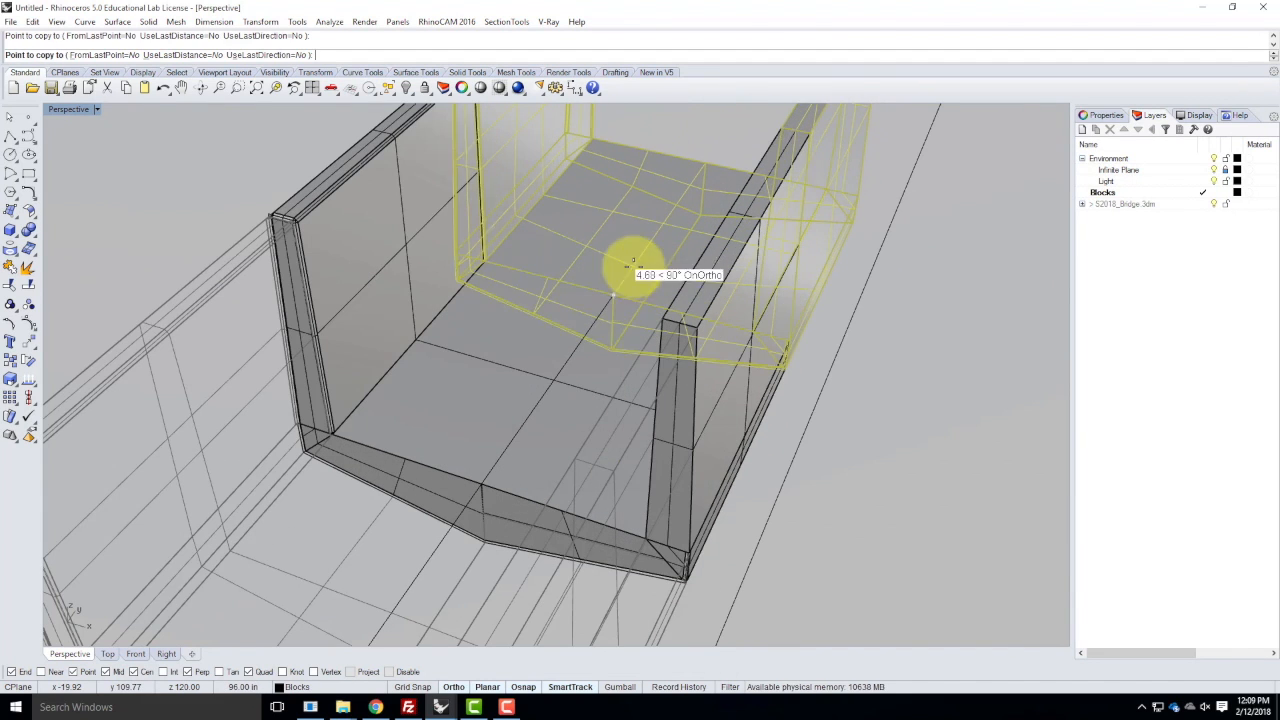
- Continue adding bridge copies end to end into one long straight bridge, finish the copying and clear the selection
scroll(497, 415, "down", 5)
scroll(580, 294, "up", 5)
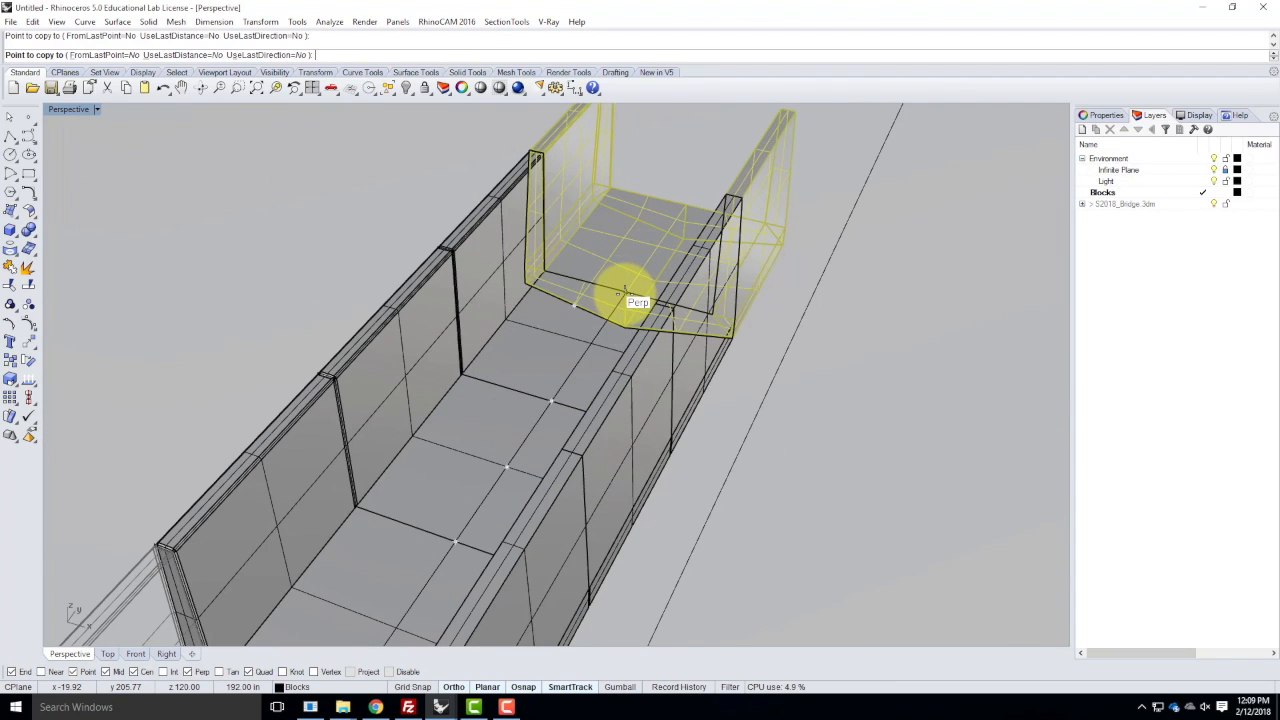
scroll(600, 260, "down", 5)
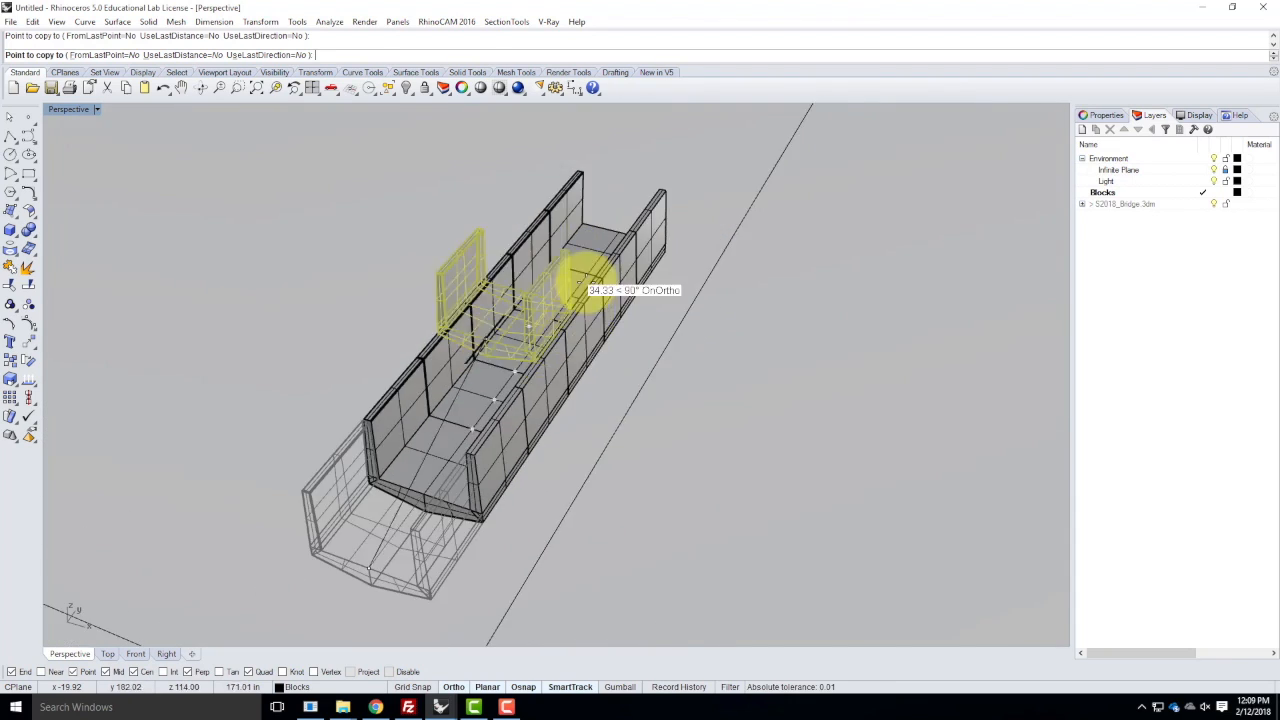
scroll(580, 265, "up", 5)
scroll(595, 280, "down", 3)
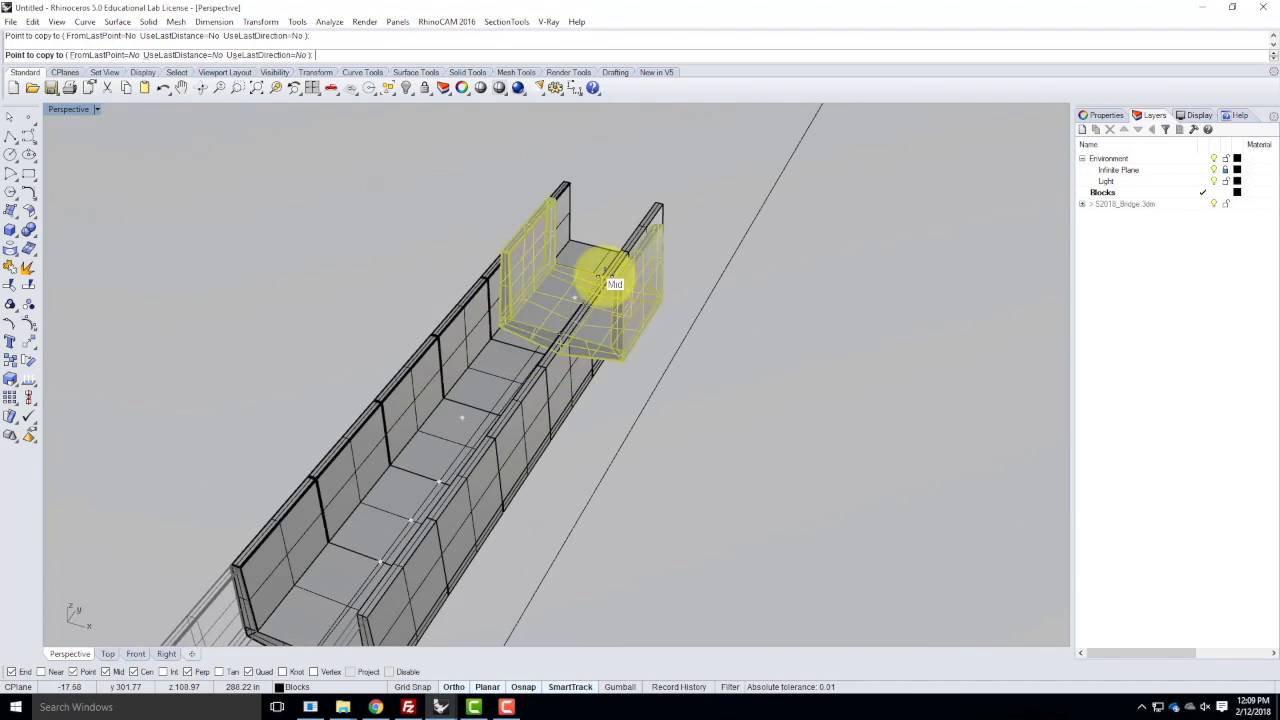
scroll(603, 298, "up", 3)
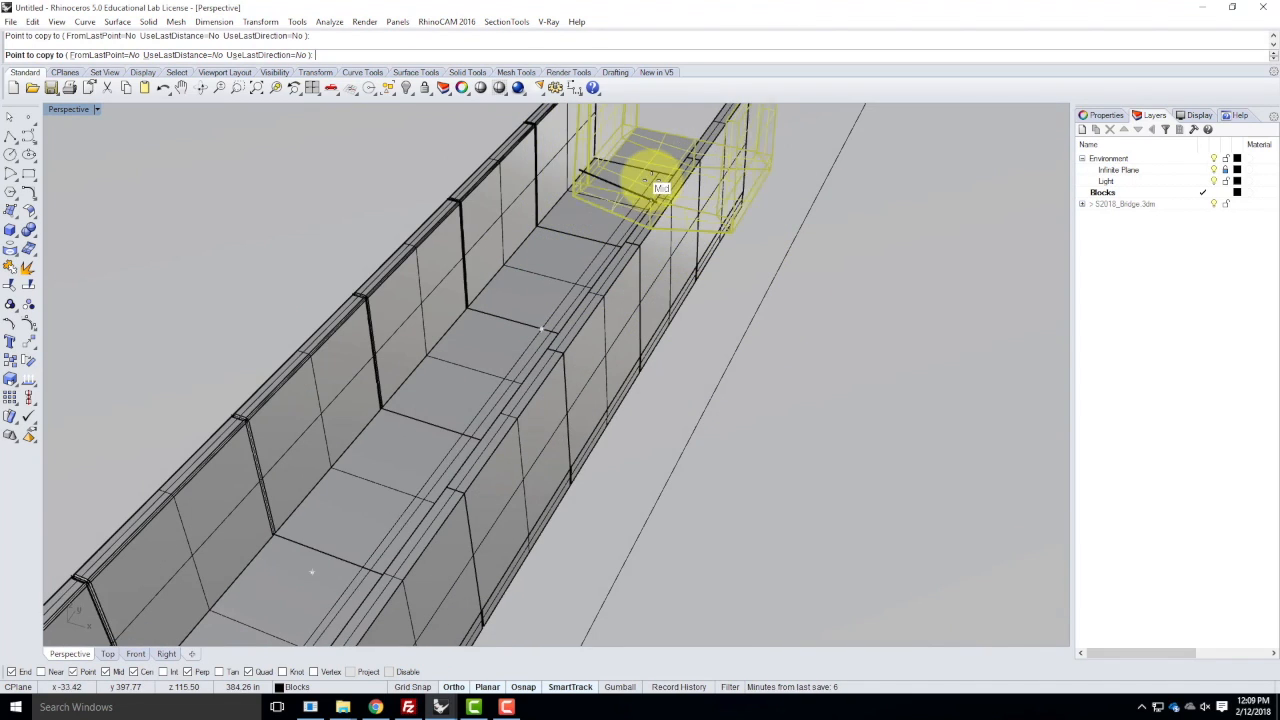
left_click(707, 210)
key("Return")
scroll(486, 243, "down", 8)
right_click_drag(590, 405, 543, 389)
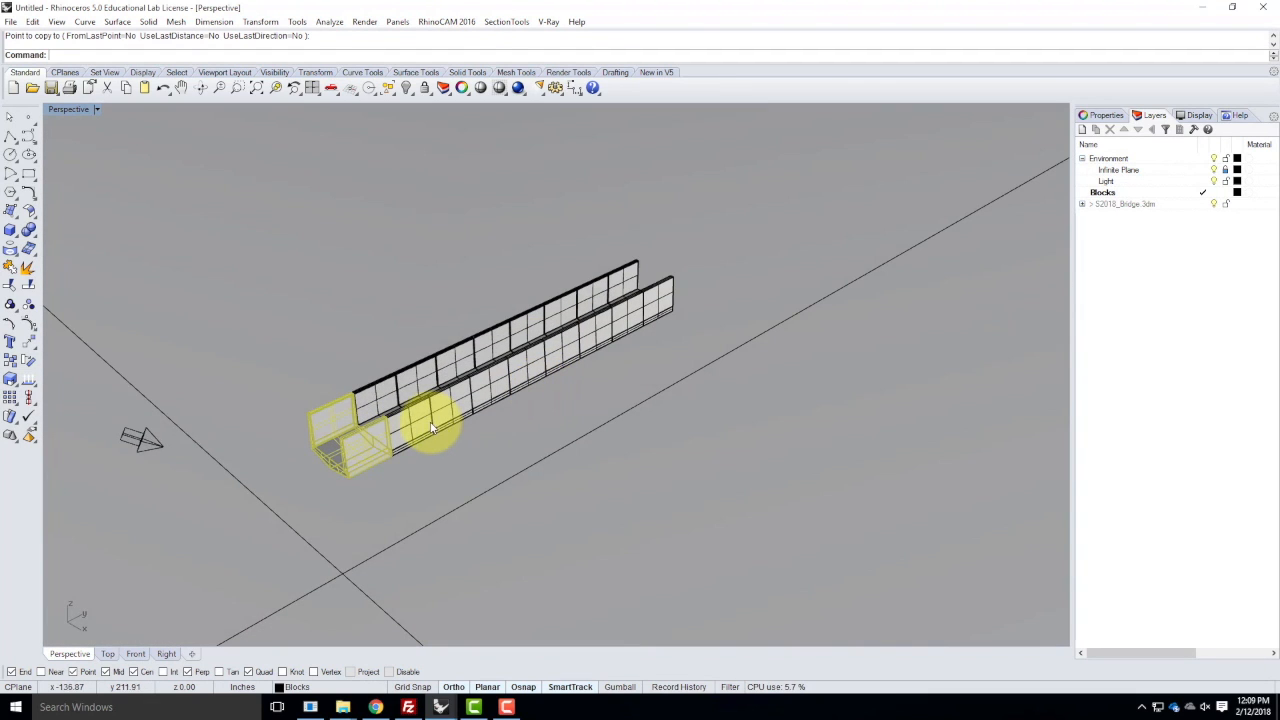
left_click(409, 332)
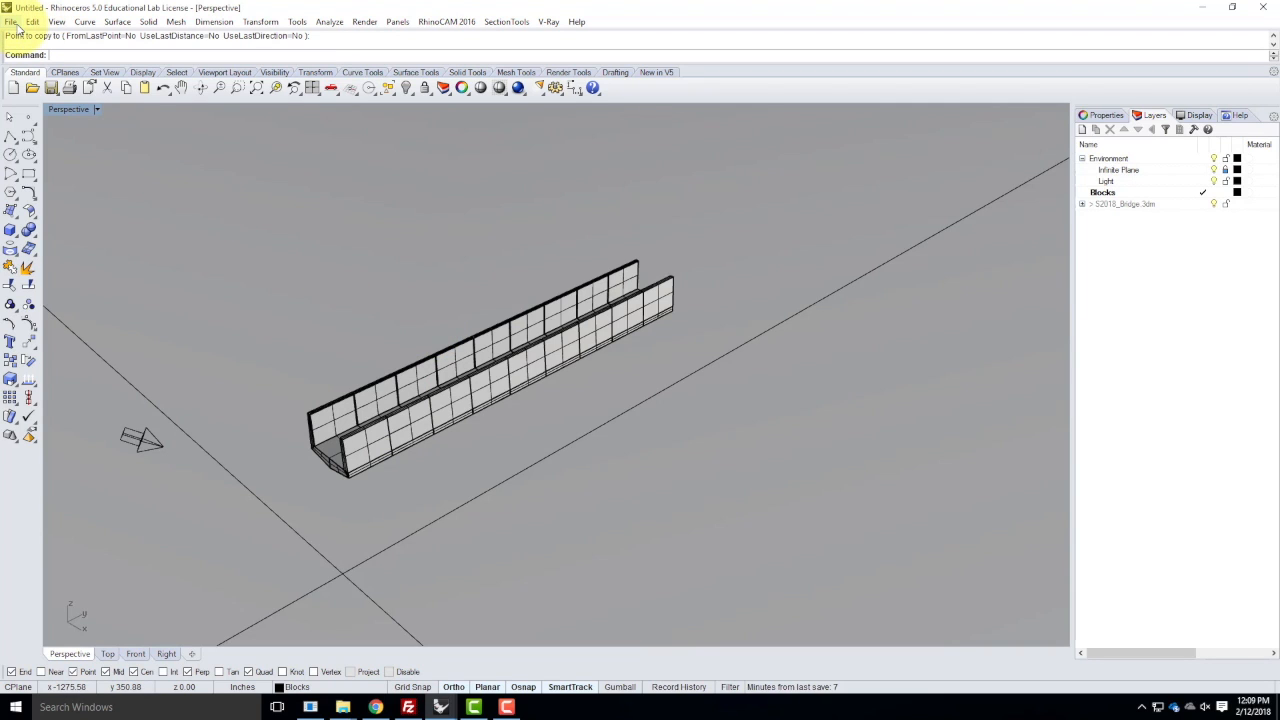
- Save the model as Ex207_FinalScene in the Ex207 folder of Live - A136 Exercises
left_click(12, 22)
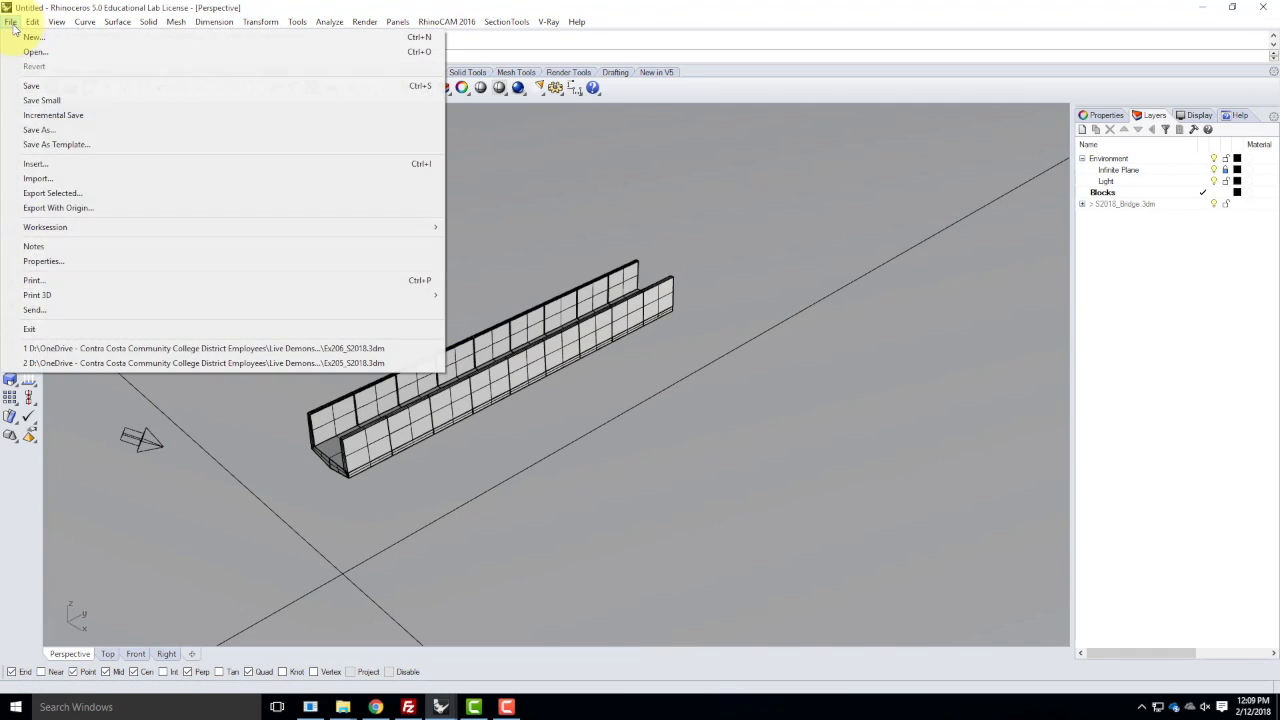
left_click(33, 86)
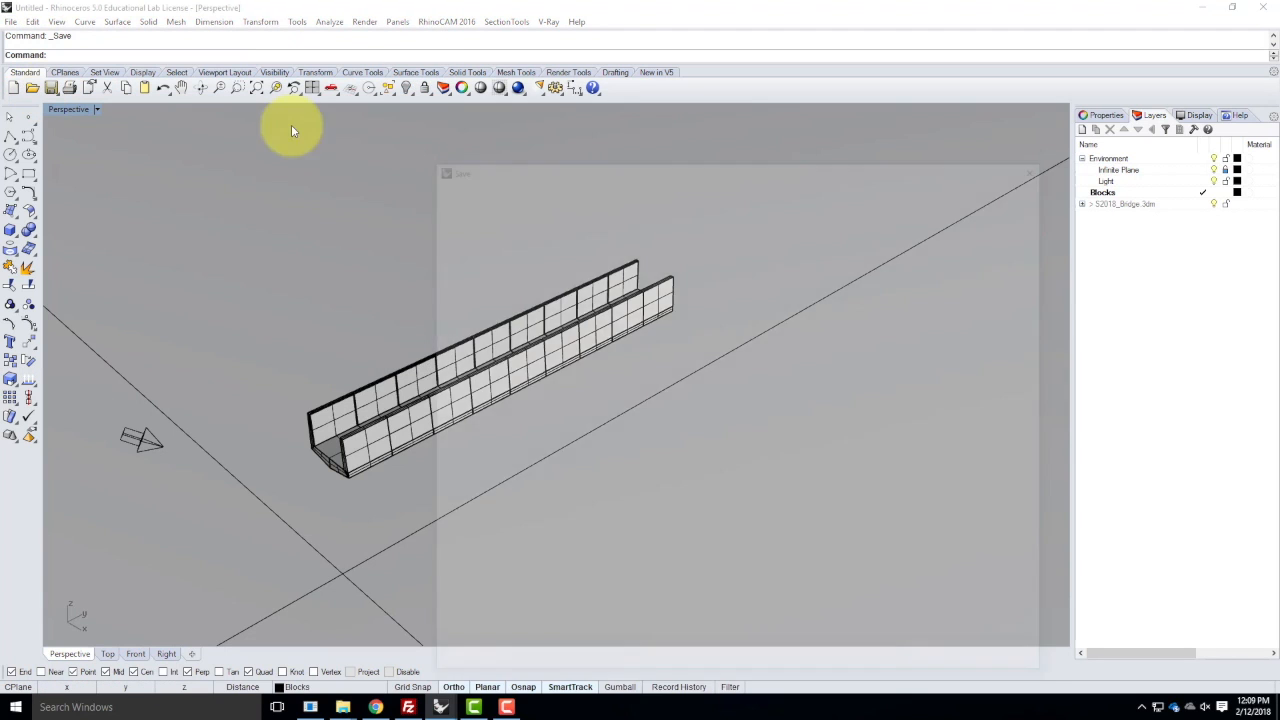
left_click(640, 185)
double_click(566, 345)
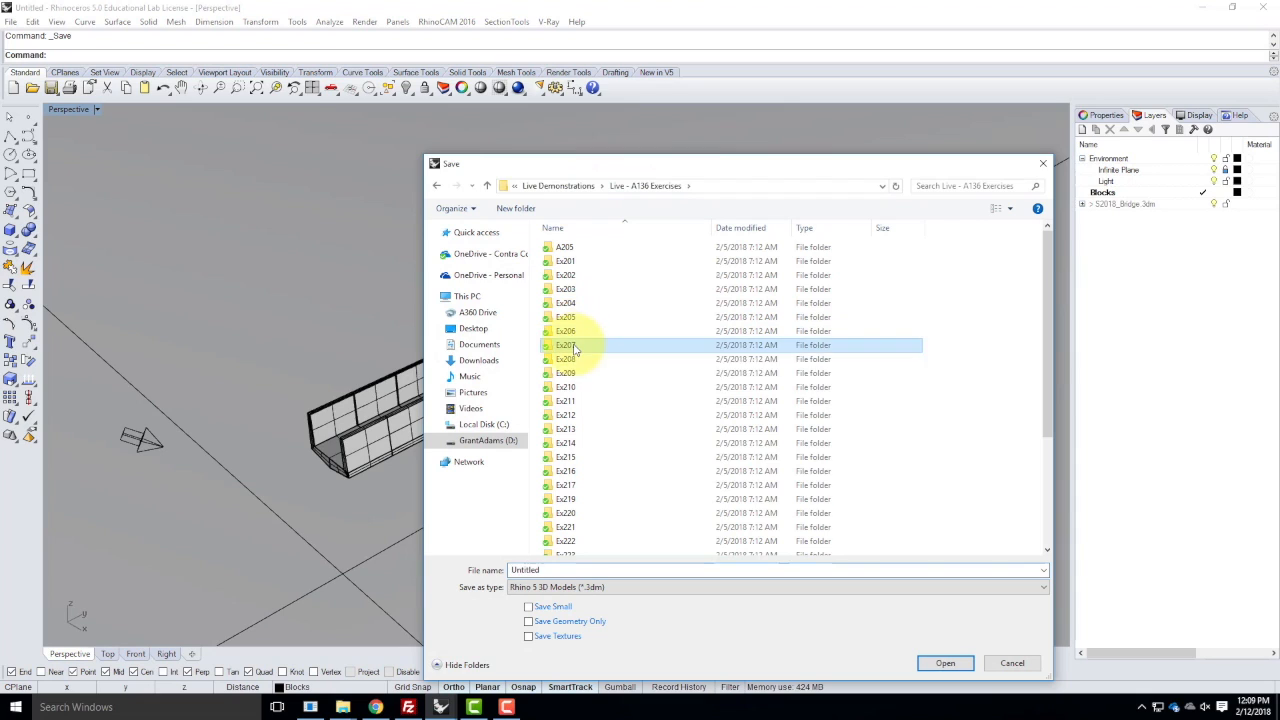
left_click(558, 569)
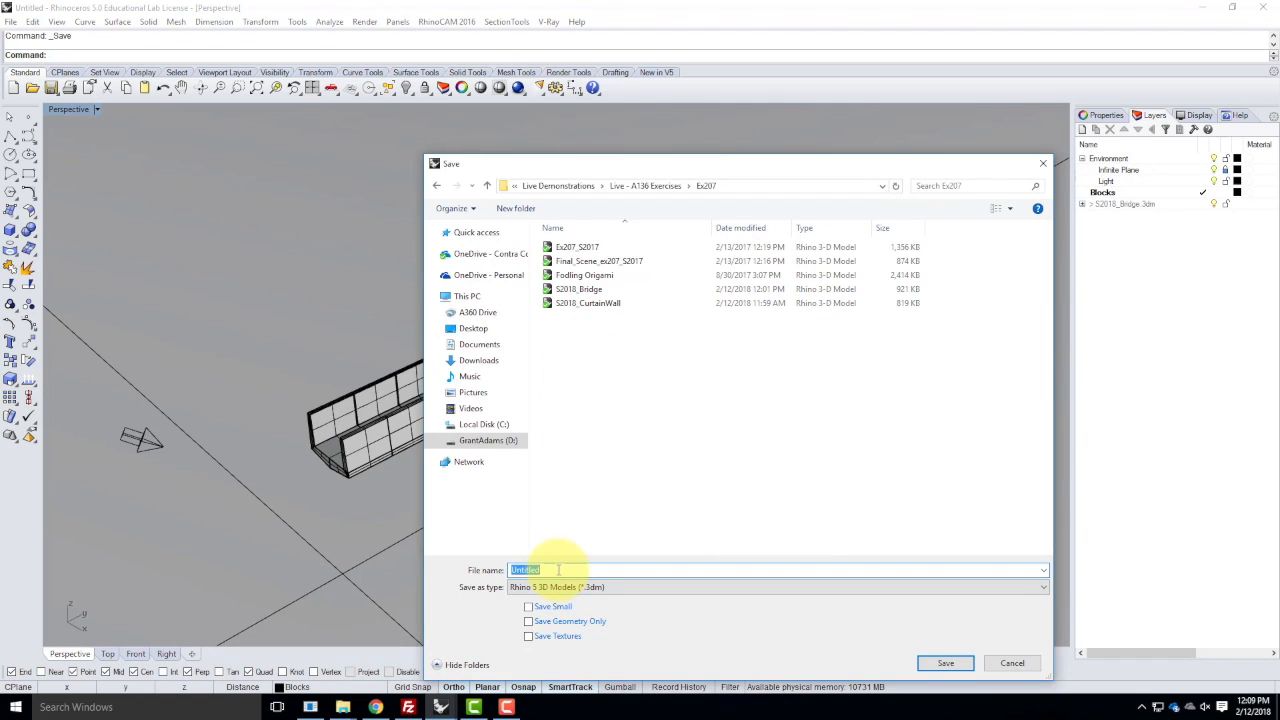
type("Ex207")
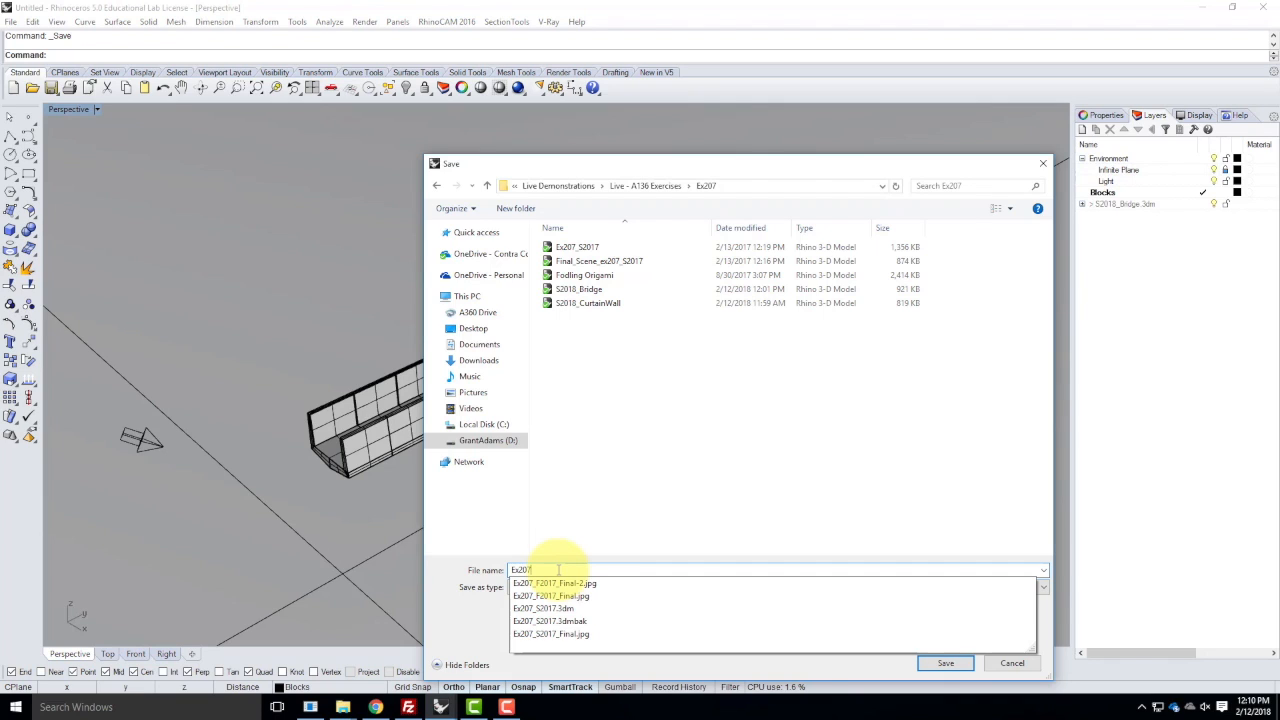
type("_Fi")
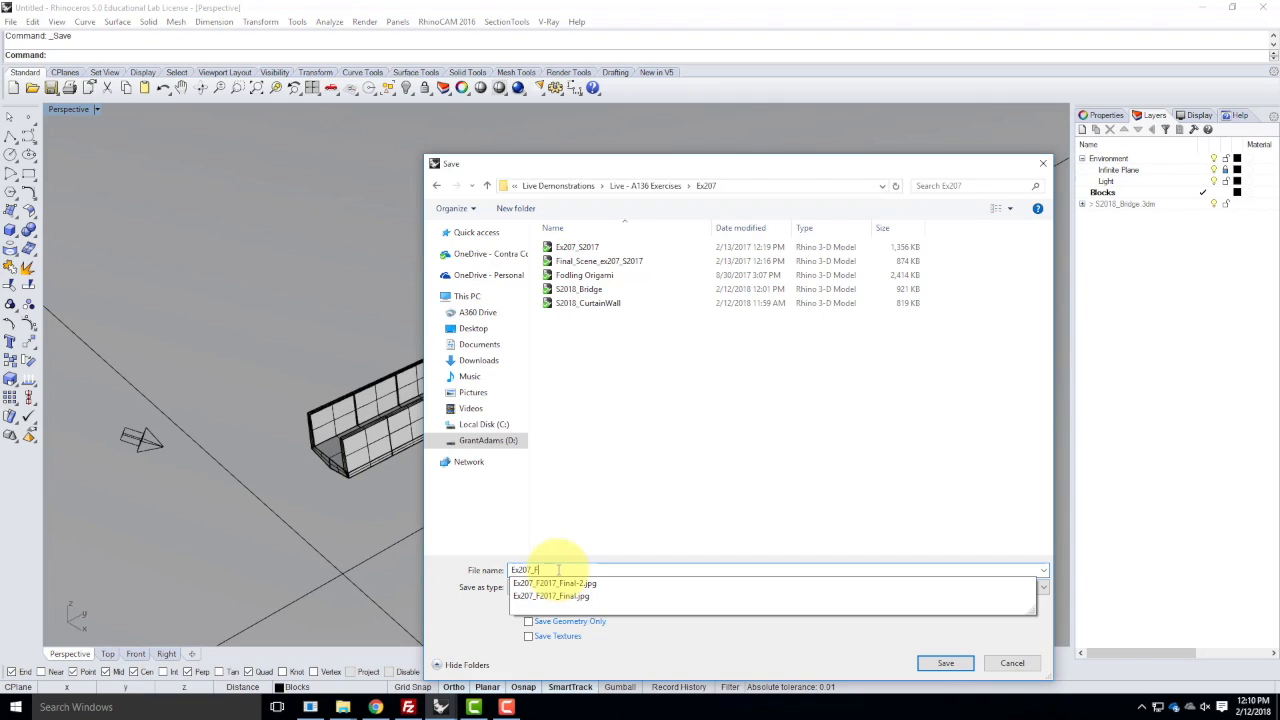
type("nalScene")
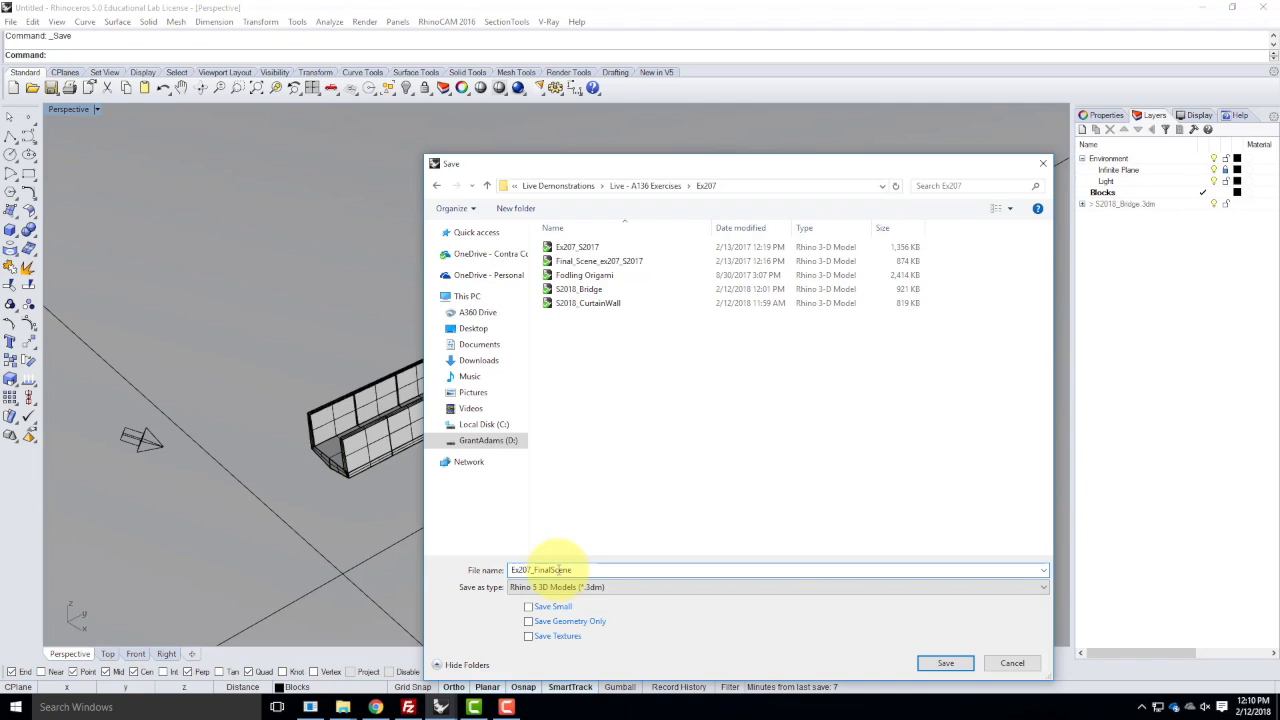
left_click(945, 663)
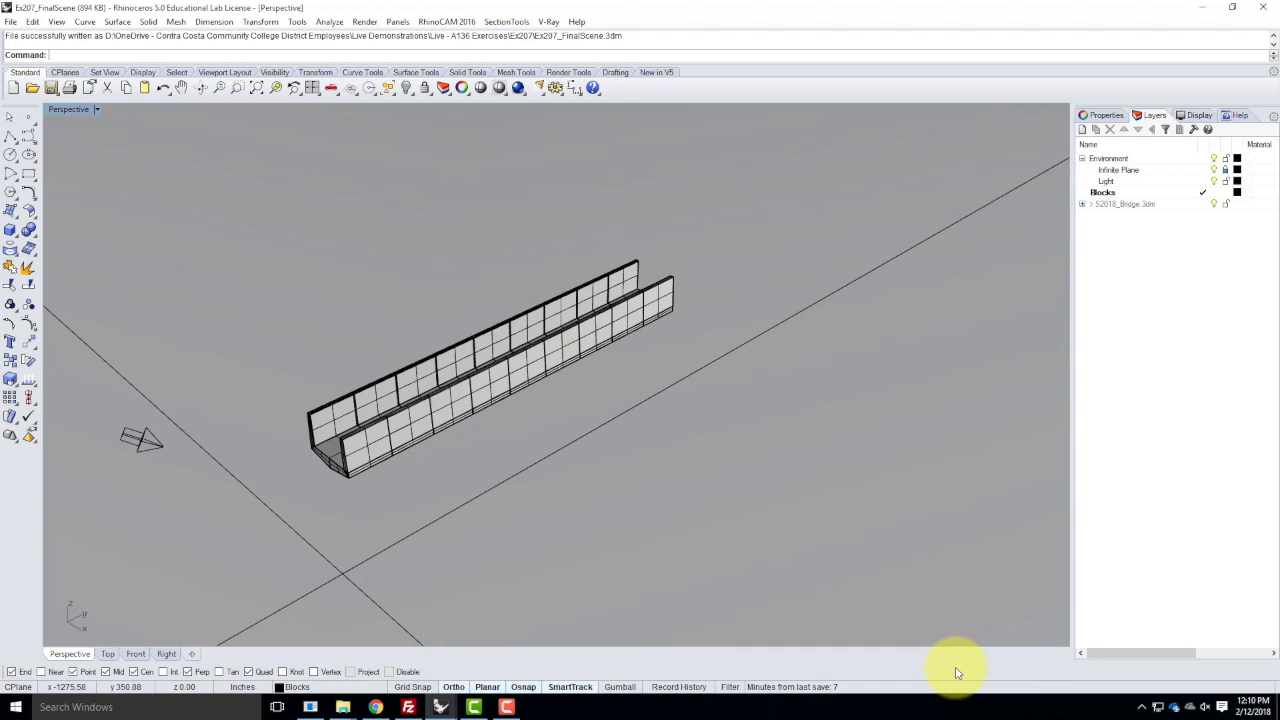
- Start inserting a block instance and choose the S2018_CurtainWall file from the Ex207 folder
left_click(33, 21)
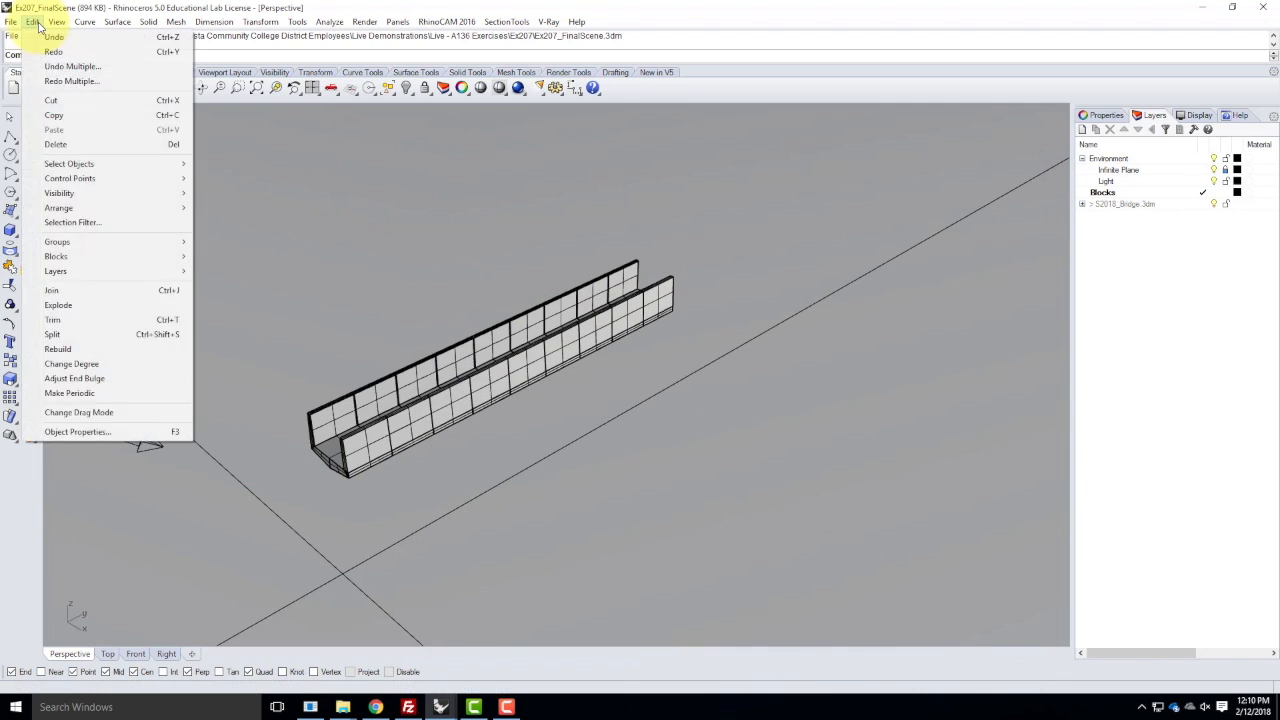
mouse_move(62, 257)
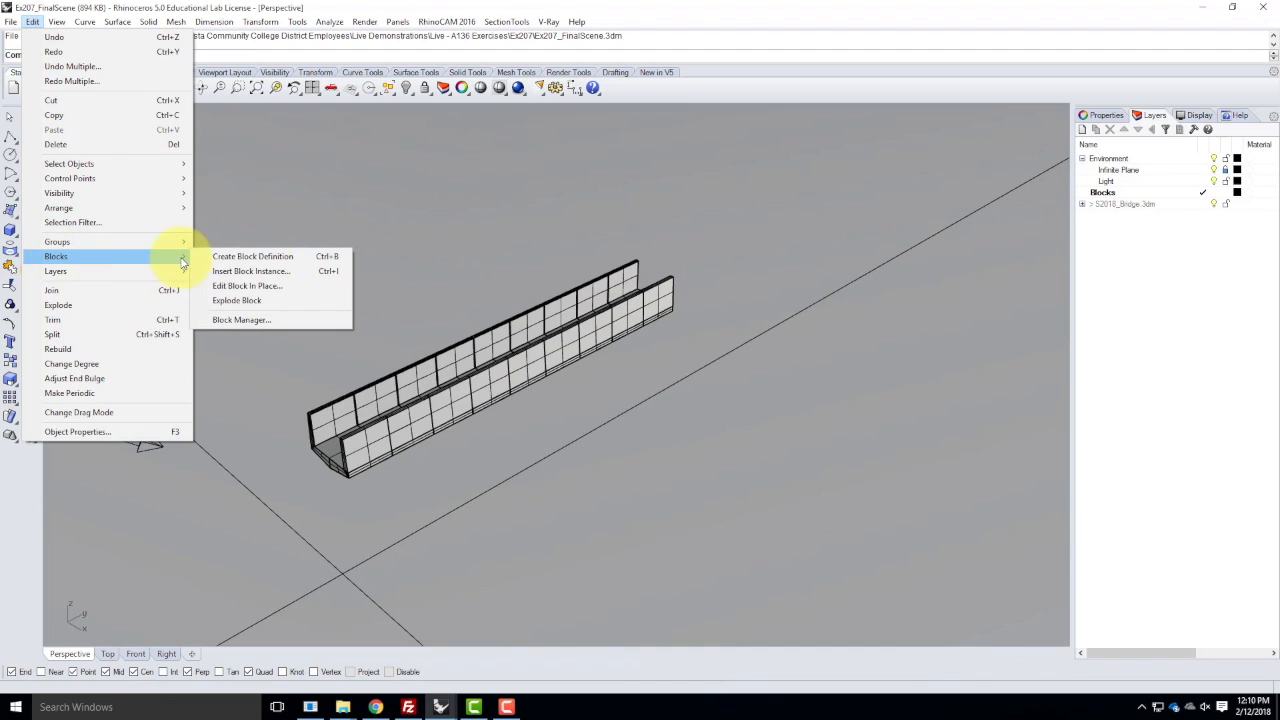
left_click(266, 274)
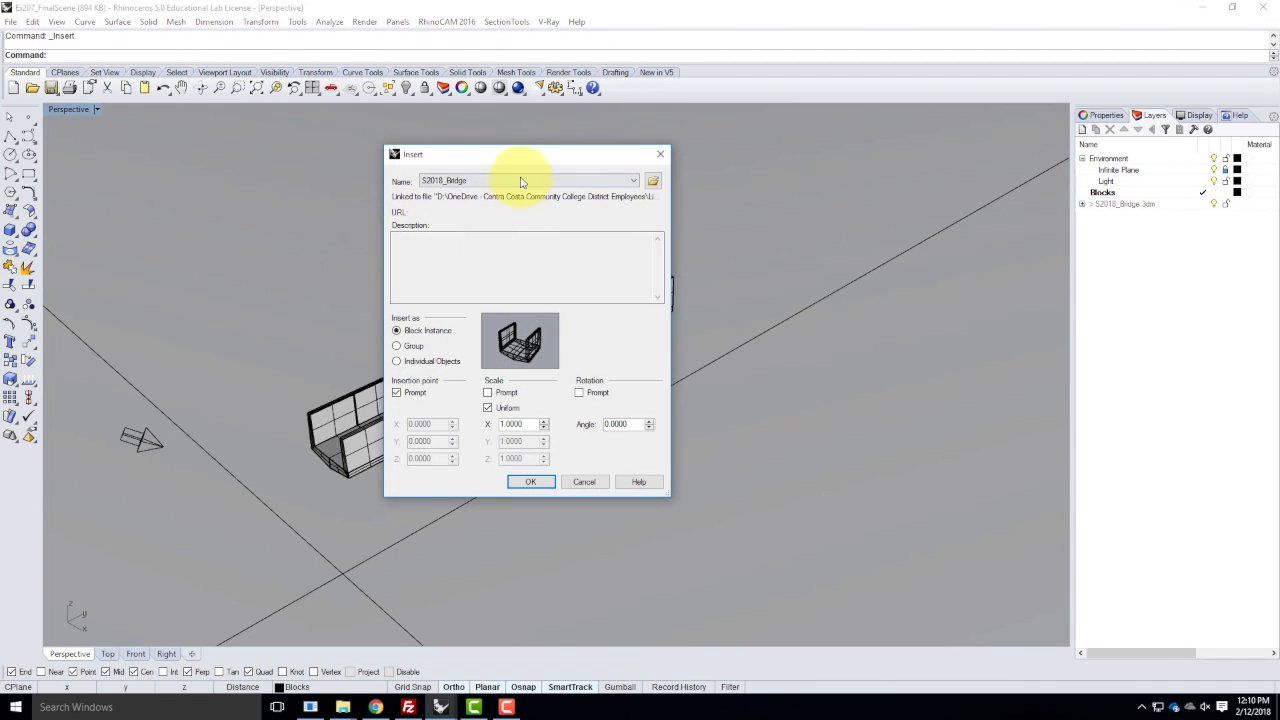
left_click(652, 180)
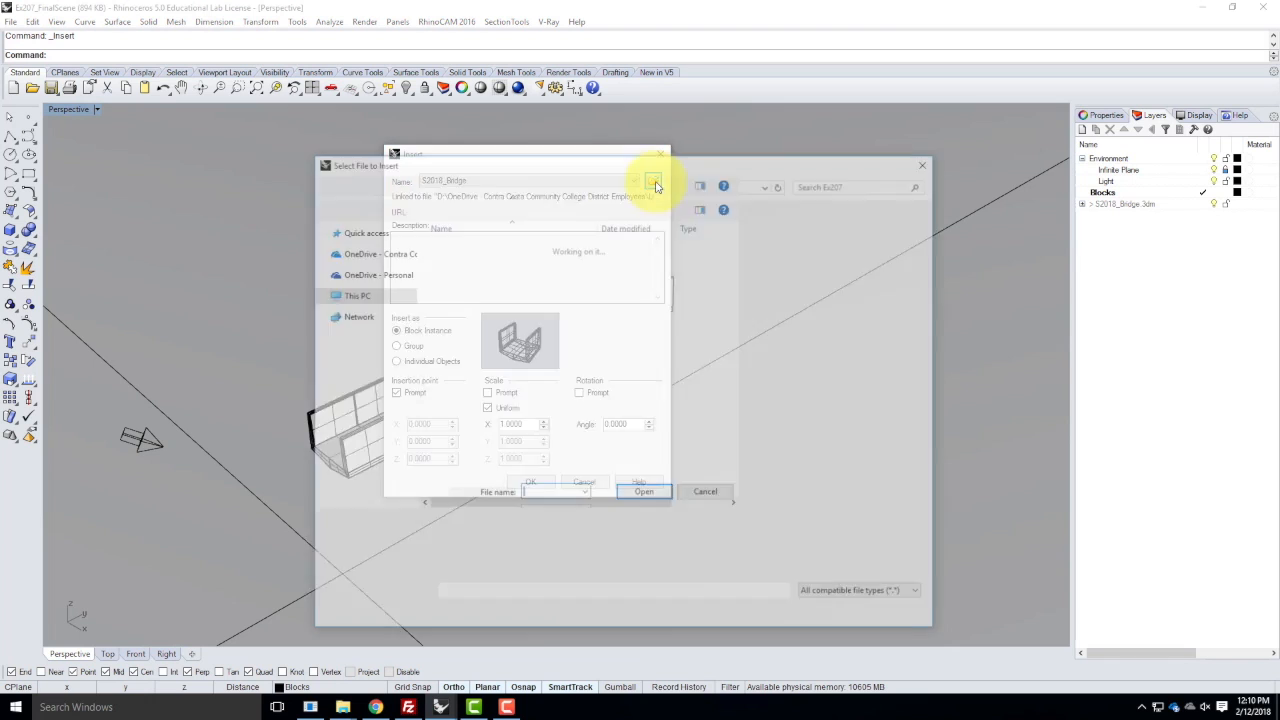
left_click(455, 317)
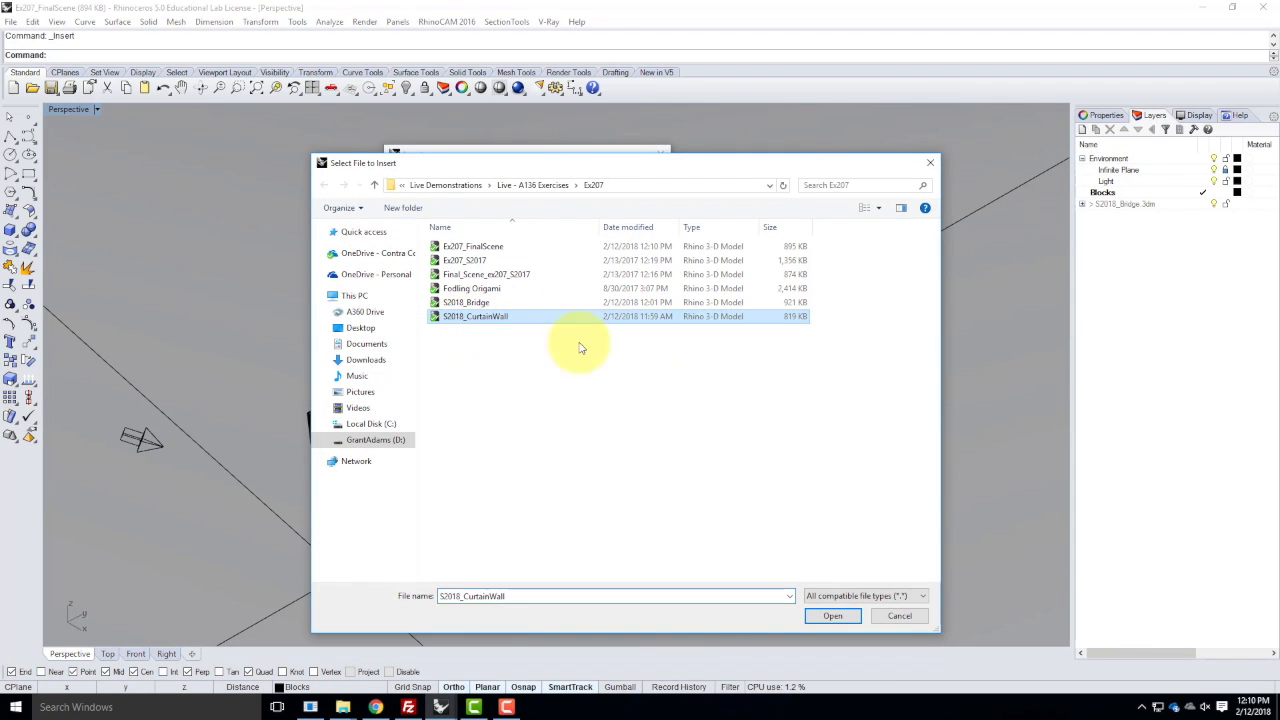
left_click(838, 620)
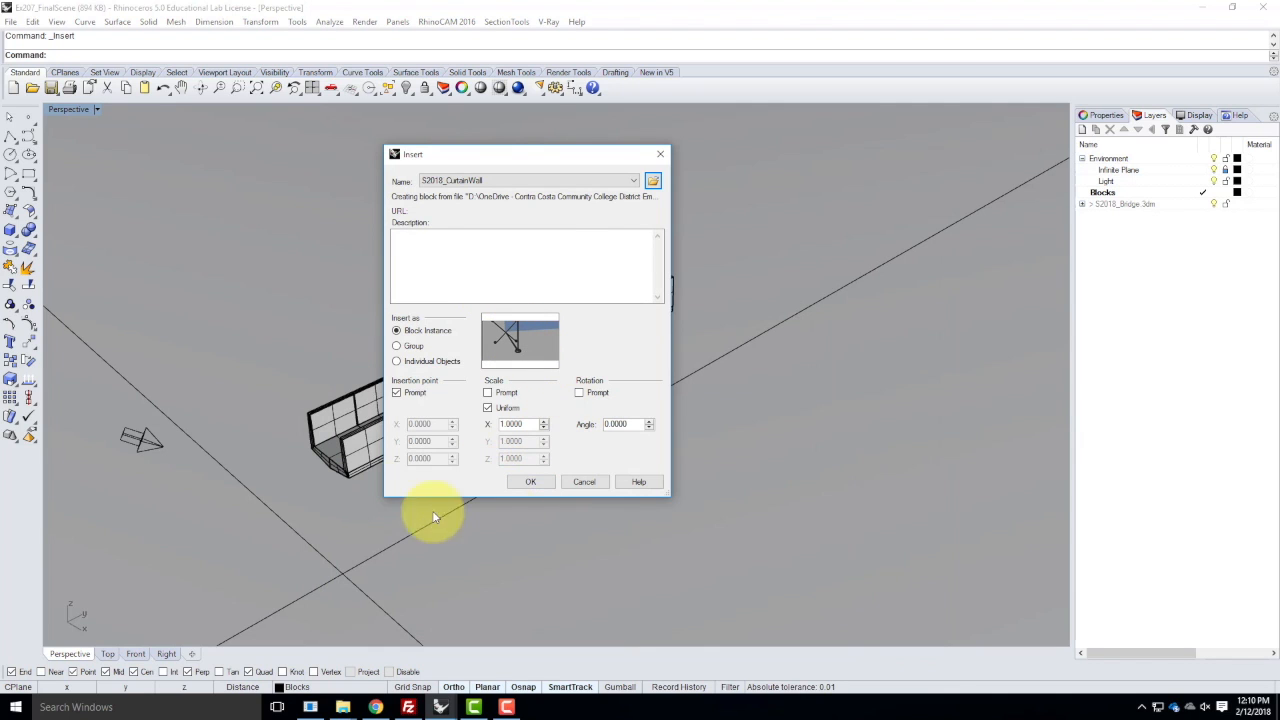
- Insert the curtain wall as a linked block instance with Reference layer style, placing it on the ground plane between the light and the bridge
left_click(530, 482)
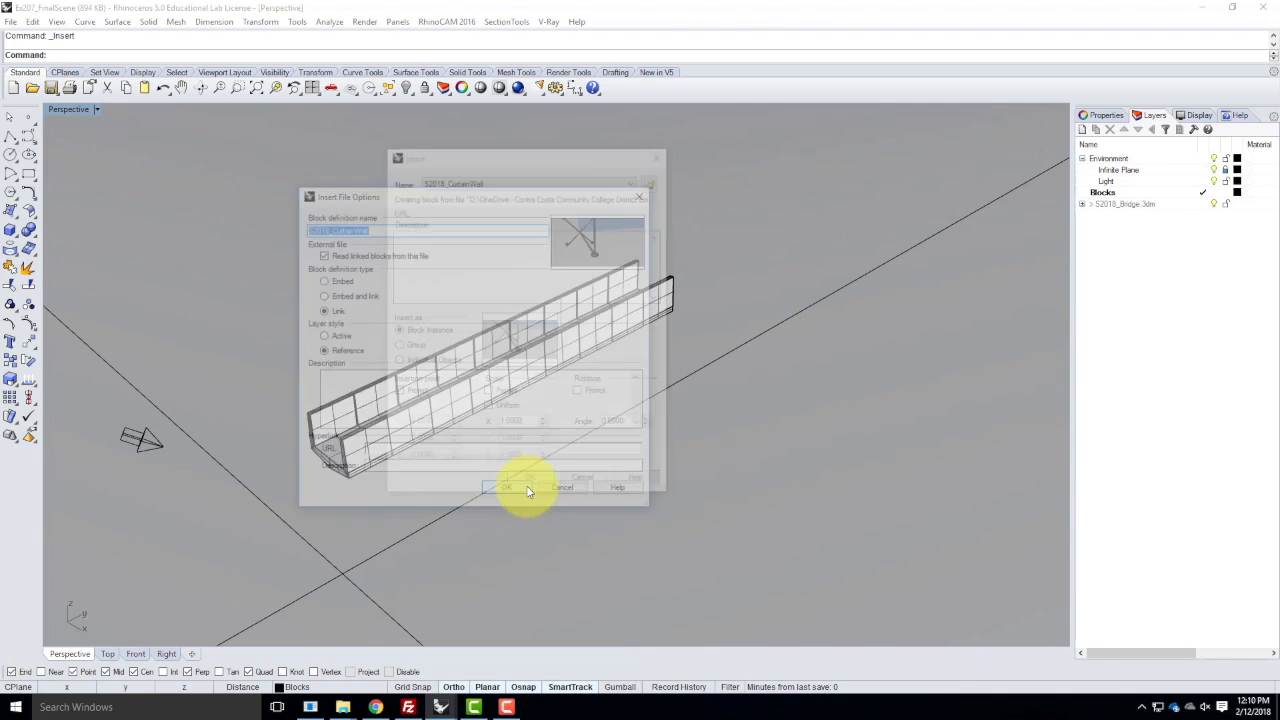
left_click(320, 311)
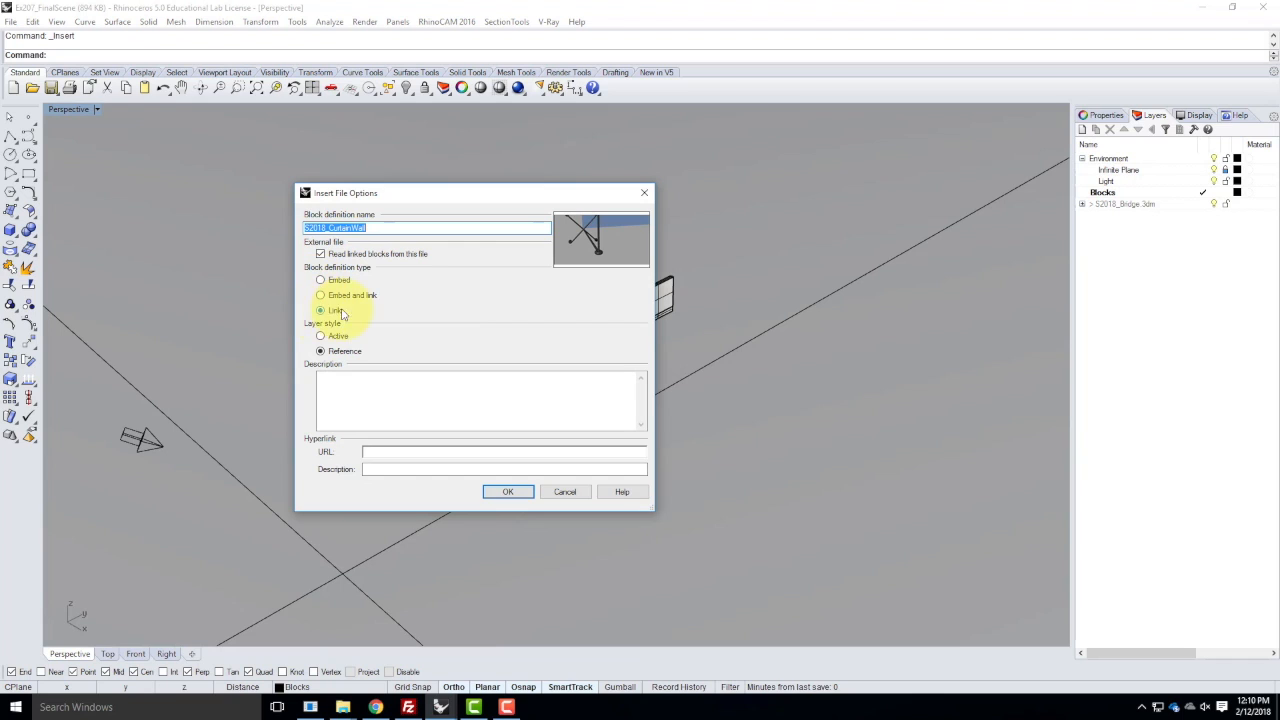
left_click(508, 492)
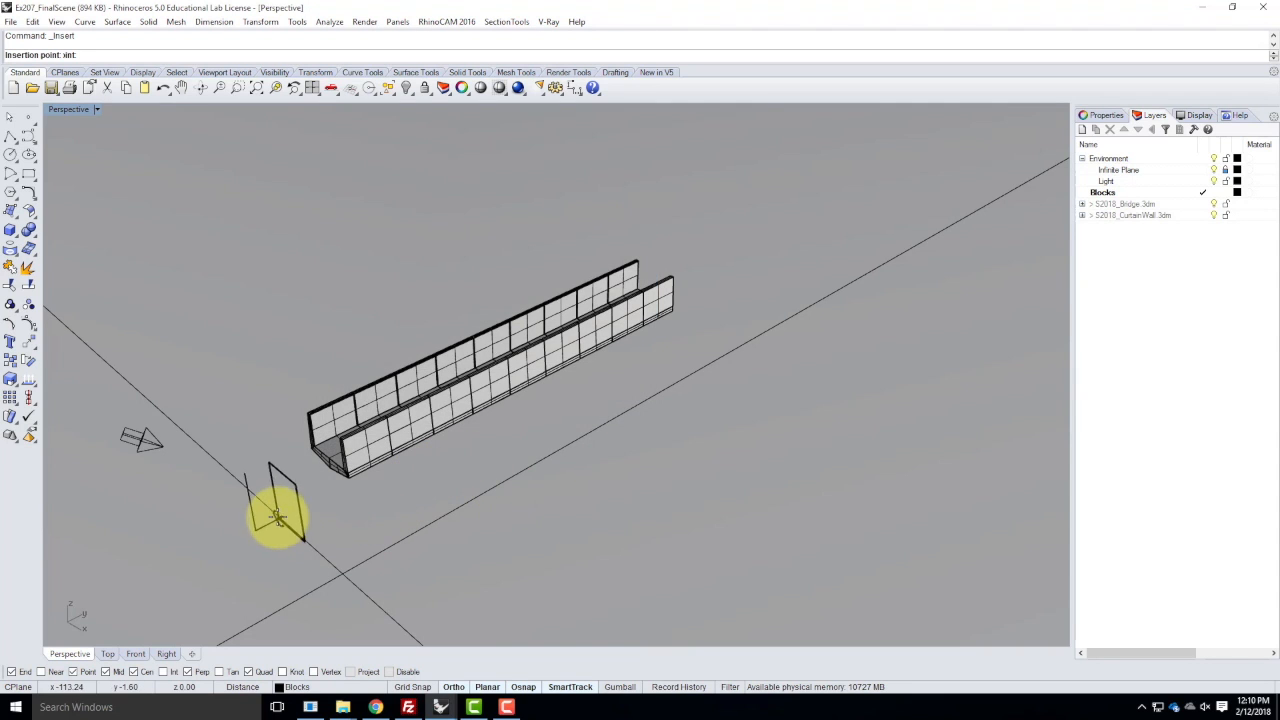
left_click(239, 445)
scroll(248, 440, "up", 3)
mouse_move(250, 460)
right_mouse_down()
mouse_move(363, 414)
mouse_move(280, 403)
mouse_move(193, 510)
right_mouse_up()
scroll(204, 401, "down", 3)
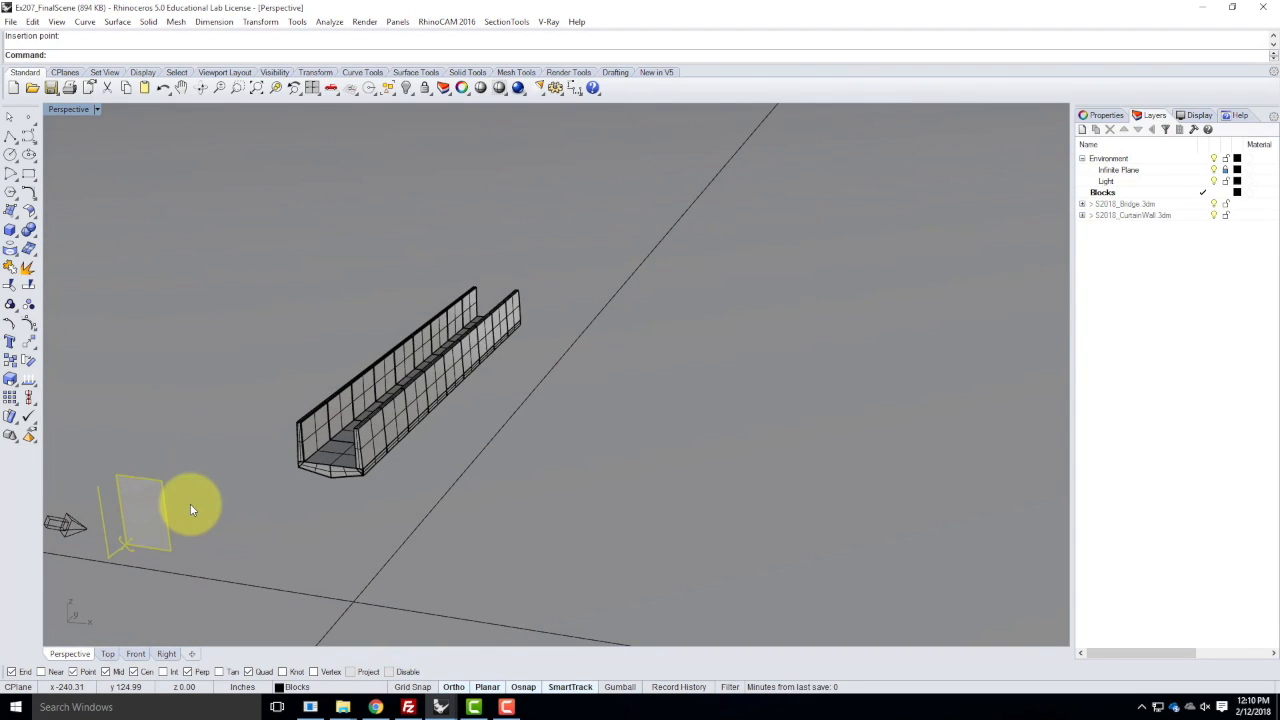
- Rotate the curtain wall block about its base connector so that its glass panel runs parallel to the bridge
key("Return")
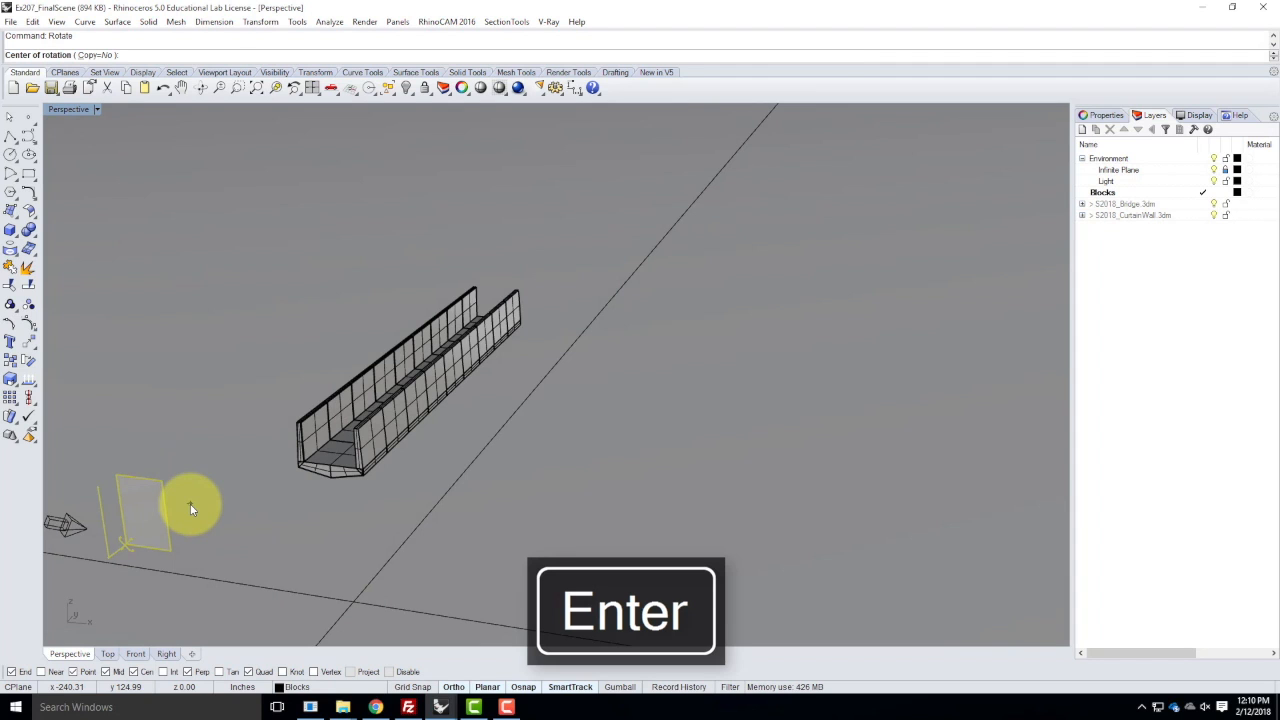
scroll(125, 540, "up", 3)
scroll(125, 545, "up", 3)
left_click(120, 537)
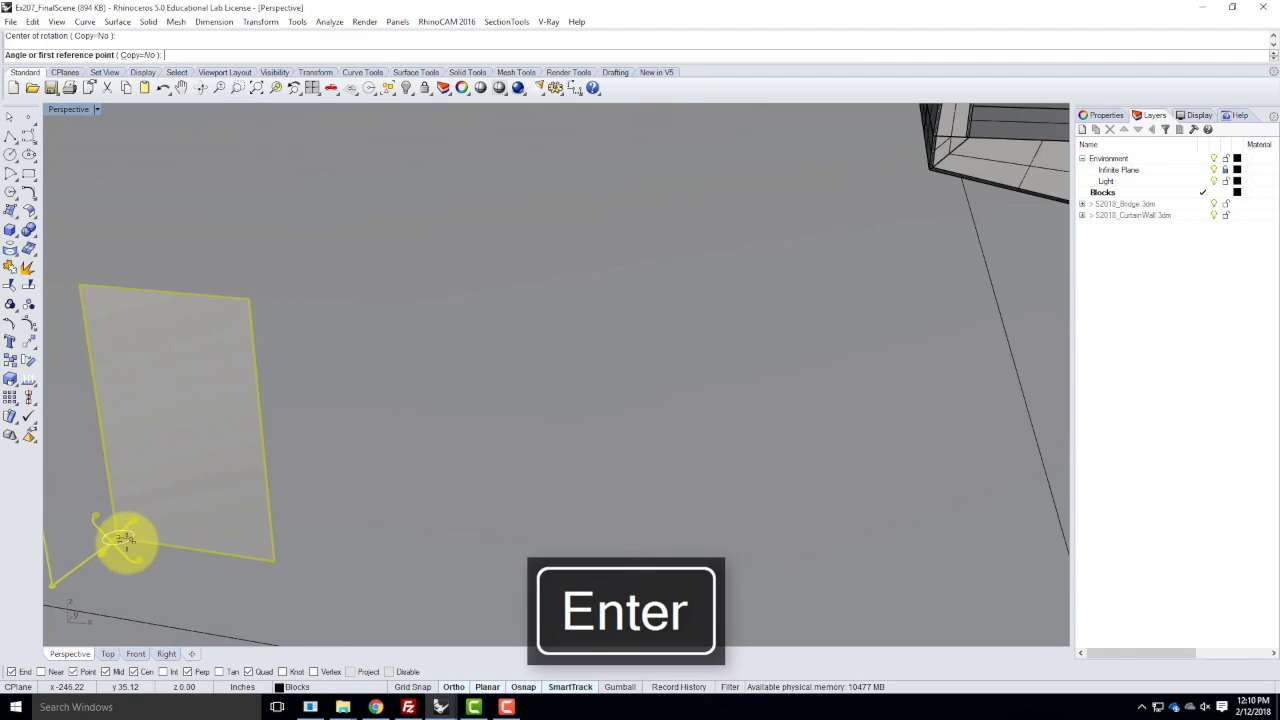
left_click(275, 560)
left_click(376, 358)
scroll(450, 445, "down", 5)
right_click_drag(466, 451, 333, 545)
scroll(333, 545, "down", 7)
scroll(356, 400, "up", 8)
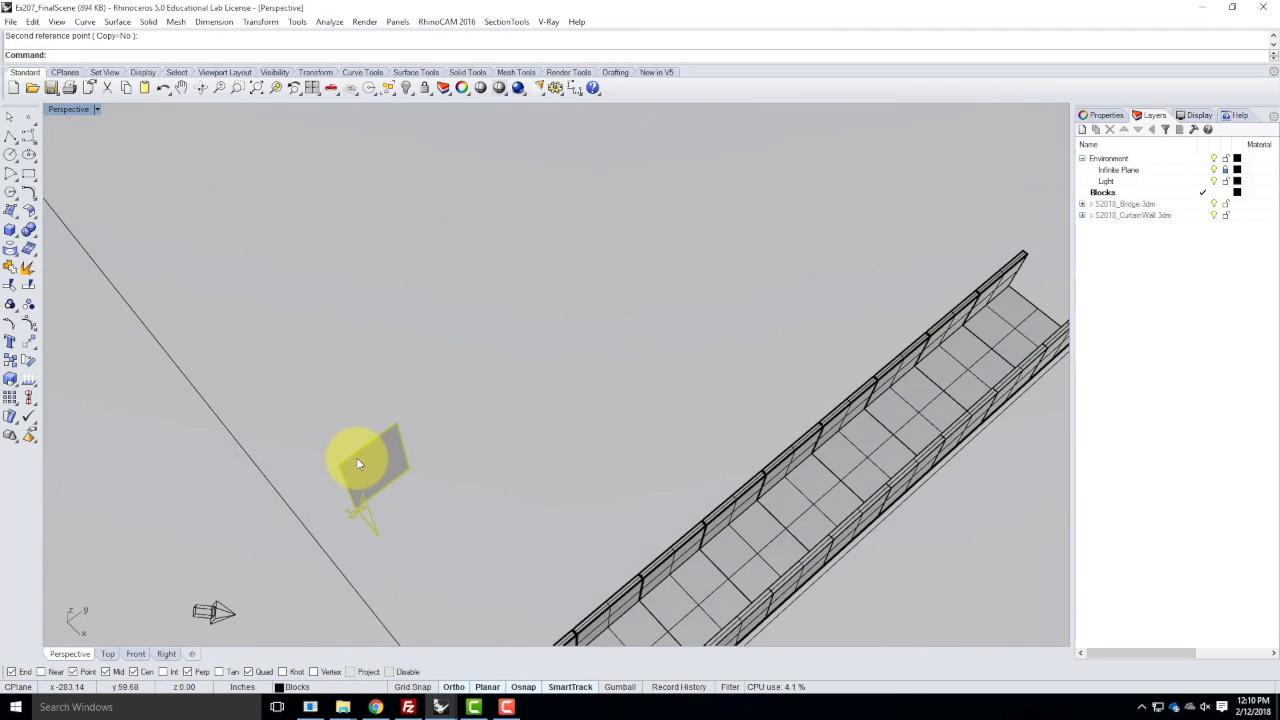
scroll(348, 461, "down", 7)
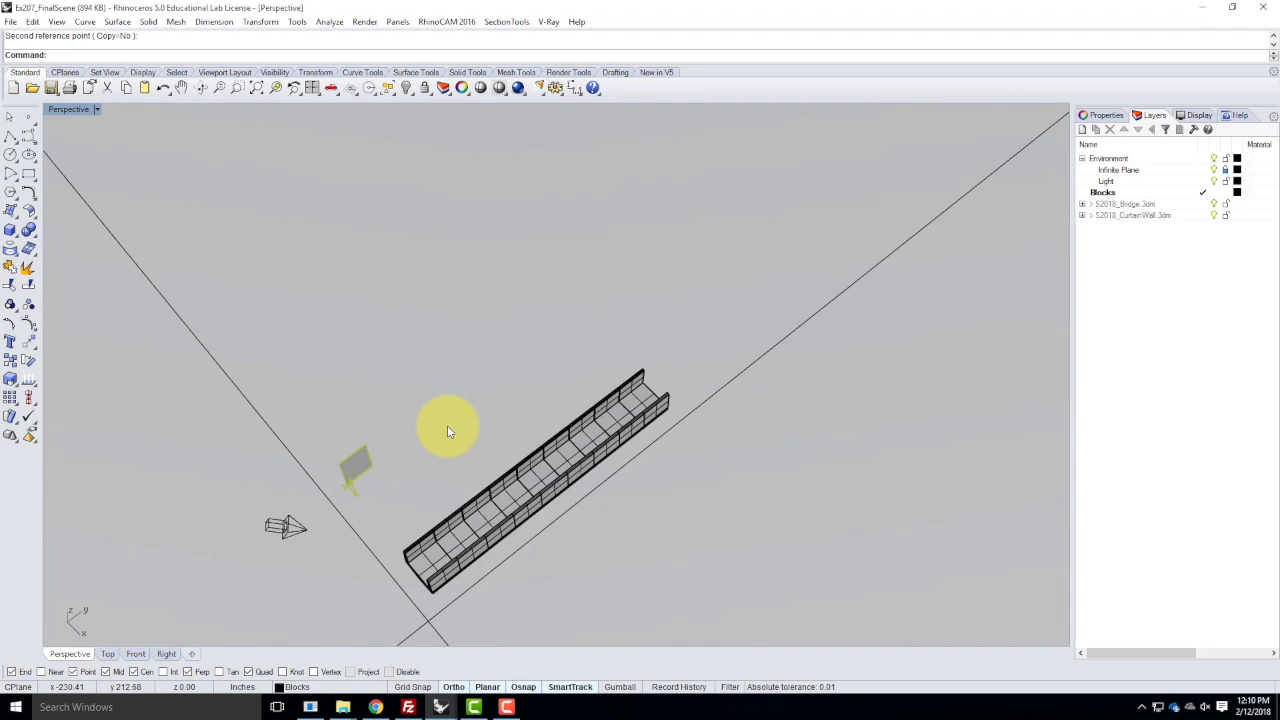
- Move the curtain wall block parallel to the bridge, farther out beyond the bridge's near end
type("move")
key("Return")
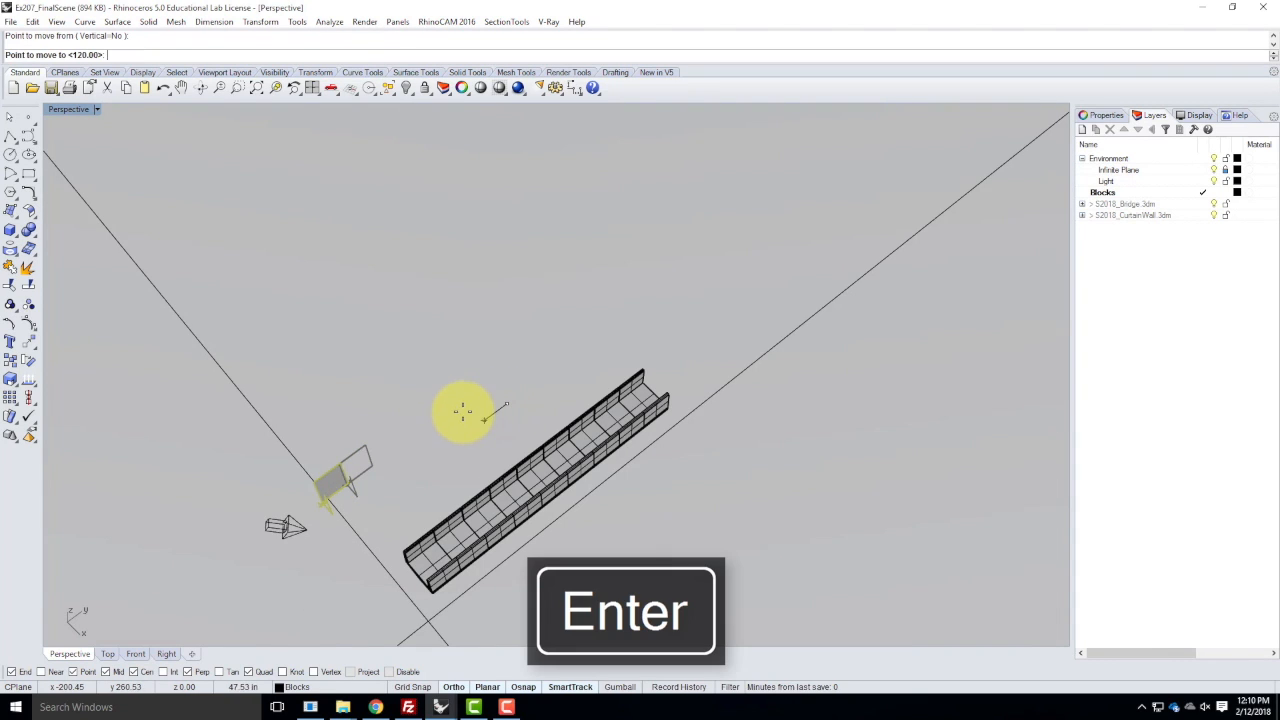
left_click(457, 414)
left_click(429, 420)
key("Escape")
right_click_drag(394, 468, 256, 516)
scroll(270, 520, "up", 3)
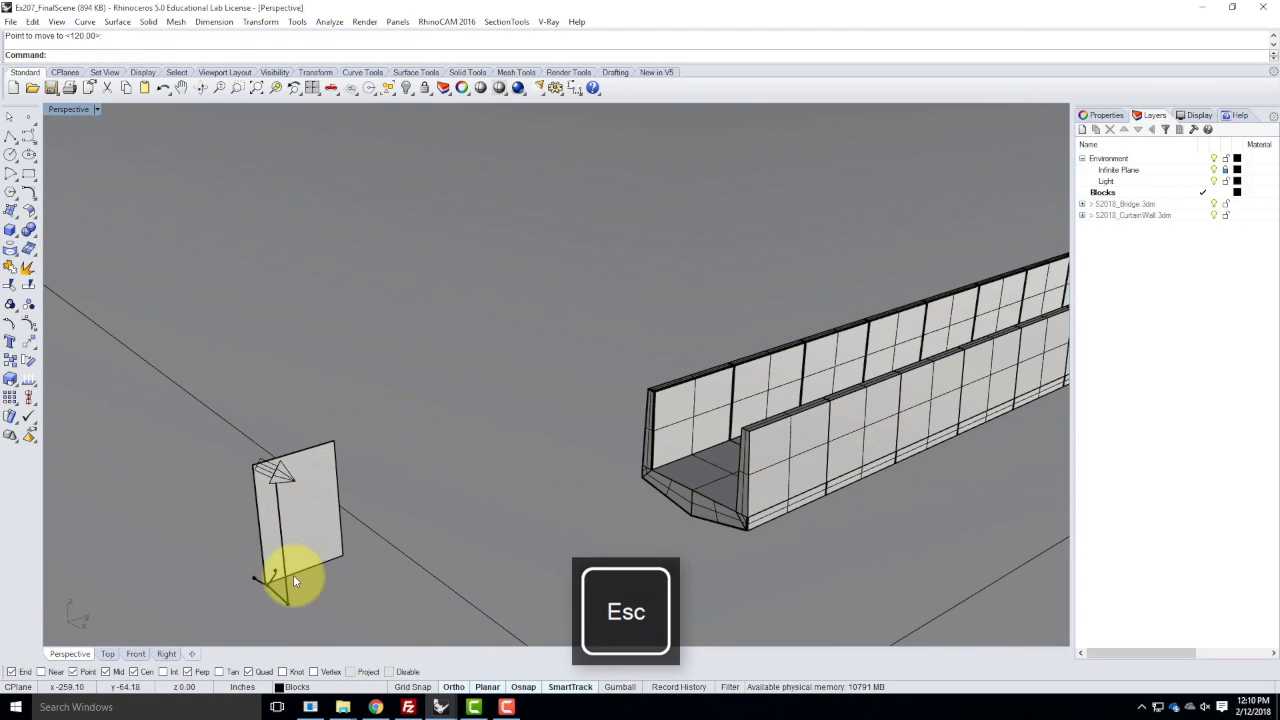
scroll(293, 574, "up", 3)
left_click(380, 529)
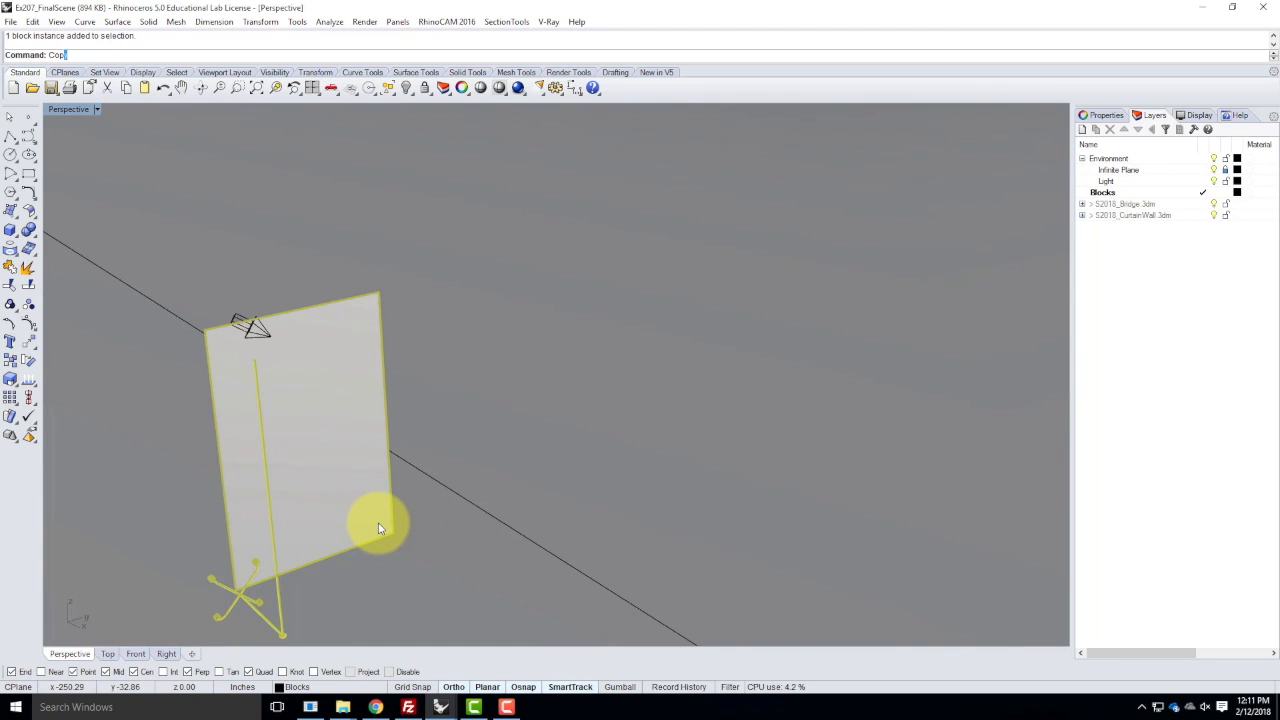
key("Return")
scroll(222, 332, "up", 5)
left_click(151, 328)
scroll(128, 343, "down", 5)
scroll(514, 266, "up", 5)
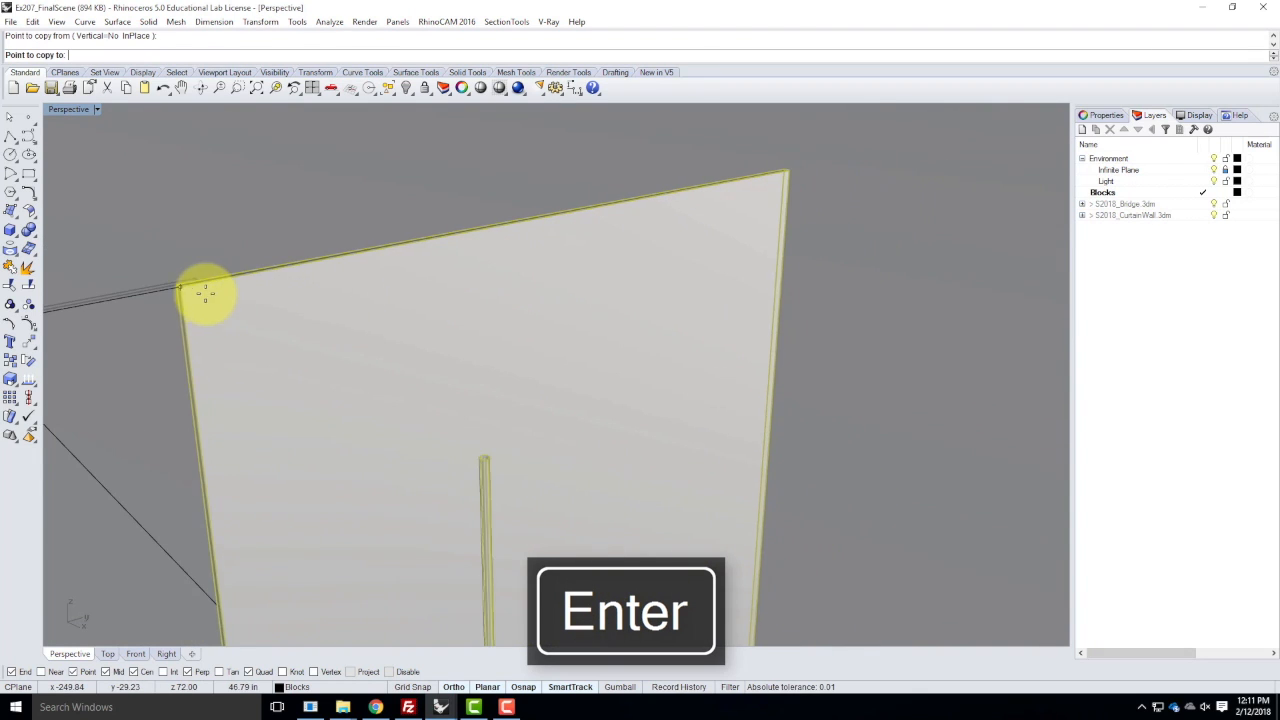
key("Escape")
scroll(515, 330, "down", 4)
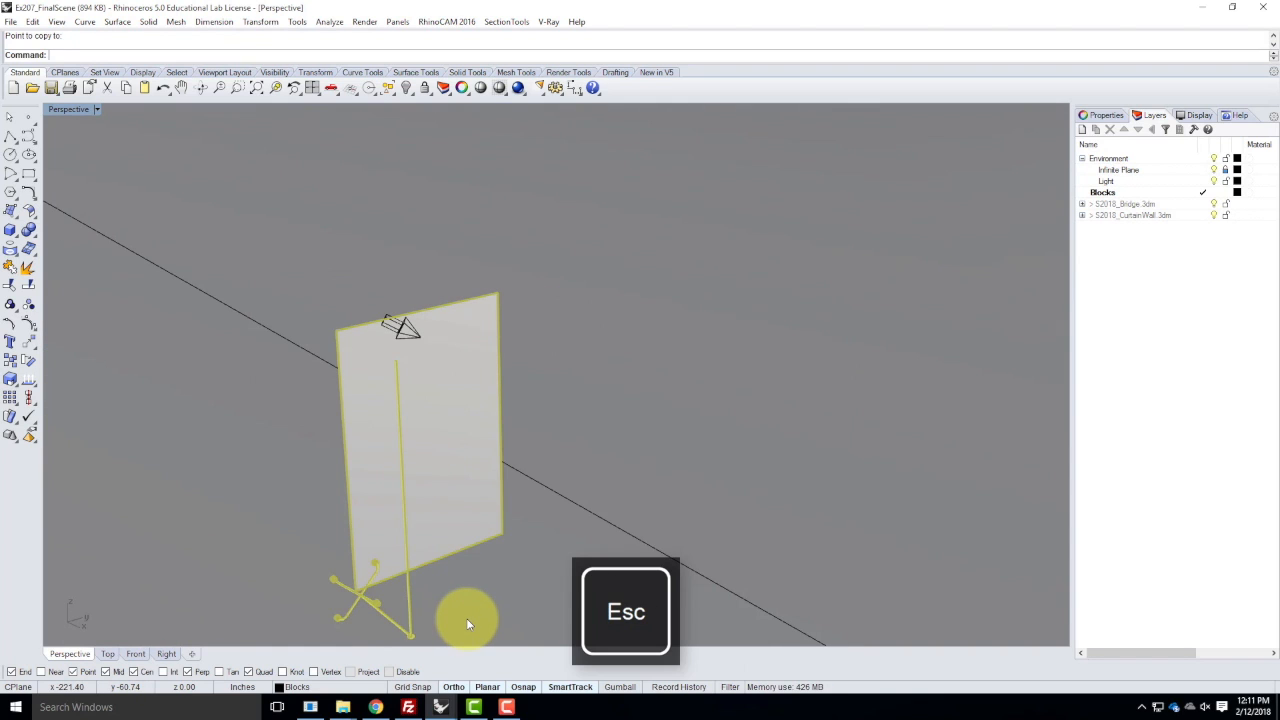
- Rotate the curtain wall block about the glass panel's lower corner so its bottom edge aligns exactly with the Y axis
key("Return")
scroll(364, 592, "up", 2)
scroll(364, 592, "up", 6)
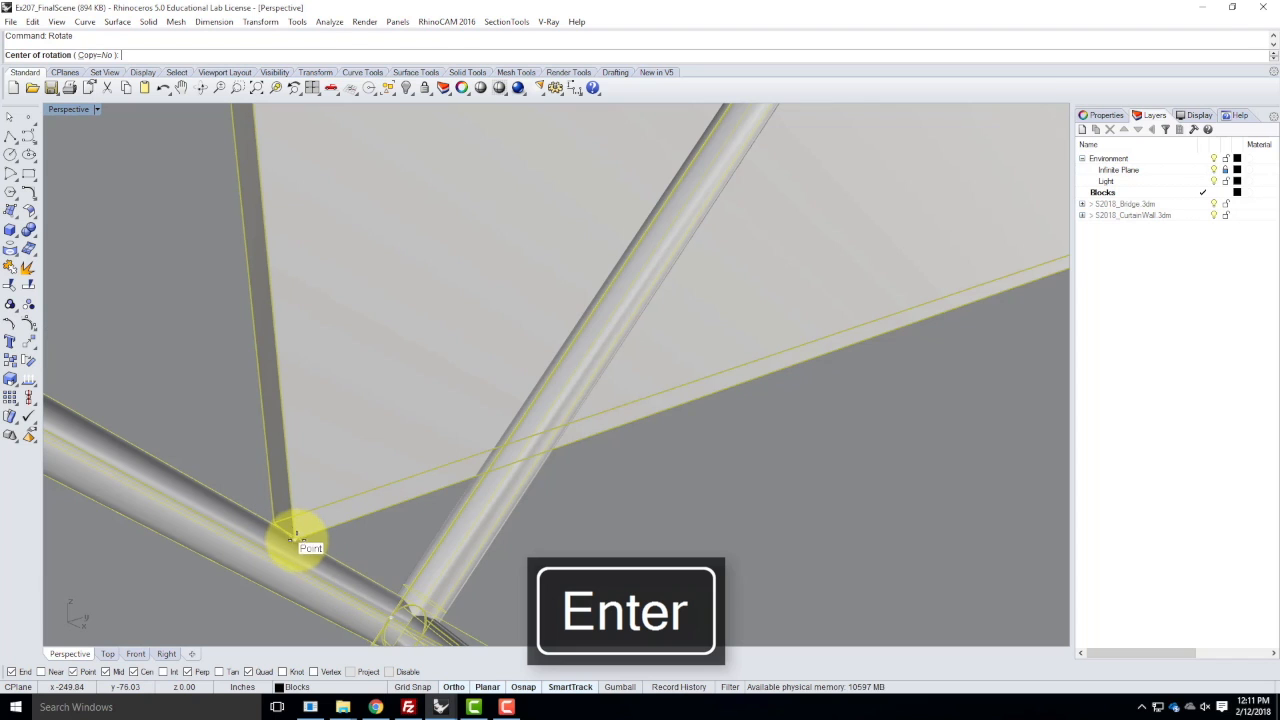
left_click(294, 537)
scroll(240, 560, "down", 8)
scroll(330, 540, "up", 3)
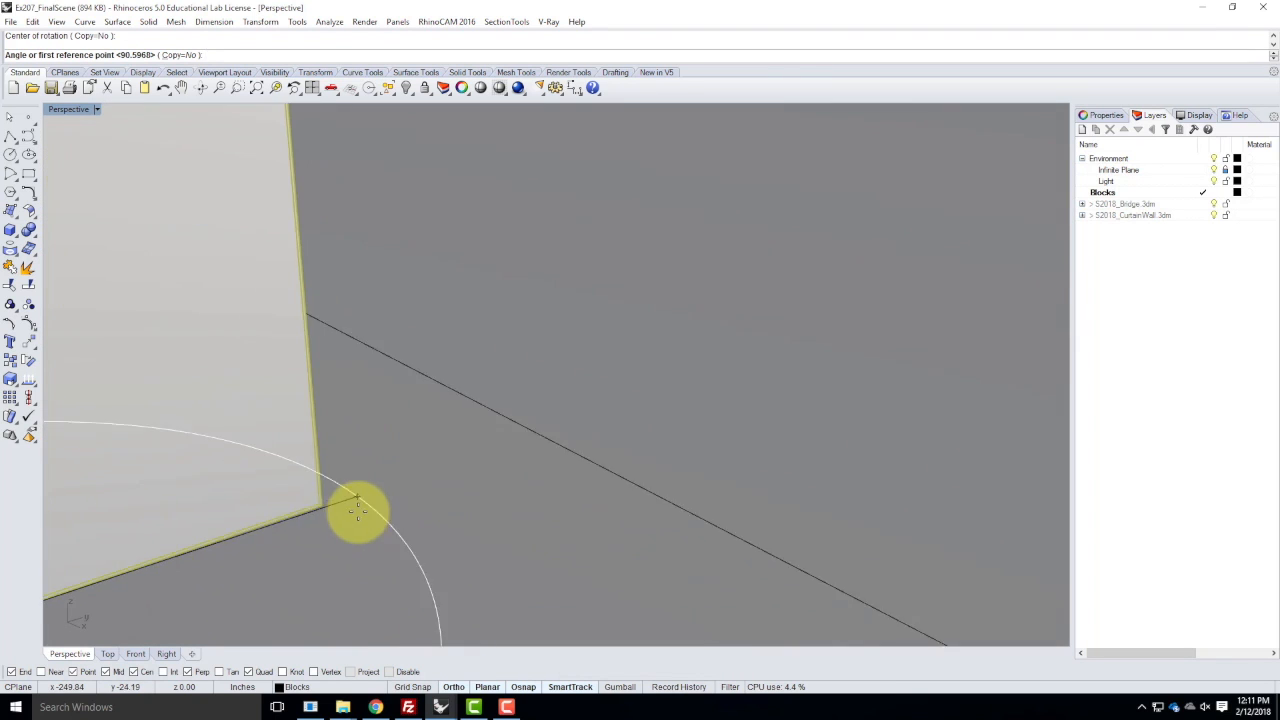
scroll(276, 522, "up", 8)
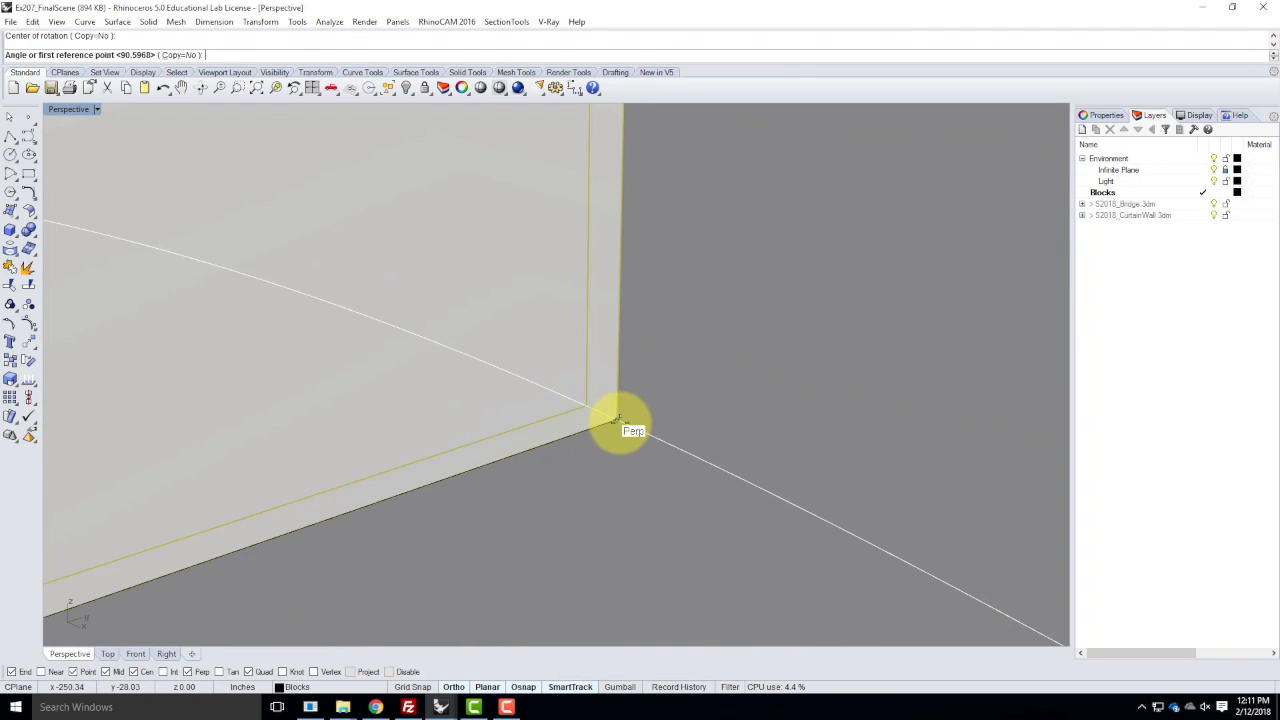
left_click(618, 420)
left_click(514, 491)
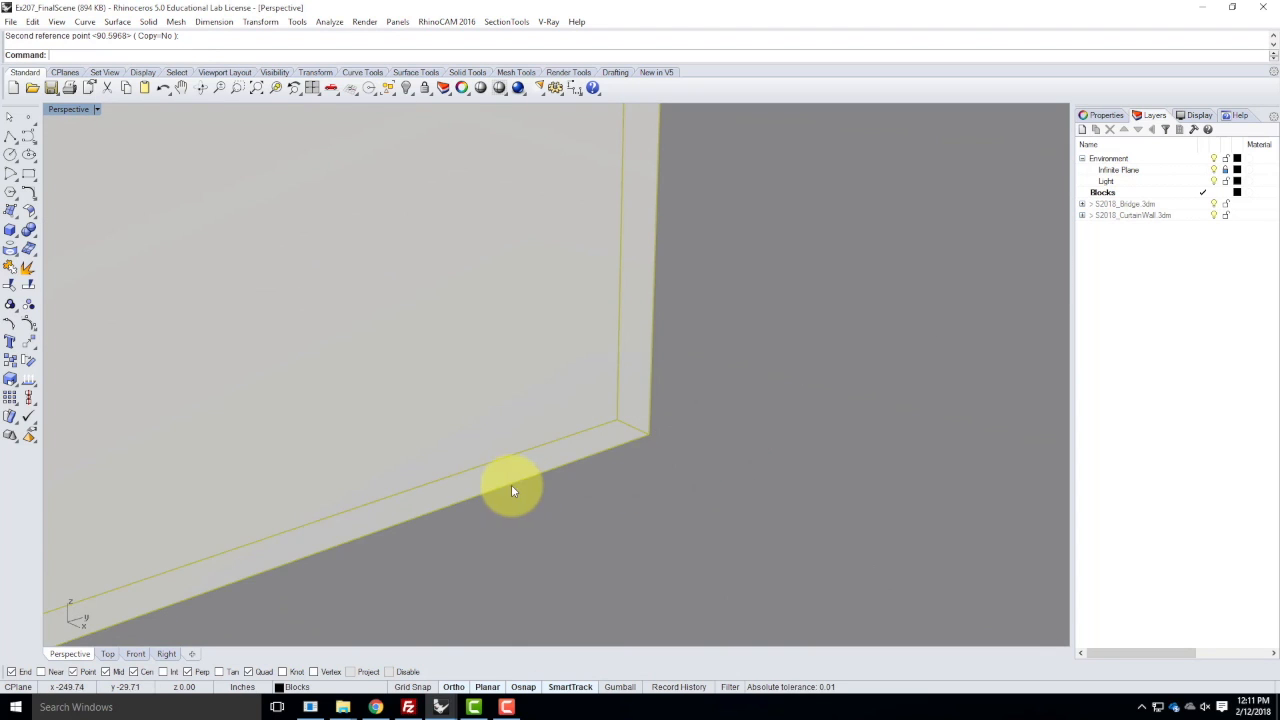
- Start a rectangular Array of the curtain wall block with 1 copy in X, 20 in Y and 6 in Z
scroll(506, 496, "down", 8)
scroll(460, 455, "up", 6)
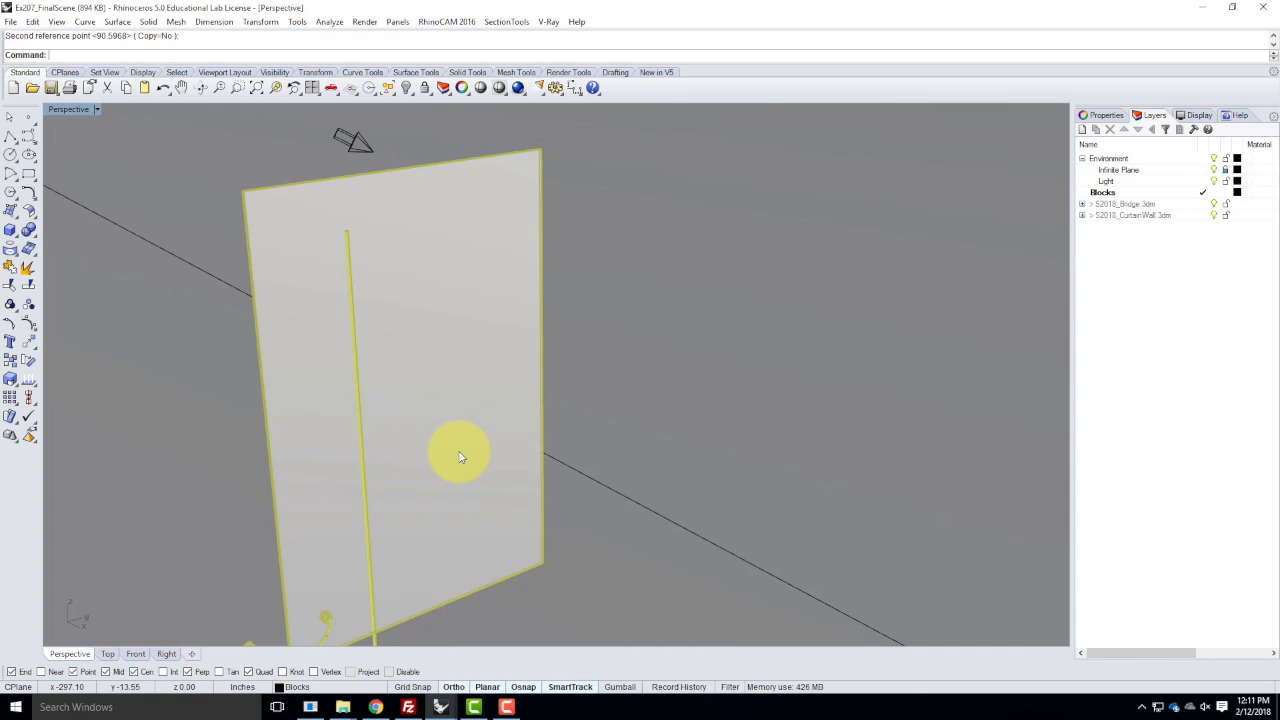
type("Array")
key("Return")
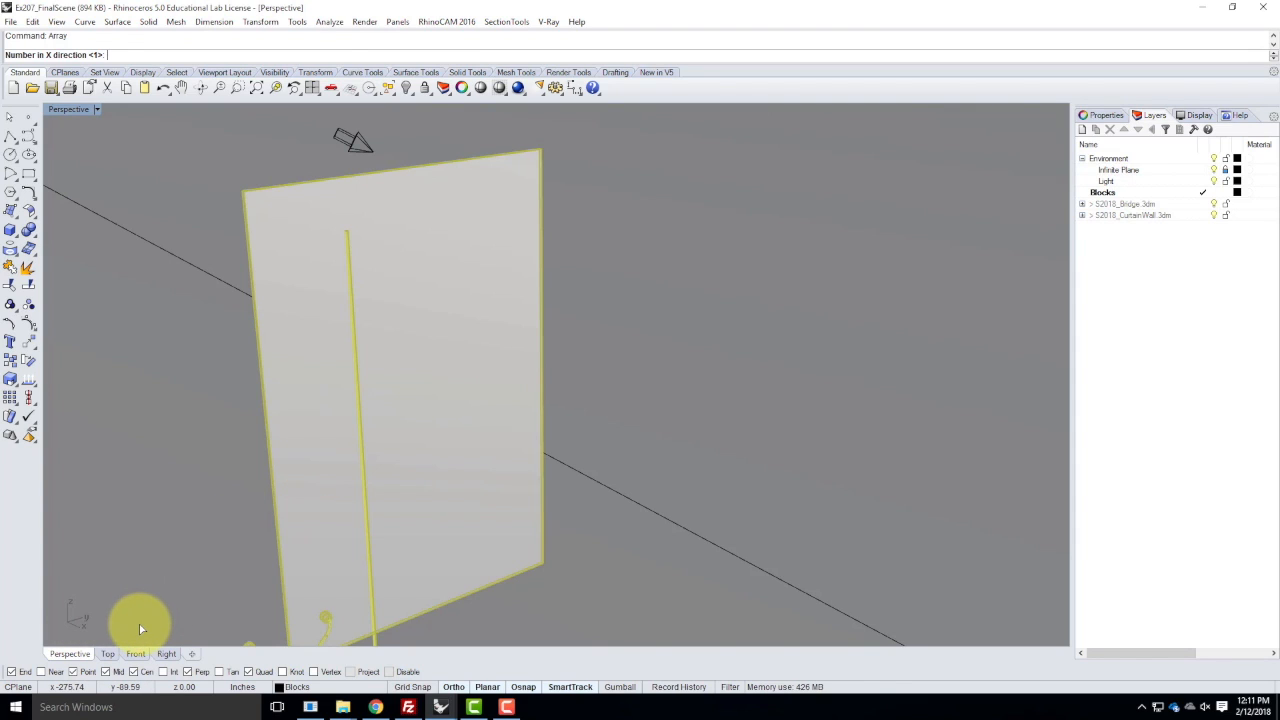
key("Return")
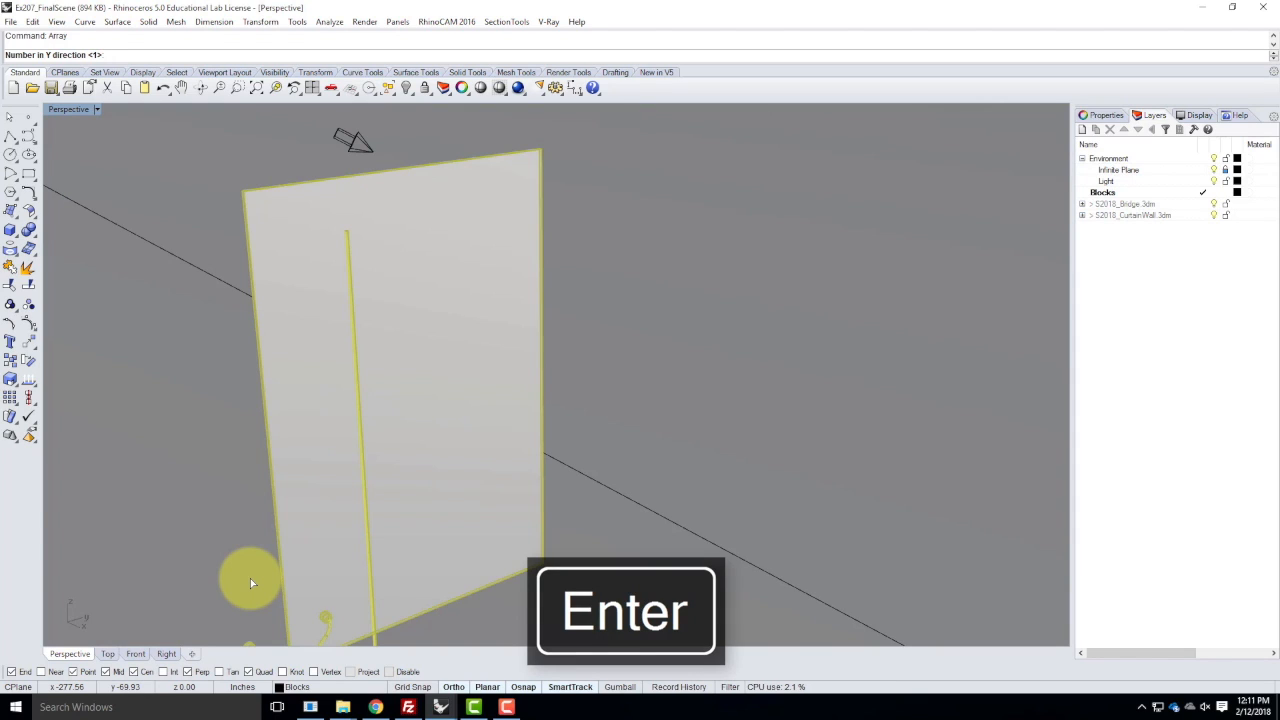
type("20")
key("Return")
type("6")
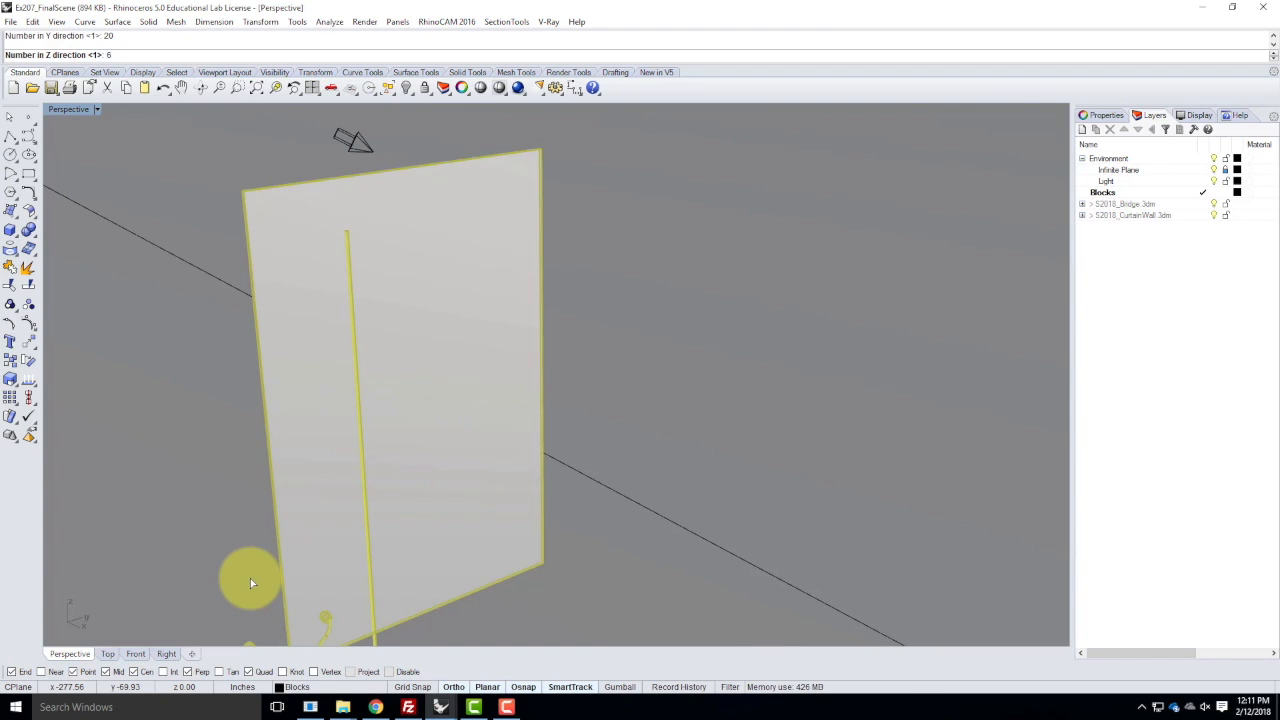
key("Return")
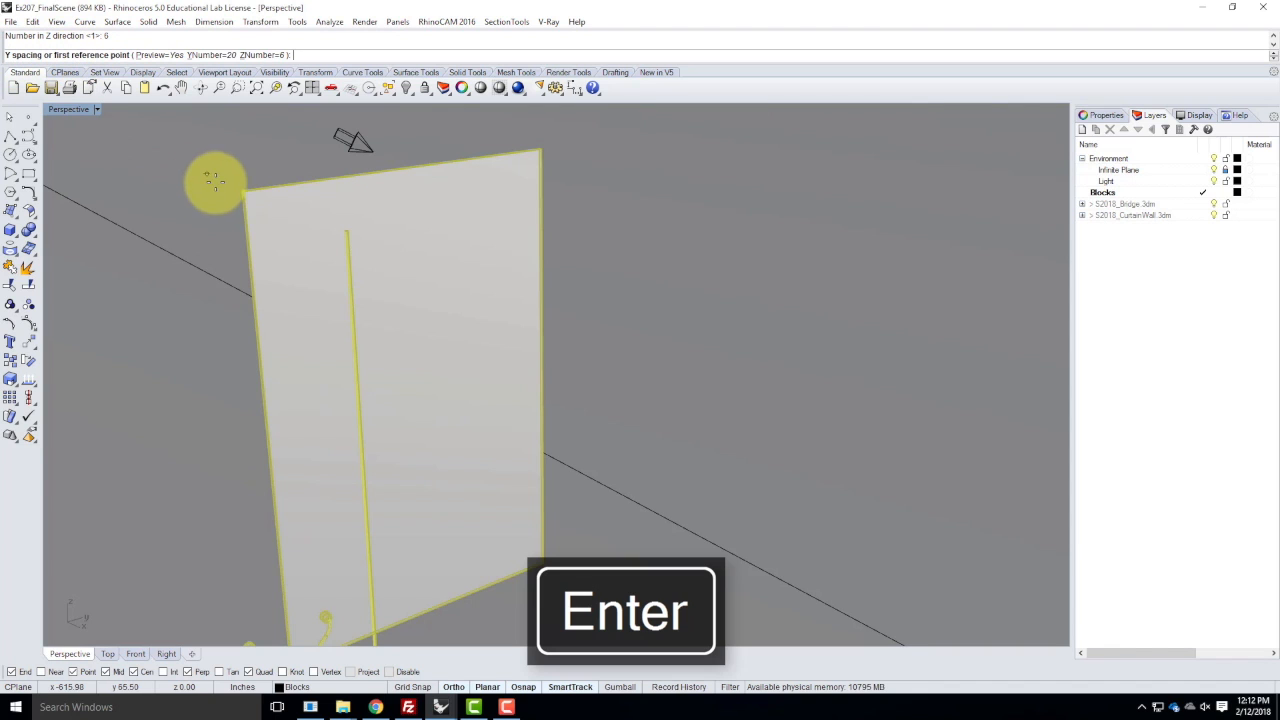
- Define the array's 48-inch Y spacing by snapping between the two lower corners of the glass panel
right_click_drag(214, 180, 230, 337)
scroll(282, 450, "up", 8)
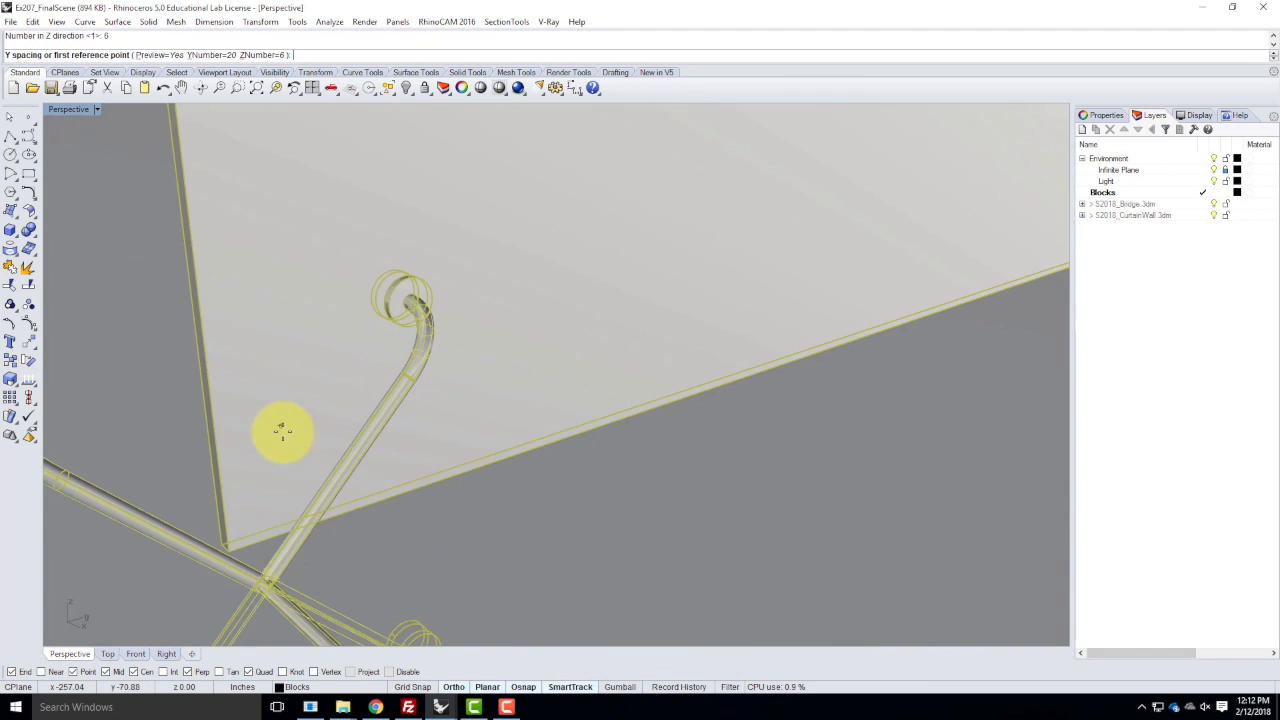
left_click(232, 548)
scroll(200, 540, "down", 5)
scroll(314, 523, "up", 6)
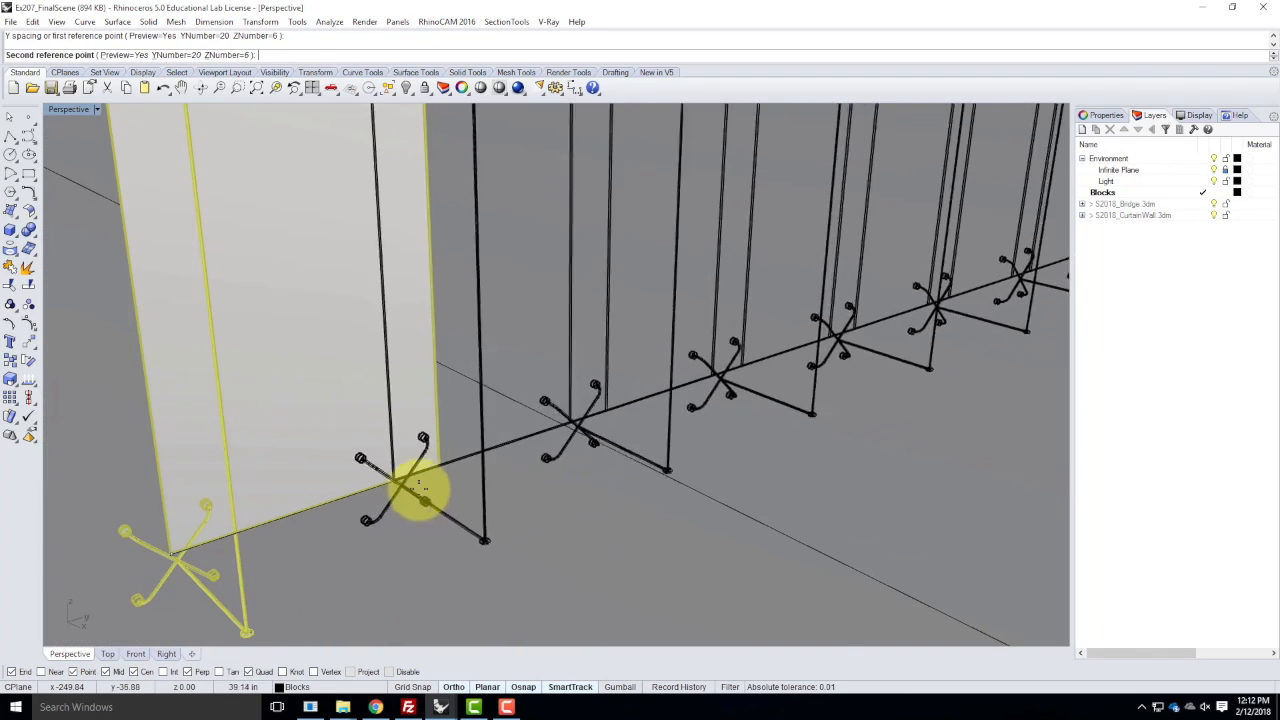
scroll(432, 445, "up", 4)
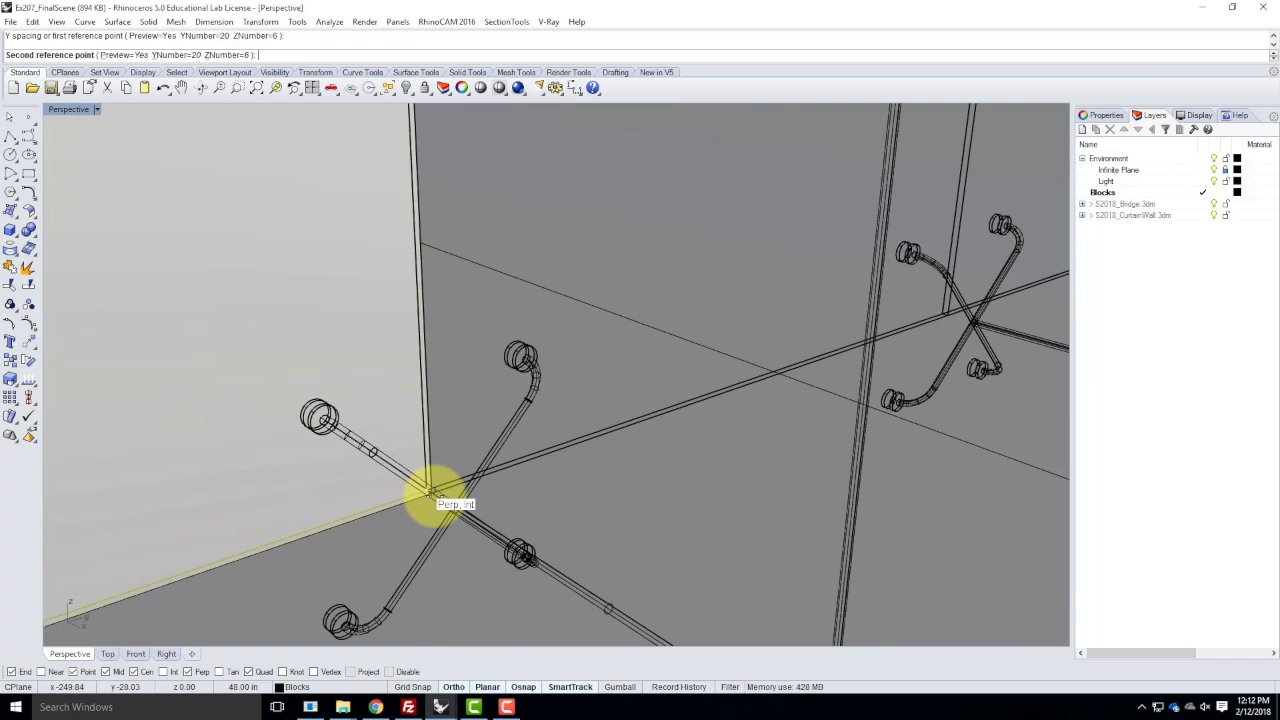
left_click(430, 490)
scroll(314, 491, "down", 8)
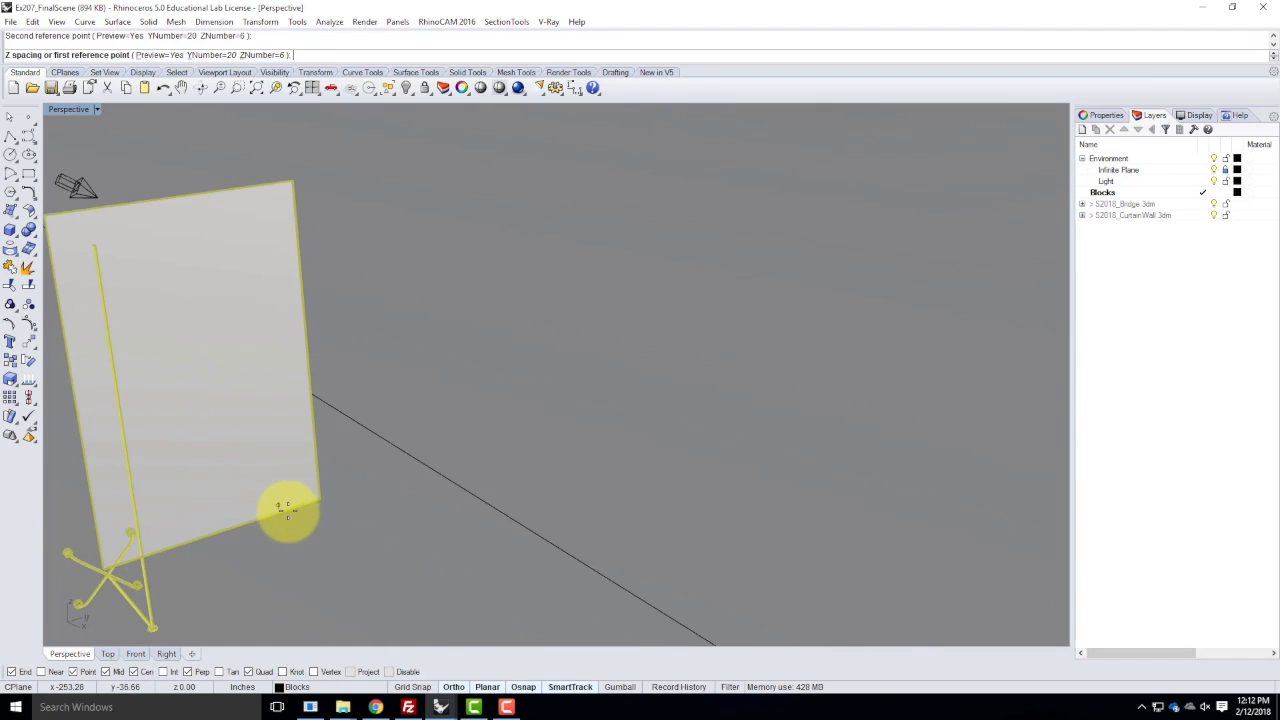
- Define the array's 72-inch Z spacing by snapping from the glass panel's lower corner to the upper corner directly above
scroll(314, 540, "up", 2)
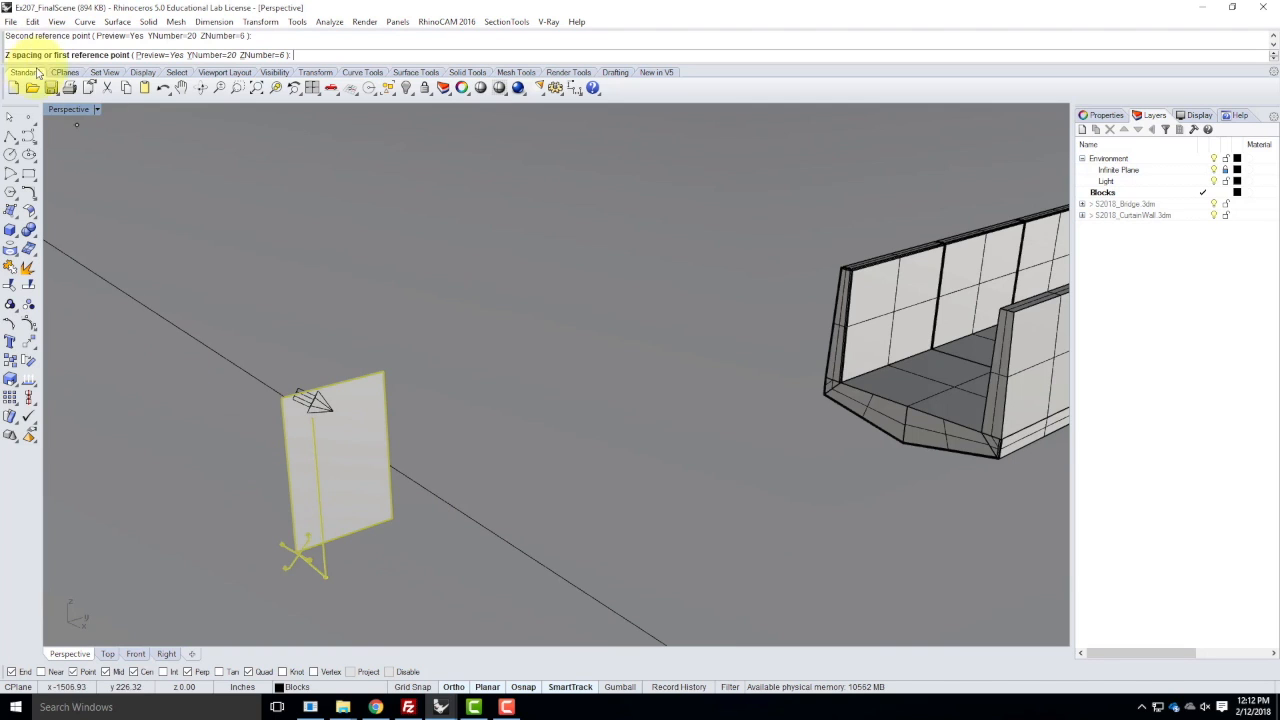
scroll(306, 502, "up", 5)
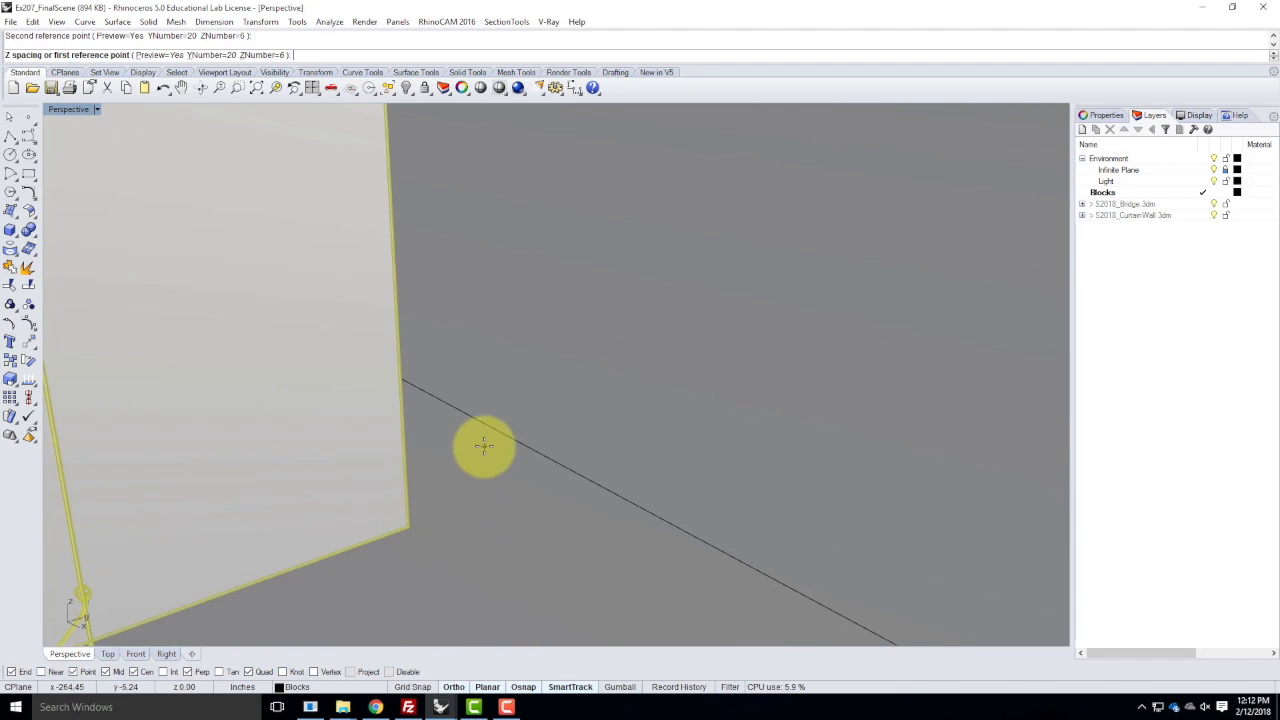
scroll(286, 551, "down", 6)
scroll(295, 513, "up", 6)
scroll(295, 513, "up", 5)
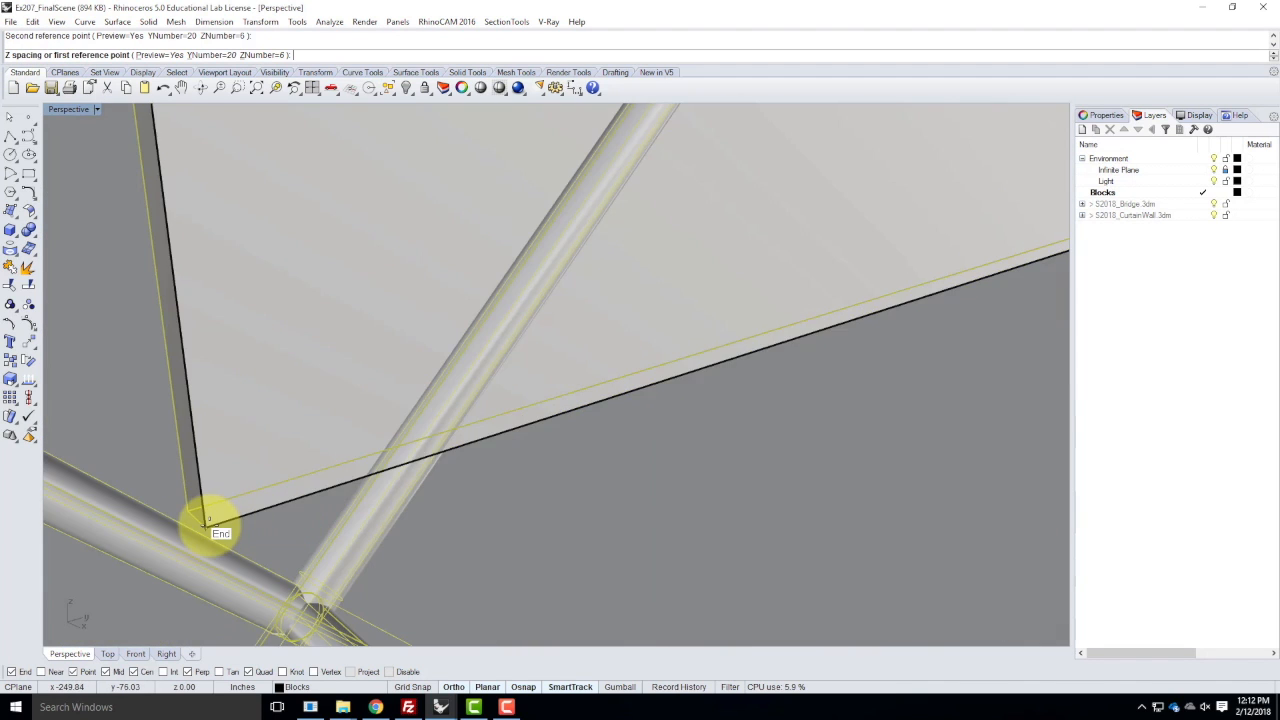
left_click(209, 527)
scroll(293, 568, "down", 8)
scroll(290, 572, "down", 4)
scroll(286, 400, "up", 8)
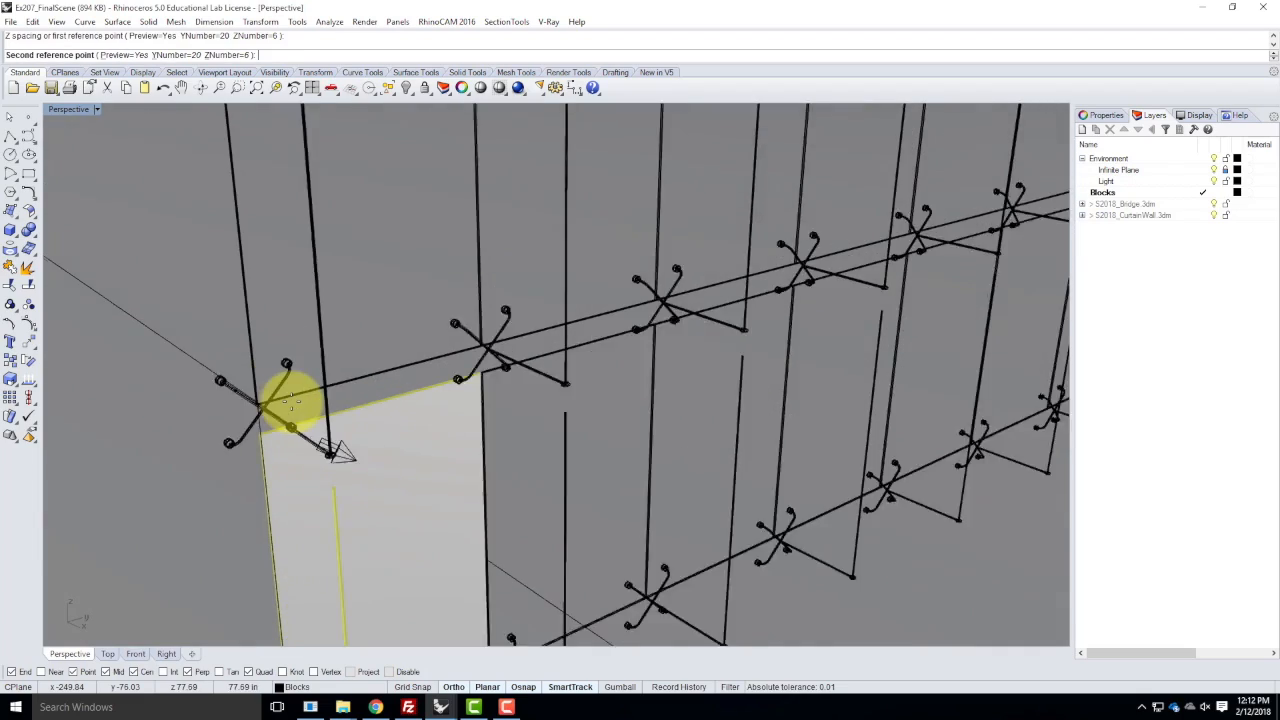
left_click(247, 452)
scroll(129, 377, "down", 6)
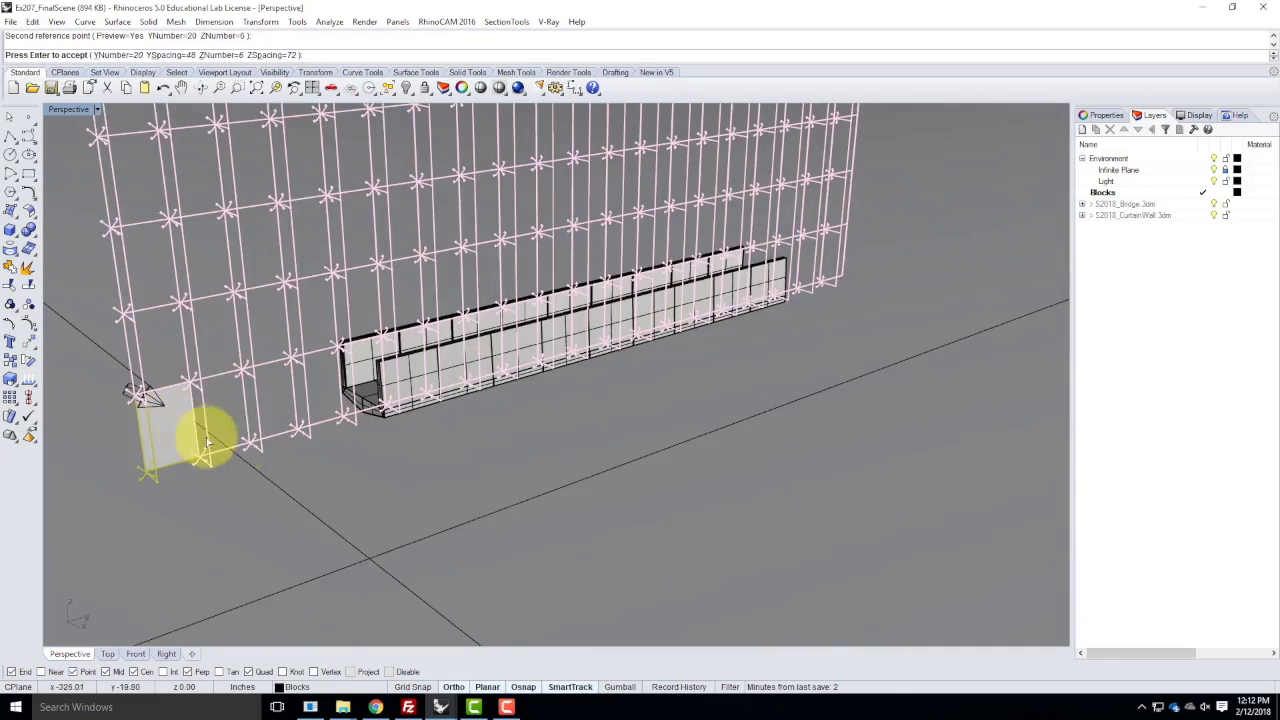
- Set the array's Y number to 25 and Z number to 5, and accept the curtain wall grid
scroll(250, 440, "down", 2)
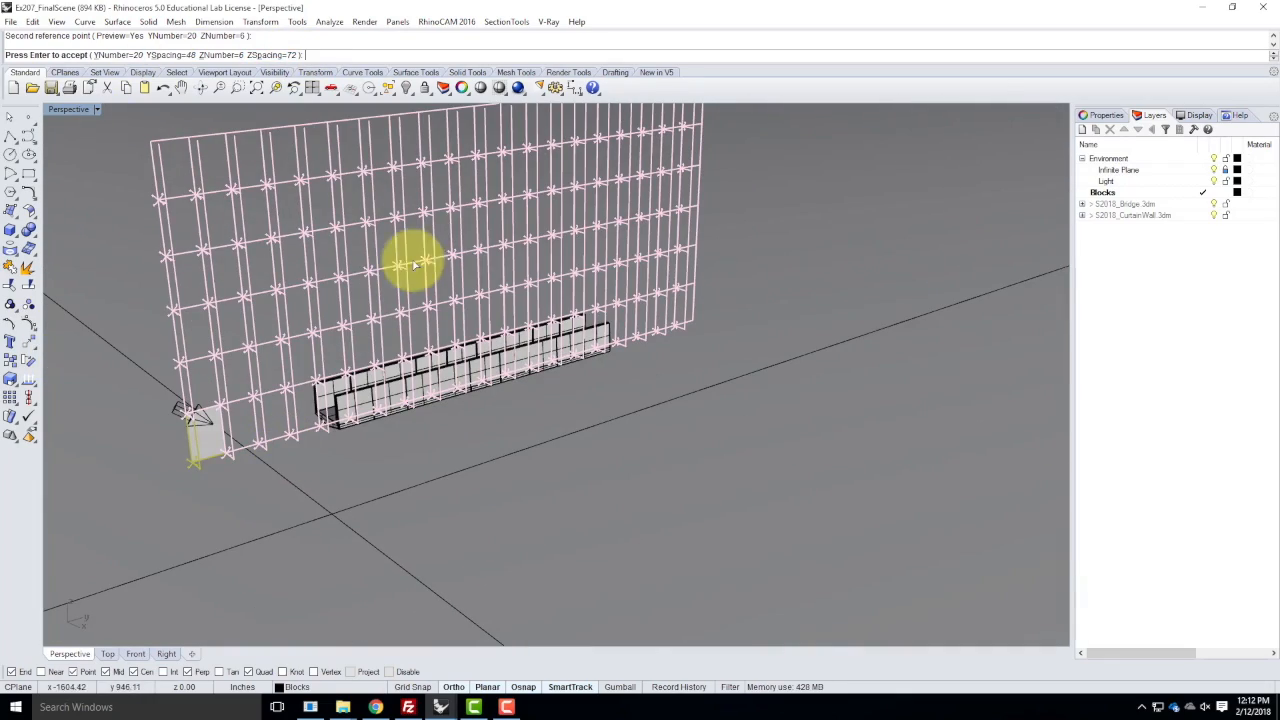
right_click_drag(552, 372, 577, 346)
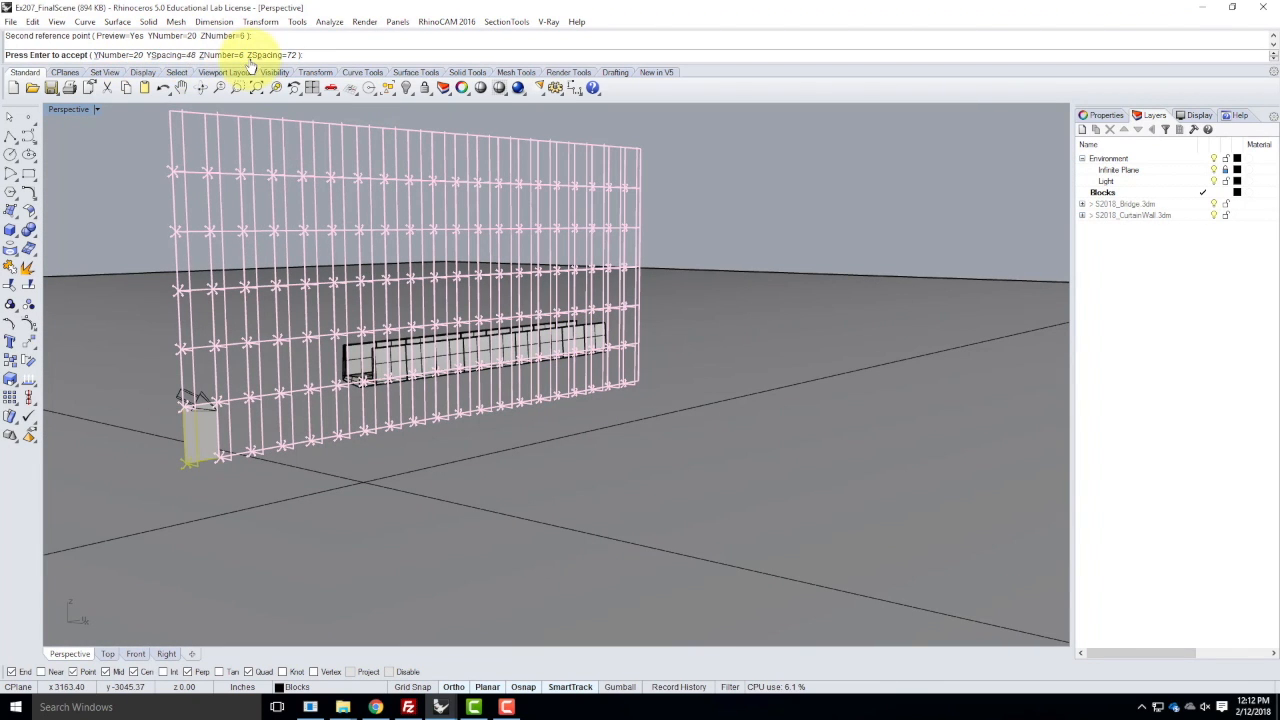
left_click(118, 56)
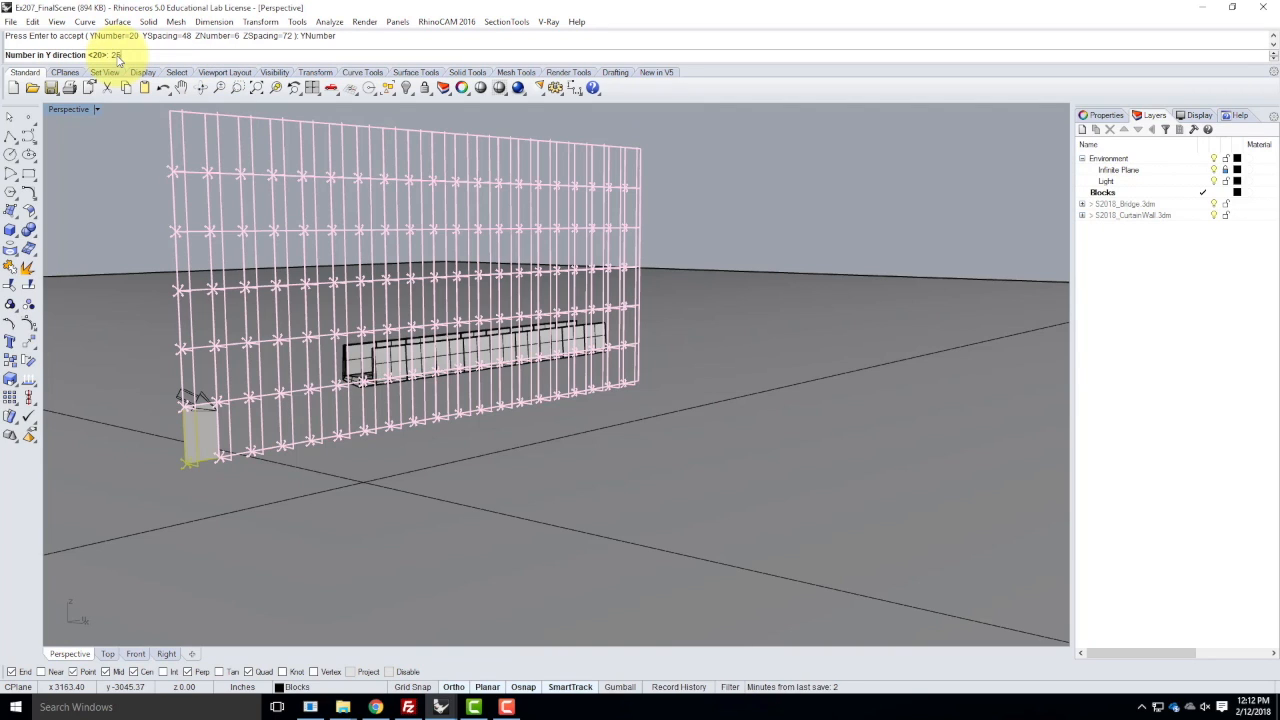
key("Return")
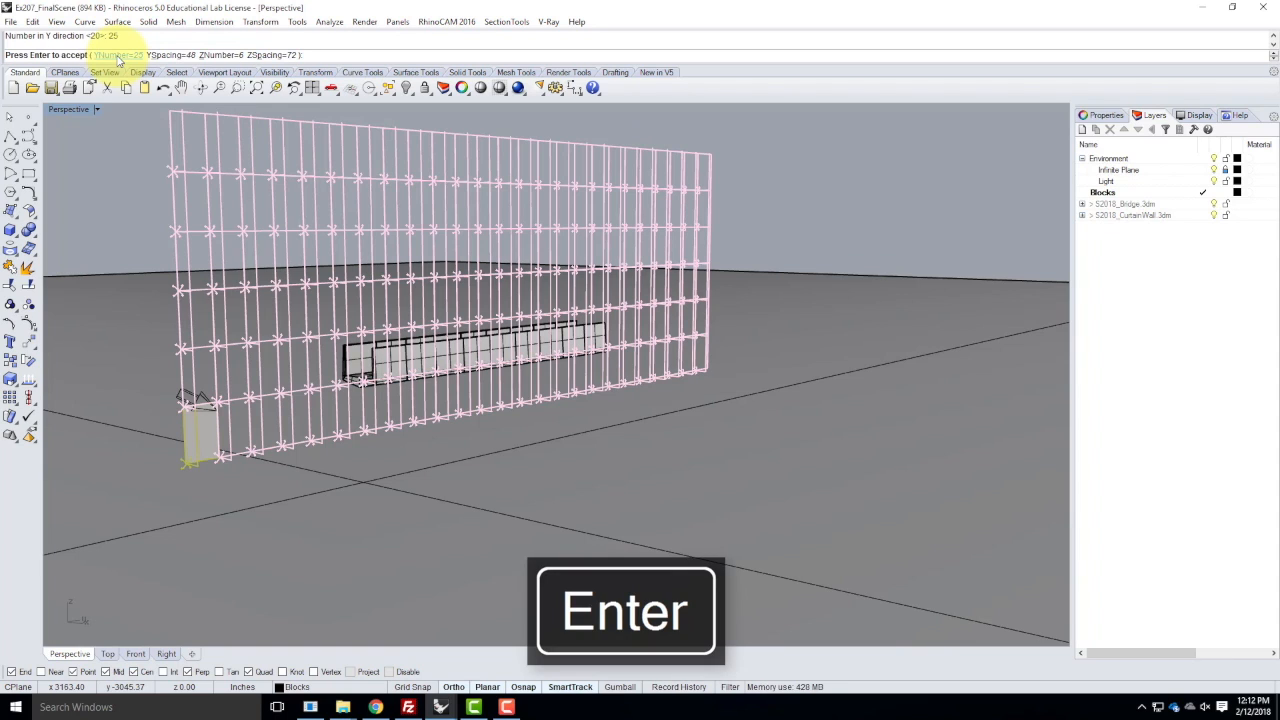
left_click(222, 55)
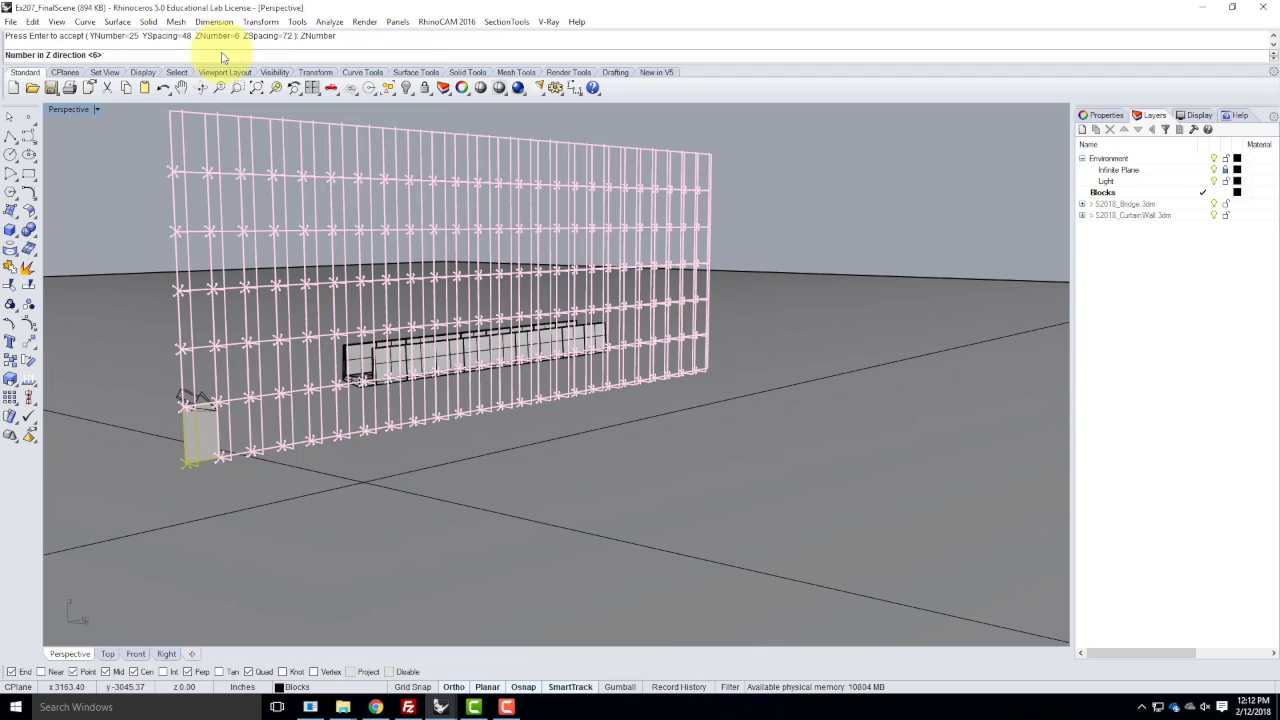
key("Return")
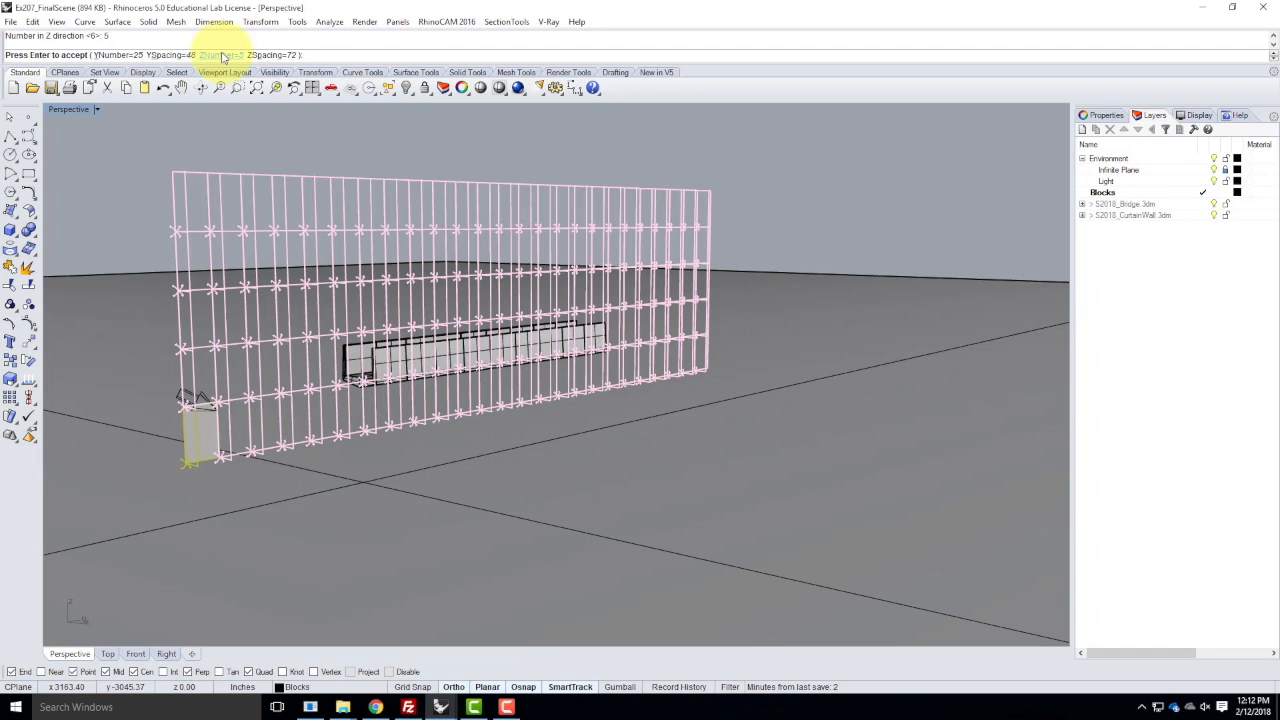
key("Return")
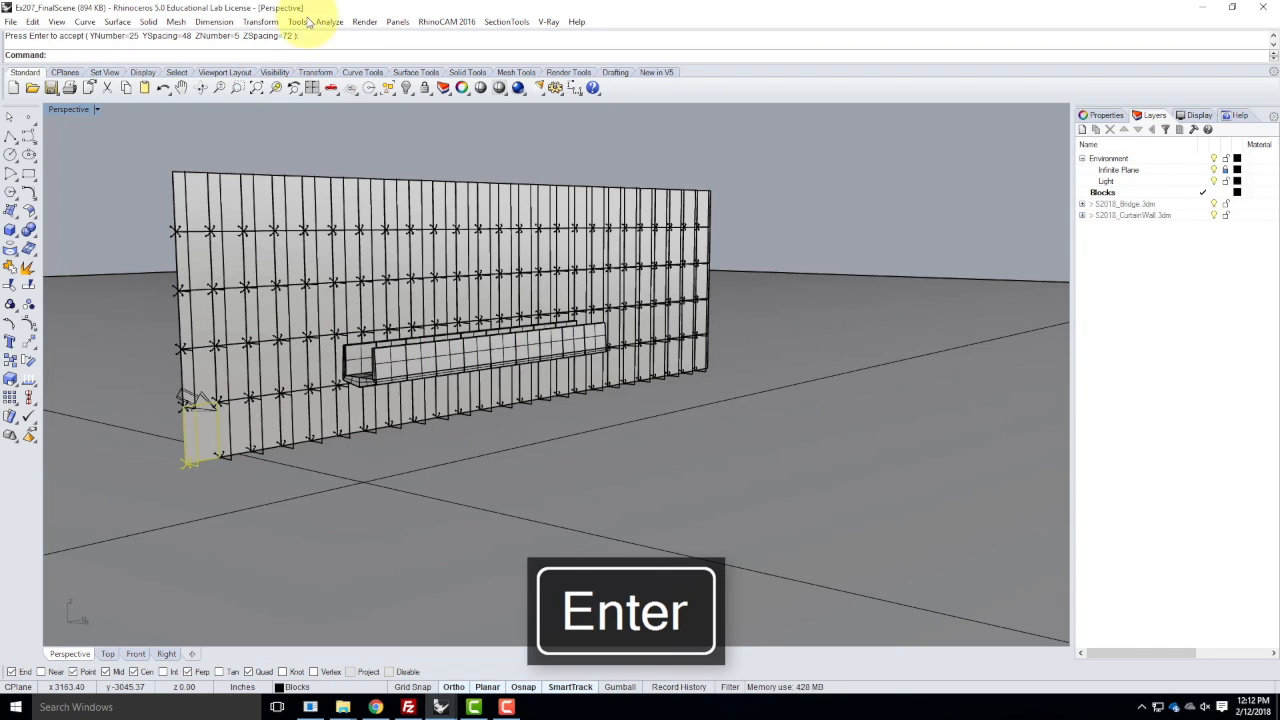
scroll(303, 237, "up", 8)
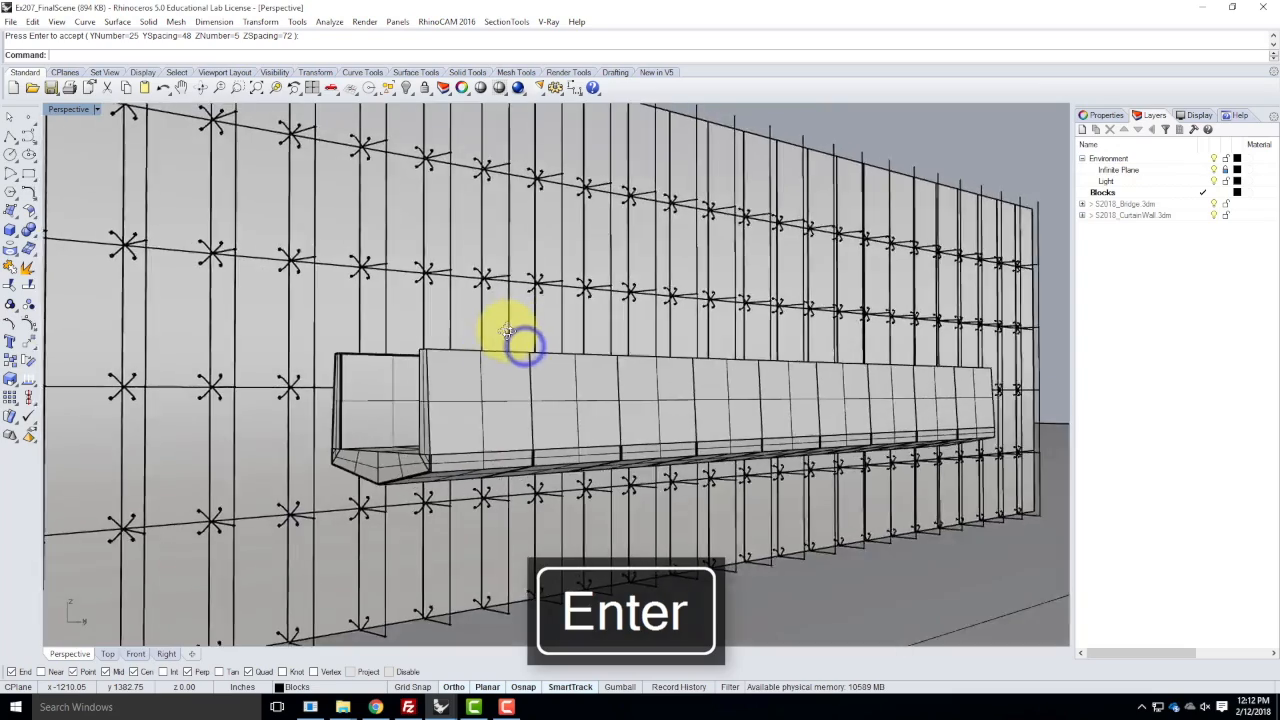
right_click_drag(508, 332, 458, 355)
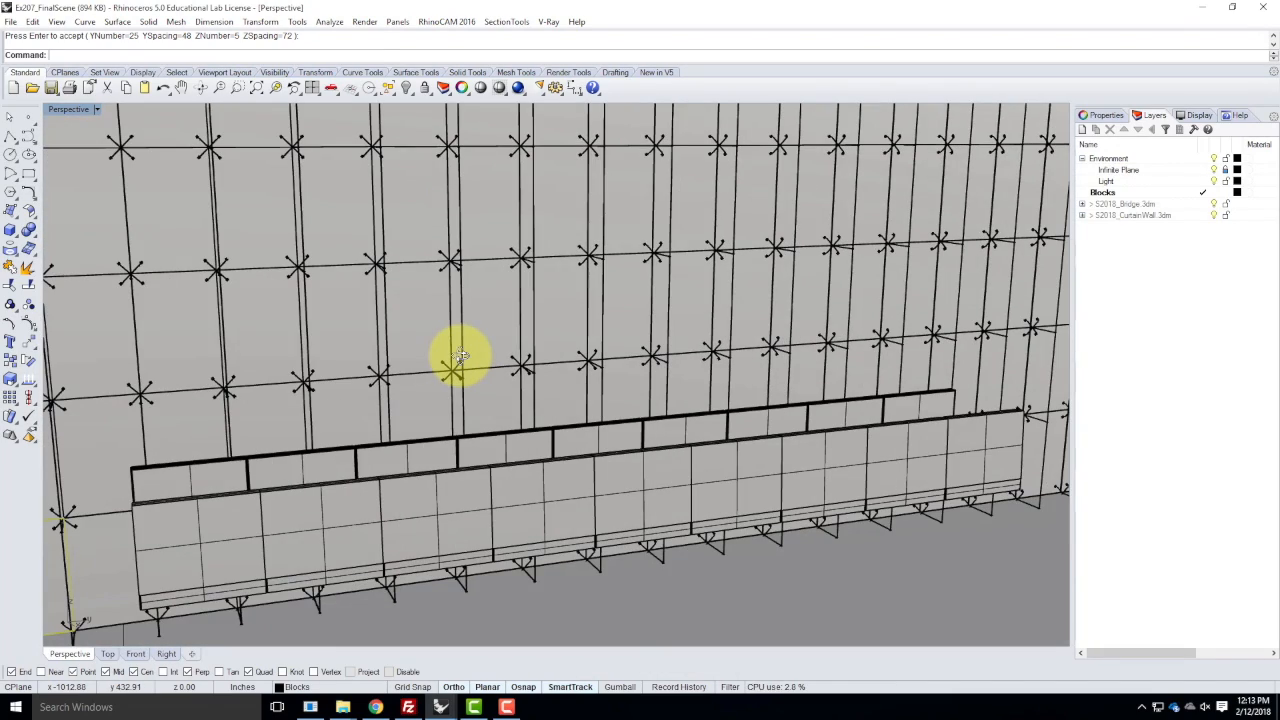
right_click_drag(412, 346, 454, 330)
scroll(665, 405, "up", 6)
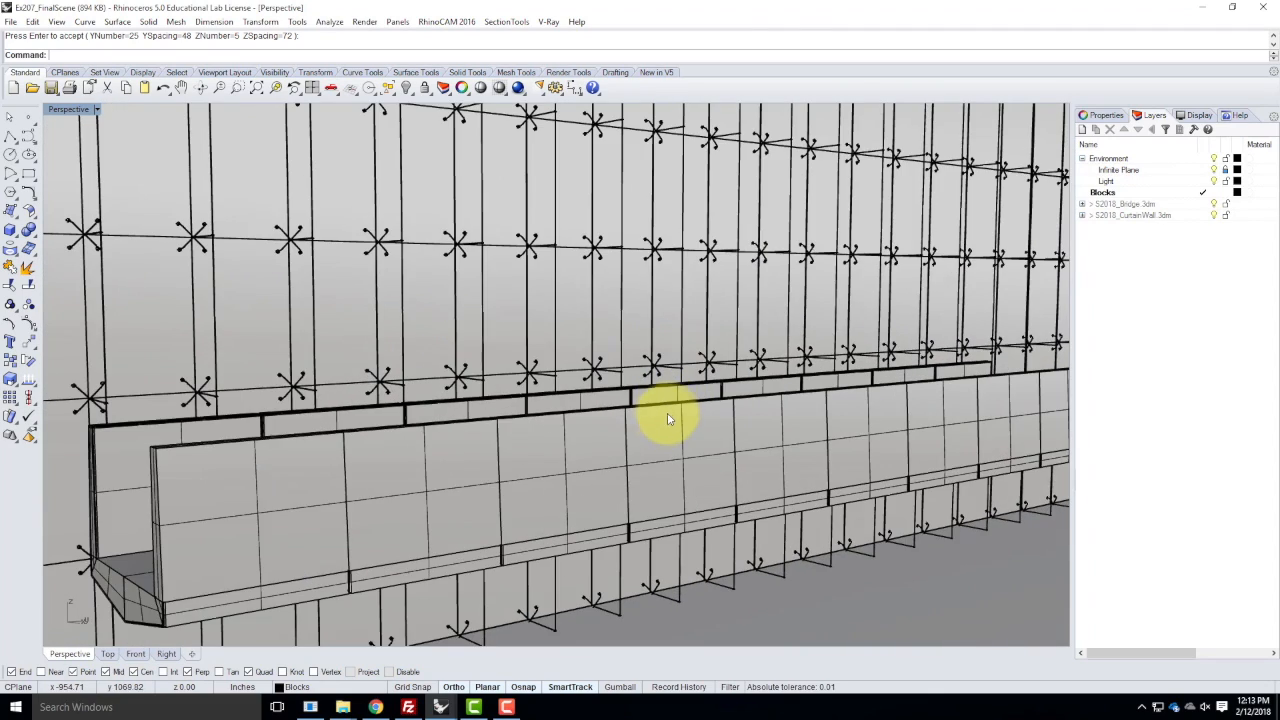
scroll(678, 404, "down", 1)
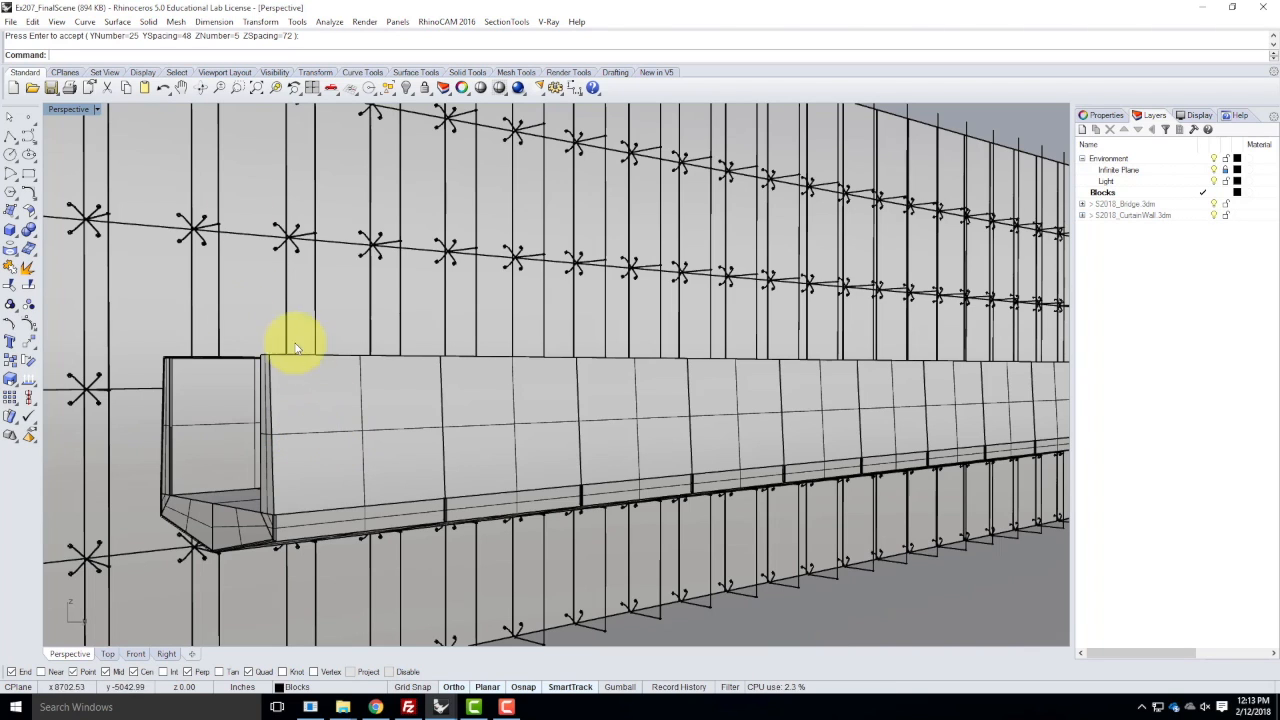
- Save the Ex207_FinalScene file and switch to the S2018_Bridge model
left_click(10, 22)
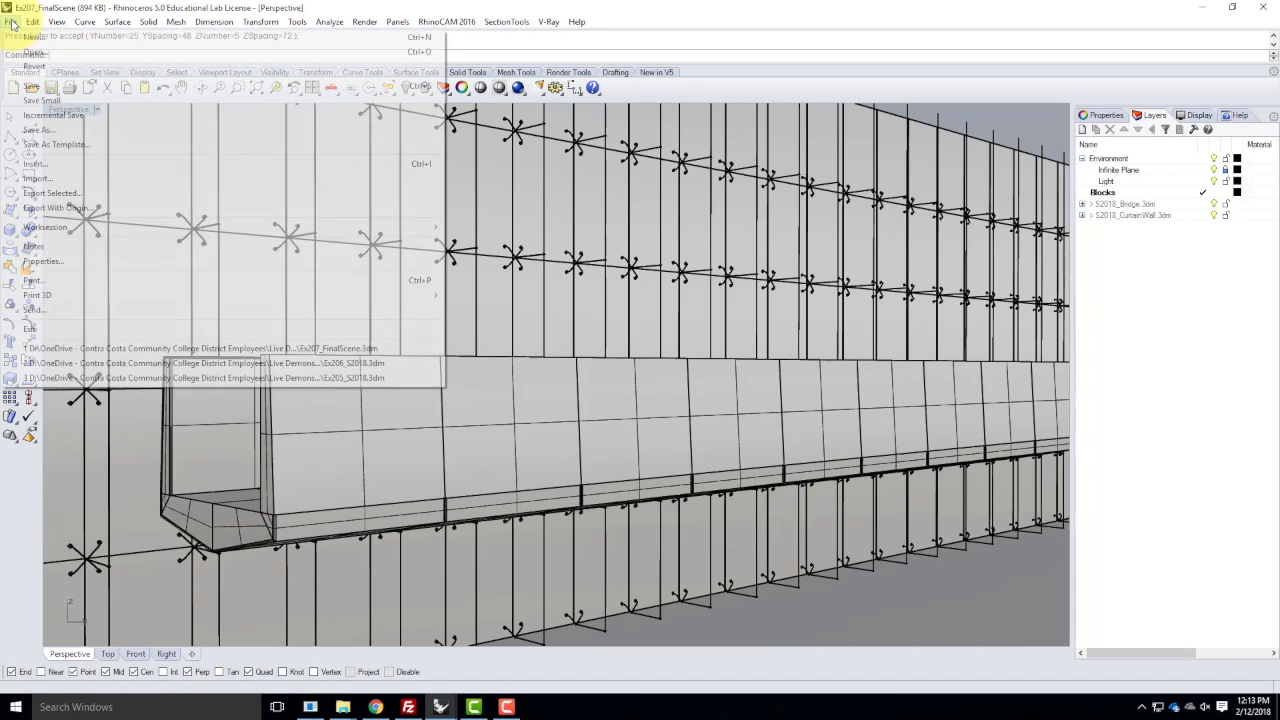
left_click(31, 90)
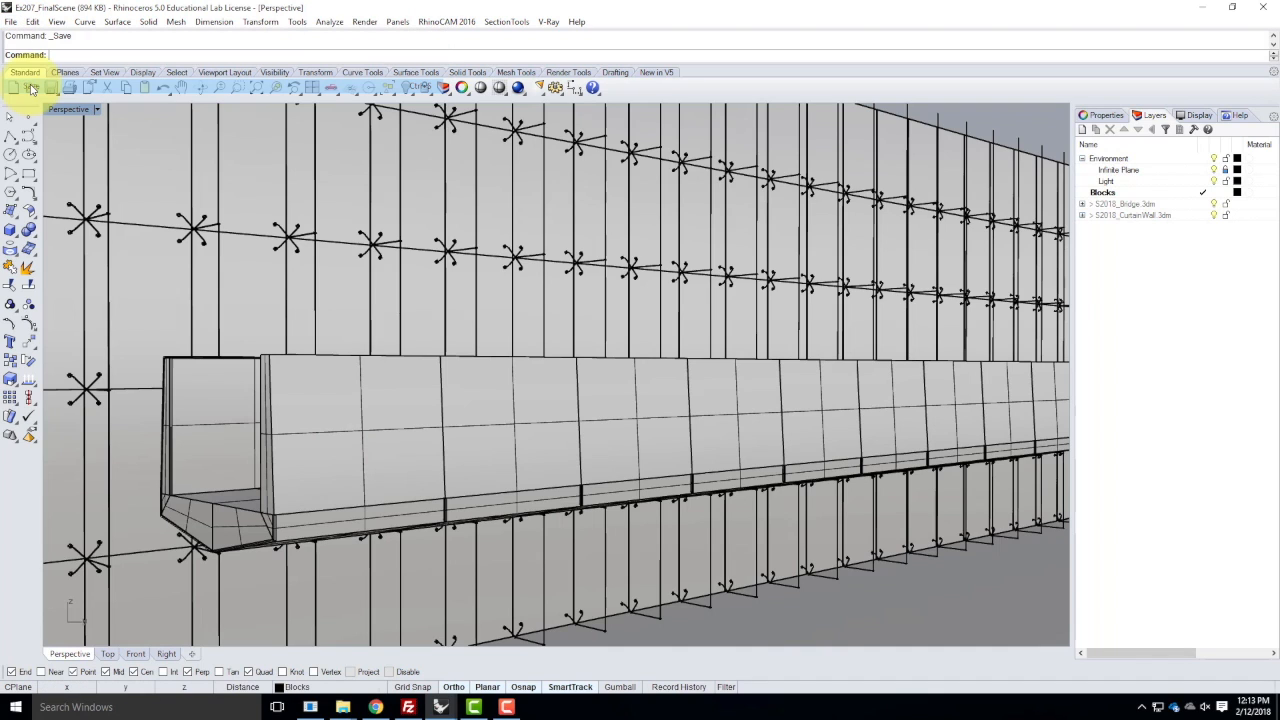
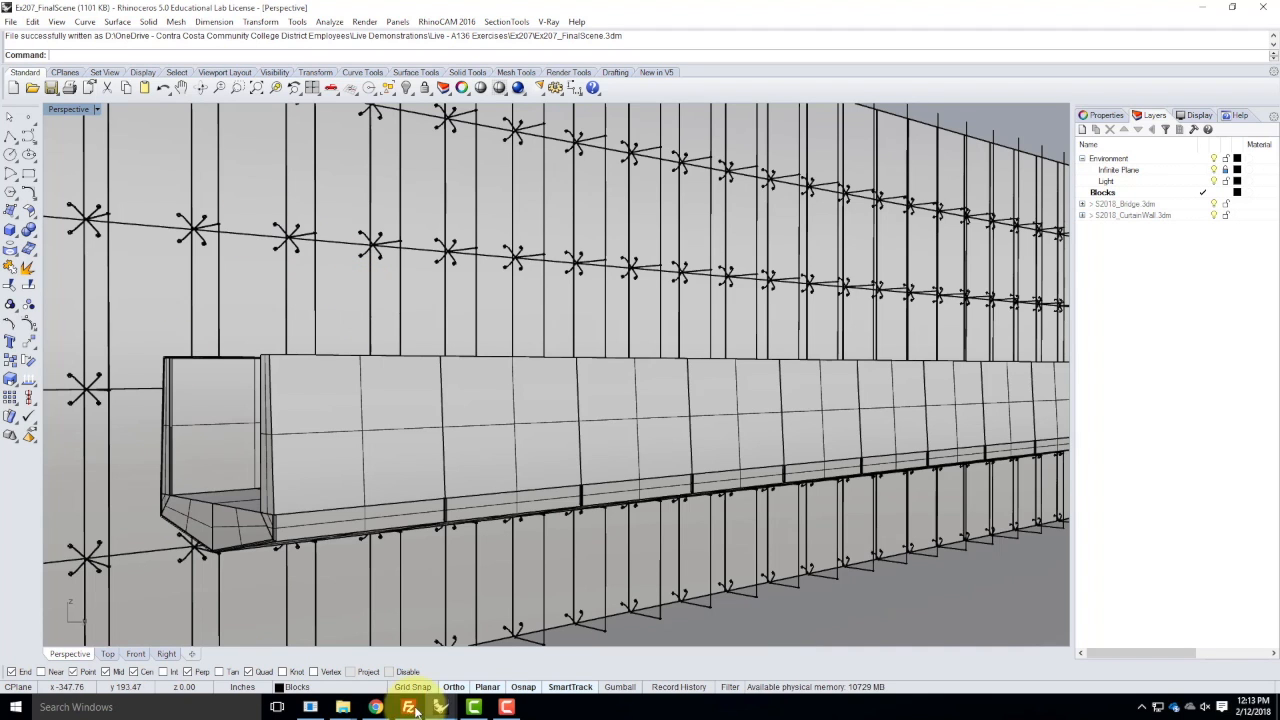
left_click(1203, 8)
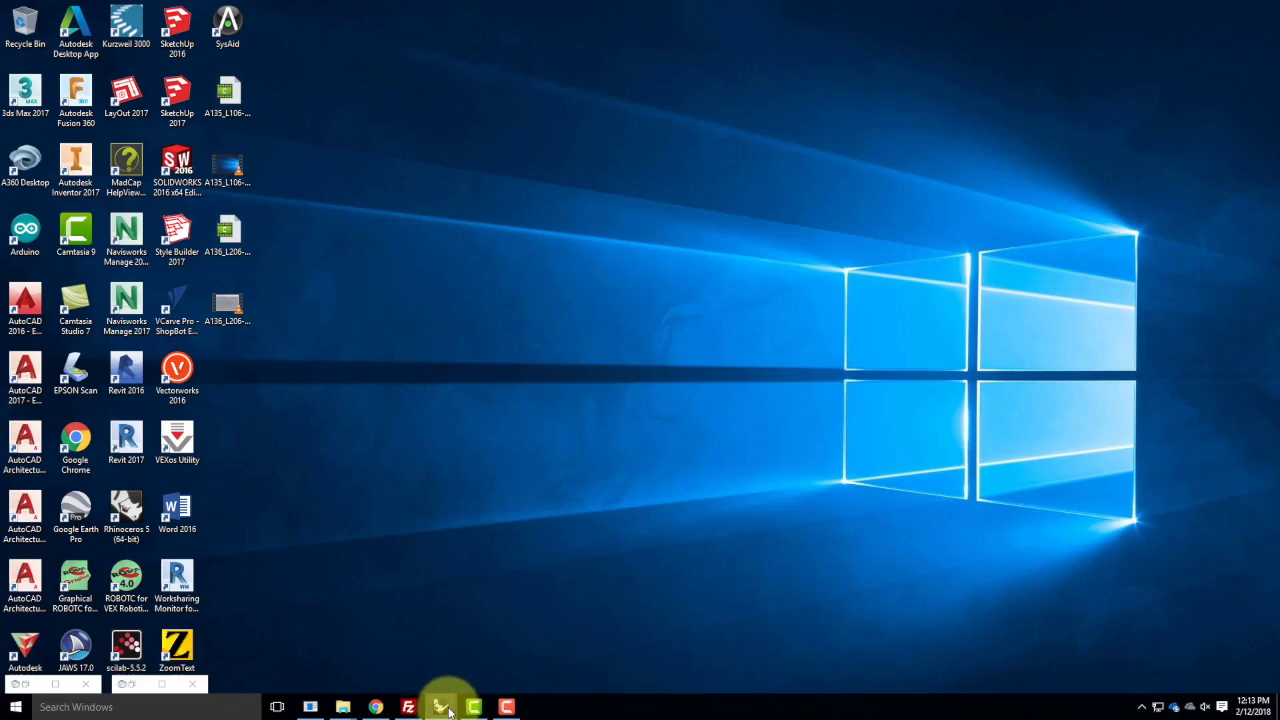
mouse_move(446, 708)
left_click(430, 655)
- Draw a 1.5-inch-high box over the entire top face of one bridge side wall, snapping its base to opposite corners
right_click_drag(704, 289, 651, 429)
scroll(651, 429, "up", 5)
right_click_drag(766, 366, 704, 398)
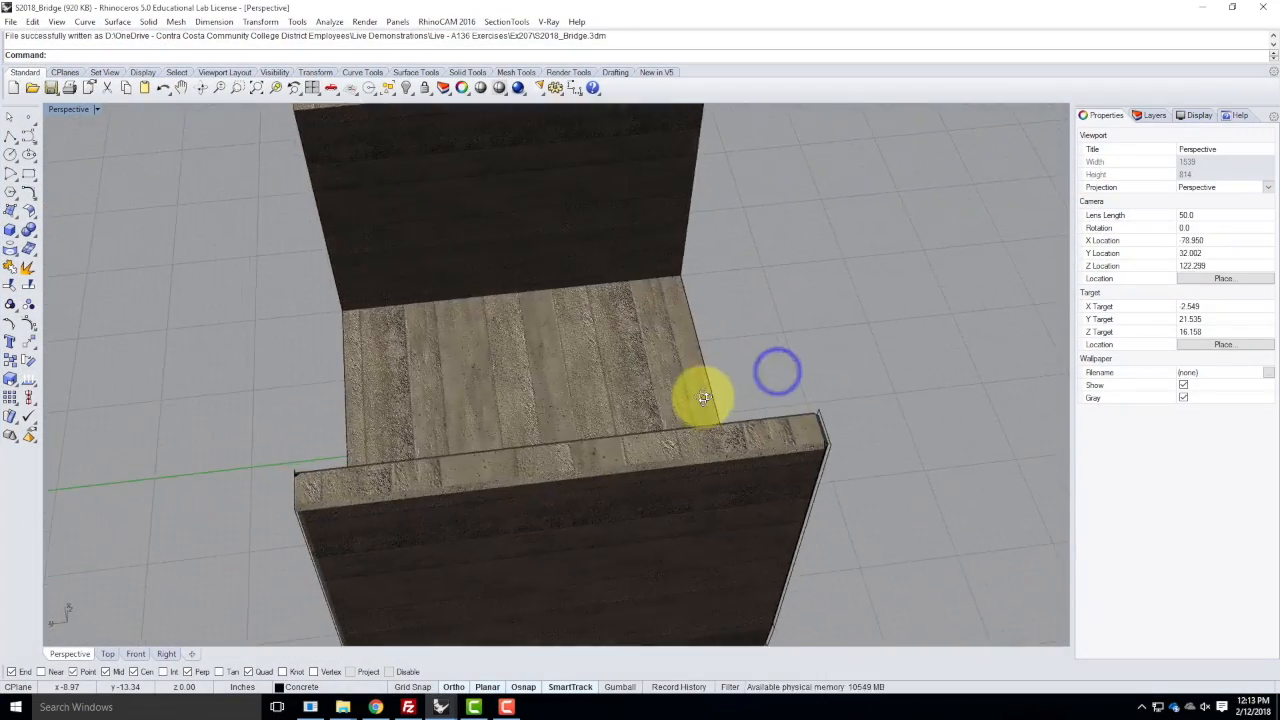
right_click_drag(409, 337, 601, 289)
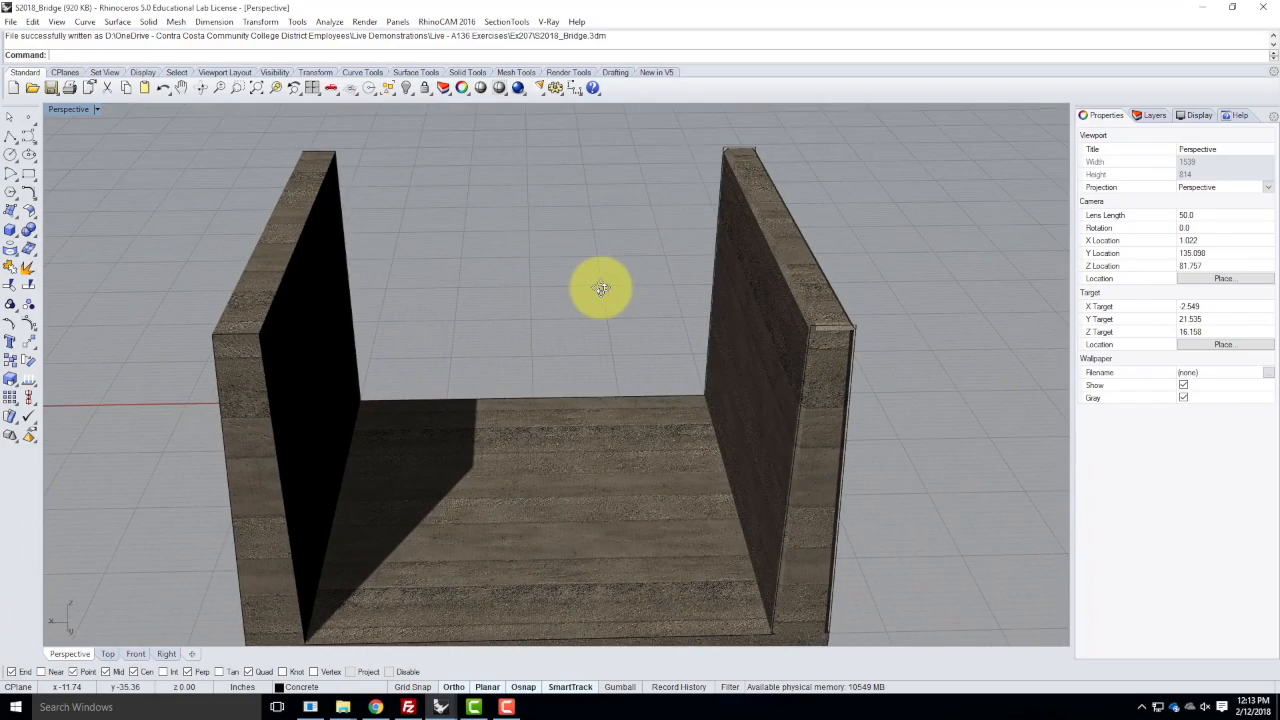
right_click_drag(731, 260, 773, 238)
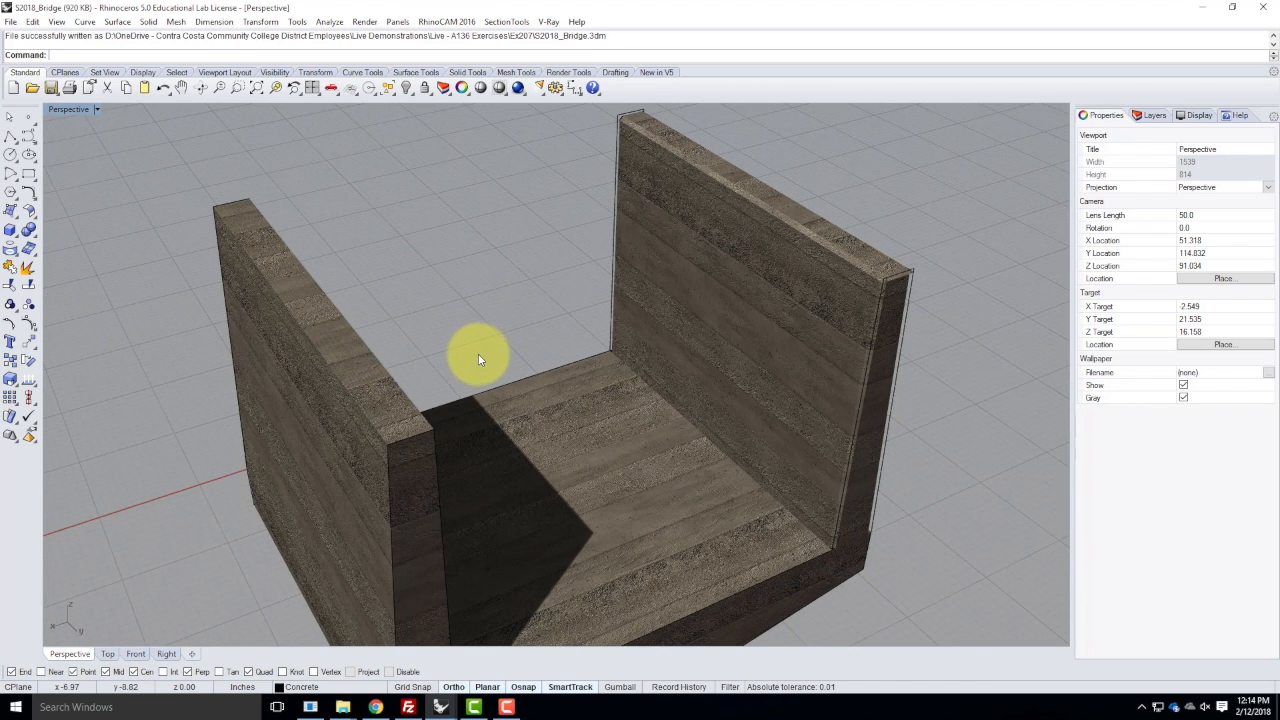
left_click(10, 231)
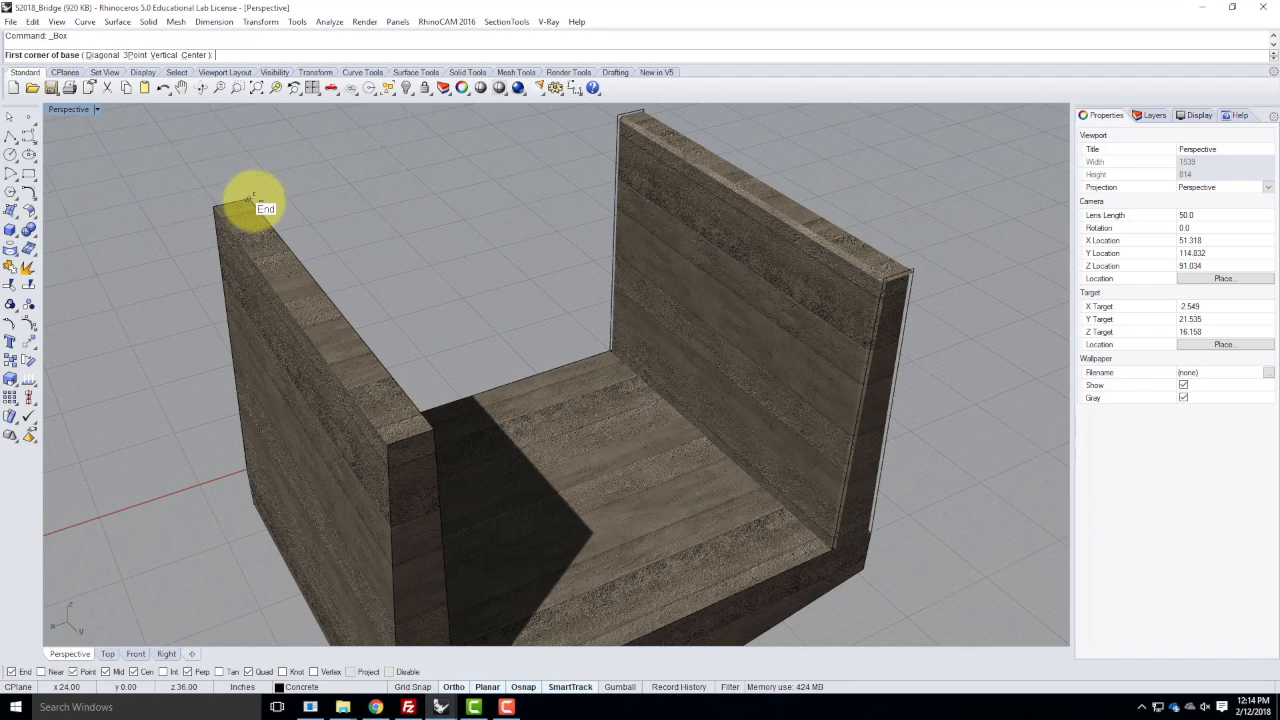
left_click(250, 201)
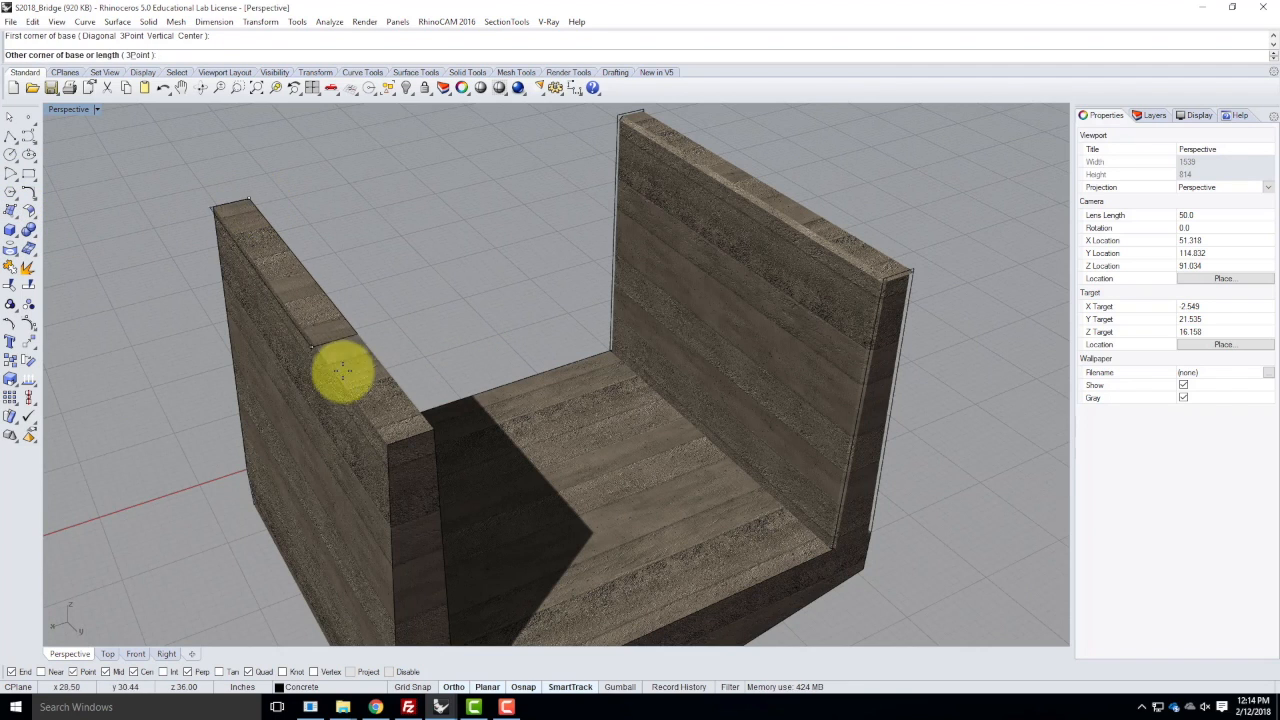
left_click(387, 444)
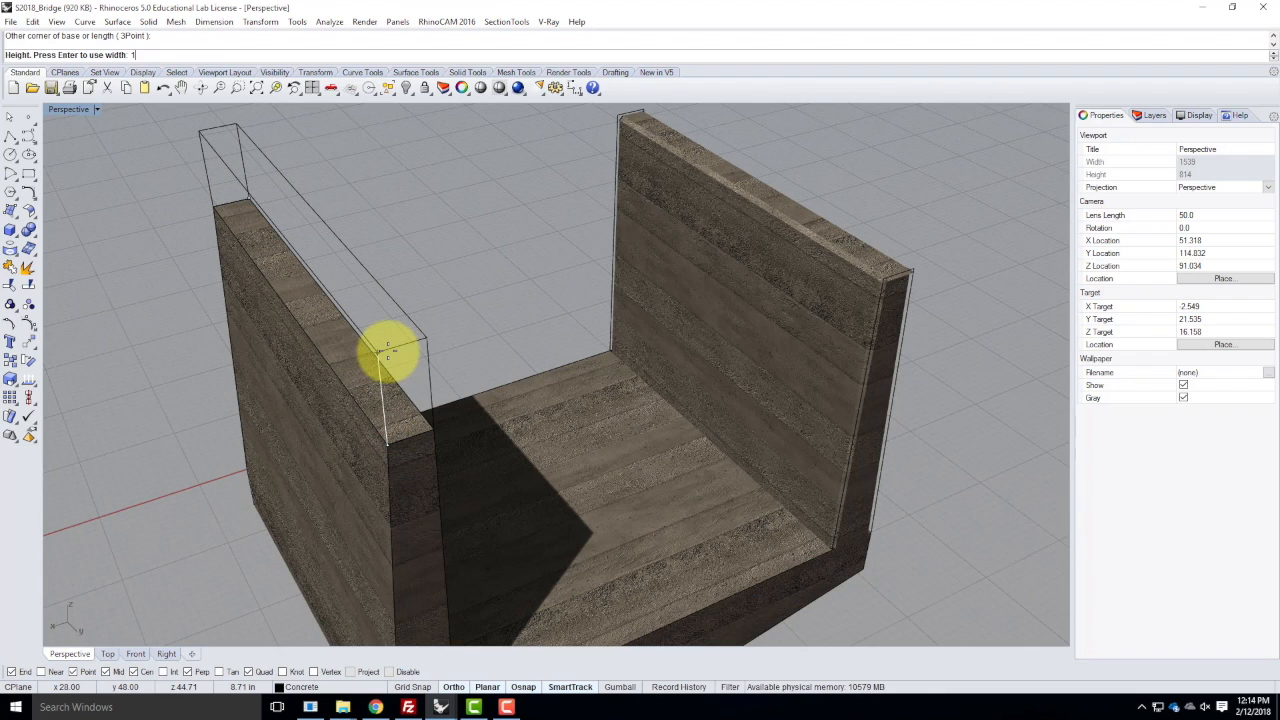
type("1.5")
key("Return")
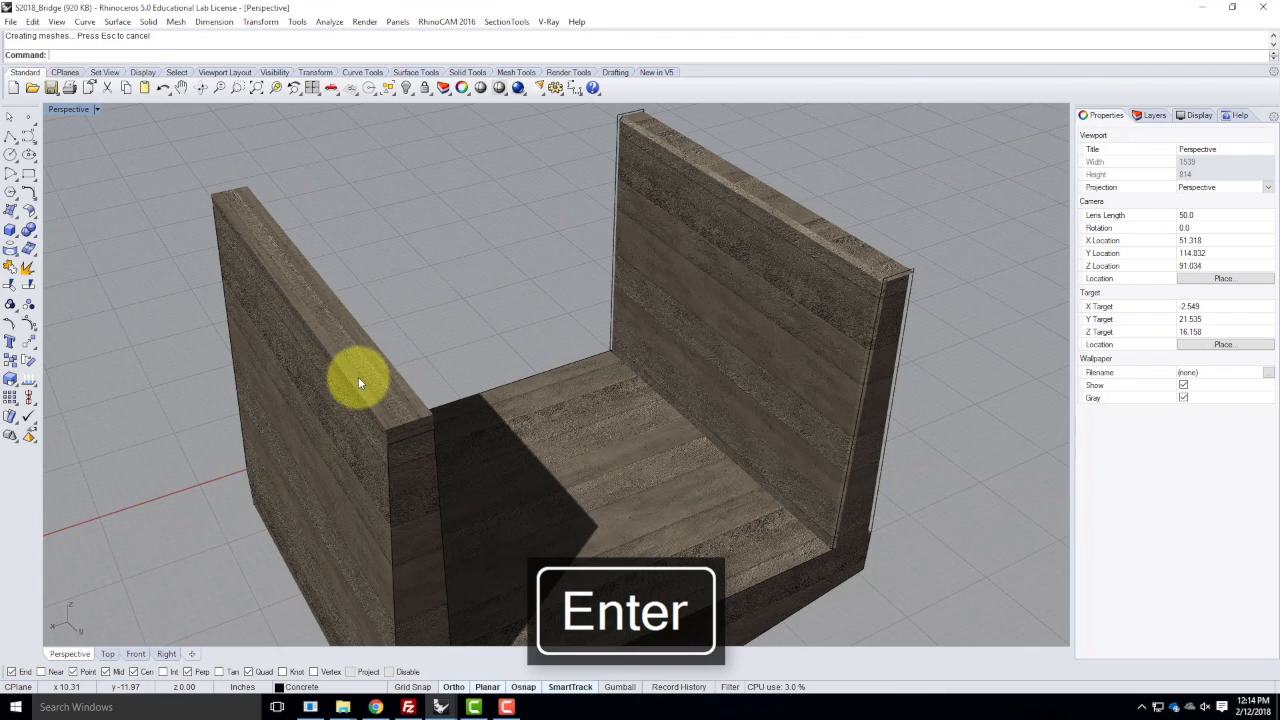
- Move the new rail box vertically 6 inches above the side wall
left_click(358, 377)
type("move")
key("Return")
type("v")
key("Return")
left_click(432, 418)
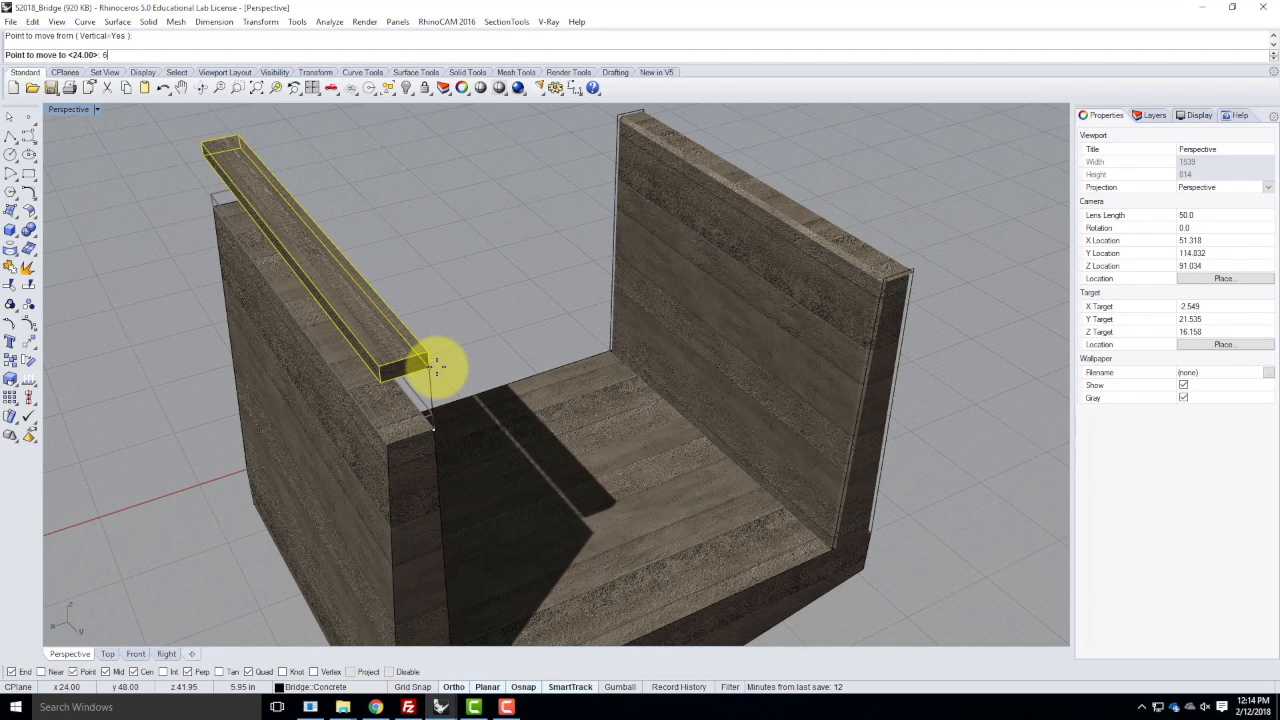
type("6")
key("Return")
- Draw a 1.5 by 1.5 inch box post from the wall's outer top corner up to the underside of the raised rail
right_click_drag(398, 350, 466, 349)
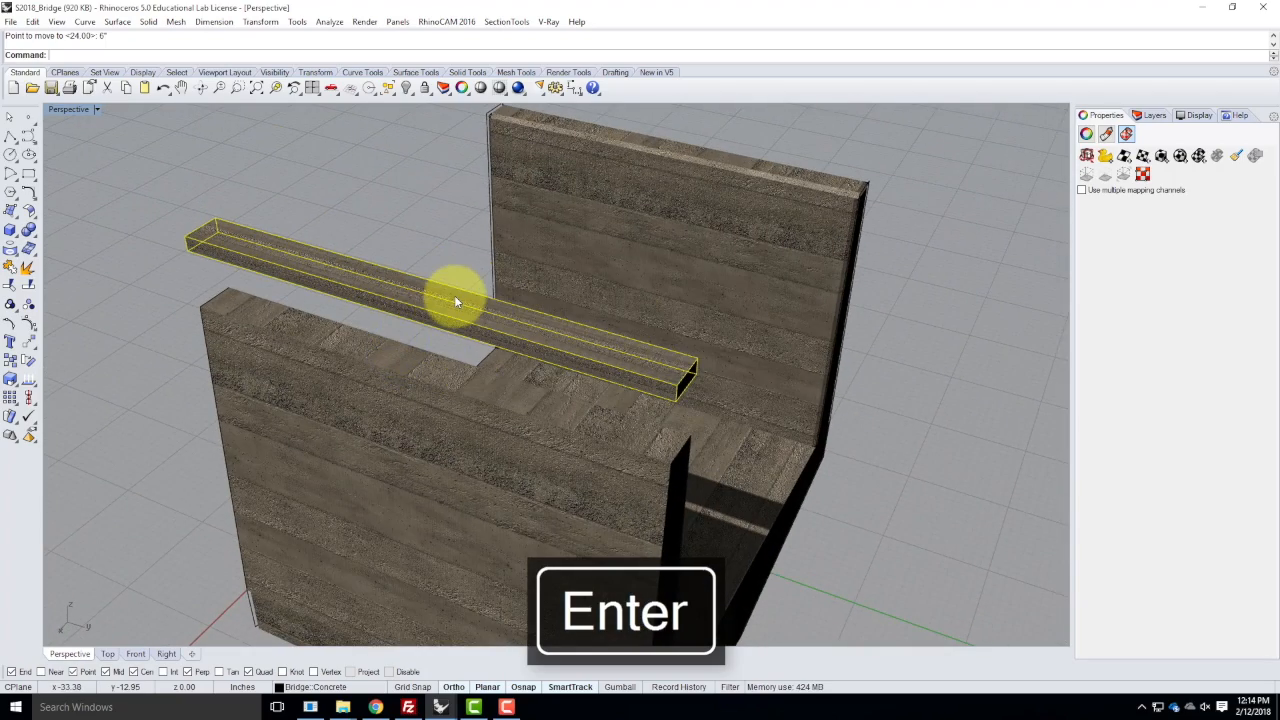
left_click(206, 217)
right_click_drag(229, 263, 709, 217)
right_click_drag(829, 226, 629, 267)
right_click_drag(414, 349, 414, 364)
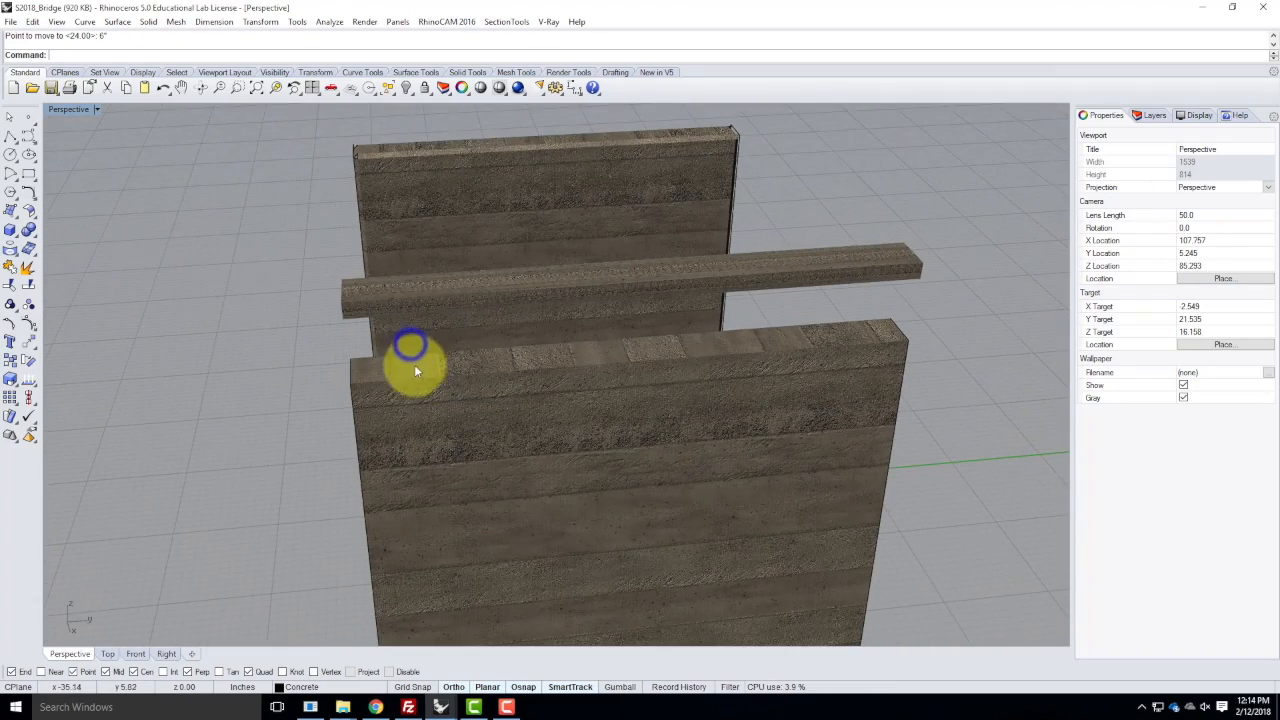
left_click(10, 232)
scroll(340, 390, "up", 5)
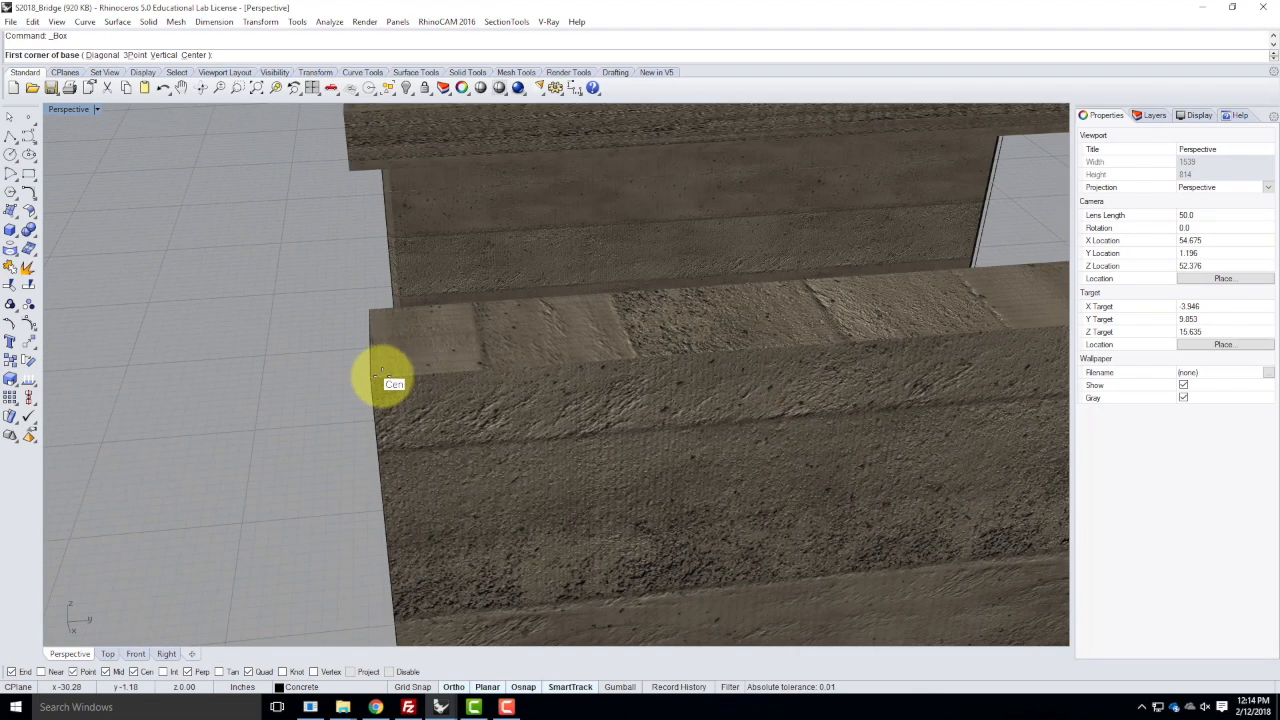
left_click(370, 378)
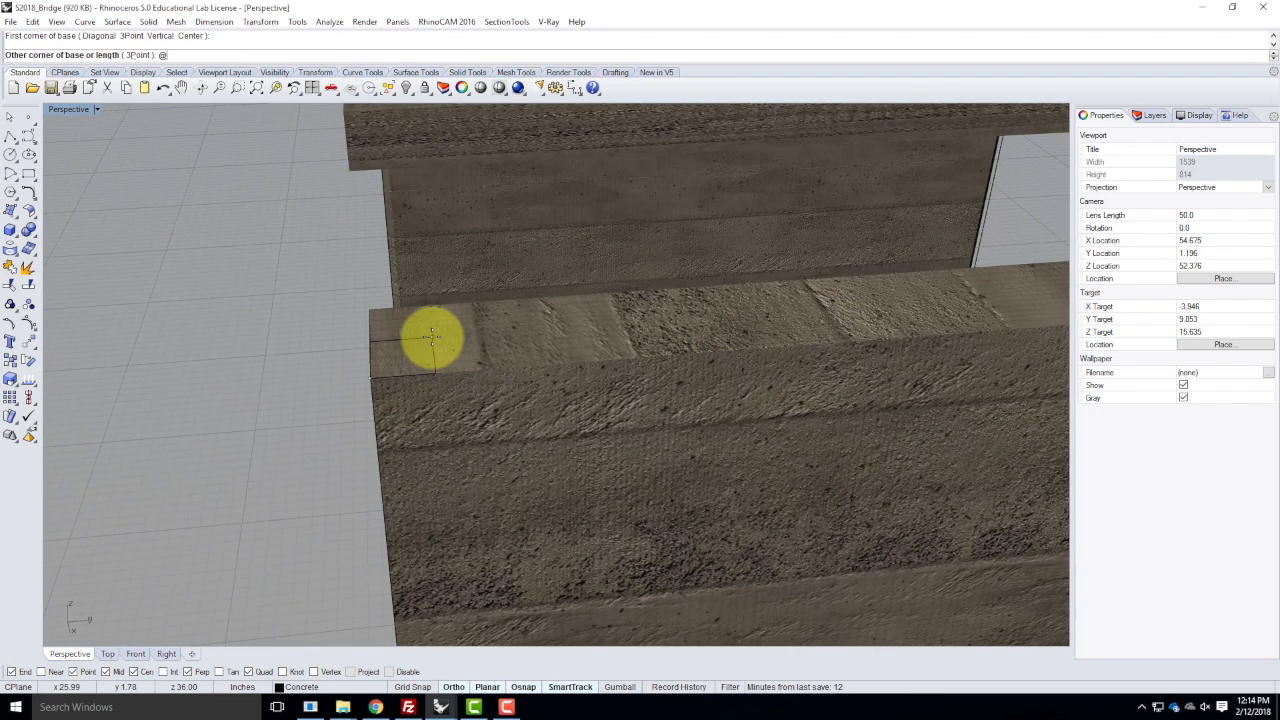
key("BackSpace")
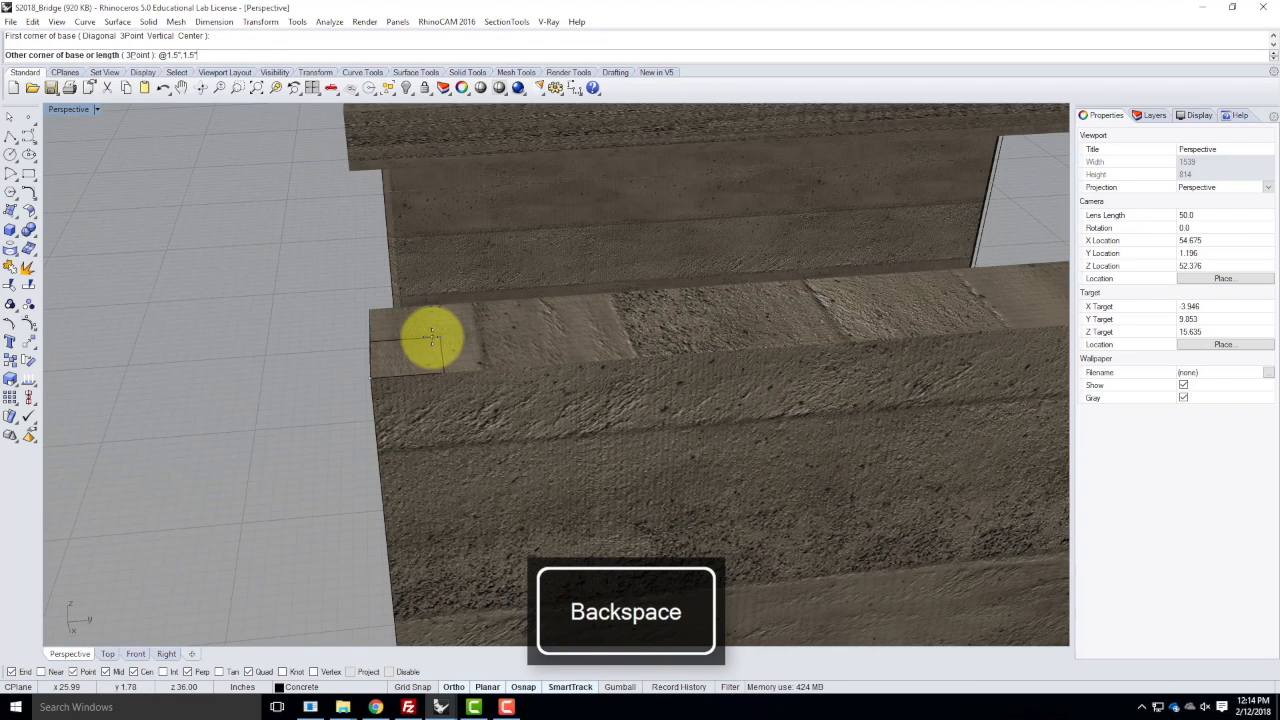
type("1.5\",1.5\"")
key("Return")
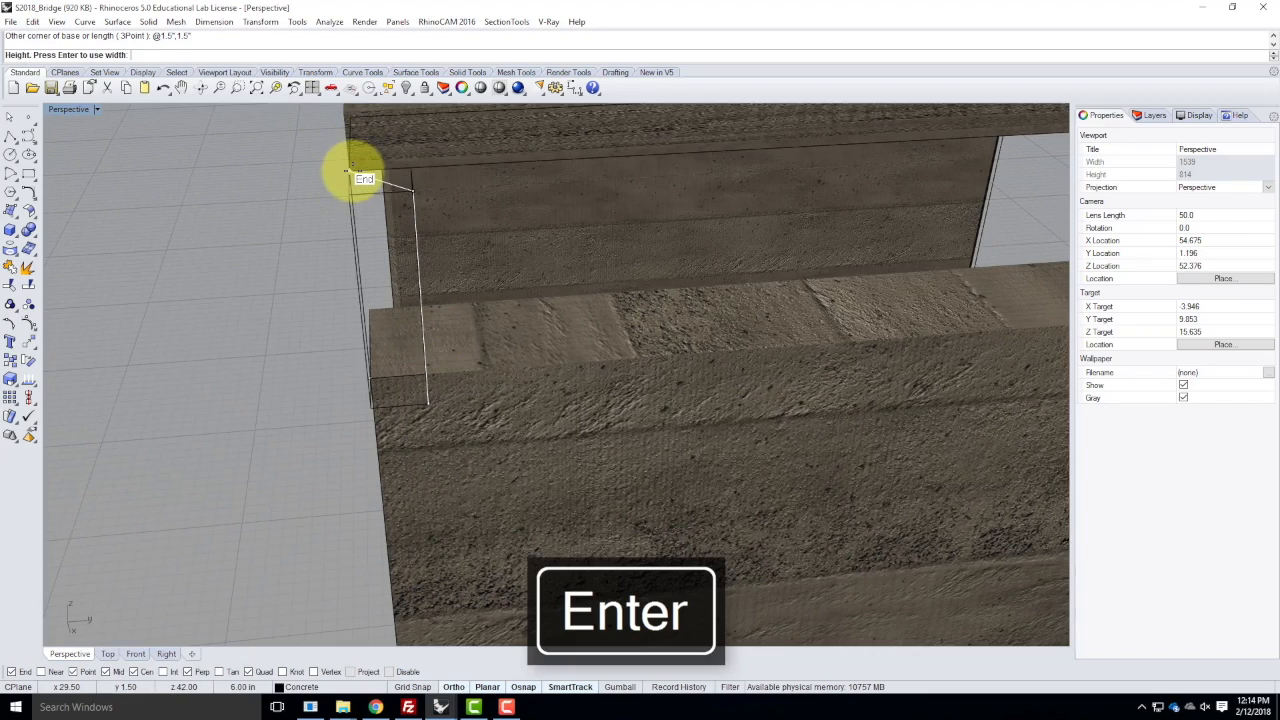
key("Return")
- Move the post from the midpoint of its outer bottom edge to the midpoint of the wall's outer top edge
right_click_drag(321, 246, 528, 272)
scroll(528, 272, "up", 3)
left_click(733, 280)
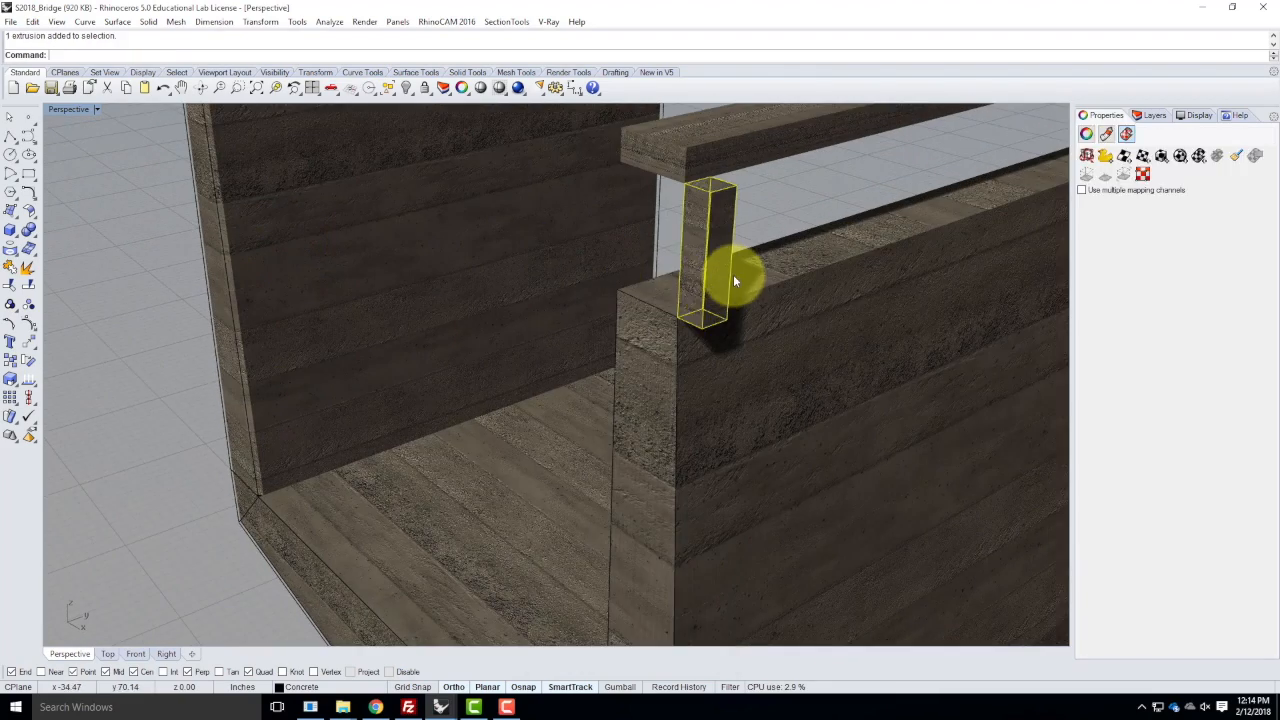
type("m")
key("Return")
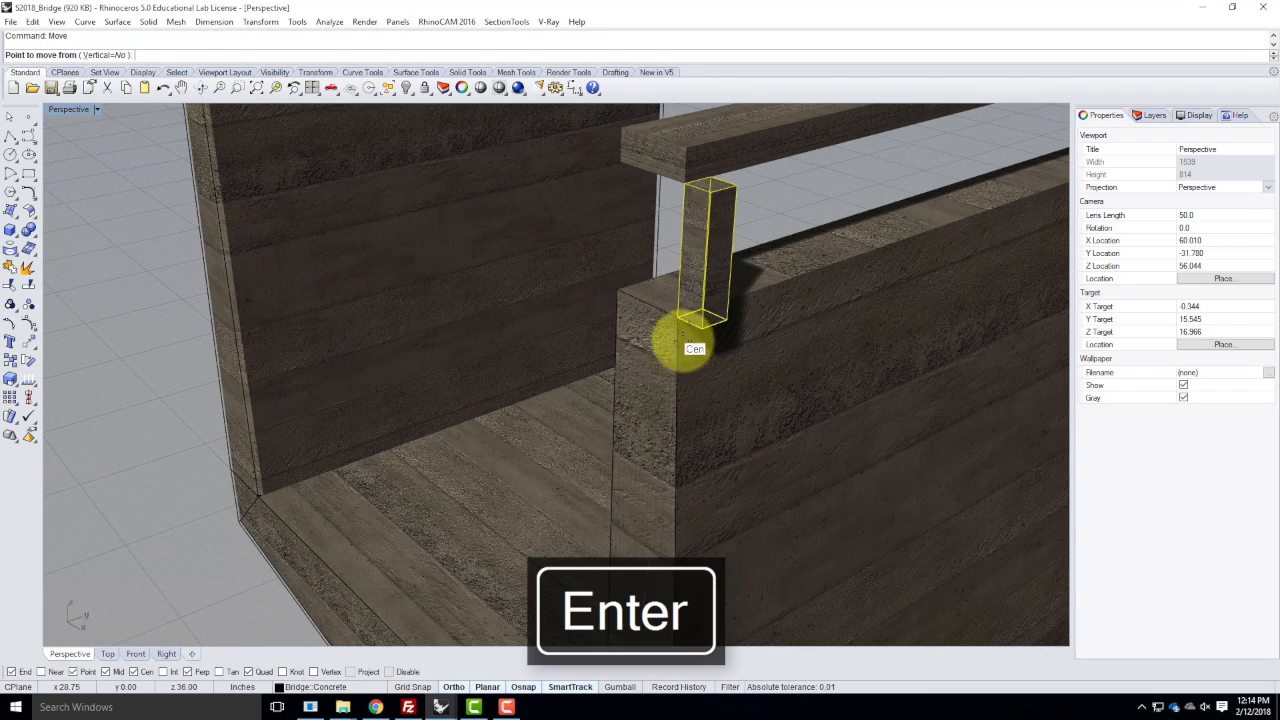
left_click(710, 325)
scroll(680, 300, "down", 3)
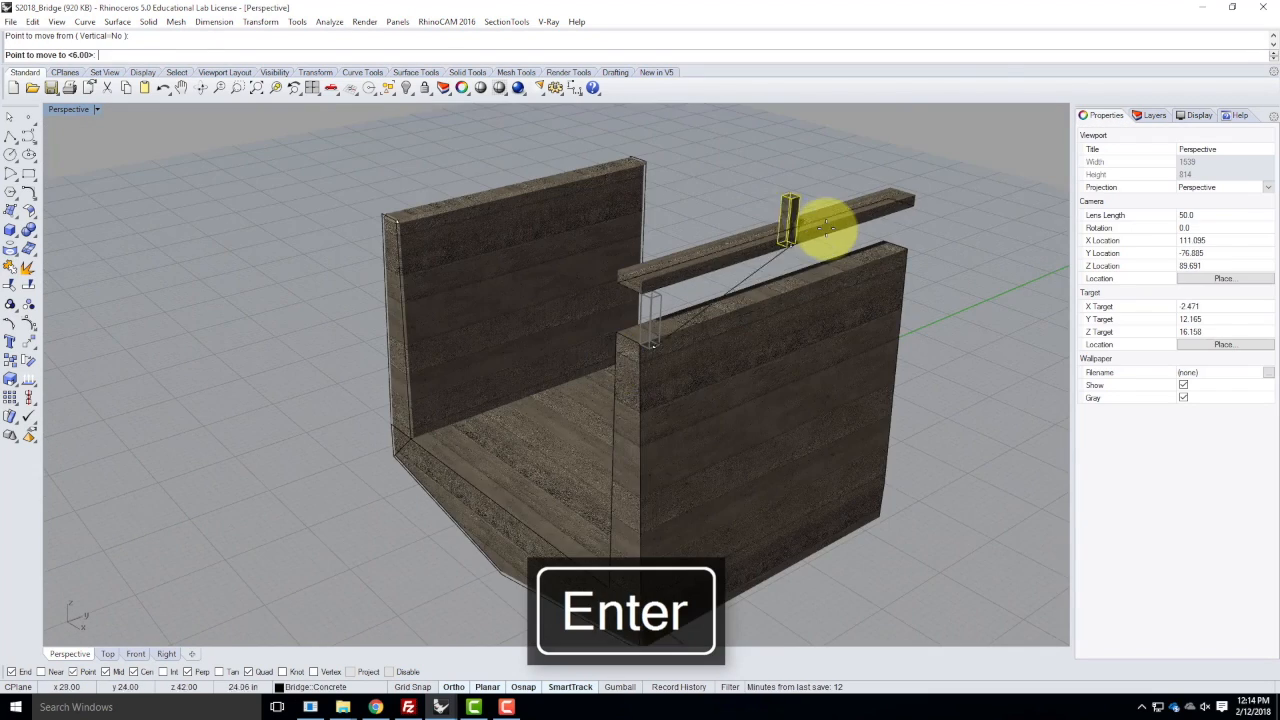
scroll(790, 270, "up", 3)
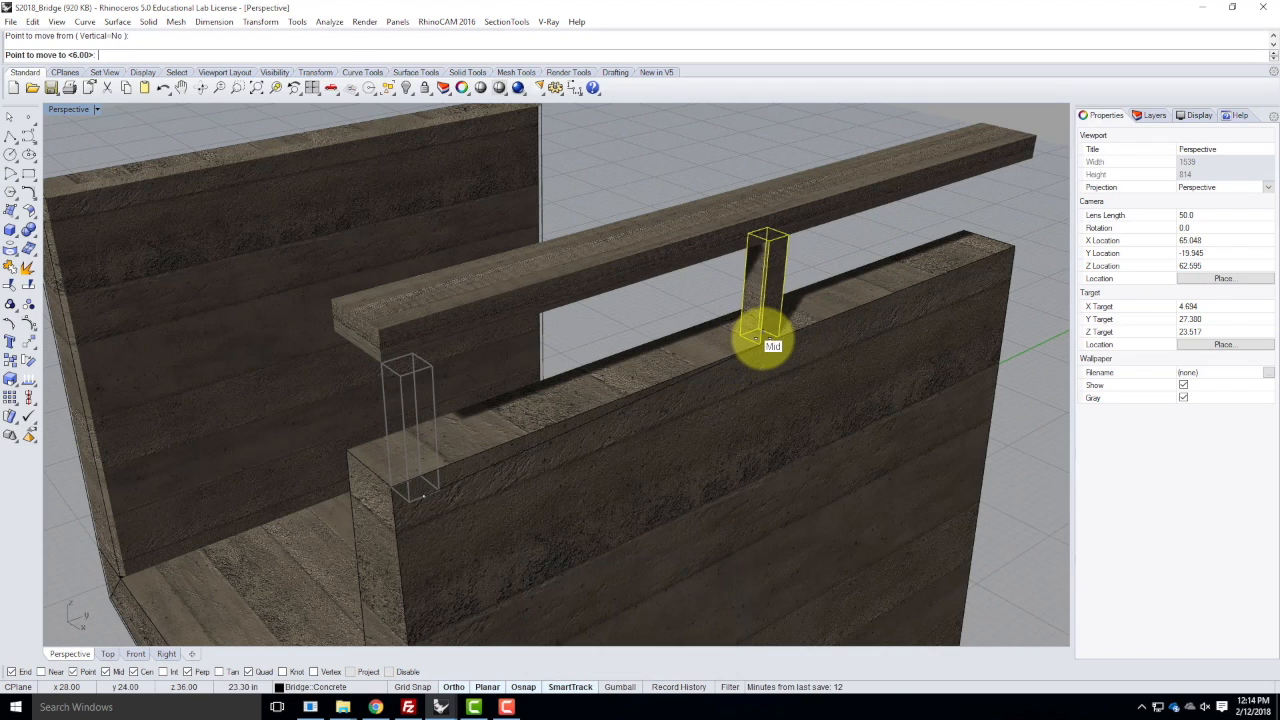
left_click(766, 335)
- Move the post 1 inch inward from the wall's outer face, perpendicular to the wall
key("Return")
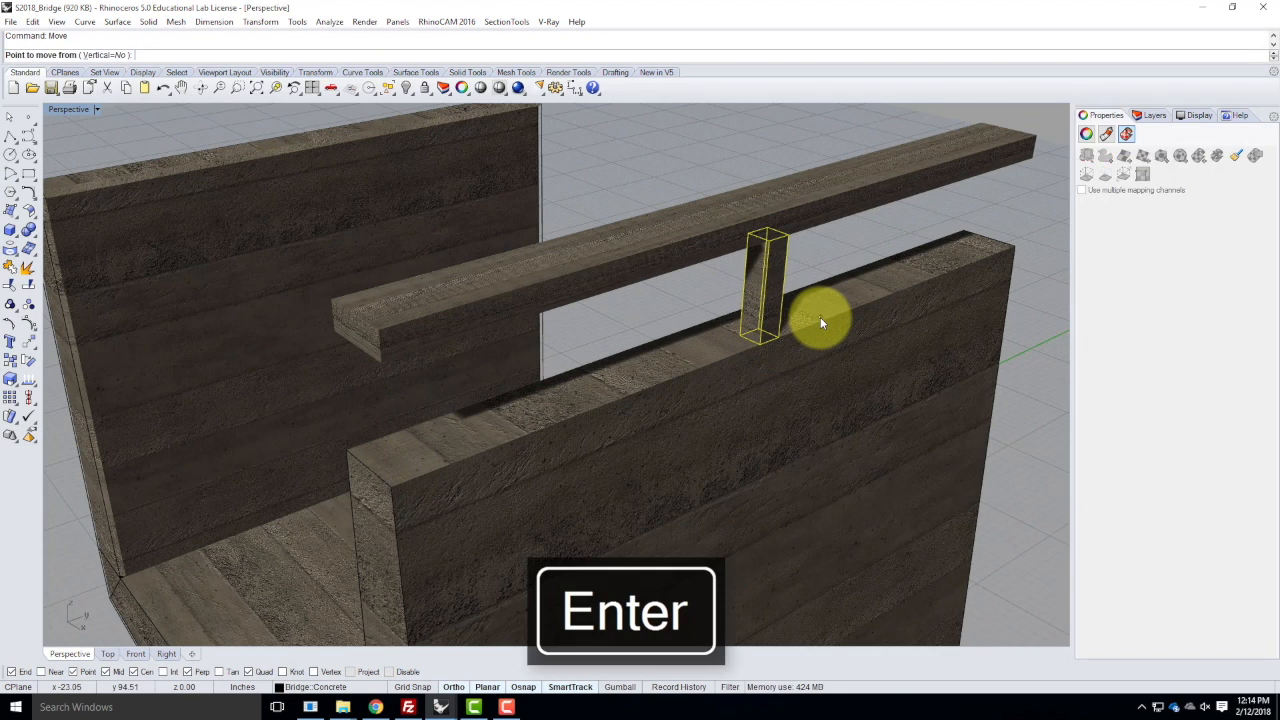
left_click(1035, 468)
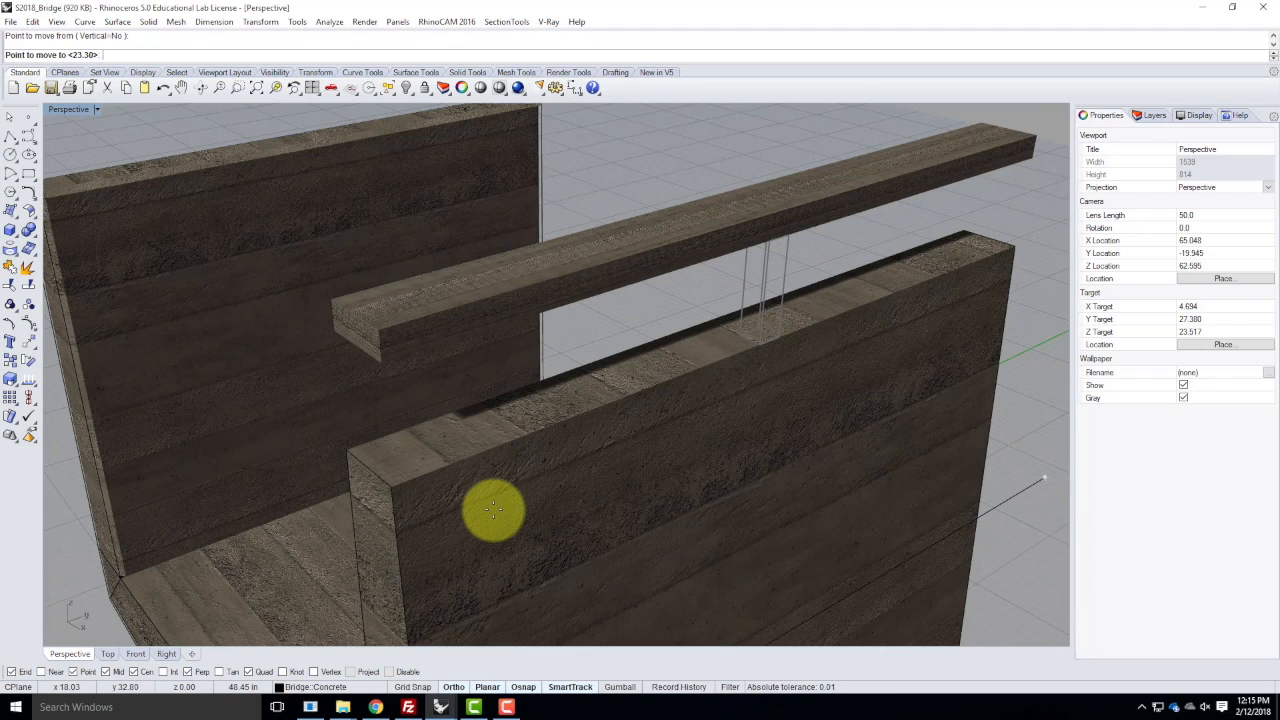
type("2\"")
key("Return")
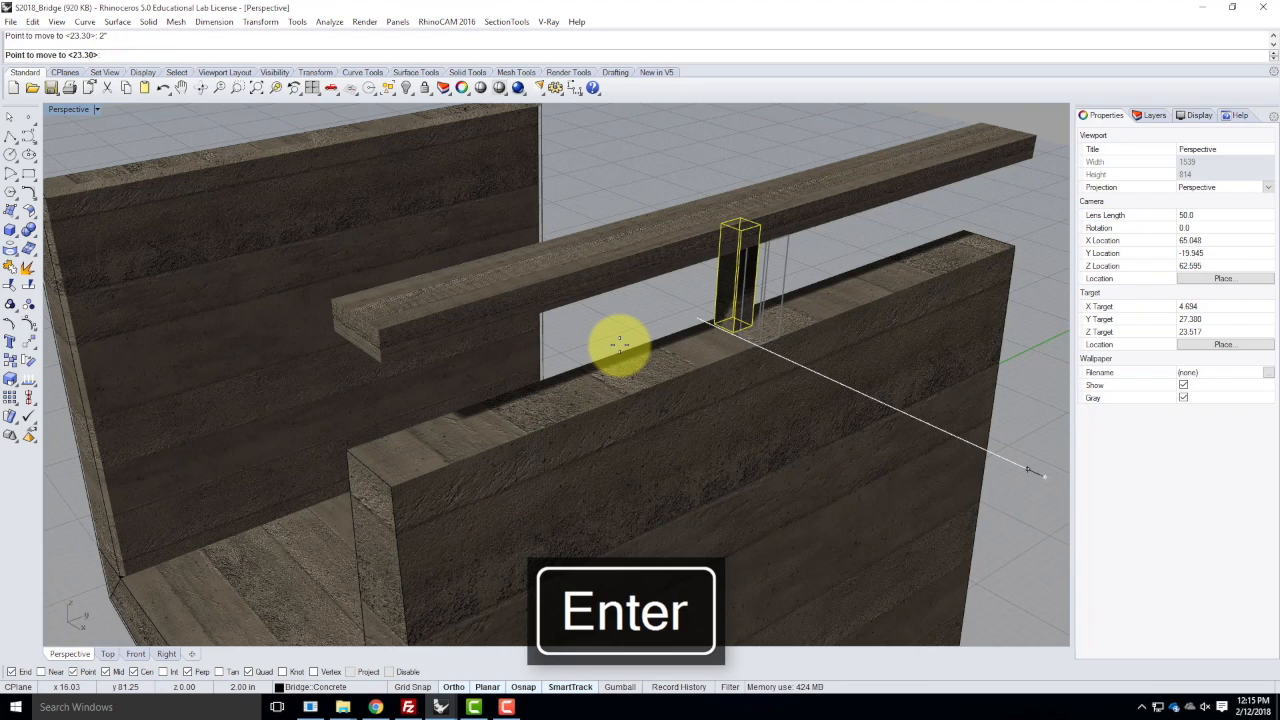
type("1.5\"")
key("Return")
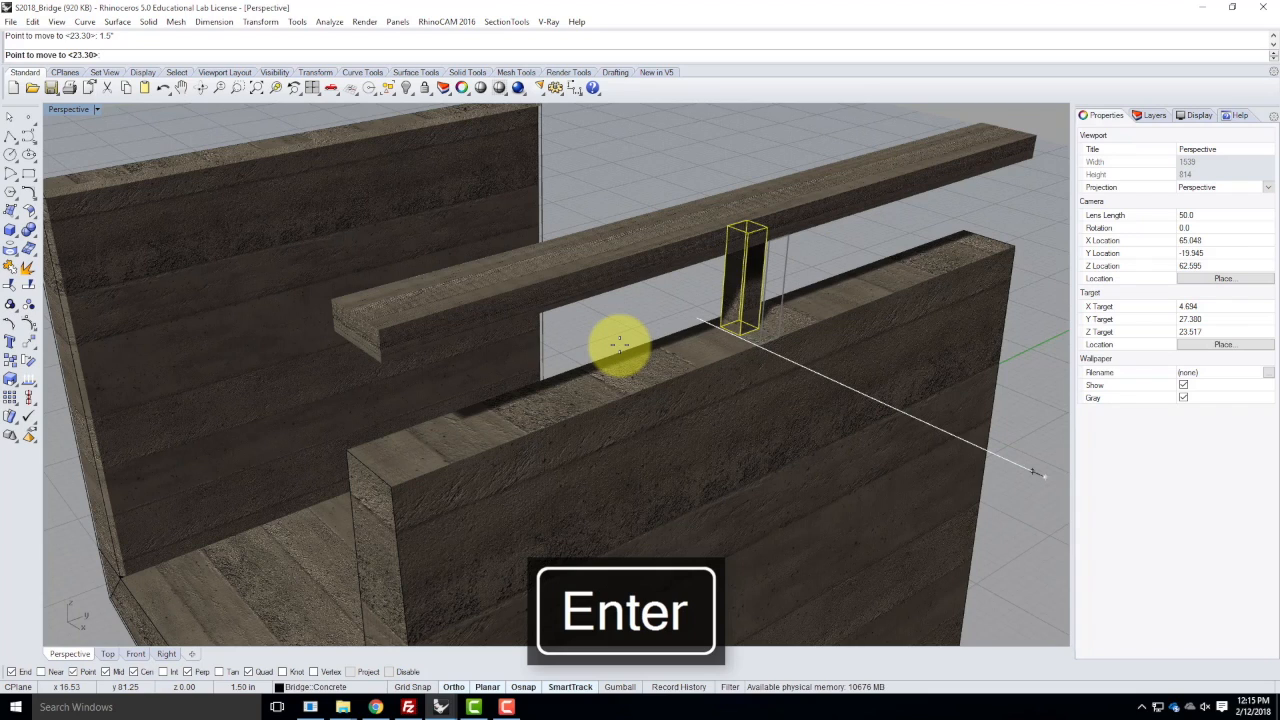
type("1\"")
key("Return")
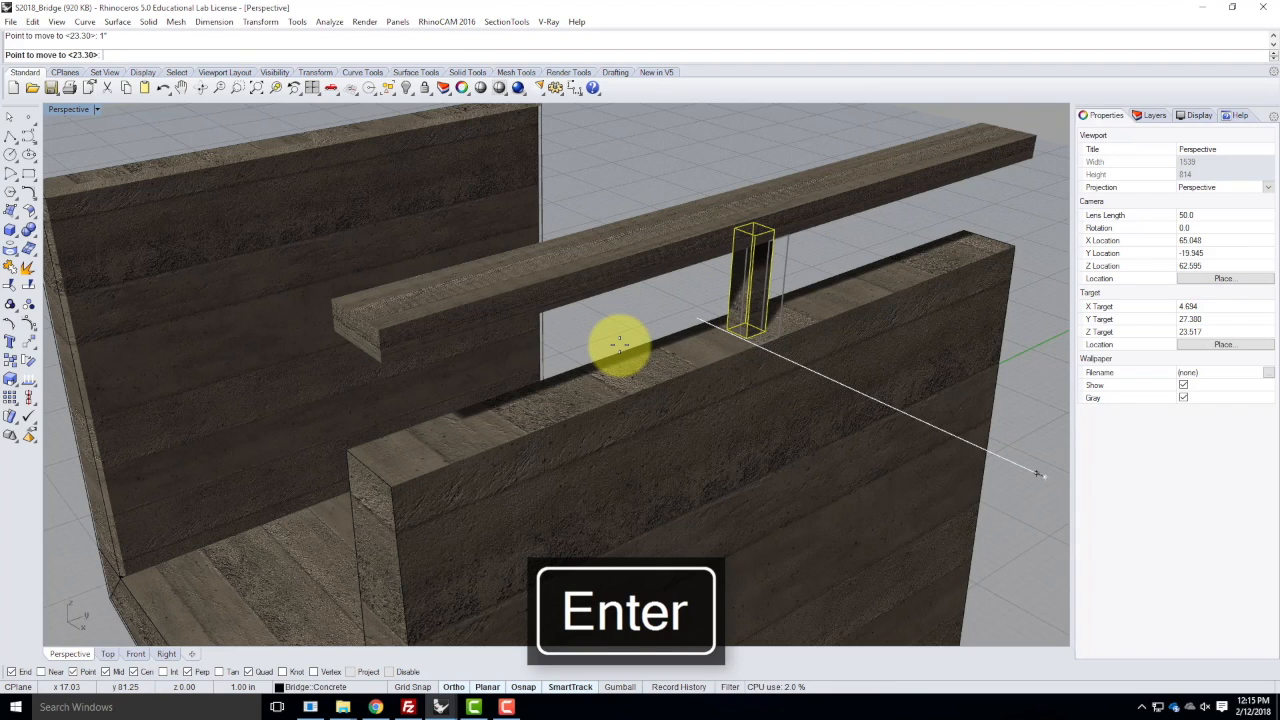
left_click(620, 345)
left_click(831, 283)
- Add a sublayer named Wood Railing under the Bridge layer
right_click_drag(831, 285, 798, 214)
left_click(798, 215)
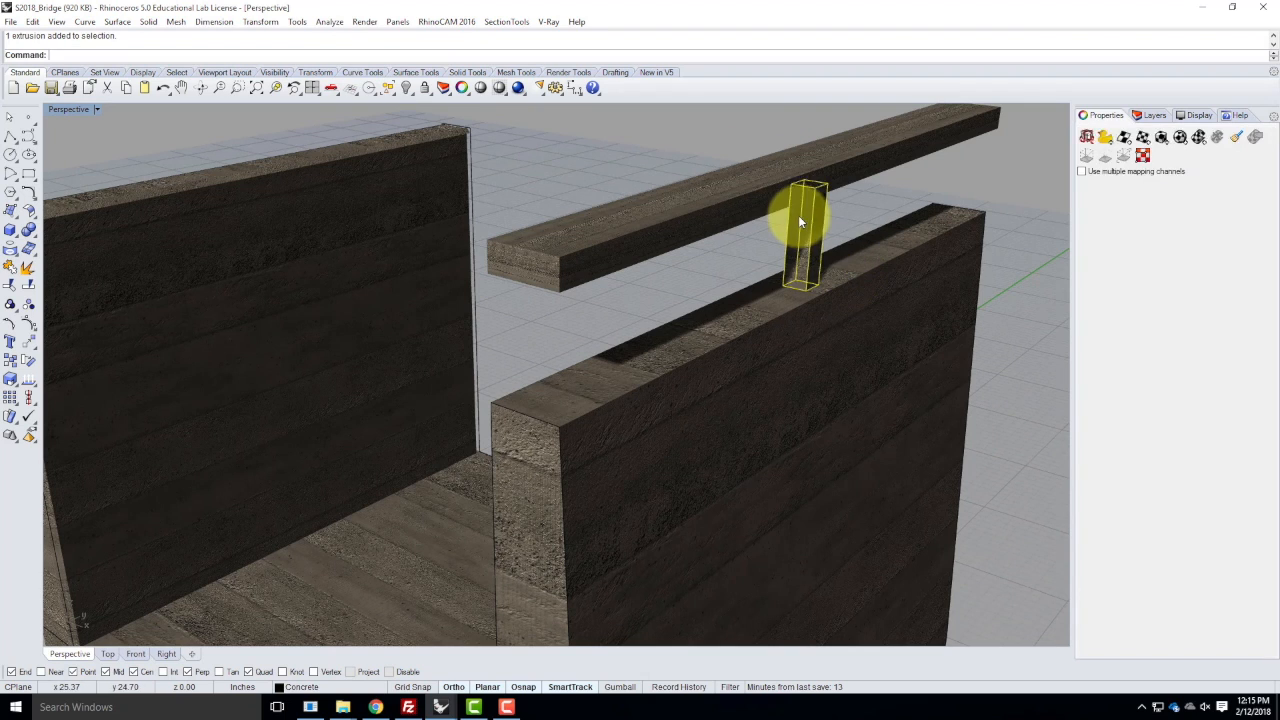
left_click(772, 189)
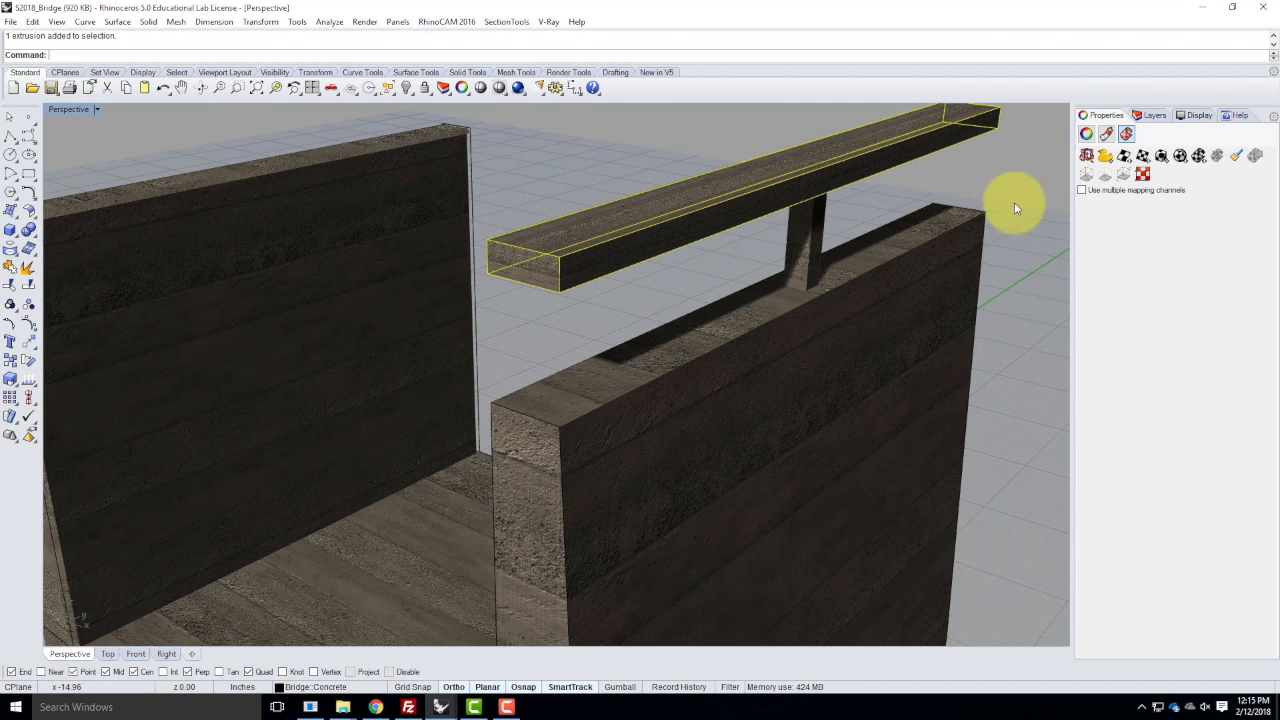
key("Escape")
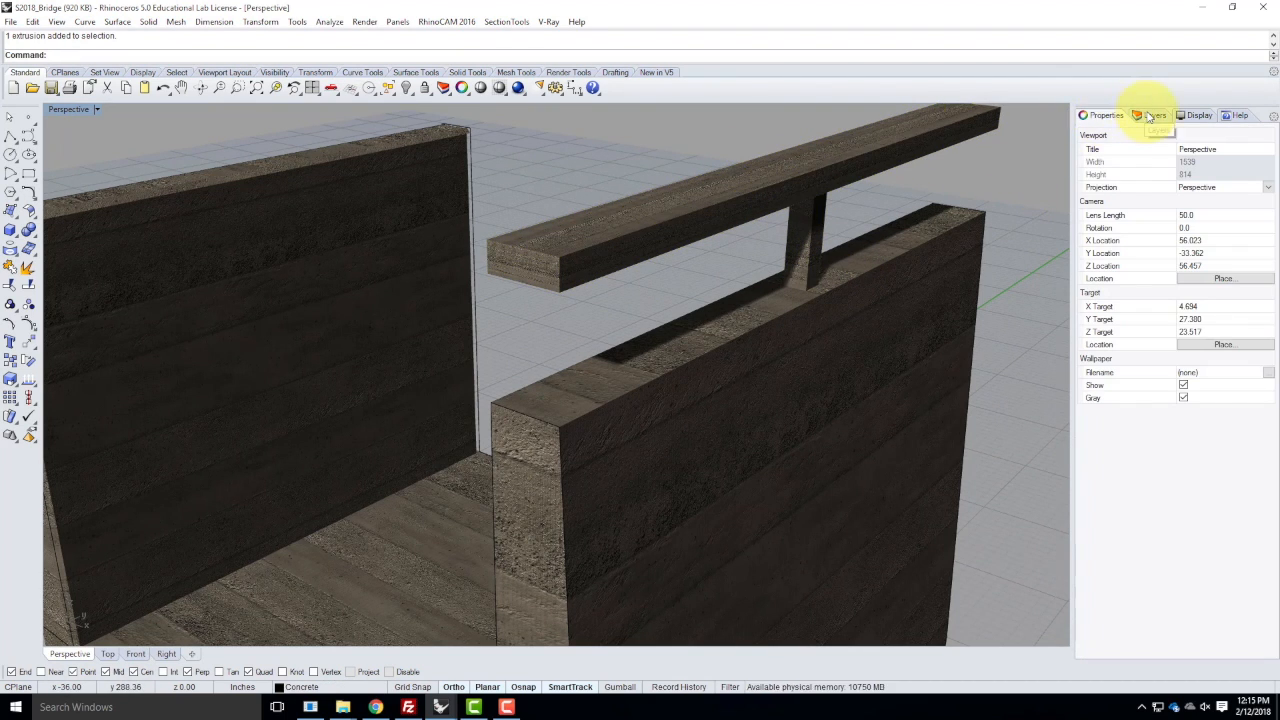
left_click(1150, 115)
left_click(1104, 160)
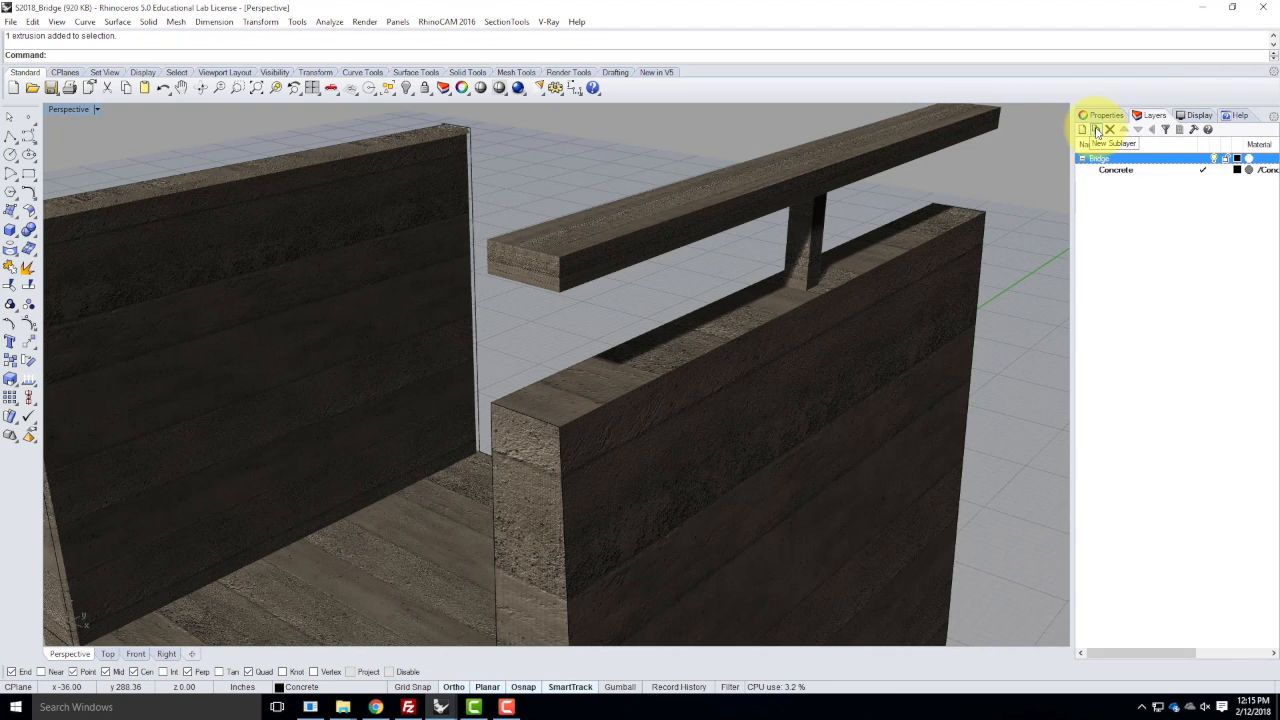
left_click(1097, 130)
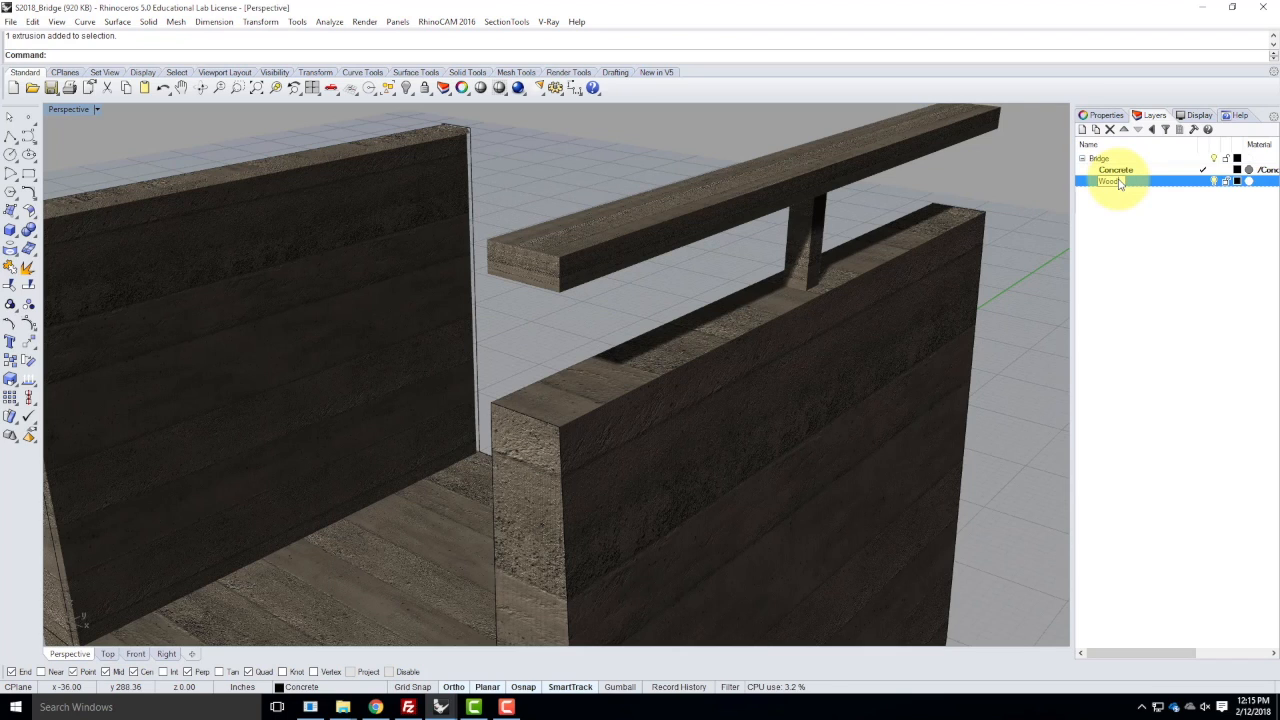
key("Return")
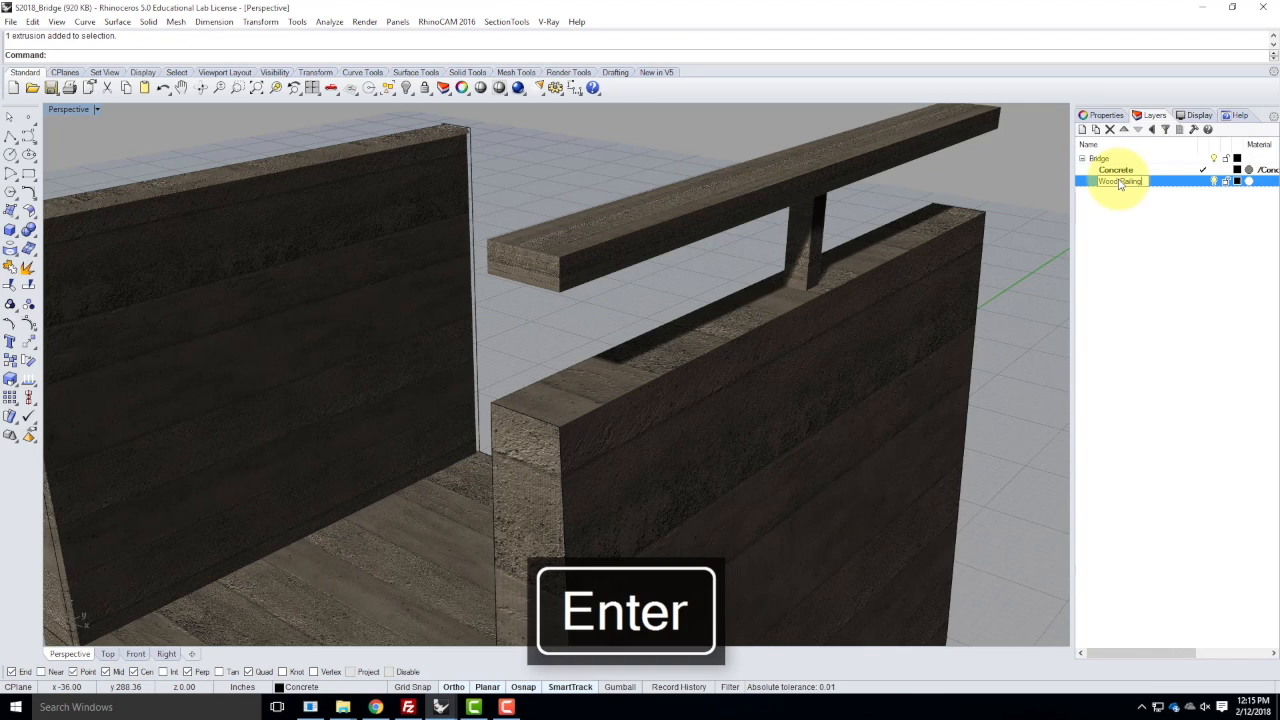
- Select the railing post together with the raised top rail
left_click(803, 242)
left_click(766, 195, "shift")
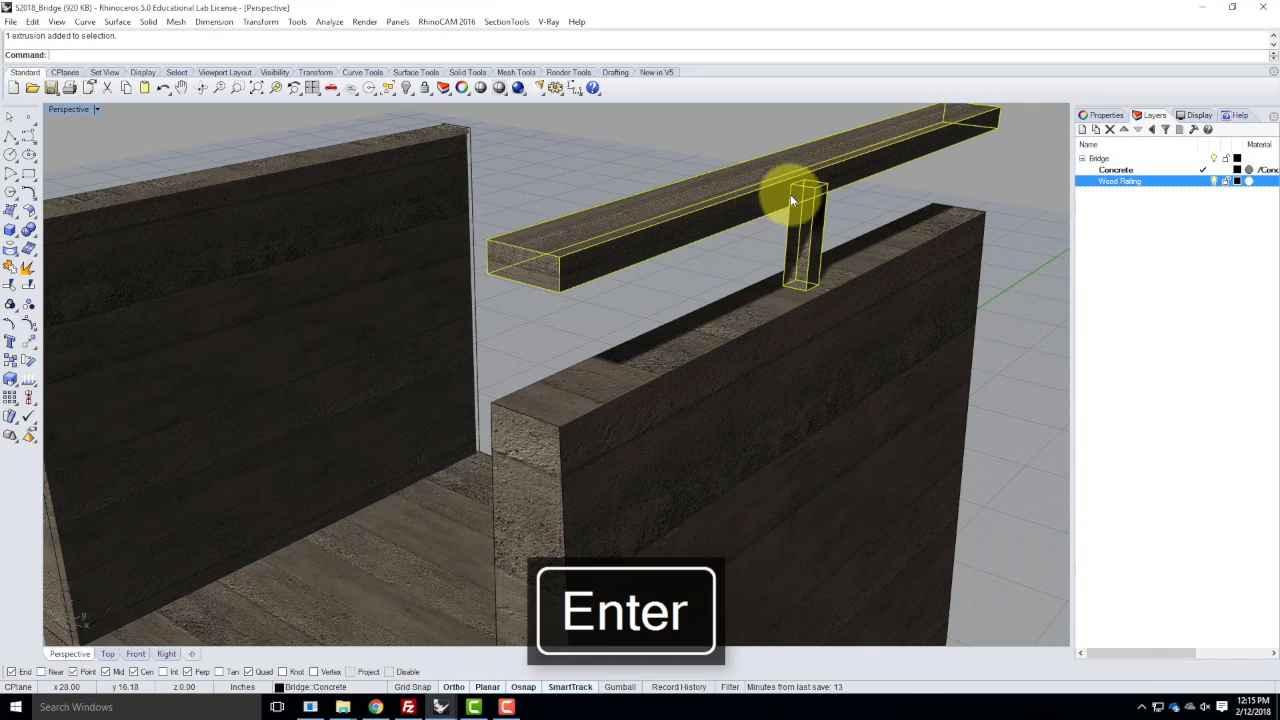
right_click(1109, 183)
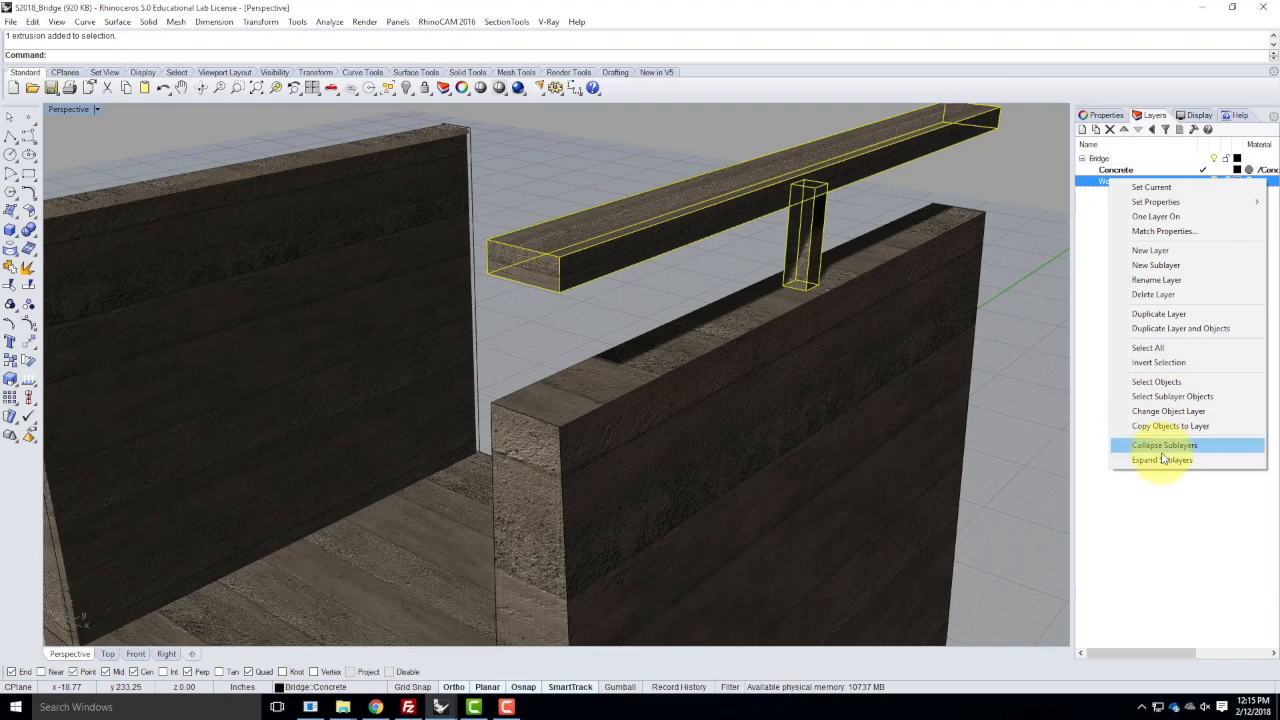
left_click(1097, 238)
- Load the Wood - Fir - VG material from the V-Ray Materials Wood folder into the scene materials
left_click(548, 21)
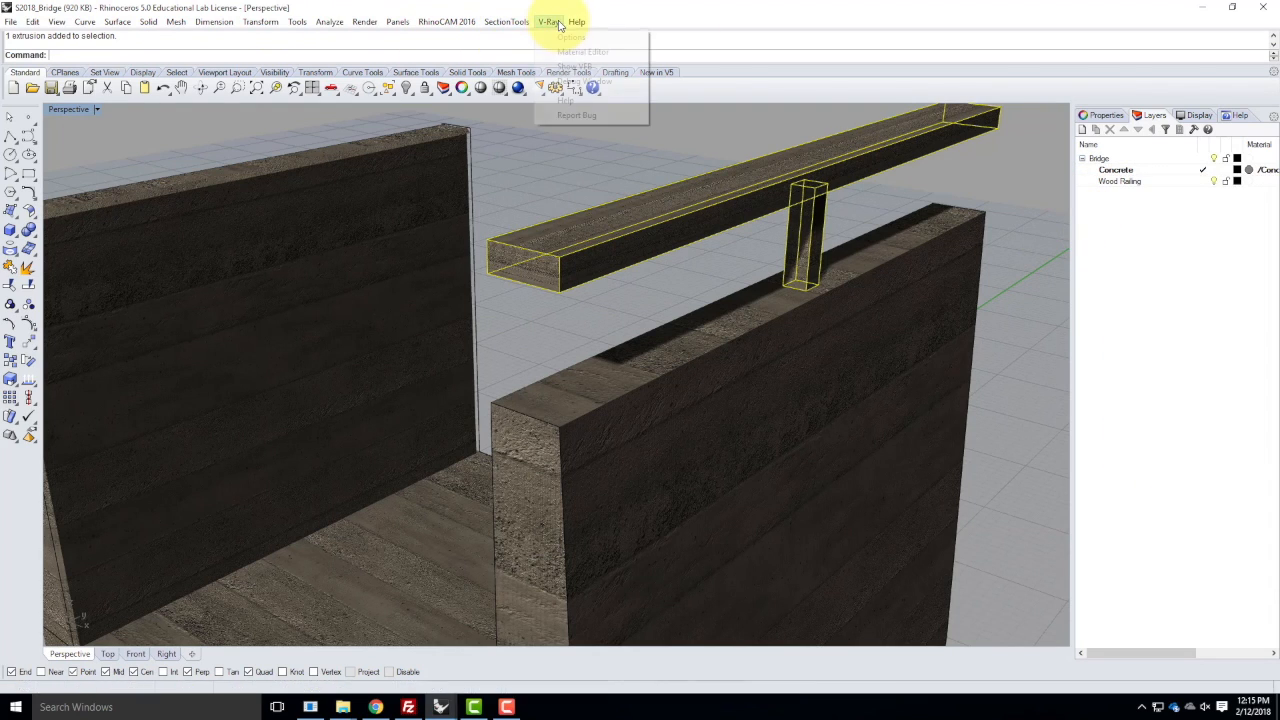
left_click(577, 55)
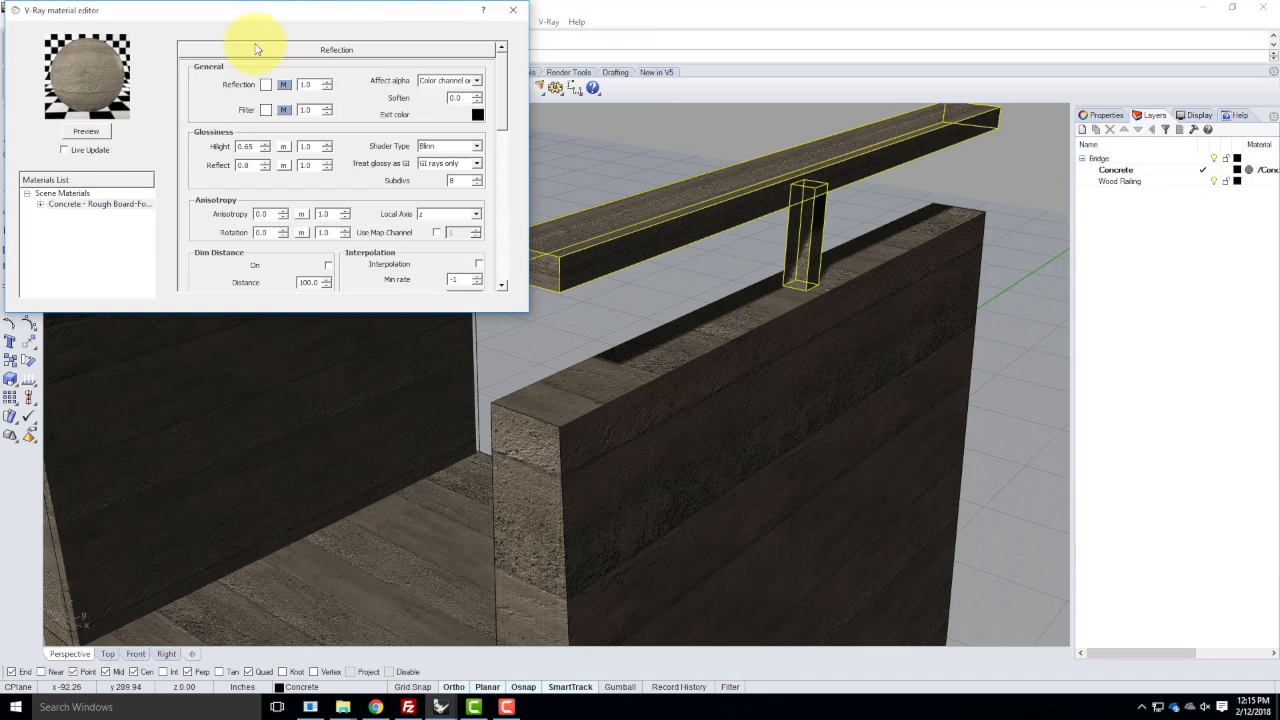
left_click(68, 193)
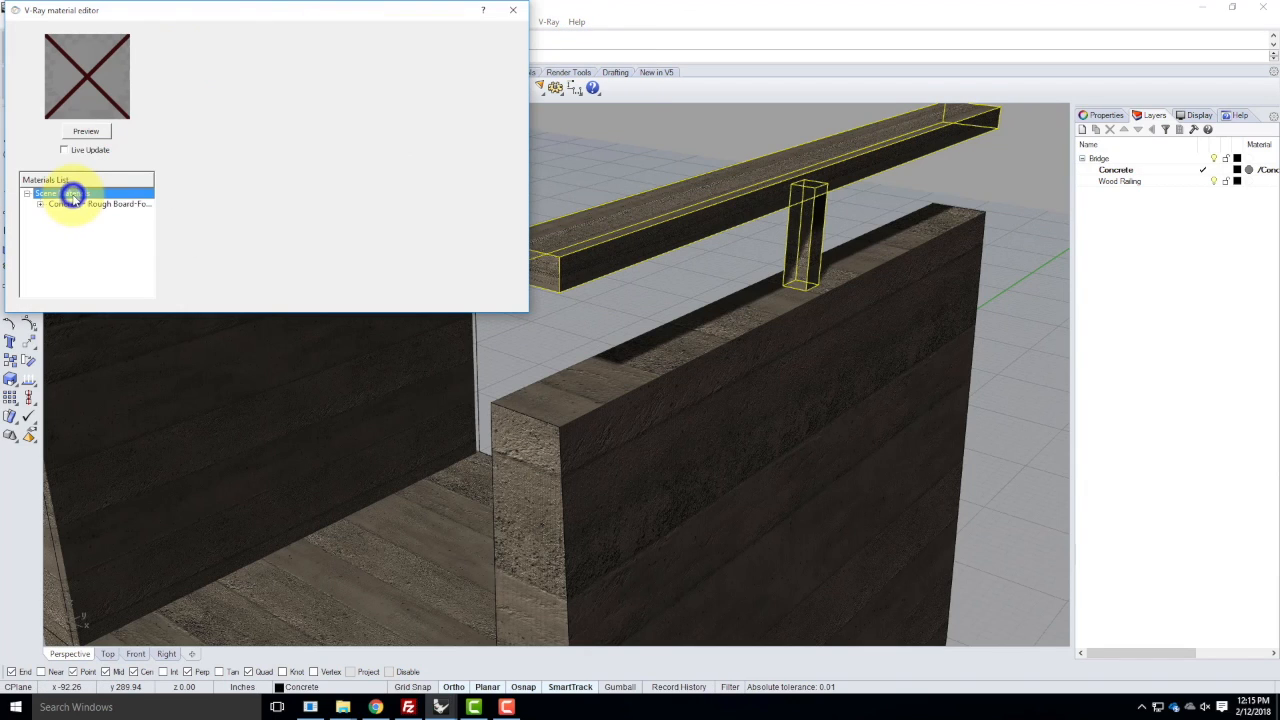
right_click(72, 194)
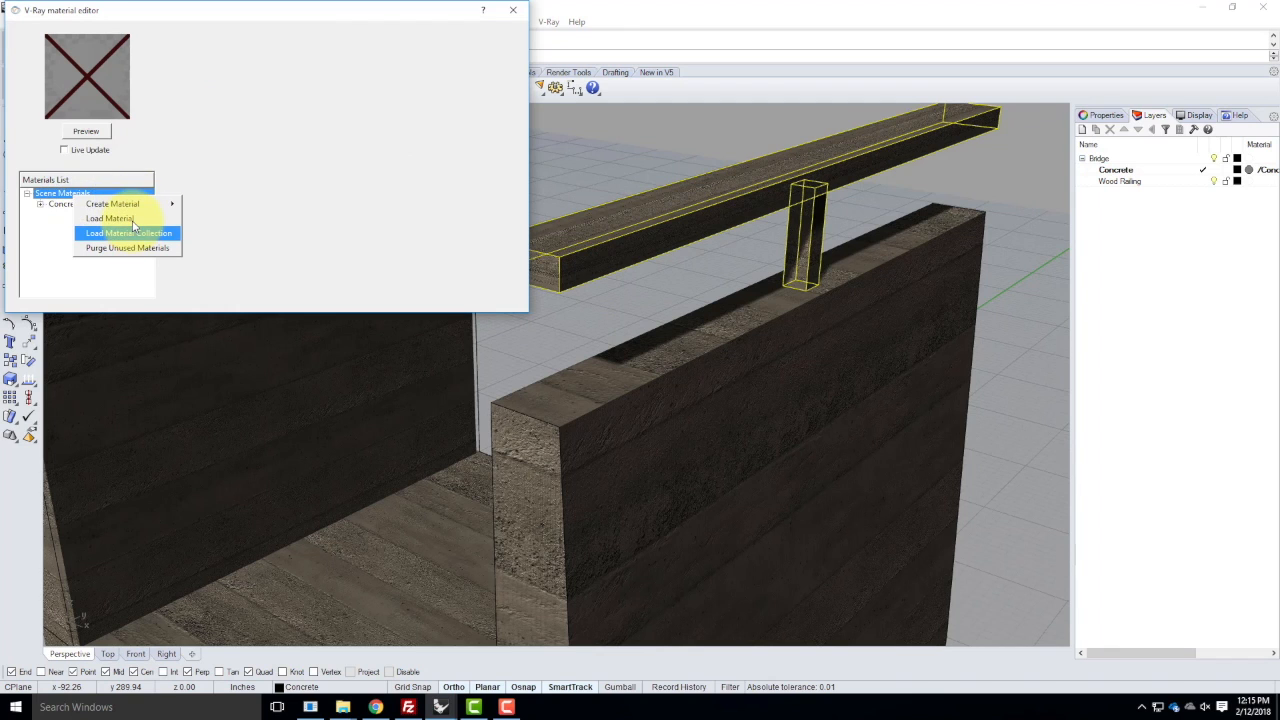
left_click(127, 218)
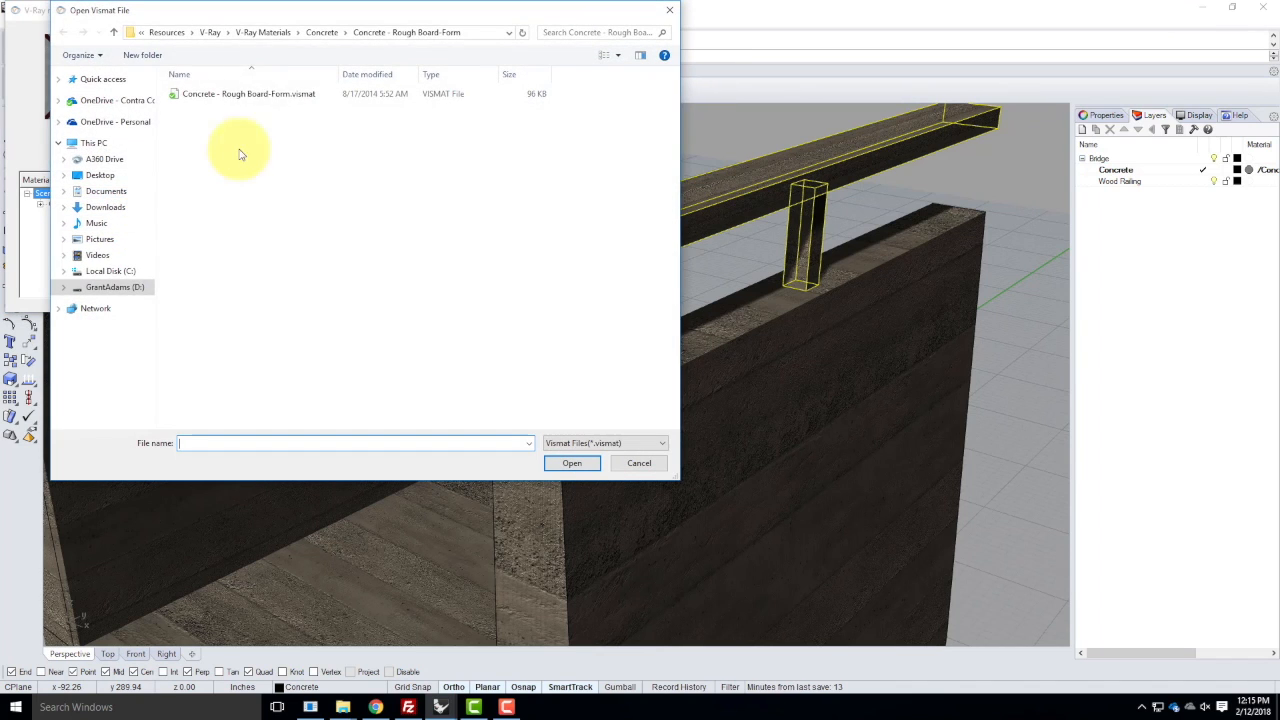
left_click(321, 32)
left_click(258, 32)
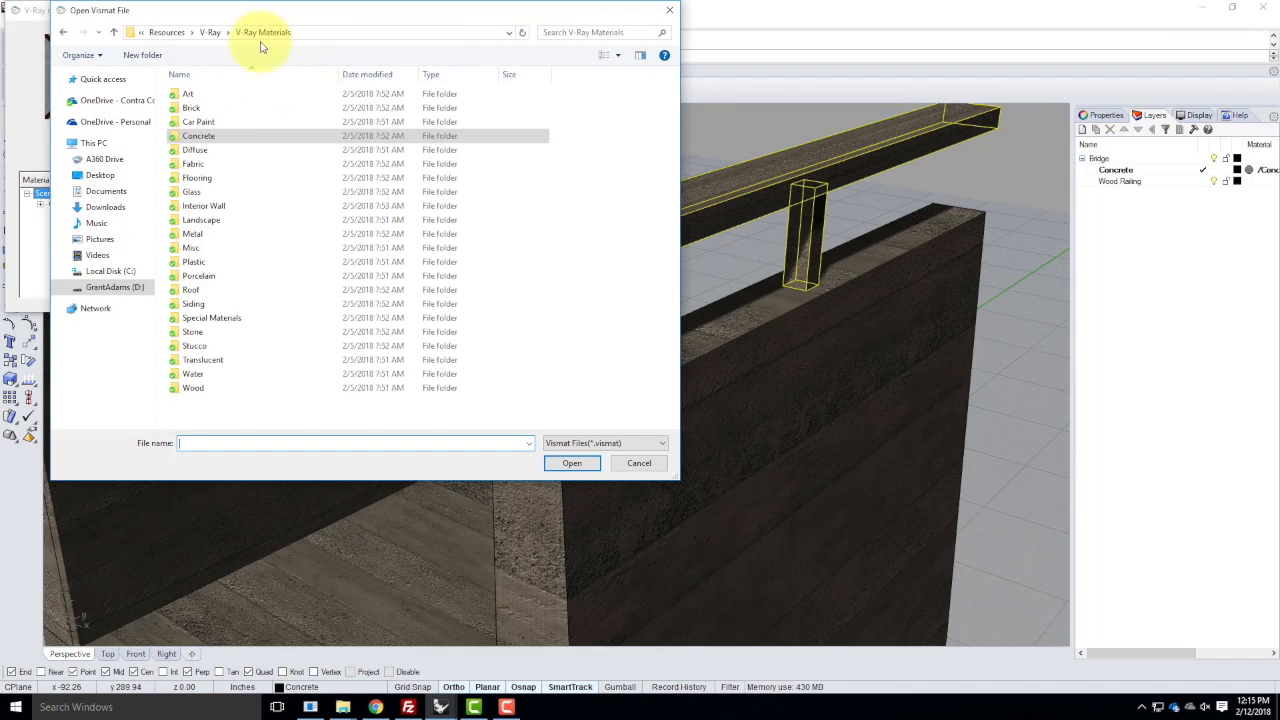
double_click(197, 390)
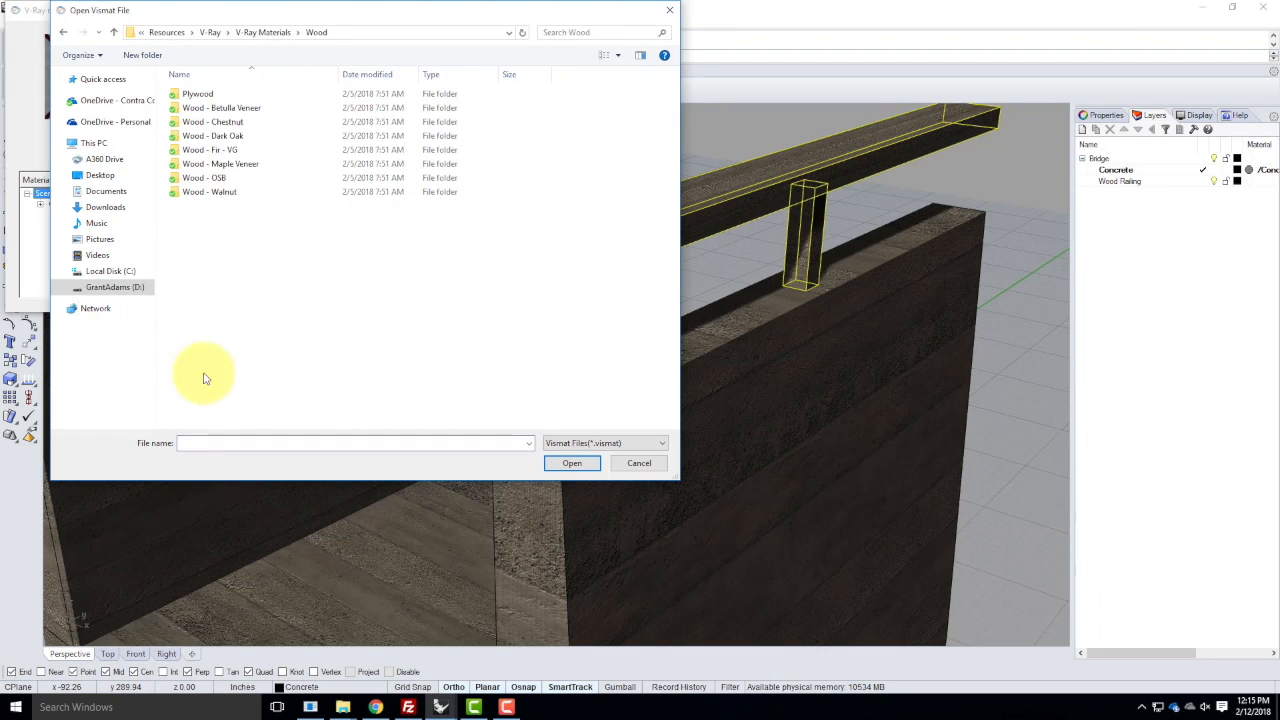
double_click(231, 150)
double_click(229, 95)
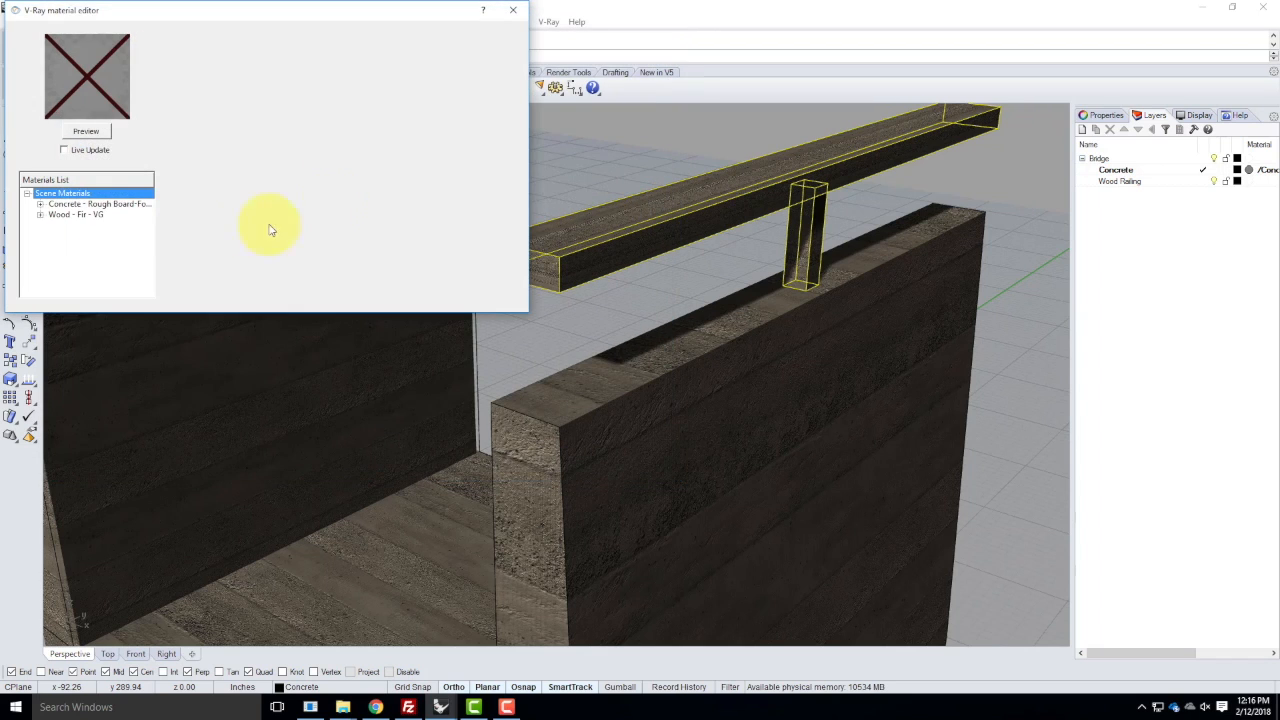
- Apply the Wood - Fir - VG material to the Wood Railing layer and close the material editor
left_click(97, 216)
right_click(95, 215)
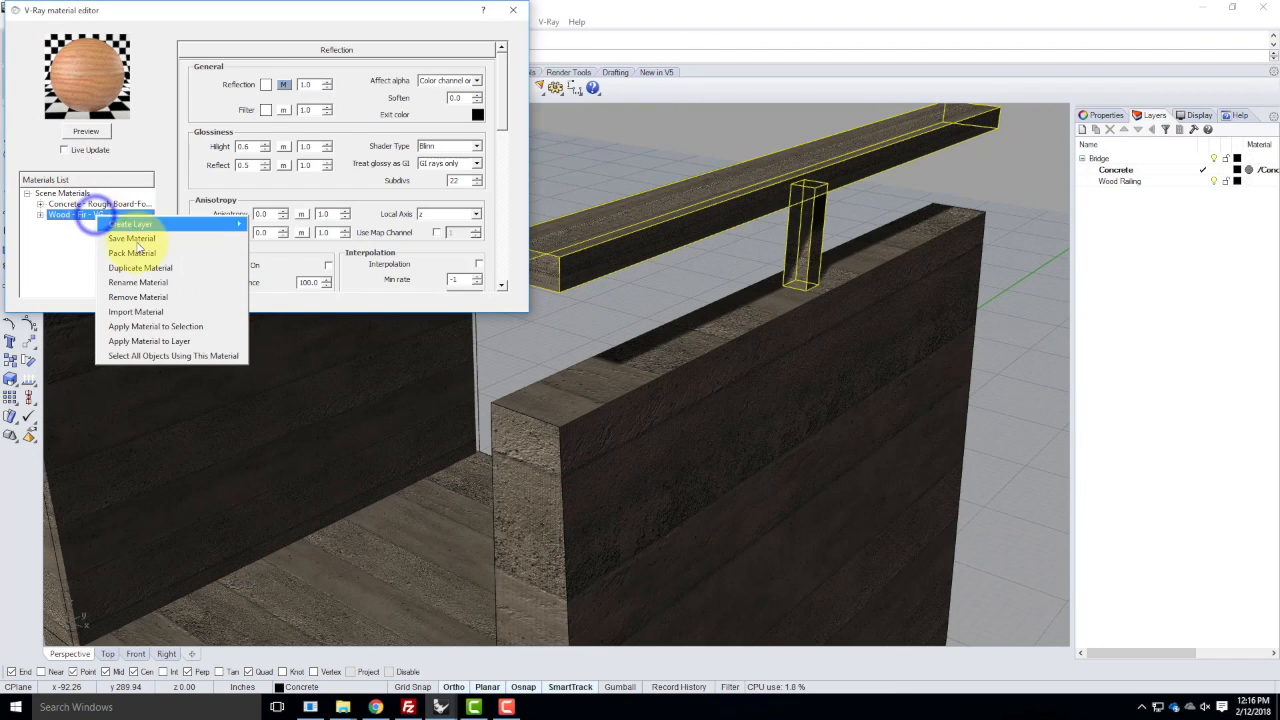
left_click(150, 344)
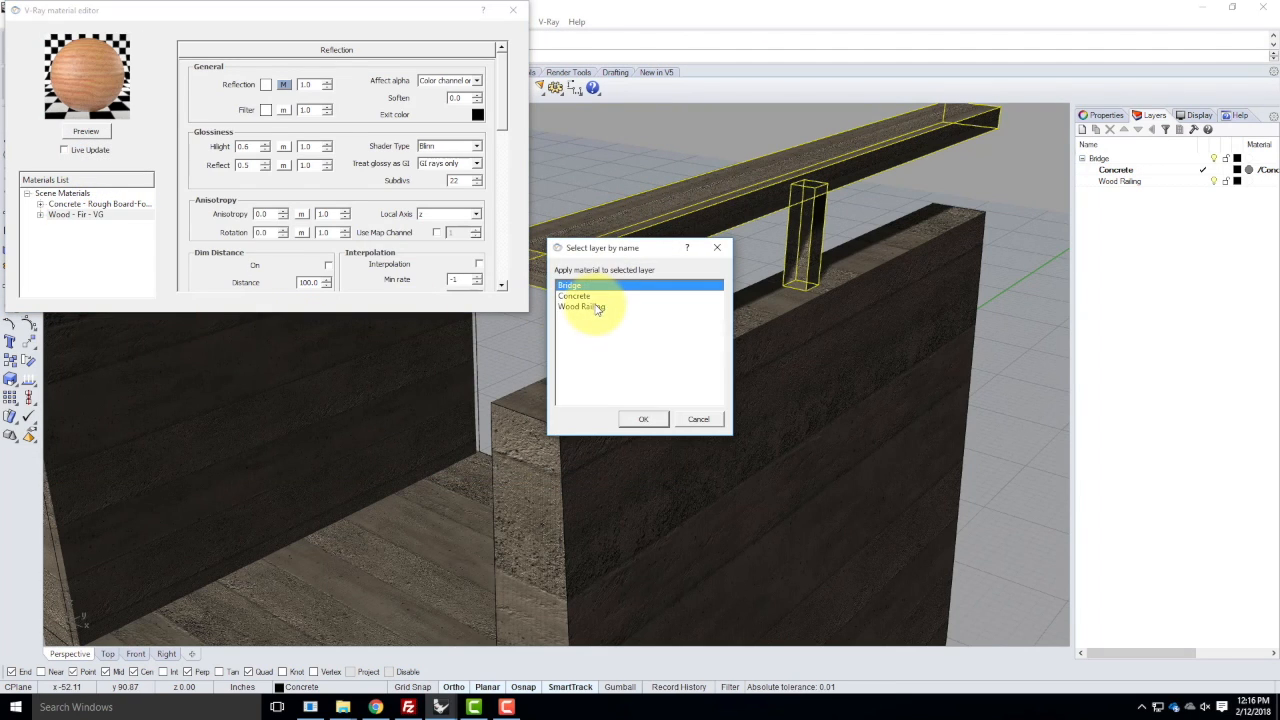
left_click(598, 306)
left_click(643, 419)
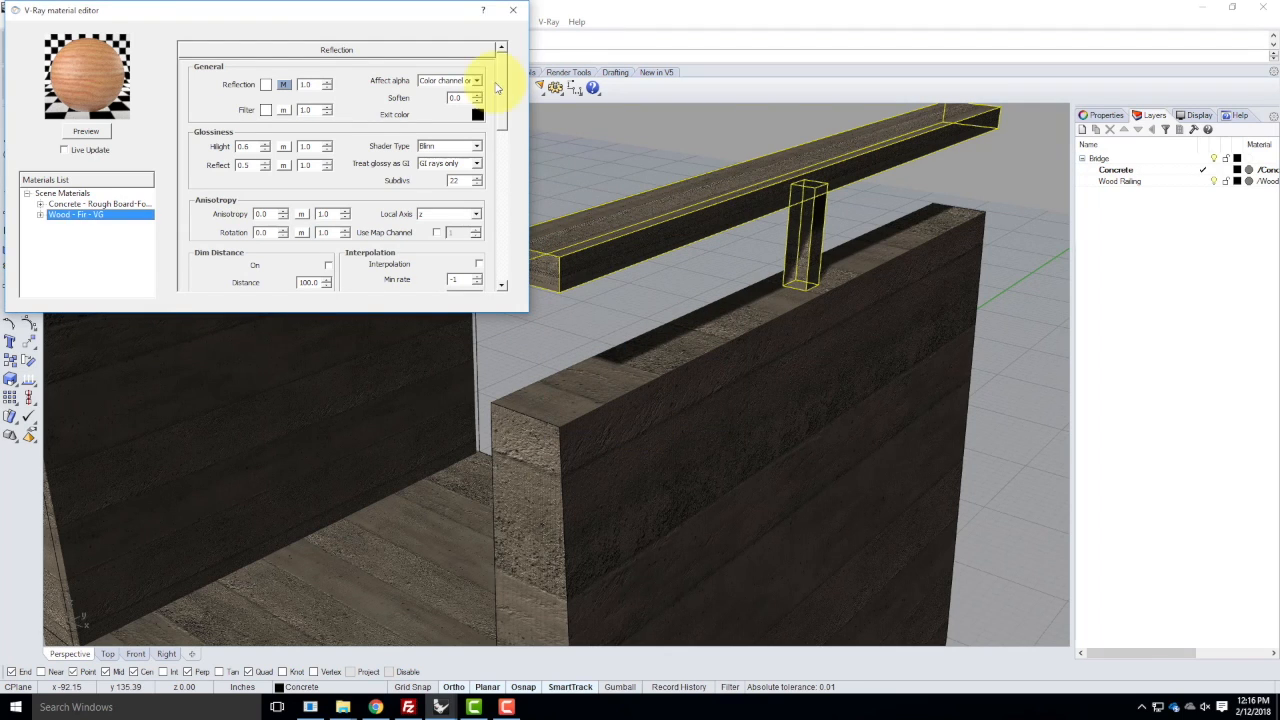
left_click(511, 10)
- Change the selected rail and post to the Wood Railing layer
right_click(1138, 181)
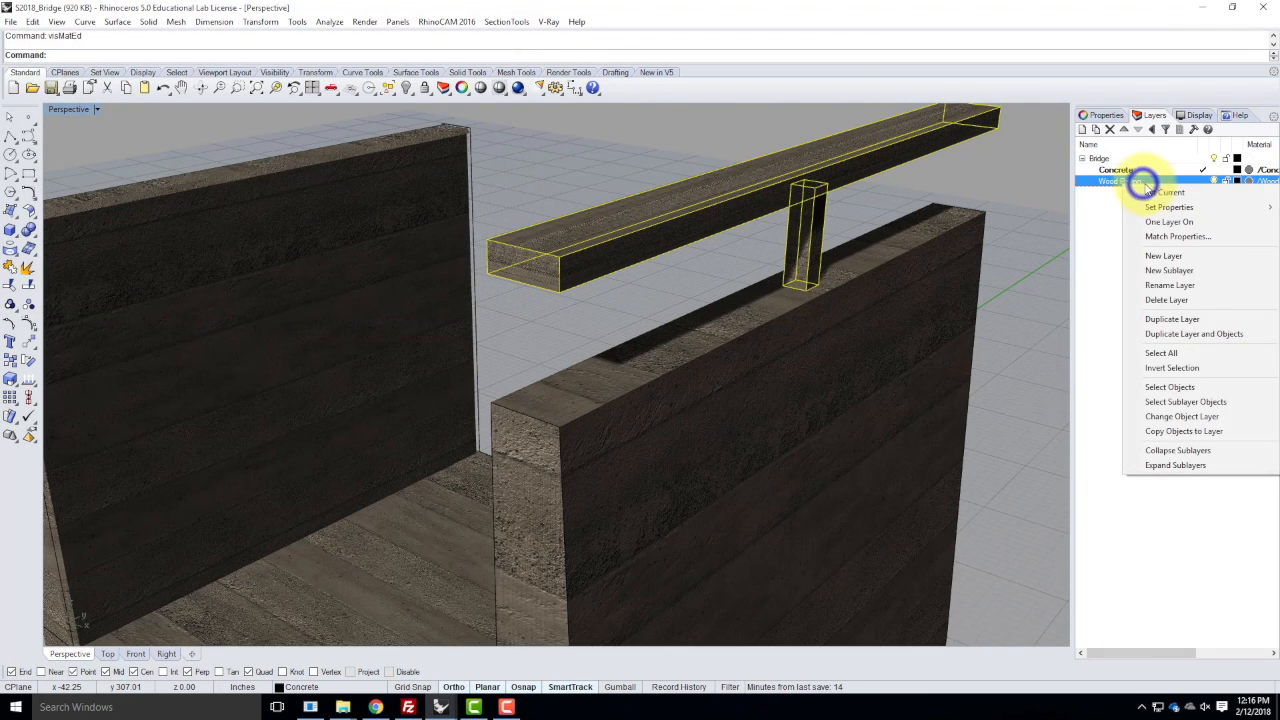
left_click(1182, 416)
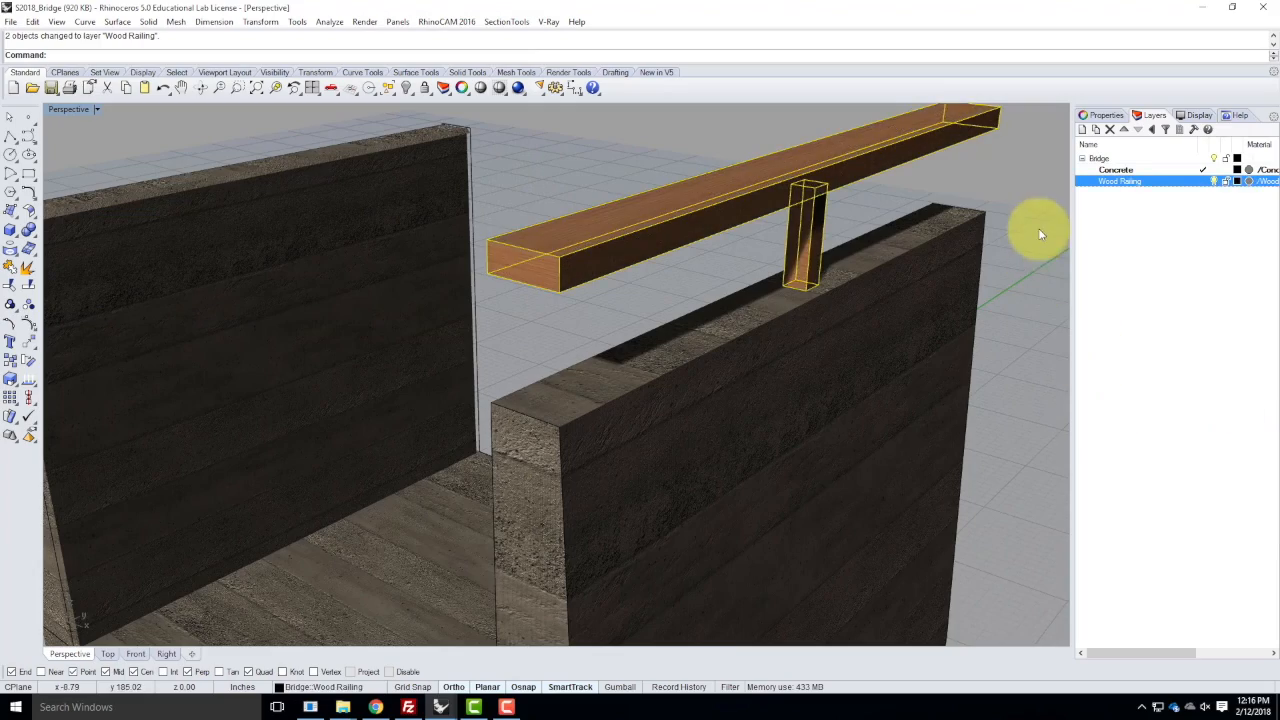
right_click_drag(984, 285, 697, 291)
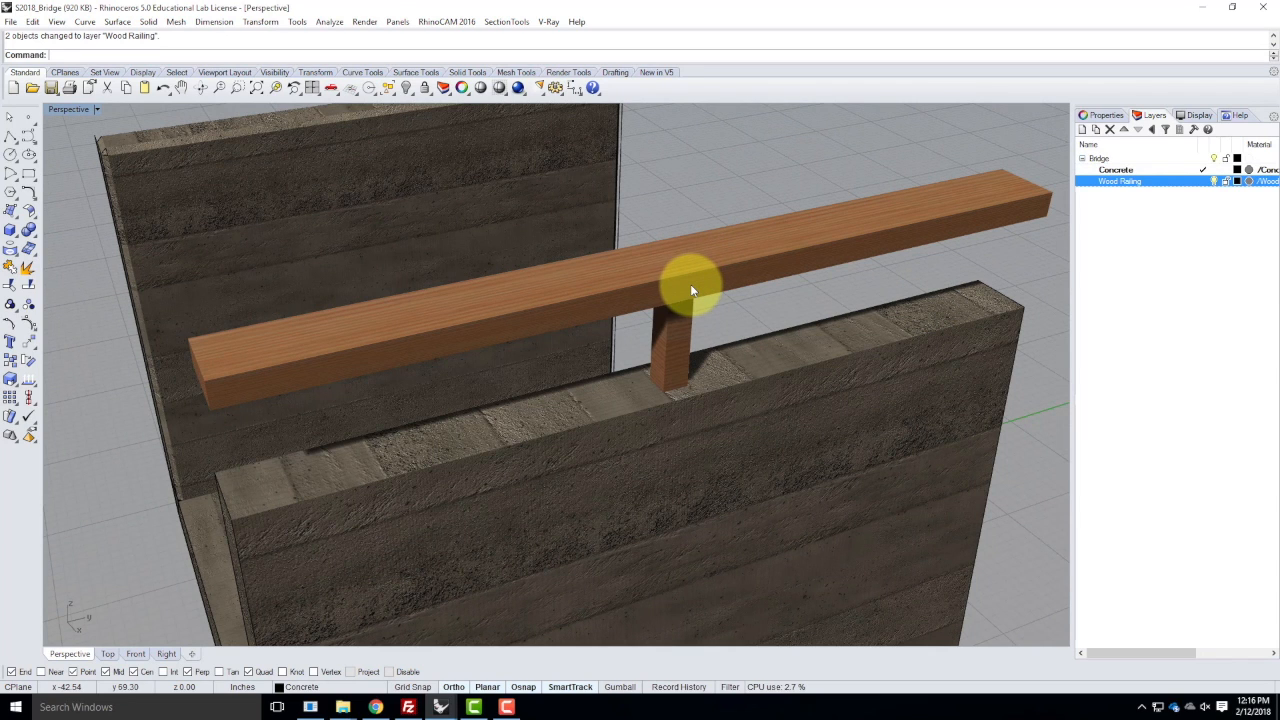
- Apply a capped box mapping to the rail from its World bounding box and make its XYZ sizes equal
left_click(715, 248)
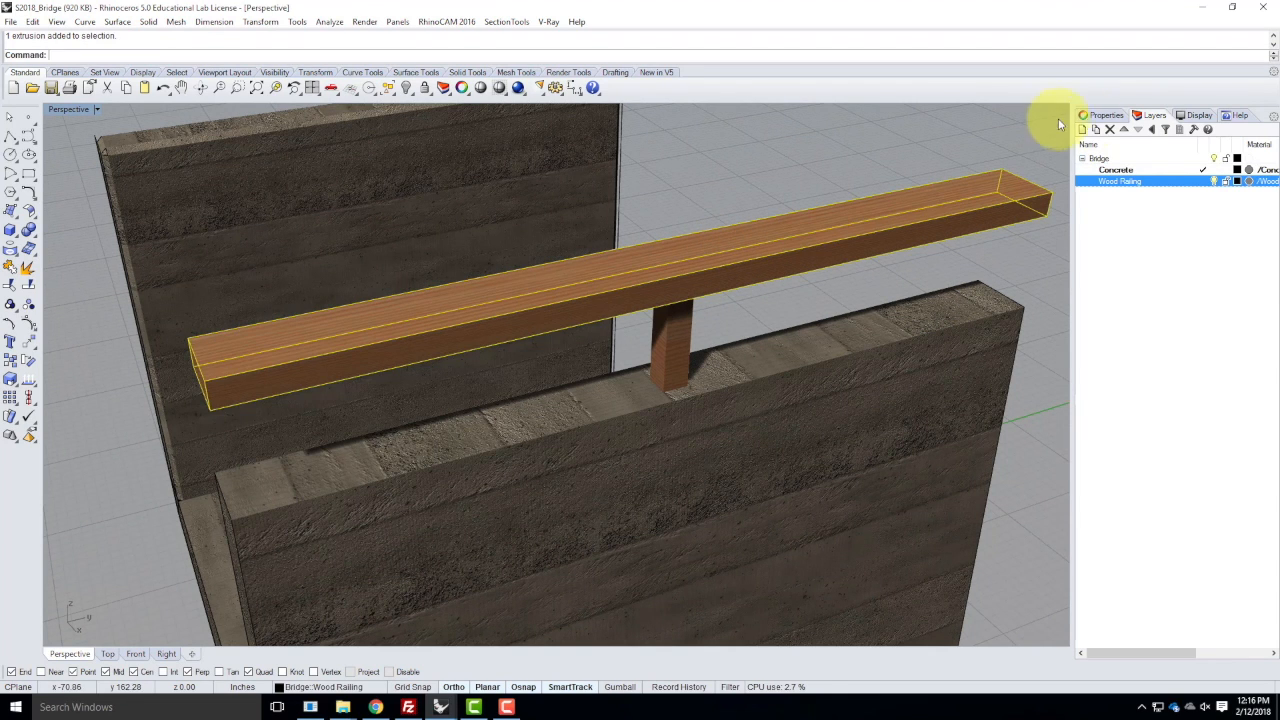
left_click(1100, 115)
left_click(1126, 133)
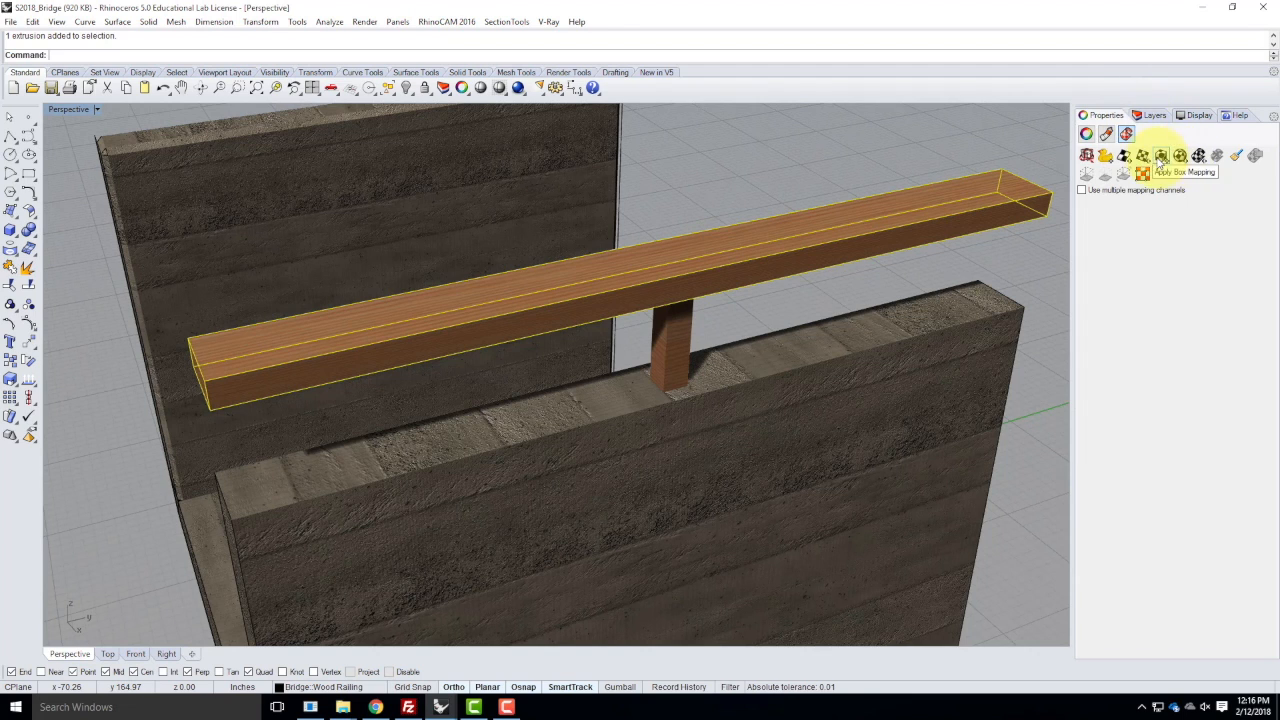
left_click(1160, 157)
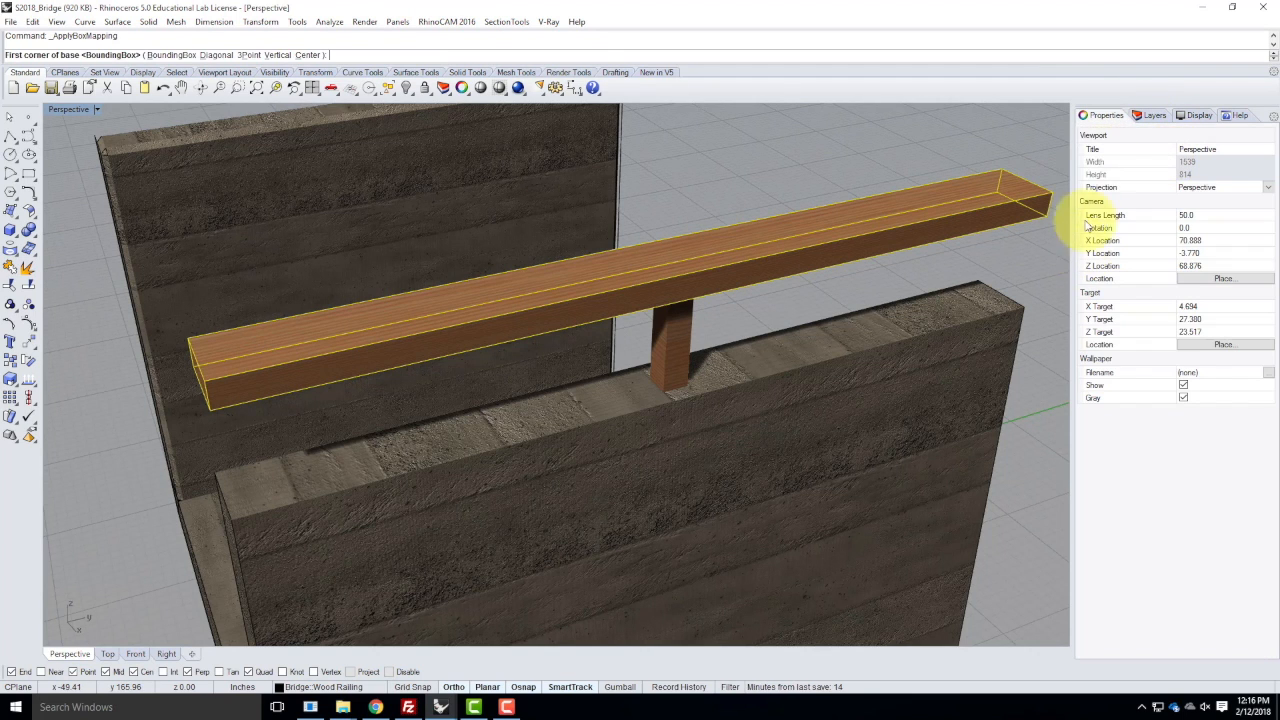
left_click(165, 56)
left_click(160, 55)
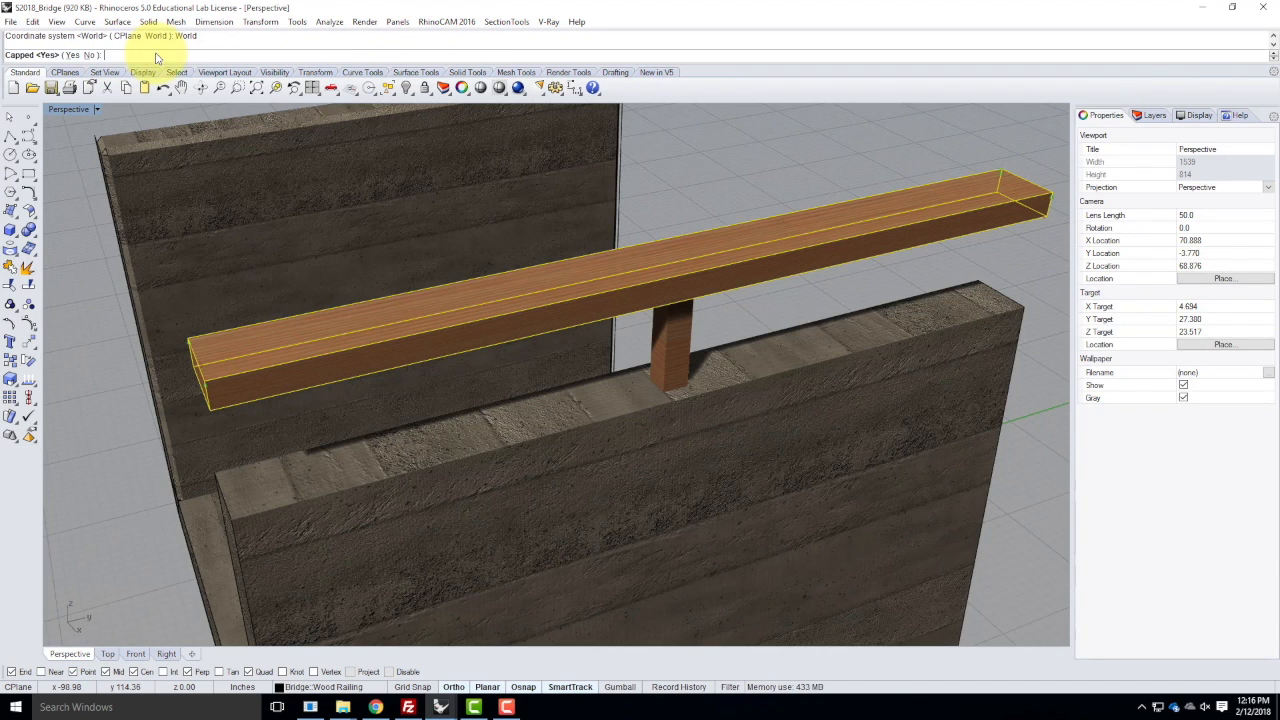
left_click(73, 55)
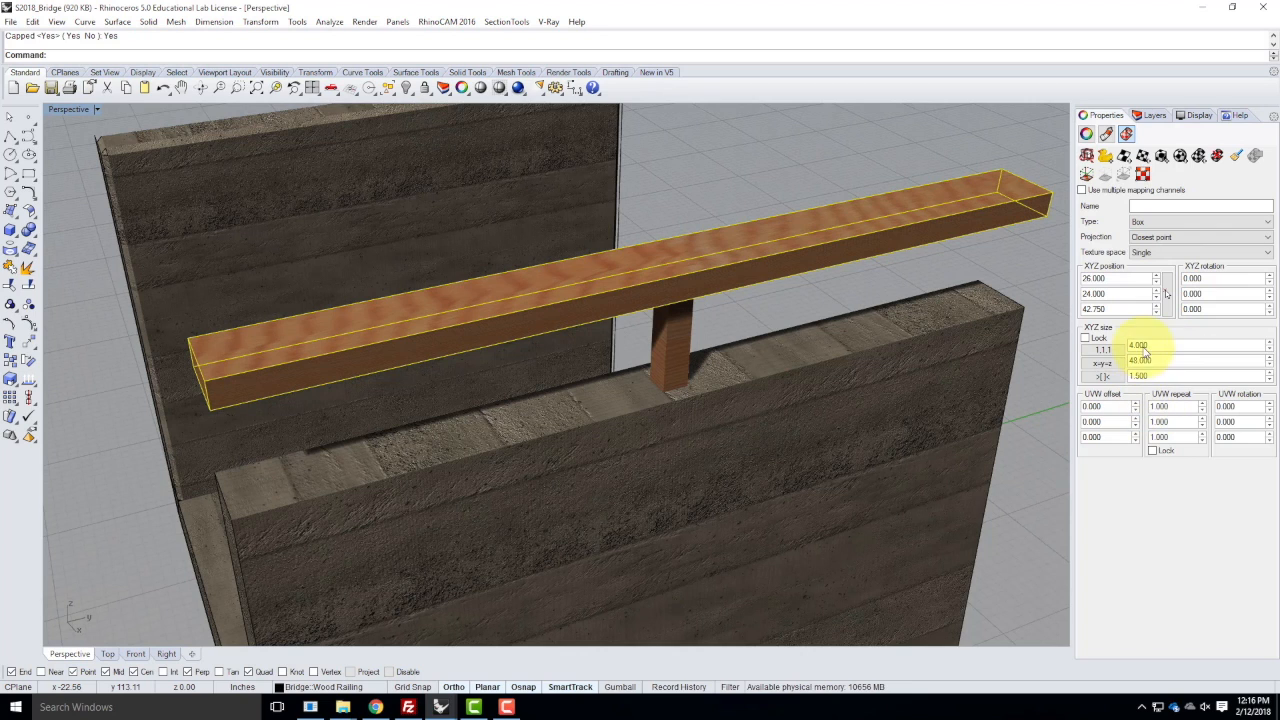
left_click(1104, 365)
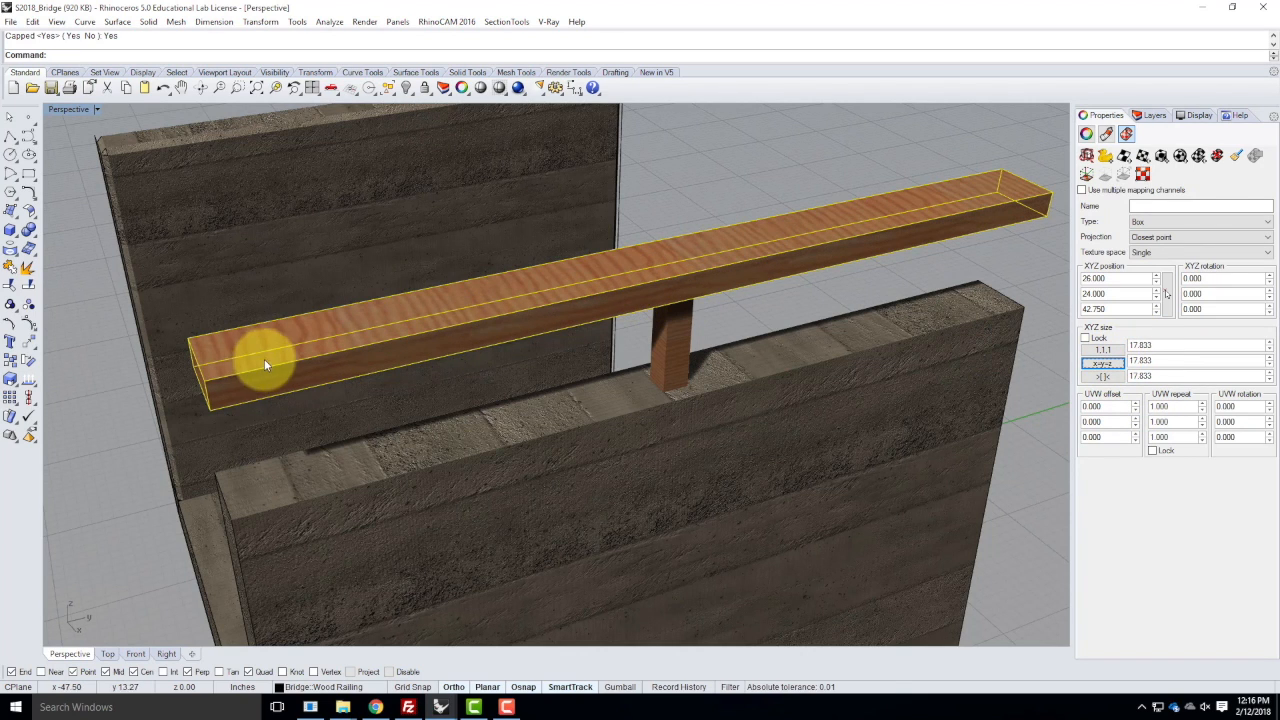
- Show the rail's texture mapping box and rotate it 90 degrees about Z with the gumball so the grain runs lengthwise
right_click_drag(285, 340, 770, 352)
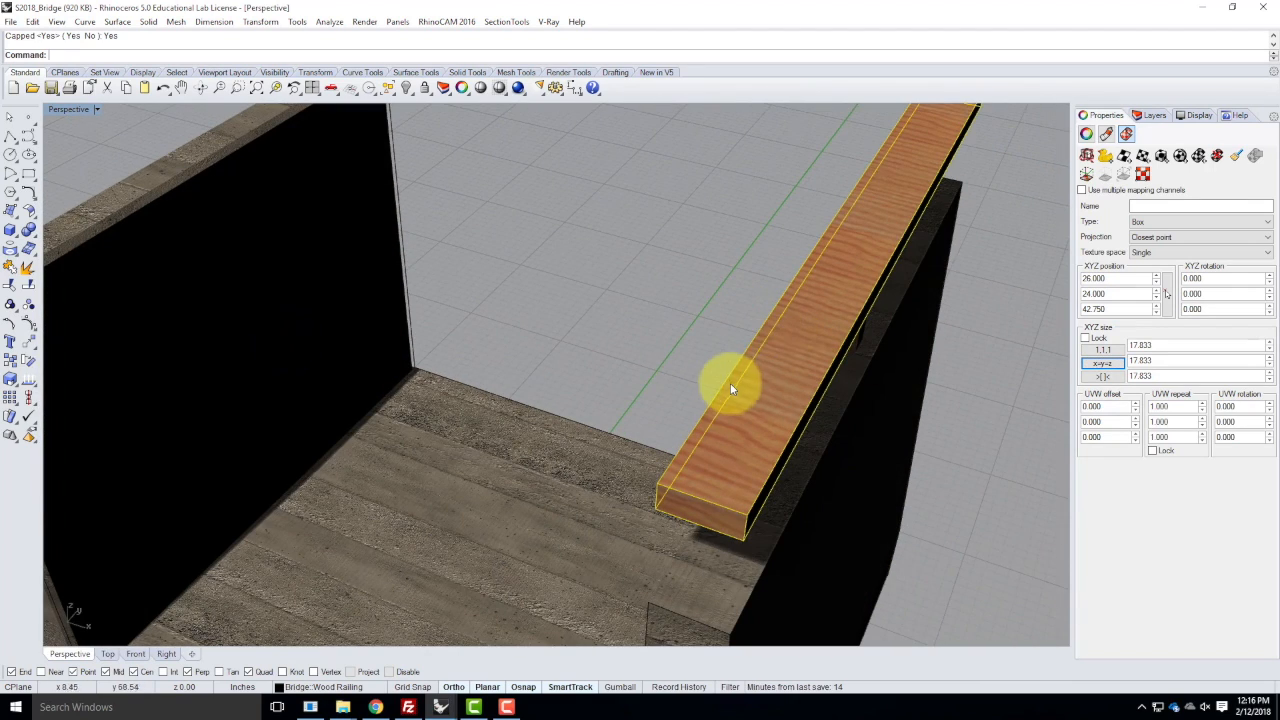
left_click(1087, 173)
scroll(923, 337, "down", 5)
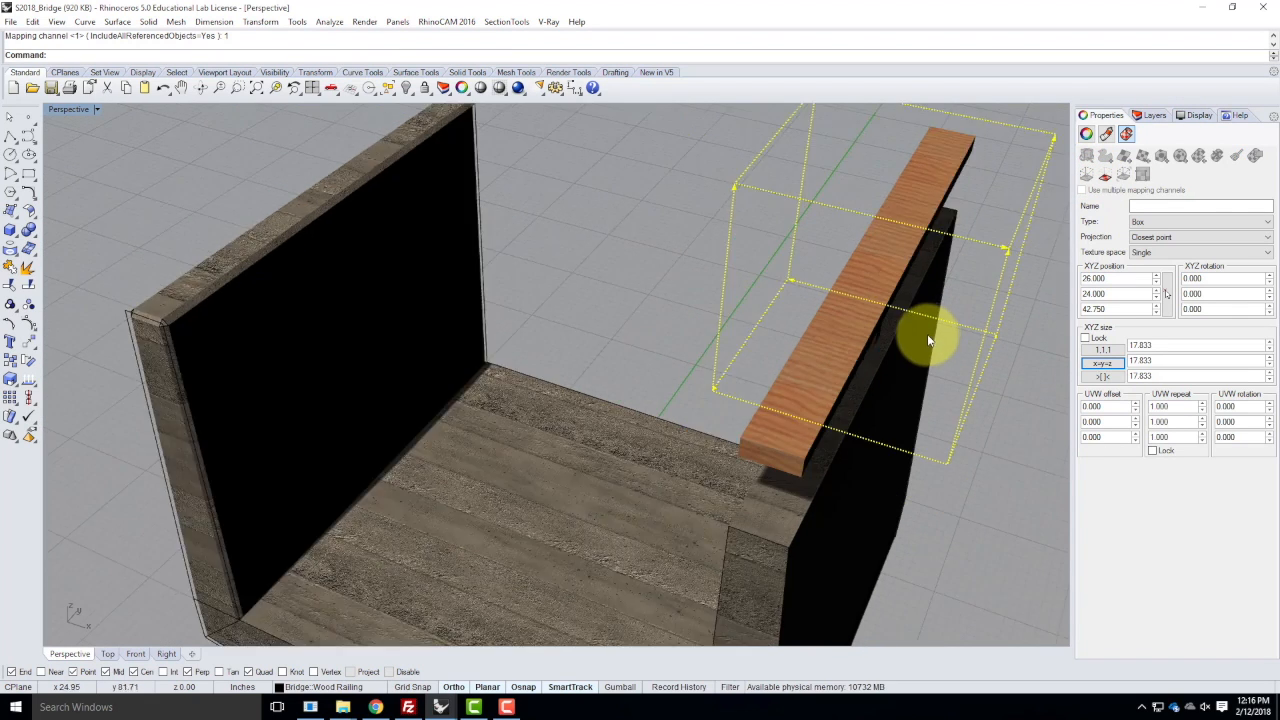
left_click(619, 687)
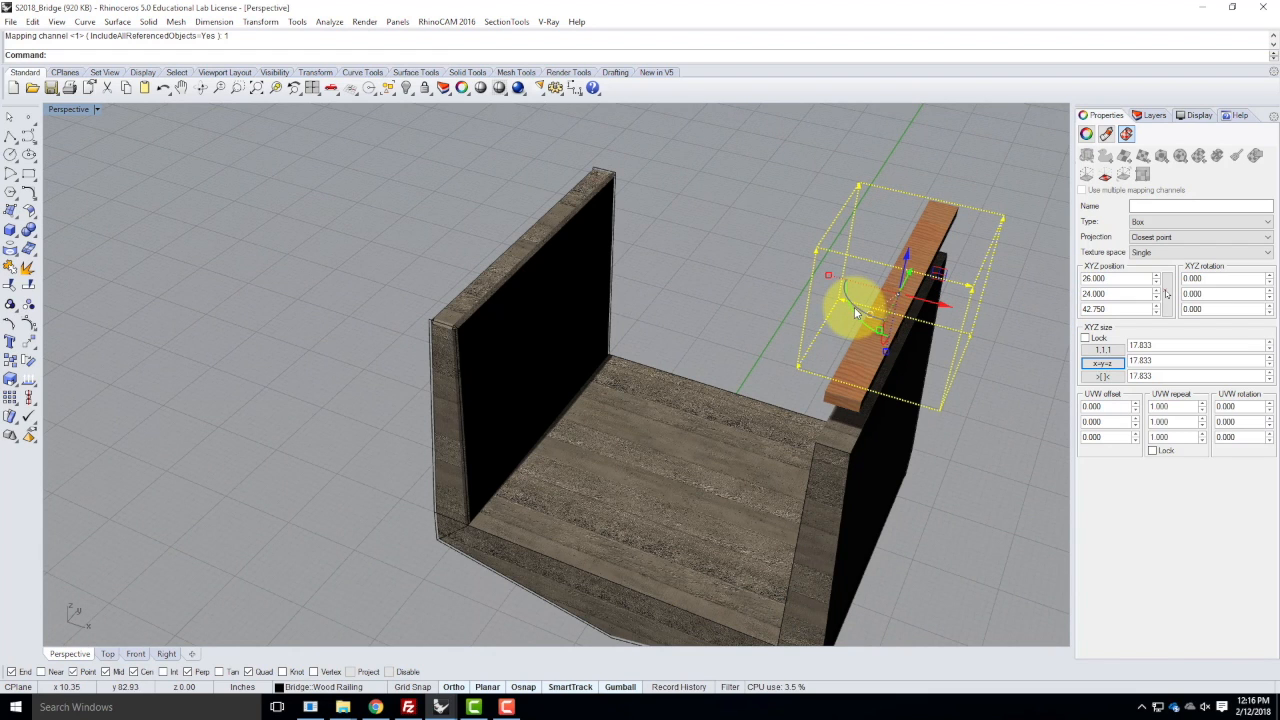
left_click_drag(855, 313, 789, 245)
right_click_drag(991, 309, 829, 306)
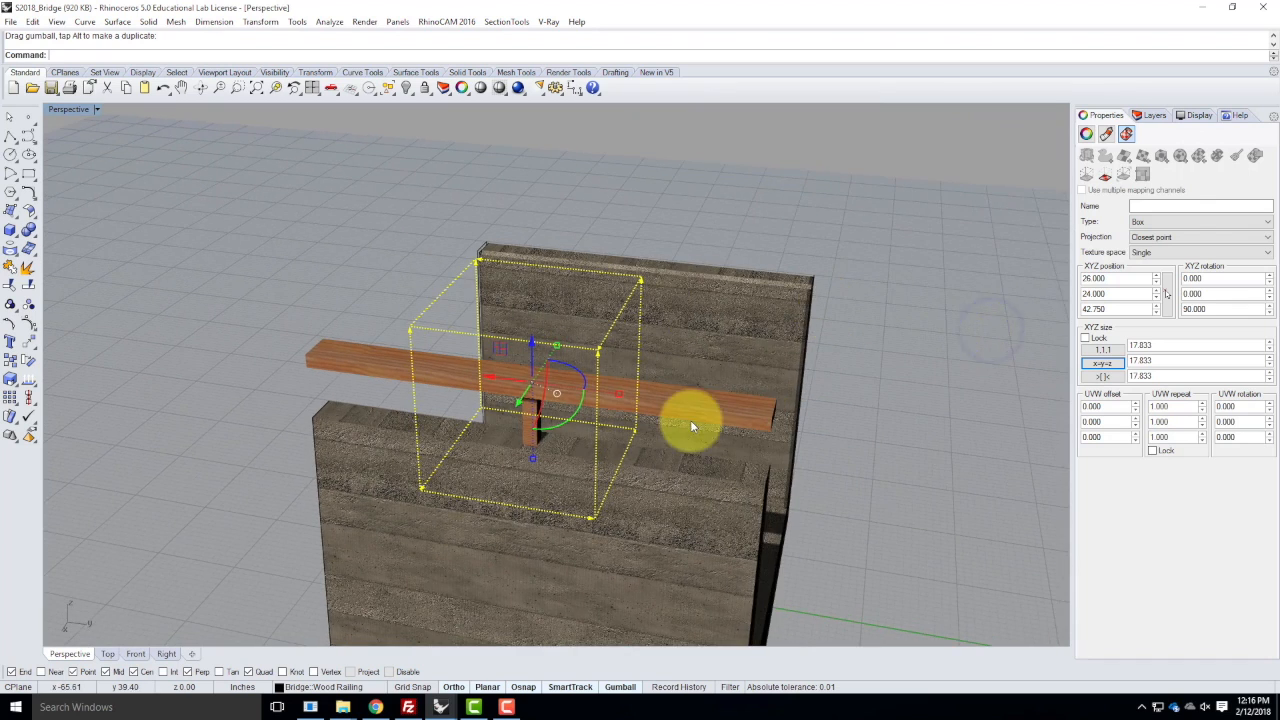
- Lock the rail mapping's UVW repeat values together, try a repeat of 2, and set the repeat to 0.5
scroll(698, 417, "up", 3)
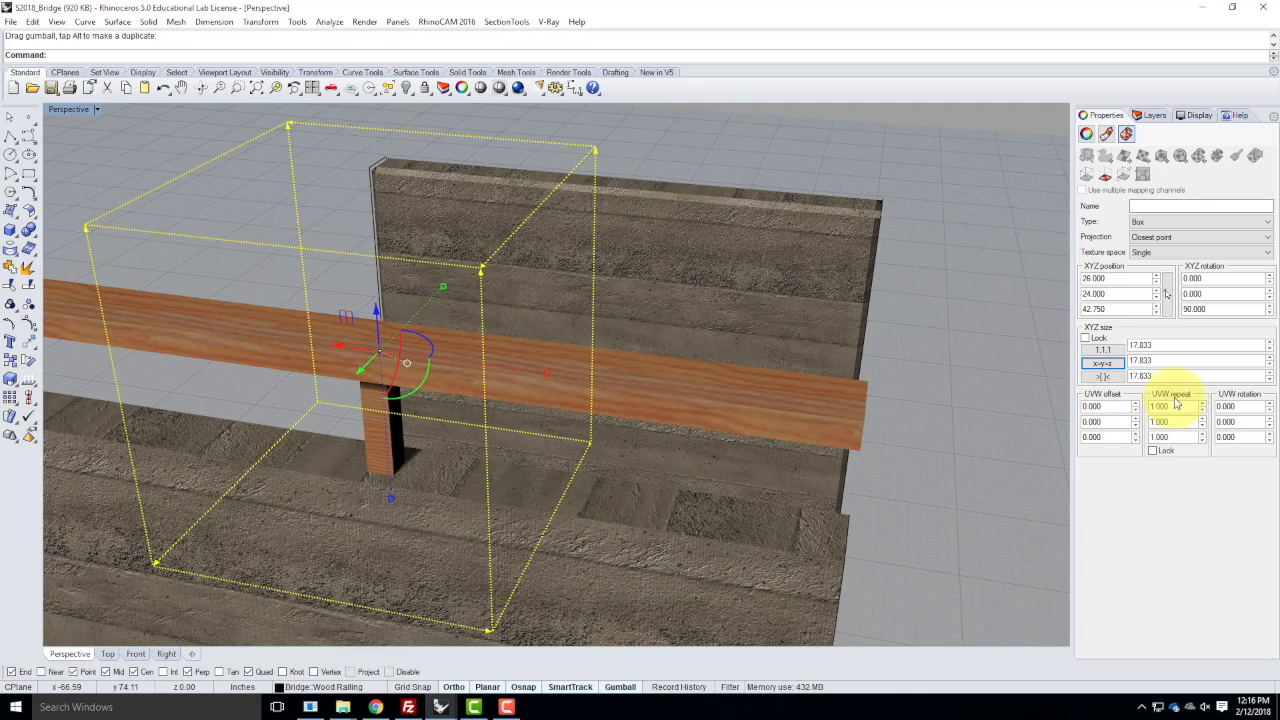
left_click(1154, 451)
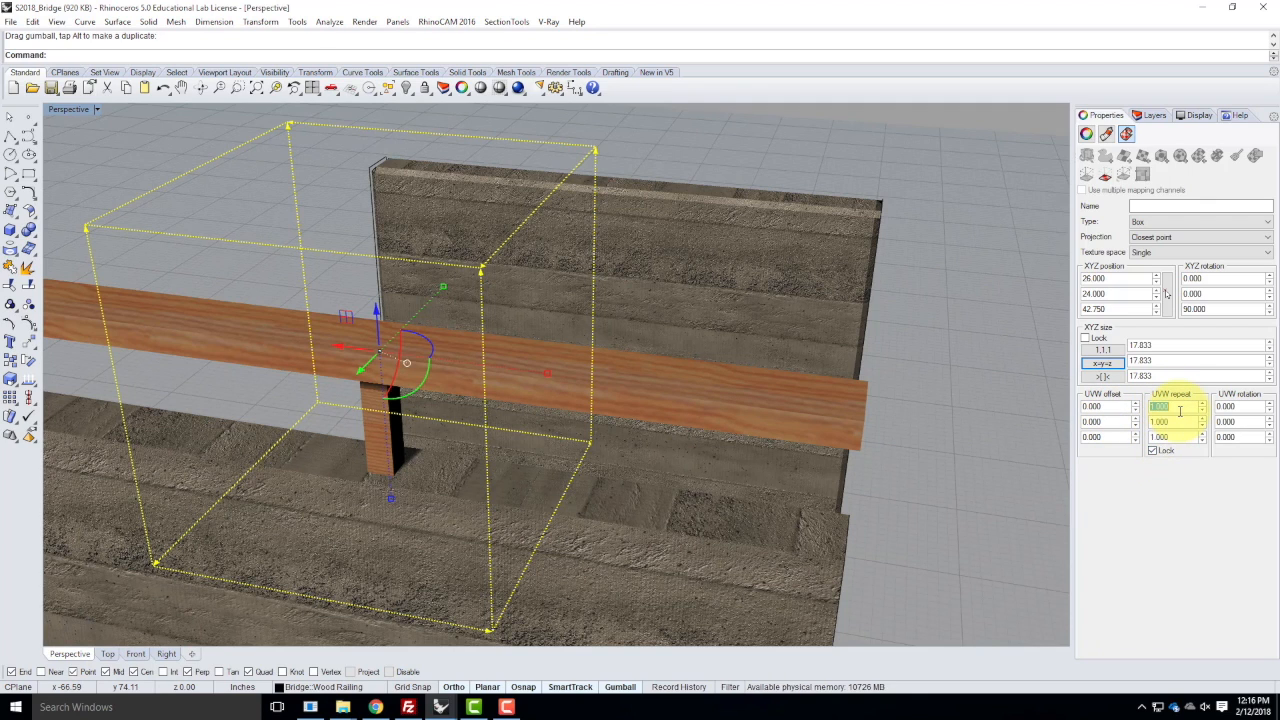
type("2")
key("Tab")
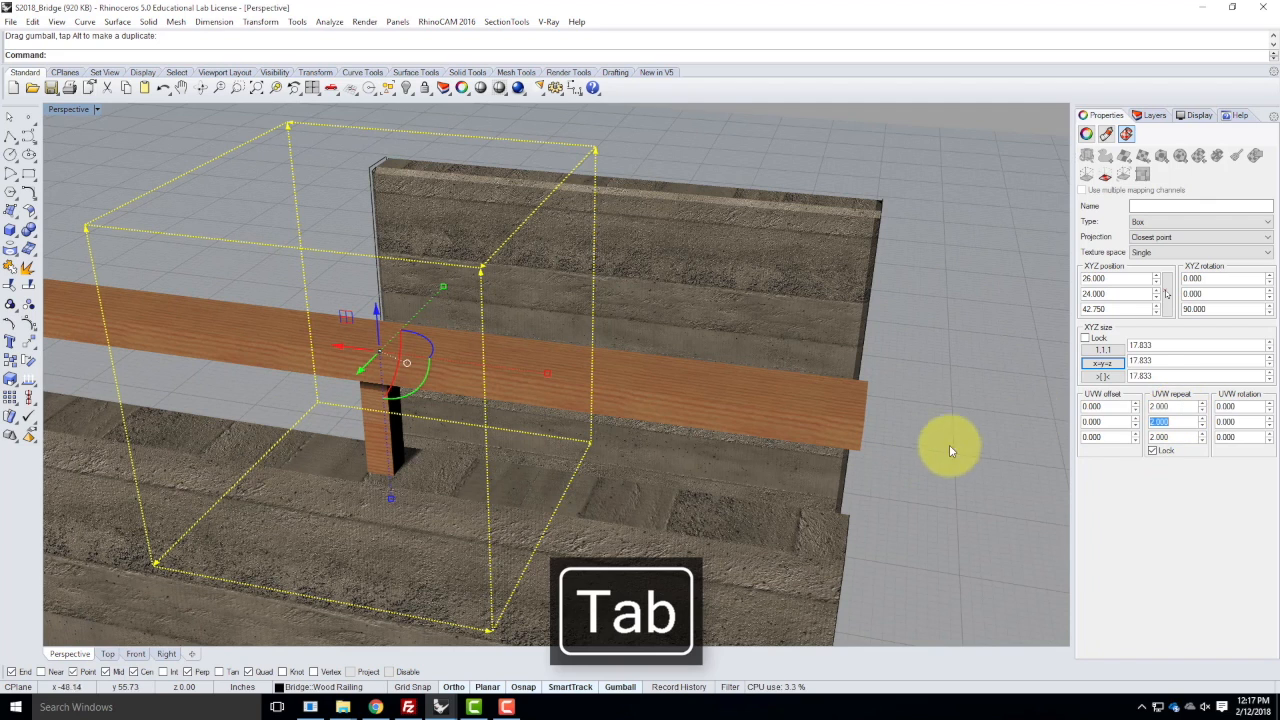
type(".5")
key("Tab")
left_click(930, 412)
- Apply a capped box mapping to the post from its World bounding box and make its XYZ sizes equal
right_click_drag(937, 423, 598, 250)
left_click(598, 252)
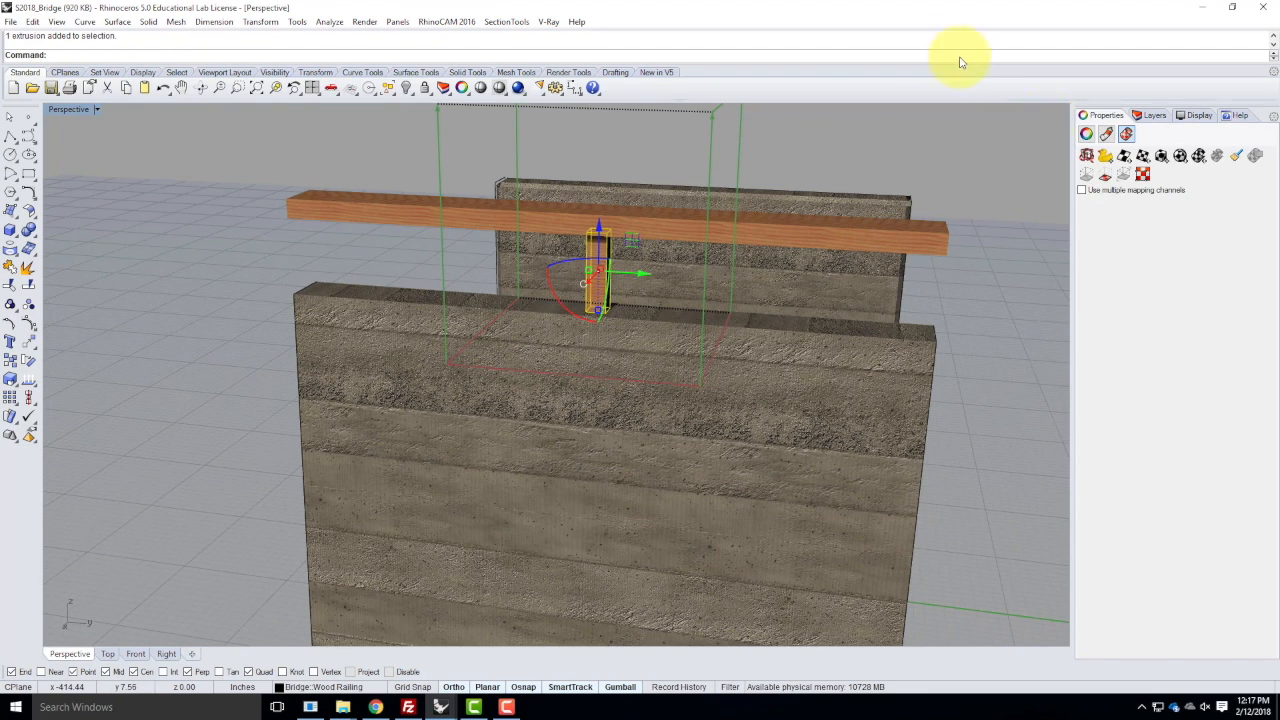
left_click(1161, 156)
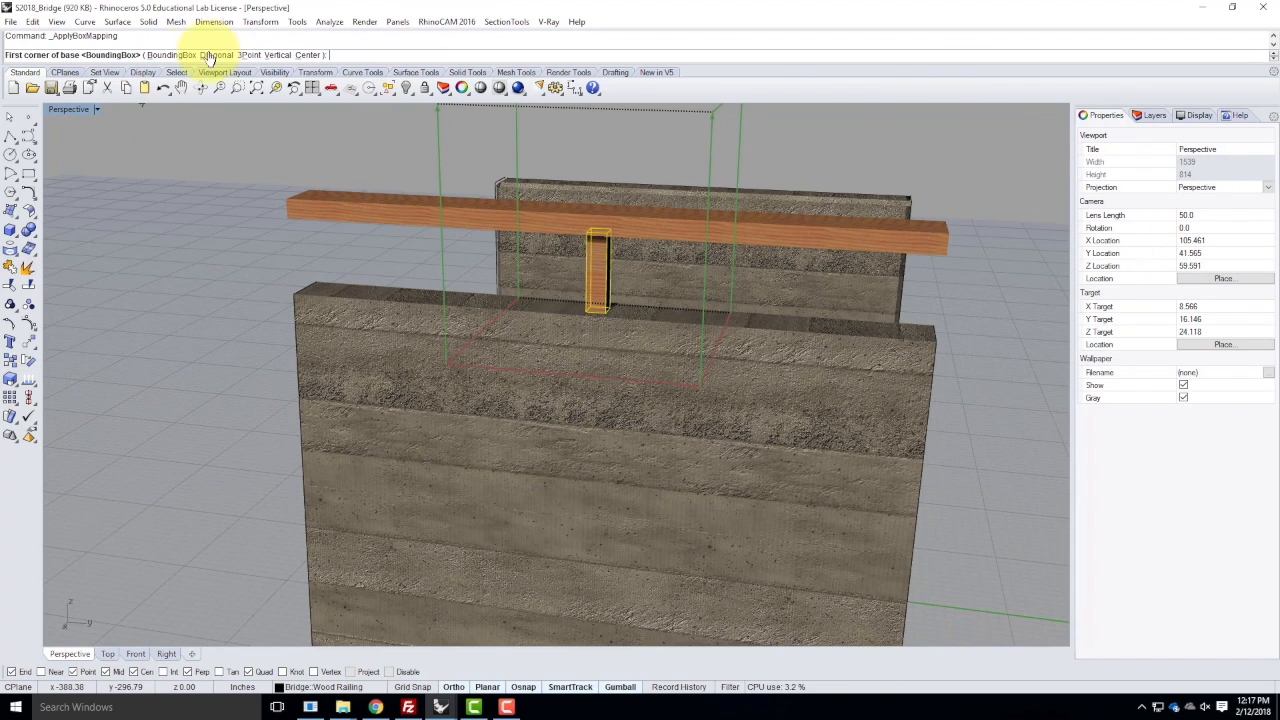
left_click(170, 56)
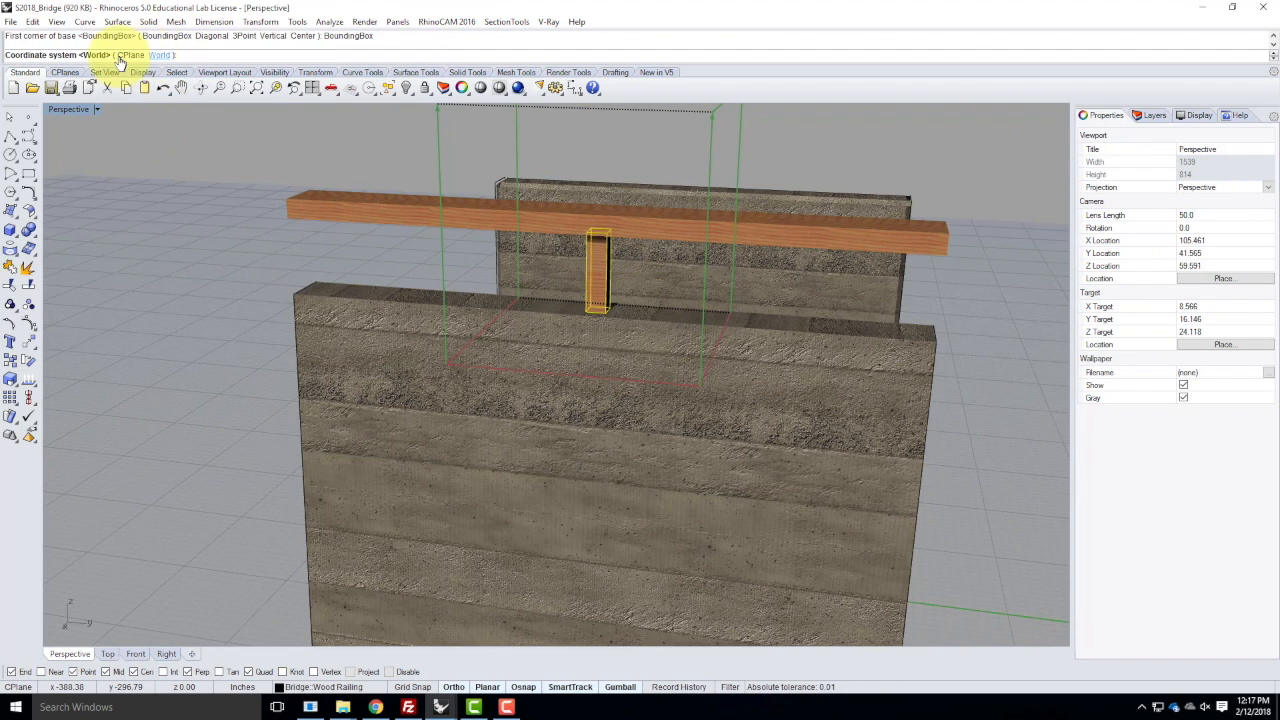
left_click(160, 55)
left_click(74, 56)
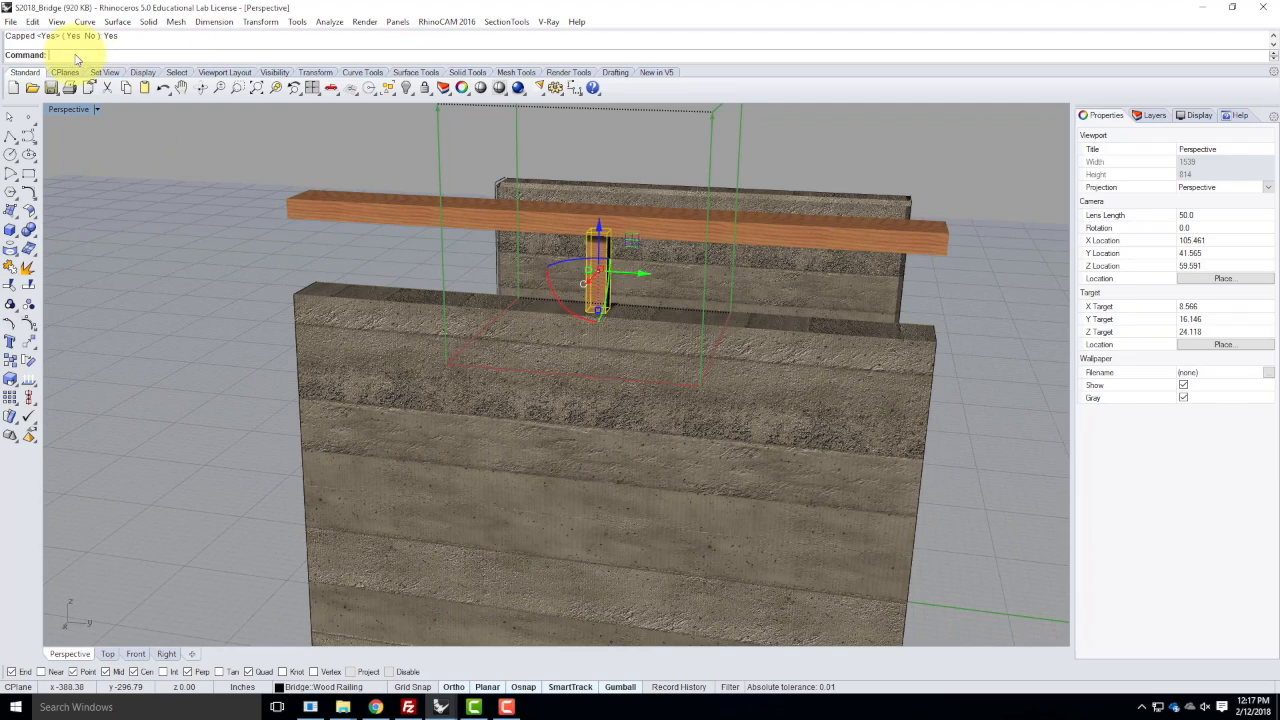
scroll(600, 285, "up", 5)
scroll(600, 271, "up", 2)
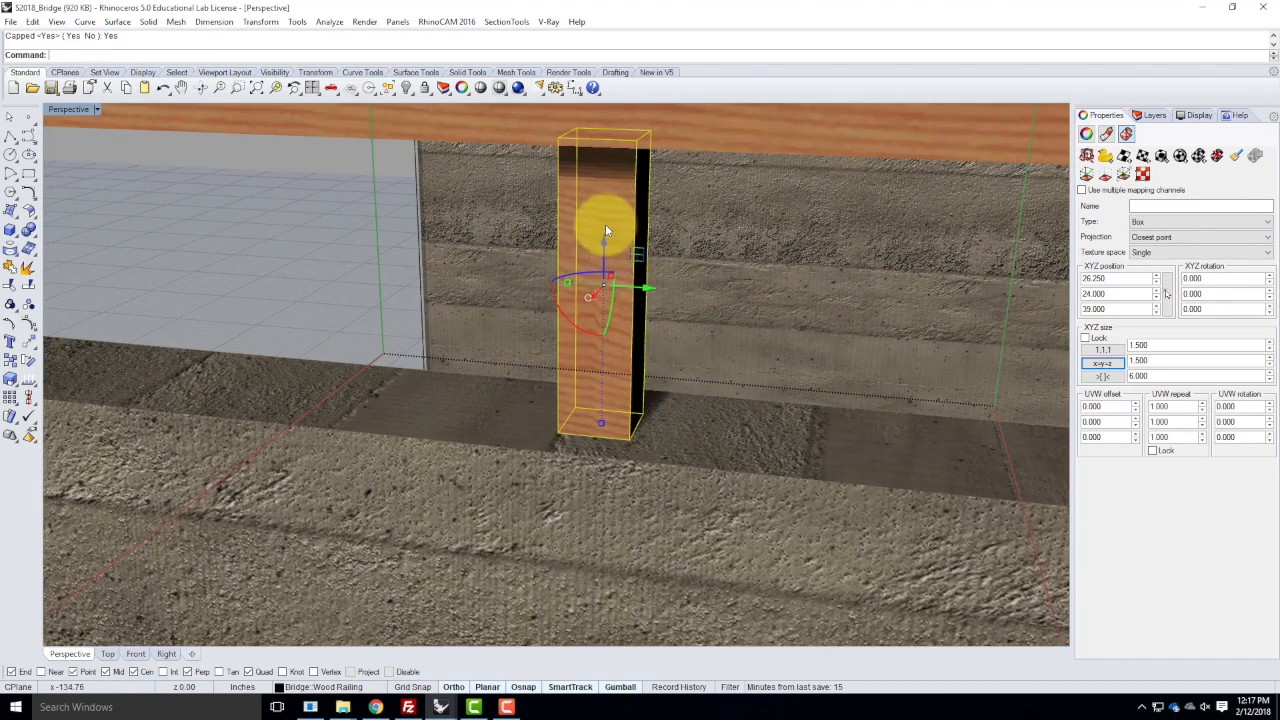
left_click(1112, 364)
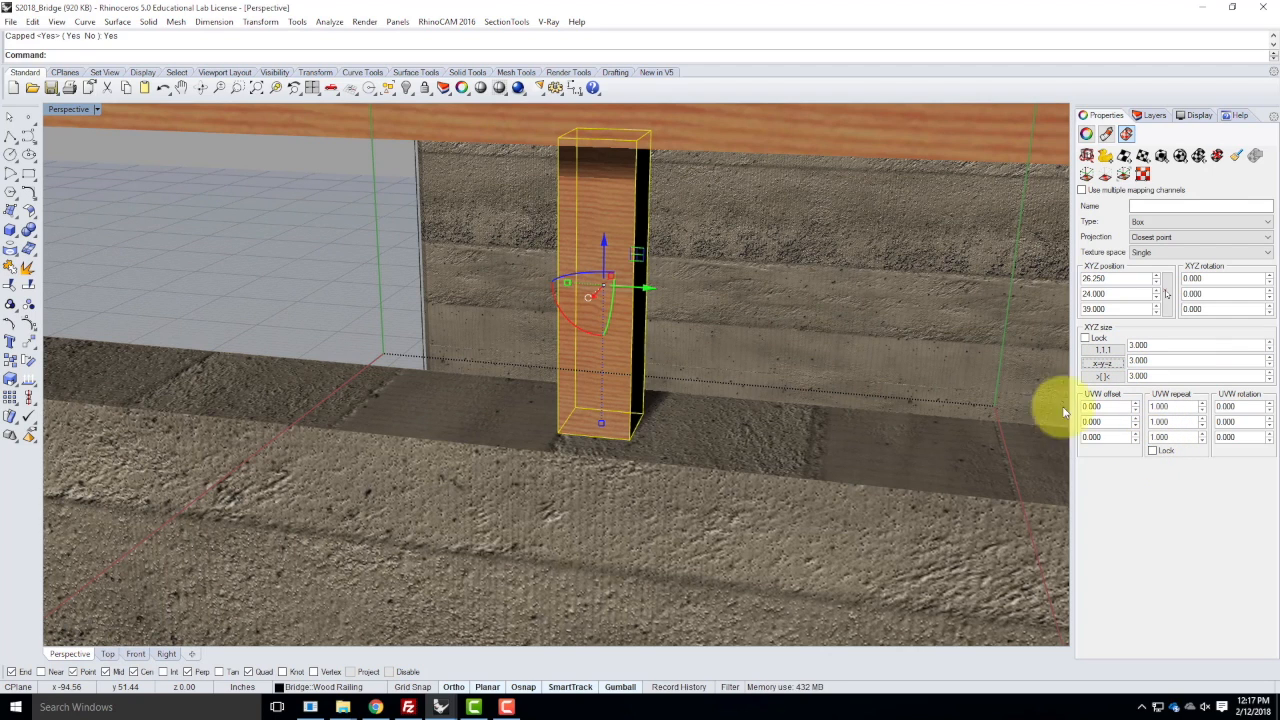
- Rotate the post's texture mapping box 90 degrees about X and set its locked UVW repeat to 1.5
left_click(1085, 174)
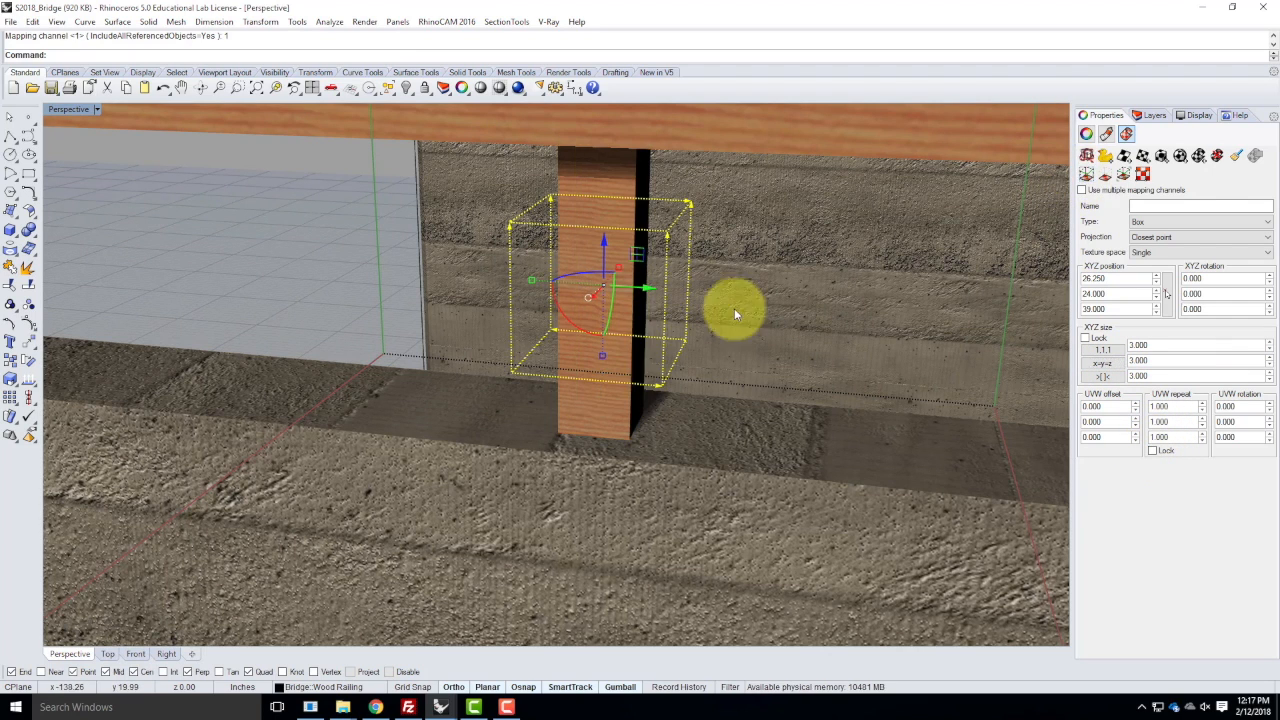
left_click_drag(553, 296, 642, 292)
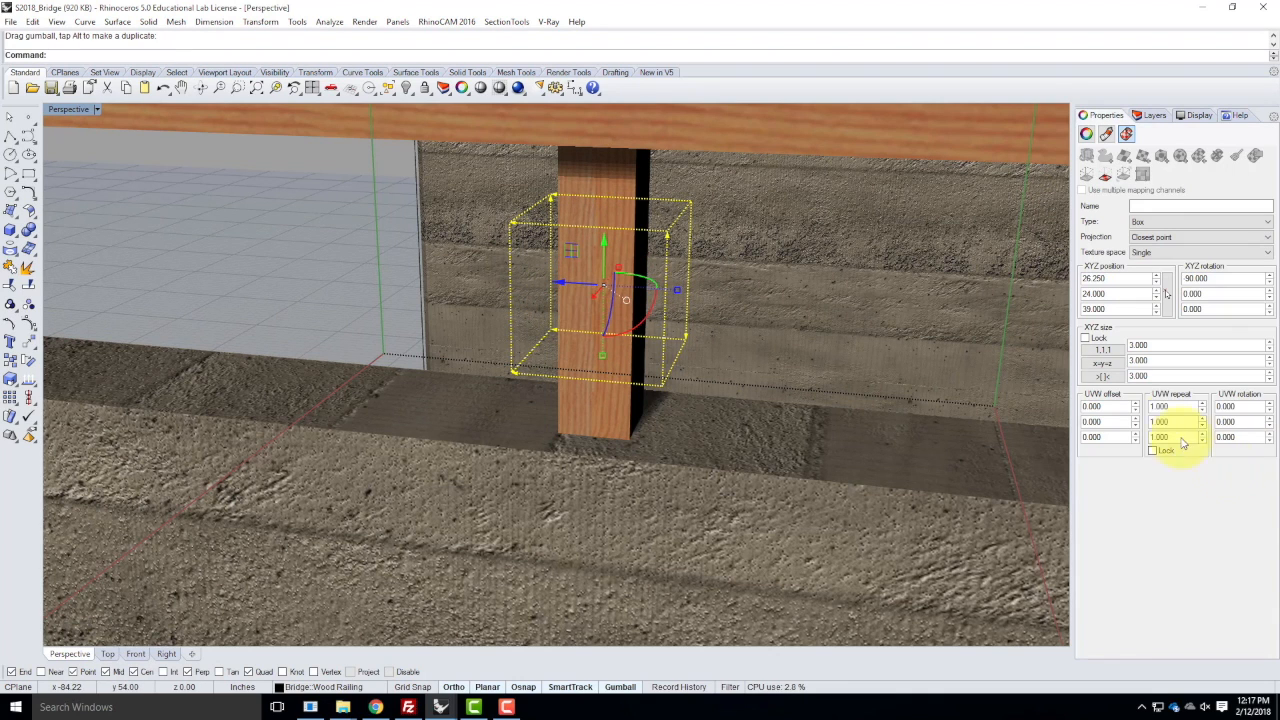
left_click(1152, 450)
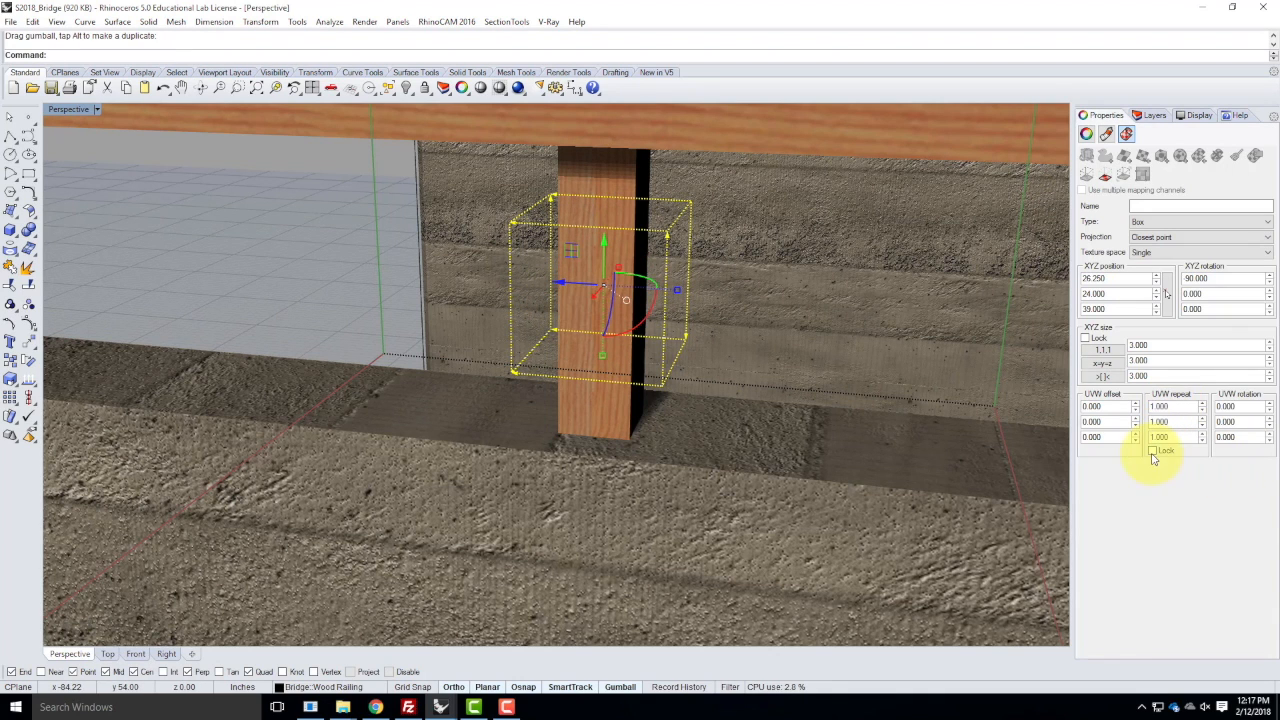
left_click(1186, 409)
type("1")
key("Tab")
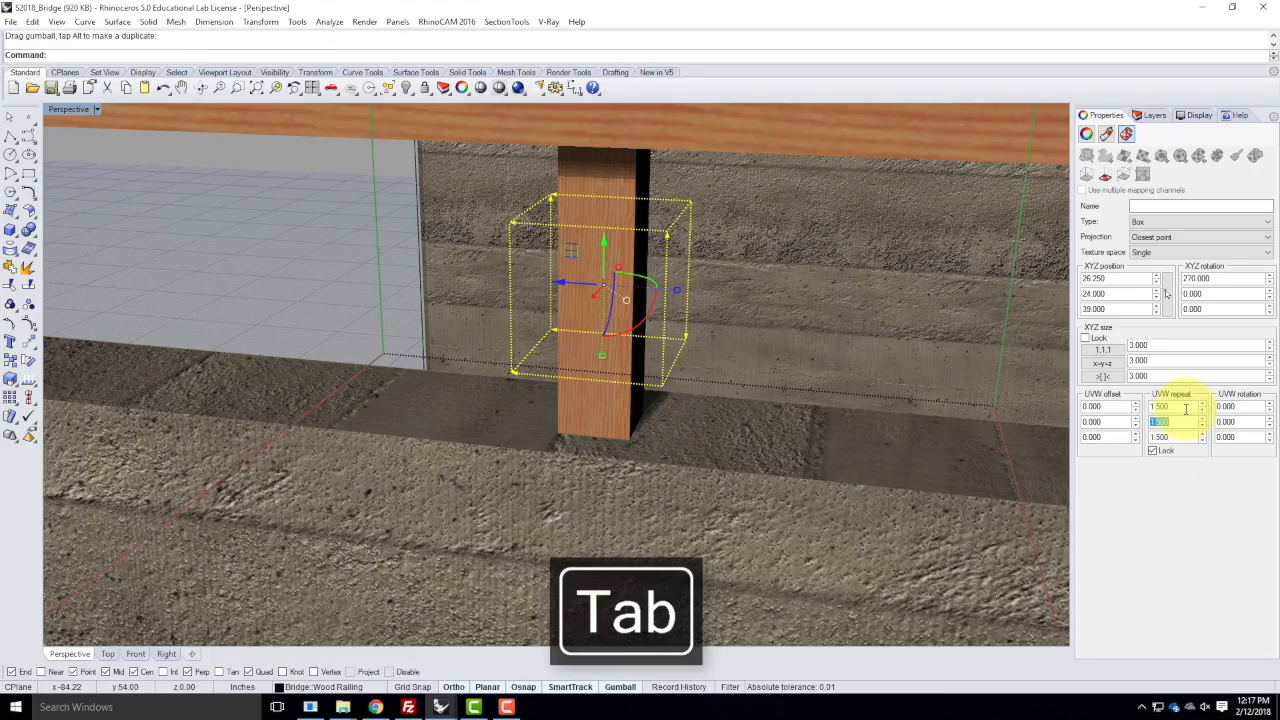
left_click(278, 258)
- Rotate the post's texture mapping box a further 90 degrees about the vertical axis so the grain suits its end-facing side
scroll(752, 320, "down", 5)
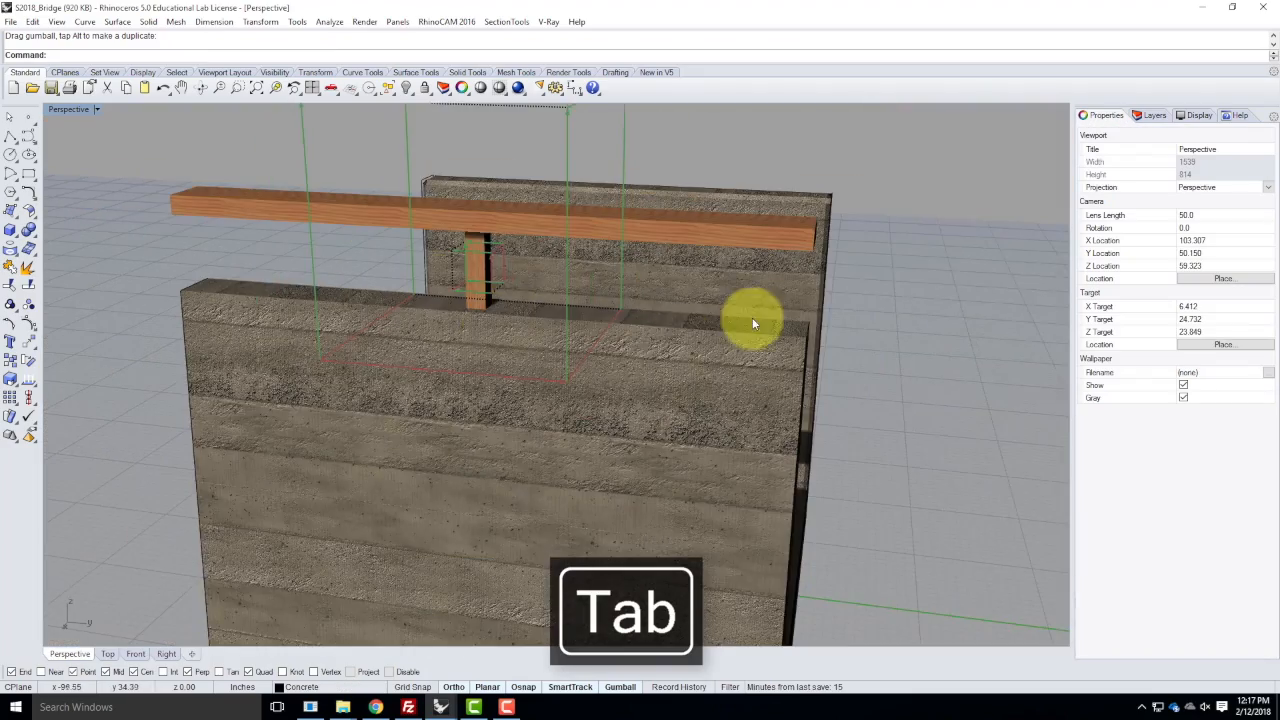
right_click_drag(752, 320, 595, 311)
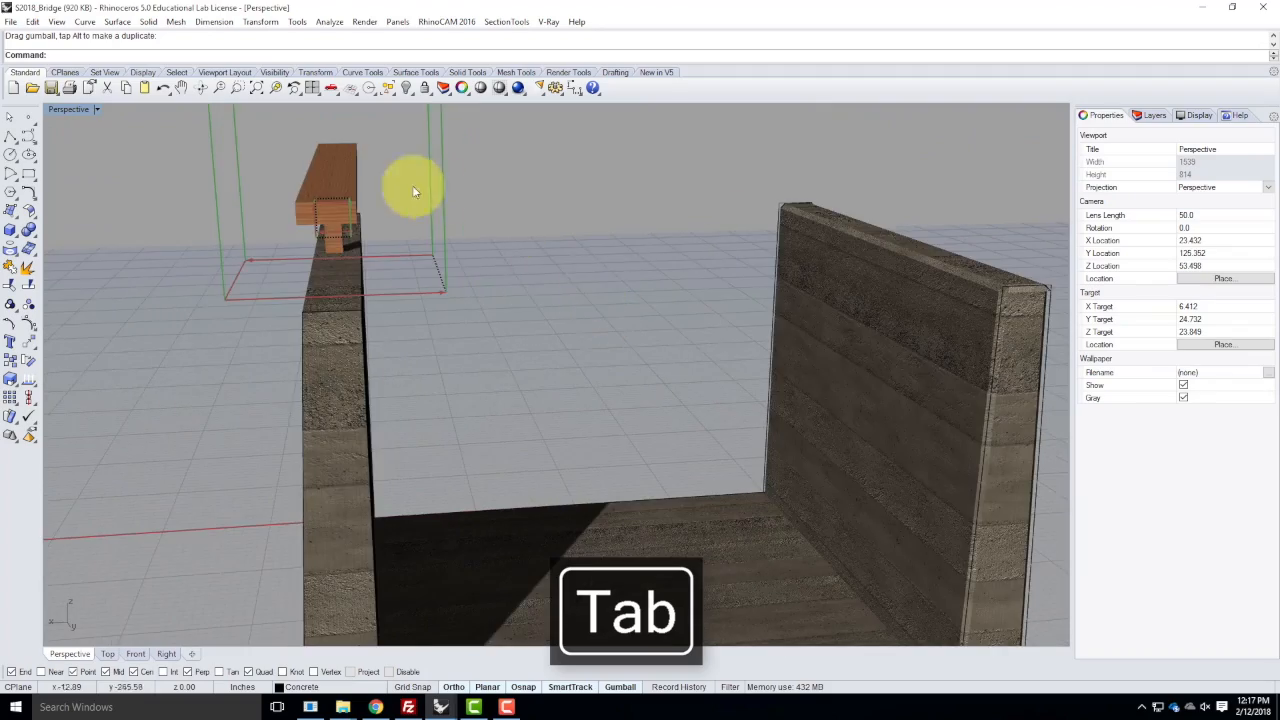
scroll(336, 236, "up", 13)
right_click_drag(408, 232, 226, 220)
scroll(224, 219, "up", 8)
right_click_drag(371, 274, 472, 303)
scroll(472, 303, "down", 8)
scroll(466, 360, "up", 5)
scroll(466, 358, "down", 6)
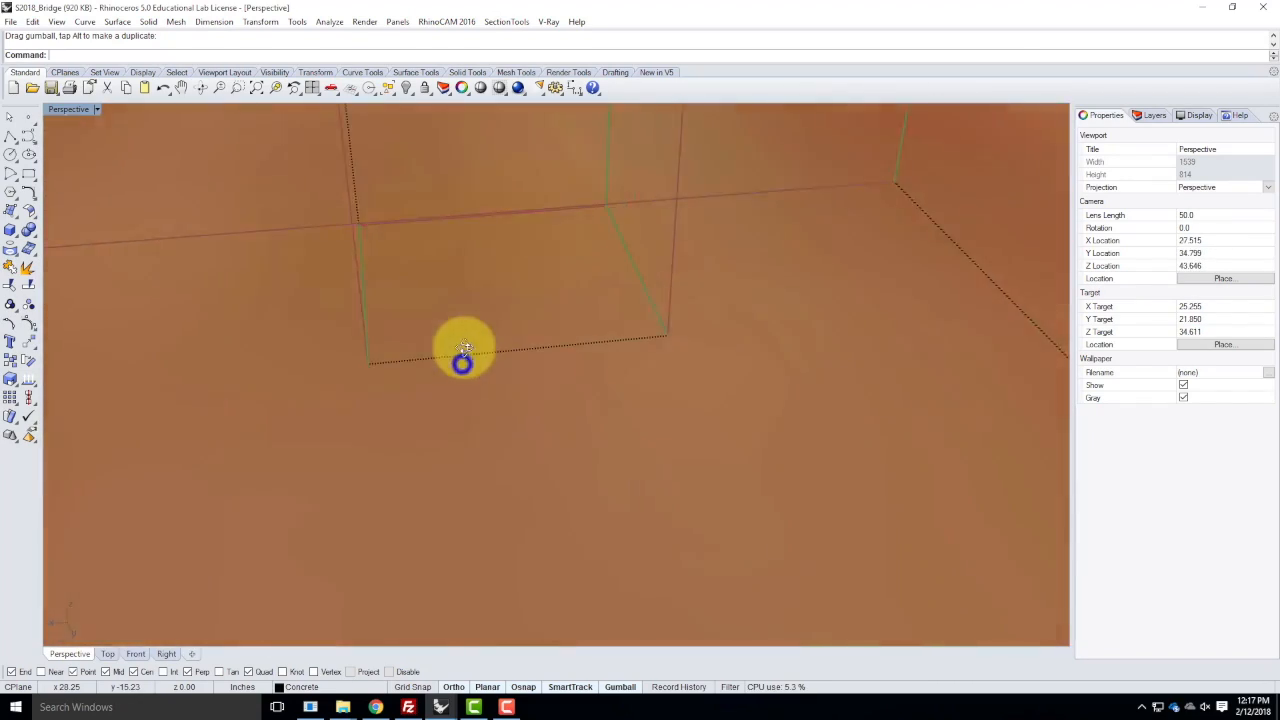
left_click(408, 253)
left_click(449, 288)
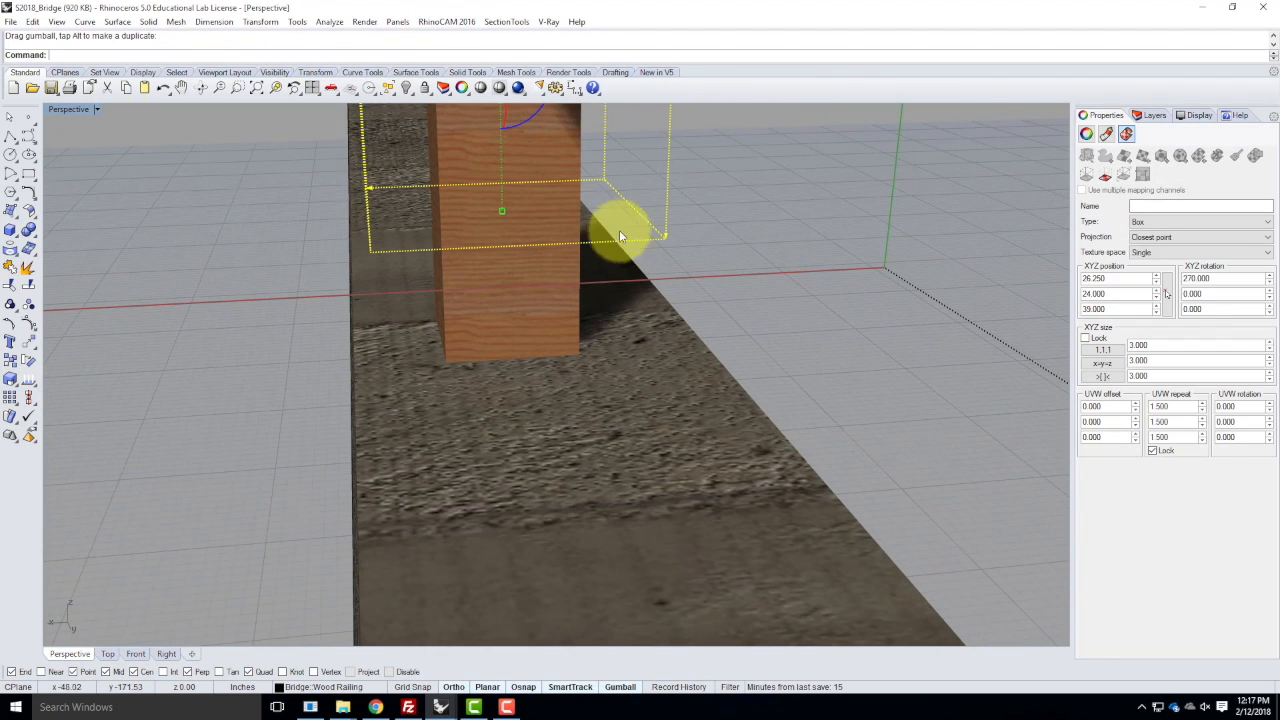
scroll(518, 312, "down", 3)
scroll(523, 208, "up", 3)
left_click_drag(538, 172, 500, 232)
right_click_drag(395, 251, 704, 297)
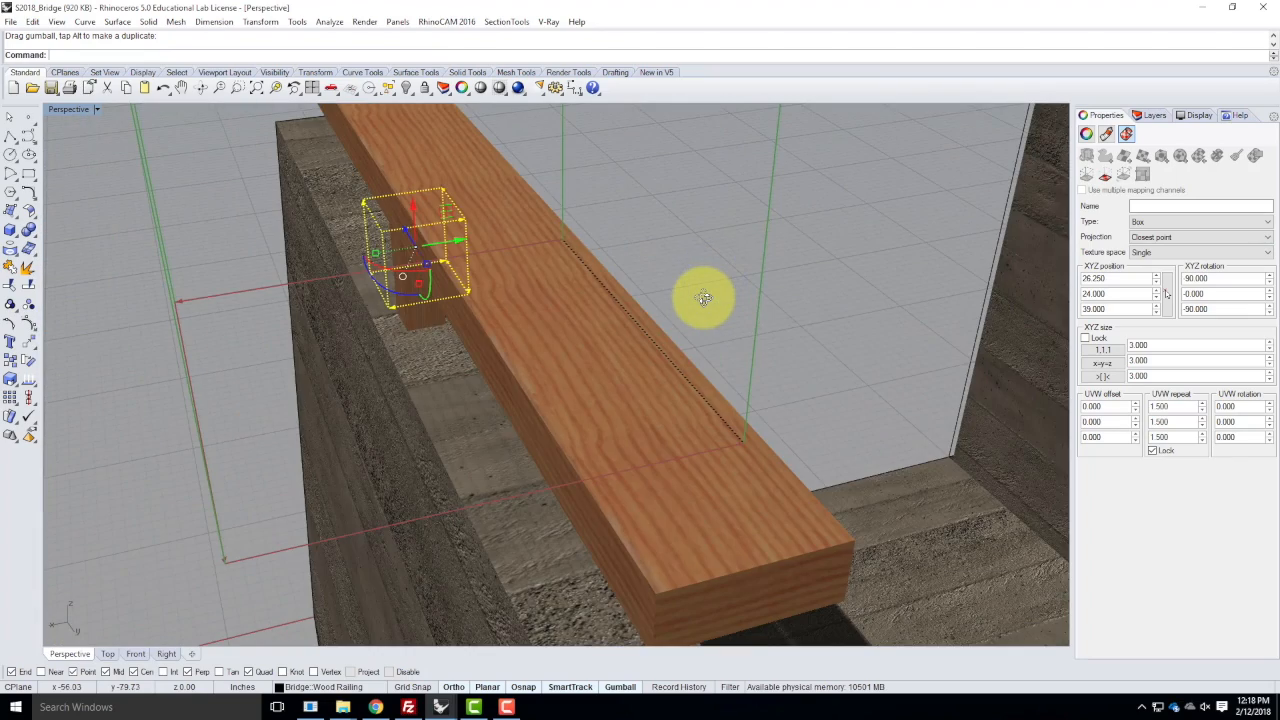
scroll(650, 338, "down", 7)
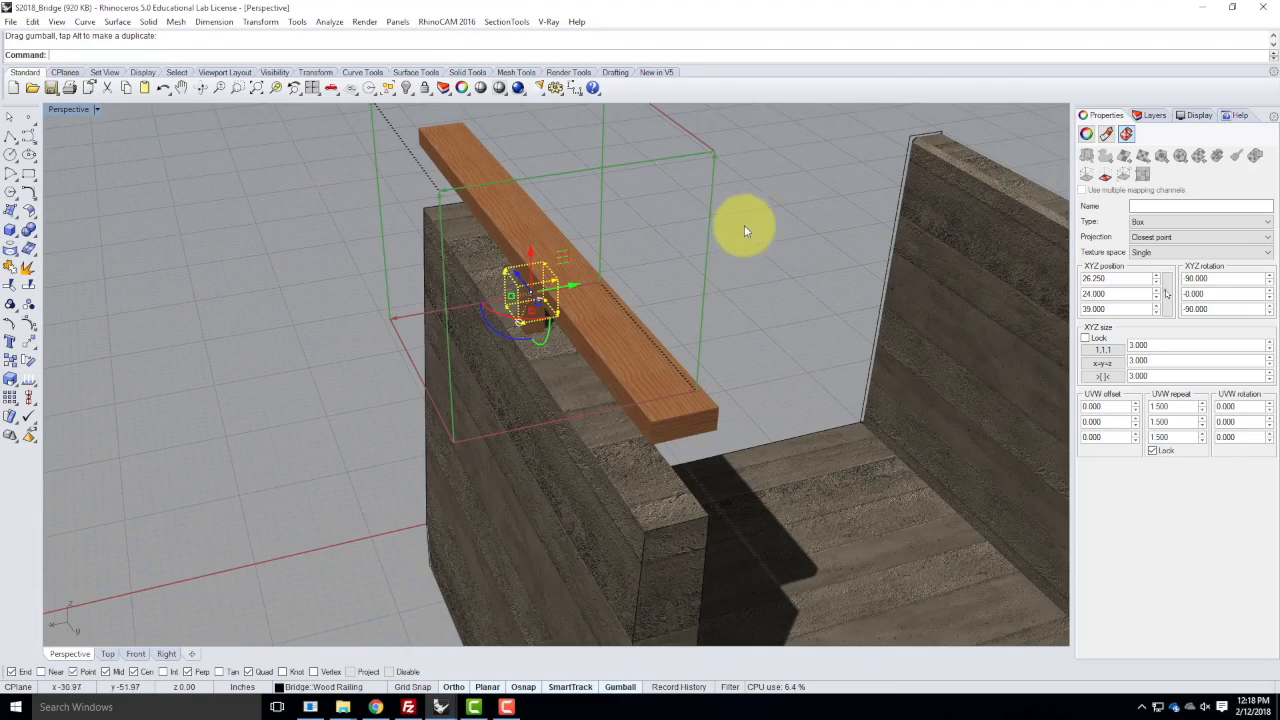
- Hide the texture mapping widgets of the post and the rail
left_click(740, 237)
scroll(661, 261, "down", 7)
right_click_drag(608, 289, 560, 277)
scroll(491, 291, "up", 5)
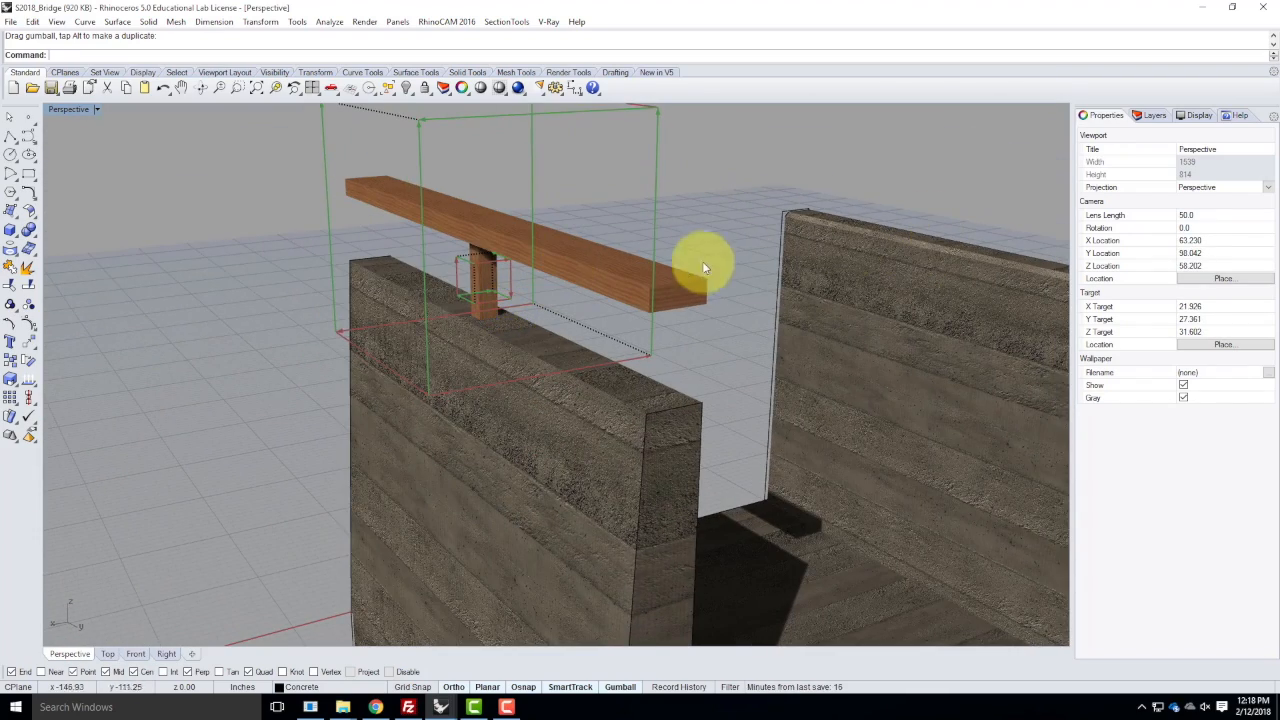
left_click(473, 264)
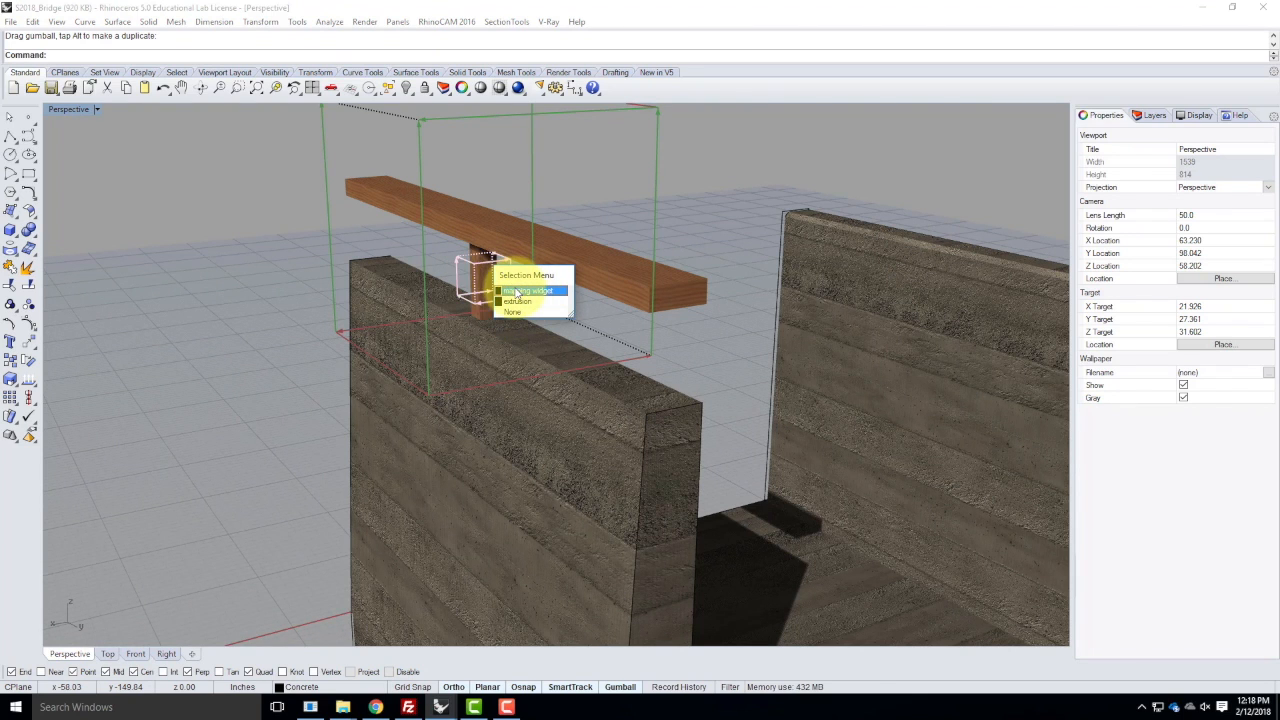
left_click(526, 290)
left_click(1101, 179)
left_click(484, 259)
left_click(532, 156)
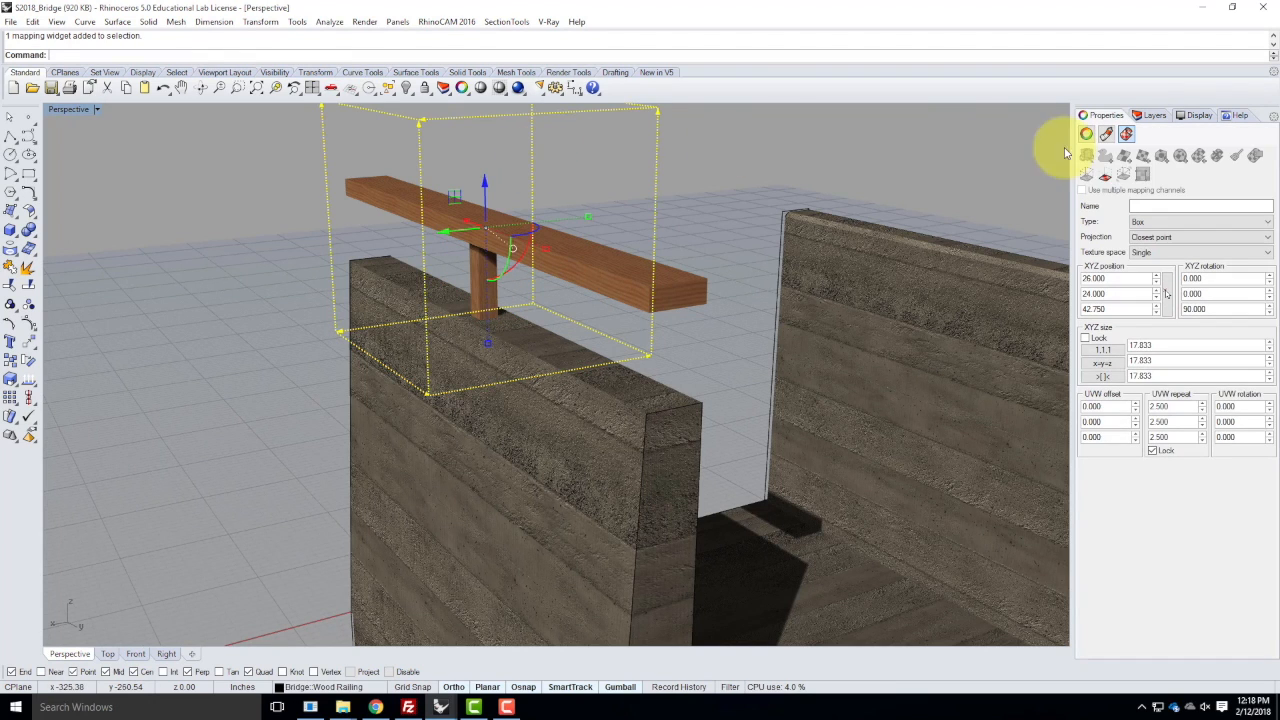
left_click(1099, 177)
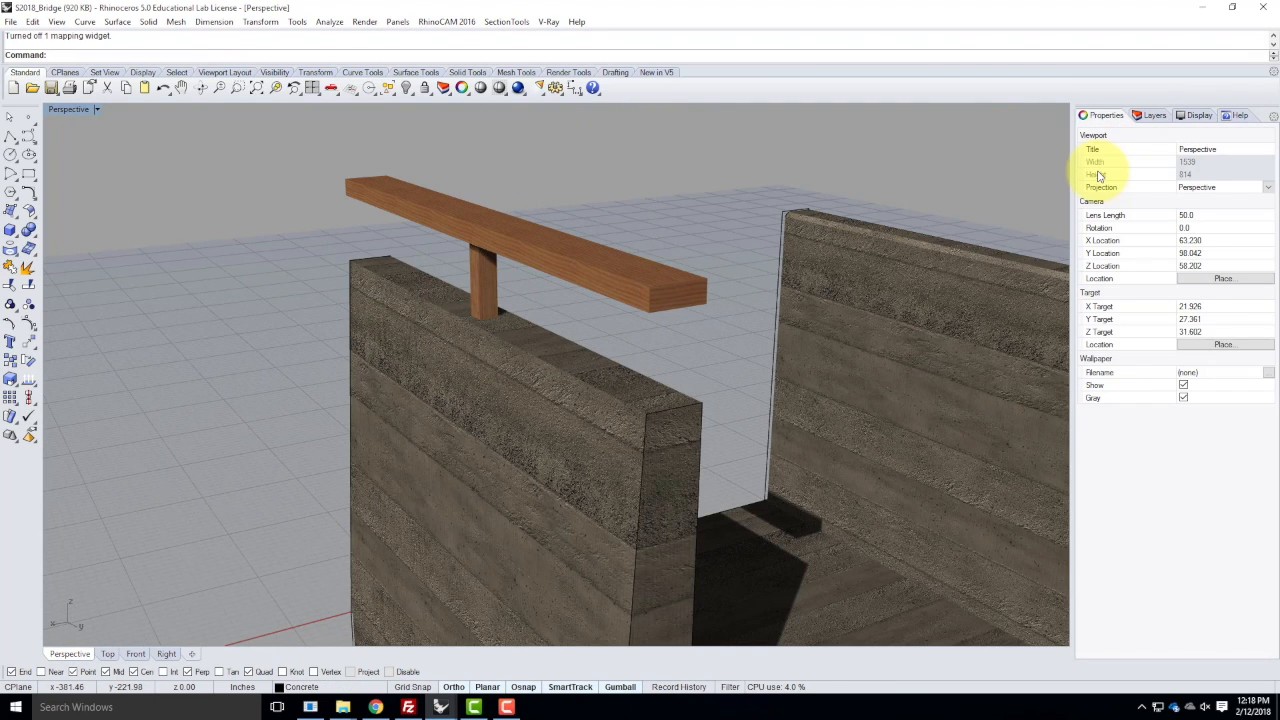
- Mirror the rail and post as copies onto the opposite bridge wall, using the center of the bridge deck as the mirror plane
left_click(488, 277)
left_click(538, 255, "shift")
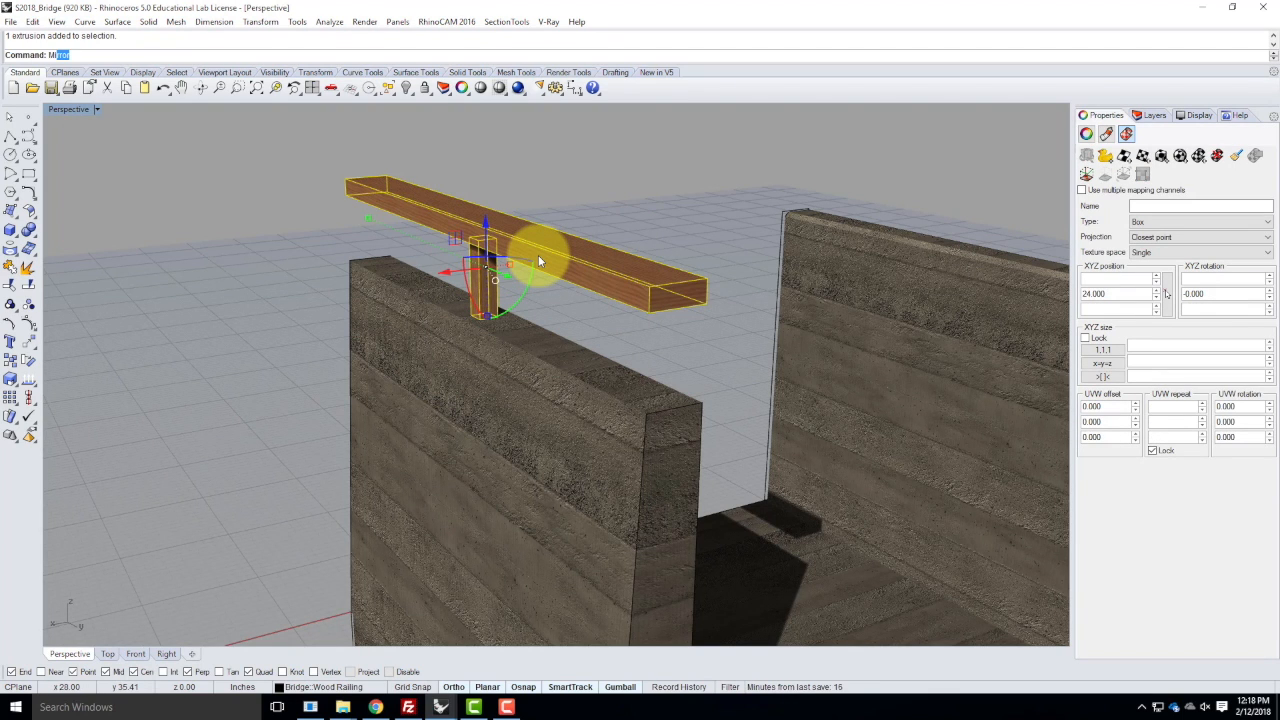
key("Return")
scroll(538, 255, "down", 5)
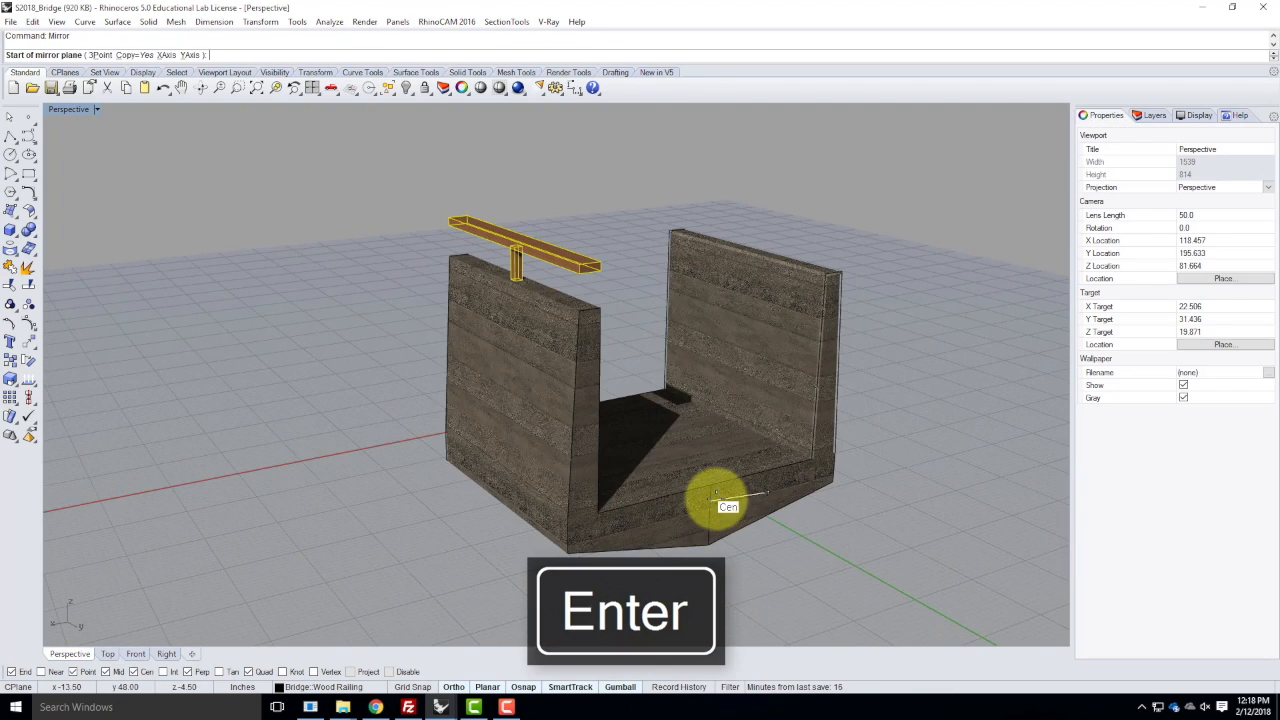
left_click(712, 498)
left_click(864, 565)
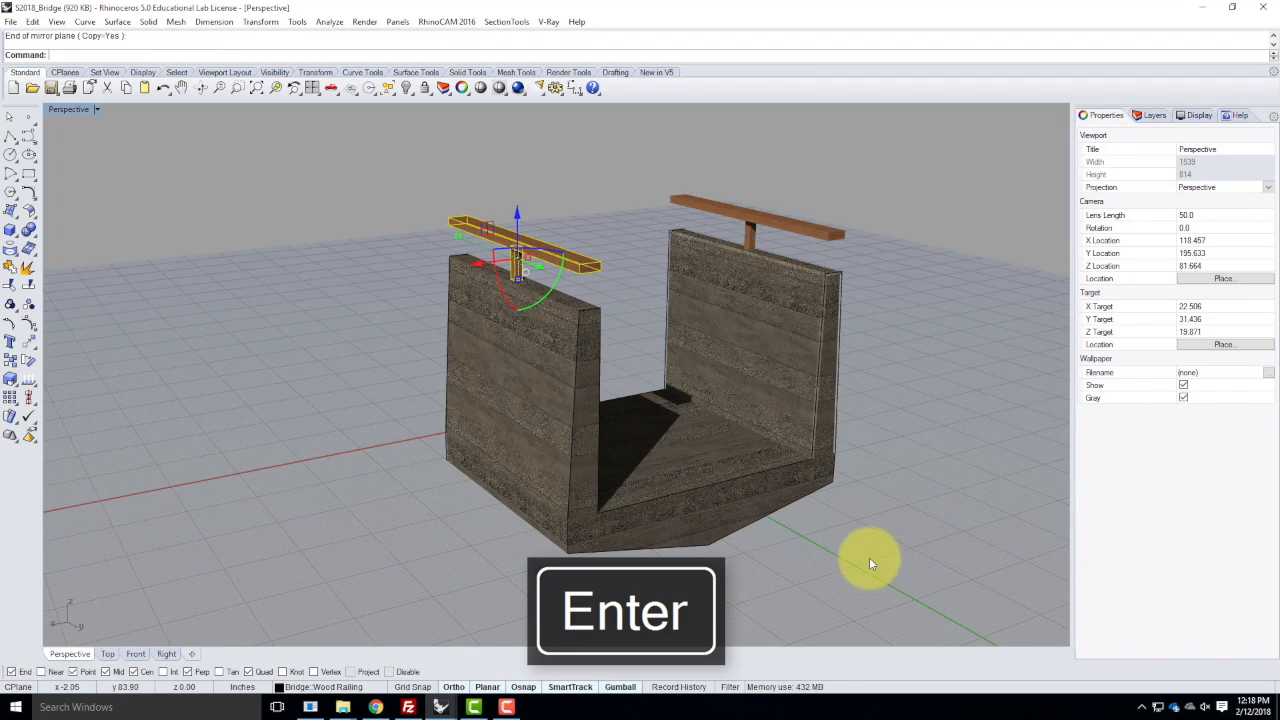
right_click_drag(912, 512, 851, 329)
scroll(772, 408, "up", 3)
key("Escape")
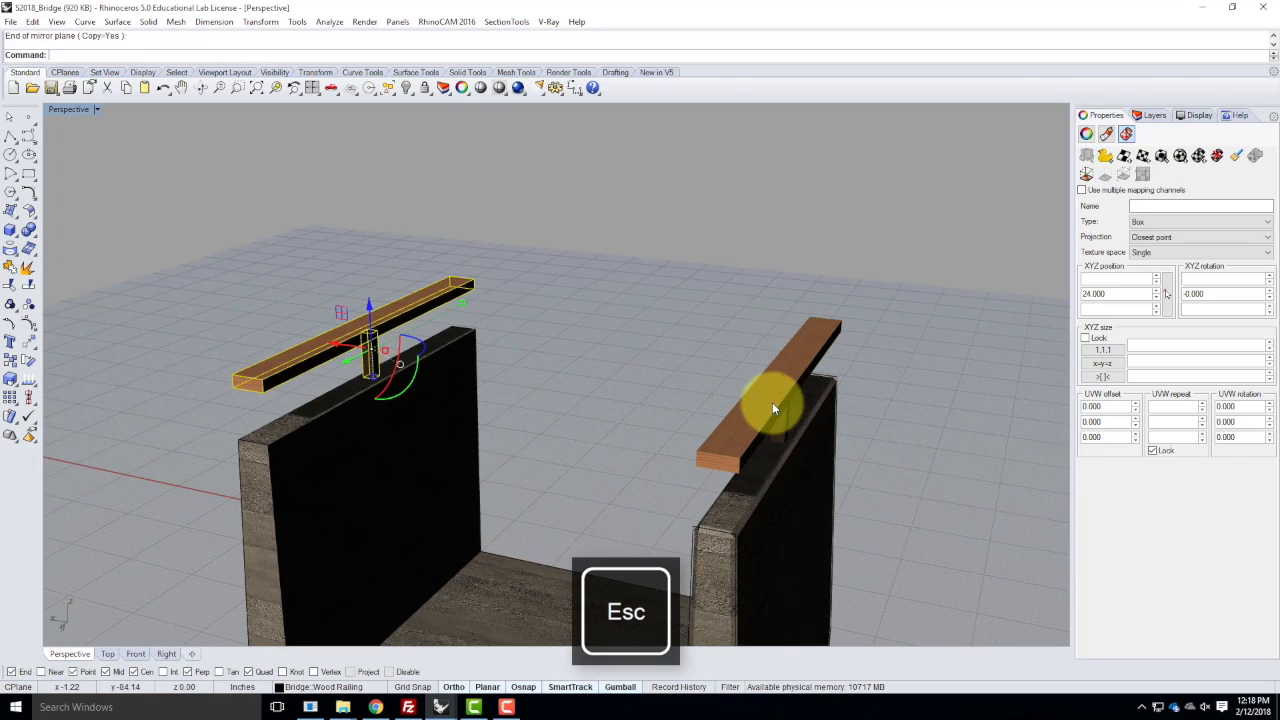
- Delete the texture mapping from the mirrored rail and compare its grain with the original rail
left_click(784, 378)
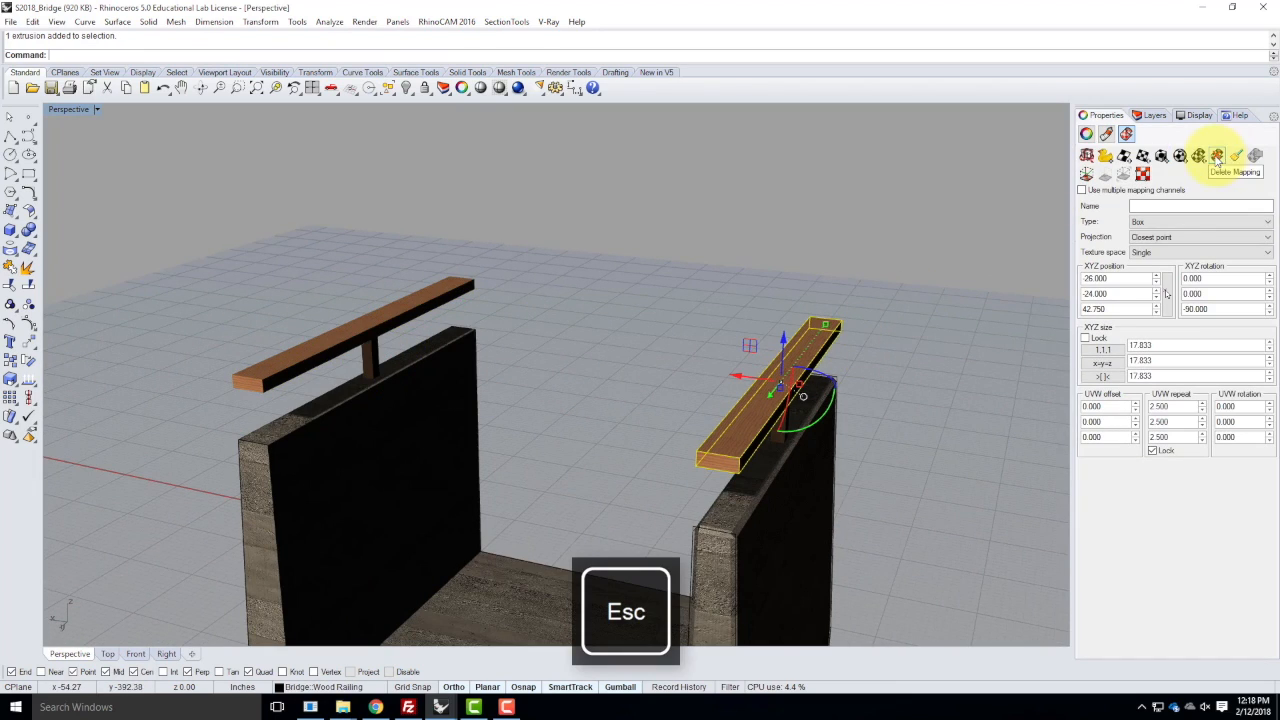
left_click(1217, 157)
key("Escape")
right_click_drag(581, 360, 762, 358)
scroll(881, 304, "up", 6)
left_click(900, 301)
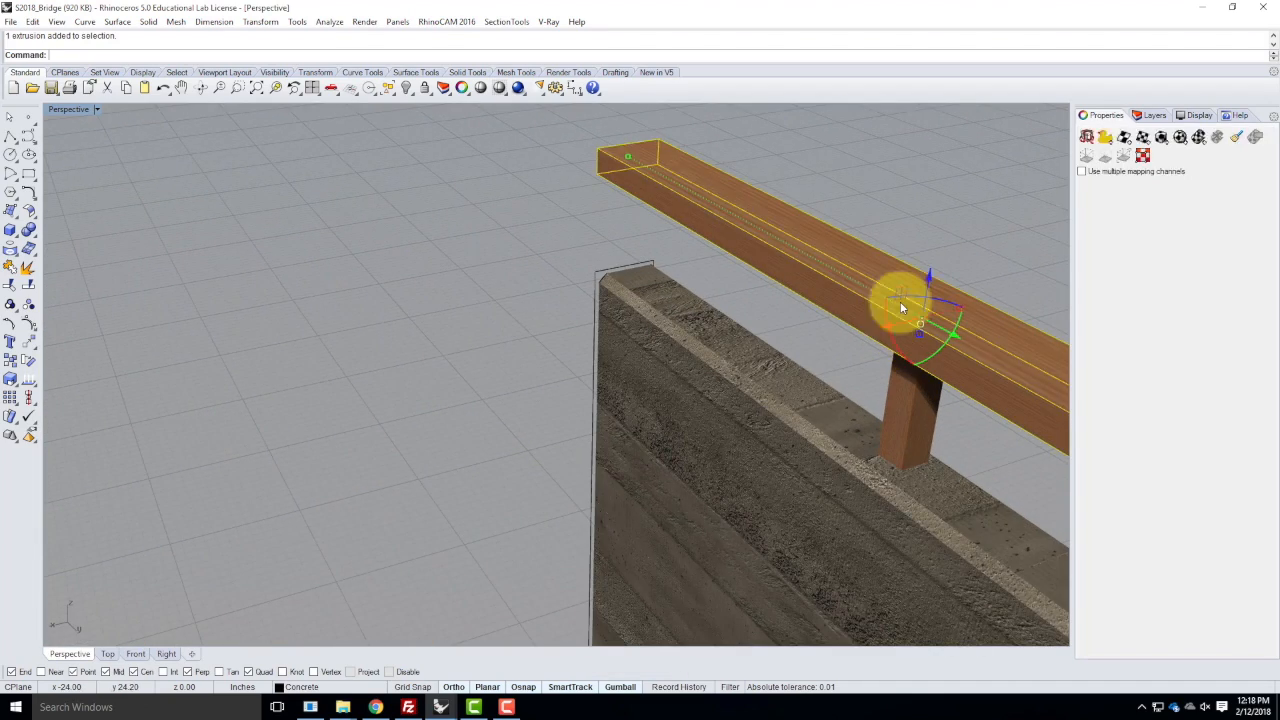
scroll(900, 305, "down", 5)
left_click(282, 403)
left_click(370, 325)
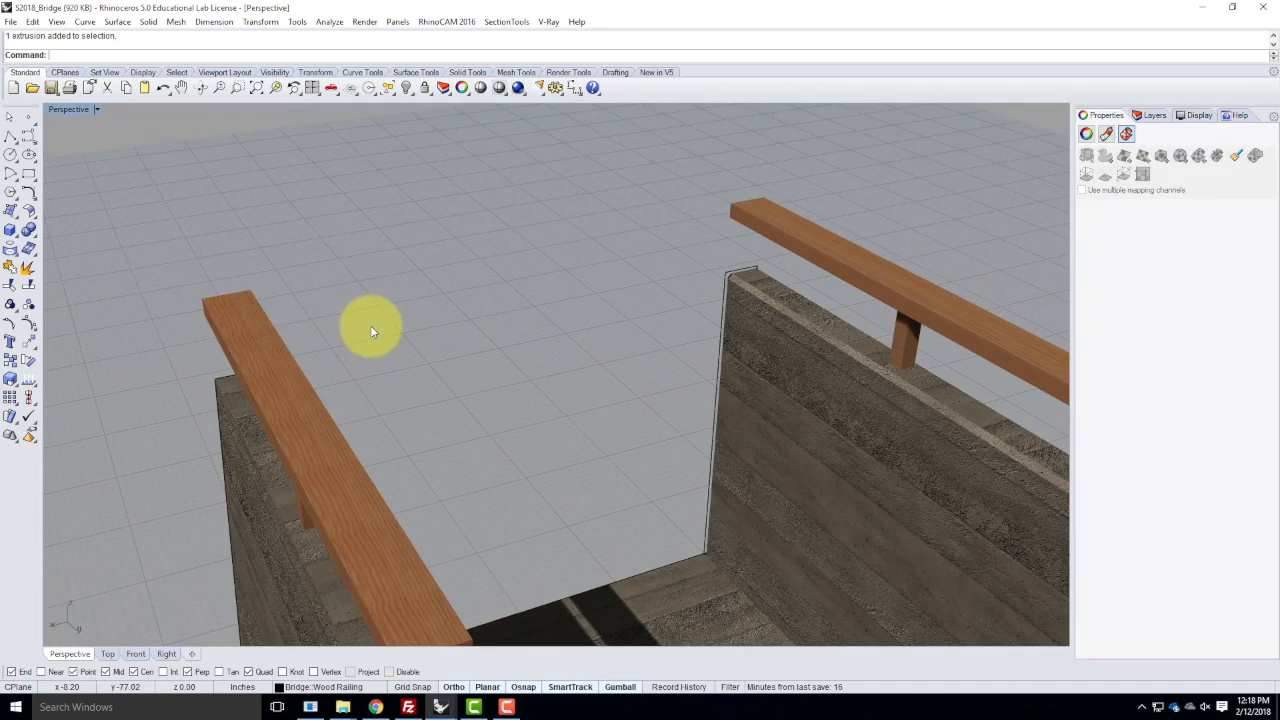
- Match the mirrored rail's texture mapping to the original rail for all channels
scroll(213, 328, "down", 7)
scroll(505, 329, "up", 7)
right_click_drag(474, 322, 505, 322)
left_click(453, 282)
scroll(583, 288, "down", 3)
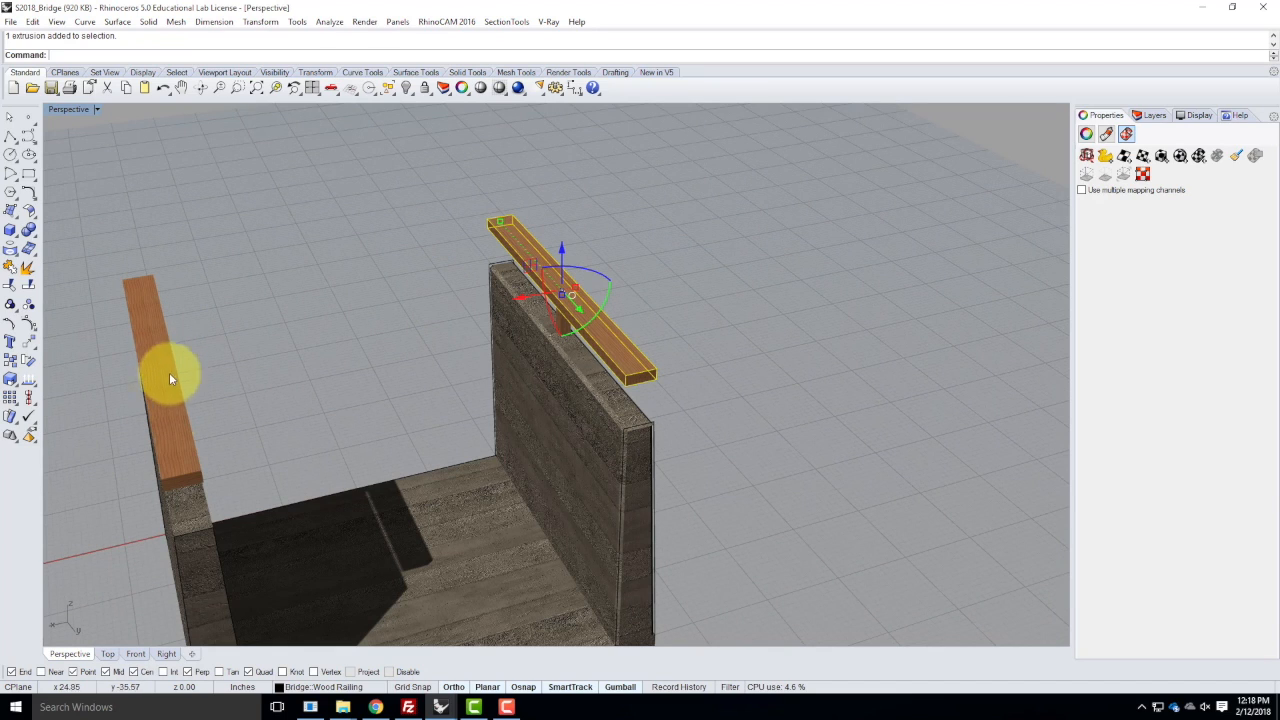
left_click(643, 237)
left_click(540, 254)
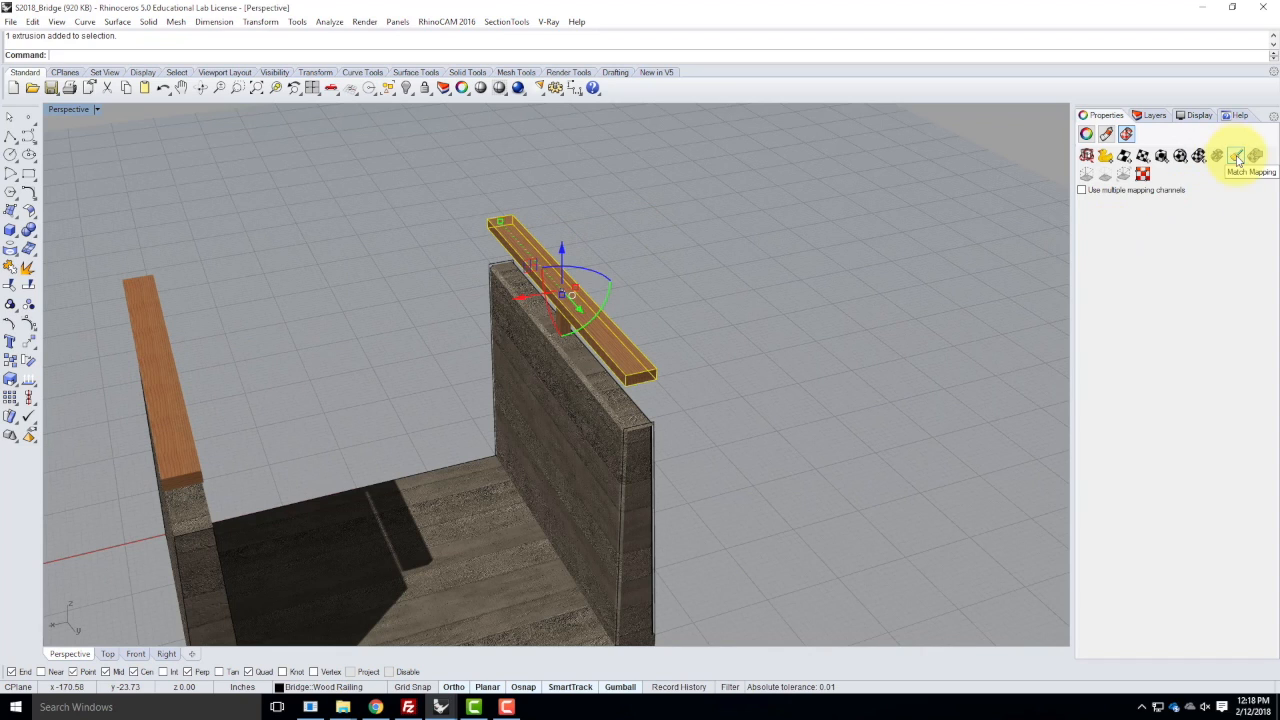
left_click(1237, 158)
left_click(145, 318)
left_click(702, 309)
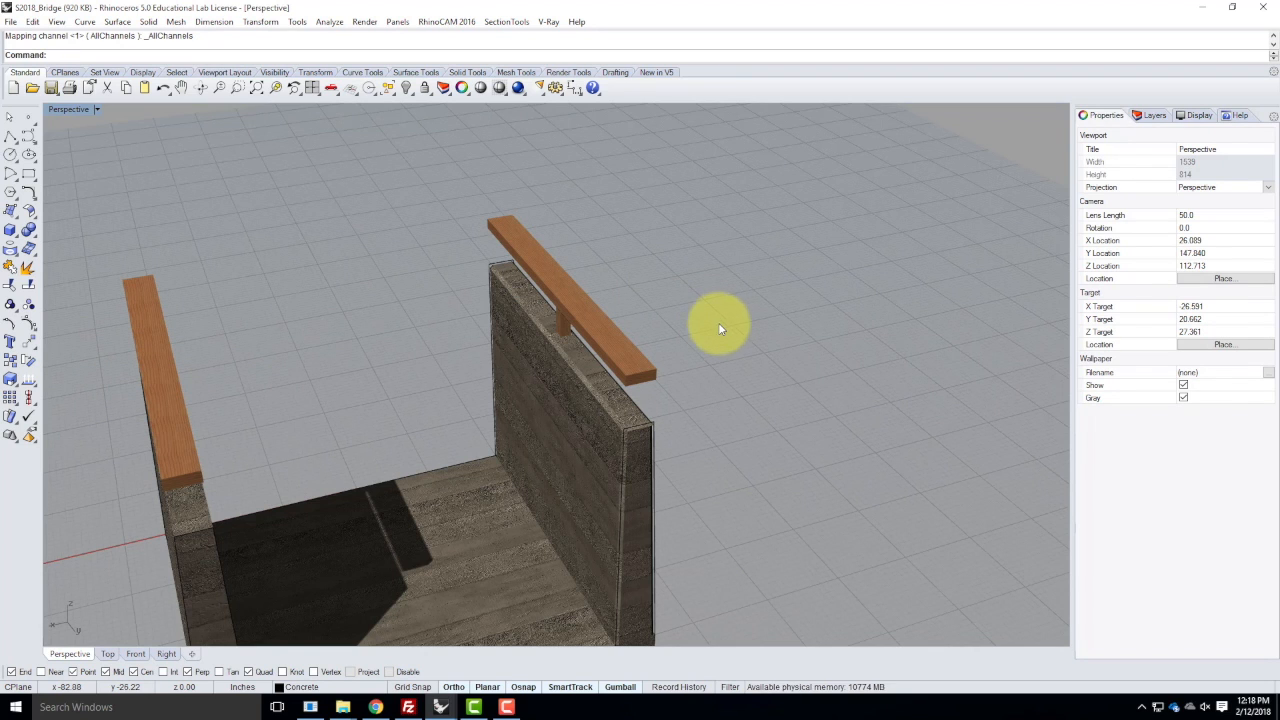
- Save the S2018_Bridge file with both wood railings in place
scroll(669, 268, "down", 8)
right_click_drag(600, 342, 669, 314)
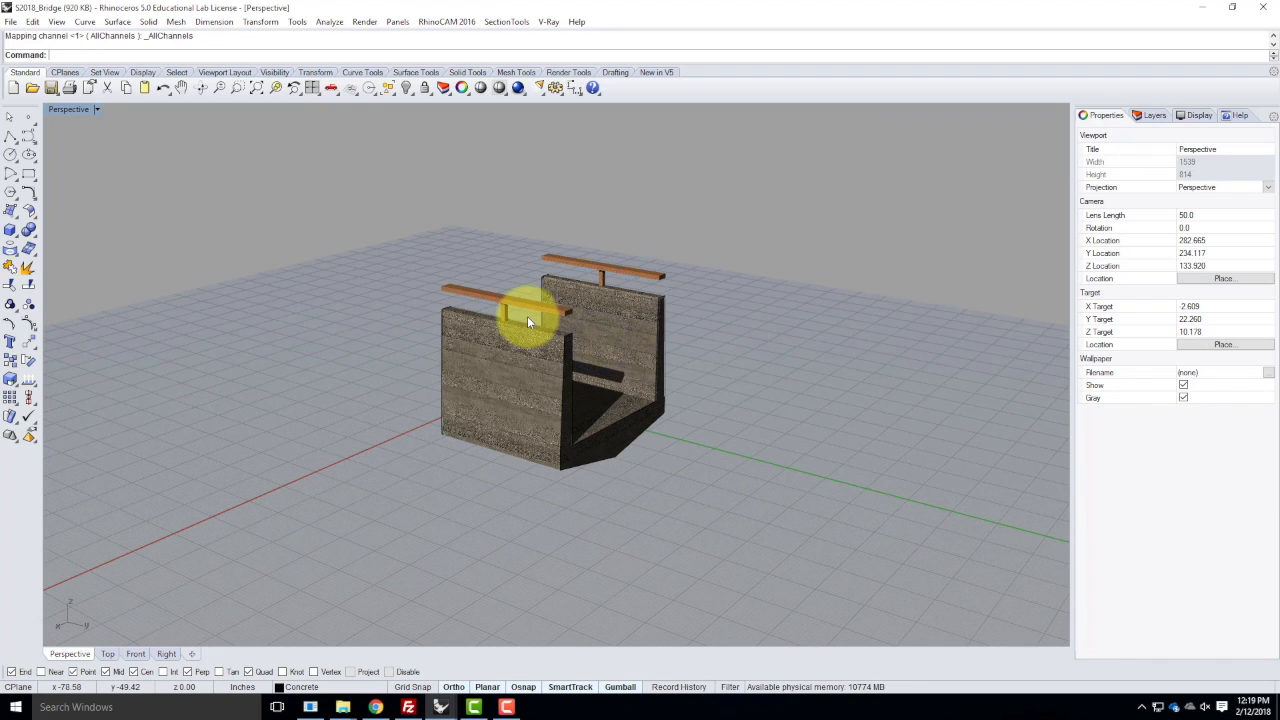
scroll(505, 294, "up", 3)
left_click(10, 21)
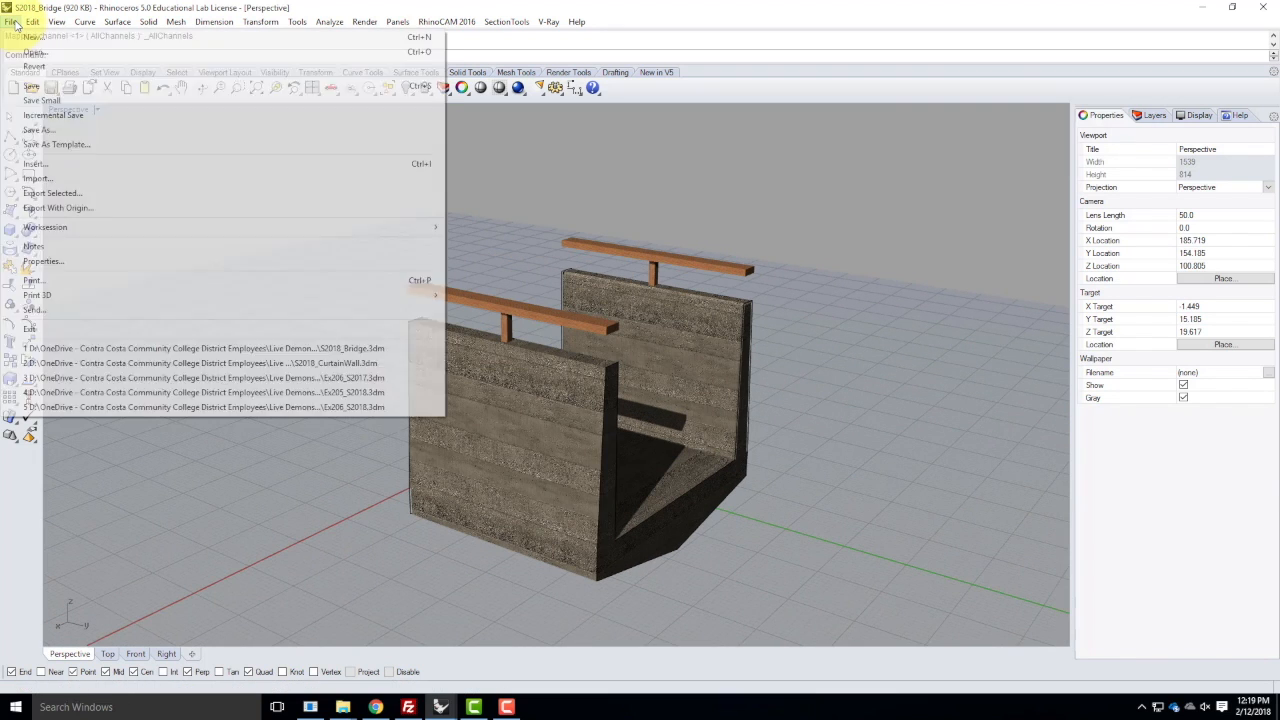
left_click(30, 85)
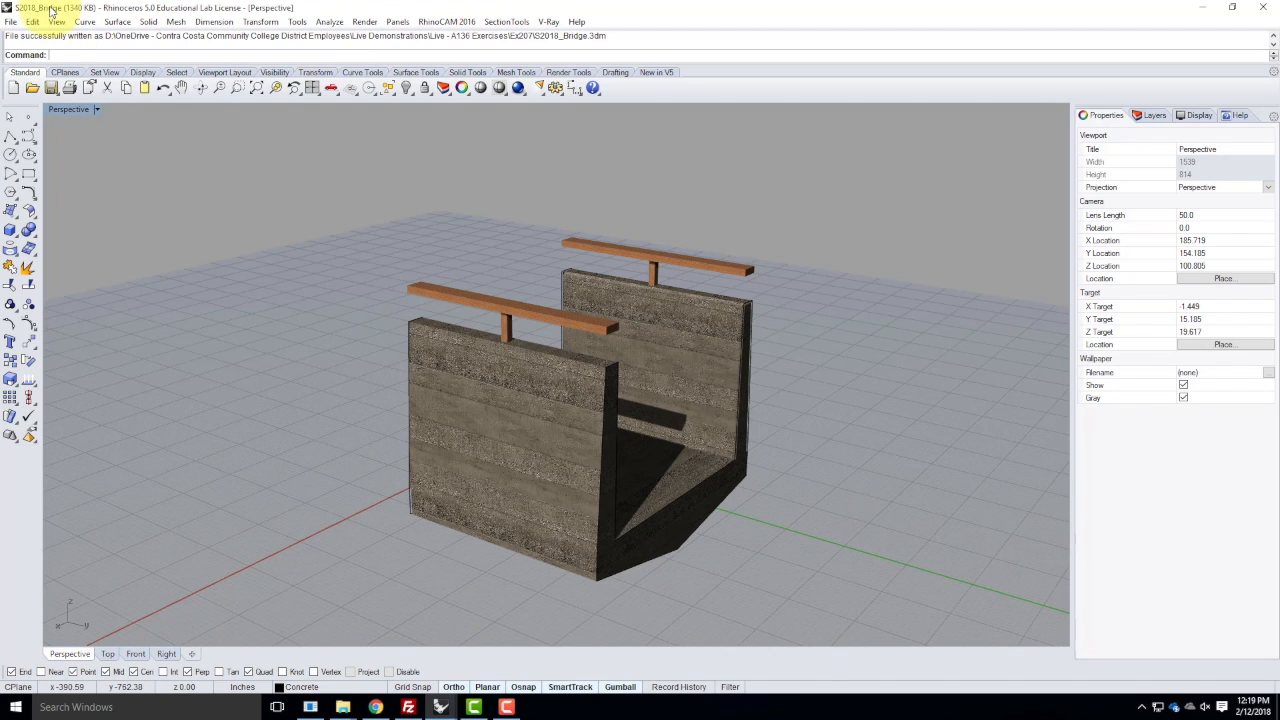
- Switch to the Ex207_FinalScene file and open the Block Manager
left_click(443, 707)
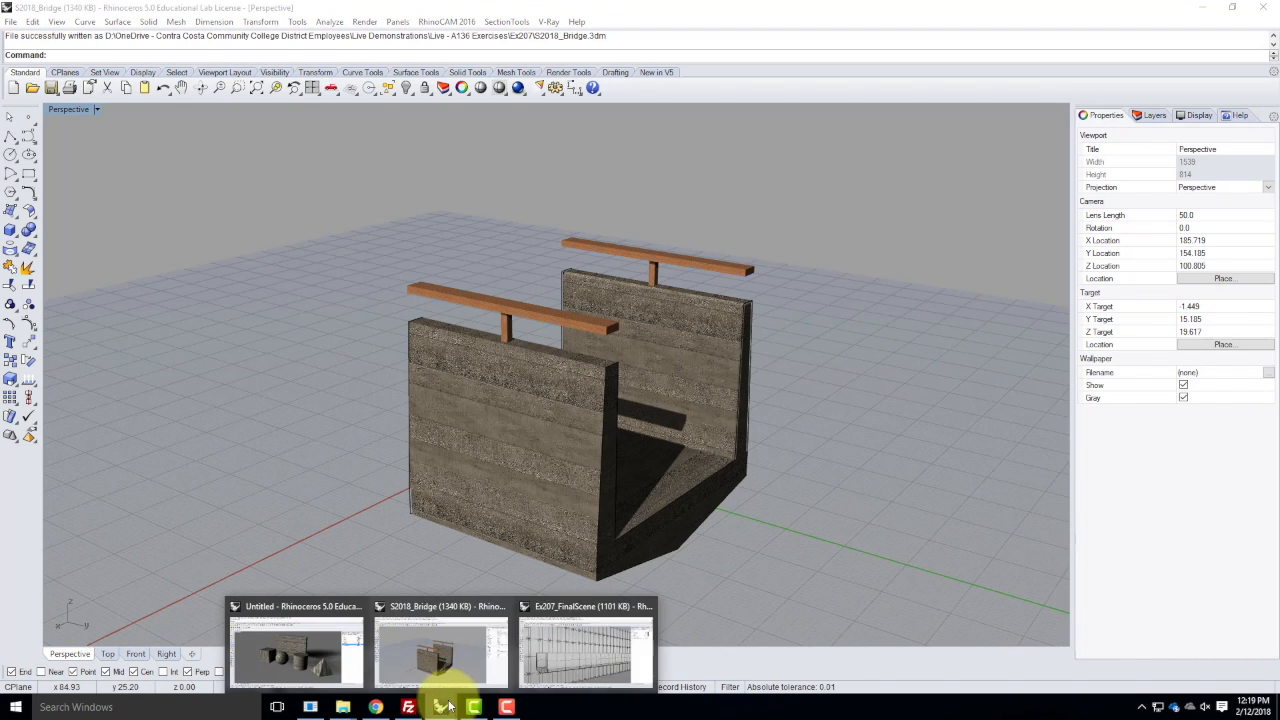
left_click(576, 648)
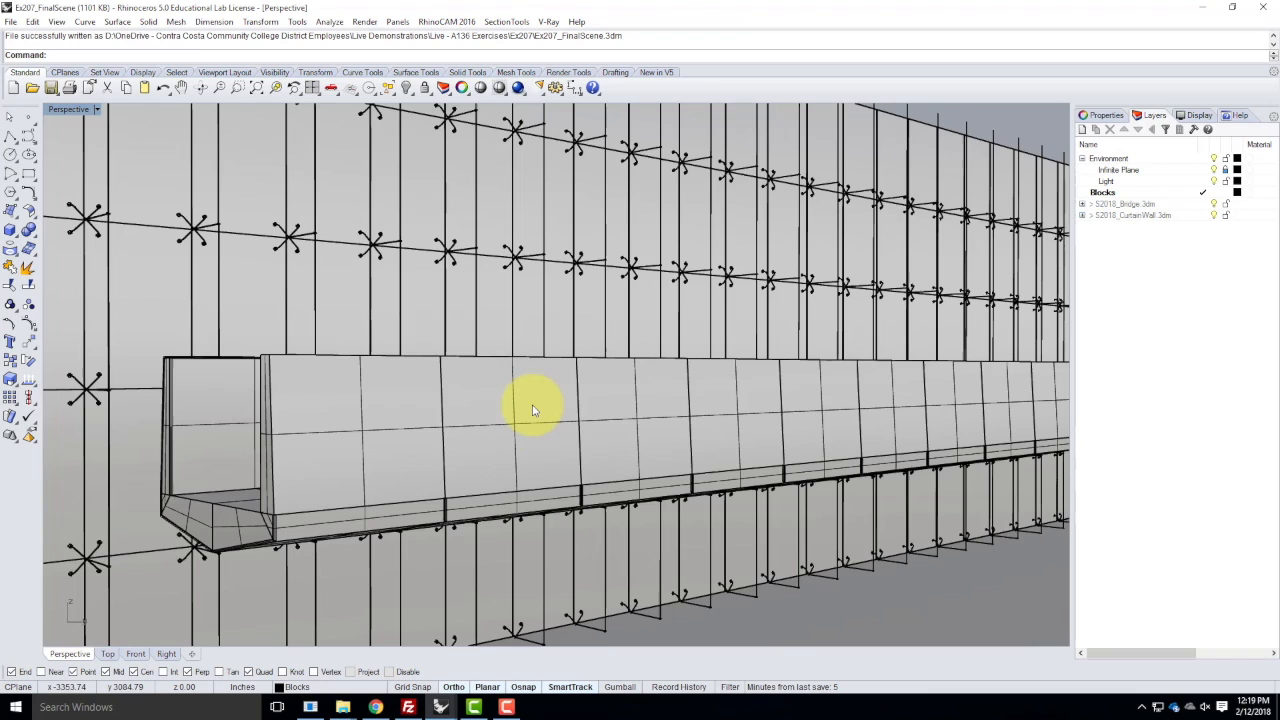
left_click(32, 22)
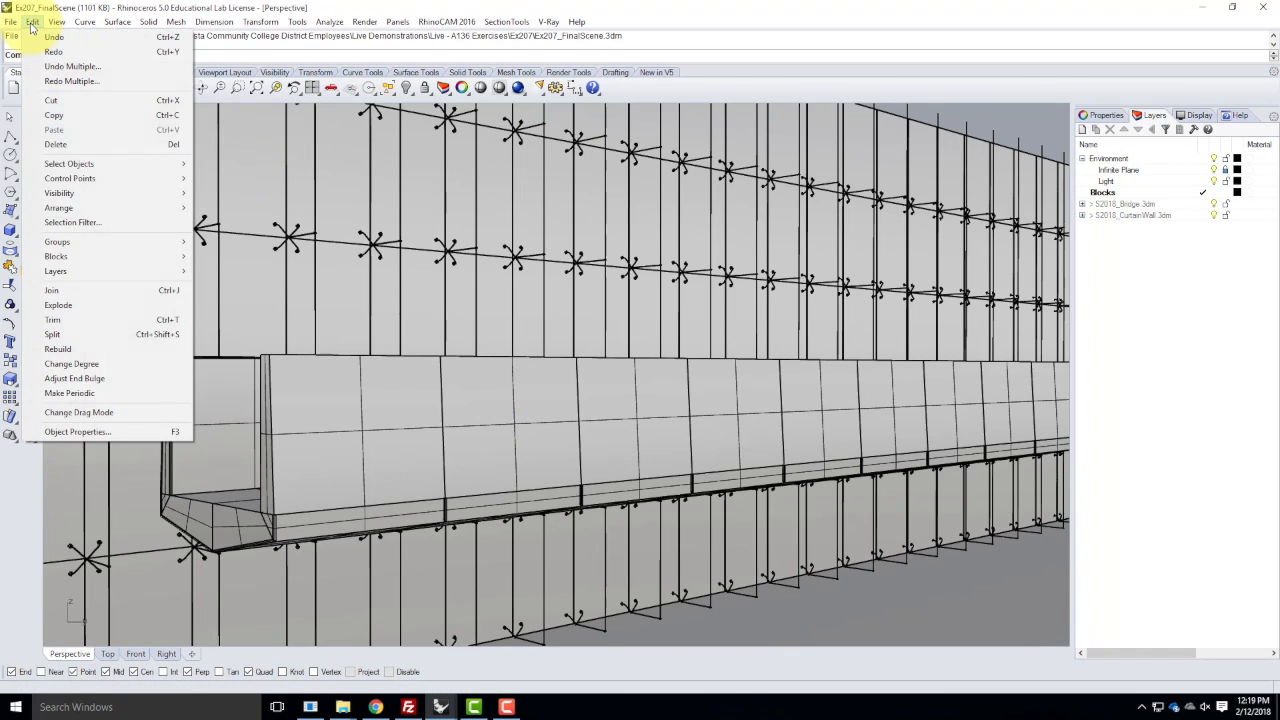
mouse_move(86, 257)
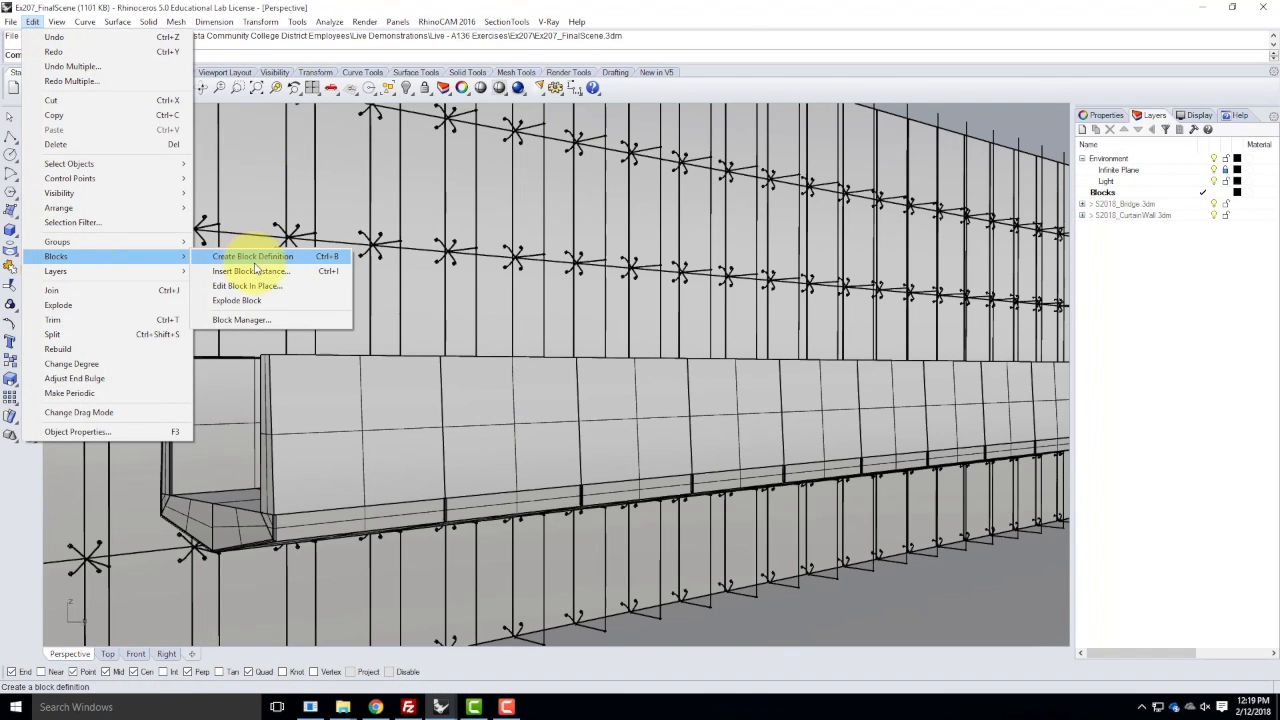
left_click(242, 320)
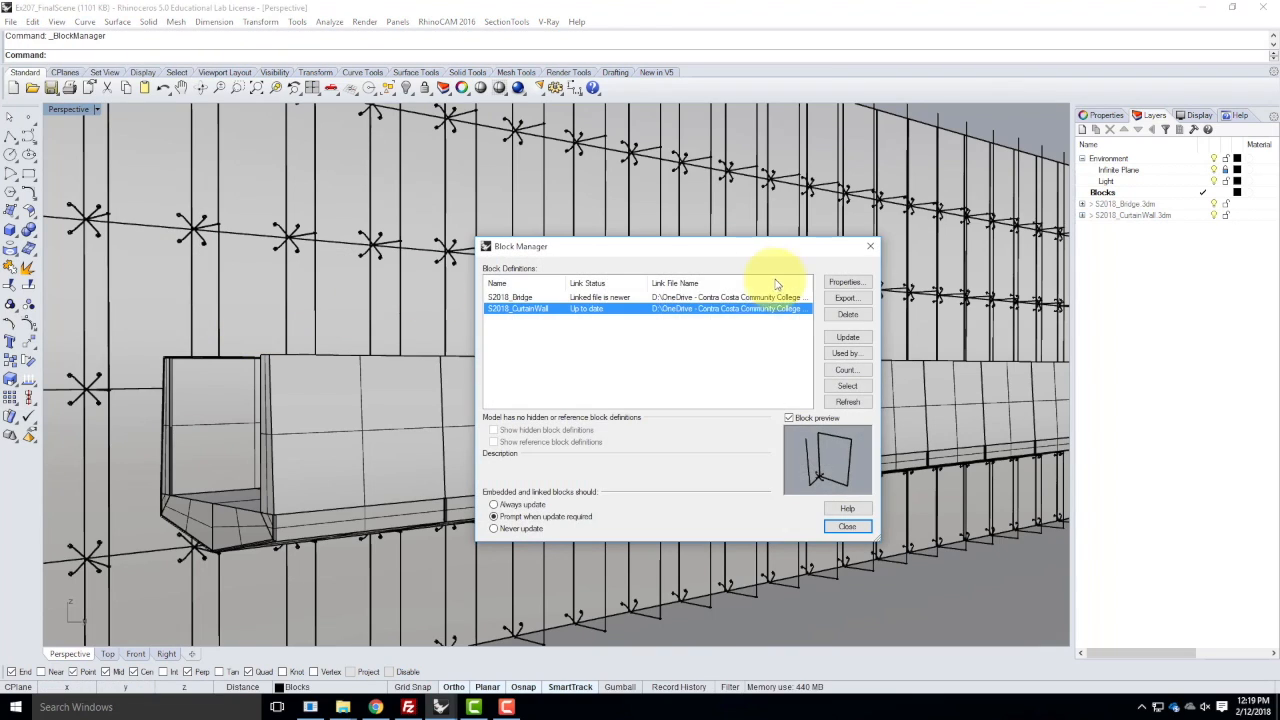
- Update the linked S2018_Bridge block, using the existing material for all duplicate material names, and close the Block Manager
left_click(588, 299)
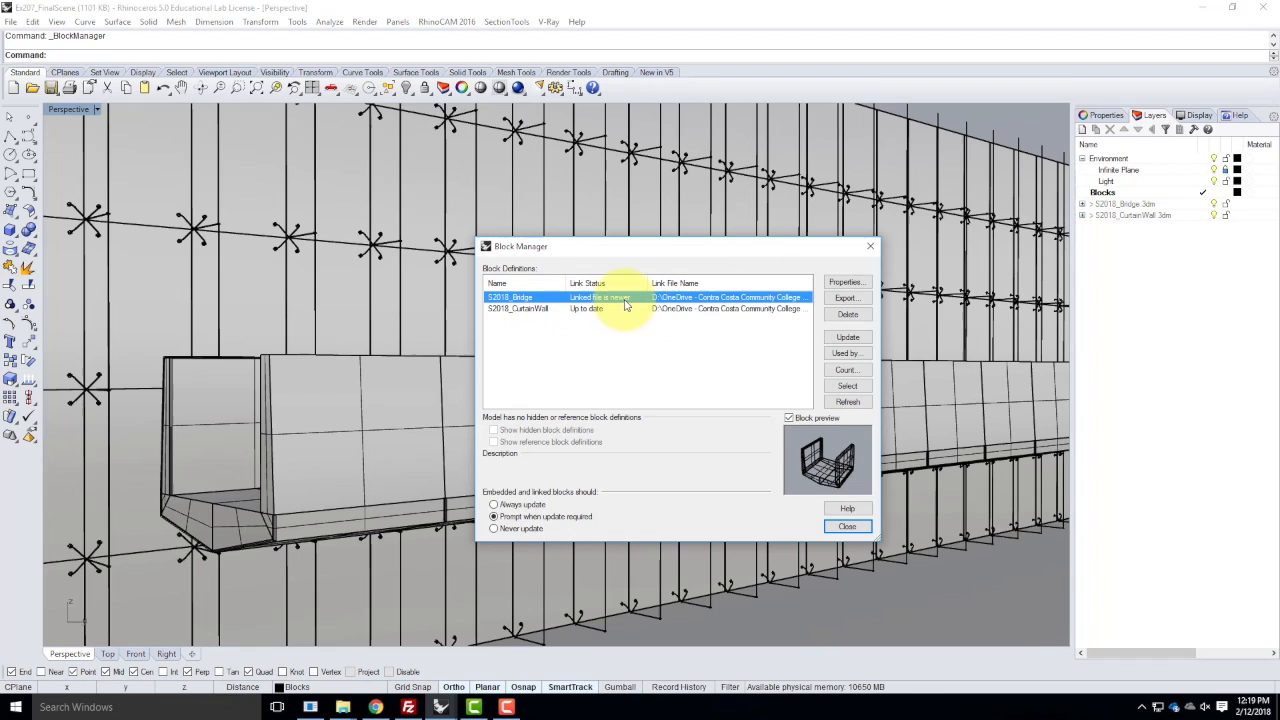
left_click(849, 339)
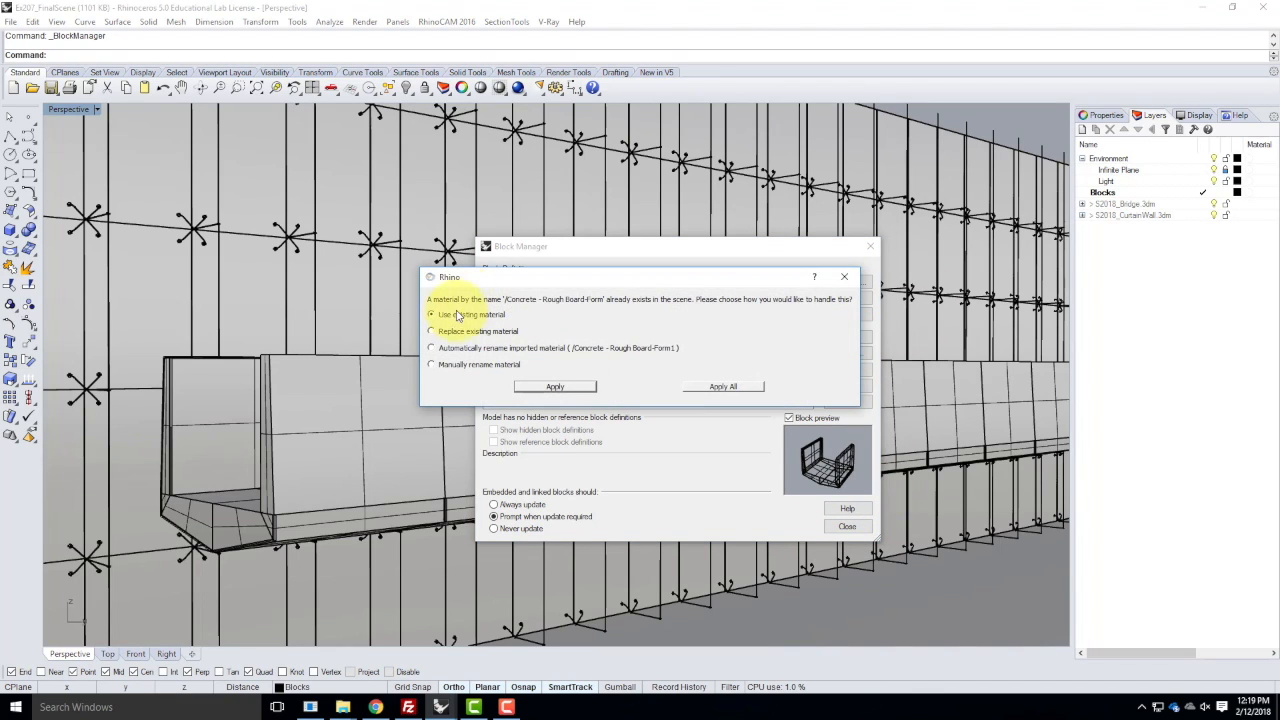
left_click_drag(494, 280, 468, 246)
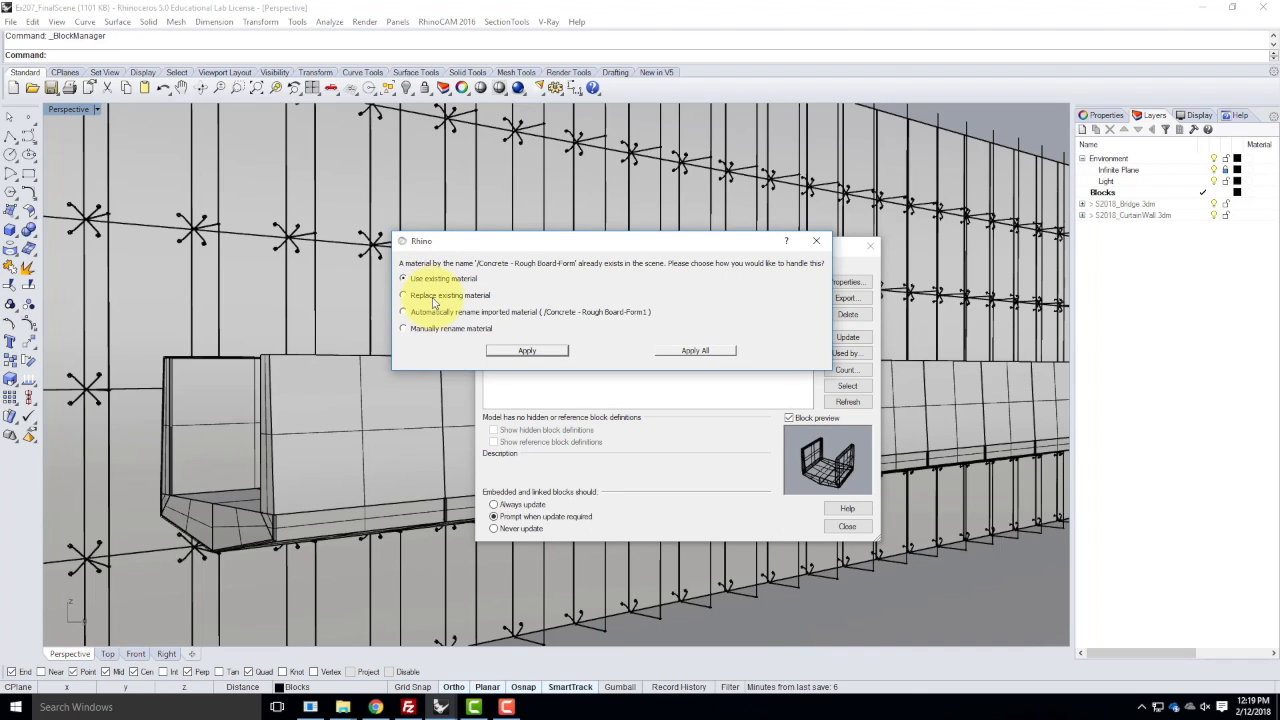
left_click(714, 352)
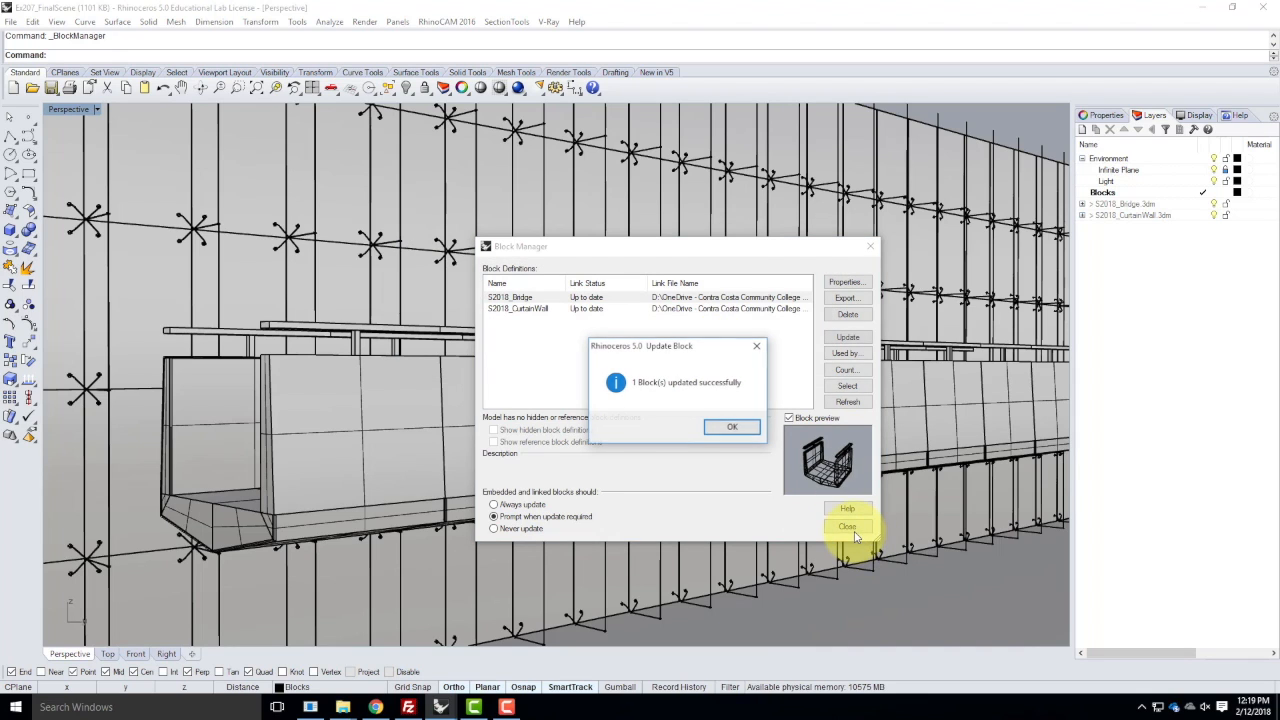
left_click(732, 428)
left_click(870, 245)
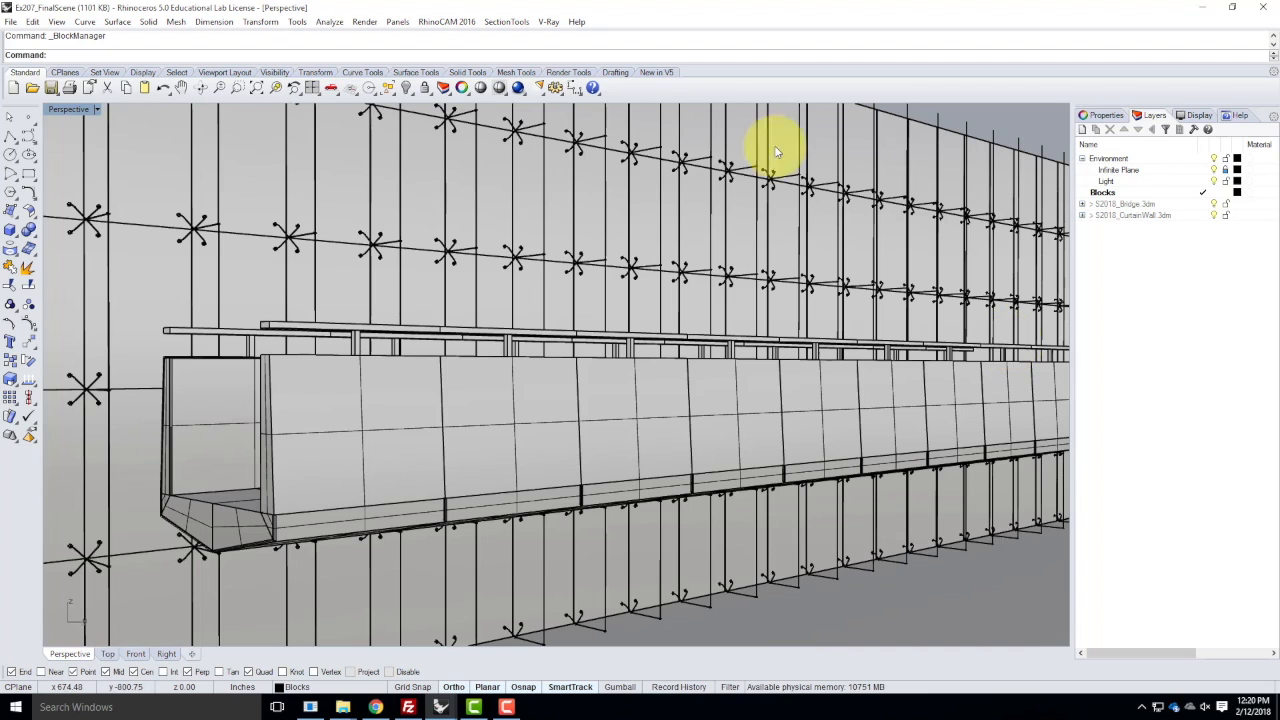
- Check individual bridge block instances with their new railings, and render the bridge's open end with V-Ray
scroll(200, 300, "down", 5)
left_click(265, 348)
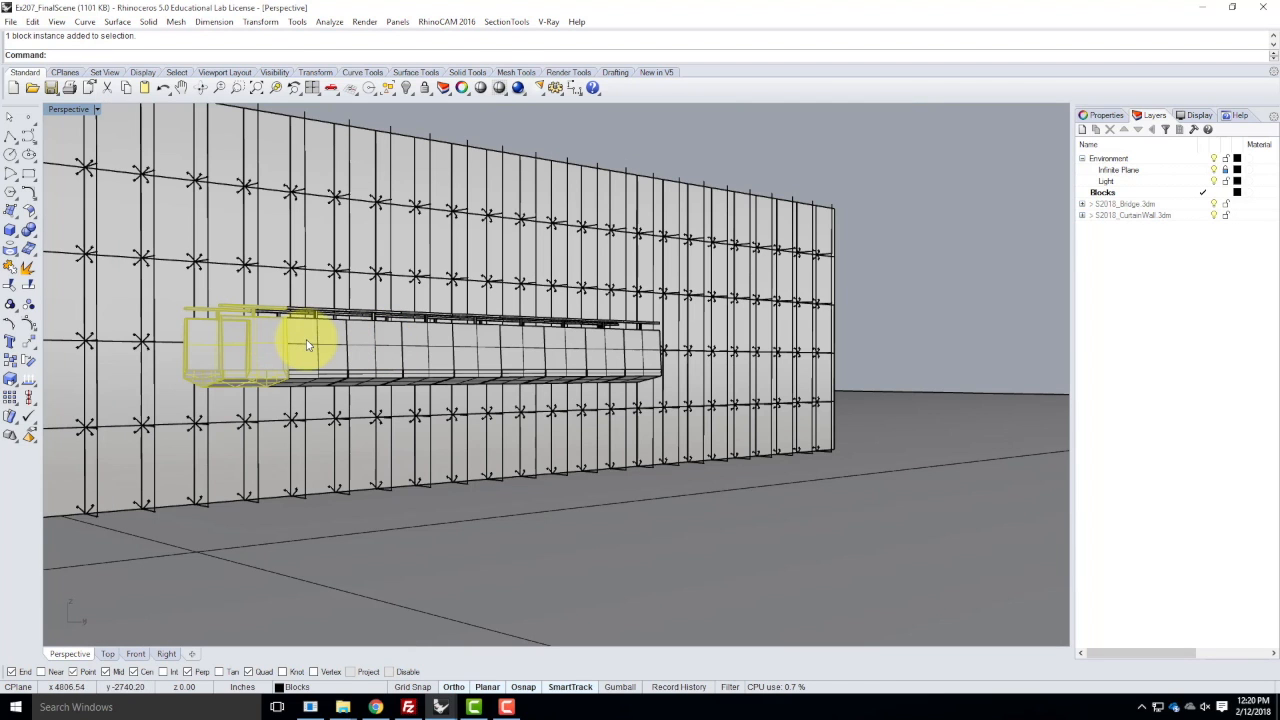
left_click(310, 345)
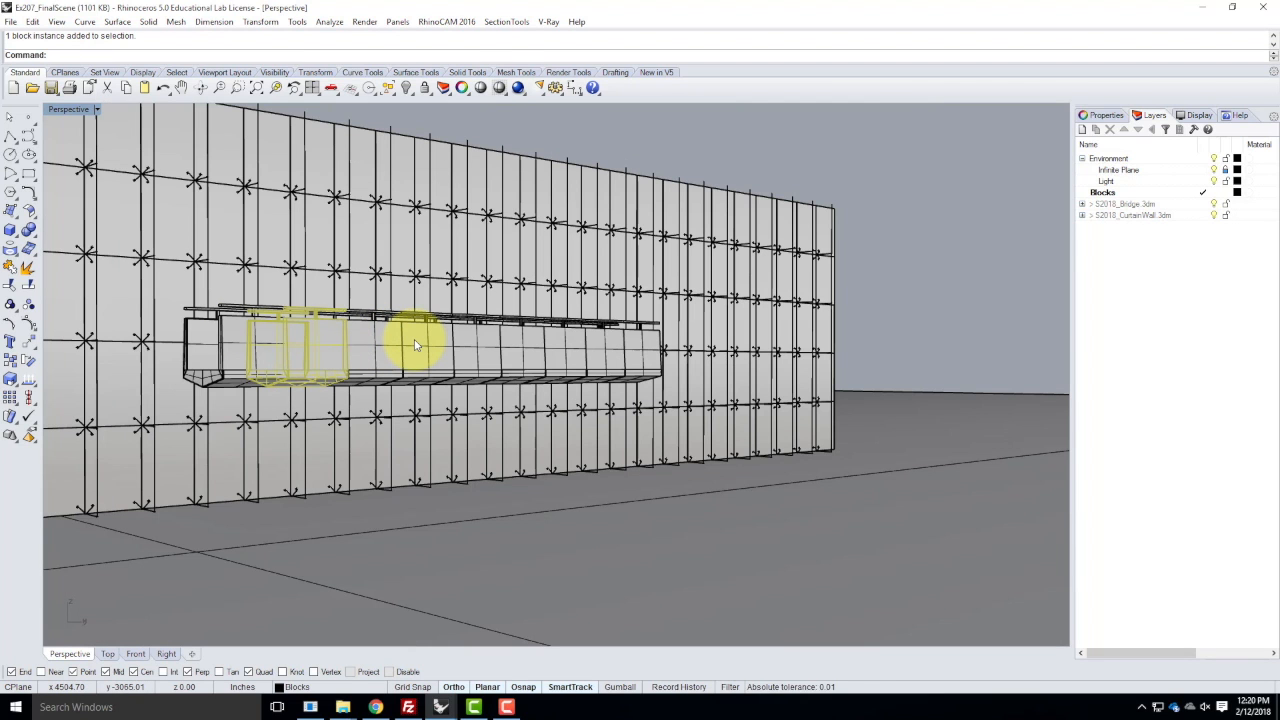
scroll(177, 271, "up", 5)
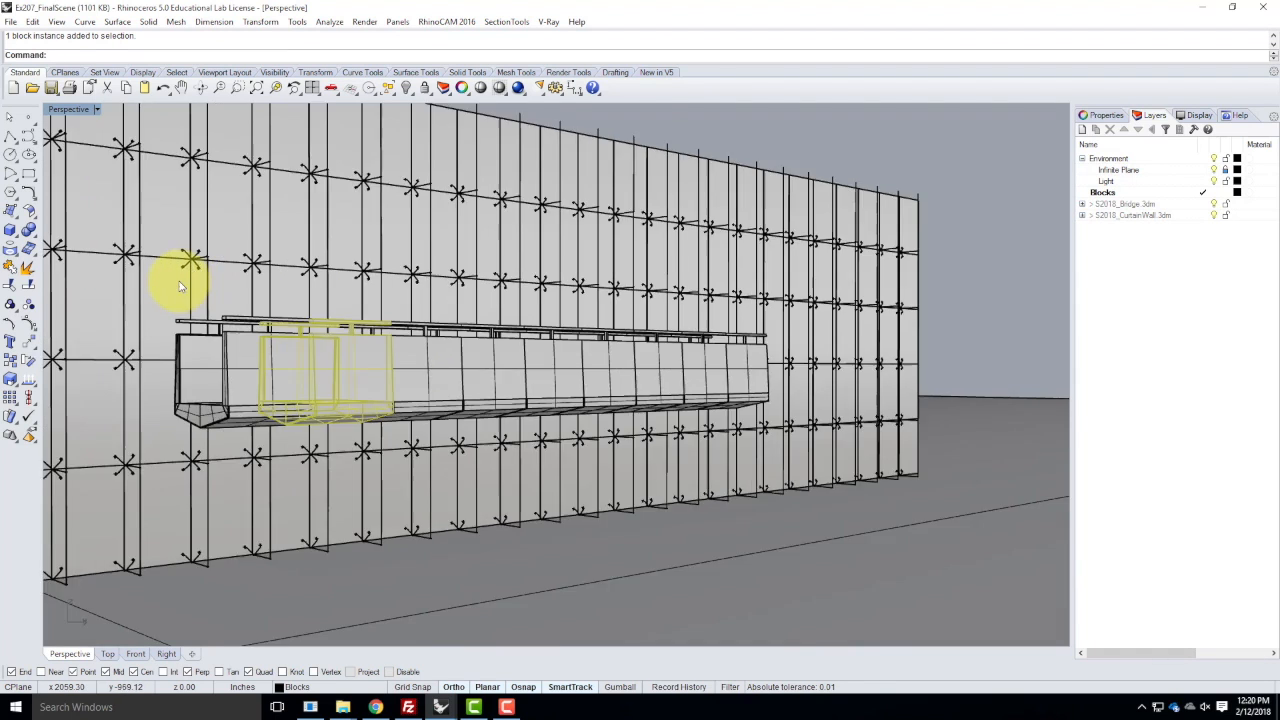
right_click_drag(540, 451, 546, 440)
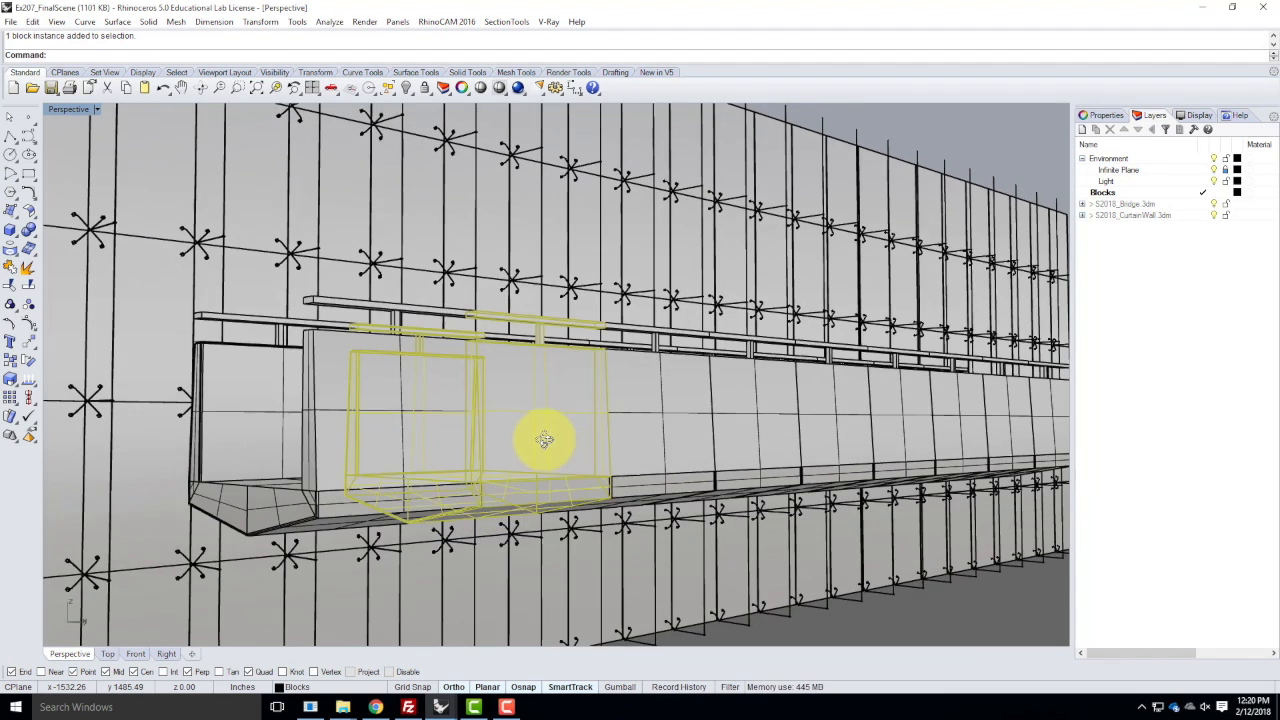
scroll(263, 421, "up", 4)
scroll(625, 423, "down", 3)
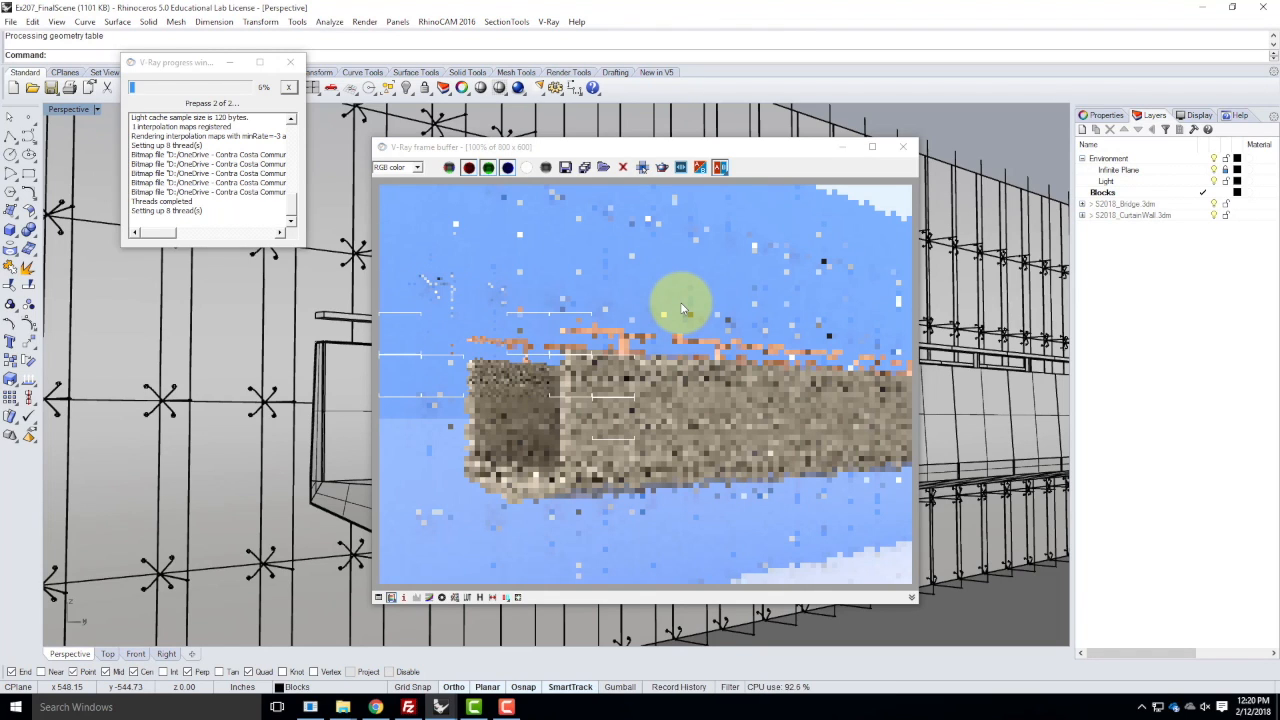
- Switch to the Untitled file containing the plank-textured box, sphere, cylinder, pyramid and wall
mouse_move(436, 704)
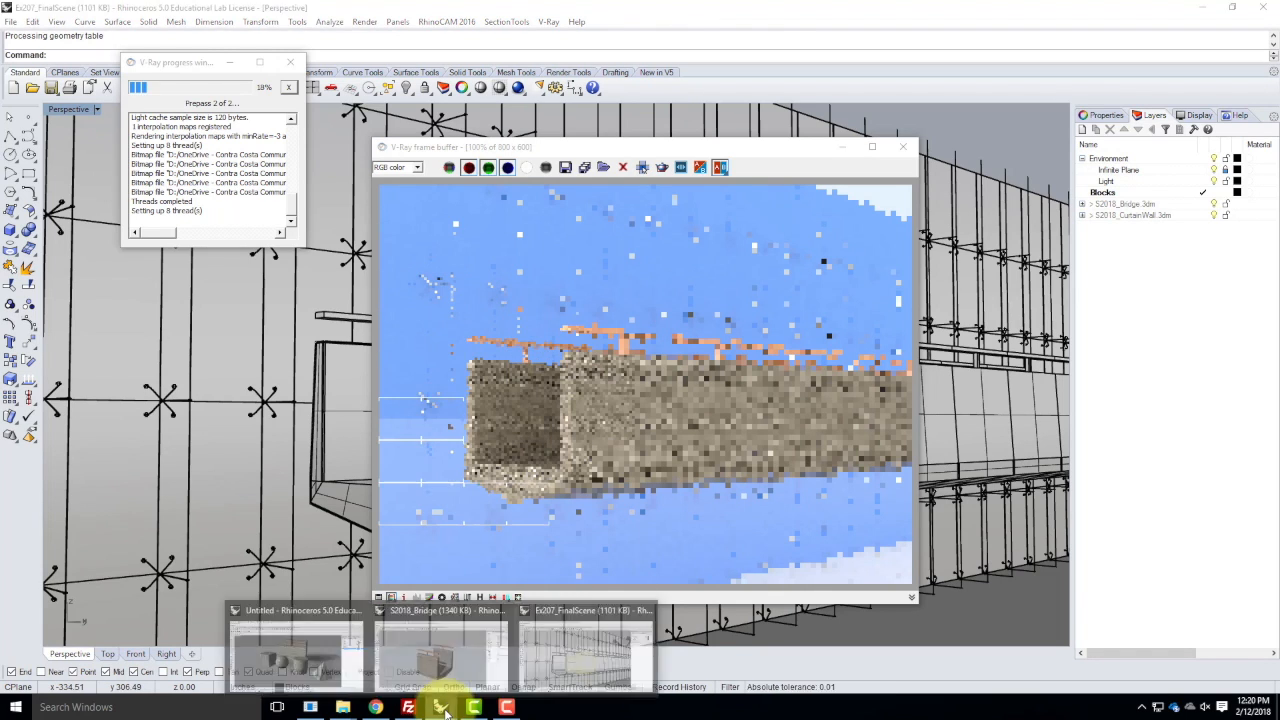
left_click(316, 662)
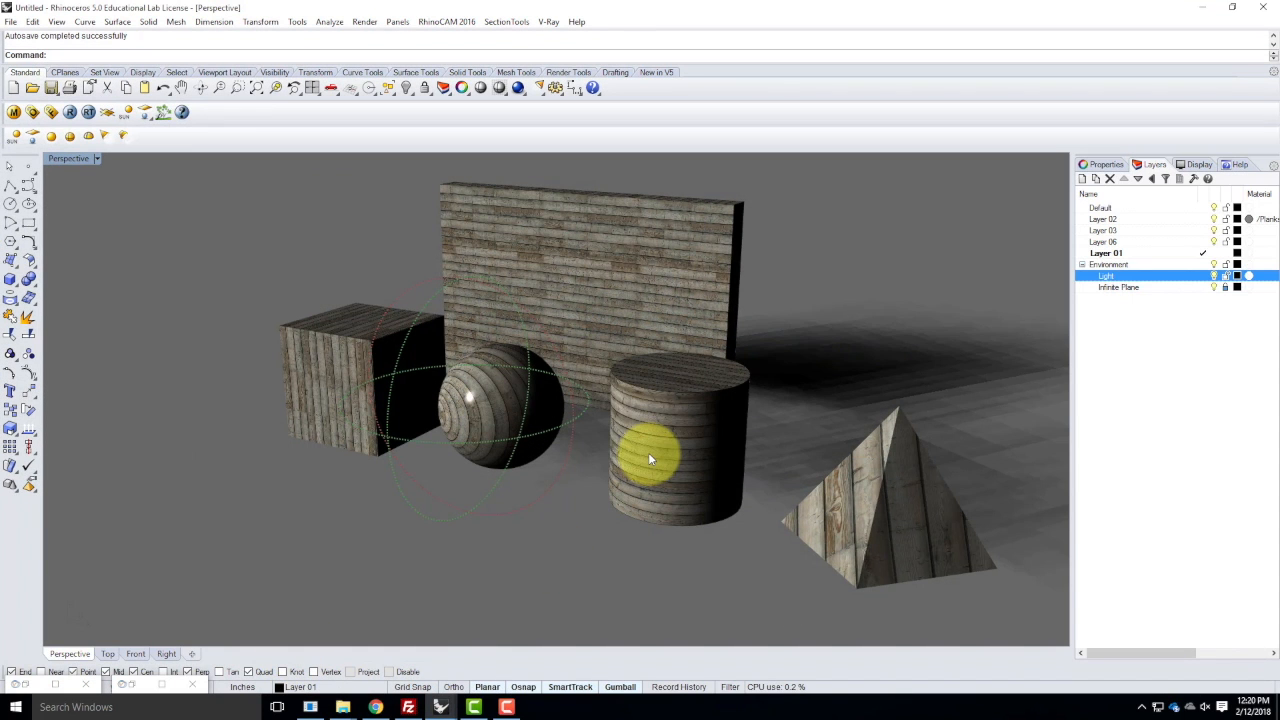